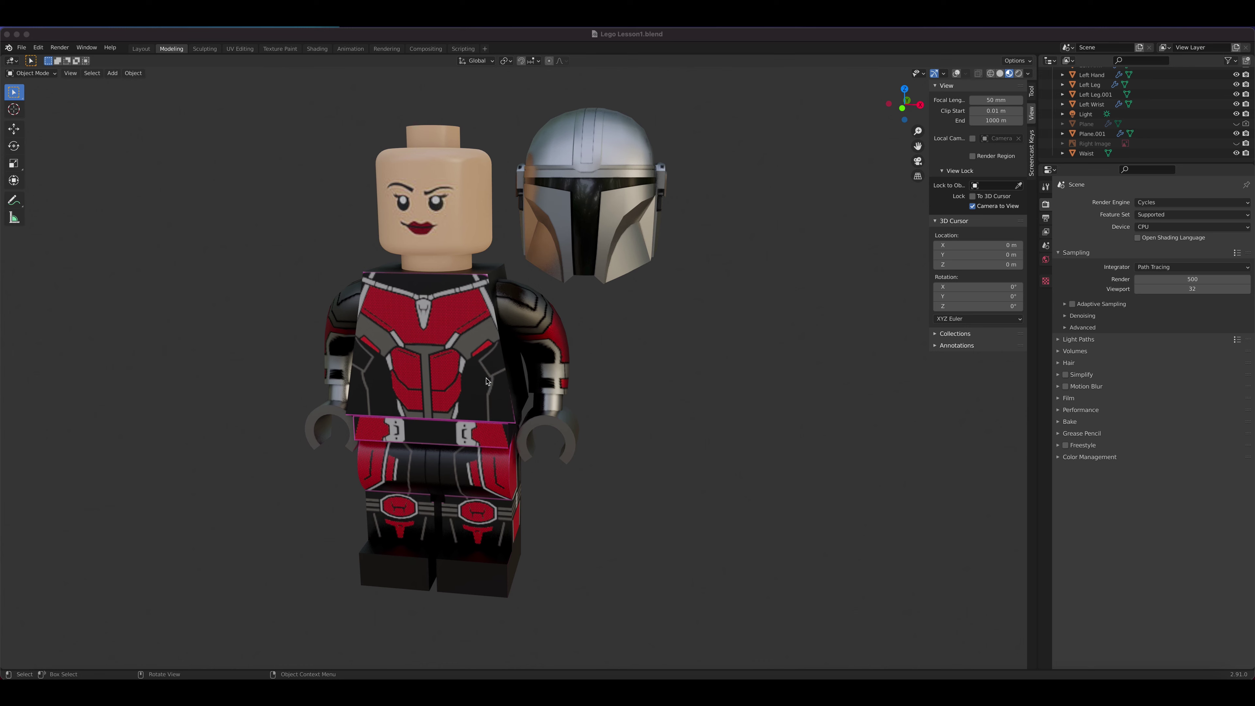
Step: Examine the finished Lego minifigure and its separate helmet from the front, side, back and below
{"action": "middle_click_drag", "start_coordinate": [487, 381], "coordinate": [487, 337]}
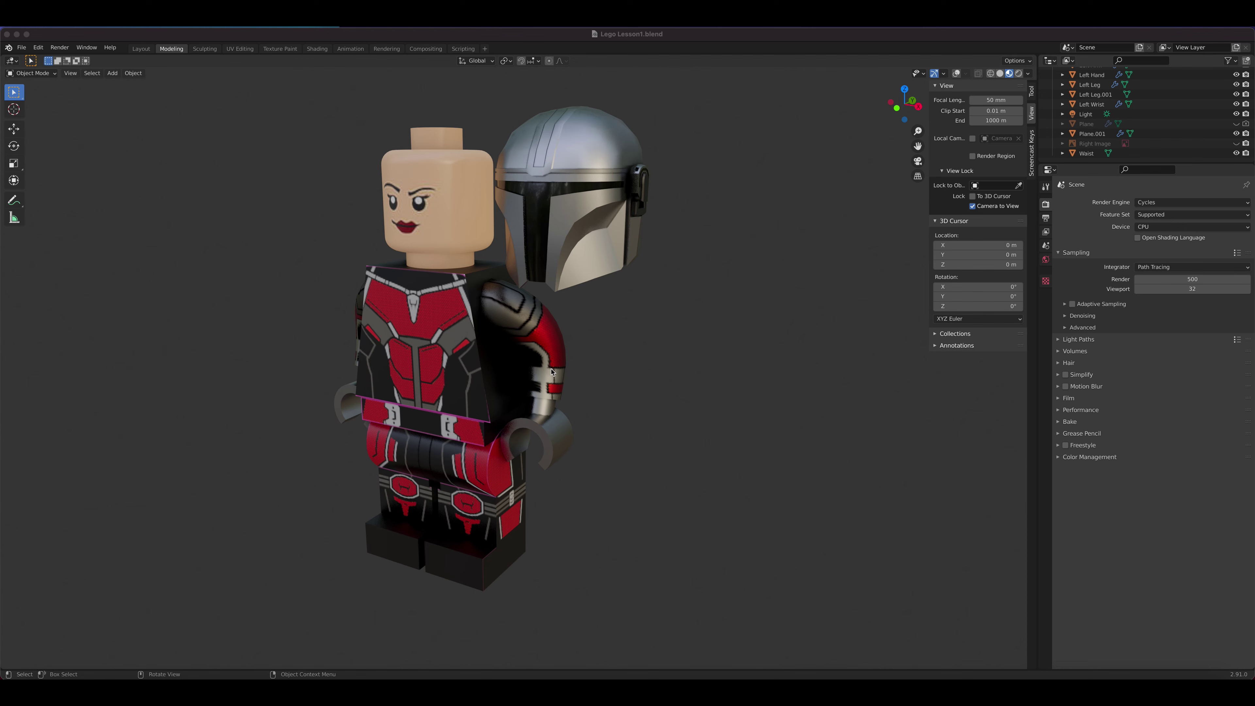
{"action": "middle_click_drag", "start_coordinate": [486, 360], "coordinate": [495, 345]}
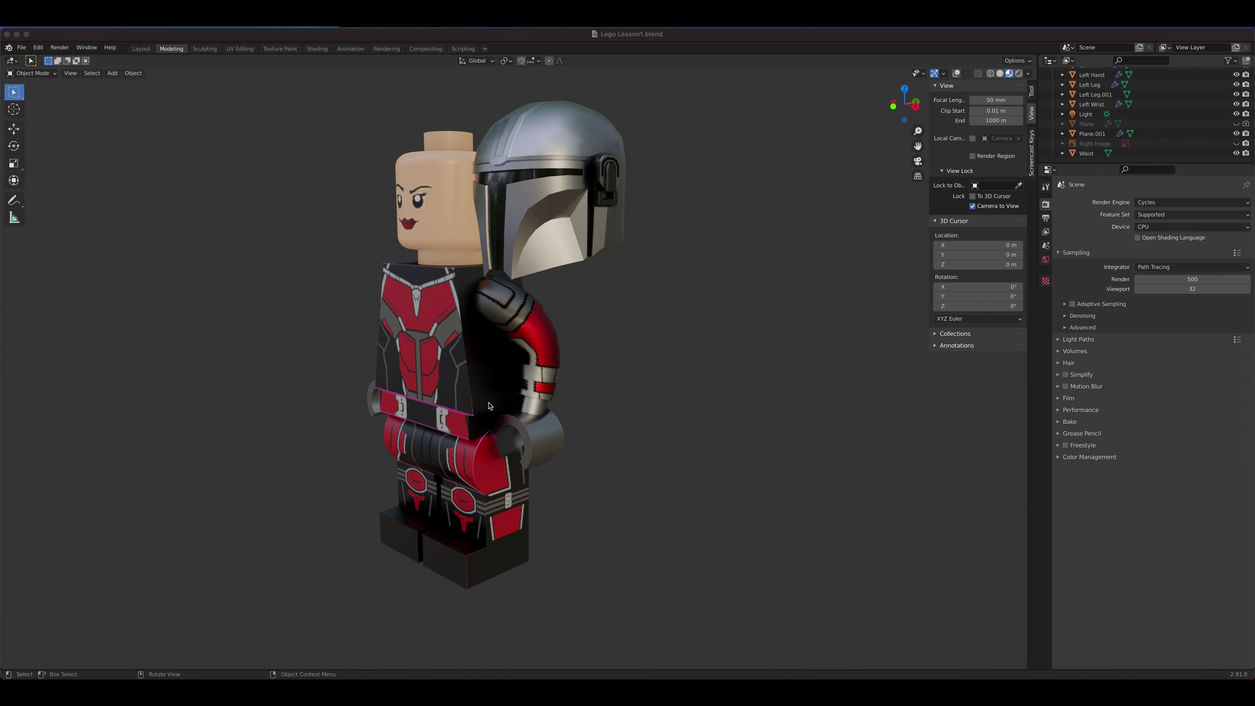
{"action": "middle_click_drag", "start_coordinate": [494, 378], "coordinate": [494, 371]}
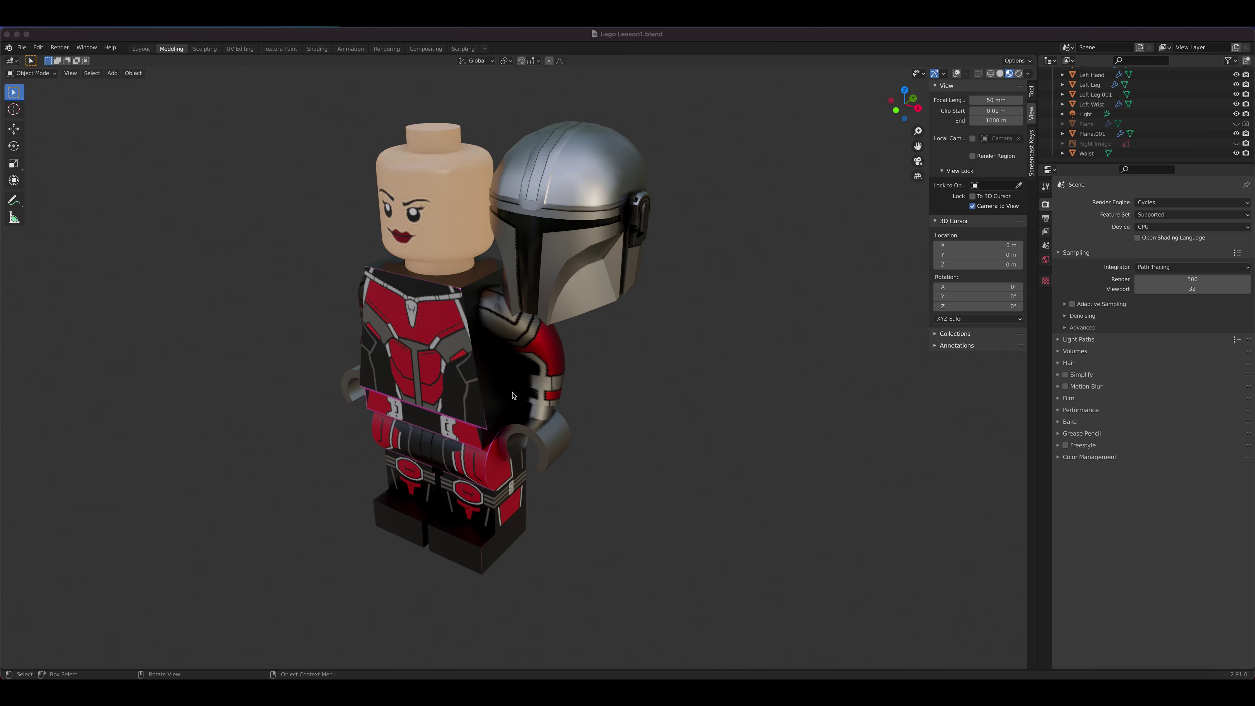
{"action": "middle_click_drag", "start_coordinate": [512, 396], "coordinate": [572, 491]}
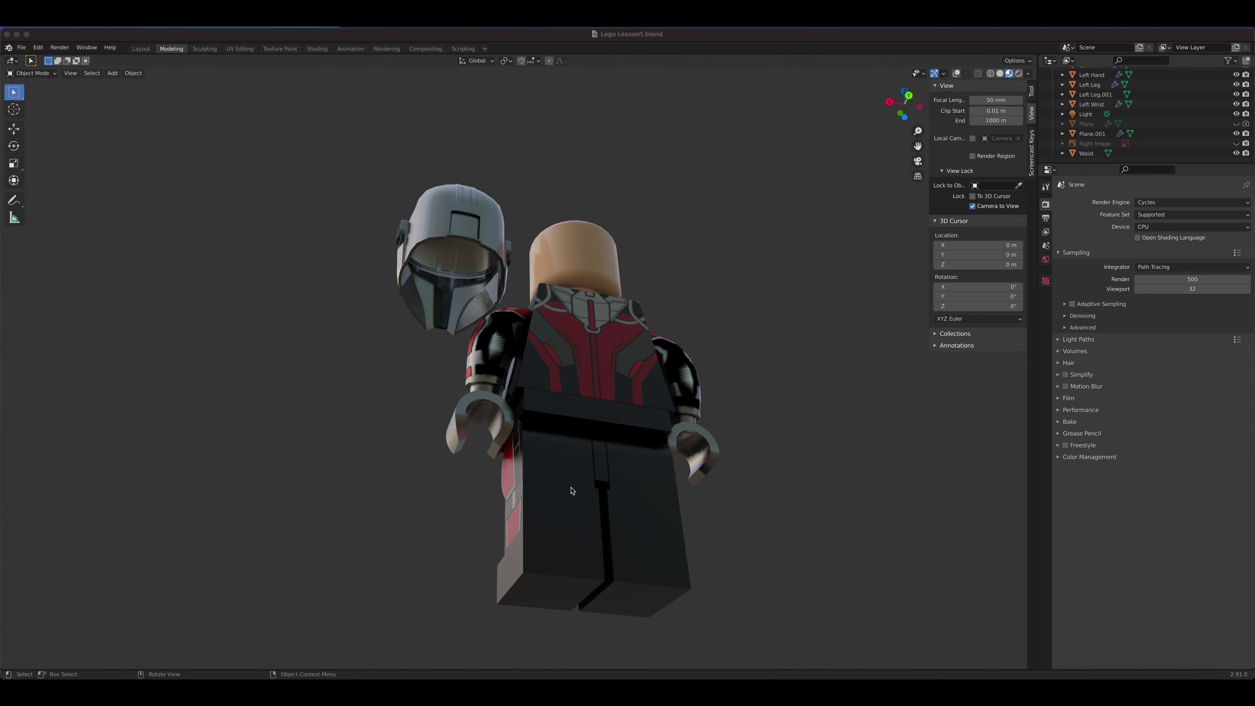
{"action": "left_click", "coordinate": [572, 491]}
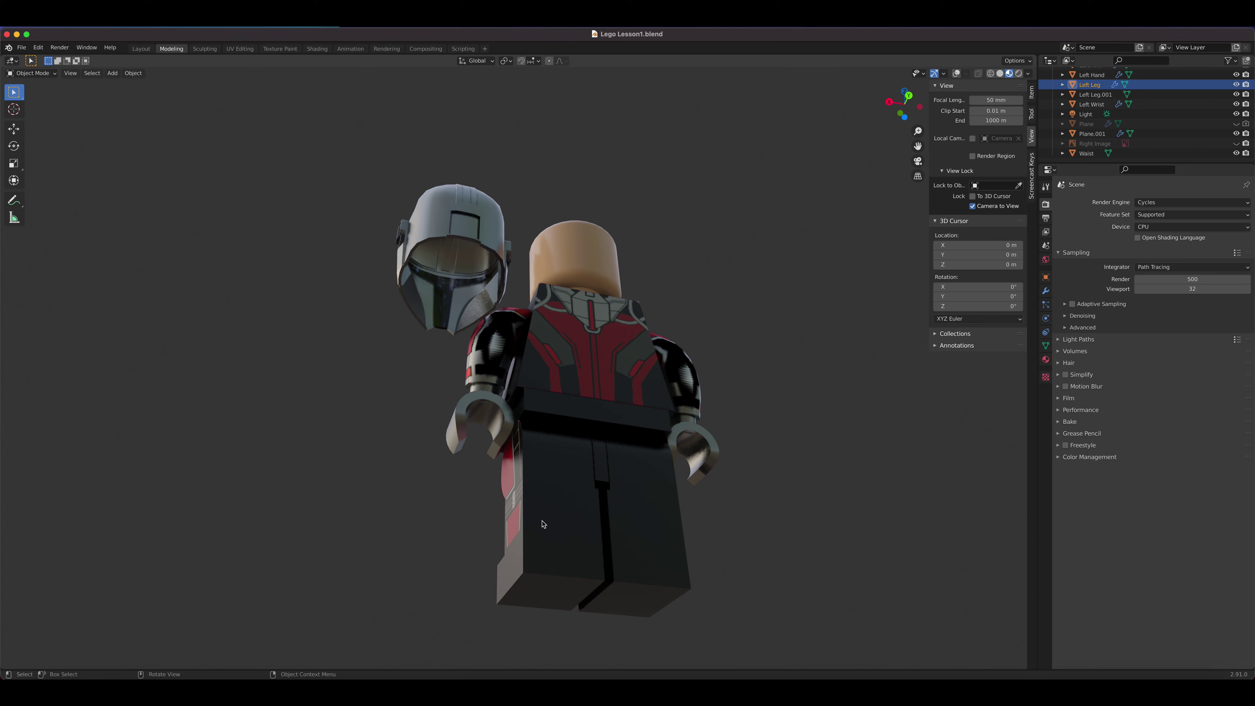
{"action": "middle_click_drag", "start_coordinate": [586, 448], "coordinate": [759, 479]}
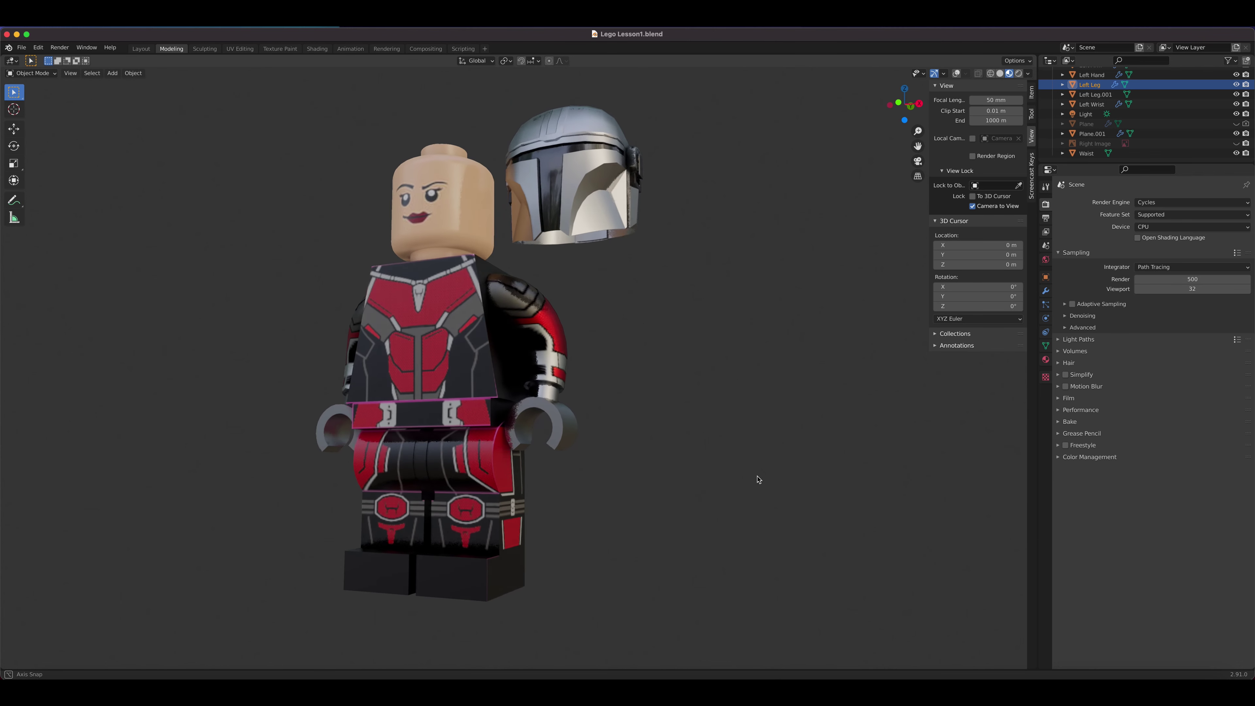
{"action": "middle_click_drag", "start_coordinate": [463, 507], "coordinate": [596, 505], "text": "shift"}
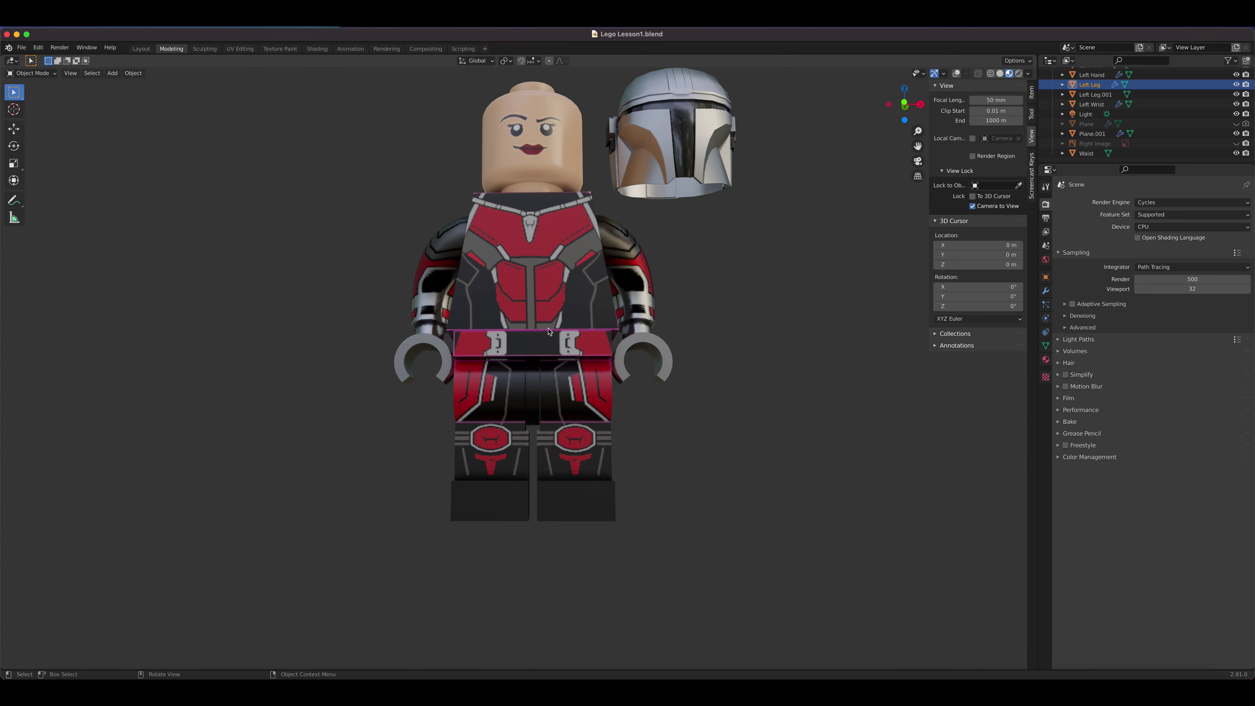
{"action": "mouse_move", "coordinate": [548, 329]}
{"action": "middle_mouse_down"}
{"action": "mouse_move", "coordinate": [568, 358]}
{"action": "mouse_move", "coordinate": [569, 391]}
{"action": "mouse_move", "coordinate": [612, 360]}
{"action": "mouse_move", "coordinate": [650, 362]}
{"action": "mouse_move", "coordinate": [529, 345]}
{"action": "mouse_move", "coordinate": [545, 346]}
{"action": "middle_mouse_up"}
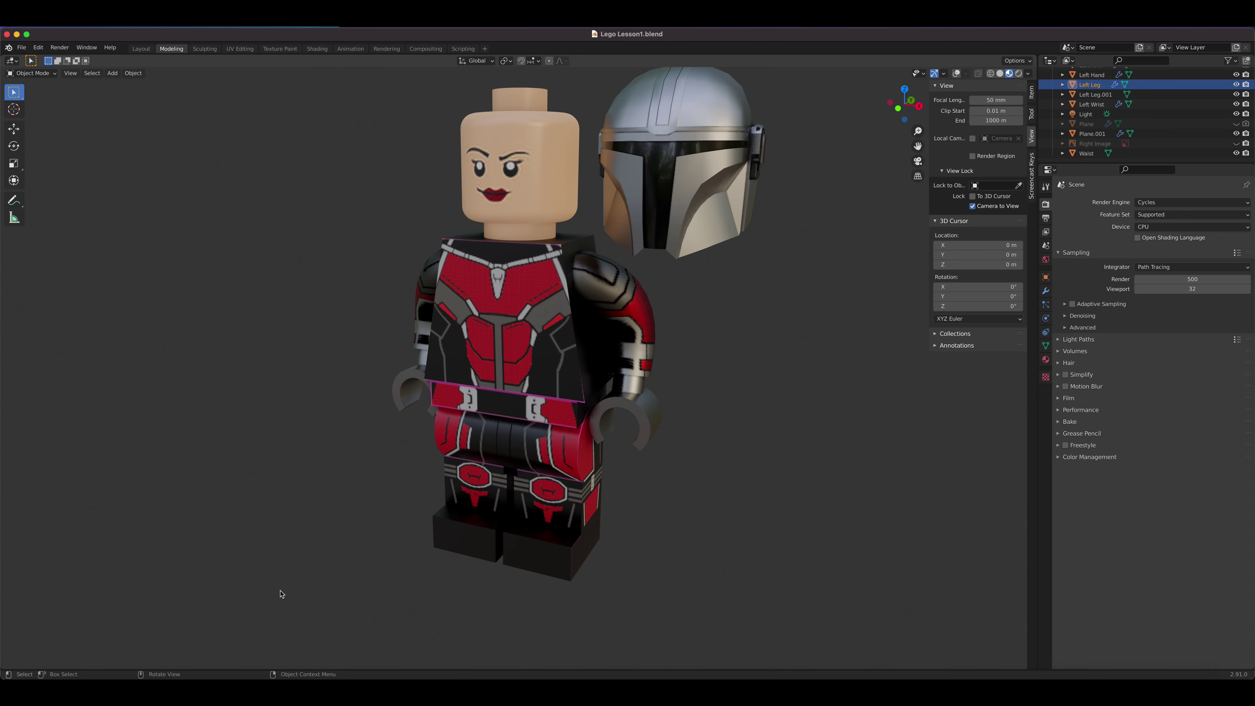
Step: Switch to the browser and view the Lego man front-and-side outline drawings in the "lego man reference" image results
{"action": "left_click", "coordinate": [117, 676]}
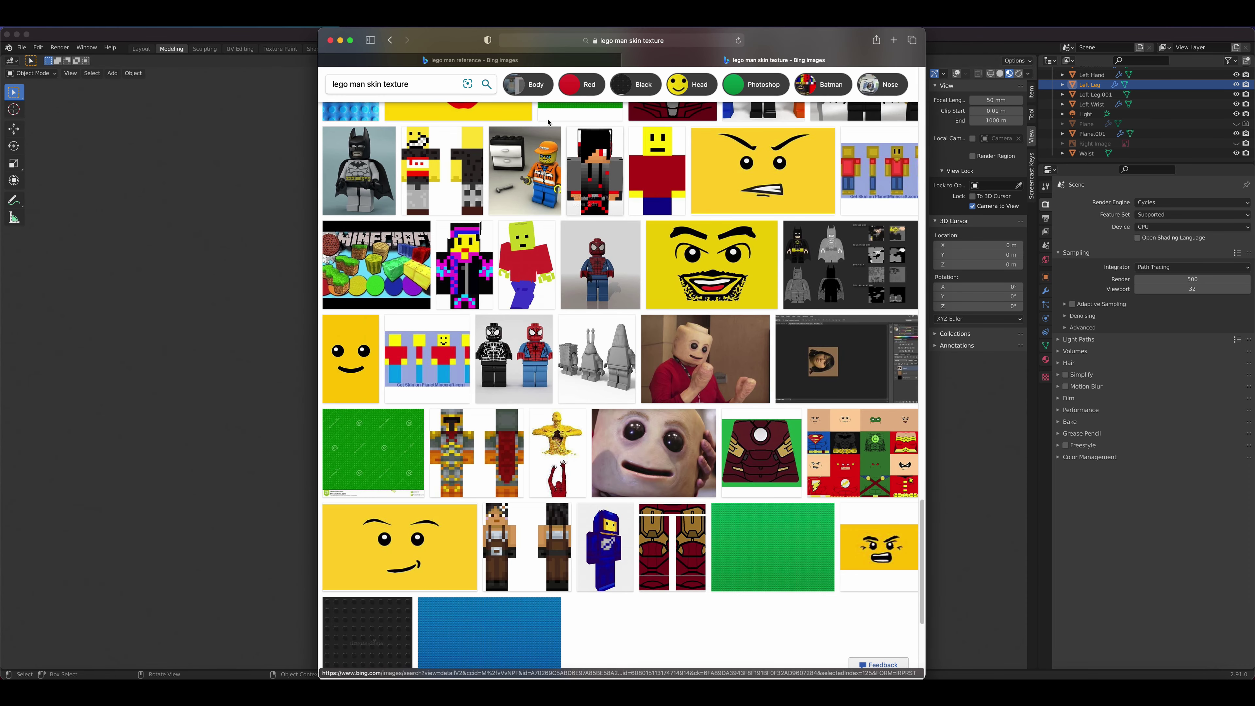
{"action": "left_click", "coordinate": [473, 59]}
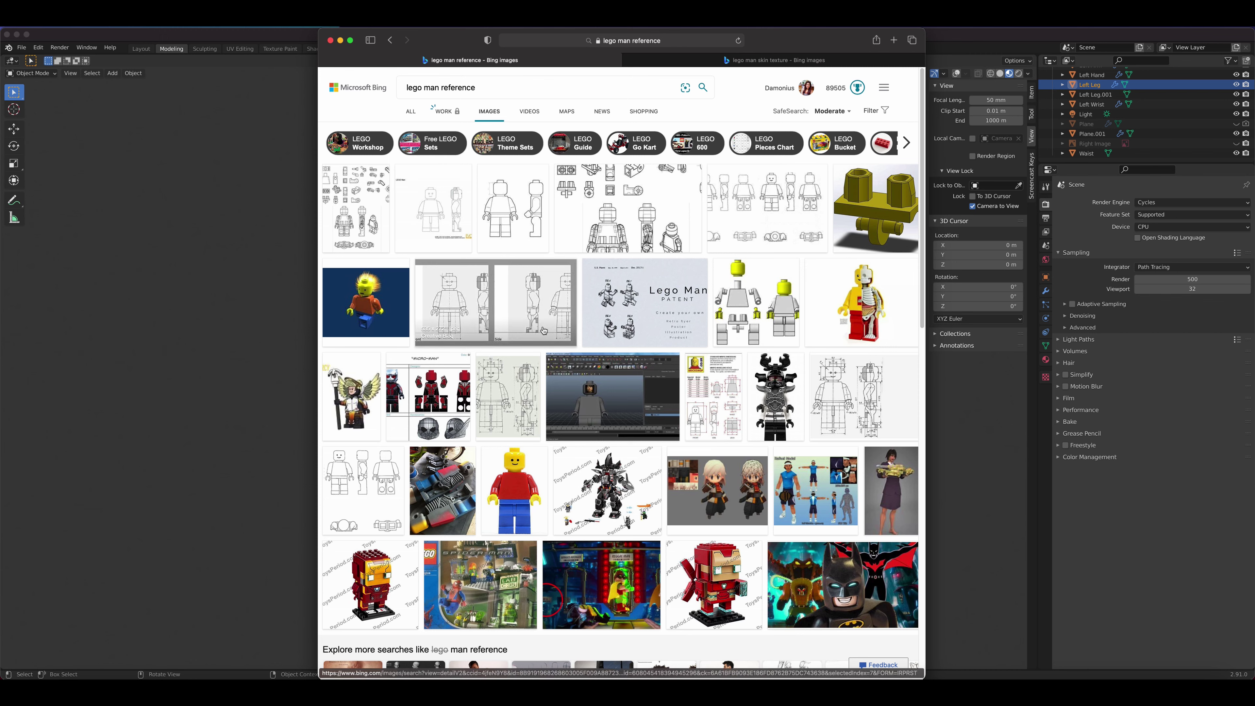
{"action": "left_click", "coordinate": [526, 203]}
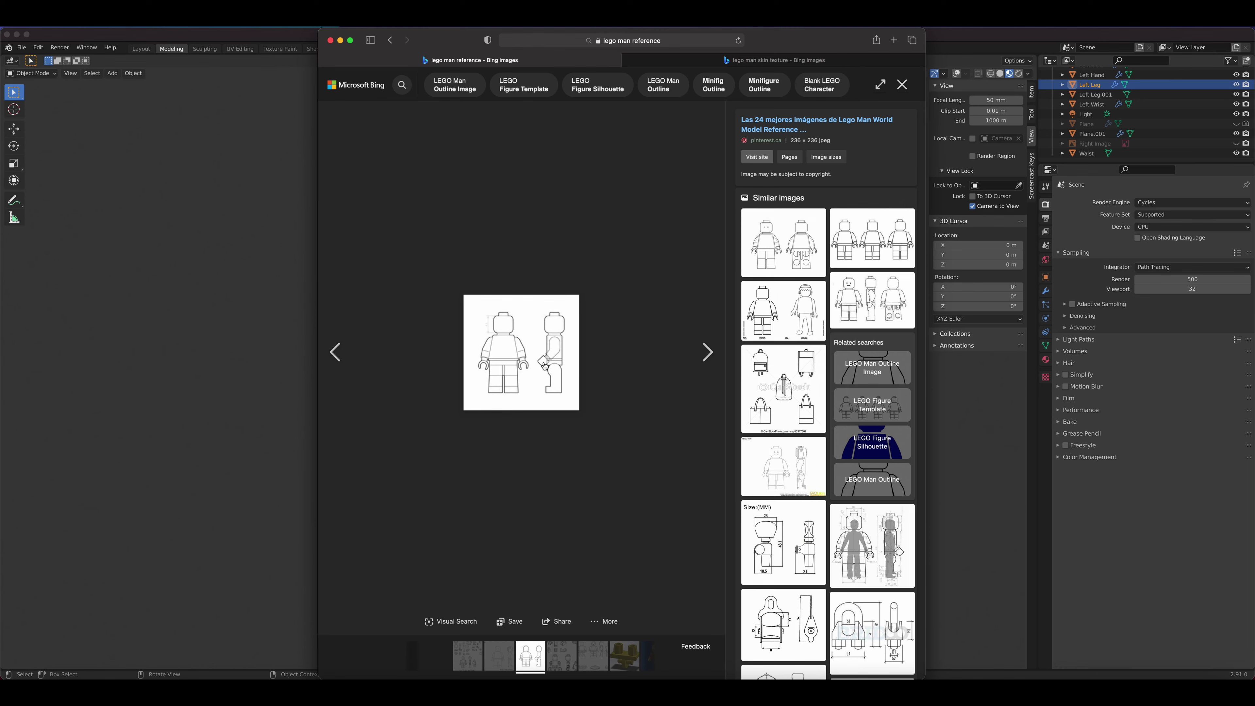
{"action": "left_click", "coordinate": [902, 85]}
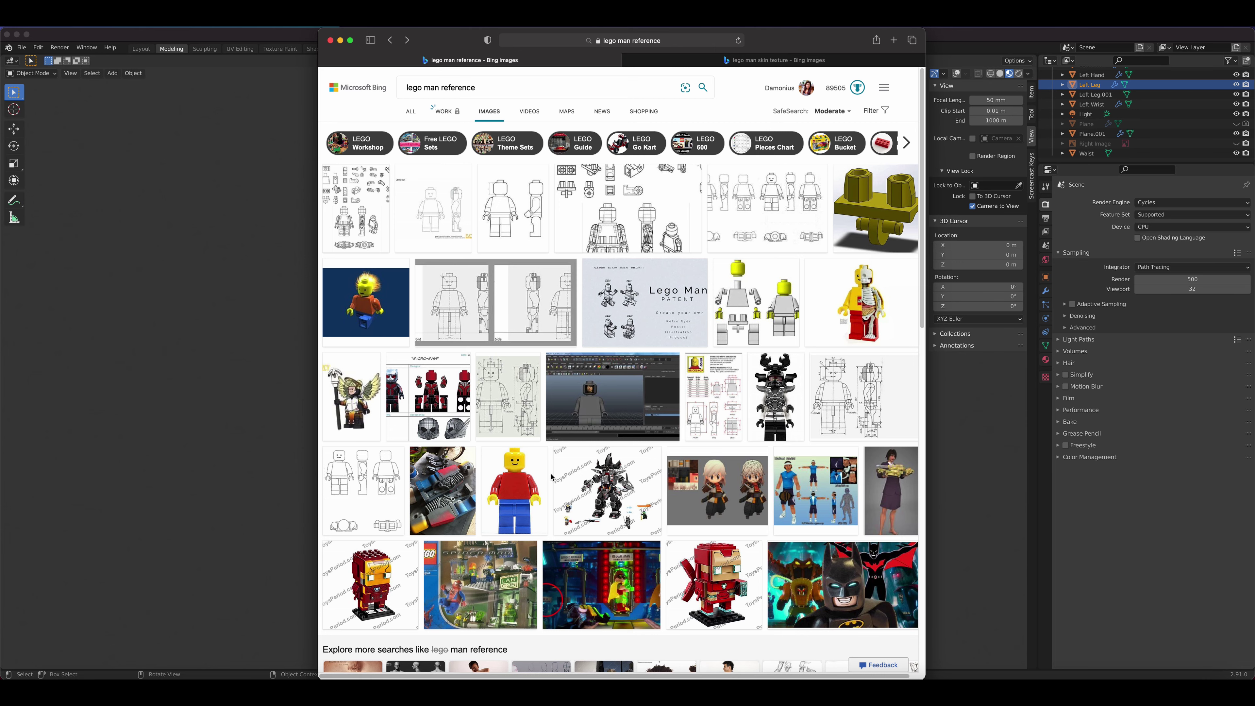
{"action": "left_click", "coordinate": [532, 289]}
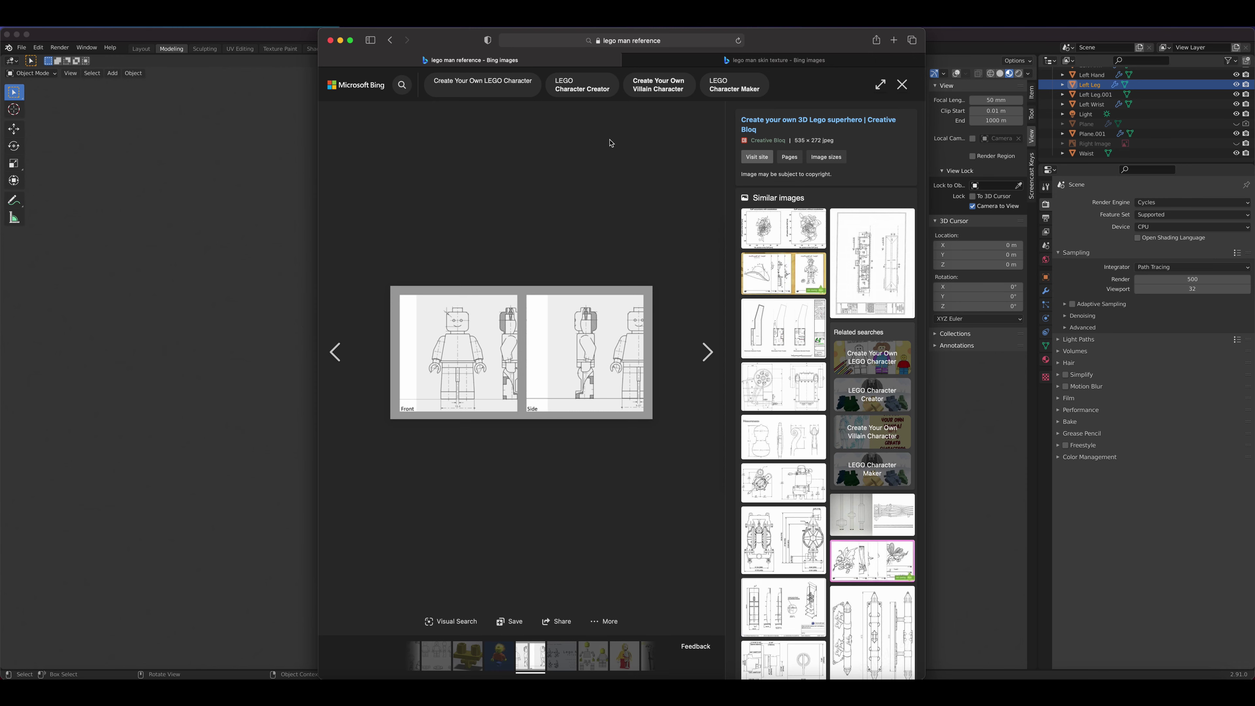
{"action": "left_click", "coordinate": [902, 87]}
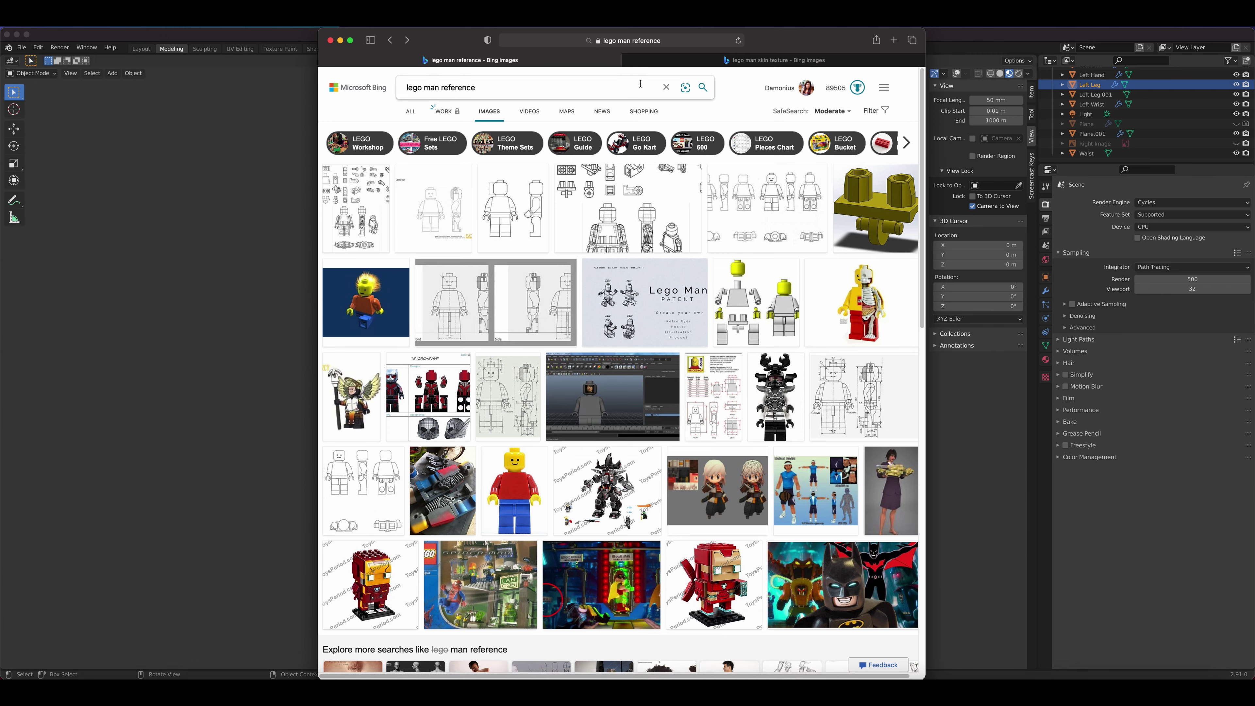
Step: Look through the "lego man skin texture" image results for face and body textures
{"action": "left_click", "coordinate": [704, 63]}
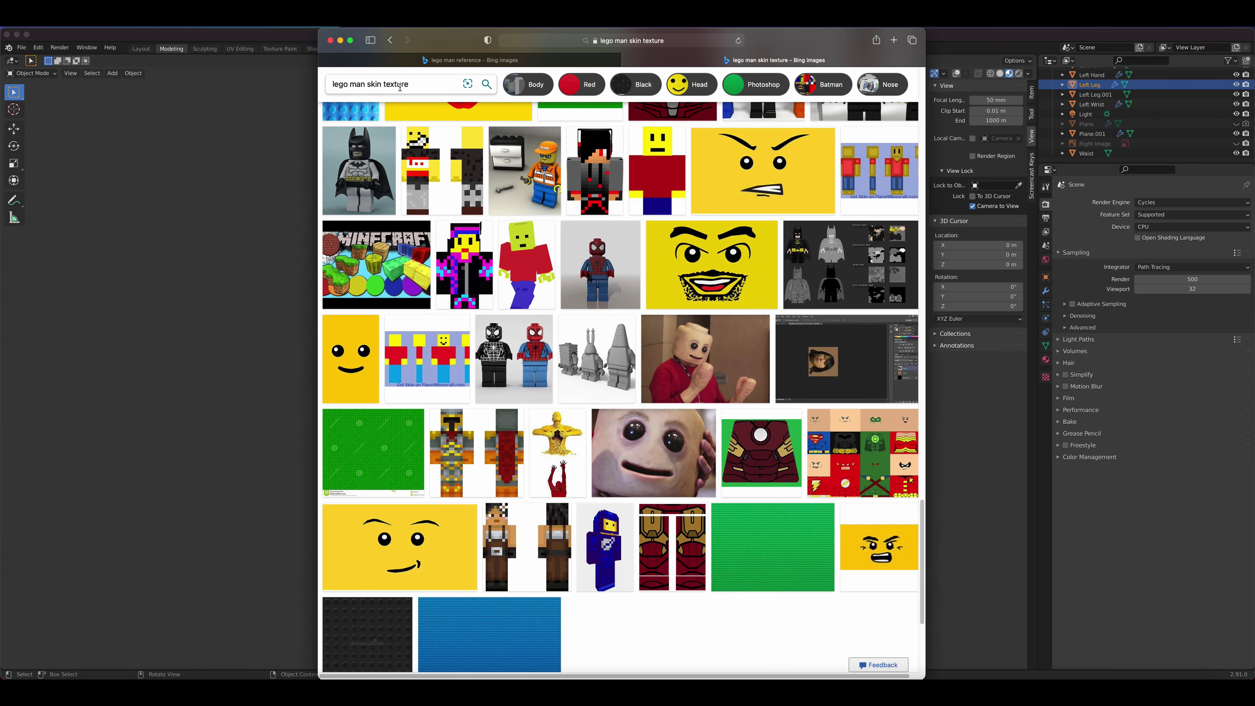
{"action": "scroll", "coordinate": [631, 300], "scroll_direction": "down", "scroll_amount": 15}
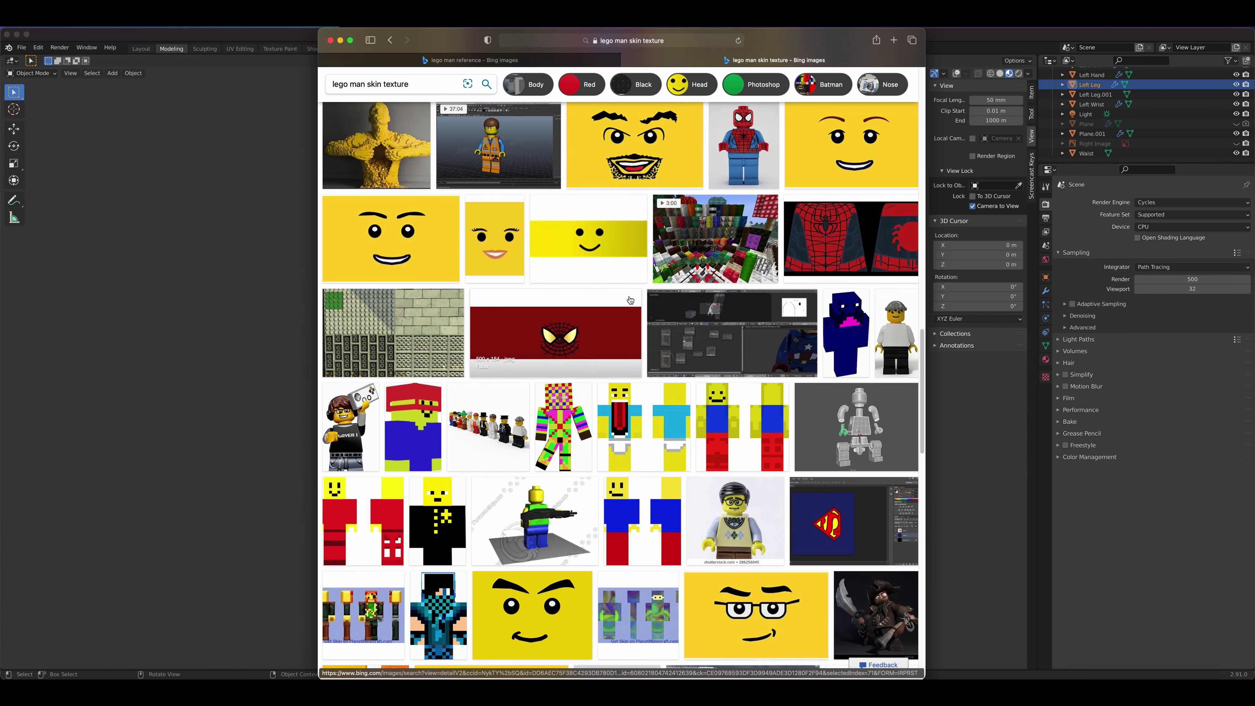
{"action": "scroll", "coordinate": [631, 300], "scroll_direction": "up", "scroll_amount": 5}
{"action": "scroll", "coordinate": [708, 322], "scroll_direction": "up", "scroll_amount": 5}
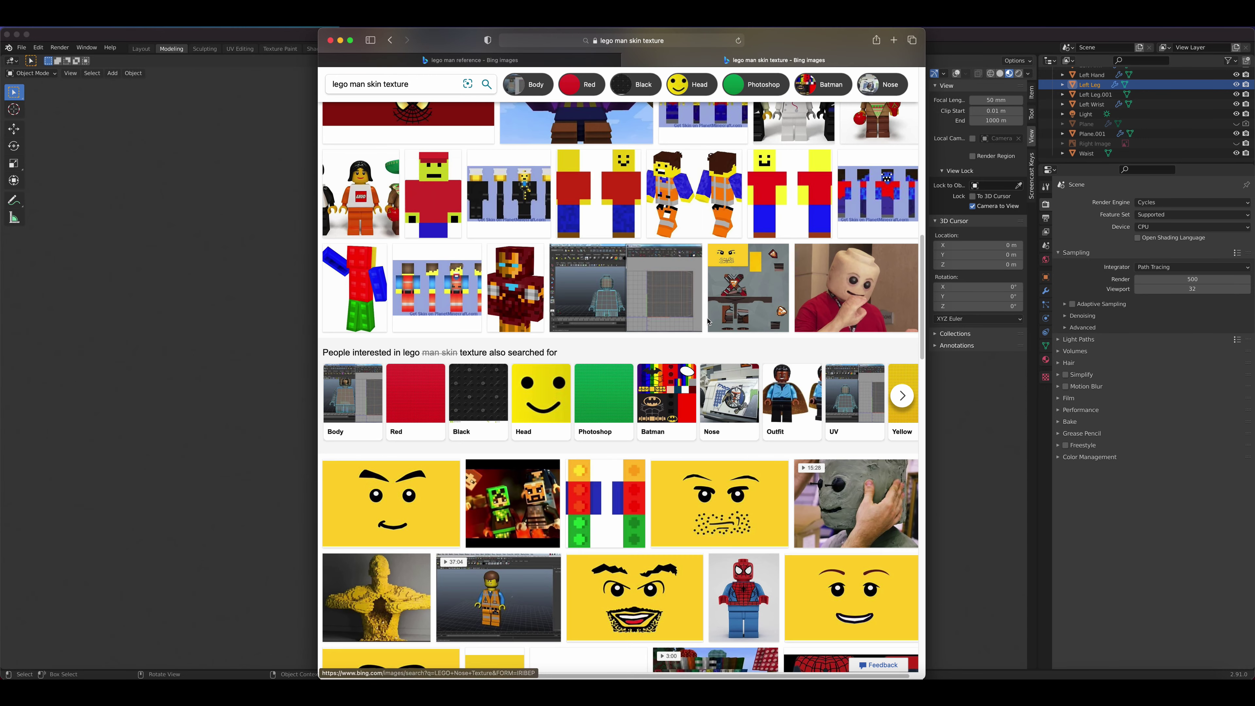
{"action": "scroll", "coordinate": [708, 322], "scroll_direction": "up", "scroll_amount": 3}
{"action": "scroll", "coordinate": [408, 204], "scroll_direction": "up", "scroll_amount": 1}
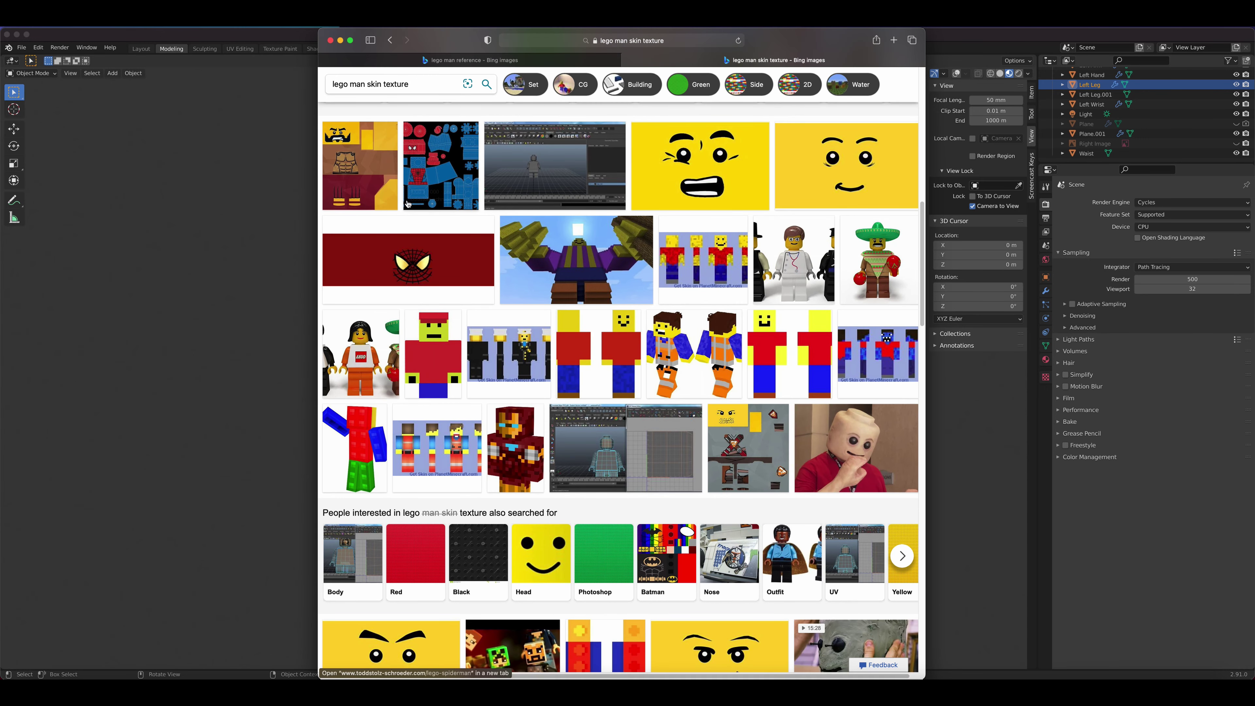
Step: Switch back to Blender and move the helmet about -0.55 m along the global X axis onto the figure's head
{"action": "left_click", "coordinate": [282, 209]}
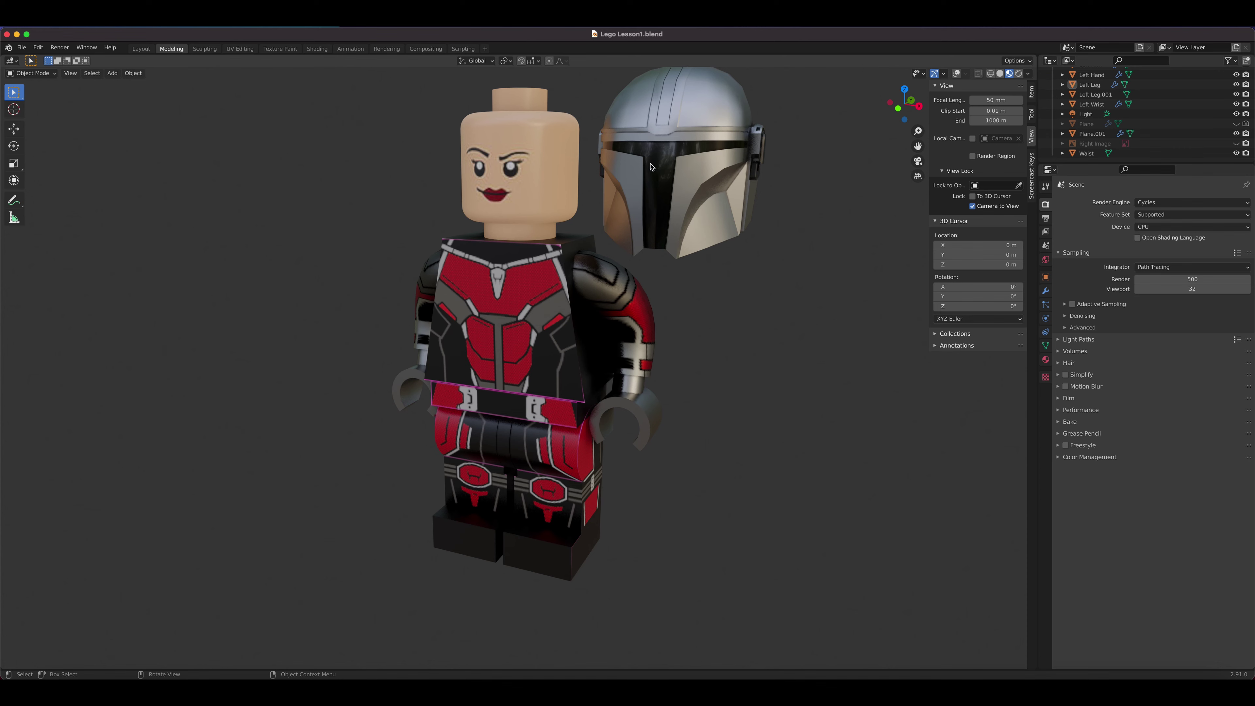
{"action": "left_click", "coordinate": [694, 202]}
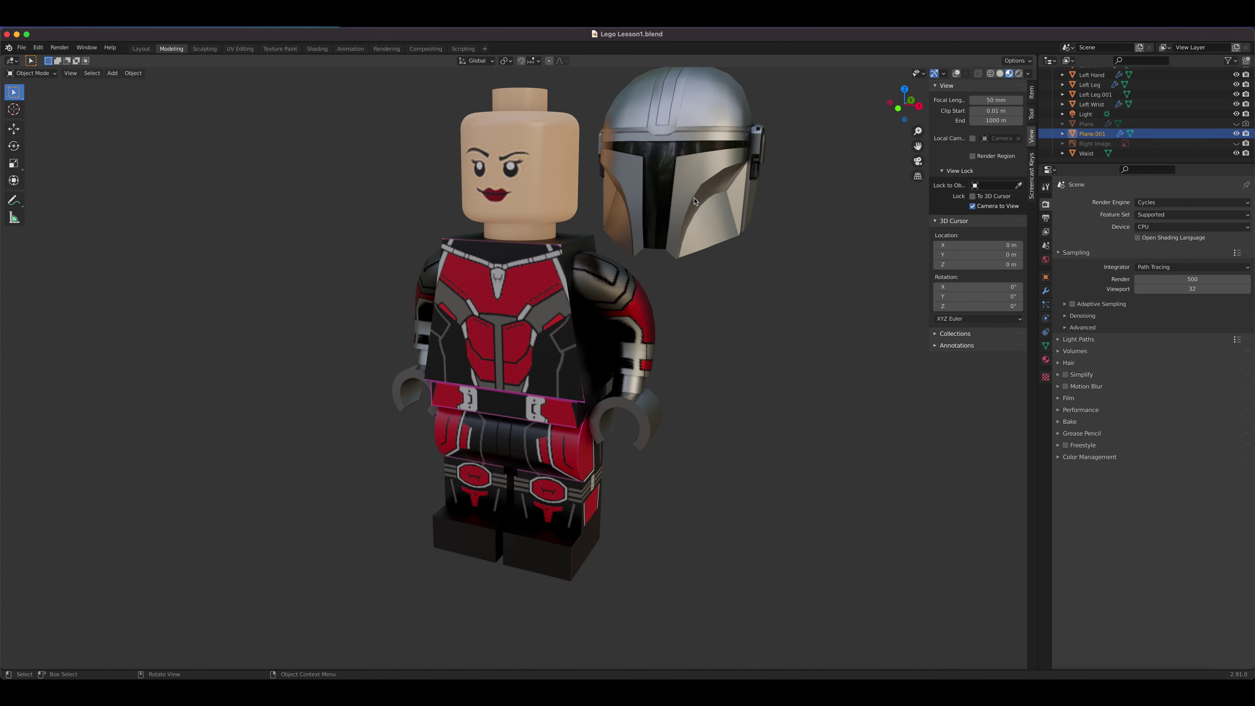
{"action": "key", "text": "g"}
{"action": "key", "text": "x"}
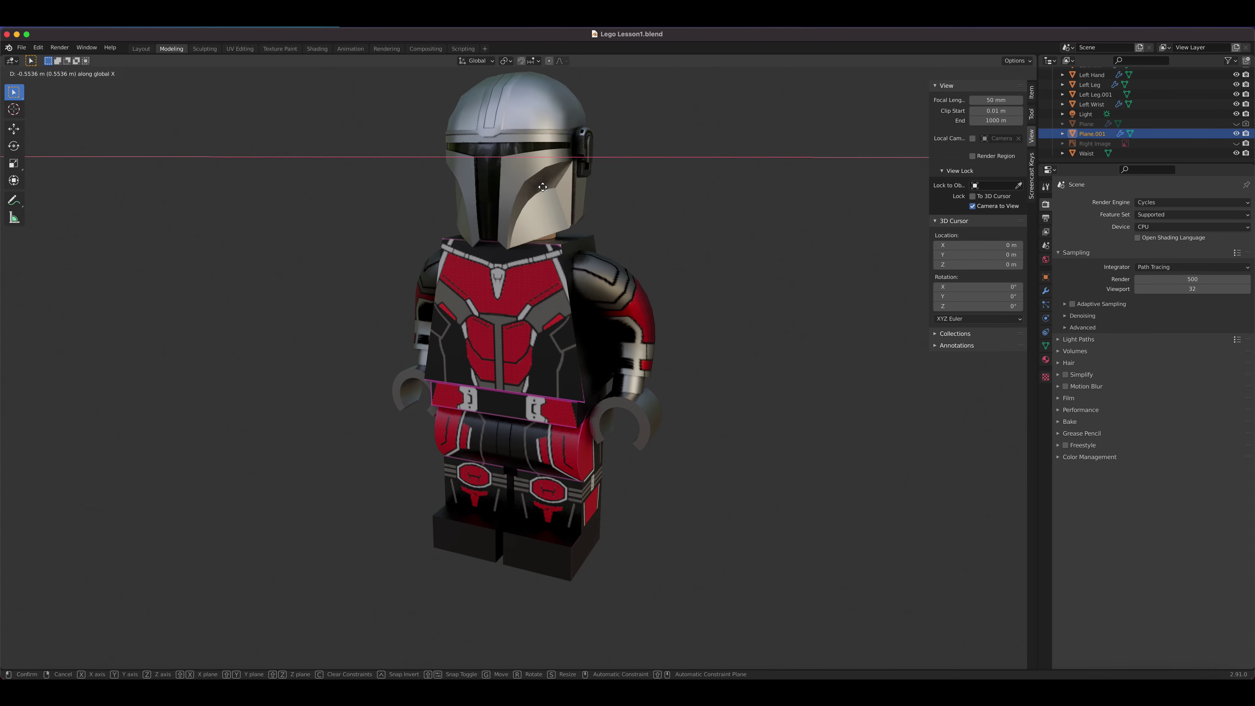
{"action": "left_click", "coordinate": [543, 187]}
{"action": "mouse_move", "coordinate": [554, 313]}
{"action": "middle_mouse_down"}
{"action": "mouse_move", "coordinate": [582, 312]}
{"action": "mouse_move", "coordinate": [545, 309]}
{"action": "mouse_move", "coordinate": [571, 315]}
{"action": "middle_mouse_up"}
Step: Fine-tune the helmet's position along the global X axis so it sits centred over the head
{"action": "key", "text": "g"}
{"action": "key", "text": "x"}
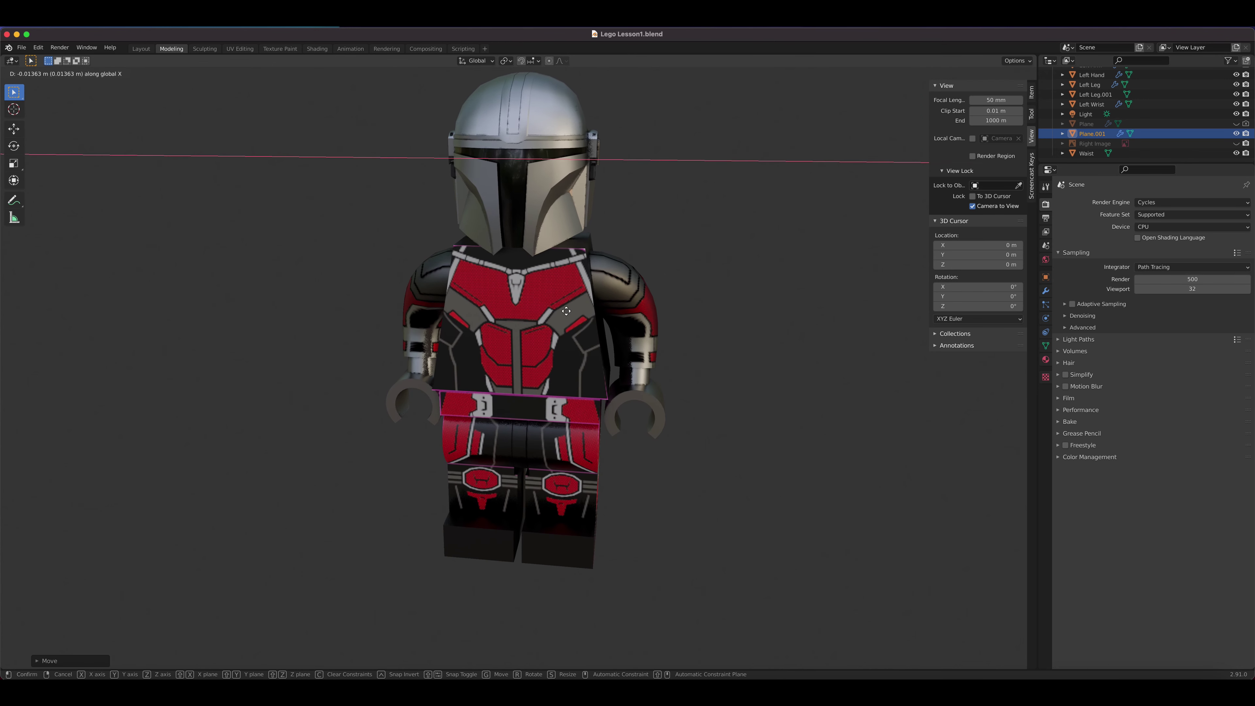
{"action": "left_click", "coordinate": [568, 314]}
{"action": "key", "text": "g"}
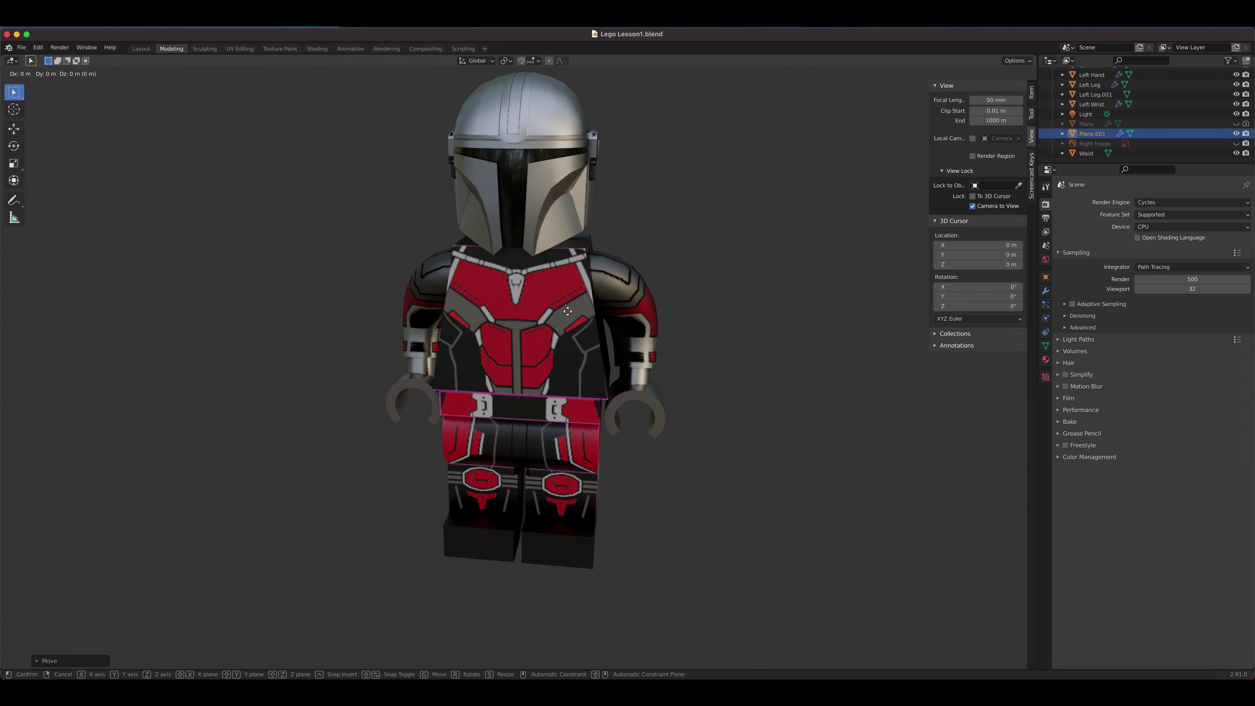
{"action": "key", "text": "x"}
{"action": "left_click", "coordinate": [570, 337]}
{"action": "mouse_move", "coordinate": [546, 340]}
{"action": "middle_mouse_down"}
{"action": "mouse_move", "coordinate": [502, 351]}
{"action": "mouse_move", "coordinate": [537, 318]}
{"action": "mouse_move", "coordinate": [648, 351]}
{"action": "mouse_move", "coordinate": [440, 348]}
{"action": "mouse_move", "coordinate": [556, 358]}
{"action": "middle_mouse_up"}
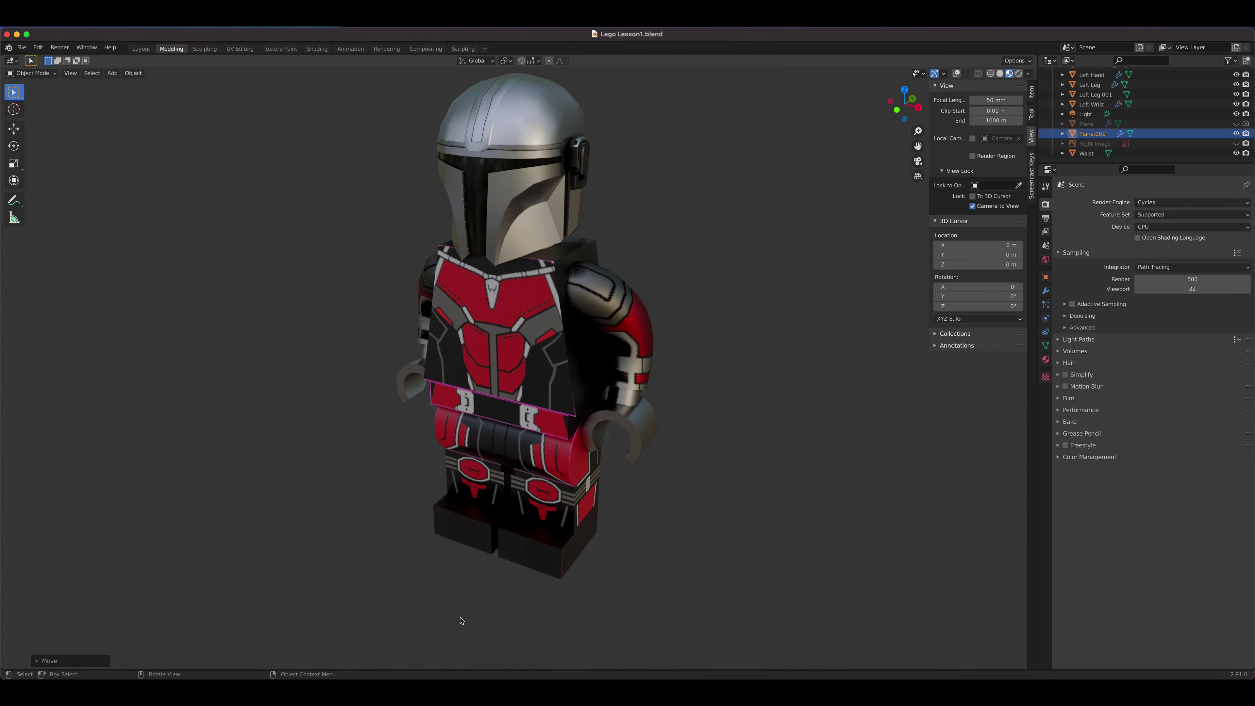
Step: Return to the browser's "lego man skin texture" results and open the Lego DC super heroes decals image
{"action": "left_click", "coordinate": [146, 689]}
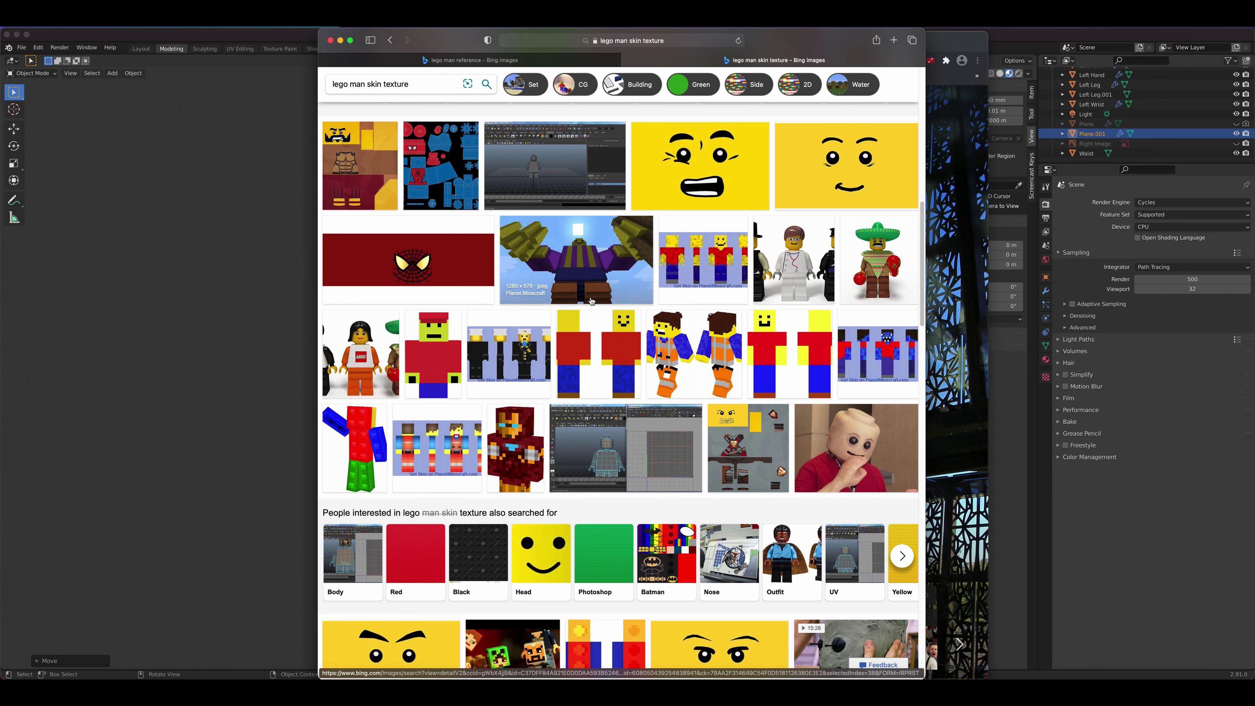
{"action": "scroll", "coordinate": [630, 420], "scroll_direction": "down", "scroll_amount": 8}
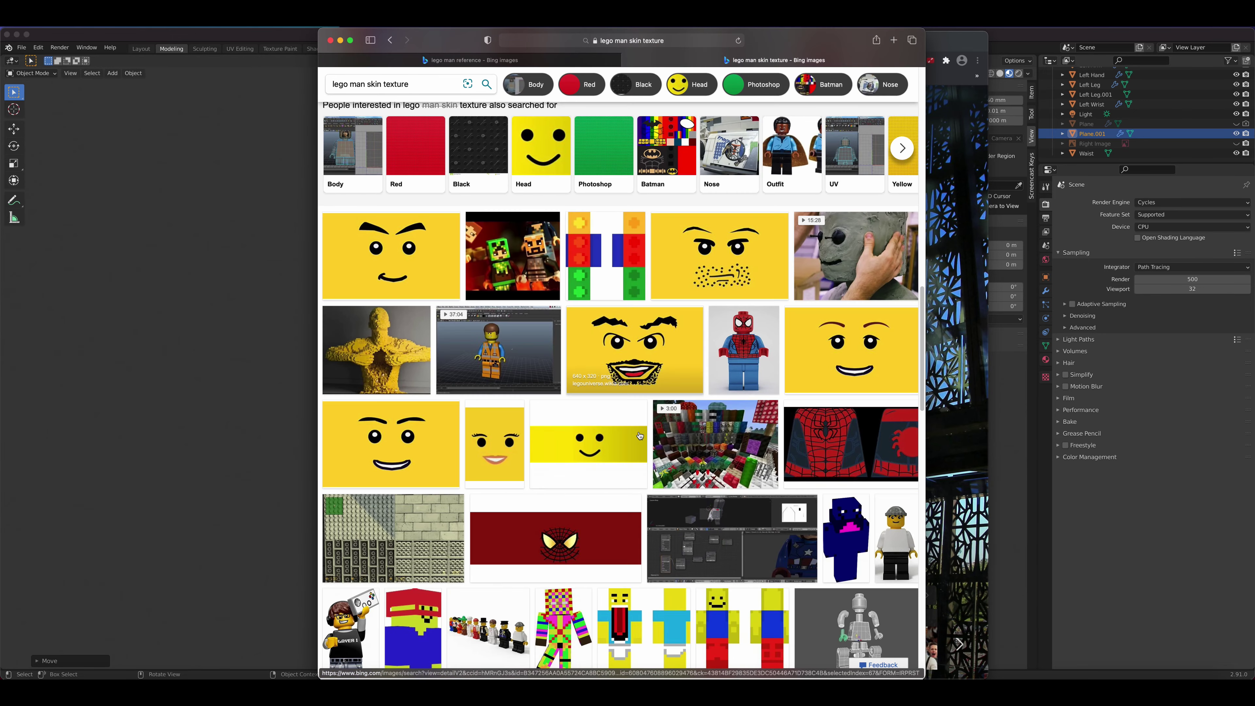
{"action": "scroll", "coordinate": [640, 435], "scroll_direction": "down", "scroll_amount": 6}
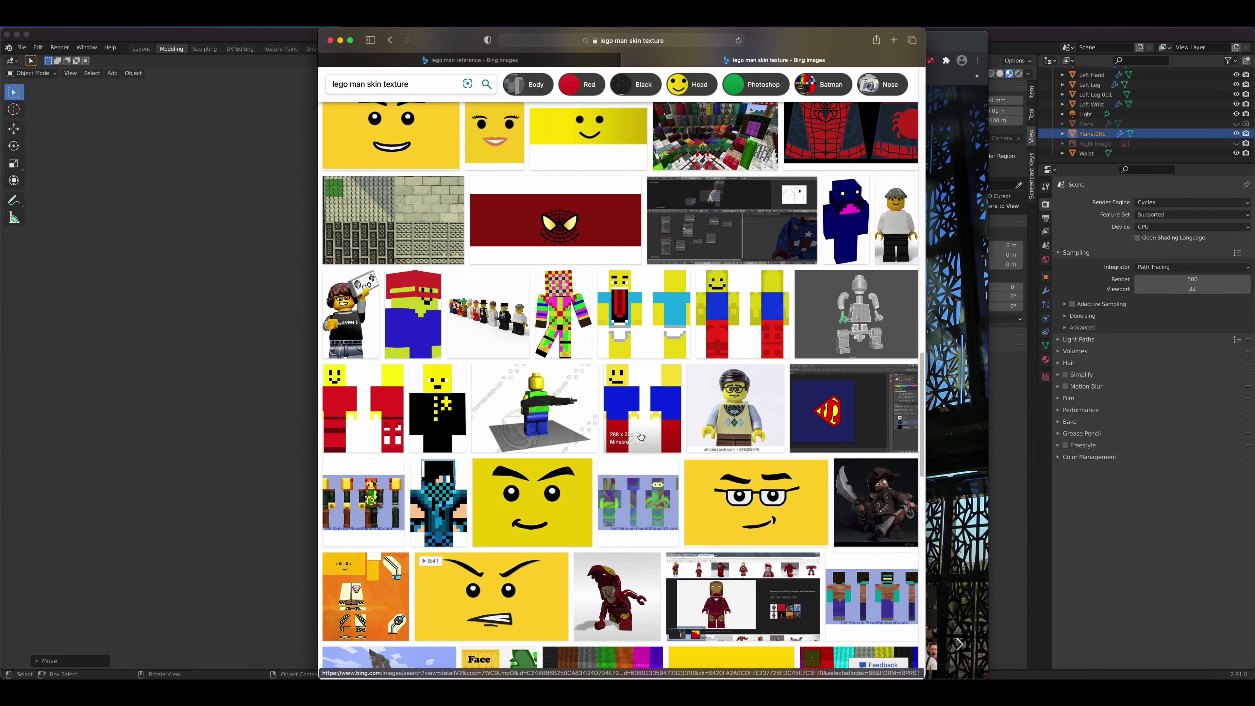
{"action": "scroll", "coordinate": [641, 437], "scroll_direction": "down", "scroll_amount": 4}
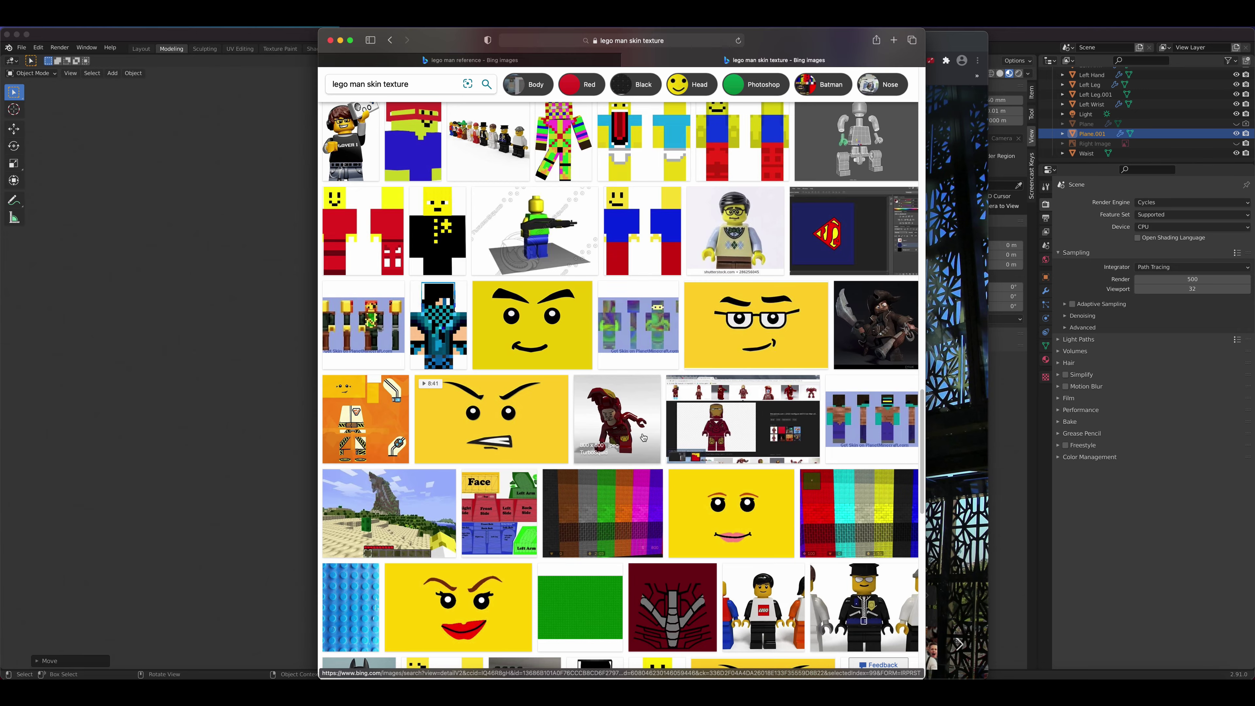
{"action": "scroll", "coordinate": [671, 436], "scroll_direction": "down", "scroll_amount": 3}
{"action": "scroll", "coordinate": [671, 436], "scroll_direction": "down", "scroll_amount": 6}
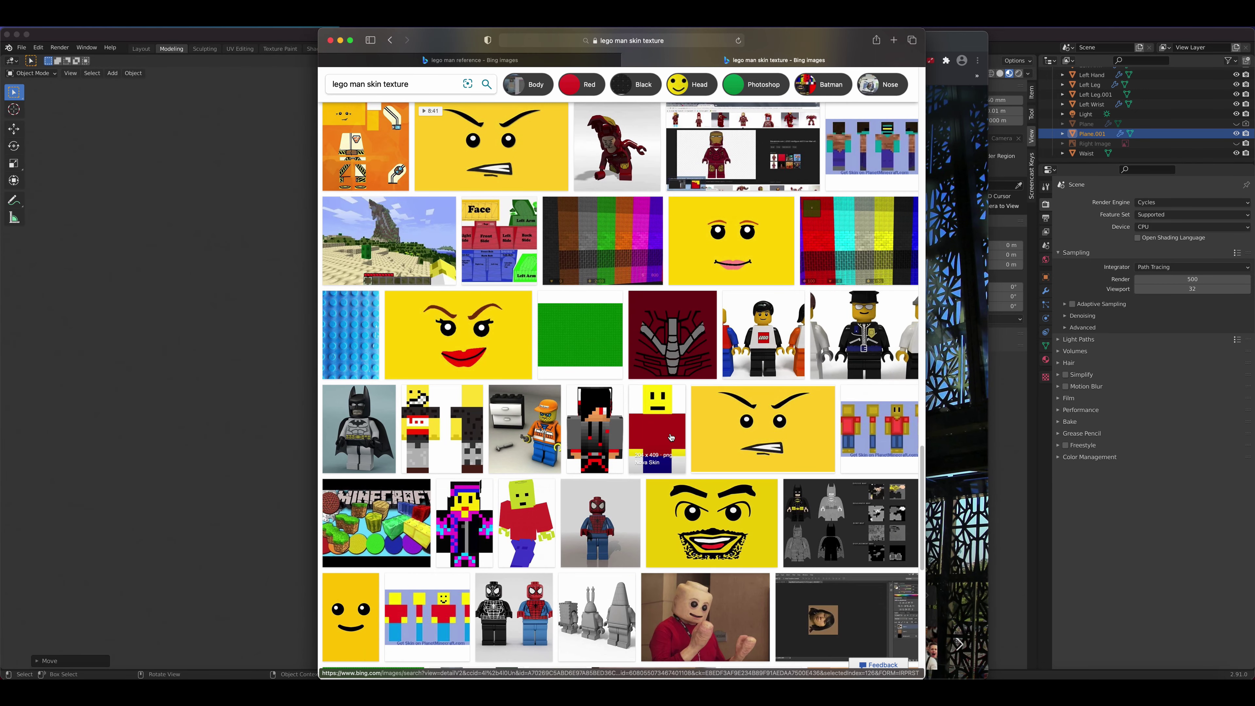
{"action": "scroll", "coordinate": [670, 437], "scroll_direction": "down", "scroll_amount": 1}
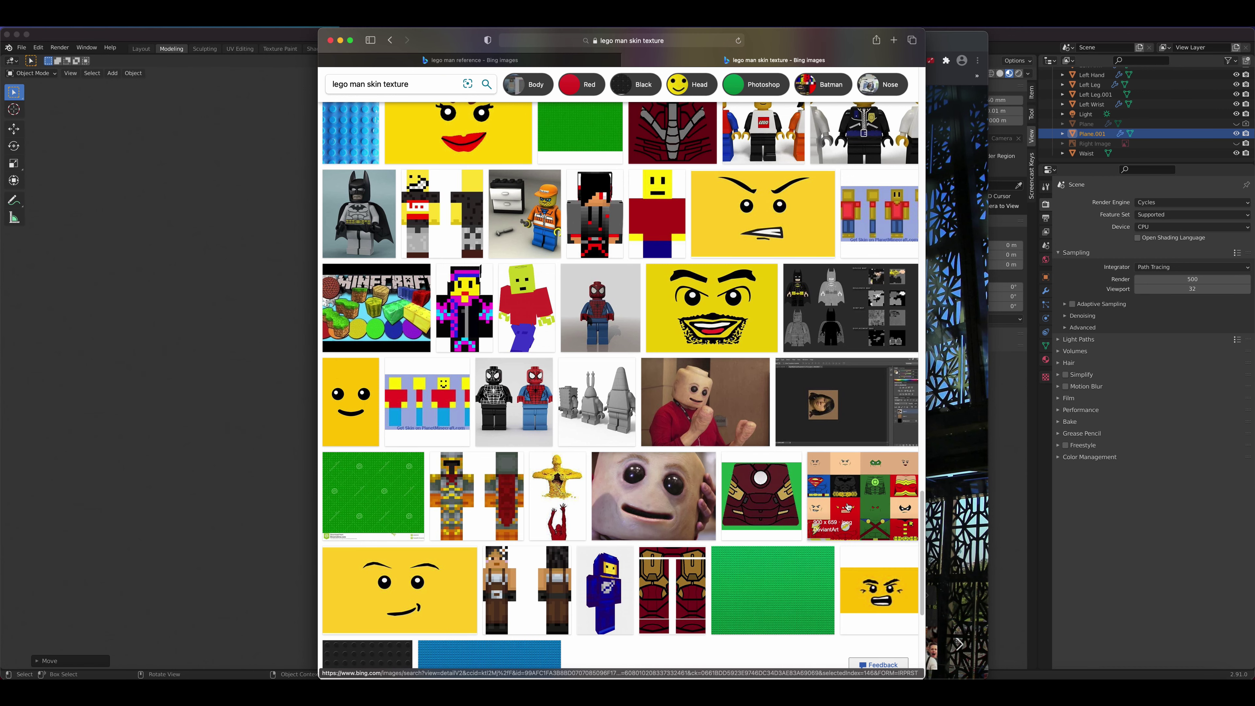
{"action": "left_click", "coordinate": [846, 514]}
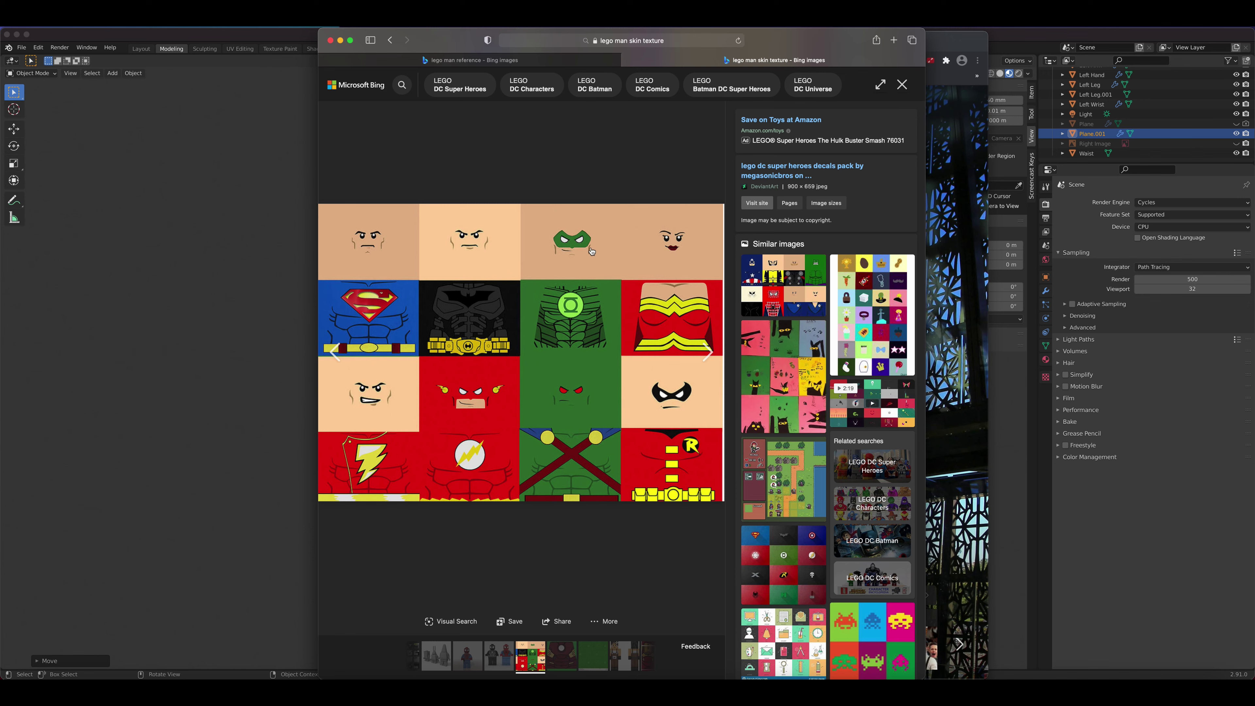
Step: Switch back to Blender, create a new General file and delete its default cube
{"action": "left_click", "coordinate": [303, 140]}
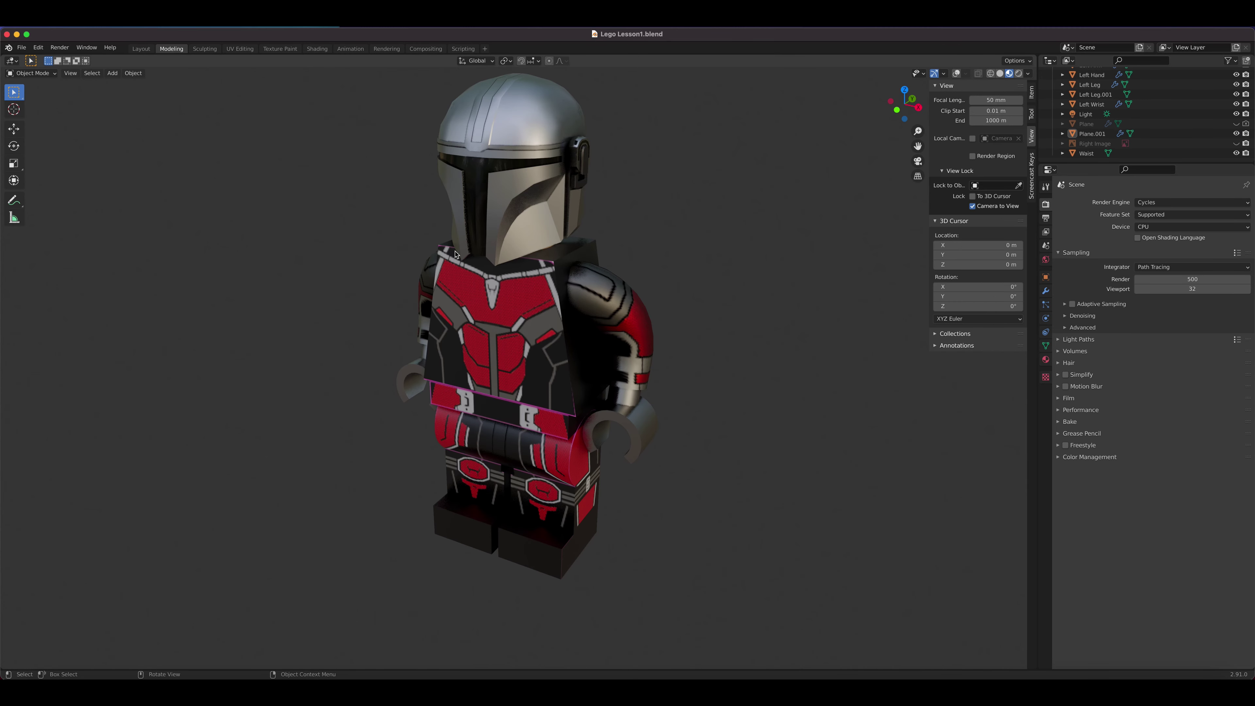
{"action": "left_click", "coordinate": [22, 47]}
{"action": "mouse_move", "coordinate": [33, 60]}
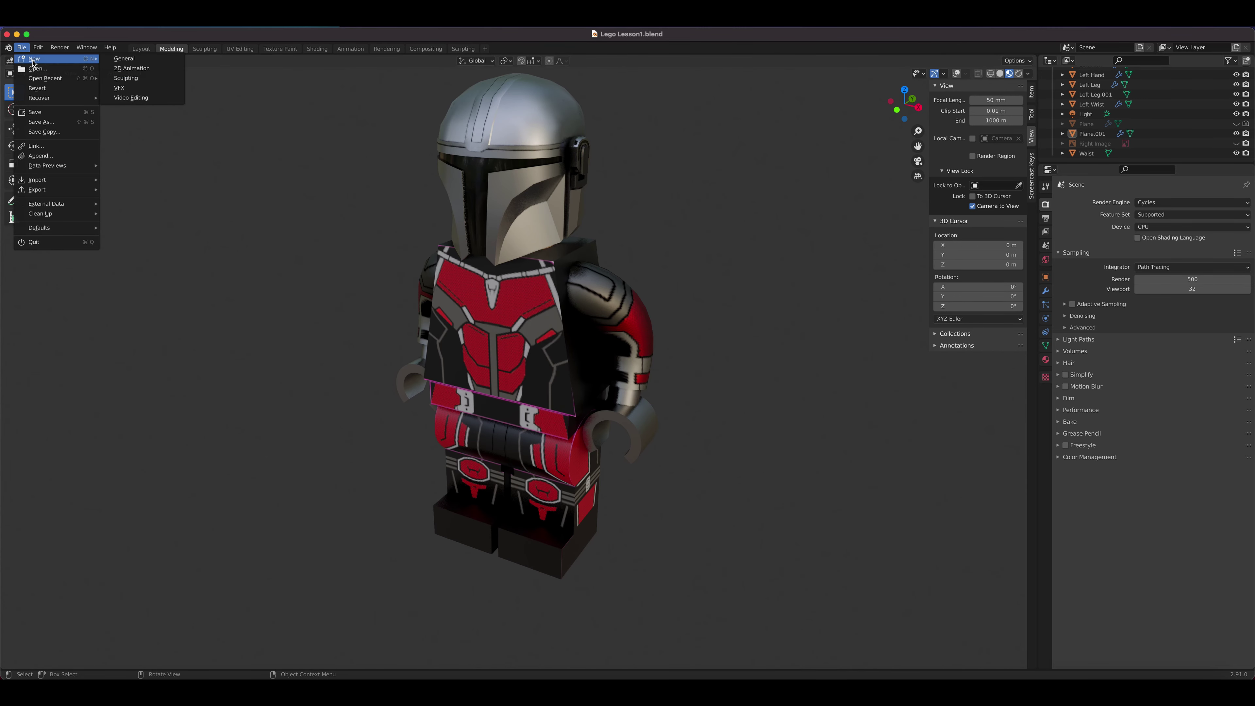
{"action": "left_click", "coordinate": [127, 58]}
{"action": "left_click", "coordinate": [585, 377]}
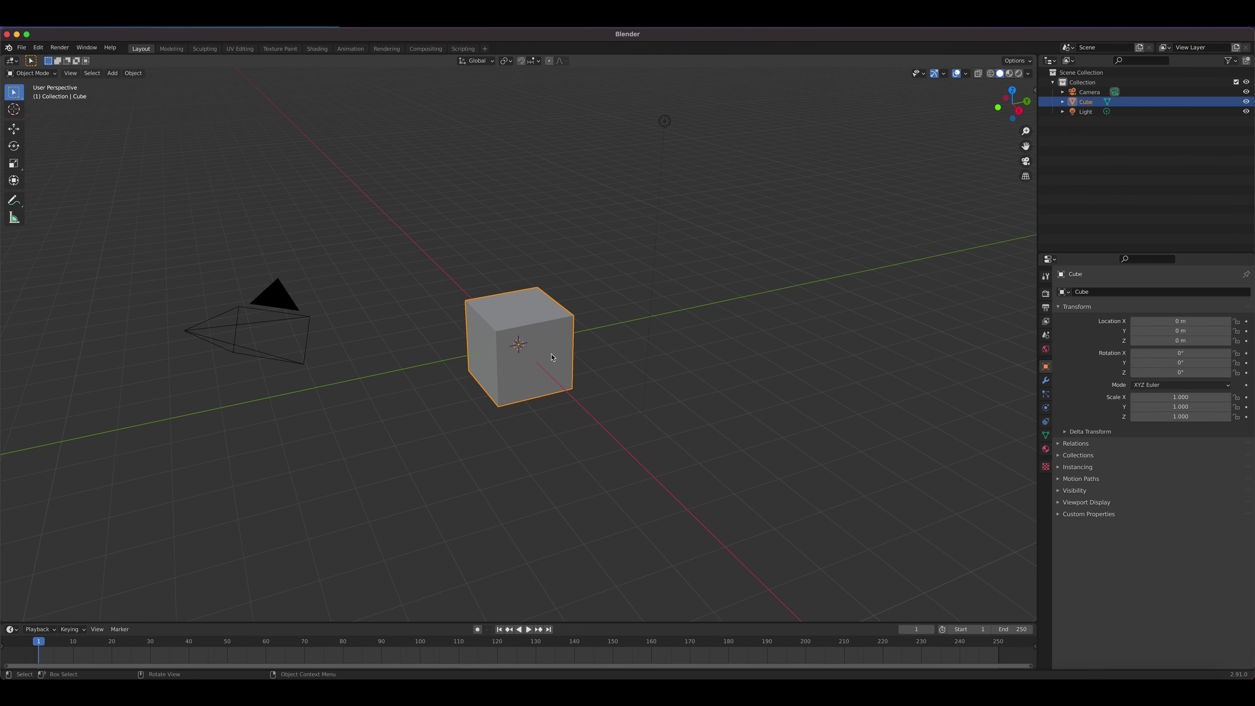
{"action": "middle_click_drag", "start_coordinate": [552, 357], "coordinate": [594, 350]}
{"action": "key", "text": "Delete"}
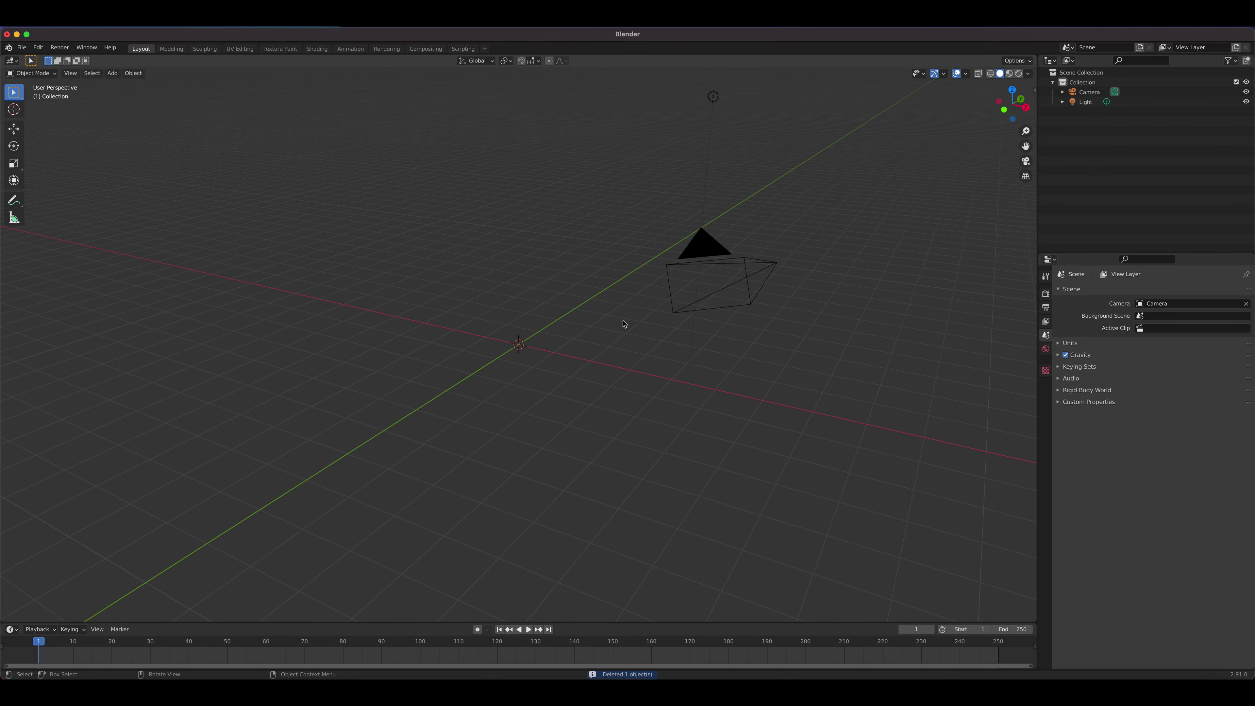
Step: Enable the Screencast Keys overlay in the 3D viewport
{"action": "key", "text": "n"}
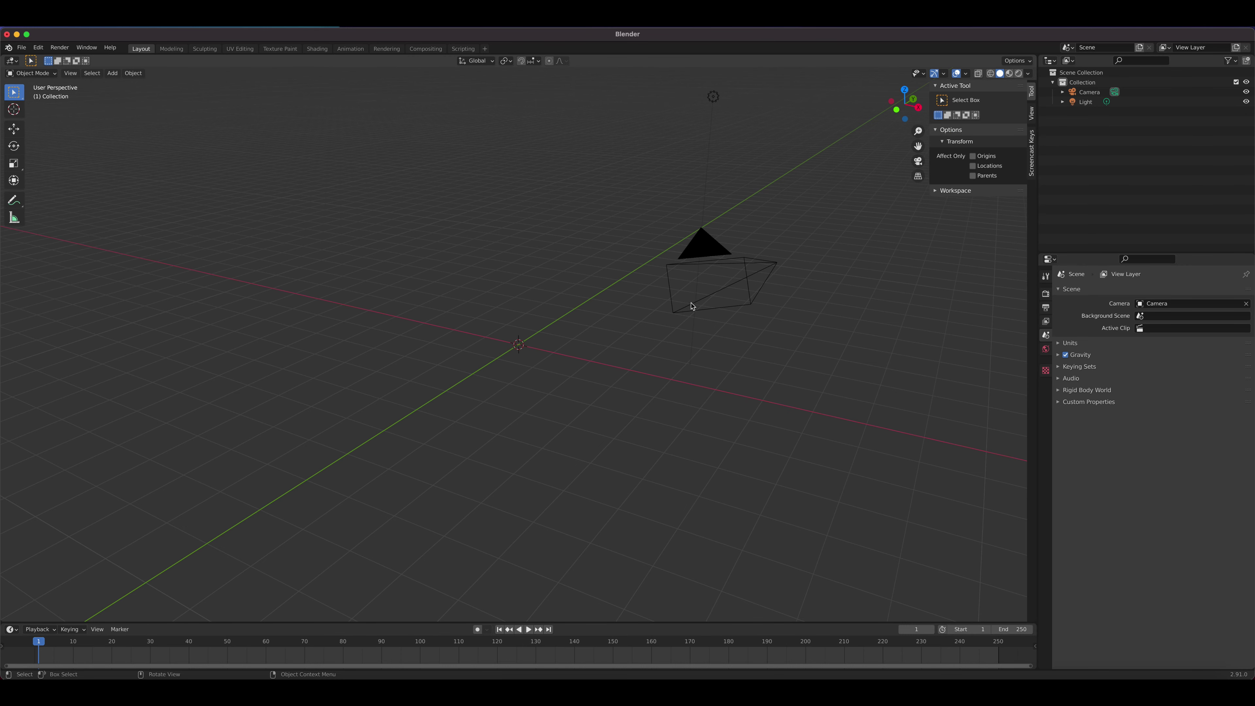
{"action": "left_click", "coordinate": [1032, 146]}
{"action": "left_click", "coordinate": [943, 86]}
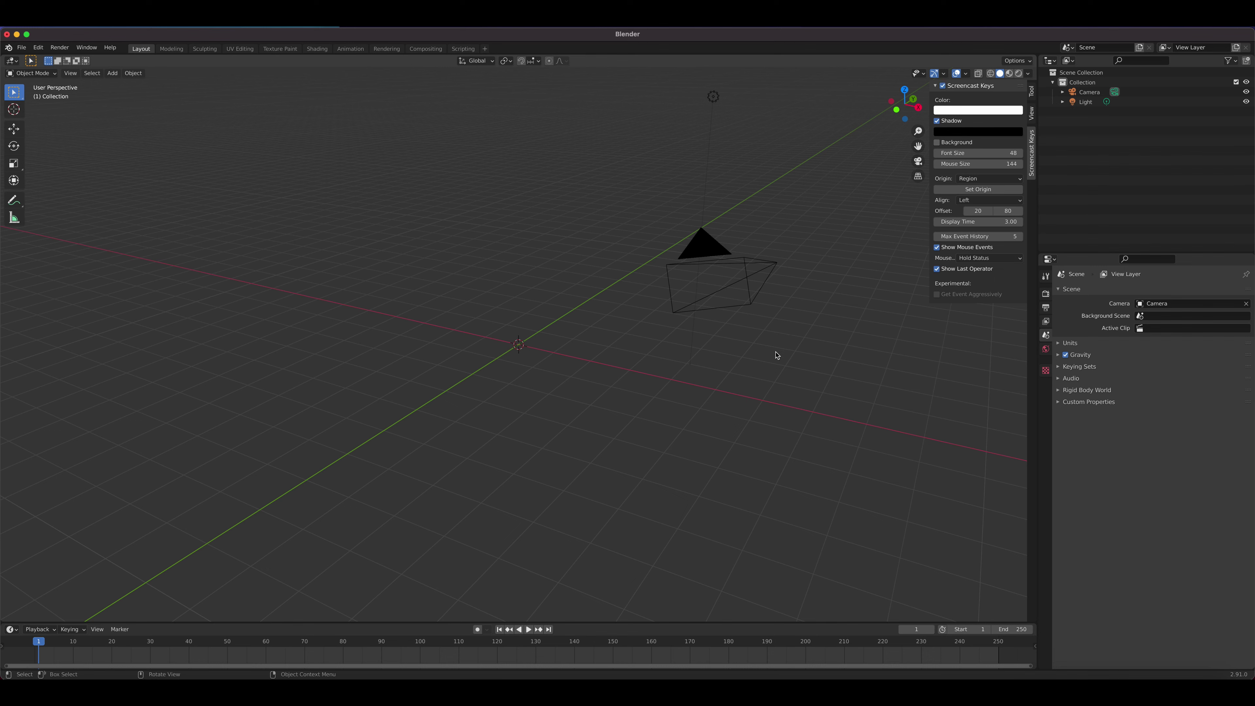
{"action": "left_click", "coordinate": [943, 86]}
{"action": "key", "text": "n"}
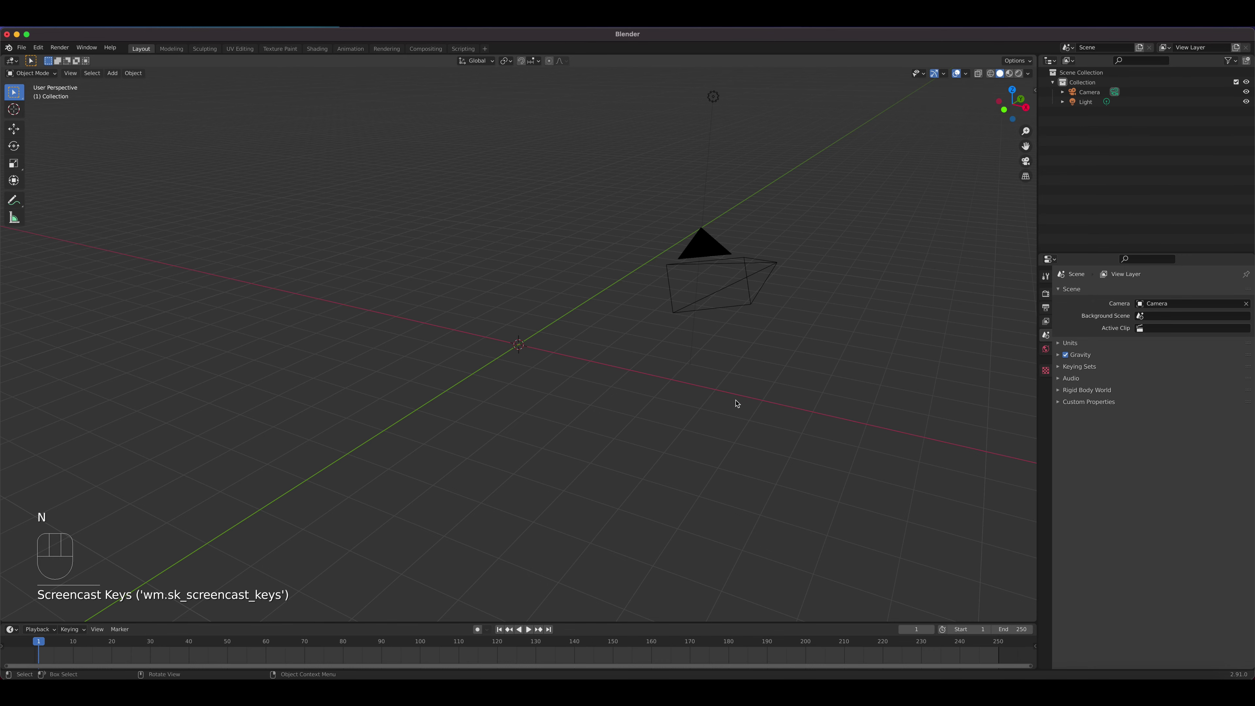
Step: Set the front view, switch to Finder's Lego folder and look through the reference images from Lego 01.jpg to Lego 08.png
{"action": "key", "text": "KP_1"}
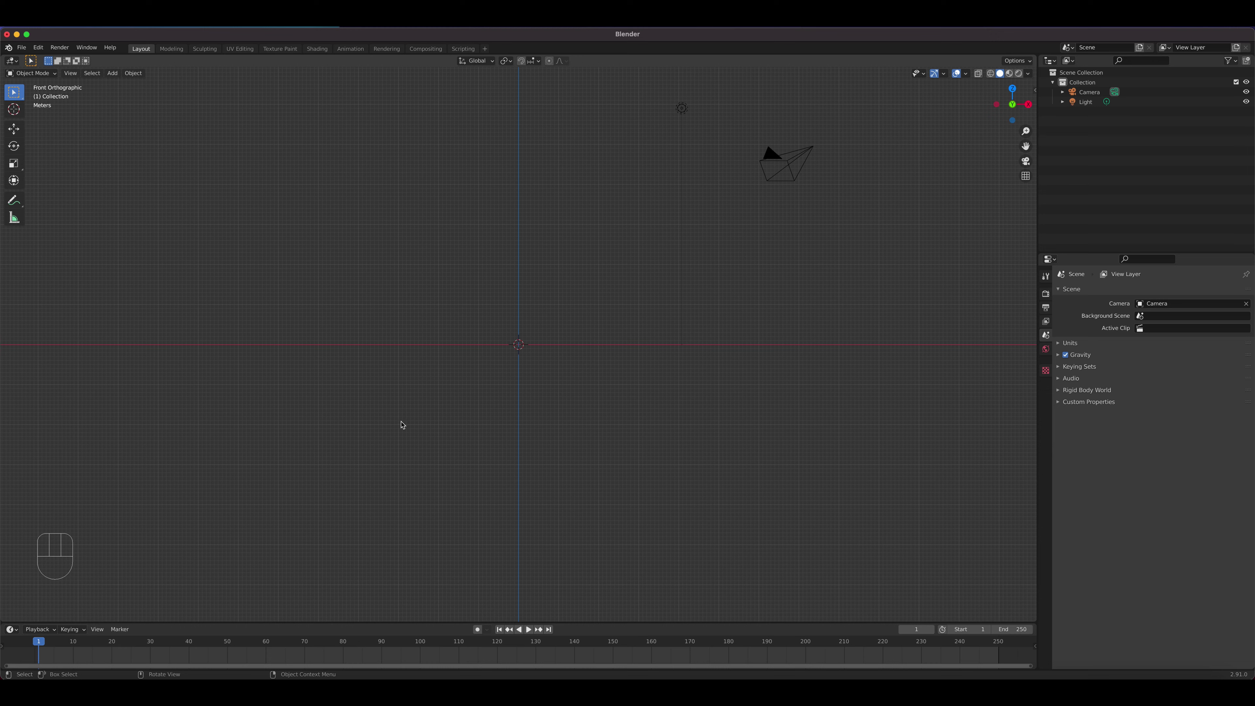
{"action": "left_click", "coordinate": [45, 674]}
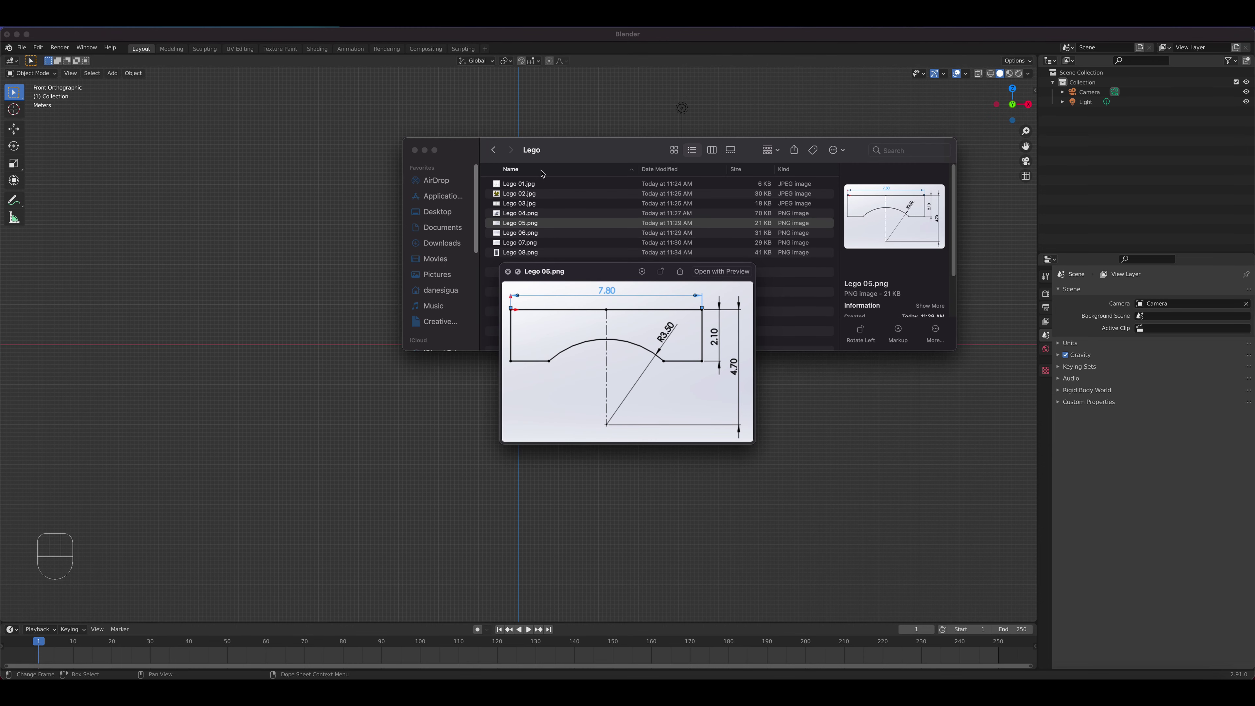
{"action": "left_click", "coordinate": [508, 272]}
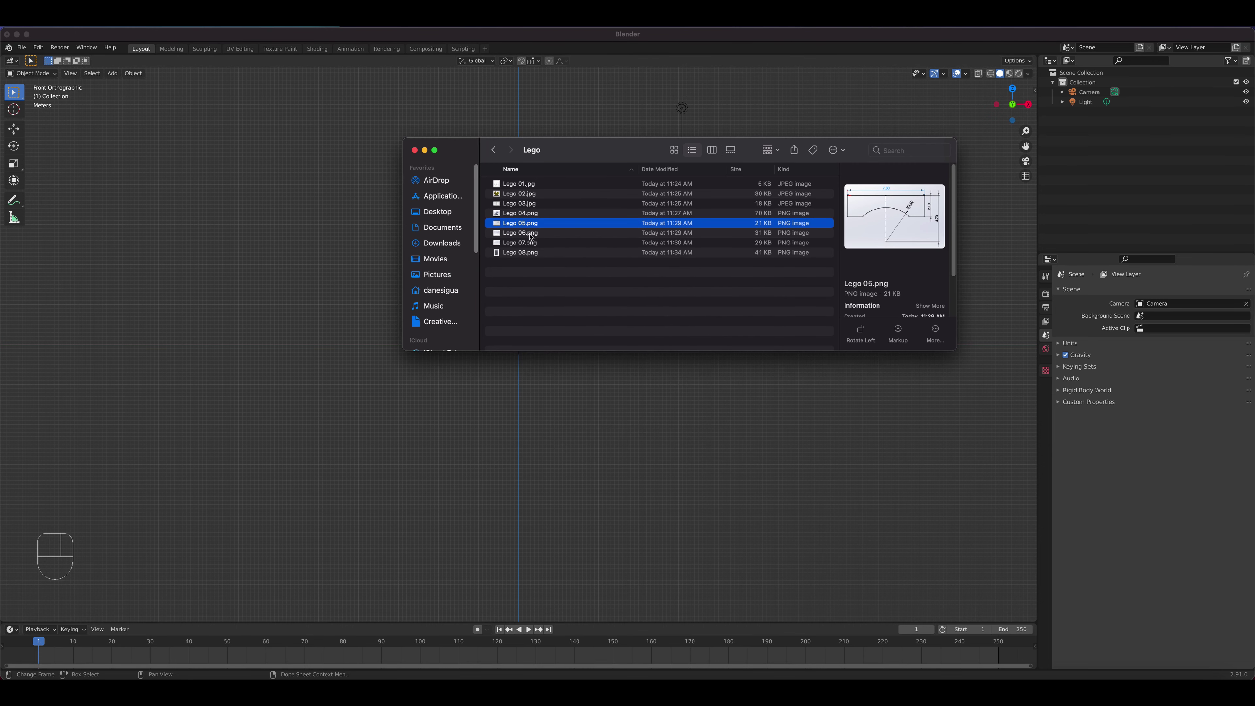
{"action": "left_click", "coordinate": [553, 185]}
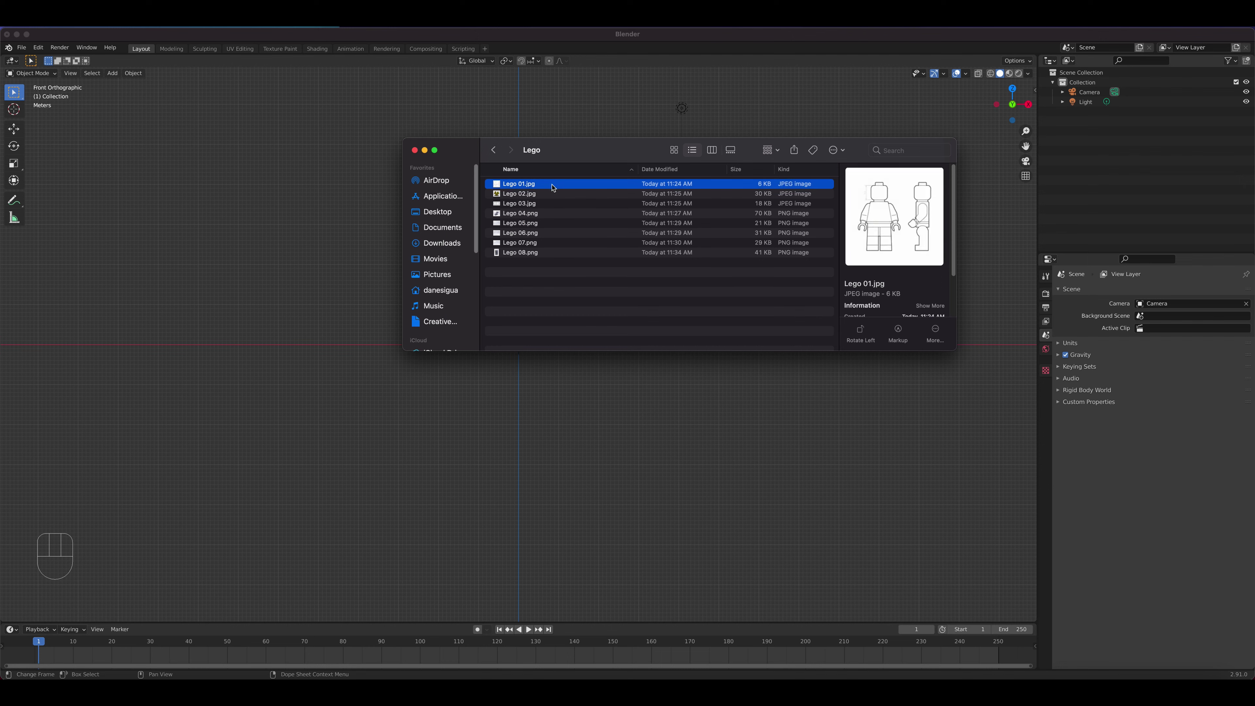
{"action": "key", "text": "Down"}
{"action": "key", "text": "Down"}
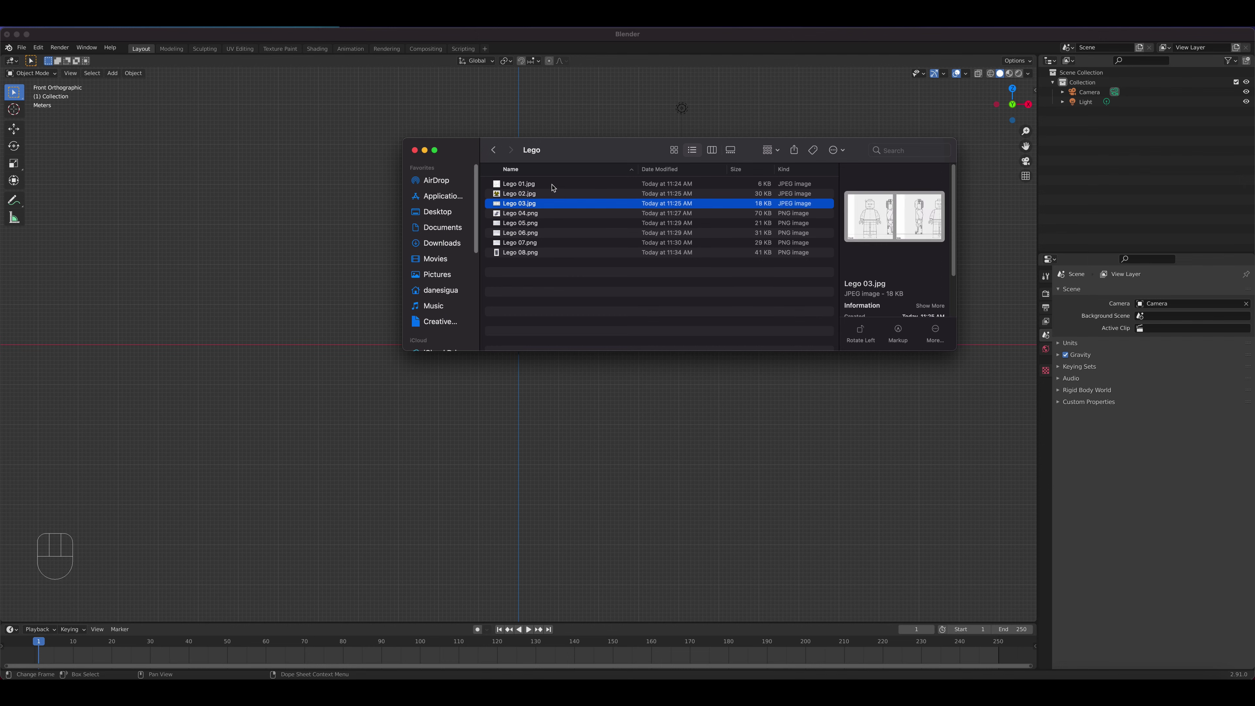
{"action": "key", "text": "Up"}
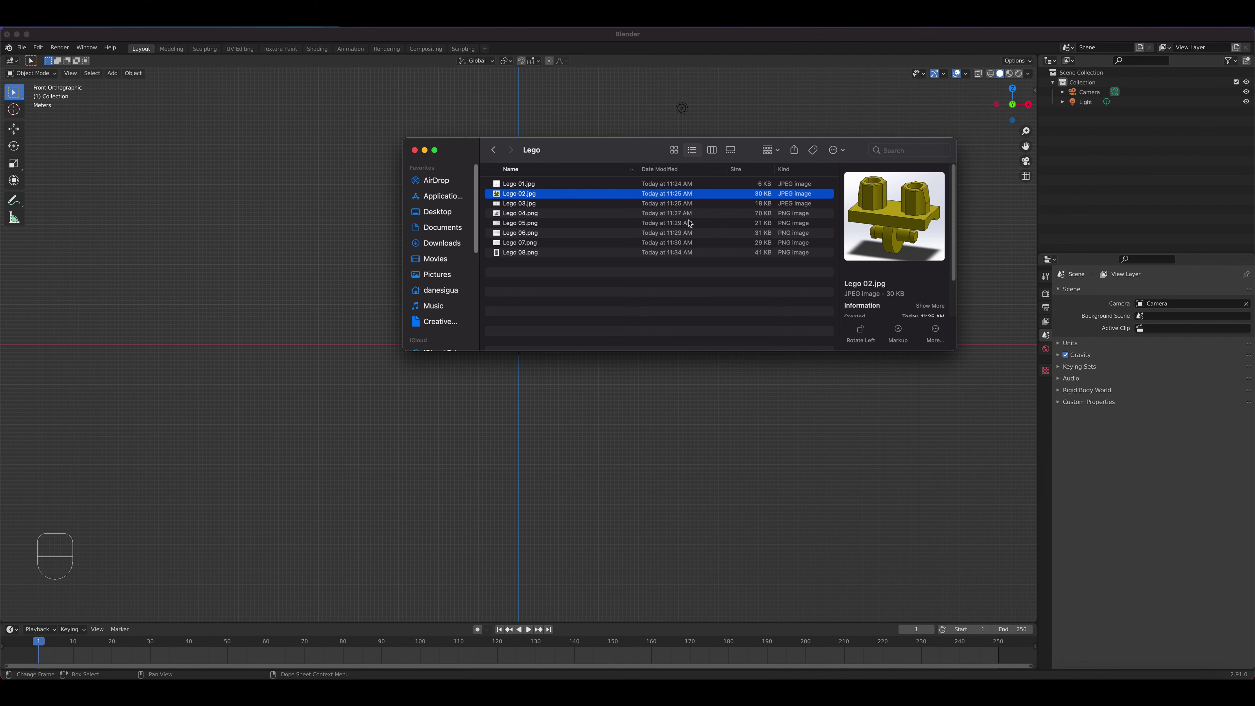
{"action": "key", "text": "Down"}
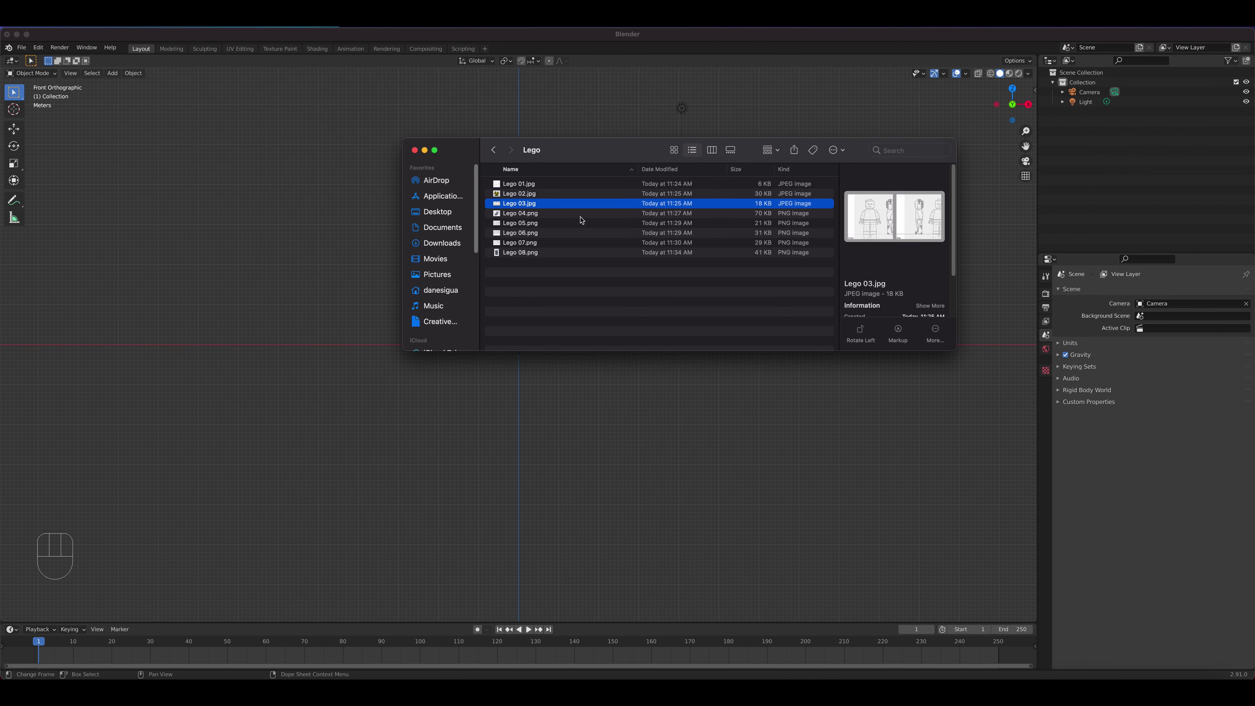
{"action": "key", "text": "Down"}
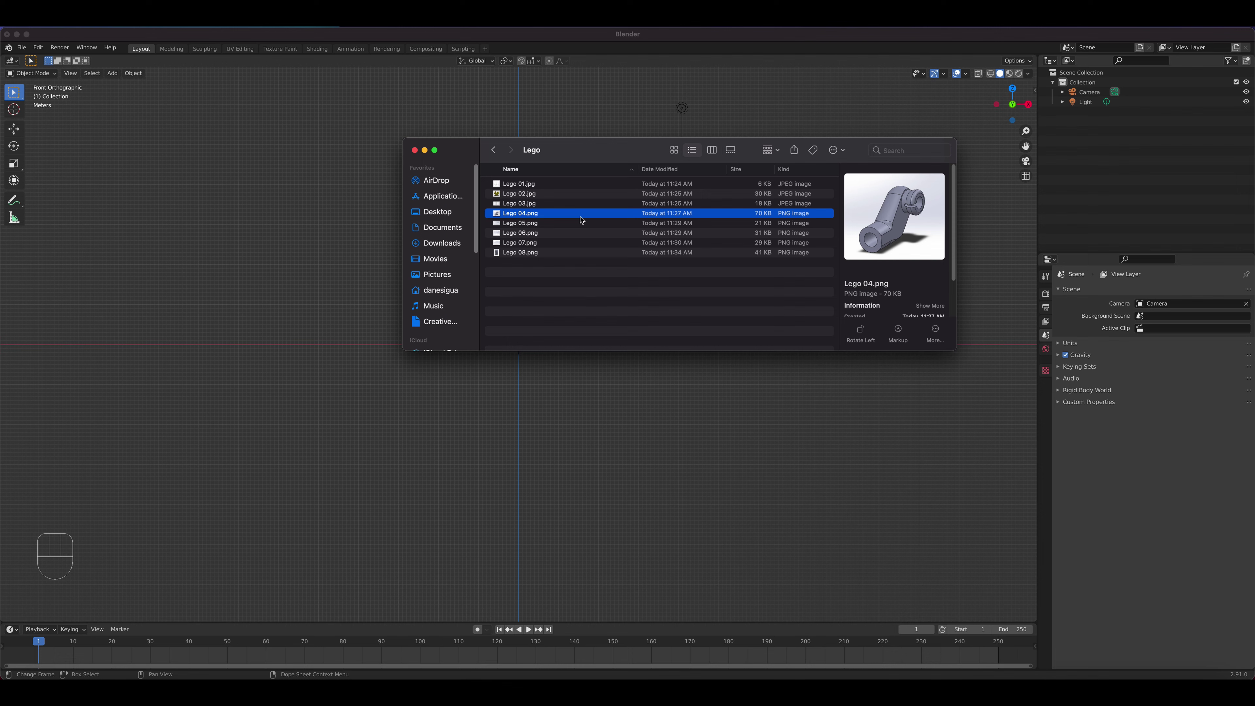
{"action": "key", "text": "Down"}
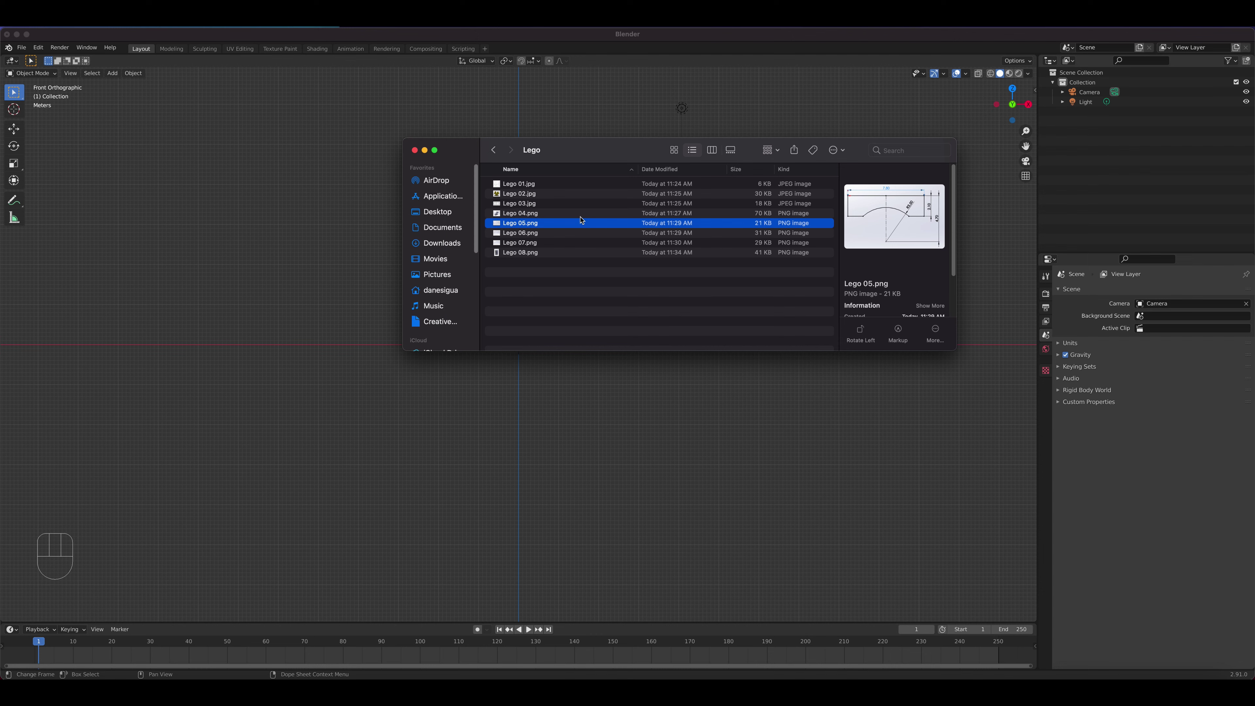
{"action": "key", "text": "Down"}
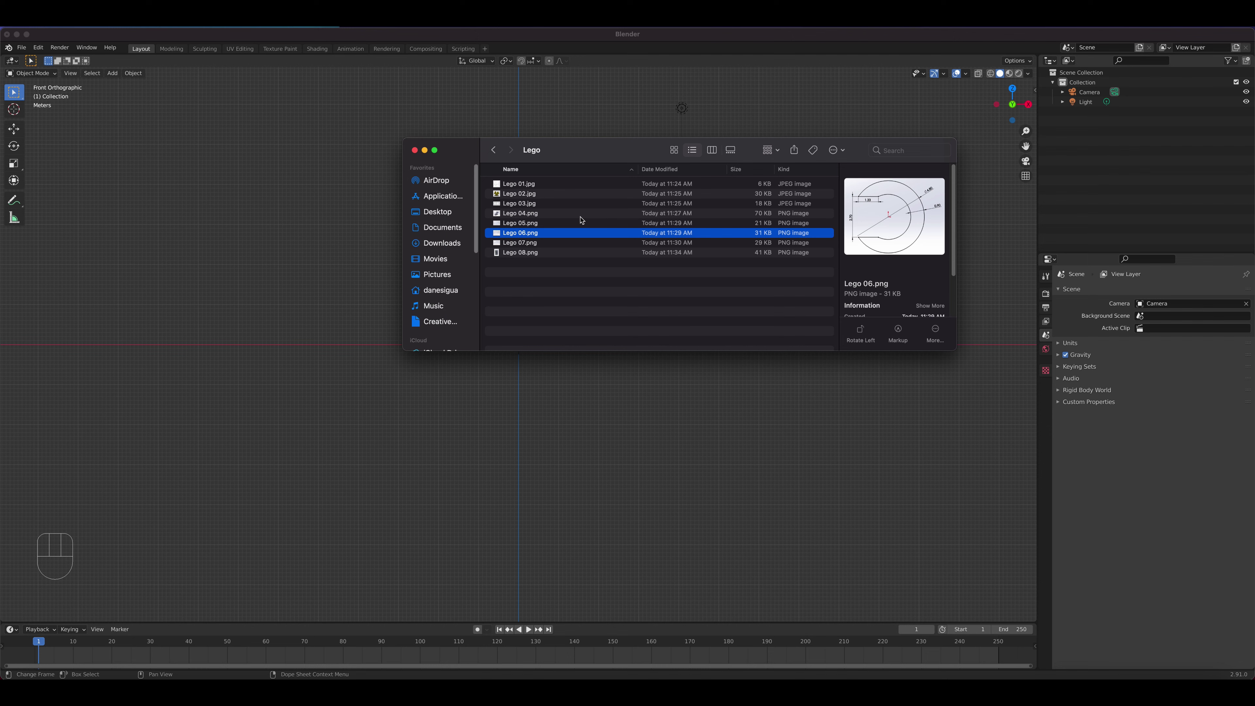
{"action": "key", "text": "Down"}
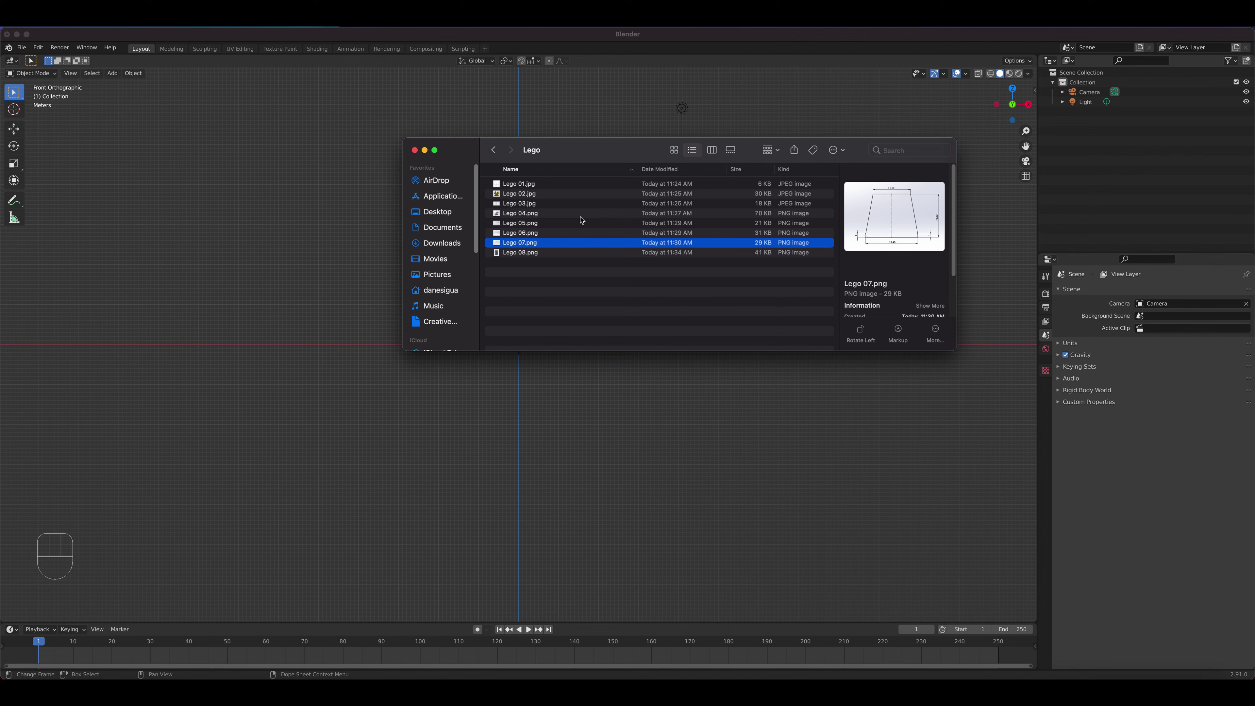
{"action": "key", "text": "Down"}
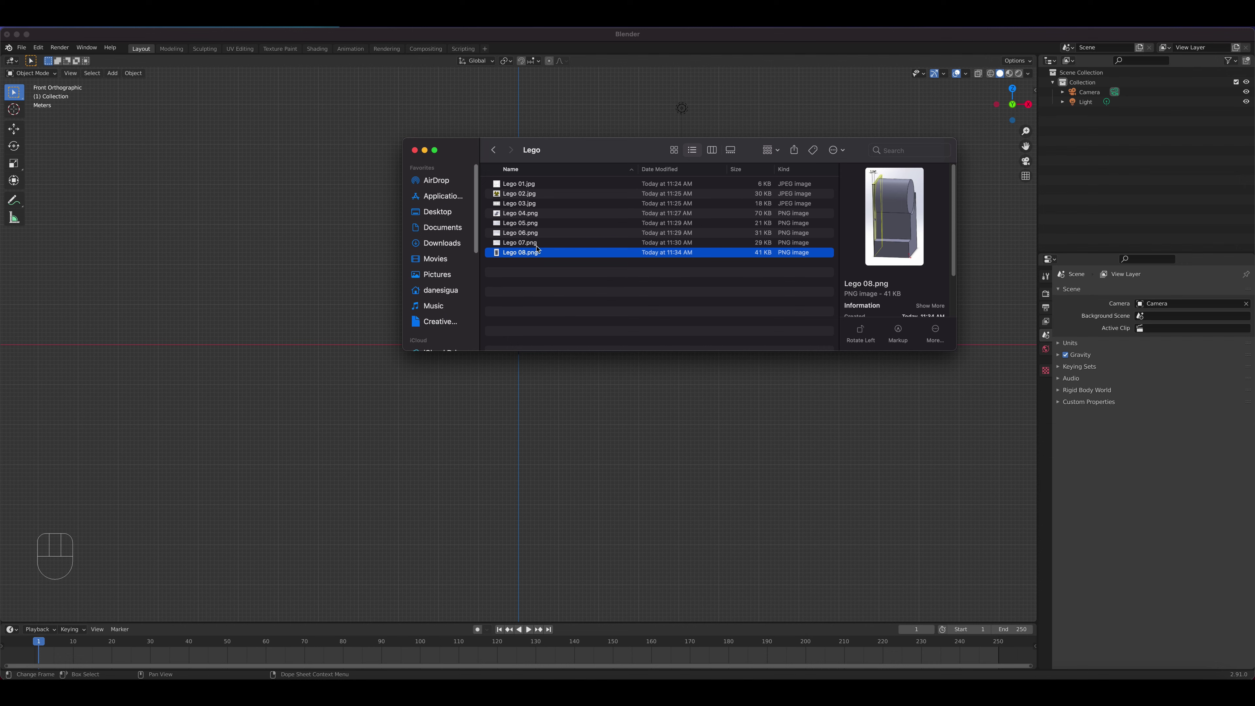
Step: Bring Lego 01.jpg from Finder into Blender's front orthographic view as a reference image, left of and above the origin
{"action": "left_click", "coordinate": [524, 186]}
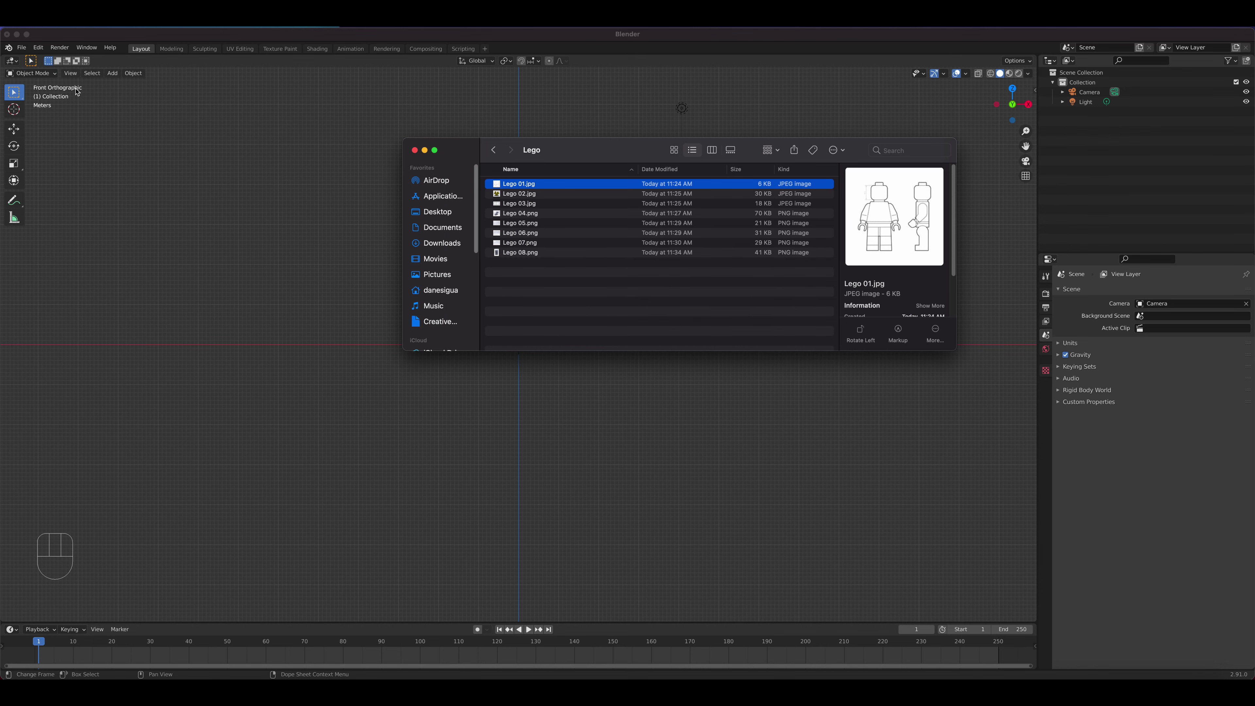
{"action": "left_click", "coordinate": [70, 73]}
{"action": "mouse_move", "coordinate": [103, 188]}
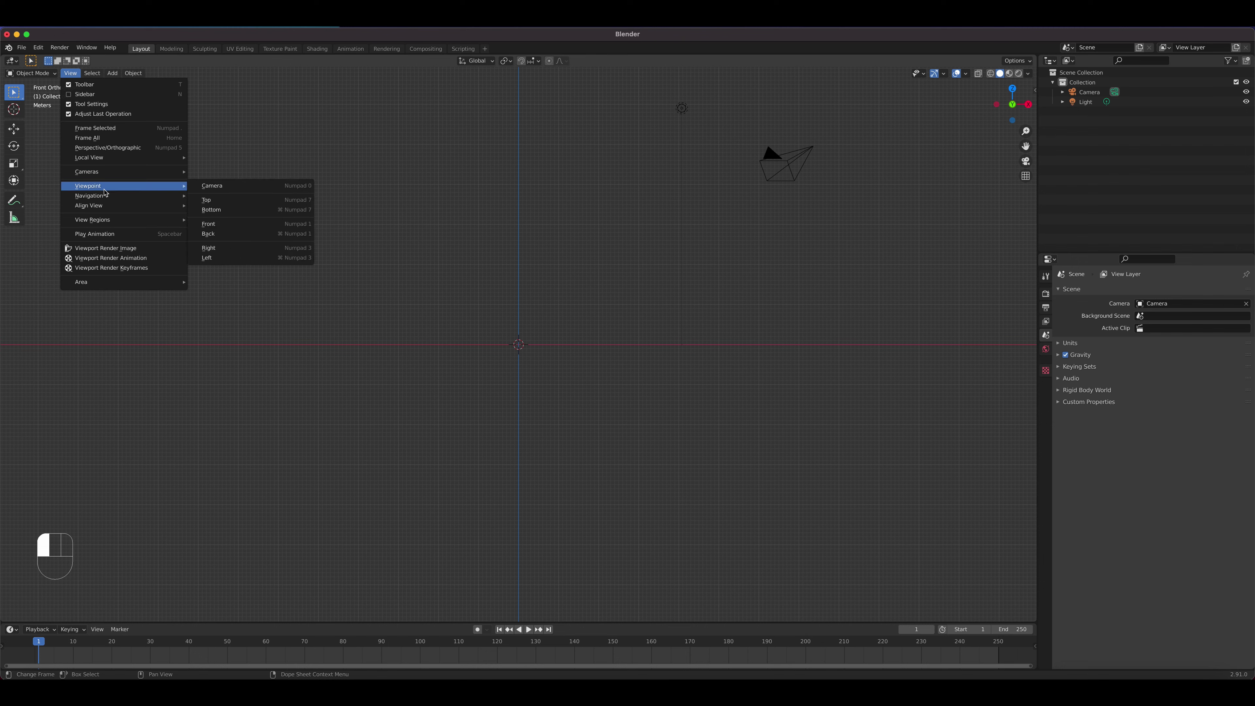
{"action": "left_click", "coordinate": [235, 223]}
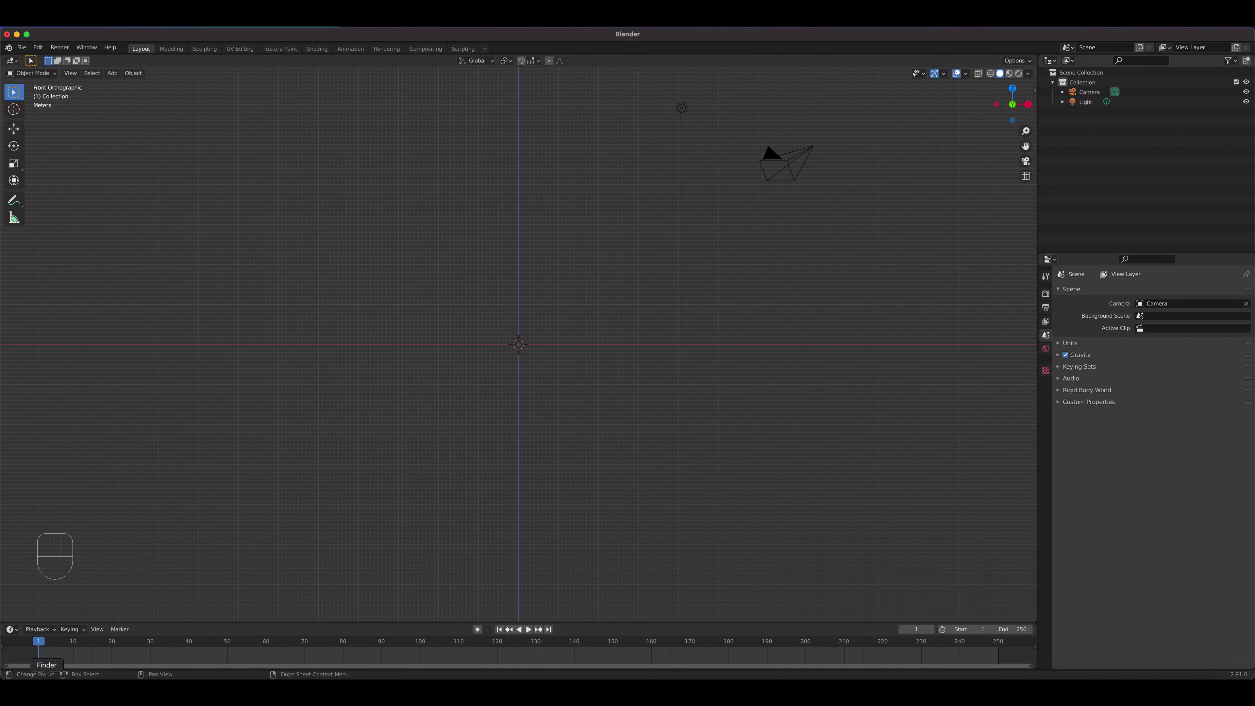
{"action": "left_click", "coordinate": [48, 692]}
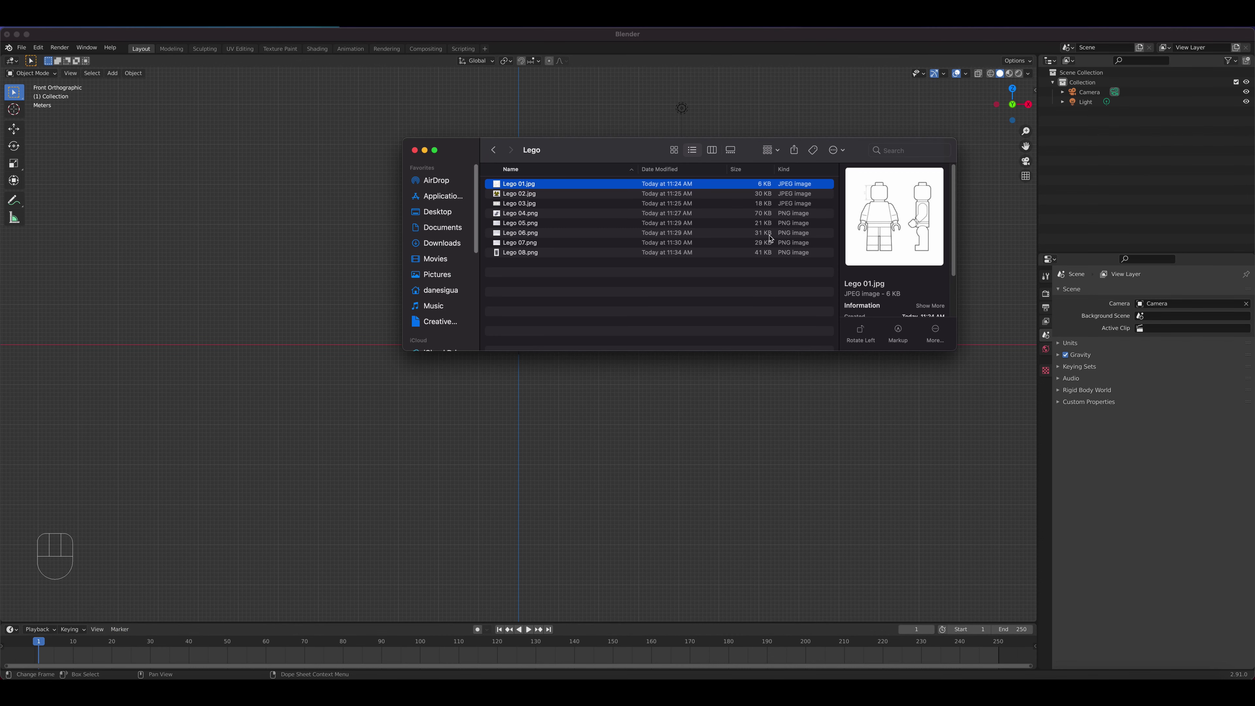
{"action": "left_click_drag", "start_coordinate": [571, 184], "coordinate": [330, 231]}
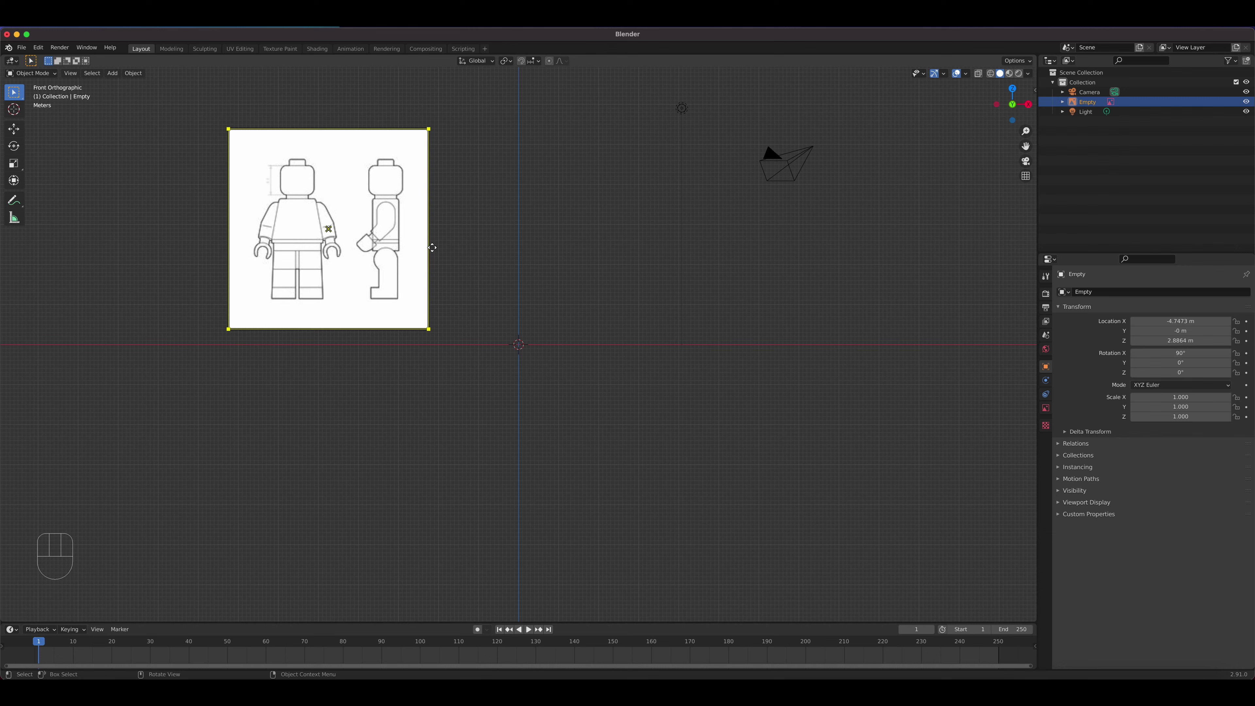
Step: Display the reference image's location, rotation and scale values beside the viewport
{"action": "key", "text": "n"}
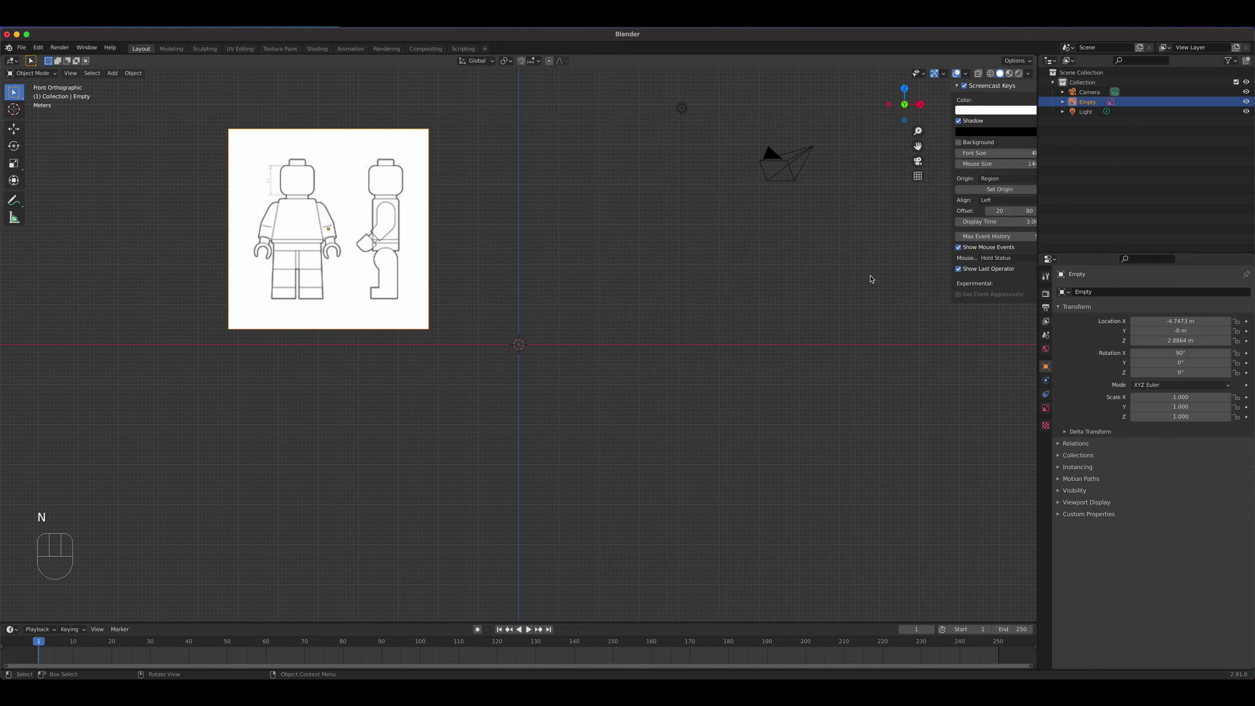
{"action": "key", "text": "n"}
{"action": "key", "text": "n"}
{"action": "key", "text": "n"}
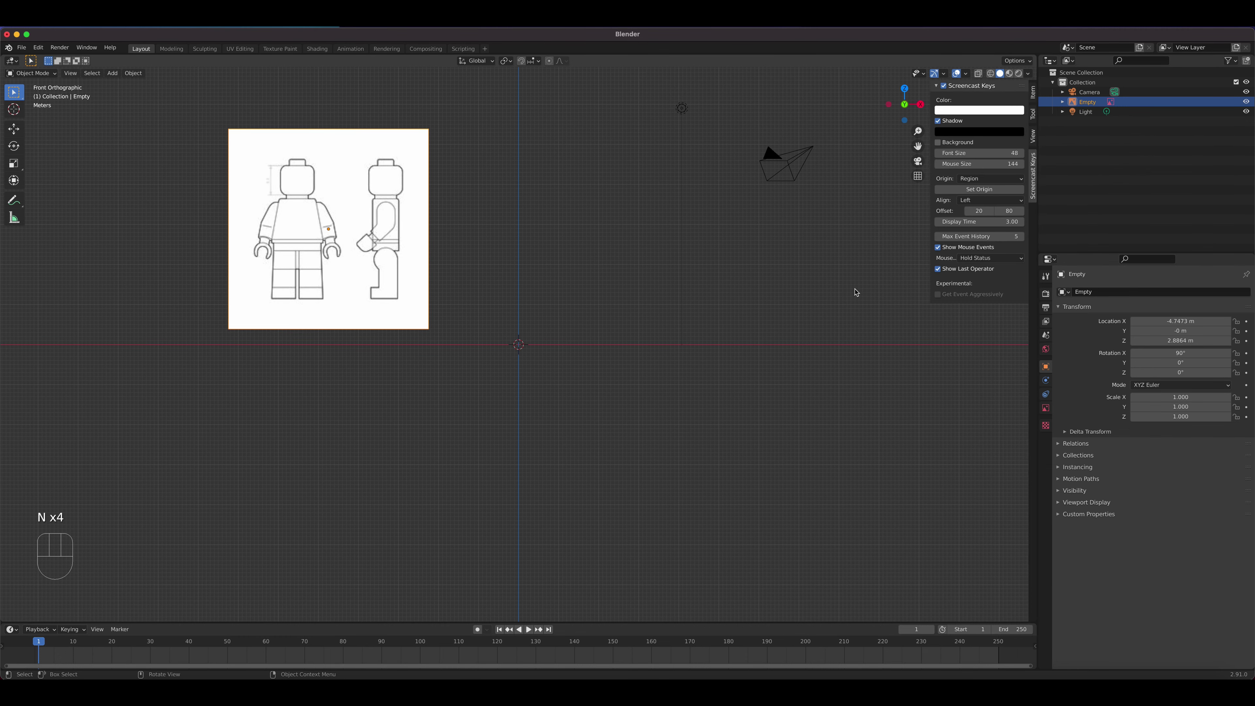
{"action": "key", "text": "n"}
{"action": "key", "text": "n"}
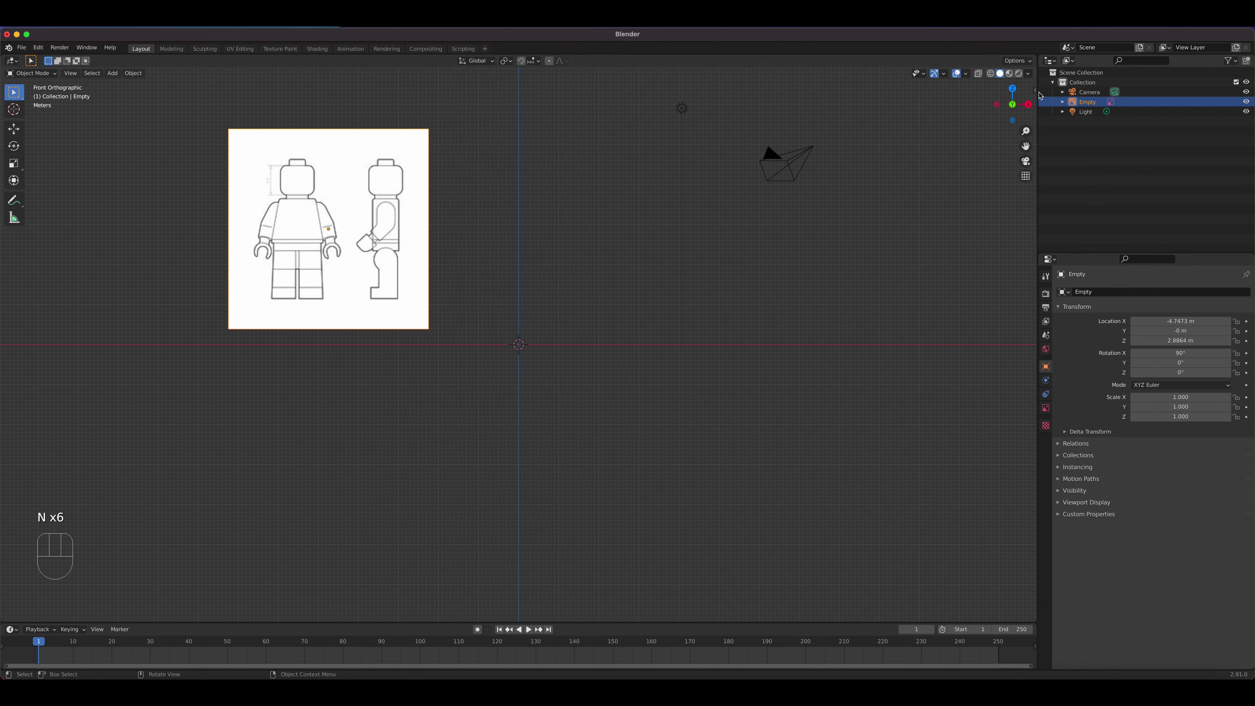
{"action": "key", "text": "n"}
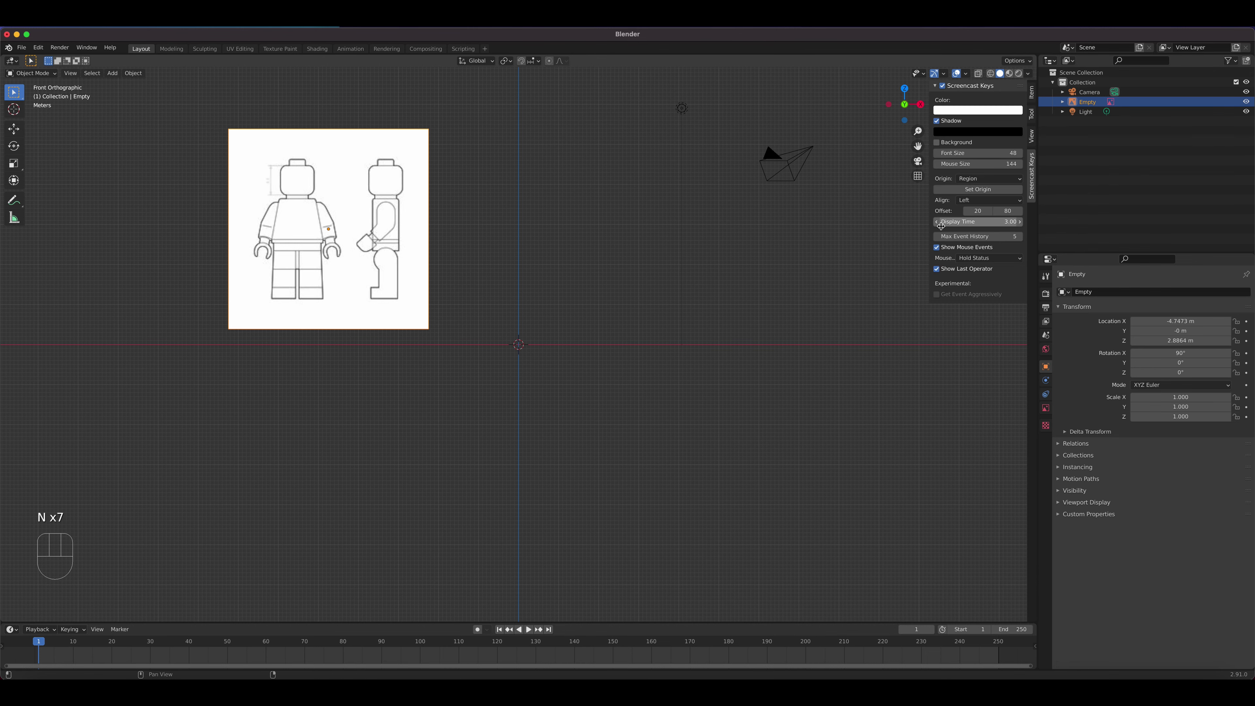
{"action": "left_click", "coordinate": [1031, 92]}
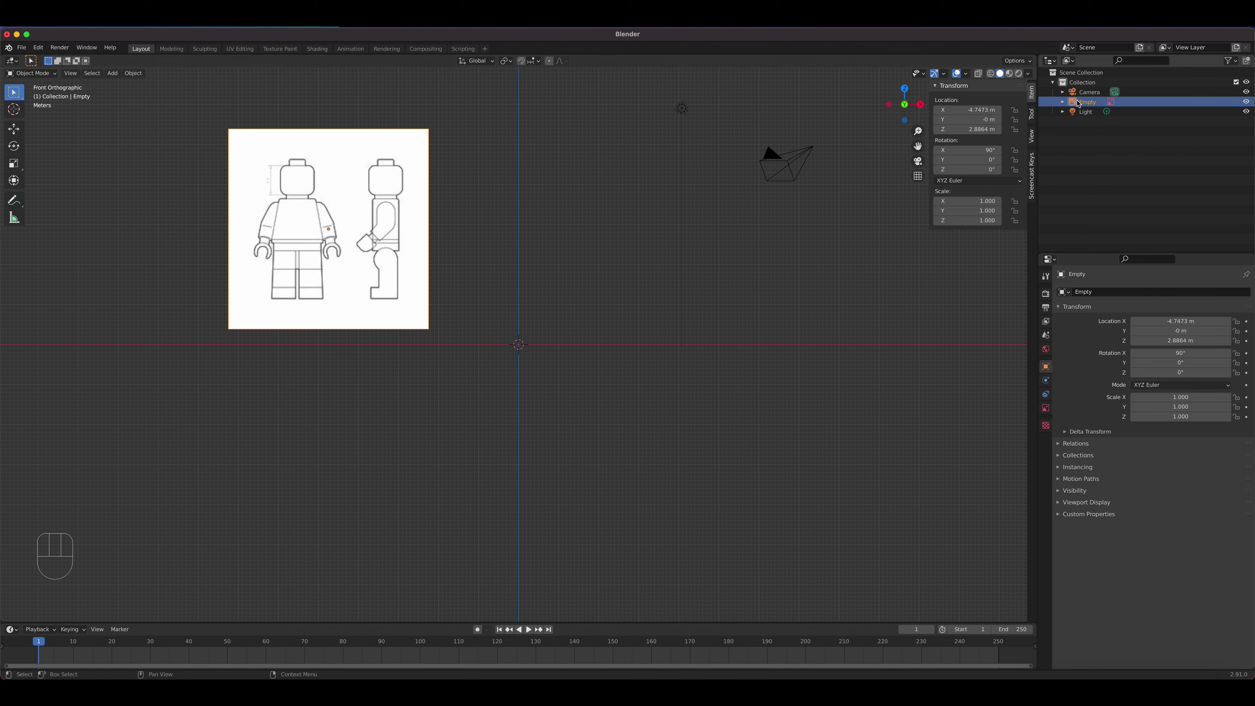
Step: Rename the reference image's empty object to "Front Reference"
{"action": "double_click", "coordinate": [1088, 102]}
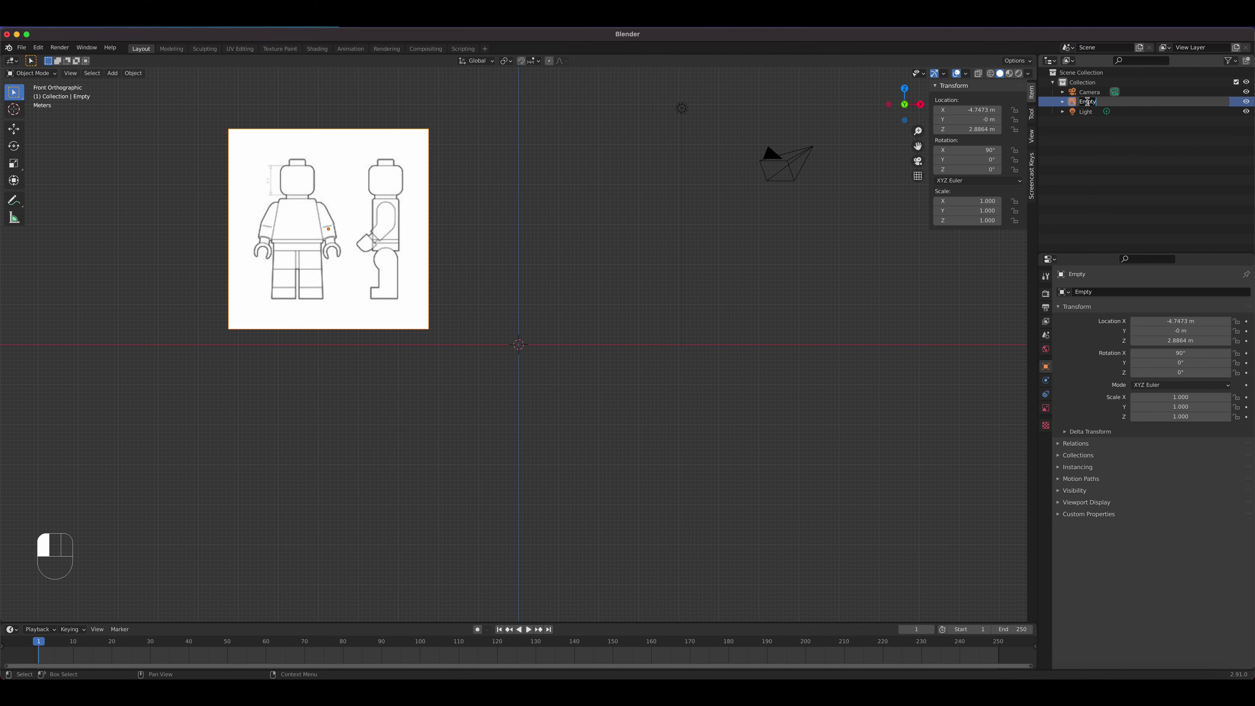
{"action": "type", "text": "Fr"}
{"action": "type", "text": "ont Im"}
{"action": "key", "text": "BackSpace"}
{"action": "key", "text": "BackSpace"}
{"action": "type", "text": "Reference"}
{"action": "key", "text": "Return"}
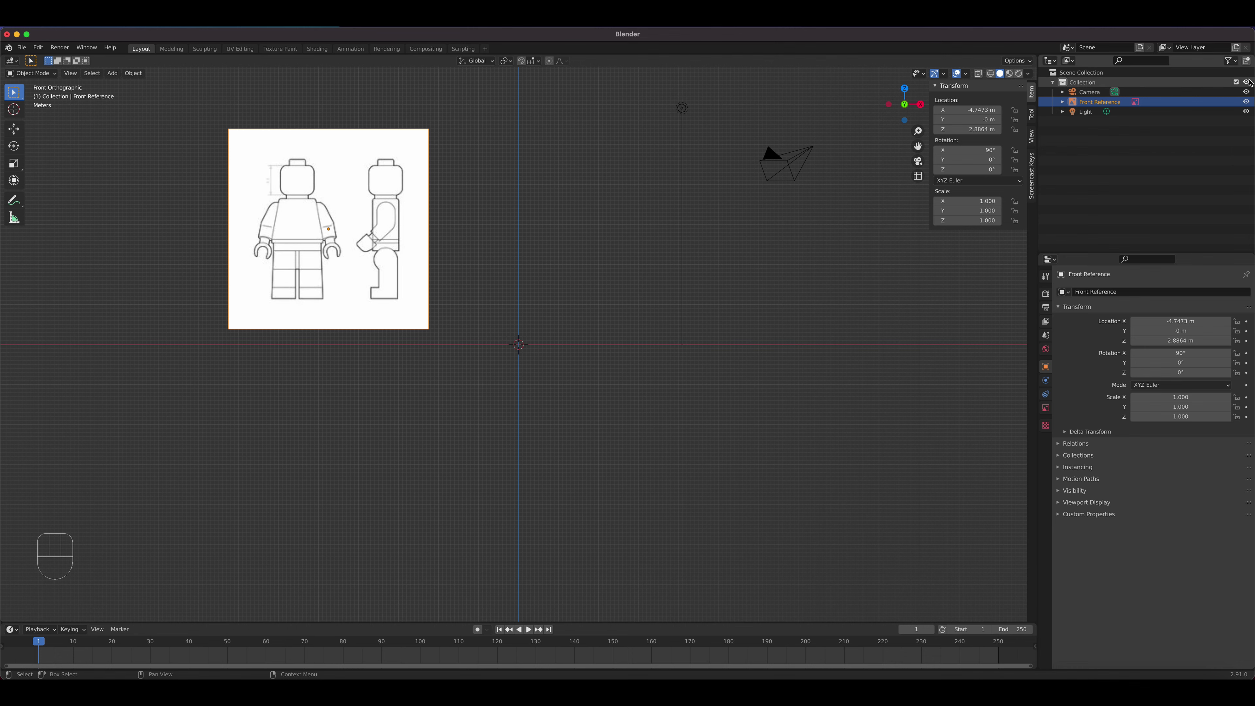
Step: Hide Front Reference in the viewport and make it visible again
{"action": "left_click", "coordinate": [1247, 101]}
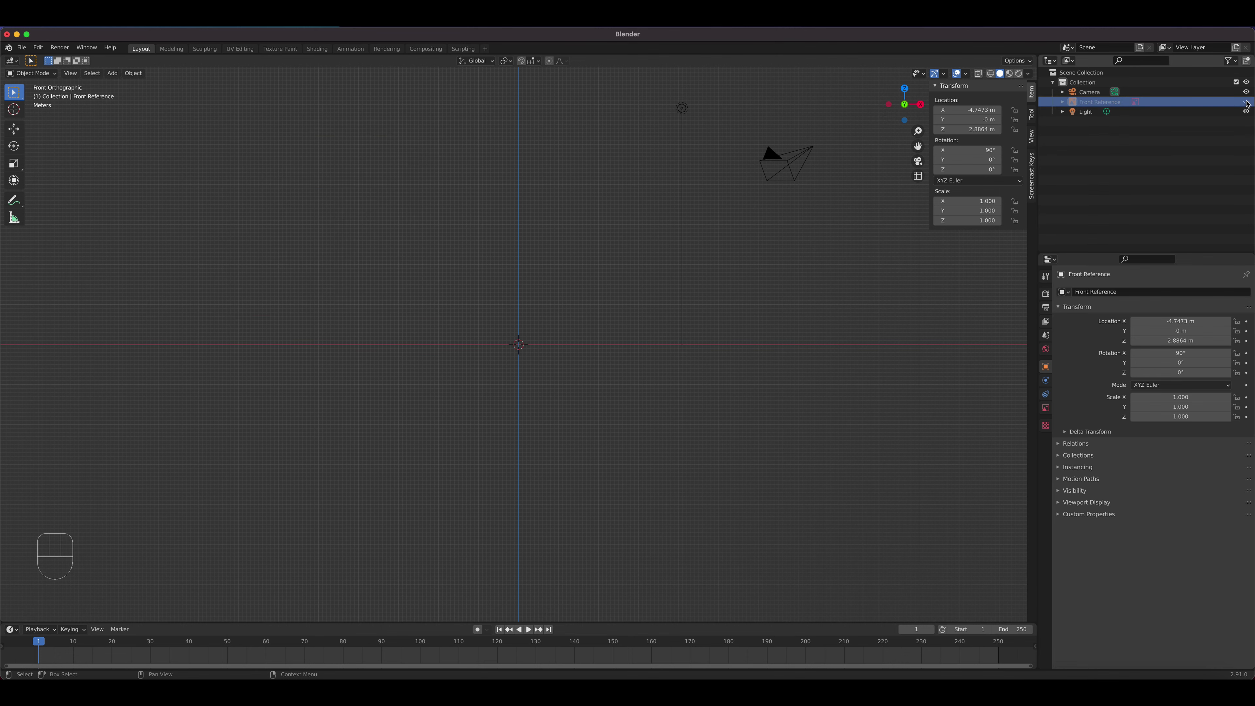
{"action": "left_click", "coordinate": [1247, 101]}
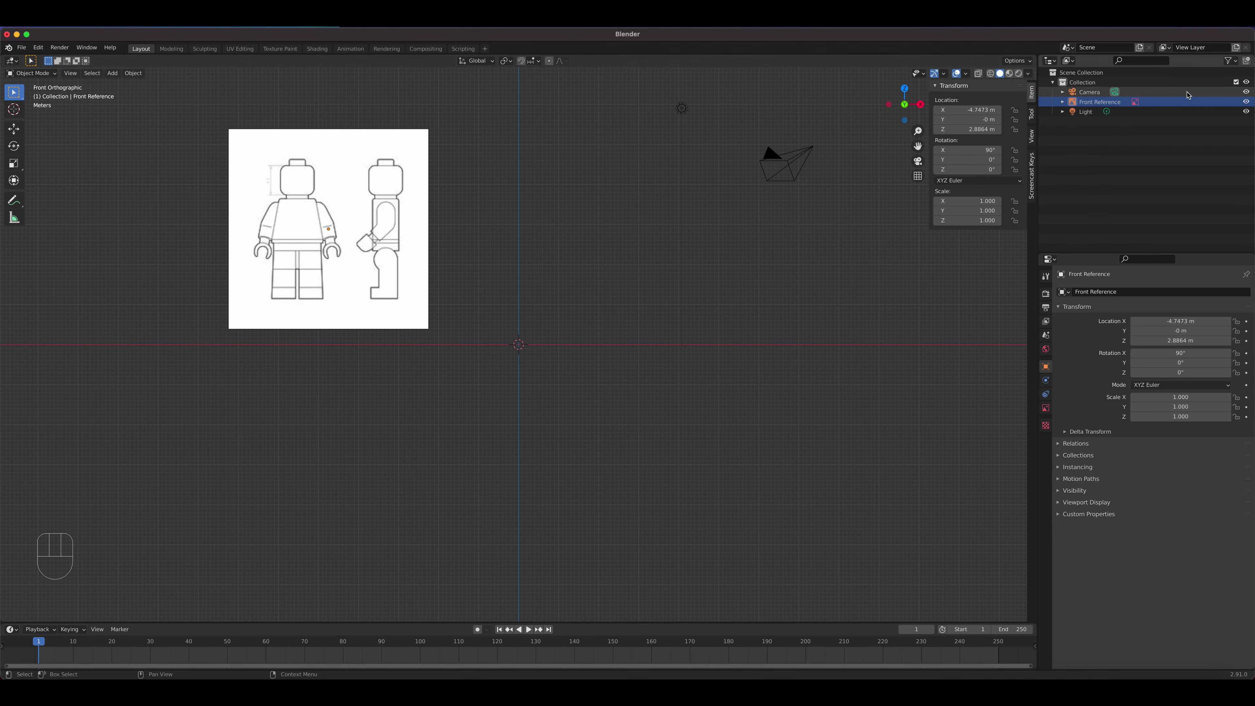
Step: Show the outliner's selectability toggles and test disabling and re-enabling viewport selection for Front Reference
{"action": "left_click", "coordinate": [1235, 63]}
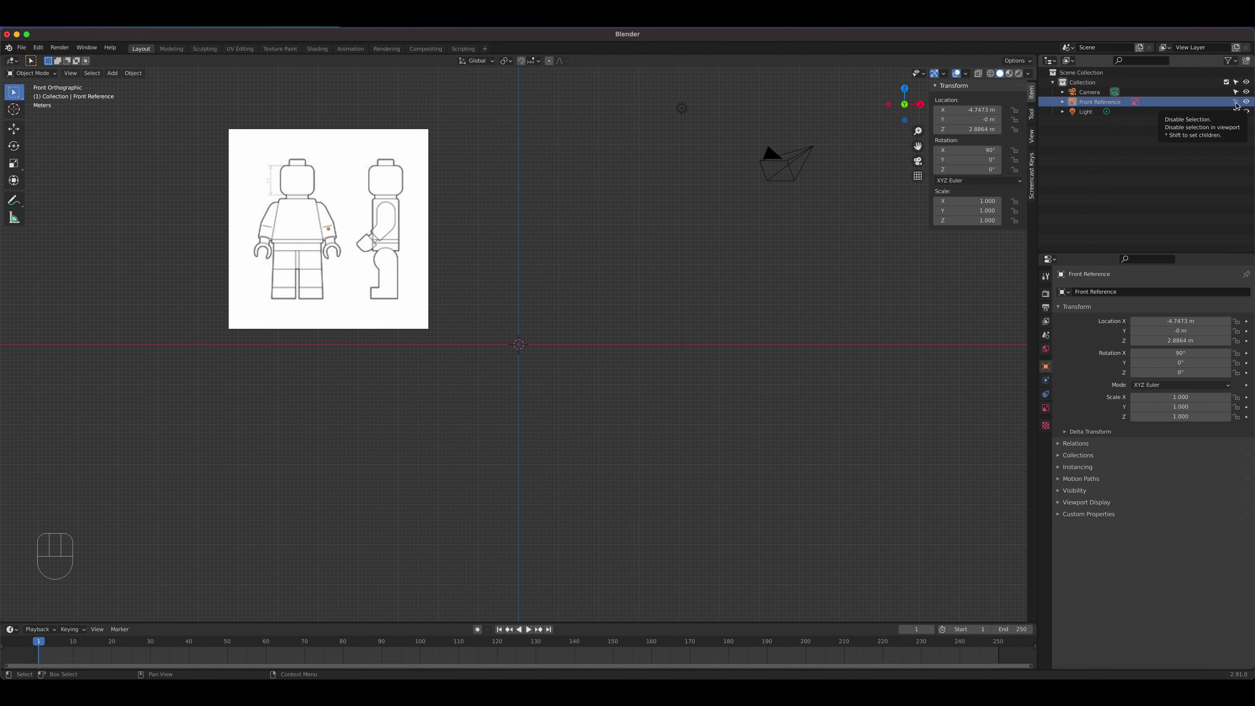
{"action": "left_click", "coordinate": [385, 139]}
{"action": "left_click", "coordinate": [385, 134]}
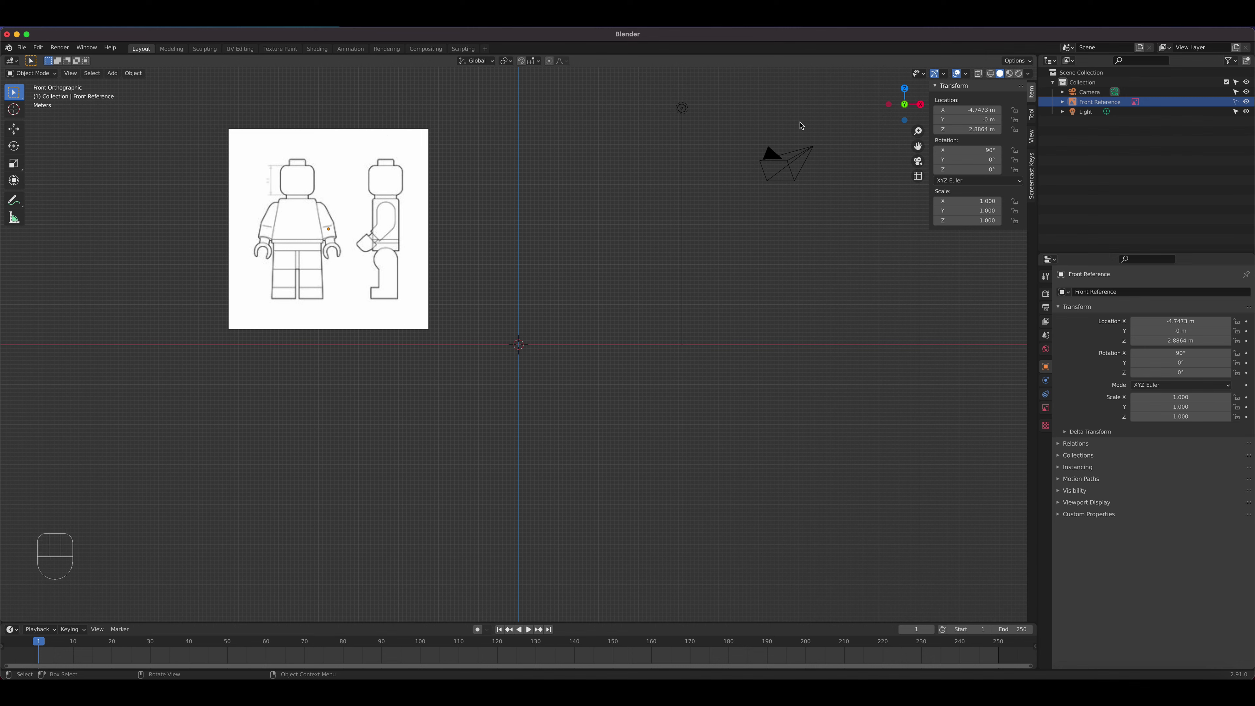
{"action": "left_click", "coordinate": [1237, 102]}
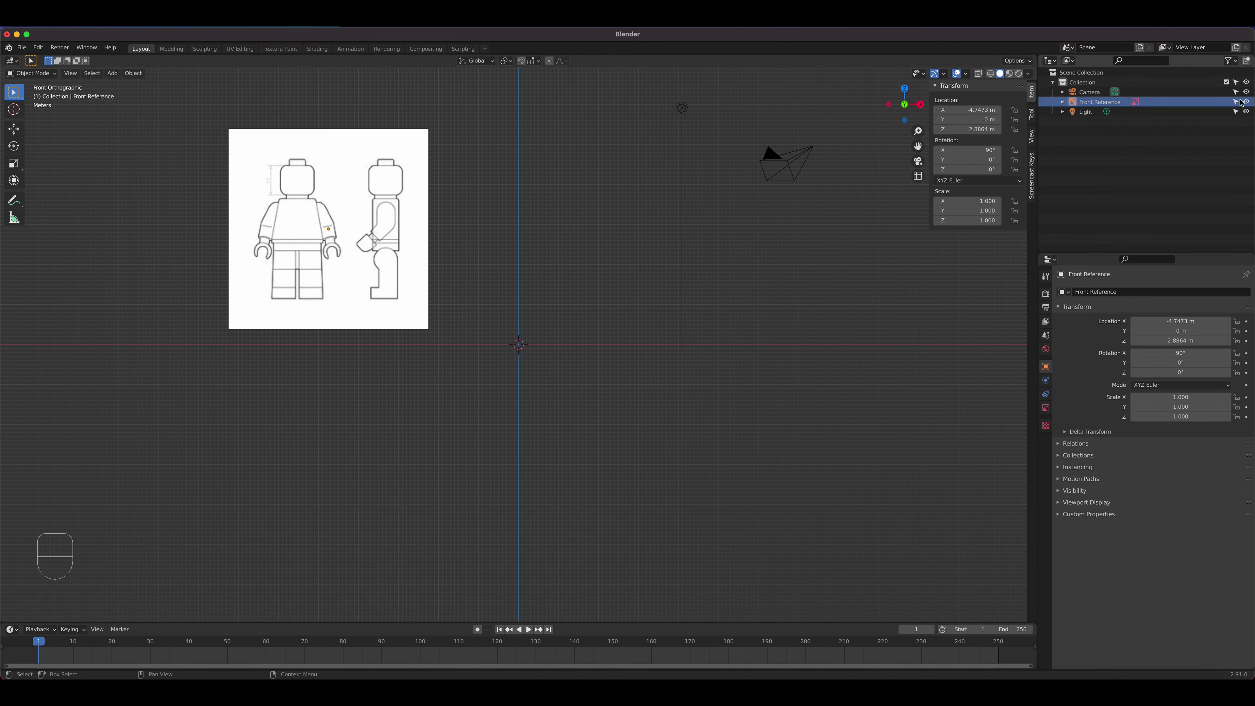
Step: Select Front Reference and set its X, Y and Z location to 0 m
{"action": "left_click", "coordinate": [418, 164]}
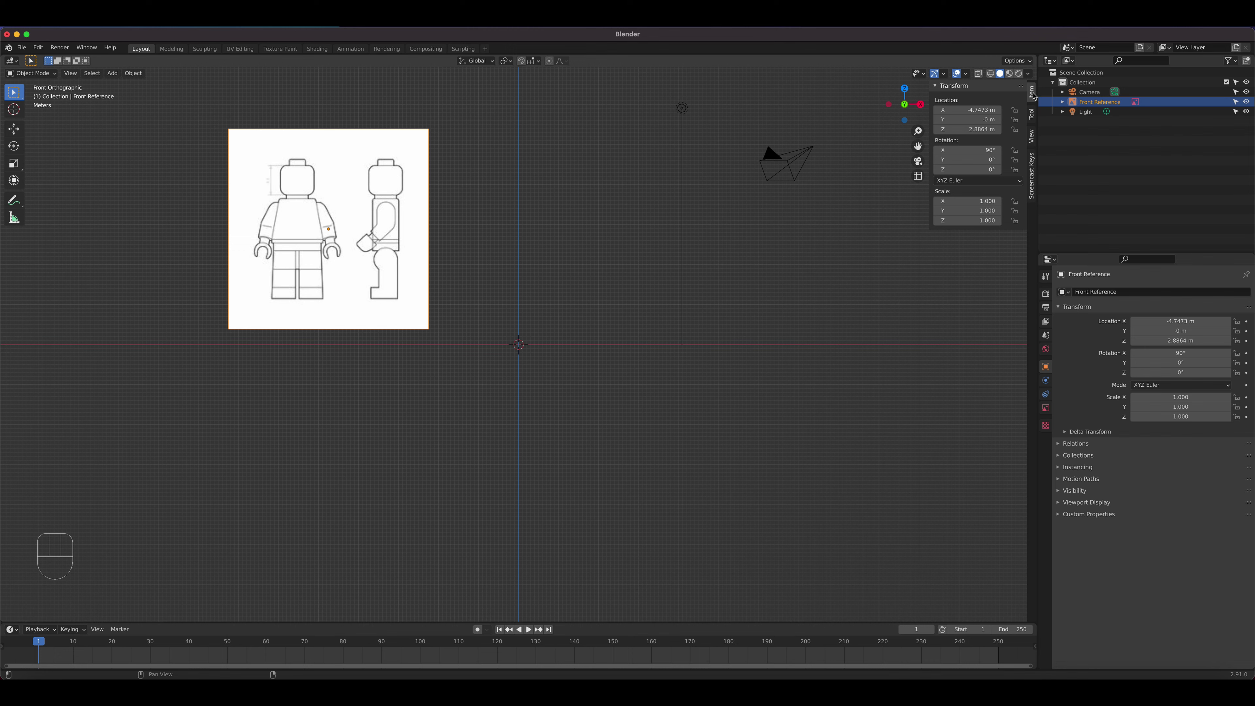
{"action": "left_click_drag", "start_coordinate": [963, 109], "coordinate": [963, 129]}
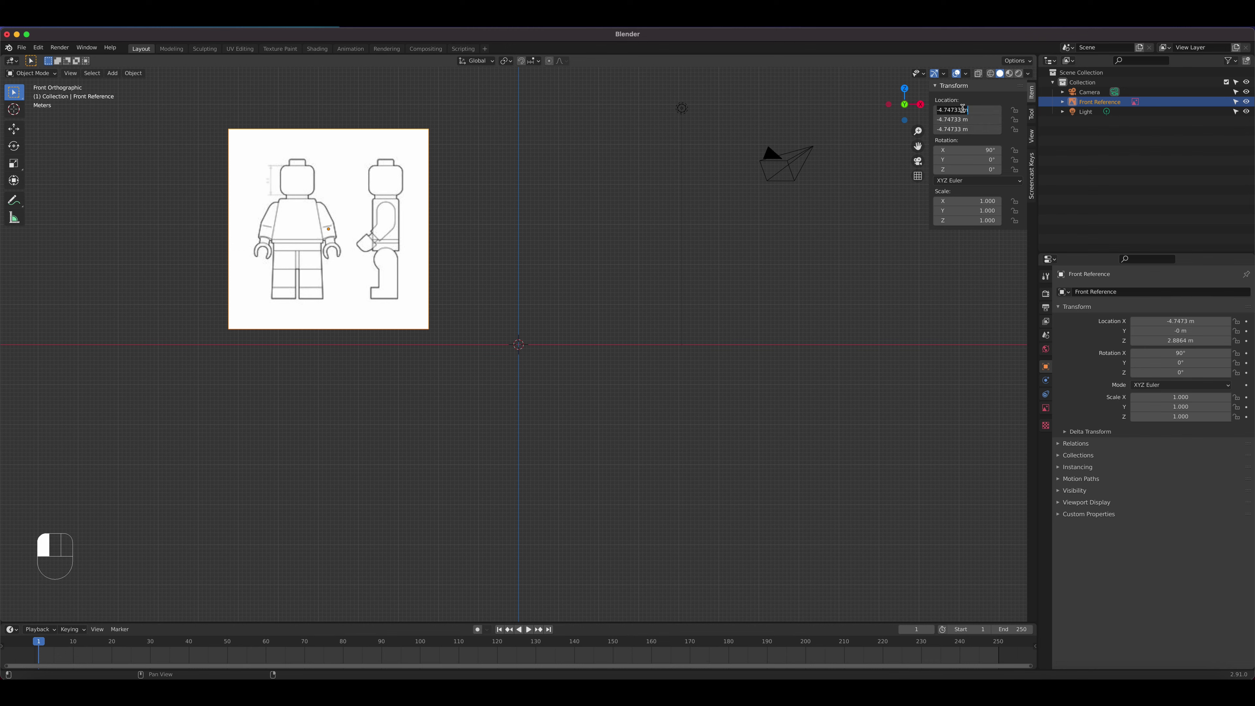
{"action": "type", "text": "0"}
{"action": "key", "text": "Return"}
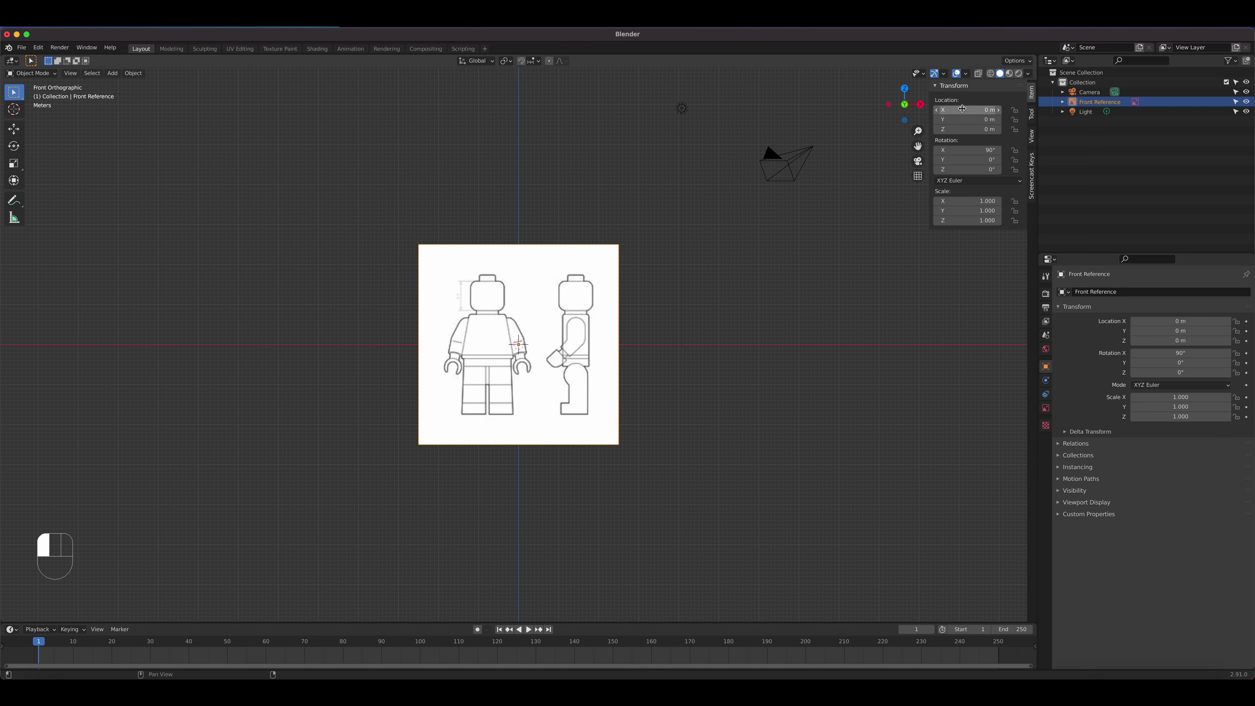
Step: Split the 3D viewport vertically down the middle into two side-by-side views
{"action": "key", "text": "KP_Decimal"}
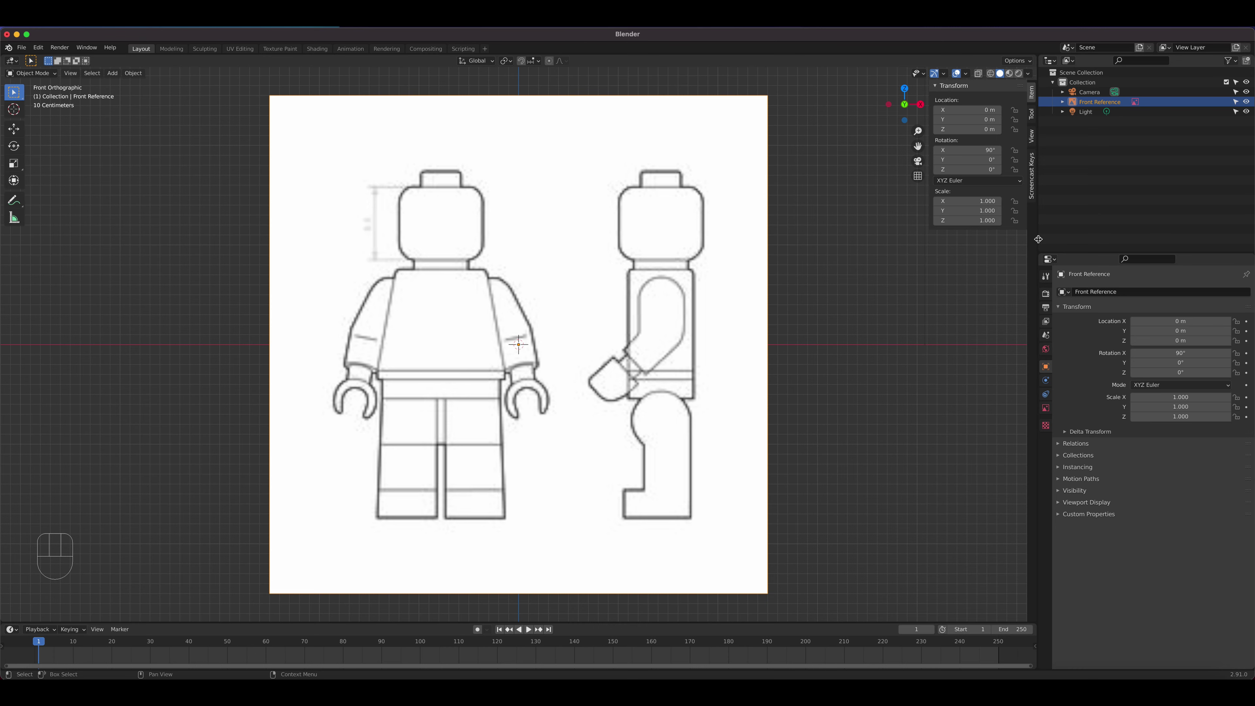
{"action": "mouse_move", "coordinate": [1039, 239]}
{"action": "left_mouse_down"}
{"action": "mouse_move", "coordinate": [885, 247]}
{"action": "mouse_move", "coordinate": [1025, 246]}
{"action": "left_mouse_up"}
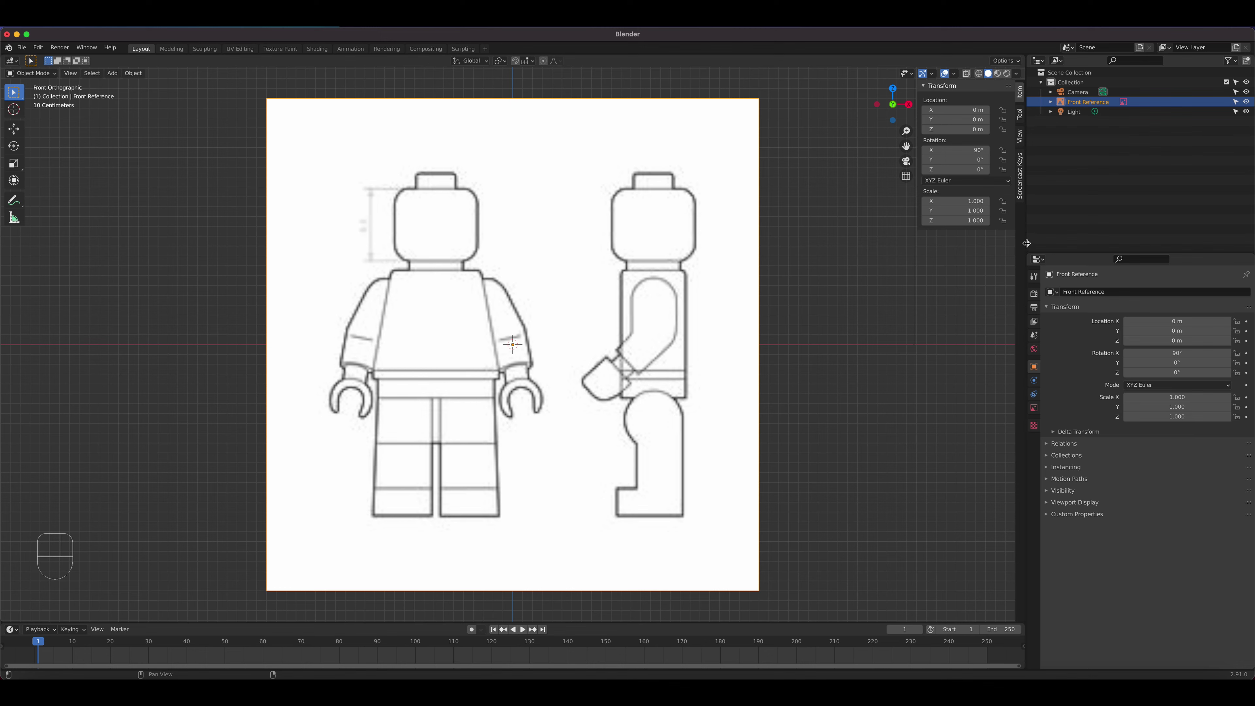
{"action": "right_click", "coordinate": [1027, 243]}
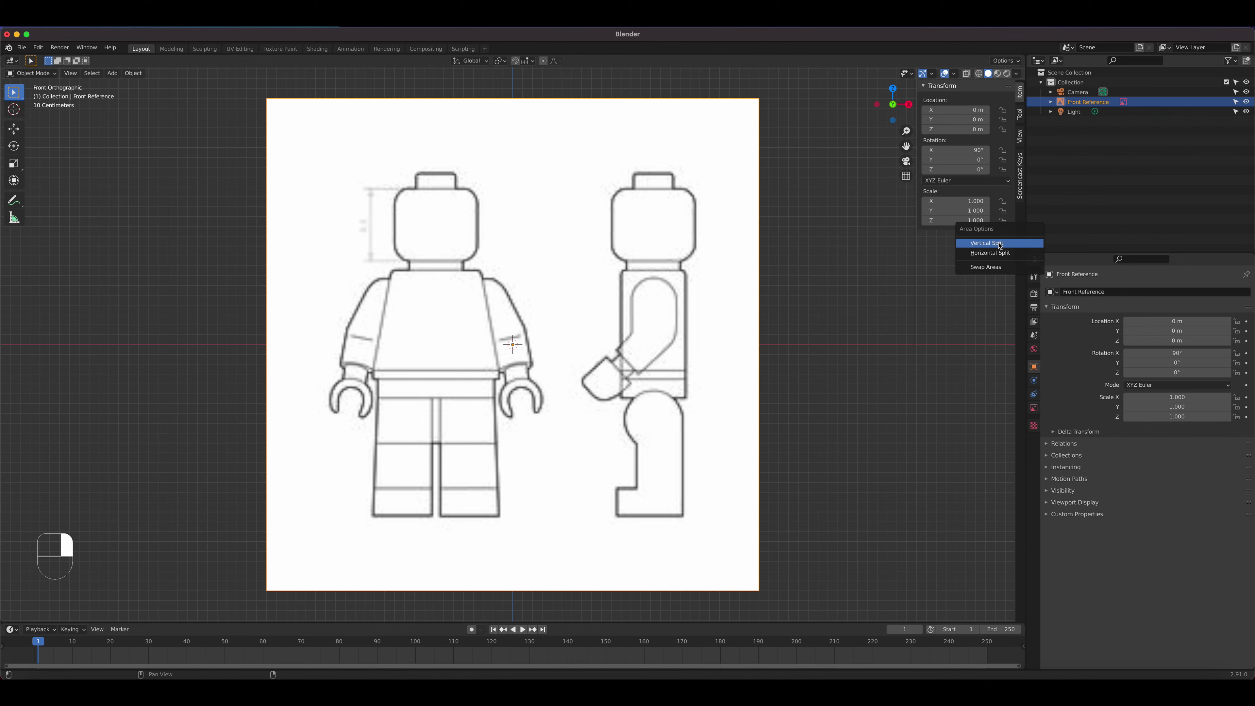
{"action": "left_click", "coordinate": [1000, 243]}
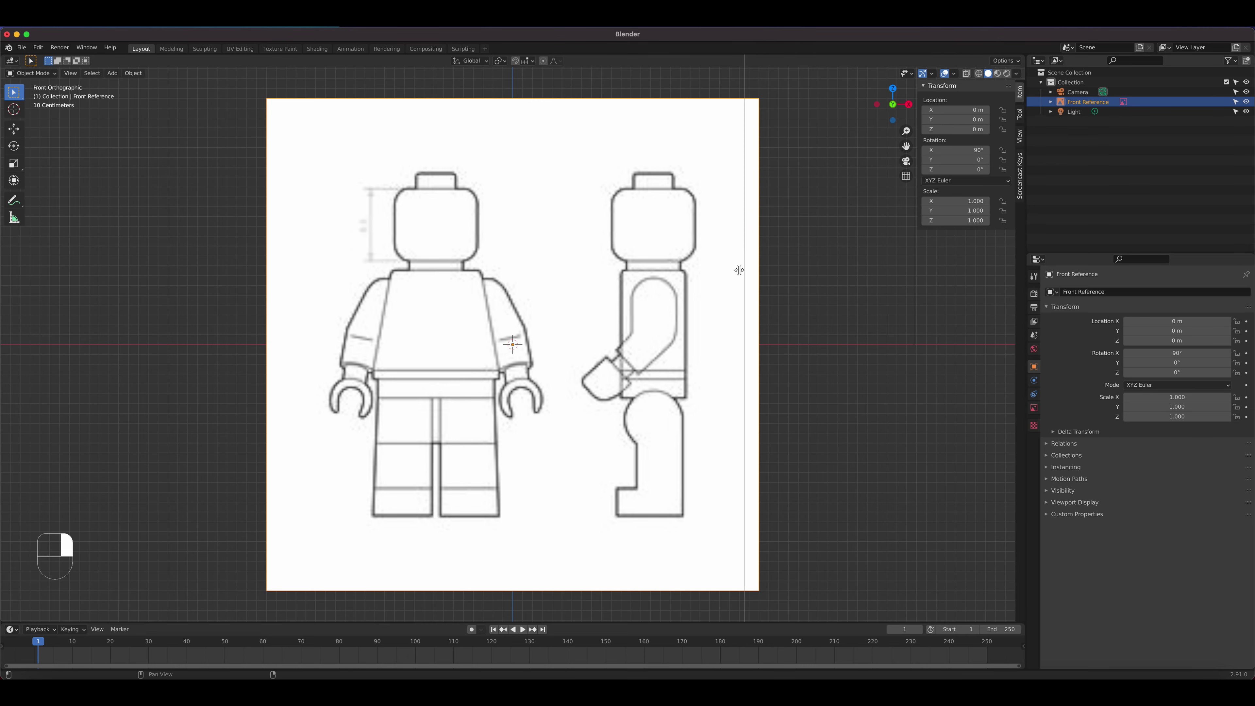
{"action": "left_click", "coordinate": [518, 277]}
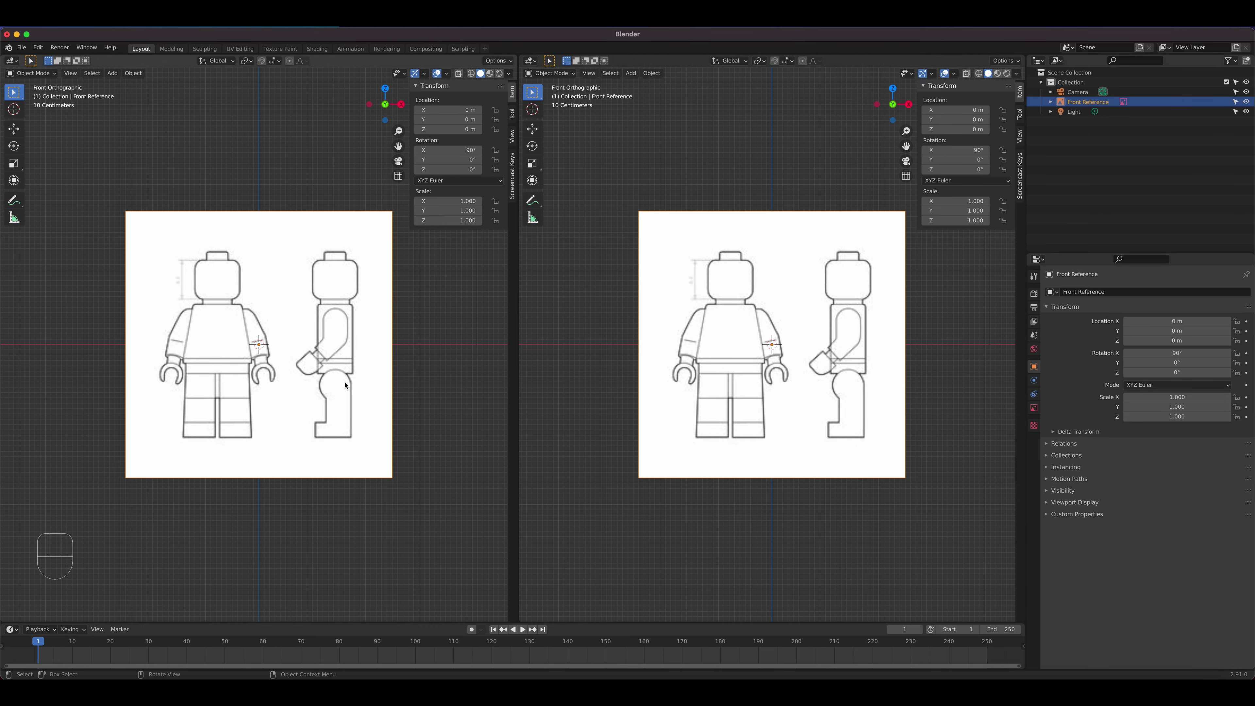
{"action": "scroll", "coordinate": [331, 387], "scroll_direction": "up", "scroll_amount": 2}
{"action": "scroll", "coordinate": [331, 387], "scroll_direction": "up", "scroll_amount": 1}
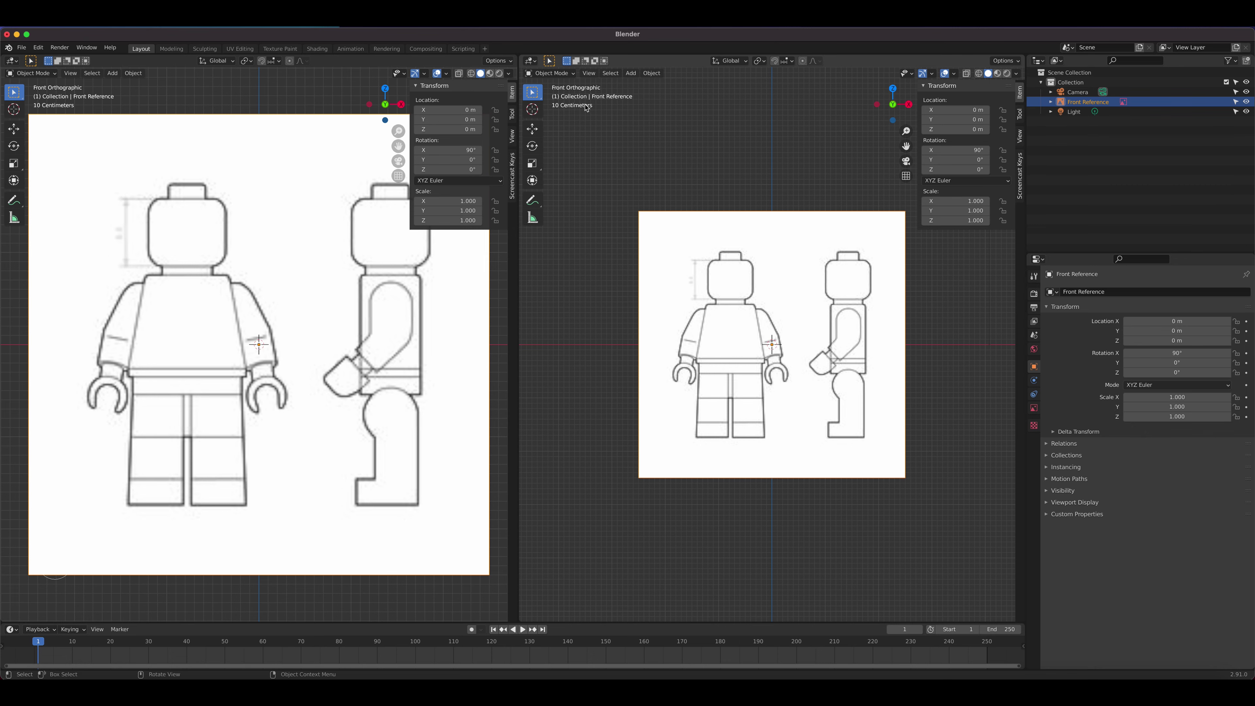
Step: Switch the second viewport to the Right orthographic viewpoint
{"action": "left_click", "coordinate": [589, 73]}
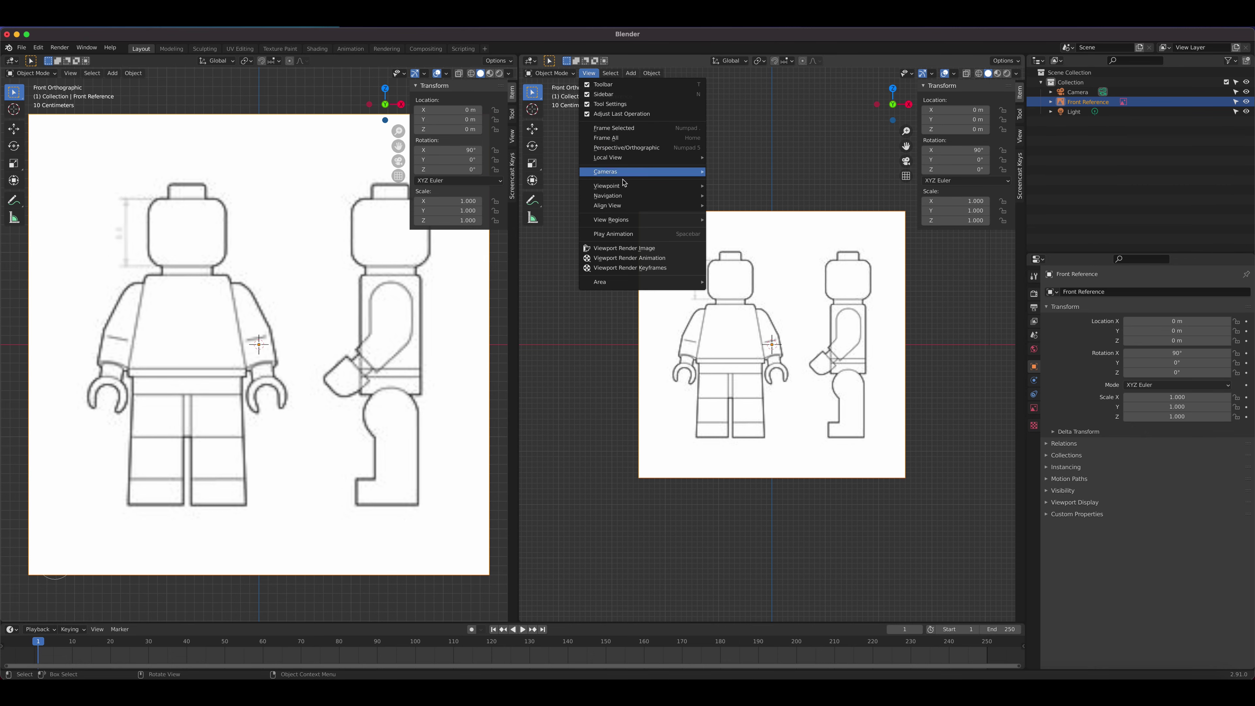
{"action": "mouse_move", "coordinate": [625, 186]}
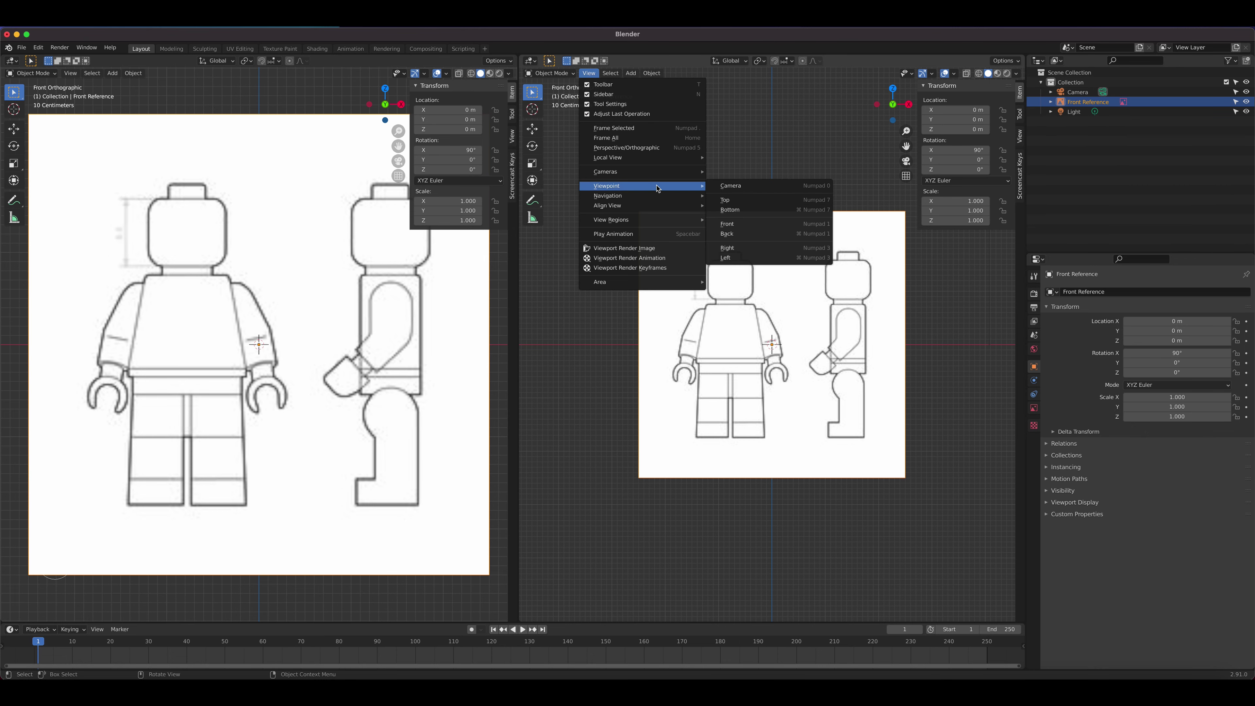
{"action": "left_click", "coordinate": [749, 253]}
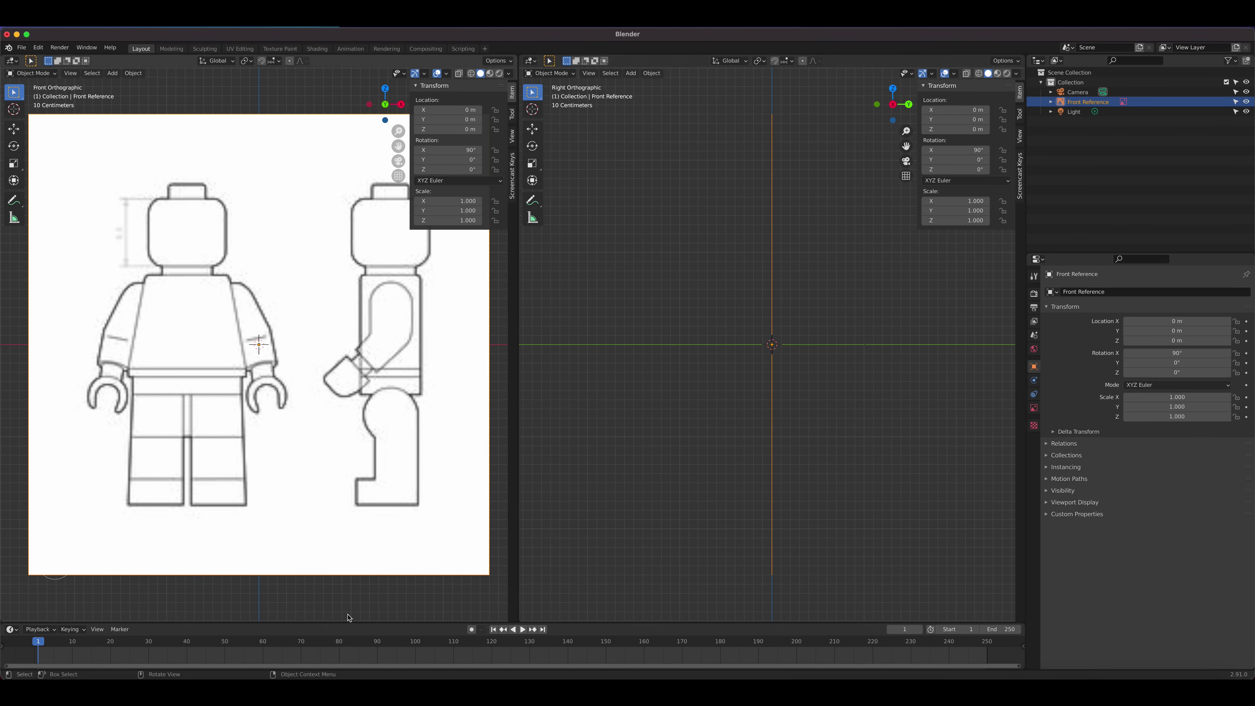
Step: Bring Lego 01.jpg from the Lego folder in Finder into the Right orthographic viewport as a reference image
{"action": "left_click", "coordinate": [48, 693]}
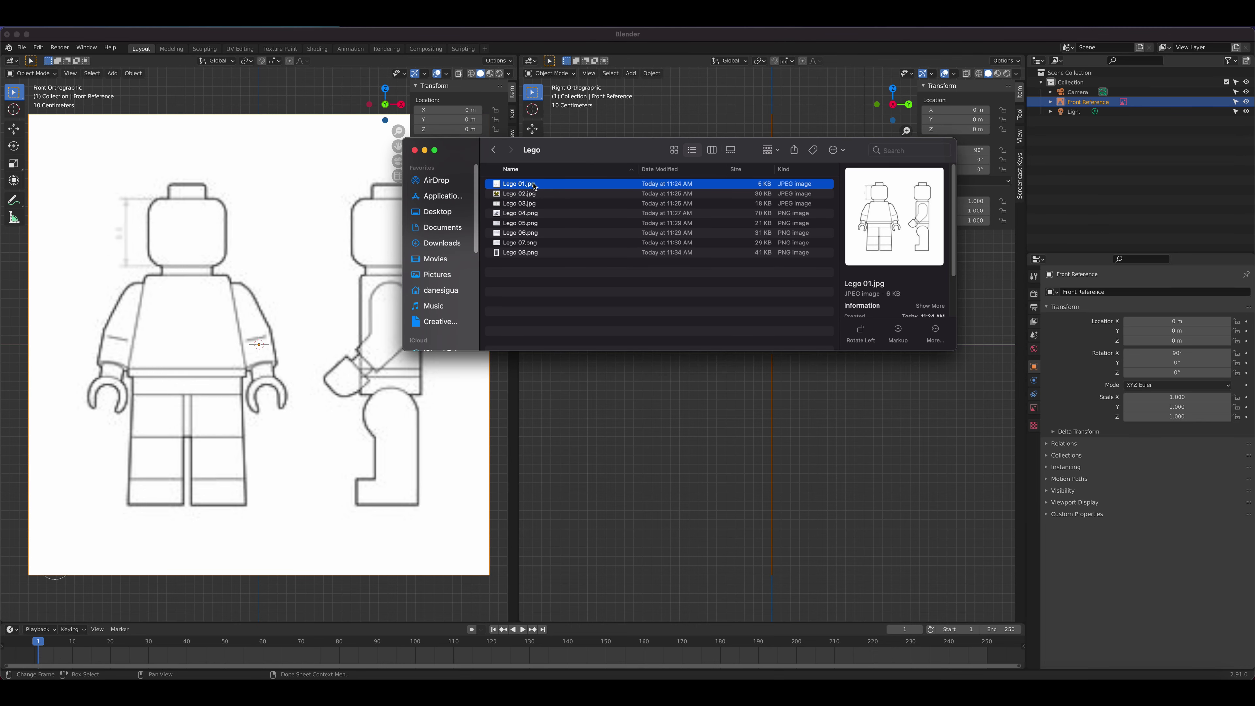
{"action": "left_click_drag", "start_coordinate": [608, 187], "coordinate": [718, 436]}
{"action": "left_click", "coordinate": [698, 121]}
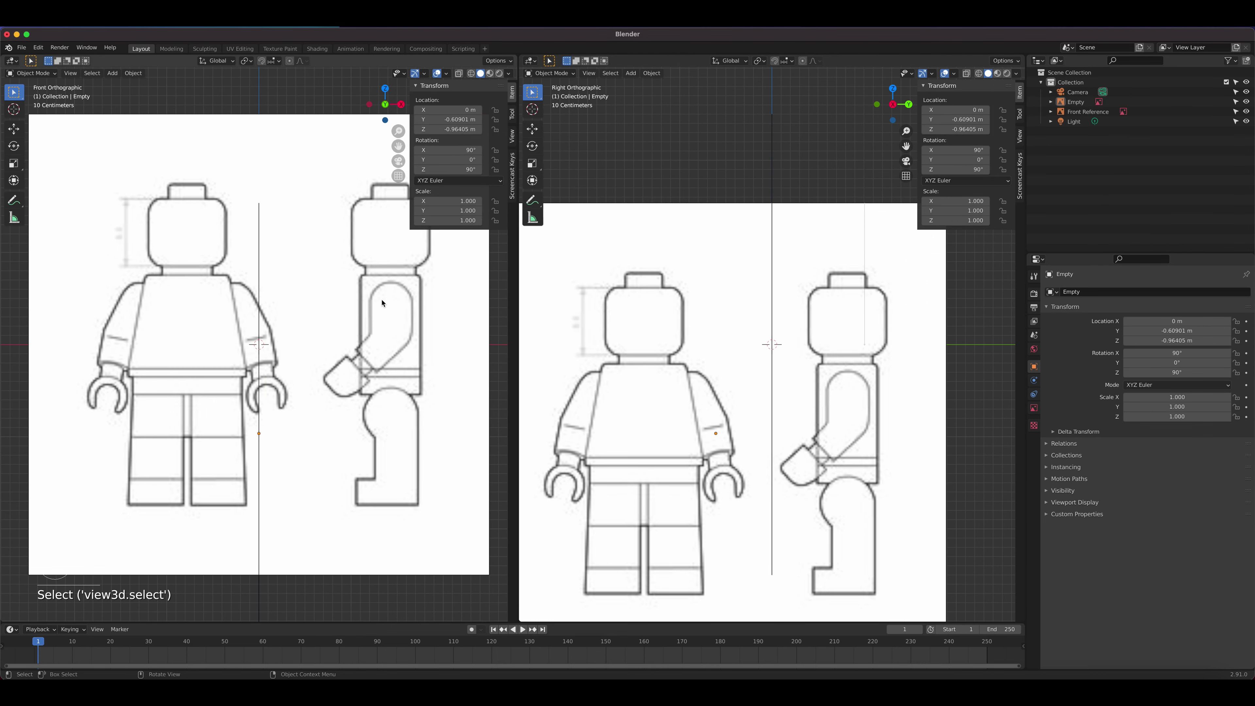
Step: Select the newly added reference image and rename its empty object to "Right Reference"
{"action": "left_click", "coordinate": [735, 225]}
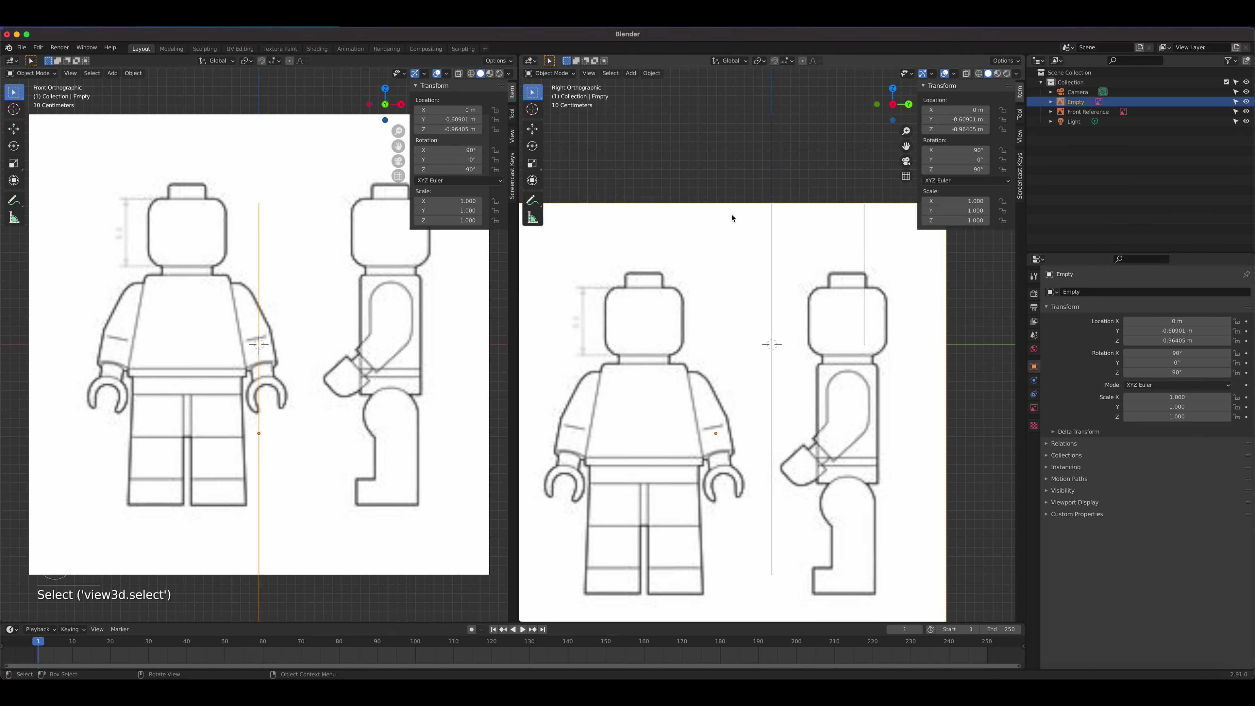
{"action": "double_click", "coordinate": [1078, 103]}
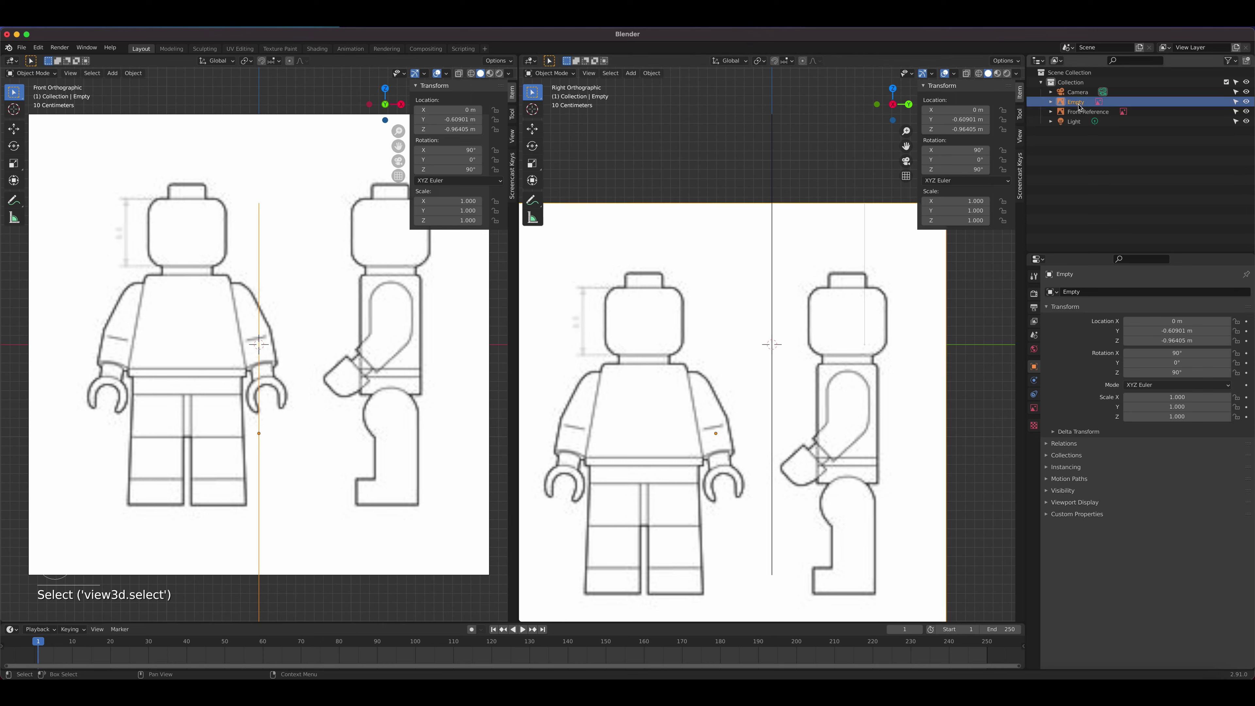
{"action": "type", "text": "R"}
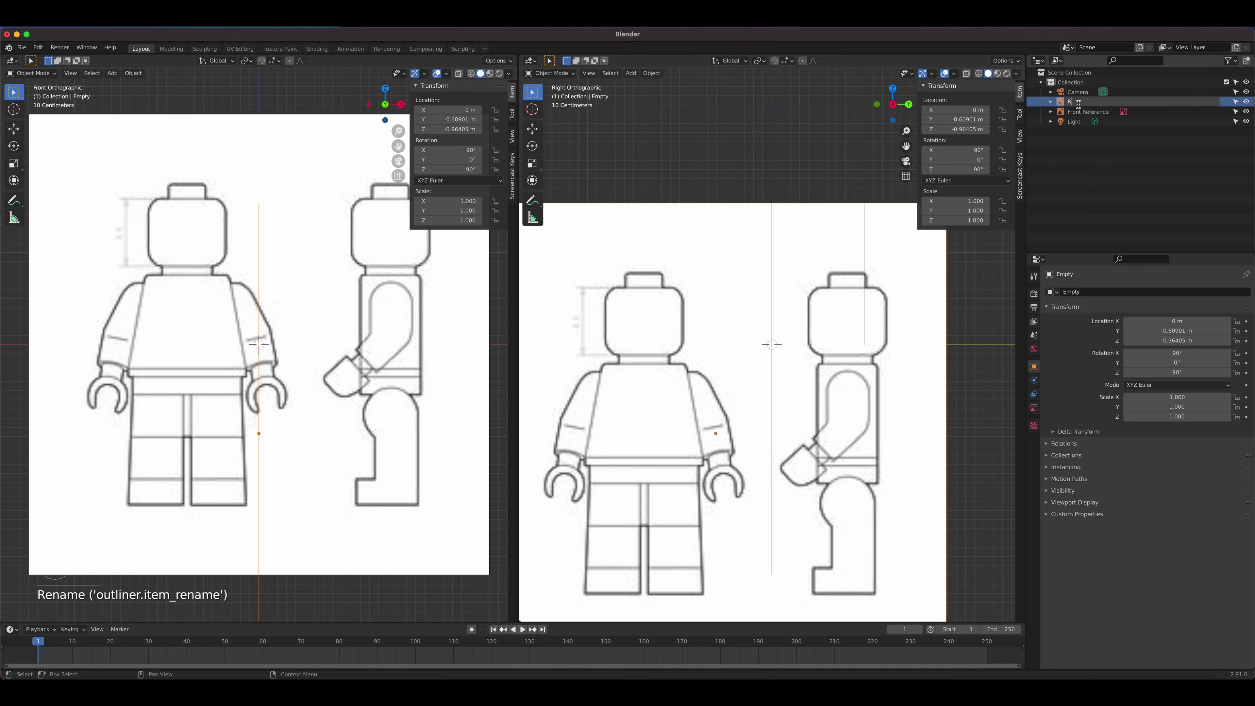
{"action": "type", "text": "ight Re"}
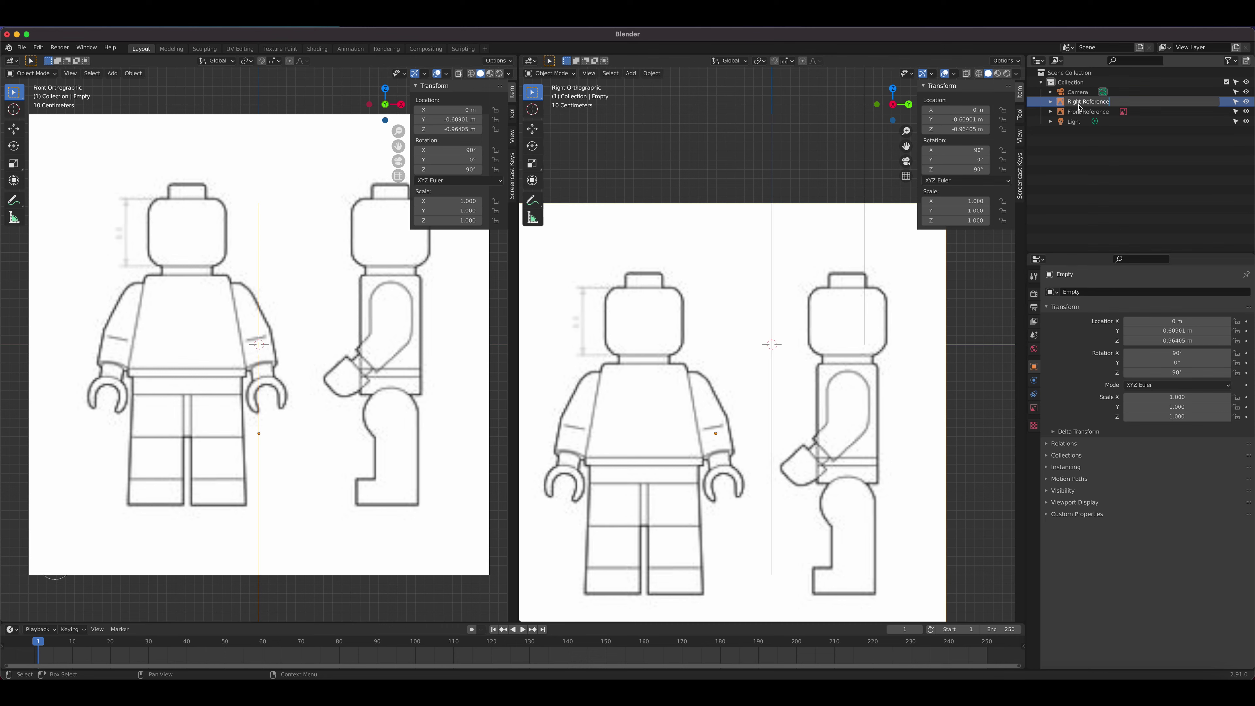
{"action": "type", "text": "ference"}
{"action": "key", "text": "Return"}
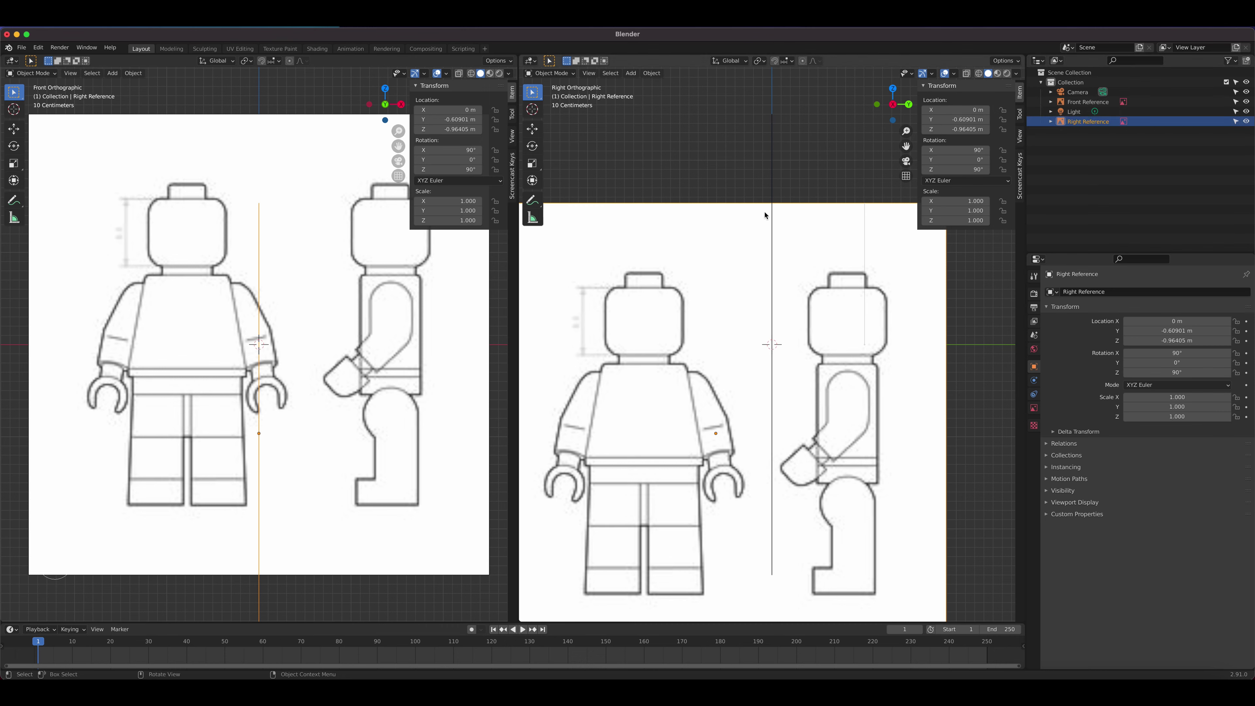
Step: Set Right Reference's X, Y and Z location to 0 m and check how the two reference planes cross
{"action": "key", "text": "n"}
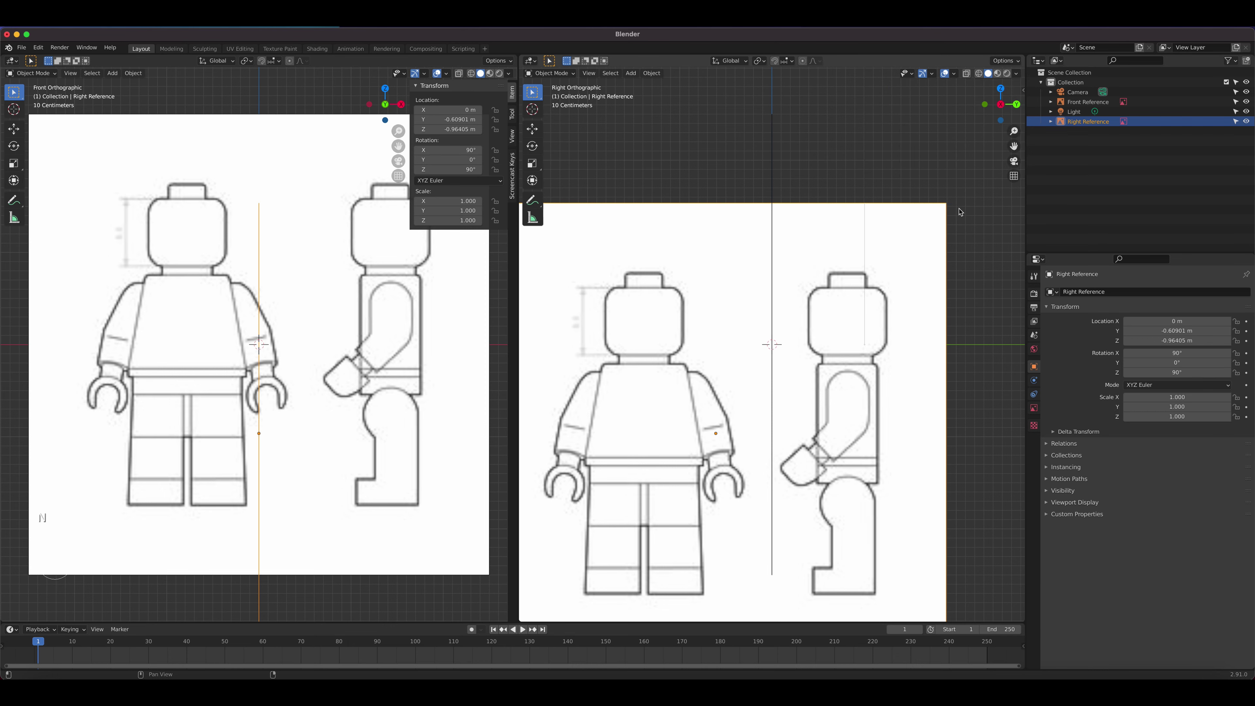
{"action": "key", "text": "n"}
{"action": "left_click_drag", "start_coordinate": [958, 109], "coordinate": [958, 129]}
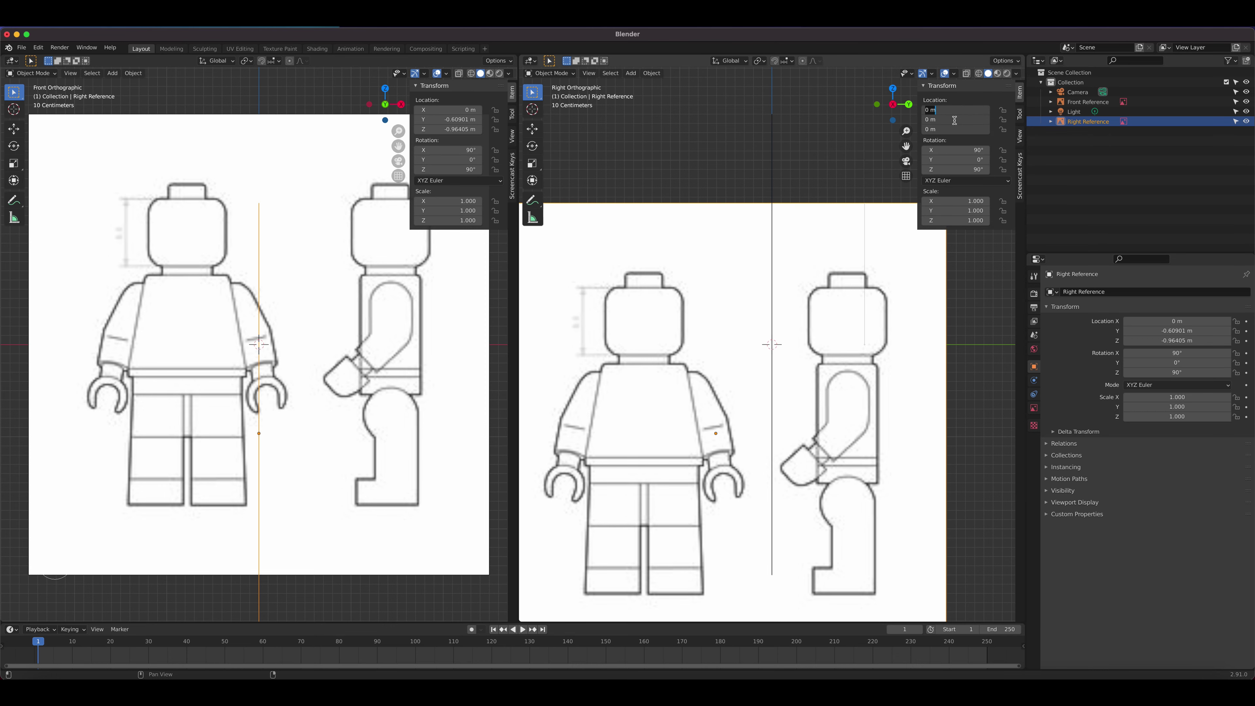
{"action": "key", "text": "Return"}
{"action": "scroll", "coordinate": [811, 287], "scroll_direction": "down", "scroll_amount": 2}
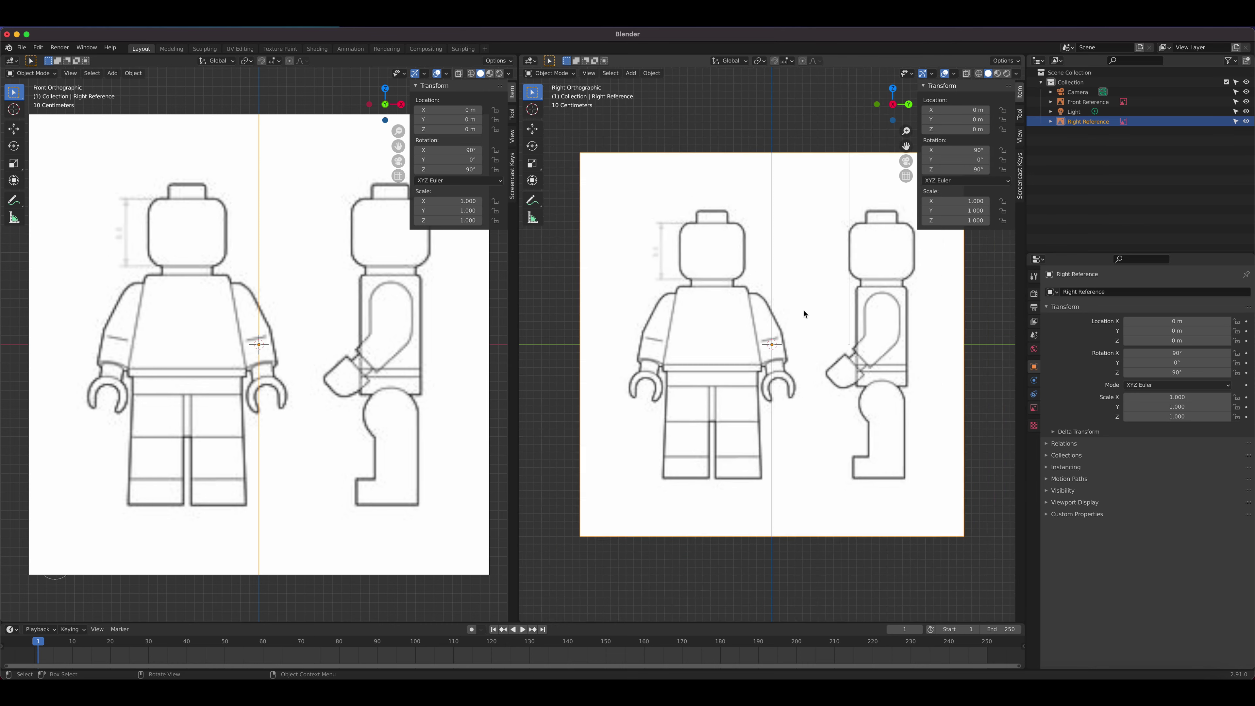
{"action": "scroll", "coordinate": [770, 323], "scroll_direction": "down", "scroll_amount": 1}
{"action": "middle_click_drag", "start_coordinate": [731, 304], "coordinate": [664, 299]}
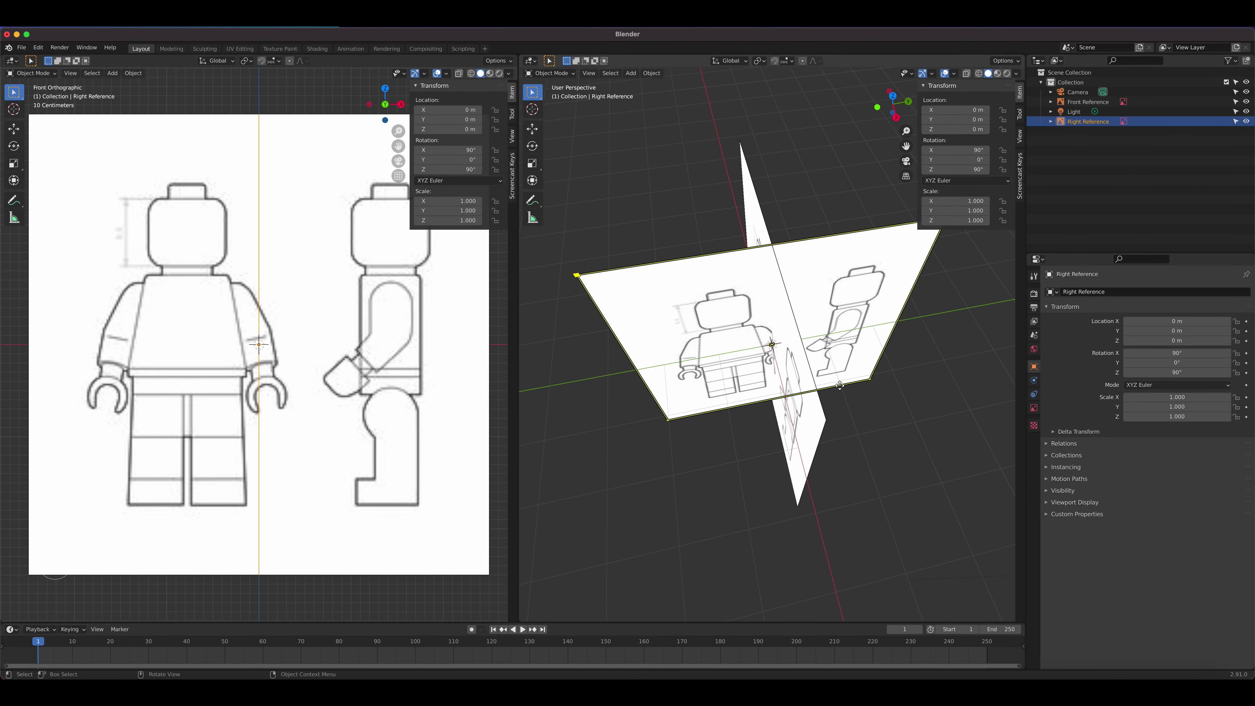
{"action": "mouse_move", "coordinate": [749, 286]}
{"action": "middle_mouse_down"}
{"action": "mouse_move", "coordinate": [817, 278]}
{"action": "mouse_move", "coordinate": [765, 268]}
{"action": "mouse_move", "coordinate": [835, 268]}
{"action": "mouse_move", "coordinate": [758, 266]}
{"action": "middle_mouse_up"}
{"action": "key", "text": "KP_3"}
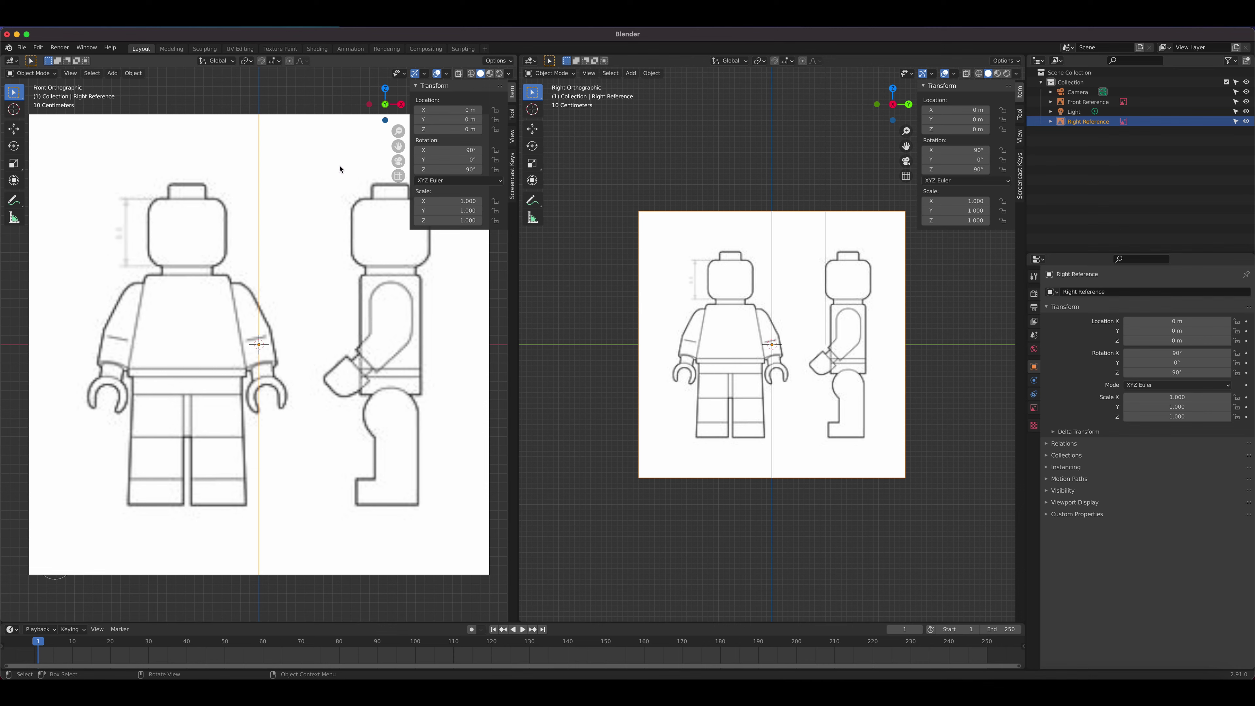
Step: Select Front Reference and set its X location to 0.77 m, centring the front figure on the vertical axis
{"action": "left_click", "coordinate": [316, 122]}
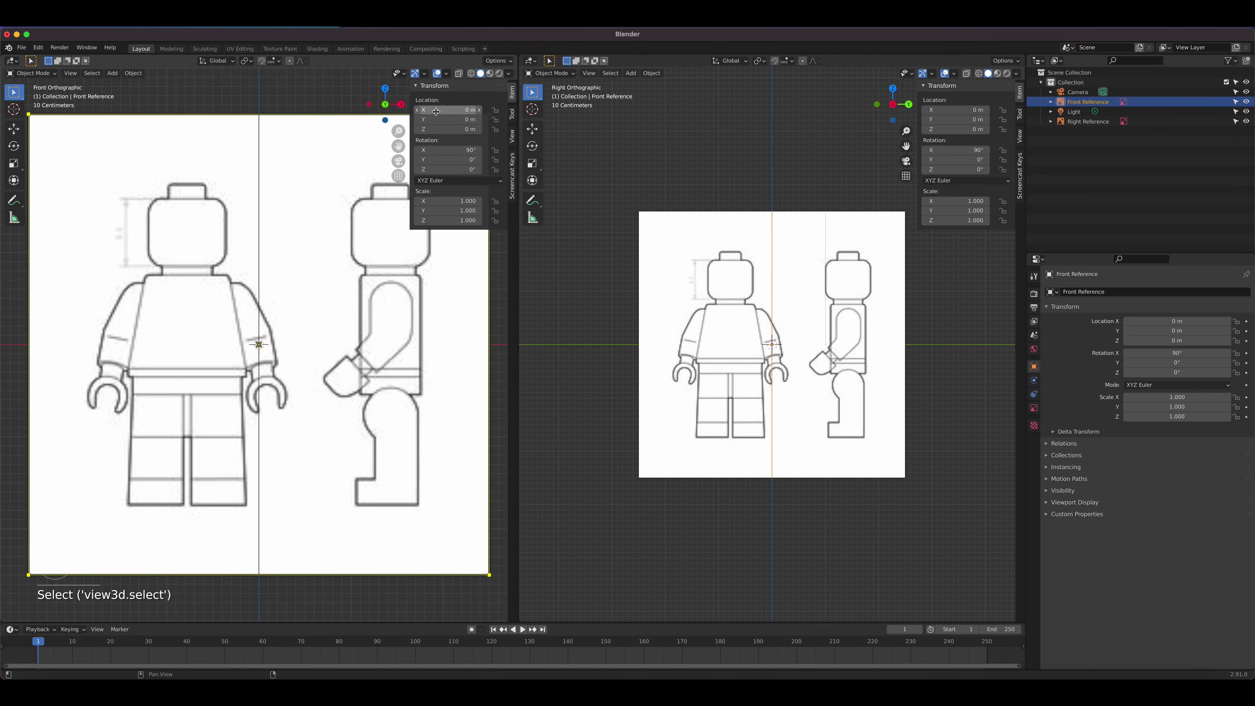
{"action": "left_click_drag", "start_coordinate": [435, 110], "coordinate": [475, 110]}
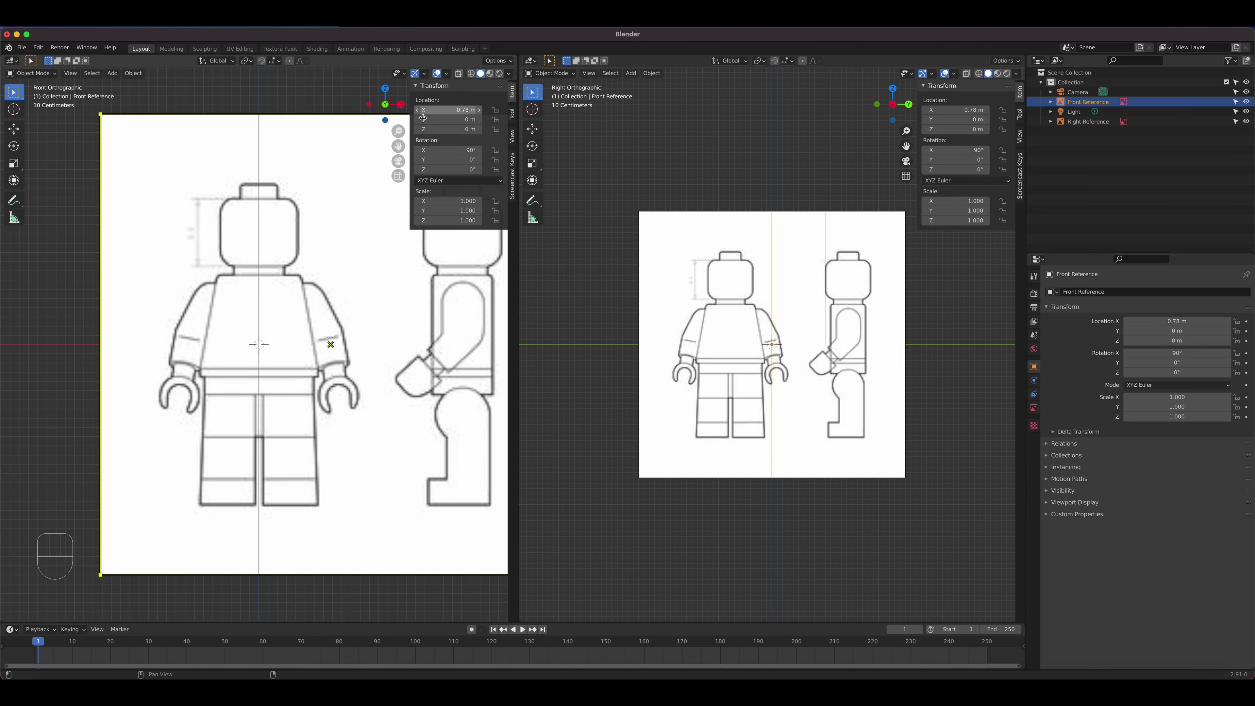
{"action": "scroll", "coordinate": [267, 238], "scroll_direction": "up", "scroll_amount": 2}
{"action": "scroll", "coordinate": [267, 237], "scroll_direction": "up", "scroll_amount": 4}
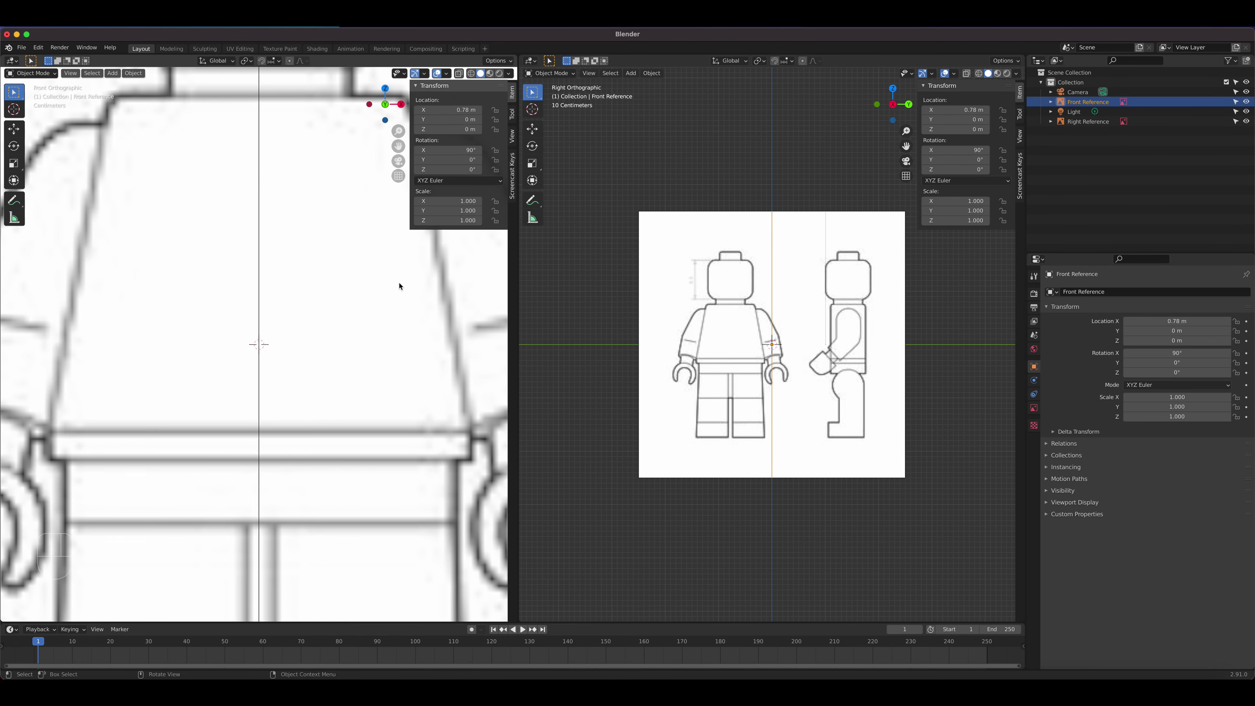
{"action": "scroll", "coordinate": [302, 316], "scroll_direction": "up", "scroll_amount": 5}
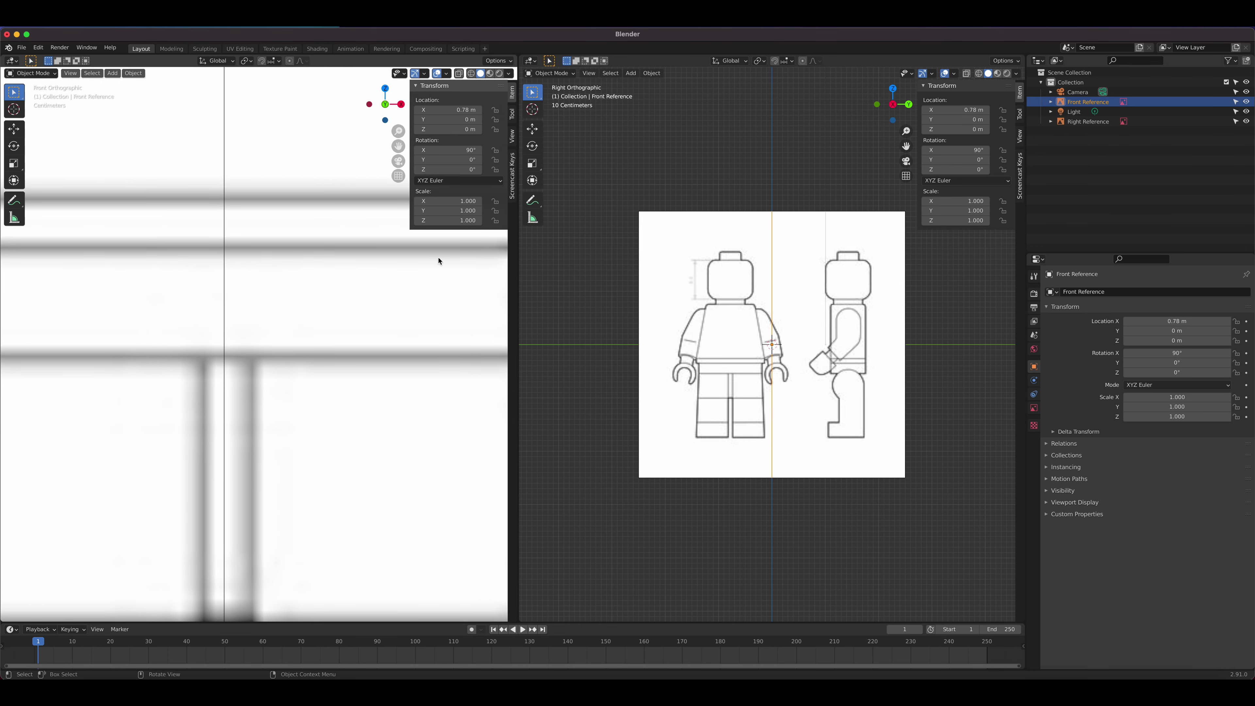
{"action": "left_click", "coordinate": [418, 110]}
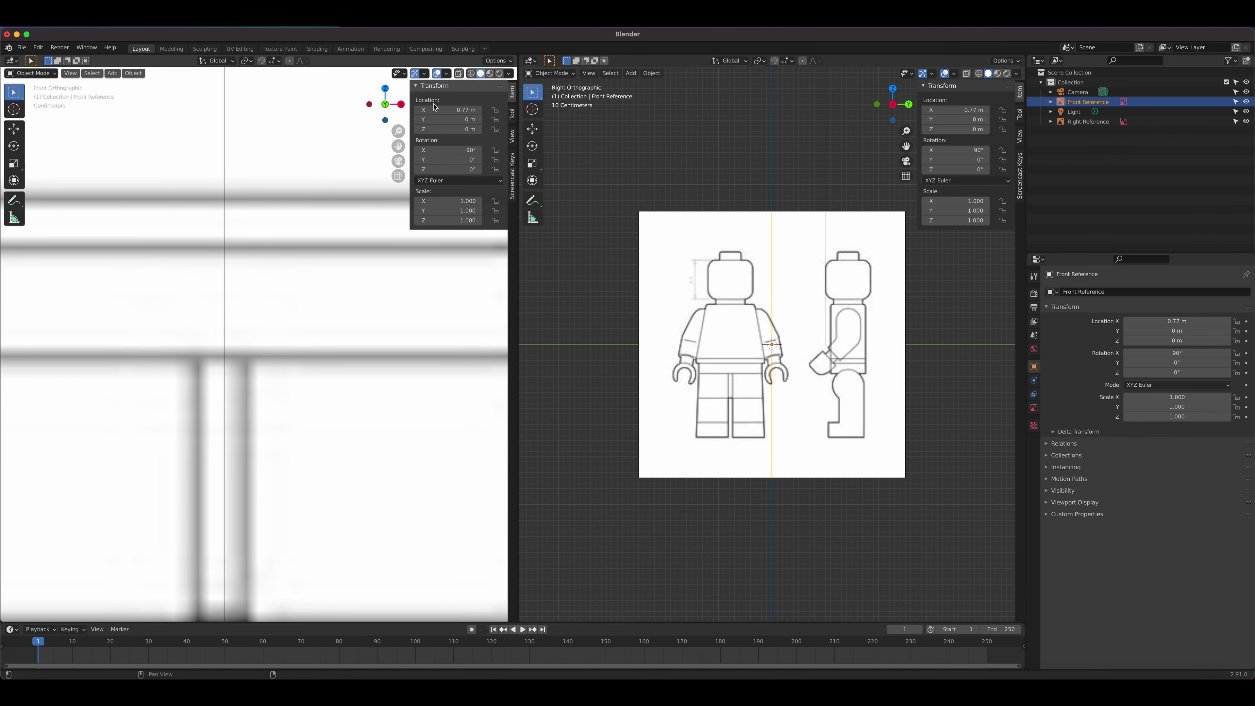
Step: Examine the gap between the front figure's legs against the vertical axis line to check the centring
{"action": "scroll", "coordinate": [243, 426], "scroll_direction": "down", "scroll_amount": 5}
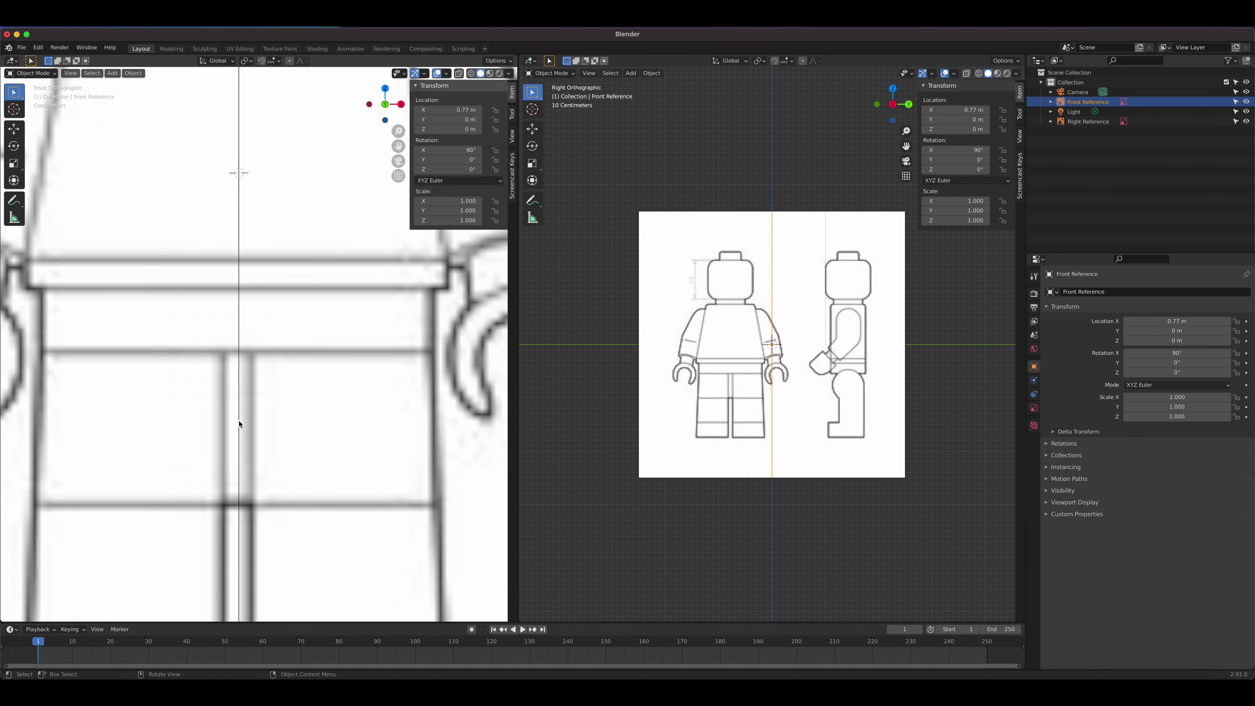
{"action": "scroll", "coordinate": [326, 440], "scroll_direction": "up", "scroll_amount": 4}
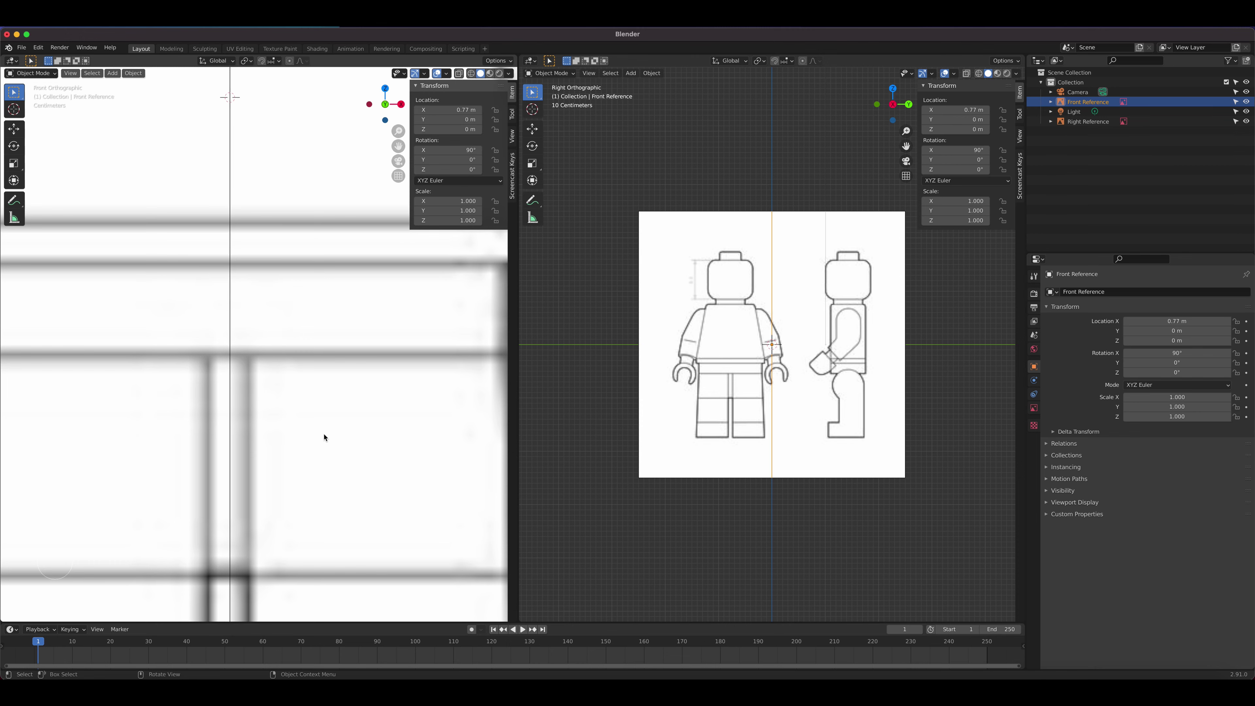
{"action": "scroll", "coordinate": [324, 438], "scroll_direction": "down", "scroll_amount": 3}
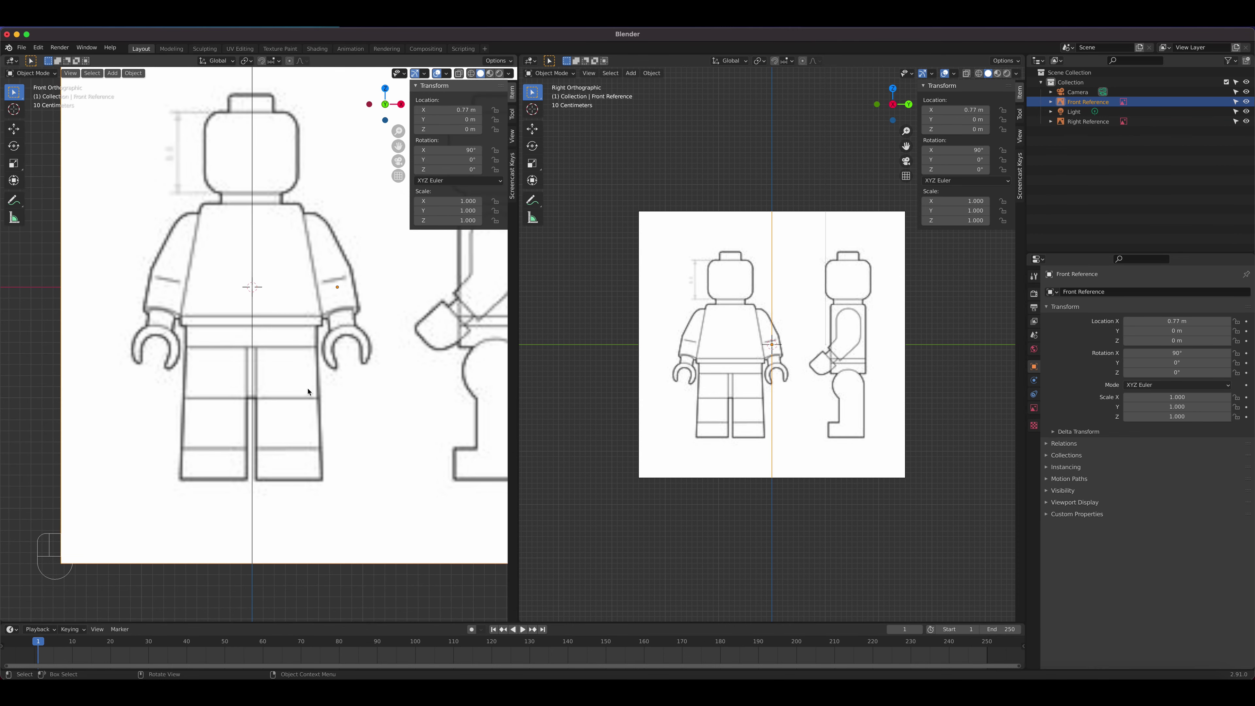
{"action": "scroll", "coordinate": [277, 393], "scroll_direction": "up", "scroll_amount": 5}
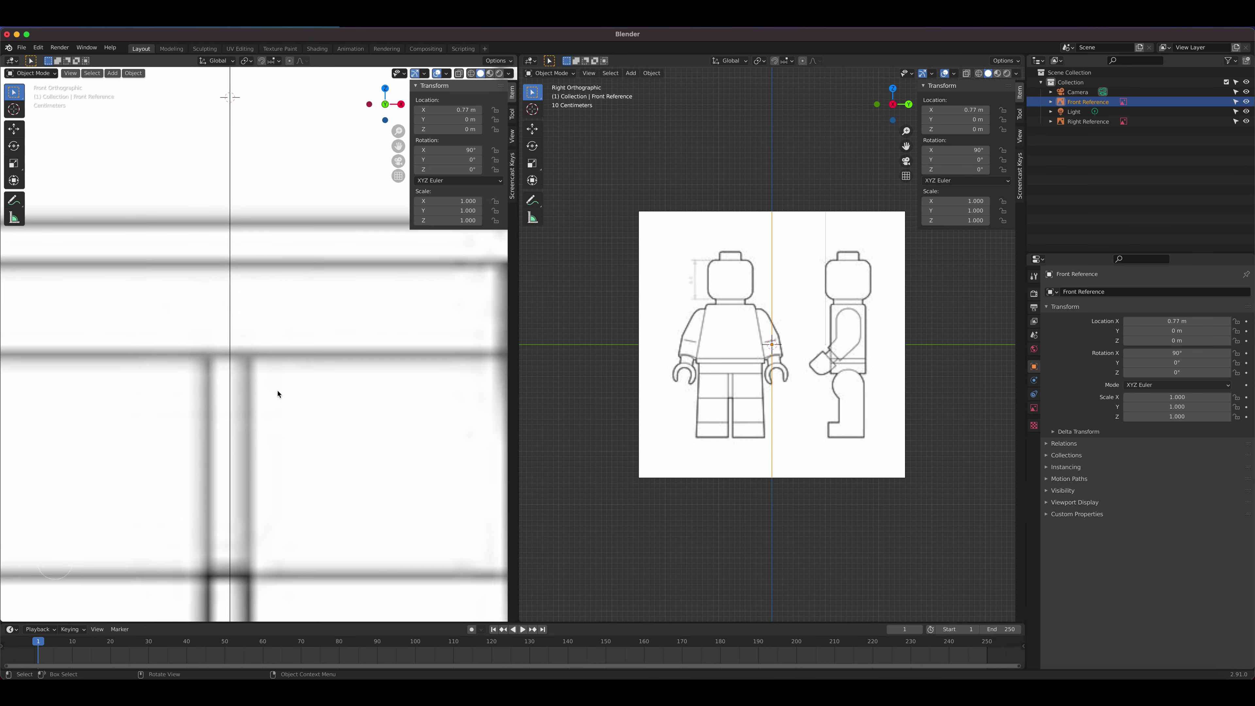
{"action": "scroll", "coordinate": [822, 384], "scroll_direction": "up", "scroll_amount": 3}
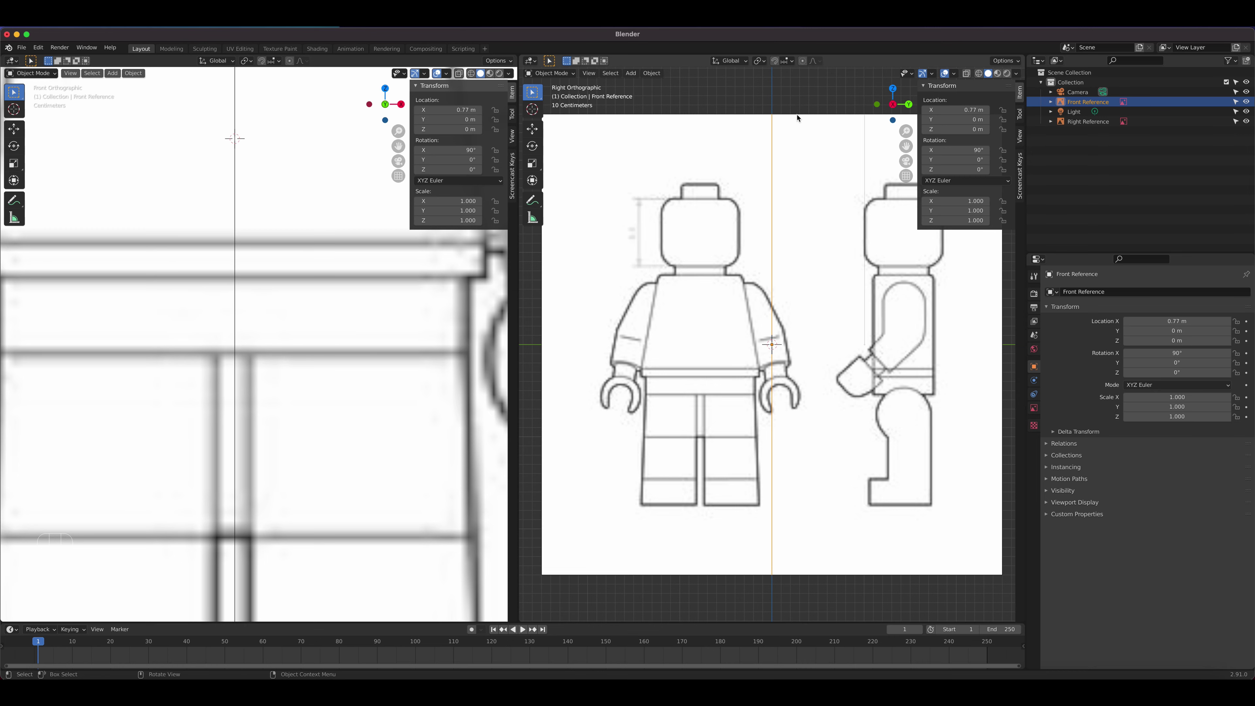
{"action": "scroll", "coordinate": [287, 297], "scroll_direction": "down", "scroll_amount": 5}
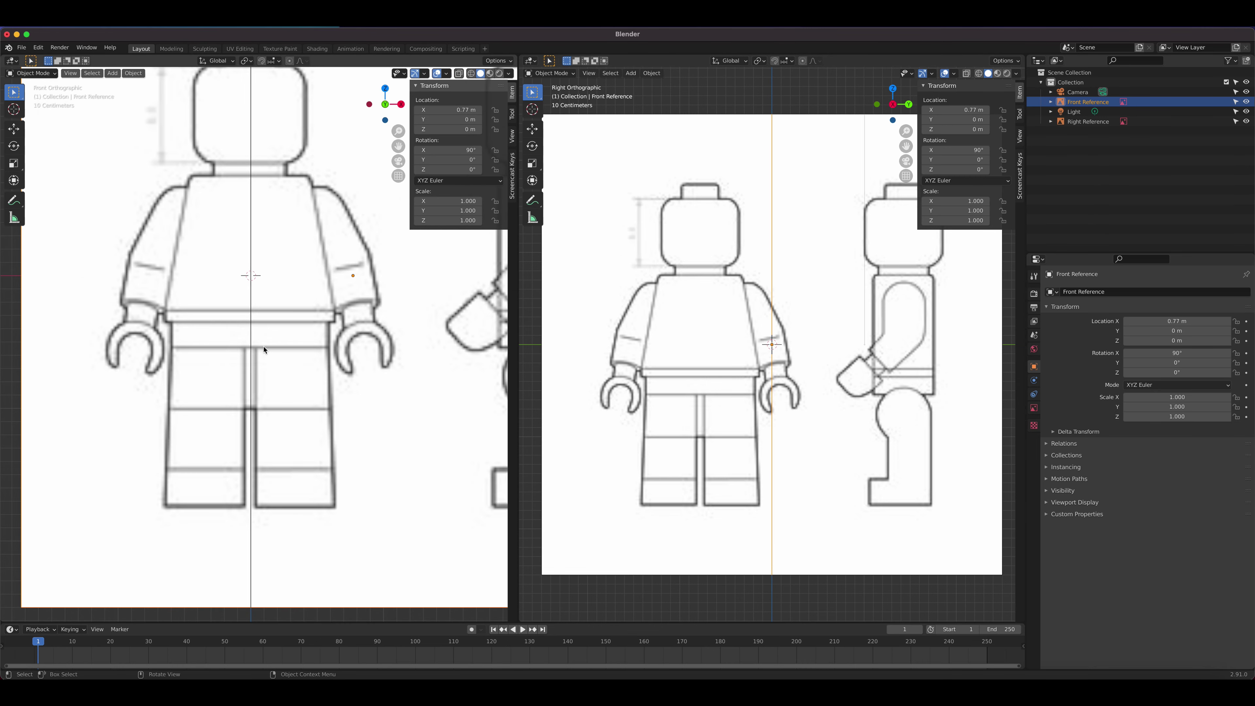
{"action": "scroll", "coordinate": [280, 310], "scroll_direction": "down", "scroll_amount": 4}
{"action": "scroll", "coordinate": [268, 316], "scroll_direction": "up", "scroll_amount": 1}
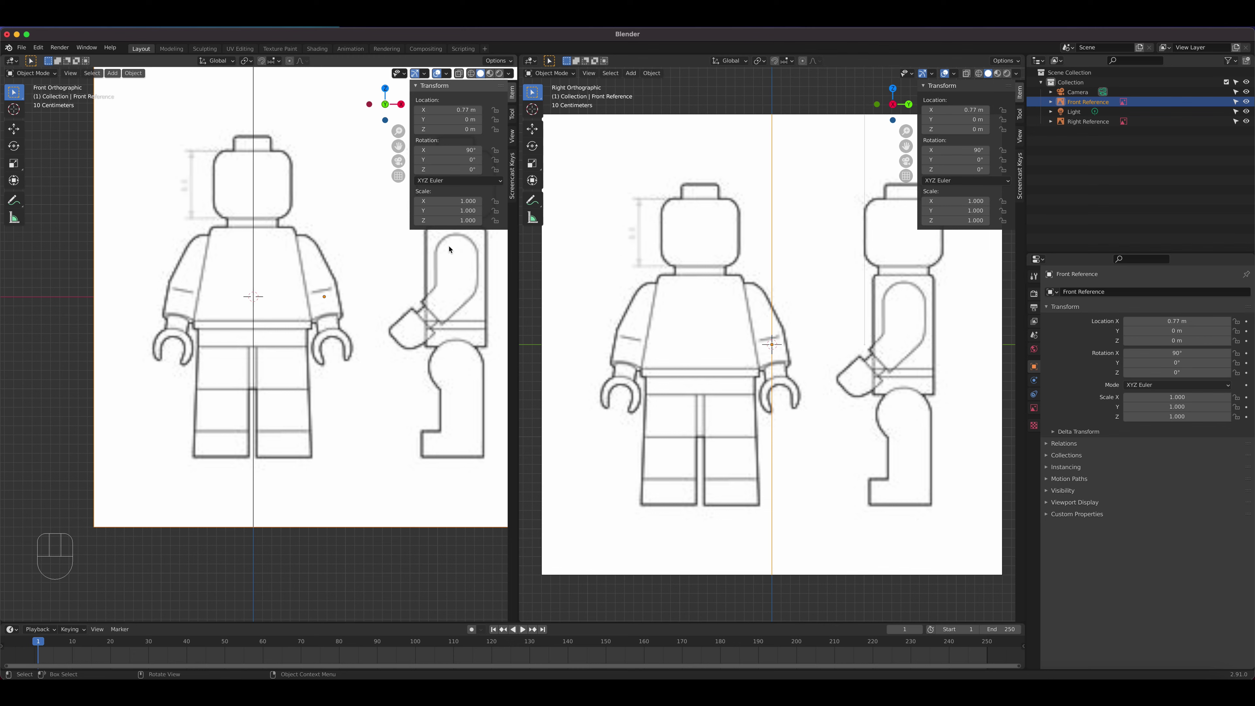
Step: Disable viewport selection for Front Reference and select Right Reference
{"action": "left_click", "coordinate": [1236, 102]}
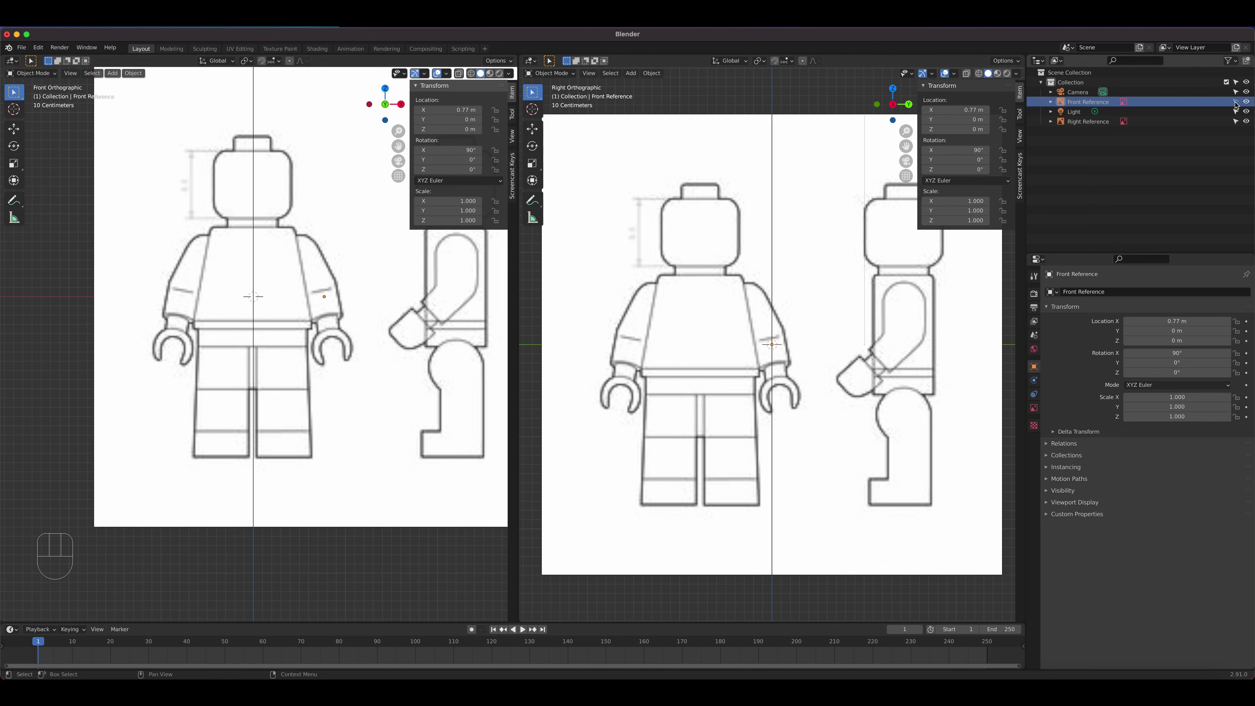
{"action": "mouse_move", "coordinate": [366, 501]}
{"action": "left_mouse_down"}
{"action": "mouse_move", "coordinate": [358, 565]}
{"action": "mouse_move", "coordinate": [382, 504]}
{"action": "left_mouse_up"}
{"action": "left_click", "coordinate": [730, 225]}
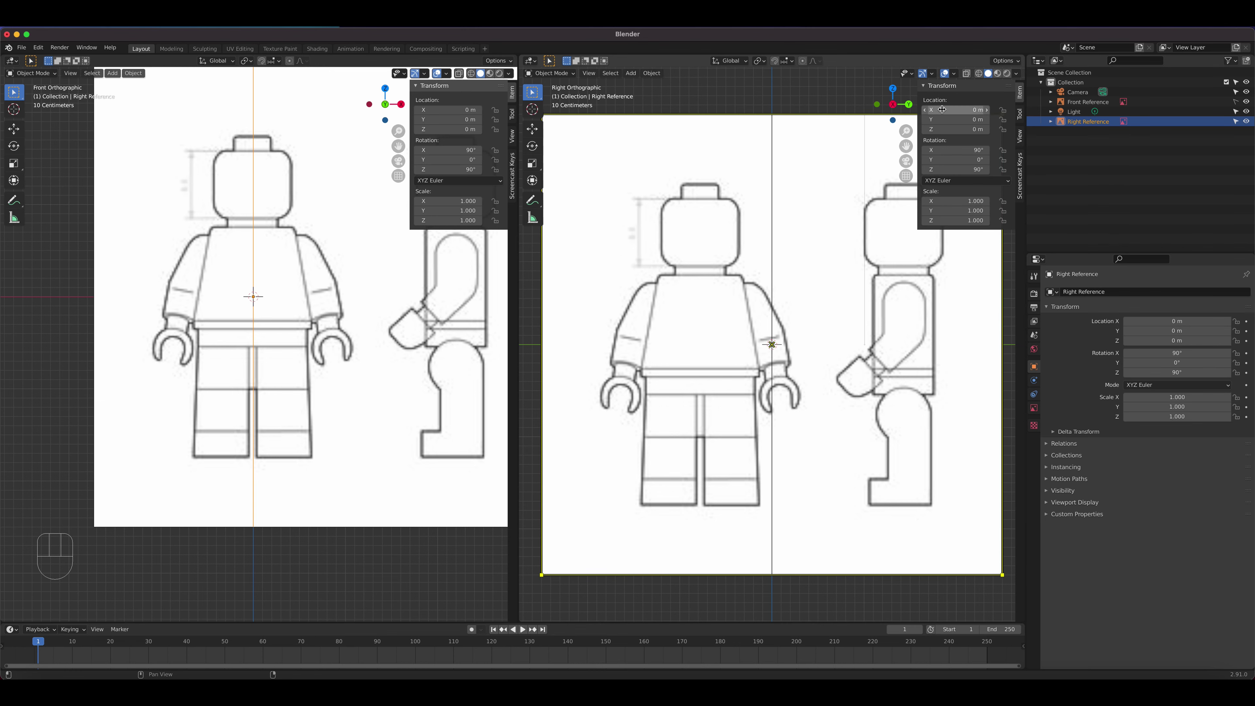
Step: Set Right Reference's Y location to -1.43 m, centring the side figure on the vertical axis
{"action": "mouse_move", "coordinate": [942, 110]}
{"action": "left_mouse_down"}
{"action": "mouse_move", "coordinate": [903, 109]}
{"action": "mouse_move", "coordinate": [922, 110]}
{"action": "left_mouse_up"}
{"action": "key", "text": "Escape"}
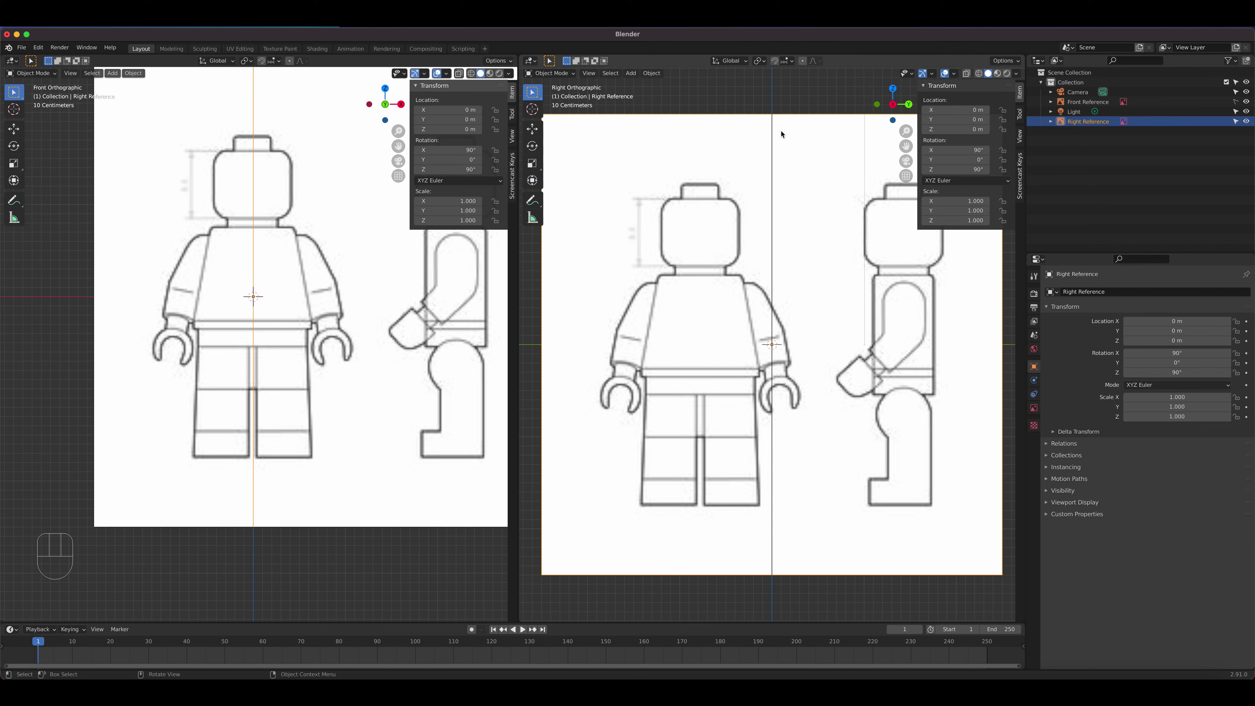
{"action": "left_click", "coordinate": [792, 121]}
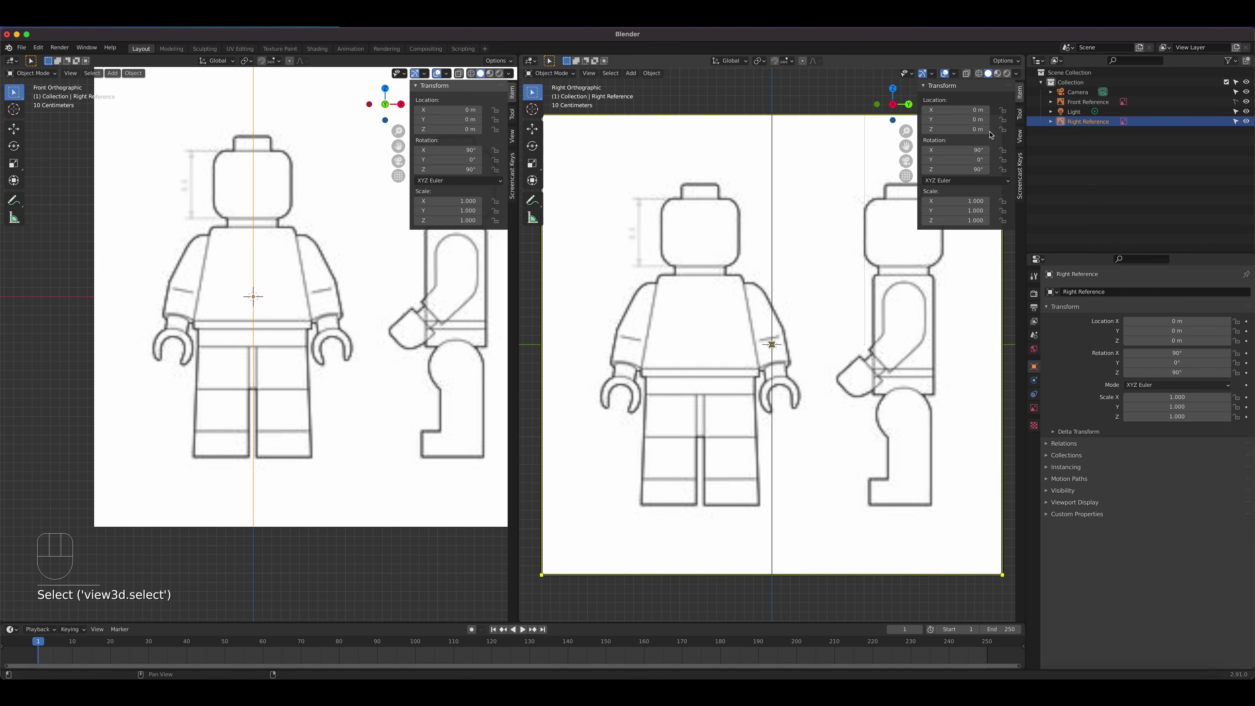
{"action": "left_click", "coordinate": [1134, 123]}
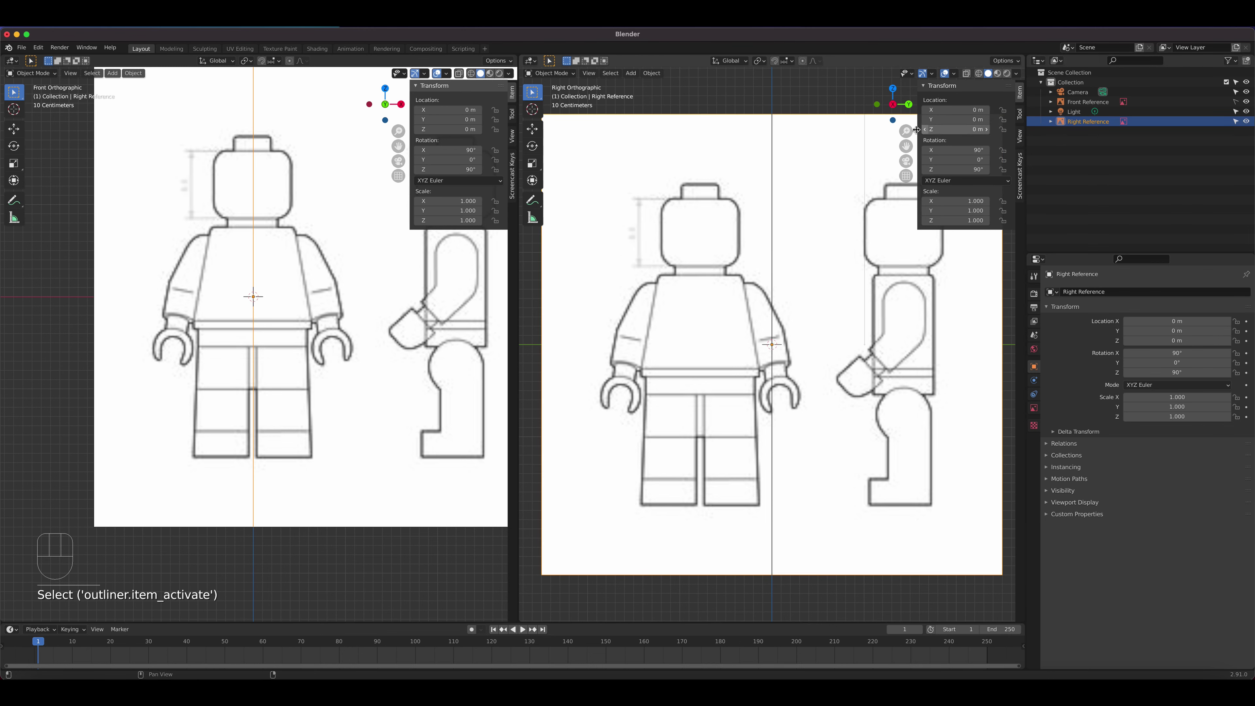
{"action": "scroll", "coordinate": [793, 212], "scroll_direction": "down", "scroll_amount": 4}
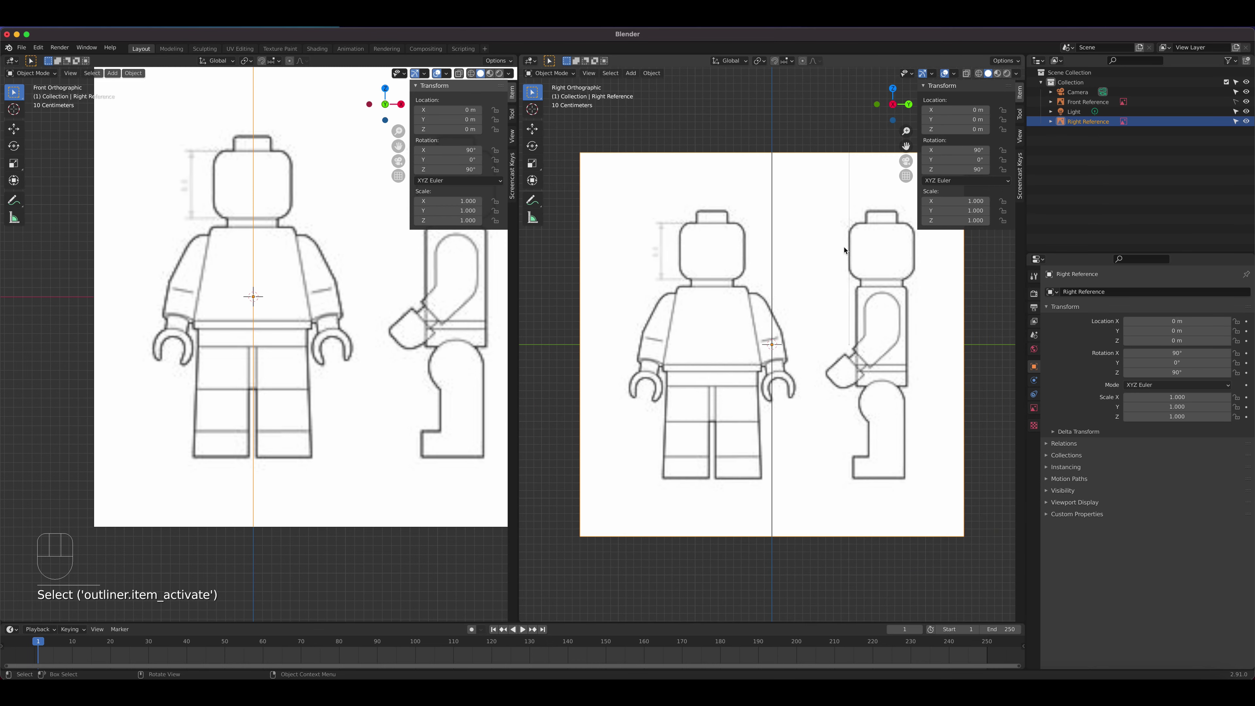
{"action": "middle_click_drag", "start_coordinate": [627, 356], "coordinate": [663, 413]}
{"action": "key", "text": "KP_3"}
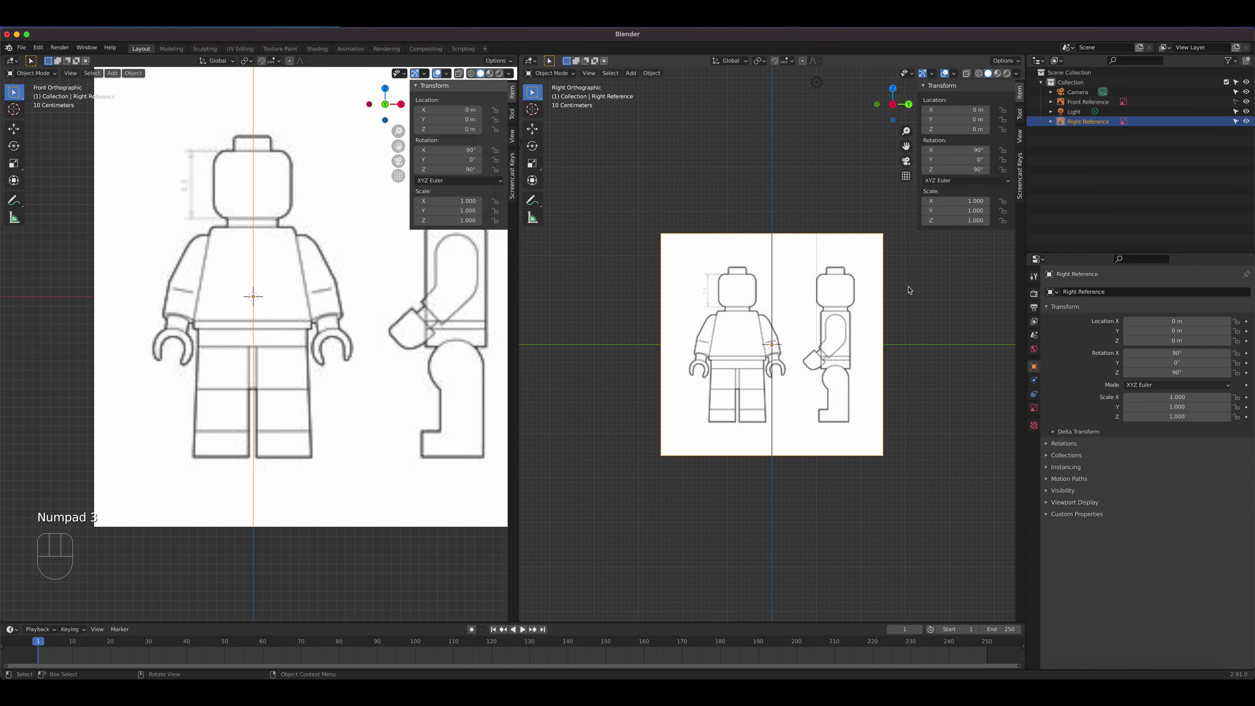
{"action": "scroll", "coordinate": [936, 269], "scroll_direction": "up", "scroll_amount": 4}
{"action": "left_click_drag", "start_coordinate": [956, 119], "coordinate": [890, 120]}
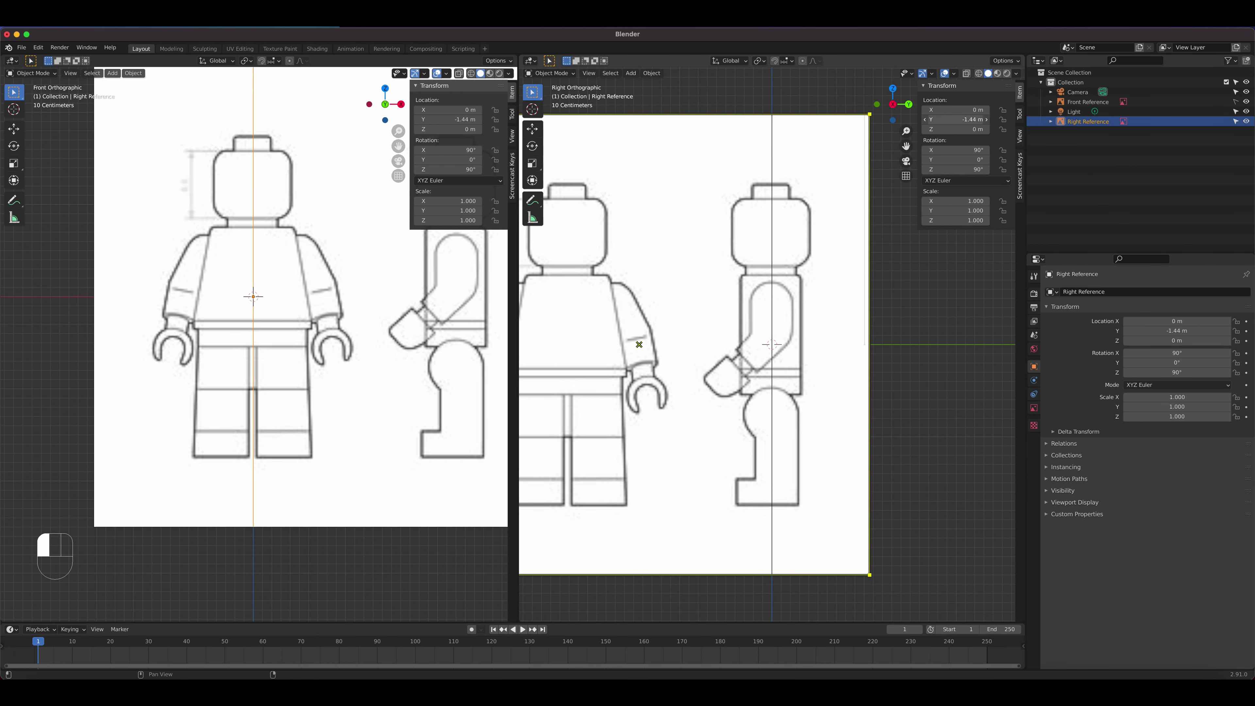
{"action": "scroll", "coordinate": [793, 266], "scroll_direction": "up", "scroll_amount": 5}
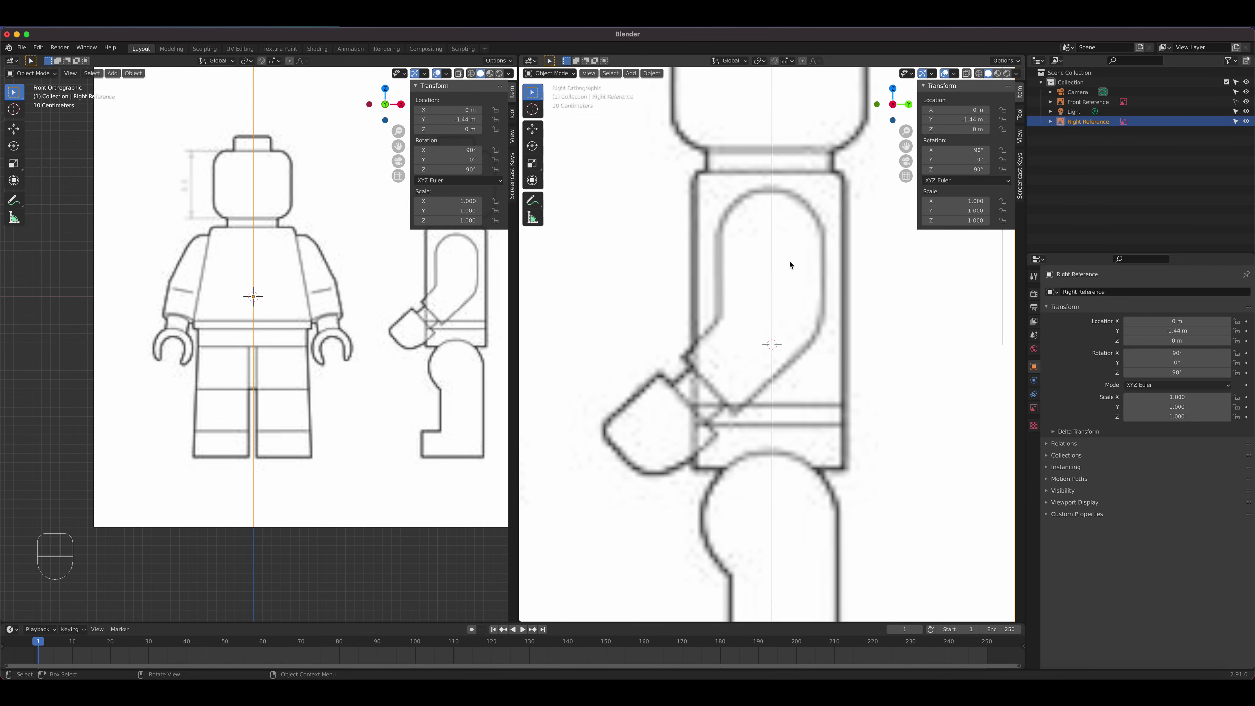
{"action": "left_click", "coordinate": [987, 120]}
{"action": "scroll", "coordinate": [773, 344], "scroll_direction": "down", "scroll_amount": 7}
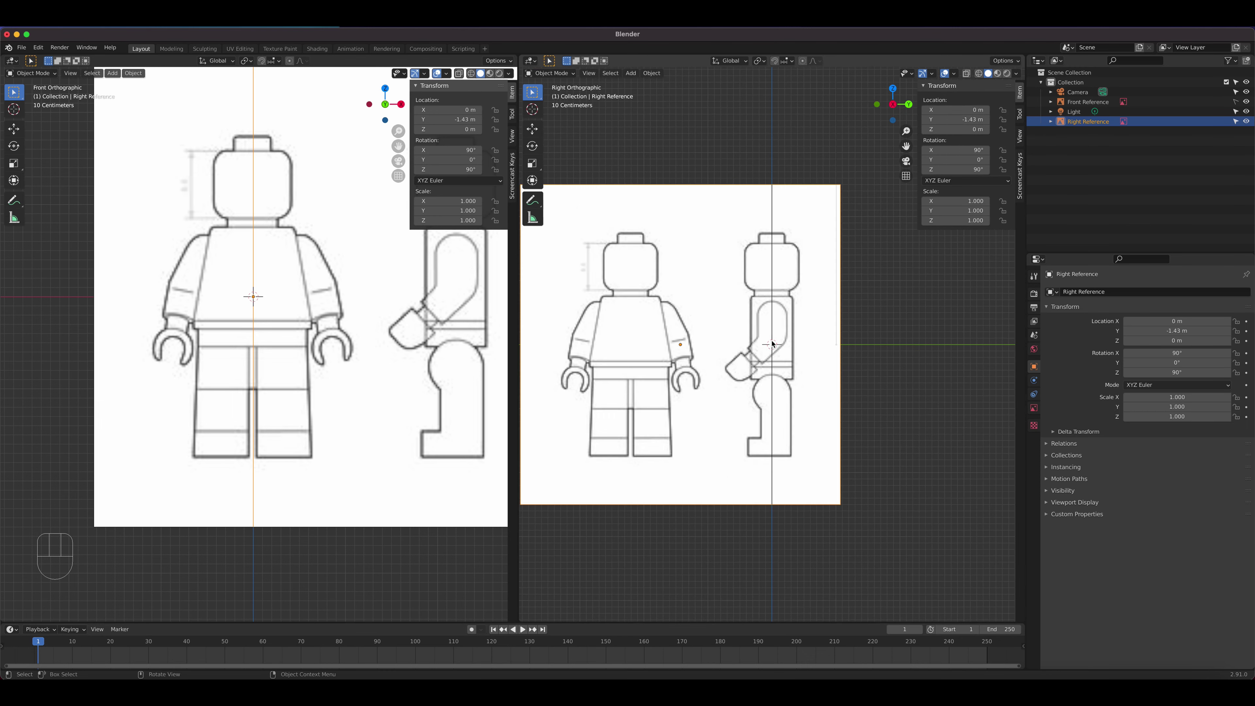
Step: Examine in perspective how the front and side figures cross at the origin, and return to the right orthographic view
{"action": "middle_click_drag", "start_coordinate": [772, 345], "coordinate": [771, 392], "text": "shift"}
{"action": "scroll", "coordinate": [801, 320], "scroll_direction": "up", "scroll_amount": 6}
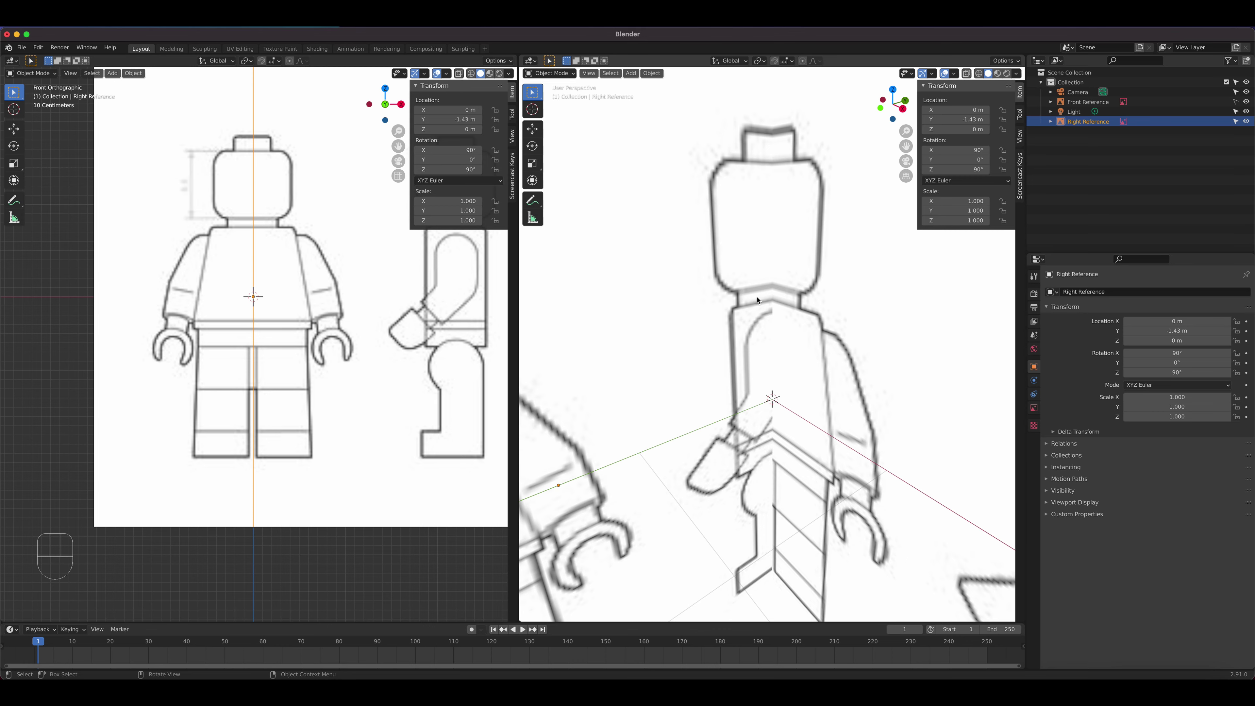
{"action": "middle_click_drag", "start_coordinate": [758, 300], "coordinate": [796, 347]}
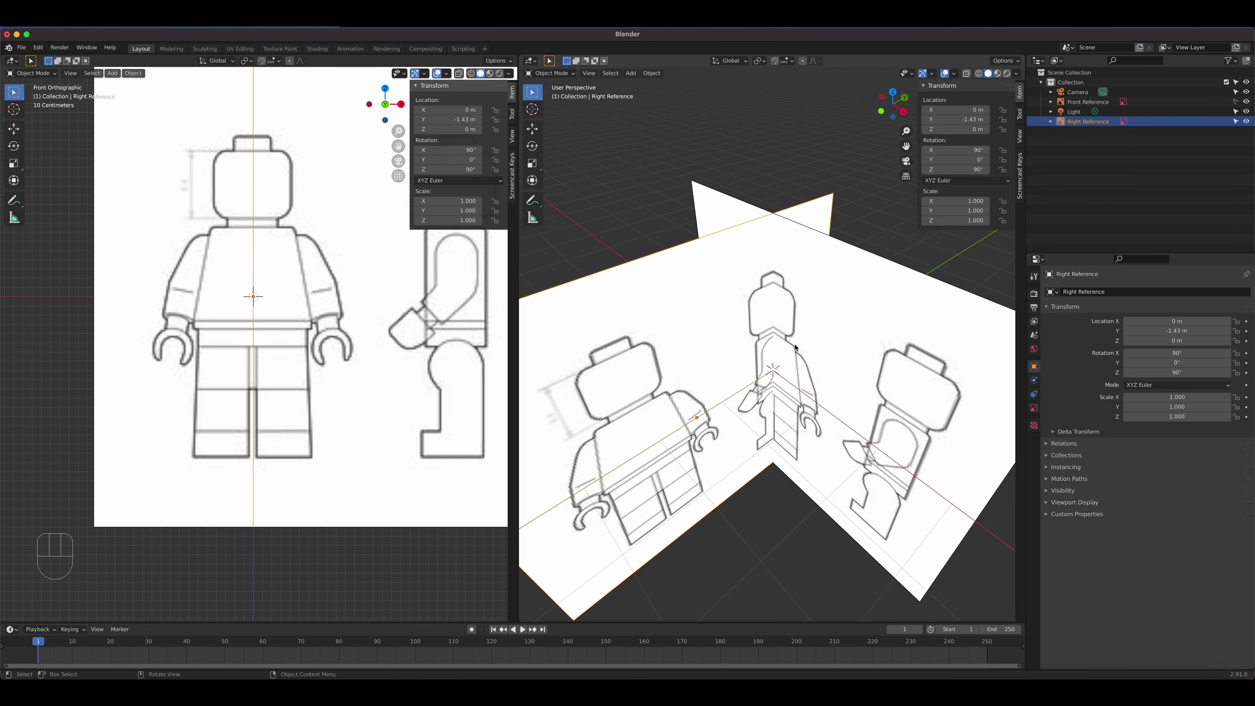
{"action": "key", "text": "KP_3"}
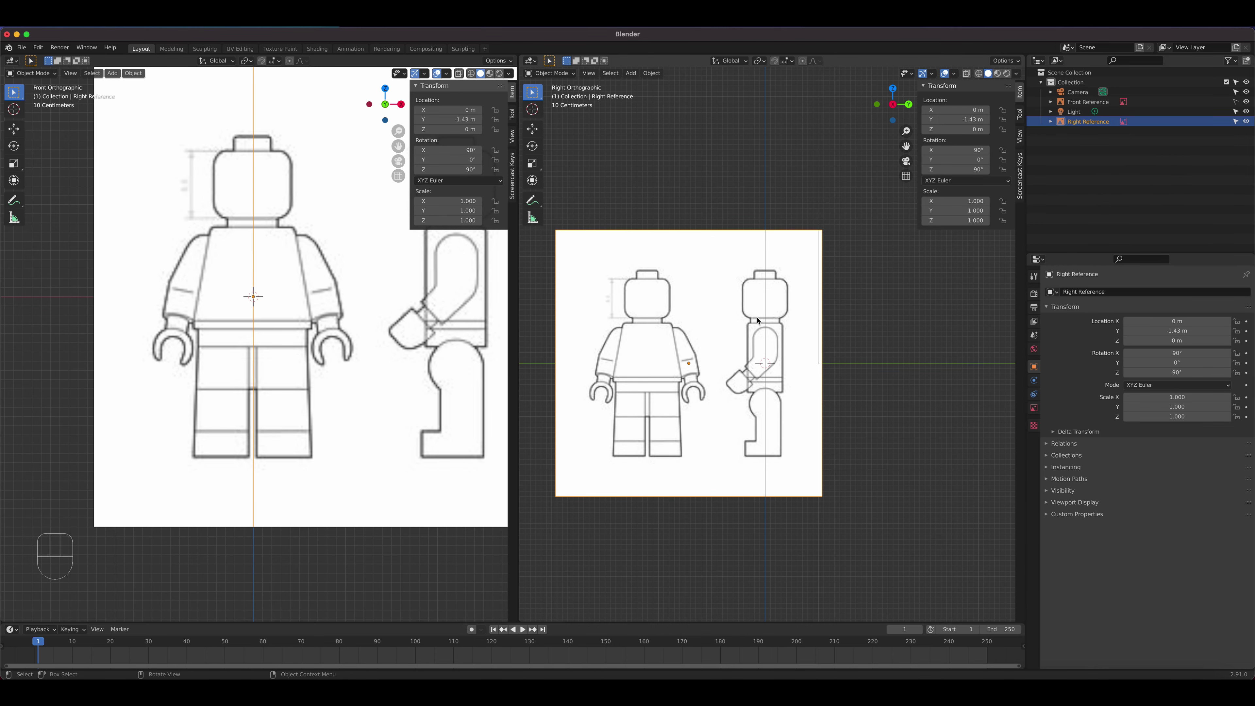
Step: Disable viewport selection for Right Reference and test that by trying to select its image in the right view
{"action": "scroll", "coordinate": [759, 320], "scroll_direction": "up", "scroll_amount": 5}
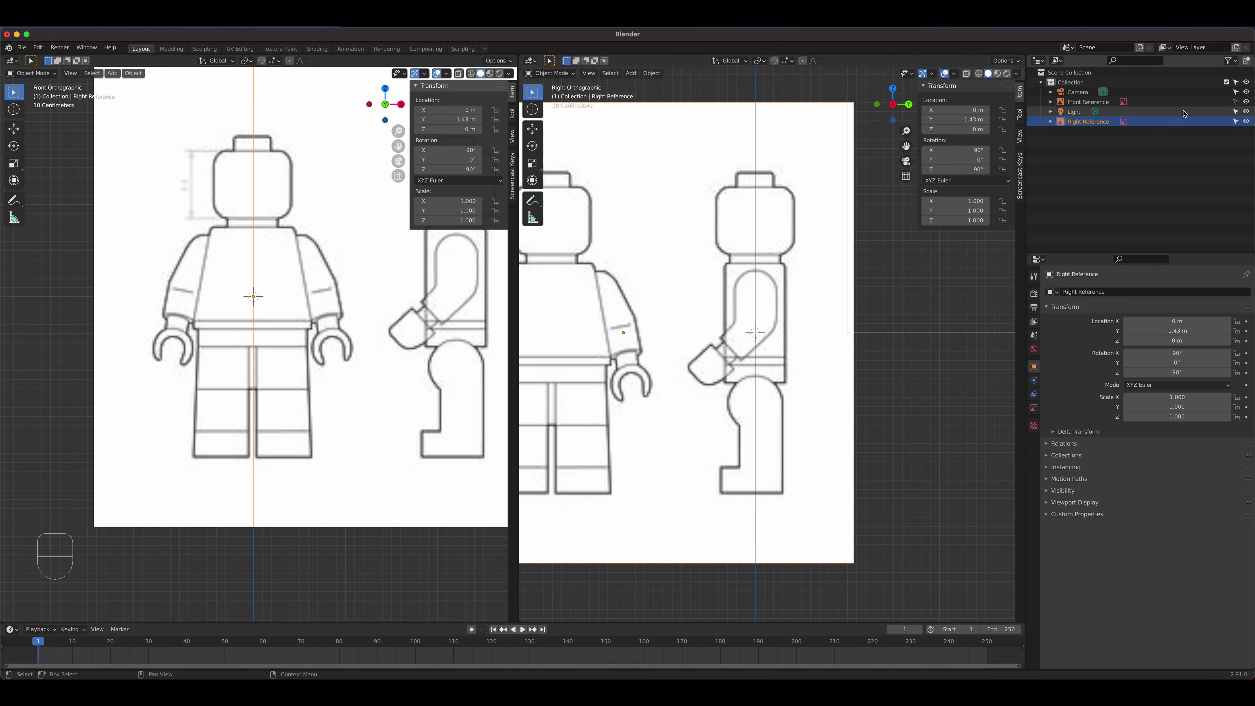
{"action": "left_click", "coordinate": [1237, 122]}
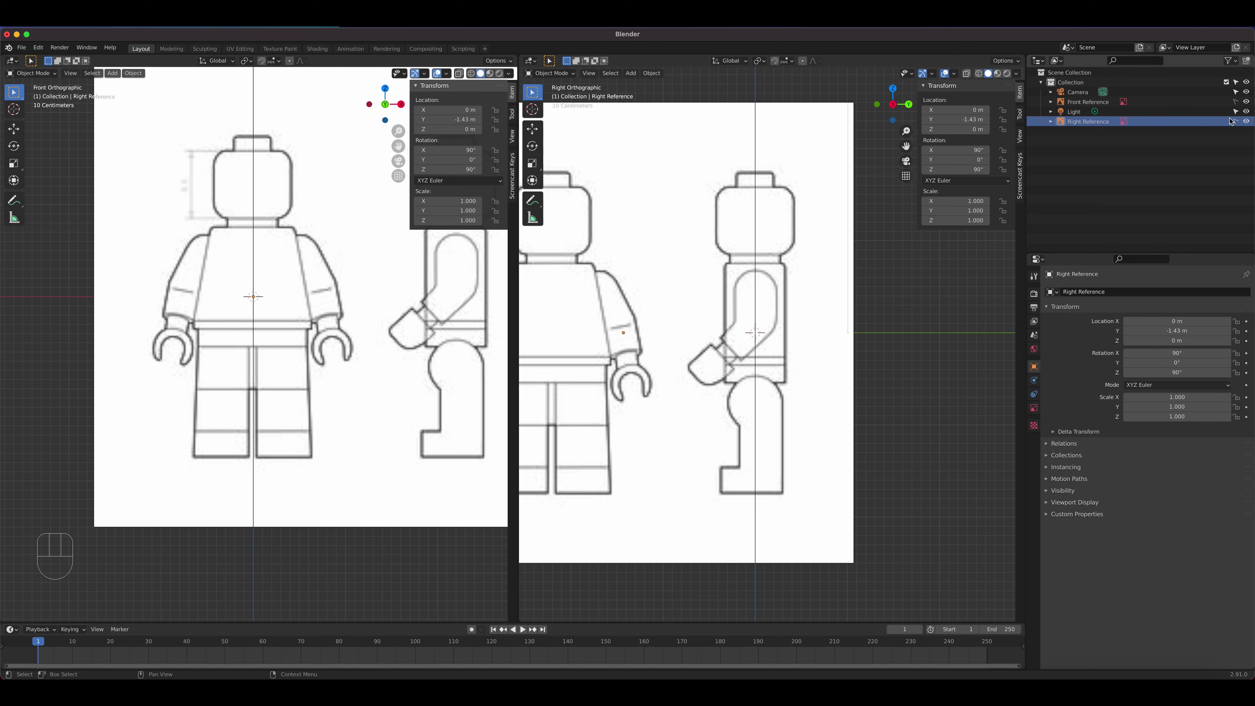
{"action": "left_click", "coordinate": [780, 106]}
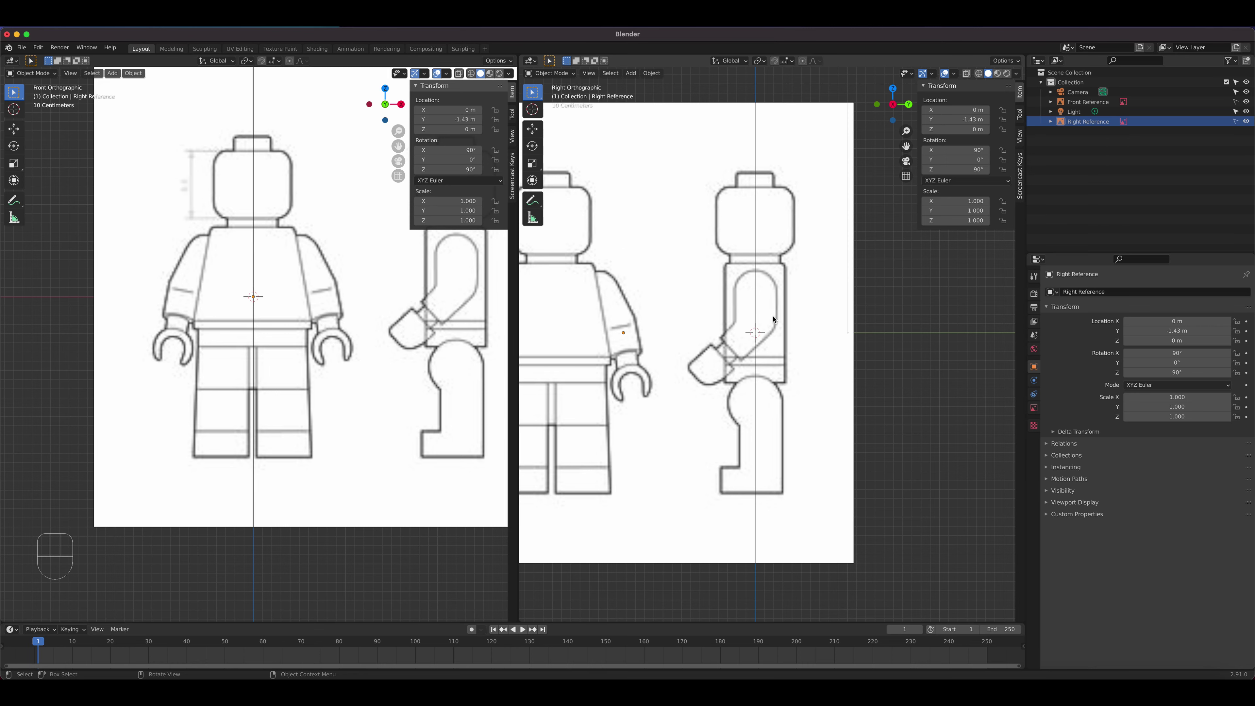
{"action": "scroll", "coordinate": [774, 320], "scroll_direction": "down", "scroll_amount": 3}
{"action": "scroll", "coordinate": [756, 317], "scroll_direction": "up", "scroll_amount": 3}
{"action": "middle_click_drag", "start_coordinate": [733, 315], "coordinate": [731, 299], "text": "shift"}
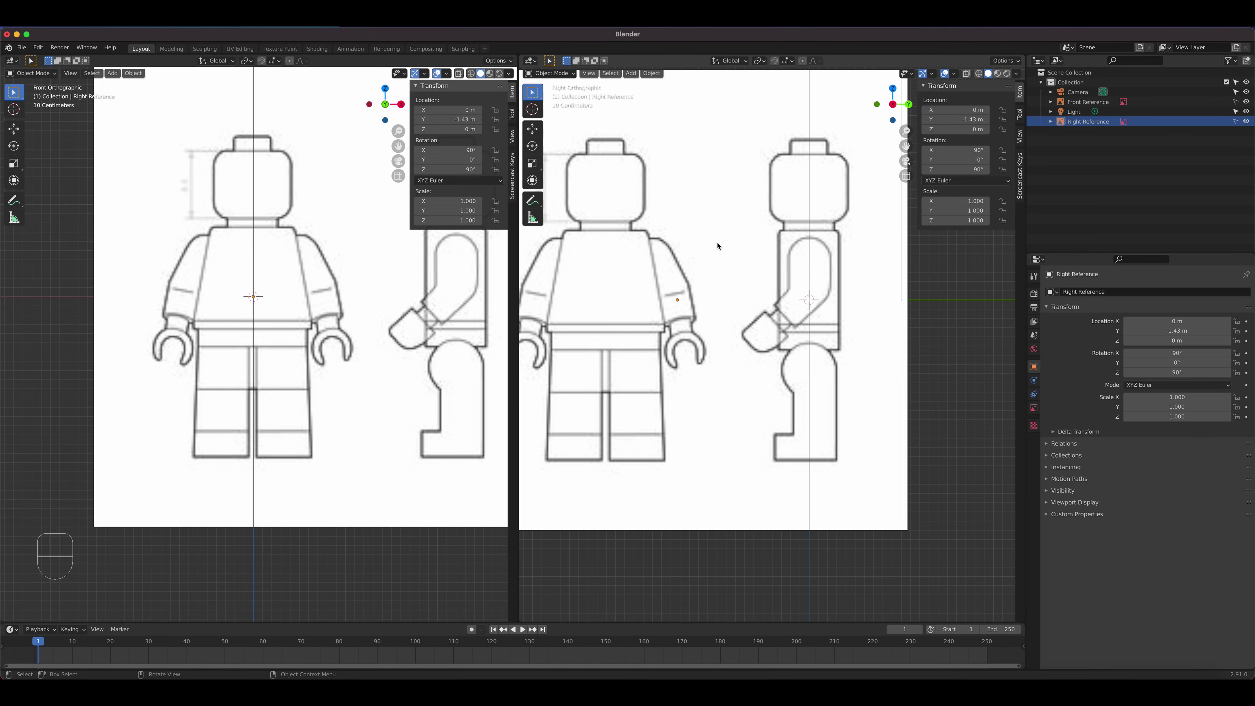
{"action": "scroll", "coordinate": [722, 245], "scroll_direction": "down", "scroll_amount": 2}
{"action": "scroll", "coordinate": [359, 317], "scroll_direction": "down", "scroll_amount": 1}
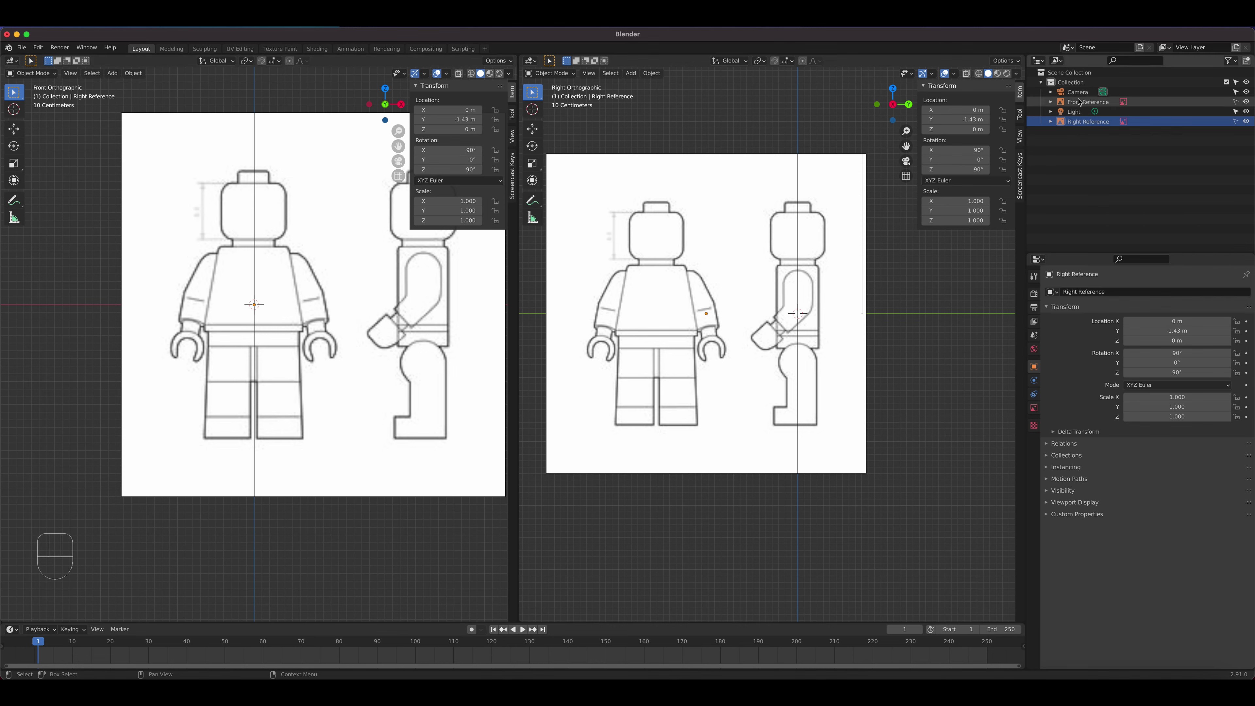
Step: Enable transparency on Right Reference's image and lower its opacity value to about 0.165
{"action": "left_click", "coordinate": [1091, 122]}
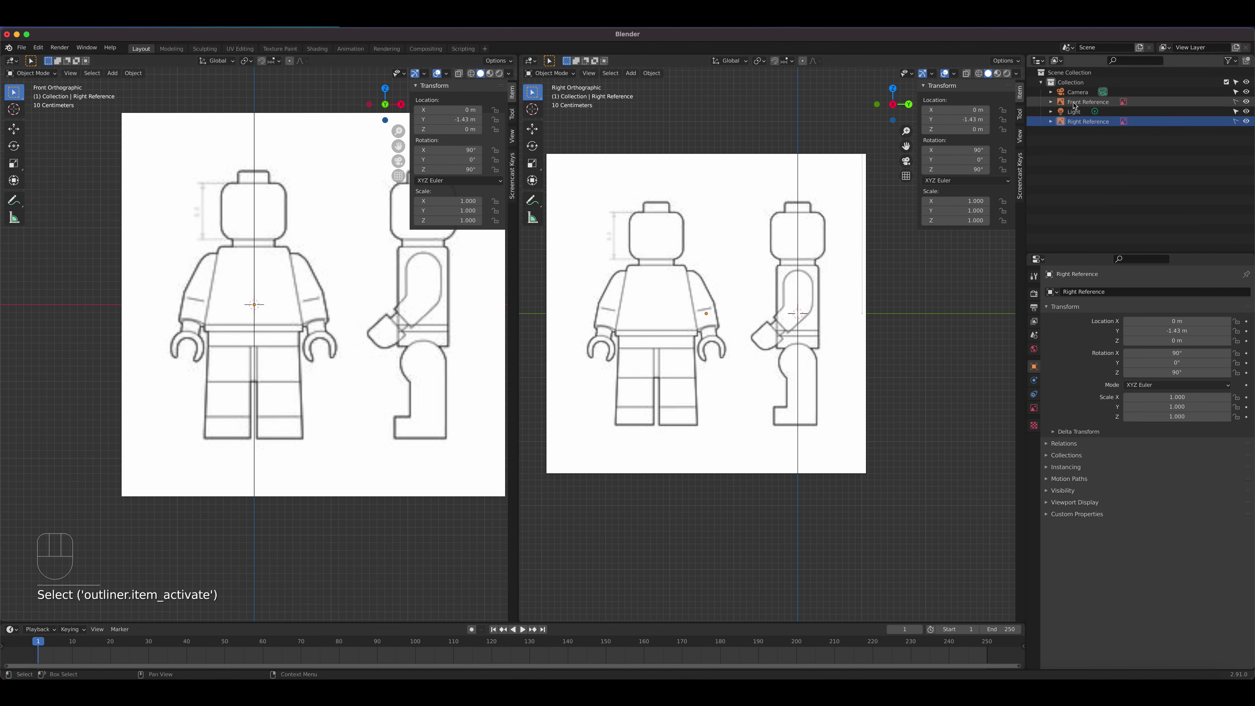
{"action": "left_click", "coordinate": [1035, 408]}
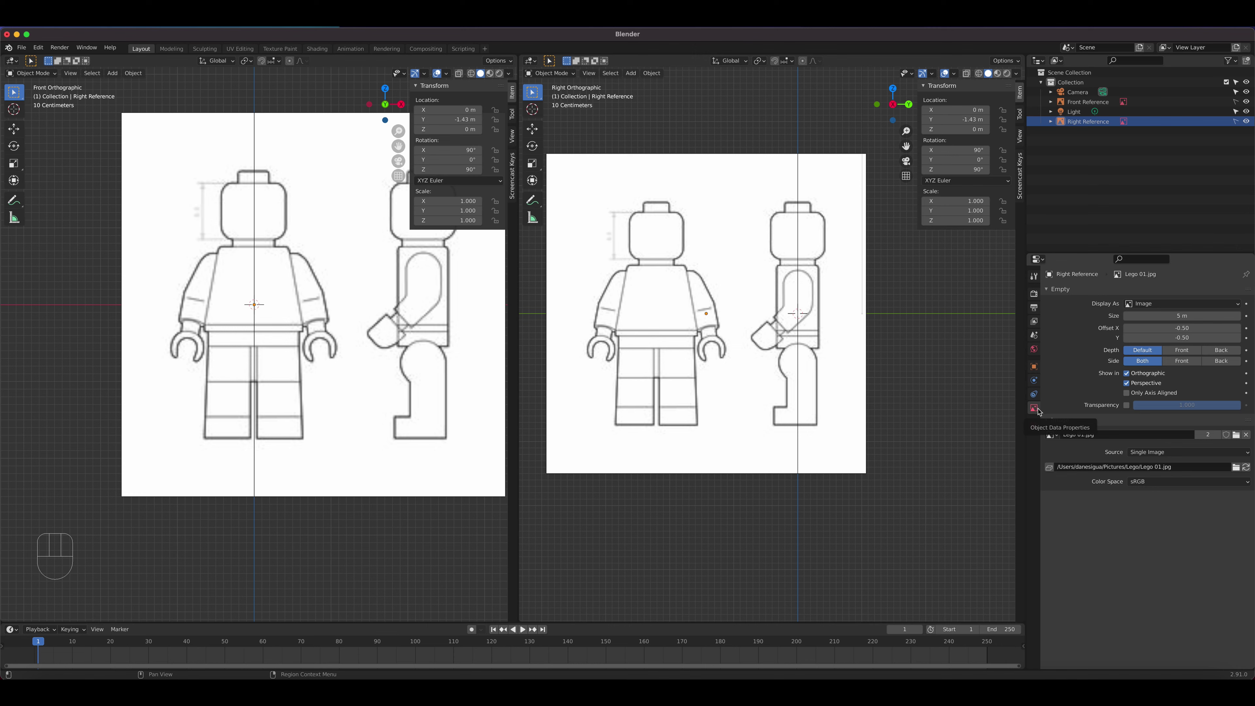
{"action": "left_click", "coordinate": [1127, 406]}
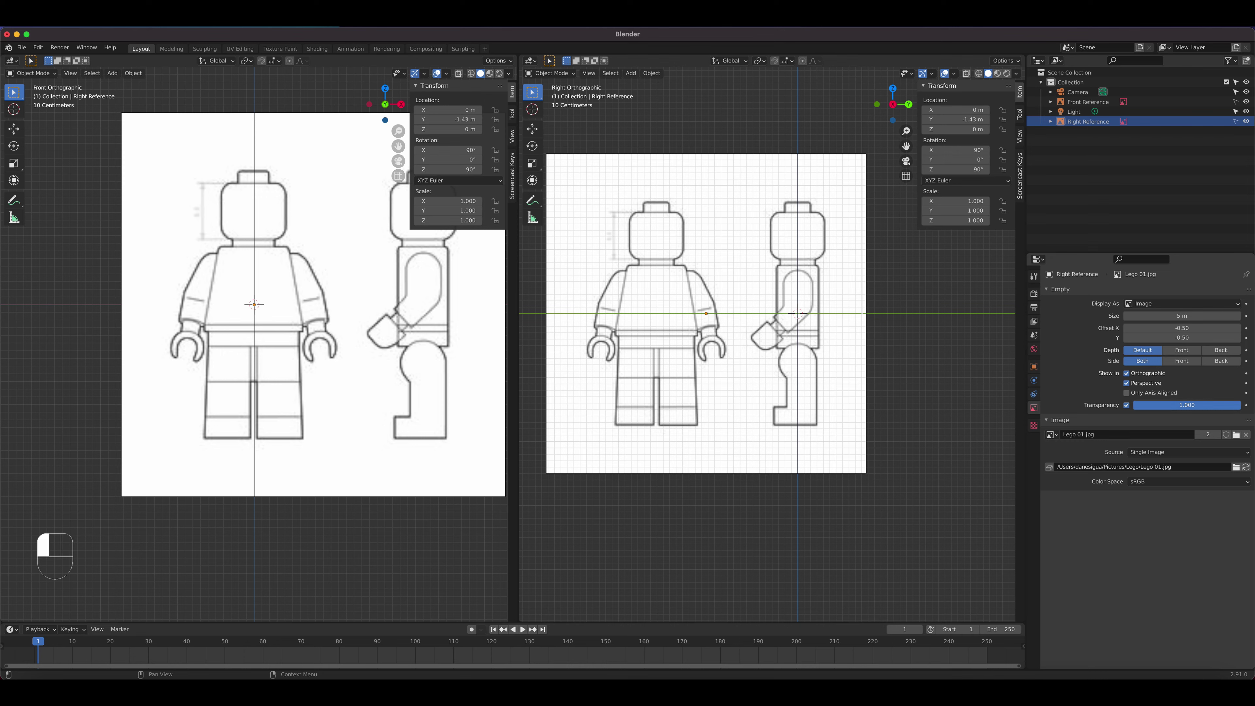
{"action": "left_click_drag", "start_coordinate": [1206, 405], "coordinate": [1149, 405]}
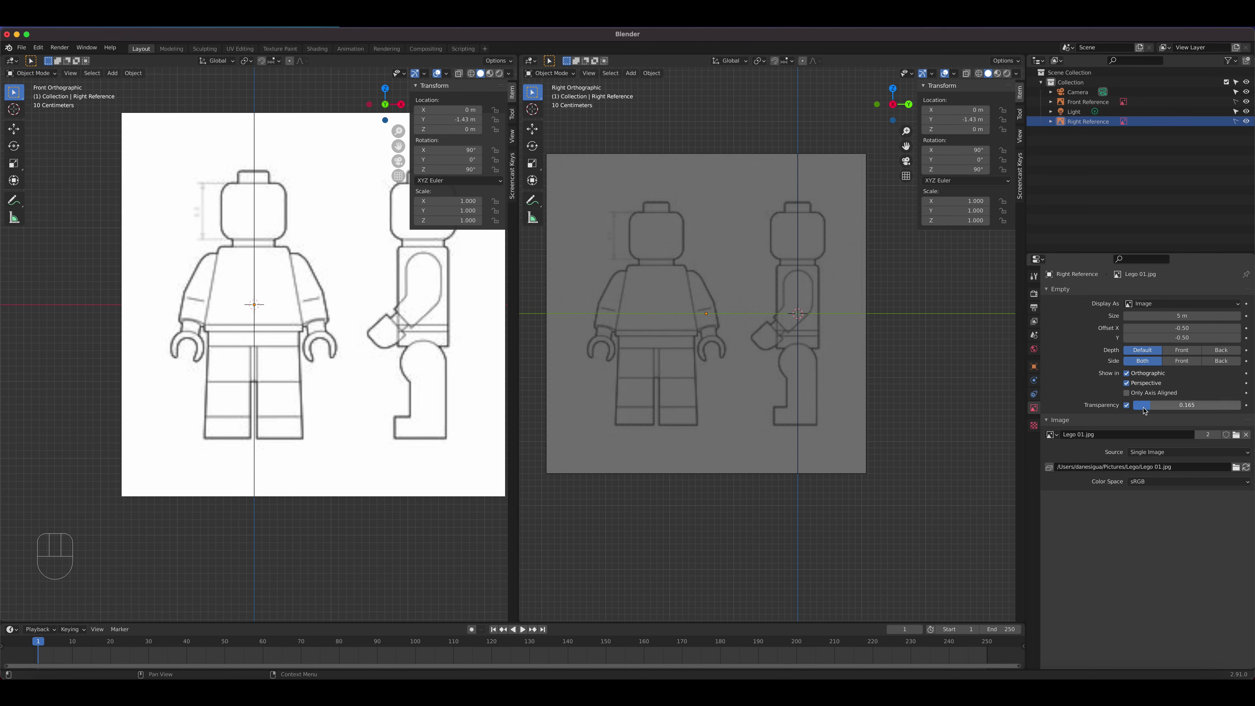
Step: Enable transparency on Front Reference's image and lower its opacity value to about 0.138
{"action": "left_click", "coordinate": [1087, 102]}
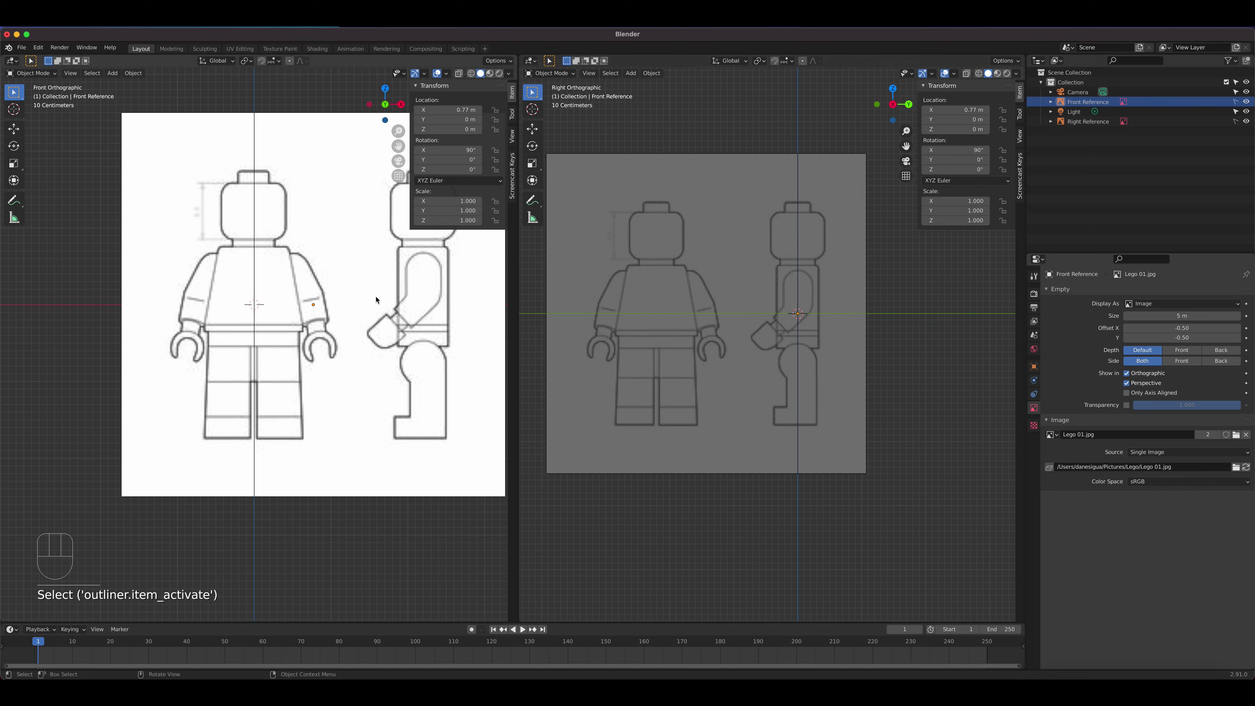
{"action": "left_click", "coordinate": [1127, 406]}
{"action": "left_click_drag", "start_coordinate": [1204, 406], "coordinate": [1149, 408]}
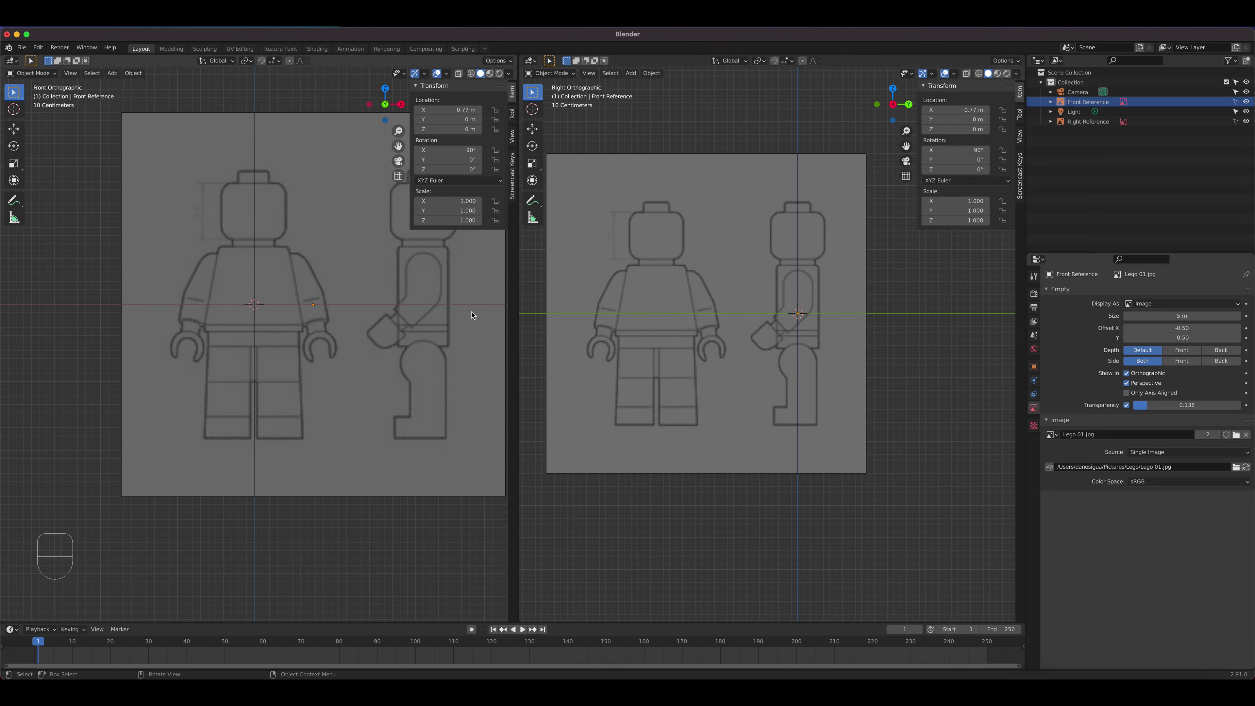
Step: Hide the transform sidebar in both viewports and frame the reference figures in each view
{"action": "key", "text": "n"}
{"action": "key", "text": "n"}
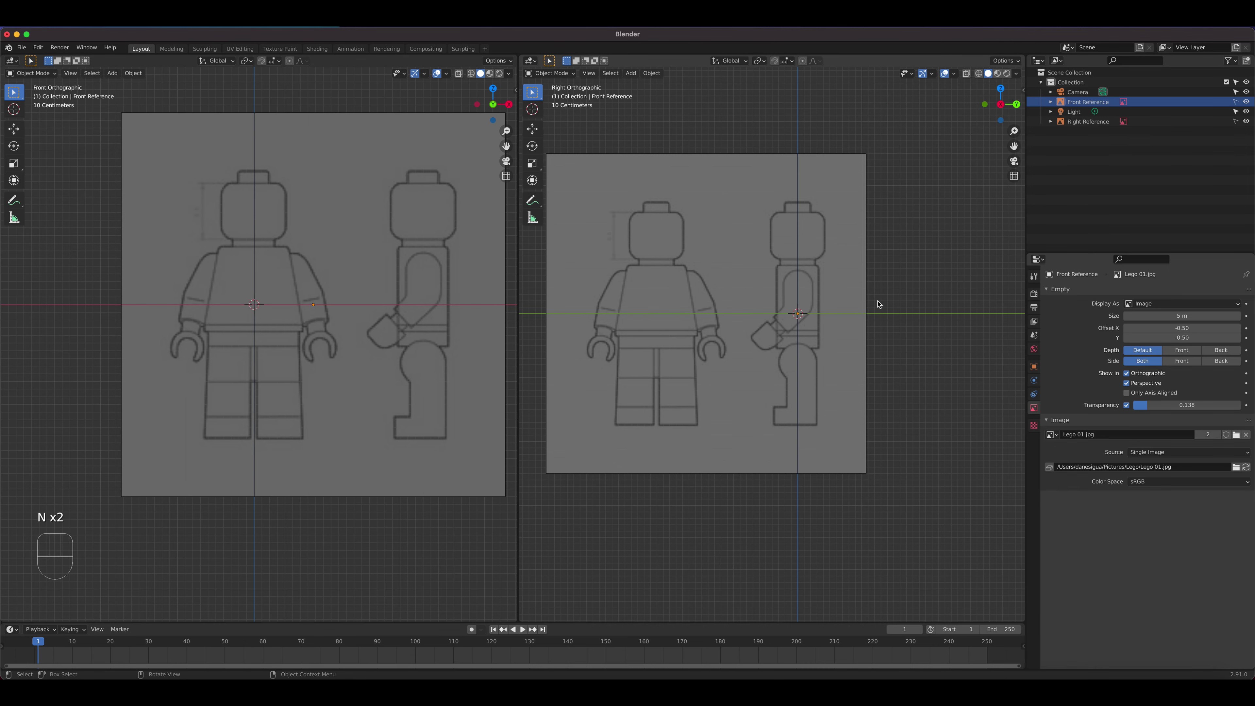
{"action": "scroll", "coordinate": [794, 321], "scroll_direction": "up", "scroll_amount": 3}
{"action": "scroll", "coordinate": [793, 322], "scroll_direction": "down", "scroll_amount": 3}
{"action": "middle_click_drag", "start_coordinate": [793, 322], "coordinate": [821, 322], "text": "shift"}
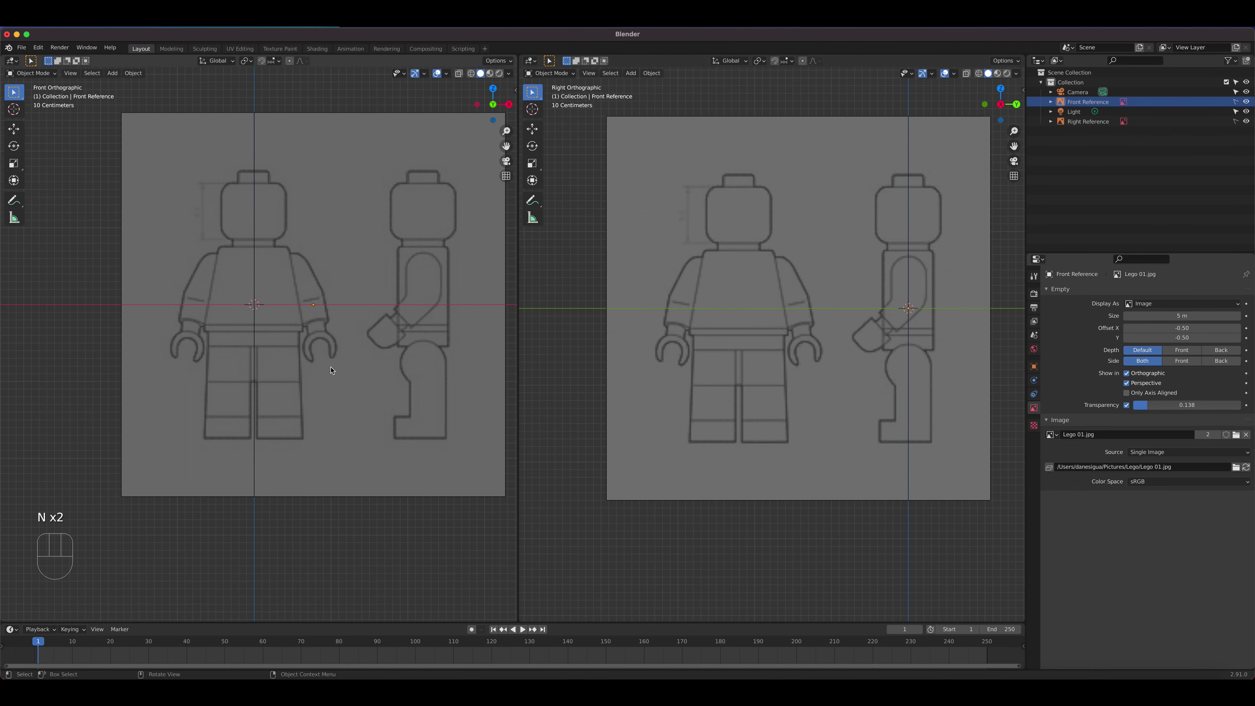
{"action": "scroll", "coordinate": [312, 370], "scroll_direction": "down", "scroll_amount": 2}
{"action": "scroll", "coordinate": [312, 371], "scroll_direction": "up", "scroll_amount": 3}
{"action": "middle_click_drag", "start_coordinate": [313, 370], "coordinate": [259, 424], "text": "shift"}
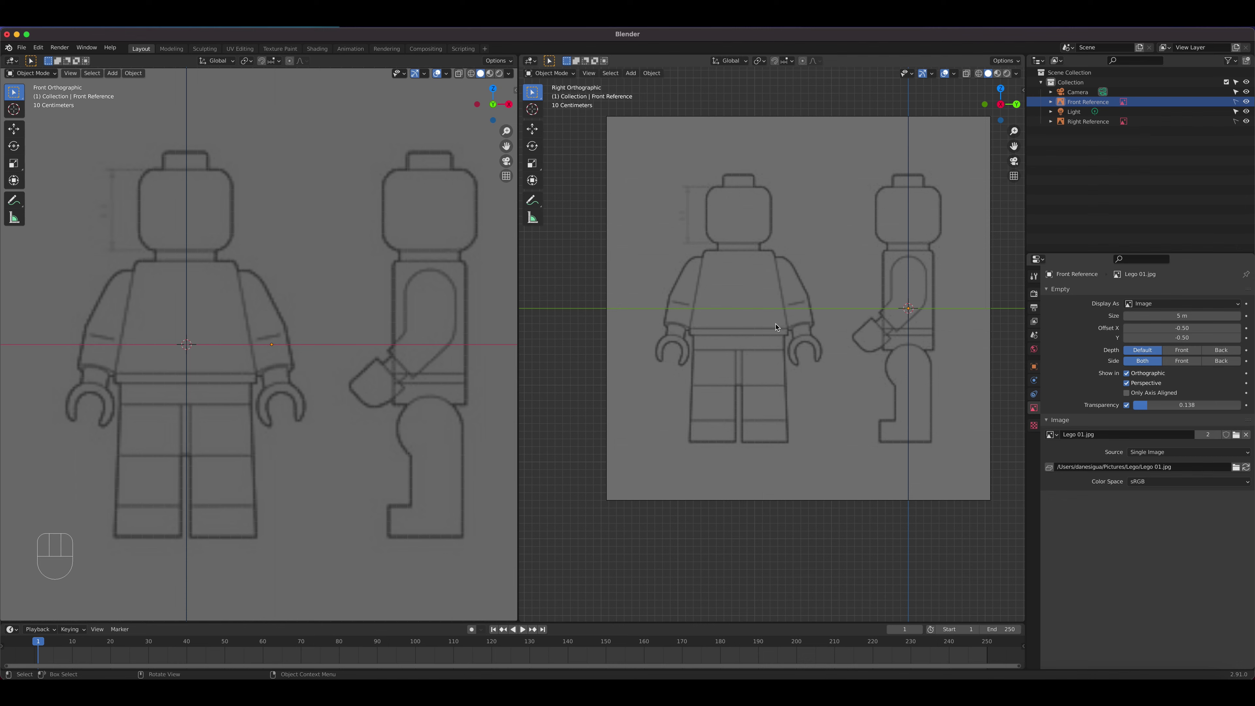
Step: Add a cube mesh at the origin and rename it Hip
{"action": "left_click", "coordinate": [113, 74]}
{"action": "mouse_move", "coordinate": [156, 83]}
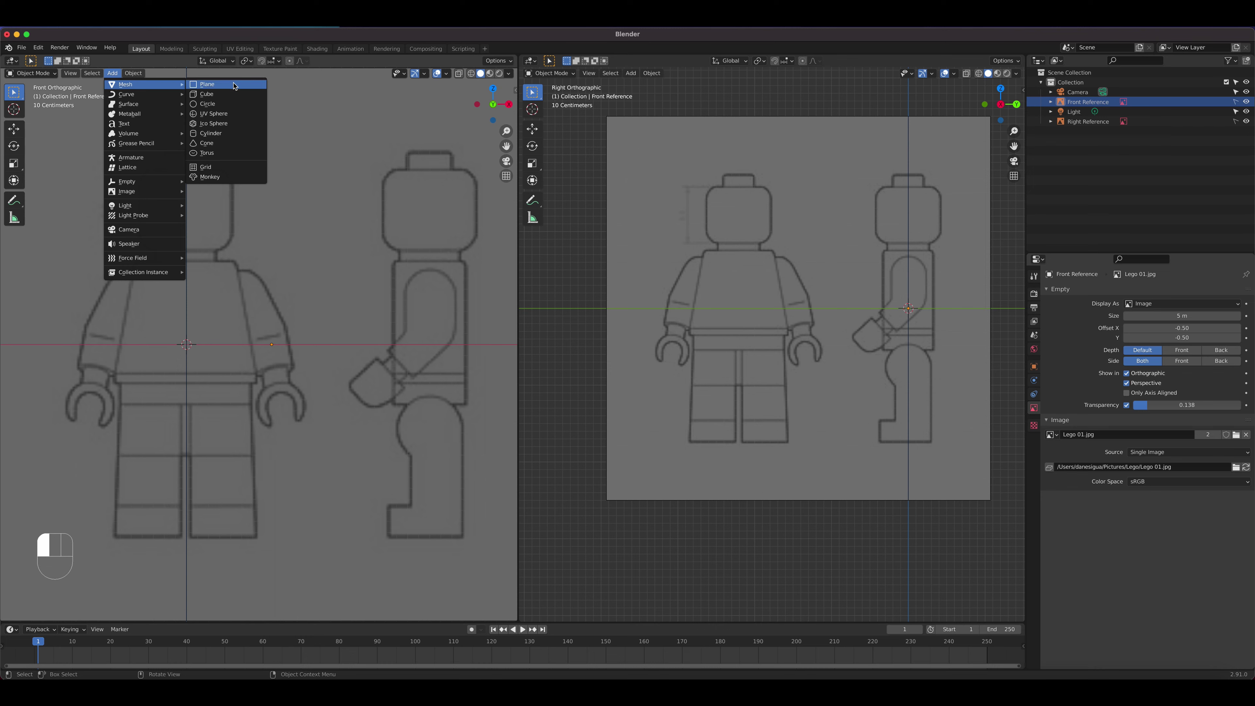
{"action": "left_click", "coordinate": [234, 94]}
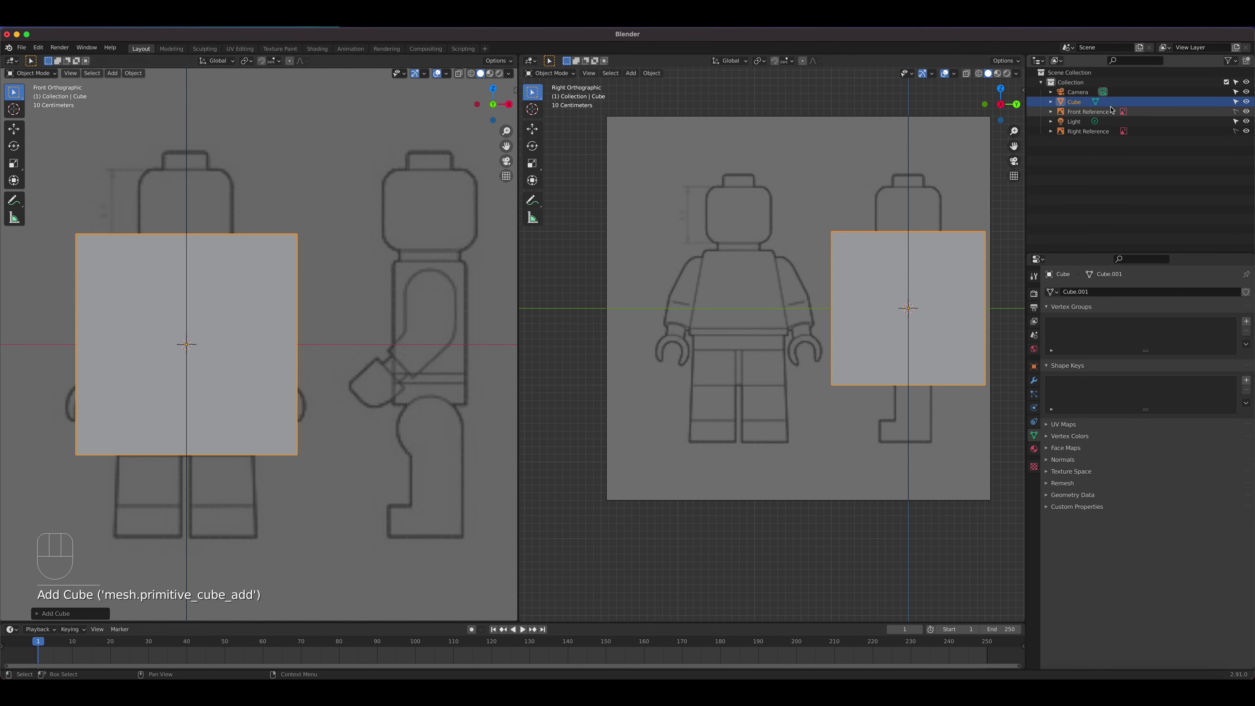
{"action": "double_click", "coordinate": [1076, 102]}
{"action": "type", "text": "Hip"}
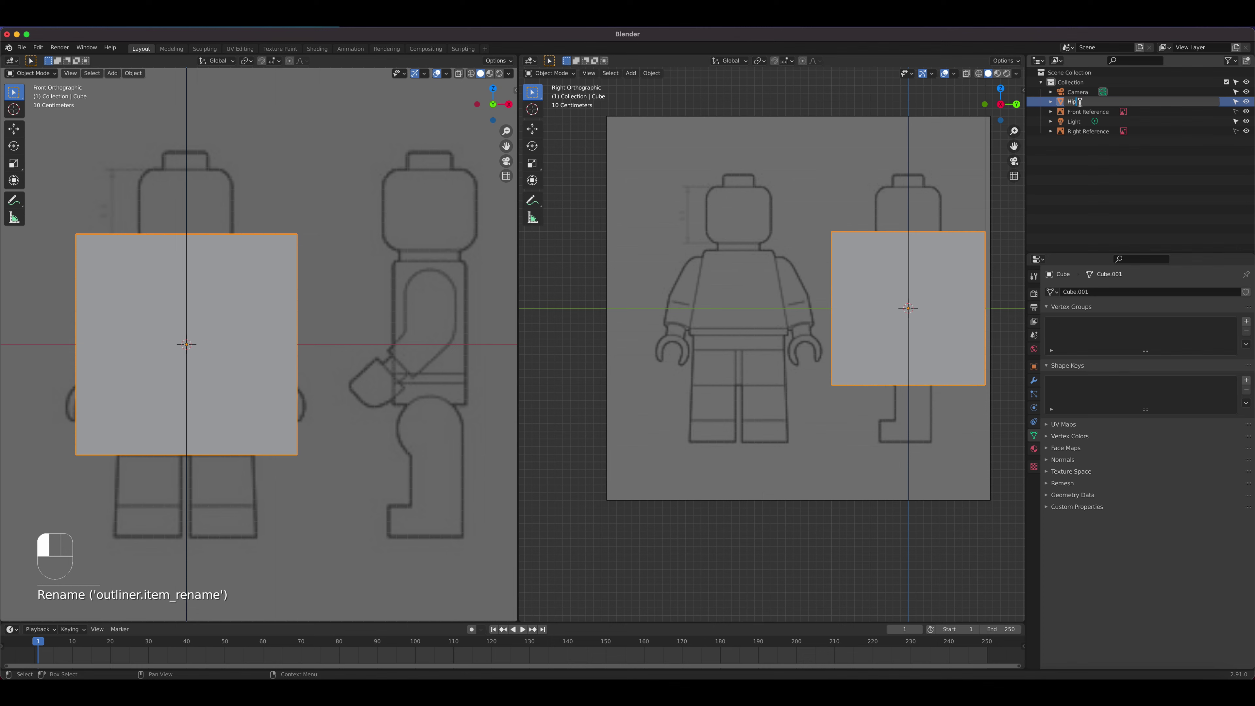
{"action": "key", "text": "Return"}
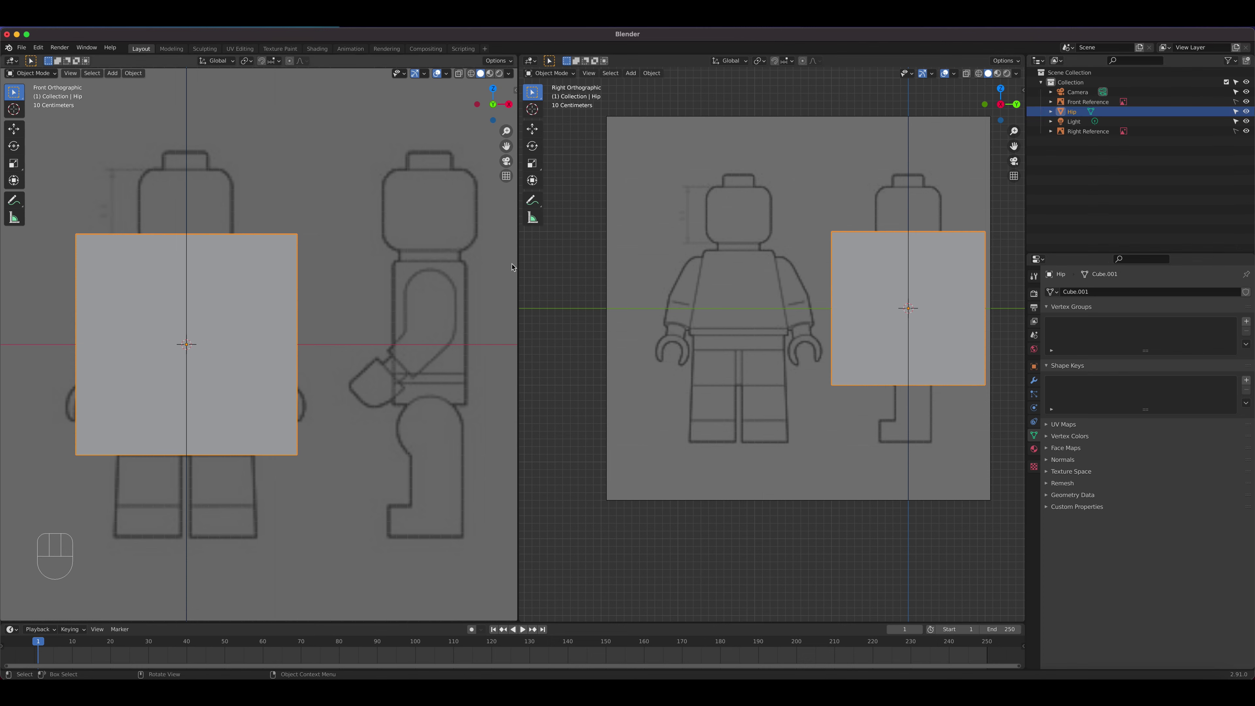
Step: Turn on X-ray display in both viewports and scale the Hip cube uniformly to about 0.59, near the hip width
{"action": "left_click", "coordinate": [459, 73]}
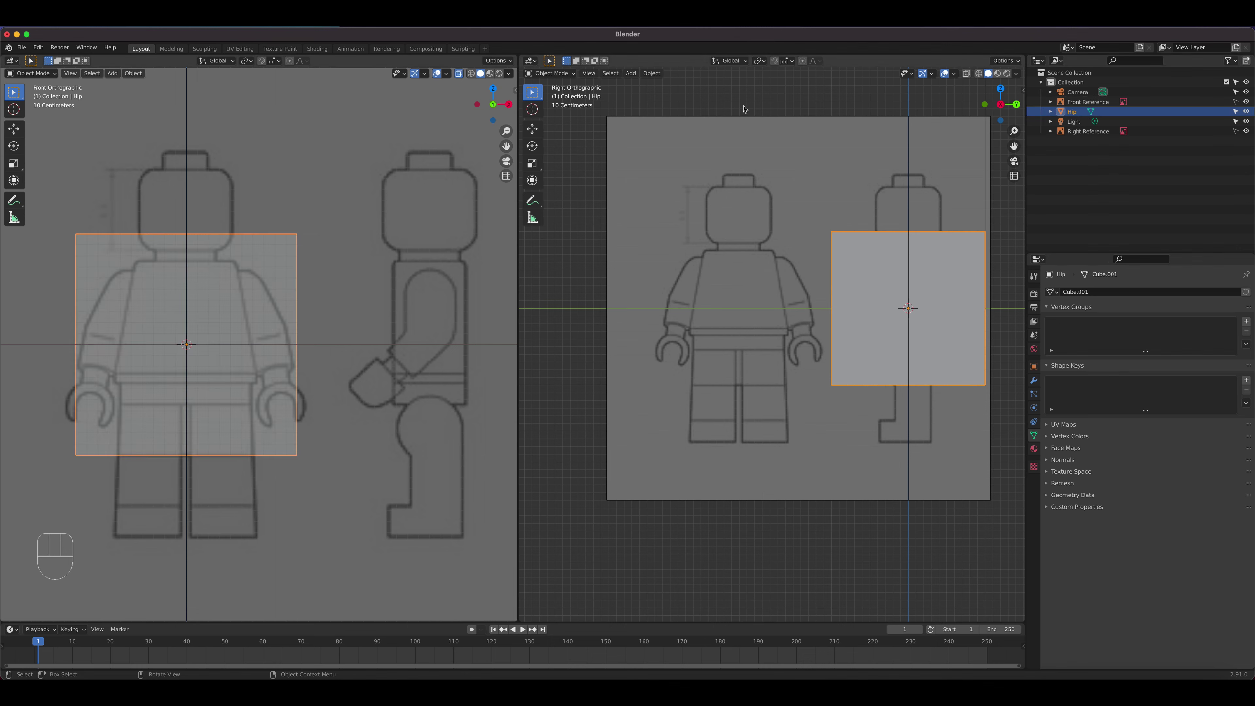
{"action": "left_click", "coordinate": [968, 74]}
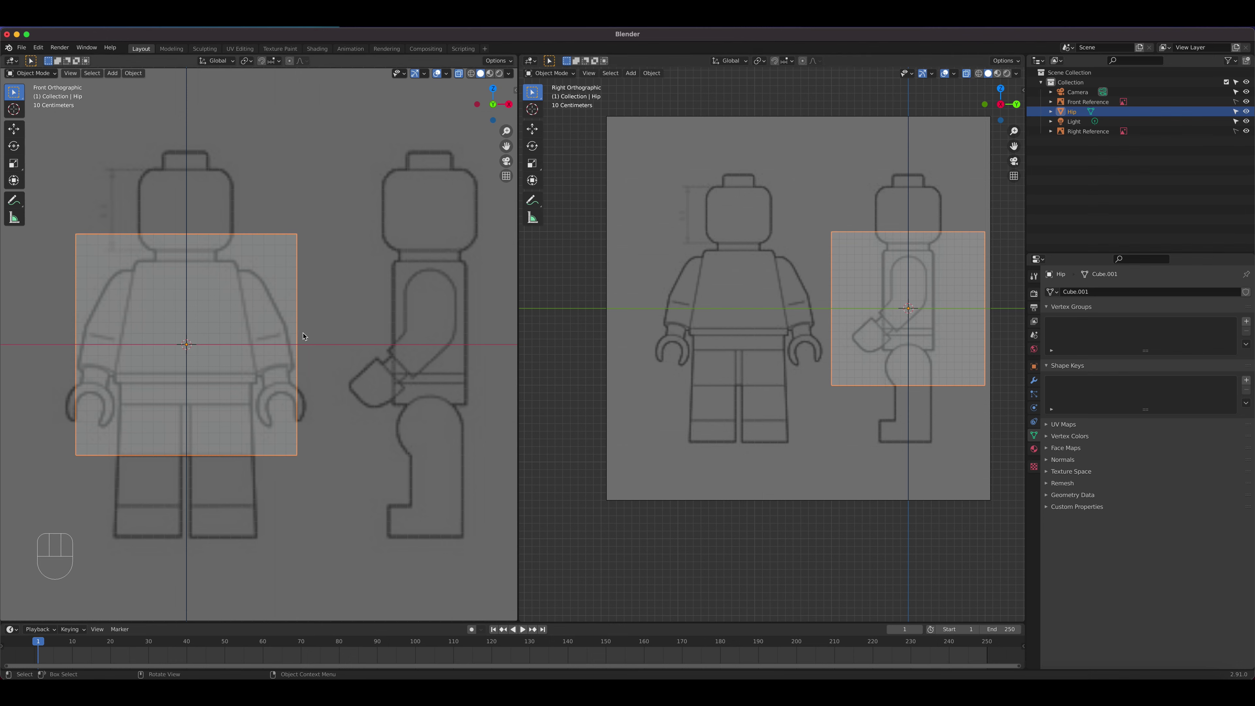
{"action": "key", "text": "s"}
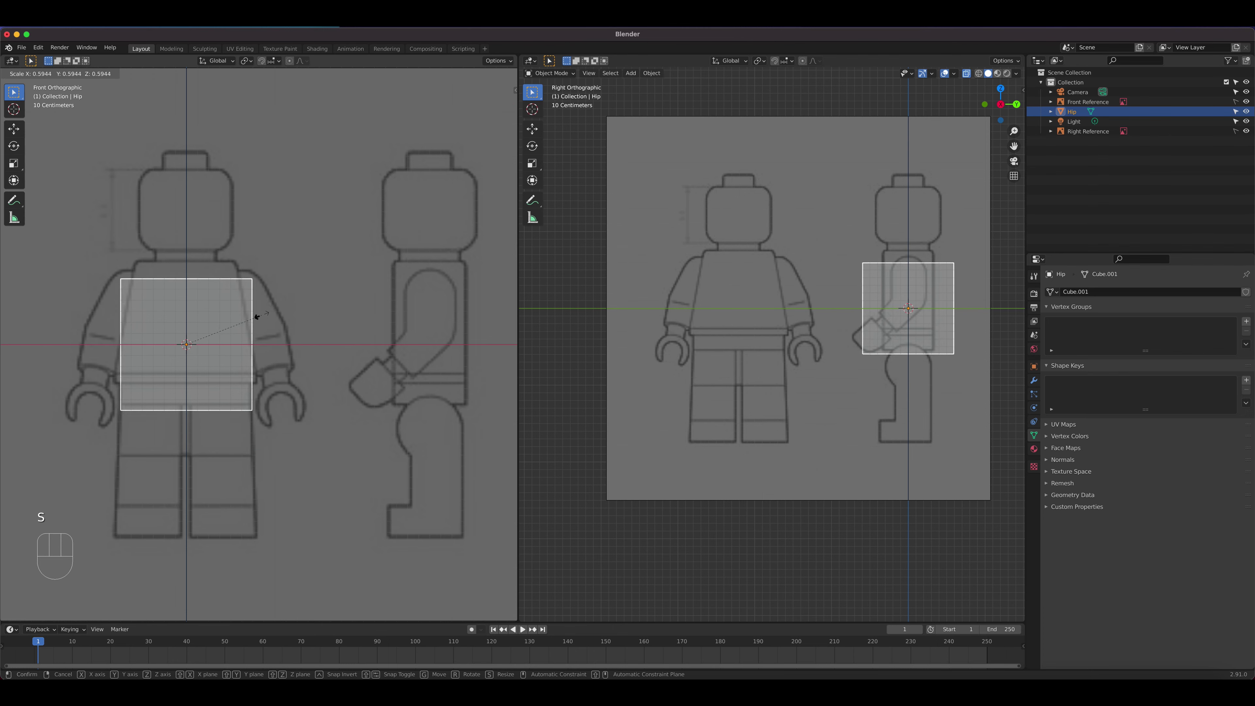
{"action": "left_click", "coordinate": [261, 316]}
Step: Flatten the Hip cube along Z into a thin slab and move it down to the hip band of the front reference
{"action": "scroll", "coordinate": [262, 315], "scroll_direction": "up", "scroll_amount": 2}
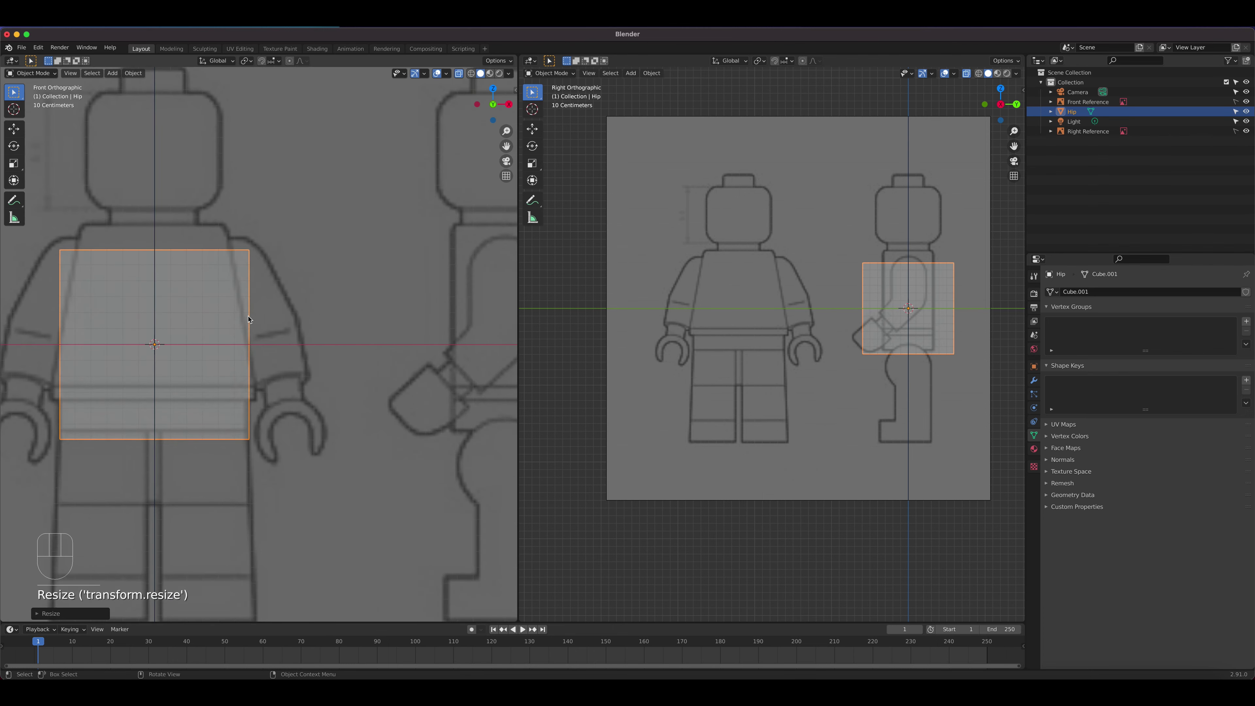
{"action": "middle_click_drag", "start_coordinate": [263, 314], "coordinate": [395, 229], "text": "shift"}
{"action": "scroll", "coordinate": [348, 286], "scroll_direction": "up", "scroll_amount": 2}
{"action": "middle_click_drag", "start_coordinate": [406, 309], "coordinate": [332, 353], "text": "shift"}
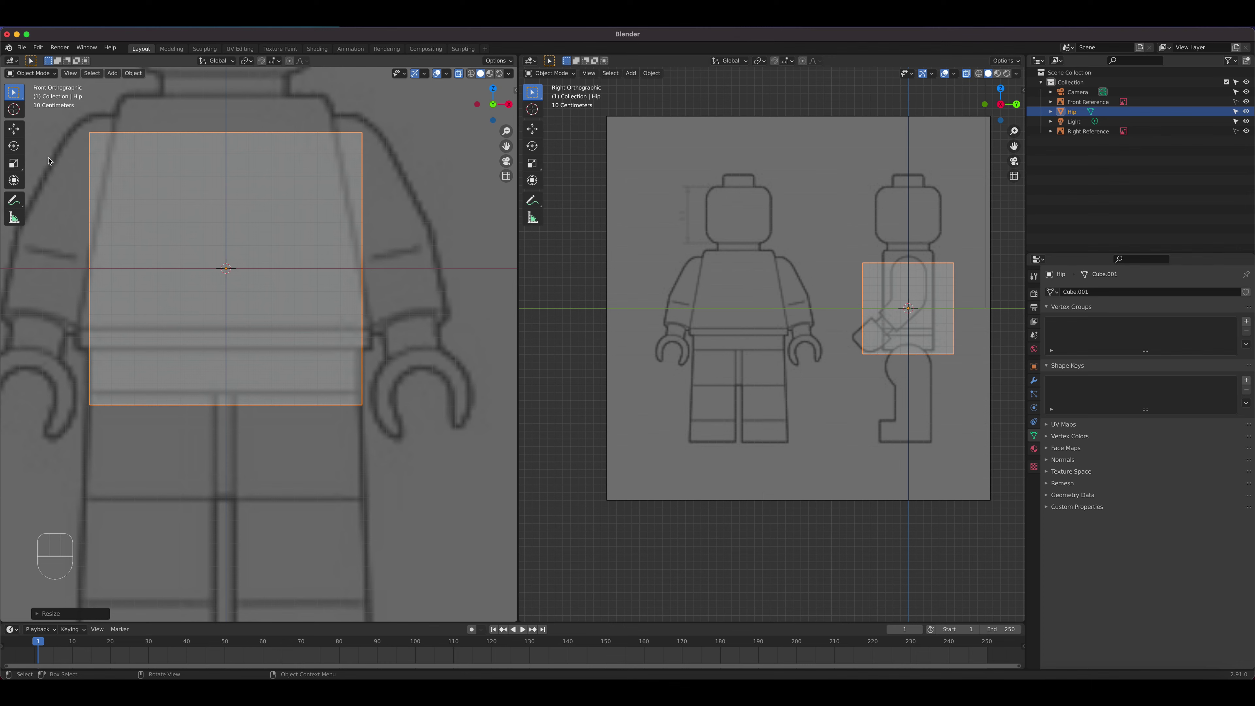
{"action": "left_click", "coordinate": [12, 166]}
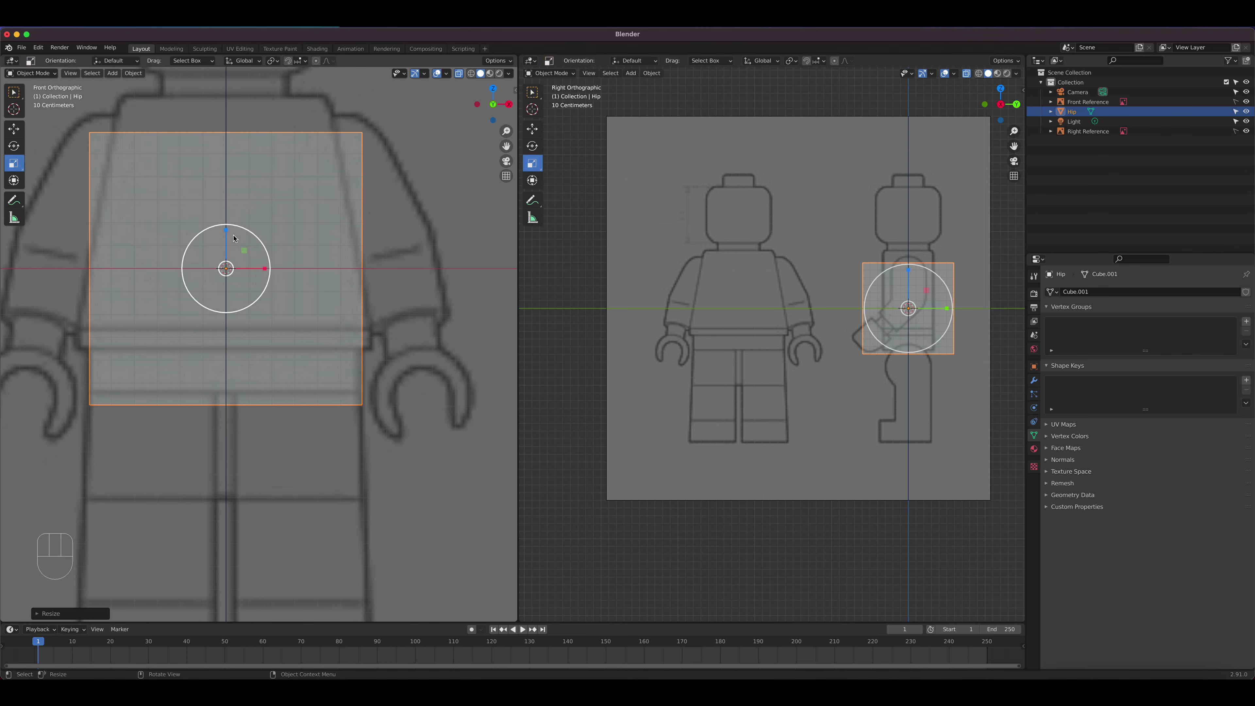
{"action": "left_click_drag", "start_coordinate": [226, 229], "coordinate": [226, 332]}
{"action": "left_click", "coordinate": [14, 129]}
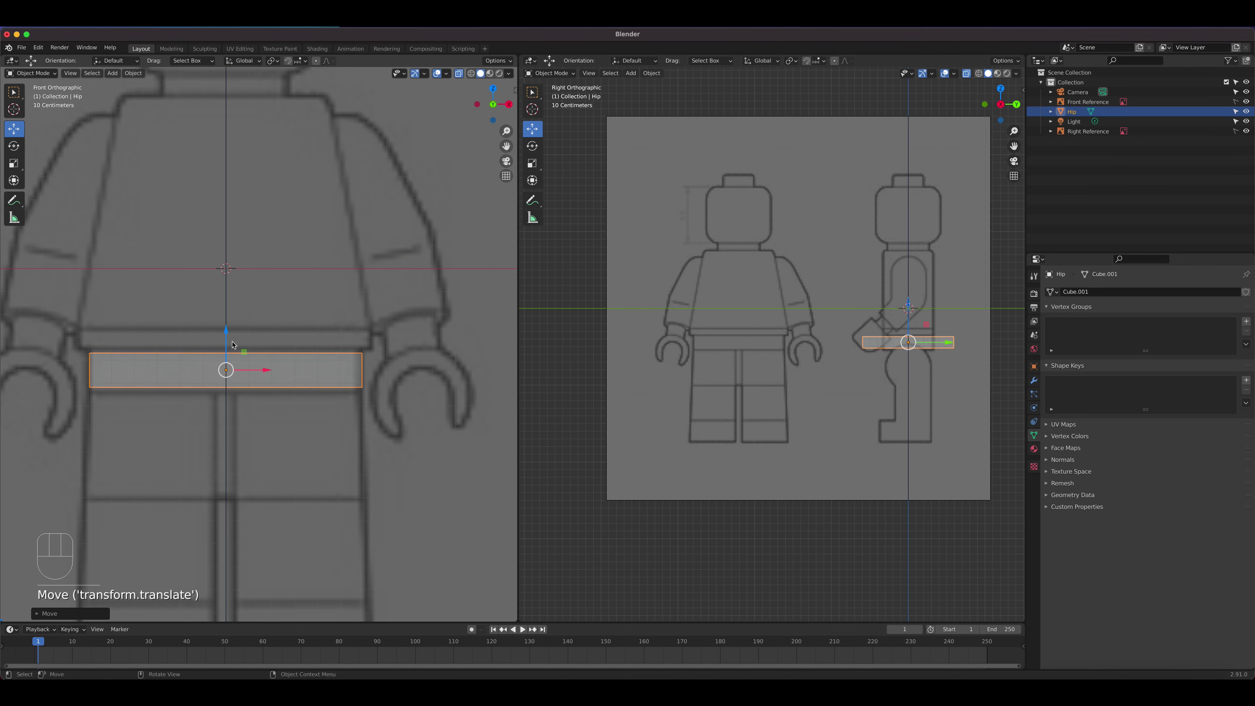
Step: Scale Hip slightly taller along Z to fill the hip band between the torso's lower edge and the legs
{"action": "scroll", "coordinate": [237, 348], "scroll_direction": "up", "scroll_amount": 3}
{"action": "middle_click_drag", "start_coordinate": [275, 325], "coordinate": [359, 236], "text": "shift"}
{"action": "middle_click_drag", "start_coordinate": [207, 206], "coordinate": [196, 206], "text": "shift"}
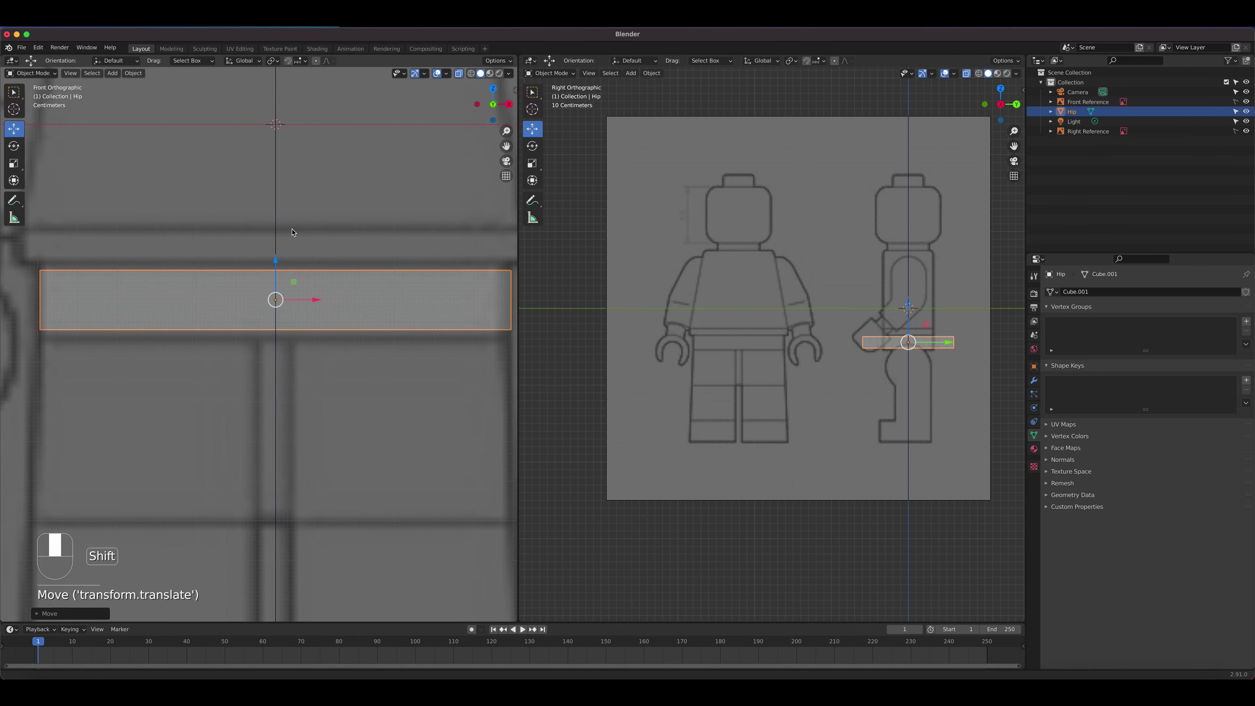
{"action": "left_click", "coordinate": [14, 163]}
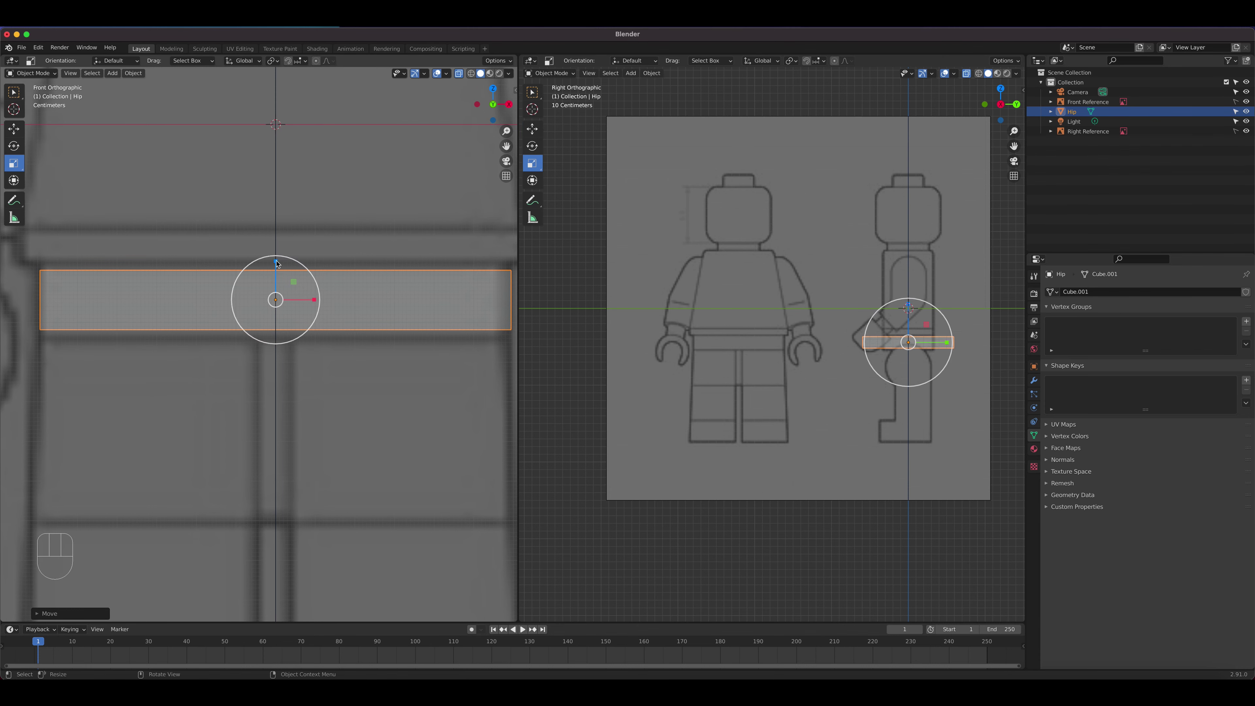
{"action": "left_click_drag", "start_coordinate": [276, 262], "coordinate": [281, 250]}
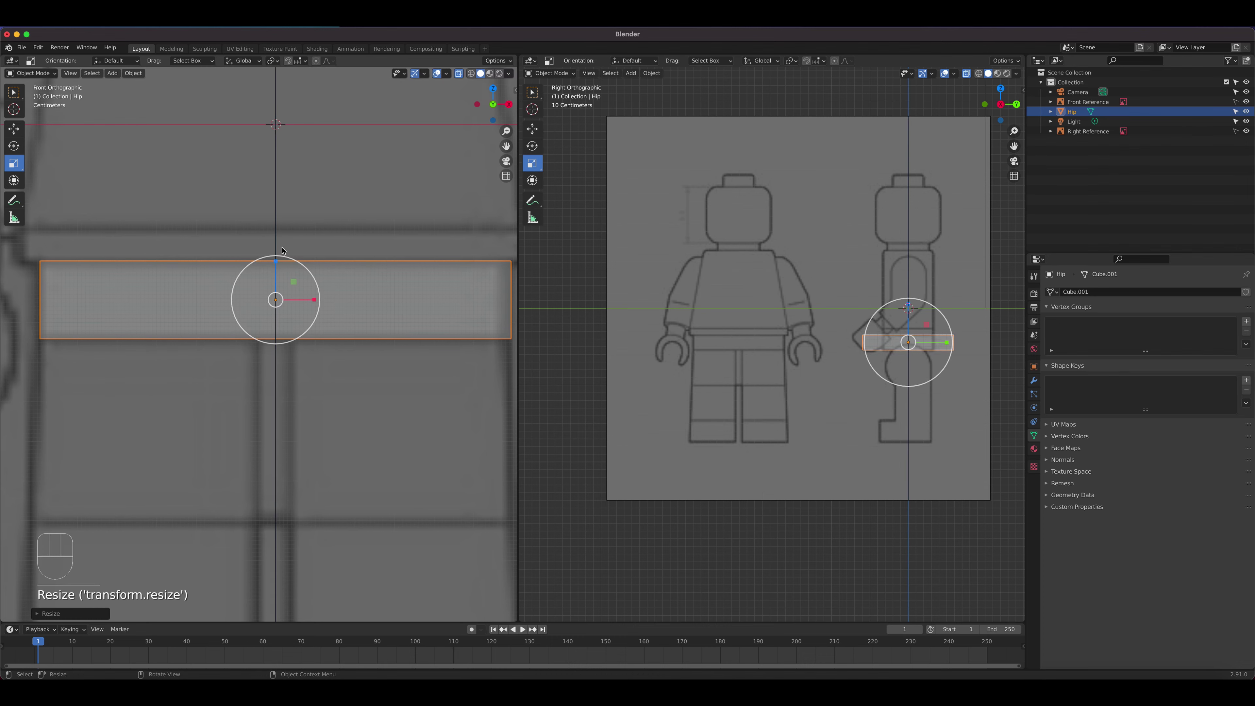
Step: Scale Hip along Y to match the body depth in the side reference, and apply the object's scale
{"action": "scroll", "coordinate": [963, 352], "scroll_direction": "up", "scroll_amount": 4}
{"action": "middle_click_drag", "start_coordinate": [961, 351], "coordinate": [663, 369], "text": "shift"}
{"action": "scroll", "coordinate": [665, 370], "scroll_direction": "up", "scroll_amount": 4}
{"action": "mouse_move", "coordinate": [775, 376]}
{"action": "left_mouse_down"}
{"action": "mouse_move", "coordinate": [751, 370]}
{"action": "mouse_move", "coordinate": [774, 375]}
{"action": "left_mouse_up"}
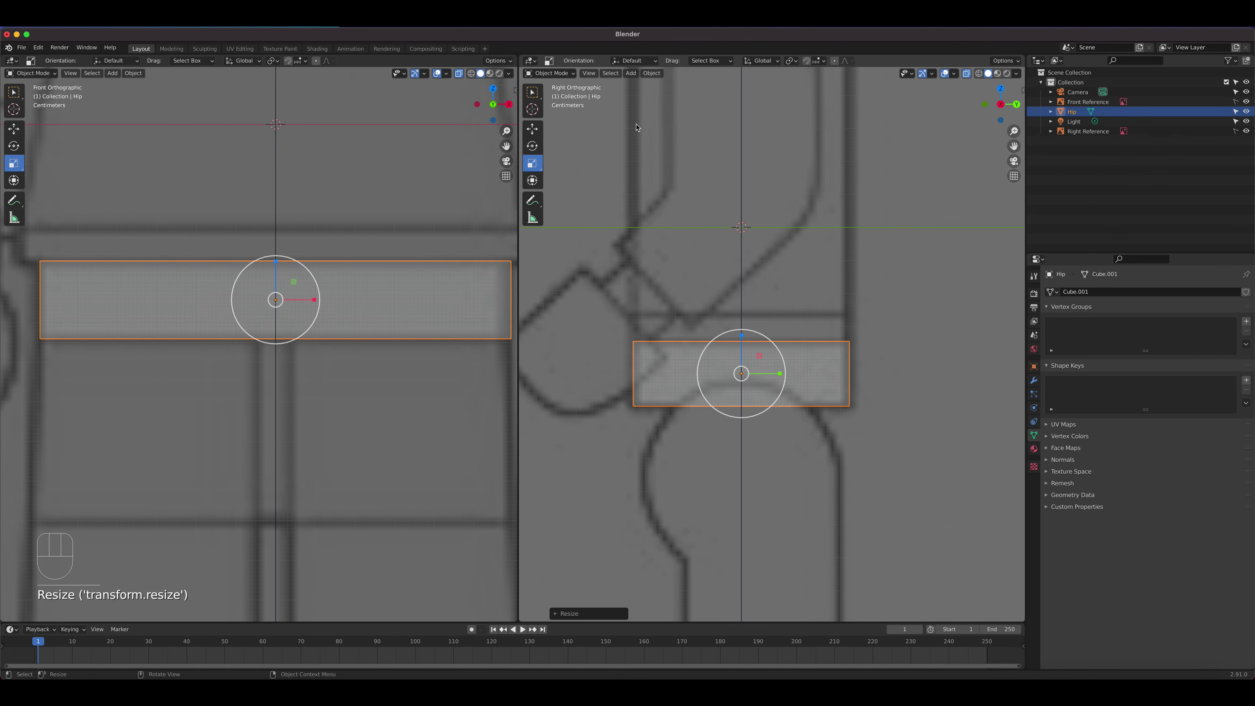
{"action": "left_click", "coordinate": [652, 73]}
{"action": "mouse_move", "coordinate": [692, 124]}
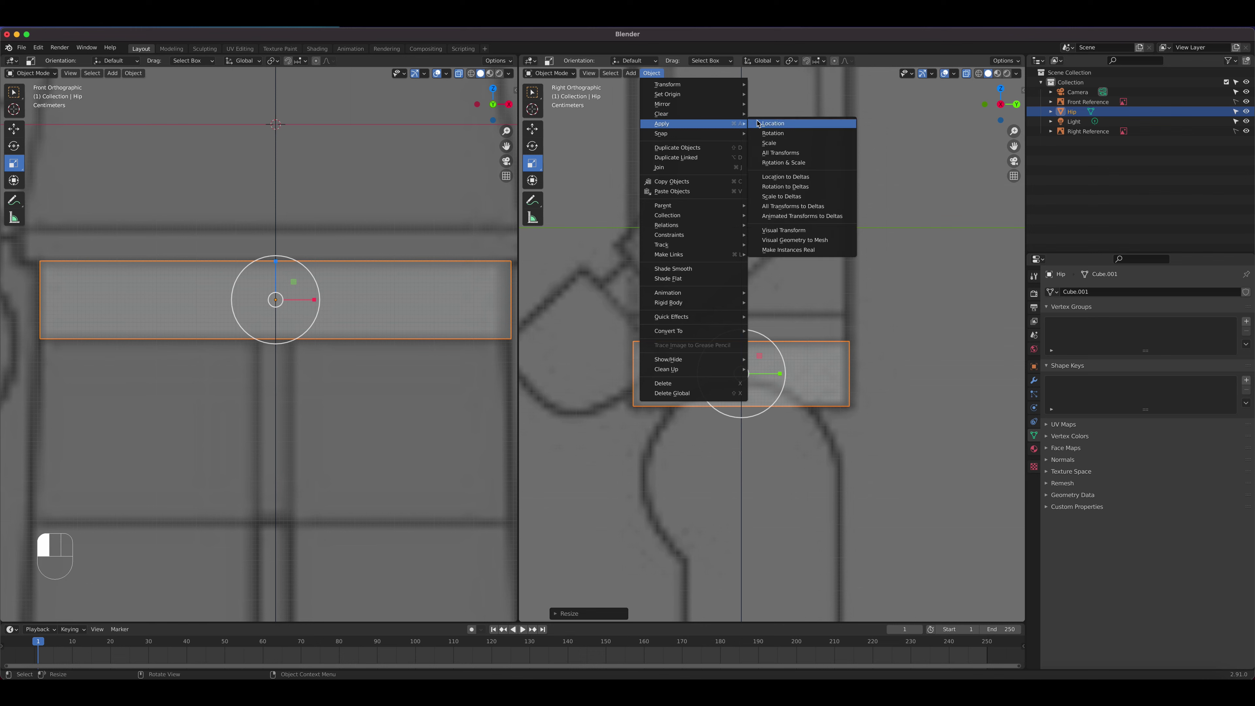
{"action": "left_click", "coordinate": [785, 144]}
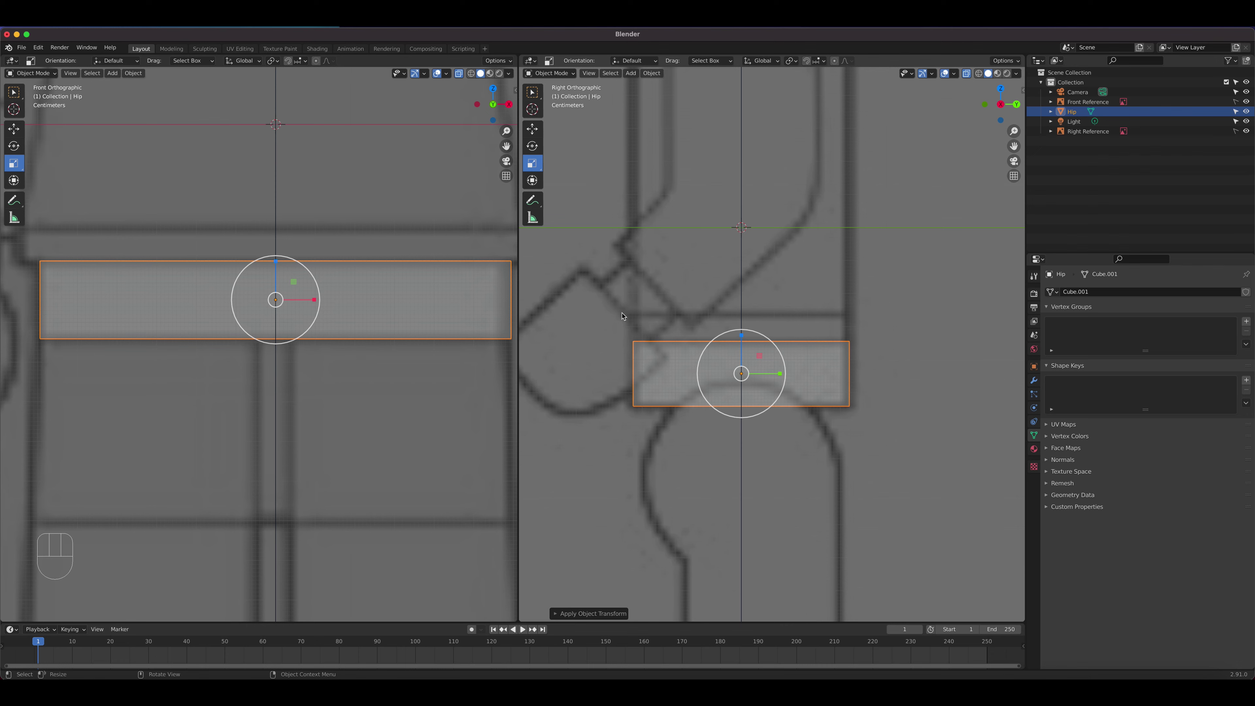
Step: Duplicate Hip in place and rename the copy Torso
{"action": "left_click", "coordinate": [16, 94]}
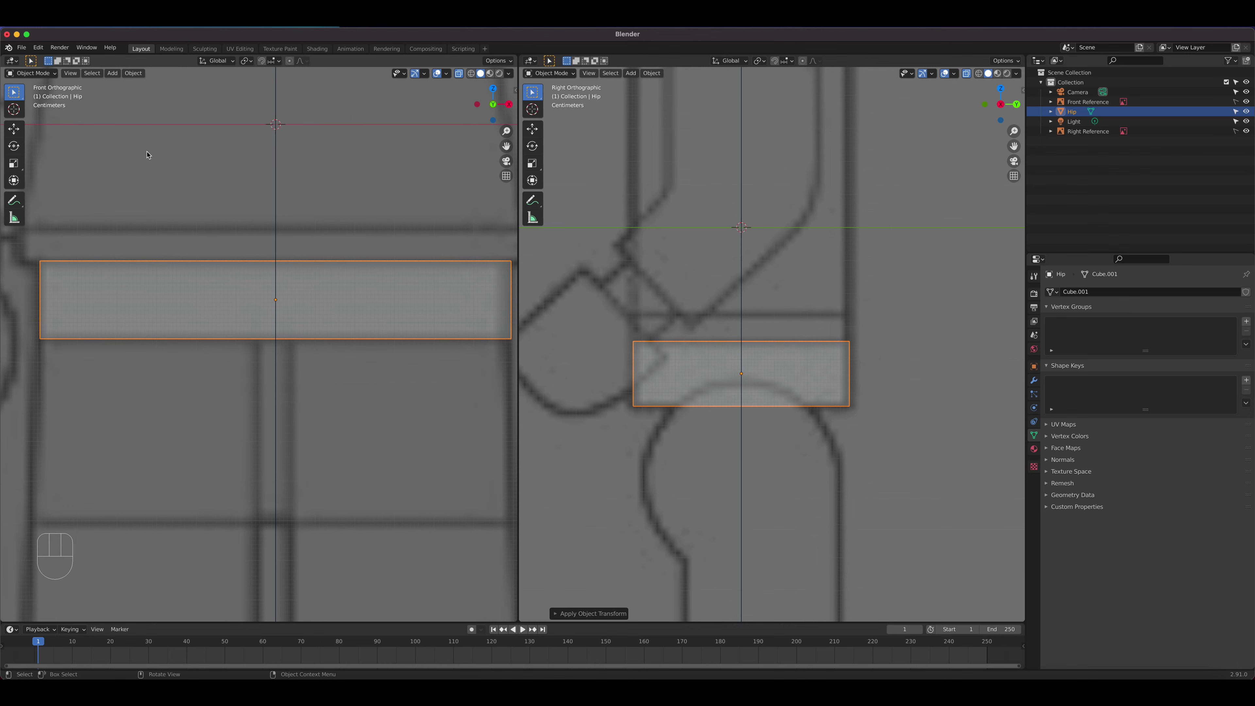
{"action": "left_click", "coordinate": [133, 73]}
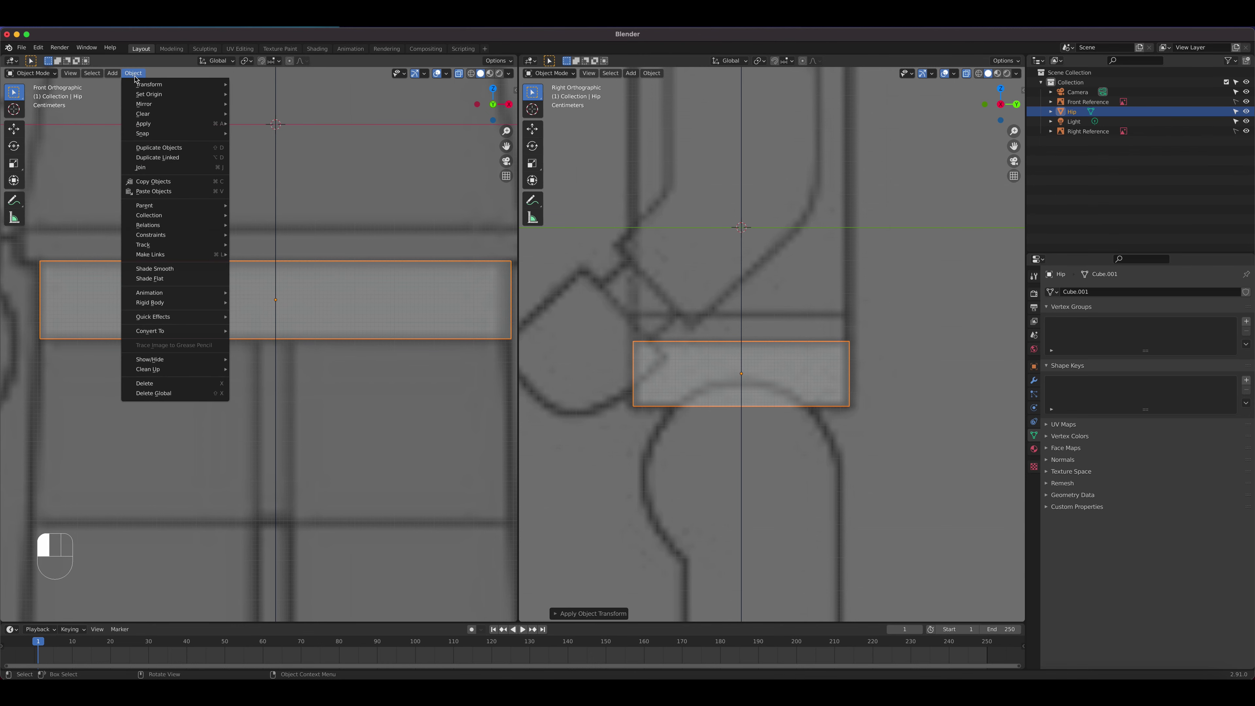
{"action": "left_click", "coordinate": [202, 148]}
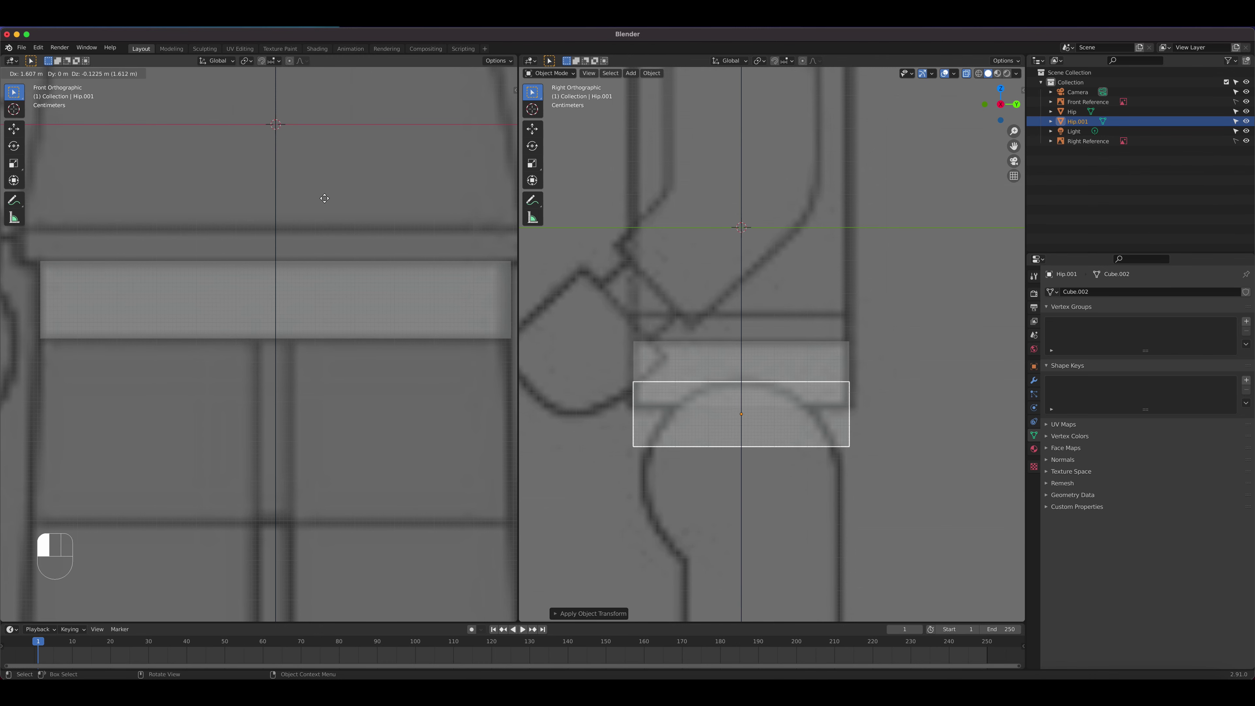
{"action": "left_click", "coordinate": [324, 202]}
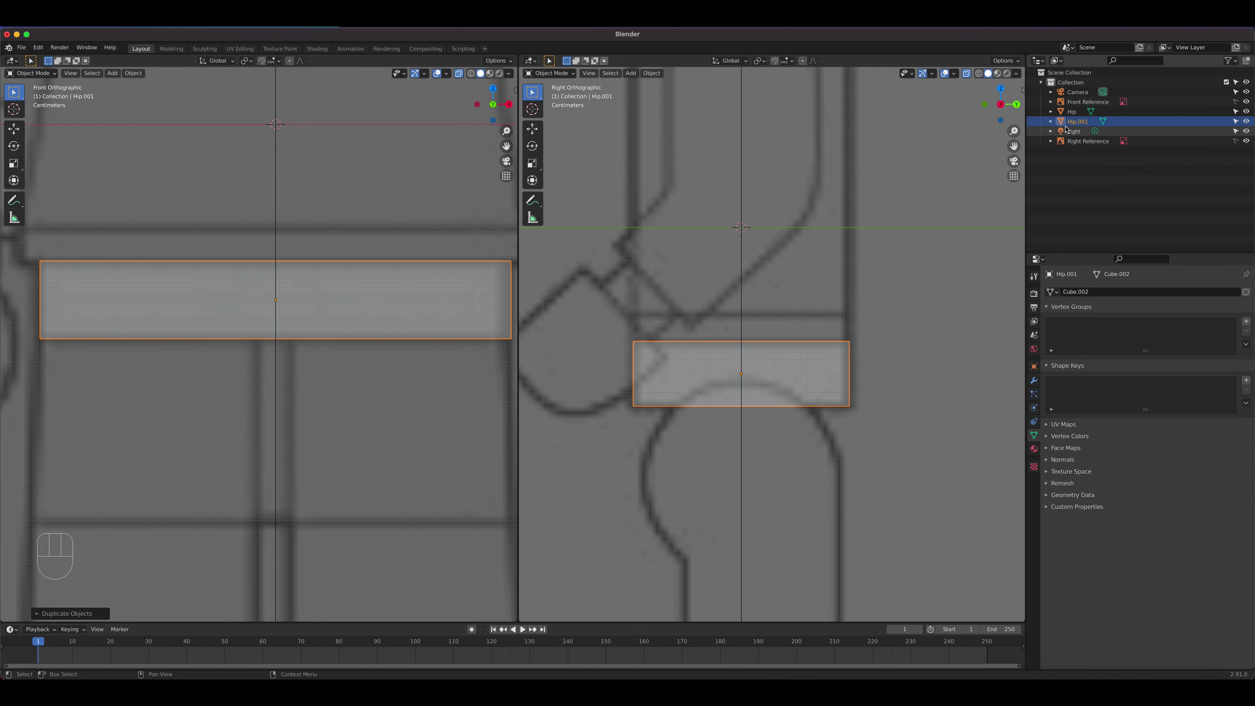
{"action": "double_click", "coordinate": [1078, 121]}
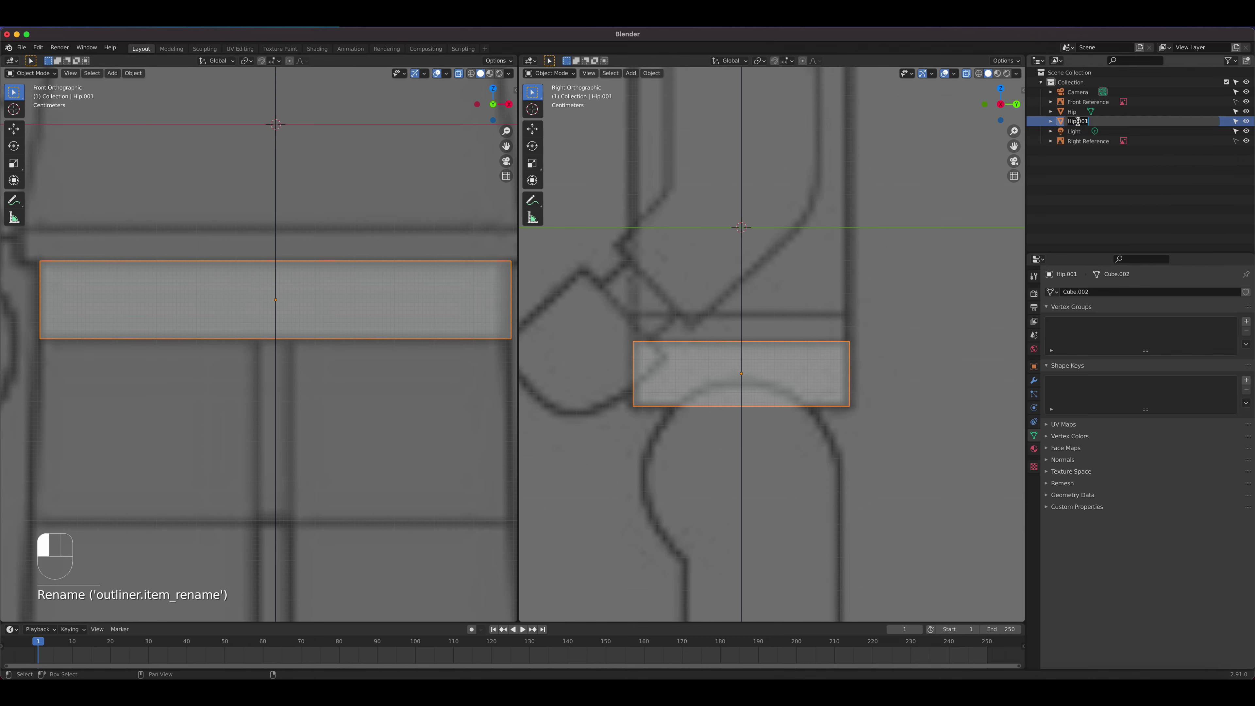
{"action": "type", "text": "Torso"}
{"action": "key", "text": "Return"}
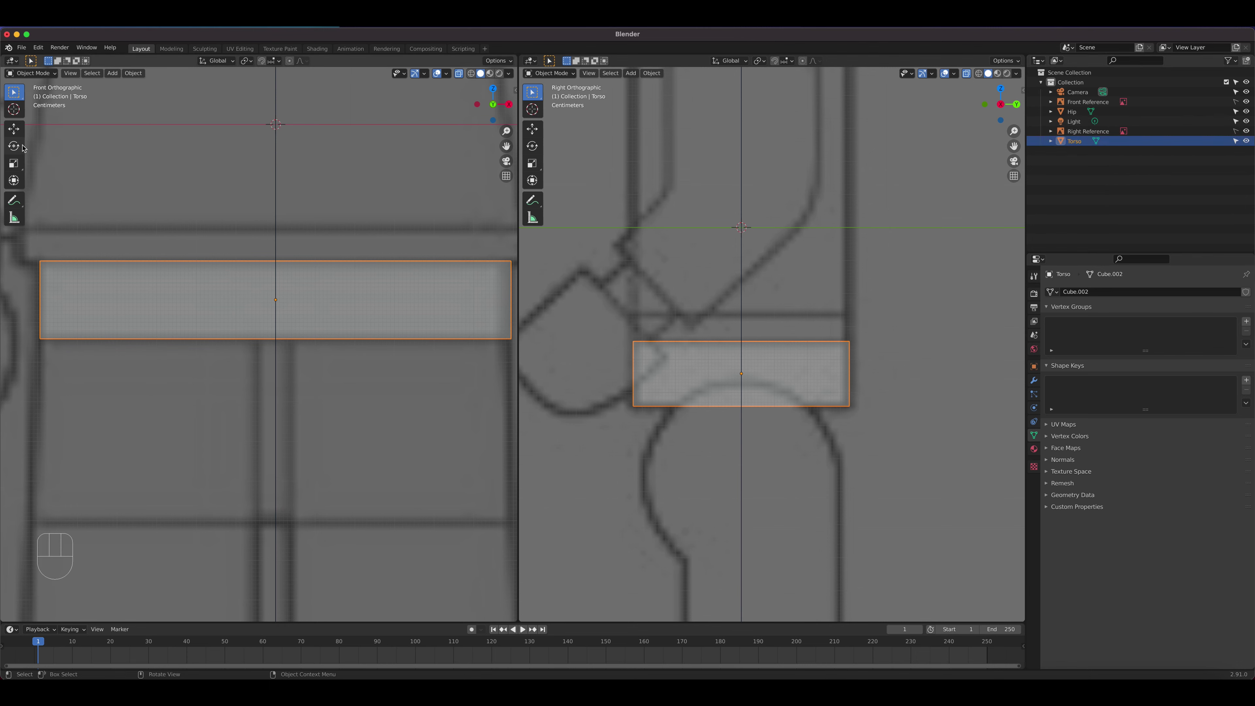
Step: Move Torso straight up along Z so that it sits on top of Hip
{"action": "left_click", "coordinate": [13, 129]}
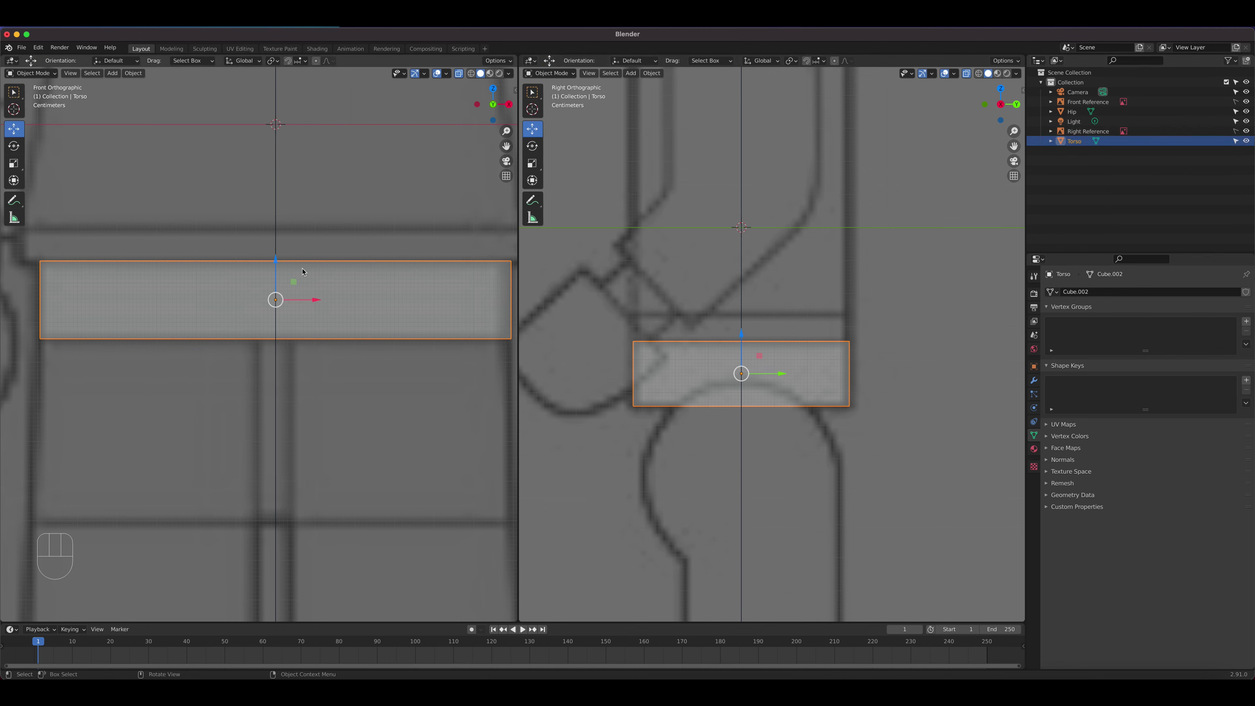
{"action": "left_click_drag", "start_coordinate": [281, 261], "coordinate": [286, 176]}
{"action": "scroll", "coordinate": [717, 300], "scroll_direction": "up", "scroll_amount": 5}
{"action": "scroll", "coordinate": [717, 300], "scroll_direction": "up", "scroll_amount": 1}
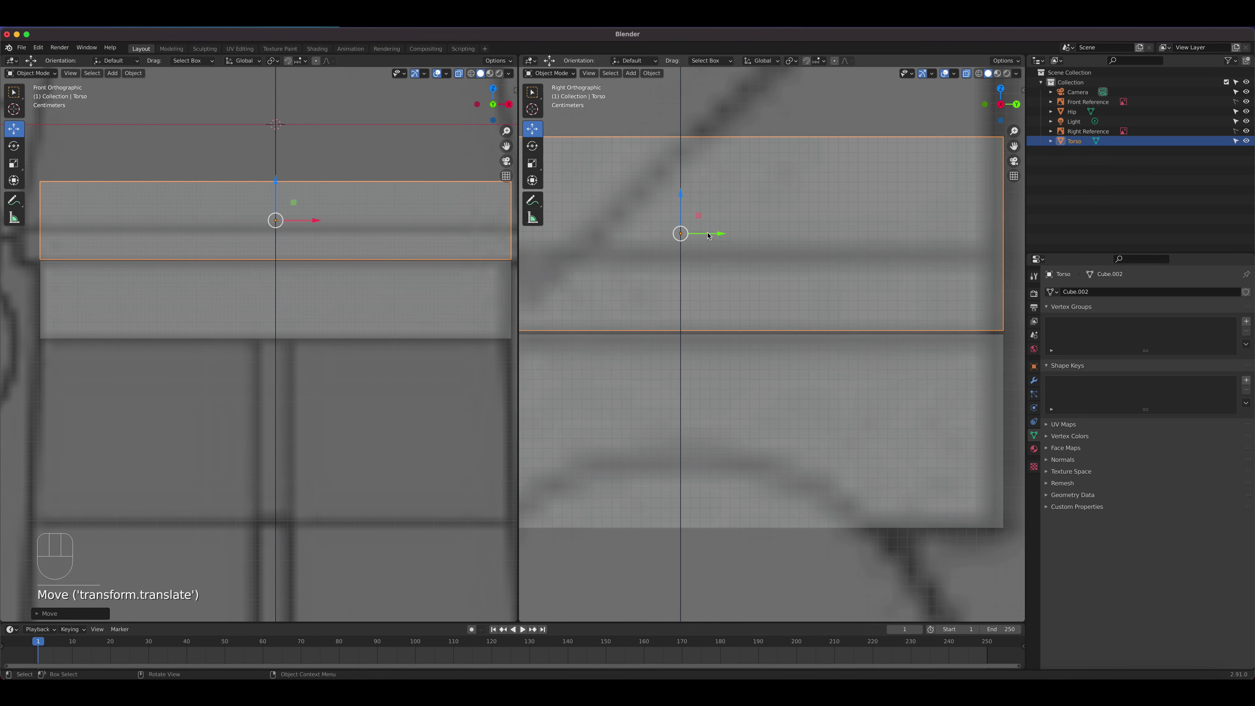
{"action": "left_click_drag", "start_coordinate": [681, 197], "coordinate": [680, 197]}
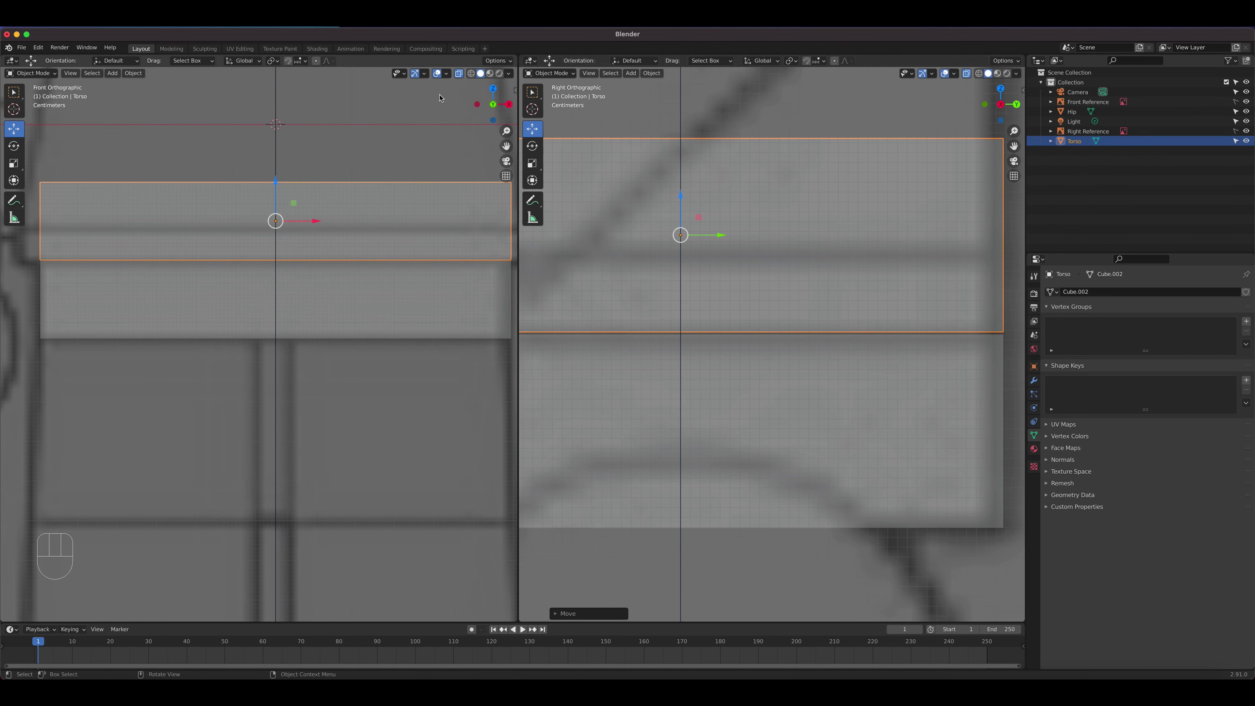
Step: Turn on the wireframe overlay in the right view and select Hip to inspect the seam below Torso
{"action": "left_click", "coordinate": [955, 74]}
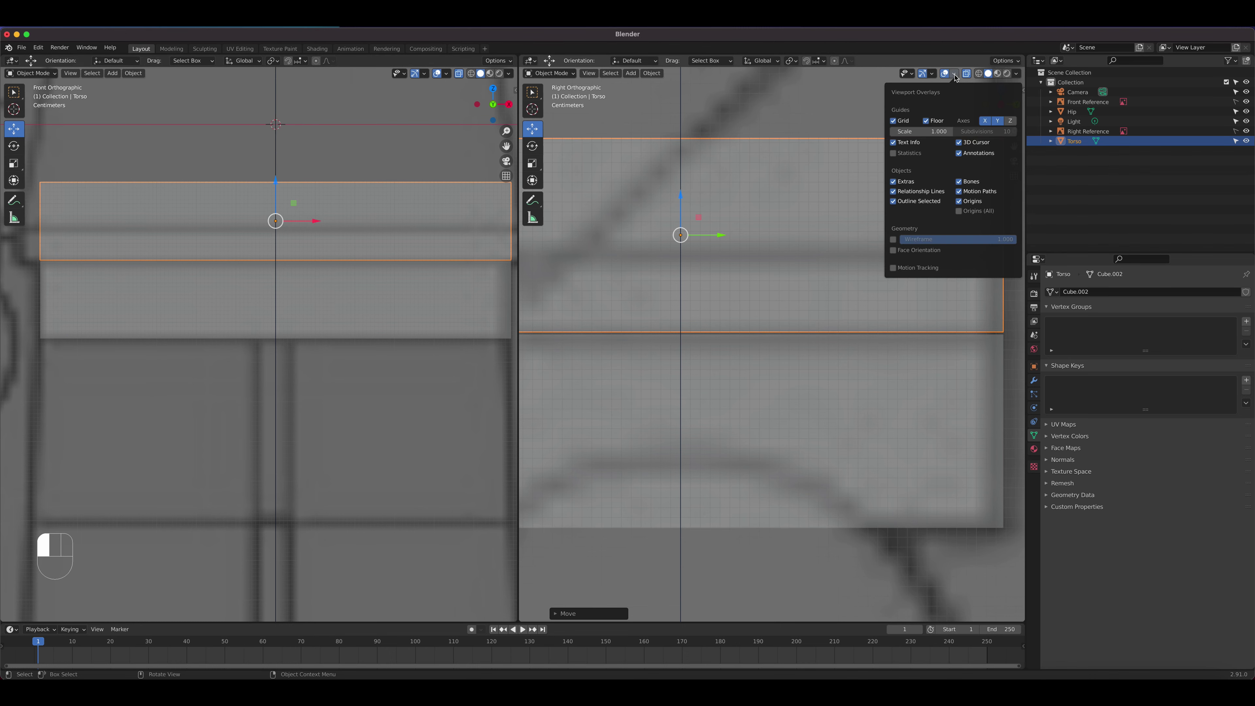
{"action": "left_click", "coordinate": [894, 240]}
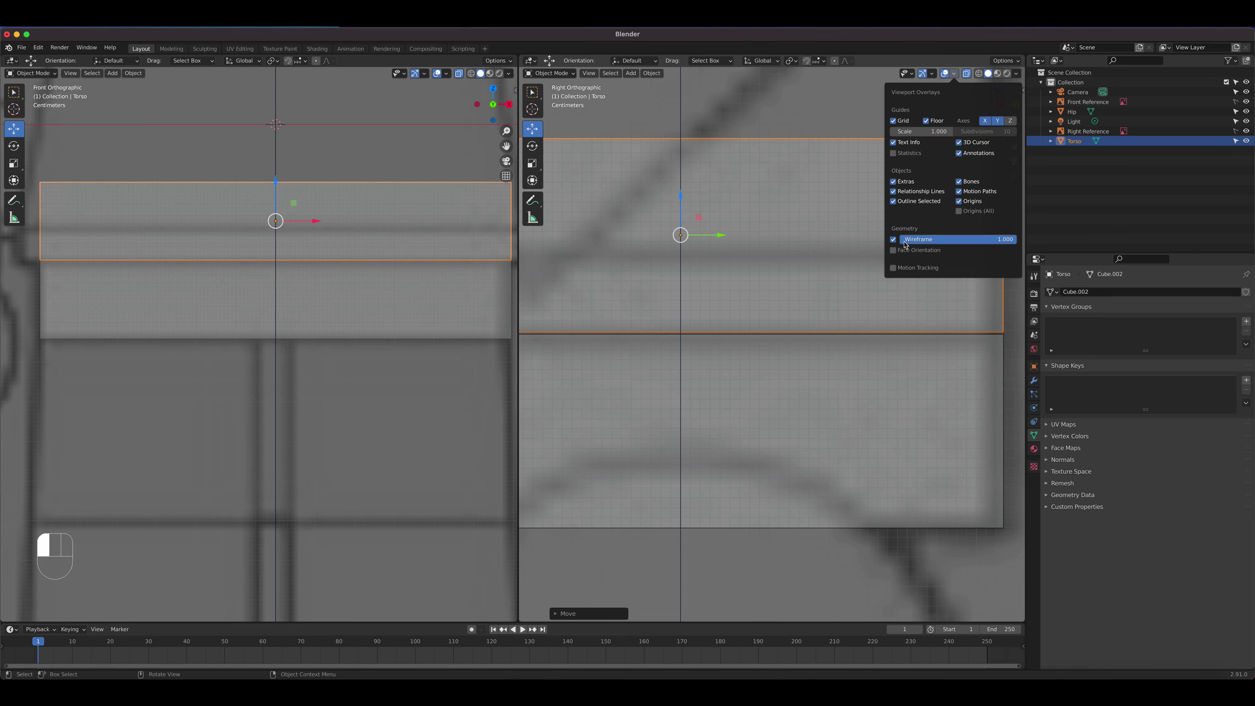
{"action": "left_click", "coordinate": [874, 381]}
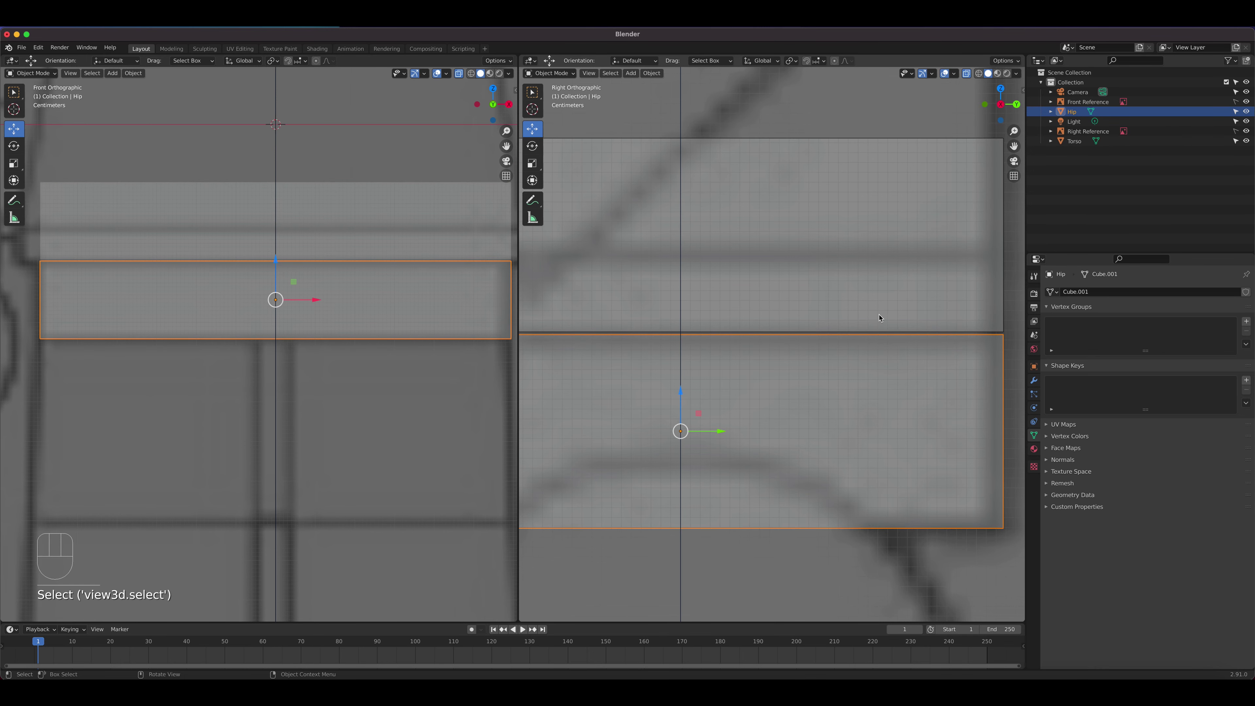
{"action": "scroll", "coordinate": [693, 312], "scroll_direction": "up", "scroll_amount": 4}
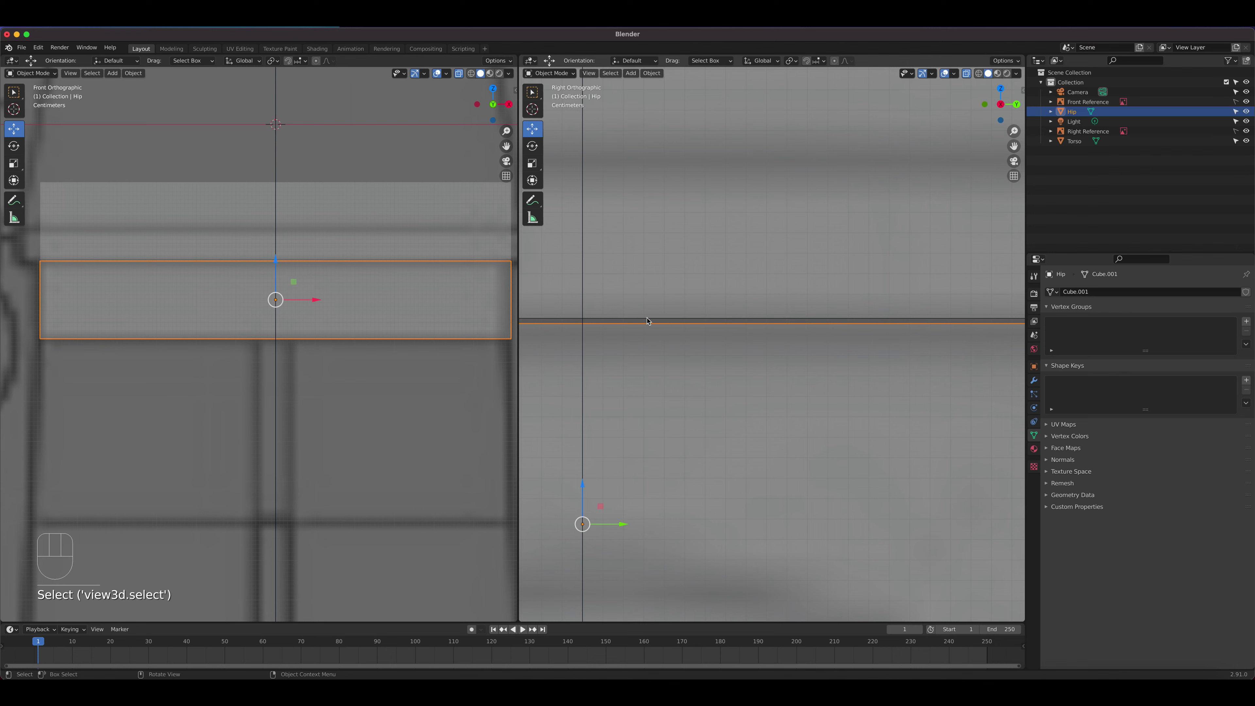
Step: Nudge Torso slightly down along Z to close the gap above Hip
{"action": "left_click", "coordinate": [398, 258]}
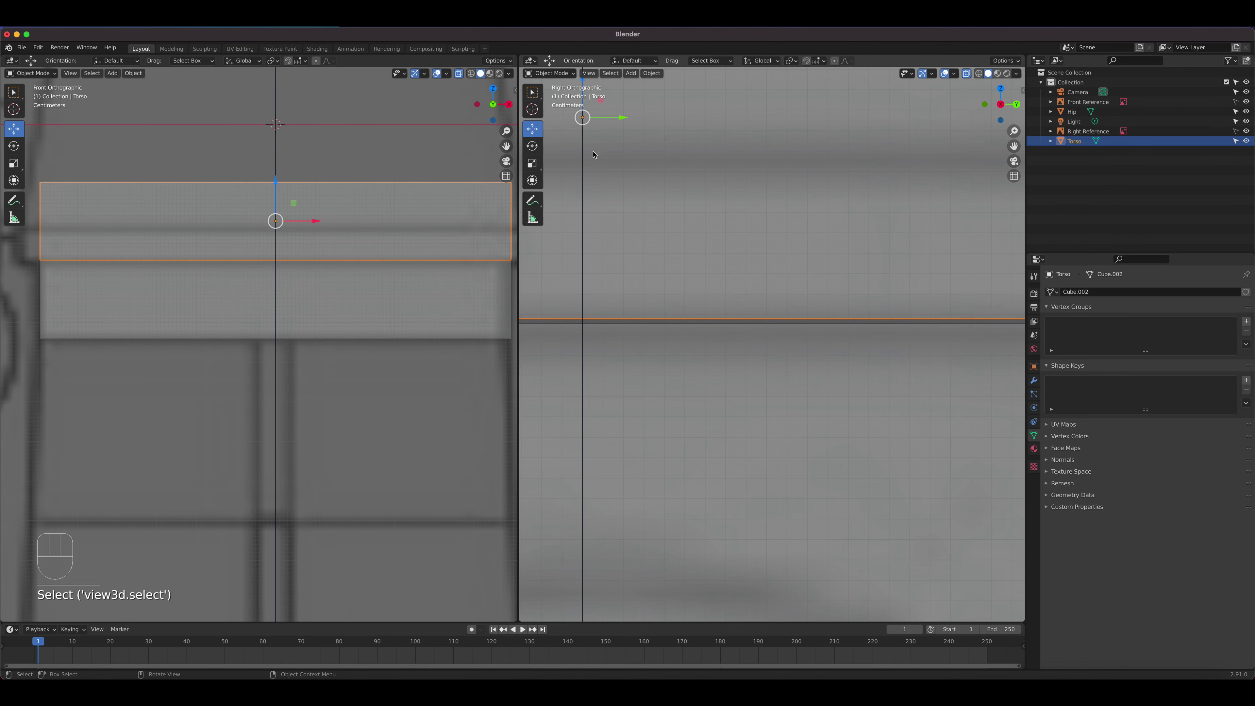
{"action": "left_click_drag", "start_coordinate": [275, 180], "coordinate": [275, 182]}
{"action": "scroll", "coordinate": [553, 323], "scroll_direction": "down", "scroll_amount": 4}
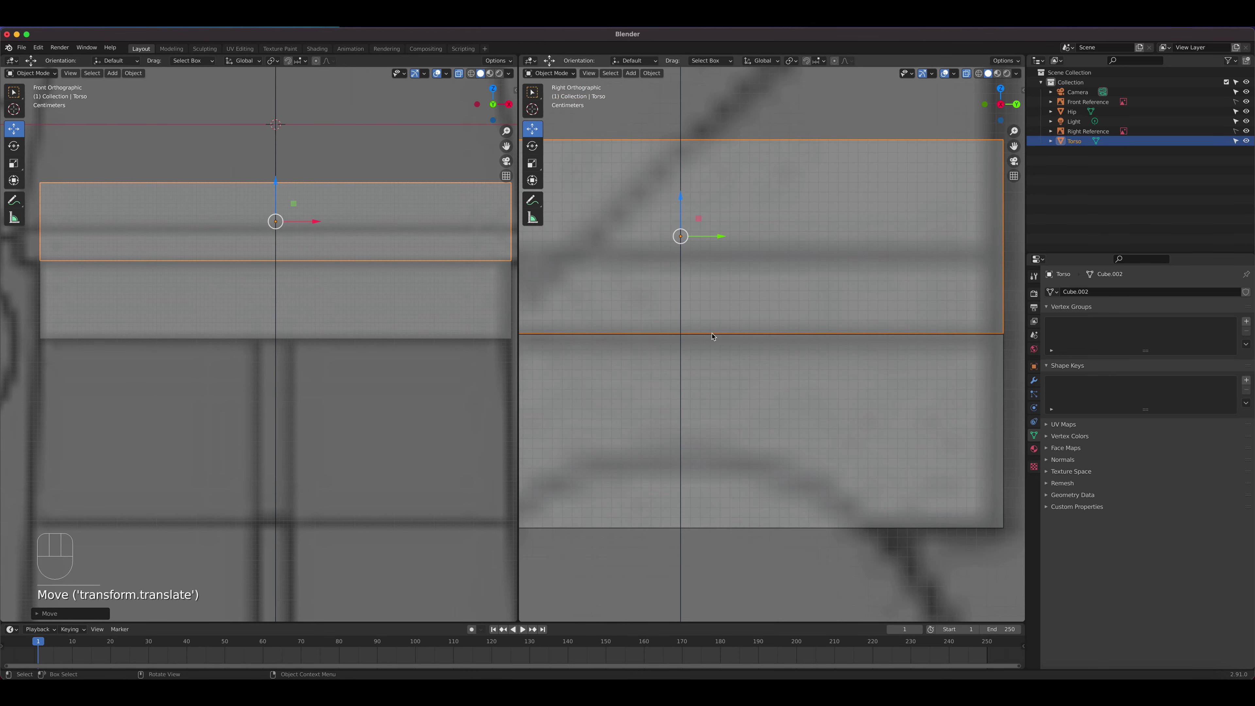
Step: Scale Torso up uniformly to the torso's base width in the front reference, and flatten it along Z into a thin slab
{"action": "scroll", "coordinate": [277, 272], "scroll_direction": "down", "scroll_amount": 3}
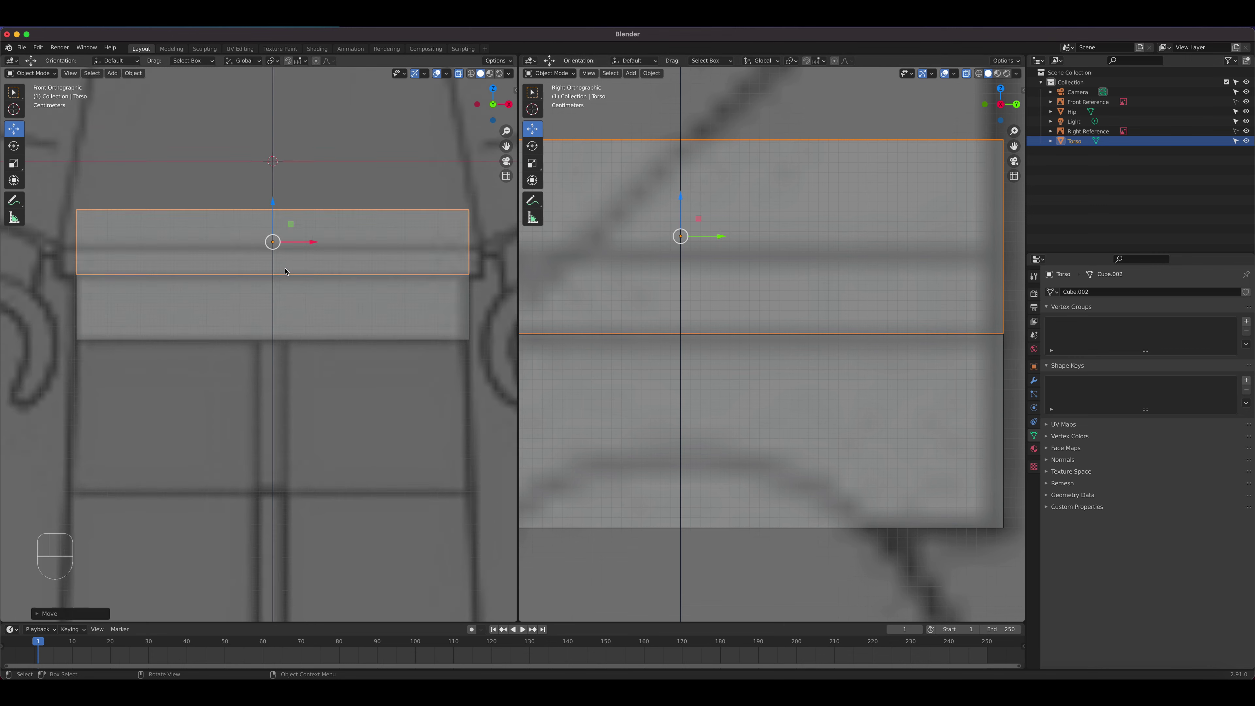
{"action": "scroll", "coordinate": [285, 275], "scroll_direction": "up", "scroll_amount": 1}
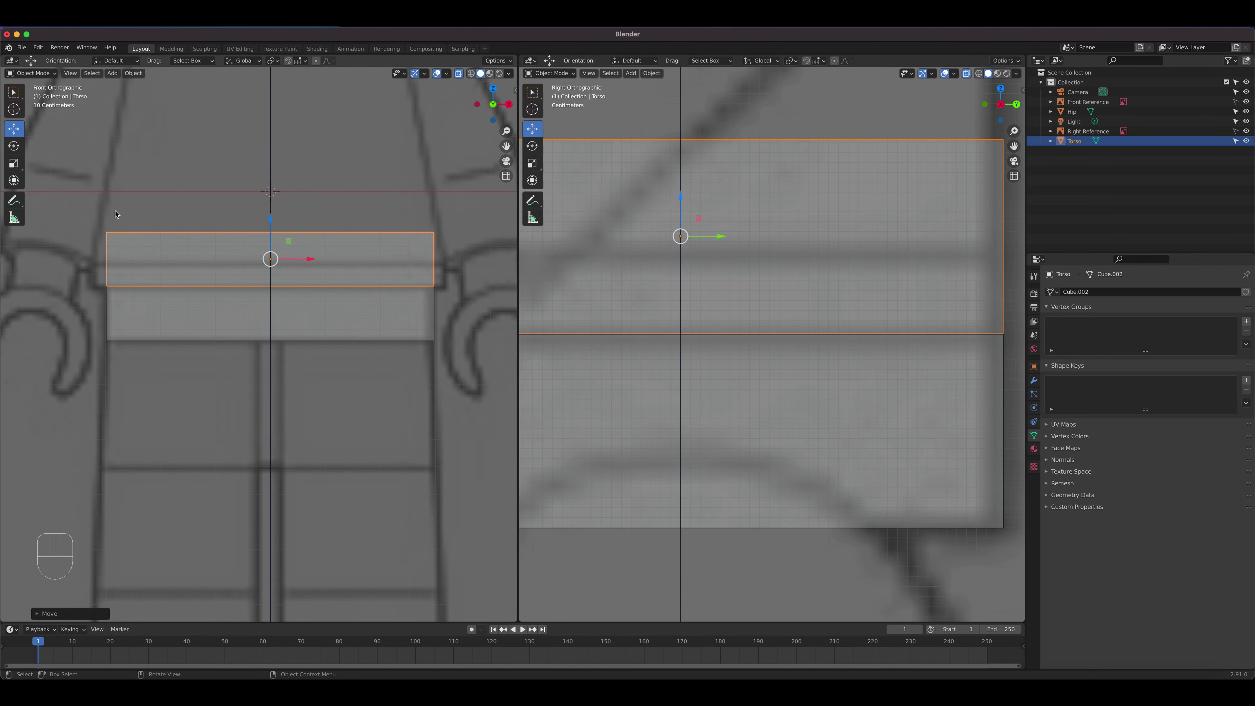
{"action": "left_click", "coordinate": [19, 168]}
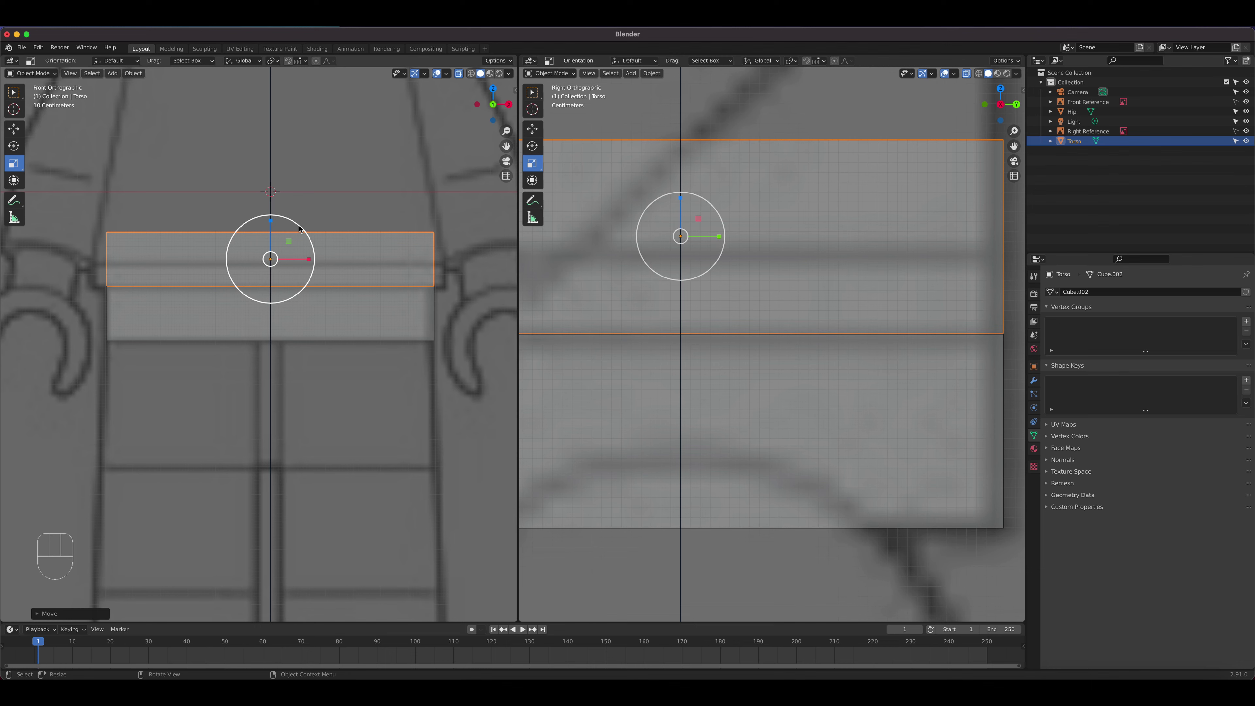
{"action": "left_click_drag", "start_coordinate": [300, 228], "coordinate": [299, 225]}
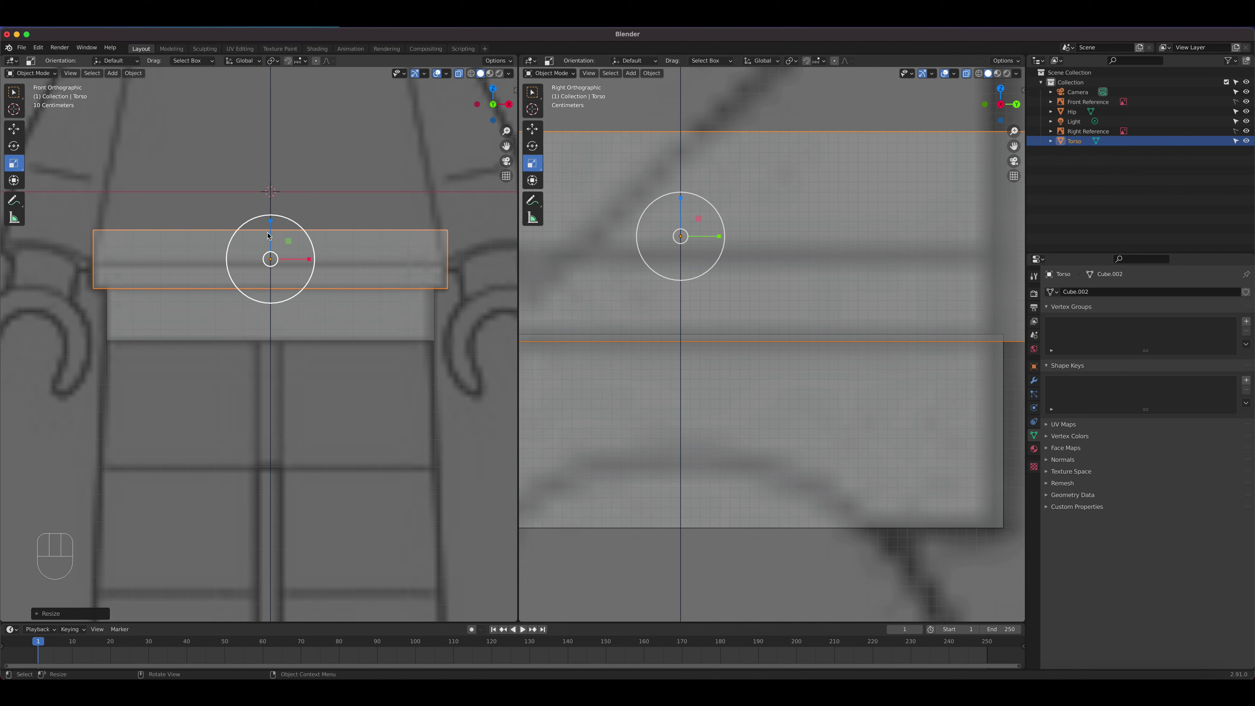
{"action": "left_click_drag", "start_coordinate": [269, 236], "coordinate": [270, 253]}
Step: Lower Torso into the band just above Hip and scale it slightly taller along Z to fill that band
{"action": "left_click", "coordinate": [13, 133]}
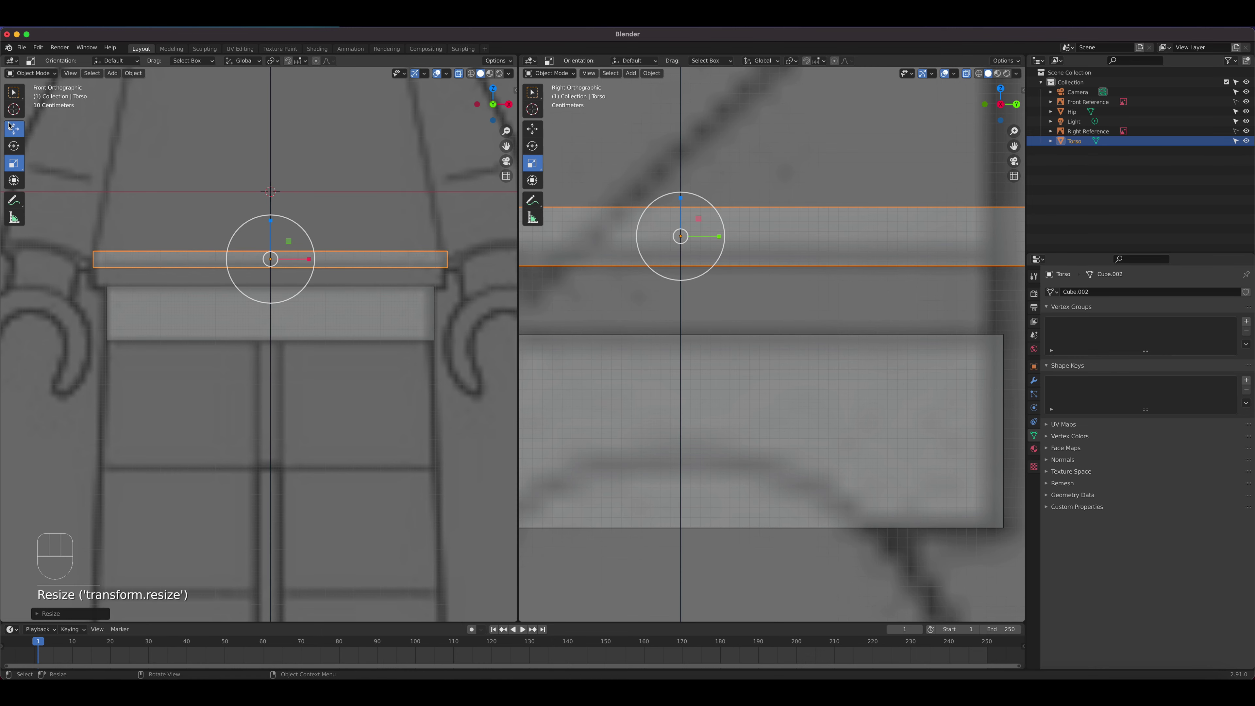
{"action": "scroll", "coordinate": [253, 200], "scroll_direction": "up", "scroll_amount": 2}
{"action": "left_click_drag", "start_coordinate": [275, 186], "coordinate": [277, 208]}
{"action": "left_click", "coordinate": [18, 161]}
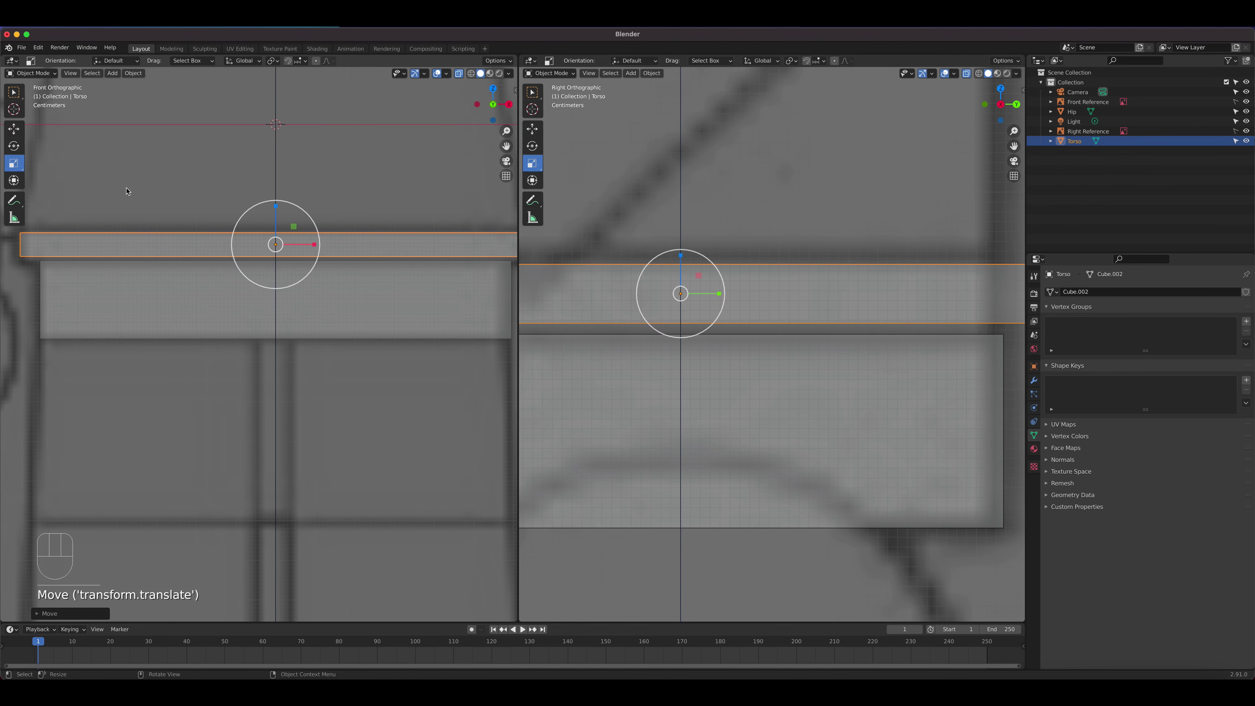
{"action": "left_click_drag", "start_coordinate": [276, 208], "coordinate": [277, 196]}
Step: Nudge Torso very slightly down along Z so its underside rests on Hip's top edge
{"action": "scroll", "coordinate": [524, 279], "scroll_direction": "down", "scroll_amount": 5}
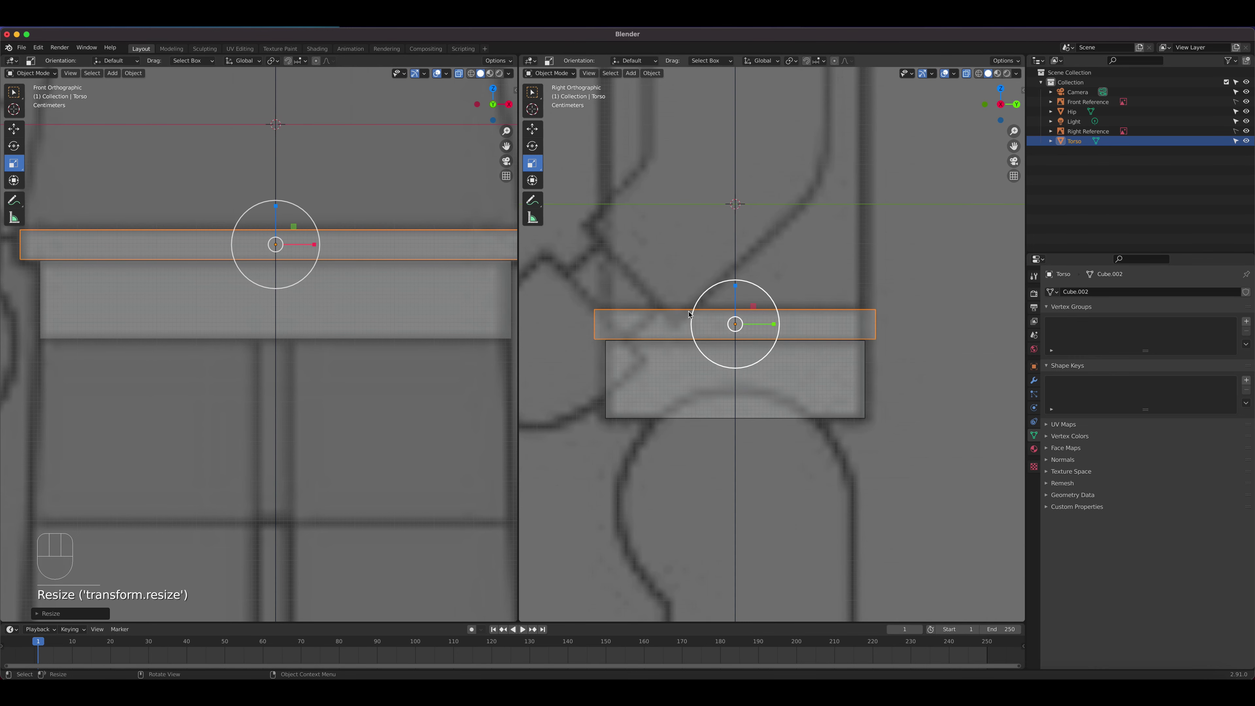
{"action": "scroll", "coordinate": [183, 280], "scroll_direction": "down", "scroll_amount": 3}
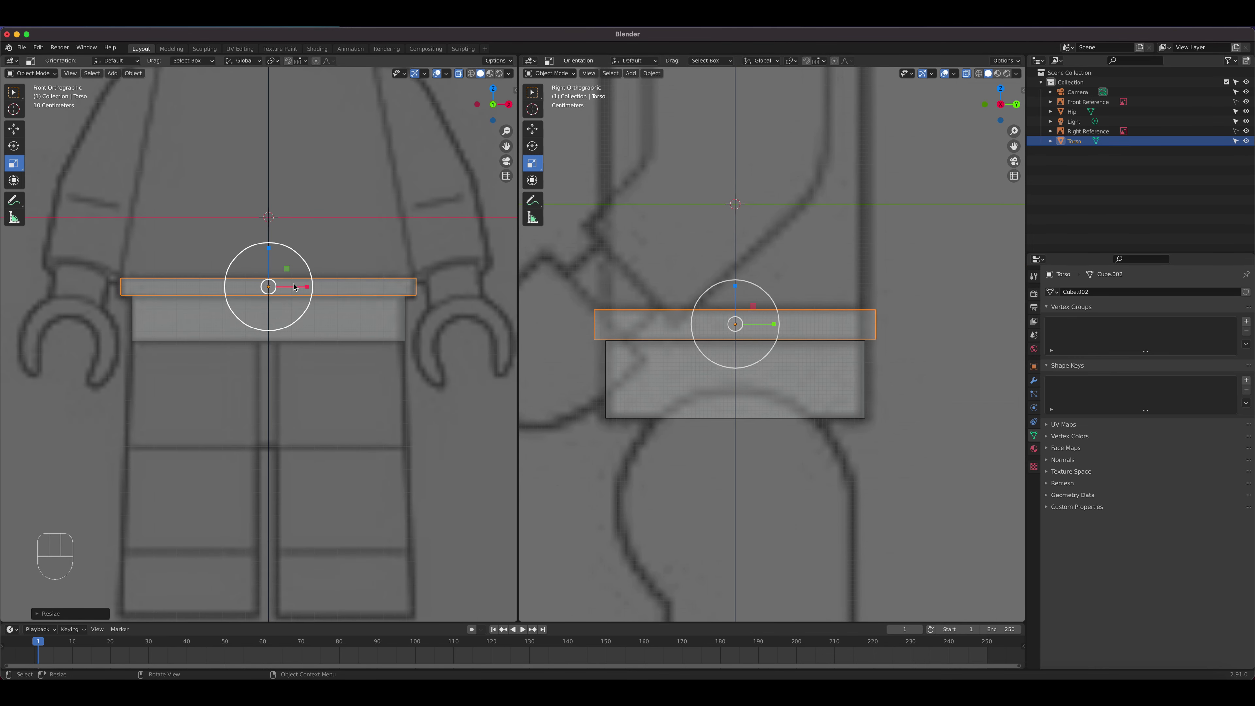
{"action": "scroll", "coordinate": [122, 215], "scroll_direction": "up", "scroll_amount": 2}
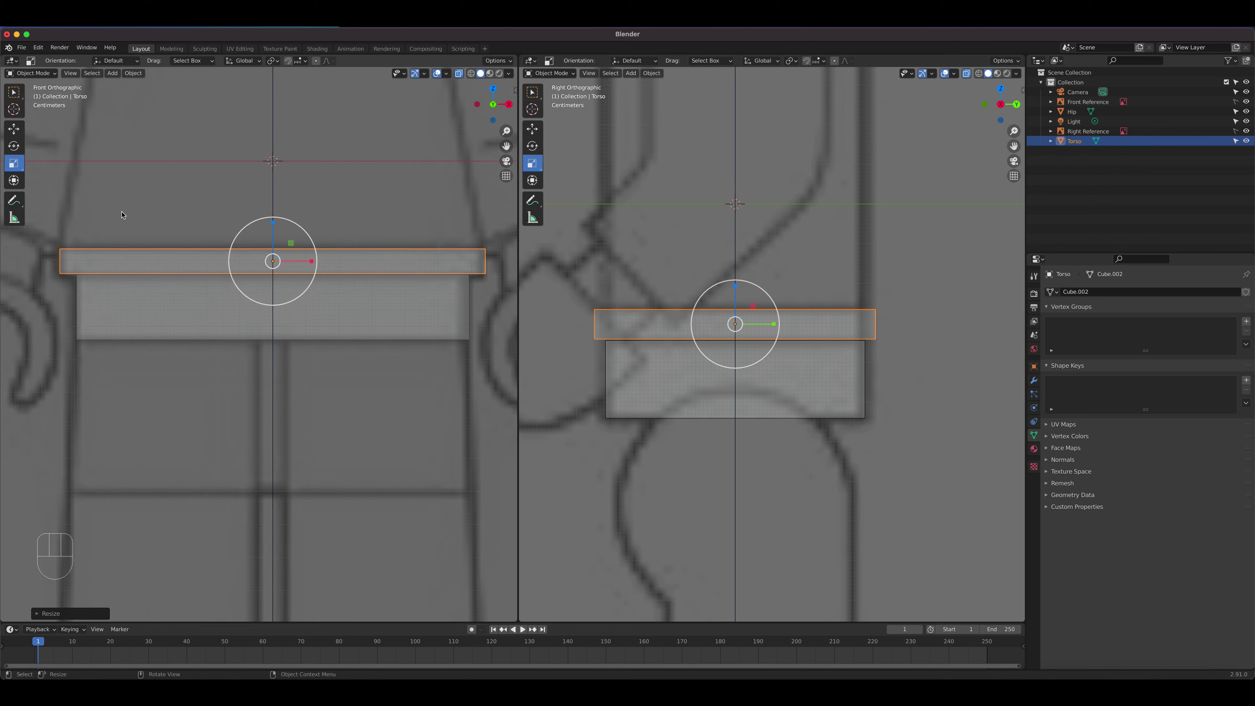
{"action": "left_click", "coordinate": [14, 92]}
{"action": "left_click", "coordinate": [14, 130]}
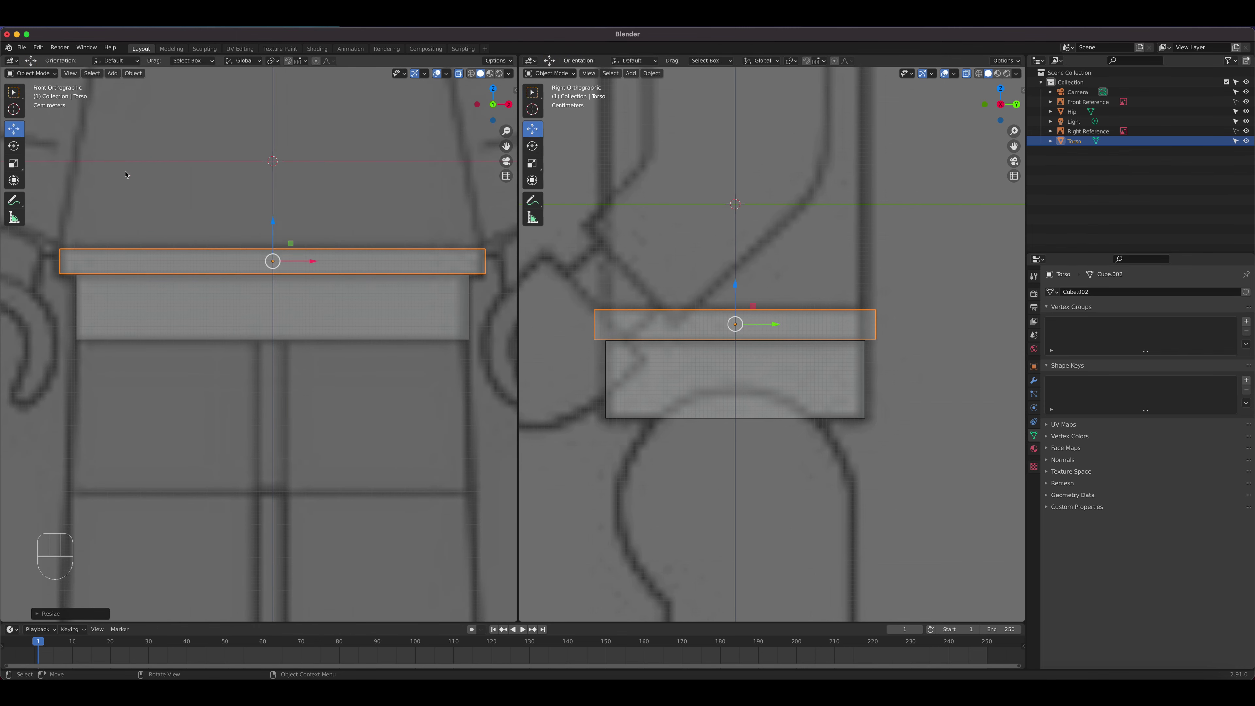
{"action": "left_click_drag", "start_coordinate": [275, 221], "coordinate": [275, 221]}
{"action": "left_click", "coordinate": [275, 221]}
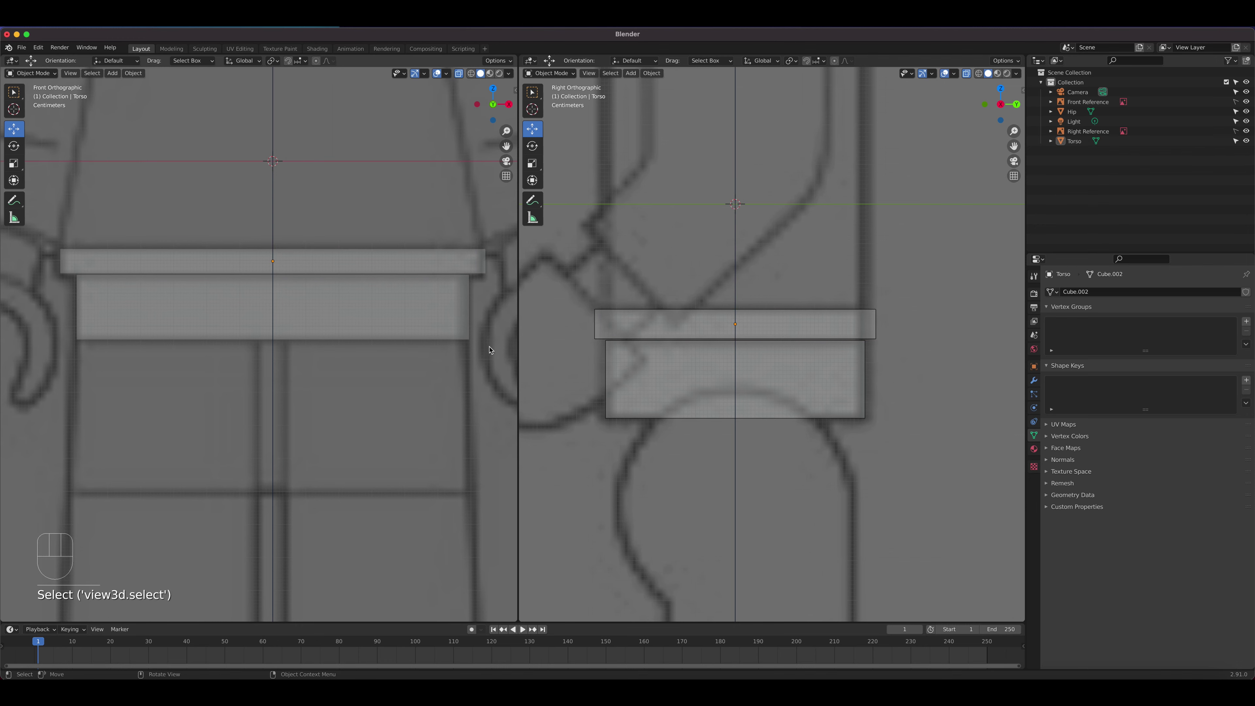
{"action": "left_click", "coordinate": [696, 313]}
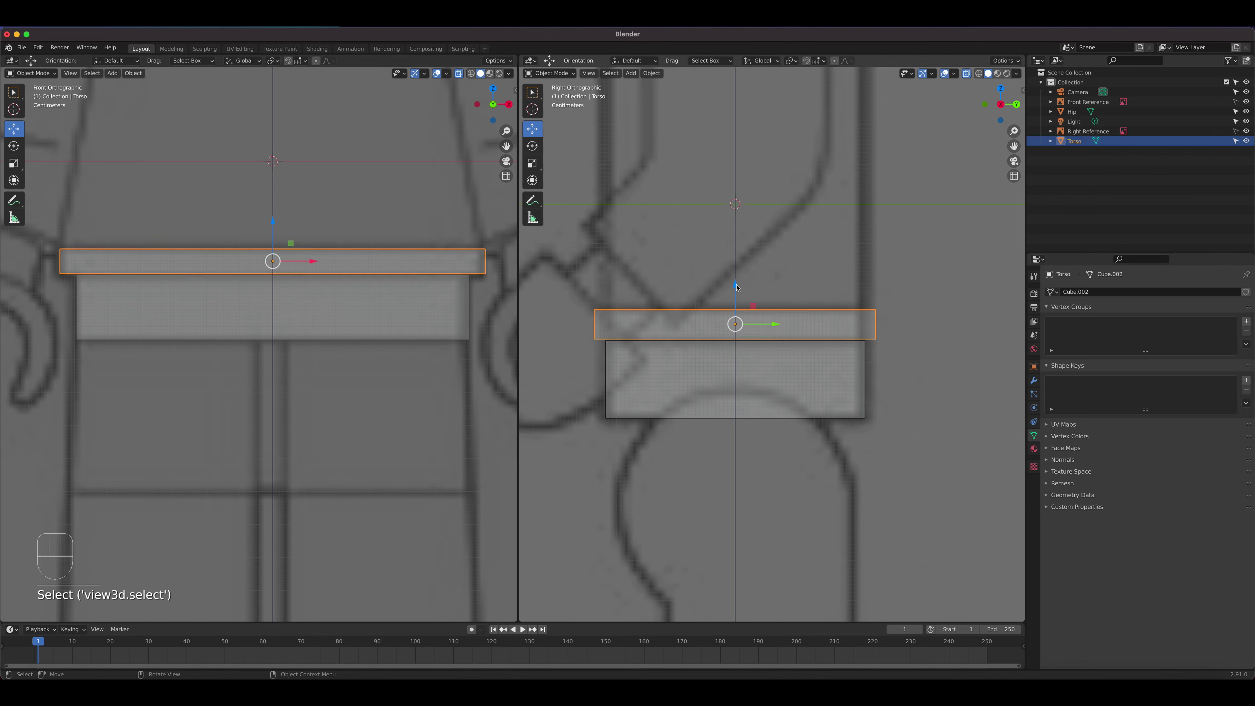
{"action": "left_click_drag", "start_coordinate": [737, 287], "coordinate": [736, 286]}
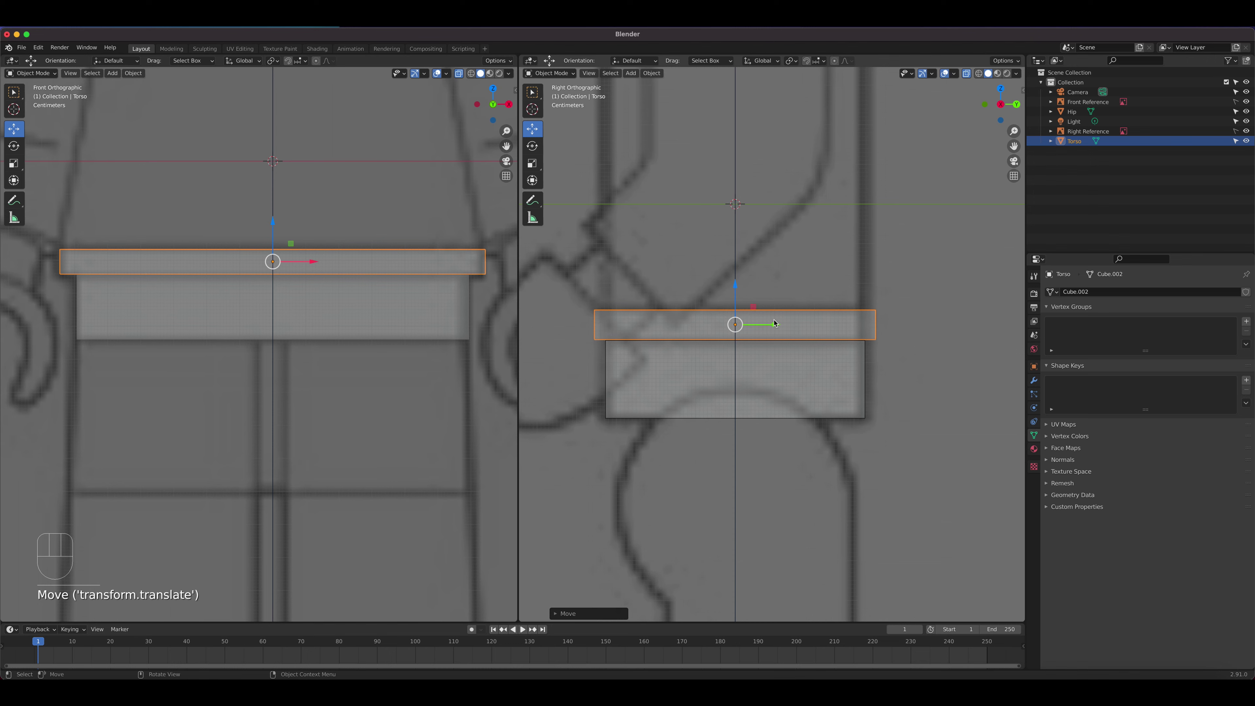
Step: Scale Torso down along Y until its depth matches Hip in the right view
{"action": "left_click", "coordinate": [533, 165]}
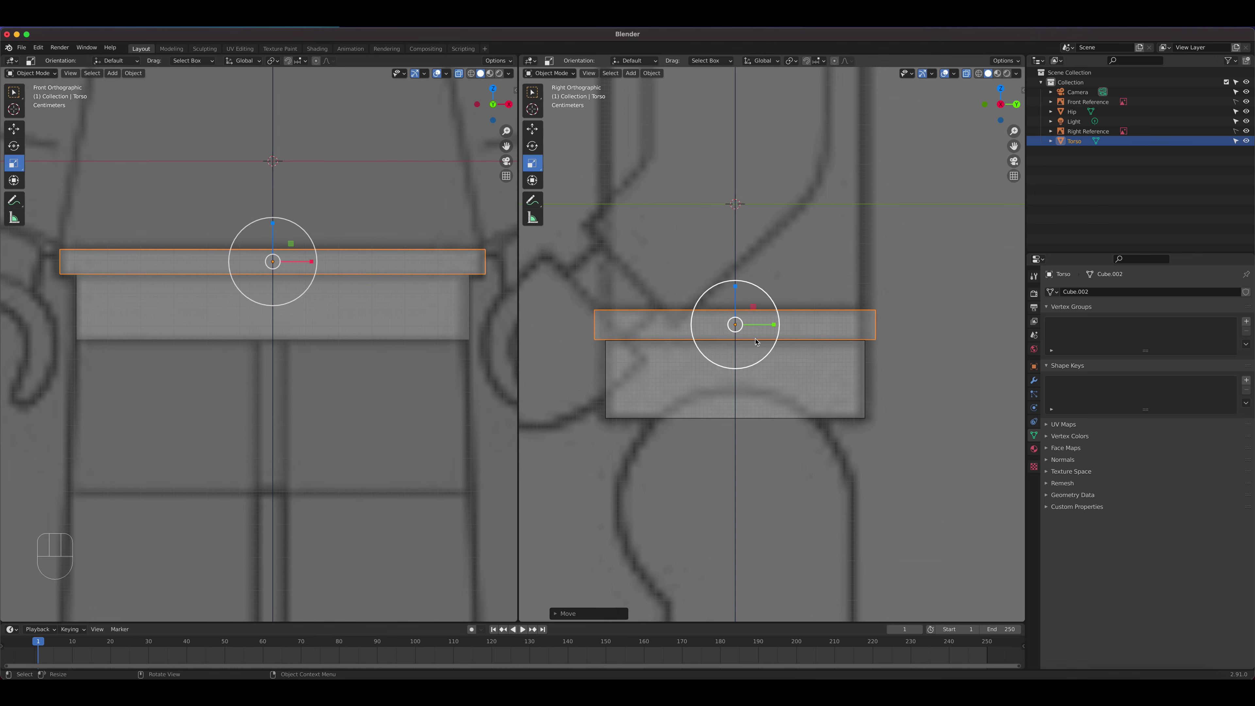
{"action": "left_click_drag", "start_coordinate": [765, 324], "coordinate": [764, 324]}
{"action": "scroll", "coordinate": [902, 347], "scroll_direction": "up", "scroll_amount": 4}
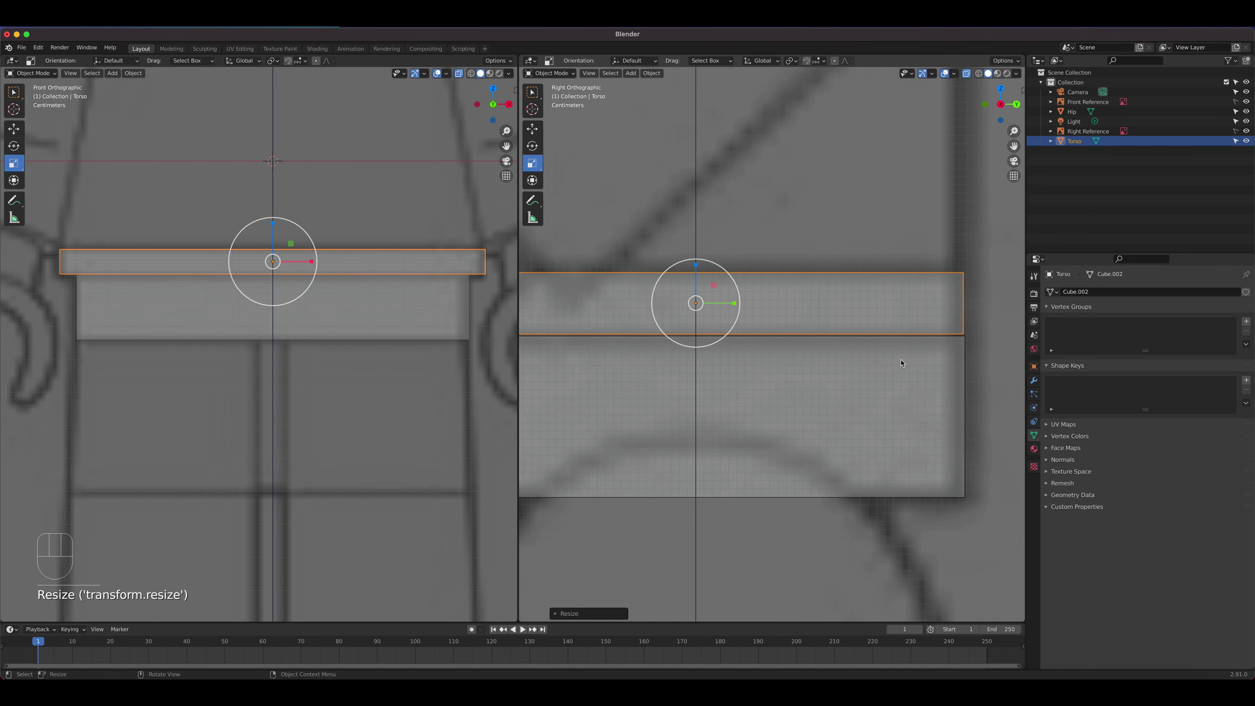
Step: In Edit Mode, extrude Torso's top face upward about 1.019 m to the shoulder line of the front reference
{"action": "middle_click_drag", "start_coordinate": [756, 358], "coordinate": [761, 350]}
{"action": "left_click", "coordinate": [551, 73]}
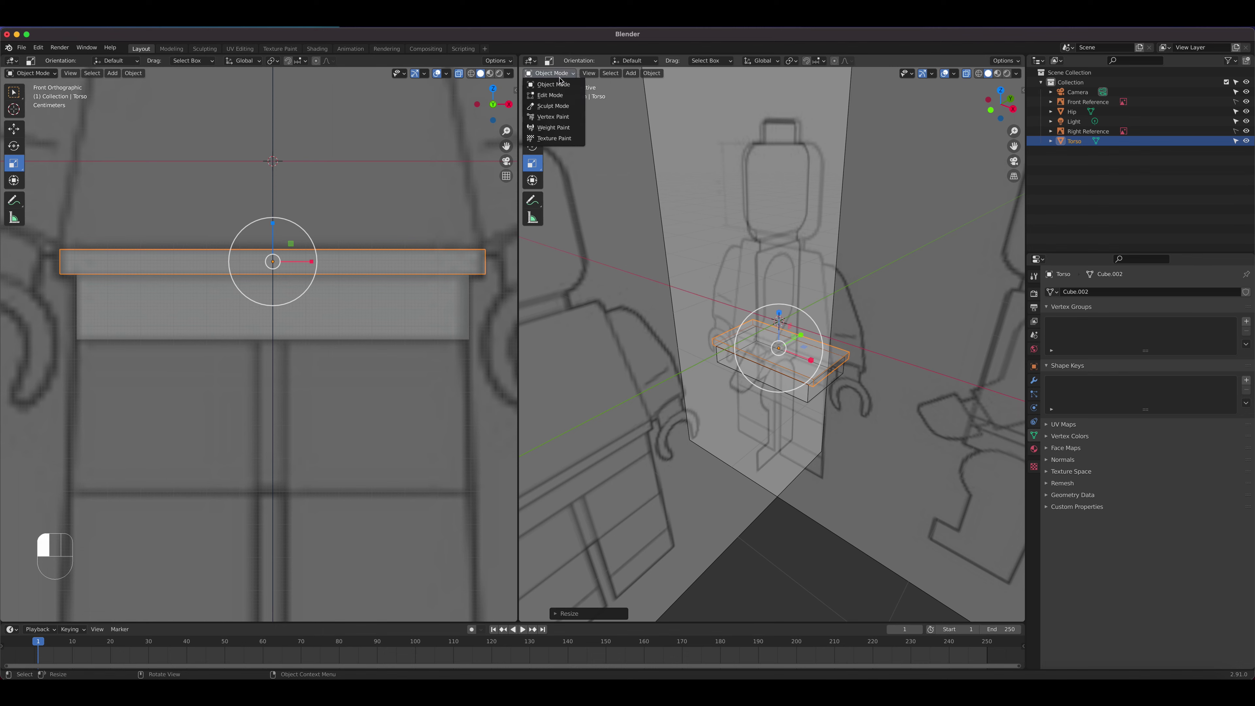
{"action": "left_click", "coordinate": [559, 97]}
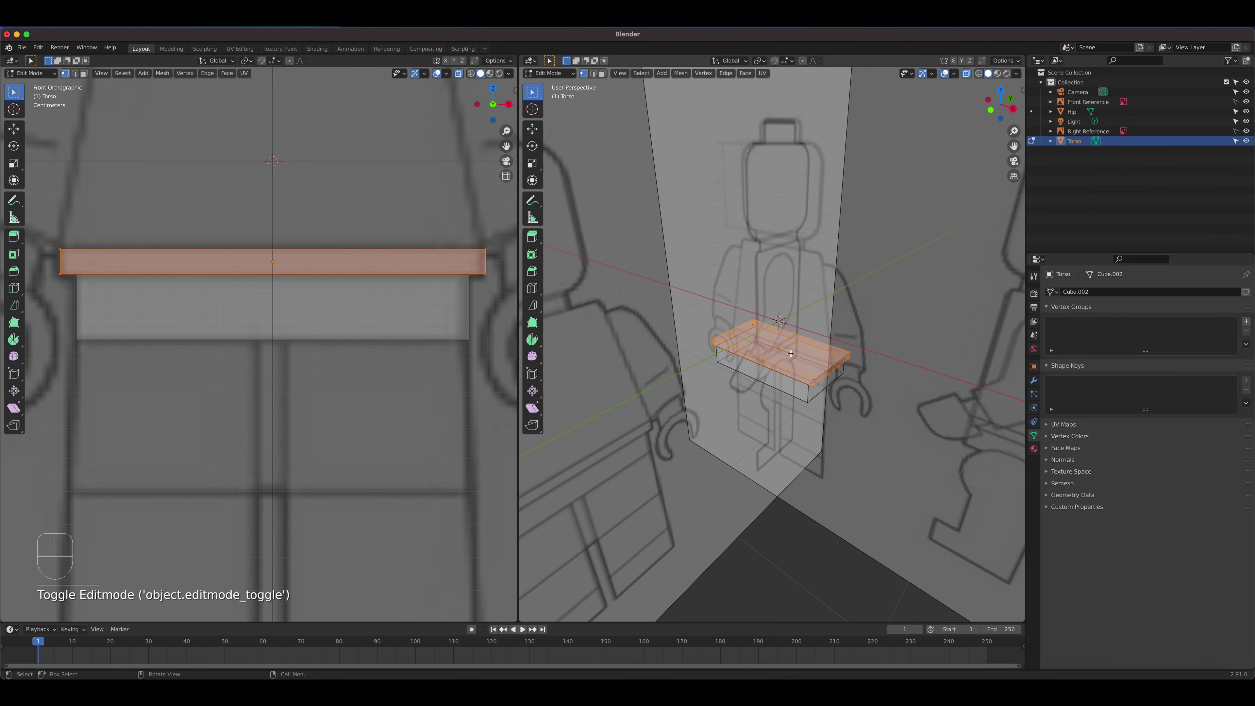
{"action": "left_click", "coordinate": [602, 73]}
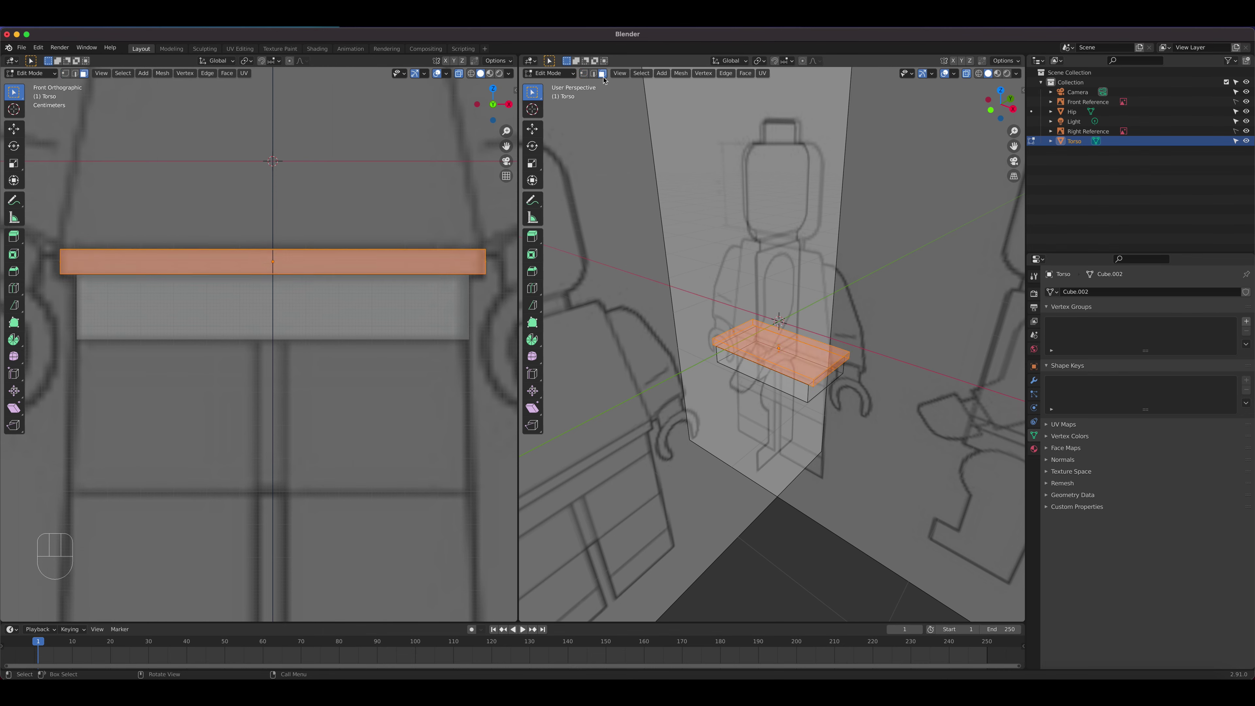
{"action": "left_click", "coordinate": [783, 340]}
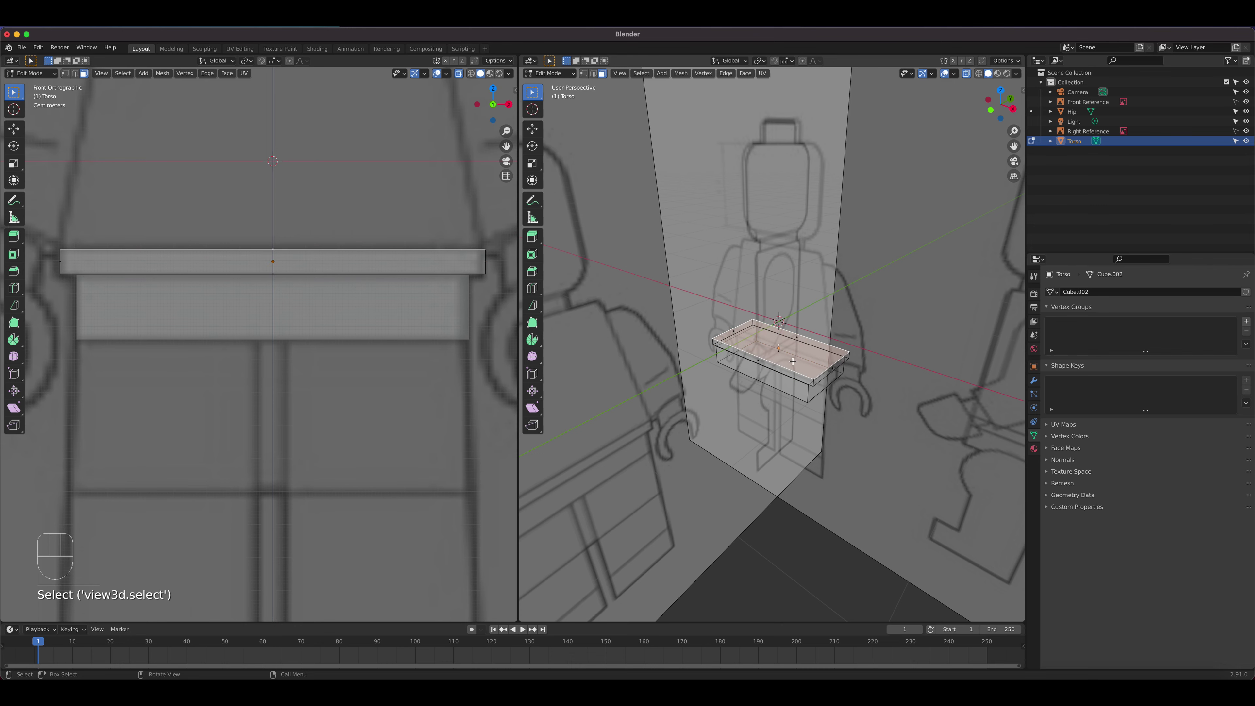
{"action": "scroll", "coordinate": [405, 321], "scroll_direction": "down", "scroll_amount": 5}
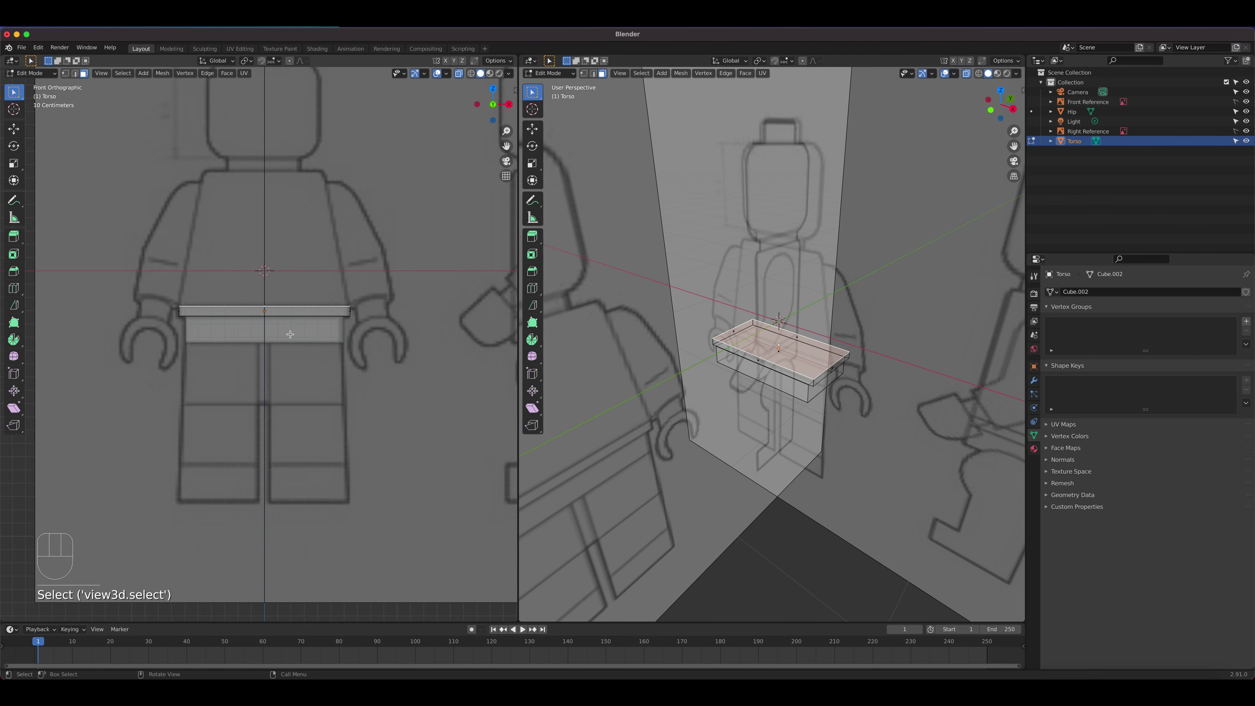
{"action": "middle_click_drag", "start_coordinate": [290, 335], "coordinate": [310, 390], "text": "shift"}
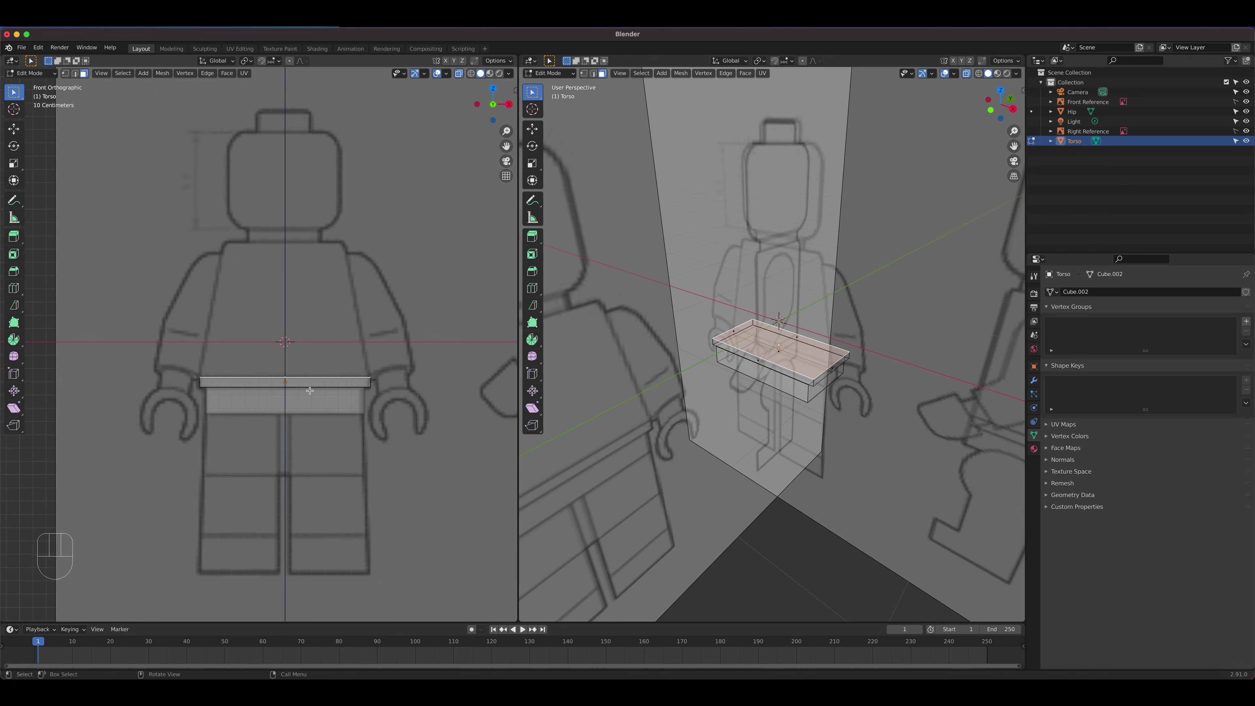
{"action": "key", "text": "e"}
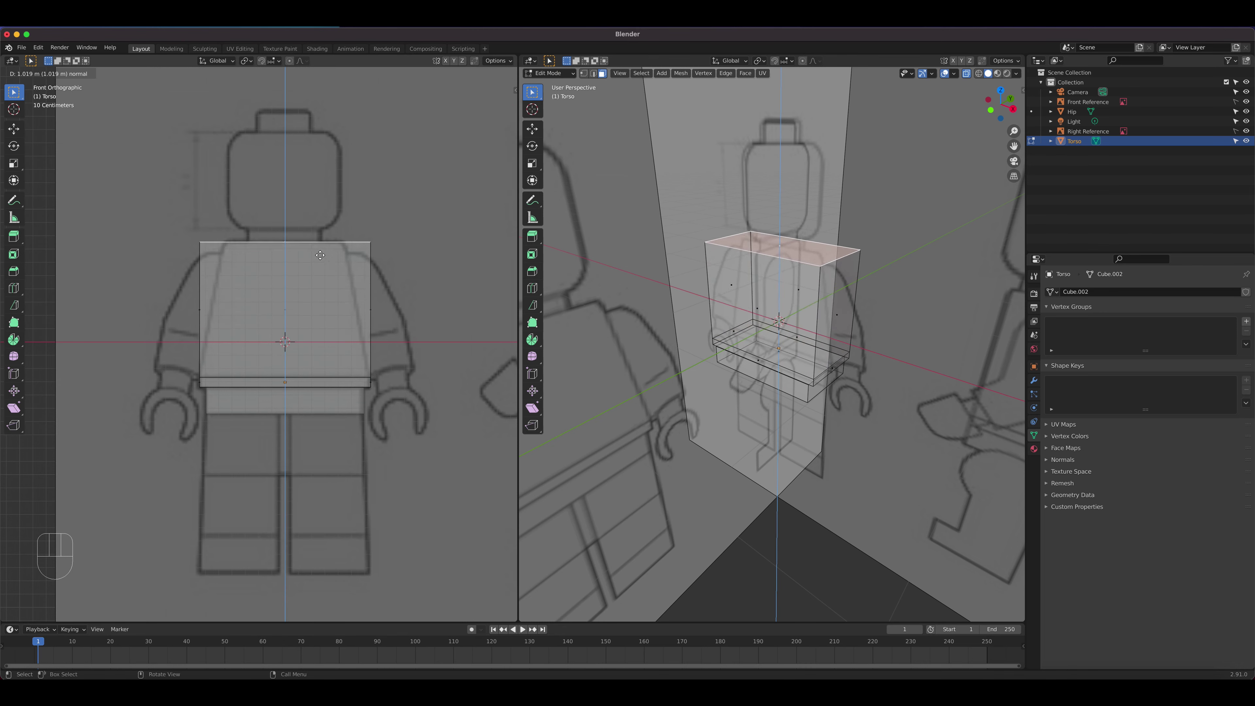
{"action": "left_click", "coordinate": [320, 255]}
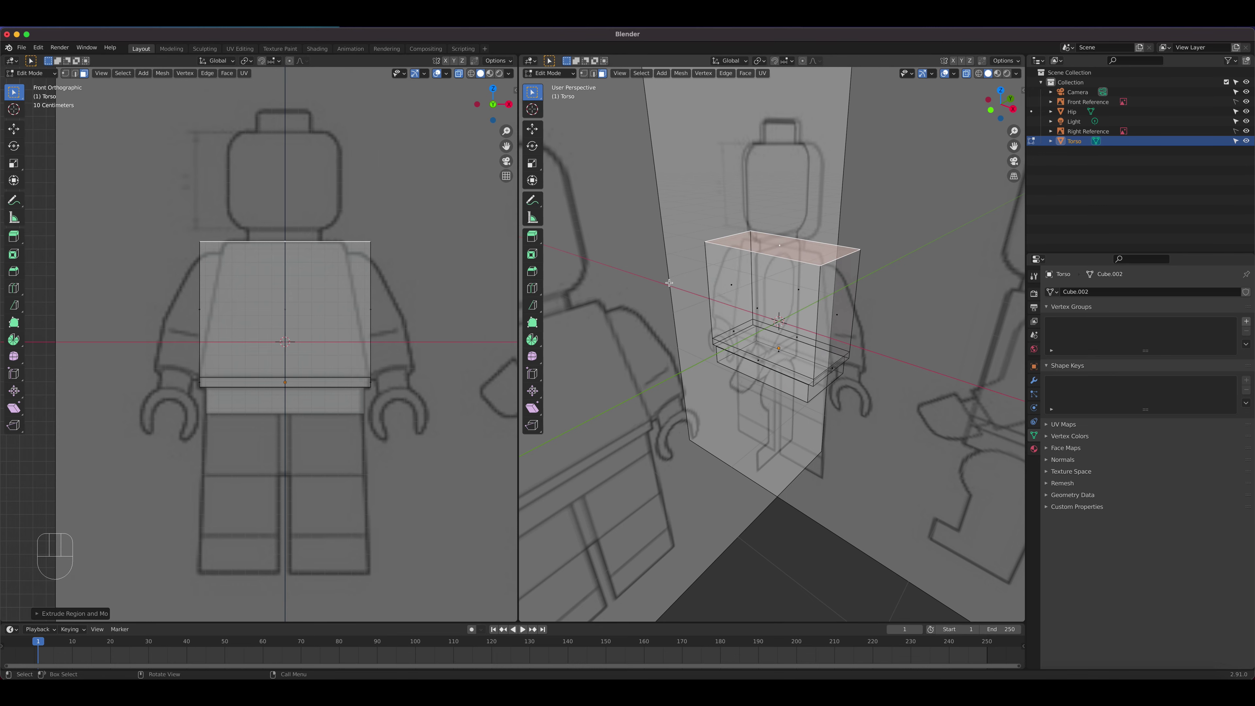
Step: Scale Torso's top face down along X to the shoulder width in the front reference and return to Object Mode
{"action": "key", "text": "KP_3"}
{"action": "scroll", "coordinate": [808, 237], "scroll_direction": "up", "scroll_amount": 5}
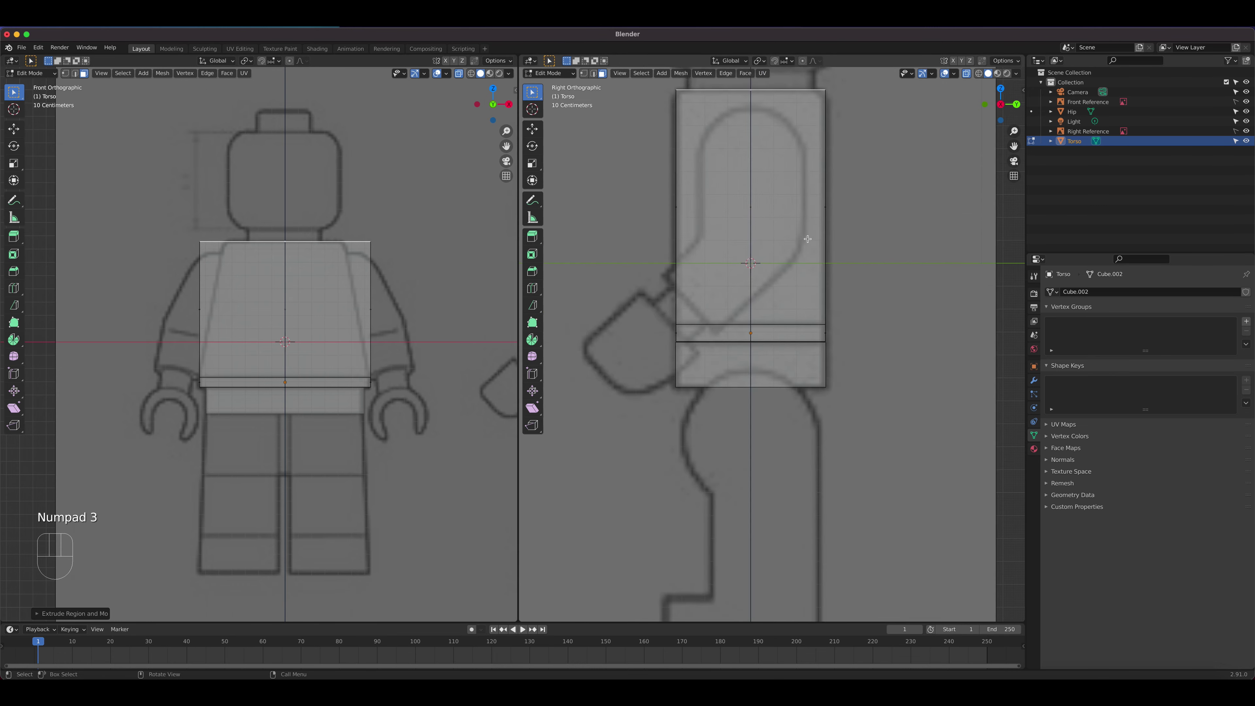
{"action": "scroll", "coordinate": [805, 248], "scroll_direction": "up", "scroll_amount": 2}
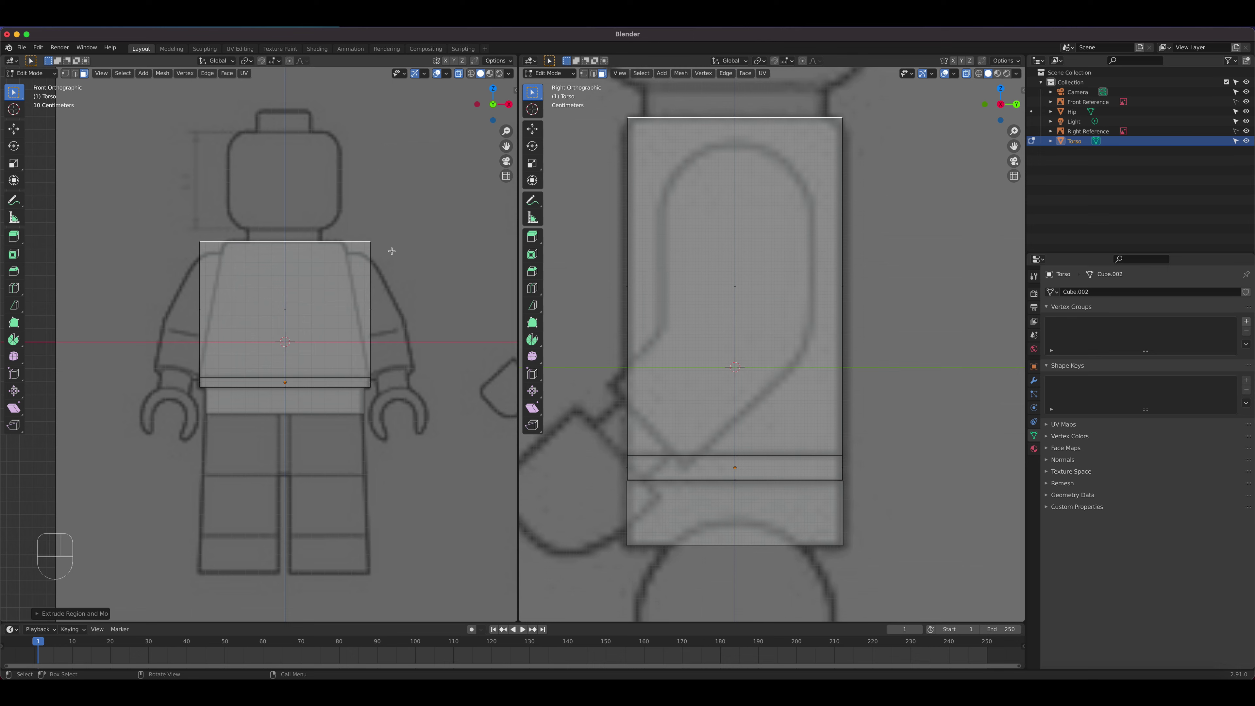
{"action": "left_click", "coordinate": [14, 163]}
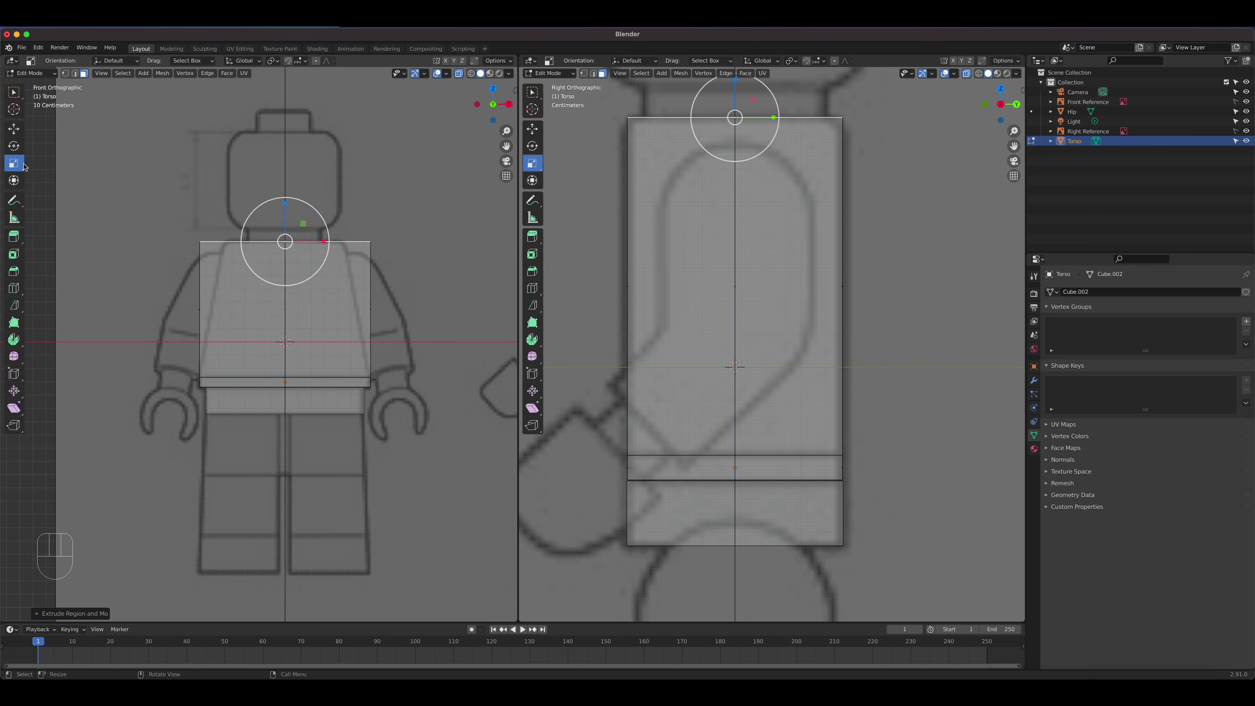
{"action": "scroll", "coordinate": [323, 295], "scroll_direction": "up", "scroll_amount": 2}
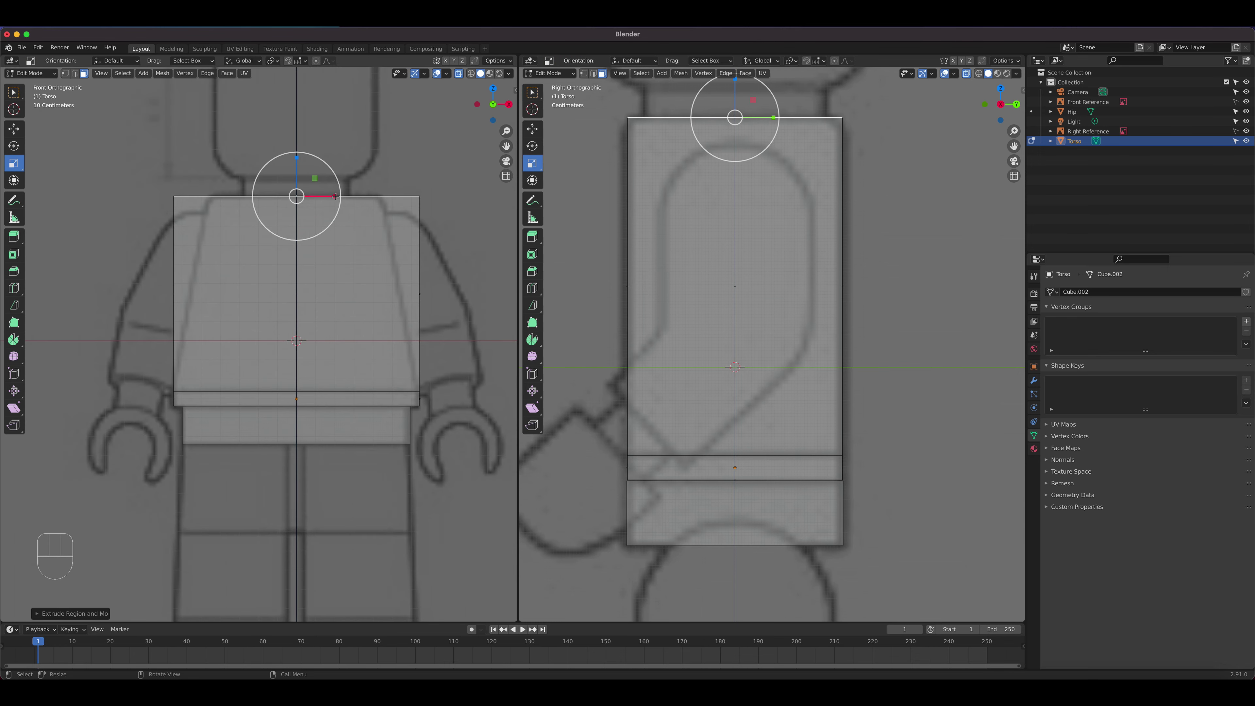
{"action": "left_click_drag", "start_coordinate": [335, 197], "coordinate": [318, 195]}
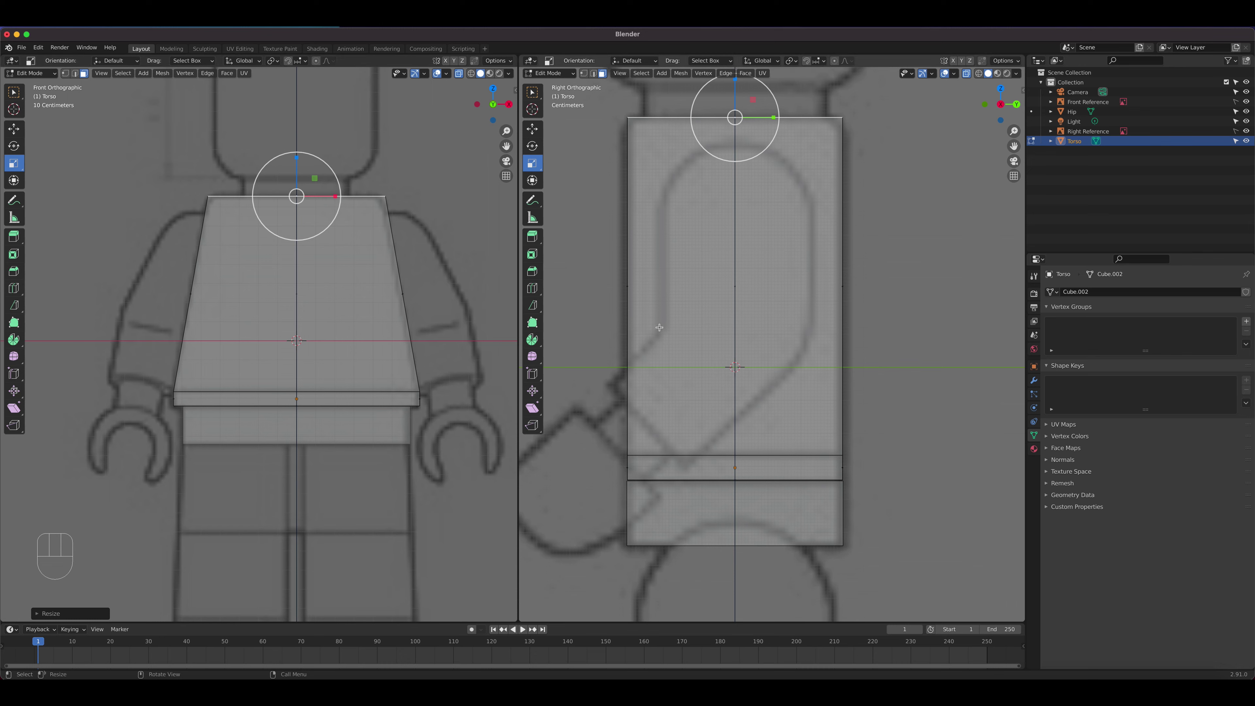
{"action": "scroll", "coordinate": [770, 477], "scroll_direction": "down", "scroll_amount": 3}
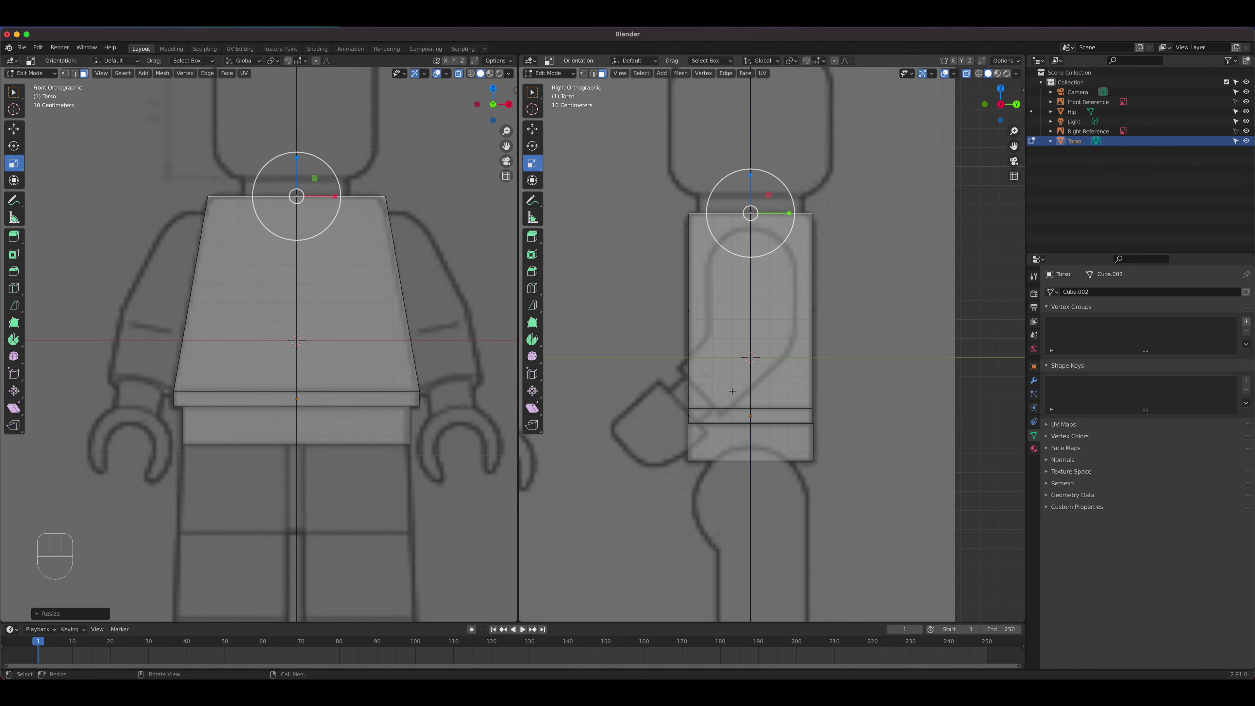
{"action": "left_click", "coordinate": [562, 74]}
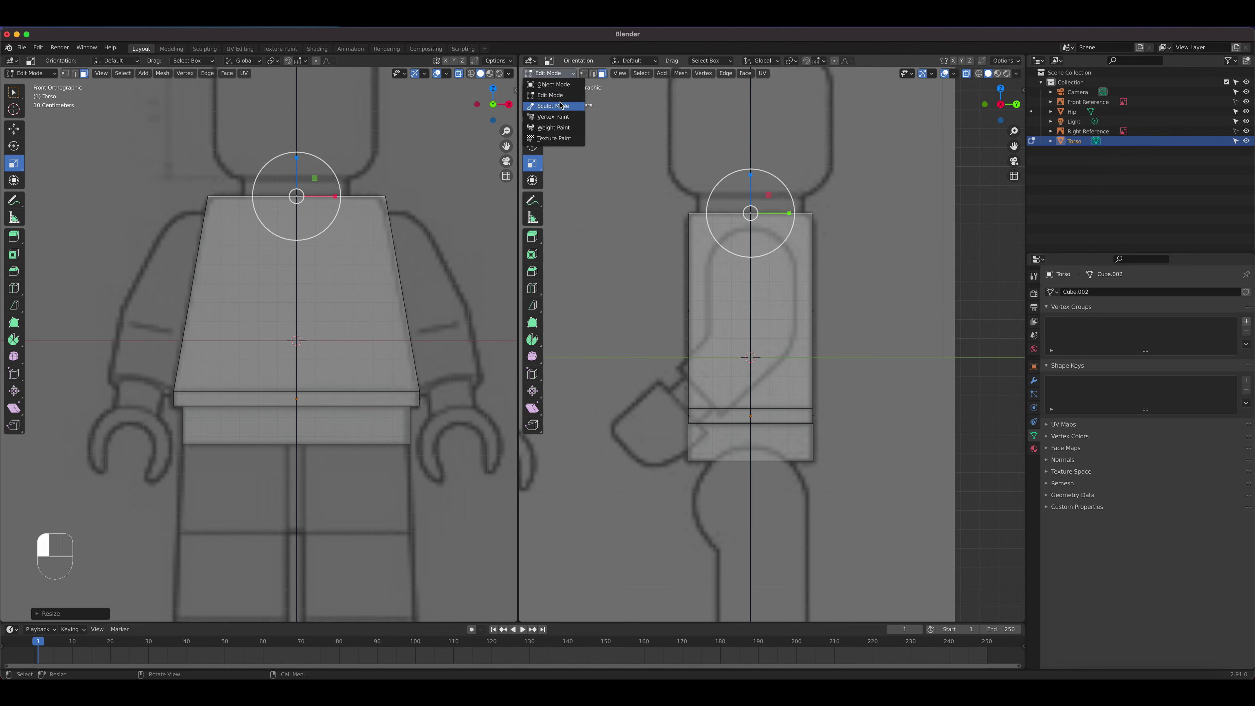
{"action": "left_click", "coordinate": [563, 85]}
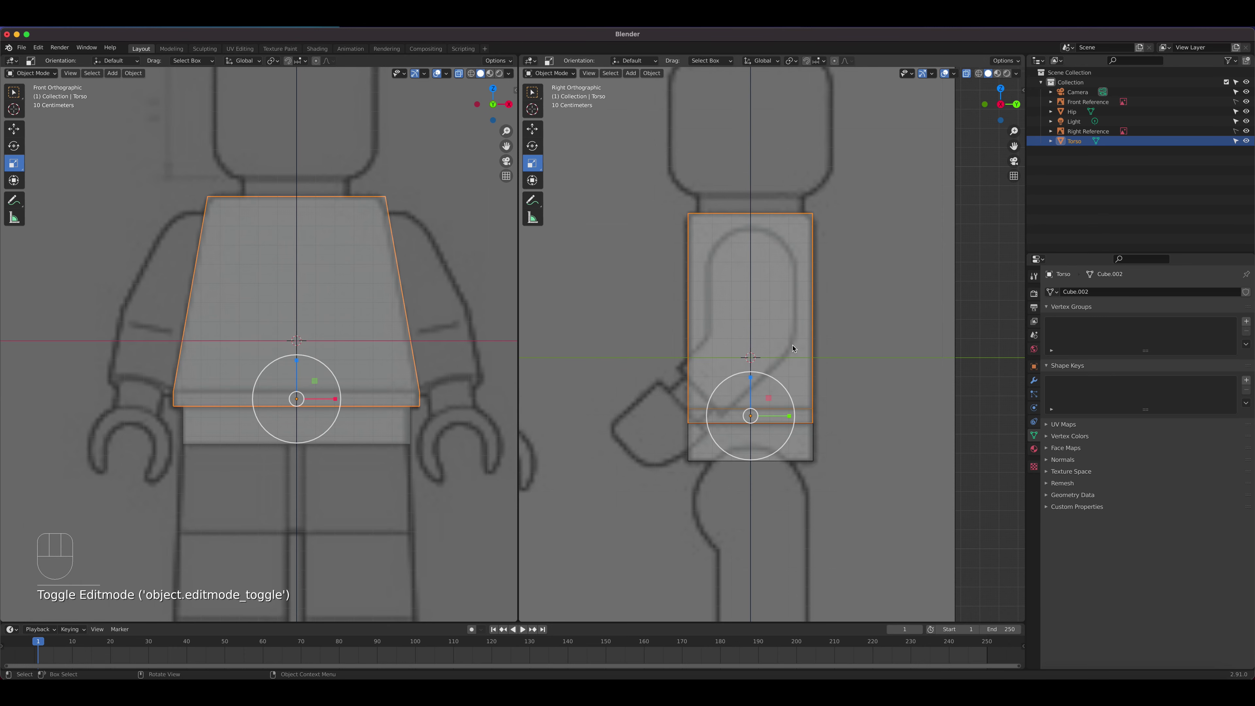
Step: Add three evenly spaced vertical loop cuts across Hip's depth in Edit Mode, leaving them unslid
{"action": "left_click", "coordinate": [806, 446]}
{"action": "scroll", "coordinate": [804, 440], "scroll_direction": "up", "scroll_amount": 4}
{"action": "middle_click_drag", "start_coordinate": [773, 439], "coordinate": [762, 261], "text": "shift"}
{"action": "scroll", "coordinate": [765, 274], "scroll_direction": "up", "scroll_amount": 2}
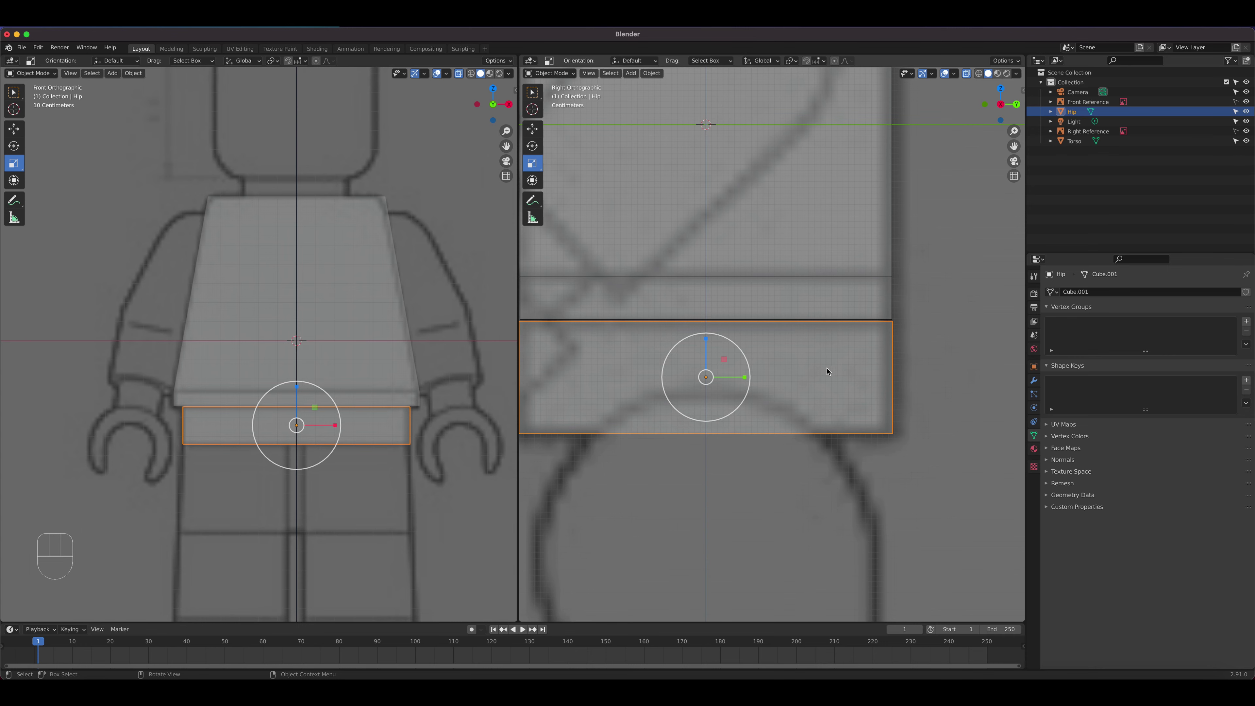
{"action": "key", "text": "Tab"}
{"action": "middle_click_drag", "start_coordinate": [802, 373], "coordinate": [848, 370], "text": "shift"}
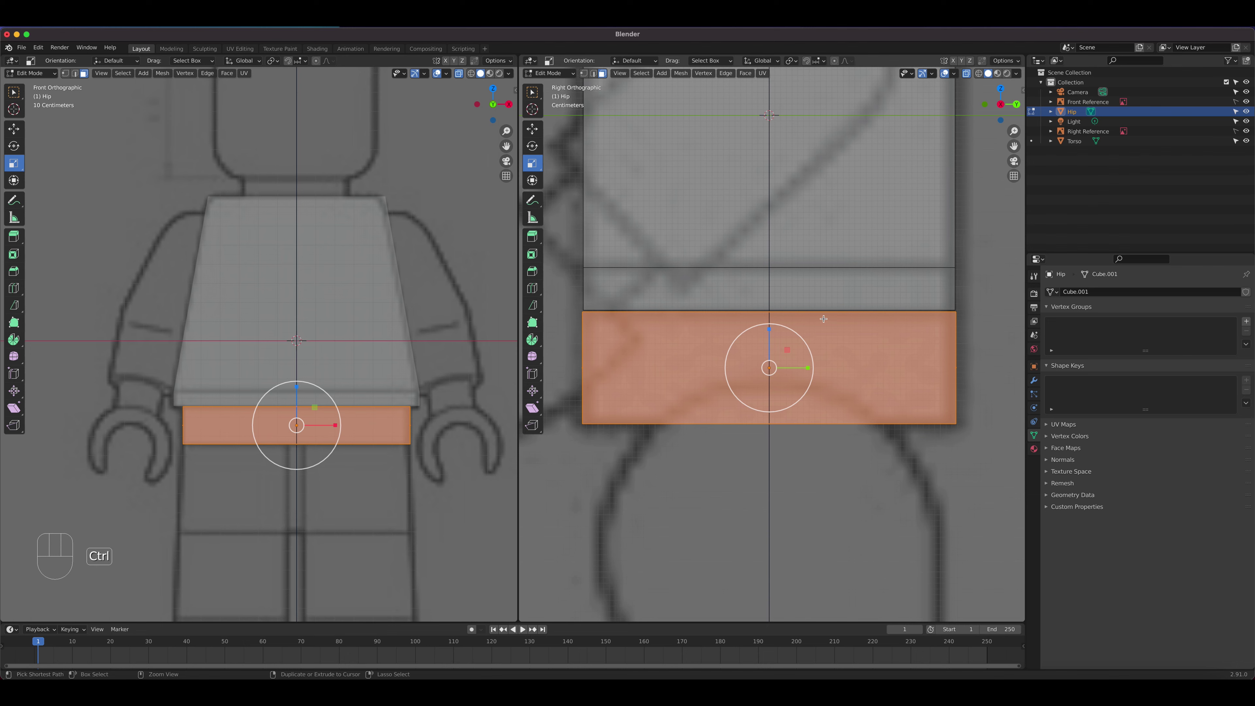
{"action": "key", "text": "ctrl+r"}
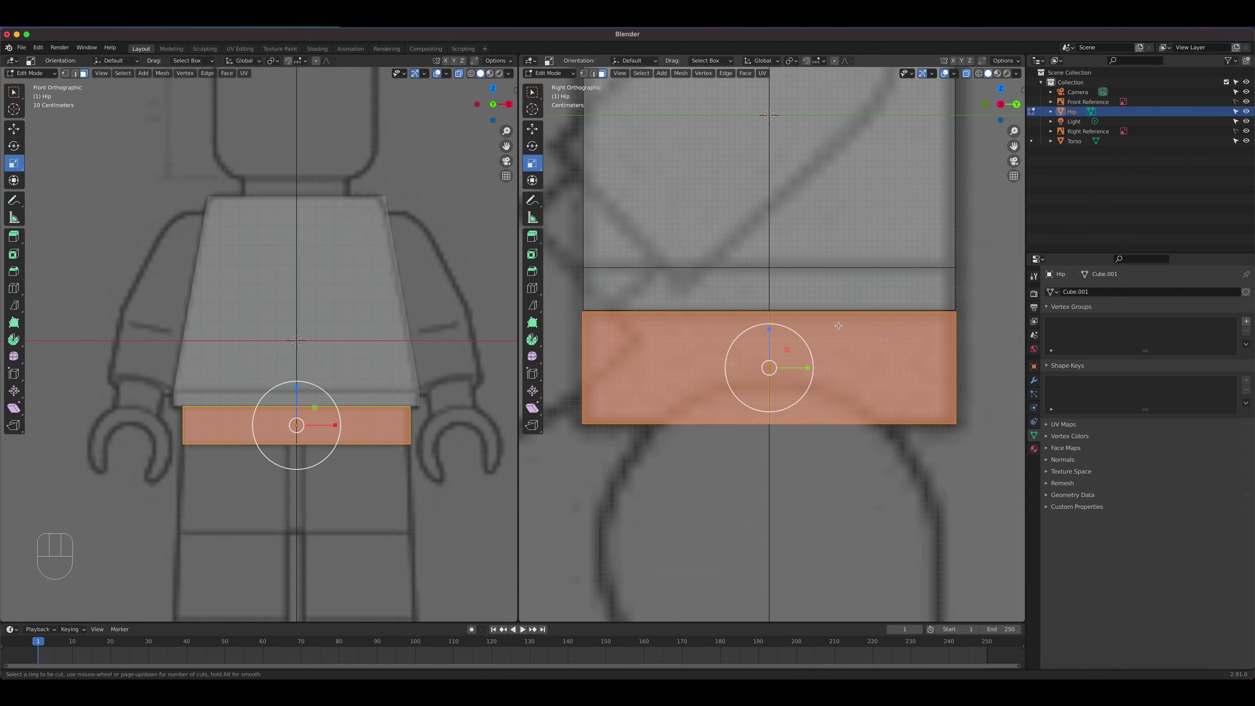
{"action": "scroll", "coordinate": [839, 318], "scroll_direction": "up", "scroll_amount": 1}
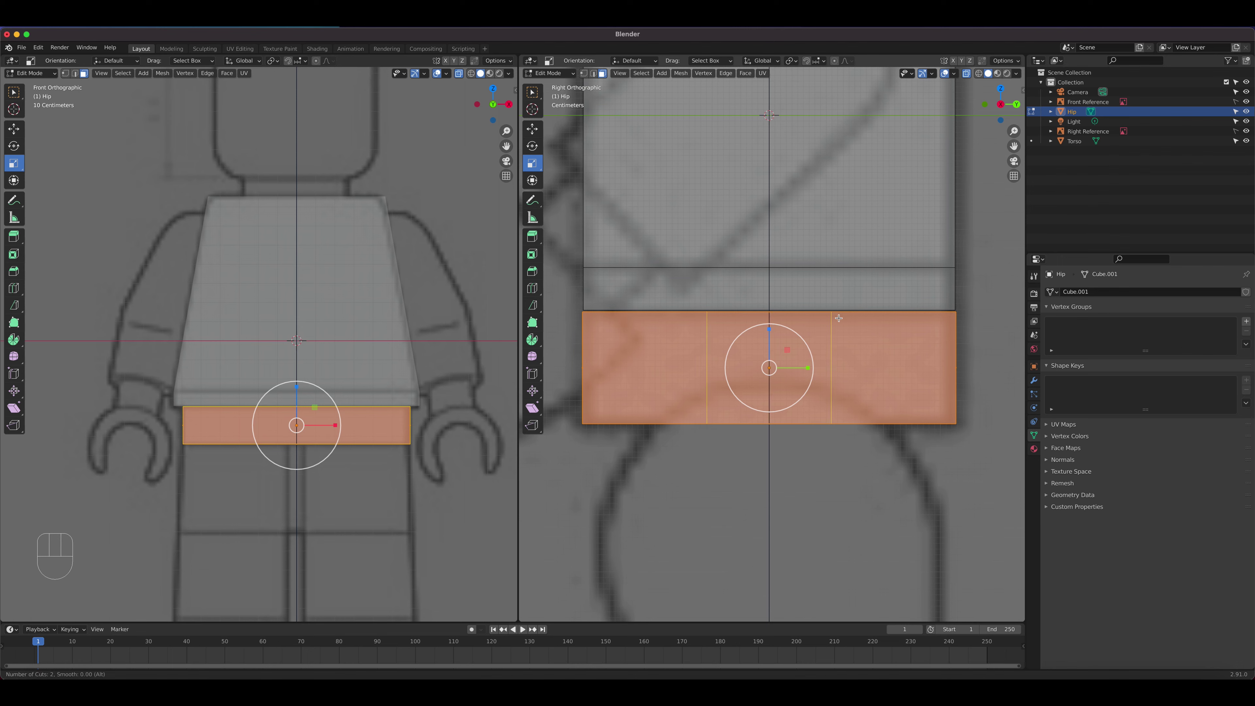
{"action": "scroll", "coordinate": [839, 319], "scroll_direction": "up", "scroll_amount": 1}
{"action": "left_click", "coordinate": [839, 318]}
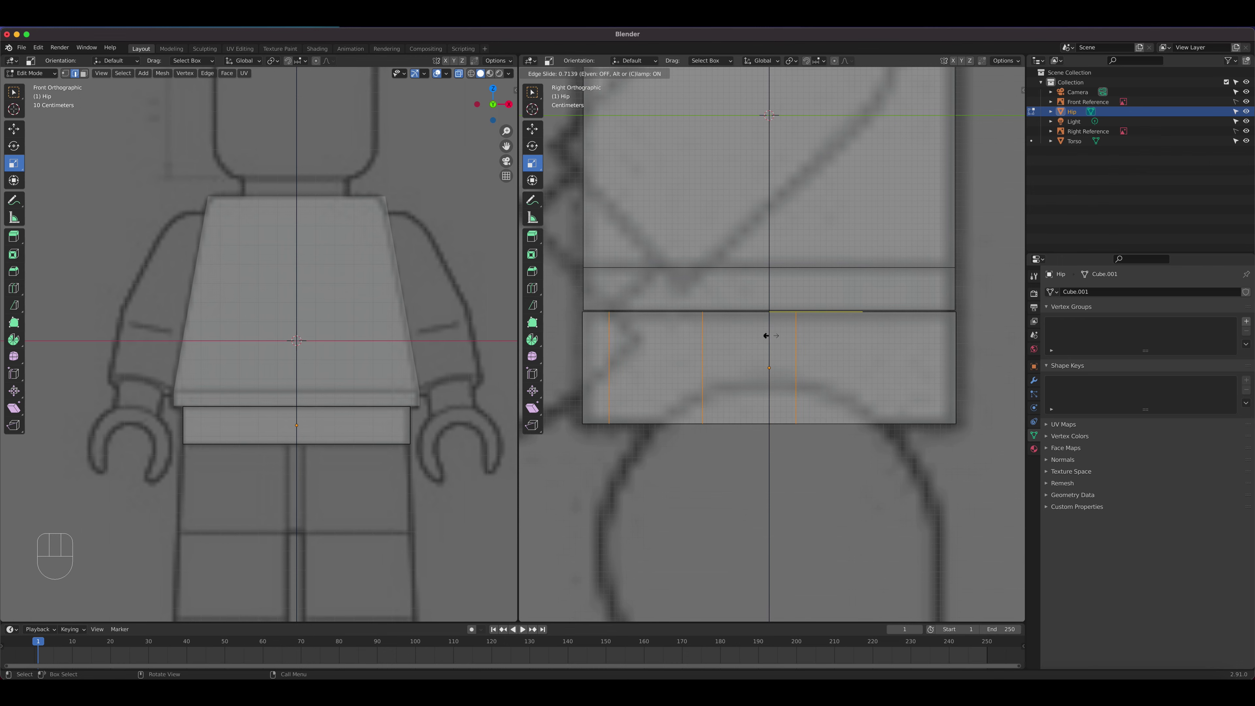
{"action": "left_click", "coordinate": [823, 342]}
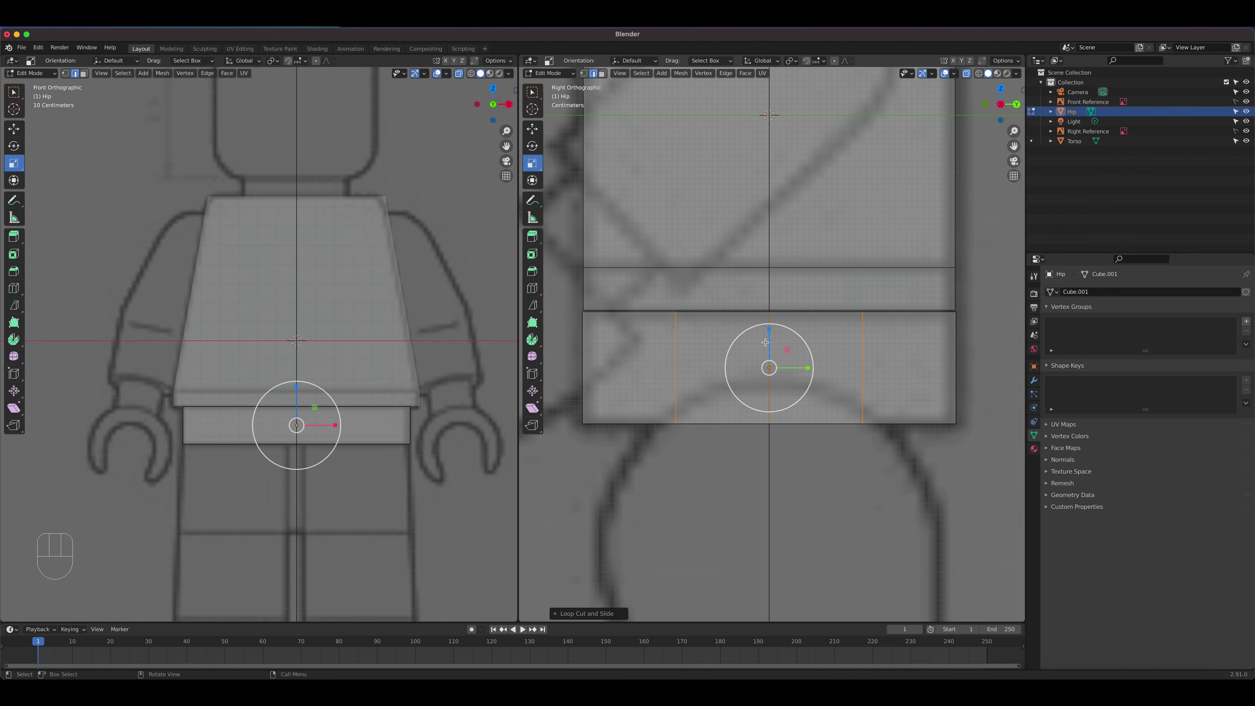
Step: Spread Hip's two outer edge loops apart along Y to where the leg arc meets Hip's bottom edge
{"action": "left_click", "coordinate": [584, 73]}
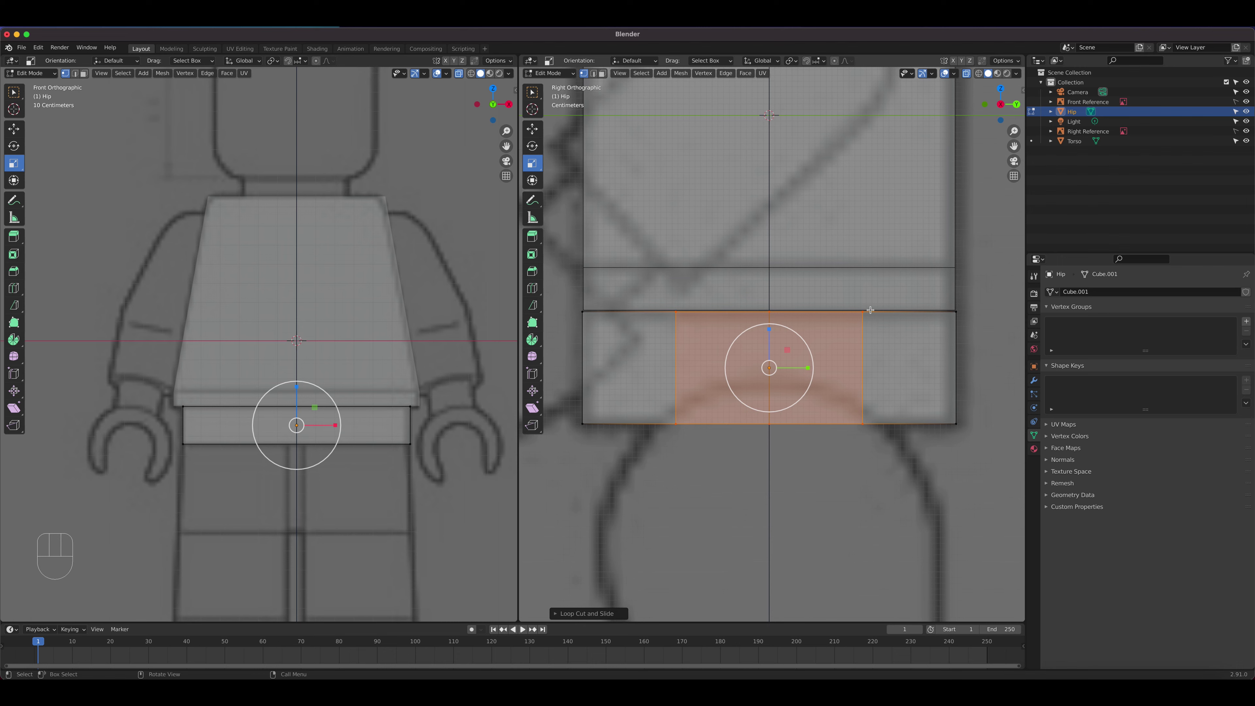
{"action": "left_click_drag", "start_coordinate": [839, 283], "coordinate": [899, 470]}
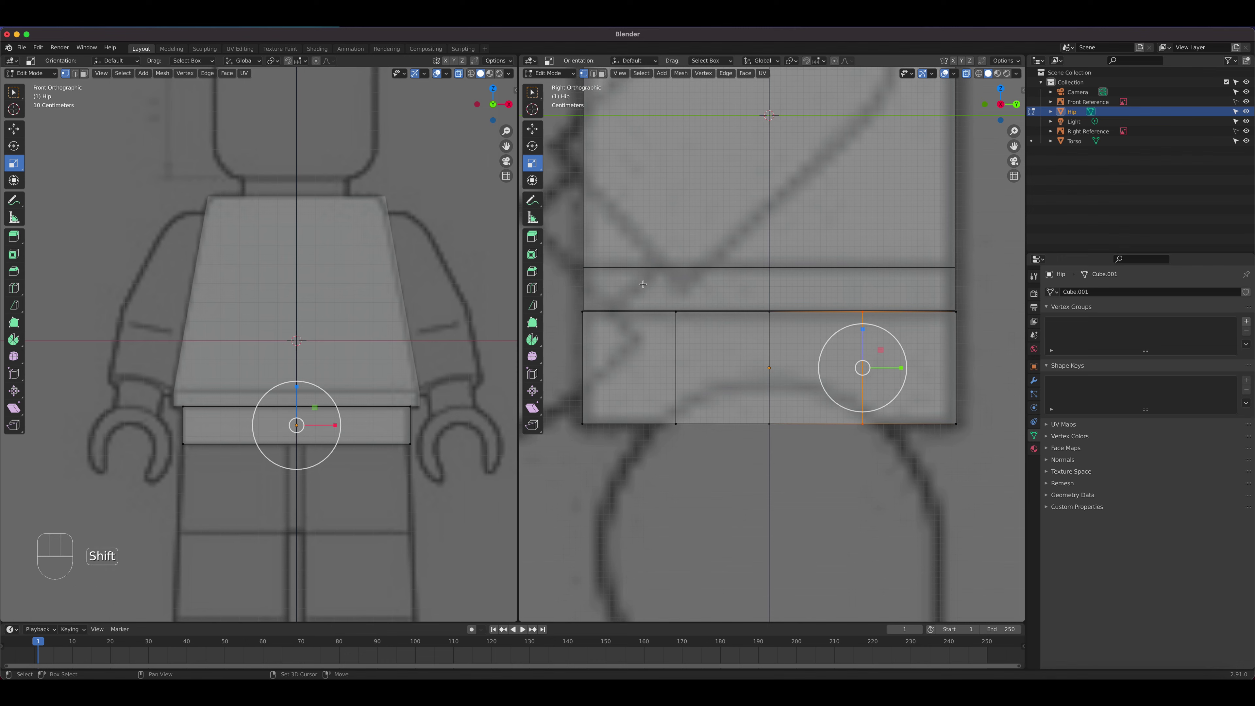
{"action": "left_click_drag", "start_coordinate": [643, 284], "coordinate": [718, 464], "text": "shift"}
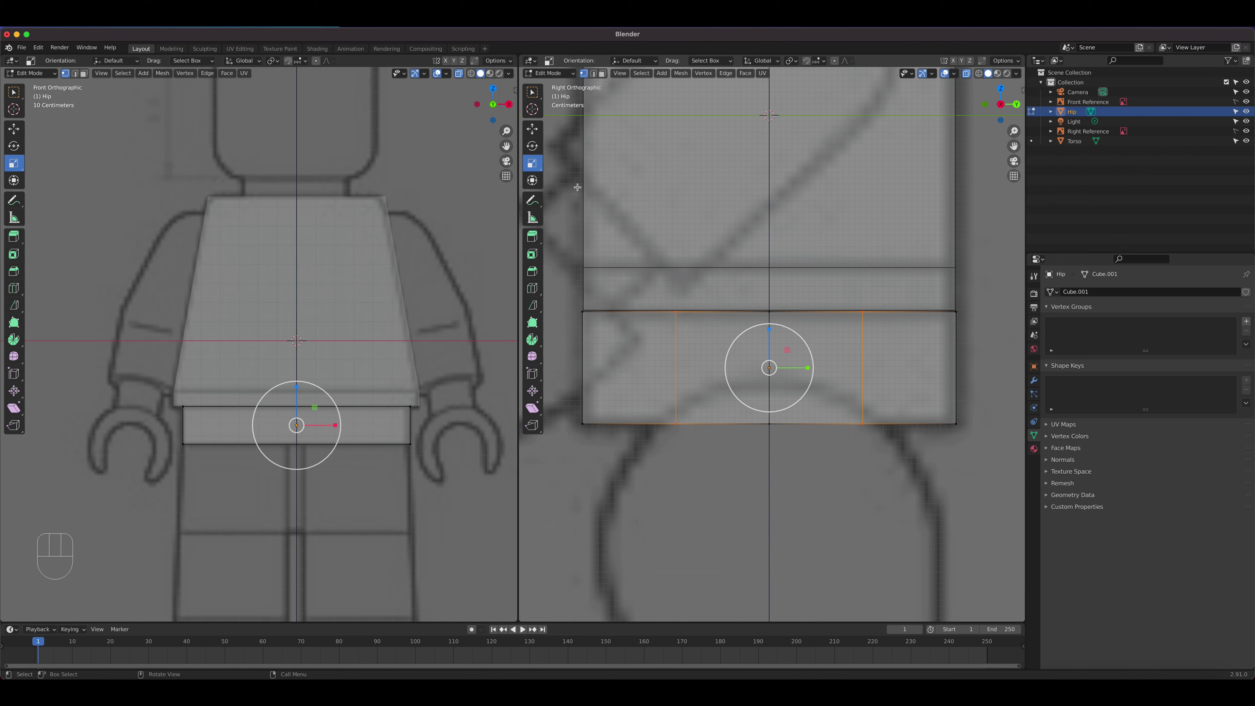
{"action": "left_click_drag", "start_coordinate": [806, 367], "coordinate": [823, 367]}
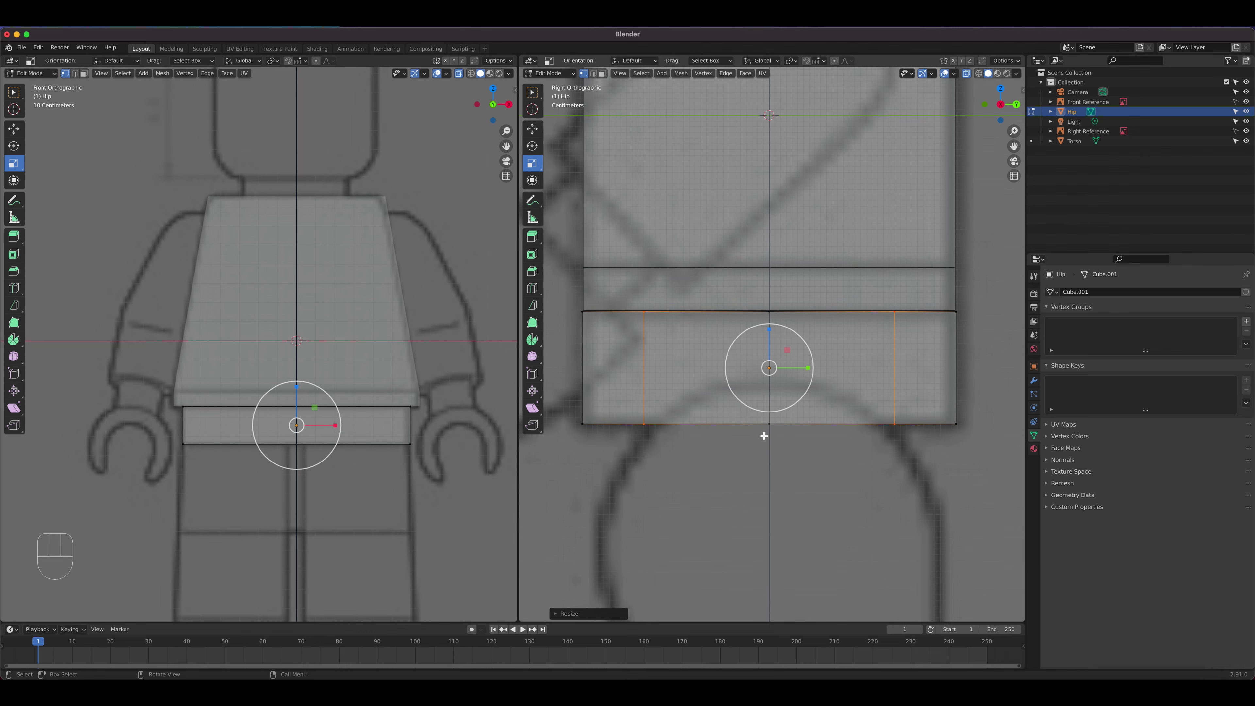
Step: In edge selection mode, select Hip's bottom middle edge and move it up along Z to slightly above the leg arc's peak
{"action": "left_click", "coordinate": [594, 74]}
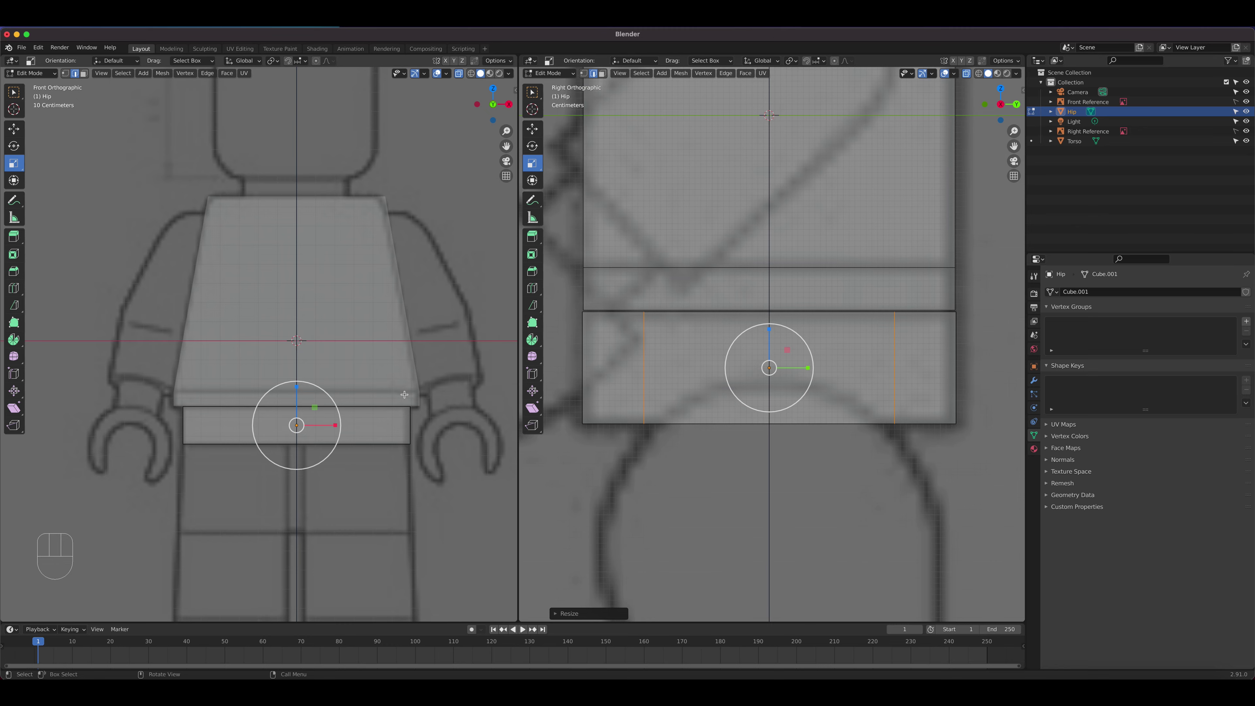
{"action": "middle_click_drag", "start_coordinate": [404, 394], "coordinate": [316, 364]}
{"action": "left_click", "coordinate": [330, 406]}
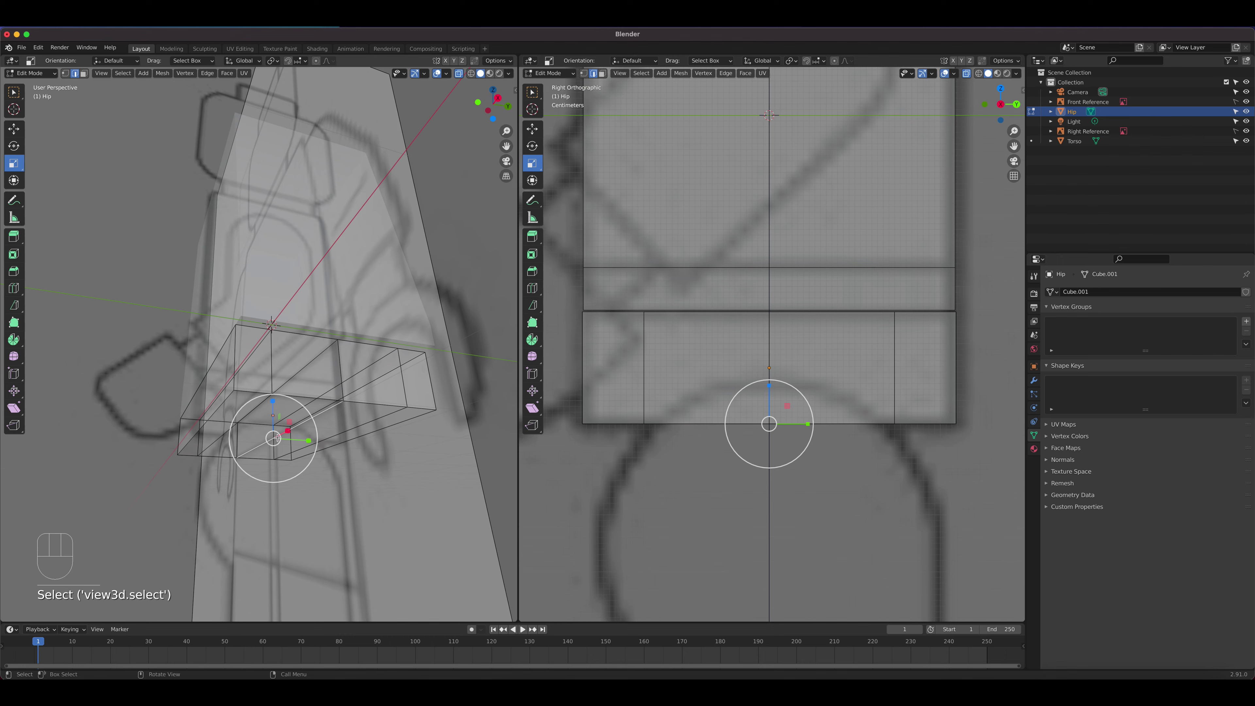
{"action": "left_click", "coordinate": [532, 129]}
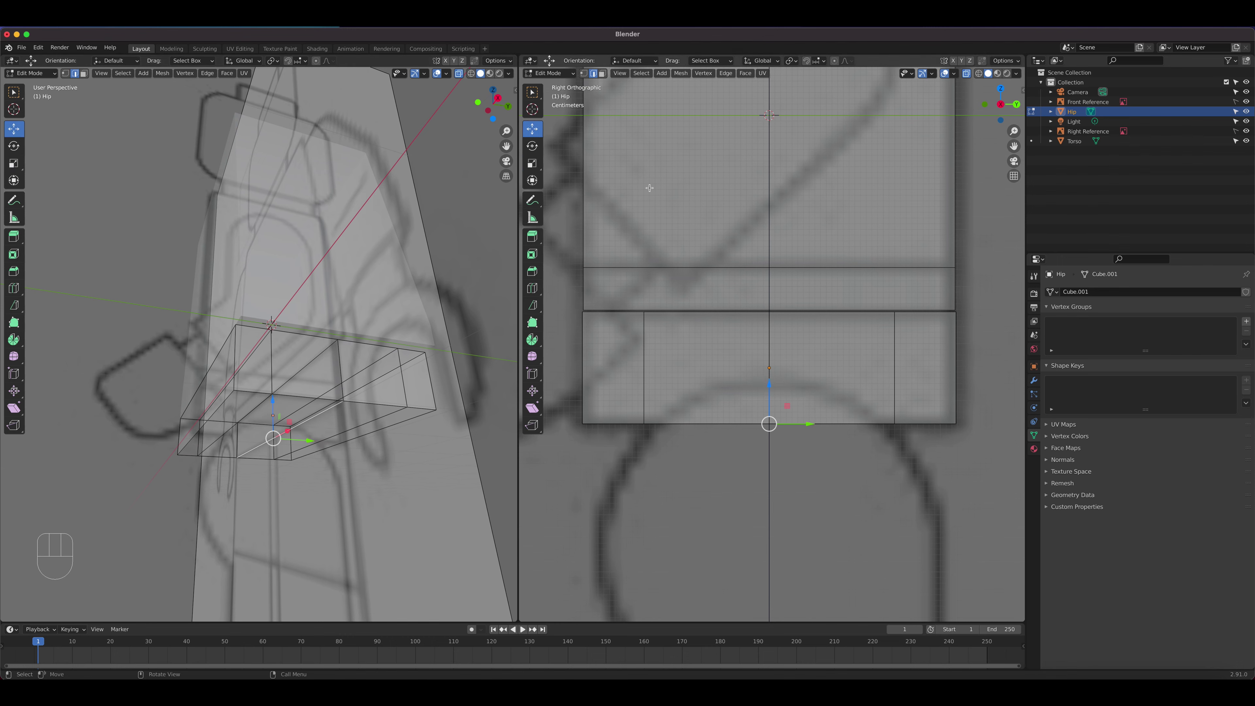
{"action": "left_click_drag", "start_coordinate": [770, 388], "coordinate": [779, 322]}
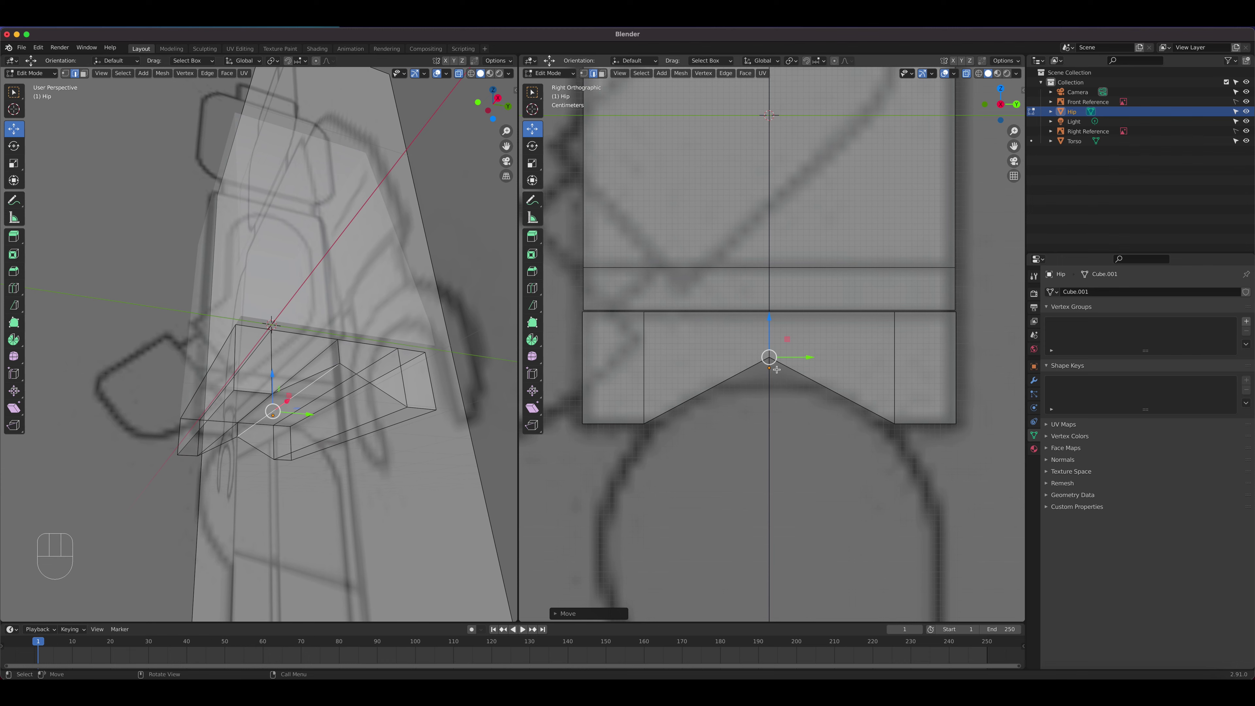
Step: Return to Object Mode, apply Hip's scale, and reenter Edit Mode
{"action": "key", "text": "Tab"}
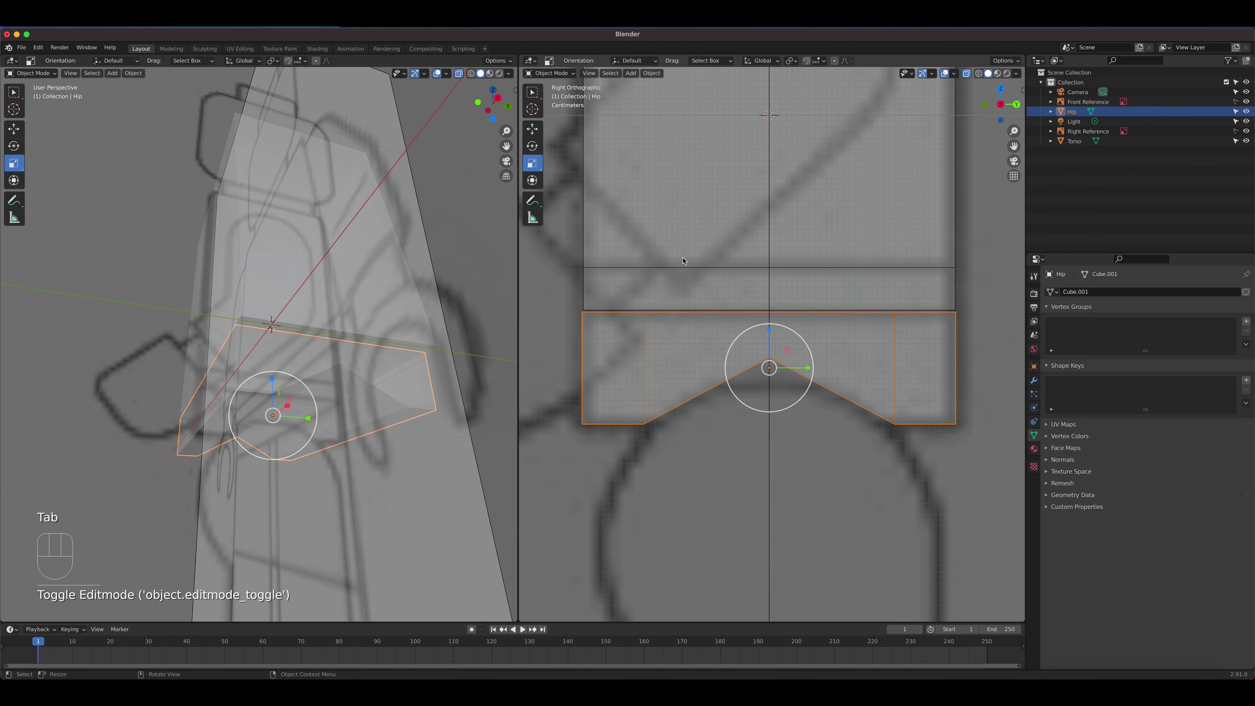
{"action": "left_click", "coordinate": [652, 72]}
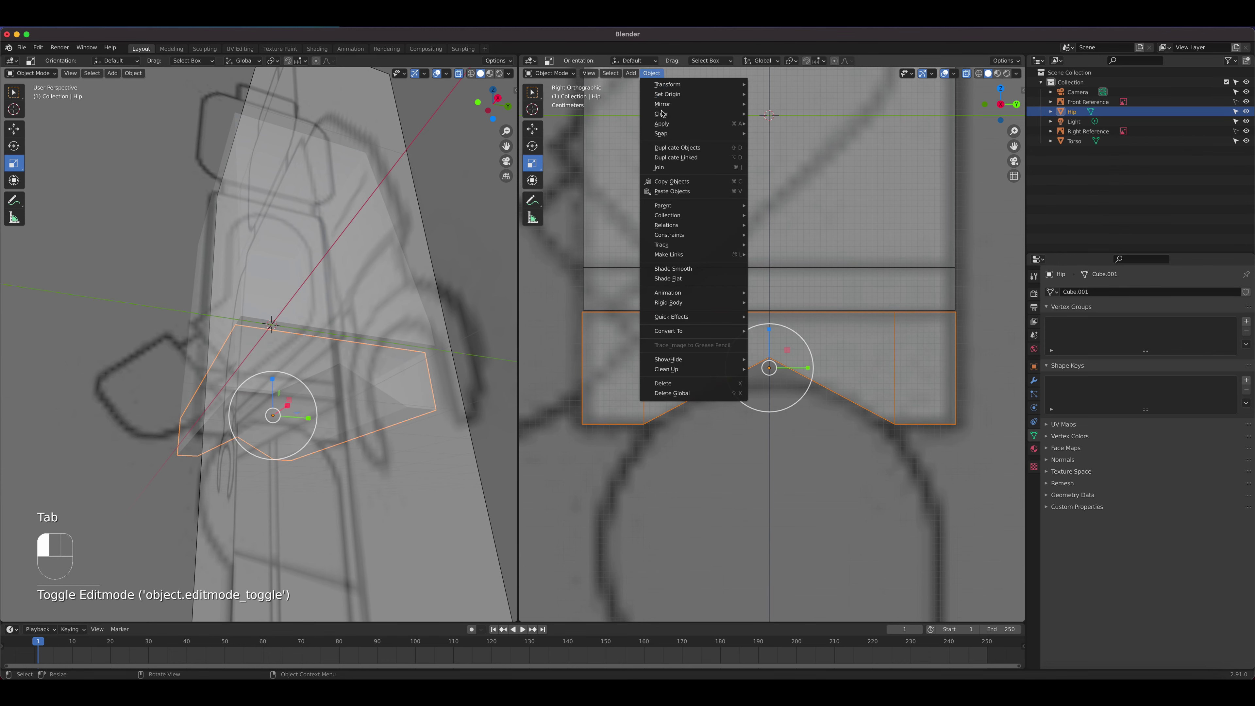
{"action": "mouse_move", "coordinate": [663, 123]}
{"action": "left_click", "coordinate": [801, 144]}
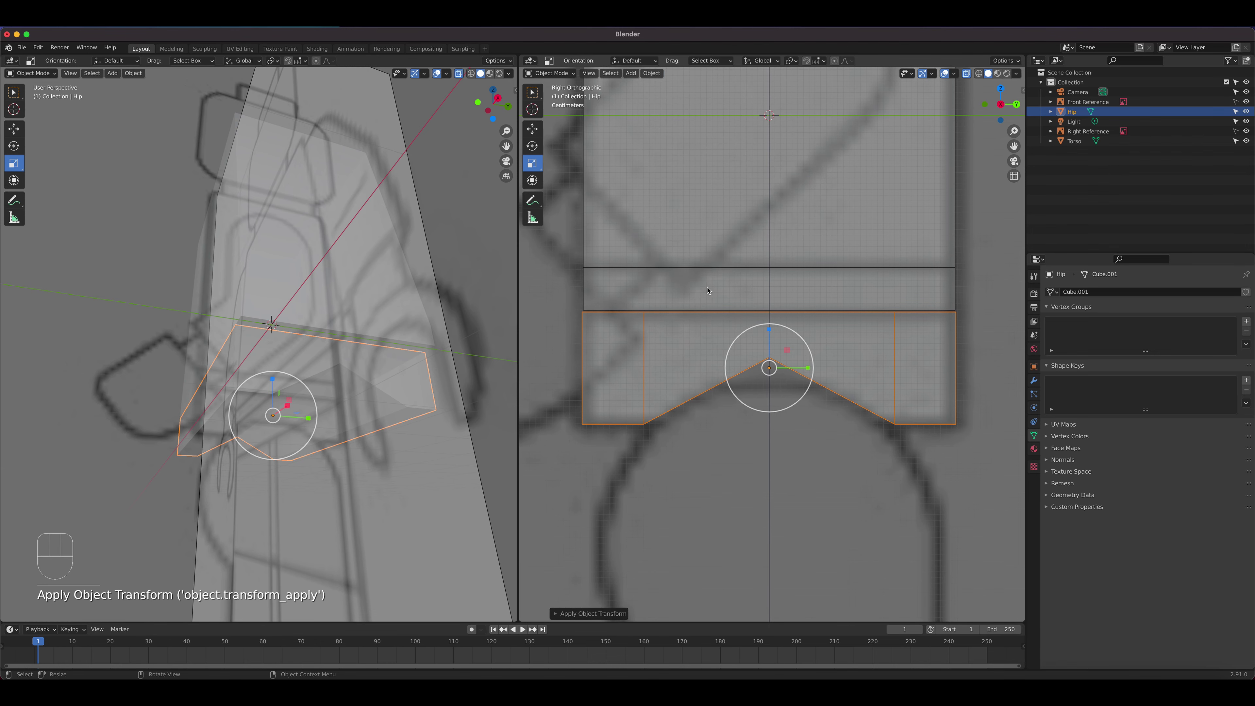
{"action": "key", "text": "Tab"}
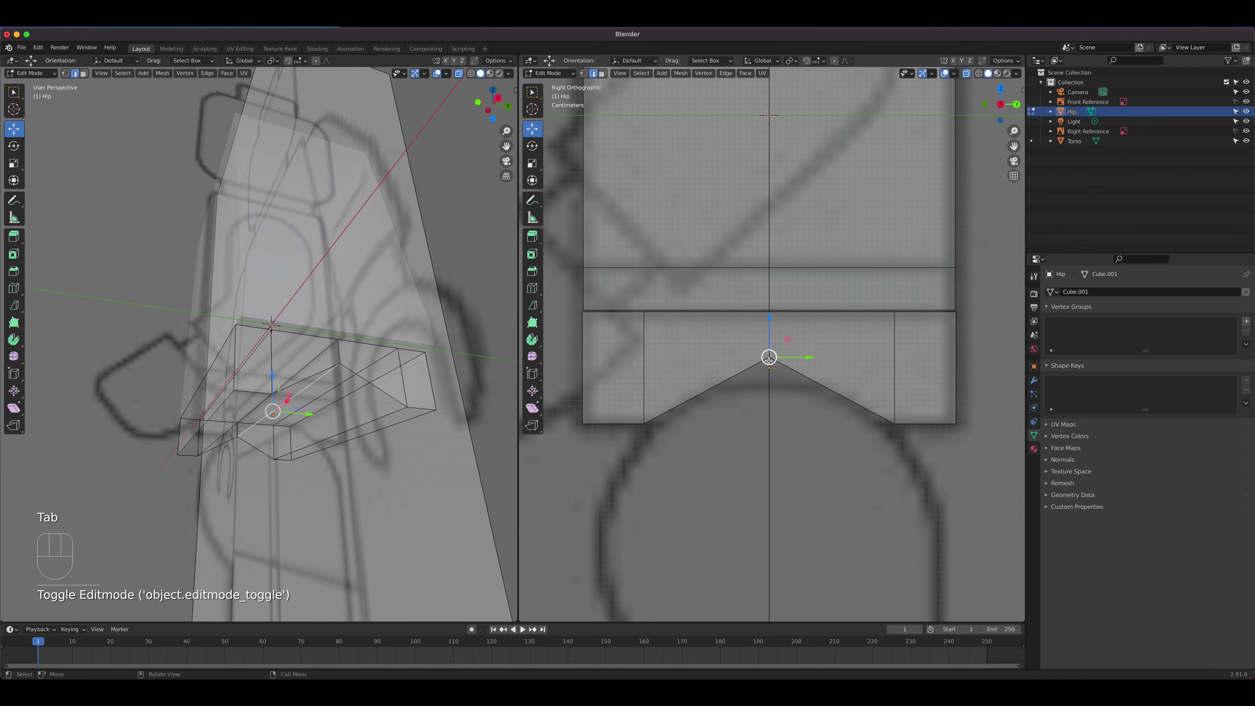
Step: Bevel Hip's raised bottom middle edge about 0.188 m wide with 8 segments
{"action": "right_click", "coordinate": [768, 358]}
{"action": "left_click", "coordinate": [767, 303]}
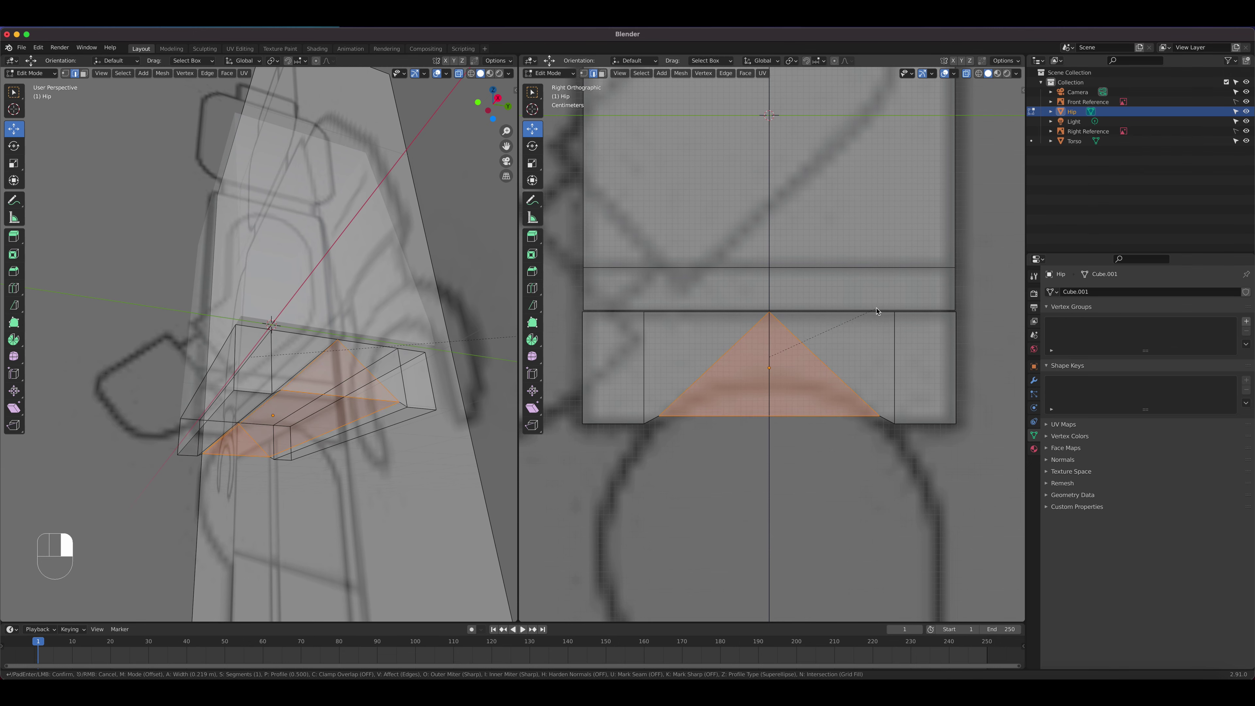
{"action": "left_click", "coordinate": [866, 307]}
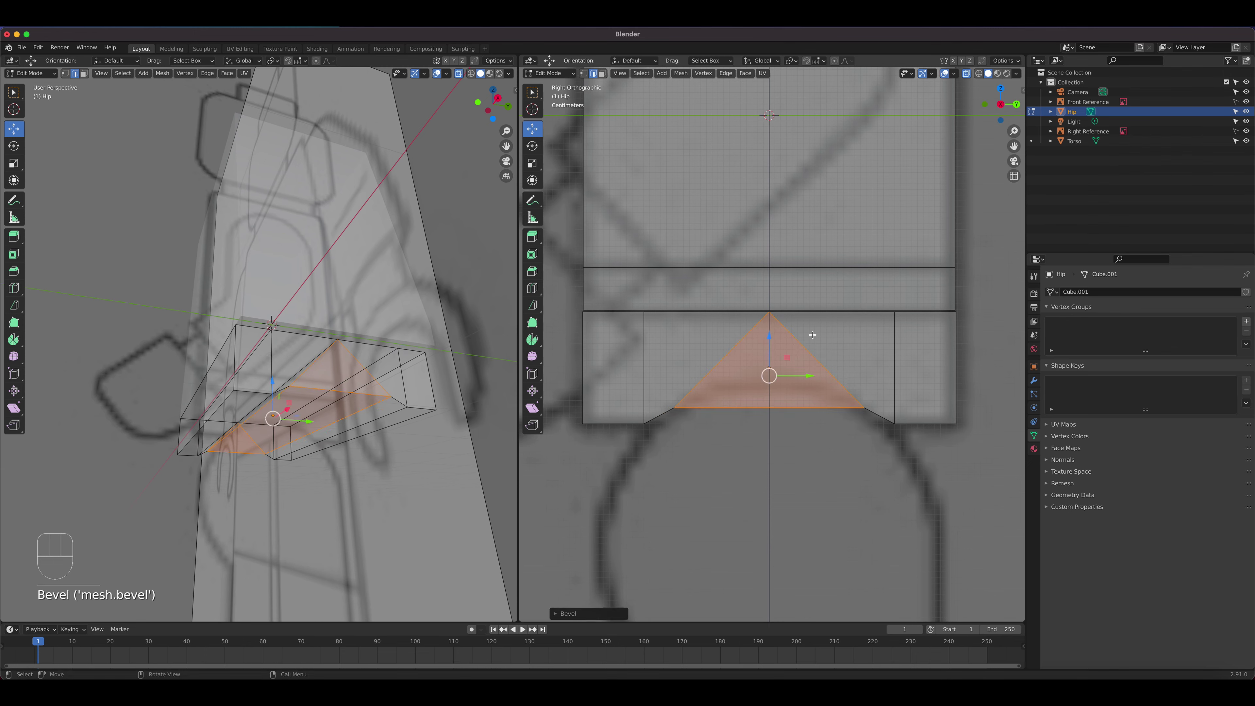
{"action": "left_click", "coordinate": [559, 613]}
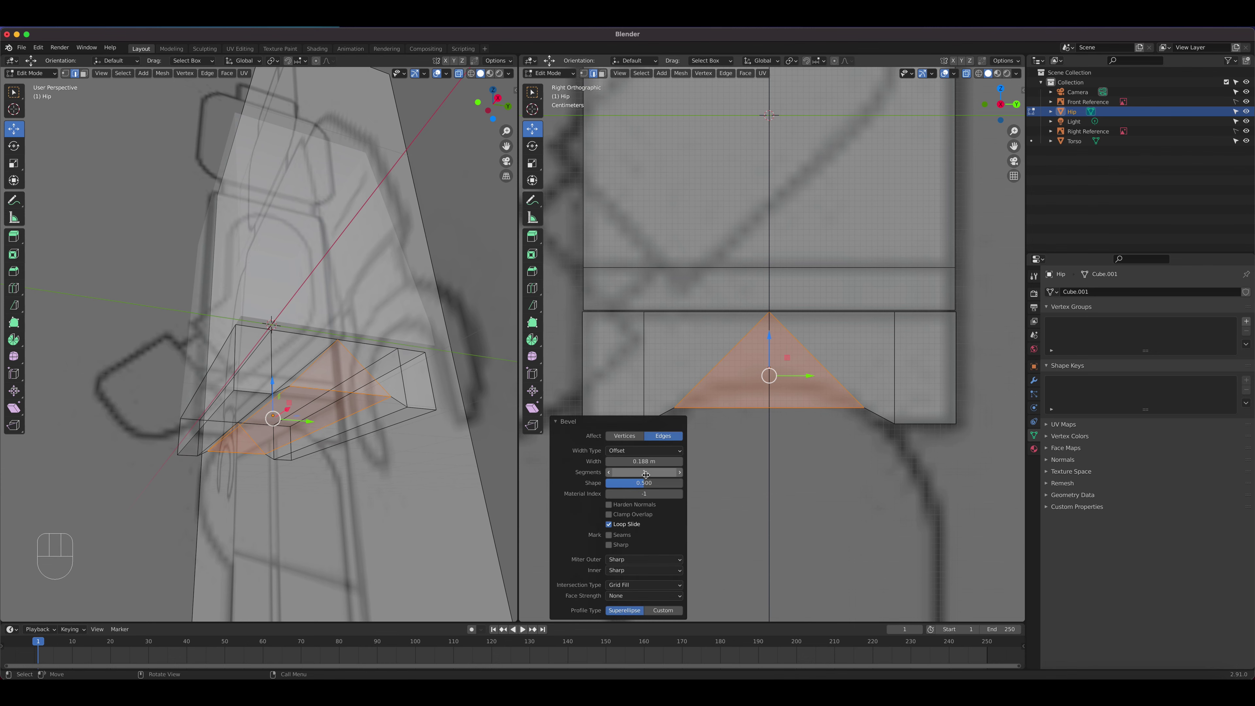
{"action": "left_click", "coordinate": [680, 474]}
{"action": "left_click", "coordinate": [679, 474]}
{"action": "left_click", "coordinate": [679, 473]}
{"action": "left_click", "coordinate": [680, 474]}
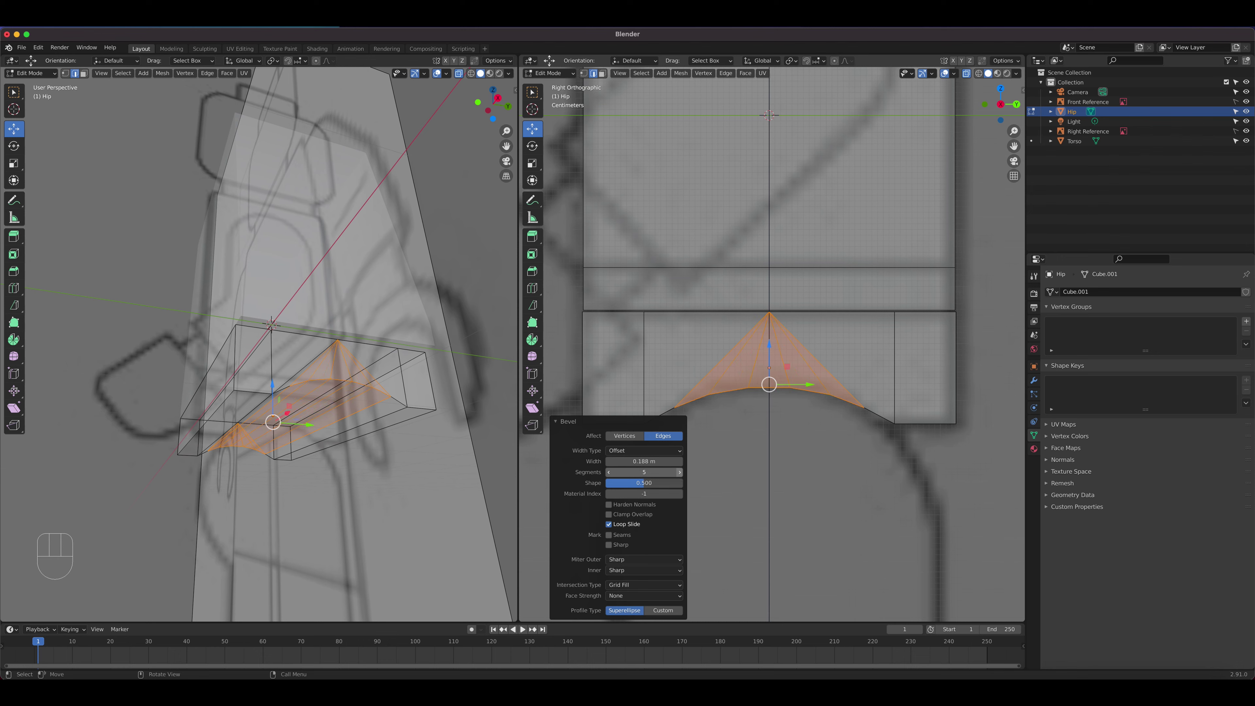
{"action": "left_click", "coordinate": [680, 474]}
{"action": "left_click", "coordinate": [680, 473]}
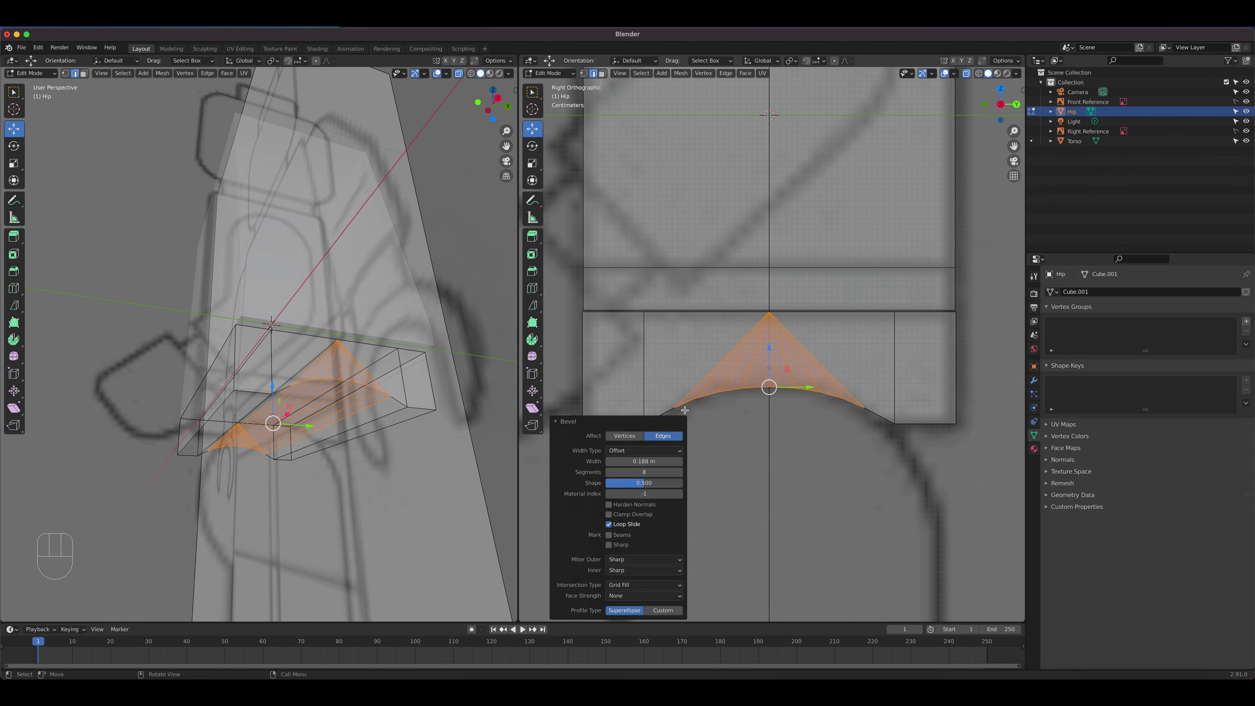
{"action": "left_click", "coordinate": [651, 421]}
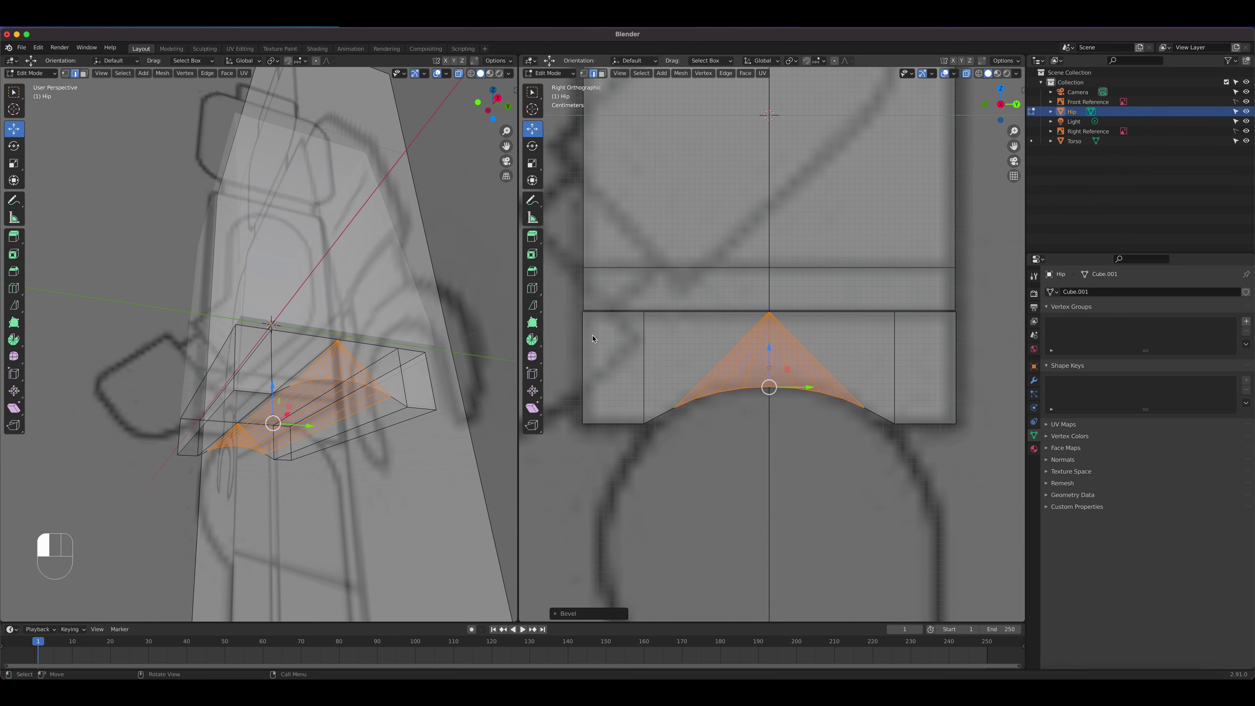
Step: Try the bevel with 10 segments, a width of about 0.328 m and a shape of about 0.695, and undo the bevel
{"action": "left_click", "coordinate": [554, 614]}
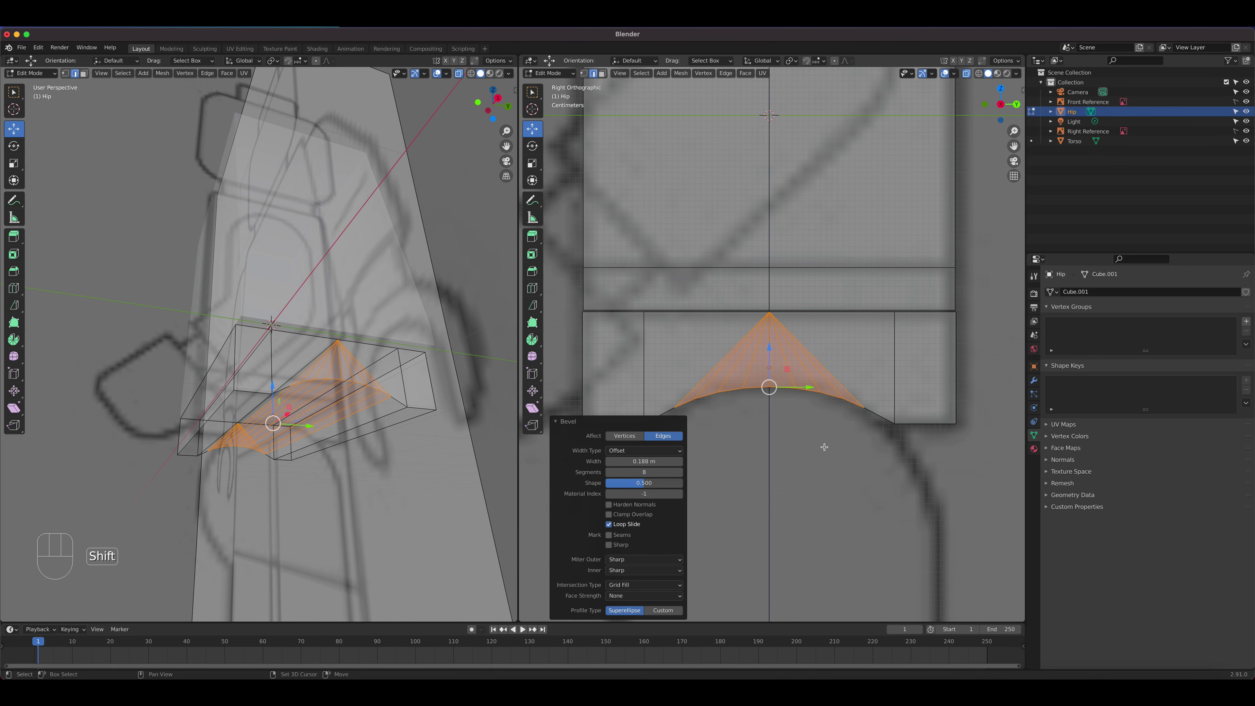
{"action": "middle_click_drag", "start_coordinate": [825, 447], "coordinate": [891, 443], "text": "shift"}
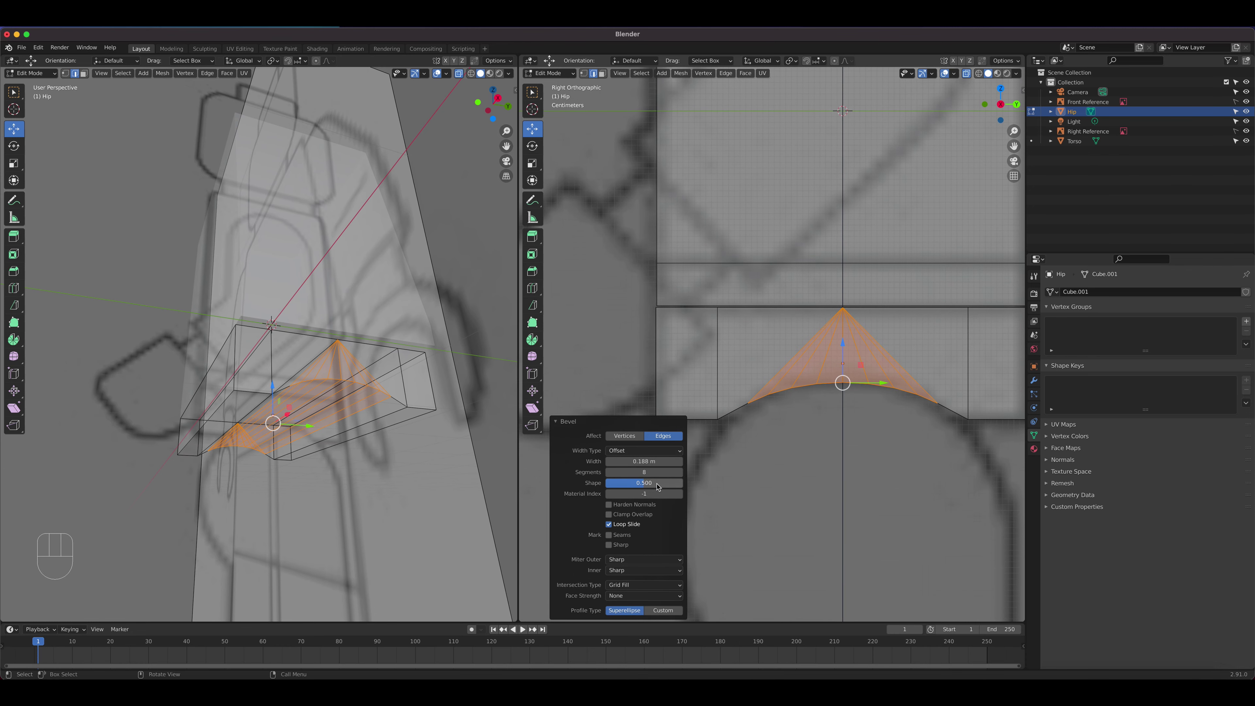
{"action": "left_click", "coordinate": [680, 473]}
{"action": "left_click", "coordinate": [680, 473]}
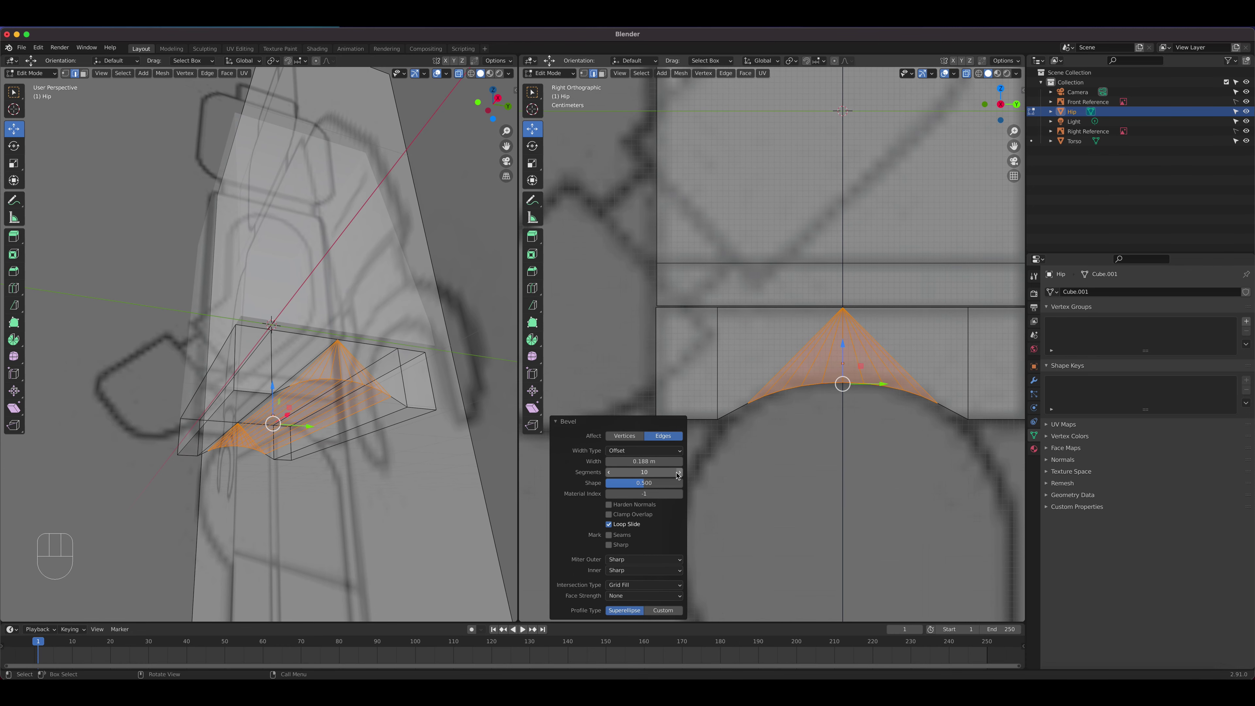
{"action": "left_click_drag", "start_coordinate": [644, 461], "coordinate": [682, 483]}
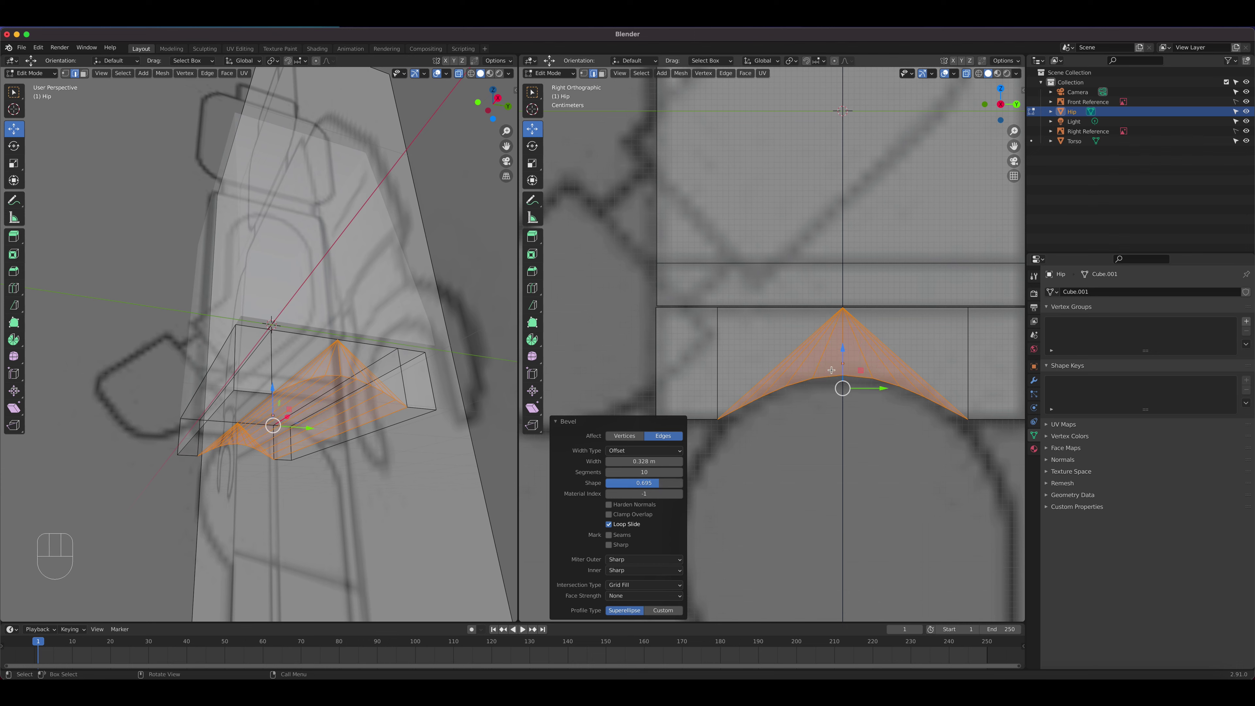
{"action": "key", "text": "super"}
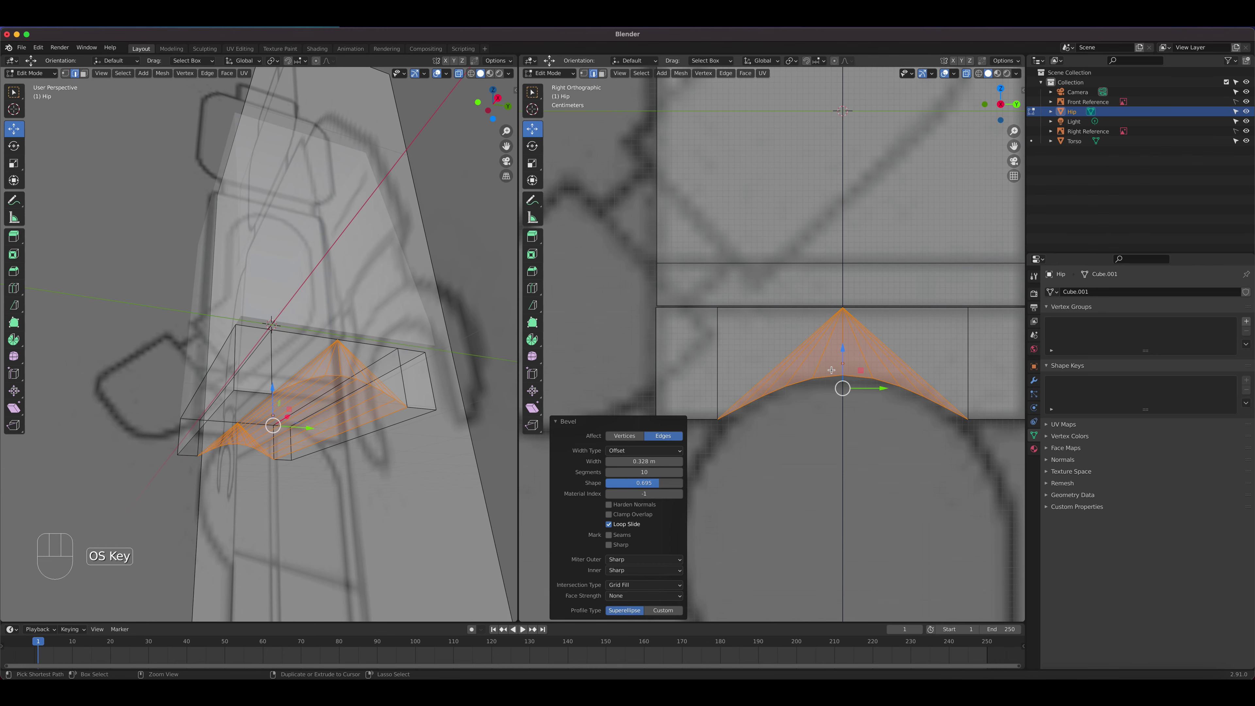
{"action": "key", "text": "super+z"}
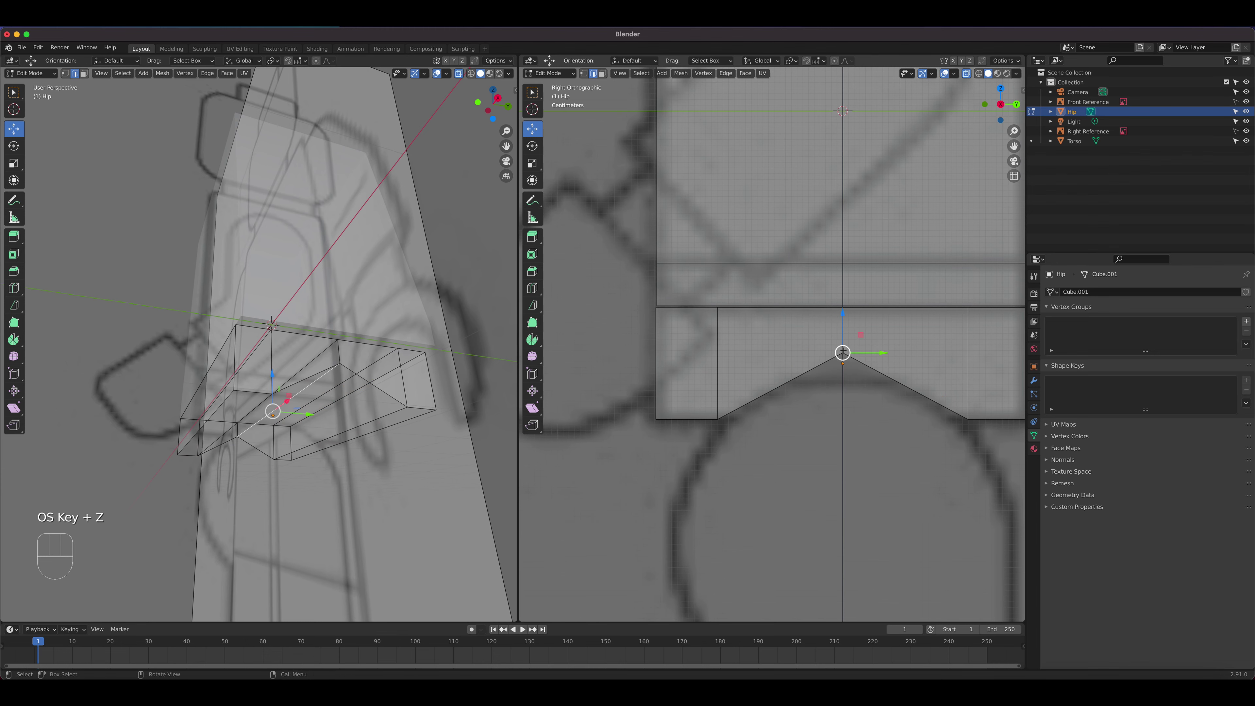
Step: Raise Hip's bottom middle edge about 0.021 m further along Z and bevel it about 0.275 m wide with 10 segments
{"action": "left_click_drag", "start_coordinate": [843, 319], "coordinate": [844, 299]}
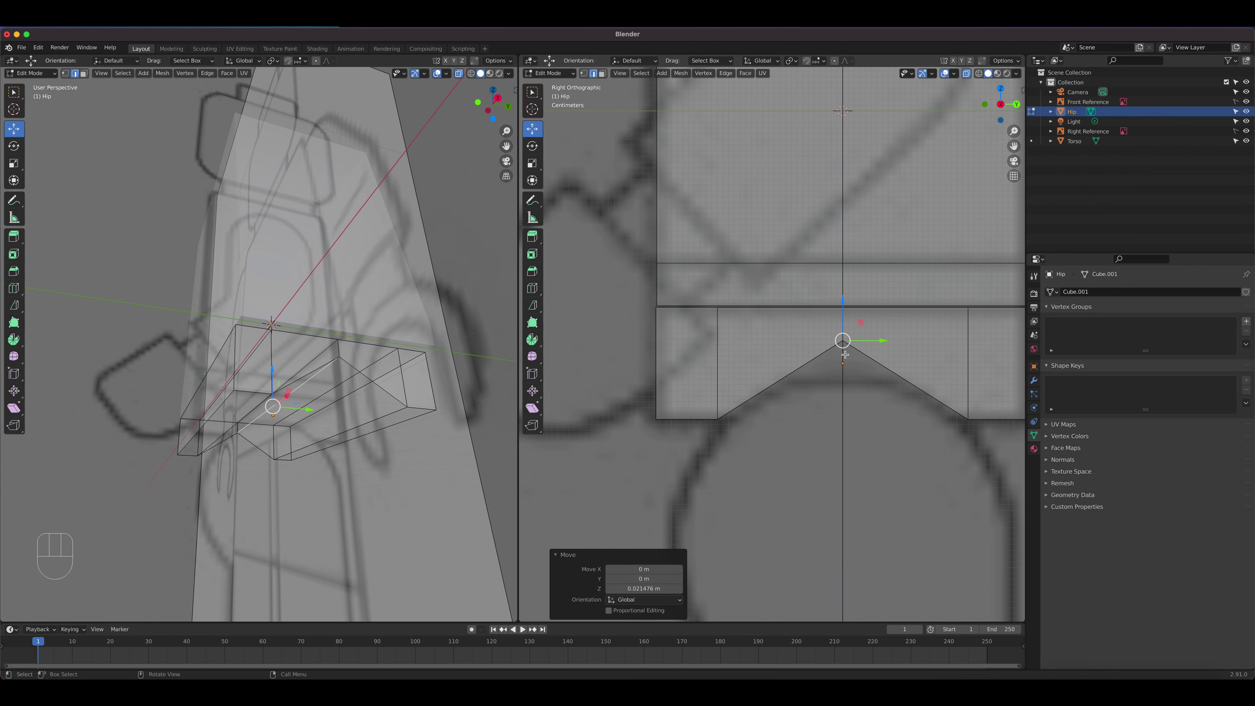
{"action": "right_click", "coordinate": [842, 341]}
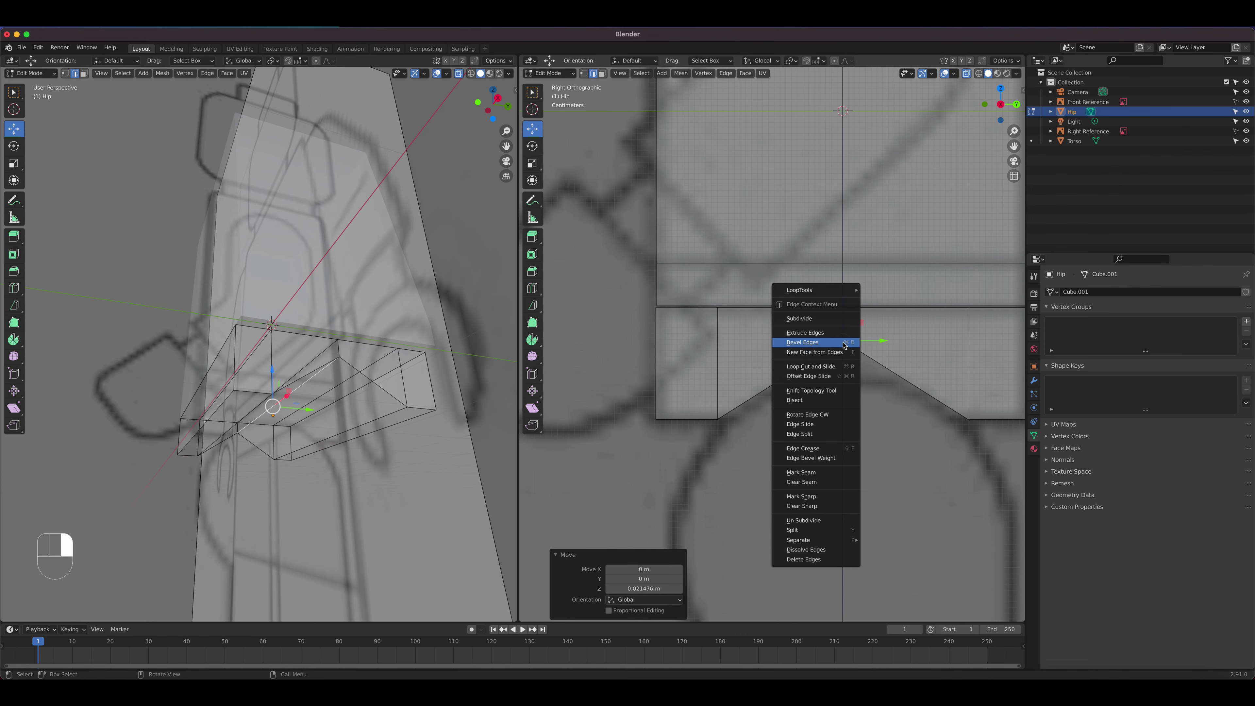
{"action": "left_click", "coordinate": [844, 345]}
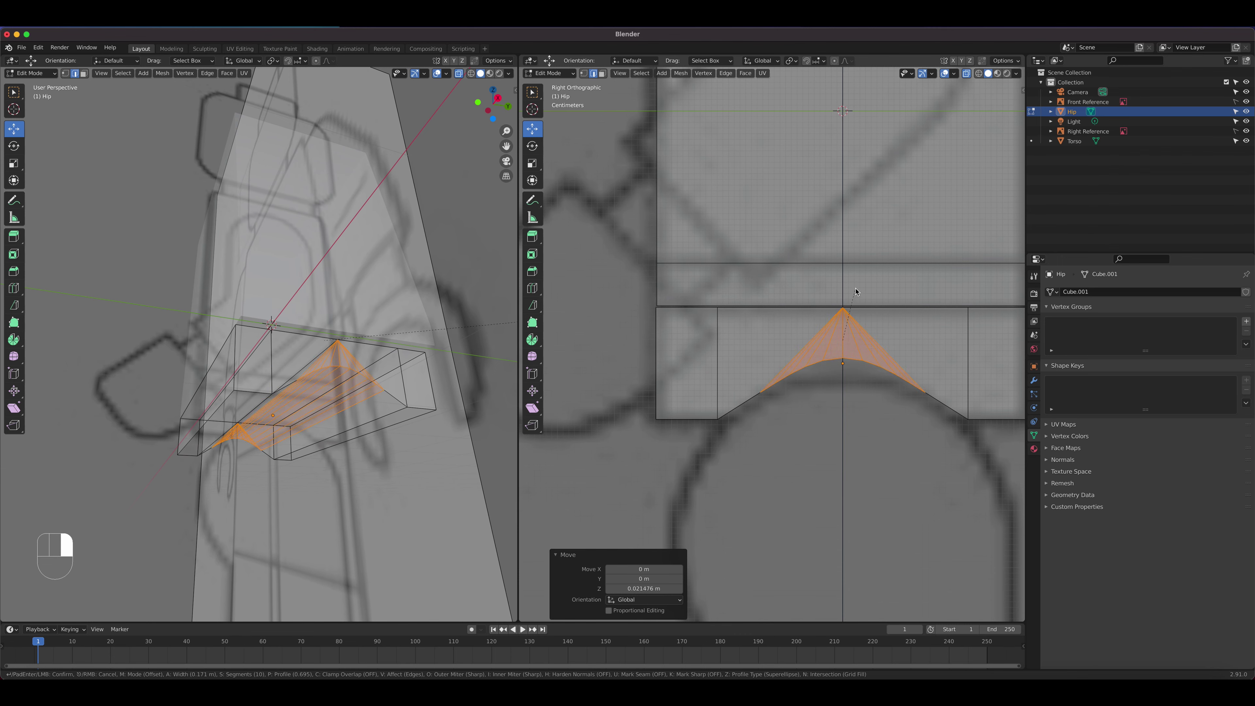
{"action": "left_click", "coordinate": [861, 269]}
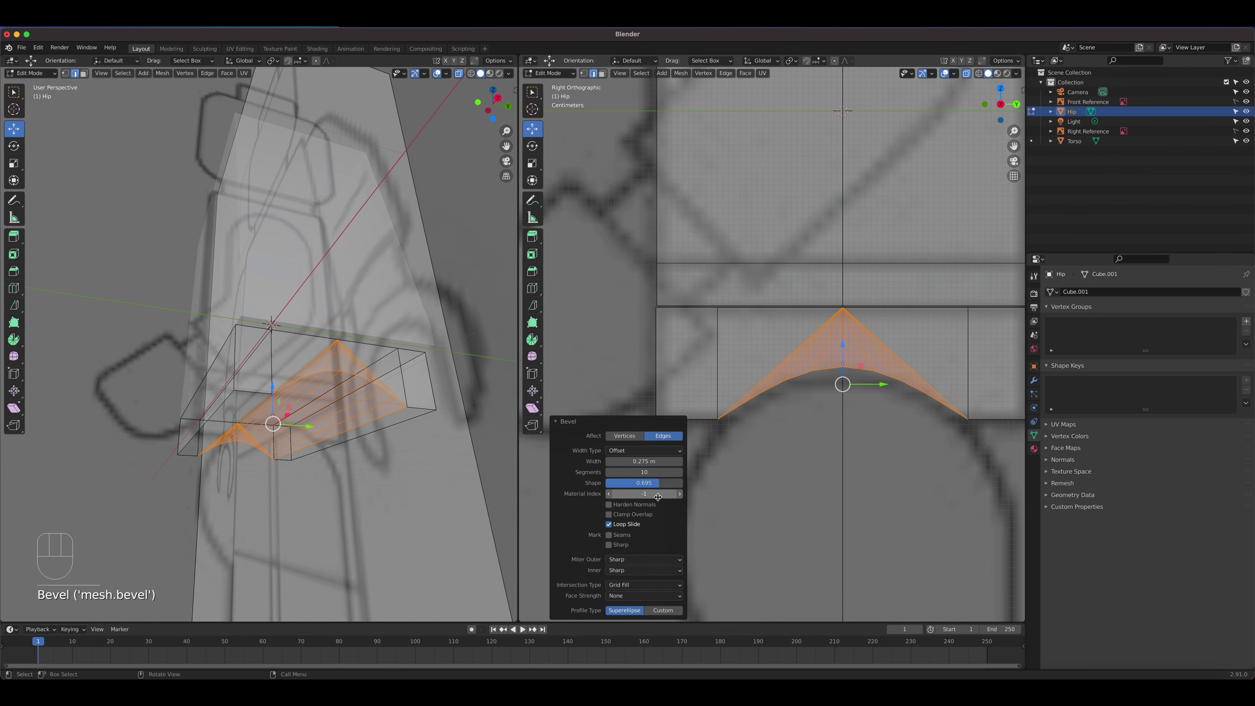
Step: Fit the bevel to the leg arc in the right reference with a width of about 0.245 m and a shape of about 0.607
{"action": "left_click", "coordinate": [630, 482]}
{"action": "type", "text": "."}
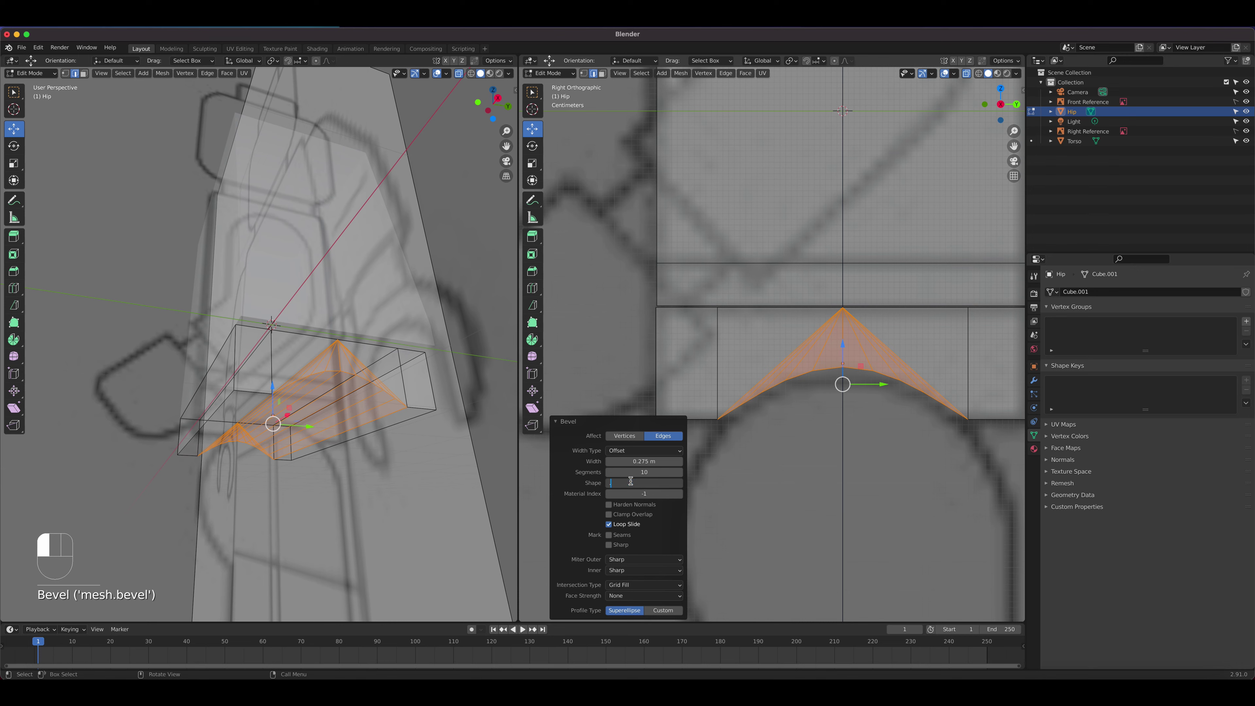
{"action": "type", "text": "5"}
{"action": "key", "text": "Return"}
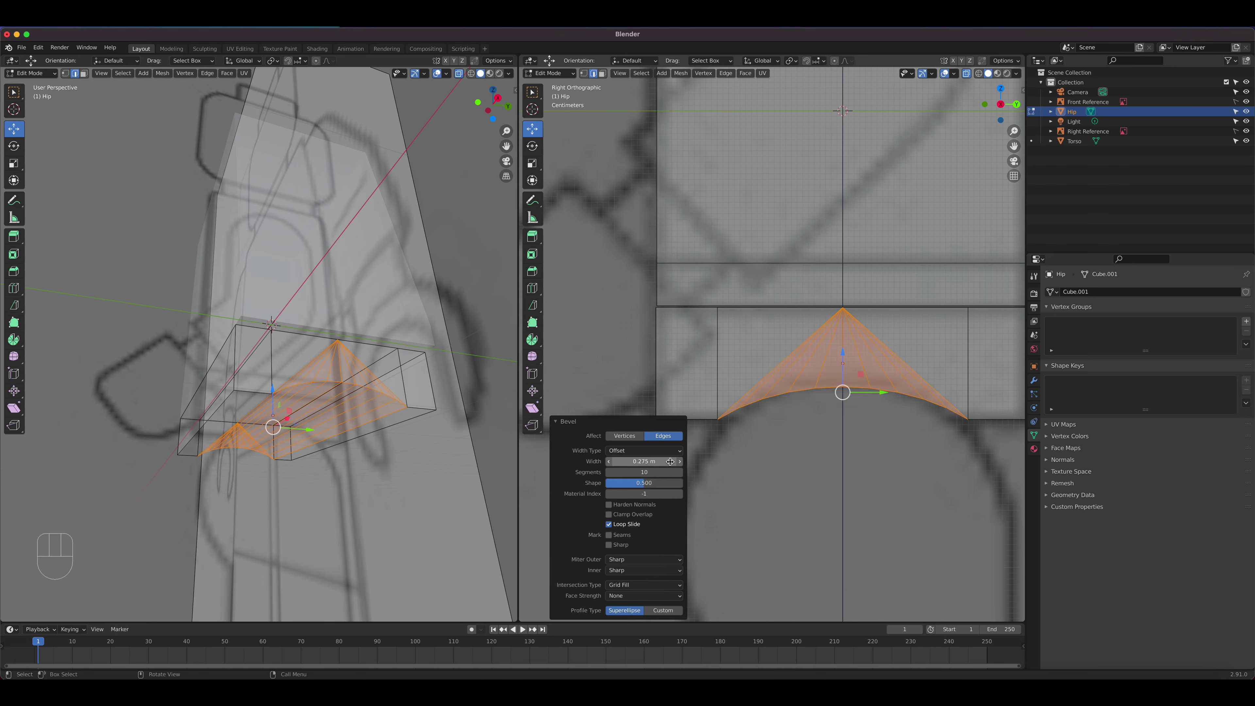
{"action": "mouse_move", "coordinate": [665, 461]}
{"action": "left_mouse_down"}
{"action": "mouse_move", "coordinate": [638, 461]}
{"action": "mouse_move", "coordinate": [661, 461]}
{"action": "left_mouse_up"}
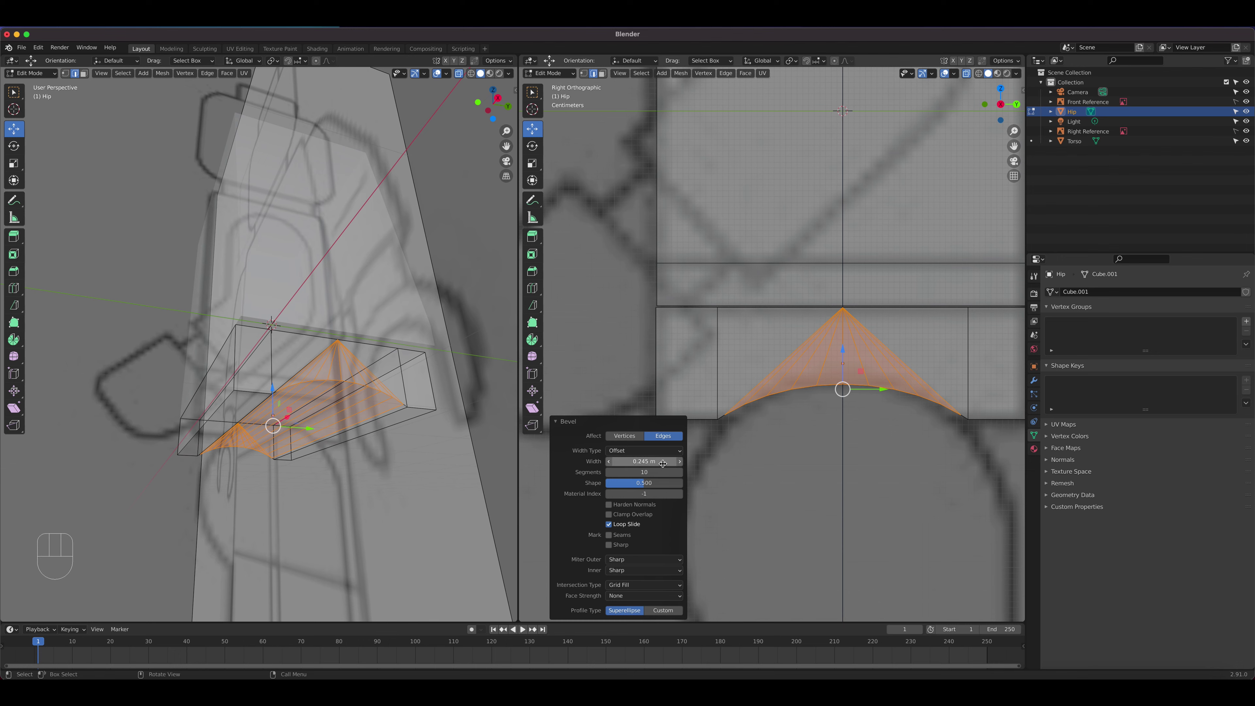
{"action": "left_click_drag", "start_coordinate": [658, 484], "coordinate": [658, 463]}
{"action": "left_click_drag", "start_coordinate": [844, 346], "coordinate": [843, 352]}
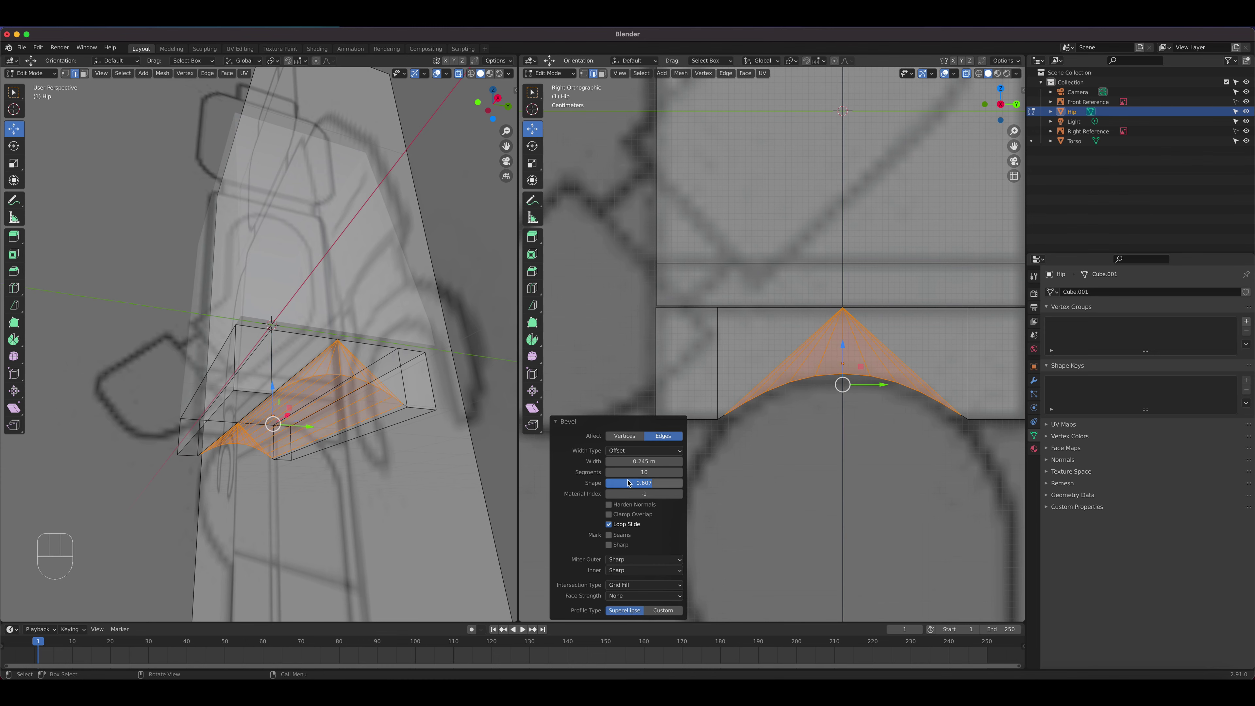
{"action": "mouse_move", "coordinate": [654, 483]}
{"action": "left_mouse_down"}
{"action": "mouse_move", "coordinate": [643, 483]}
{"action": "mouse_move", "coordinate": [653, 483]}
{"action": "left_mouse_up"}
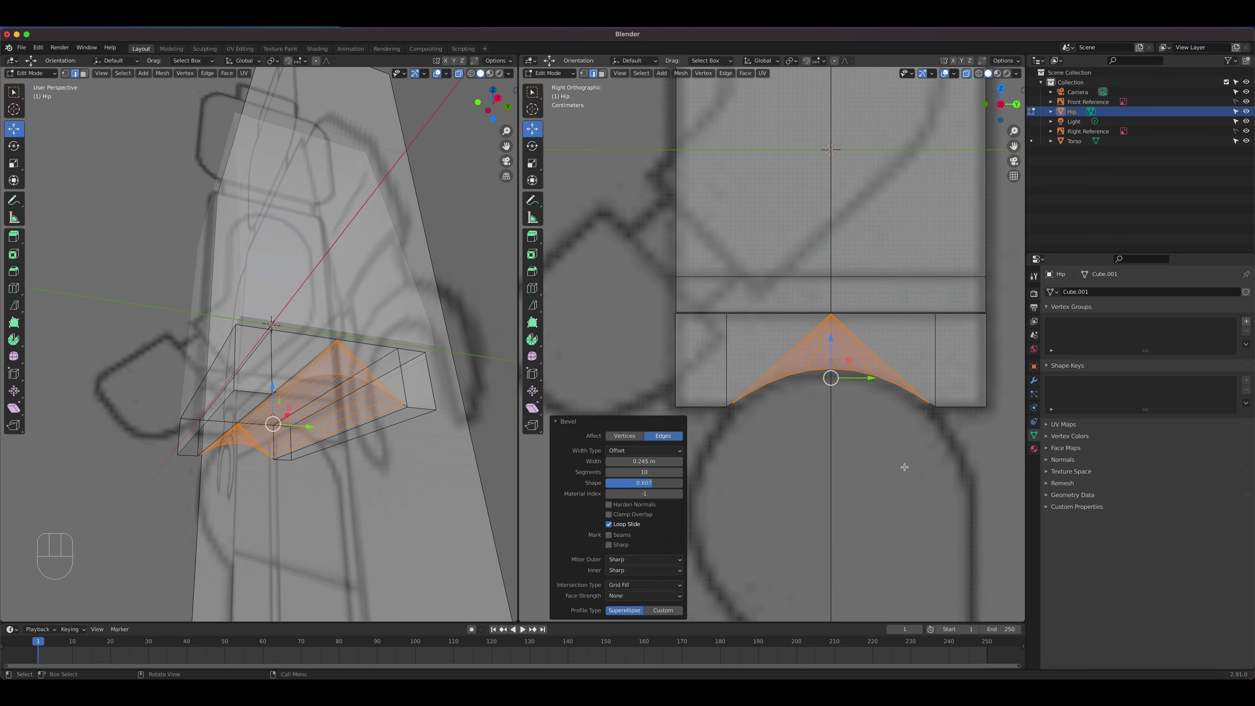
{"action": "scroll", "coordinate": [904, 465], "scroll_direction": "down", "scroll_amount": 3}
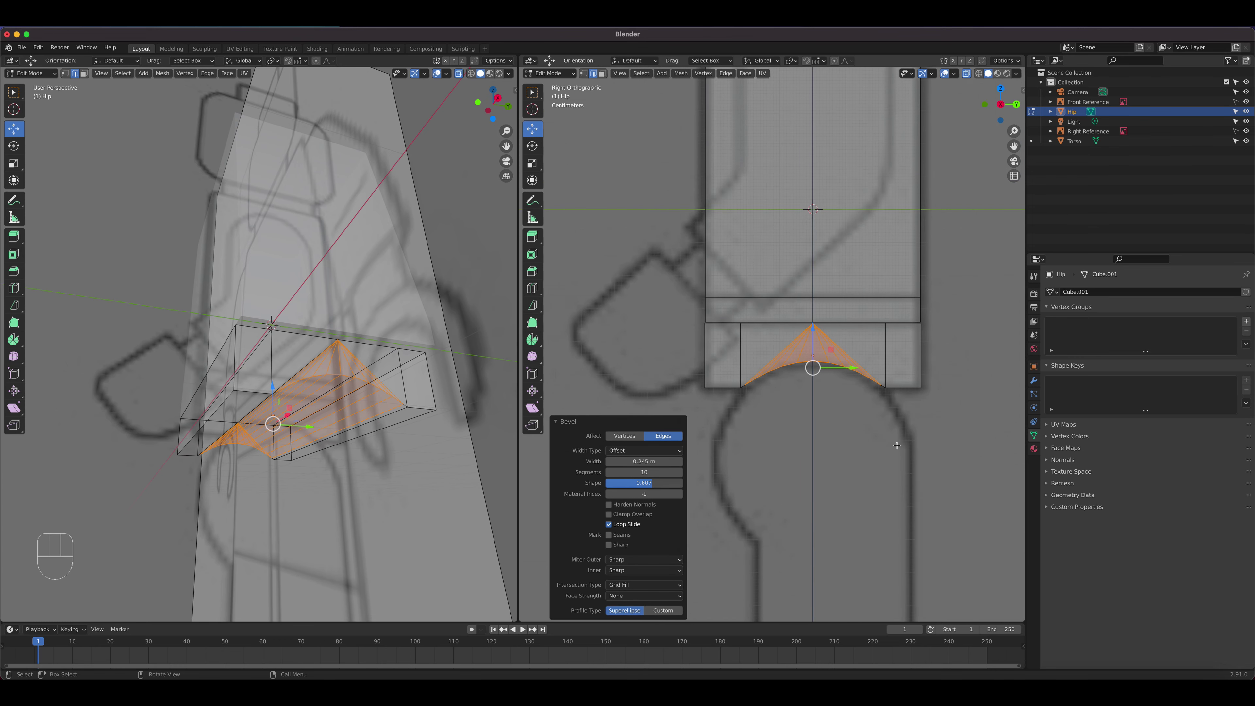
{"action": "scroll", "coordinate": [836, 424], "scroll_direction": "up", "scroll_amount": 1}
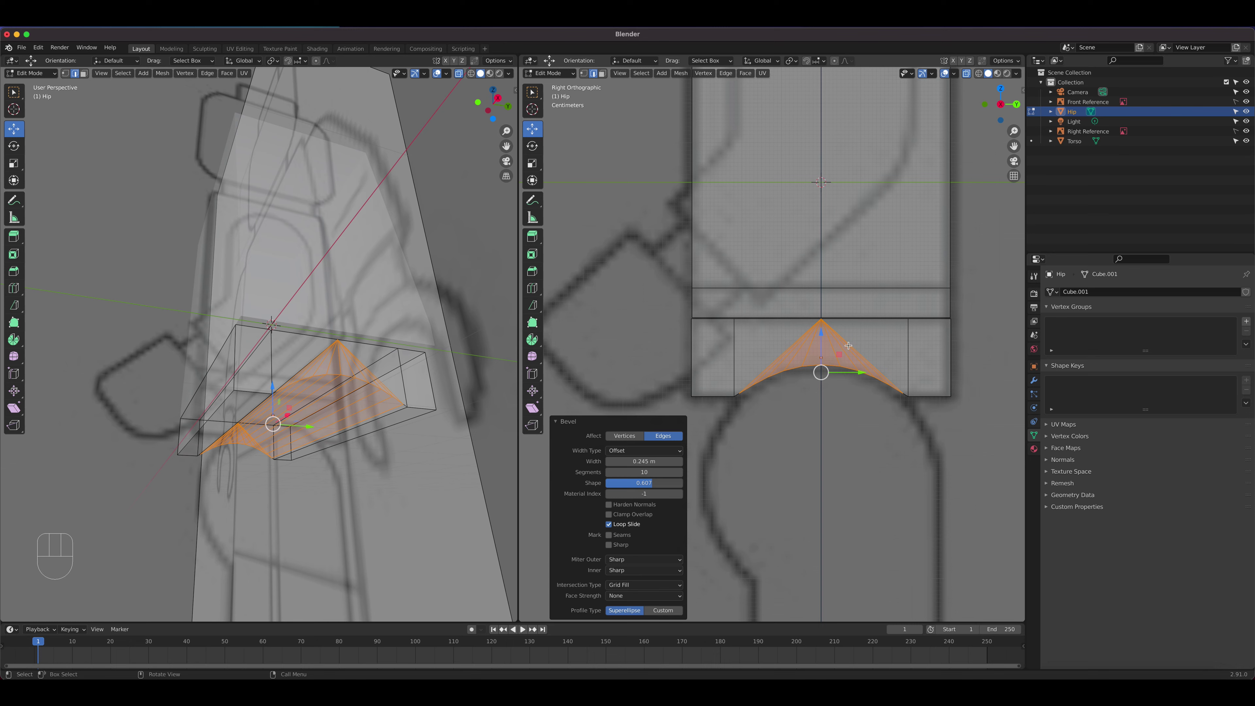
{"action": "scroll", "coordinate": [848, 345], "scroll_direction": "up", "scroll_amount": 2}
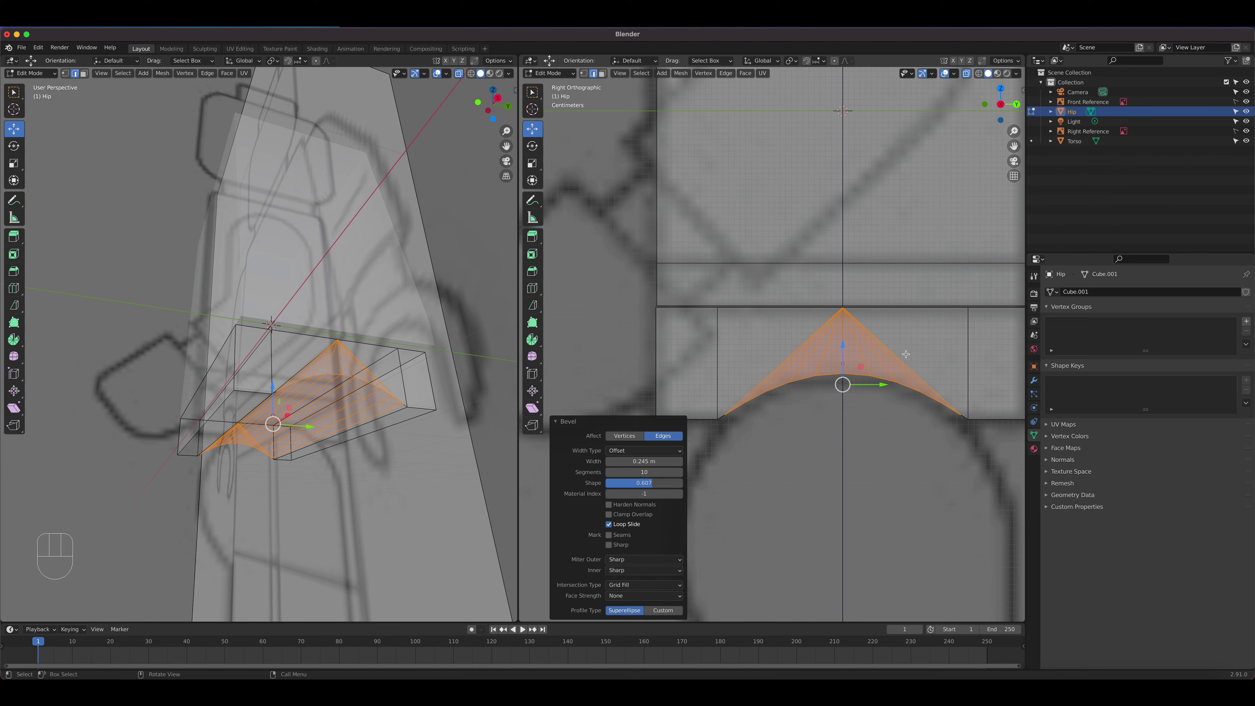
Step: Dissolve the diagonal edges fanning from the peak to the arch on Hip's side faces
{"action": "left_click_drag", "start_coordinate": [947, 361], "coordinate": [854, 331]}
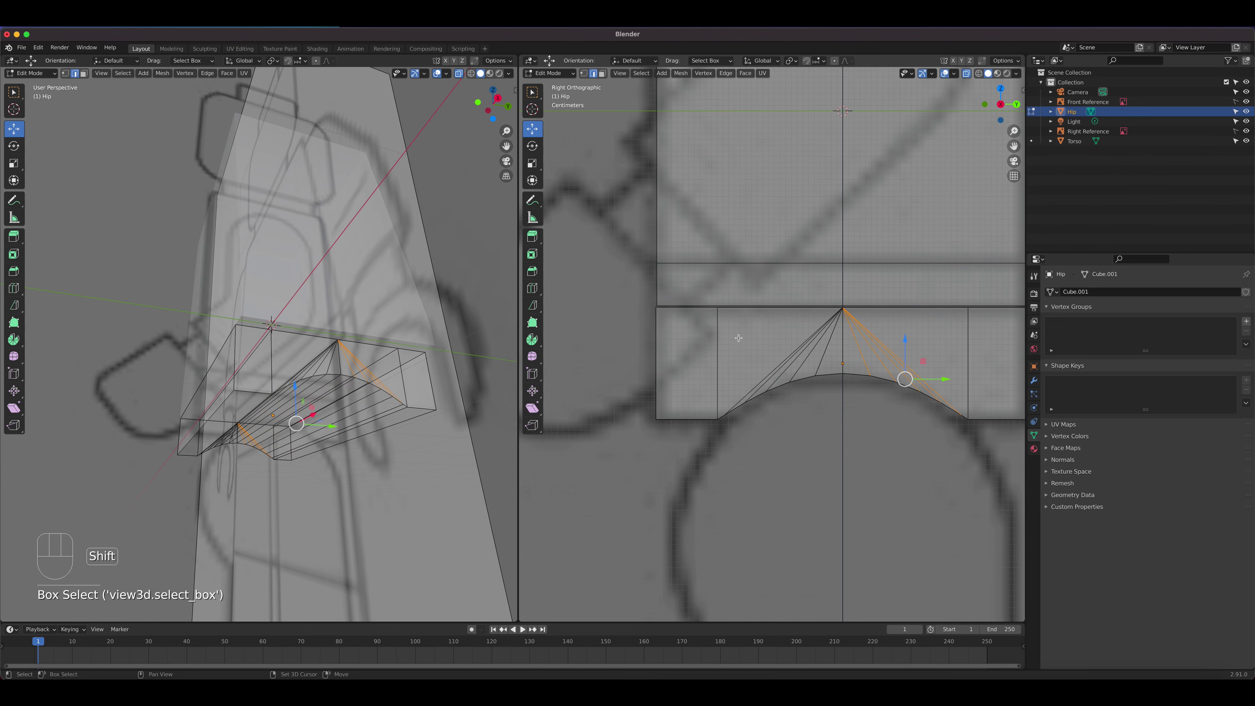
{"action": "left_click_drag", "start_coordinate": [748, 335], "coordinate": [828, 364], "text": "shift"}
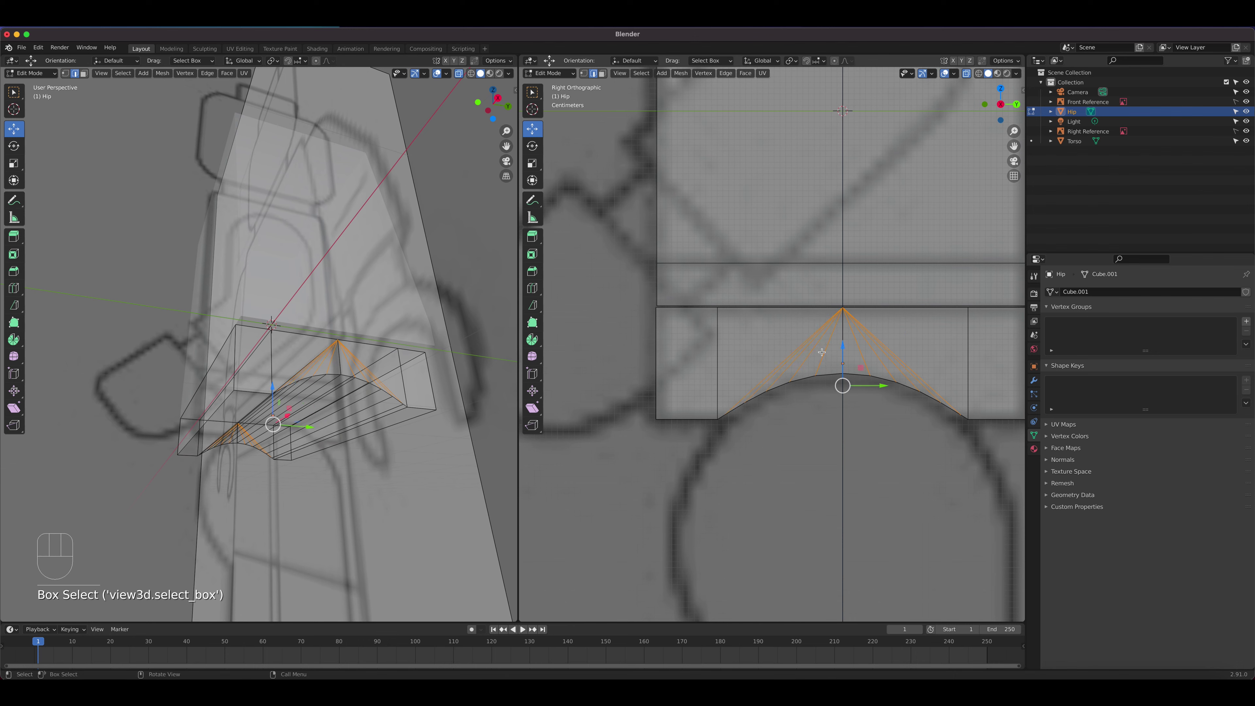
{"action": "right_click", "coordinate": [823, 355]}
{"action": "key", "text": "x"}
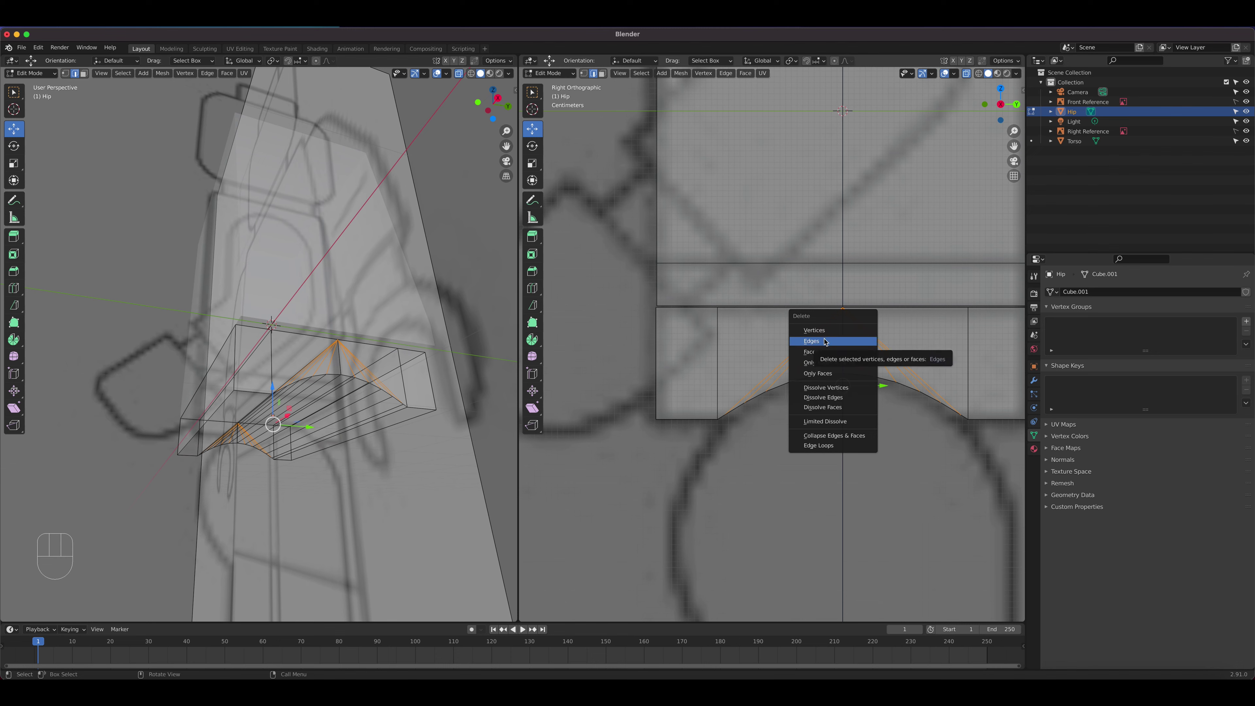
{"action": "left_click", "coordinate": [831, 397]}
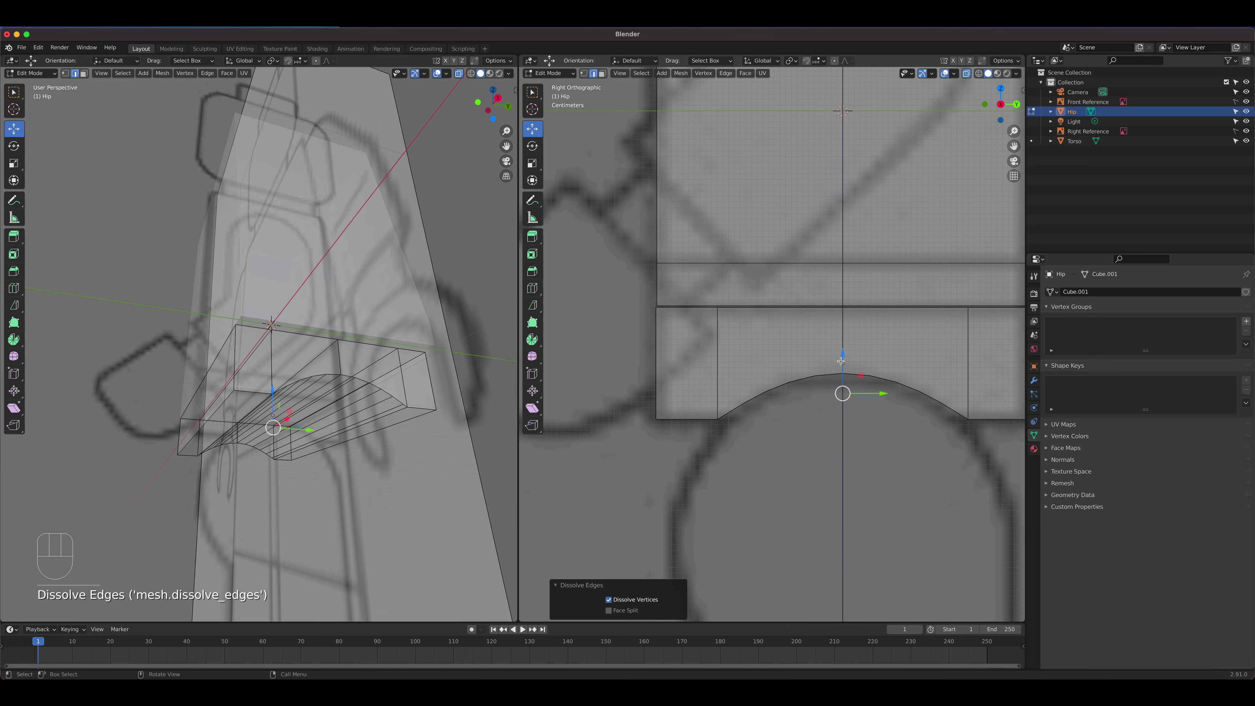
{"action": "scroll", "coordinate": [883, 420], "scroll_direction": "down", "scroll_amount": 4}
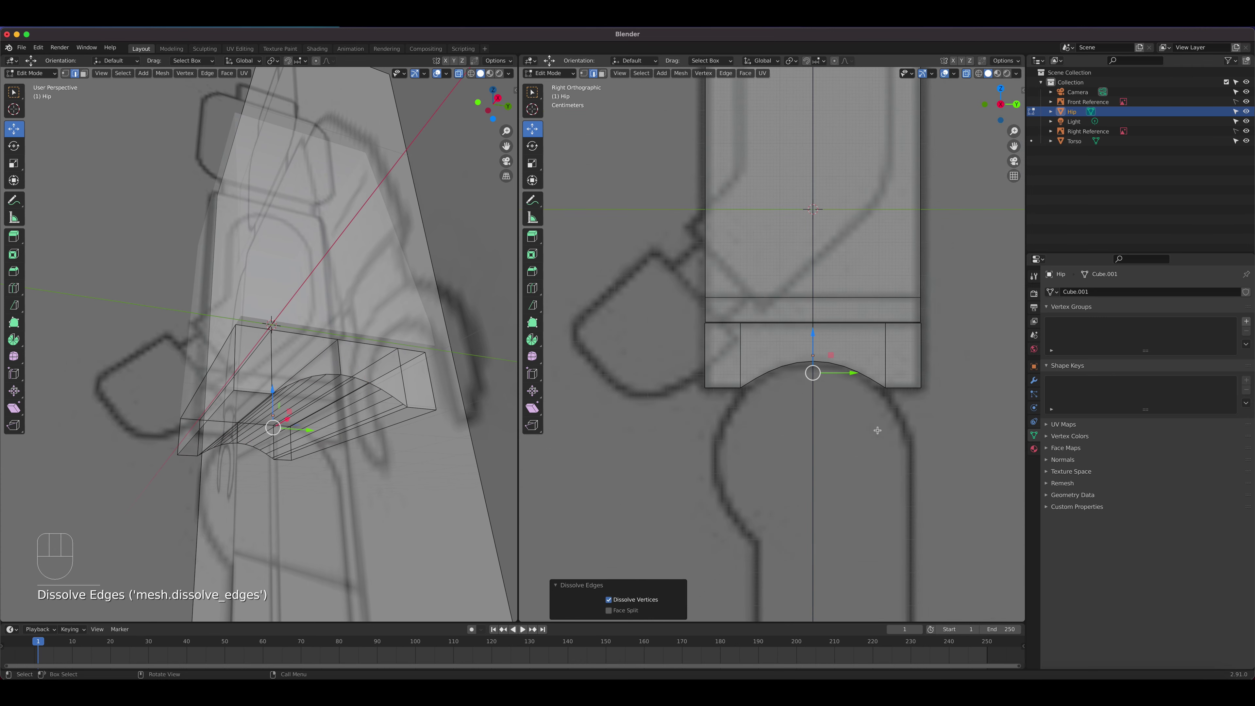
Step: Turn off X-ray in the right orthographic view and return Hip to Object Mode
{"action": "left_click", "coordinate": [967, 74]}
{"action": "middle_click_drag", "start_coordinate": [834, 319], "coordinate": [825, 293]}
{"action": "scroll", "coordinate": [866, 345], "scroll_direction": "down", "scroll_amount": 5}
{"action": "key", "text": "KP_3"}
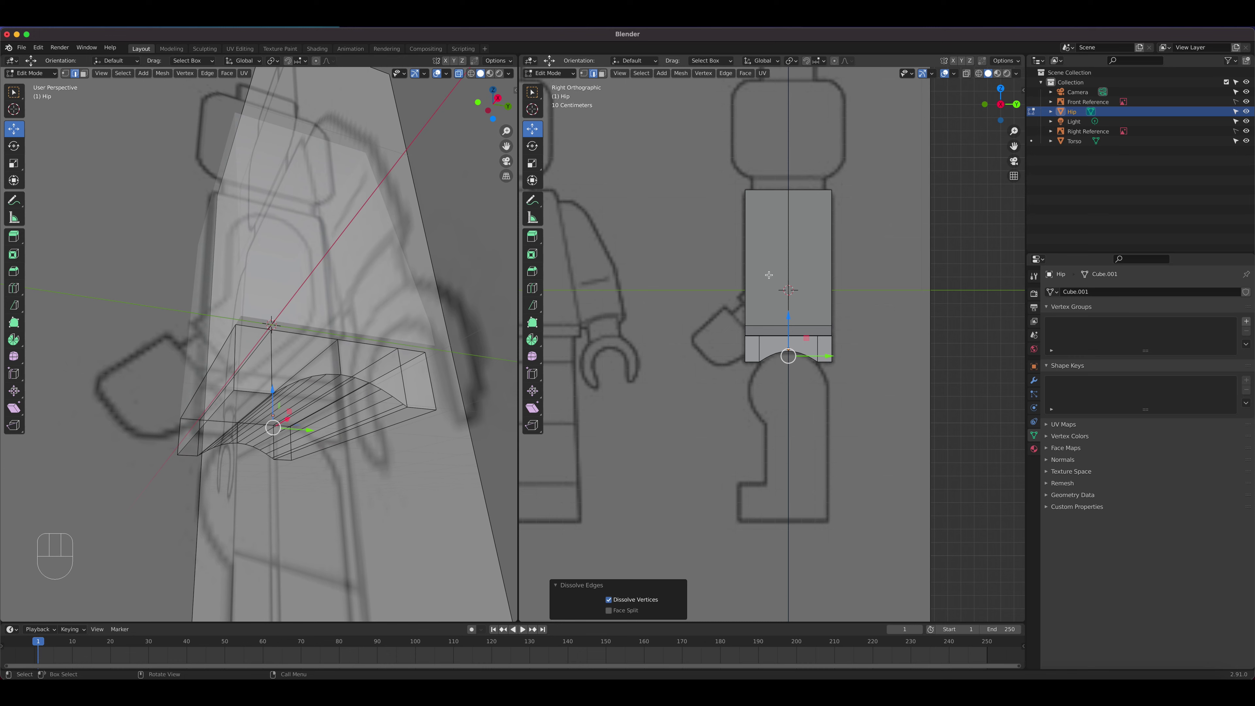
{"action": "left_click", "coordinate": [549, 72]}
{"action": "left_click", "coordinate": [551, 84]}
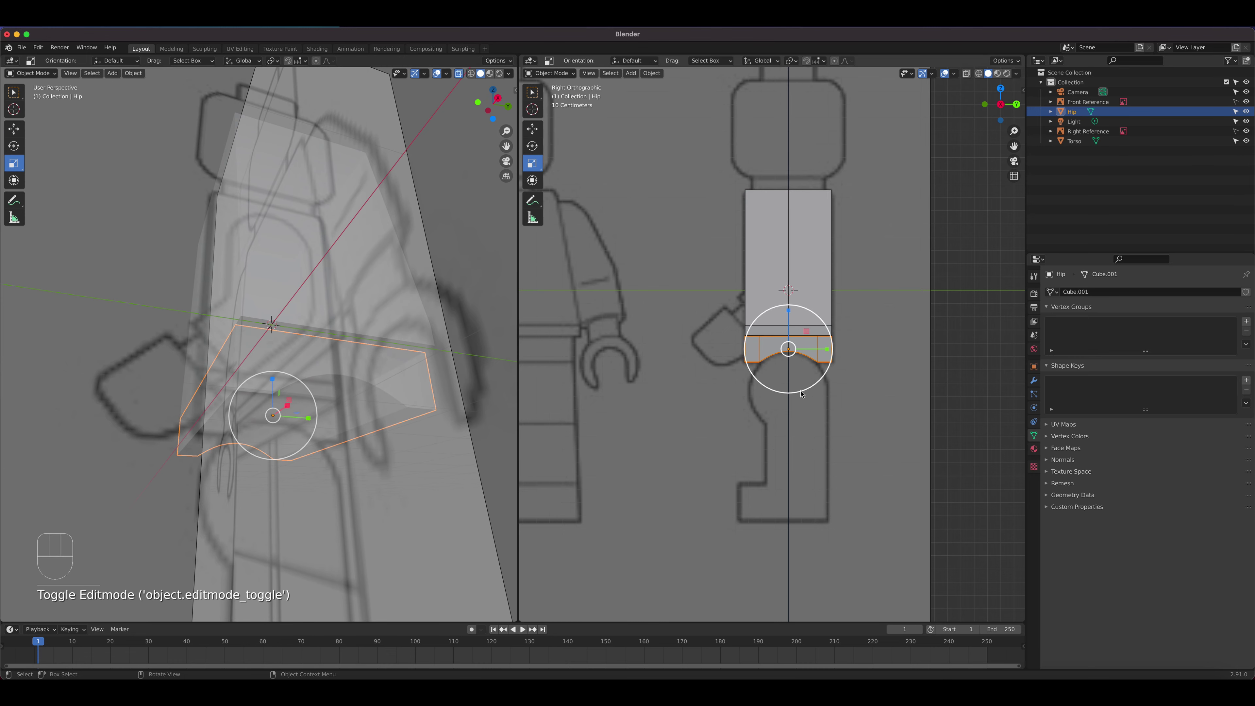
Step: Add a 32-vertex mesh cylinder at the world origin and rotate it 90° about the Y axis
{"action": "key", "text": "shift+a"}
{"action": "mouse_move", "coordinate": [782, 384]}
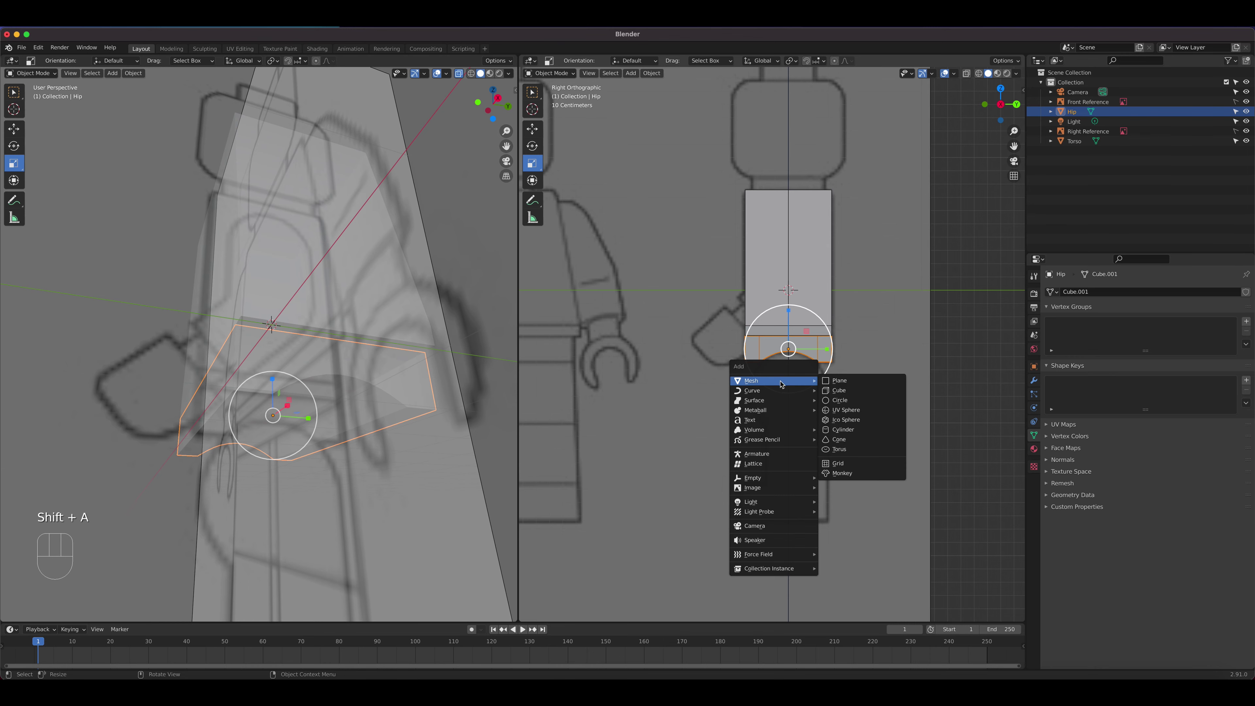
{"action": "left_click", "coordinate": [863, 432]}
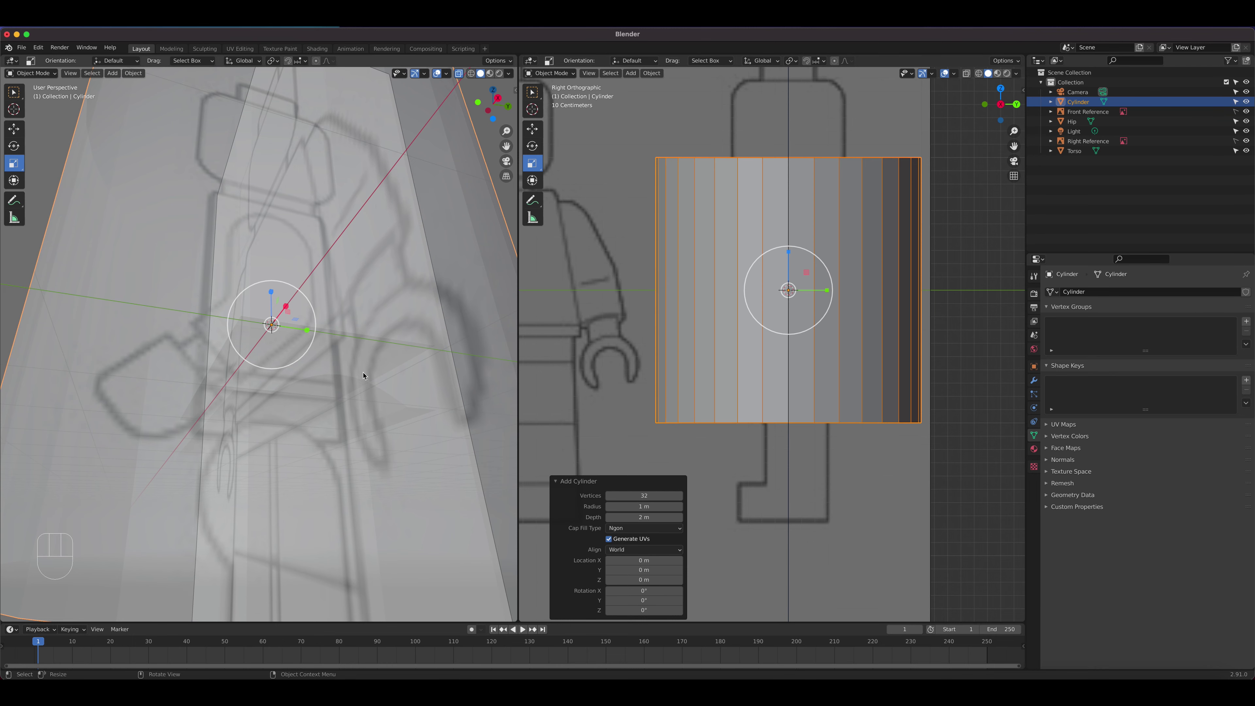
{"action": "key", "text": "KP_1"}
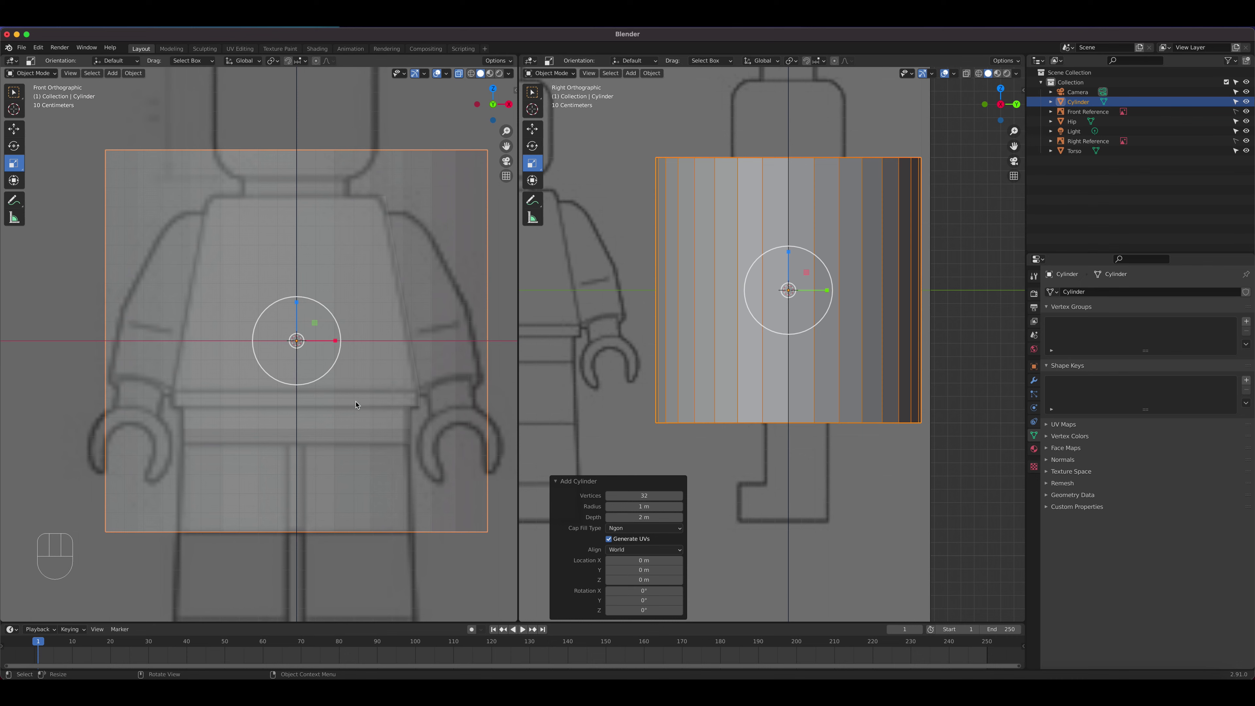
{"action": "key", "text": "r"}
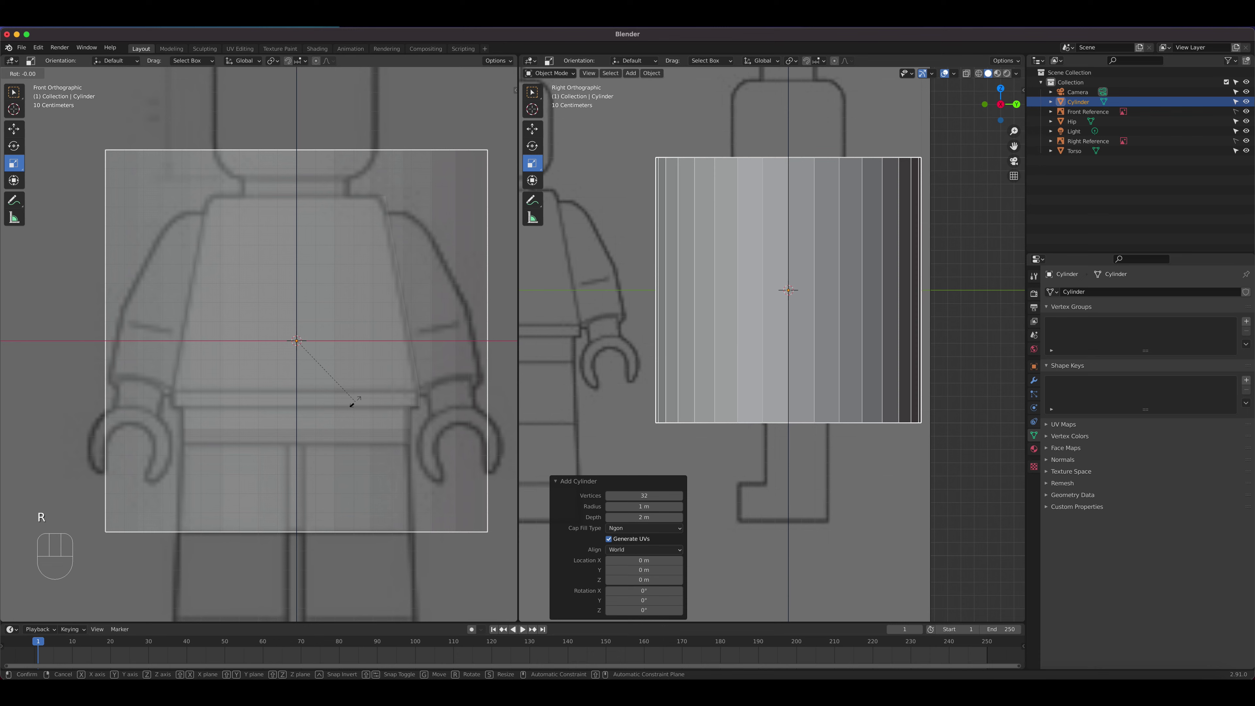
{"action": "type", "text": "y"}
{"action": "type", "text": "90"}
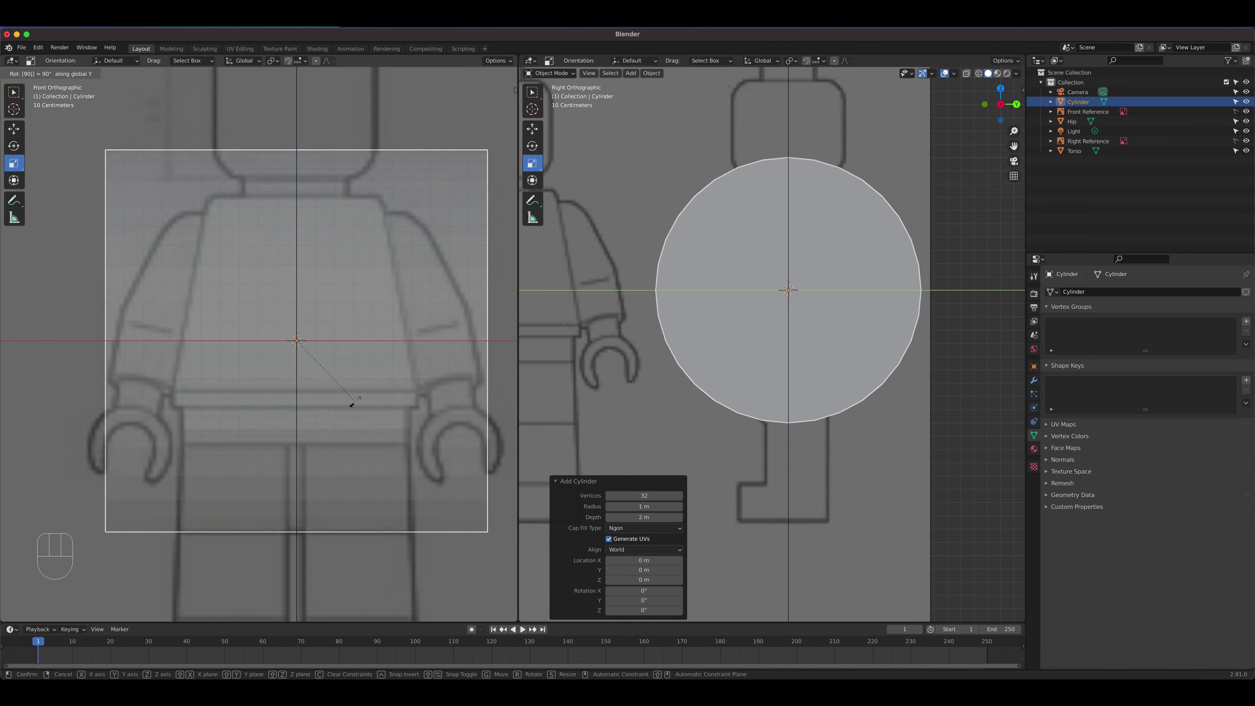
{"action": "key", "text": "Return"}
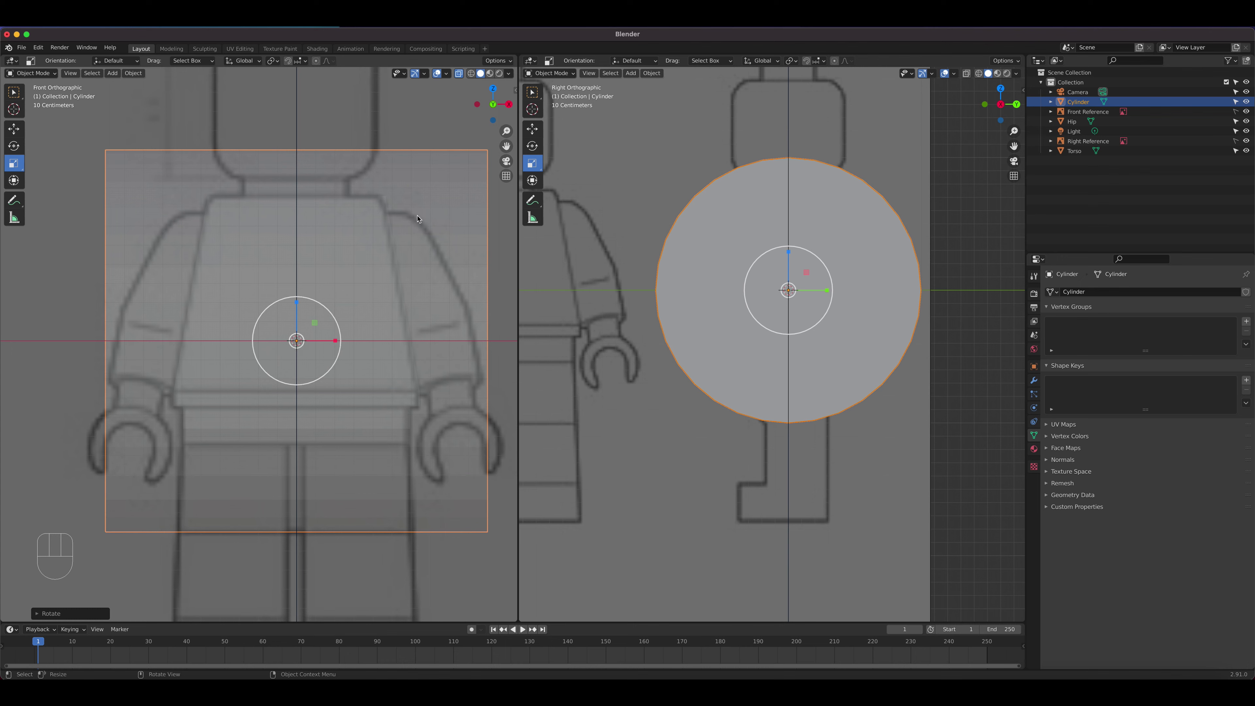
Step: Show the cylinder's transform values, enable X-ray in the right view, and scale the cylinder uniformly to about 0.33
{"action": "key", "text": "n"}
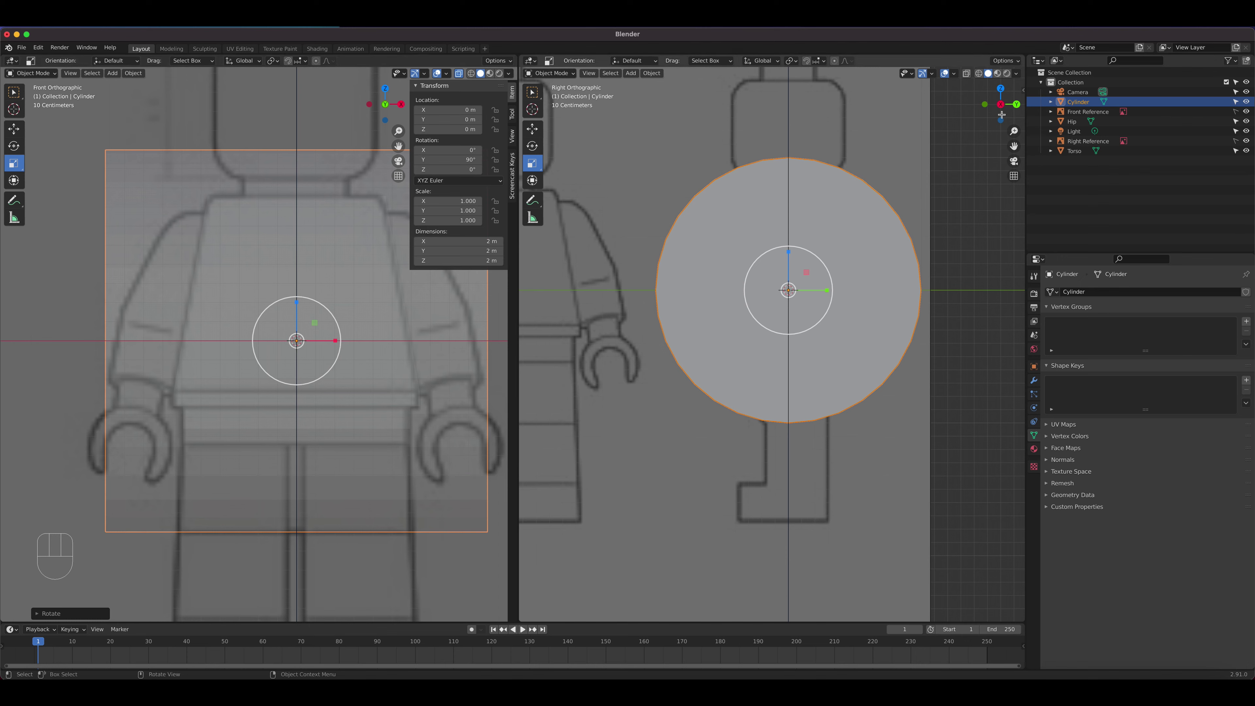
{"action": "left_click", "coordinate": [967, 74]}
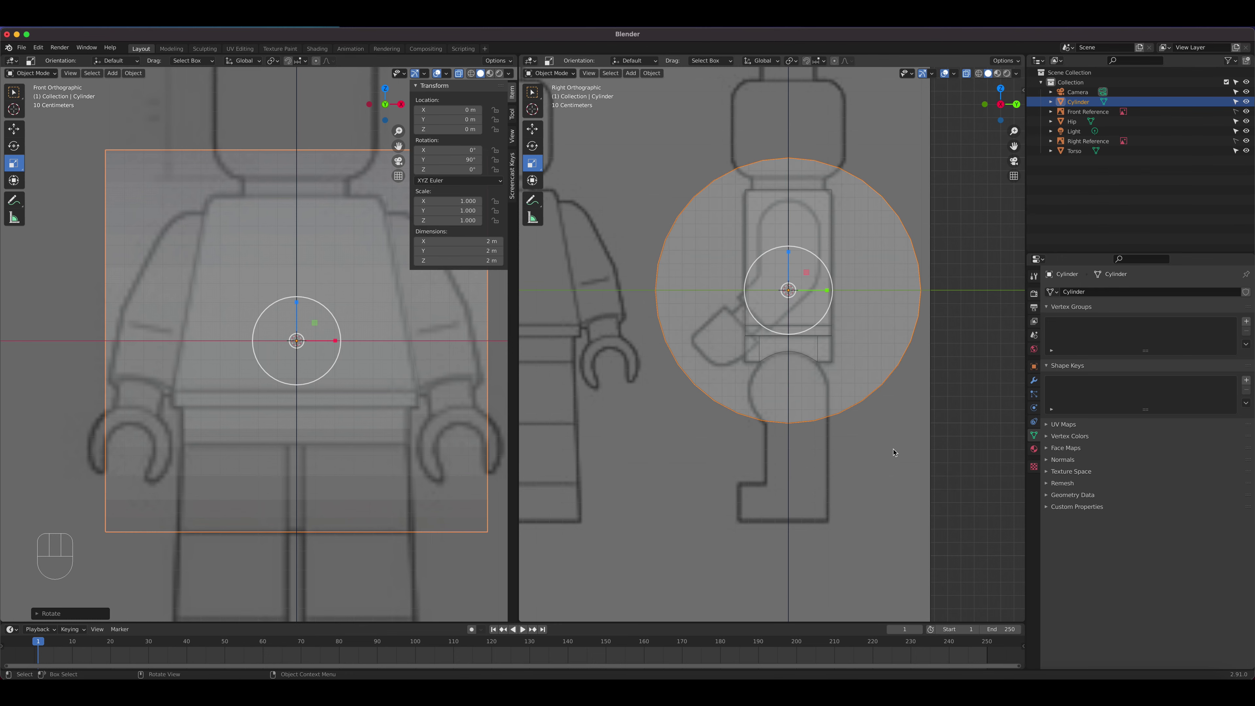
{"action": "key", "text": "s"}
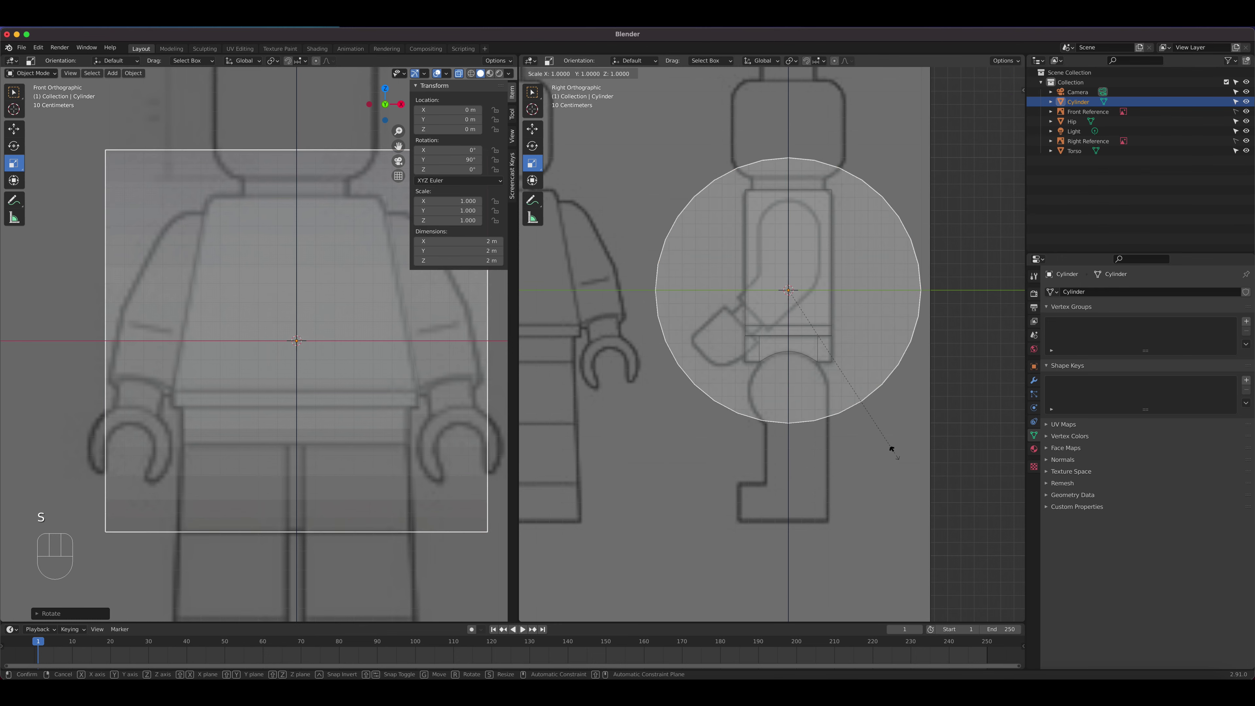
{"action": "left_click", "coordinate": [817, 341]}
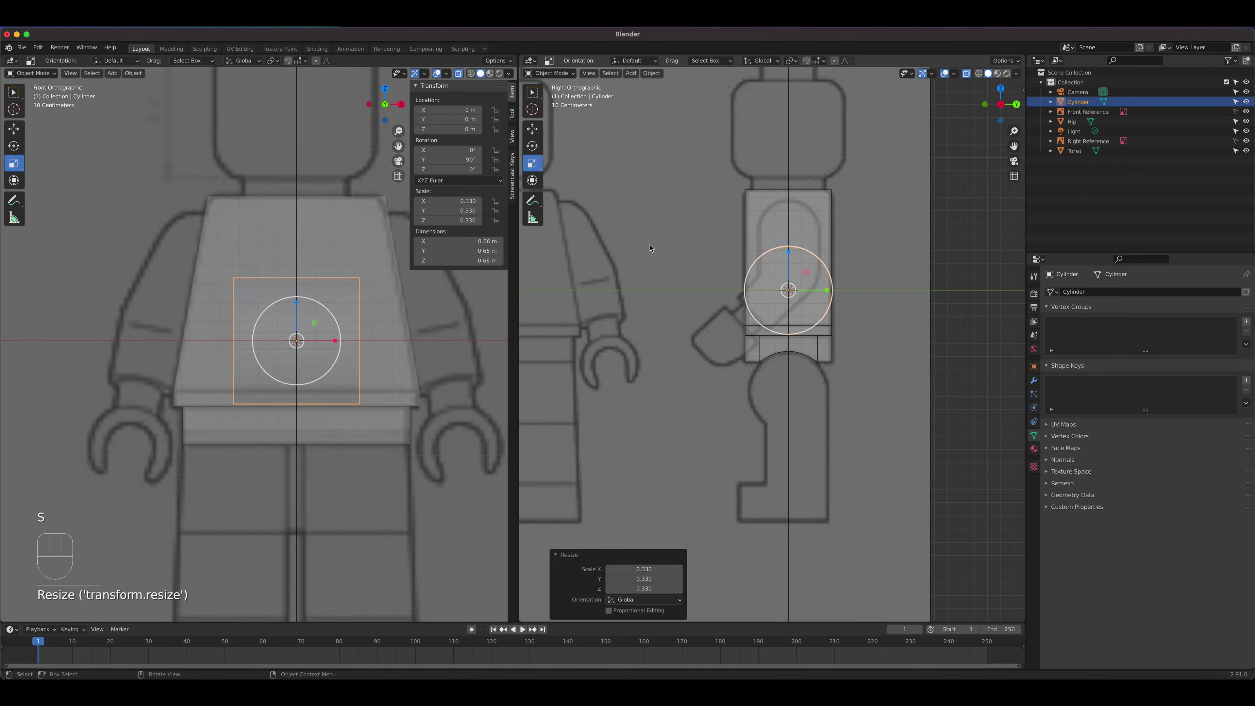
Step: Move the cylinder down about 0.754 m along Z onto the upper leg circle in the right reference
{"action": "left_click", "coordinate": [534, 129]}
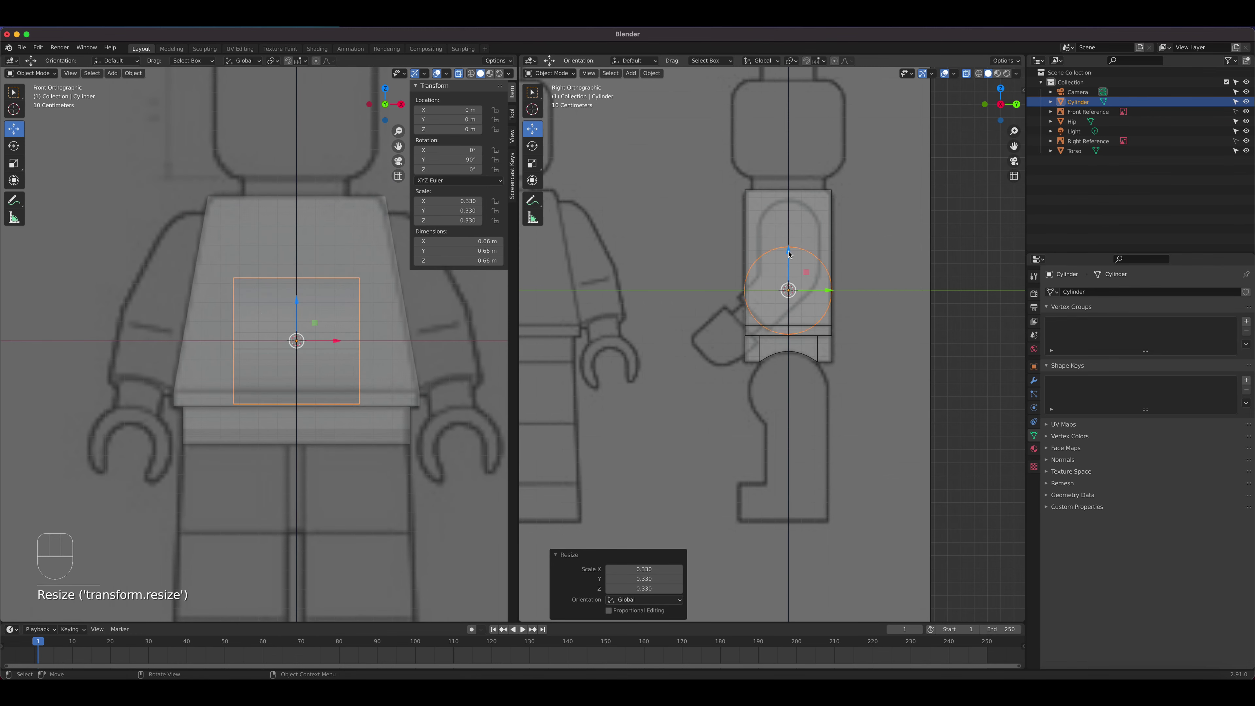
{"action": "left_click_drag", "start_coordinate": [790, 254], "coordinate": [791, 356]}
{"action": "scroll", "coordinate": [797, 382], "scroll_direction": "up", "scroll_amount": 6}
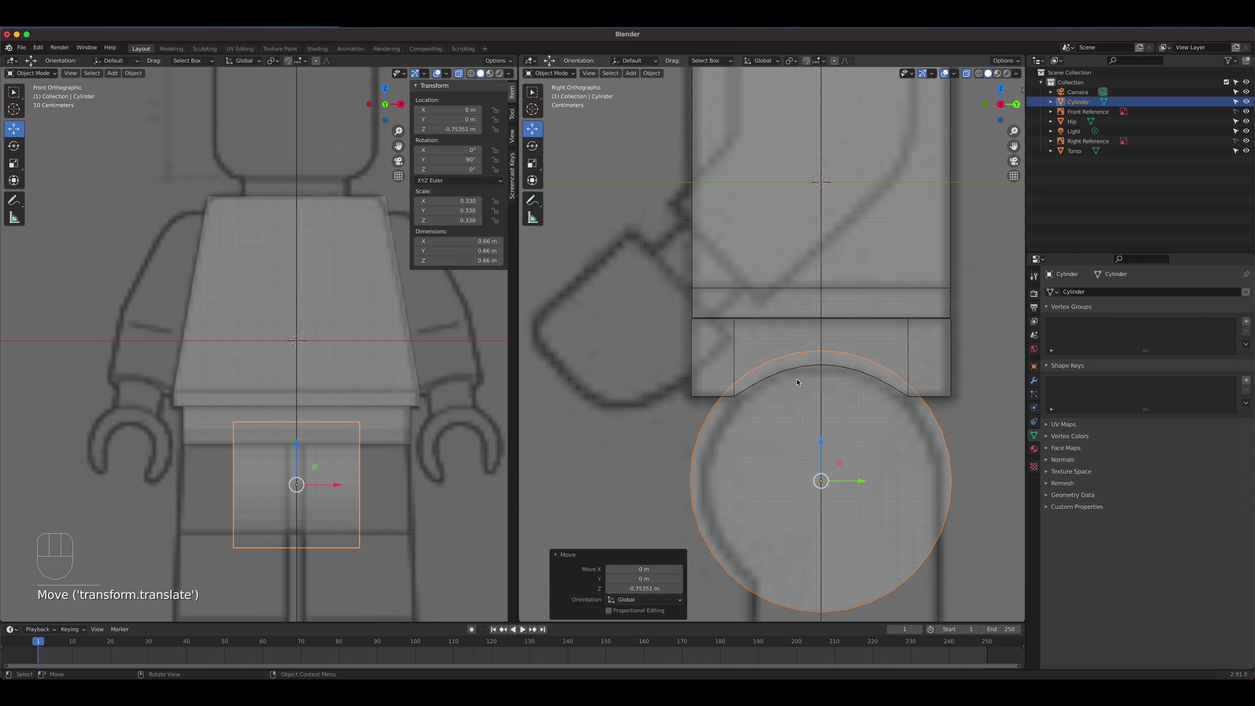
{"action": "middle_click_drag", "start_coordinate": [797, 383], "coordinate": [770, 144], "text": "ctrl"}
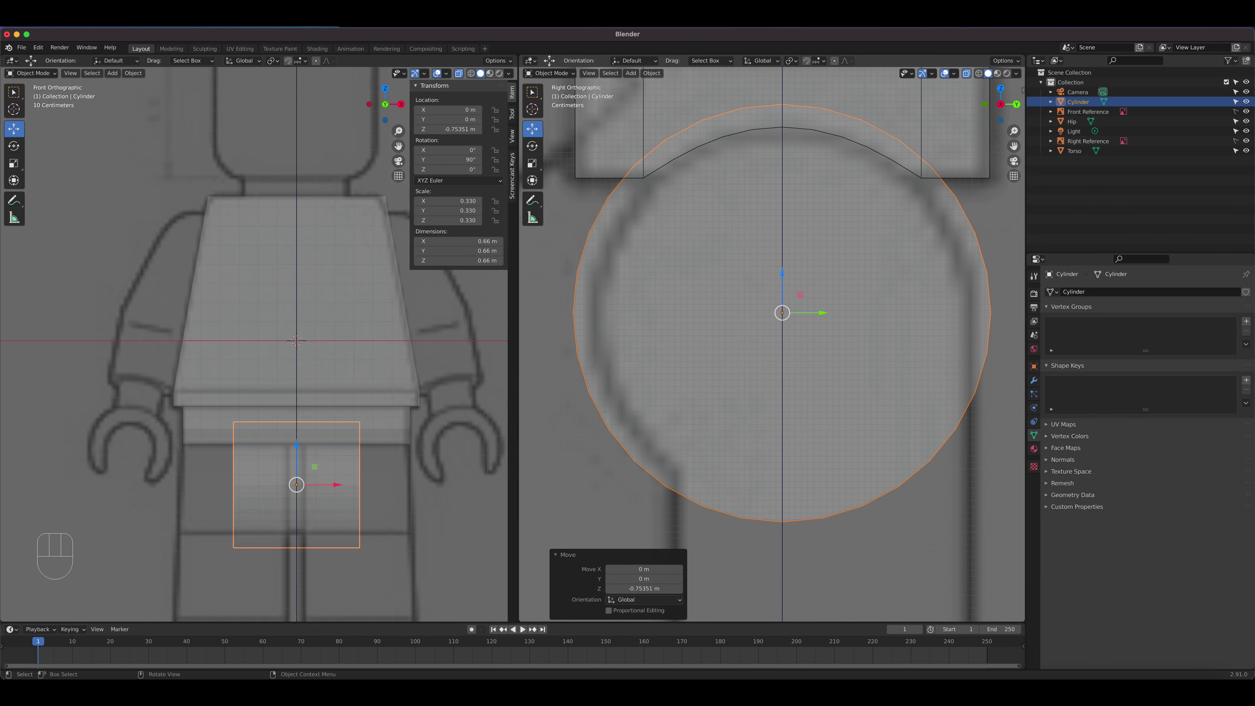
Step: Scale the cylinder by about 0.926 and lower it about 0.015 m so its top meets Hip's arch
{"action": "key", "text": "s"}
{"action": "left_click", "coordinate": [841, 370]}
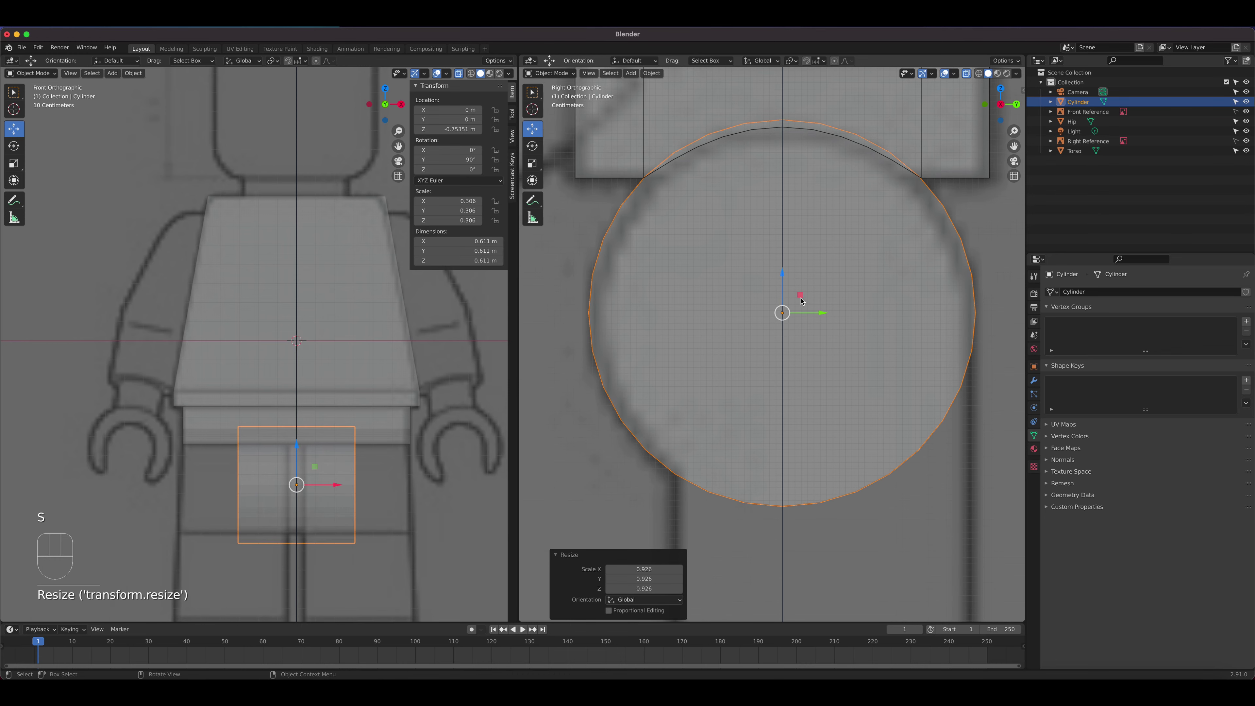
{"action": "left_click_drag", "start_coordinate": [781, 275], "coordinate": [779, 285]}
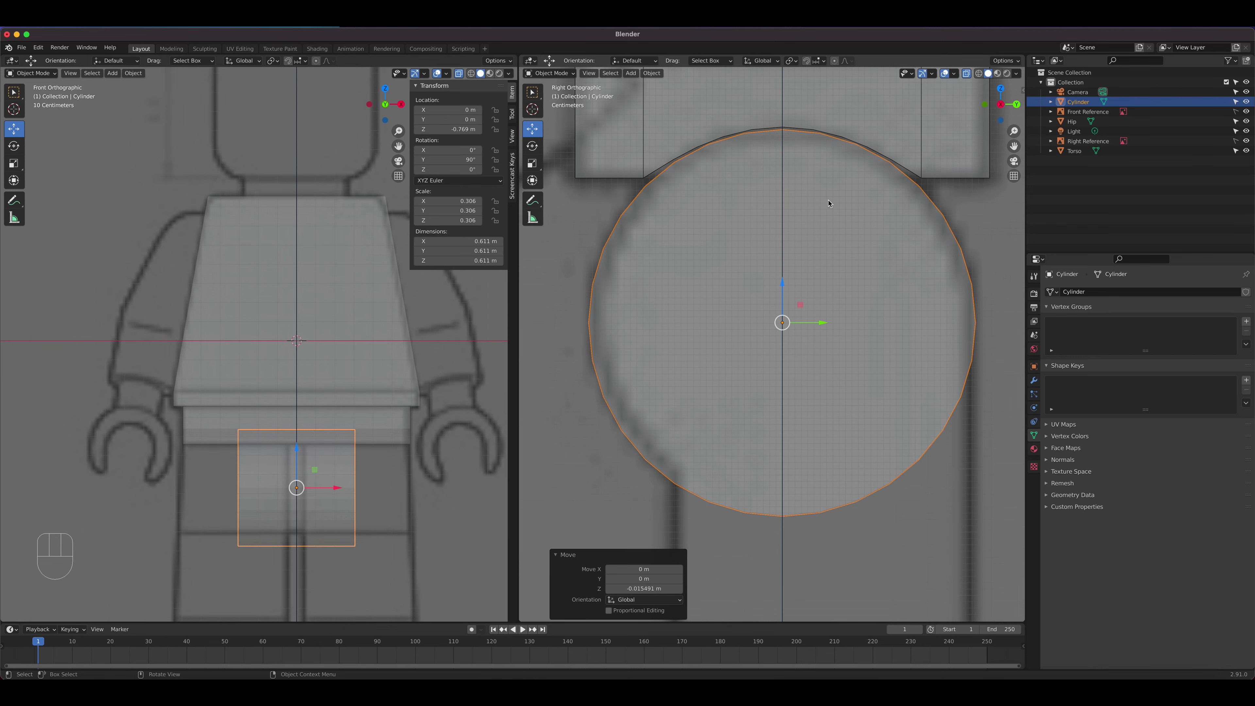
{"action": "scroll", "coordinate": [810, 205], "scroll_direction": "down", "scroll_amount": 2}
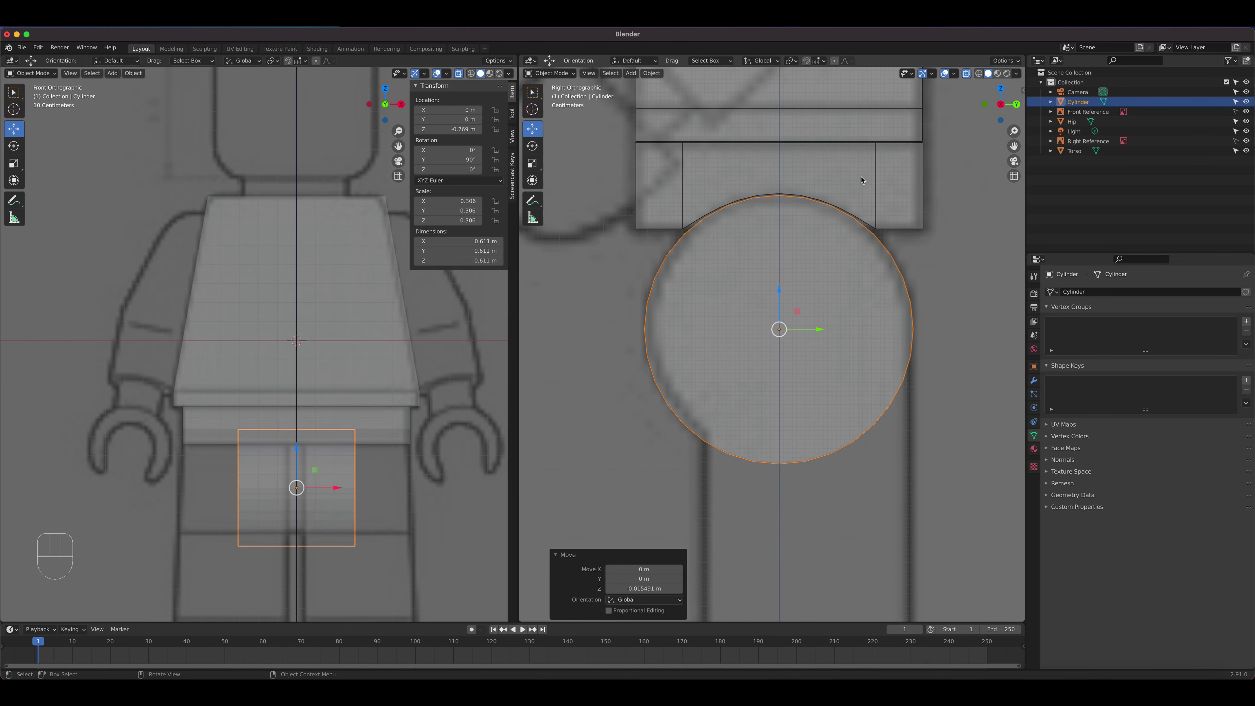
Step: Scale Hip's two vertical side edge sets and the adjoining arch-end vertices by about 0.973 along Y toward the cylinder outline
{"action": "scroll", "coordinate": [867, 179], "scroll_direction": "up", "scroll_amount": 1}
{"action": "left_click", "coordinate": [893, 167]}
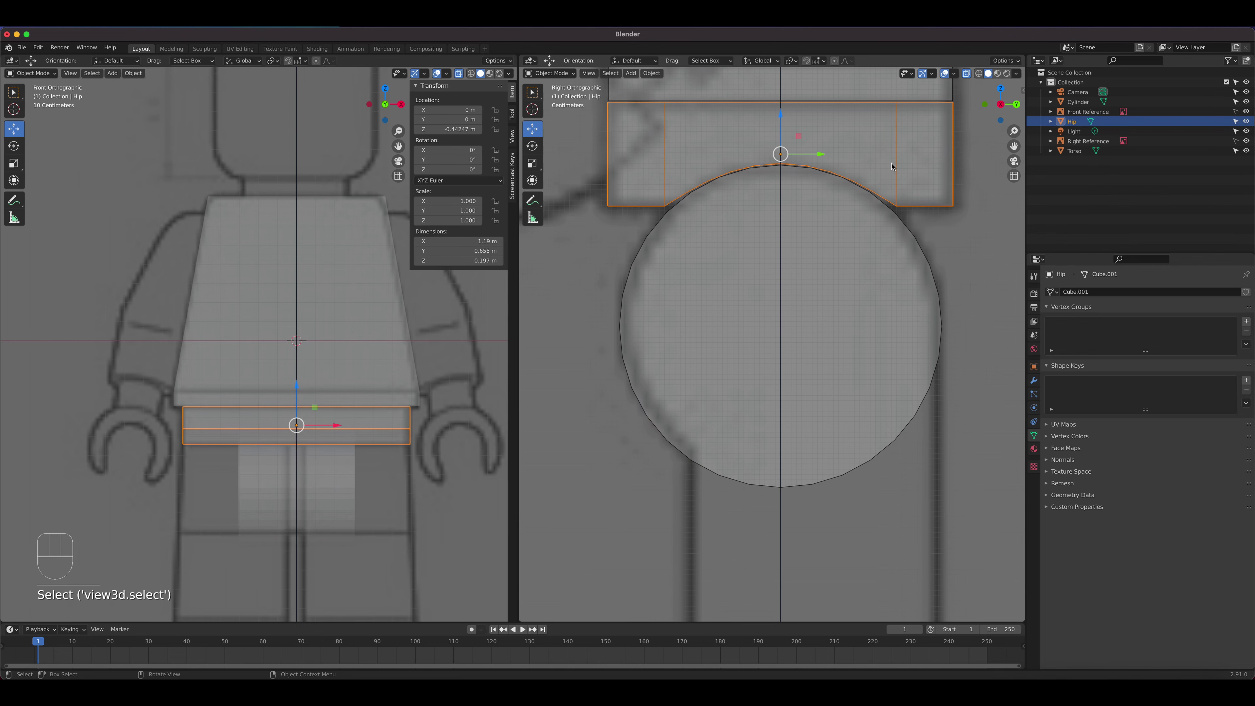
{"action": "key", "text": "Tab"}
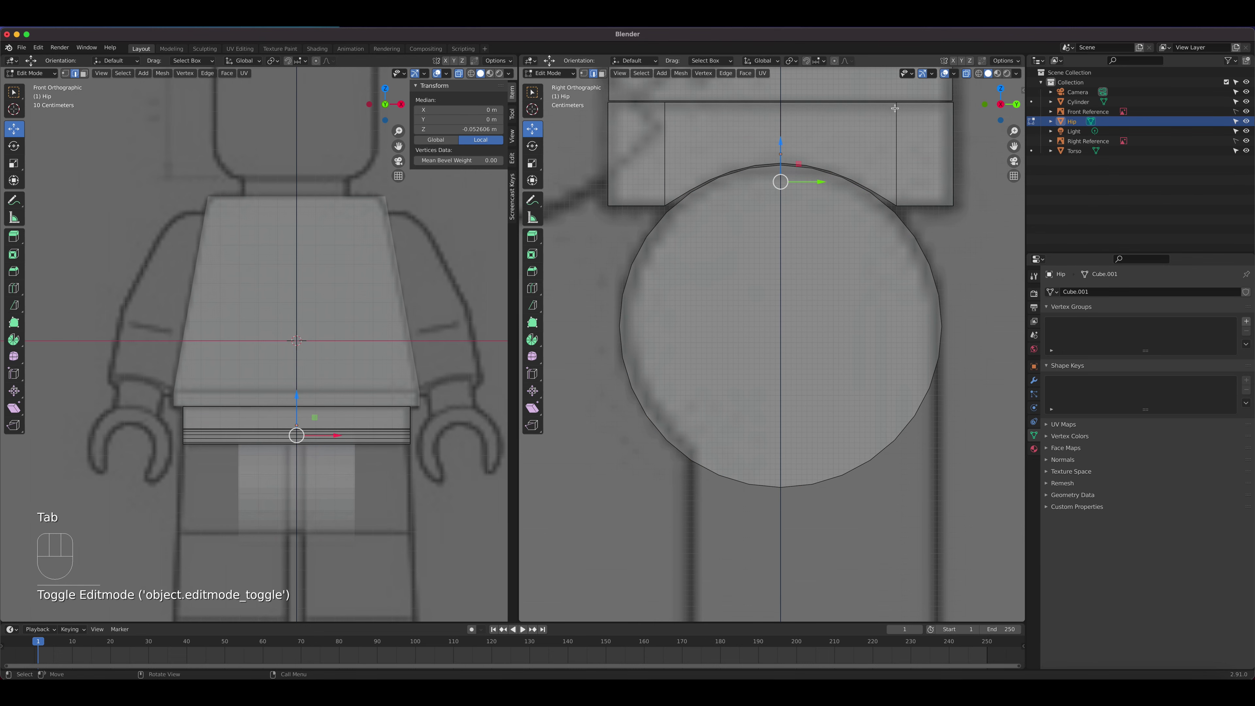
{"action": "key", "text": "1"}
{"action": "left_click_drag", "start_coordinate": [890, 97], "coordinate": [920, 222]}
{"action": "left_click_drag", "start_coordinate": [923, 223], "coordinate": [894, 90]}
{"action": "left_click_drag", "start_coordinate": [652, 98], "coordinate": [668, 229], "text": "shift"}
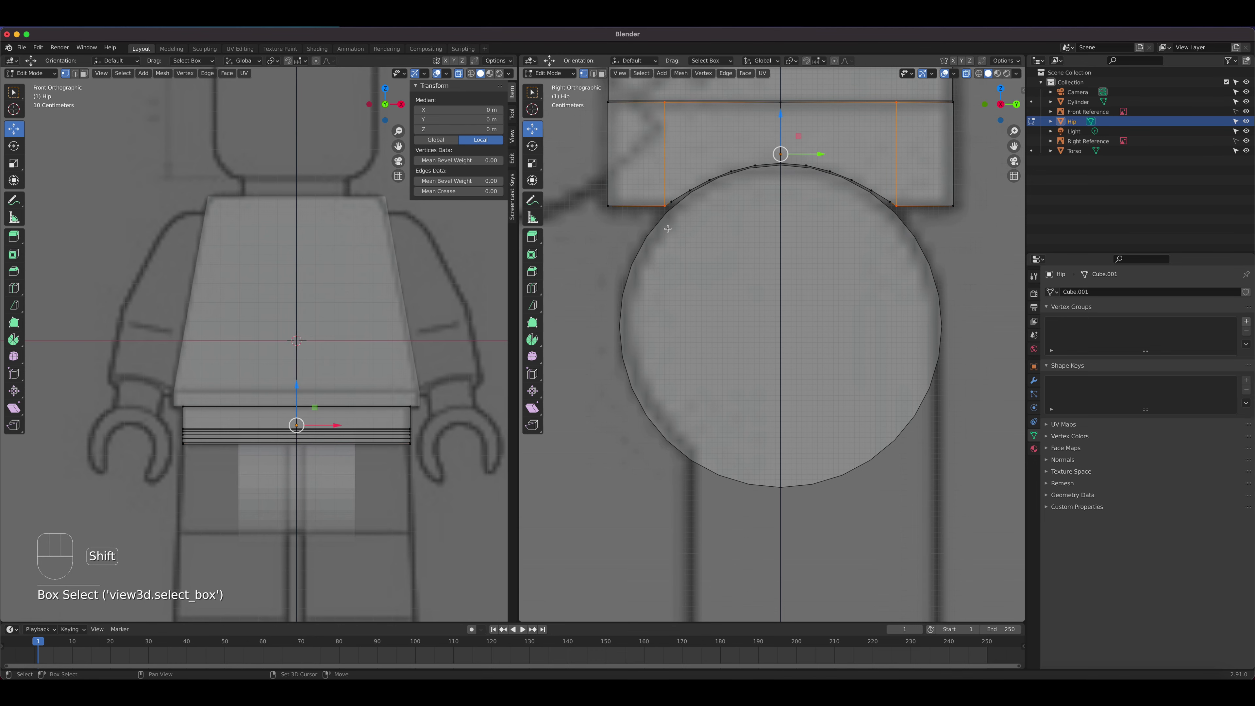
{"action": "left_click", "coordinate": [533, 166]}
{"action": "scroll", "coordinate": [802, 175], "scroll_direction": "up", "scroll_amount": 2}
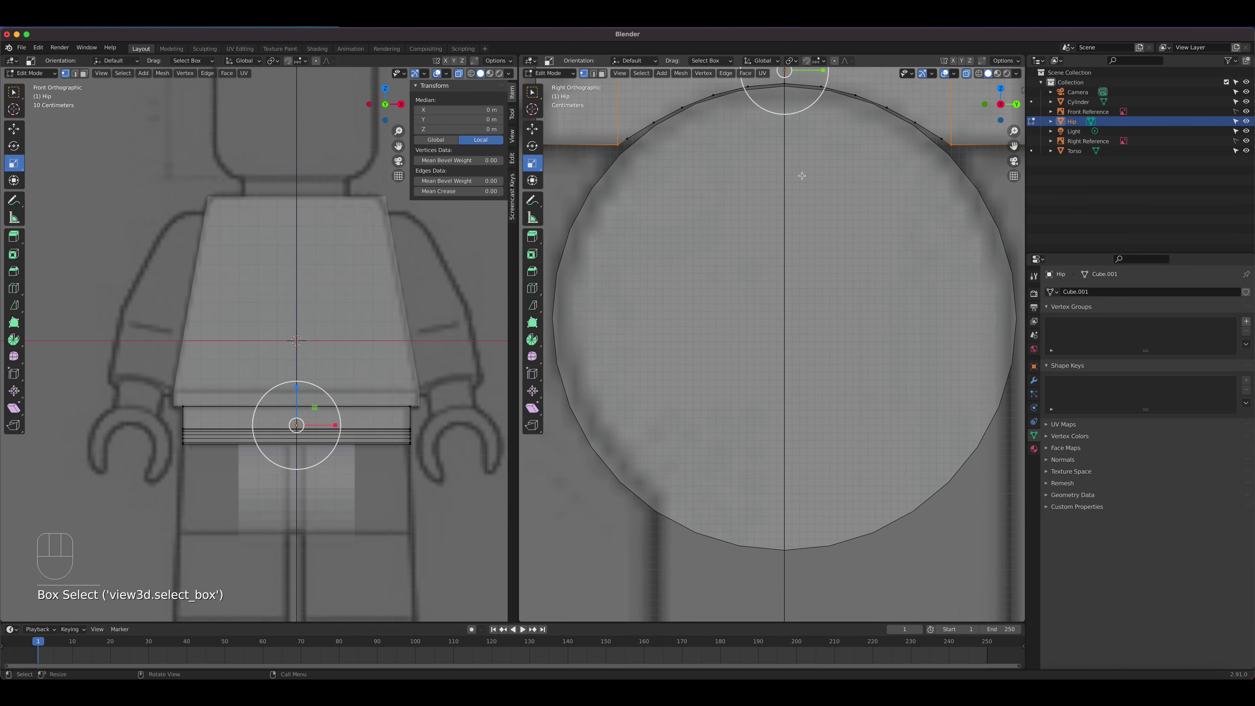
{"action": "middle_click_drag", "start_coordinate": [796, 215], "coordinate": [782, 330], "text": "shift"}
{"action": "left_click_drag", "start_coordinate": [811, 185], "coordinate": [811, 186]}
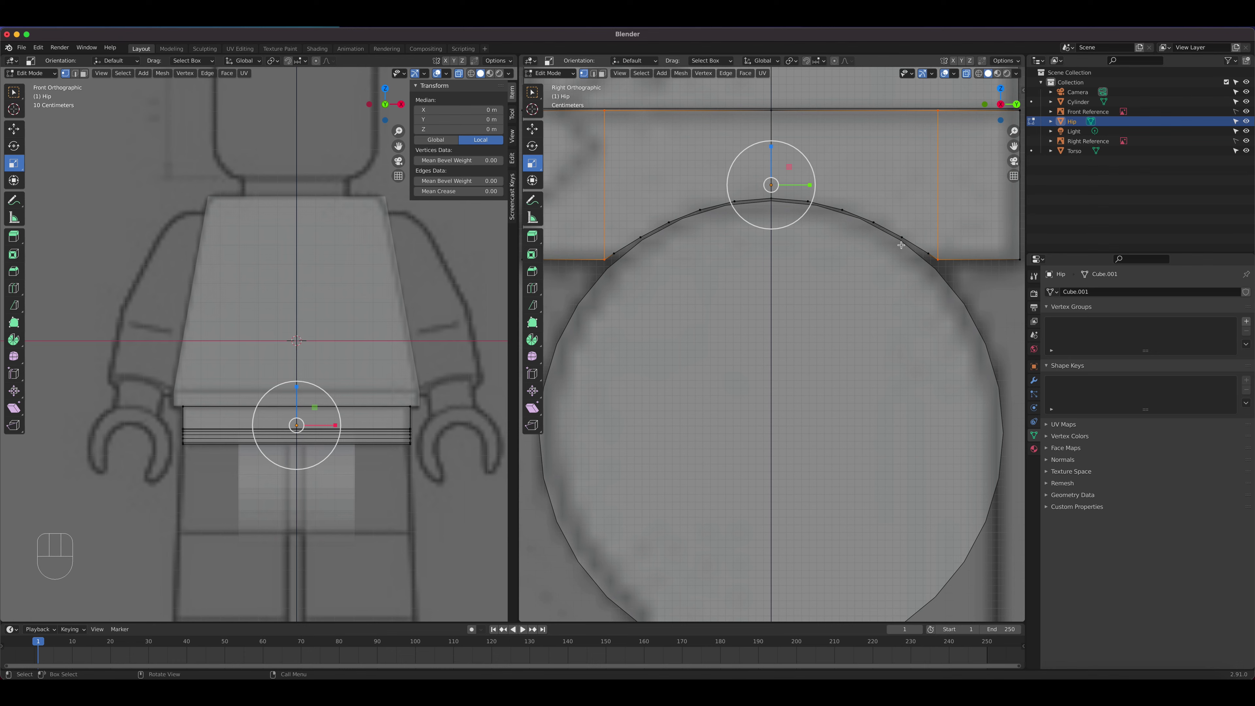
{"action": "left_click_drag", "start_coordinate": [920, 241], "coordinate": [936, 261], "text": "shift"}
{"action": "left_click", "coordinate": [613, 255], "text": "shift"}
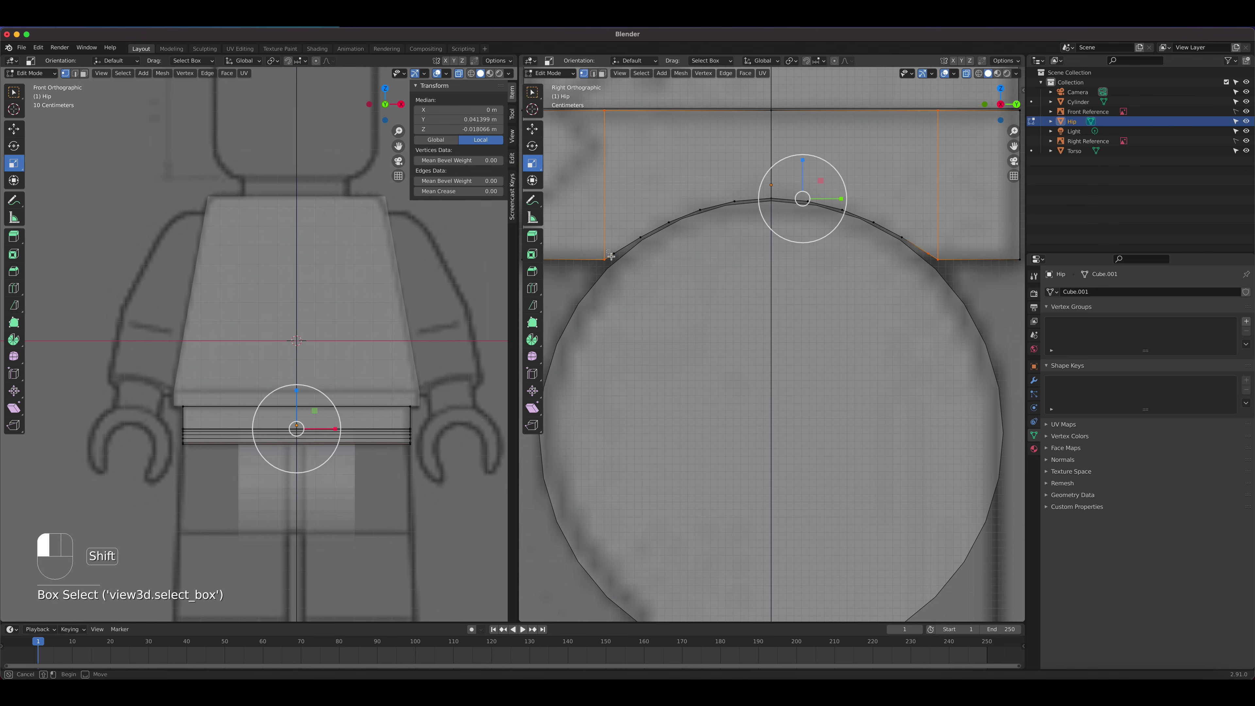
{"action": "left_click_drag", "start_coordinate": [618, 243], "coordinate": [607, 267], "text": "shift"}
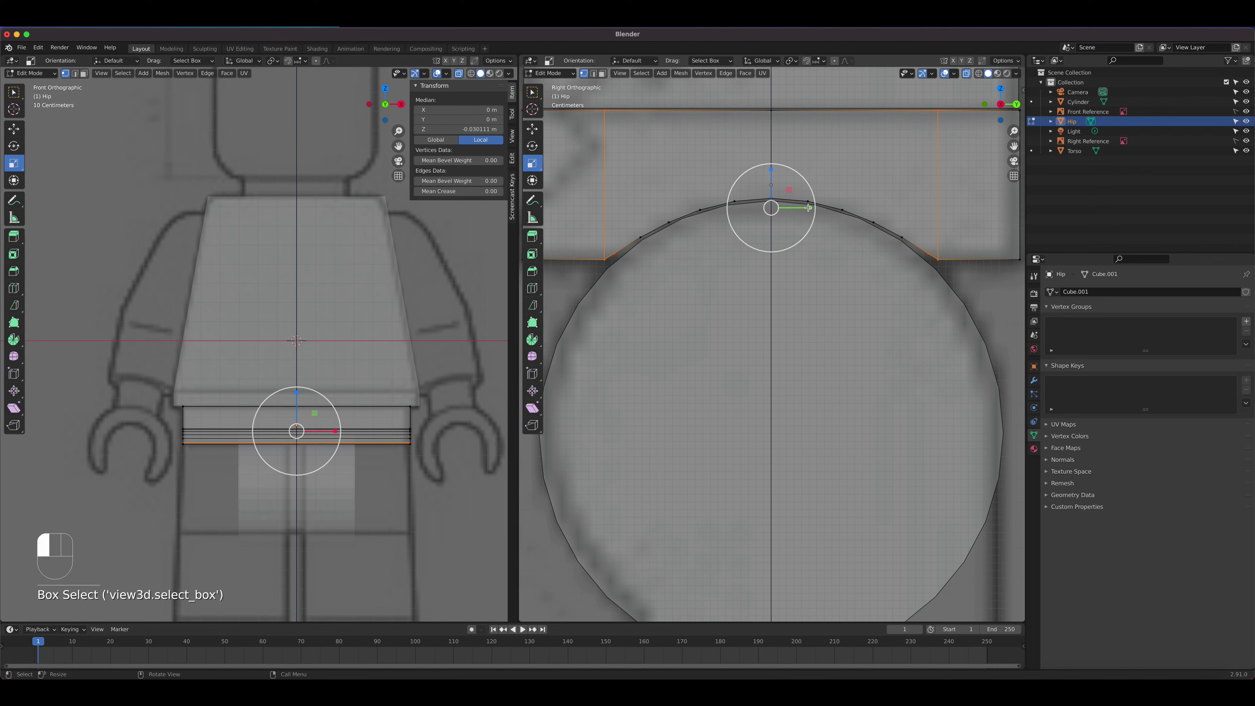
{"action": "left_click_drag", "start_coordinate": [807, 207], "coordinate": [801, 208]}
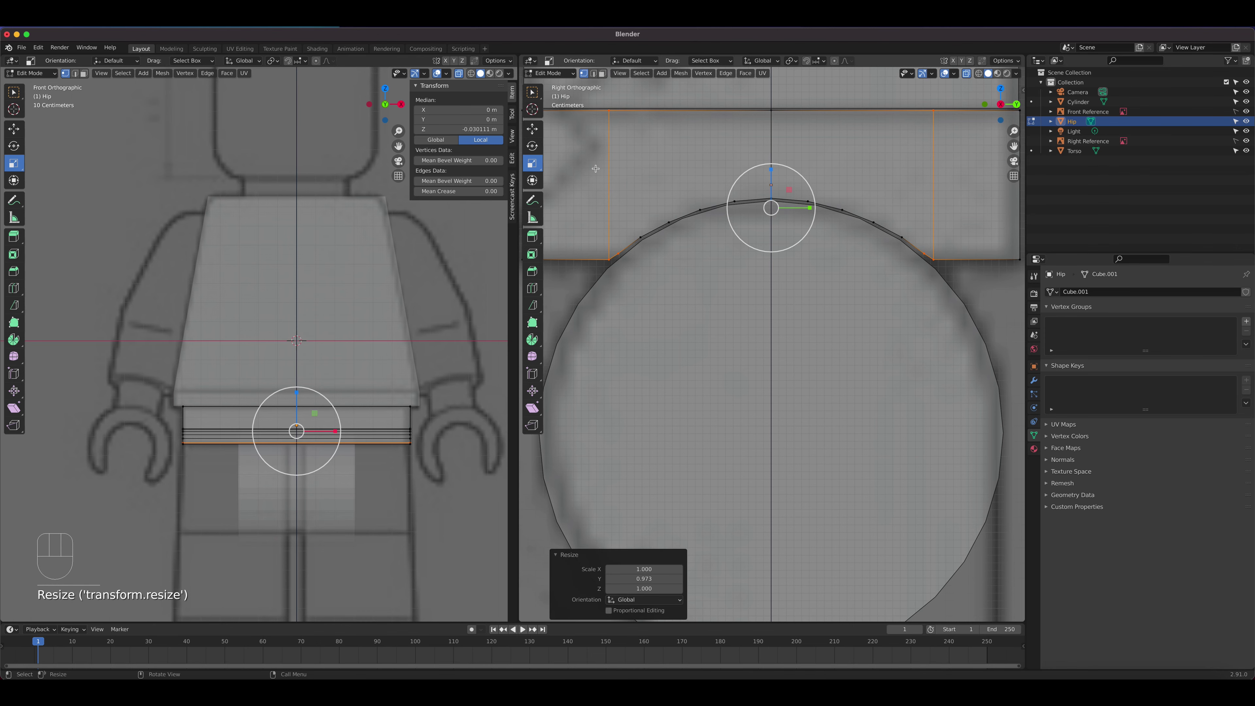
Step: Scale only Hip's vertical edge sets at the arch ends by about 0.987 along Y and select the cylinder in Object Mode
{"action": "left_click_drag", "start_coordinate": [619, 255], "coordinate": [625, 274], "text": "shift"}
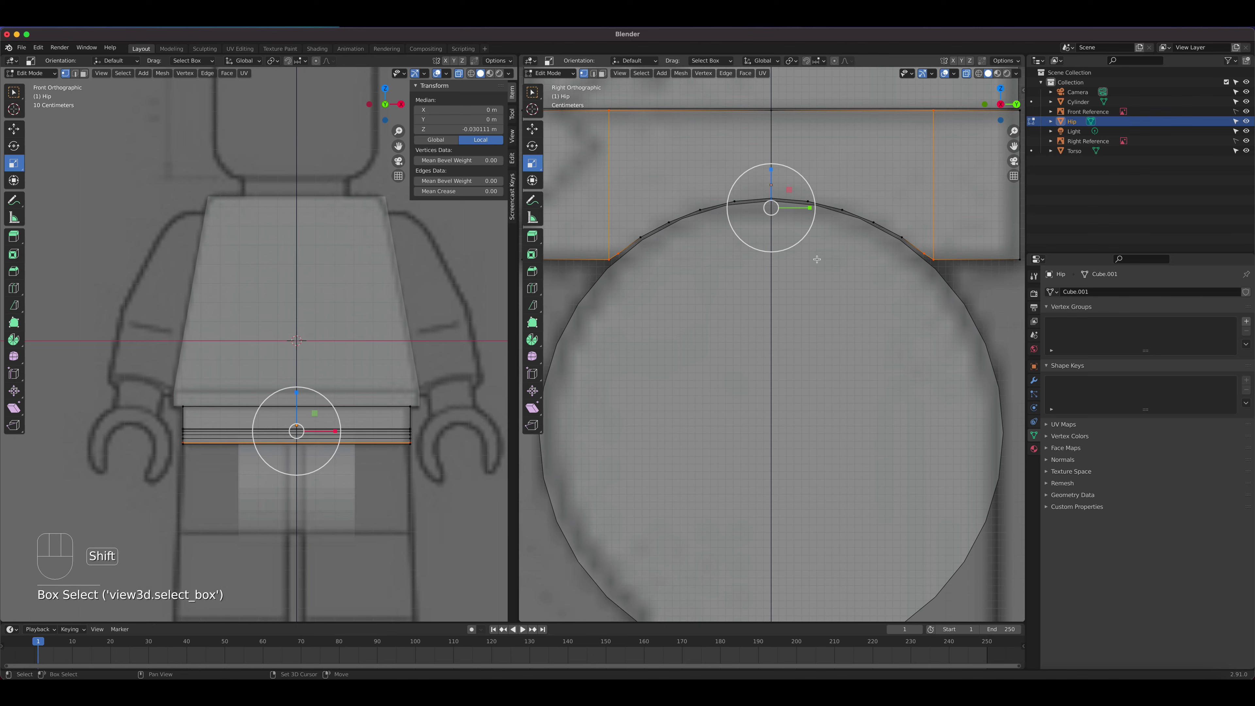
{"action": "left_click_drag", "start_coordinate": [597, 105], "coordinate": [613, 282]}
{"action": "left_click_drag", "start_coordinate": [924, 94], "coordinate": [949, 198], "text": "shift"}
{"action": "left_click_drag", "start_coordinate": [958, 285], "coordinate": [932, 236], "text": "shift"}
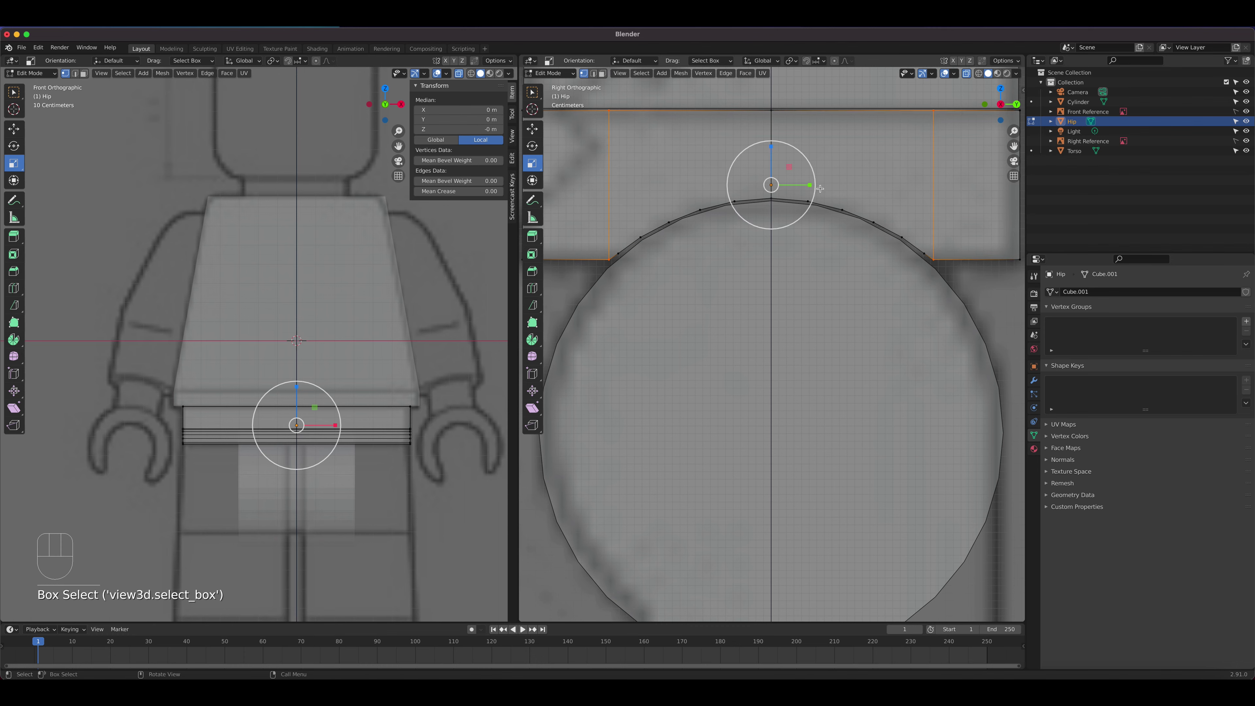
{"action": "left_click_drag", "start_coordinate": [808, 185], "coordinate": [802, 185]}
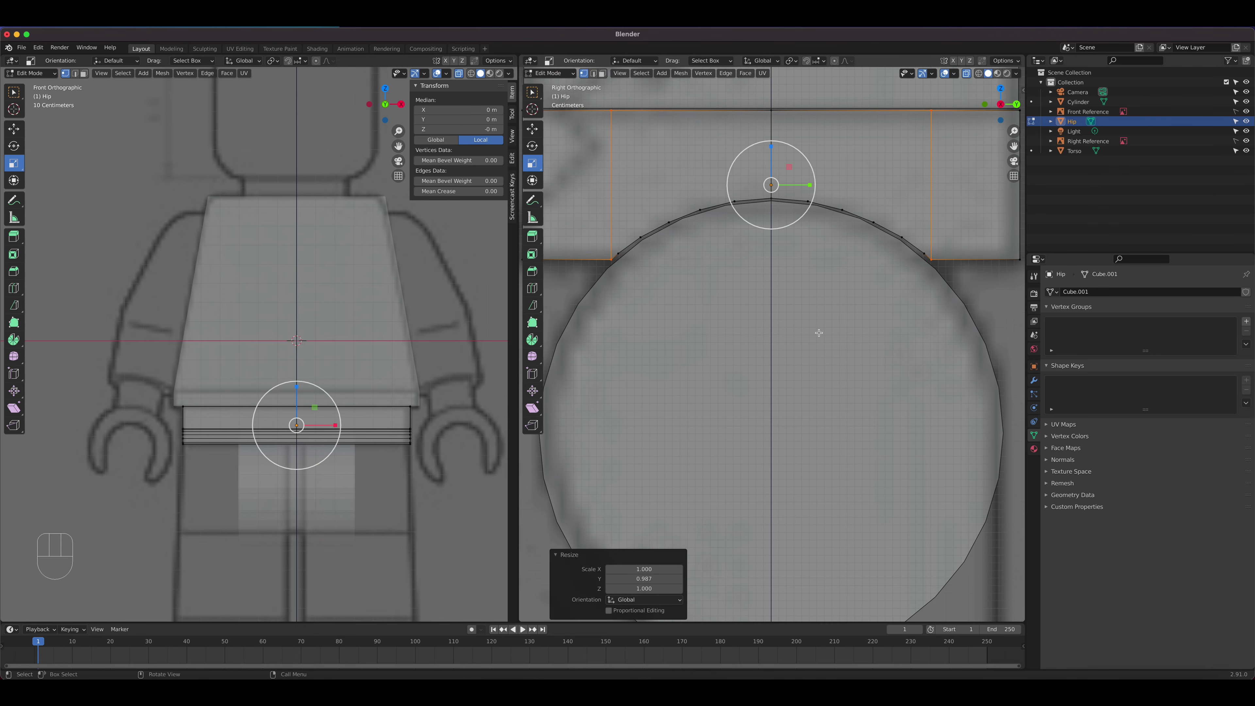
{"action": "key", "text": "Tab"}
{"action": "left_click", "coordinate": [739, 338]}
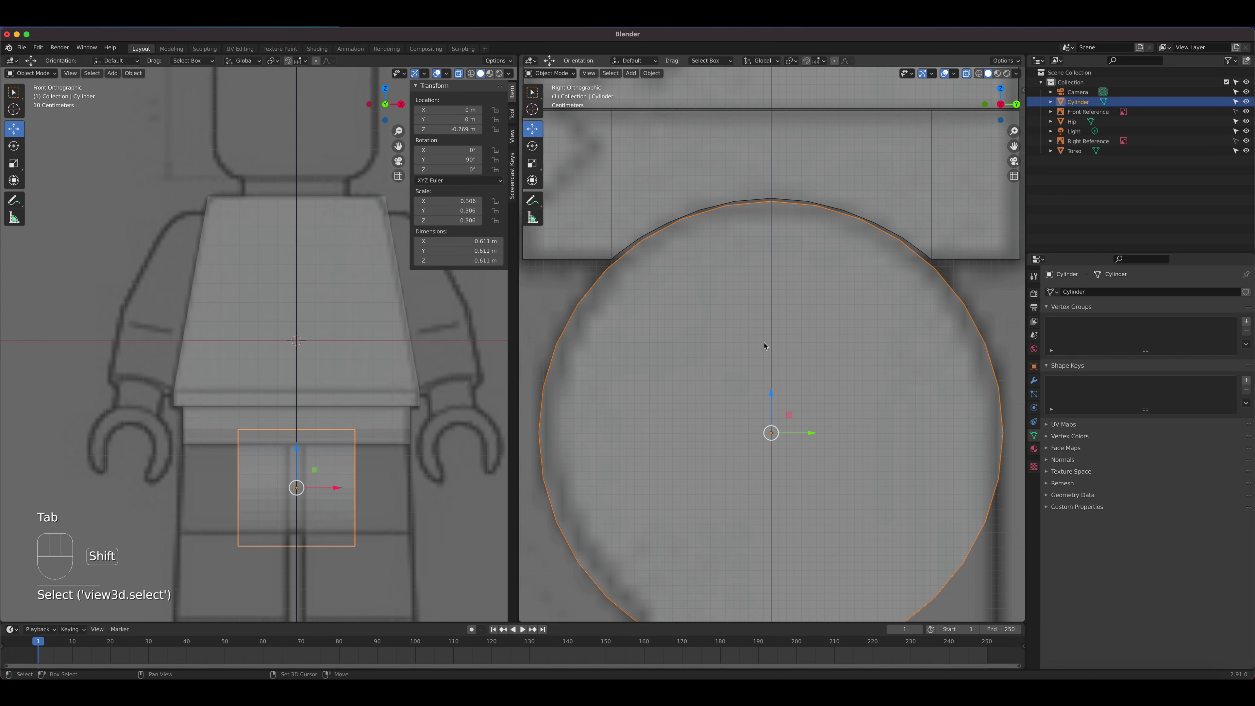
Step: Scale the cylinder by about 0.957 and raise it about 0.010 m along Z toward Hip's arch
{"action": "middle_click_drag", "start_coordinate": [765, 343], "coordinate": [766, 253], "text": "shift"}
{"action": "scroll", "coordinate": [767, 280], "scroll_direction": "down", "scroll_amount": 1}
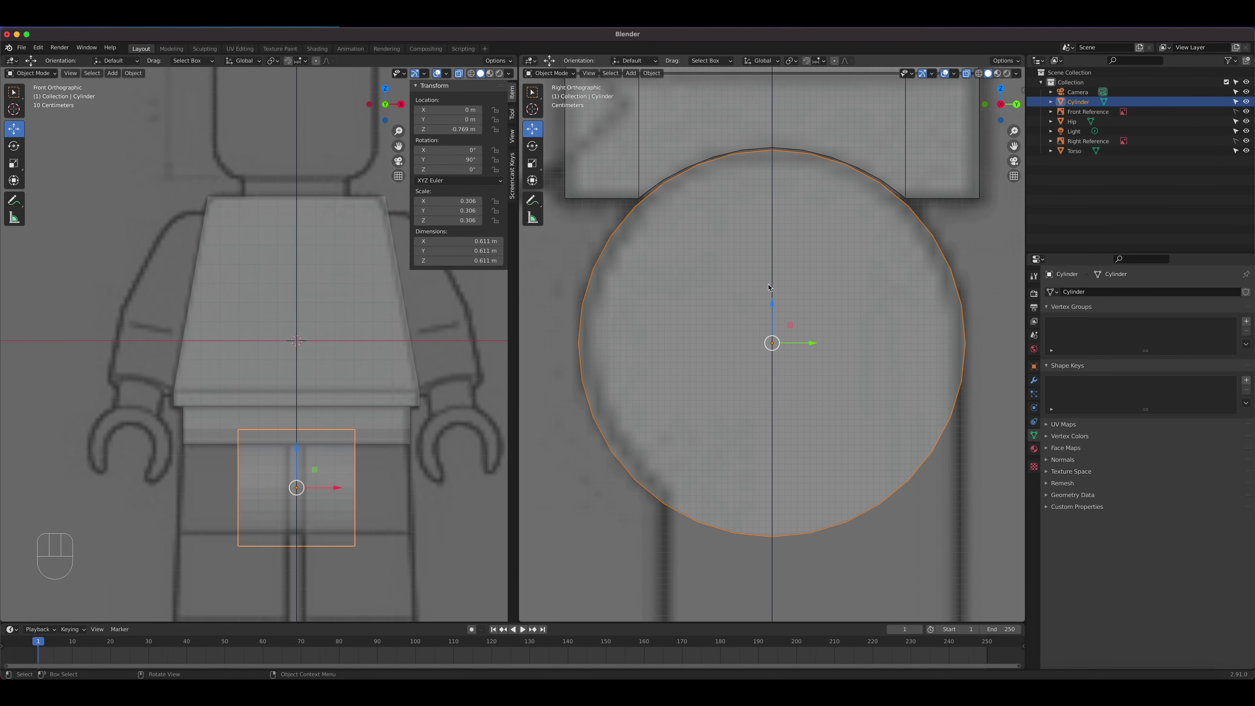
{"action": "key", "text": "s"}
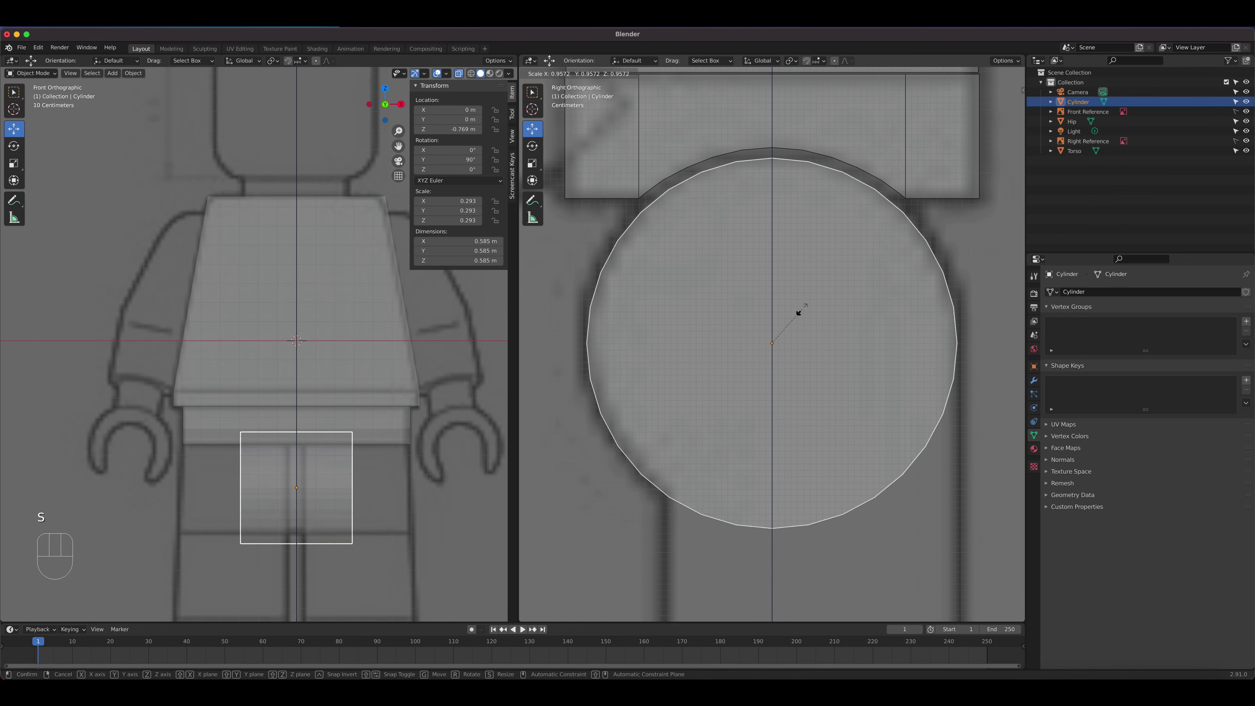
{"action": "left_click", "coordinate": [800, 312]}
{"action": "left_click_drag", "start_coordinate": [773, 308], "coordinate": [772, 296]}
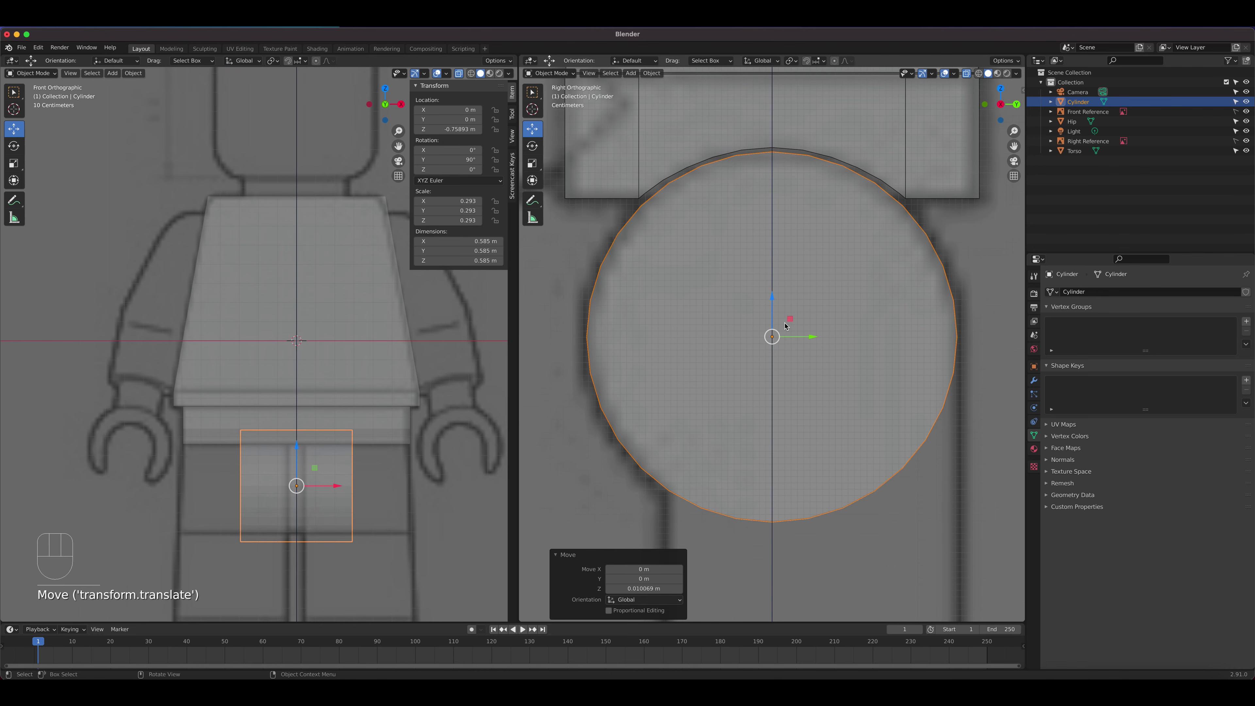
Step: Fine-tune the cylinder's uniform scale by about 0.988 and 1.026 so it fits Hip's arch and the rear leg outline
{"action": "key", "text": "s"}
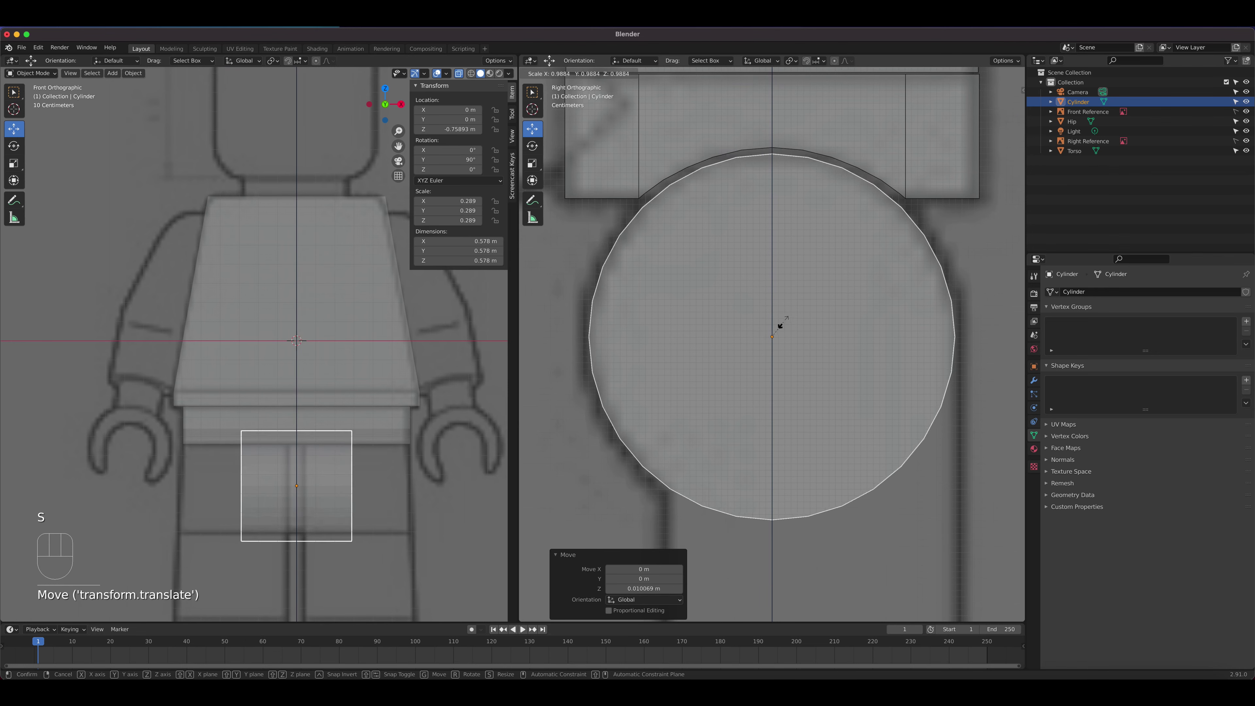
{"action": "left_click", "coordinate": [787, 325]}
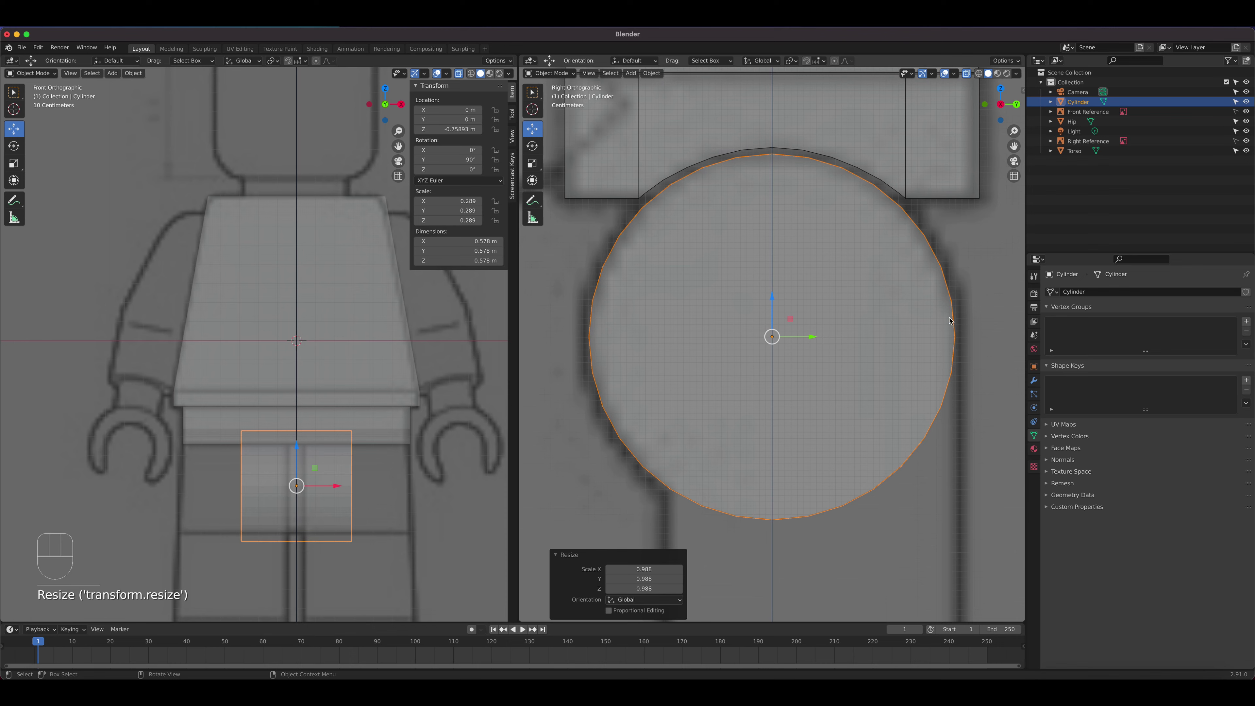
{"action": "key", "text": "s"}
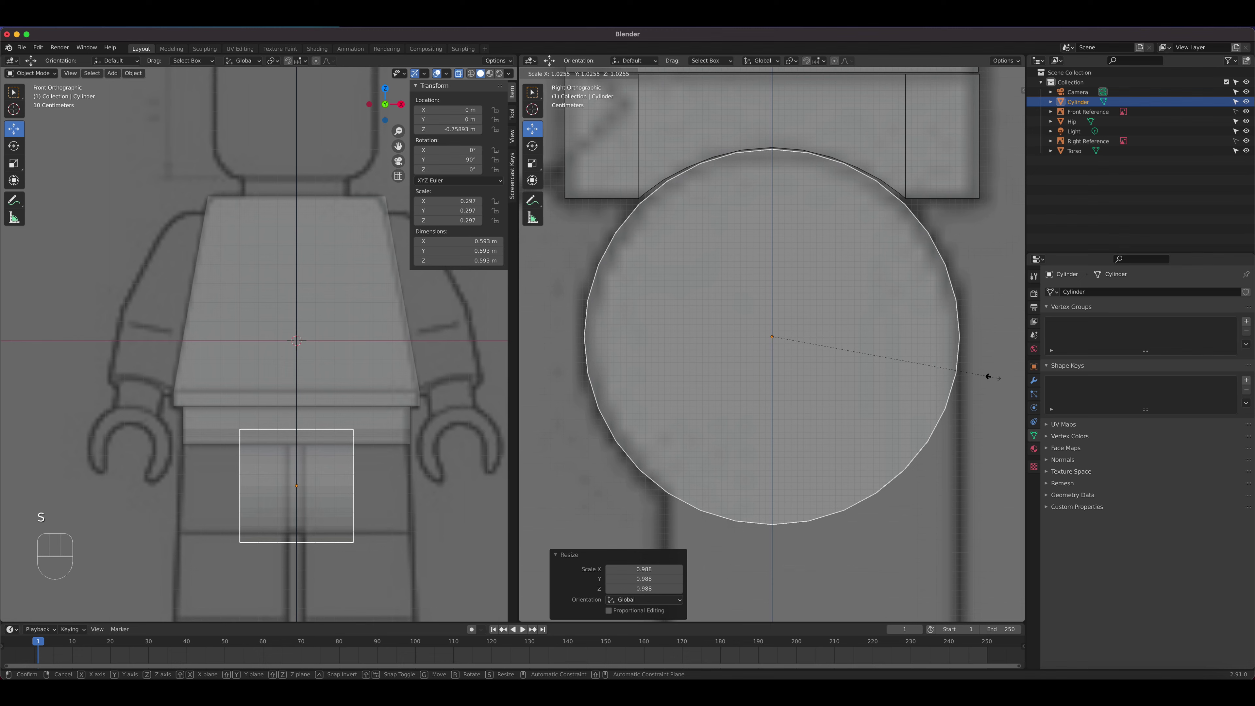
{"action": "left_click", "coordinate": [994, 379]}
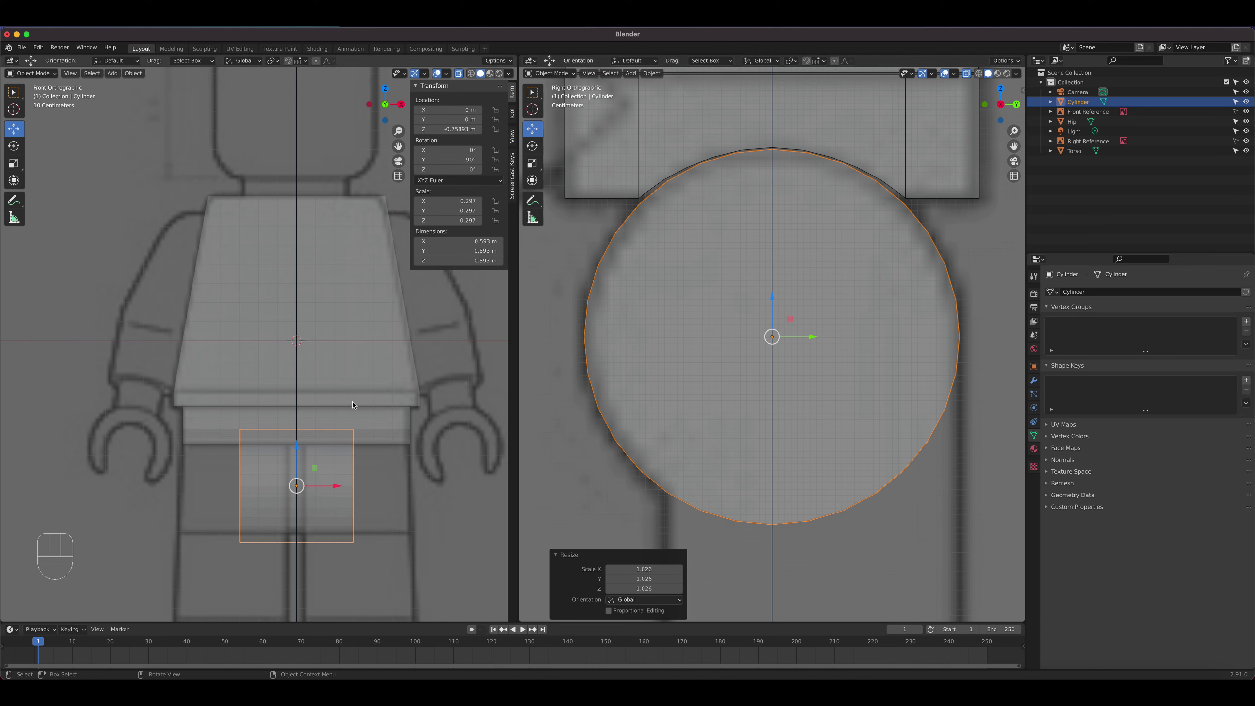
Step: Move the cylinder about 0.317 m along X onto the upper leg in the front reference
{"action": "middle_click_drag", "start_coordinate": [346, 504], "coordinate": [340, 340], "text": "shift"}
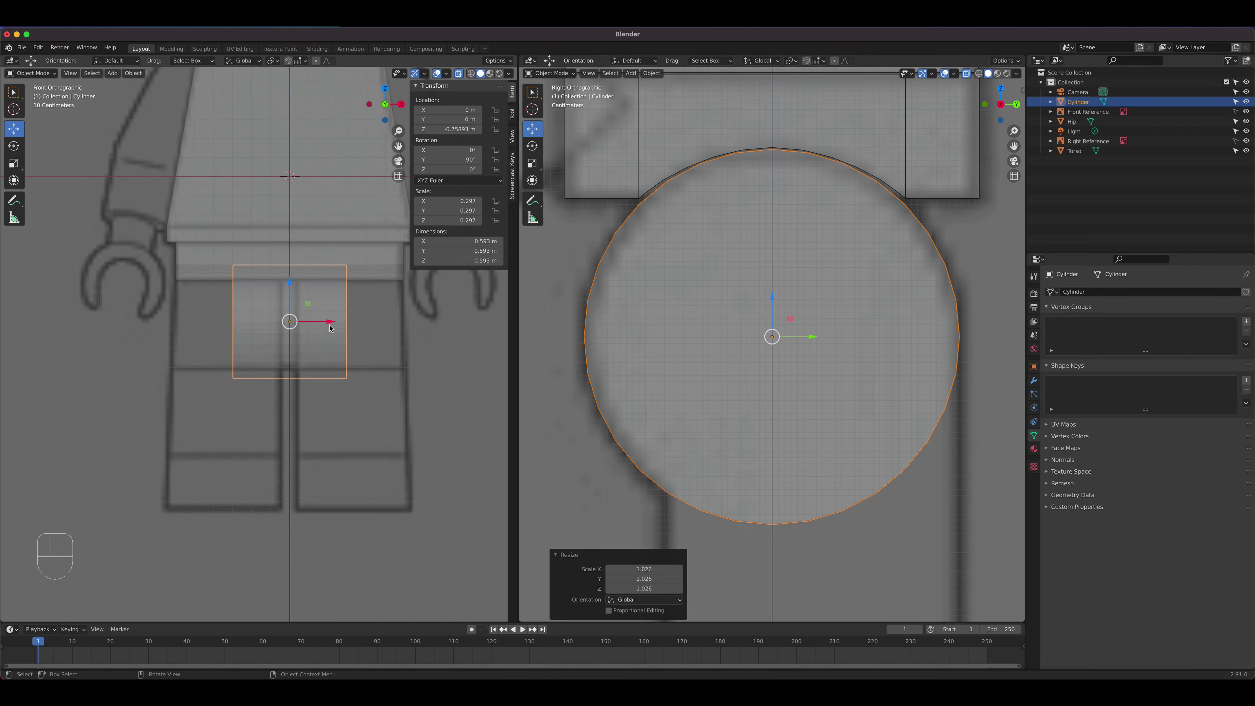
{"action": "left_click_drag", "start_coordinate": [331, 324], "coordinate": [331, 324]}
{"action": "left_click_drag", "start_coordinate": [331, 324], "coordinate": [430, 315]}
{"action": "scroll", "coordinate": [333, 321], "scroll_direction": "up", "scroll_amount": 2}
{"action": "left_click_drag", "start_coordinate": [431, 316], "coordinate": [429, 315]}
Step: Scale the cylinder down along X only so its width matches the upper leg in the front reference
{"action": "middle_click_drag", "start_coordinate": [425, 316], "coordinate": [316, 386]}
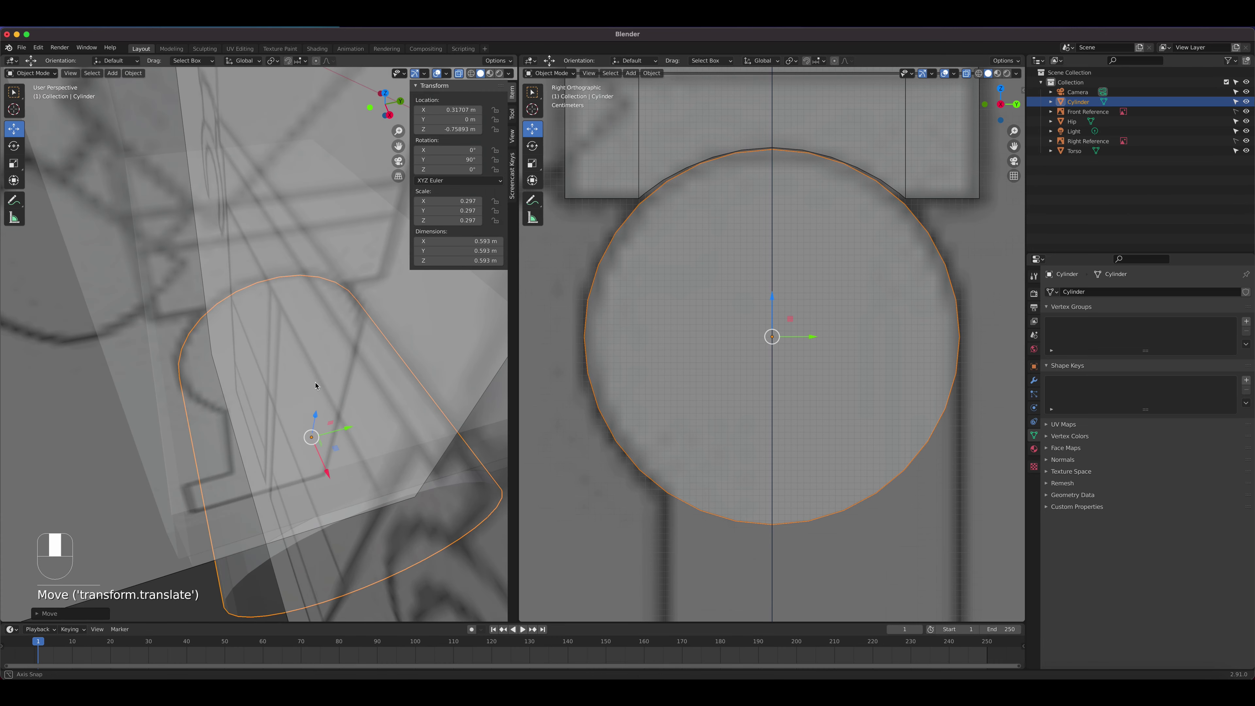
{"action": "key", "text": "KP_1"}
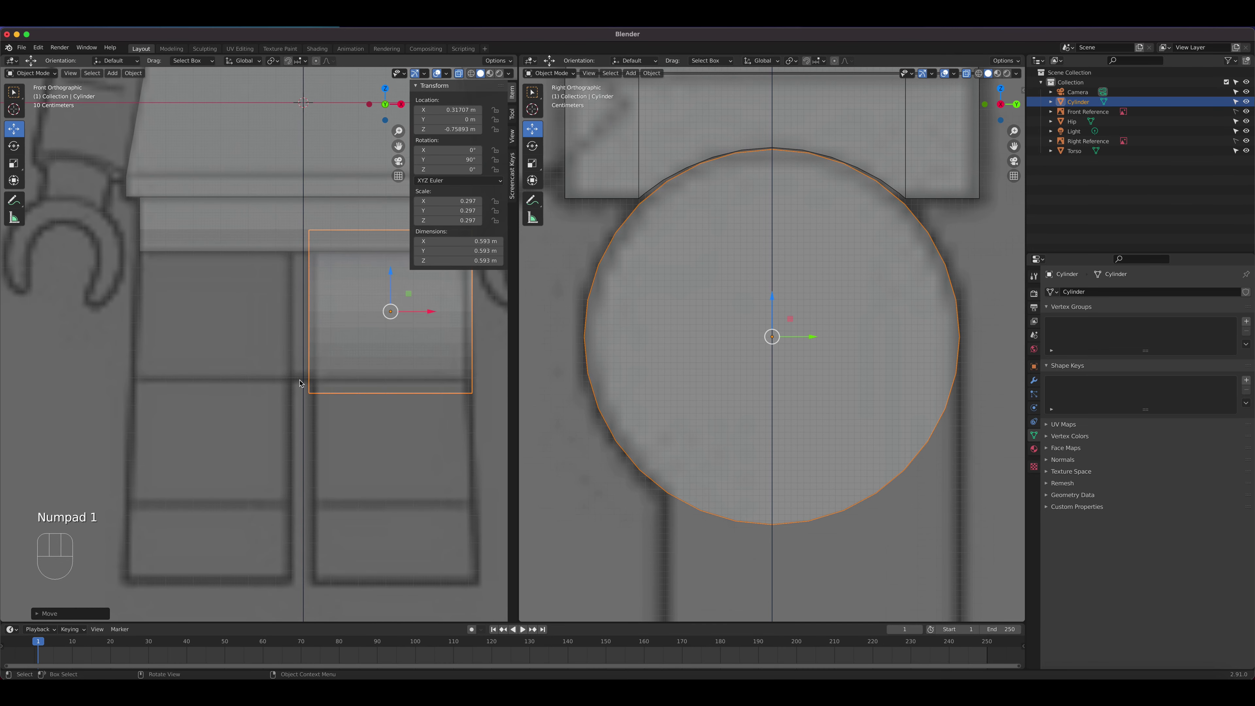
{"action": "middle_click_drag", "start_coordinate": [381, 365], "coordinate": [281, 389], "text": "shift"}
{"action": "key", "text": "n"}
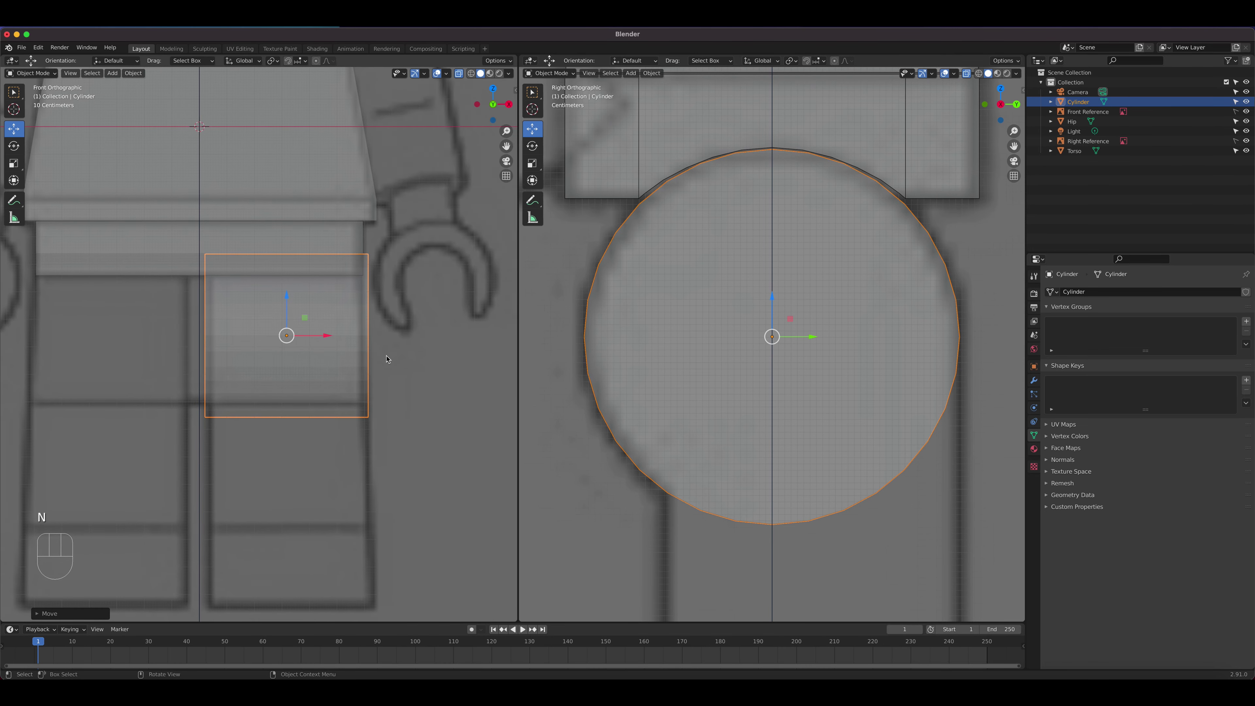
{"action": "scroll", "coordinate": [383, 359], "scroll_direction": "up", "scroll_amount": 3}
{"action": "middle_click_drag", "start_coordinate": [367, 361], "coordinate": [395, 352], "text": "shift"}
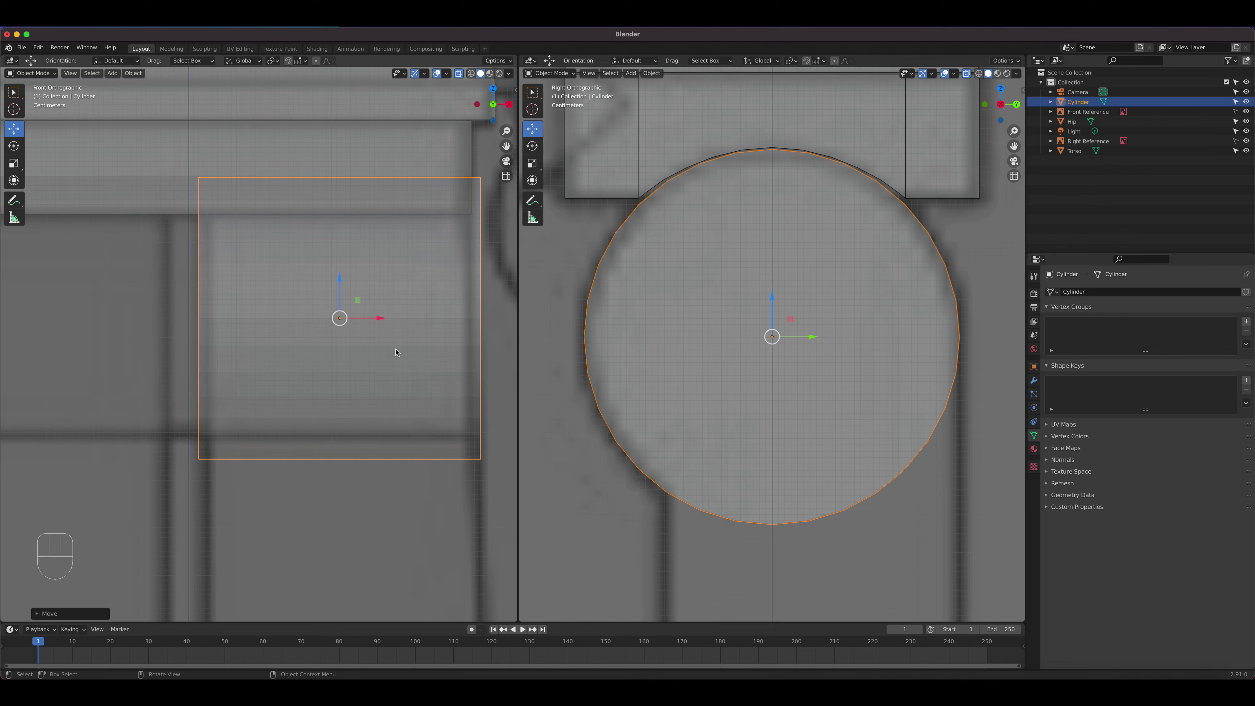
{"action": "left_click", "coordinate": [14, 163]}
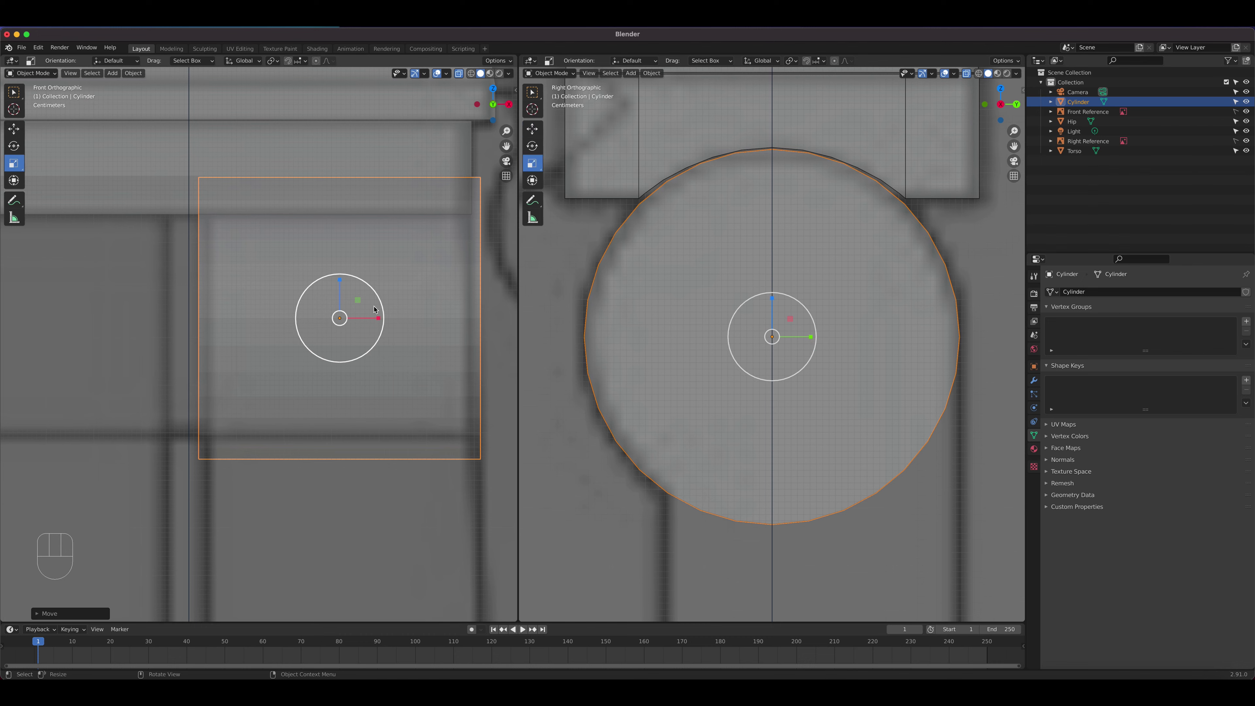
{"action": "left_click_drag", "start_coordinate": [380, 318], "coordinate": [369, 319]}
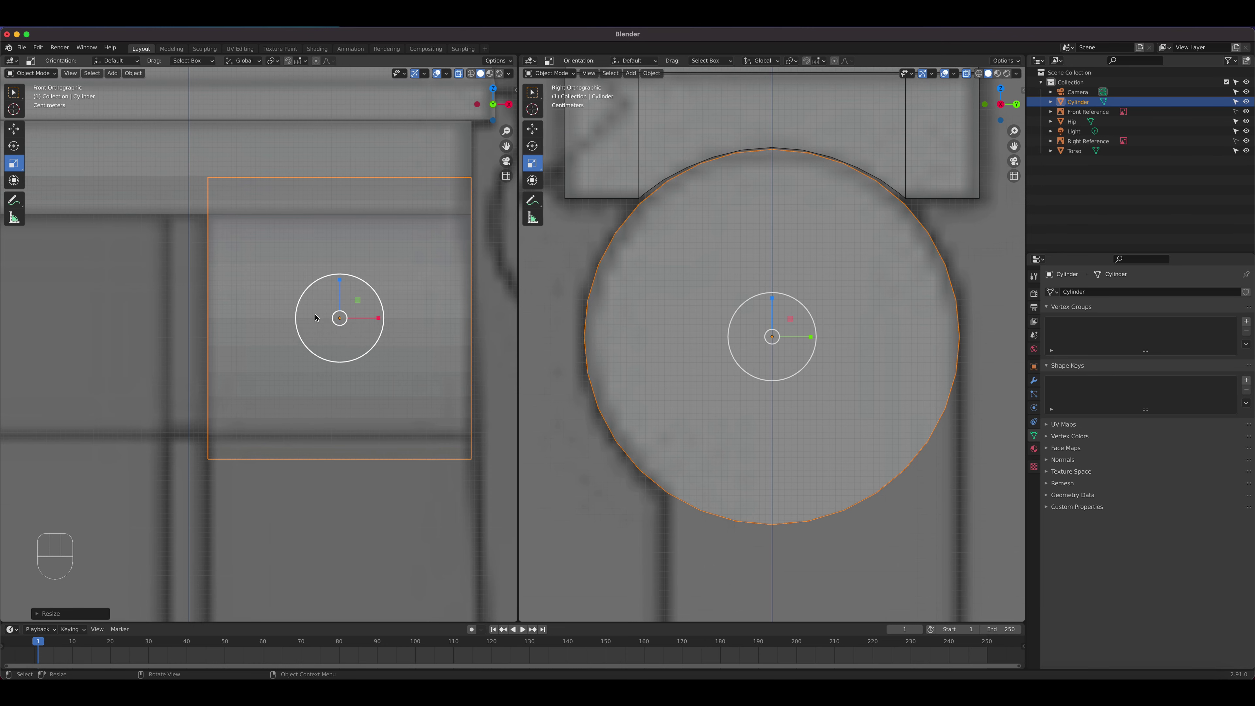
Step: Preview Lego 08.png from the Lego folder in Finder to examine the leg's shape, and return to Blender
{"action": "scroll", "coordinate": [294, 322], "scroll_direction": "down", "scroll_amount": 6}
{"action": "scroll", "coordinate": [293, 322], "scroll_direction": "up", "scroll_amount": 6}
{"action": "scroll", "coordinate": [350, 351], "scroll_direction": "down", "scroll_amount": 2}
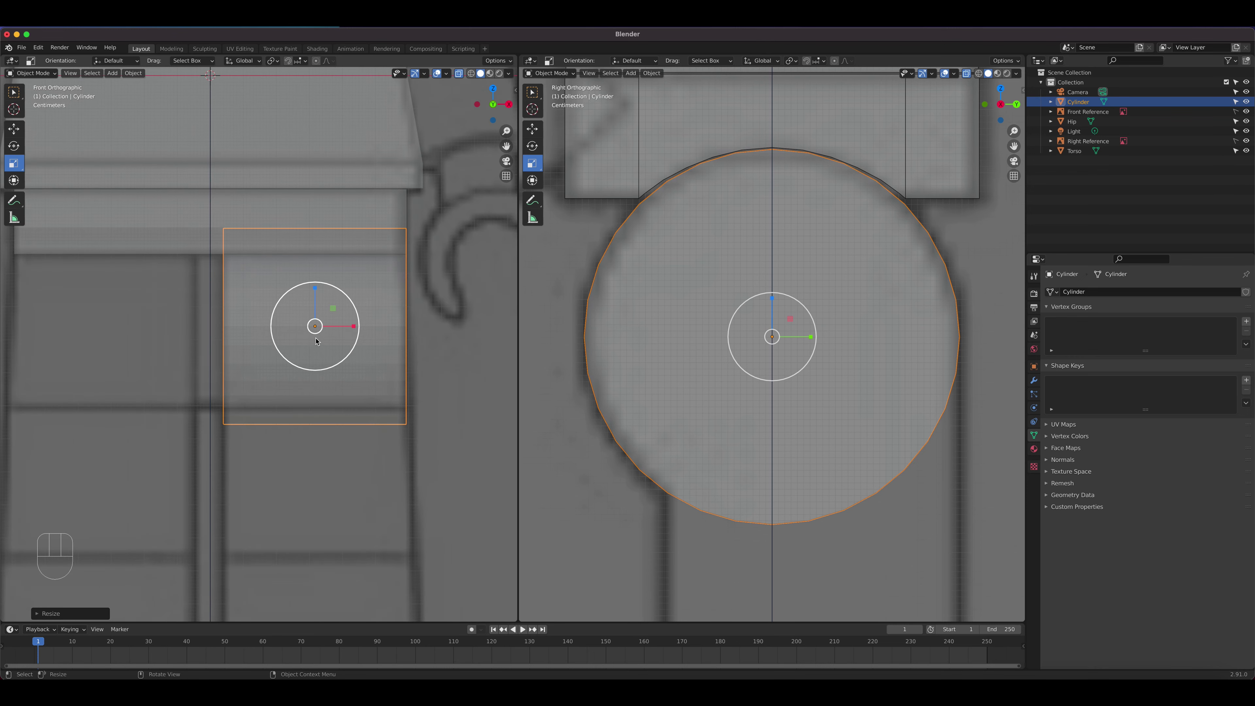
{"action": "left_click", "coordinate": [50, 692]}
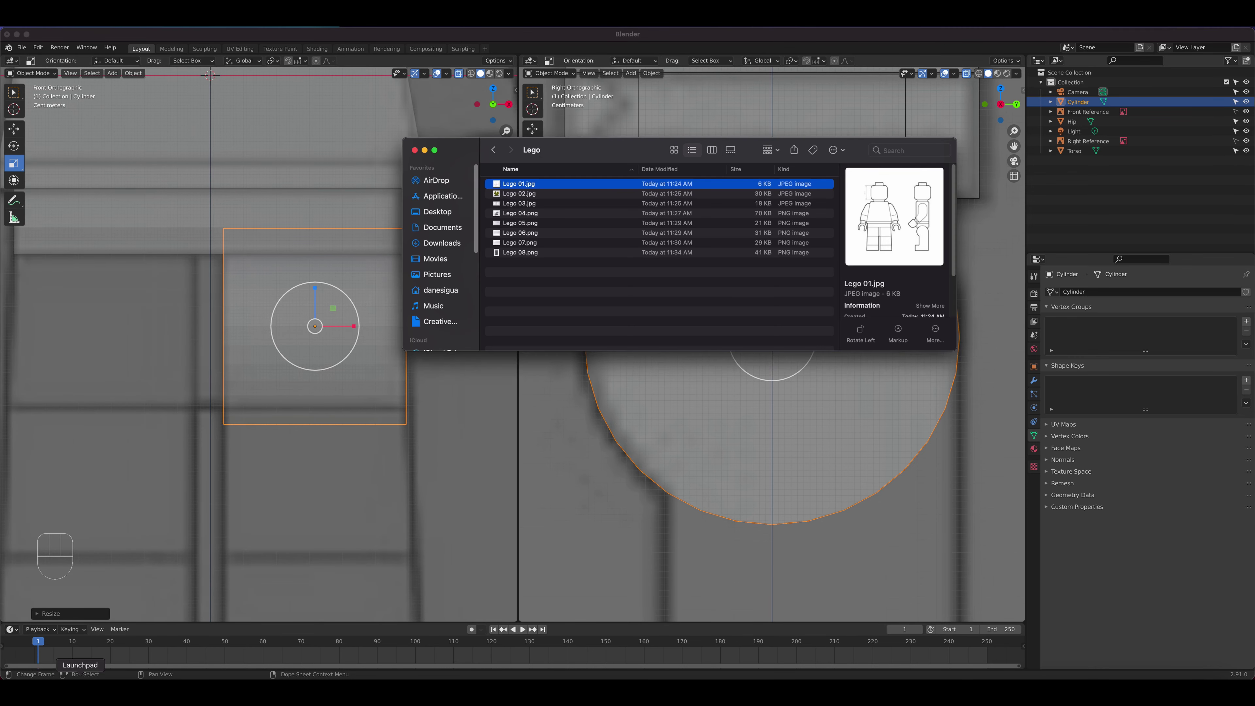
{"action": "left_click", "coordinate": [518, 253]}
{"action": "key", "text": "space"}
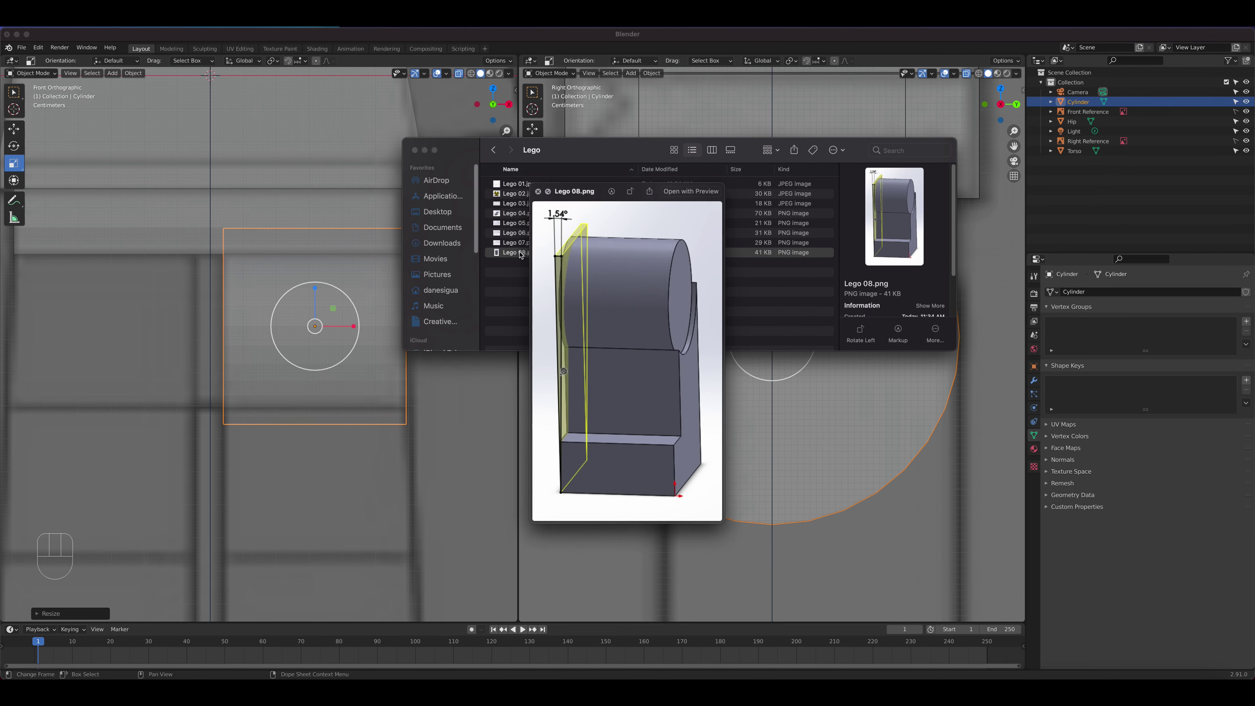
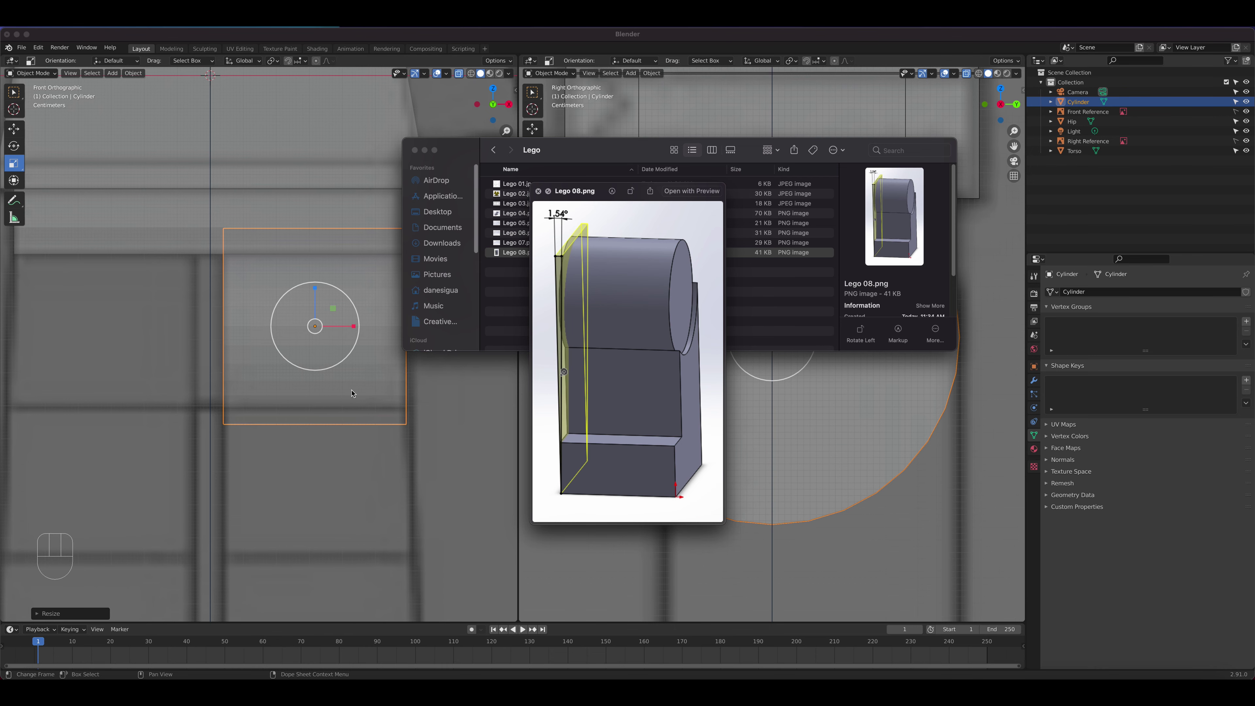
{"action": "left_click", "coordinate": [401, 346]}
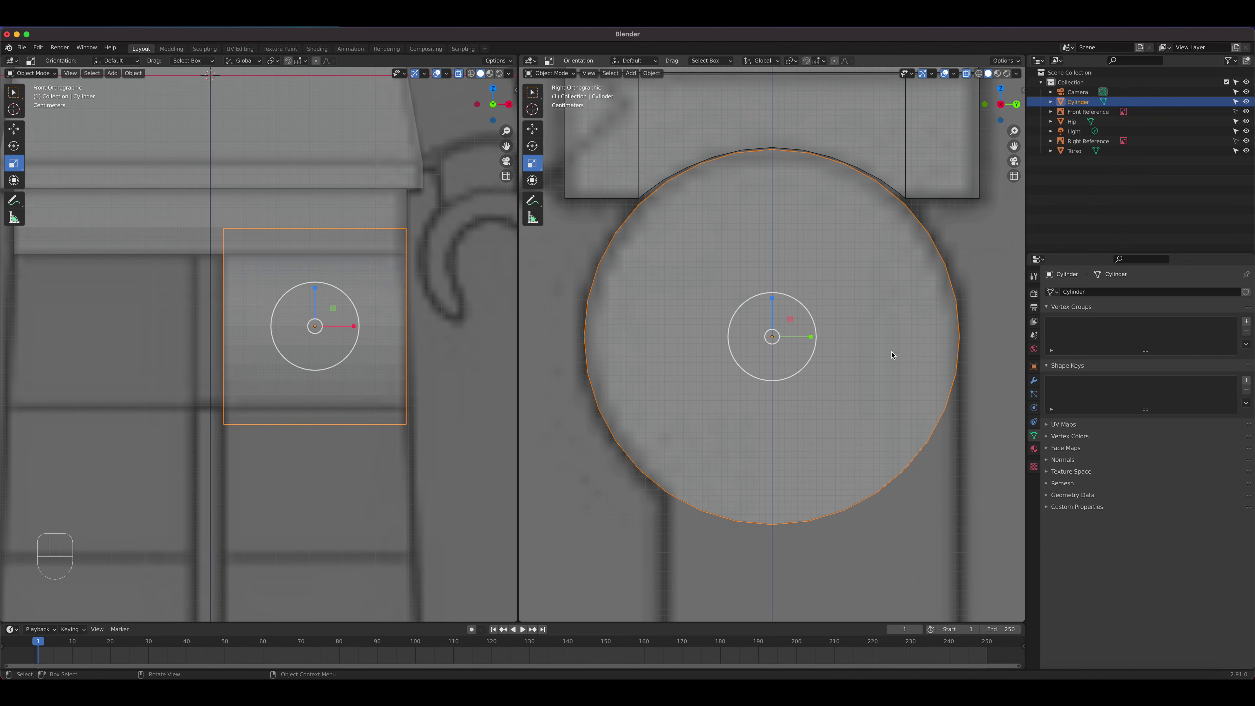
Step: In Edit Mode, select the cylinder's rearmost and lower-front vertex pairs where the leg outlines meet it, and turn off X-ray
{"action": "key", "text": "Tab"}
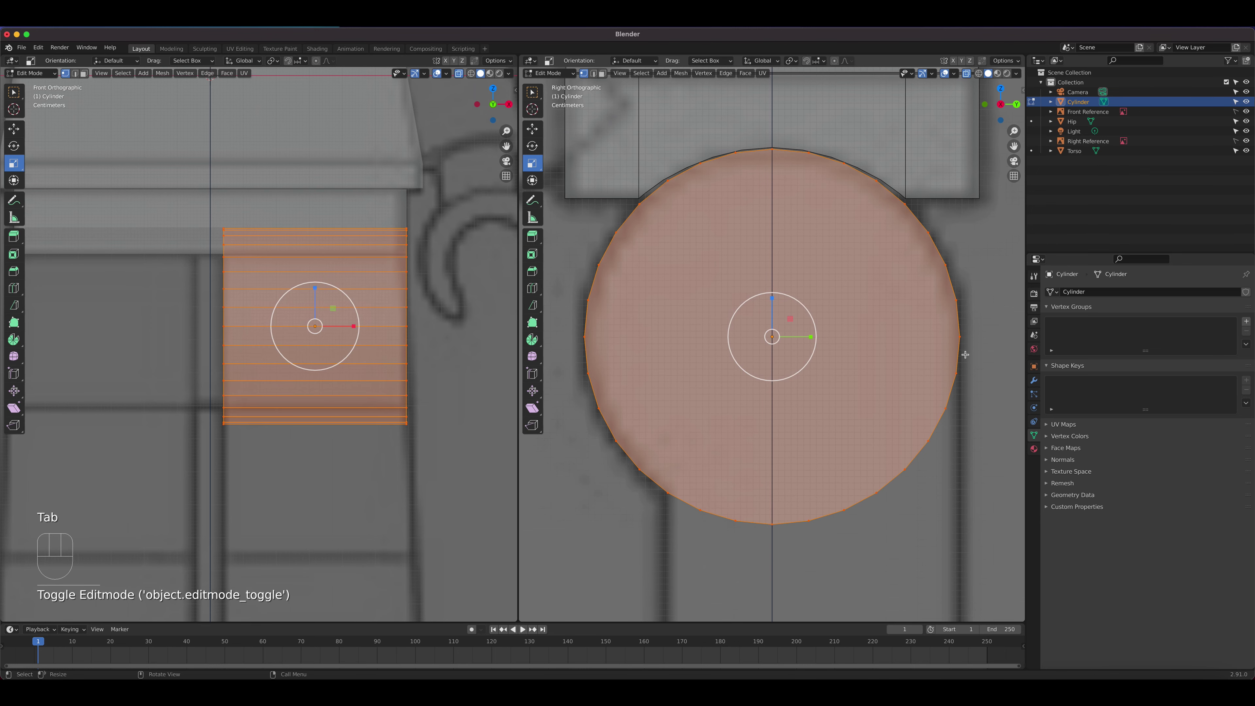
{"action": "left_click_drag", "start_coordinate": [953, 330], "coordinate": [970, 340]}
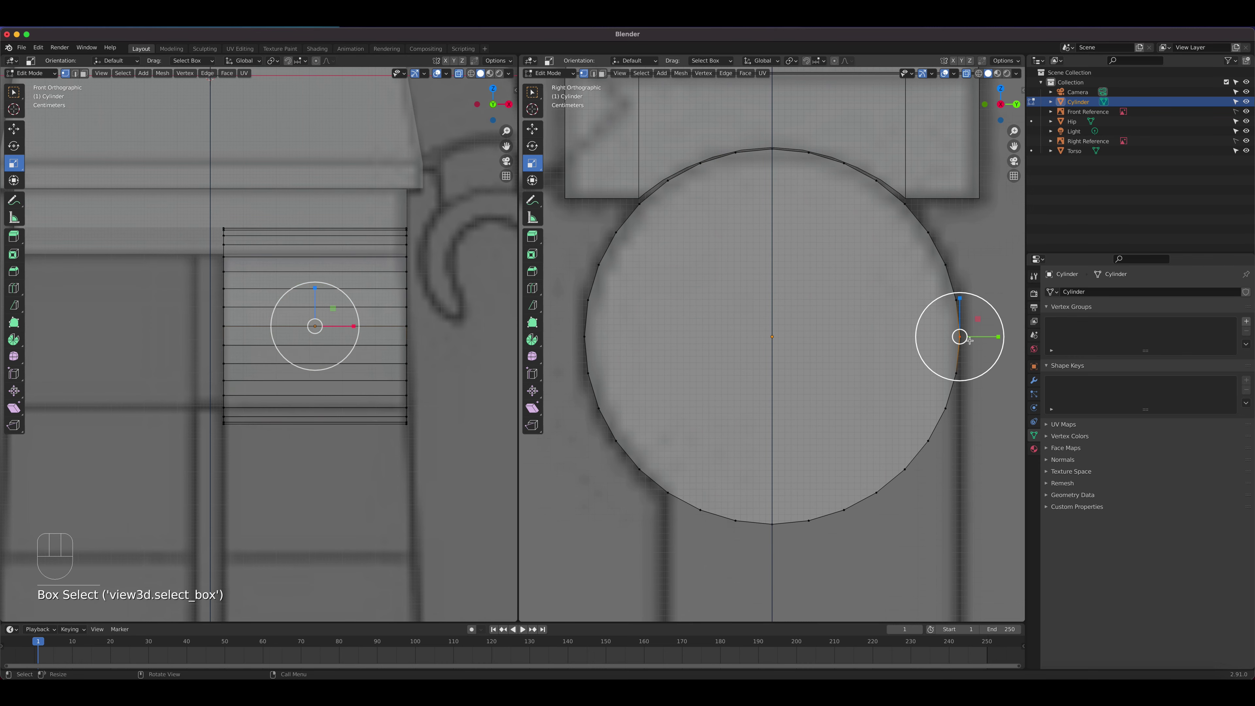
{"action": "left_click_drag", "start_coordinate": [660, 485], "coordinate": [683, 516], "text": "shift"}
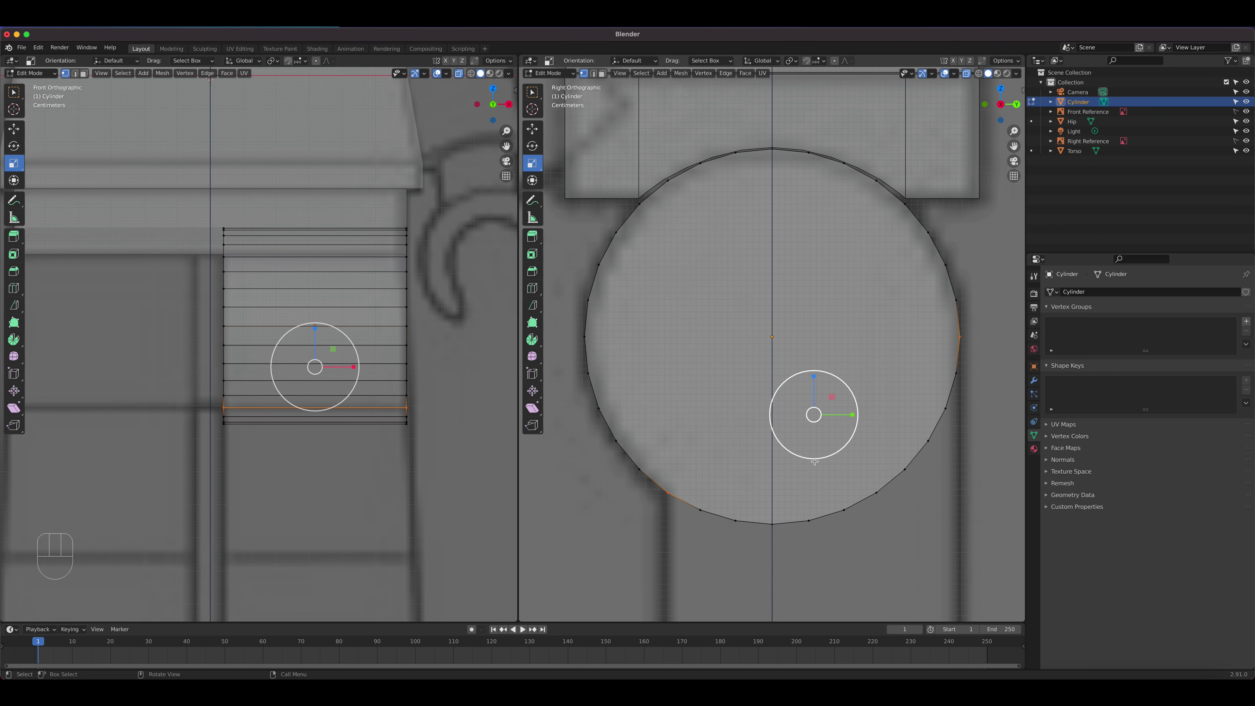
{"action": "middle_click_drag", "start_coordinate": [823, 464], "coordinate": [815, 444]}
{"action": "scroll", "coordinate": [815, 445], "scroll_direction": "down", "scroll_amount": 5}
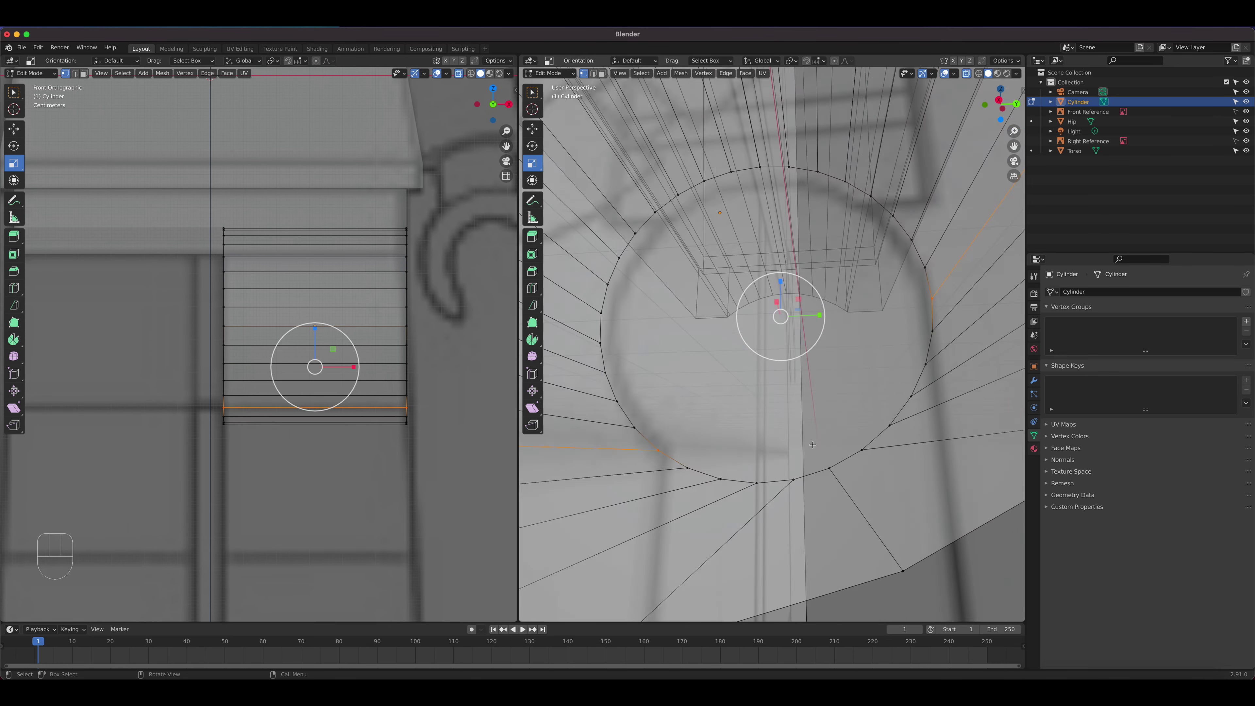
{"action": "left_click", "coordinate": [967, 76]}
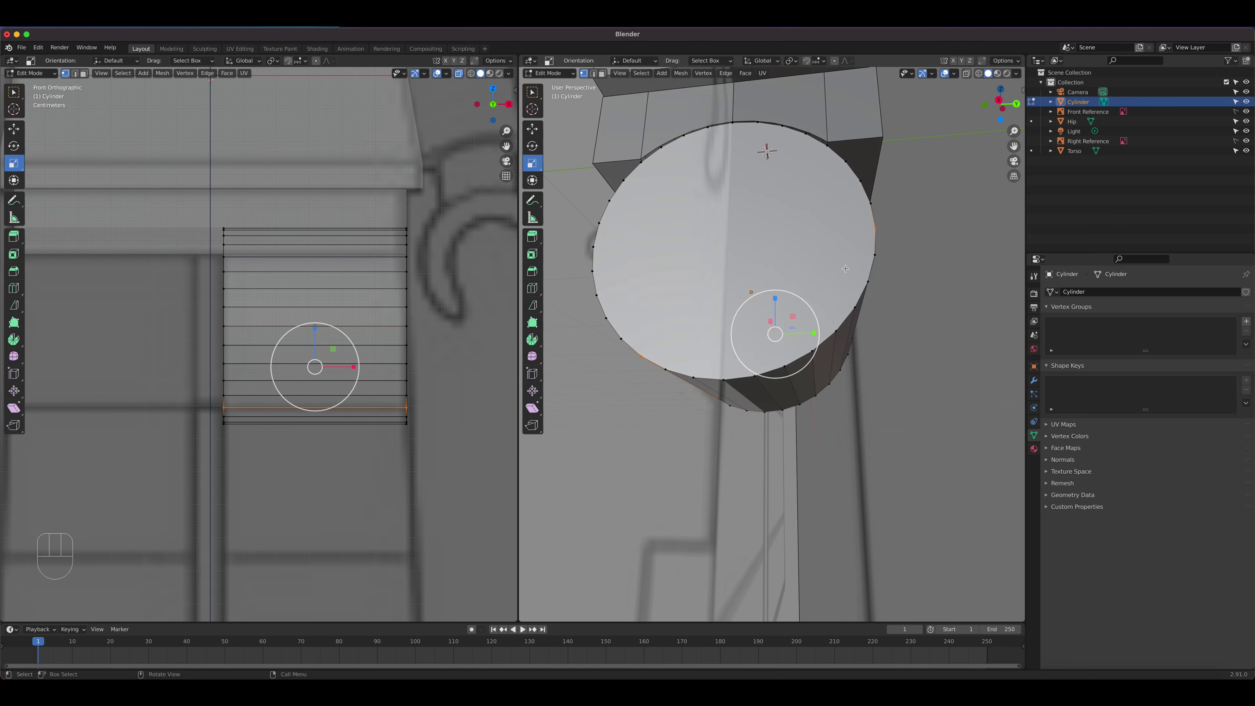
{"action": "mouse_move", "coordinate": [813, 336]}
{"action": "middle_mouse_down"}
{"action": "mouse_move", "coordinate": [805, 311]}
{"action": "mouse_move", "coordinate": [813, 317]}
{"action": "middle_mouse_up"}
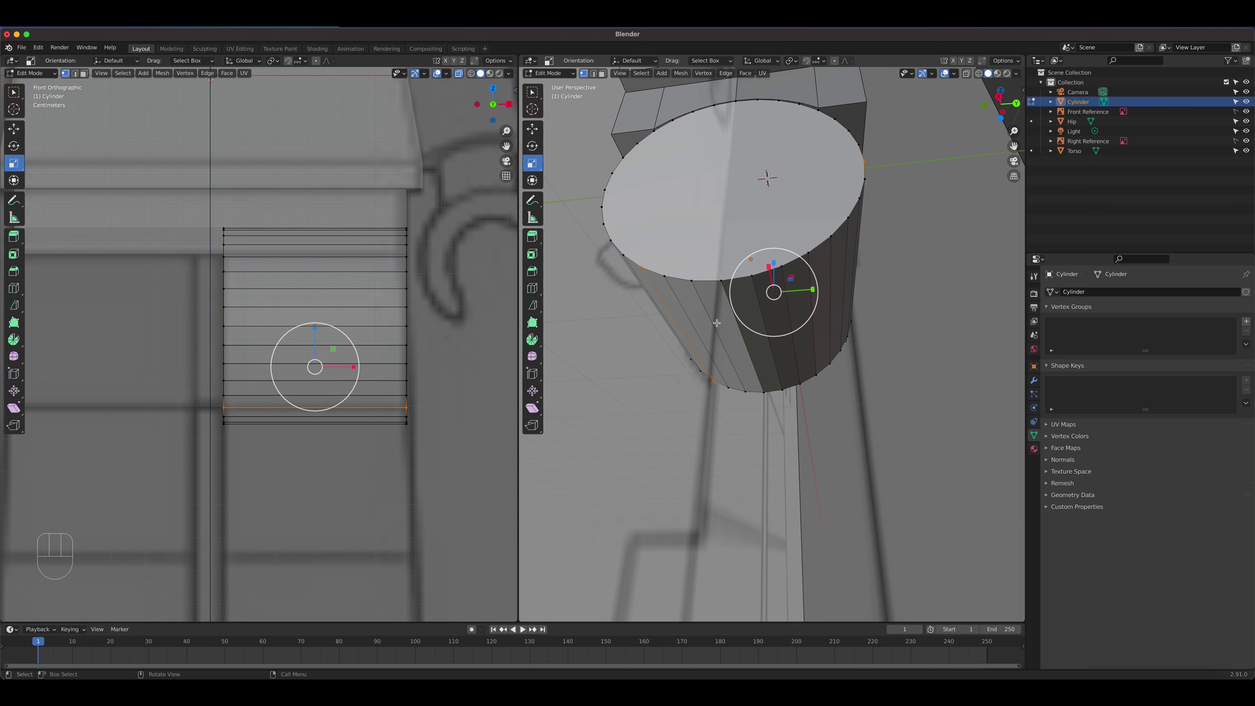
{"action": "middle_click_drag", "start_coordinate": [789, 301], "coordinate": [786, 301]}
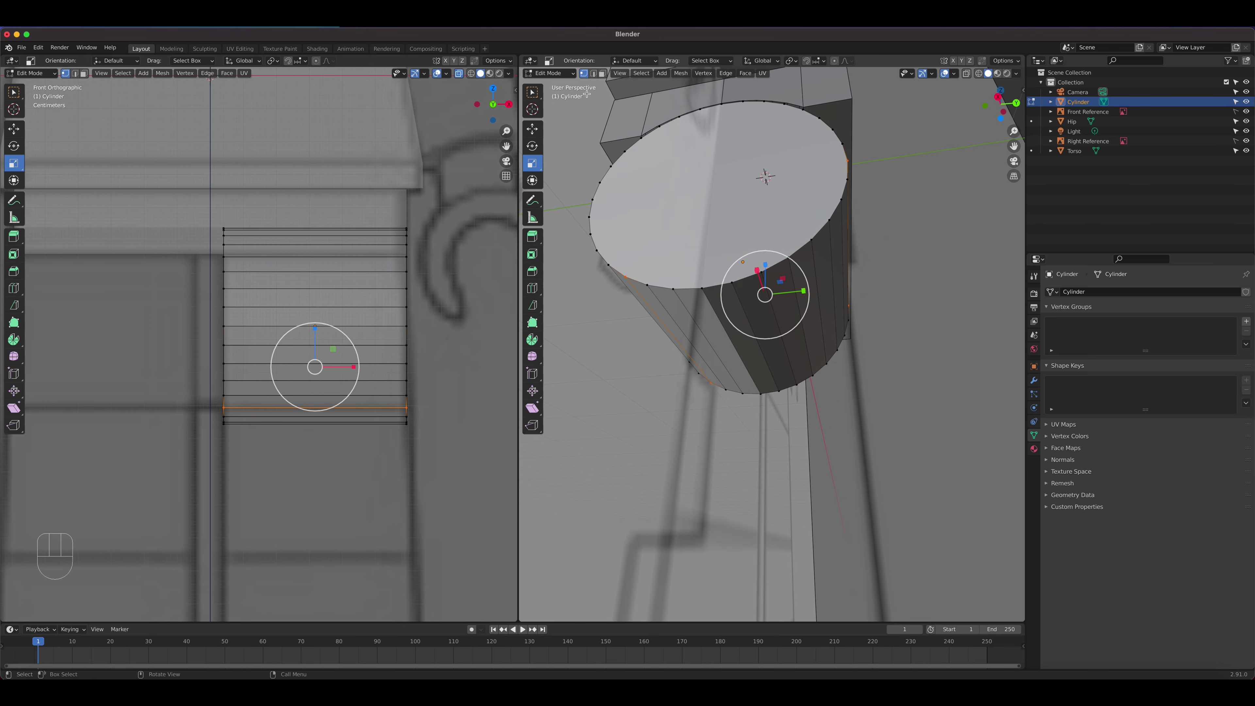
Step: In edge select mode, add all the lengthwise edges along the cylinder's underside between the lower-front and rearmost edges to the selection
{"action": "left_click", "coordinate": [593, 73]}
{"action": "left_click", "coordinate": [673, 319], "text": "shift"}
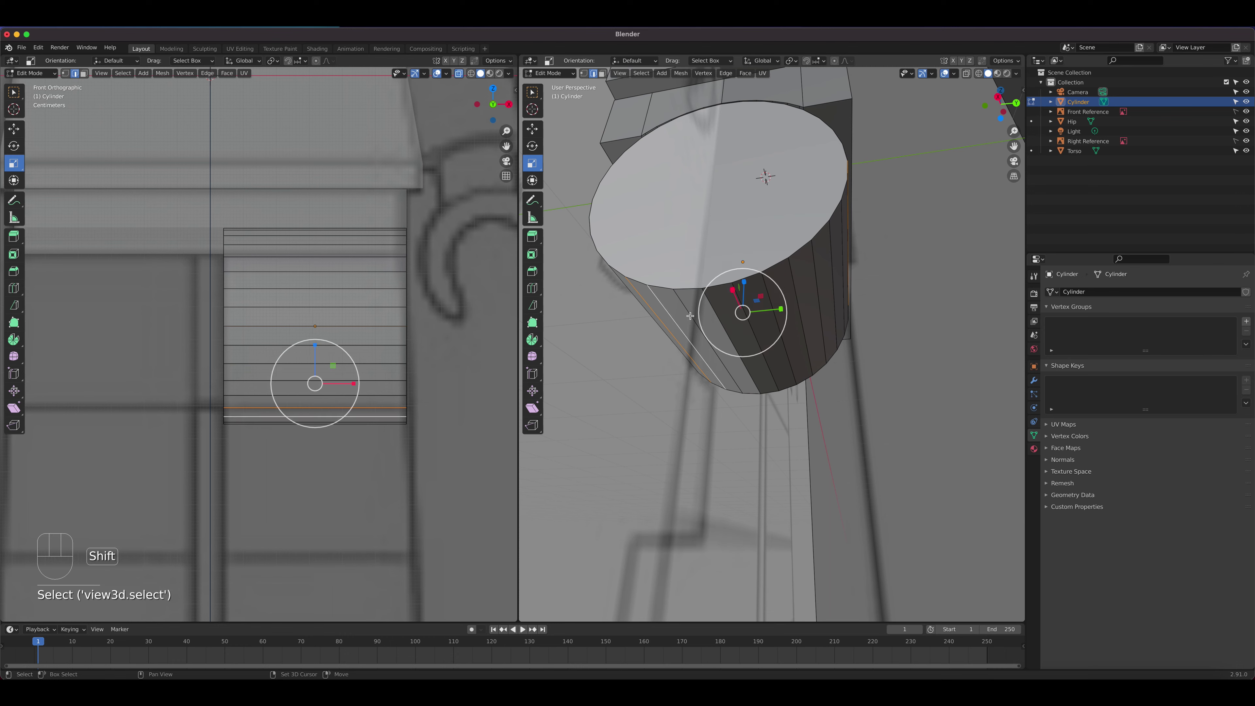
{"action": "left_click", "coordinate": [692, 316], "text": "shift"}
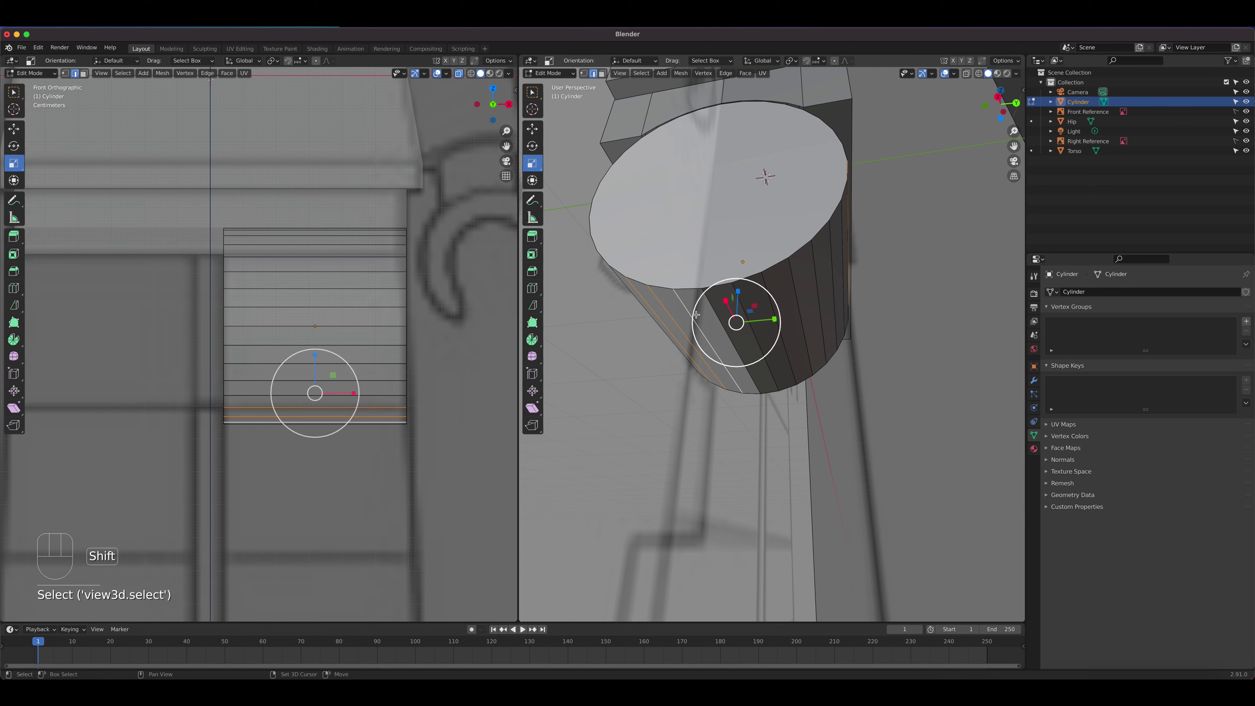
{"action": "left_click", "coordinate": [532, 92]}
{"action": "left_click", "coordinate": [733, 339], "text": "shift"}
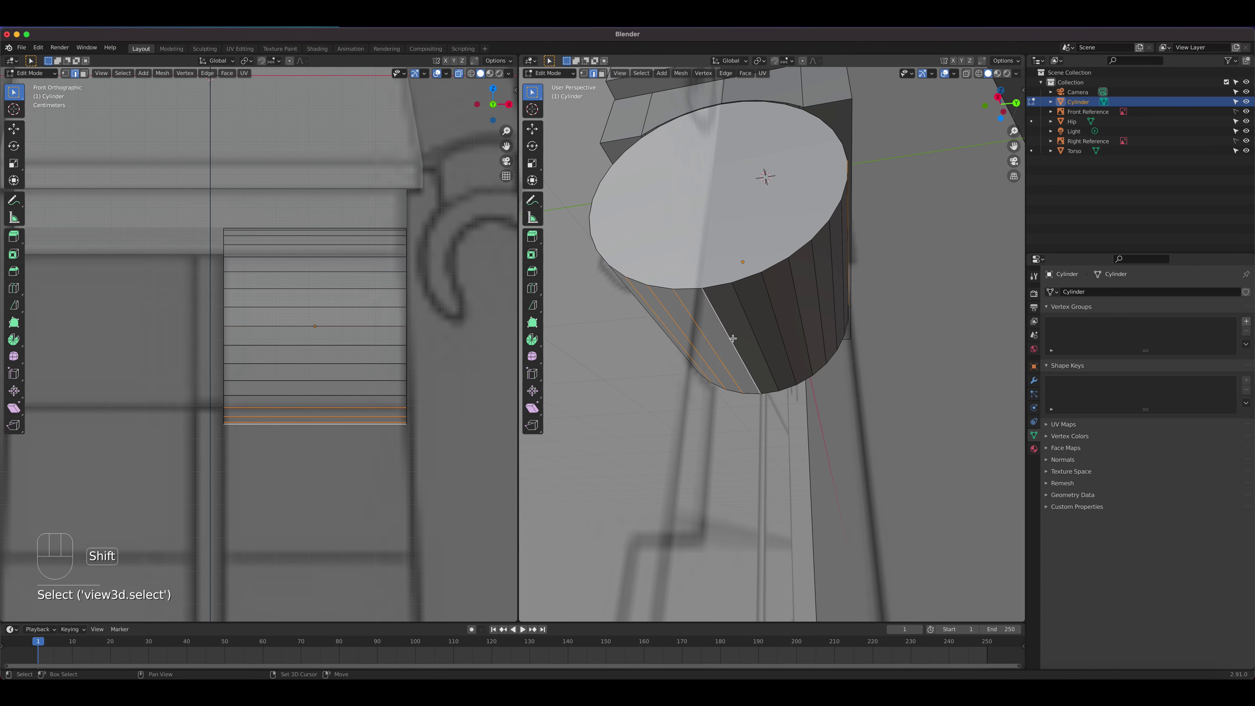
{"action": "left_click", "coordinate": [753, 338], "text": "shift"}
{"action": "left_click", "coordinate": [782, 329], "text": "shift"}
{"action": "left_click", "coordinate": [805, 319], "text": "shift"}
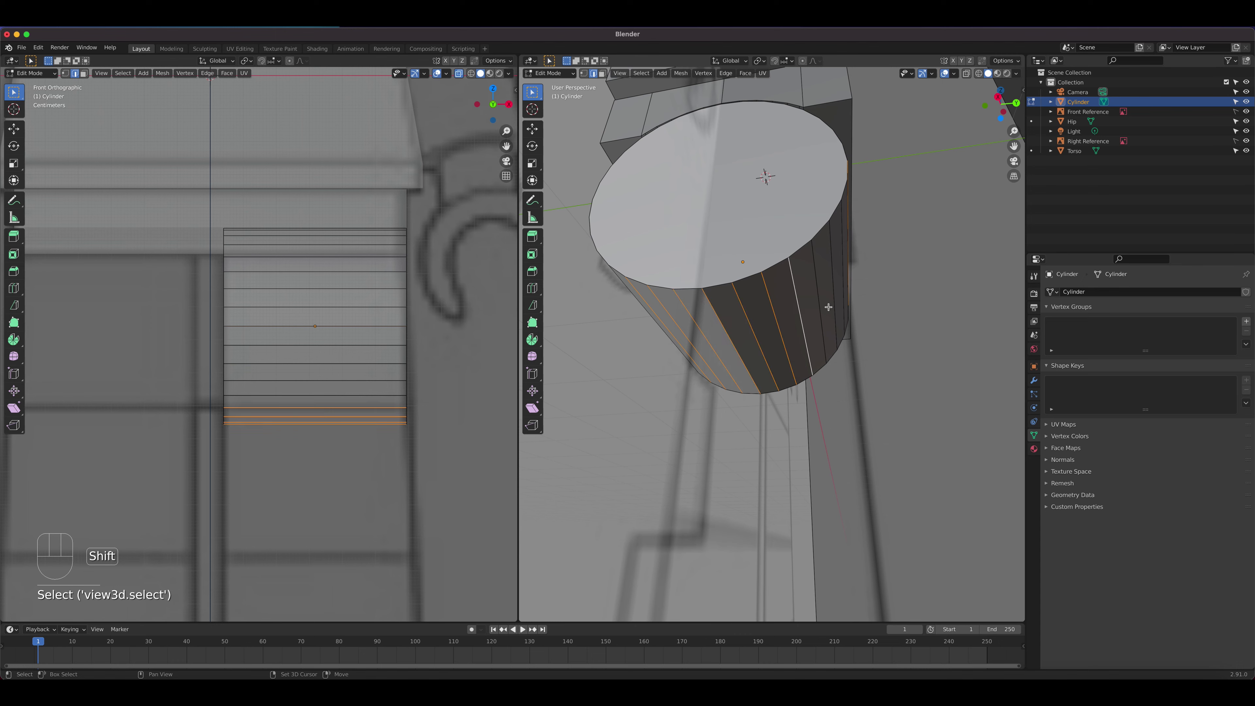
{"action": "left_click", "coordinate": [827, 307], "text": "shift"}
{"action": "left_click", "coordinate": [837, 296], "text": "shift"}
{"action": "left_click", "coordinate": [842, 287], "text": "shift"}
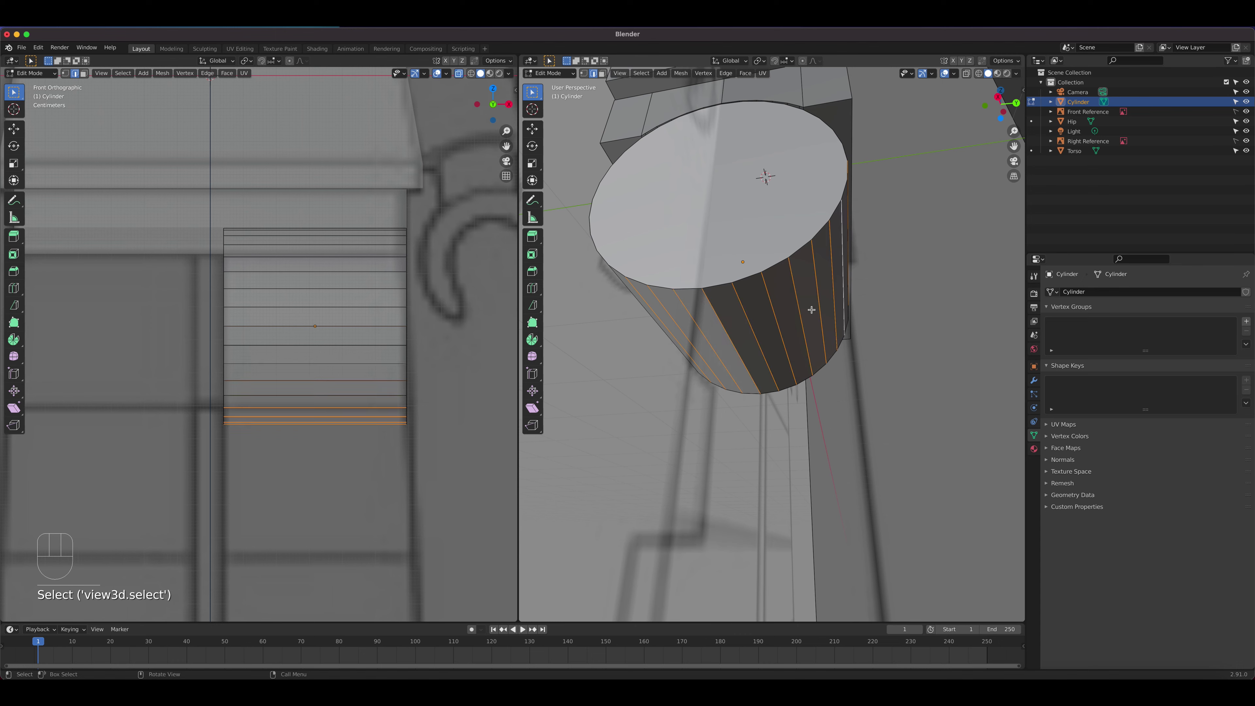
{"action": "middle_click_drag", "start_coordinate": [843, 287], "coordinate": [777, 330]}
{"action": "left_click", "coordinate": [807, 284], "text": "shift"}
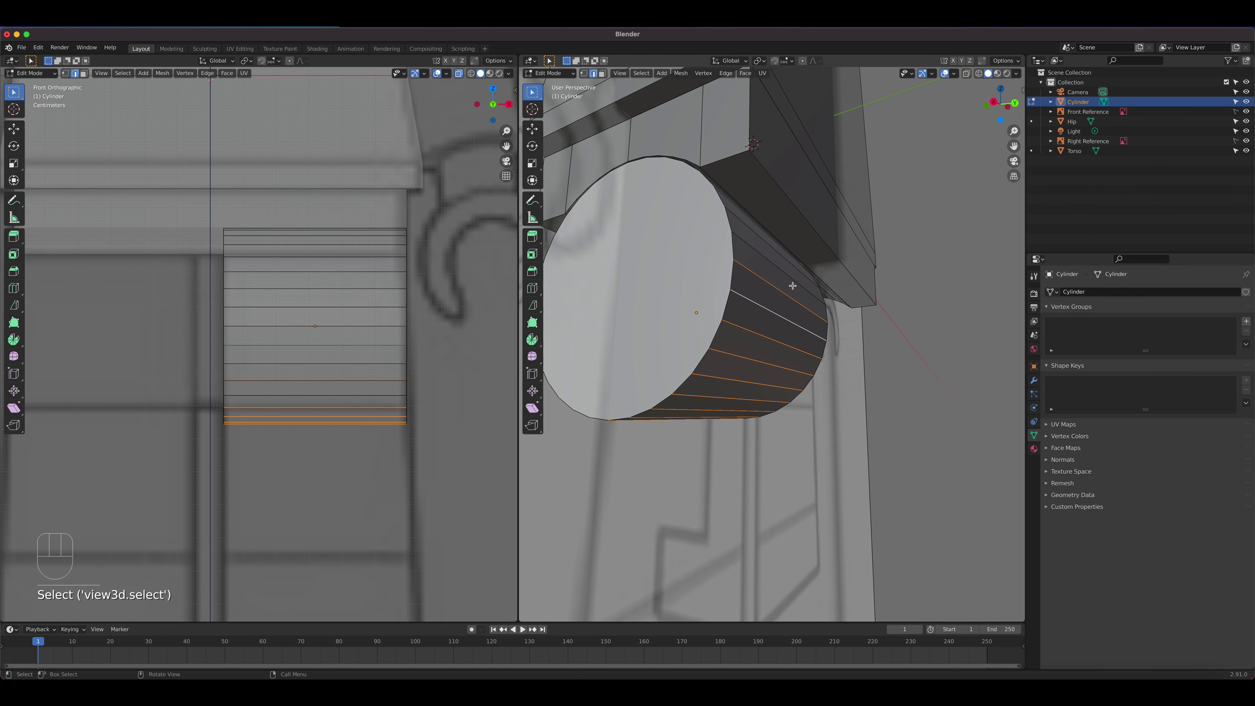
Step: Extend the edge selection along the cylinder's lower side, turn on X-ray and dissolve the selected edges
{"action": "middle_click_drag", "start_coordinate": [793, 285], "coordinate": [787, 347]}
{"action": "left_click", "coordinate": [768, 271], "text": "shift"}
{"action": "left_click", "coordinate": [716, 324], "text": "shift"}
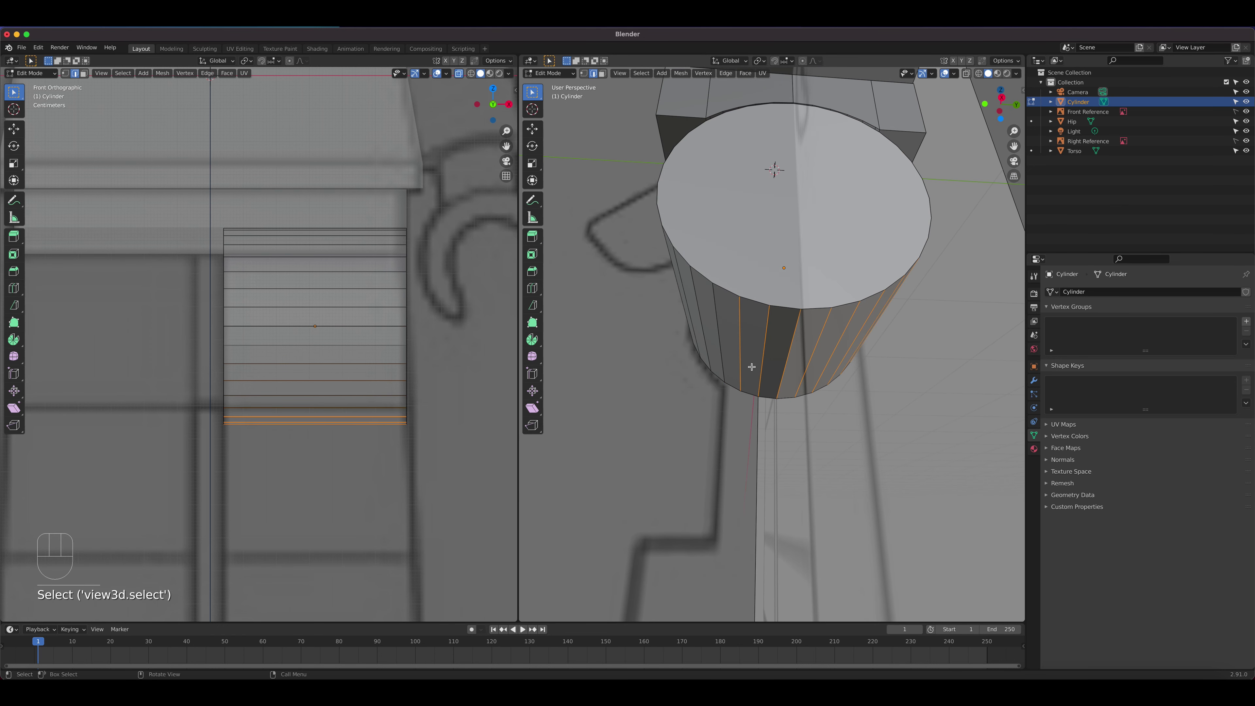
{"action": "key", "text": "KP_1"}
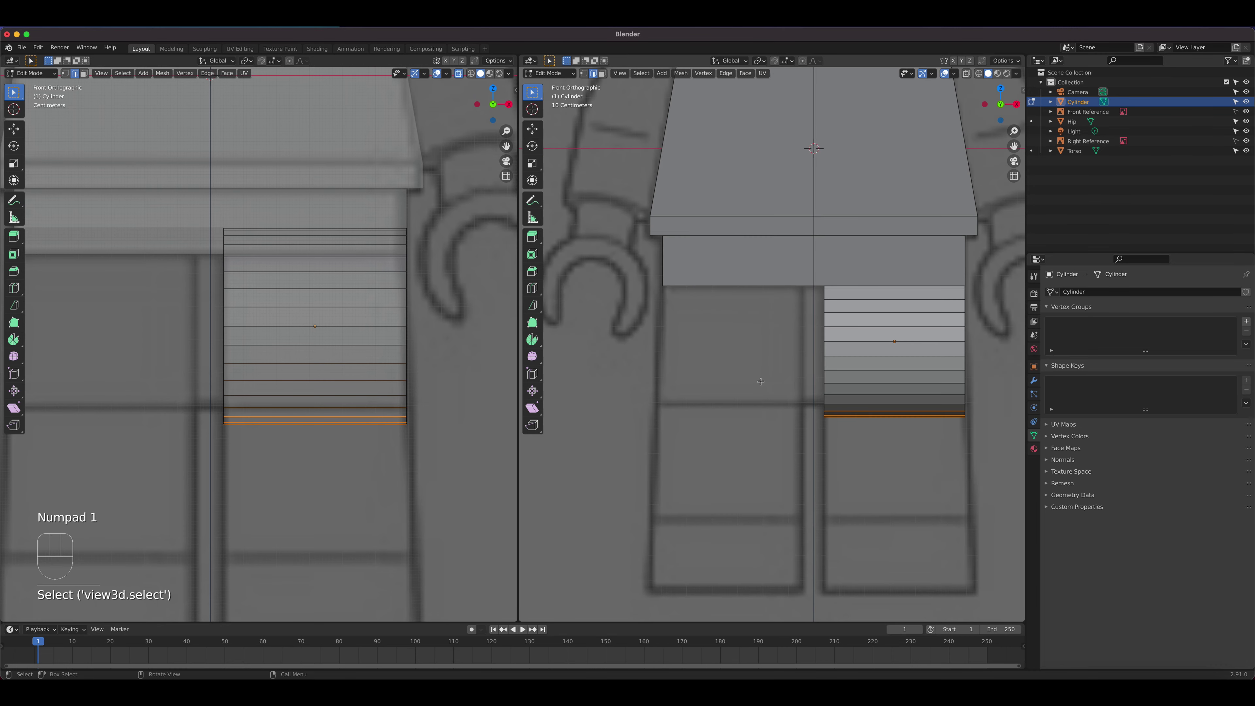
{"action": "key", "text": "KP_3"}
{"action": "scroll", "coordinate": [761, 382], "scroll_direction": "up", "scroll_amount": 4}
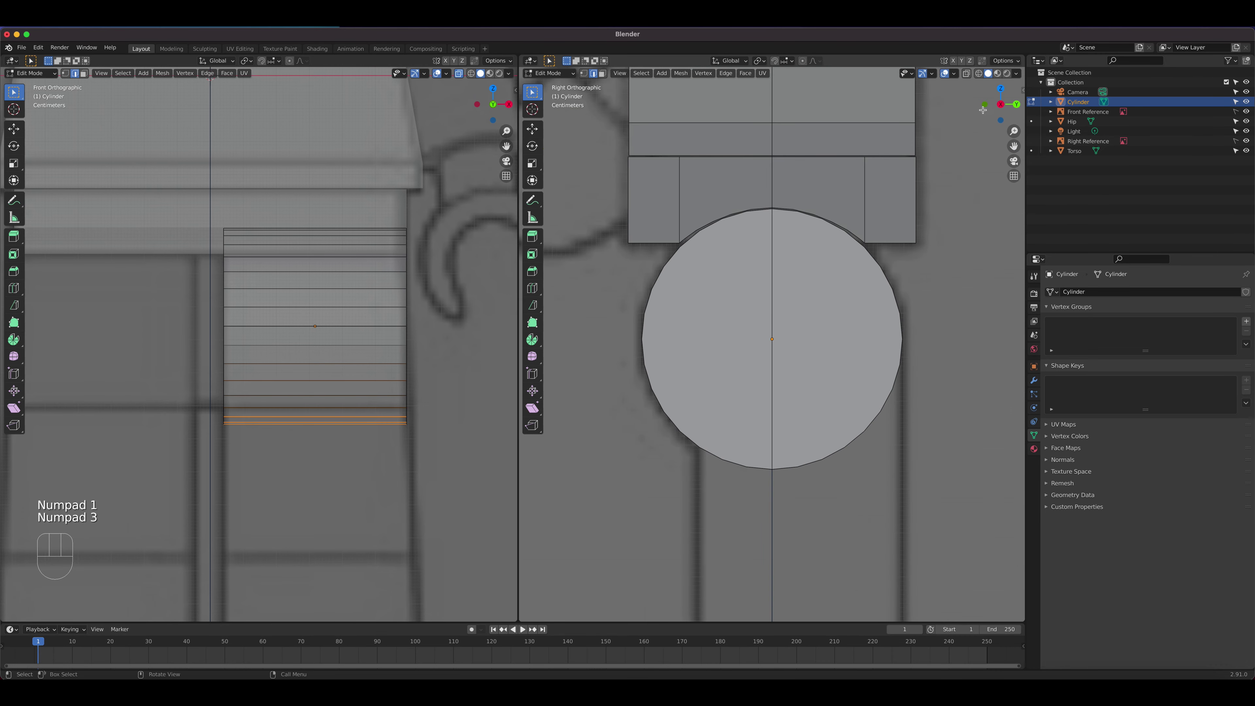
{"action": "left_click", "coordinate": [965, 73]}
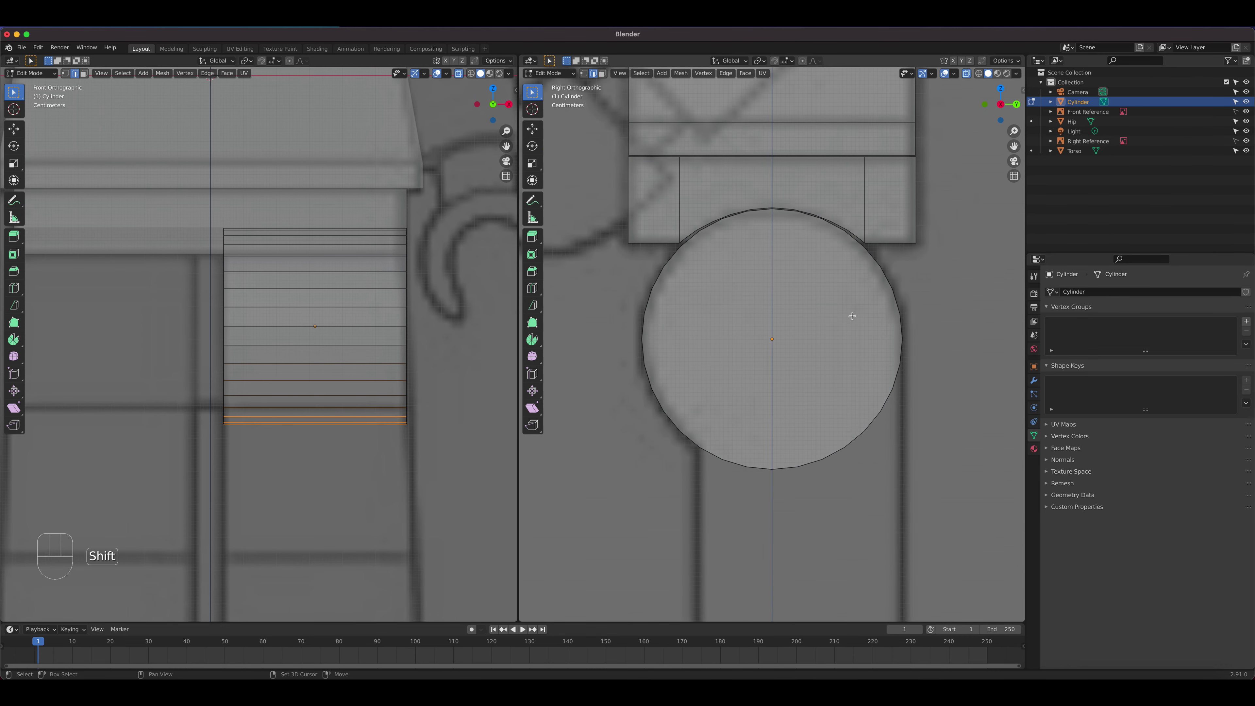
{"action": "middle_click_drag", "start_coordinate": [850, 314], "coordinate": [818, 182], "text": "shift"}
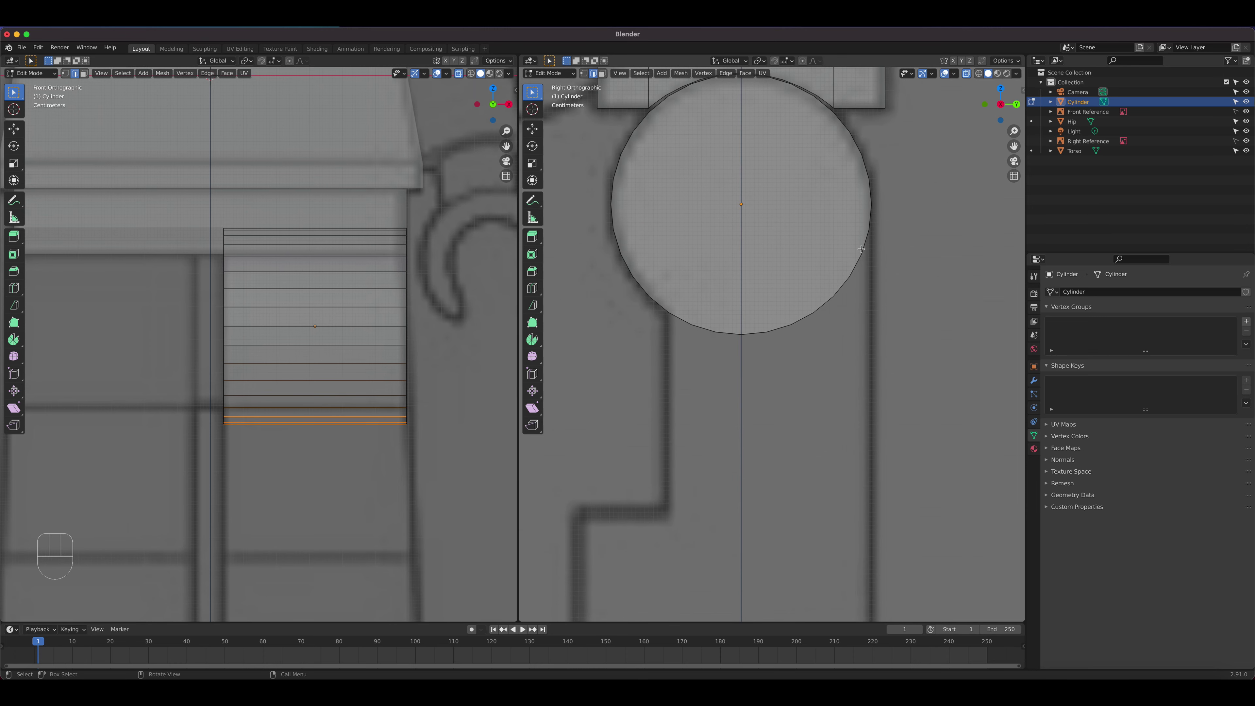
{"action": "middle_click_drag", "start_coordinate": [897, 324], "coordinate": [922, 306]}
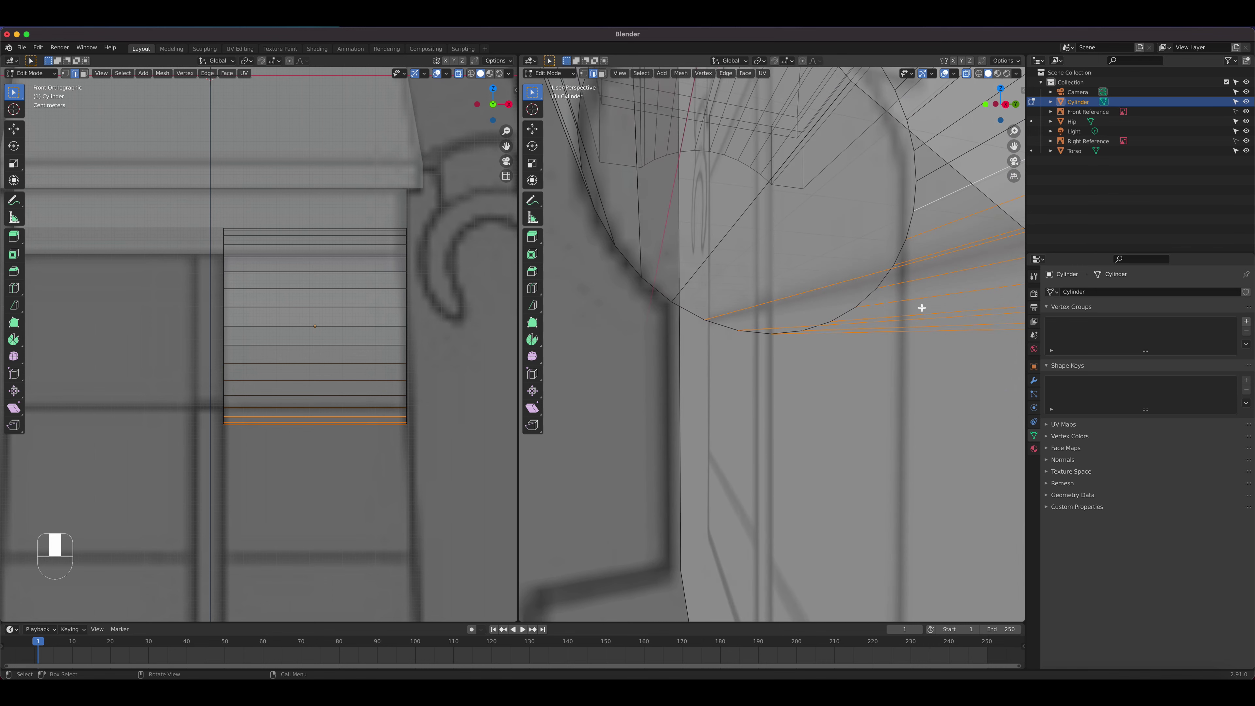
{"action": "middle_click_drag", "start_coordinate": [832, 325], "coordinate": [810, 288]}
{"action": "key", "text": "x"}
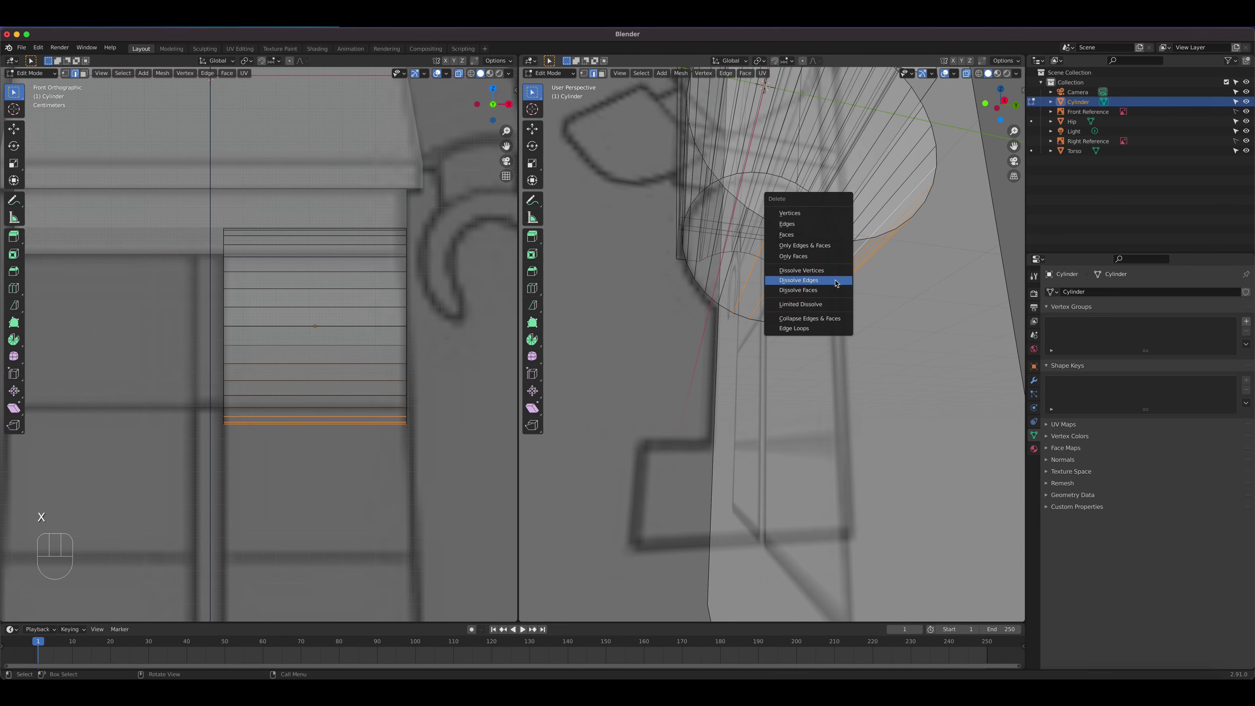
{"action": "left_click", "coordinate": [836, 281]}
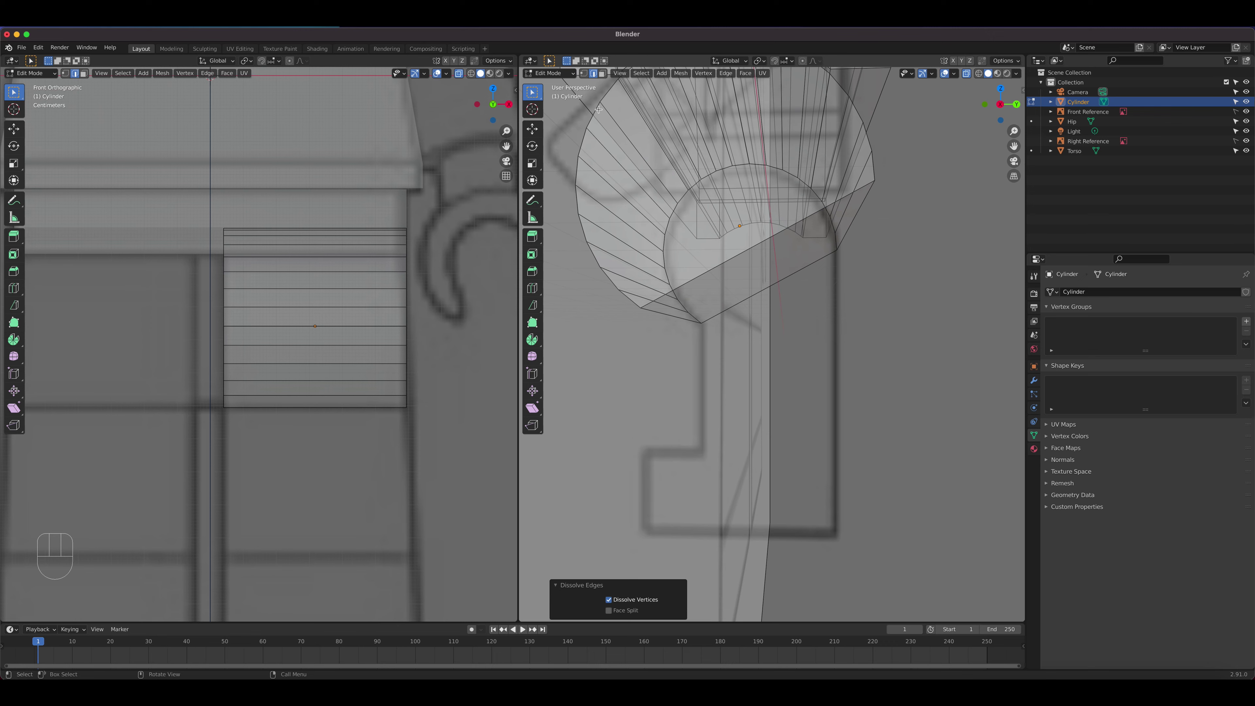
Step: Select the slanted flat face on the cylinder's underside in face select mode and show it in right orthographic view
{"action": "left_click", "coordinate": [603, 74]}
{"action": "left_click", "coordinate": [760, 274]}
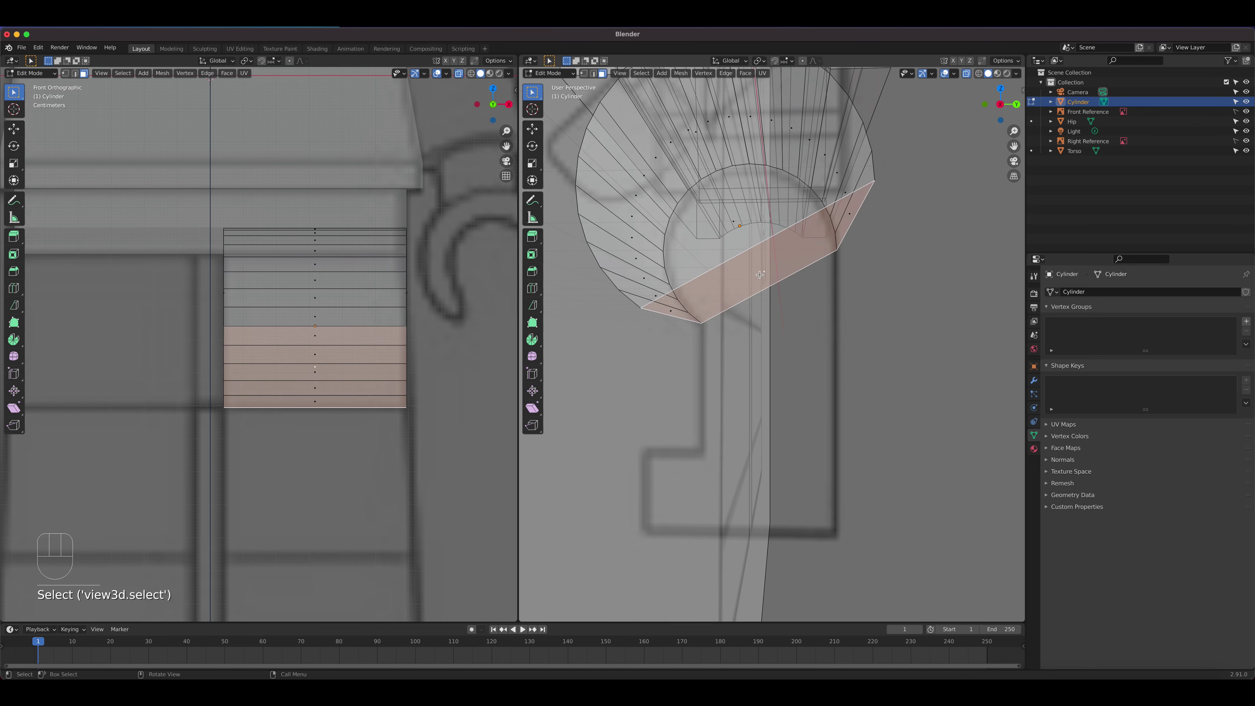
{"action": "key", "text": "KP_3"}
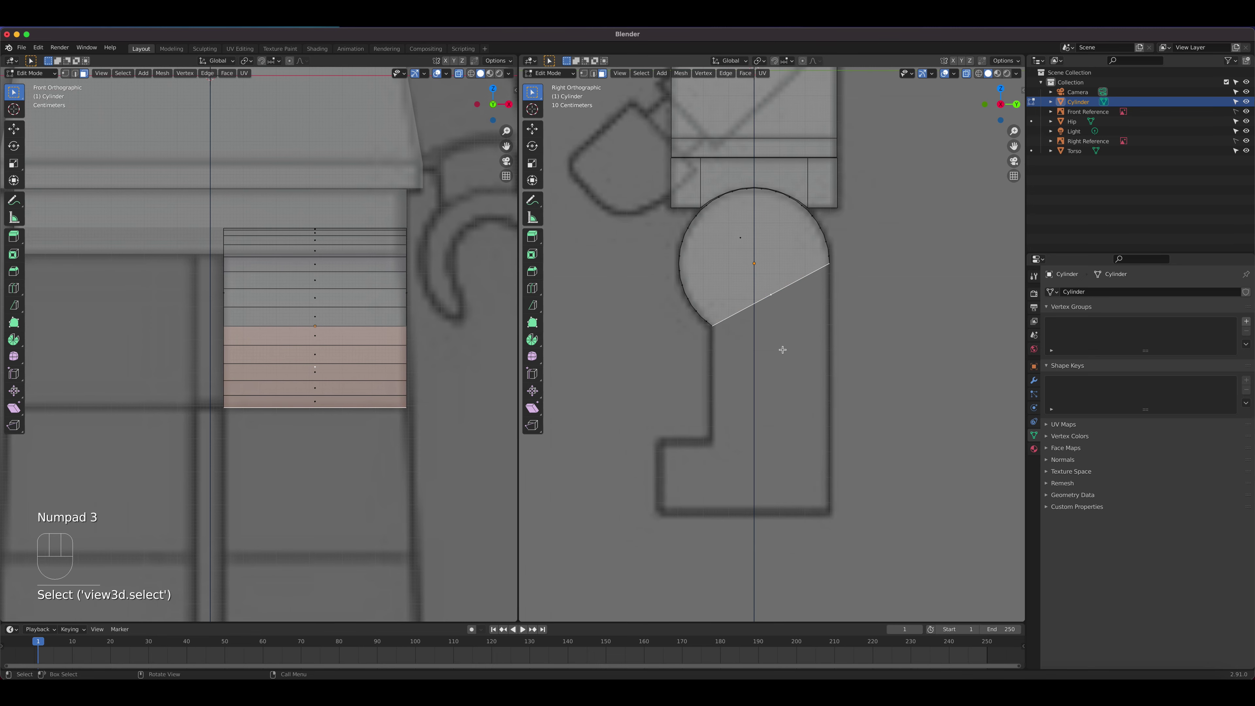
{"action": "key", "text": "e"}
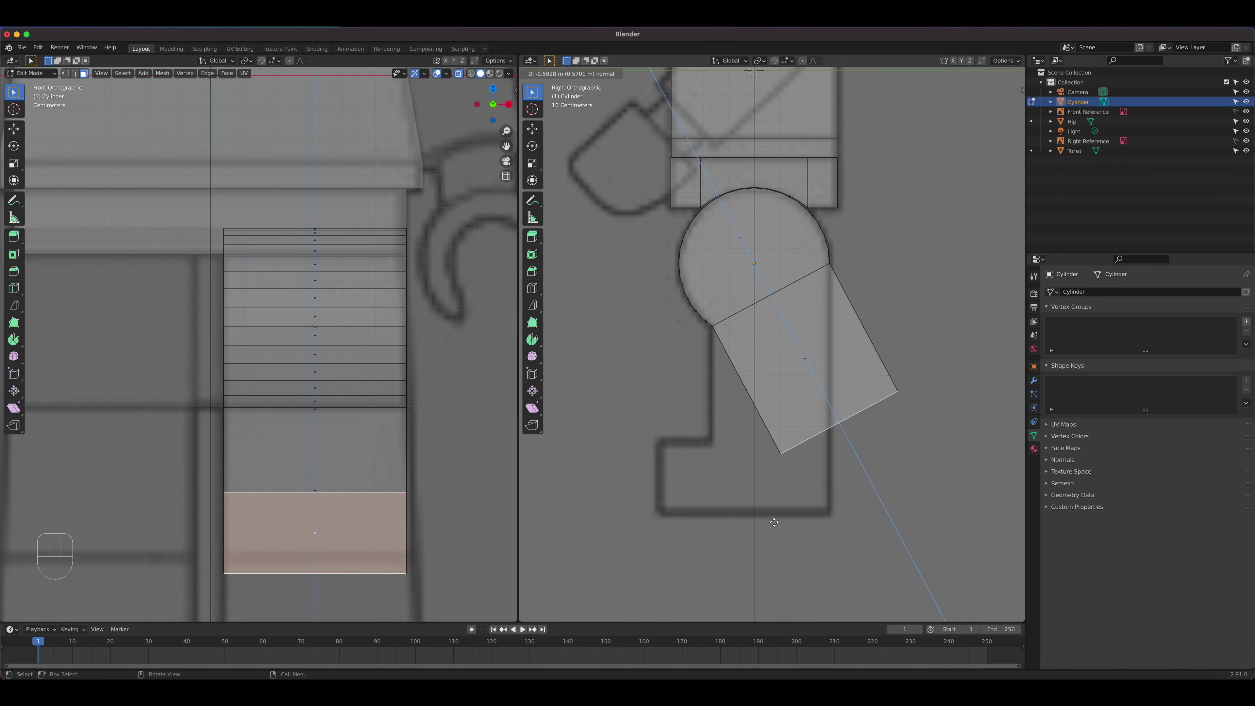
{"action": "right_click", "coordinate": [774, 522]}
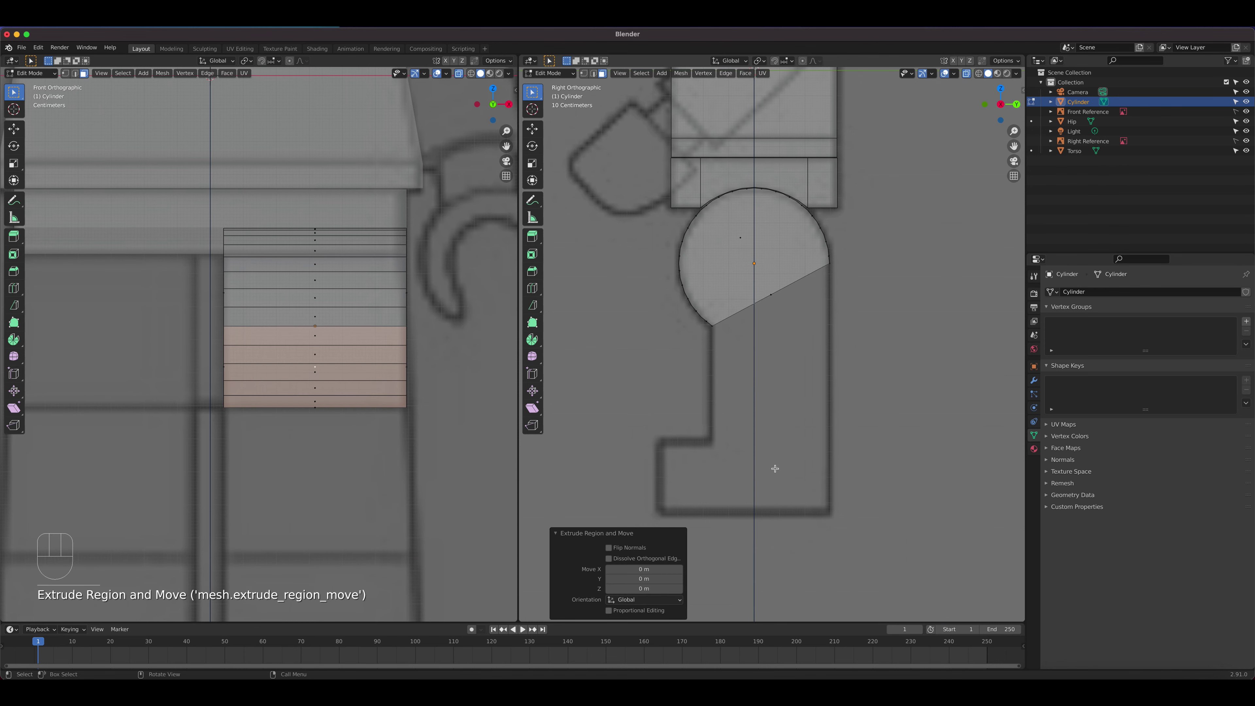
{"action": "key", "text": "super"}
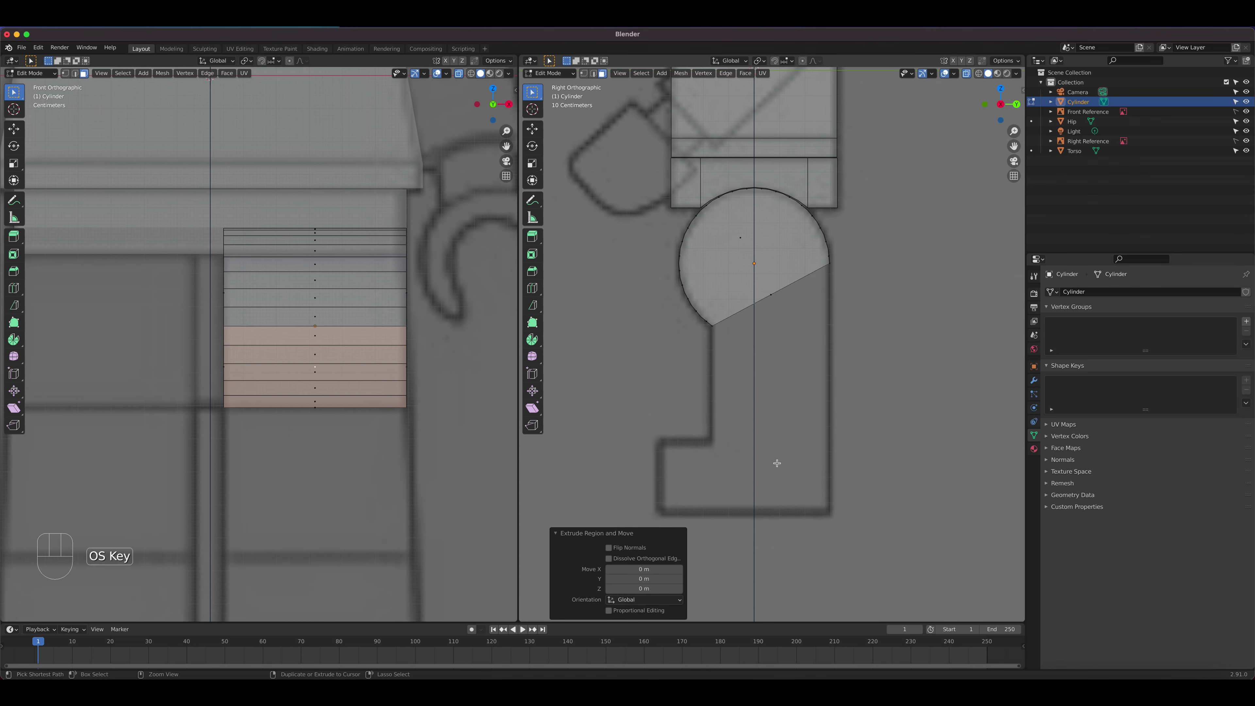
{"action": "key", "text": "super+z"}
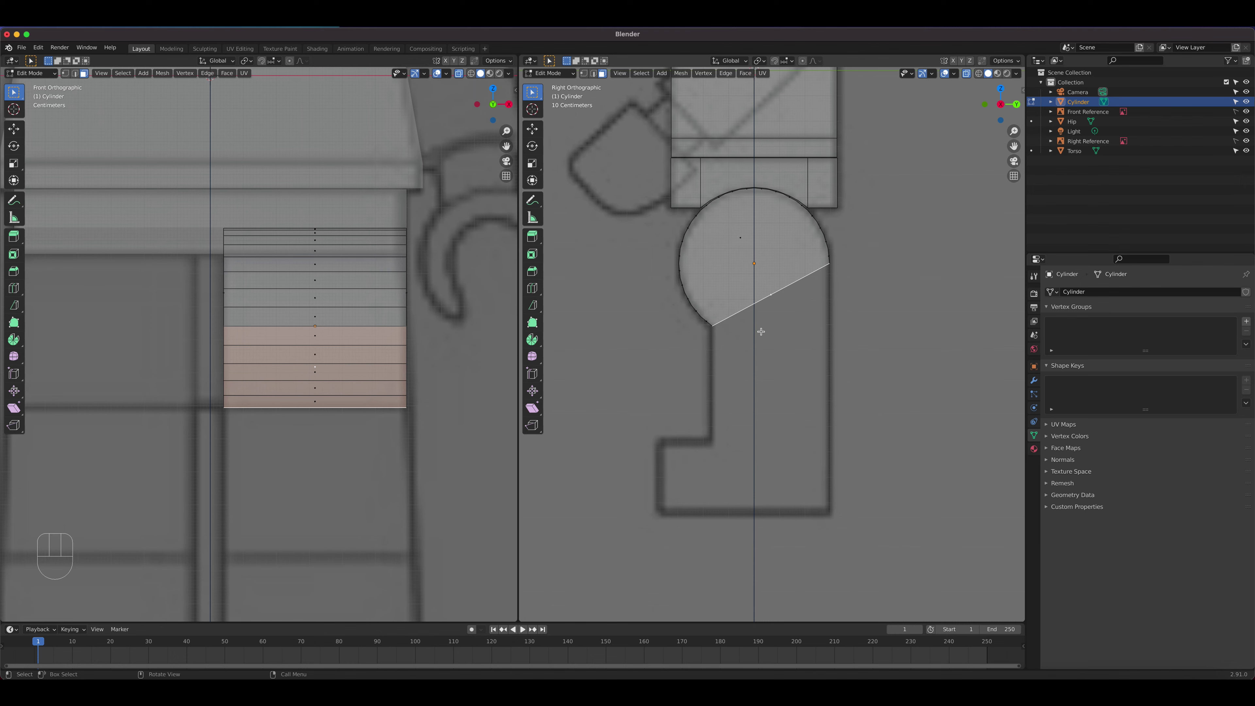
{"action": "left_click", "coordinate": [534, 239]}
{"action": "key", "text": "alt"}
{"action": "key", "text": "alt+e"}
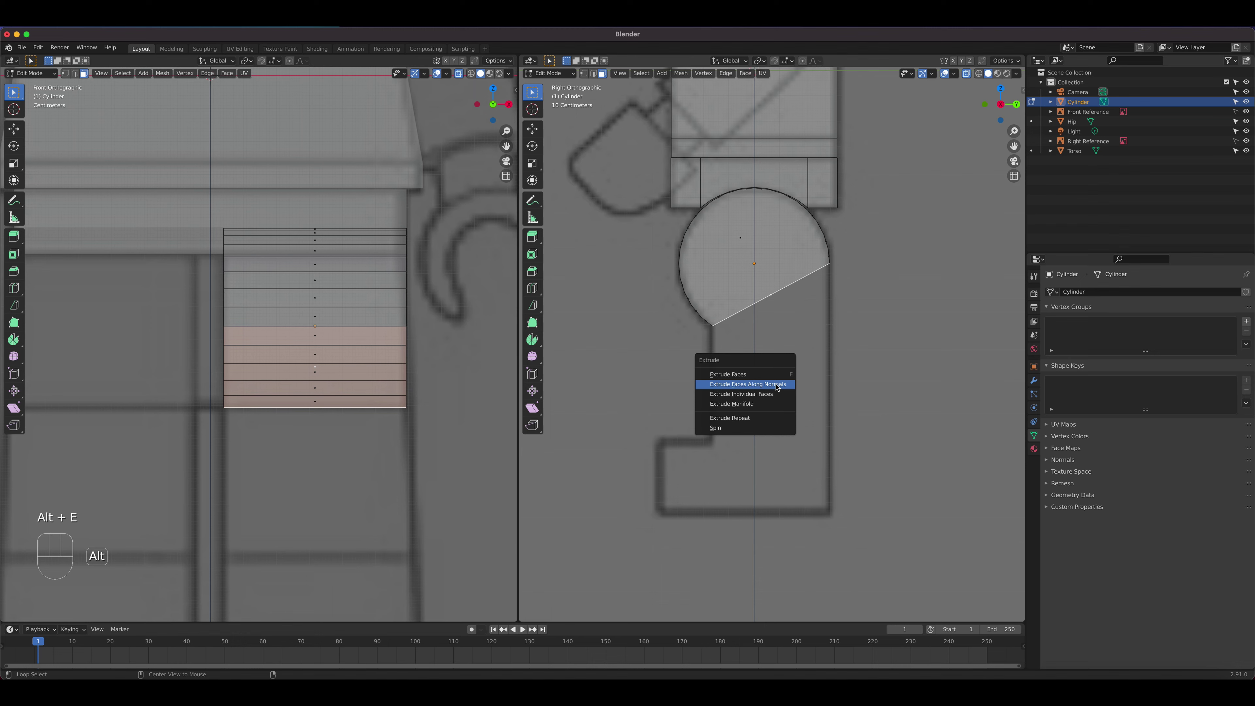
{"action": "left_click", "coordinate": [748, 384]}
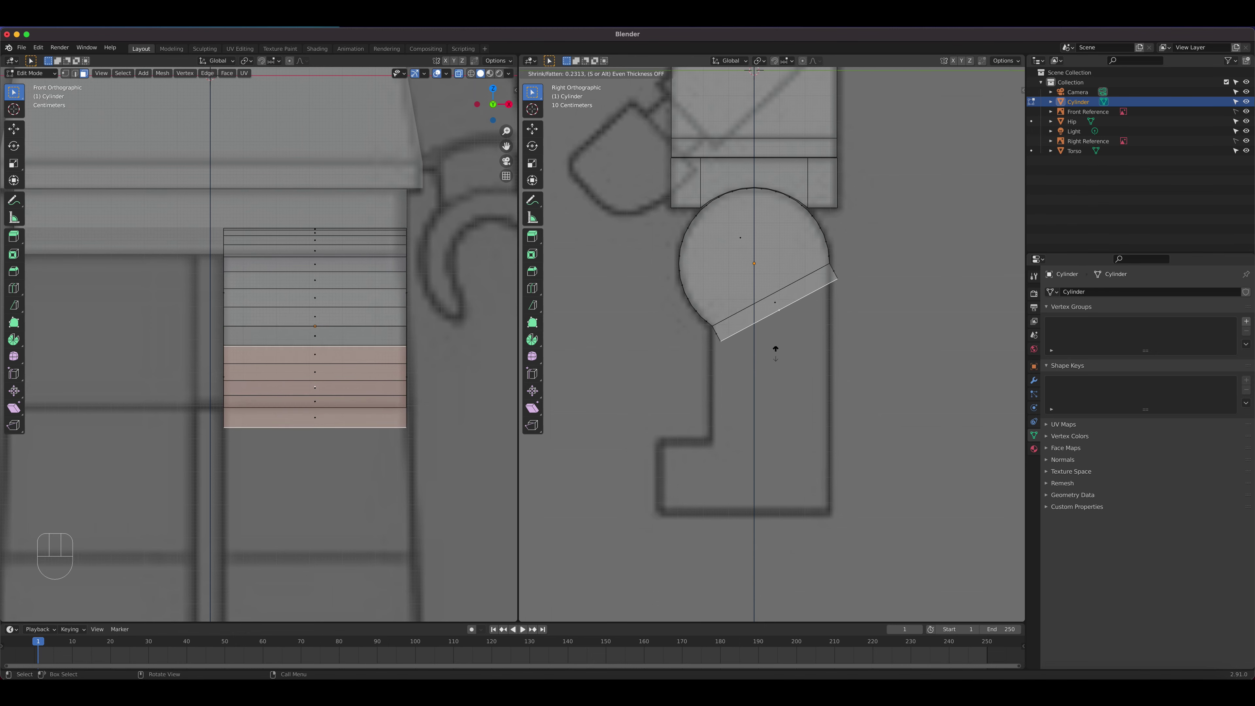
{"action": "right_click", "coordinate": [772, 296]}
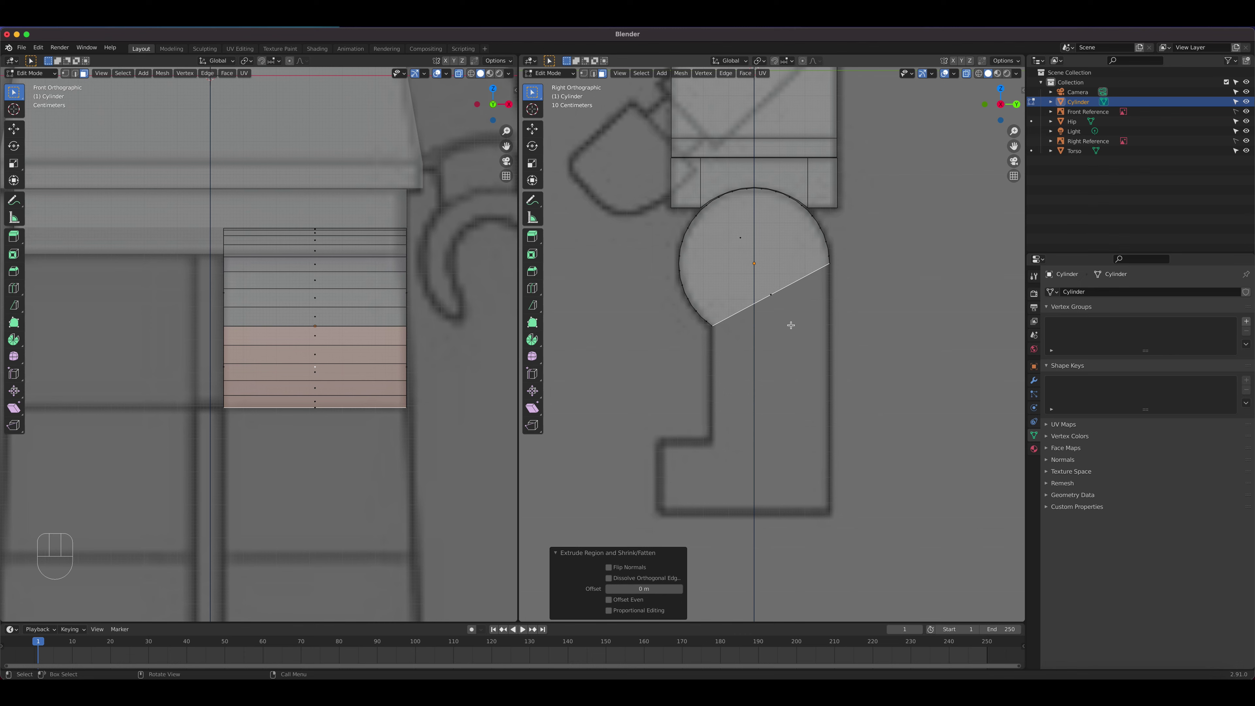
{"action": "key", "text": "g"}
{"action": "right_click", "coordinate": [808, 368]}
{"action": "key", "text": "super+z"}
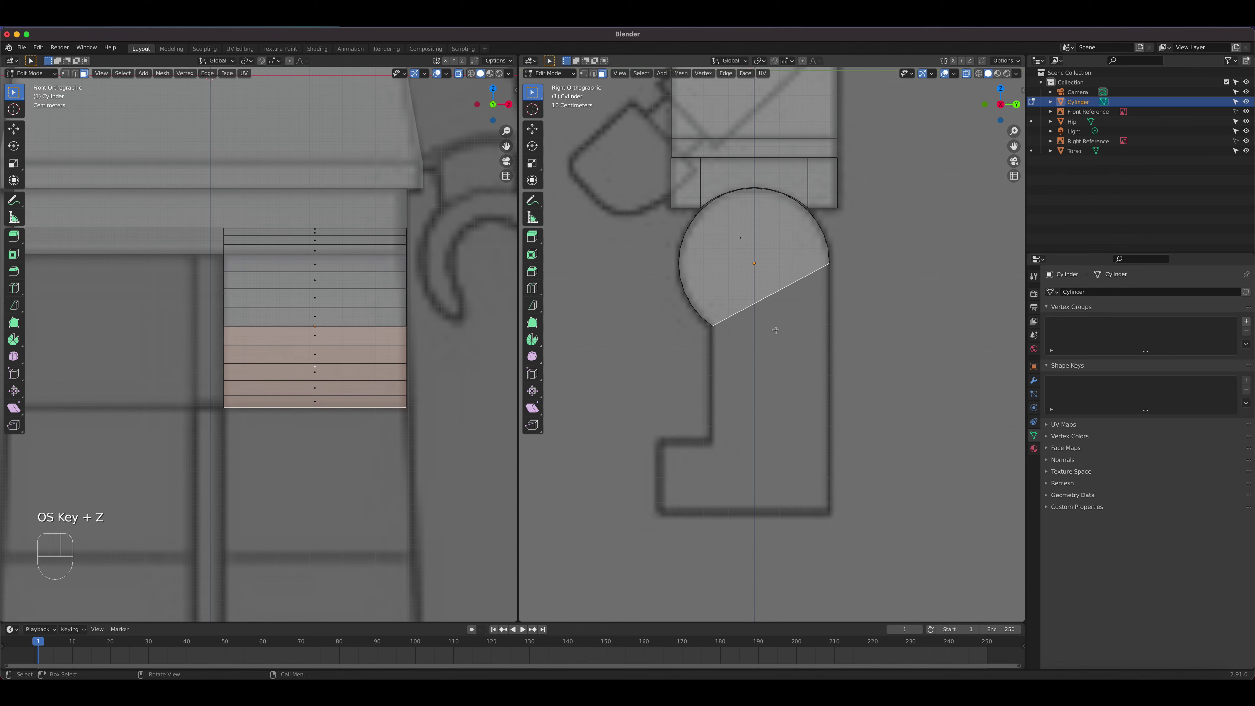
Step: Extrude the slanted face about 0.62 m and move it about -0.31 m in Y and -0.16 m in Z to follow the leg reference
{"action": "key", "text": "e"}
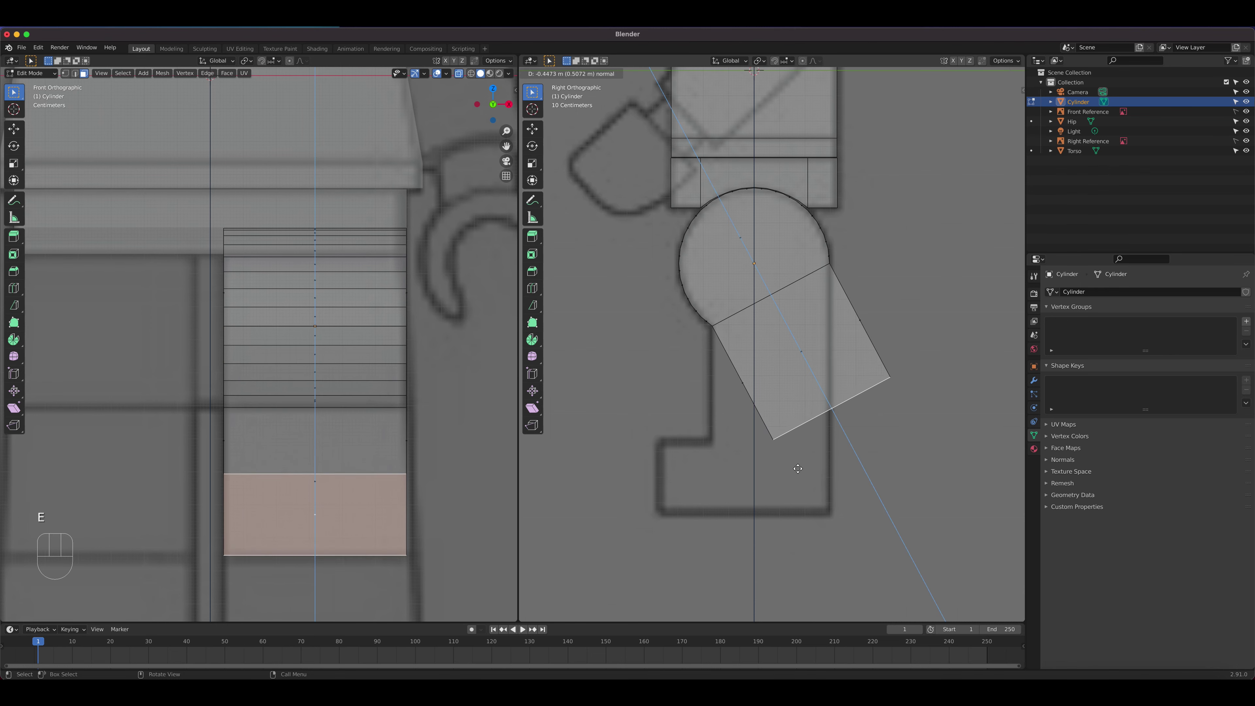
{"action": "left_click", "coordinate": [805, 493]}
{"action": "key", "text": "g"}
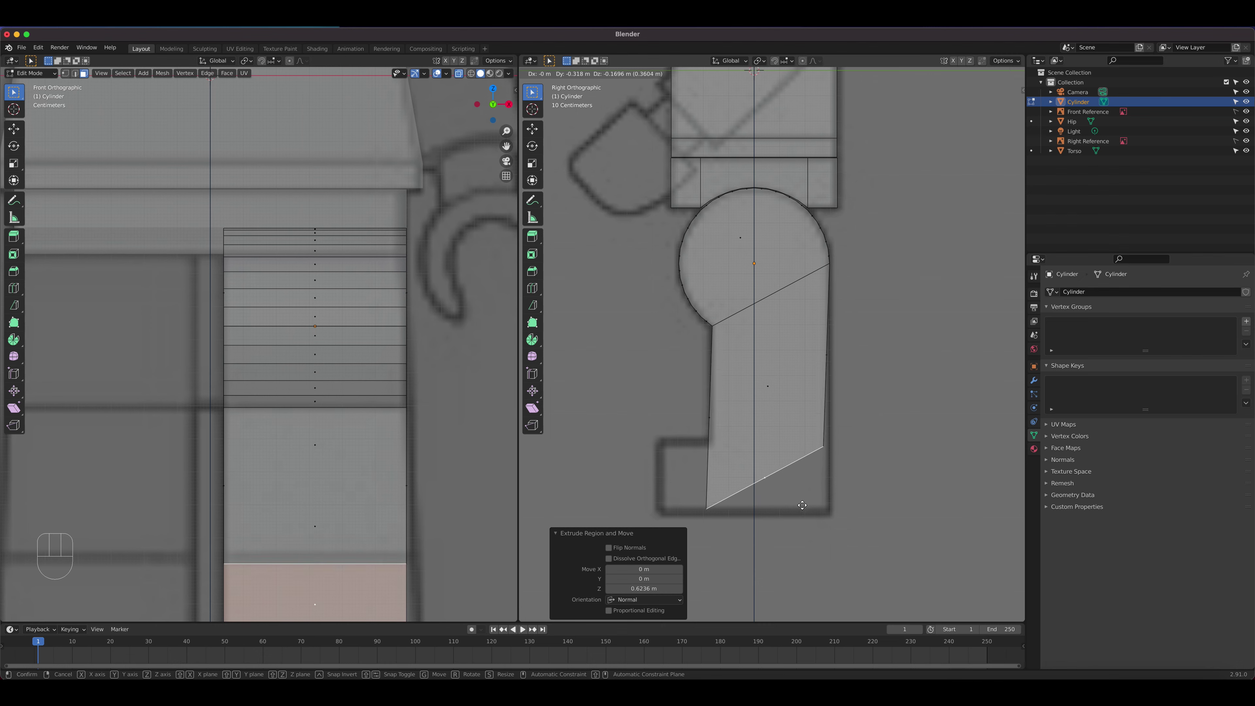
{"action": "left_click", "coordinate": [789, 453]}
Step: Try flattening the leg's slanted bottom face by scaling it to 0 along Z, and undo that scaling
{"action": "scroll", "coordinate": [785, 444], "scroll_direction": "down", "scroll_amount": 2}
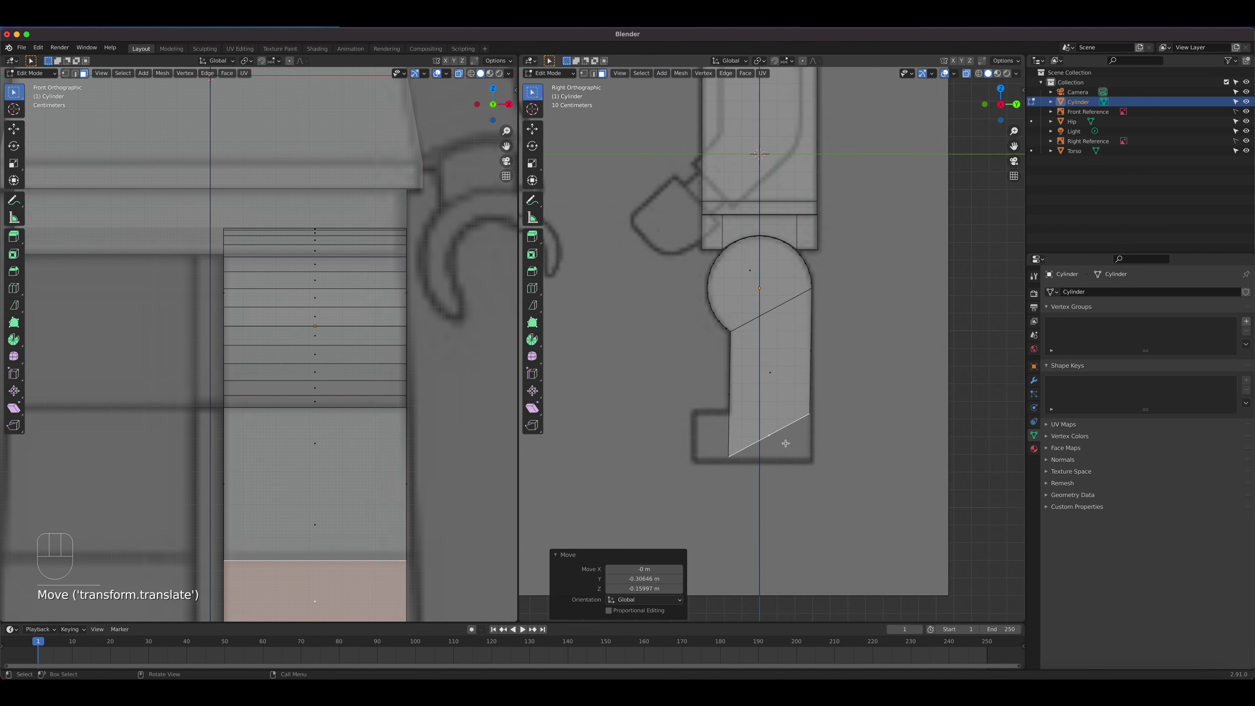
{"action": "middle_click_drag", "start_coordinate": [785, 444], "coordinate": [824, 446], "text": "shift"}
{"action": "scroll", "coordinate": [789, 349], "scroll_direction": "up", "scroll_amount": 2}
{"action": "scroll", "coordinate": [790, 349], "scroll_direction": "up", "scroll_amount": 3}
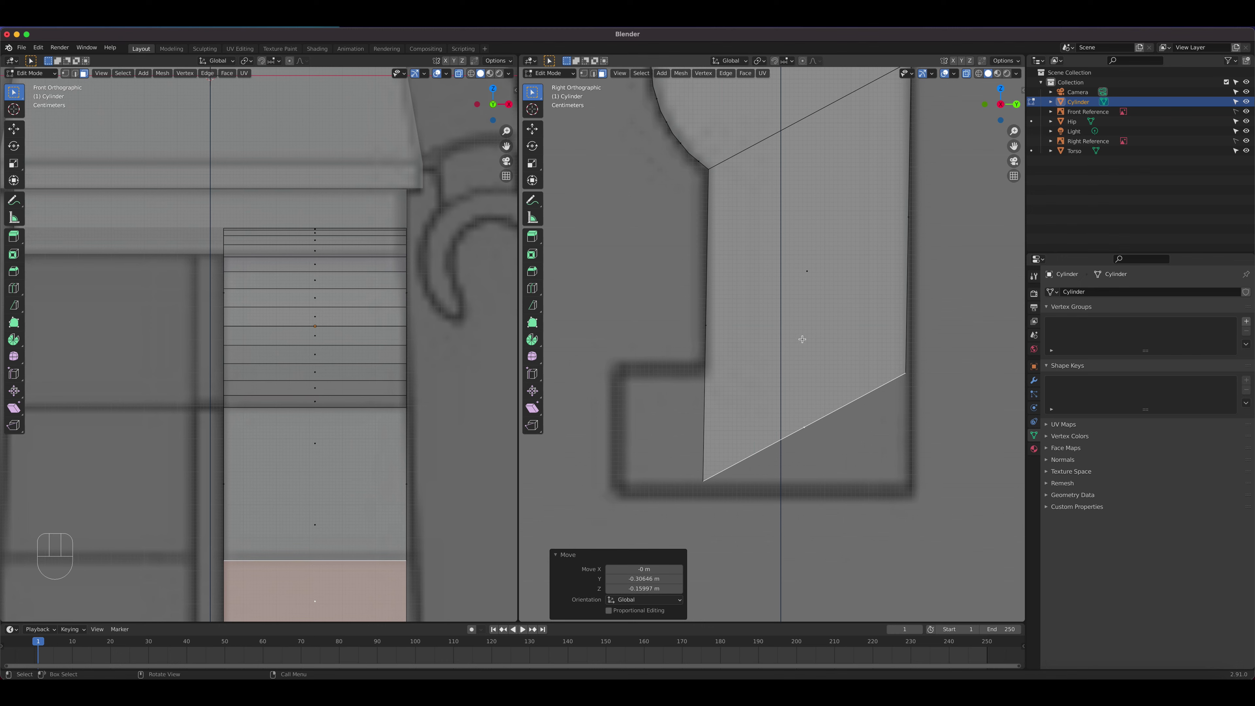
{"action": "key", "text": "s"}
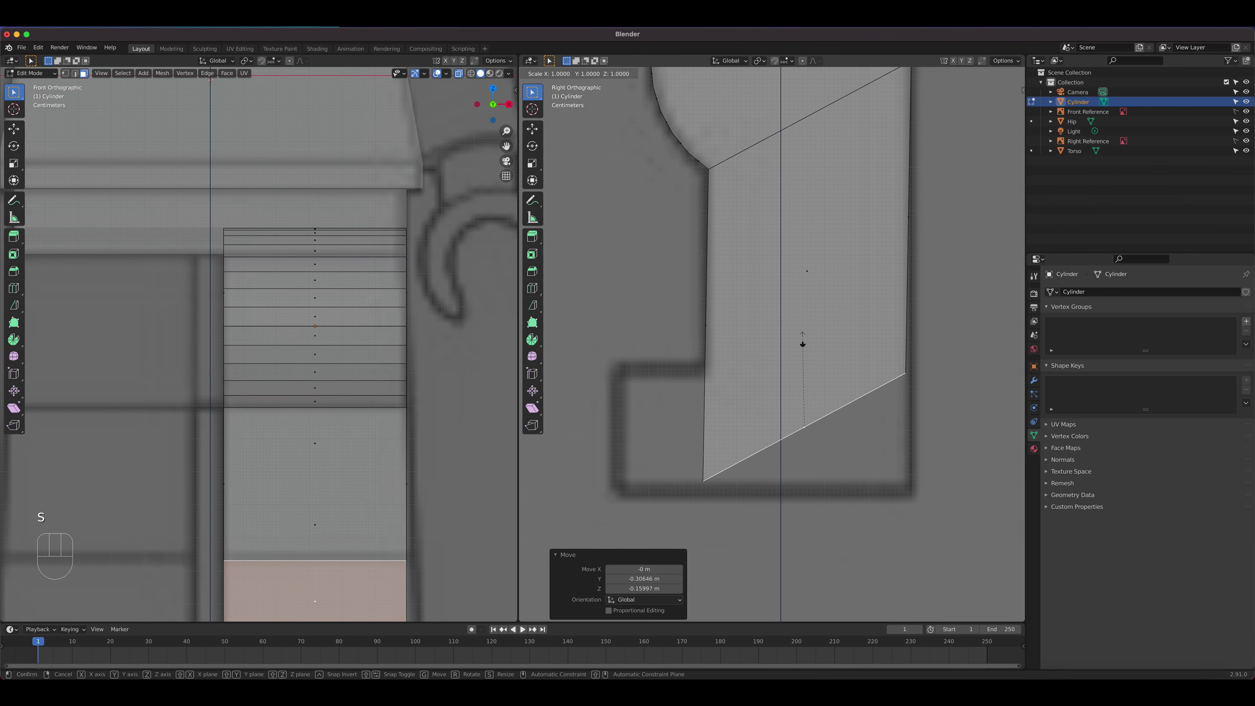
{"action": "key", "text": "z"}
{"action": "key", "text": "0"}
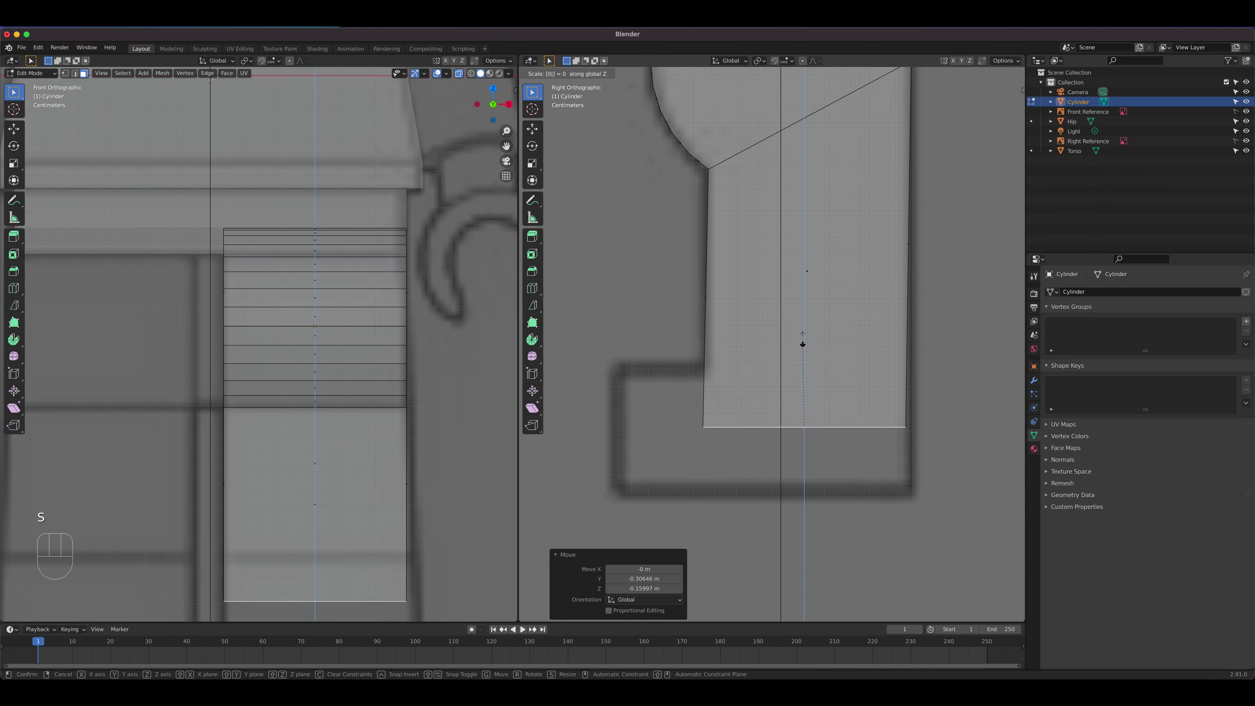
{"action": "key", "text": "Return"}
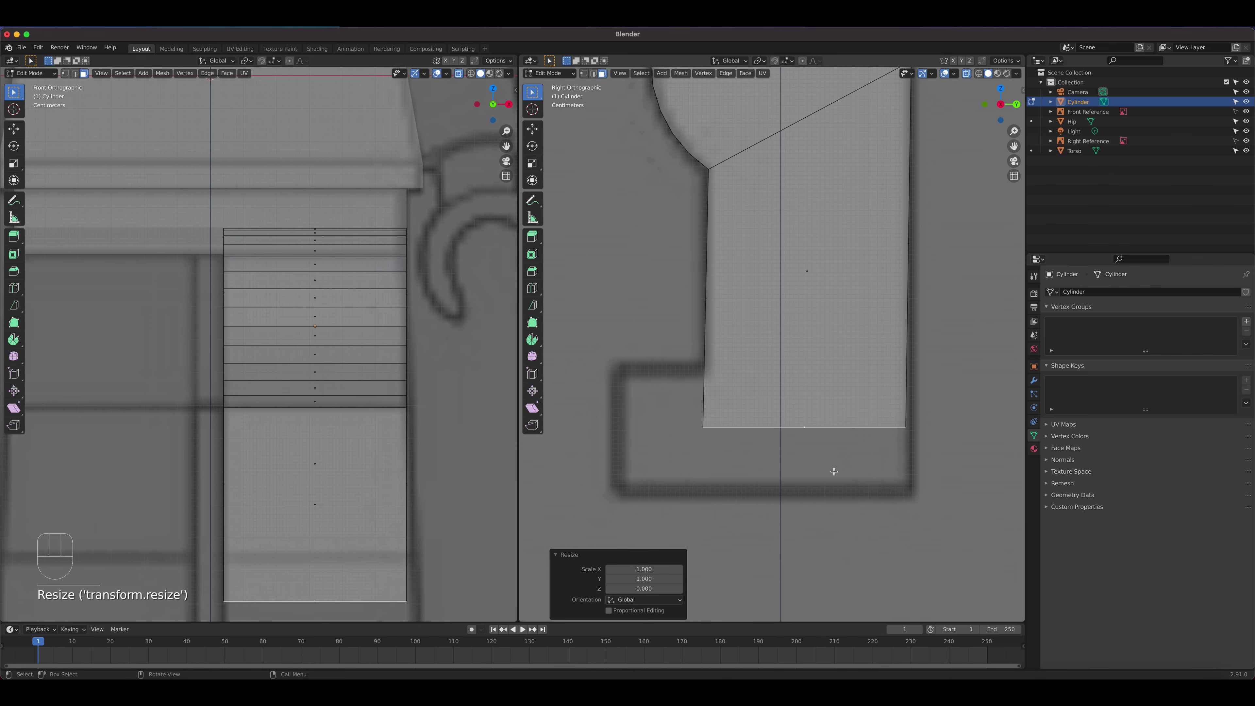
{"action": "key", "text": "super+z"}
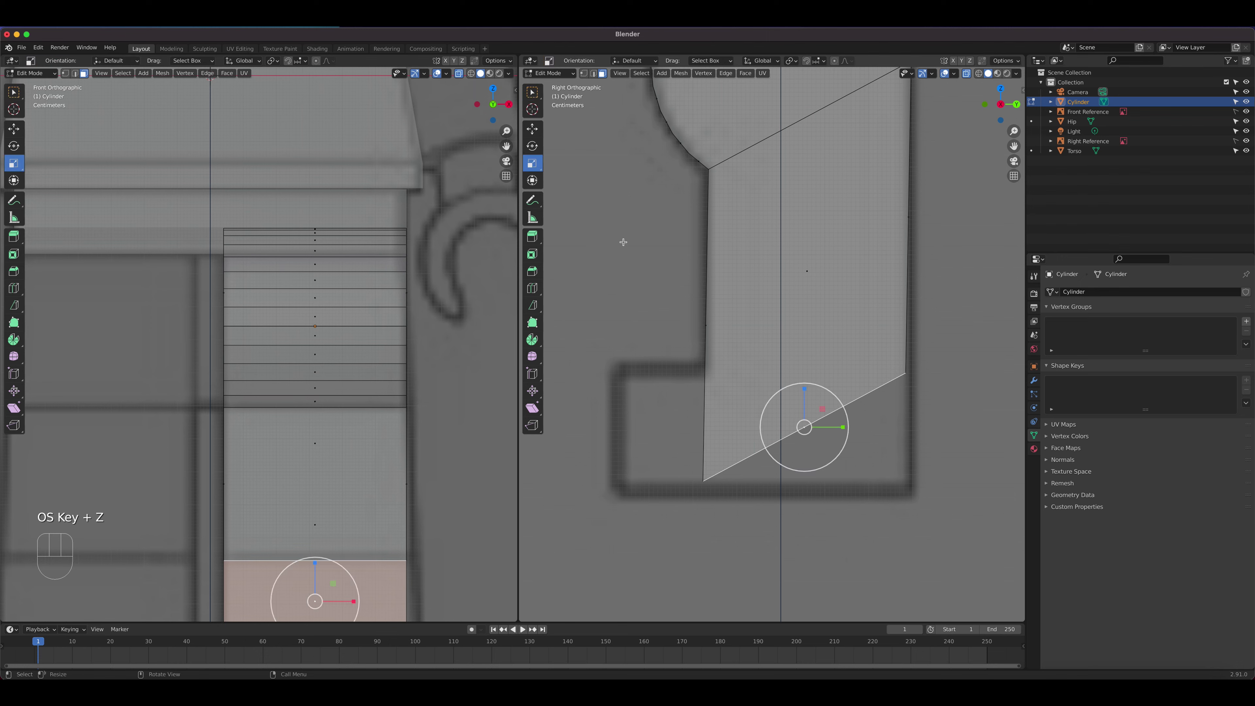
Step: Flatten the leg's bottom face along the Z axis with the Scale tool, finishing with a Z scale of 0
{"action": "left_click_drag", "start_coordinate": [805, 391], "coordinate": [804, 444]}
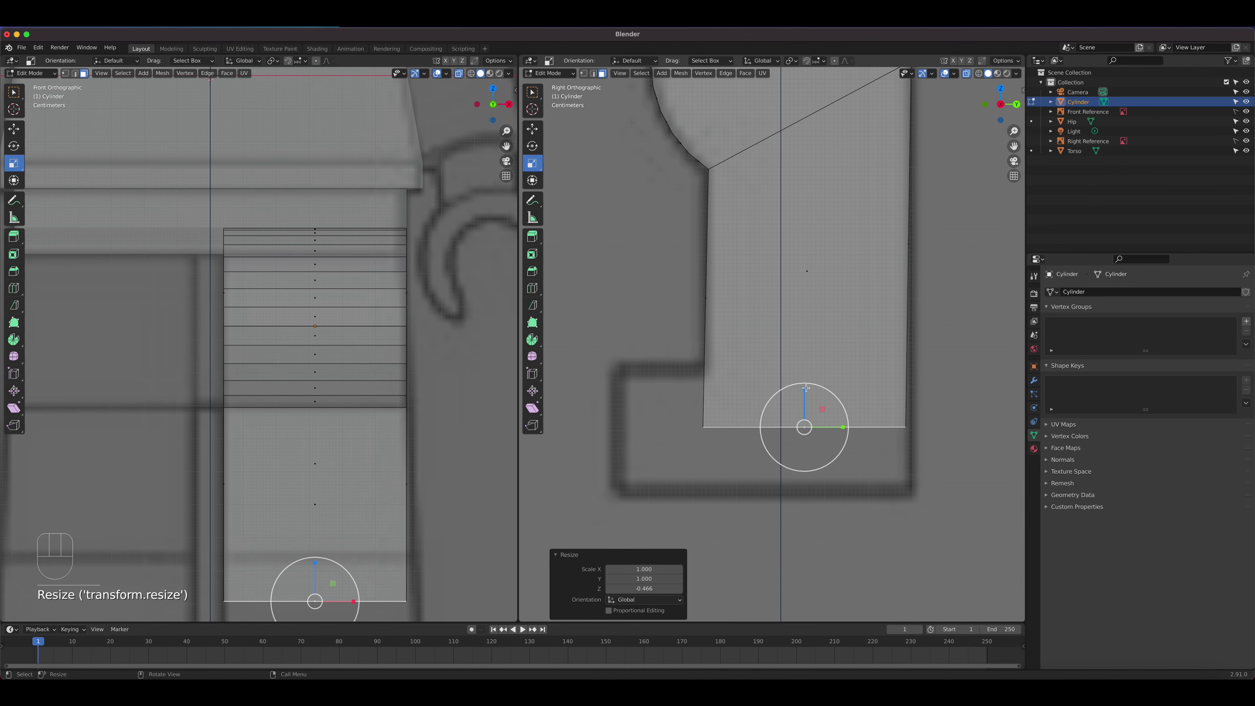
{"action": "left_click_drag", "start_coordinate": [805, 390], "coordinate": [805, 467]}
{"action": "left_click_drag", "start_coordinate": [805, 389], "coordinate": [809, 468]}
{"action": "key", "text": "s"}
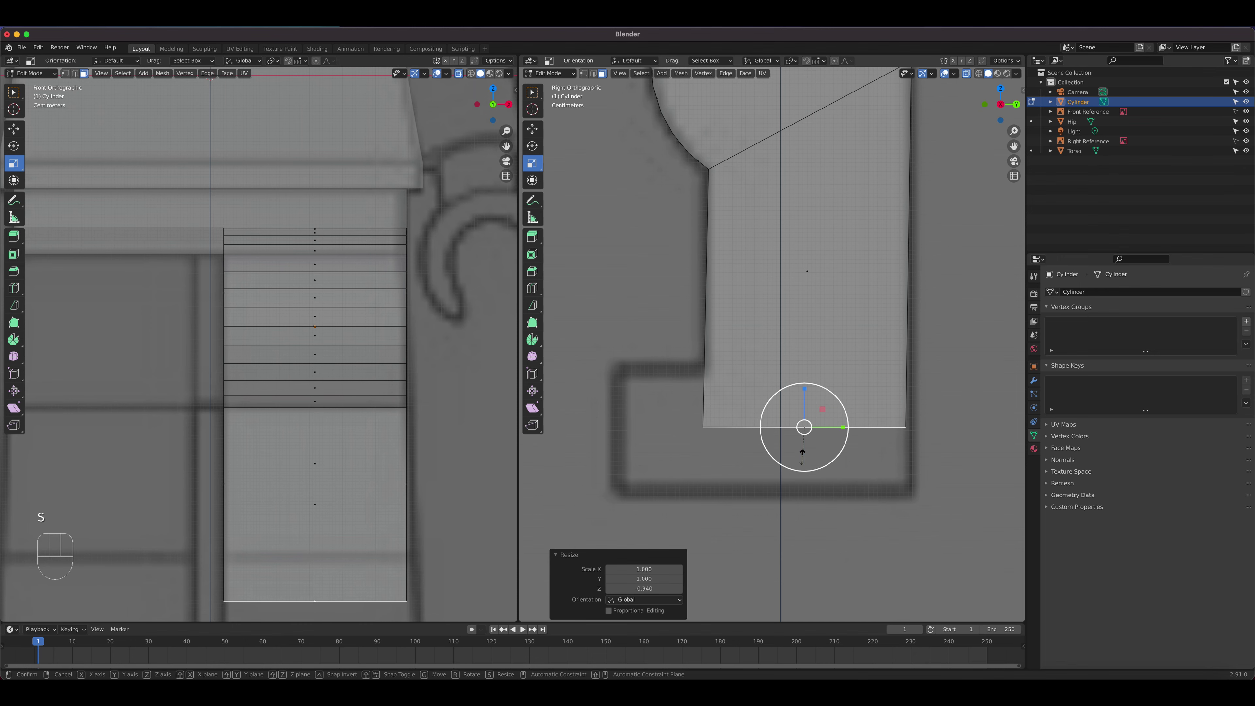
{"action": "key", "text": "z"}
{"action": "key", "text": "0"}
{"action": "left_click", "coordinate": [802, 453]}
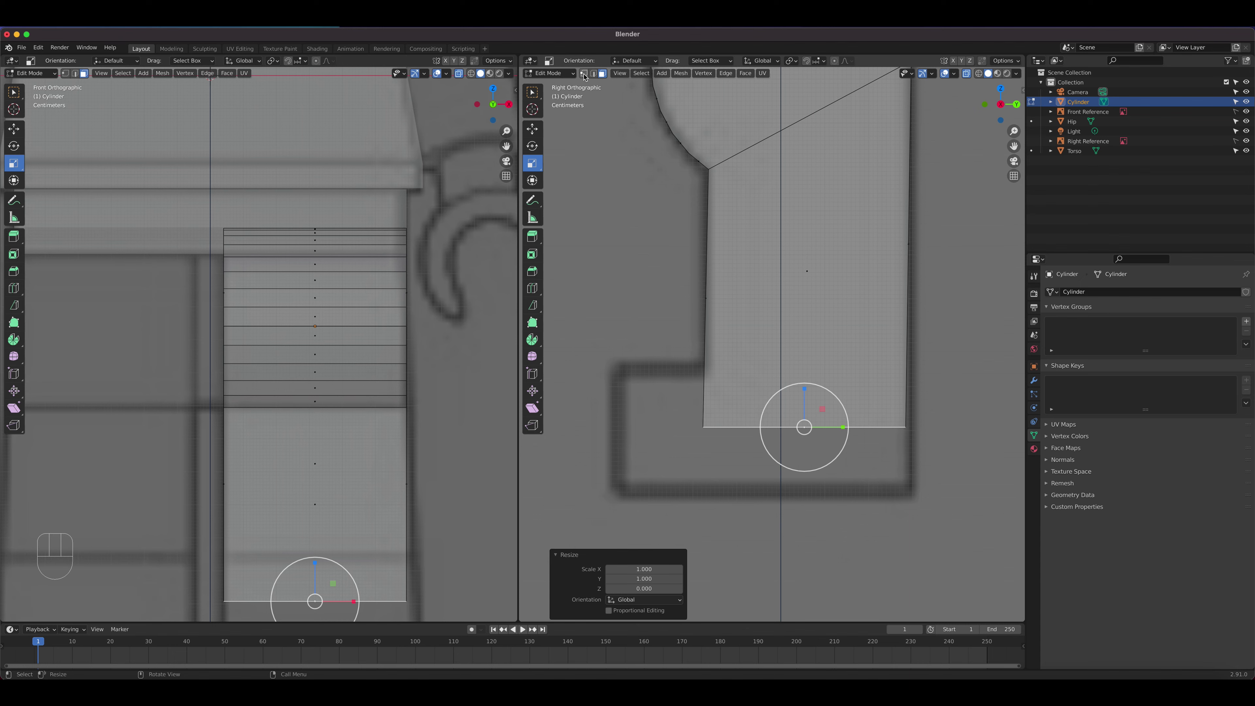
Step: Select the vertices along the leg's front side and align them vertically by scaling them to 0 along Y
{"action": "key", "text": "1"}
{"action": "left_click_drag", "start_coordinate": [701, 157], "coordinate": [738, 473]}
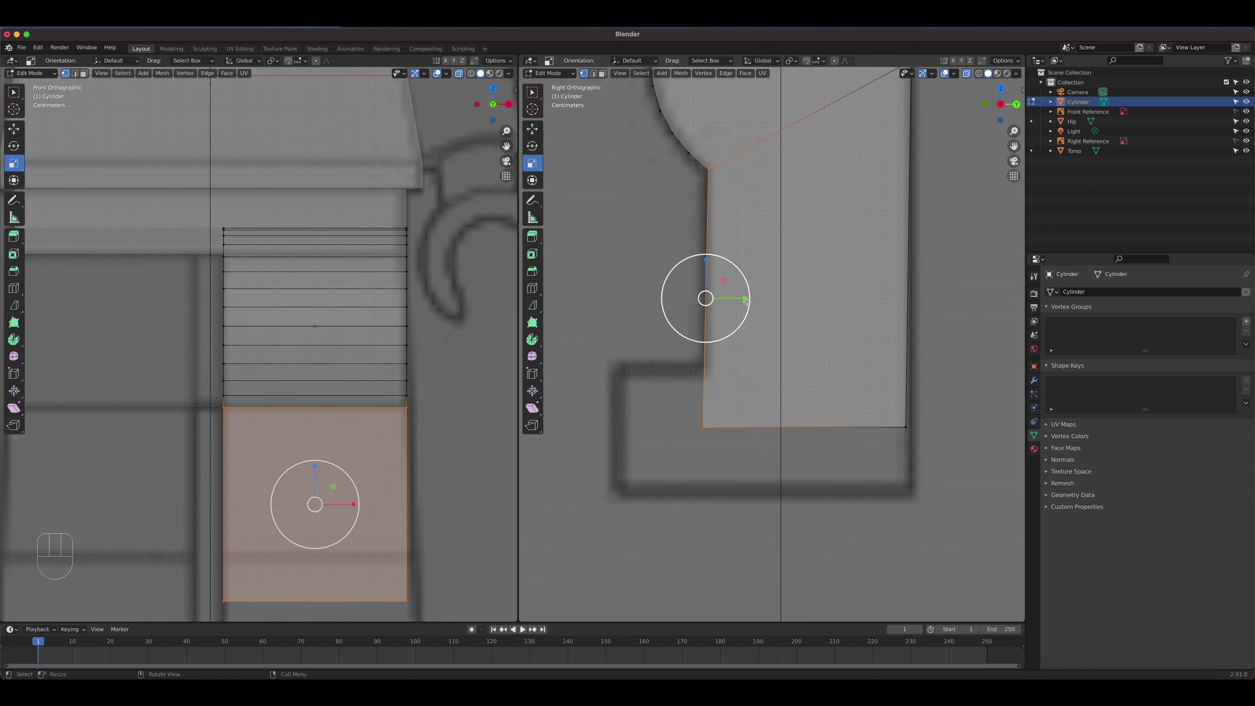
{"action": "left_click_drag", "start_coordinate": [745, 299], "coordinate": [703, 300]}
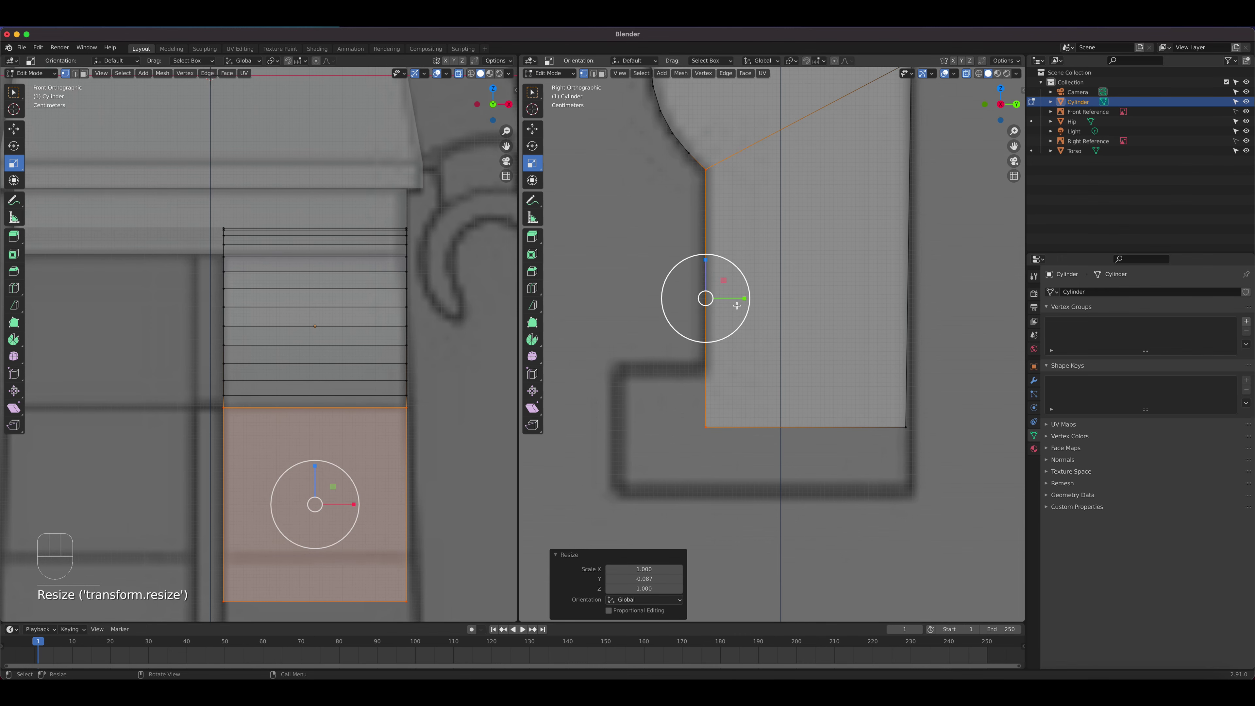
{"action": "key", "text": "s"}
{"action": "key", "text": "y"}
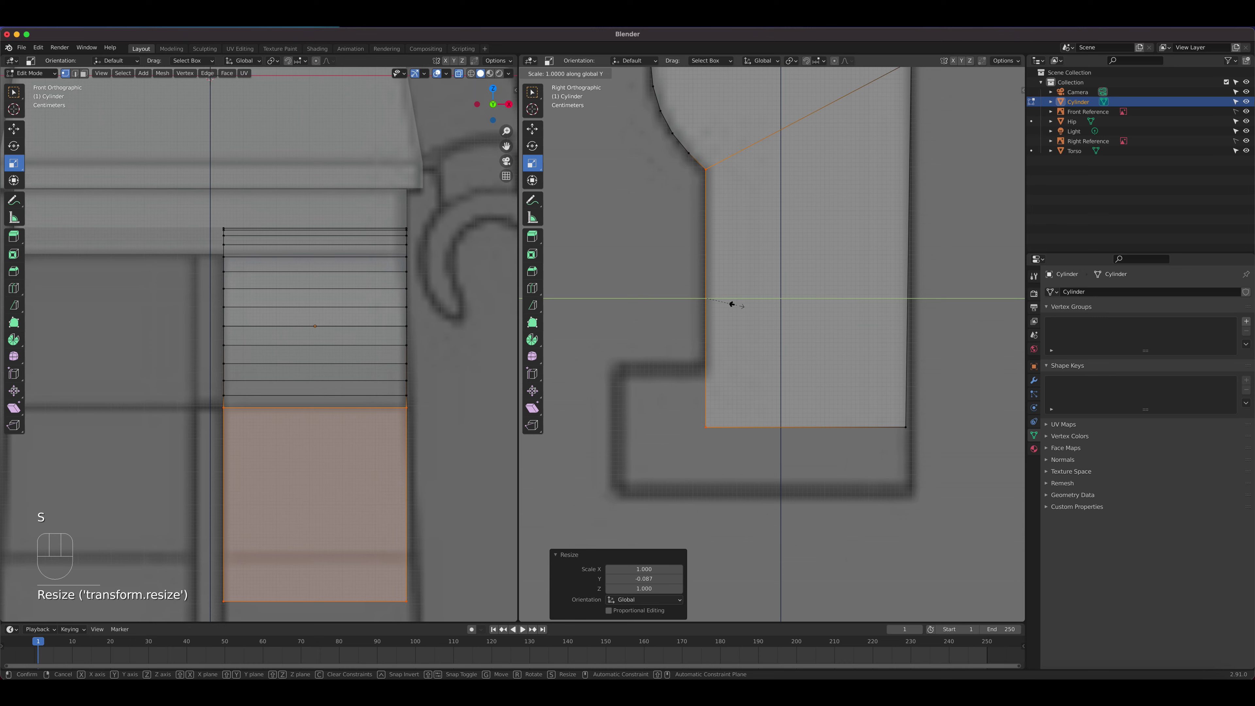
{"action": "key", "text": "0"}
{"action": "key", "text": "Return"}
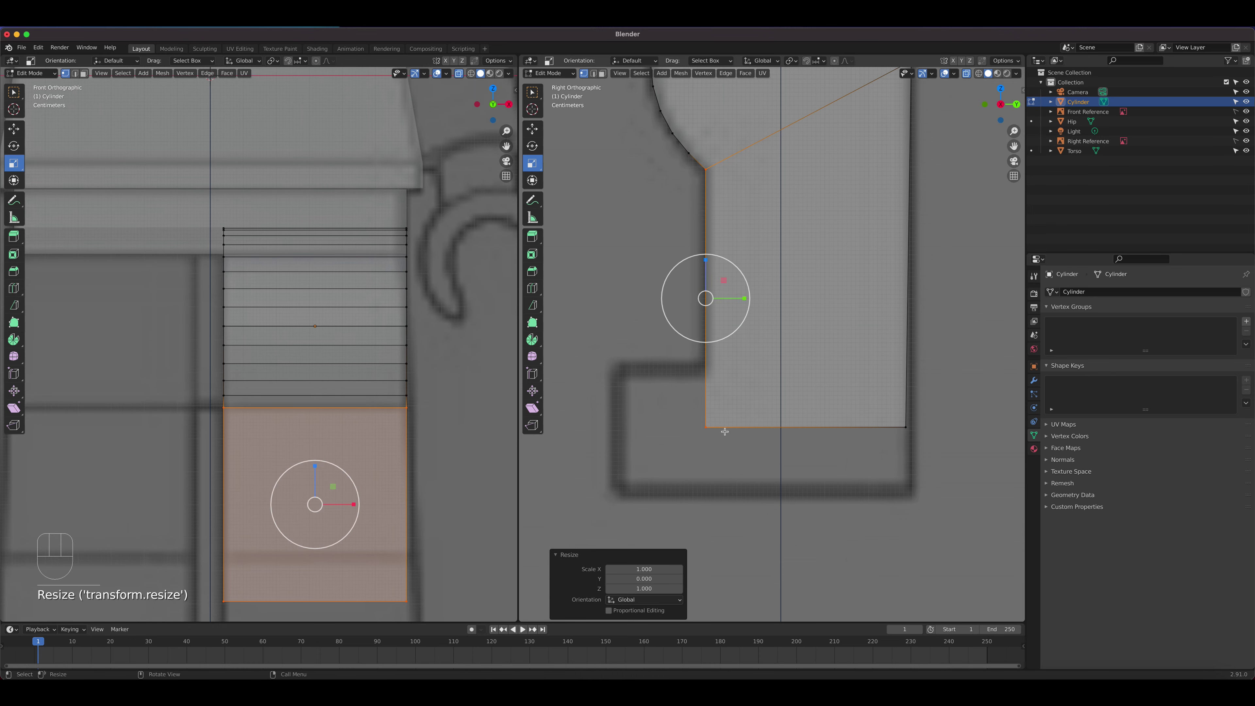
Step: Align the vertices along the leg's back side by scaling them to 0 along Y, and move them slightly along Y to match the reference
{"action": "middle_click_drag", "start_coordinate": [849, 314], "coordinate": [782, 376], "text": "shift"}
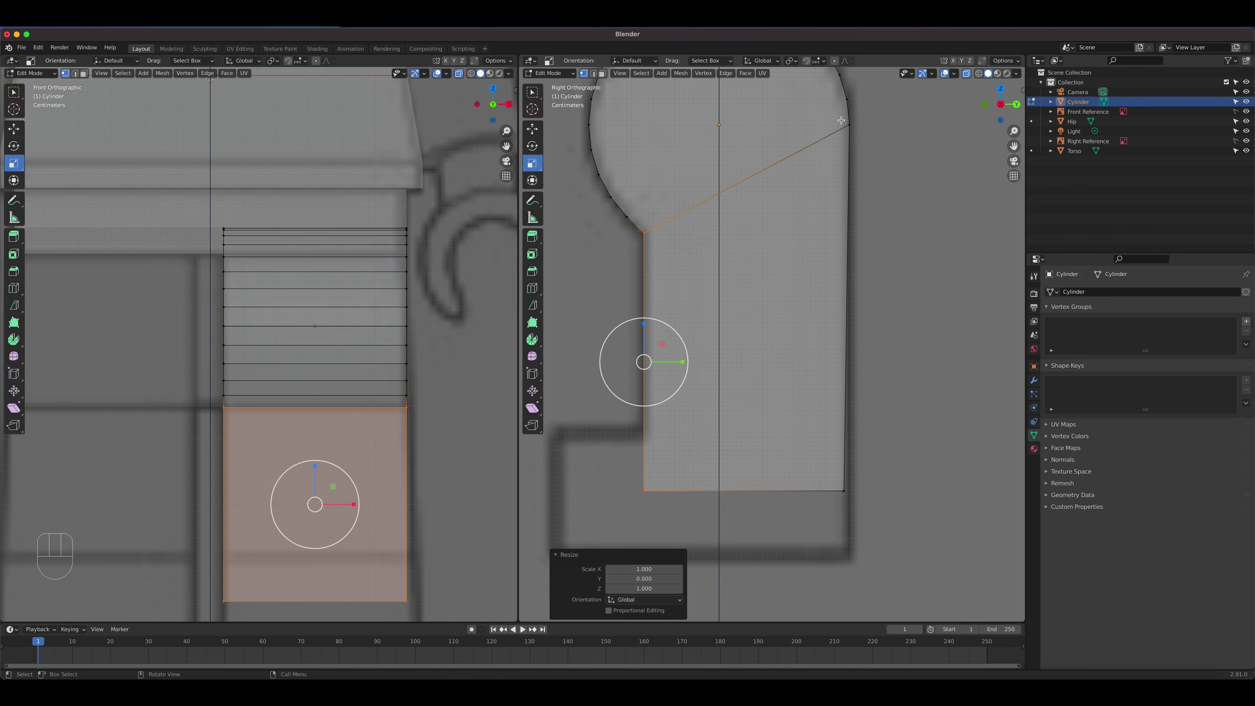
{"action": "left_click_drag", "start_coordinate": [841, 120], "coordinate": [883, 532]}
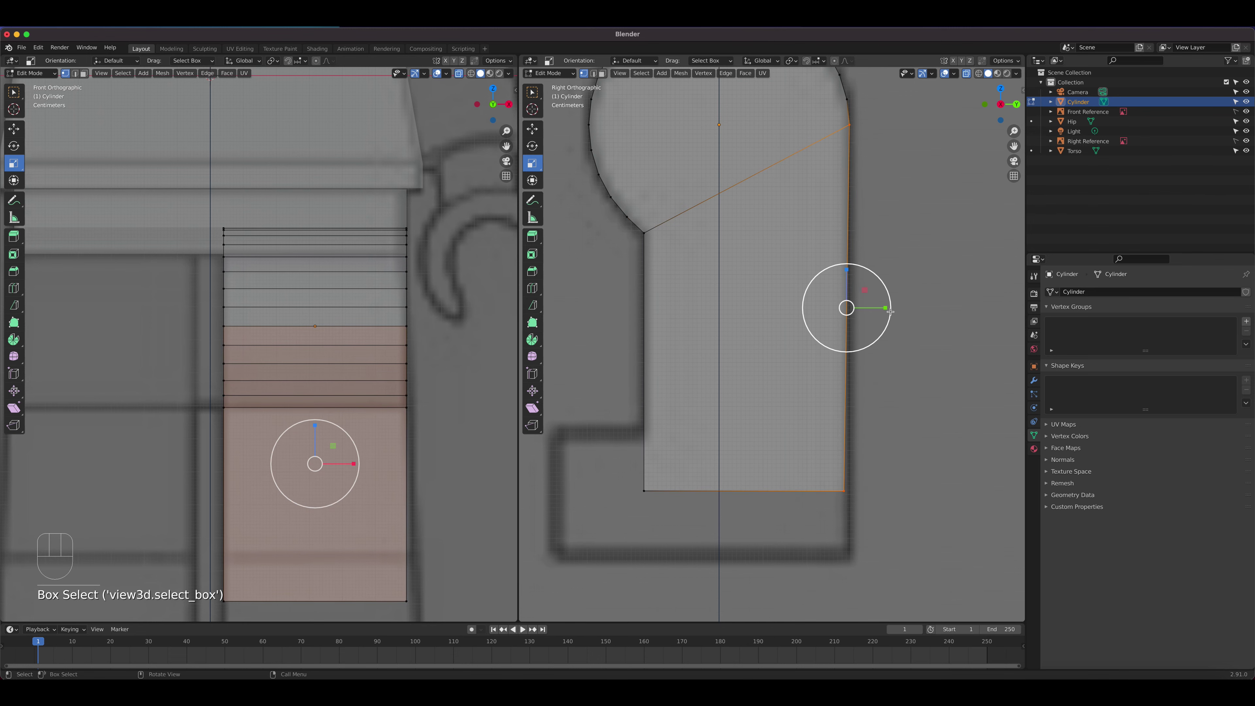
{"action": "key", "text": "s"}
{"action": "key", "text": "y"}
{"action": "key", "text": "0"}
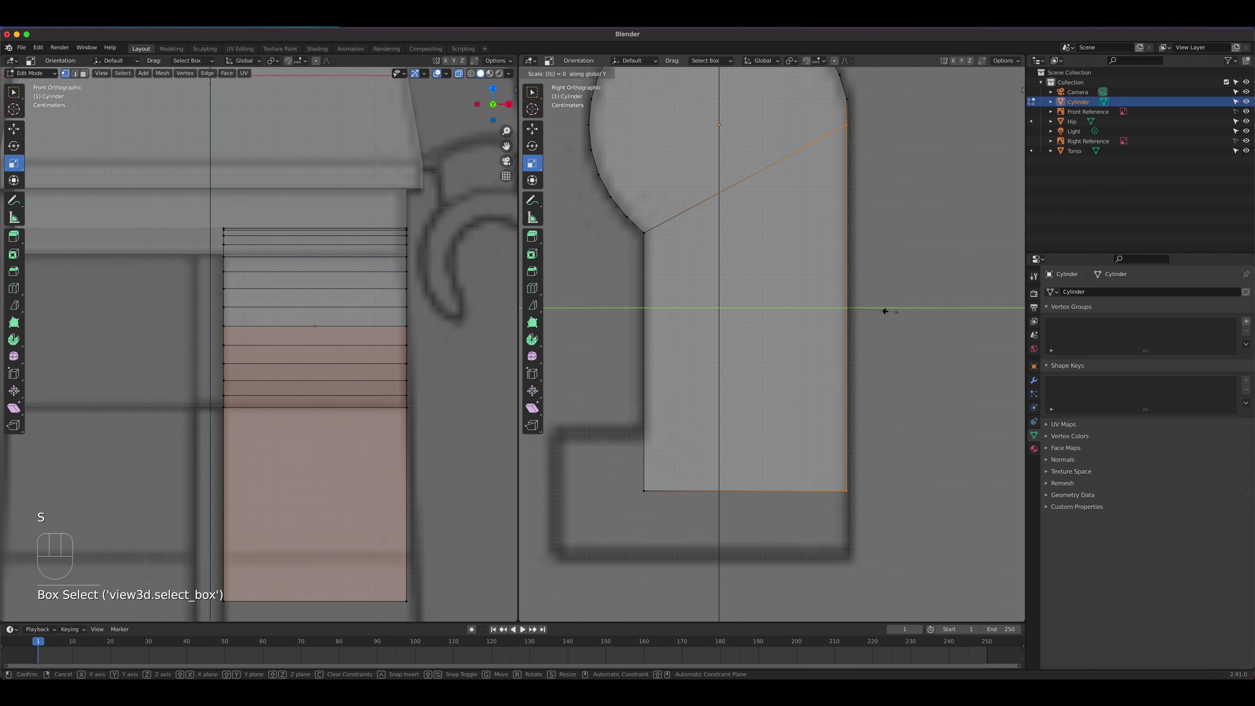
{"action": "key", "text": "Return"}
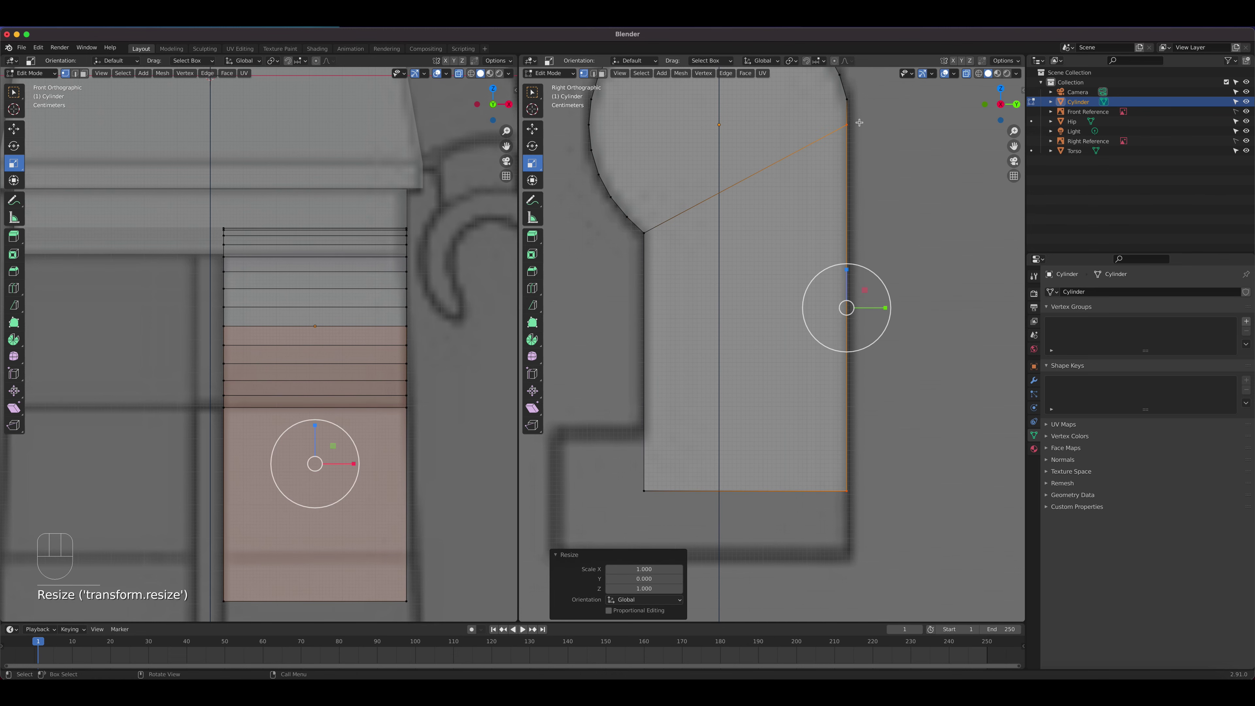
{"action": "left_click", "coordinate": [531, 127]}
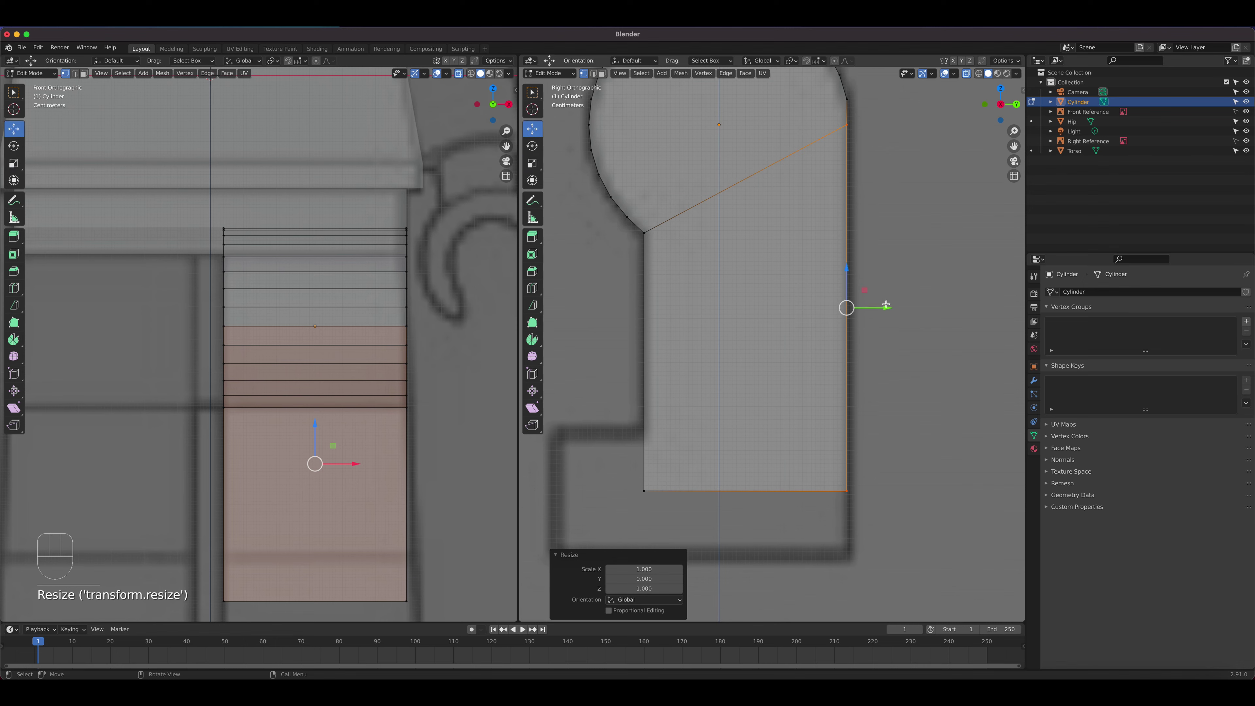
{"action": "left_click_drag", "start_coordinate": [888, 307], "coordinate": [891, 308]}
Step: Raise the leg's bottom face to the top line of the reference foot and extrude that face down about 0.26 m
{"action": "left_click_drag", "start_coordinate": [888, 520], "coordinate": [624, 467]}
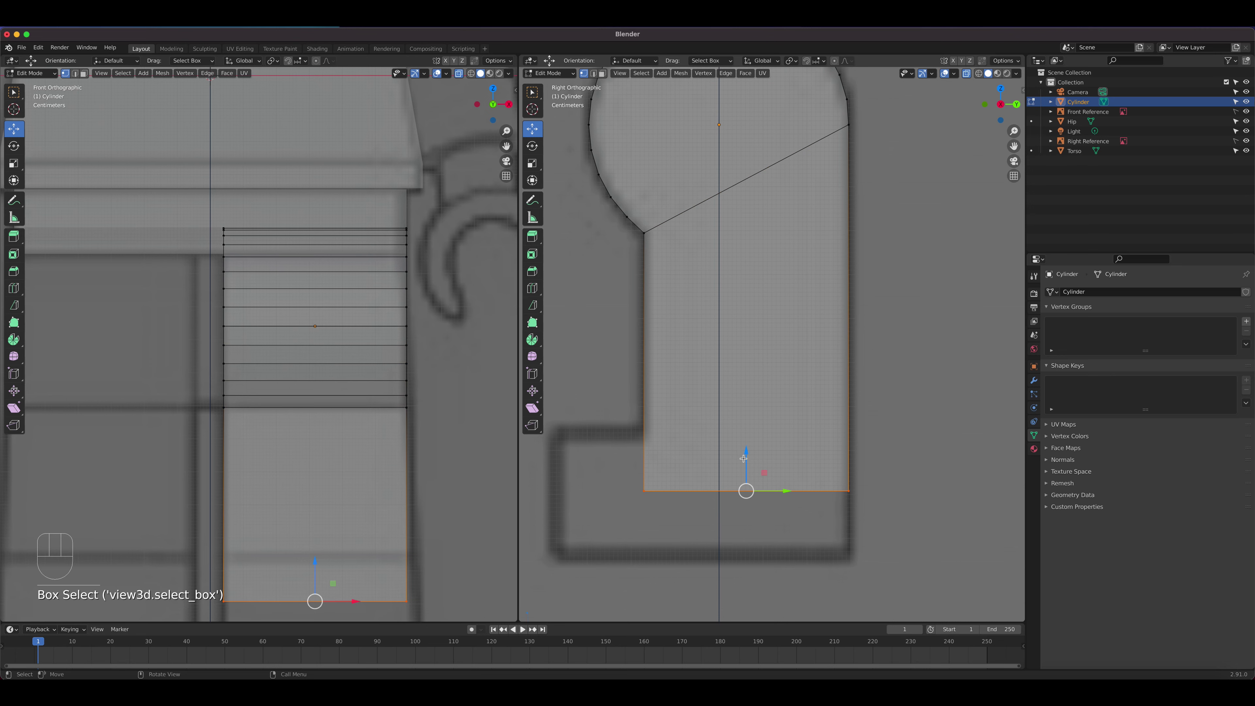
{"action": "left_click_drag", "start_coordinate": [745, 453], "coordinate": [751, 399]}
{"action": "middle_click_drag", "start_coordinate": [729, 415], "coordinate": [774, 392]}
{"action": "key", "text": "3"}
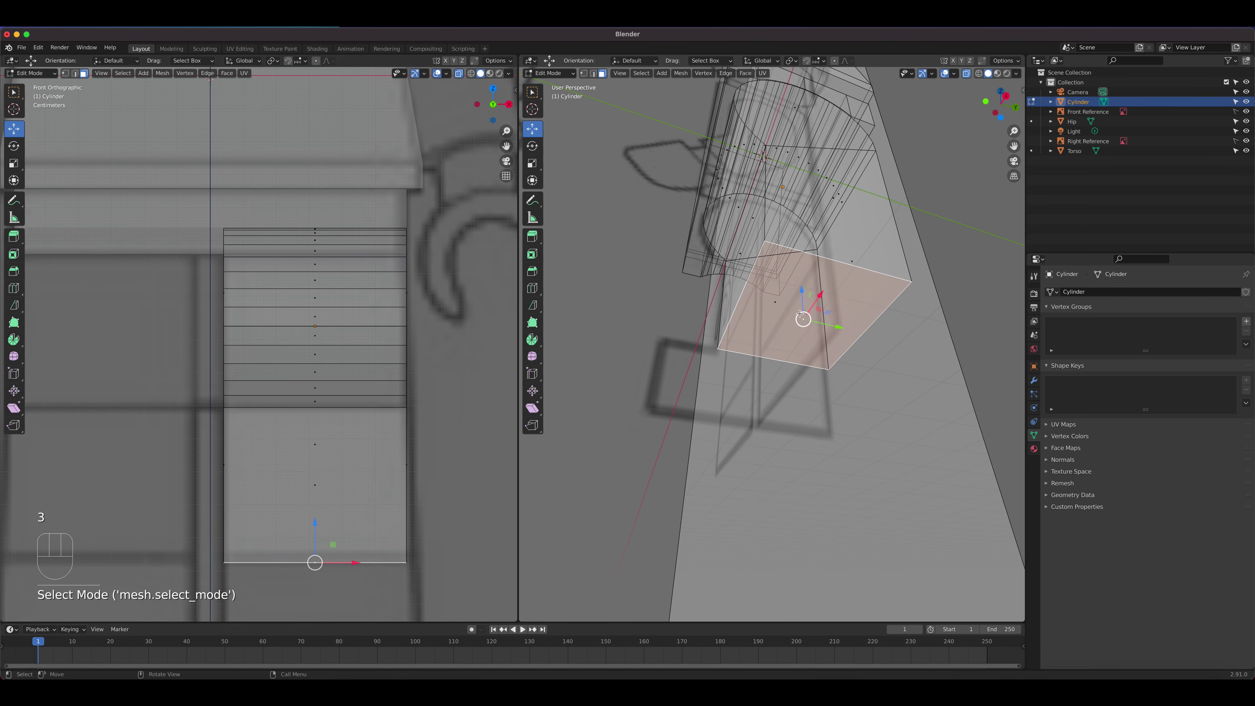
{"action": "key", "text": "KP_3"}
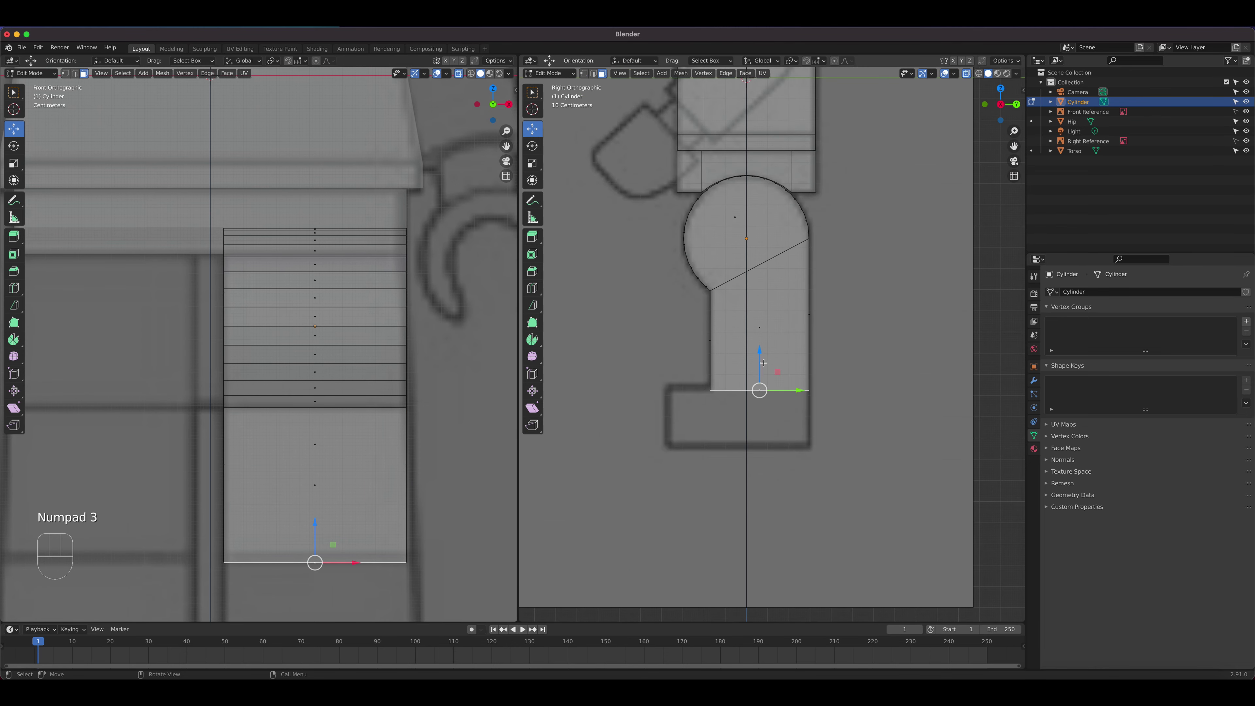
{"action": "key", "text": "e"}
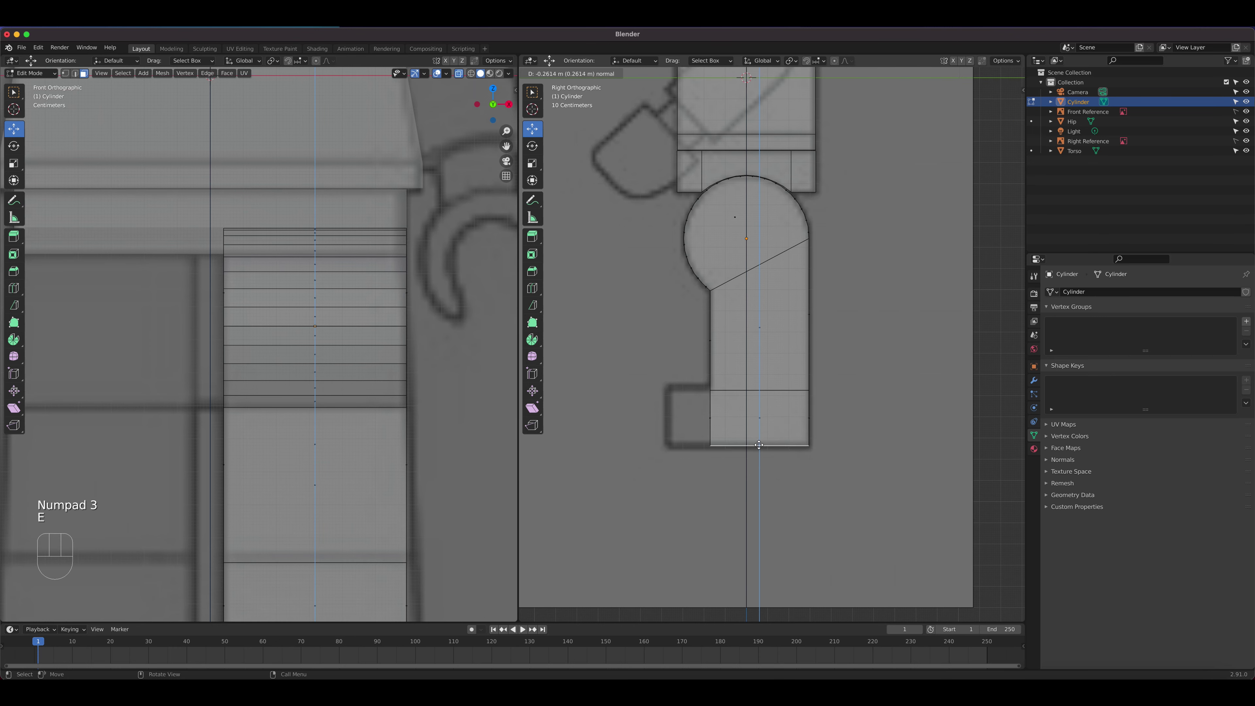
{"action": "left_click", "coordinate": [759, 445]}
Step: Extrude the front face of the lower block about 0.21 m forward to form the foot
{"action": "middle_click_drag", "start_coordinate": [759, 445], "coordinate": [760, 438]}
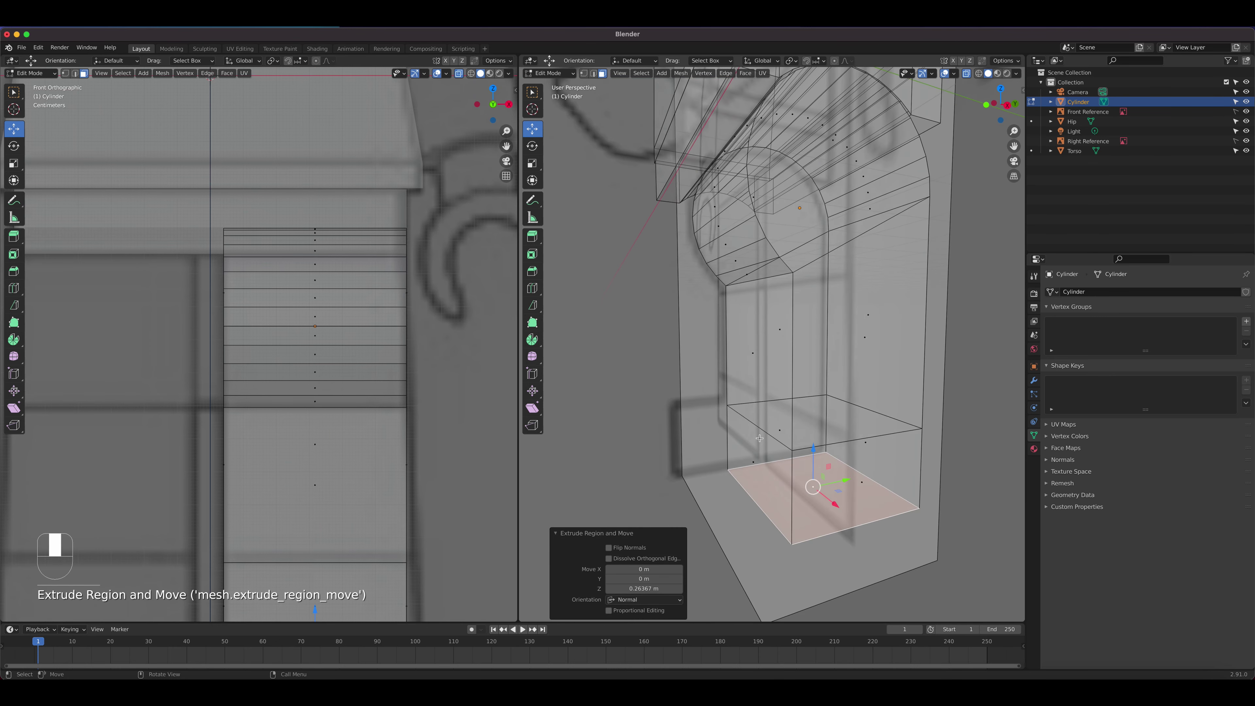
{"action": "left_click", "coordinate": [756, 454]}
{"action": "key", "text": "KP_3"}
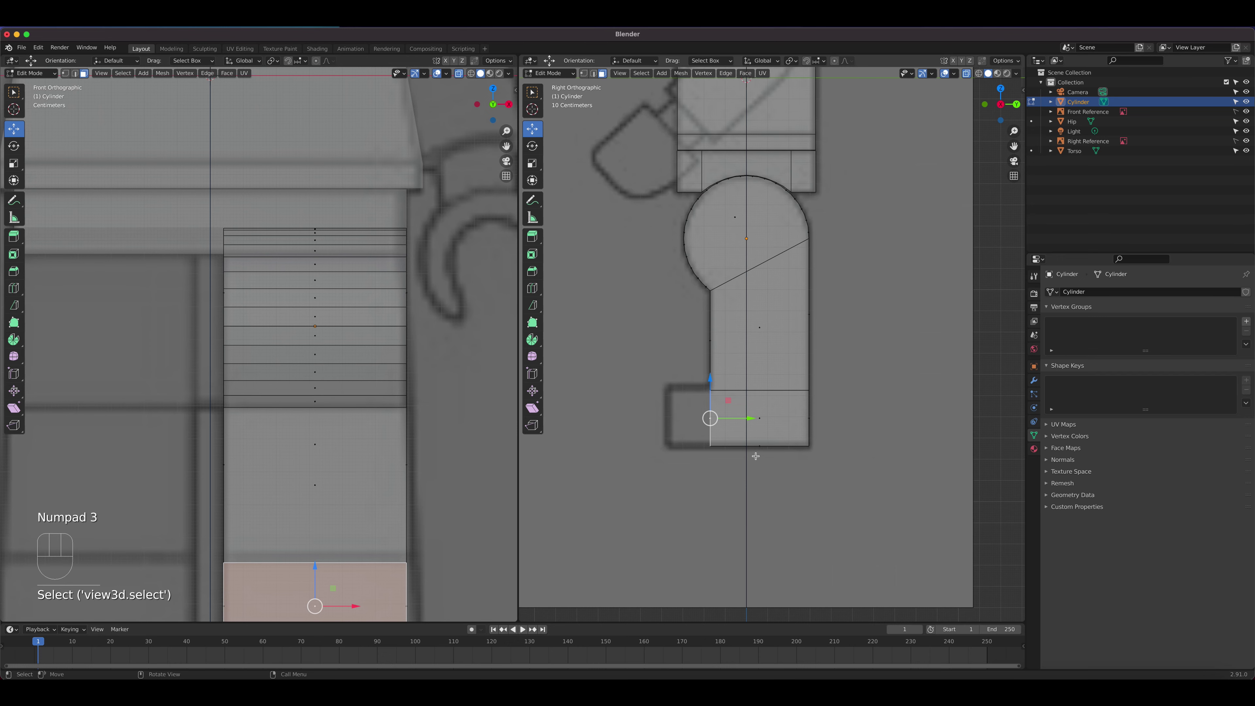
{"action": "key", "text": "e"}
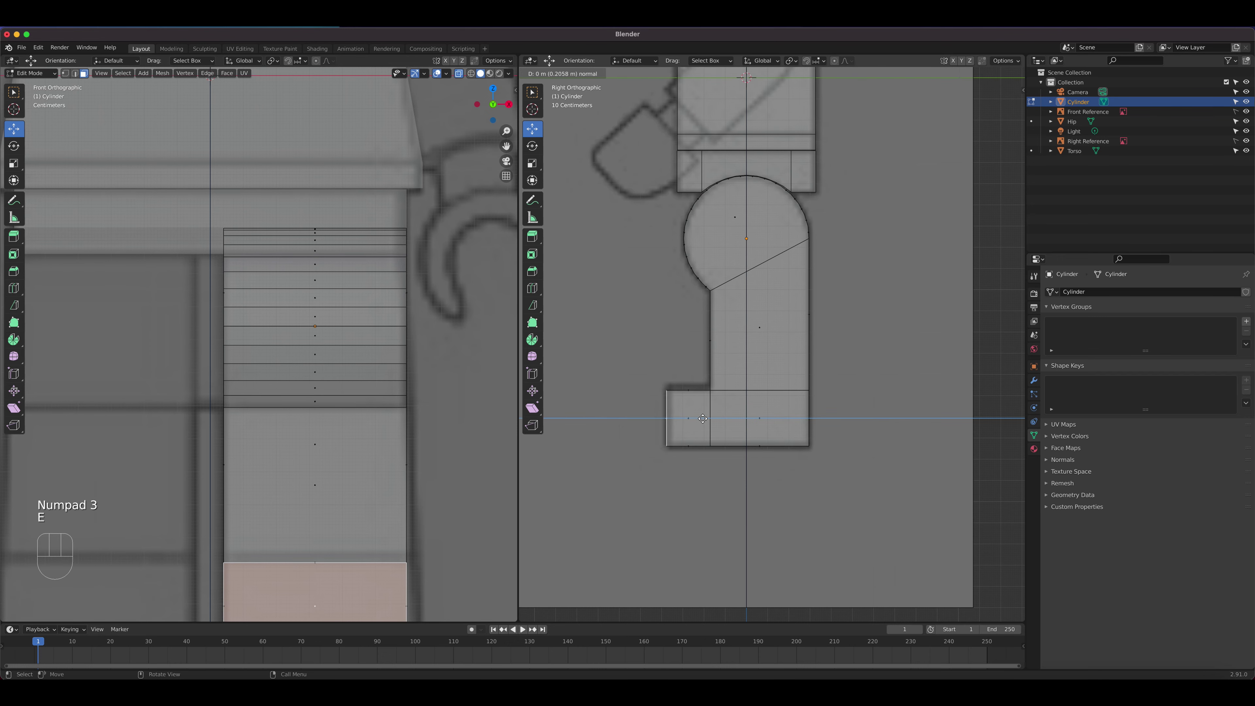
{"action": "left_click", "coordinate": [702, 419]}
Step: Return to Object Mode and rename the Cylinder object as Left Leg
{"action": "scroll", "coordinate": [741, 347], "scroll_direction": "down", "scroll_amount": 4}
{"action": "middle_click_drag", "start_coordinate": [746, 339], "coordinate": [834, 351]}
{"action": "key", "text": "Tab"}
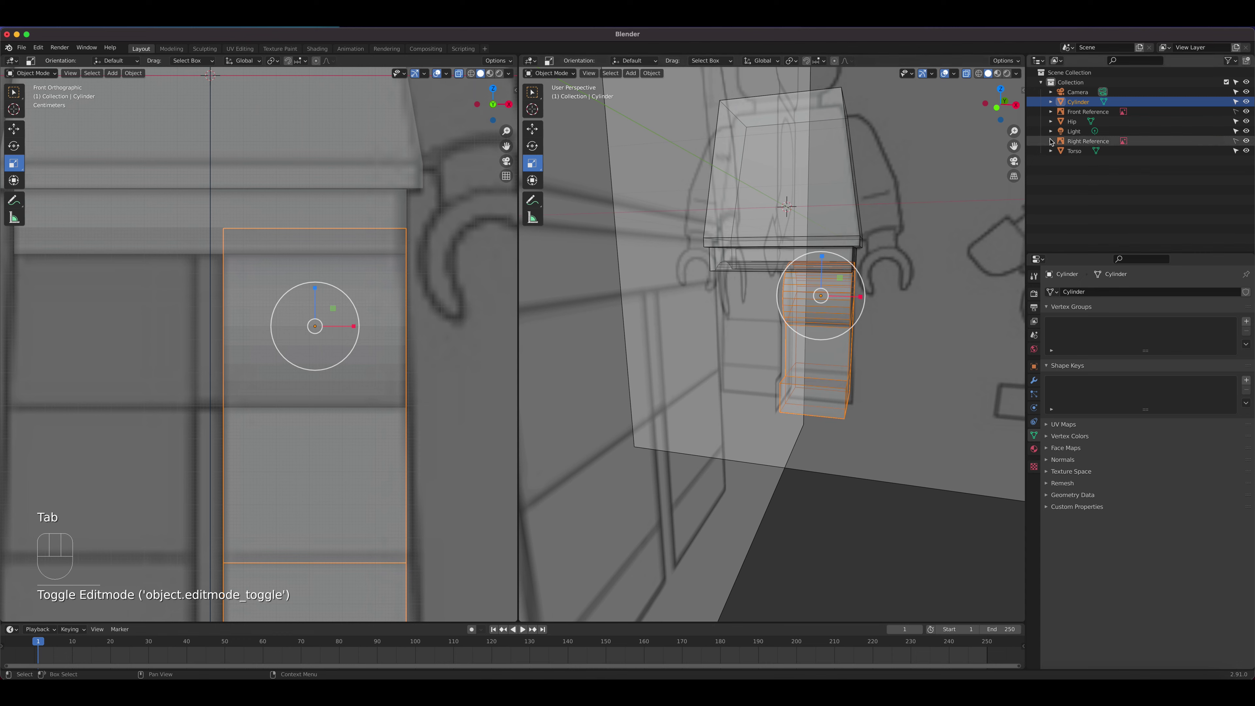
{"action": "double_click", "coordinate": [1088, 102]}
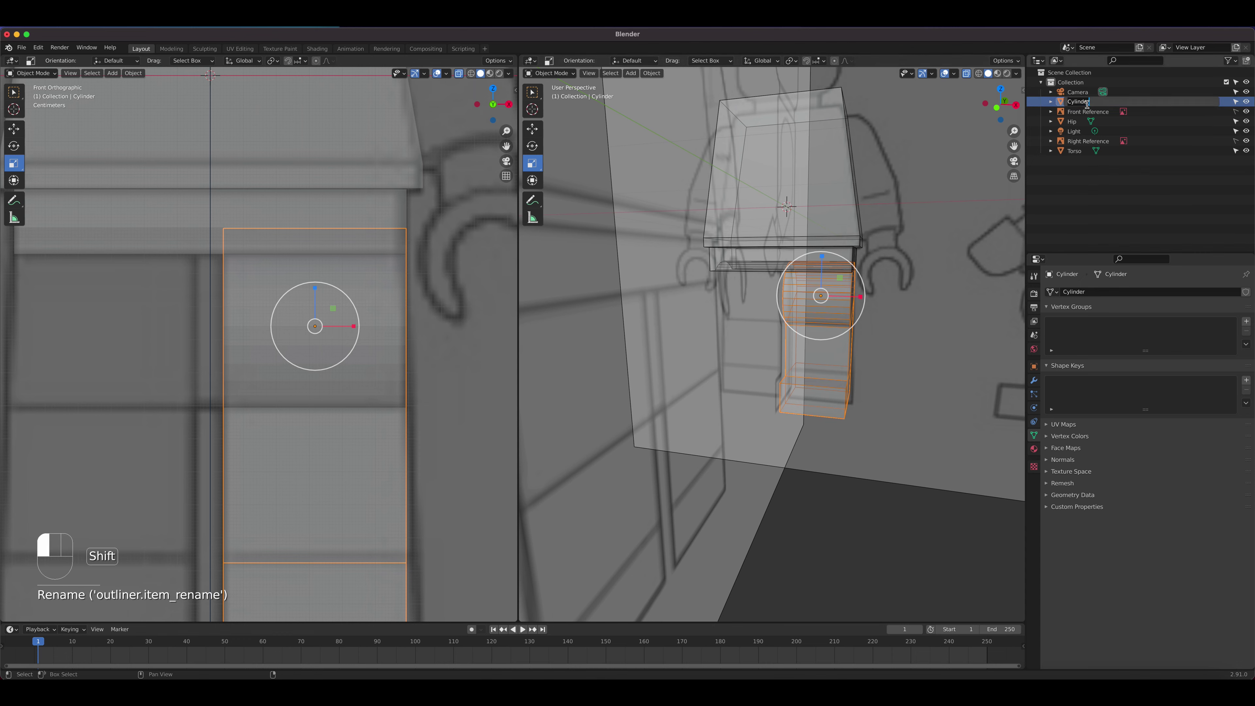
{"action": "type", "text": "Left Leg"}
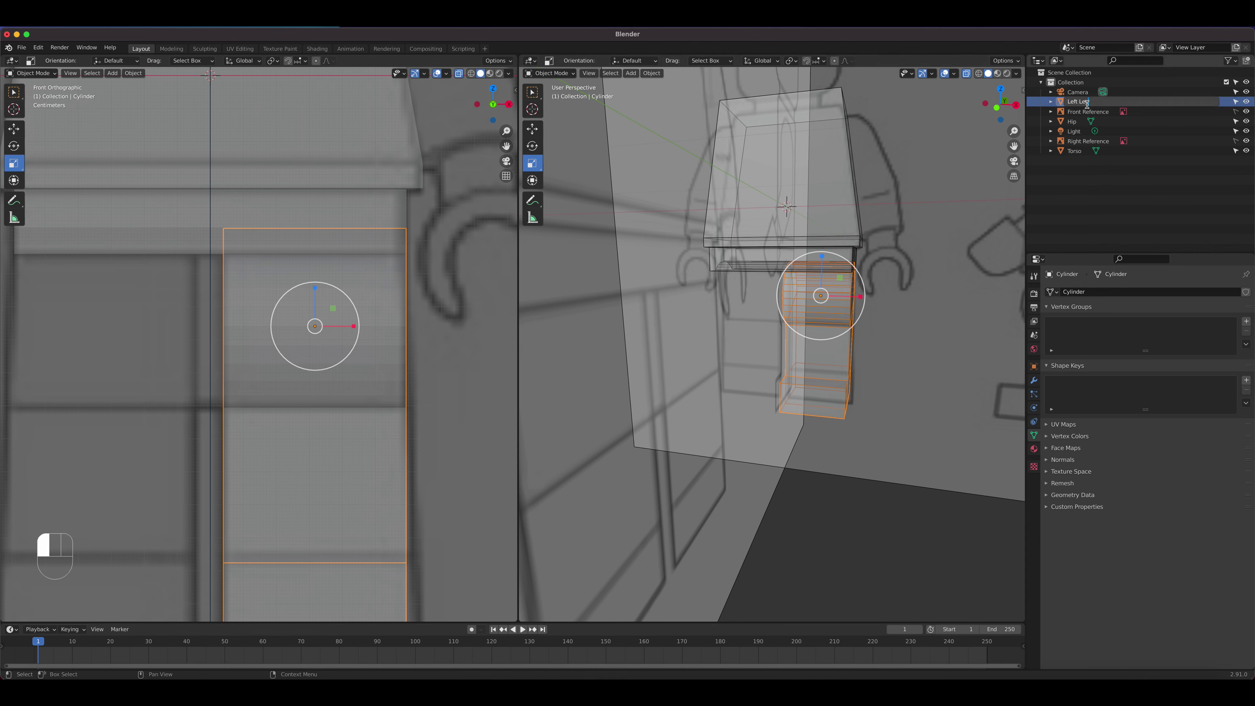
{"action": "key", "text": "Return"}
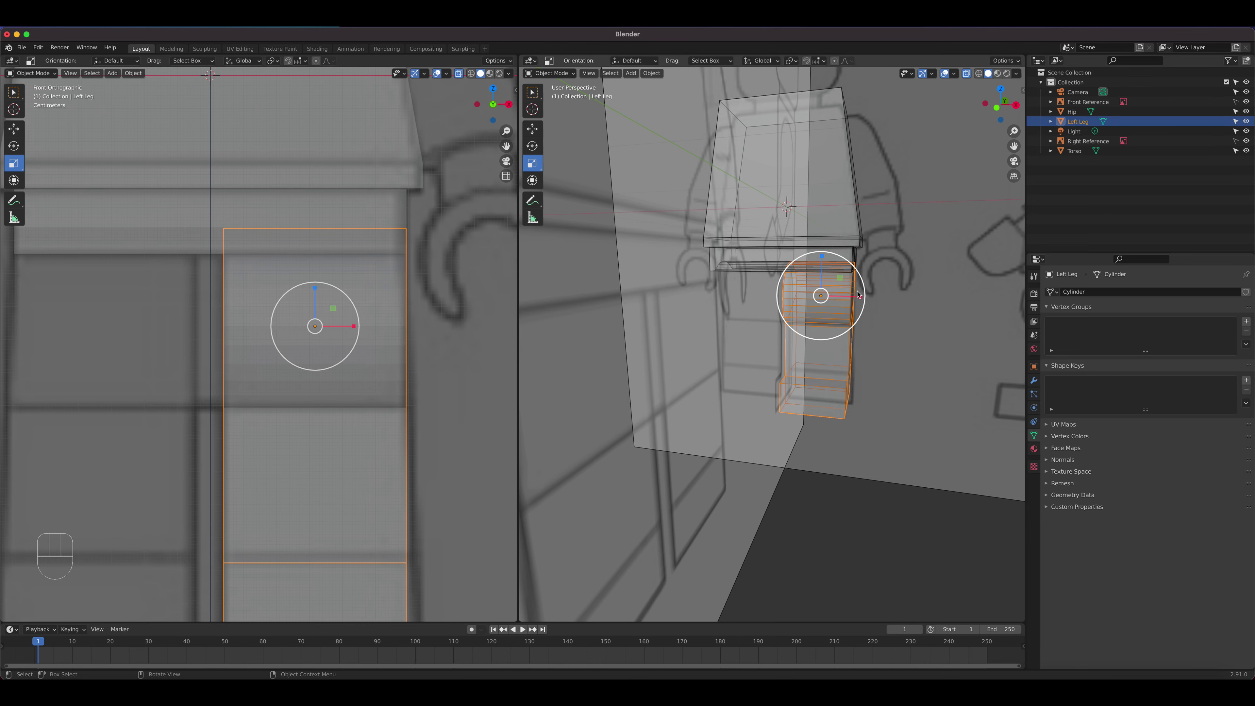
Step: Duplicate the left leg in place and rename the copy as Right Leg
{"action": "key", "text": "KP_3"}
{"action": "scroll", "coordinate": [430, 365], "scroll_direction": "down", "scroll_amount": 3}
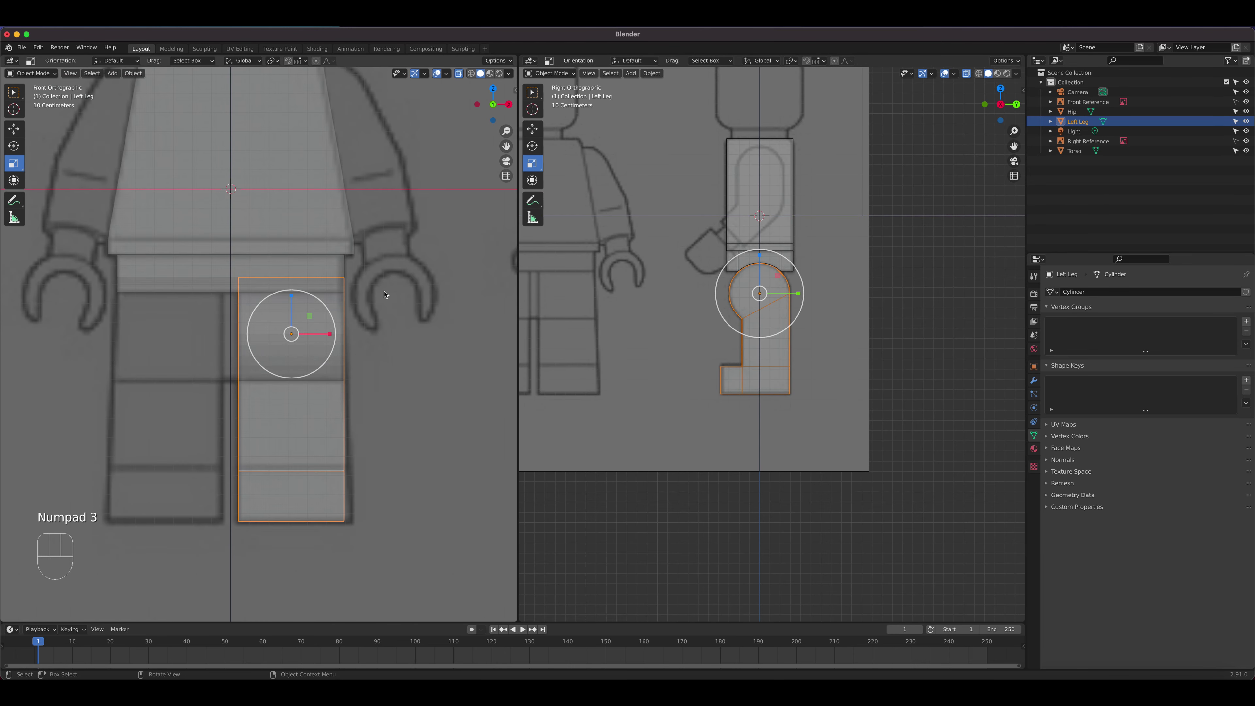
{"action": "left_click", "coordinate": [133, 72]}
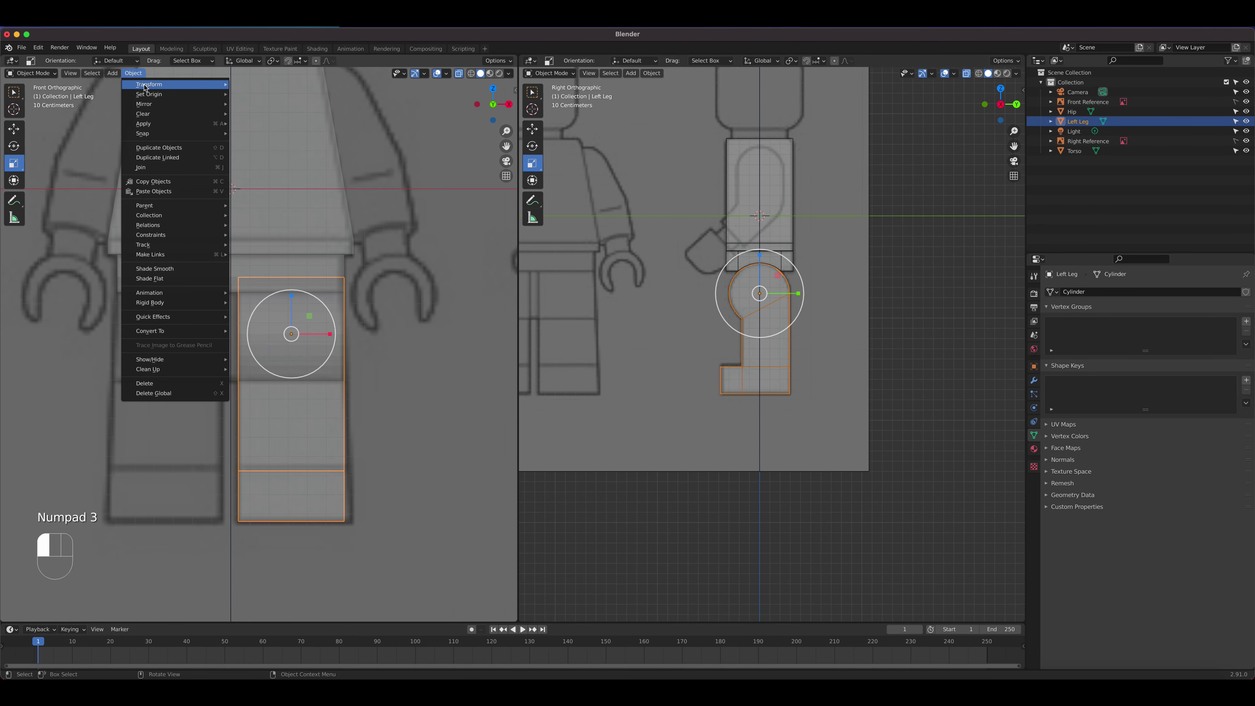
{"action": "left_click", "coordinate": [172, 157]}
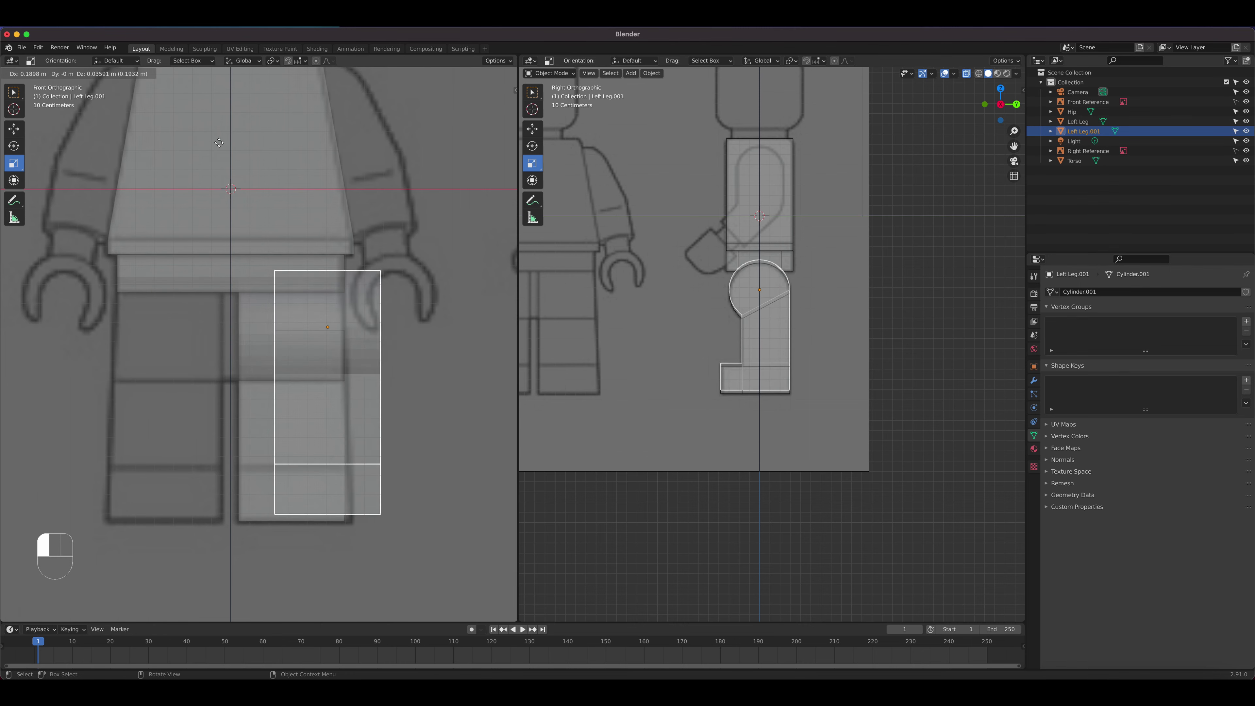
{"action": "right_click", "coordinate": [252, 159]}
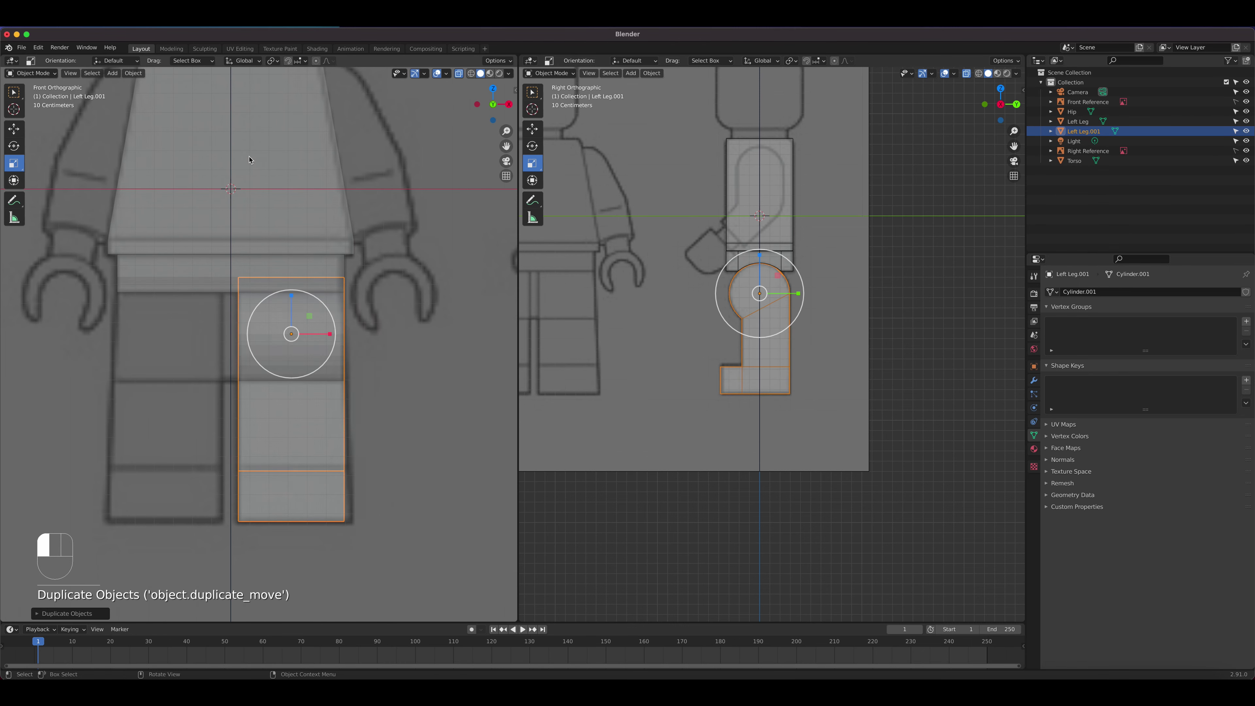
{"action": "double_click", "coordinate": [1096, 134]}
{"action": "type", "text": "Righ"}
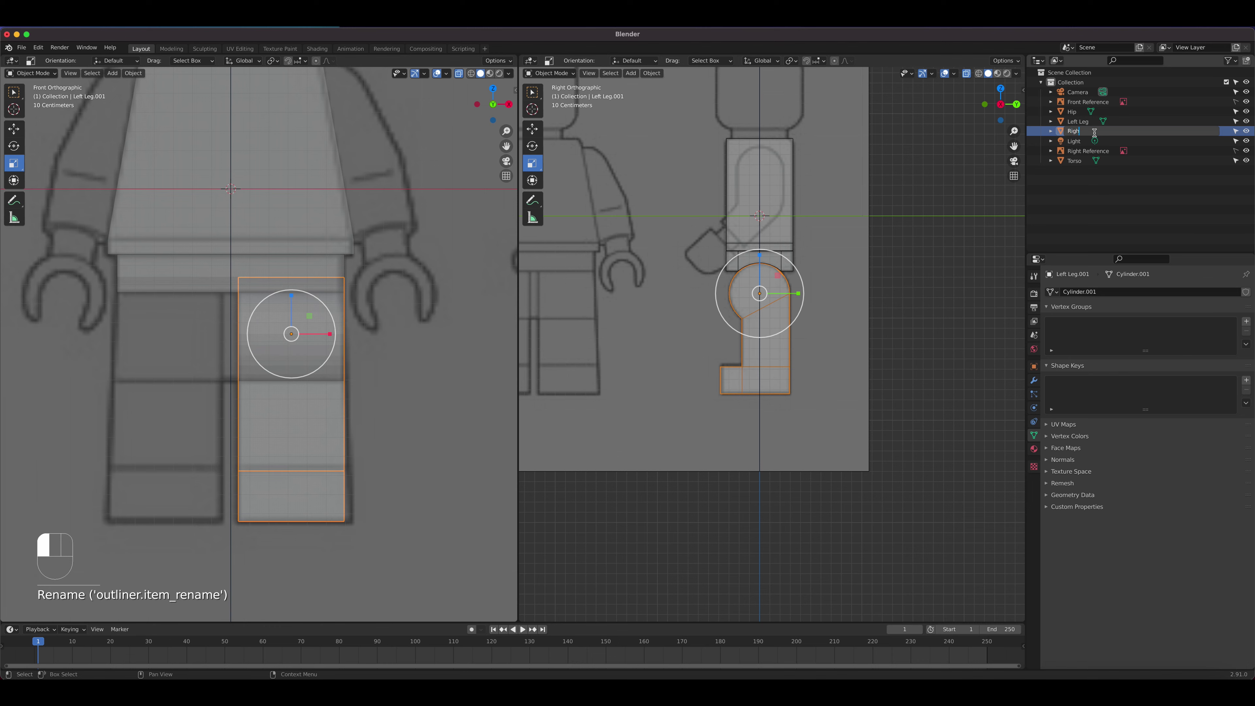
{"action": "type", "text": "t Leg"}
{"action": "key", "text": "Return"}
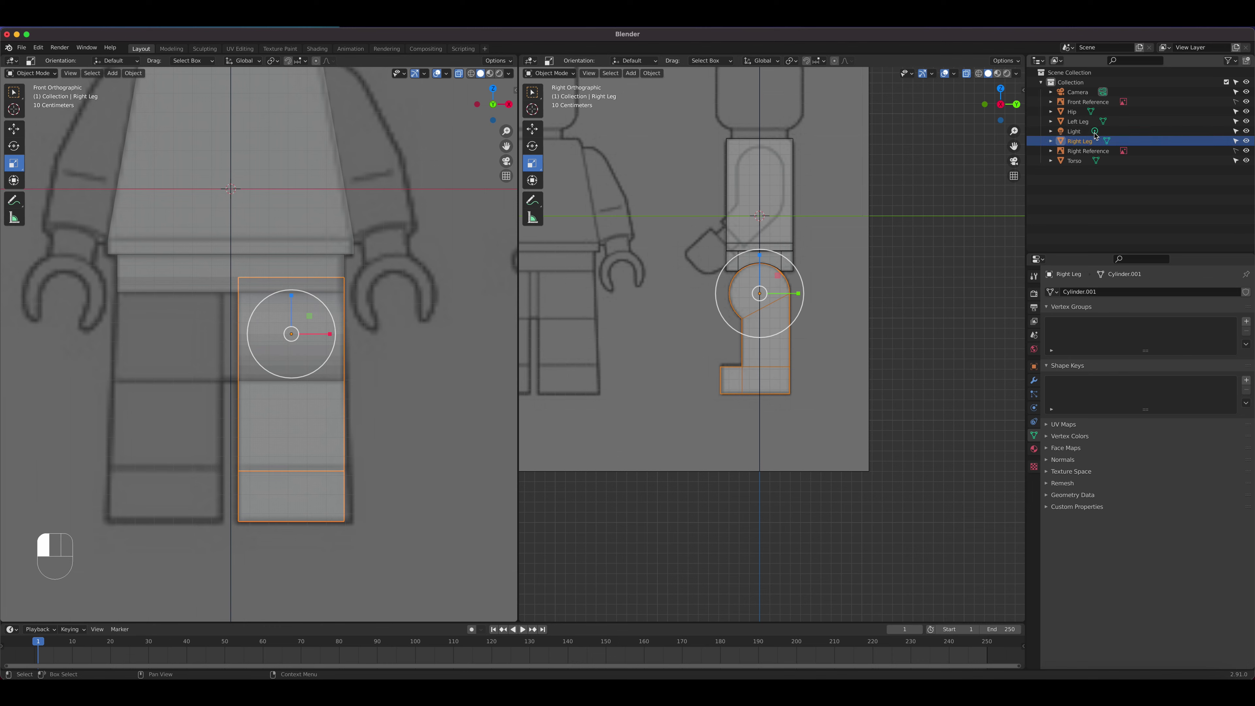
Step: Move Right Leg along X to the opposite side, aligning its outer edge with the hip's edge with X-ray off in the front view
{"action": "left_click", "coordinate": [14, 128]}
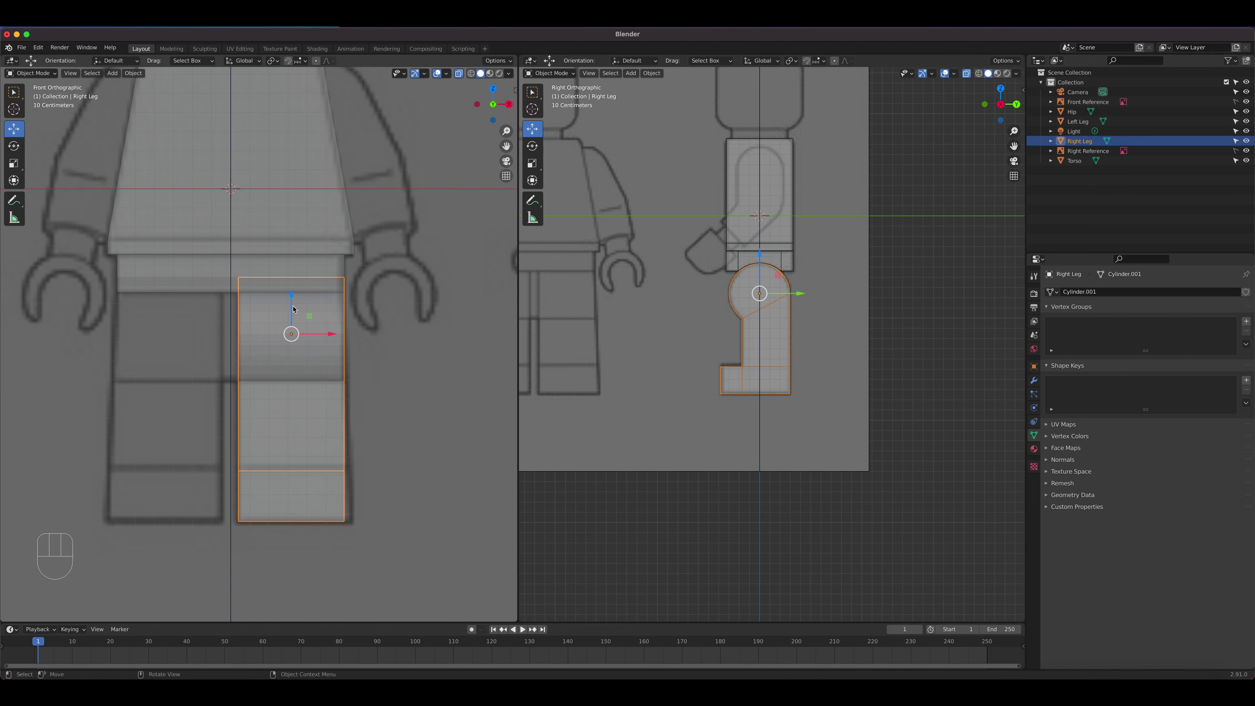
{"action": "left_click_drag", "start_coordinate": [329, 335], "coordinate": [203, 346]}
{"action": "scroll", "coordinate": [130, 285], "scroll_direction": "up", "scroll_amount": 4}
{"action": "middle_click_drag", "start_coordinate": [129, 285], "coordinate": [214, 322], "text": "shift"}
{"action": "scroll", "coordinate": [203, 202], "scroll_direction": "up", "scroll_amount": 2}
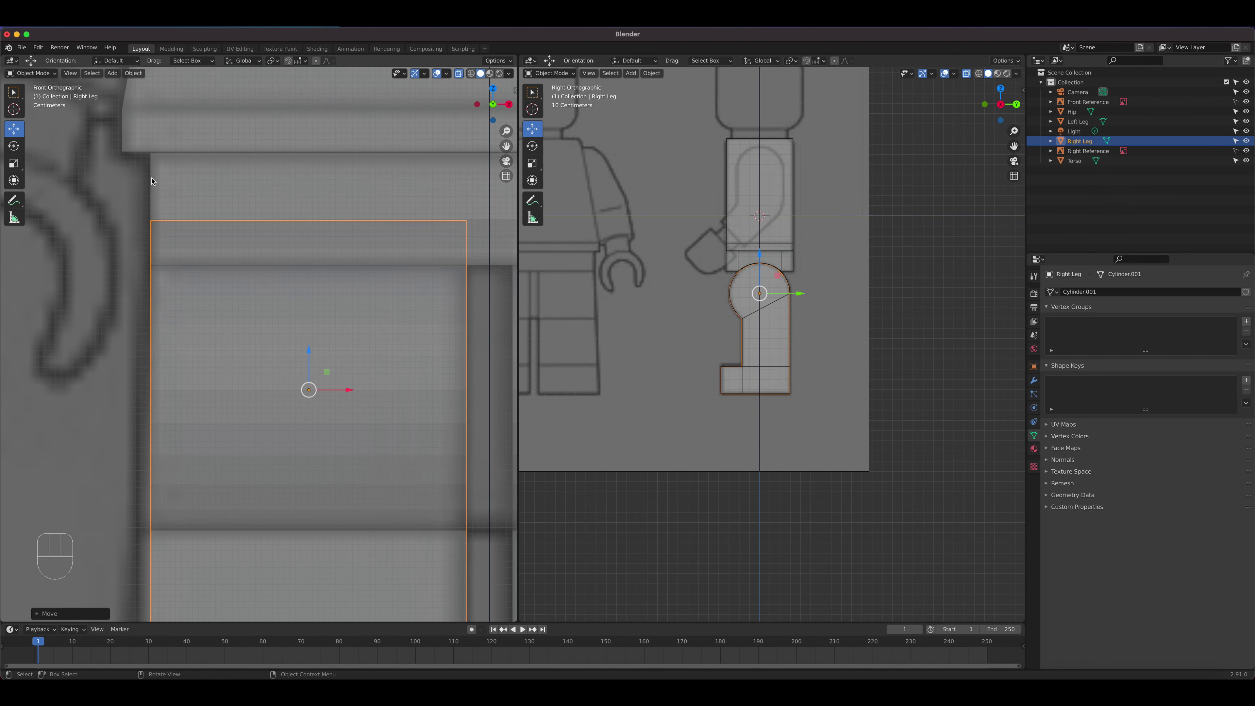
{"action": "left_click", "coordinate": [459, 73]}
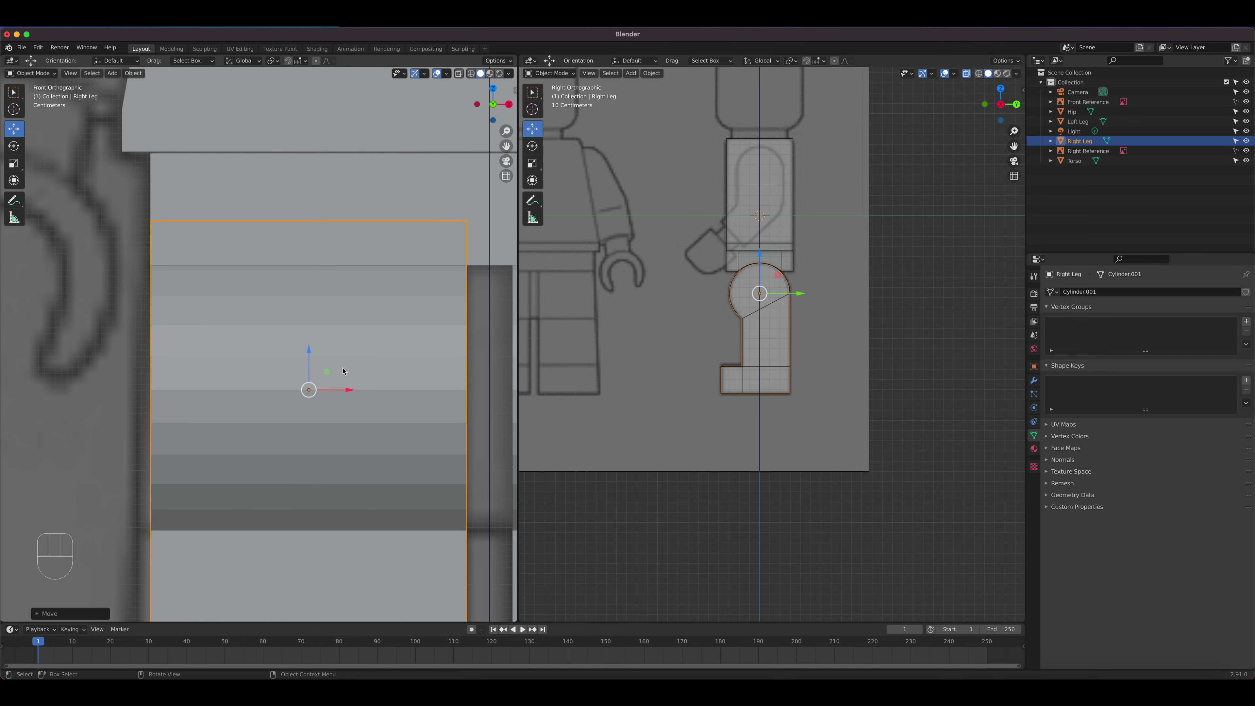
{"action": "left_click_drag", "start_coordinate": [349, 392], "coordinate": [349, 391]}
Step: Duplicate Right Leg in place and keep the copy's default name
{"action": "scroll", "coordinate": [299, 287], "scroll_direction": "down", "scroll_amount": 4}
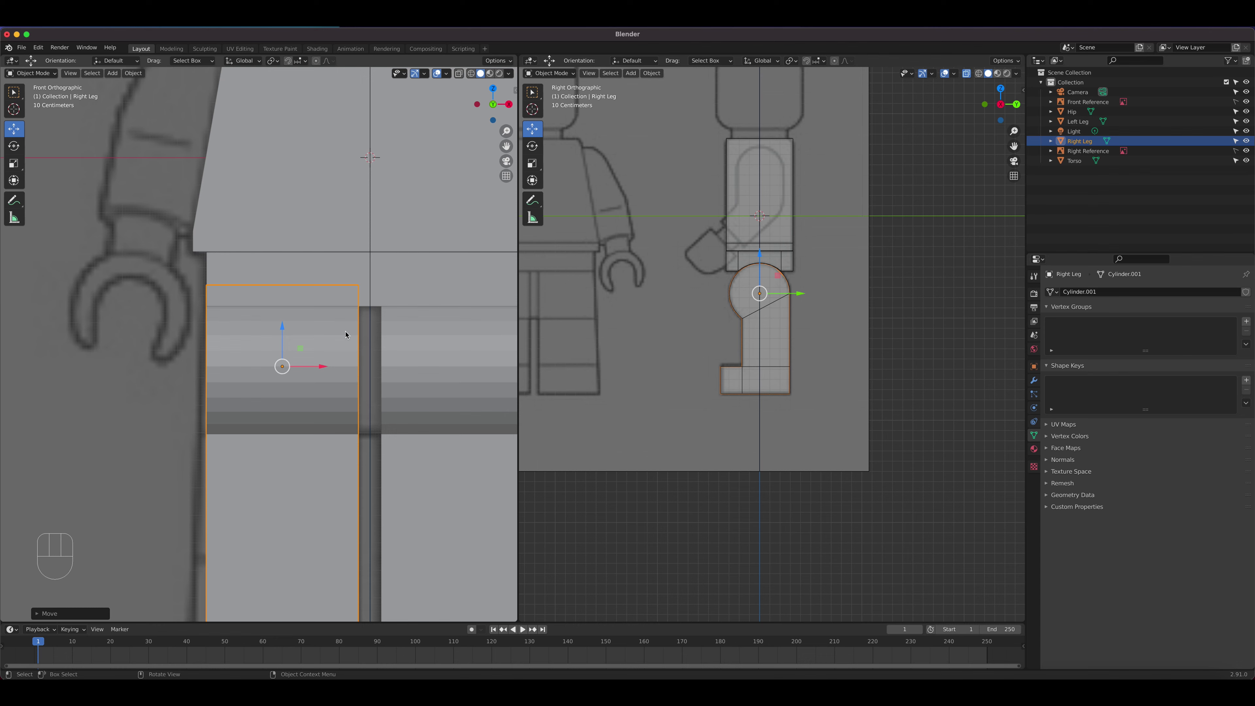
{"action": "left_click", "coordinate": [133, 73]}
{"action": "mouse_move", "coordinate": [154, 83]}
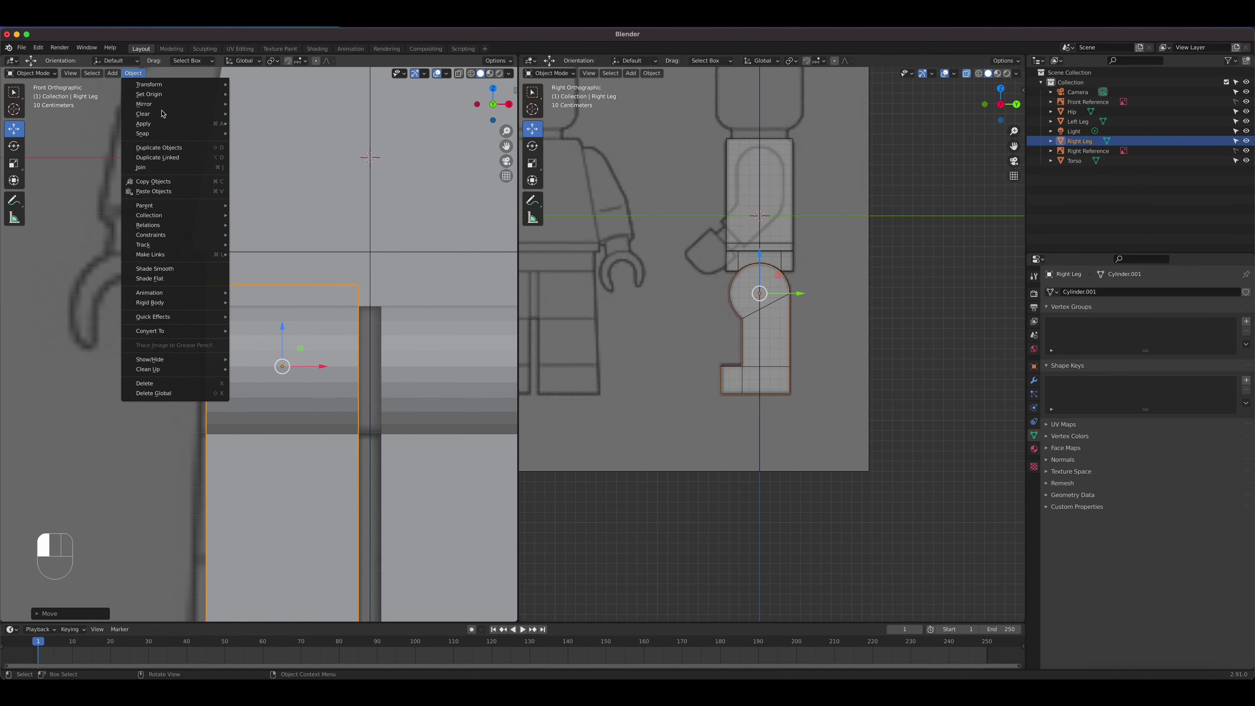
{"action": "left_click", "coordinate": [173, 151]}
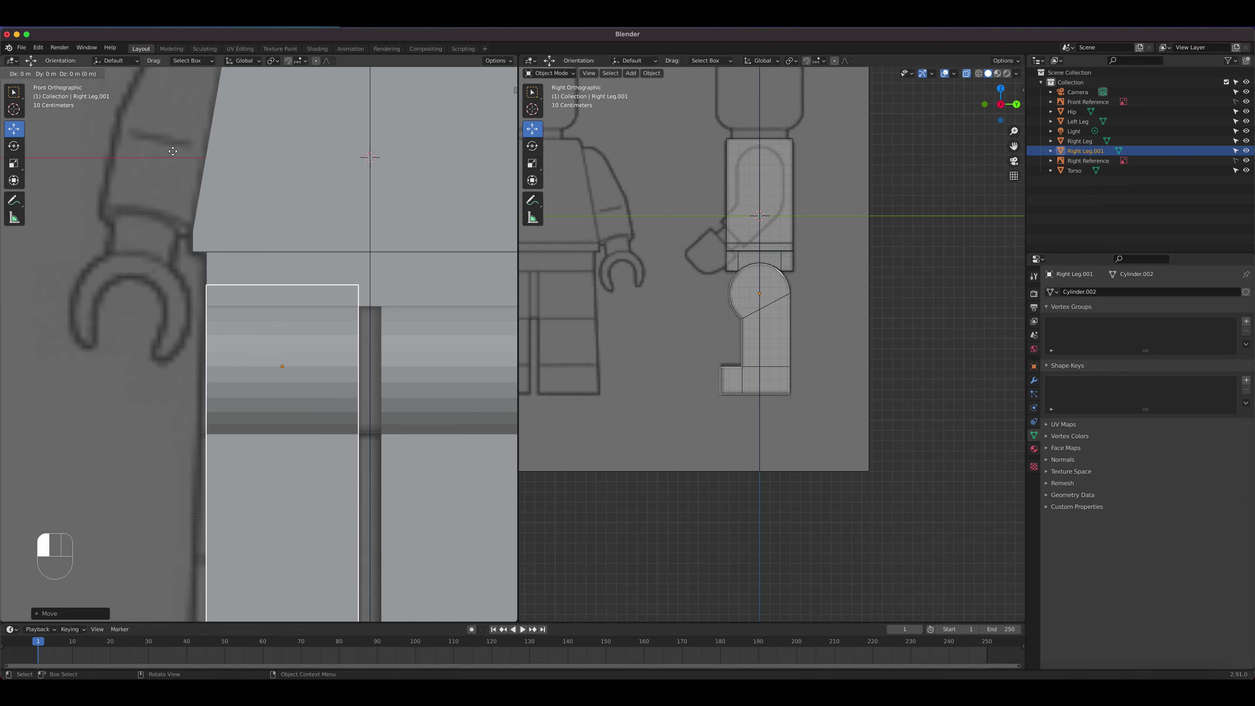
{"action": "right_click", "coordinate": [150, 169]}
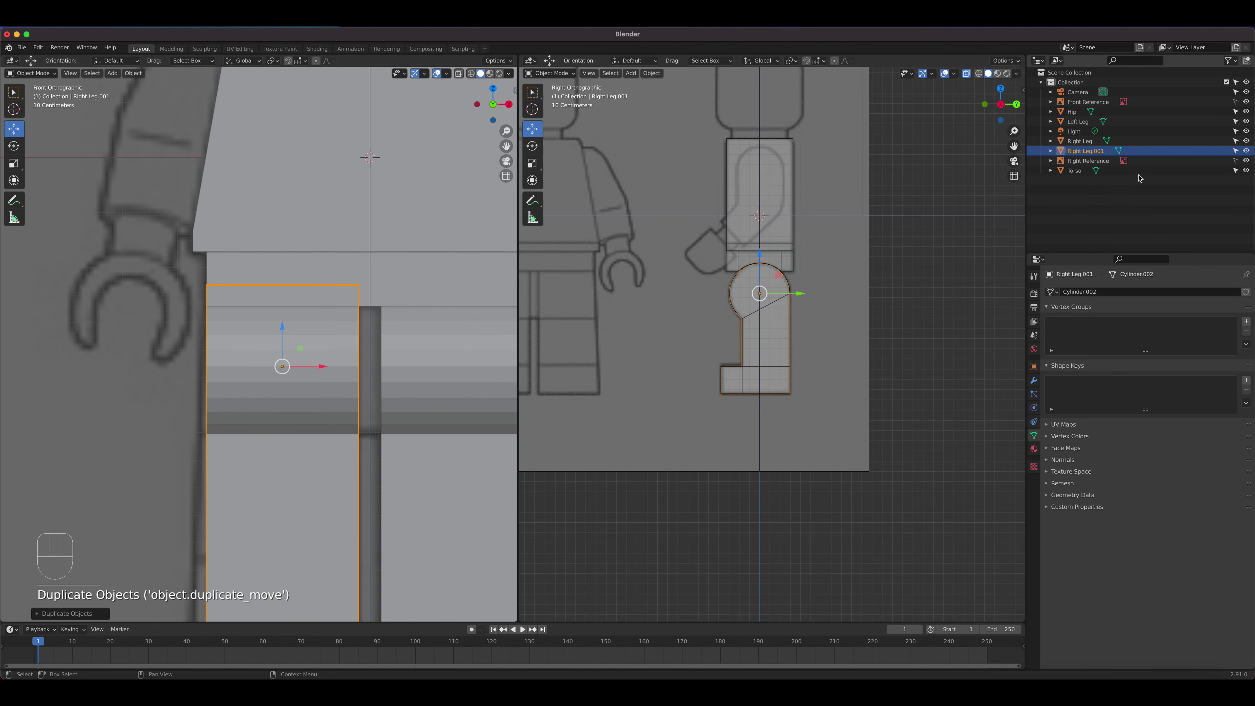
{"action": "double_click", "coordinate": [1094, 151]}
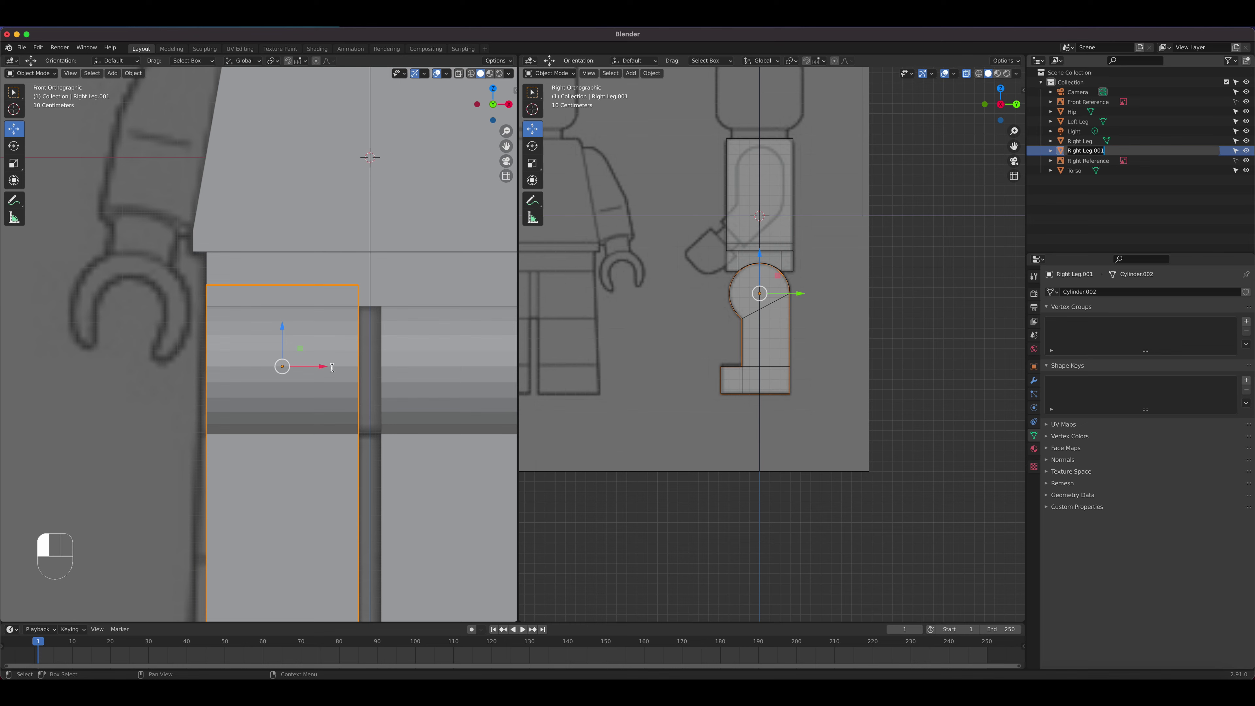
{"action": "key", "text": "Return"}
Step: Move the Right Leg copy along X between the legs and, with front-view X-ray on, scale it along X to roughly the gap's width
{"action": "left_click_drag", "start_coordinate": [322, 369], "coordinate": [405, 367]}
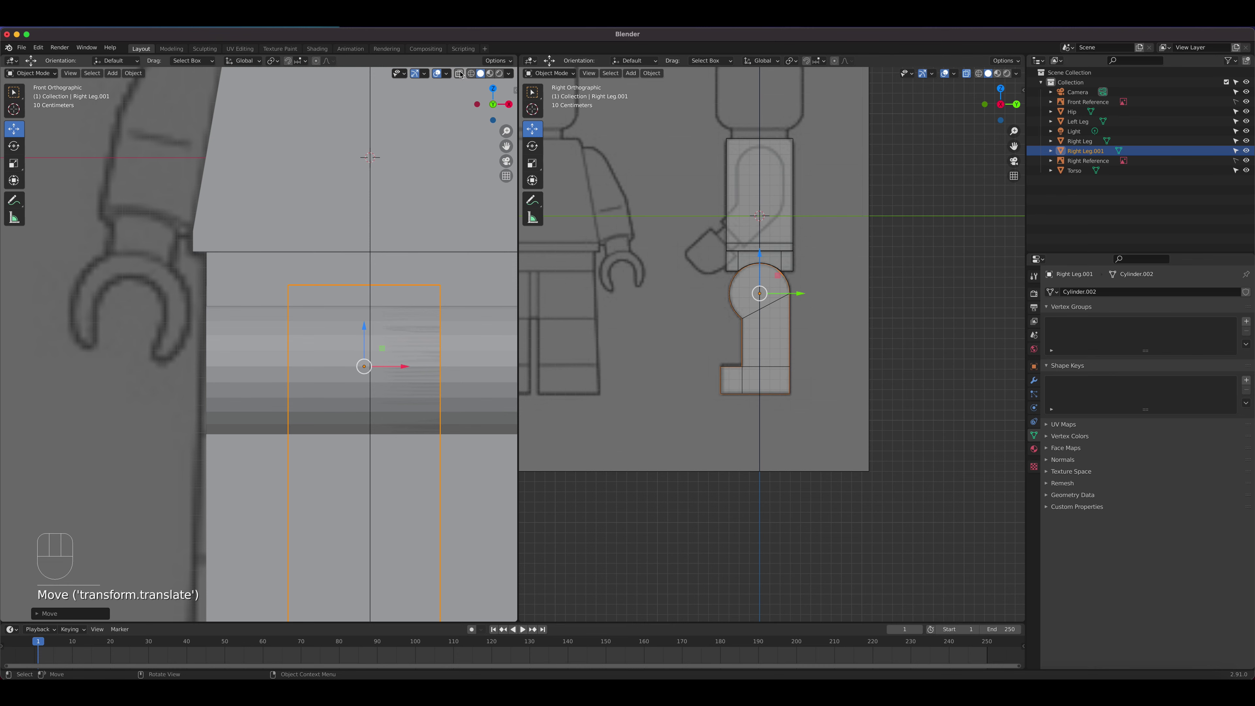
{"action": "left_click", "coordinate": [459, 74]}
{"action": "left_click", "coordinate": [15, 163]}
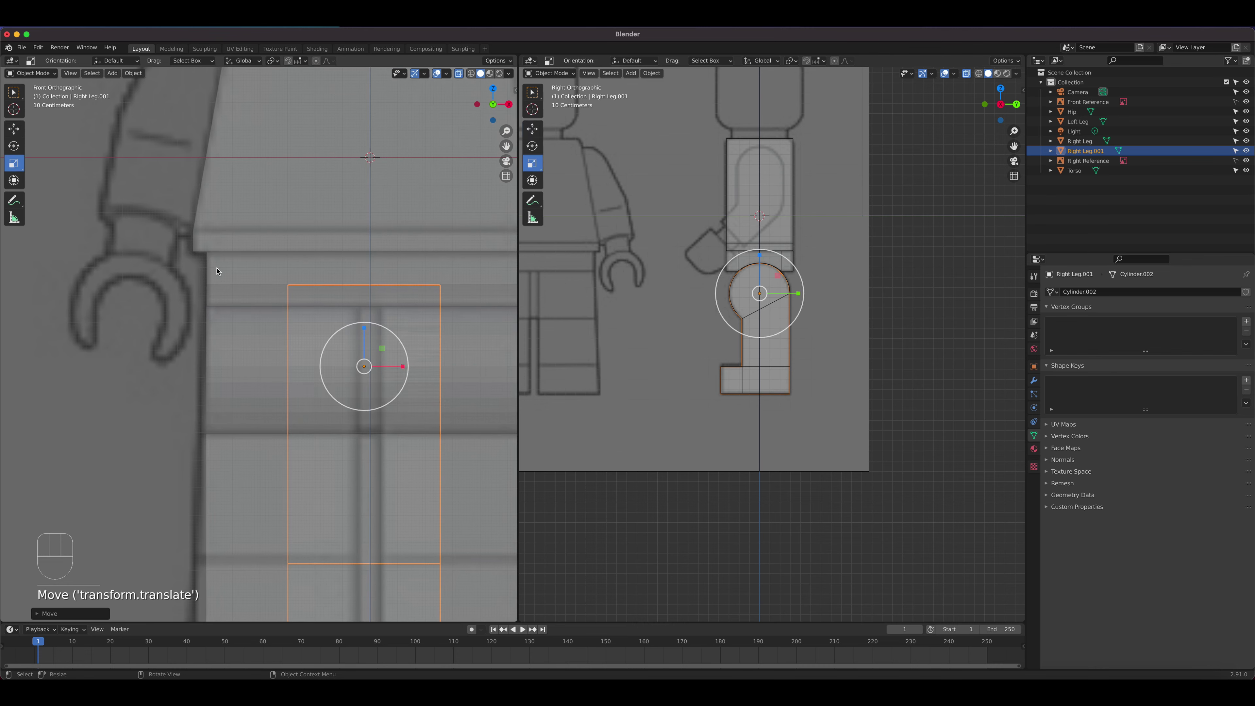
{"action": "left_click_drag", "start_coordinate": [402, 366], "coordinate": [368, 365]}
{"action": "scroll", "coordinate": [415, 359], "scroll_direction": "up", "scroll_amount": 2}
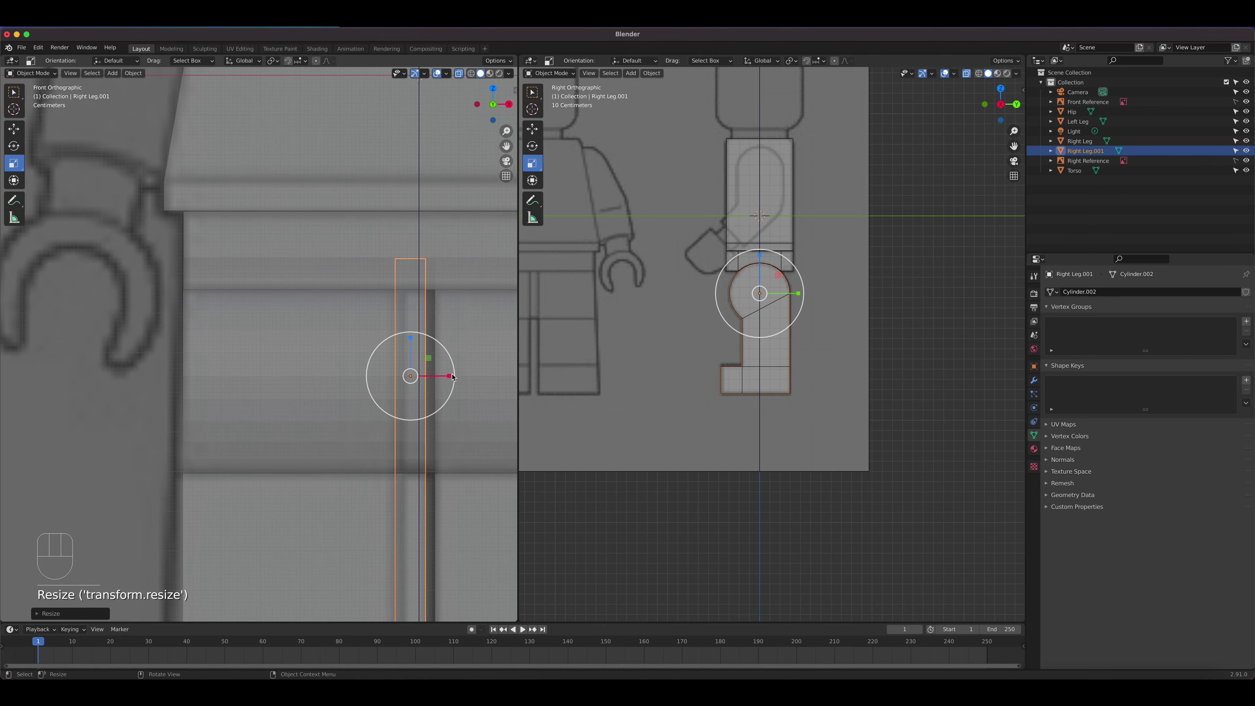
Step: Move the narrowed copy along X to center it on the vertical axis between the two legs
{"action": "left_click", "coordinate": [13, 128]}
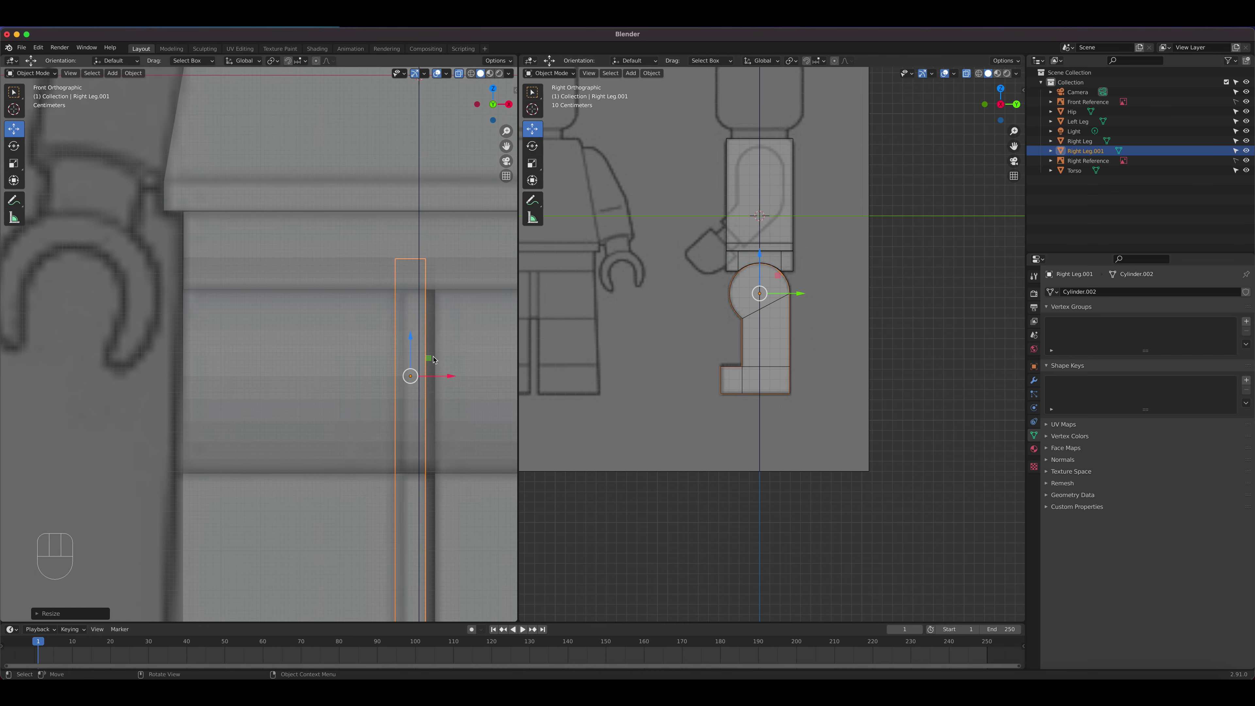
{"action": "left_click_drag", "start_coordinate": [449, 377], "coordinate": [458, 378]}
{"action": "scroll", "coordinate": [455, 377], "scroll_direction": "up", "scroll_amount": 2}
{"action": "middle_click_drag", "start_coordinate": [443, 373], "coordinate": [273, 315], "text": "shift"}
{"action": "scroll", "coordinate": [316, 319], "scroll_direction": "up", "scroll_amount": 2}
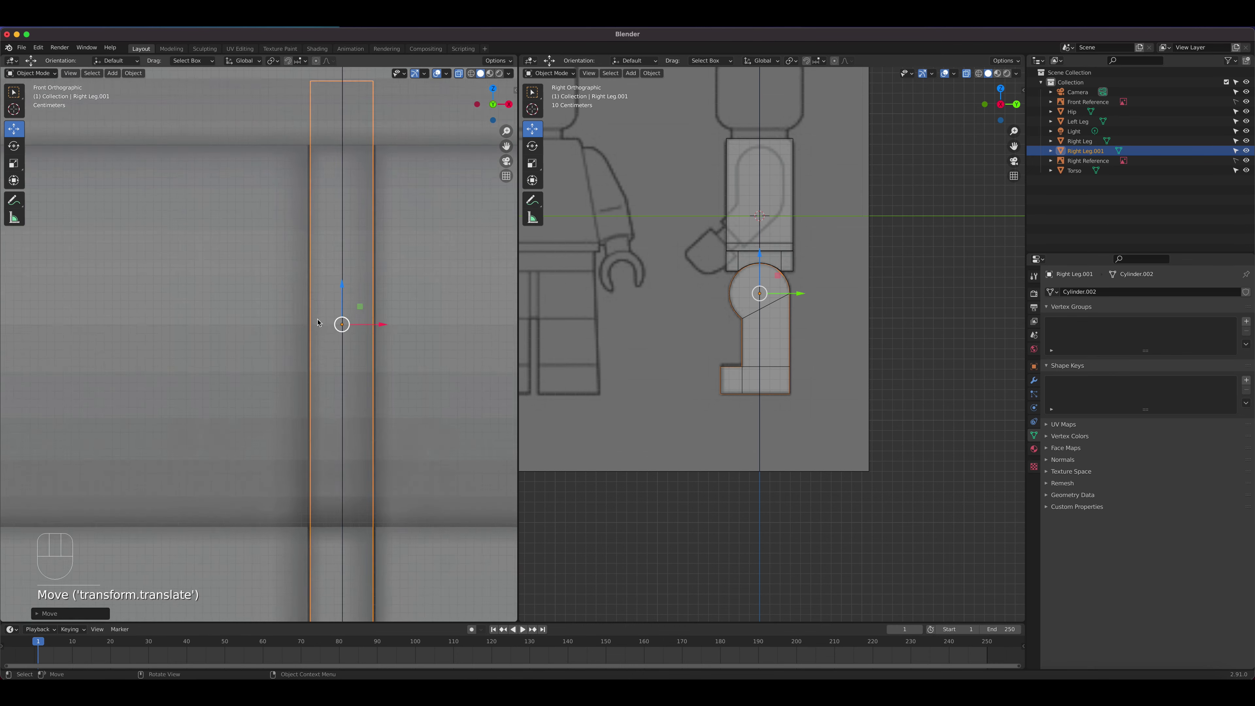
Step: Scale Right Leg.001 slightly narrower along X so it fits just inside the gap between the two legs
{"action": "scroll", "coordinate": [318, 323], "scroll_direction": "up", "scroll_amount": 1}
{"action": "left_click", "coordinate": [14, 163]}
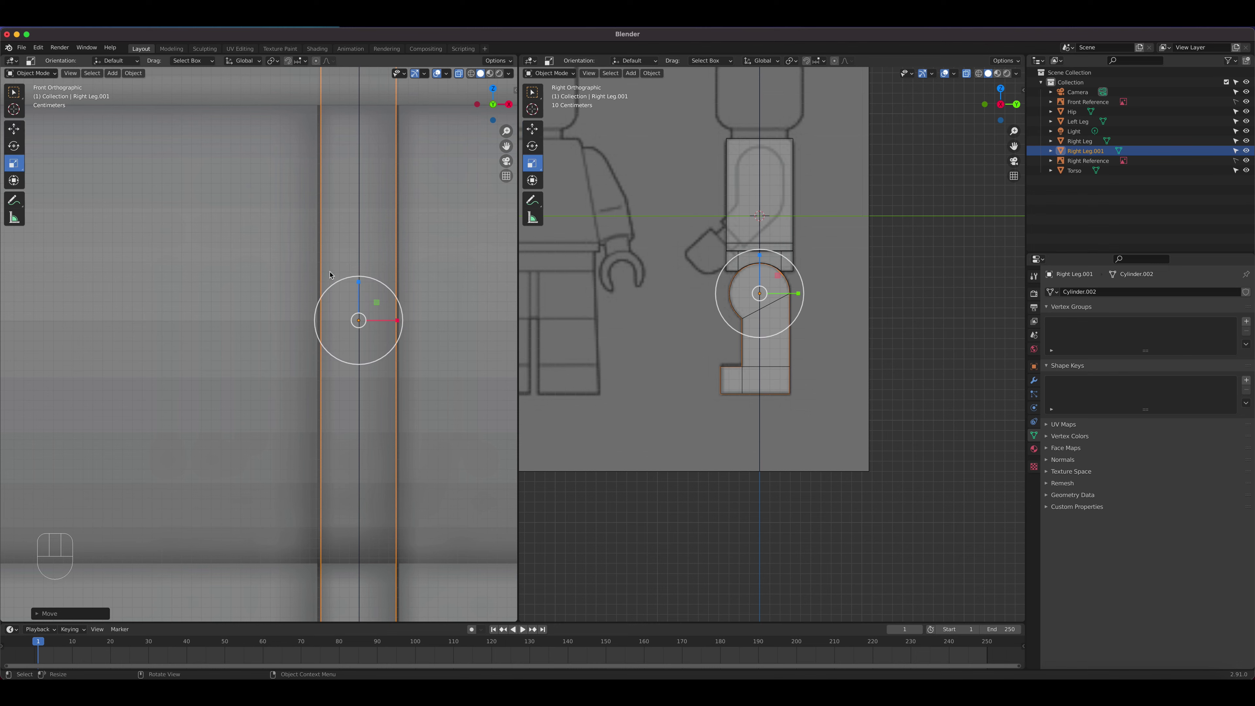
{"action": "left_click_drag", "start_coordinate": [398, 321], "coordinate": [395, 321]}
{"action": "left_click", "coordinate": [14, 129]}
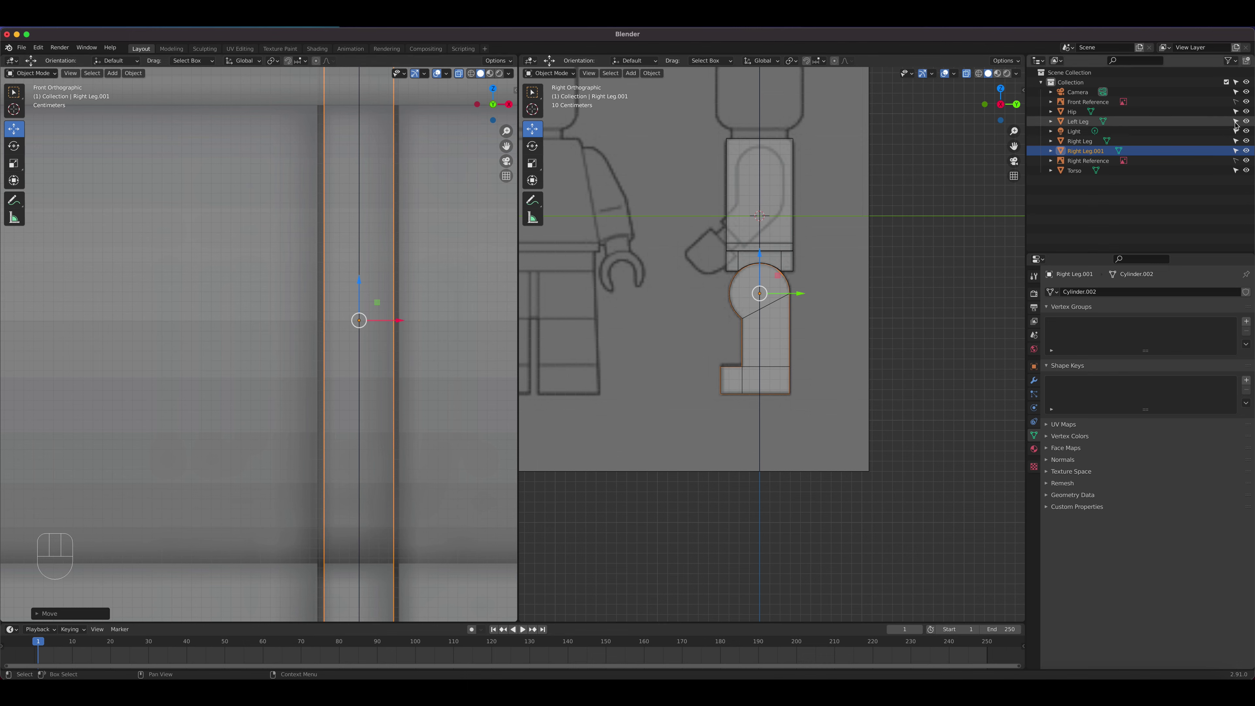
Step: Hide Left Leg, Right Leg and both reference images so Right Leg.001 can be edited below the hip
{"action": "left_click", "coordinate": [1246, 121]}
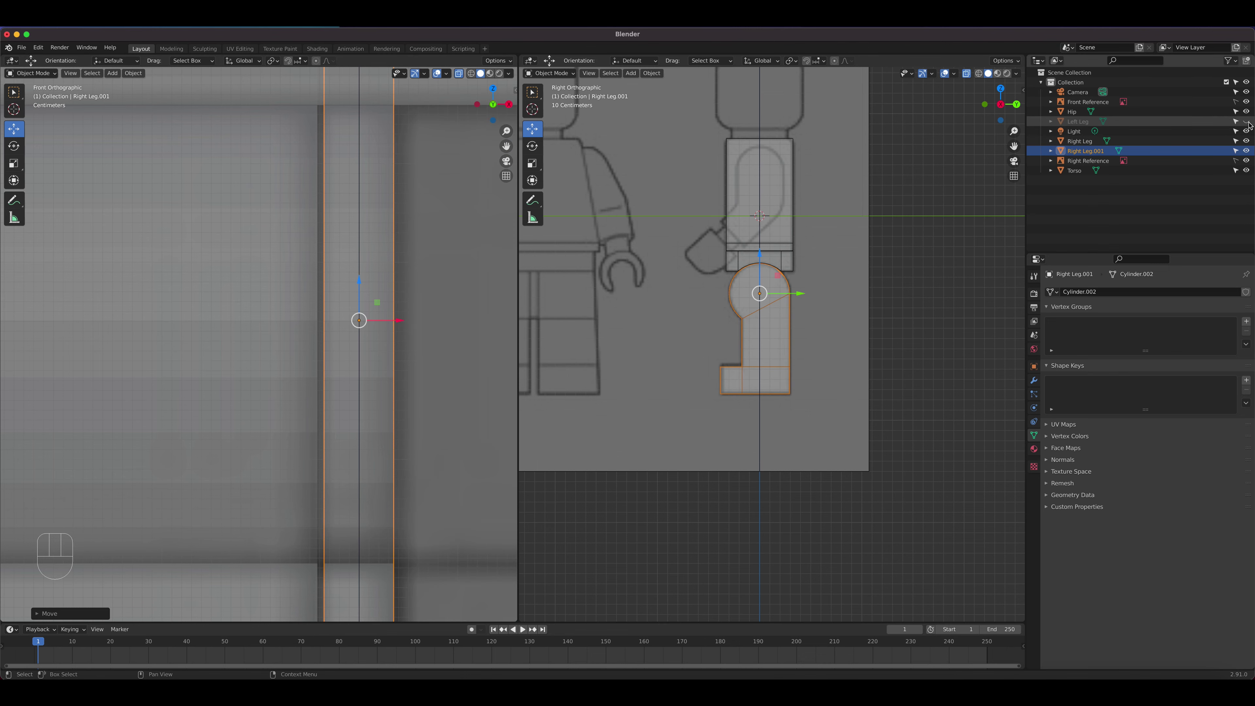
{"action": "left_click", "coordinate": [1246, 141]}
{"action": "middle_click_drag", "start_coordinate": [771, 297], "coordinate": [771, 355]}
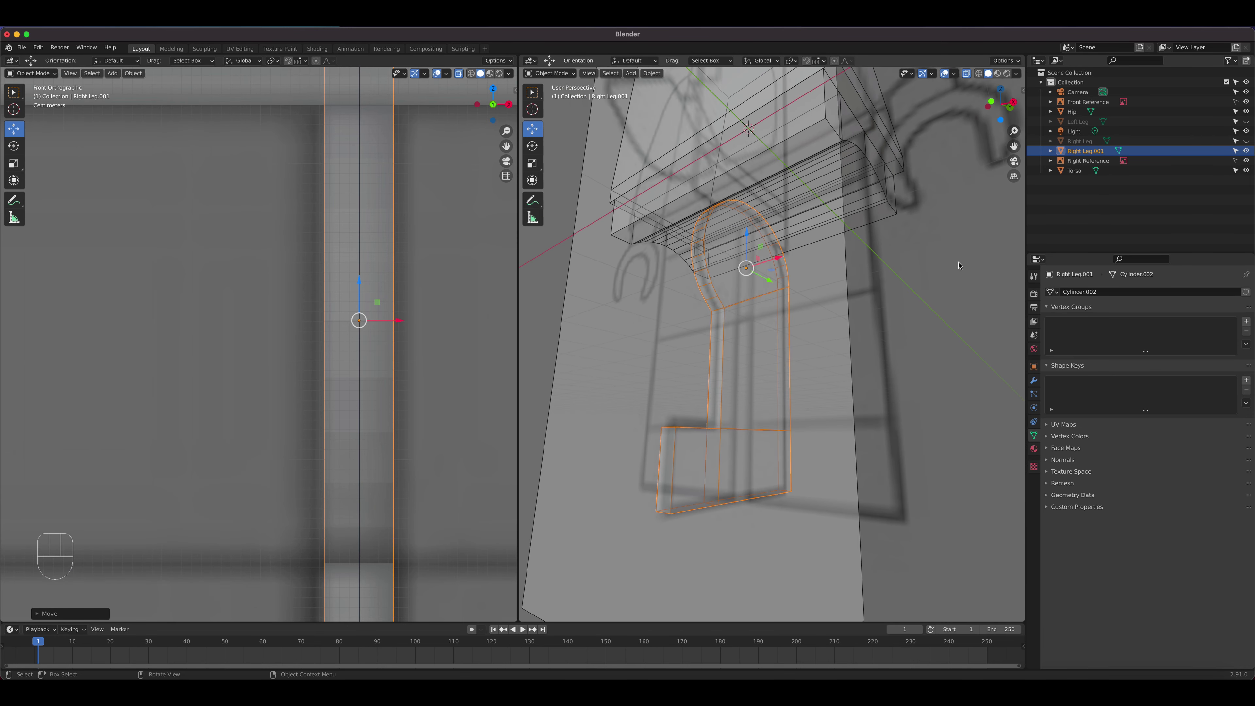
{"action": "left_click", "coordinate": [1247, 162]}
{"action": "left_click", "coordinate": [1248, 102]}
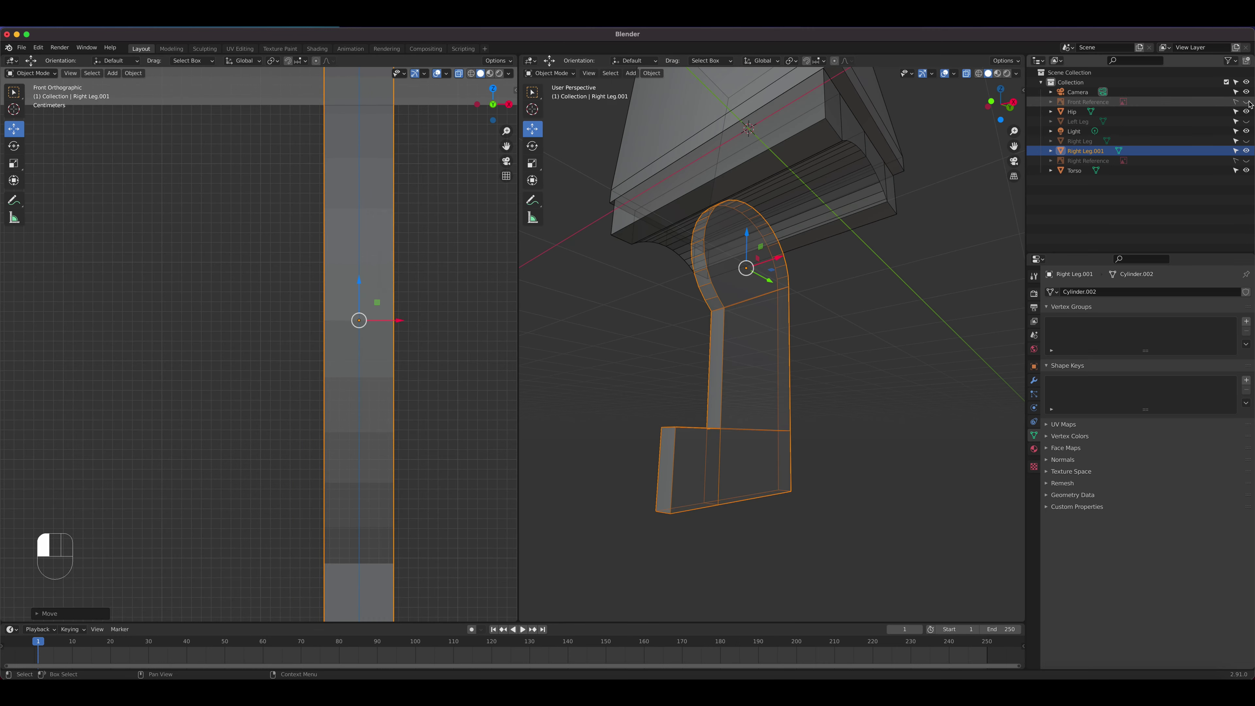
{"action": "middle_click_drag", "start_coordinate": [875, 248], "coordinate": [873, 247]}
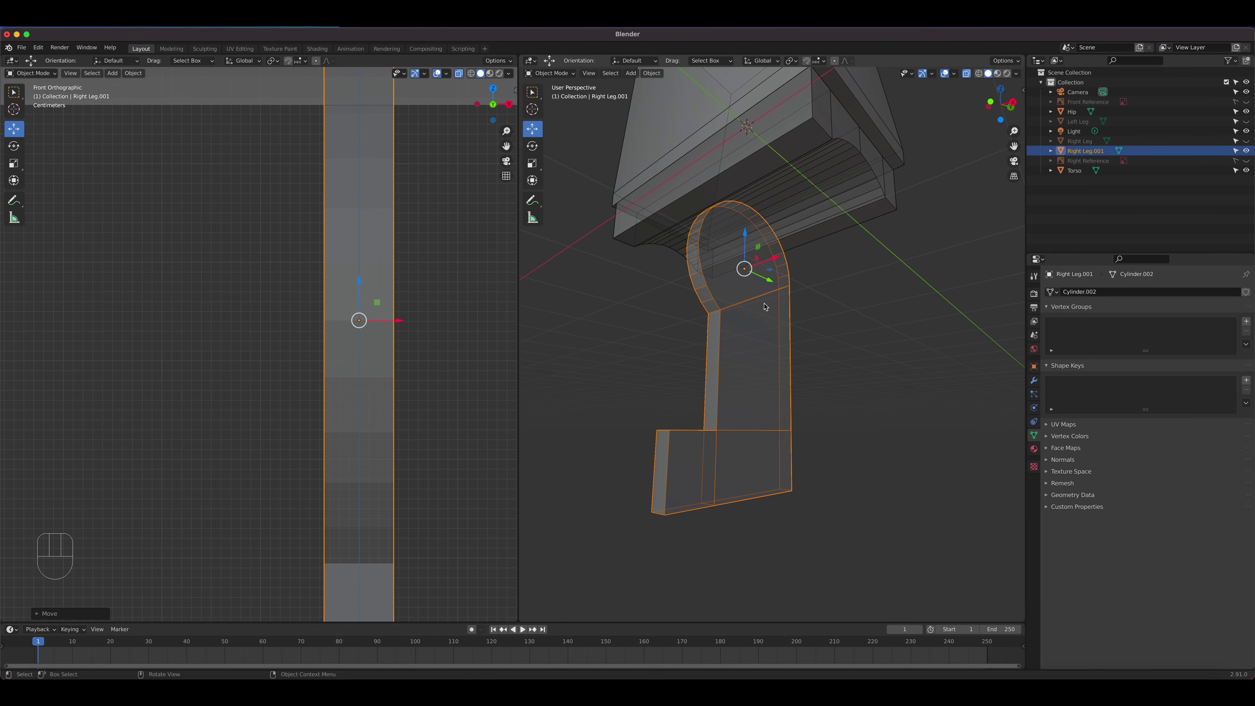
Step: Delete the faces of Right Leg.001 that form the shin and foot, keeping only its rounded upper part
{"action": "left_click", "coordinate": [551, 73]}
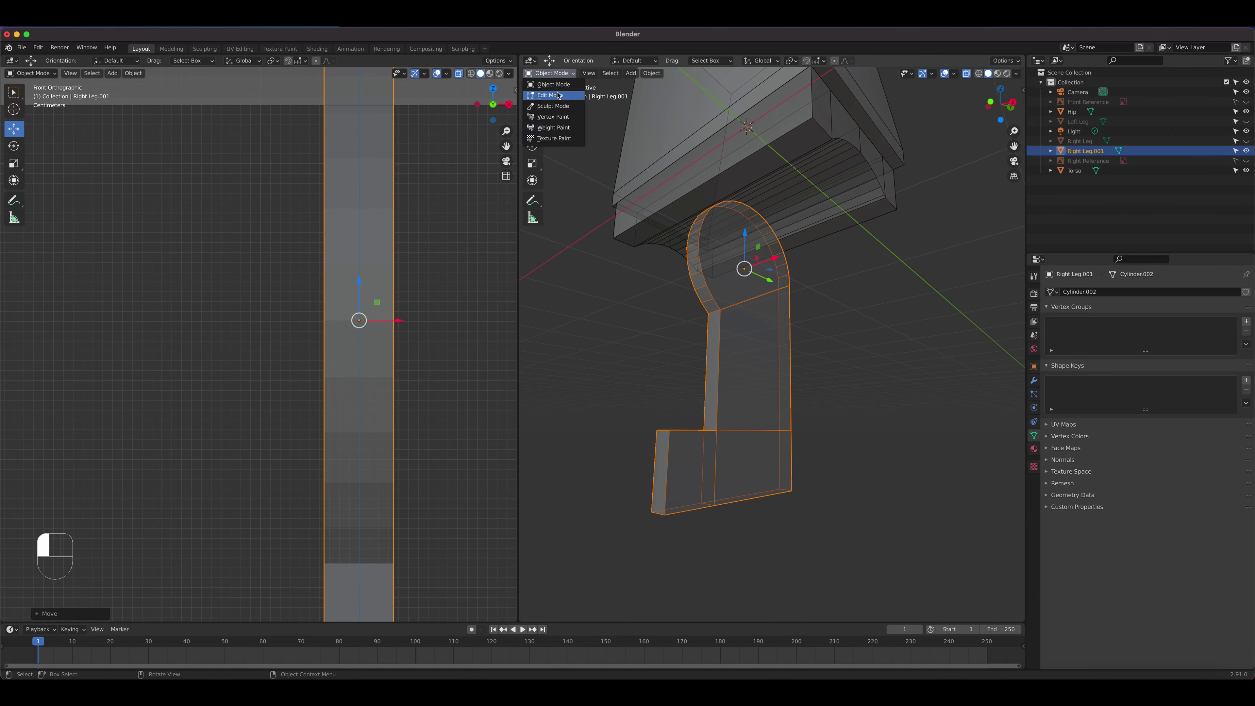
{"action": "left_click", "coordinate": [588, 94]}
{"action": "left_click", "coordinate": [603, 77]}
{"action": "middle_click_drag", "start_coordinate": [725, 339], "coordinate": [696, 357]}
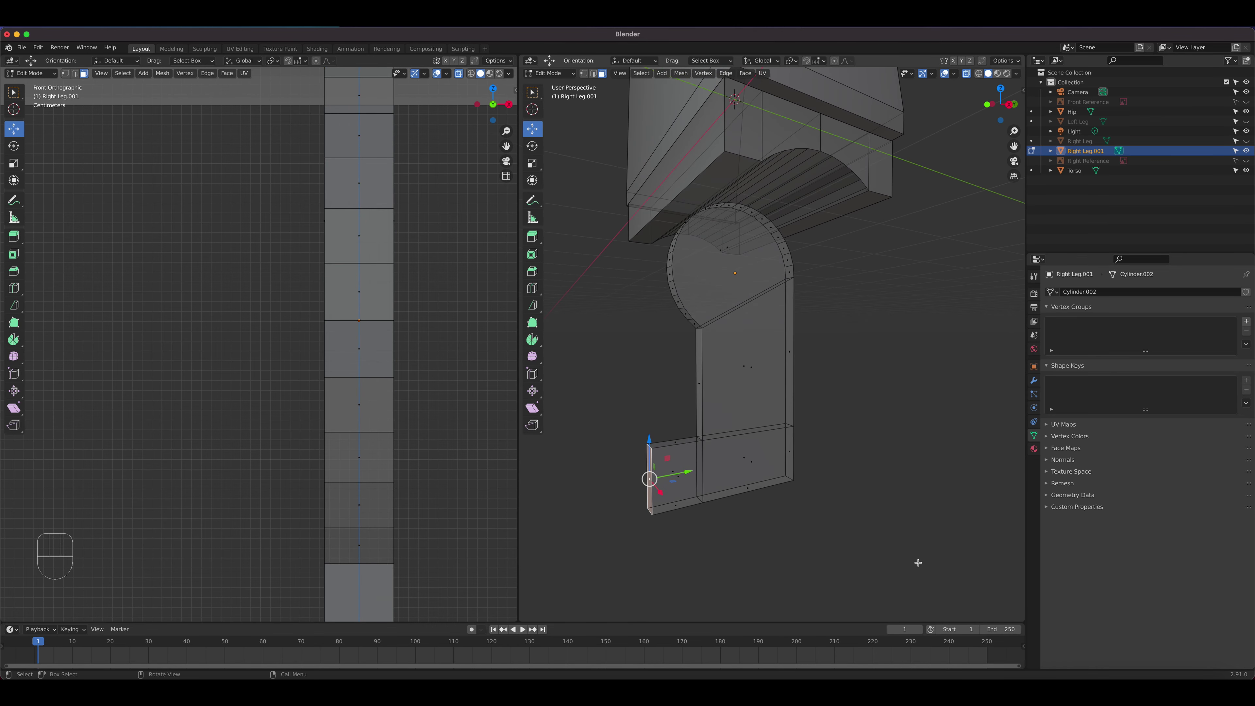
{"action": "left_click_drag", "start_coordinate": [923, 564], "coordinate": [579, 340]}
{"action": "mouse_move", "coordinate": [794, 367]}
{"action": "middle_mouse_down"}
{"action": "mouse_move", "coordinate": [673, 321]}
{"action": "mouse_move", "coordinate": [777, 353]}
{"action": "middle_mouse_up"}
{"action": "key", "text": "x"}
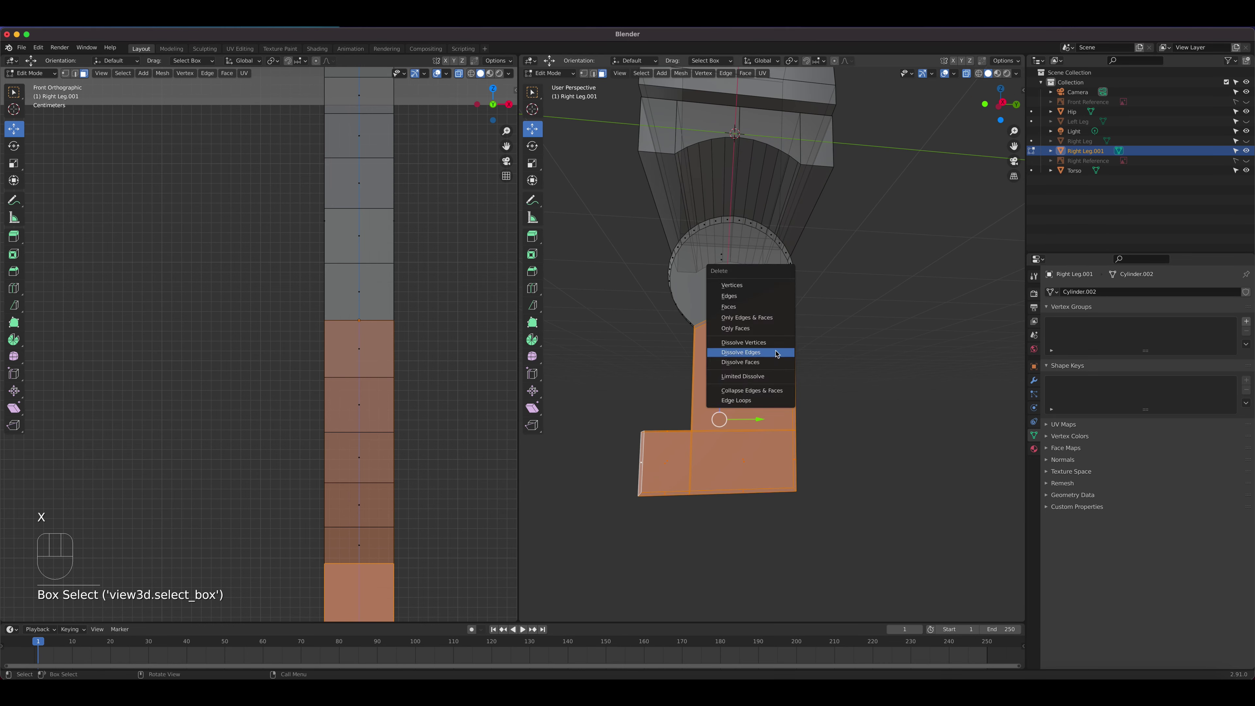
{"action": "left_click", "coordinate": [756, 310]}
Step: Fill the open underside of the rounded piece with a face between its two long cut edges, then return to Object Mode with side-view X-ray off
{"action": "scroll", "coordinate": [756, 308], "scroll_direction": "up", "scroll_amount": 4}
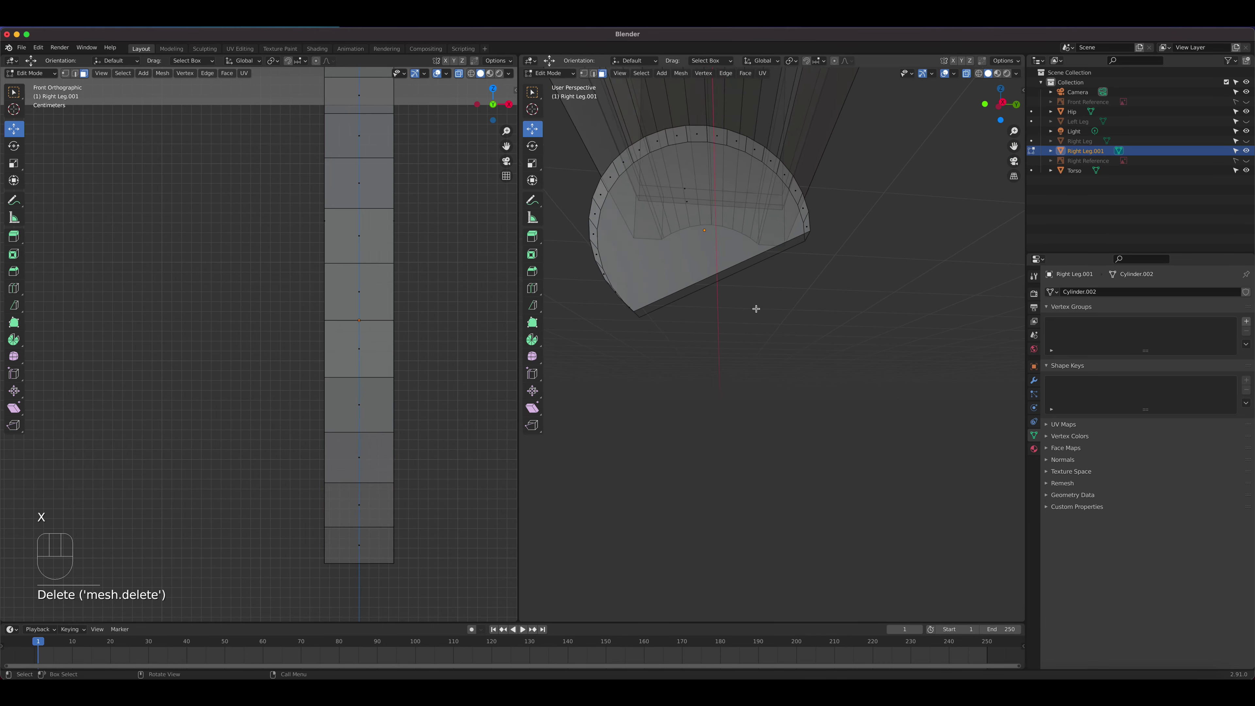
{"action": "middle_click_drag", "start_coordinate": [756, 309], "coordinate": [777, 333], "text": "shift"}
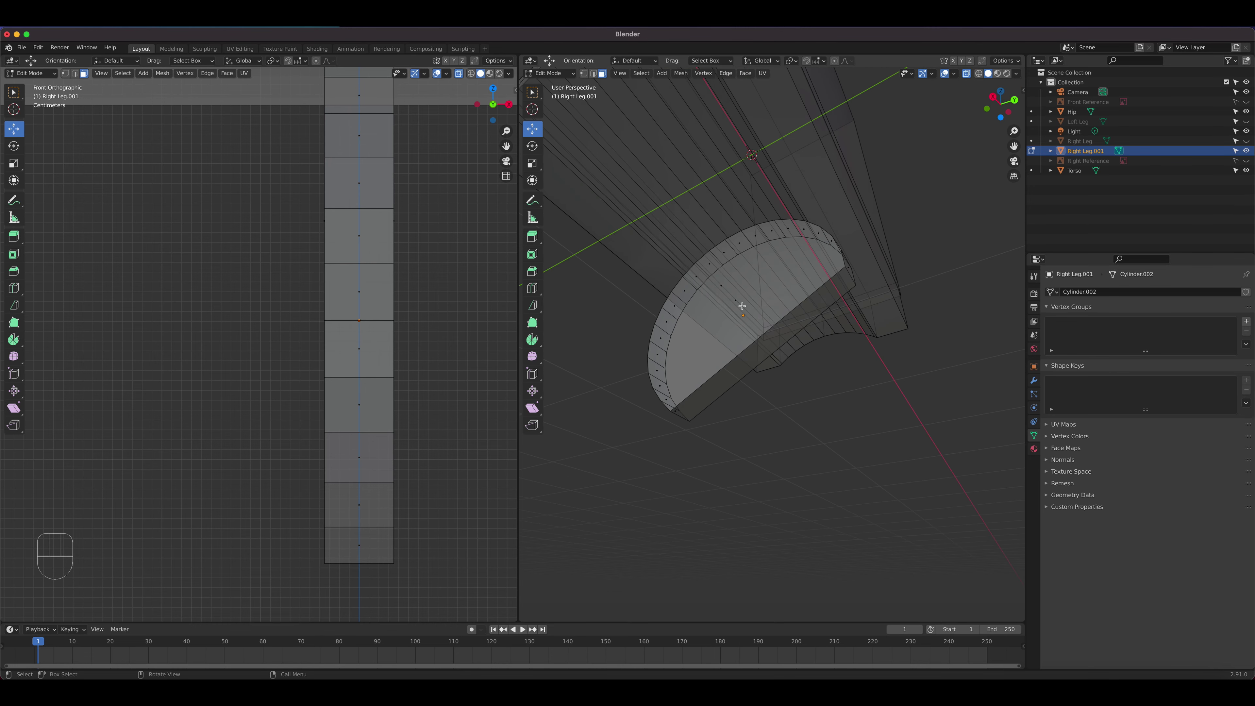
{"action": "left_click", "coordinate": [594, 74]}
{"action": "left_click", "coordinate": [732, 362]}
{"action": "left_click", "coordinate": [740, 381], "text": "shift"}
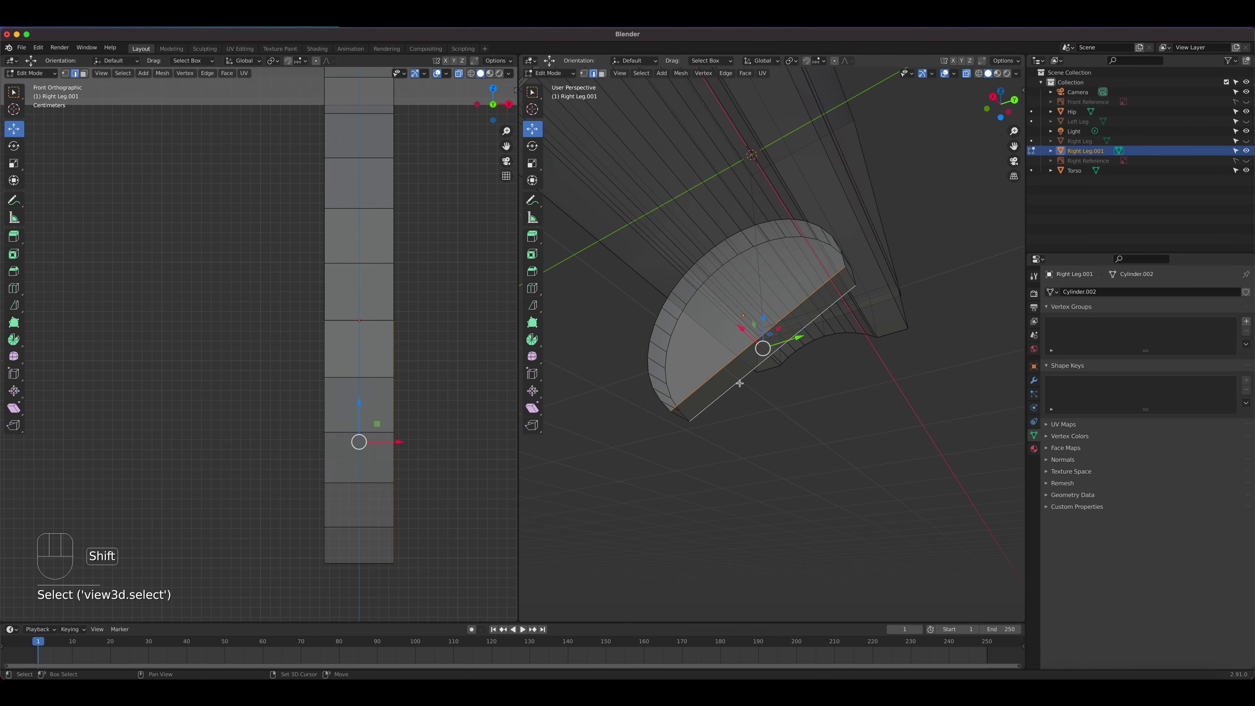
{"action": "scroll", "coordinate": [755, 369], "scroll_direction": "up", "scroll_amount": 1}
{"action": "key", "text": "f"}
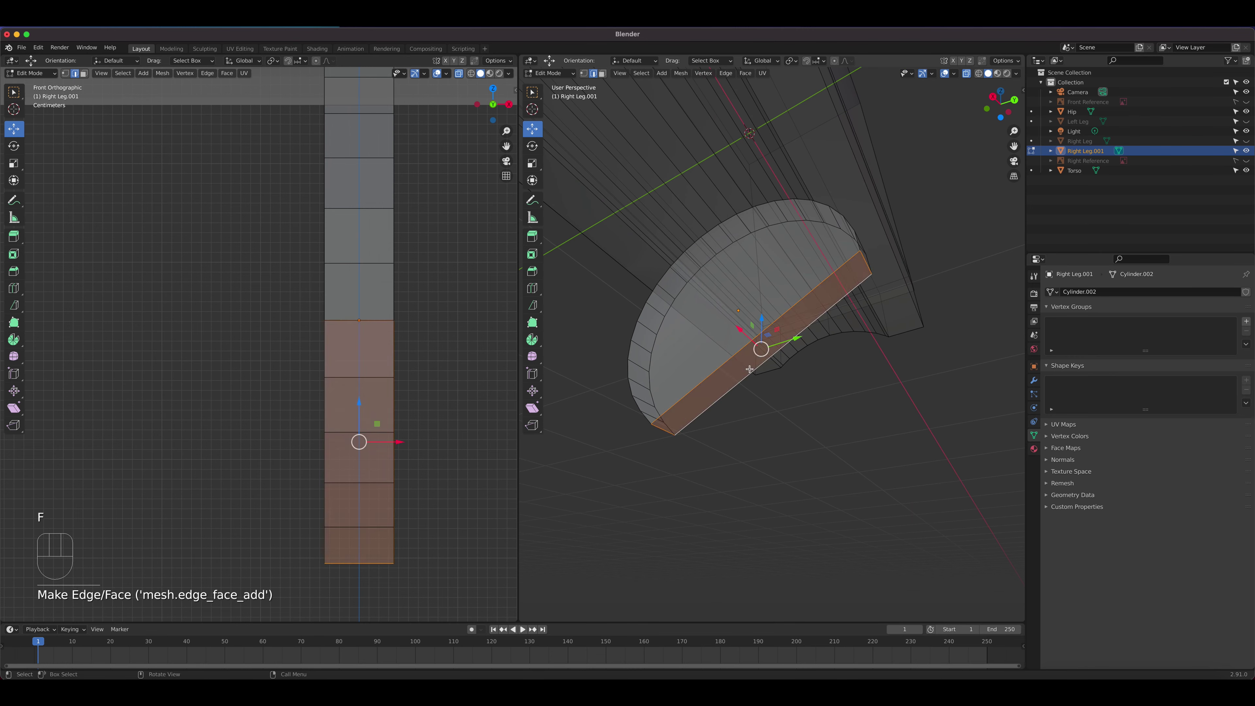
{"action": "left_click", "coordinate": [967, 73]}
{"action": "middle_click_drag", "start_coordinate": [801, 247], "coordinate": [816, 302]}
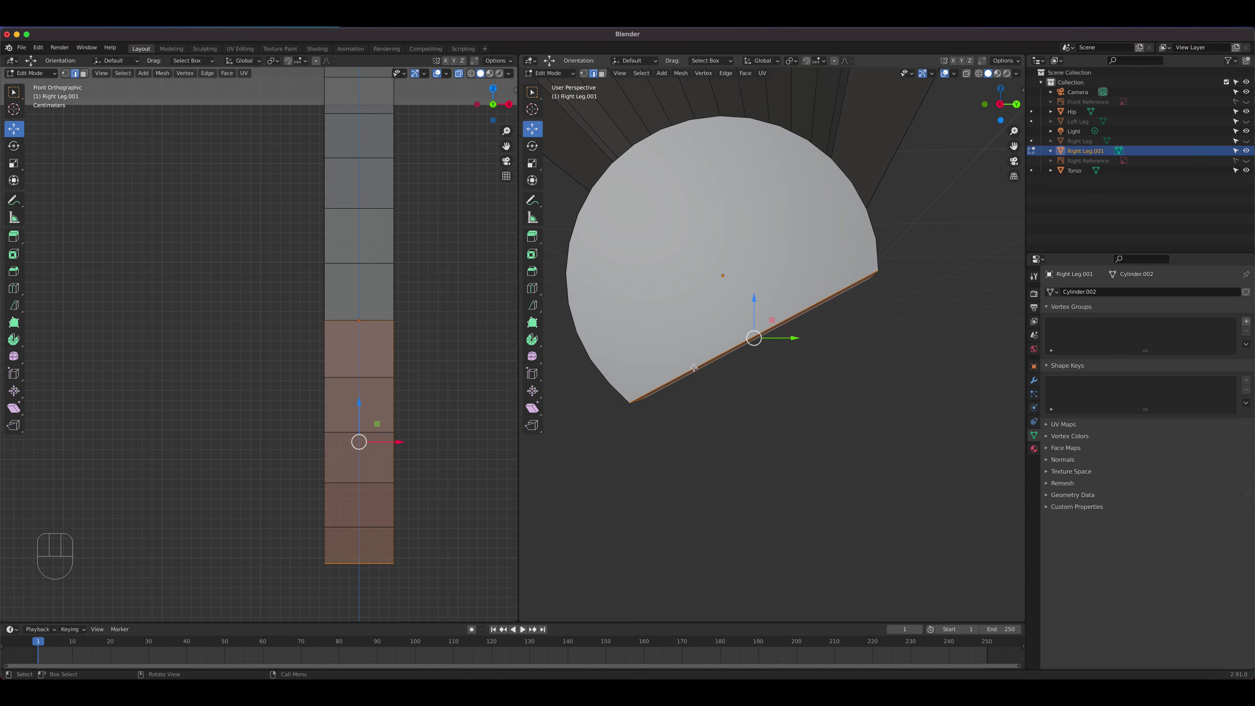
{"action": "key", "text": "Tab"}
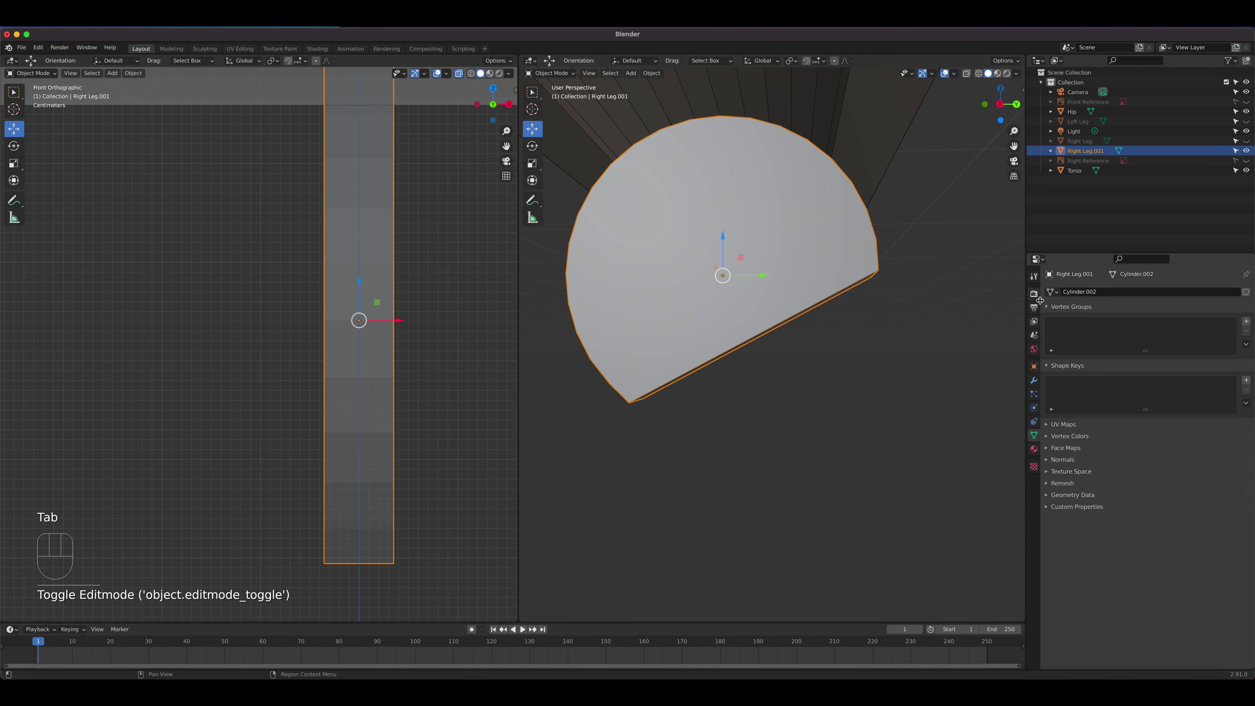
Step: Unhide Right Reference, Right Leg, Left Leg and Front Reference
{"action": "left_click", "coordinate": [1247, 160]}
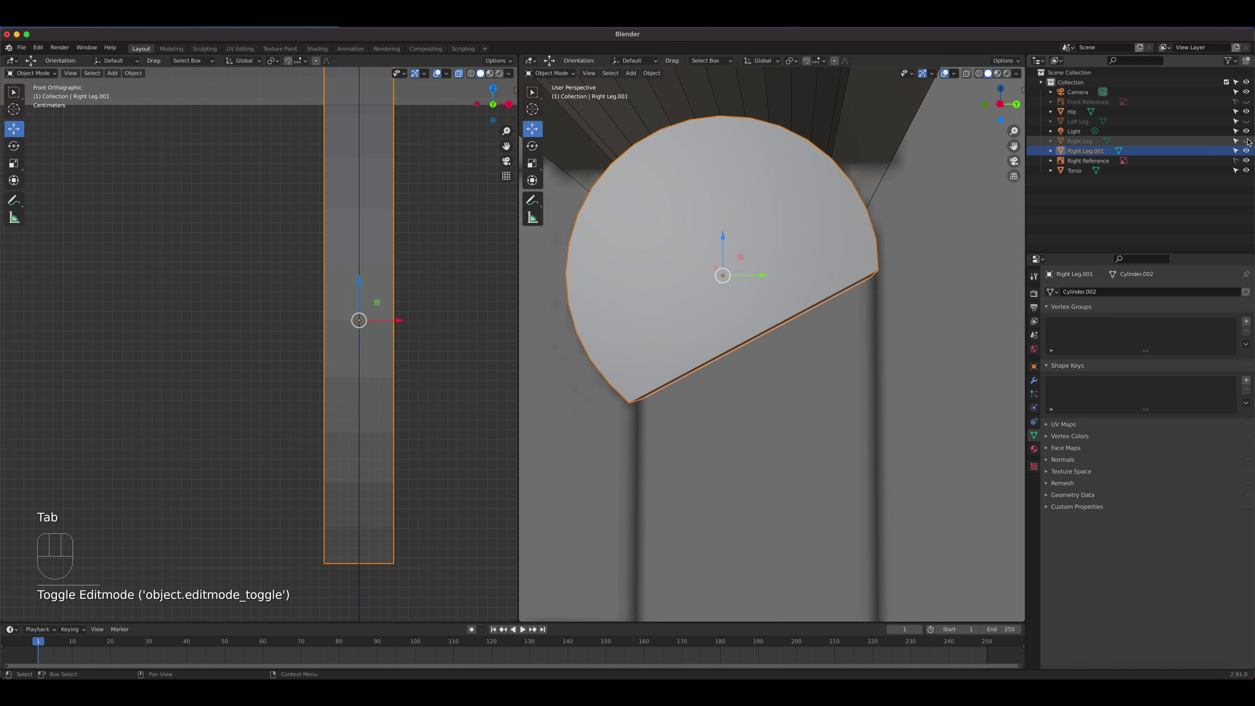
{"action": "left_click", "coordinate": [1246, 141]}
{"action": "left_click", "coordinate": [1247, 121]}
{"action": "left_click", "coordinate": [1247, 102]}
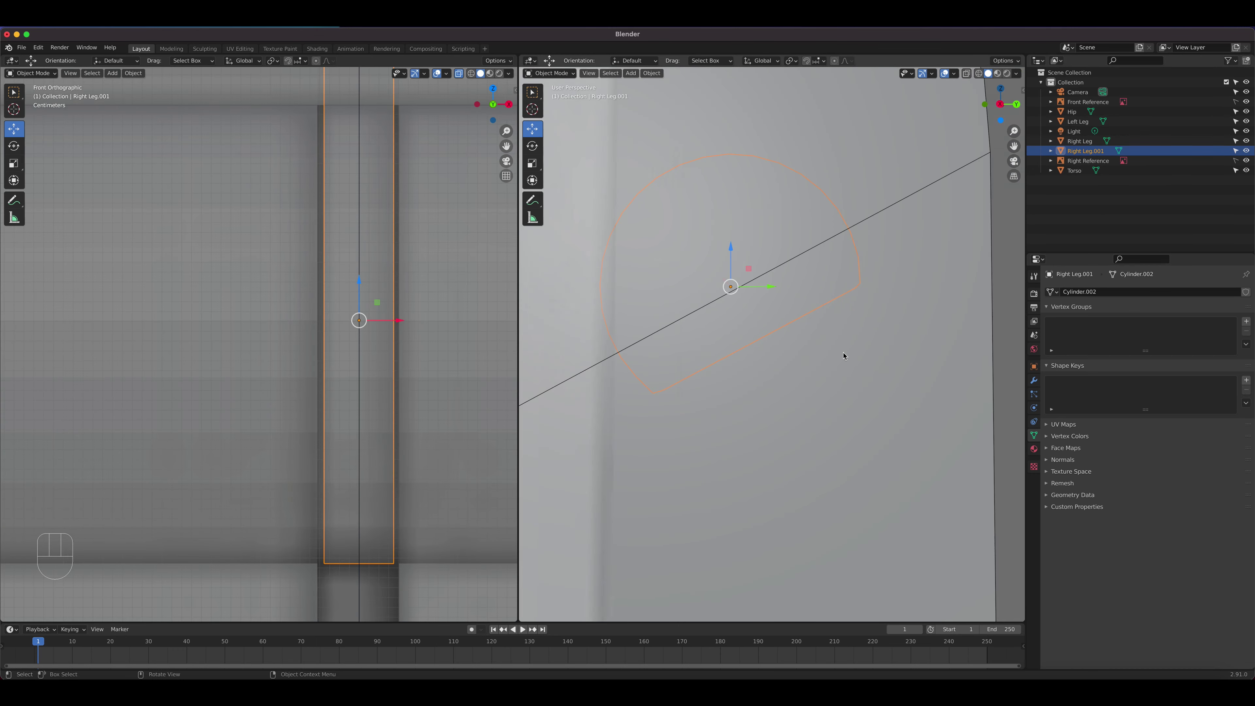
Step: Examine from several angles how the rounded middle piece sits between the legs and under the hip, ending in the right orthographic view
{"action": "scroll", "coordinate": [844, 356], "scroll_direction": "down", "scroll_amount": 5}
{"action": "middle_click_drag", "start_coordinate": [774, 365], "coordinate": [623, 368]}
{"action": "middle_click_drag", "start_coordinate": [754, 378], "coordinate": [946, 391]}
{"action": "scroll", "coordinate": [946, 391], "scroll_direction": "down", "scroll_amount": 5}
{"action": "scroll", "coordinate": [792, 400], "scroll_direction": "up", "scroll_amount": 5}
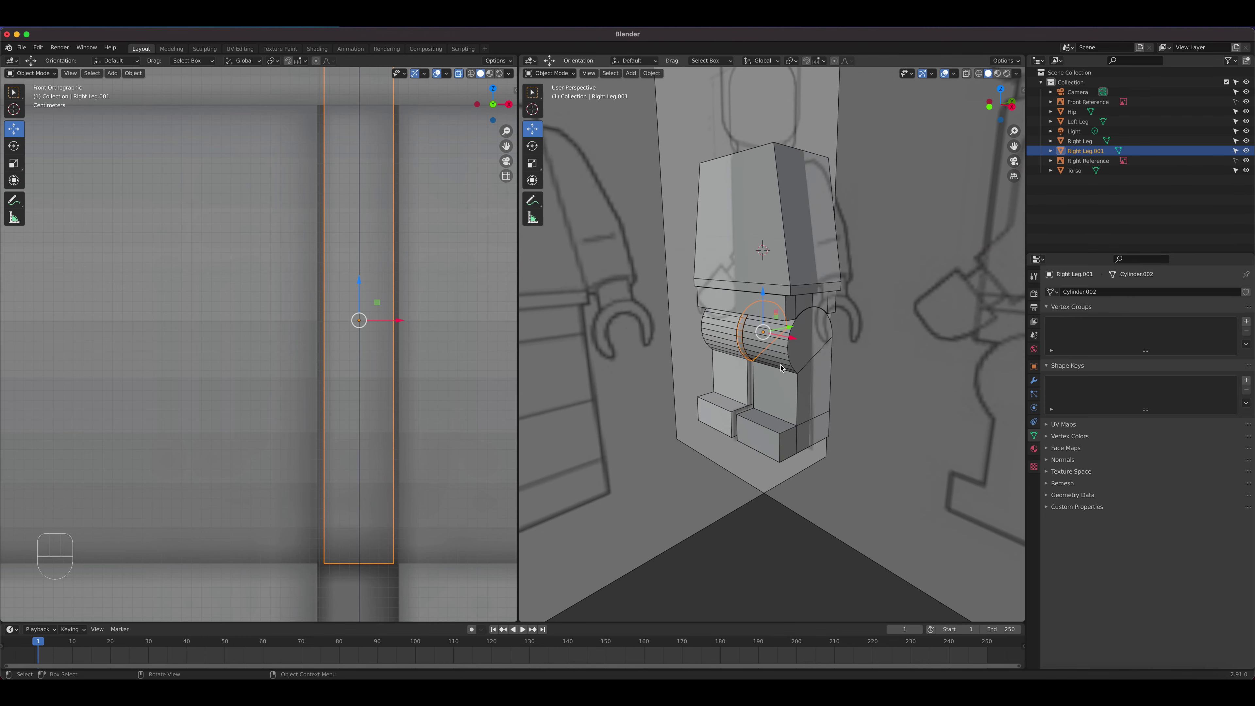
{"action": "scroll", "coordinate": [774, 350], "scroll_direction": "down", "scroll_amount": 4}
{"action": "scroll", "coordinate": [784, 472], "scroll_direction": "up", "scroll_amount": 3}
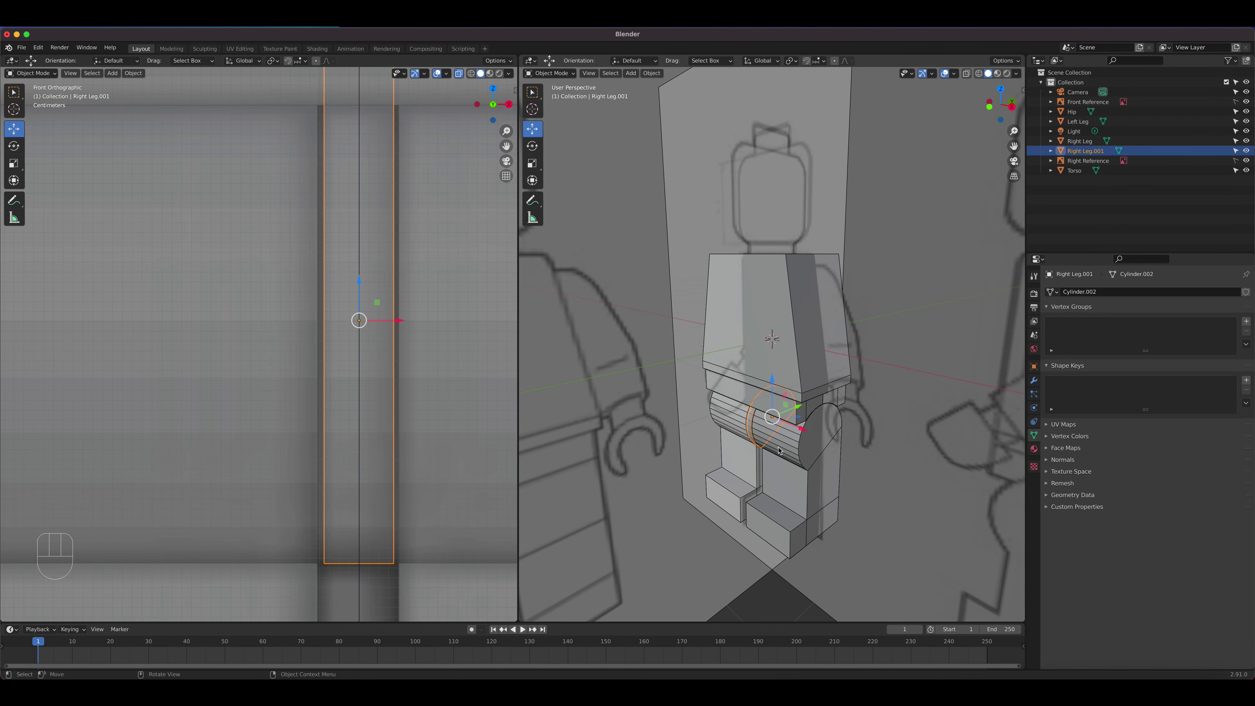
{"action": "middle_click_drag", "start_coordinate": [767, 377], "coordinate": [742, 403]}
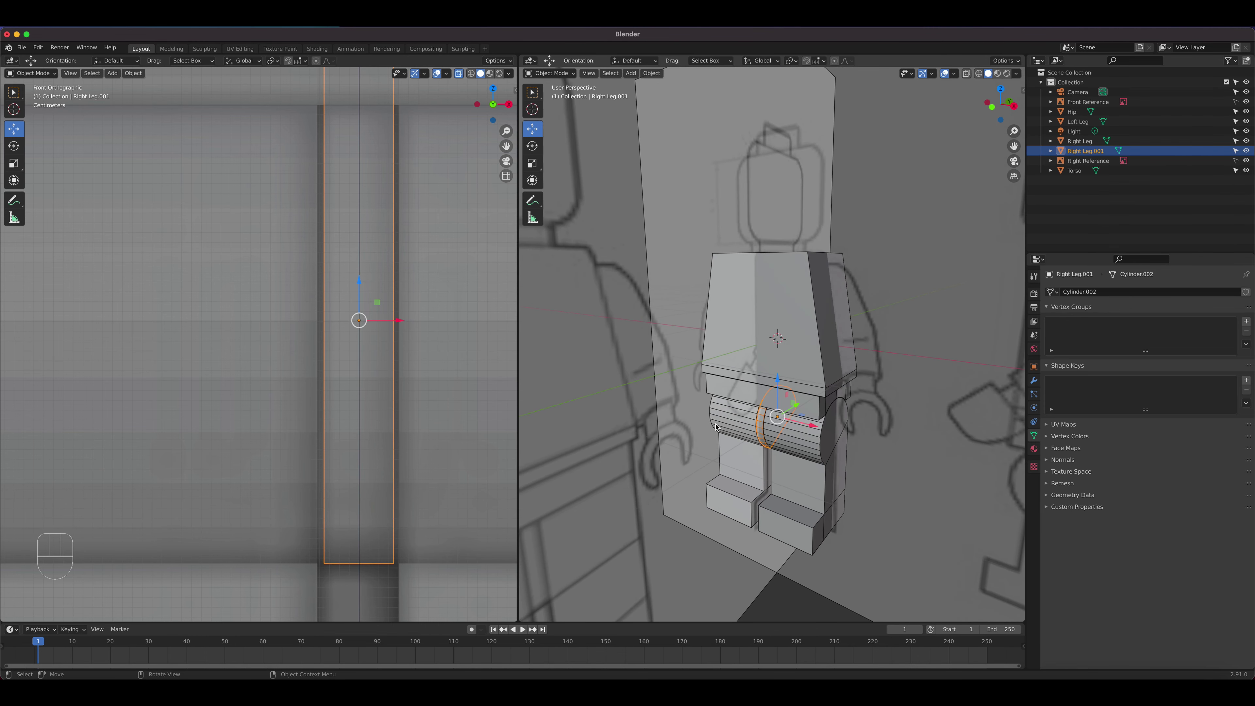
{"action": "key", "text": "KP_3"}
Step: Add a cylinder mesh and move it up along Z to the center of the head in the front reference
{"action": "scroll", "coordinate": [240, 316], "scroll_direction": "down", "scroll_amount": 2}
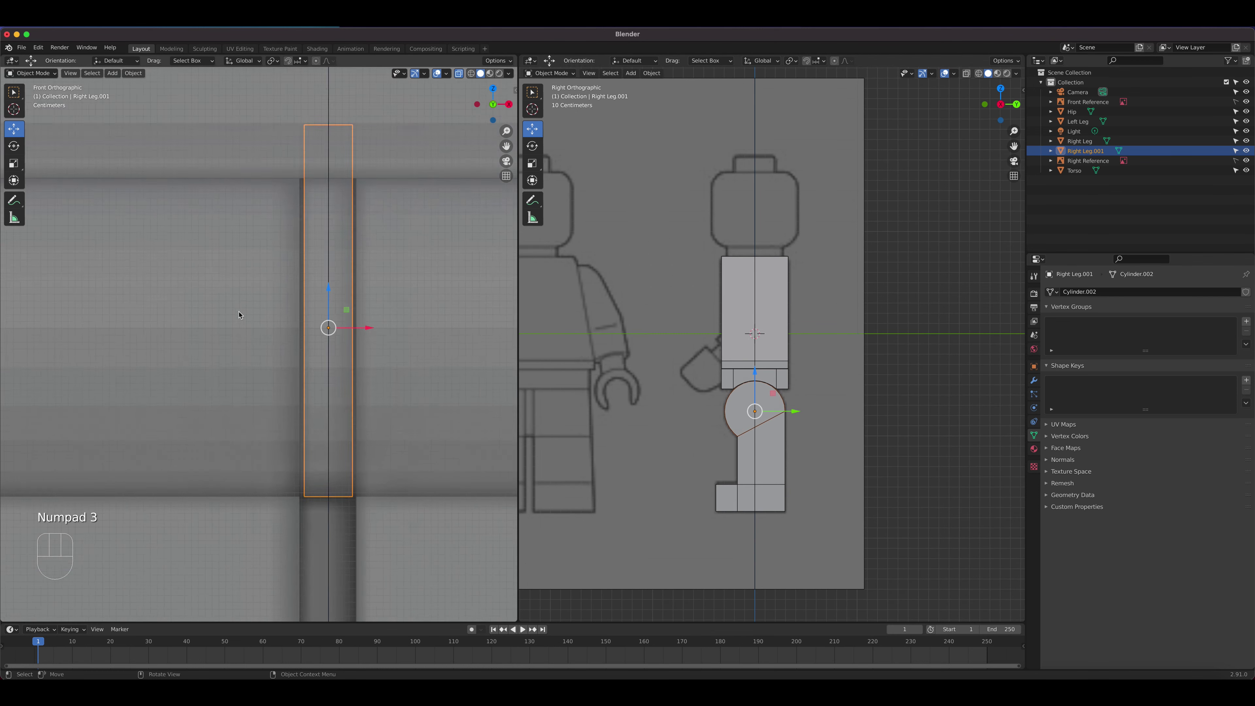
{"action": "scroll", "coordinate": [240, 315], "scroll_direction": "down", "scroll_amount": 8}
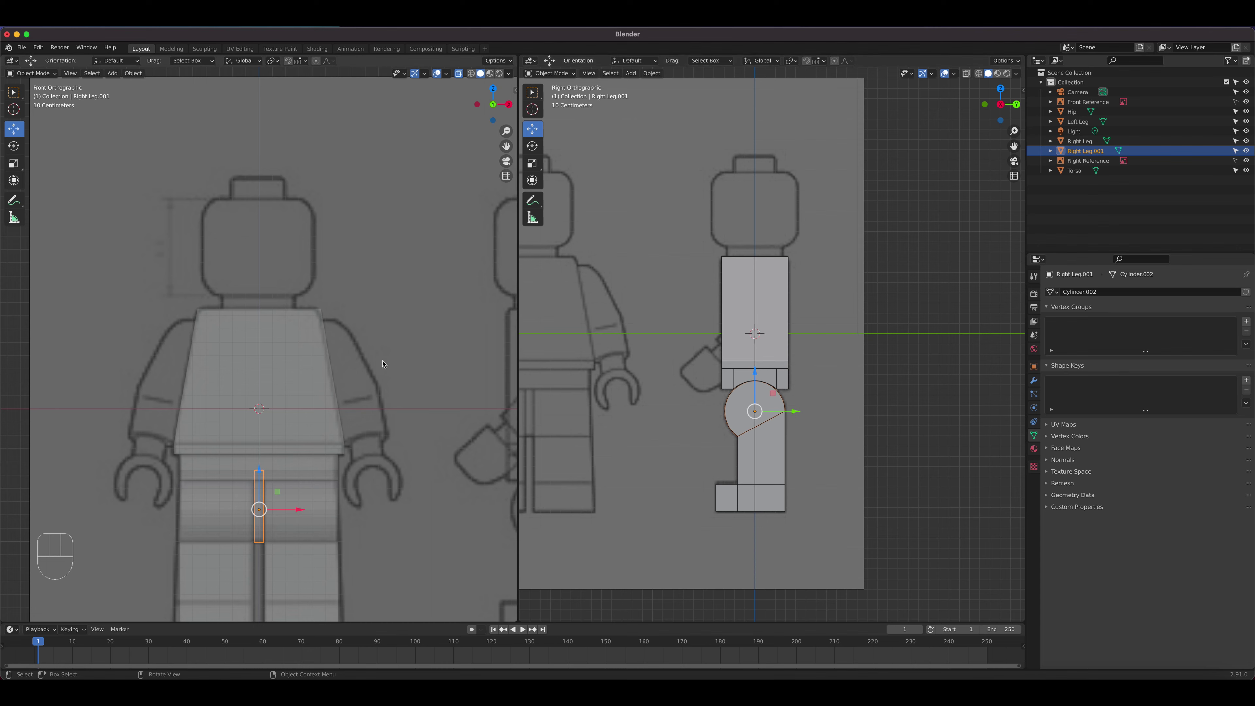
{"action": "left_click", "coordinate": [112, 72]}
{"action": "mouse_move", "coordinate": [126, 84]}
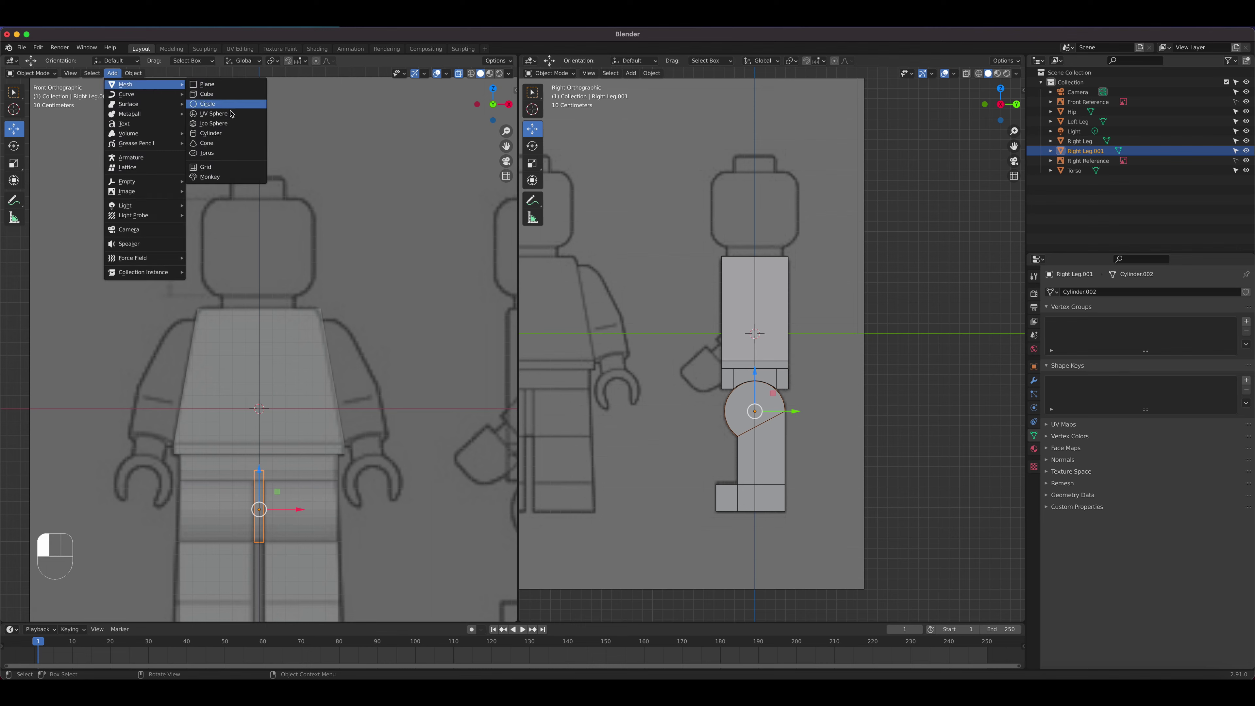
{"action": "left_click", "coordinate": [230, 133]}
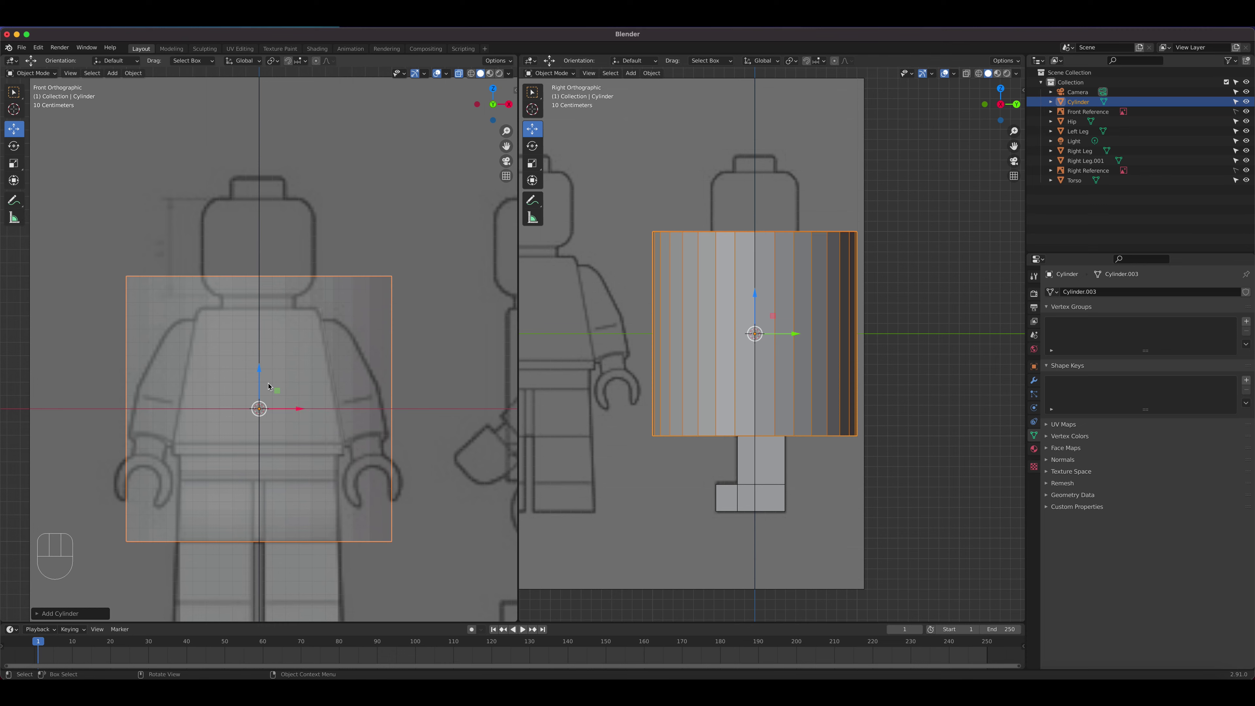
{"action": "left_click_drag", "start_coordinate": [261, 377], "coordinate": [280, 230]}
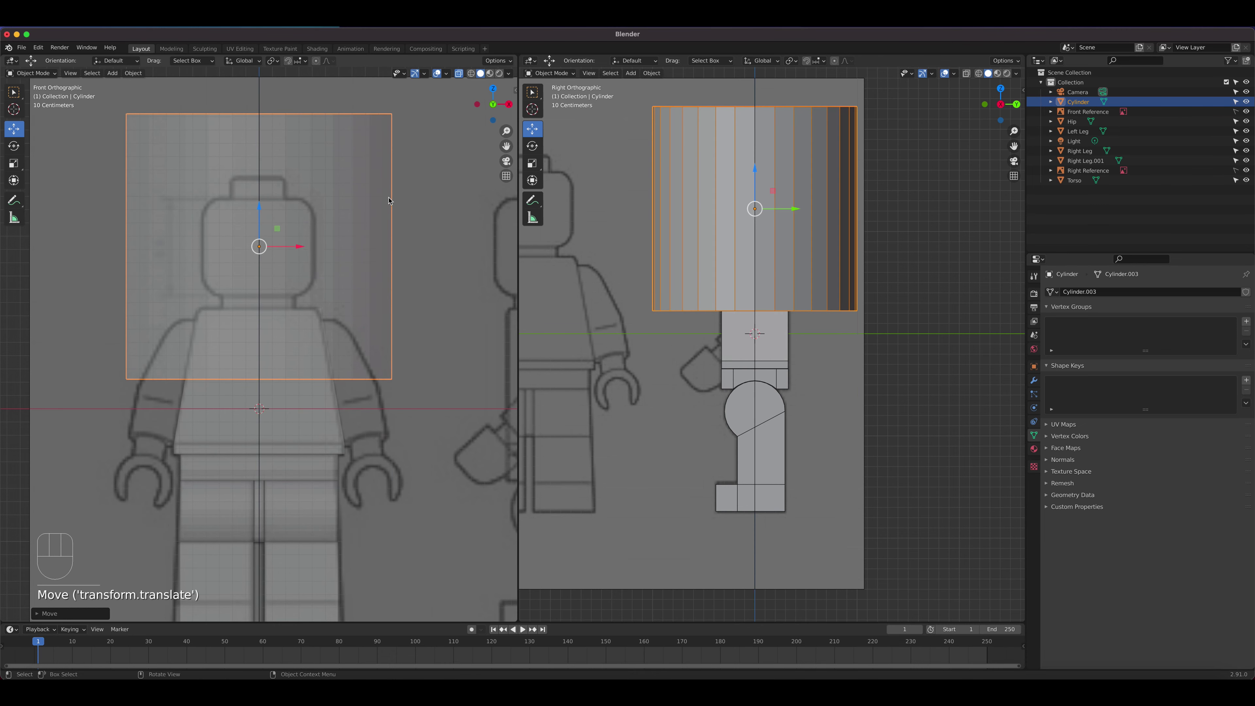
Step: Scale the cylinder uniformly to about 0.42 so its width matches the head in the front reference
{"action": "key", "text": "s"}
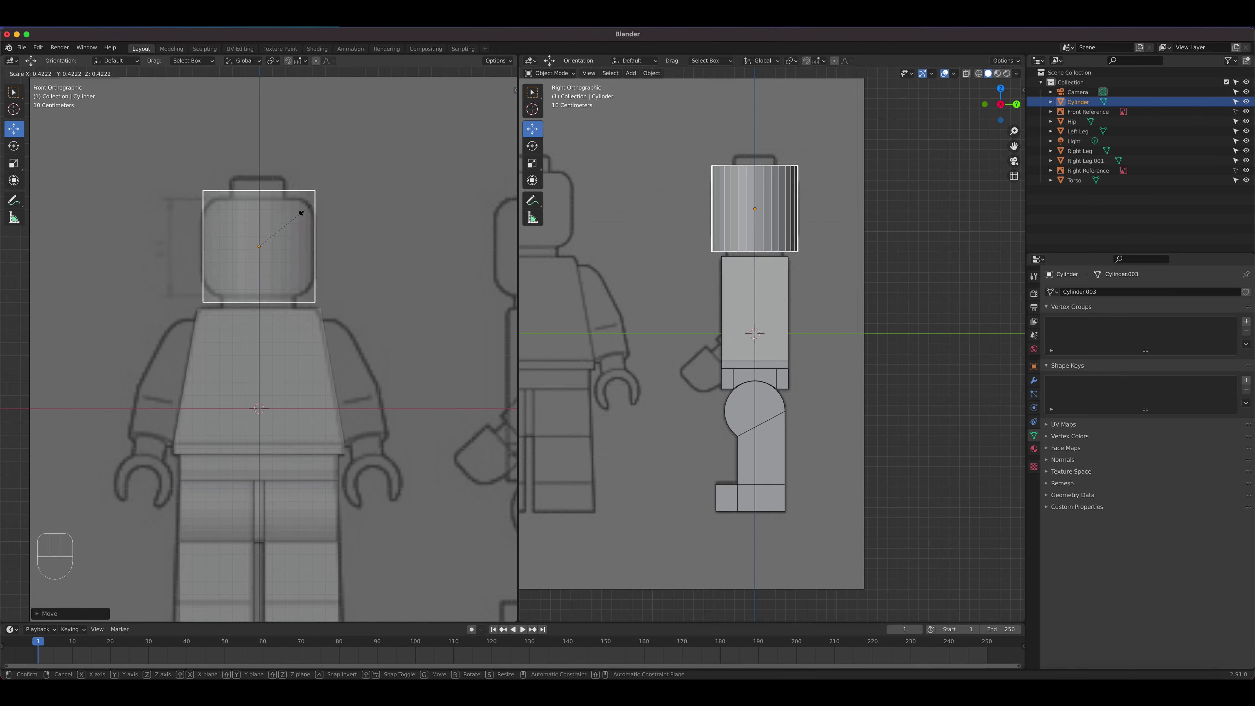
{"action": "left_click", "coordinate": [303, 211]}
{"action": "scroll", "coordinate": [309, 242], "scroll_direction": "up", "scroll_amount": 3}
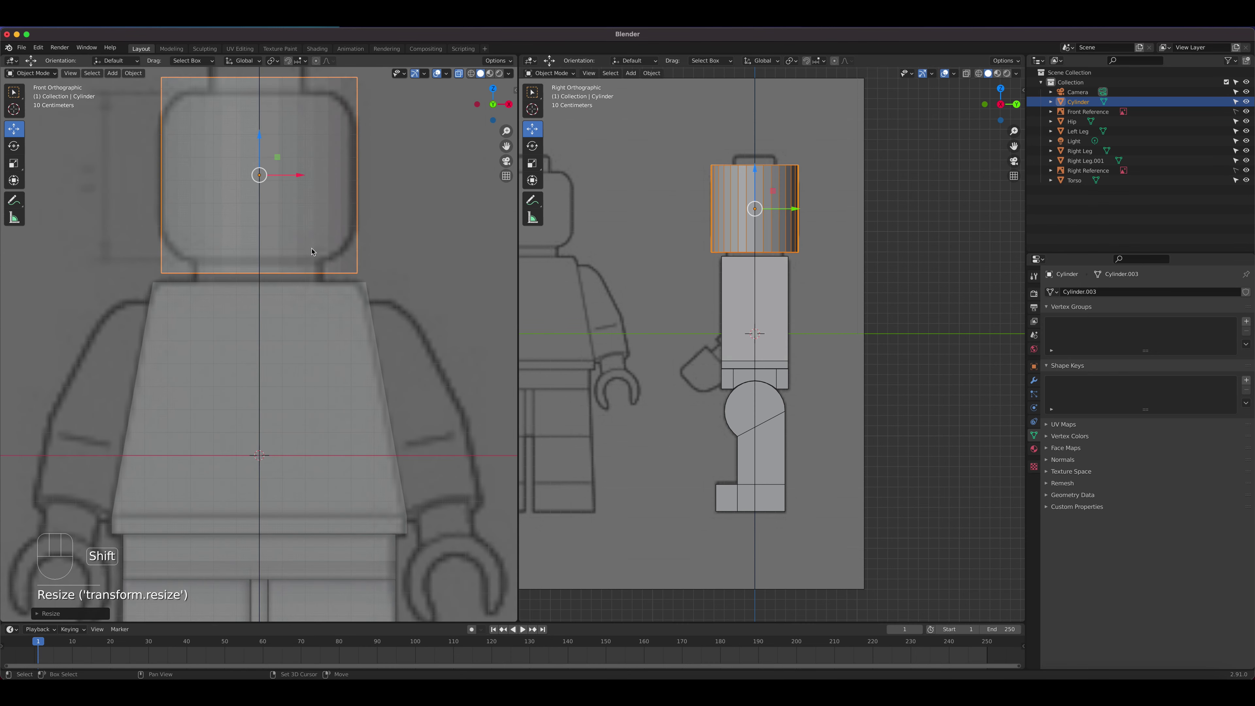
{"action": "middle_click_drag", "start_coordinate": [311, 251], "coordinate": [380, 364], "text": "shift"}
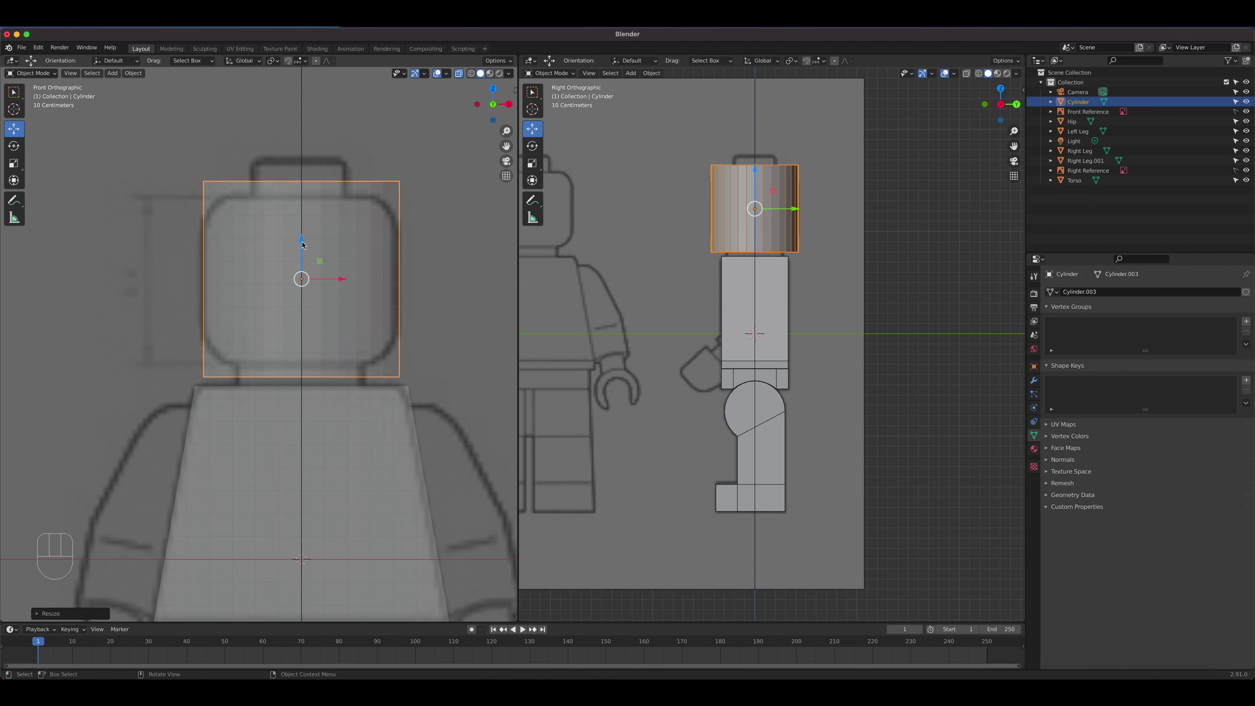
Step: Scale the cylinder along Z to the reference head's height and shift it slightly down to align with the outline
{"action": "left_click", "coordinate": [15, 168]}
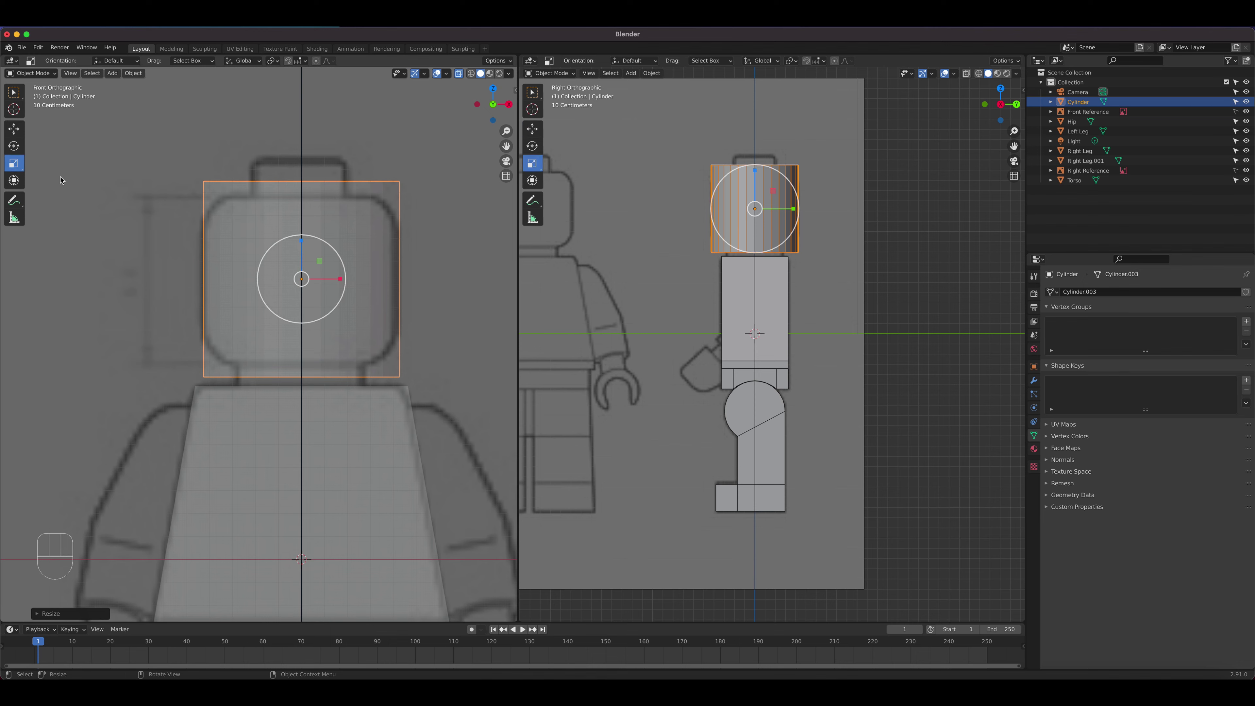
{"action": "left_click_drag", "start_coordinate": [302, 242], "coordinate": [302, 252]}
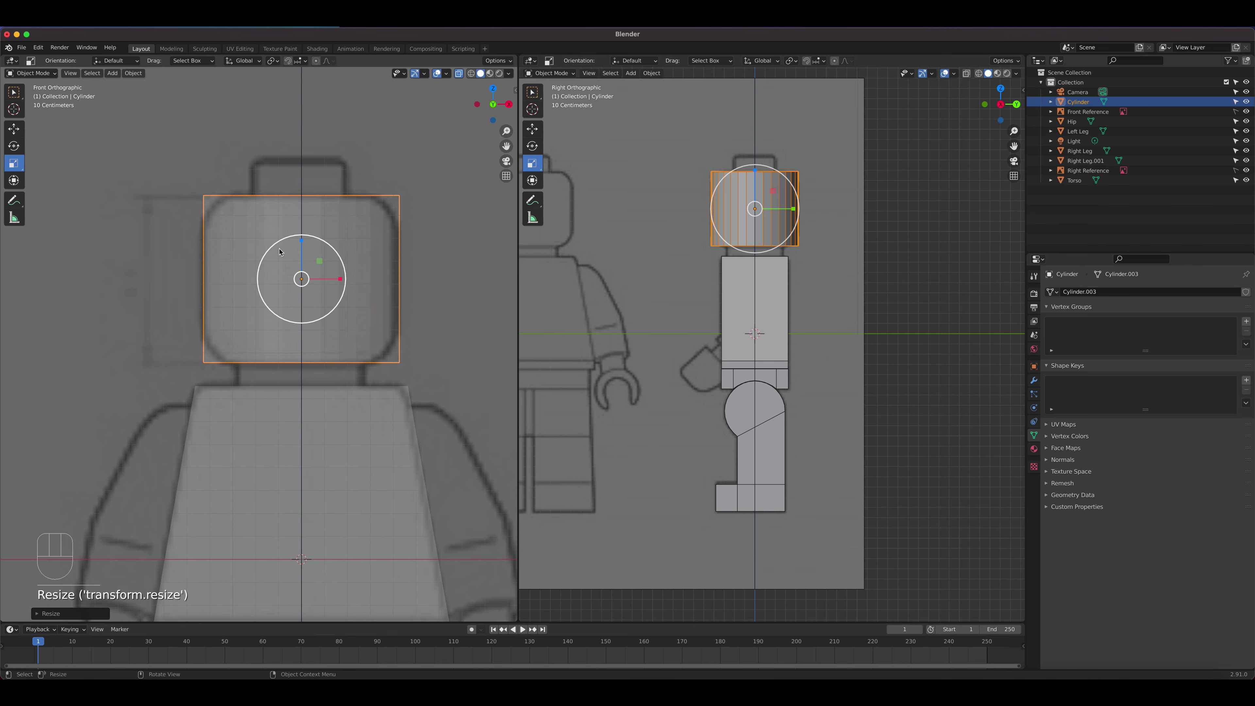
{"action": "left_click", "coordinate": [13, 130]}
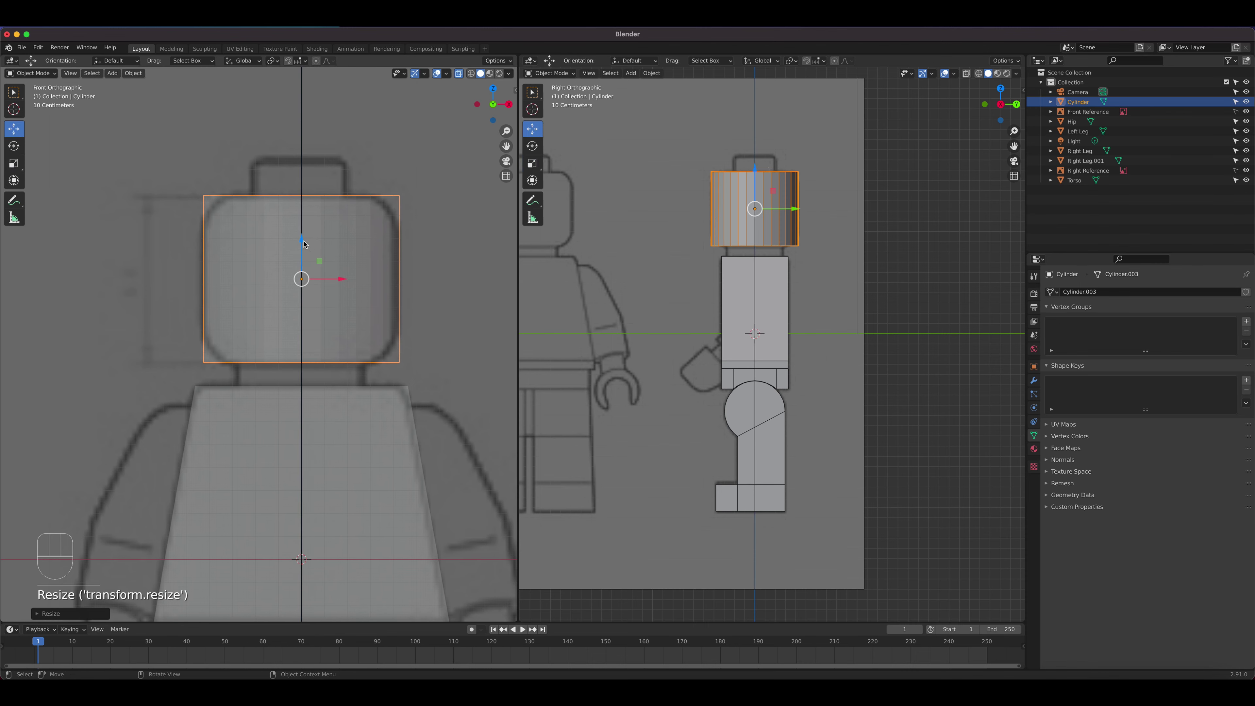
{"action": "left_click_drag", "start_coordinate": [303, 243], "coordinate": [301, 243]}
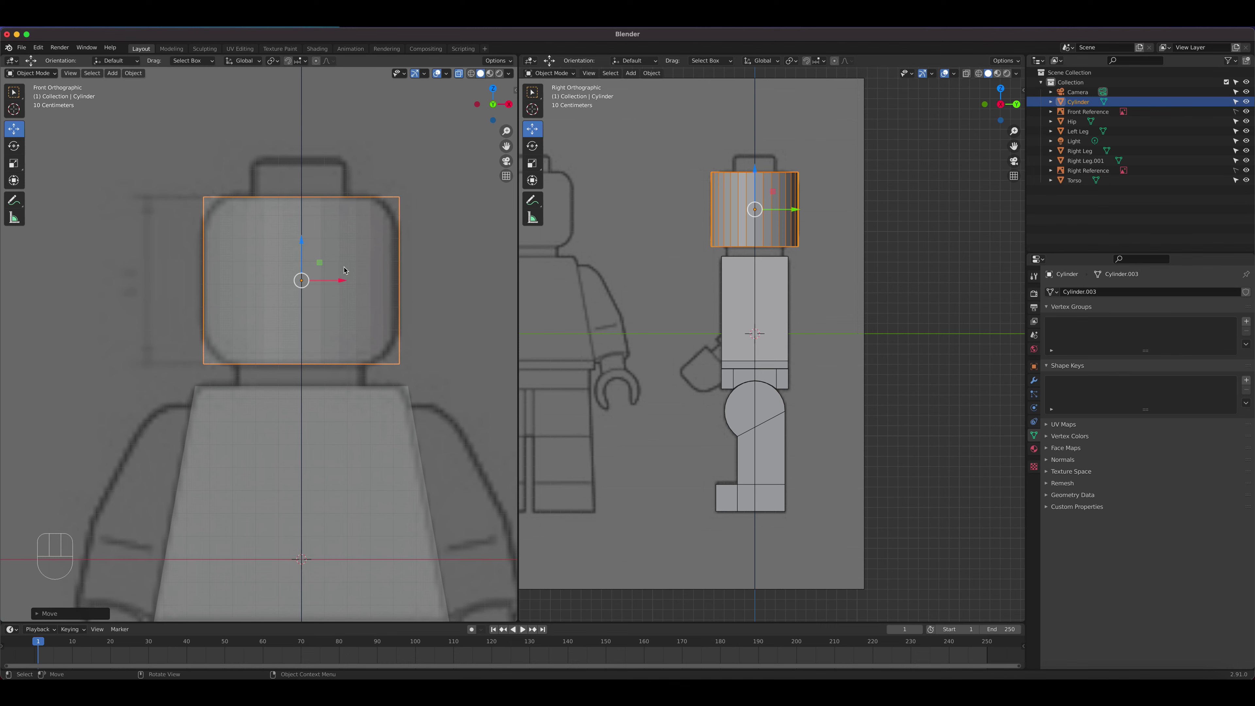
Step: Apply the scale of the head cylinder
{"action": "left_click", "coordinate": [133, 73]}
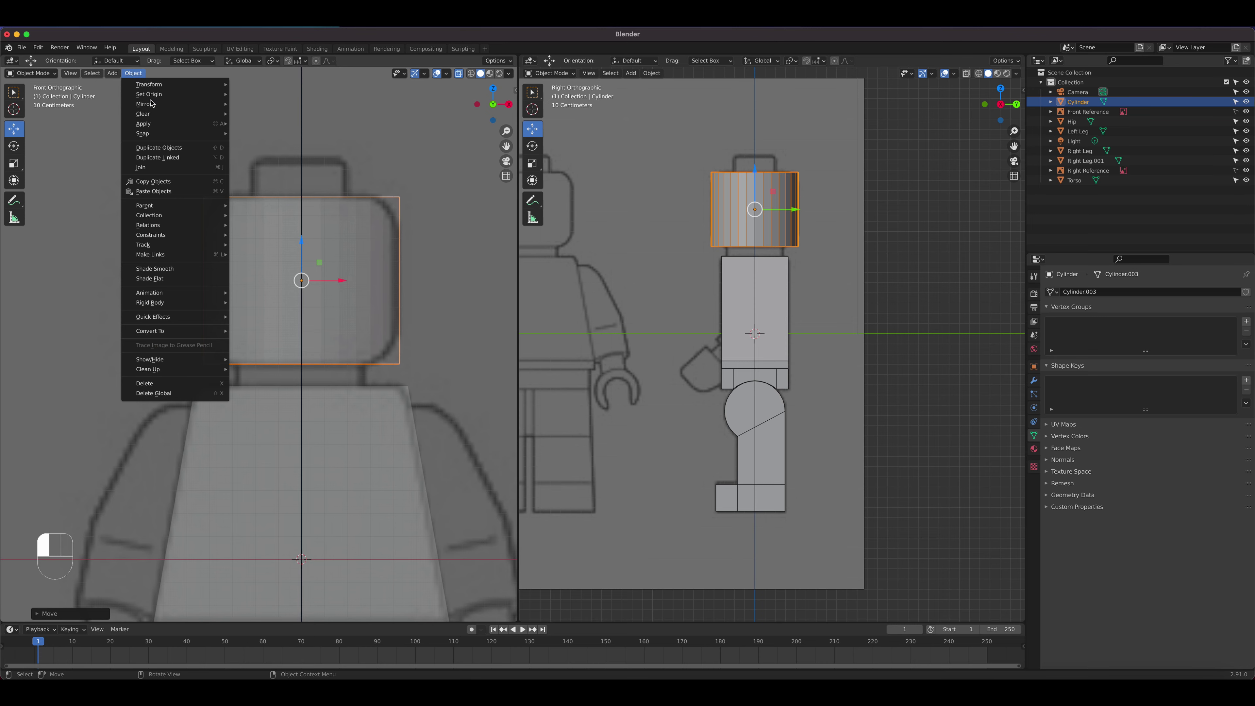
{"action": "mouse_move", "coordinate": [154, 123]}
{"action": "left_click", "coordinate": [262, 143]}
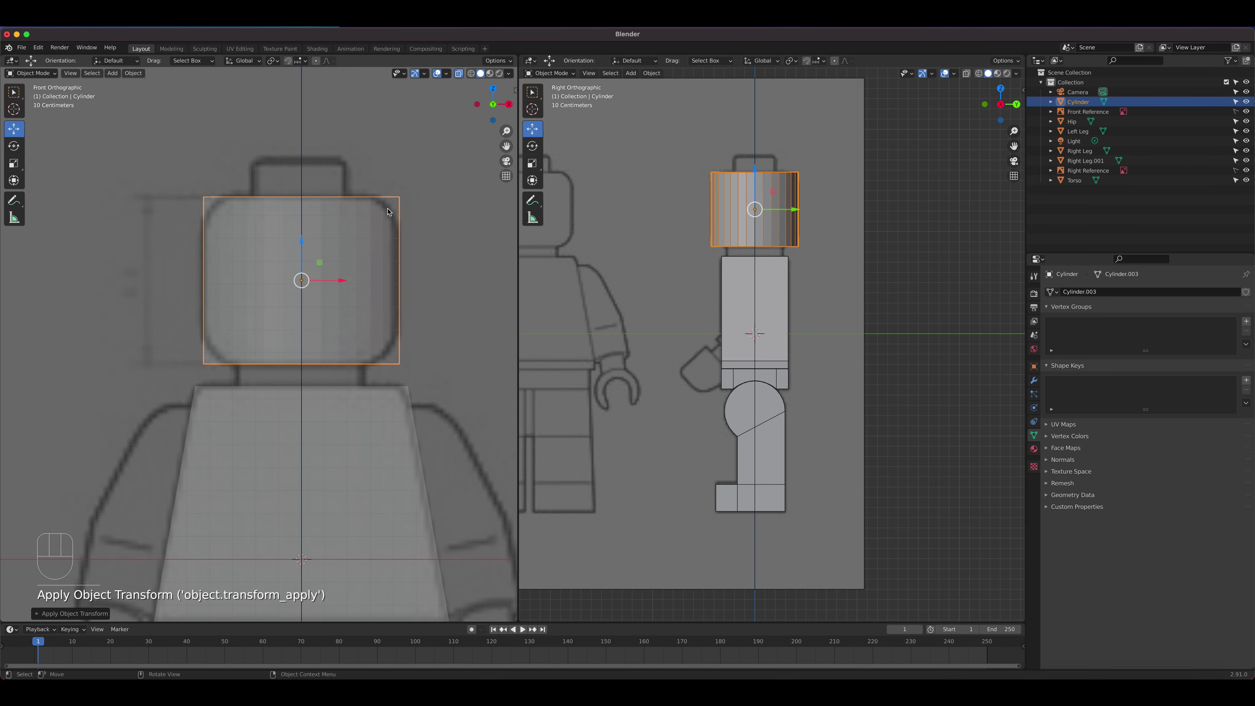
{"action": "middle_click_drag", "start_coordinate": [745, 251], "coordinate": [819, 295]}
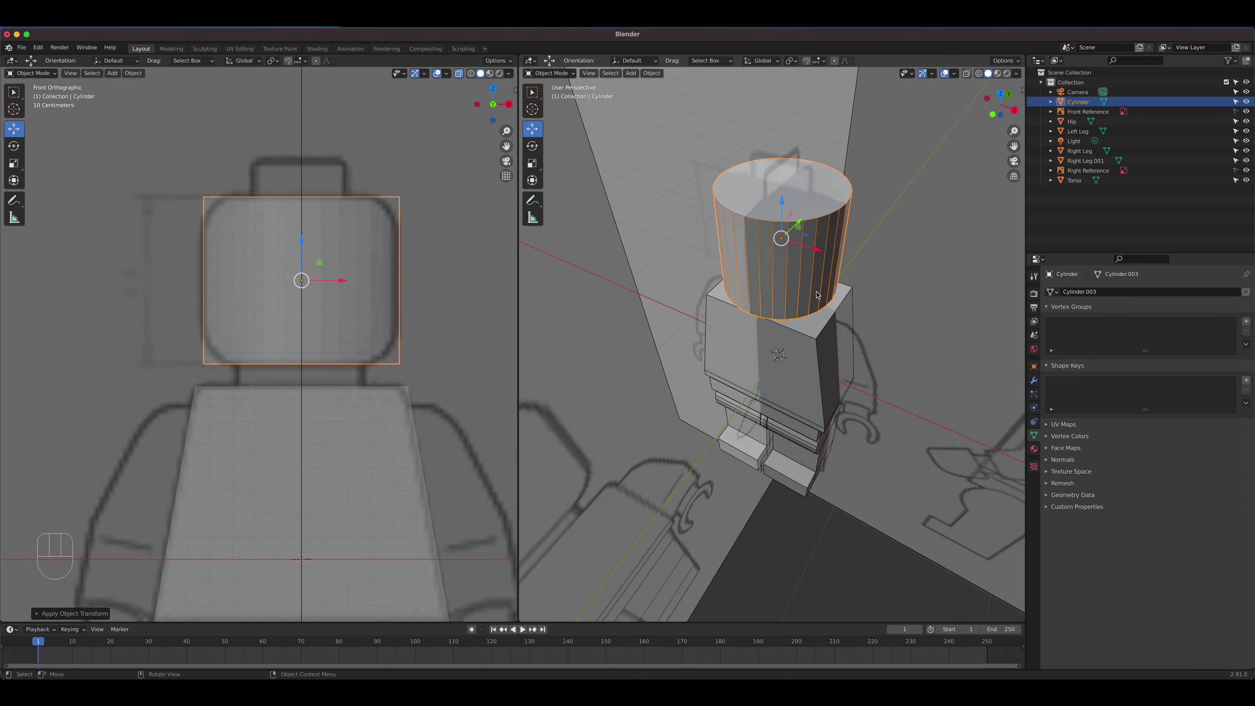
Step: Enter Edit Mode on the head cylinder and select both its upper and lower rim edge loops
{"action": "scroll", "coordinate": [819, 296], "scroll_direction": "up", "scroll_amount": 2}
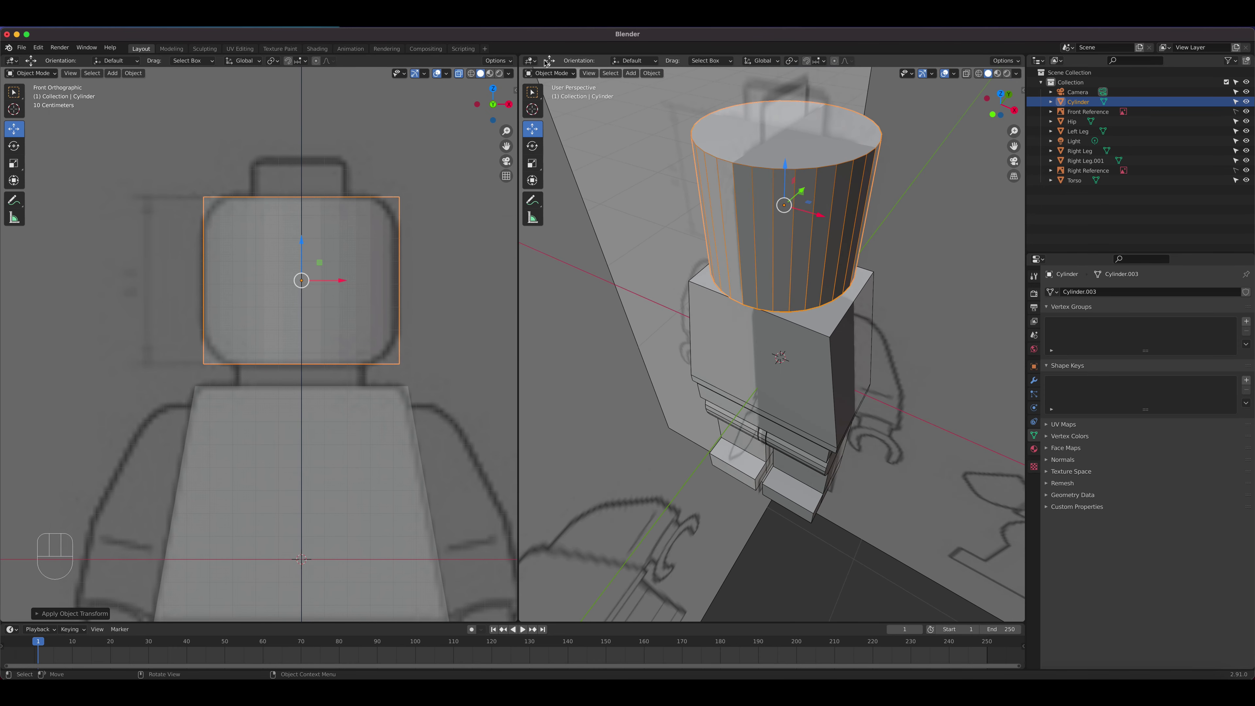
{"action": "left_click", "coordinate": [551, 73]}
{"action": "left_click", "coordinate": [549, 96]}
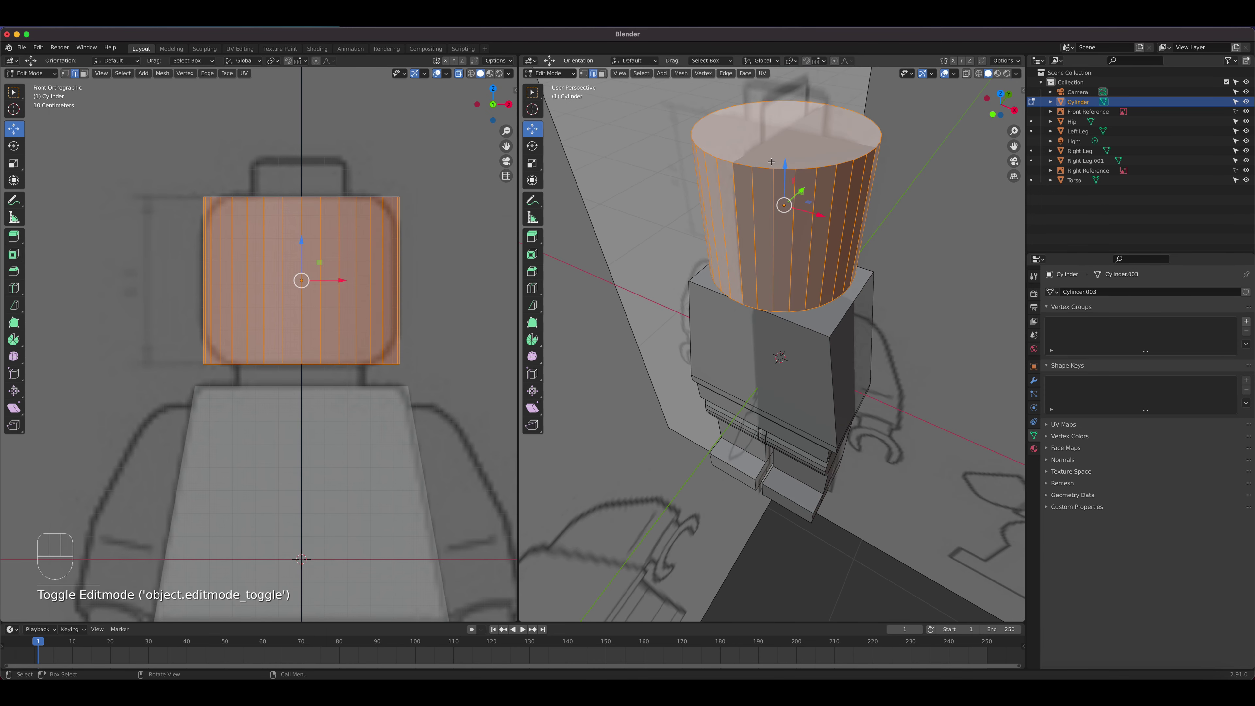
{"action": "key", "text": "2"}
{"action": "left_click", "coordinate": [761, 169]}
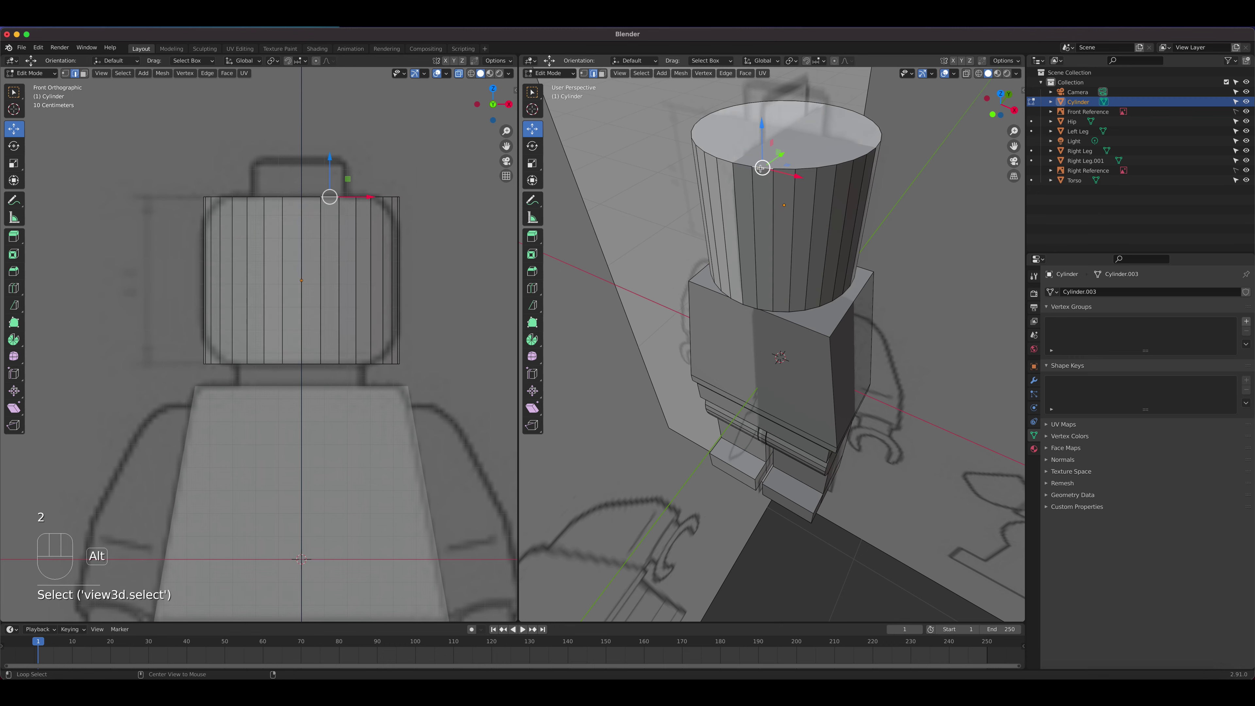
{"action": "left_click", "coordinate": [762, 168], "text": "alt"}
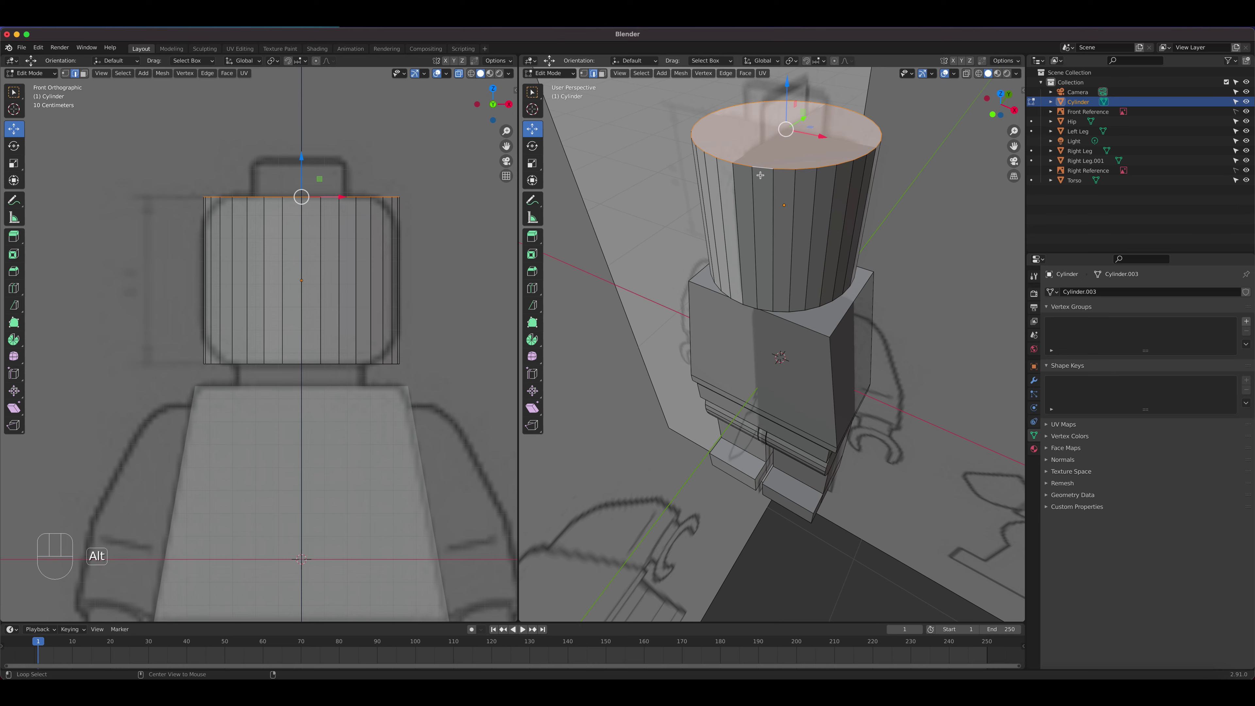
{"action": "left_click", "coordinate": [762, 168], "text": "alt"}
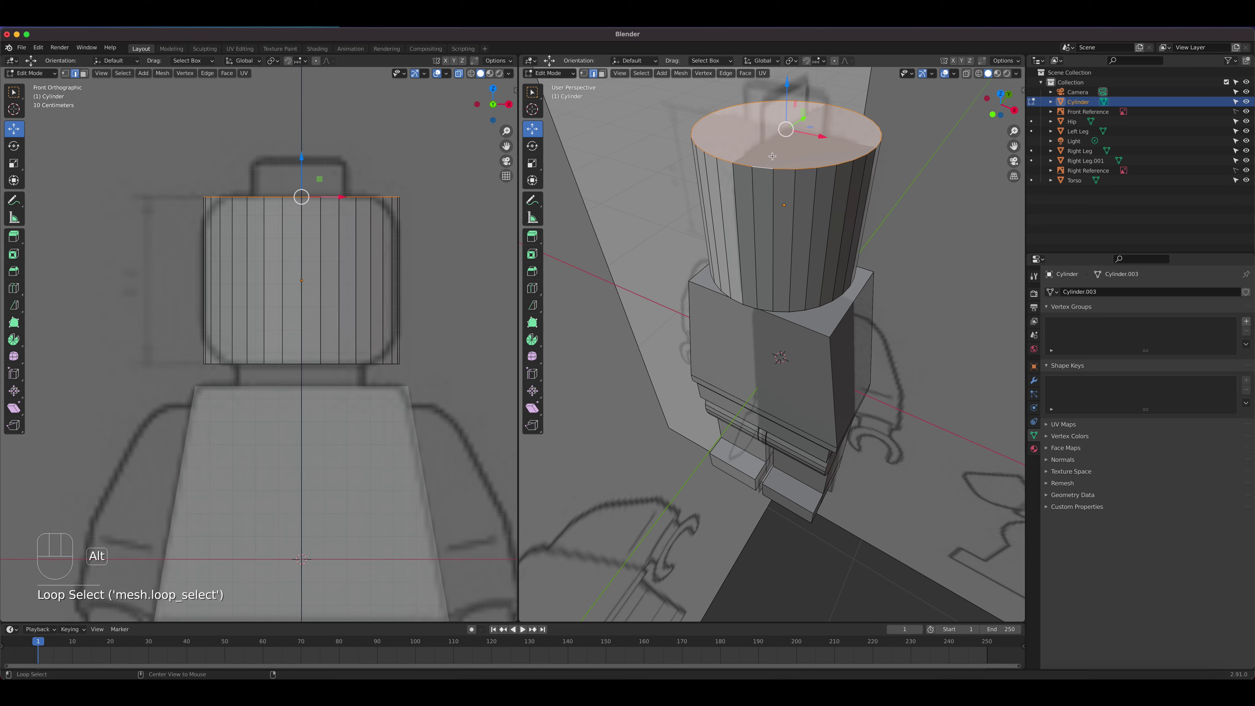
{"action": "middle_click_drag", "start_coordinate": [780, 206], "coordinate": [780, 206]}
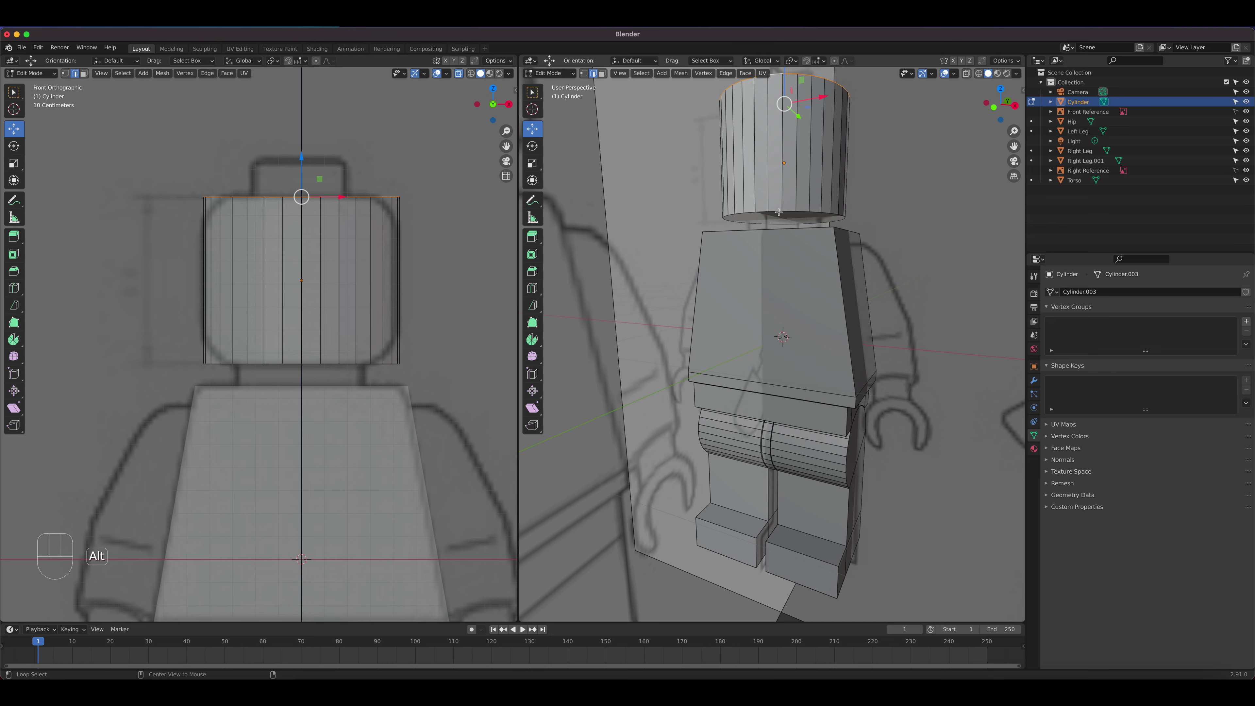
{"action": "left_click", "coordinate": [775, 210], "text": "alt+shift"}
{"action": "middle_click_drag", "start_coordinate": [775, 210], "coordinate": [784, 237]}
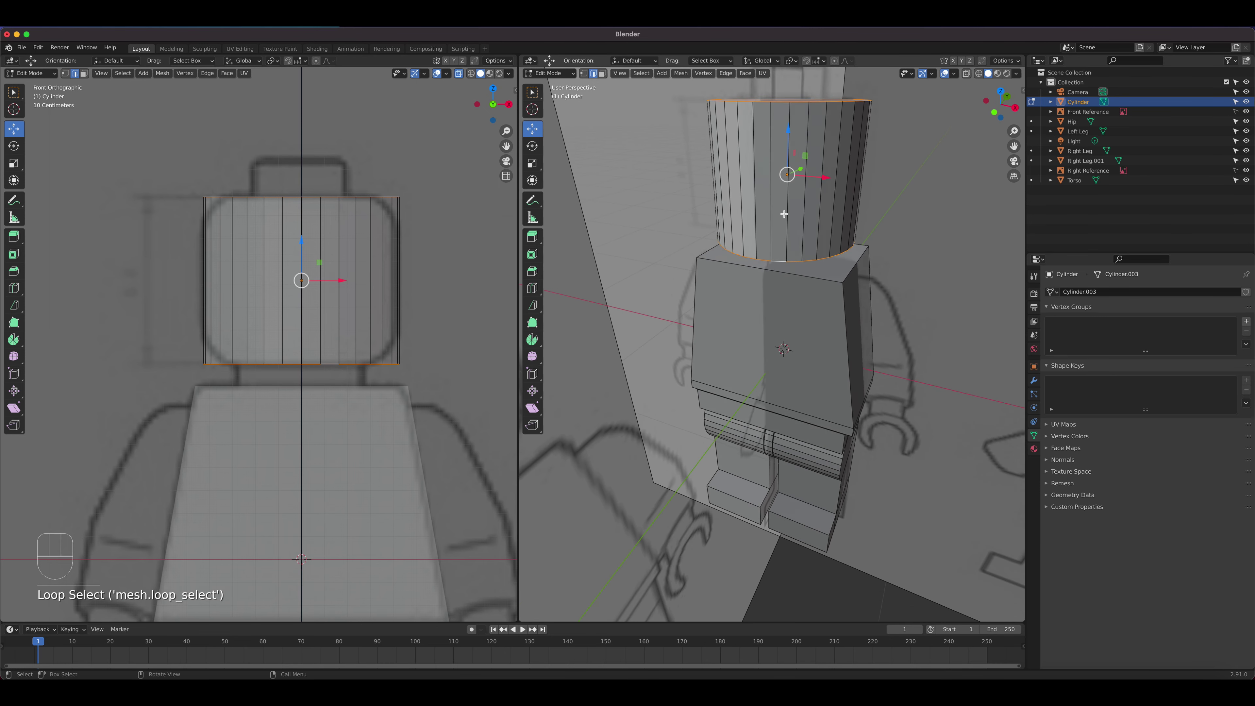
Step: Bevel the two rim loops by about 0.169 m with 10 segments to follow the reference head's rounded corners
{"action": "right_click", "coordinate": [388, 198]}
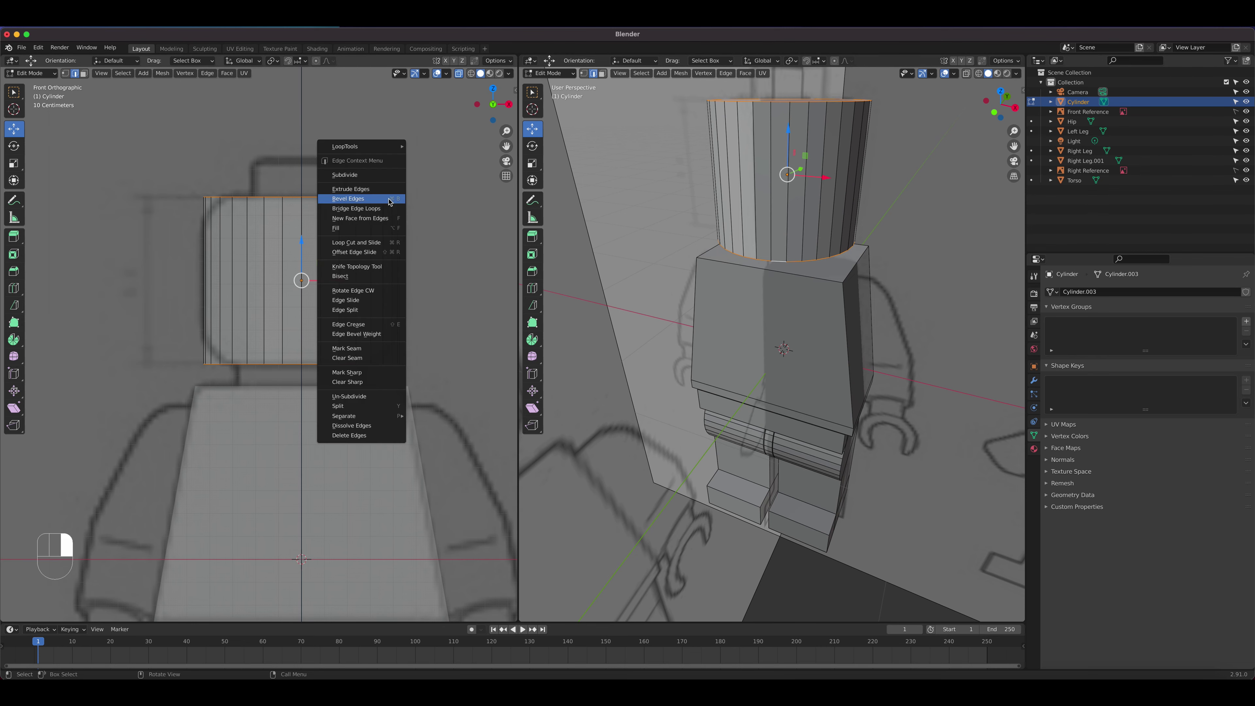
{"action": "left_click", "coordinate": [389, 199]}
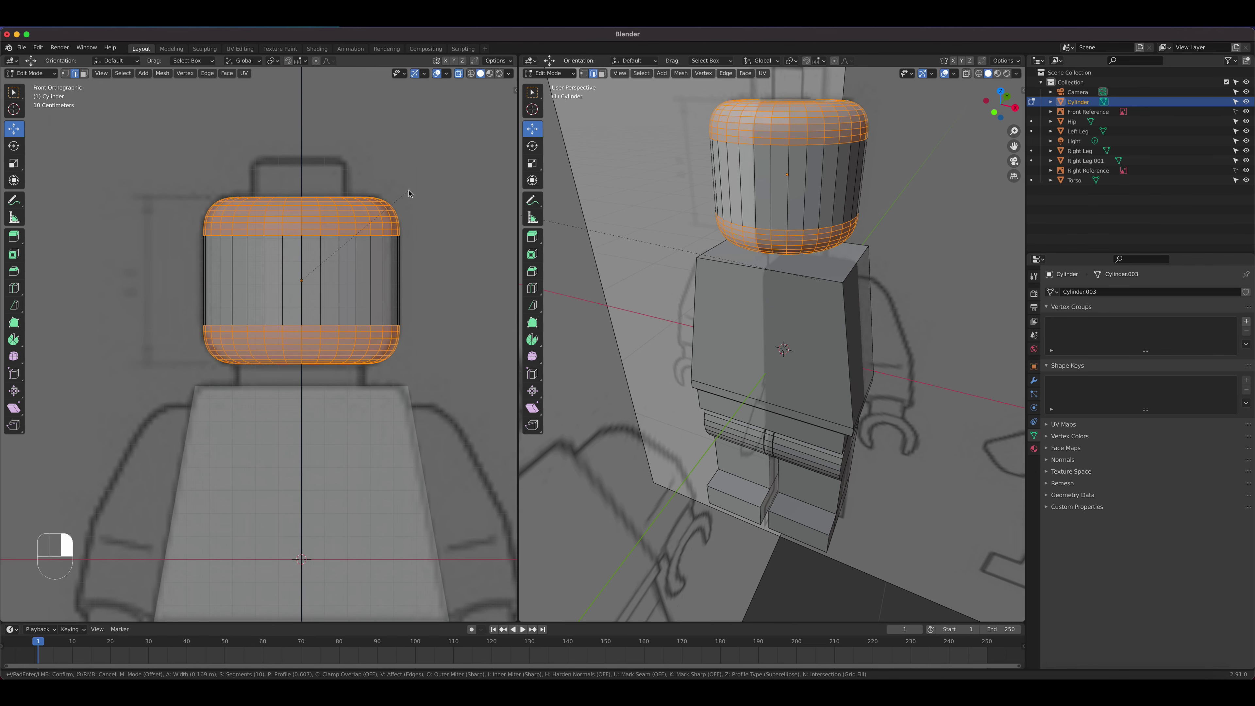
{"action": "left_click", "coordinate": [409, 194]}
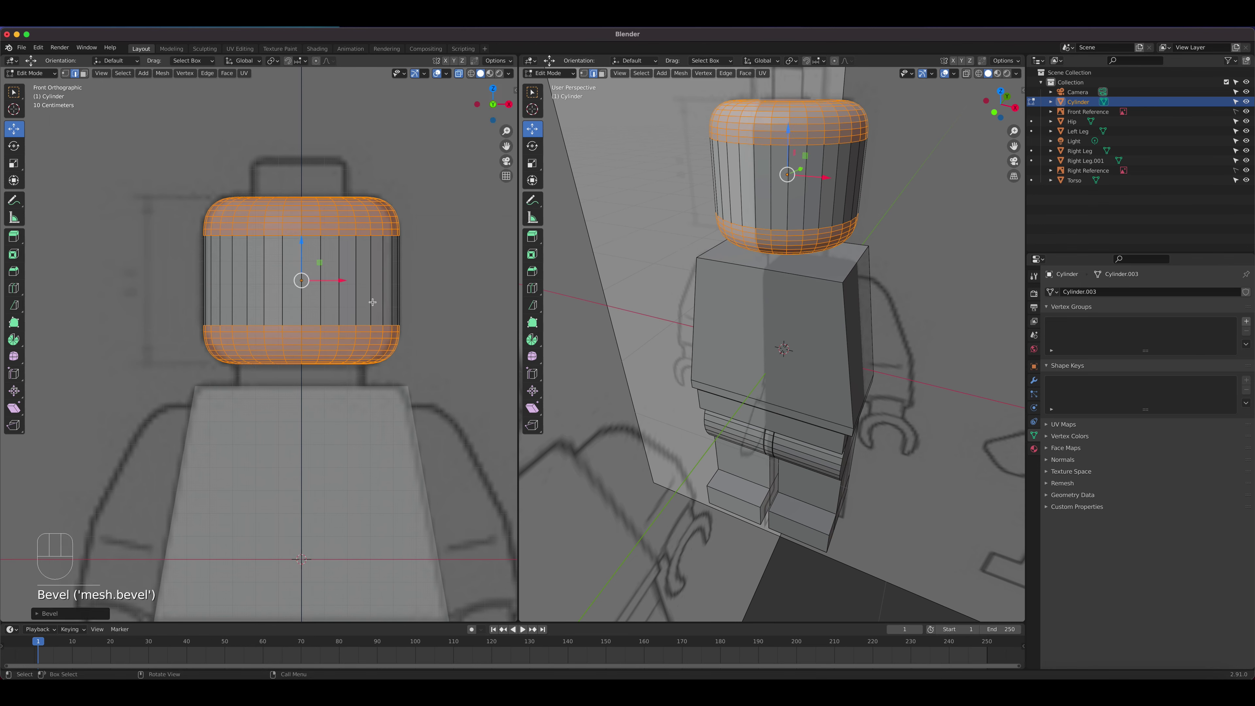
Step: Set the shape value of the head's rim bevel to 0.5
{"action": "left_click", "coordinate": [40, 613]}
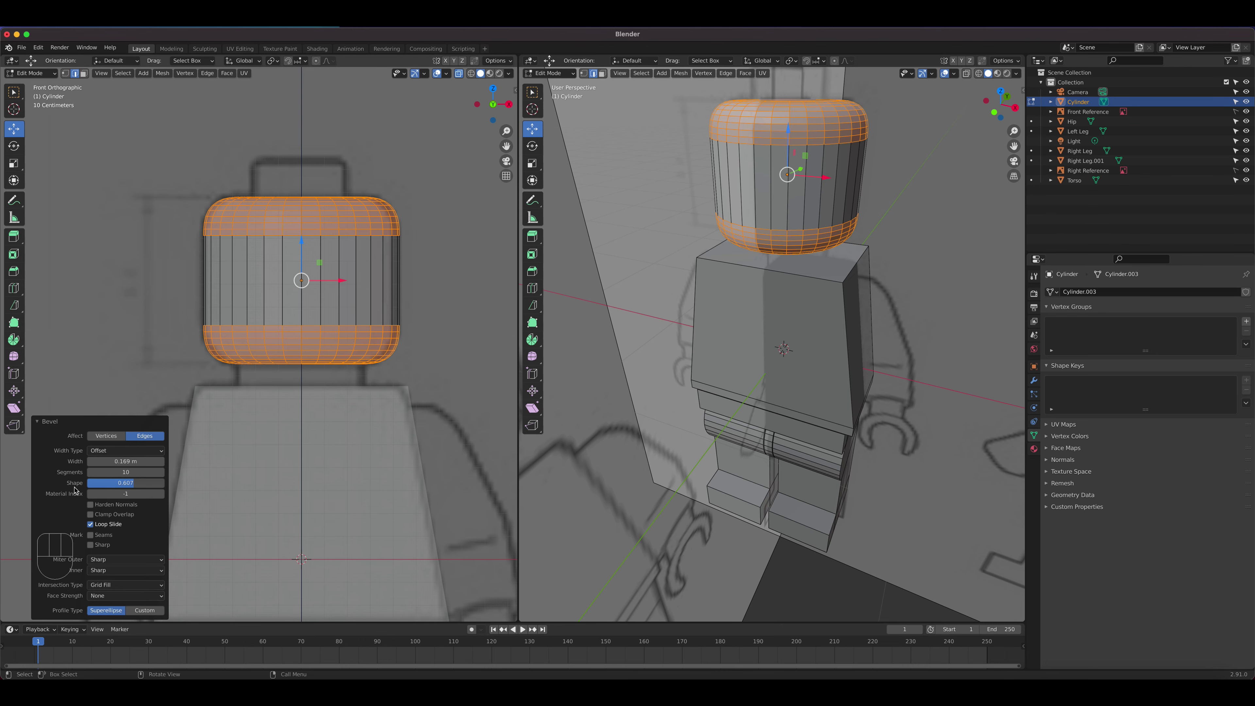
{"action": "left_click", "coordinate": [124, 486]}
{"action": "type", "text": "."}
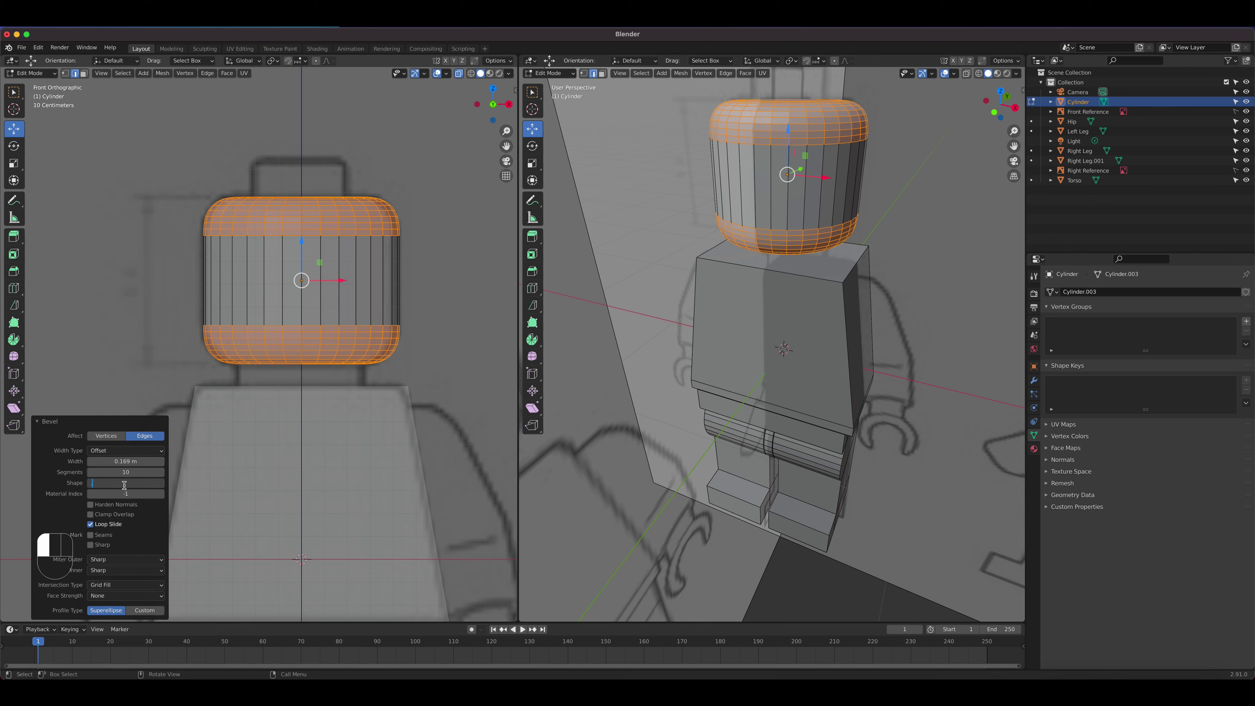
{"action": "type", "text": "5"}
{"action": "key", "text": "Return"}
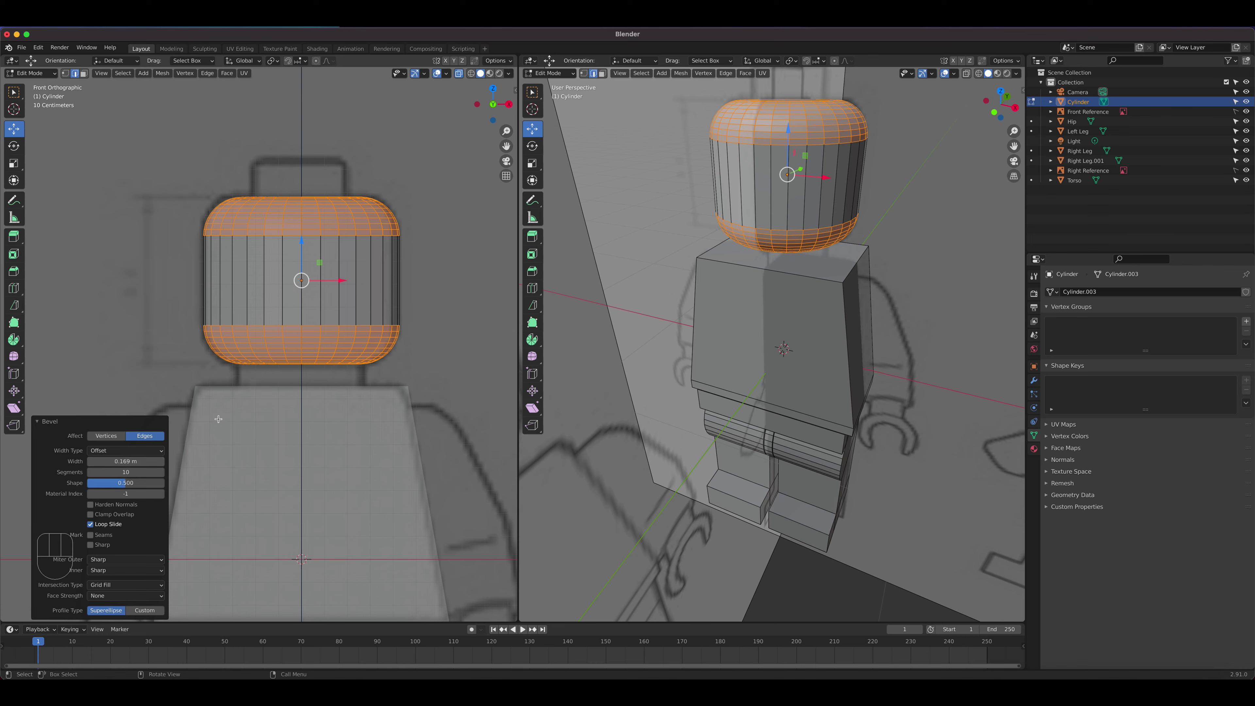
{"action": "mouse_move", "coordinate": [118, 467]}
{"action": "left_mouse_down"}
{"action": "mouse_move", "coordinate": [208, 467]}
{"action": "mouse_move", "coordinate": [118, 461]}
{"action": "left_mouse_up"}
Step: Select the head's top face and inset it by about 0.046 m to the width of the reference stud
{"action": "middle_click_drag", "start_coordinate": [390, 269], "coordinate": [386, 323]}
{"action": "key", "text": "3"}
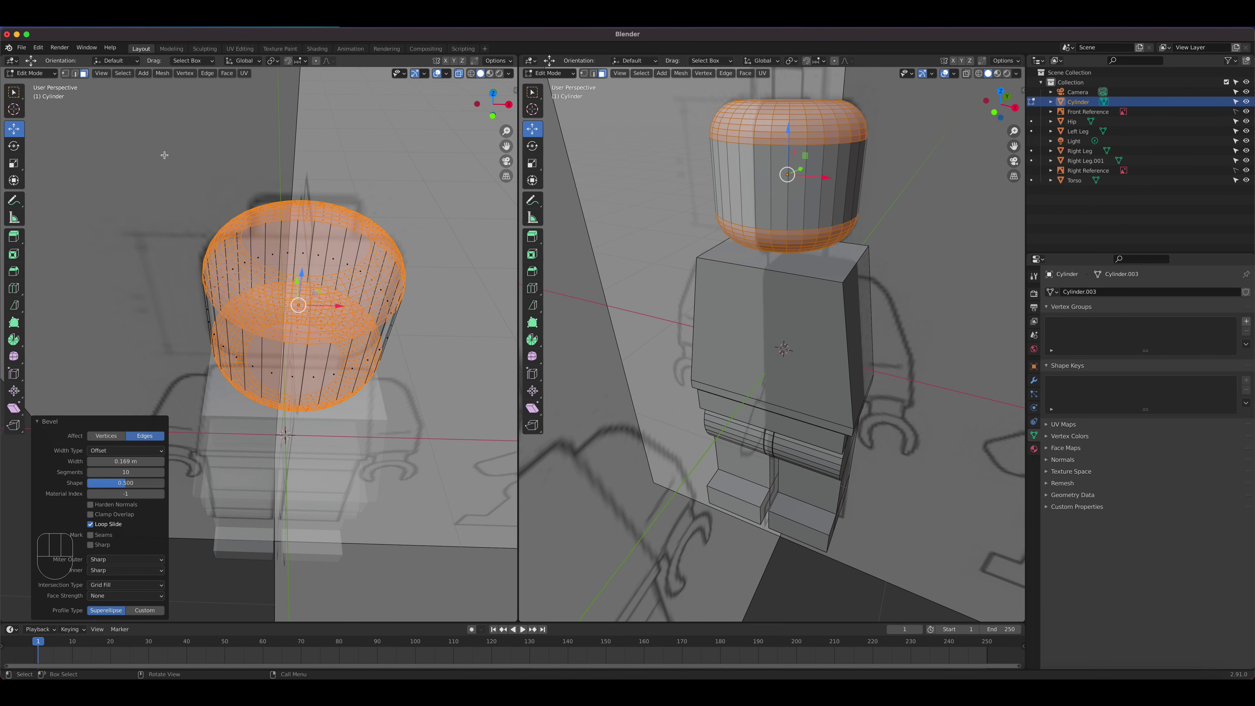
{"action": "left_click", "coordinate": [304, 241]}
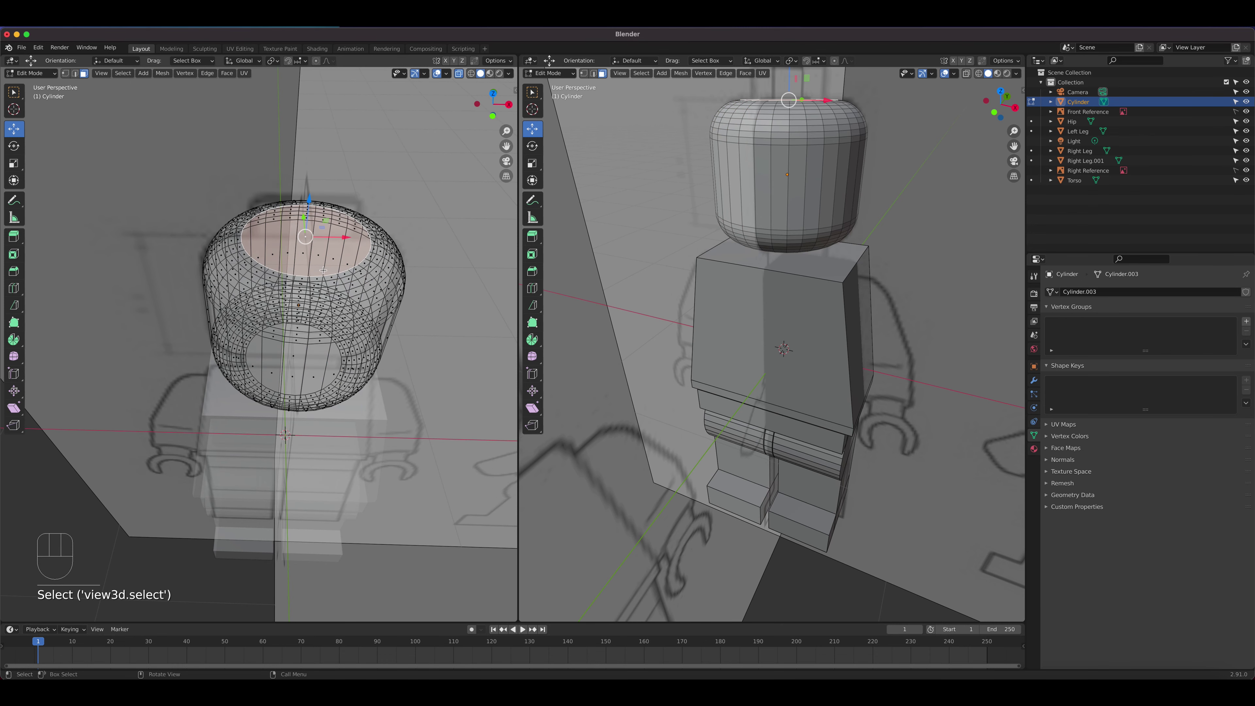
{"action": "key", "text": "KP_1"}
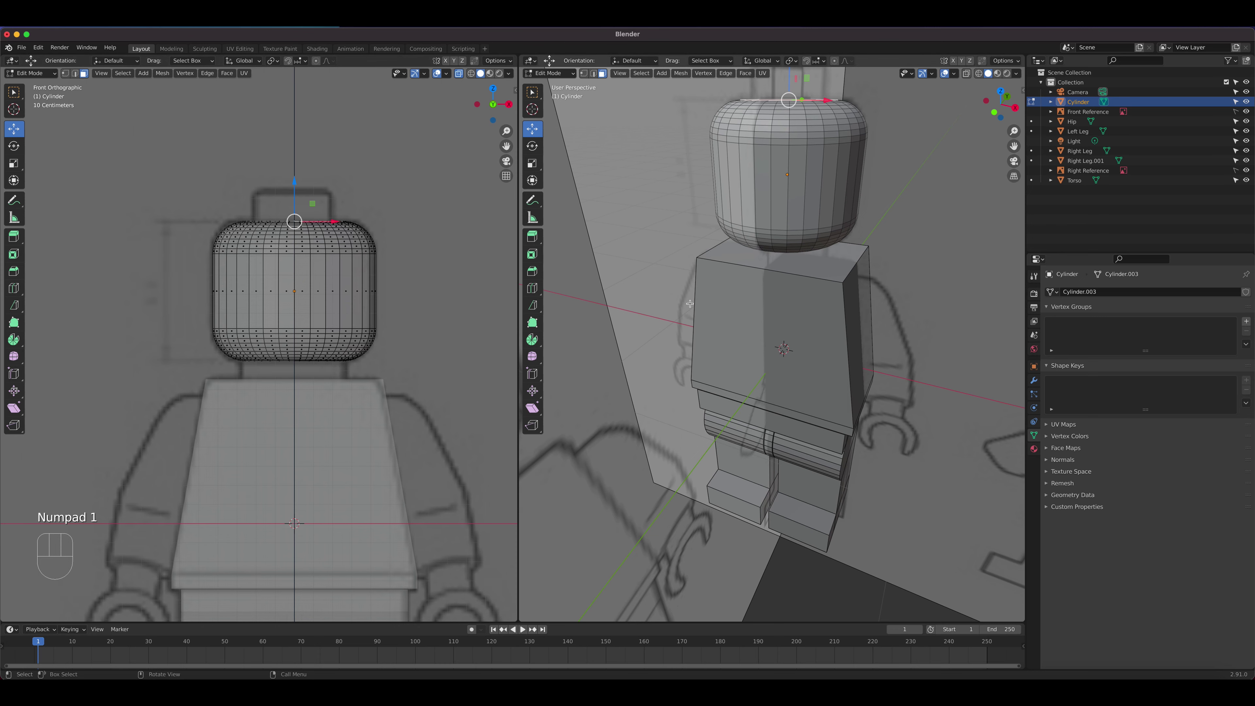
{"action": "key", "text": "KP_3"}
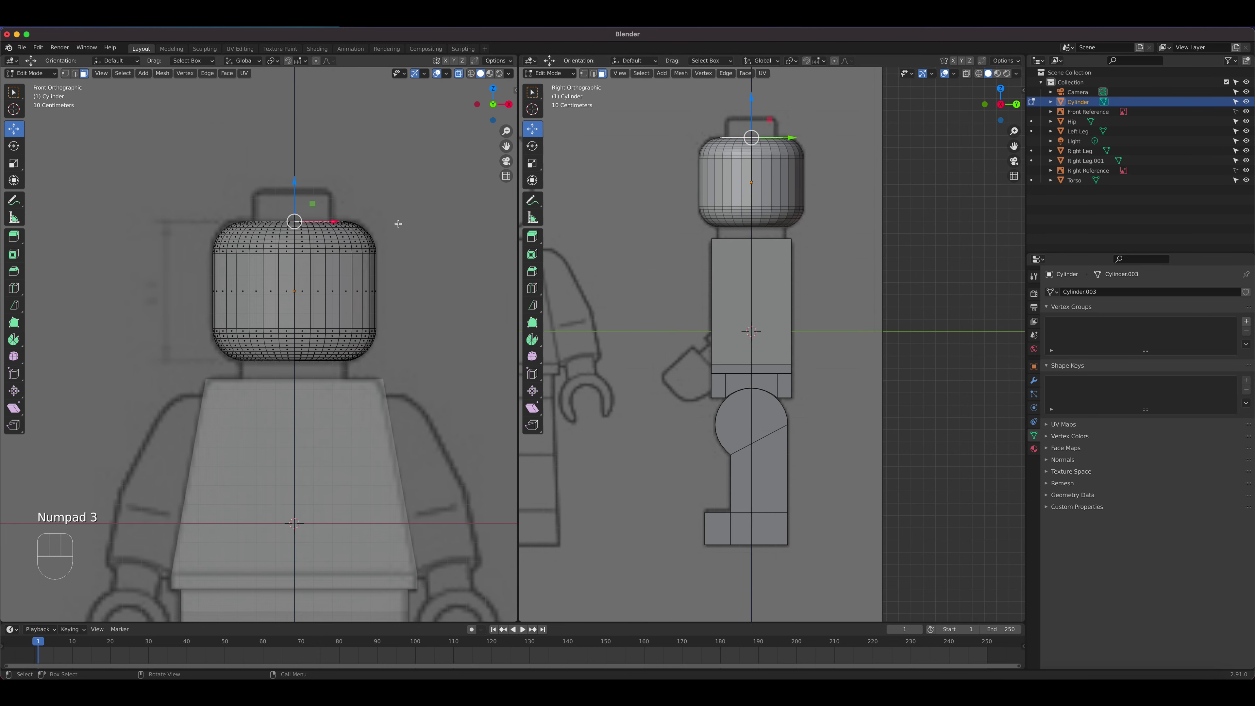
{"action": "middle_click_drag", "start_coordinate": [747, 180], "coordinate": [722, 263]}
{"action": "scroll", "coordinate": [810, 224], "scroll_direction": "up", "scroll_amount": 4}
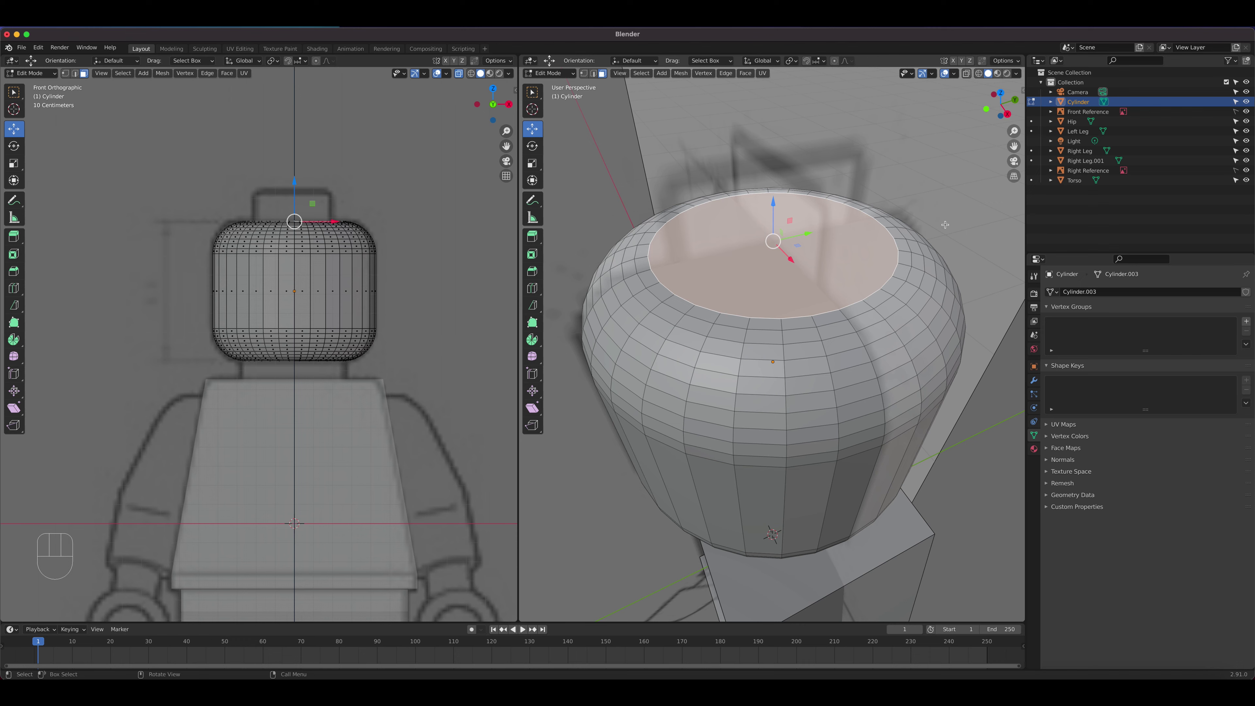
{"action": "key", "text": "i"}
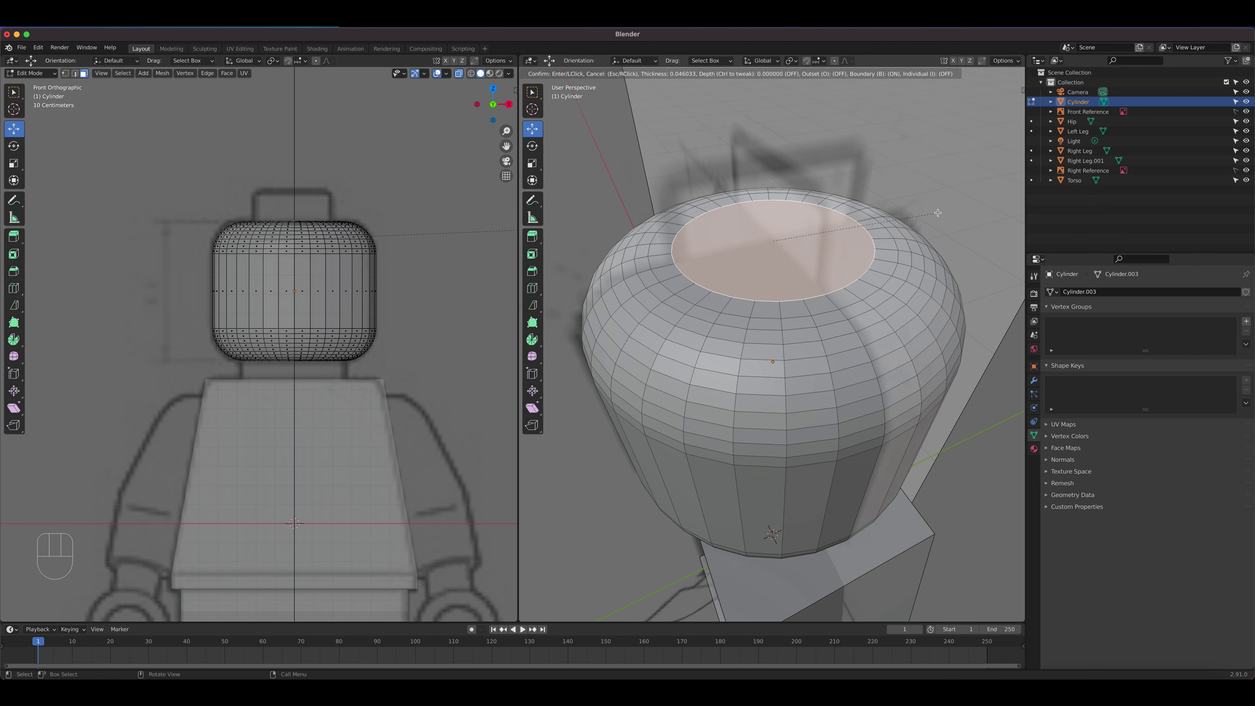
{"action": "left_click", "coordinate": [937, 213]}
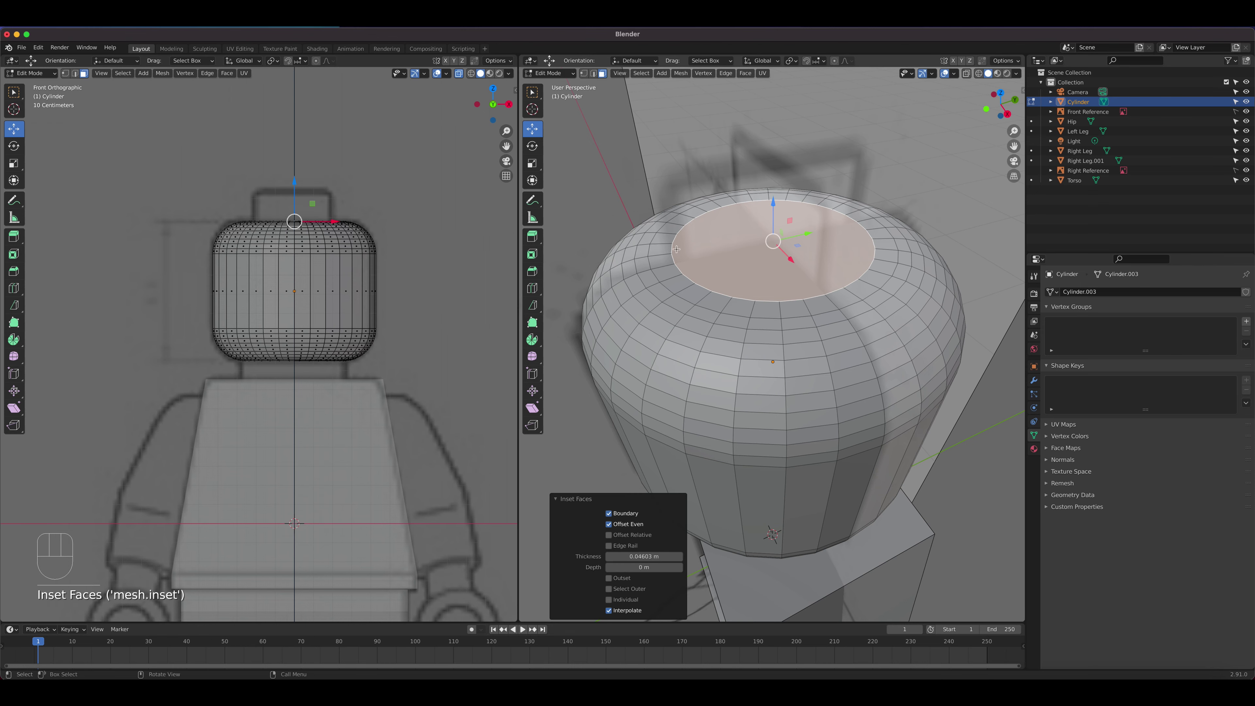
Step: Extrude the inset top face upward about 0.17 m and fine-tune its height to match the reference stud
{"action": "key", "text": "e"}
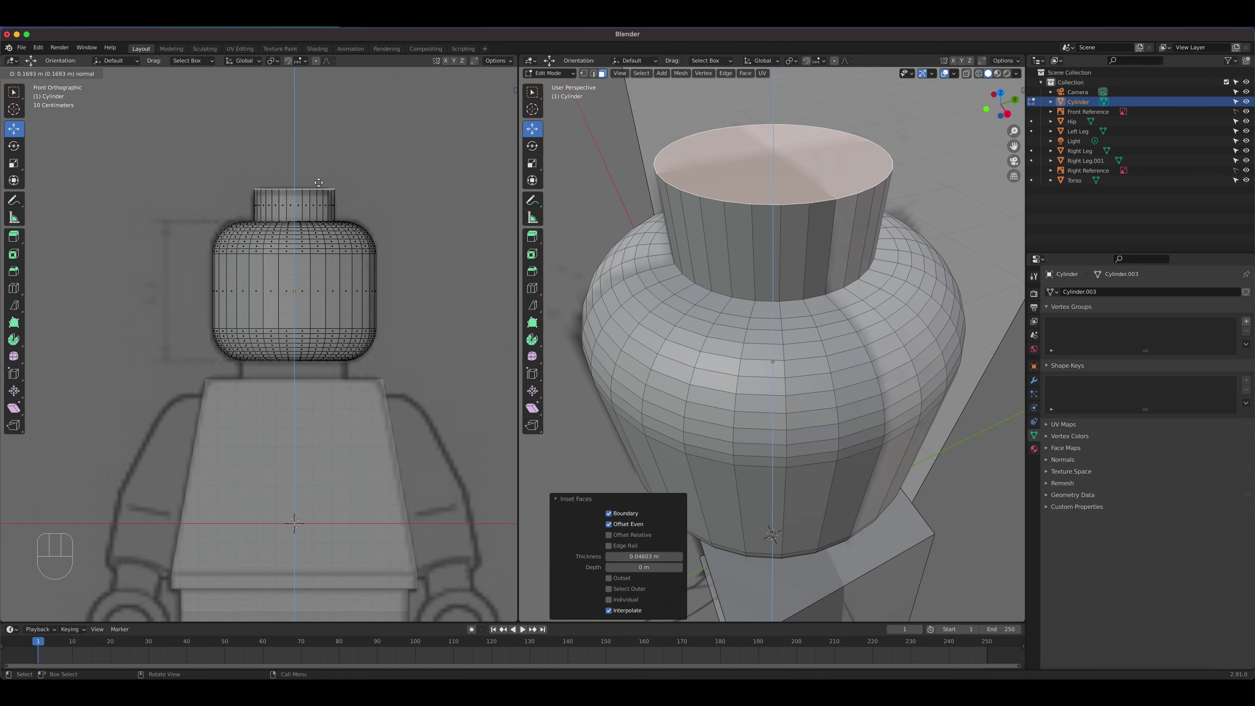
{"action": "left_click", "coordinate": [319, 183]}
{"action": "scroll", "coordinate": [341, 182], "scroll_direction": "up", "scroll_amount": 4}
{"action": "middle_click_drag", "start_coordinate": [372, 181], "coordinate": [384, 328], "text": "shift"}
{"action": "left_click_drag", "start_coordinate": [345, 130], "coordinate": [345, 132]}
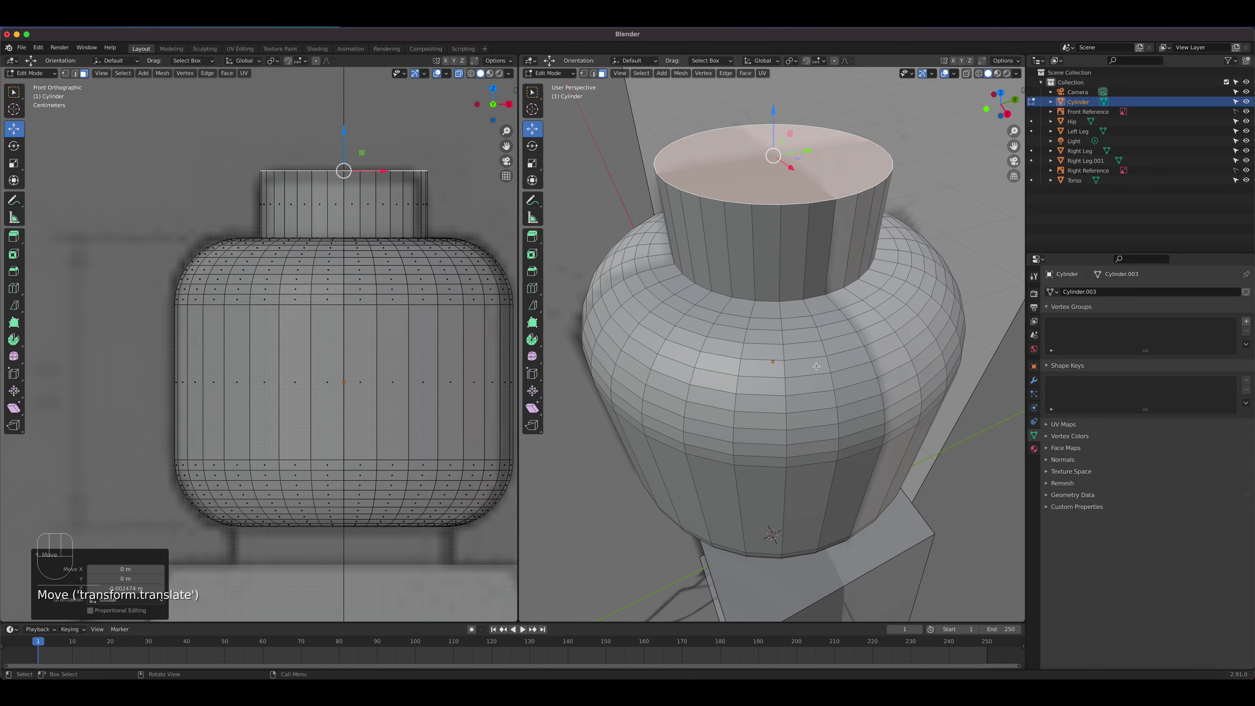
Step: Try to extrude the head's bottom face down to the torso as the neck and nudge it slightly lower
{"action": "middle_click_drag", "start_coordinate": [817, 365], "coordinate": [864, 269]}
{"action": "left_click", "coordinate": [800, 230]}
{"action": "key", "text": "e"}
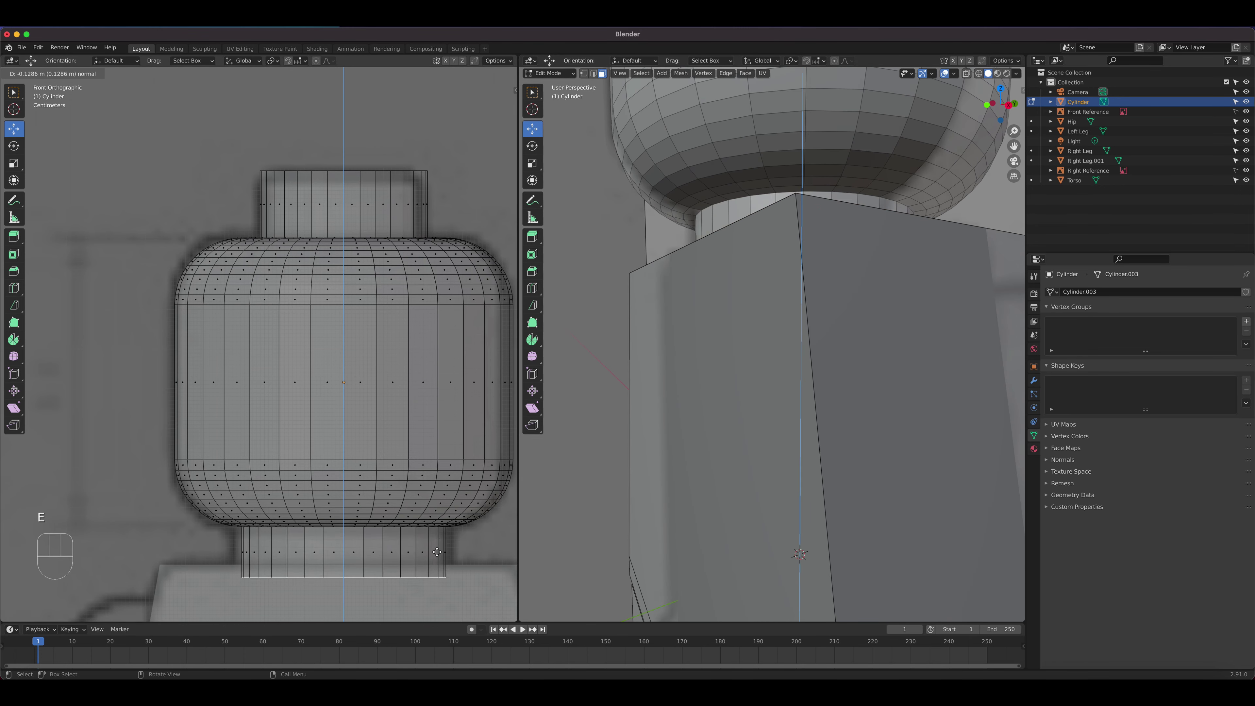
{"action": "left_click", "coordinate": [436, 542]}
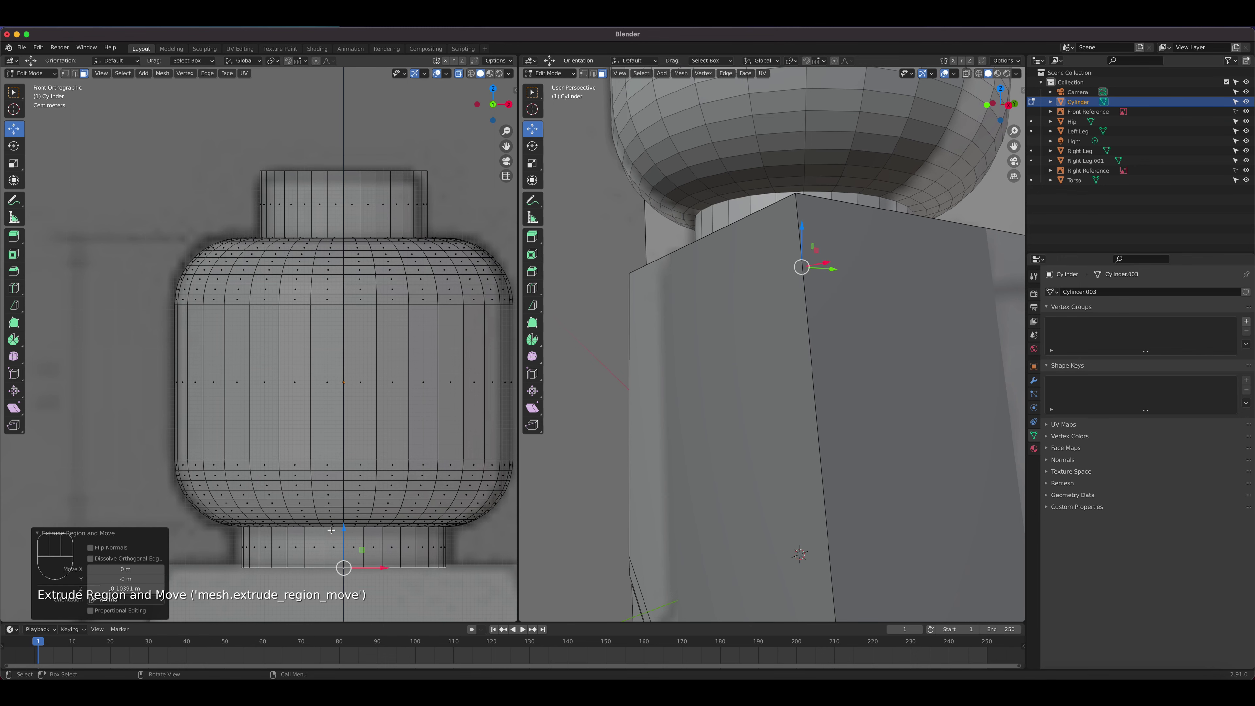
{"action": "left_click_drag", "start_coordinate": [343, 531], "coordinate": [343, 534]}
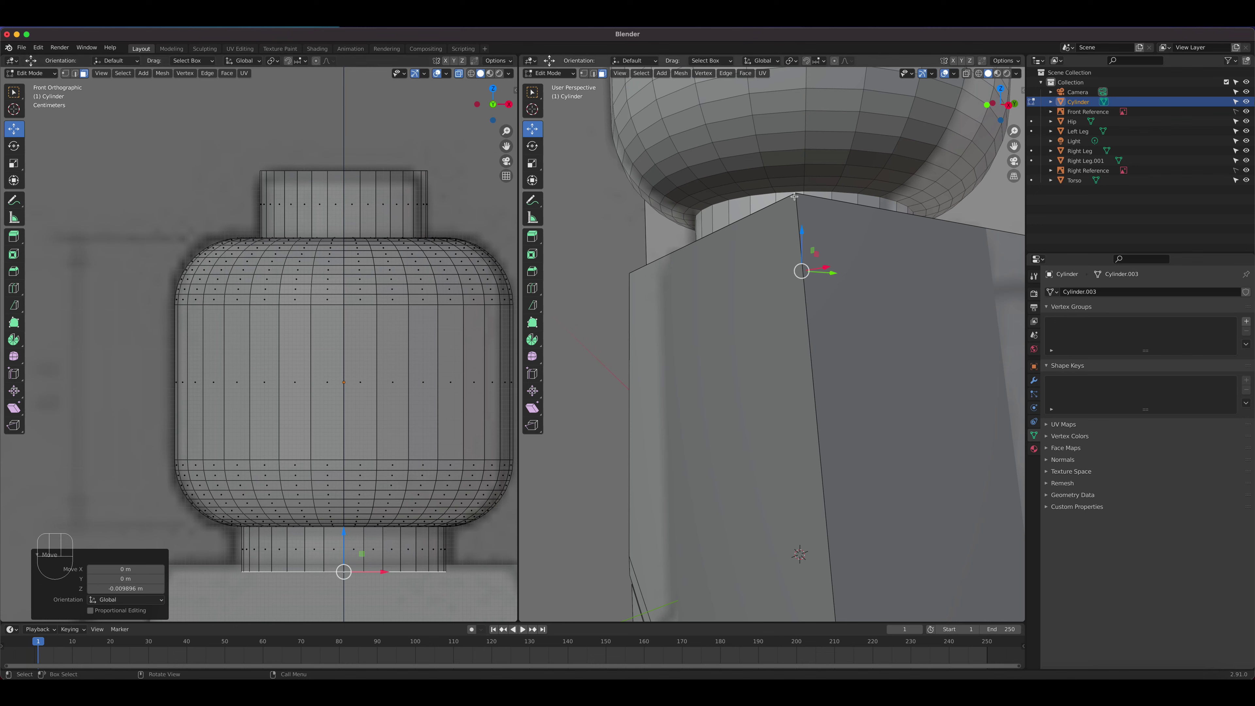
Step: Undo the neck's downward nudge and its extrusion
{"action": "key", "text": "super+z"}
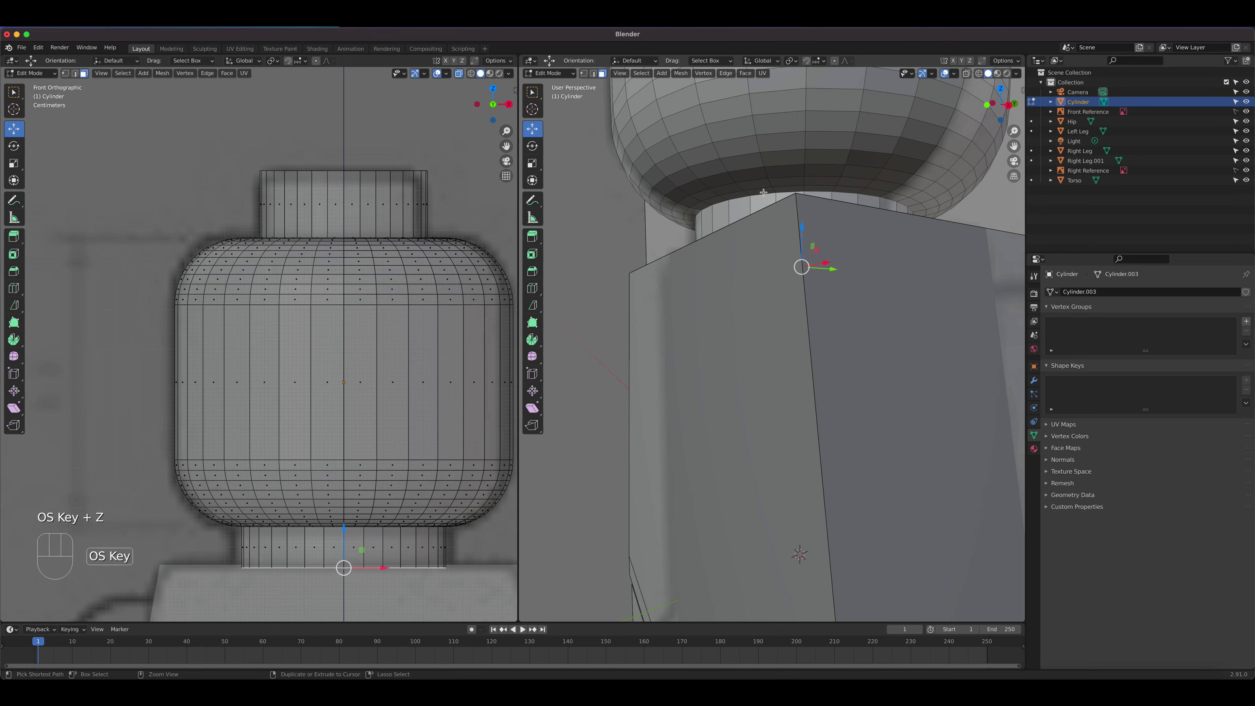
{"action": "middle_click_drag", "start_coordinate": [746, 219], "coordinate": [764, 232]}
{"action": "key", "text": "super+z"}
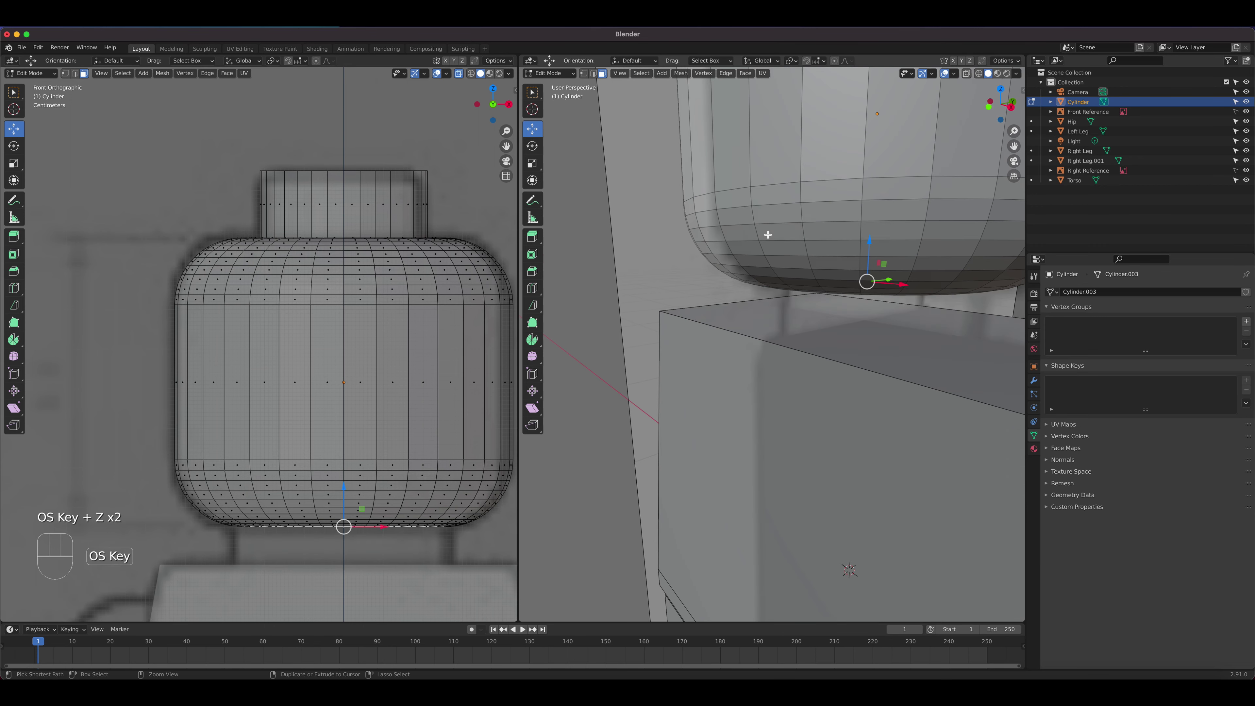
{"action": "key", "text": "super+z"}
Step: Scale the head's bottom face to 1.06 and extrude it about 0.105 m down to the torso as the neck
{"action": "middle_click_drag", "start_coordinate": [837, 267], "coordinate": [840, 254]}
{"action": "left_click", "coordinate": [875, 223]}
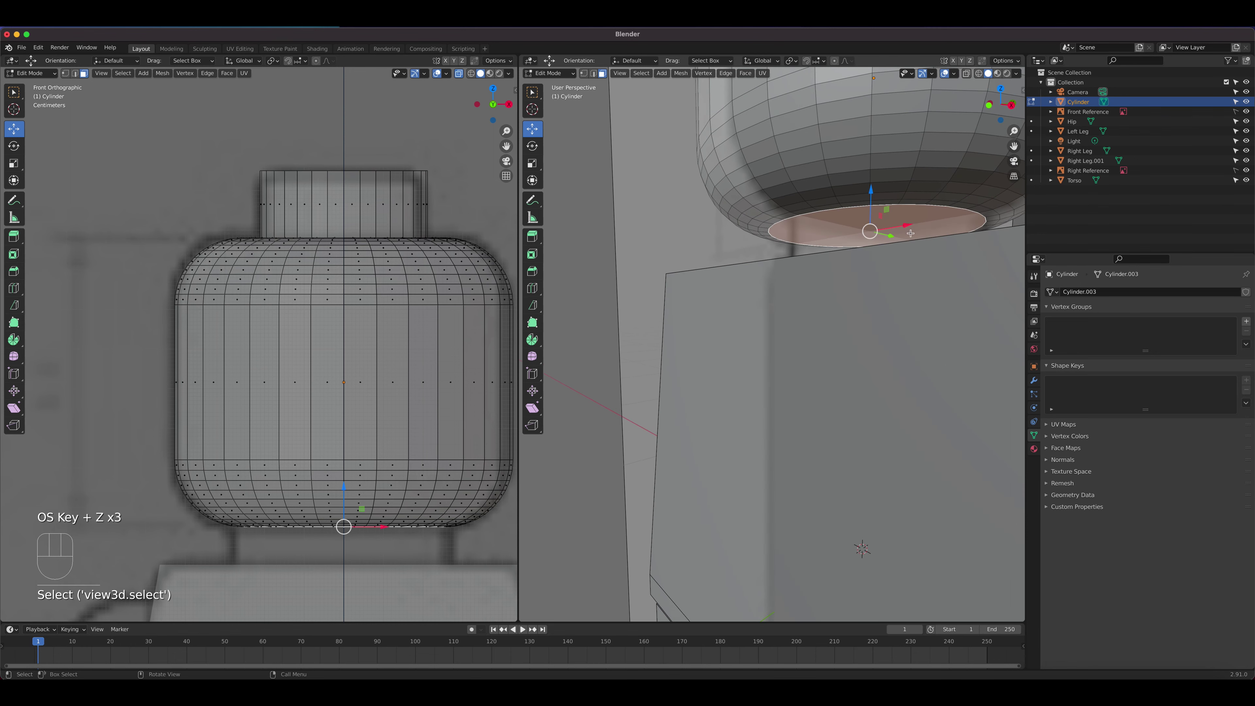
{"action": "key", "text": "s"}
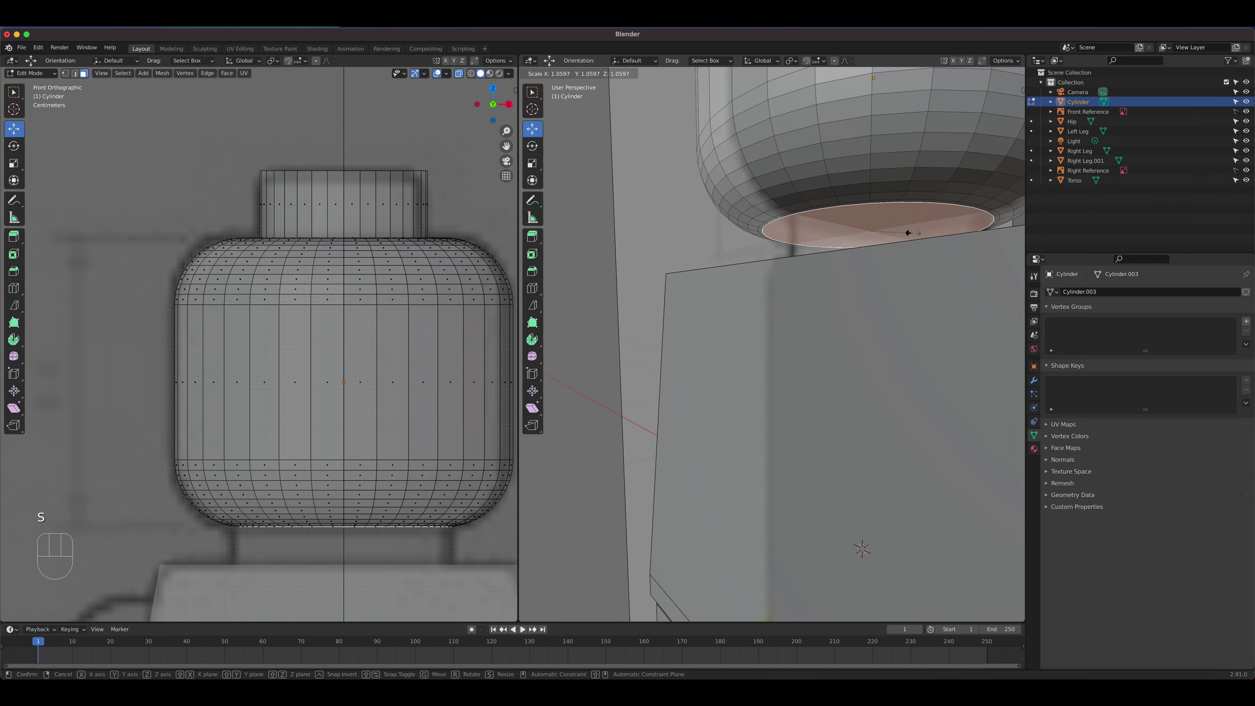
{"action": "left_click", "coordinate": [909, 233]}
{"action": "key", "text": "e"}
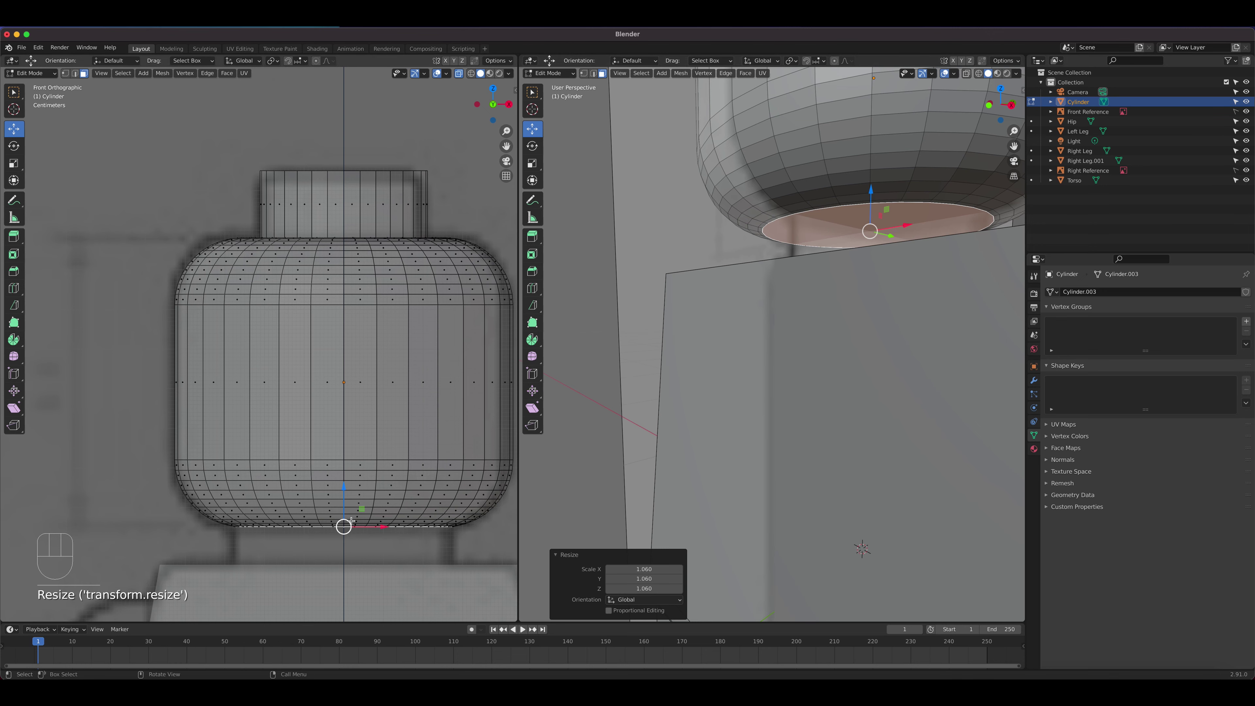
{"action": "left_click", "coordinate": [350, 563]}
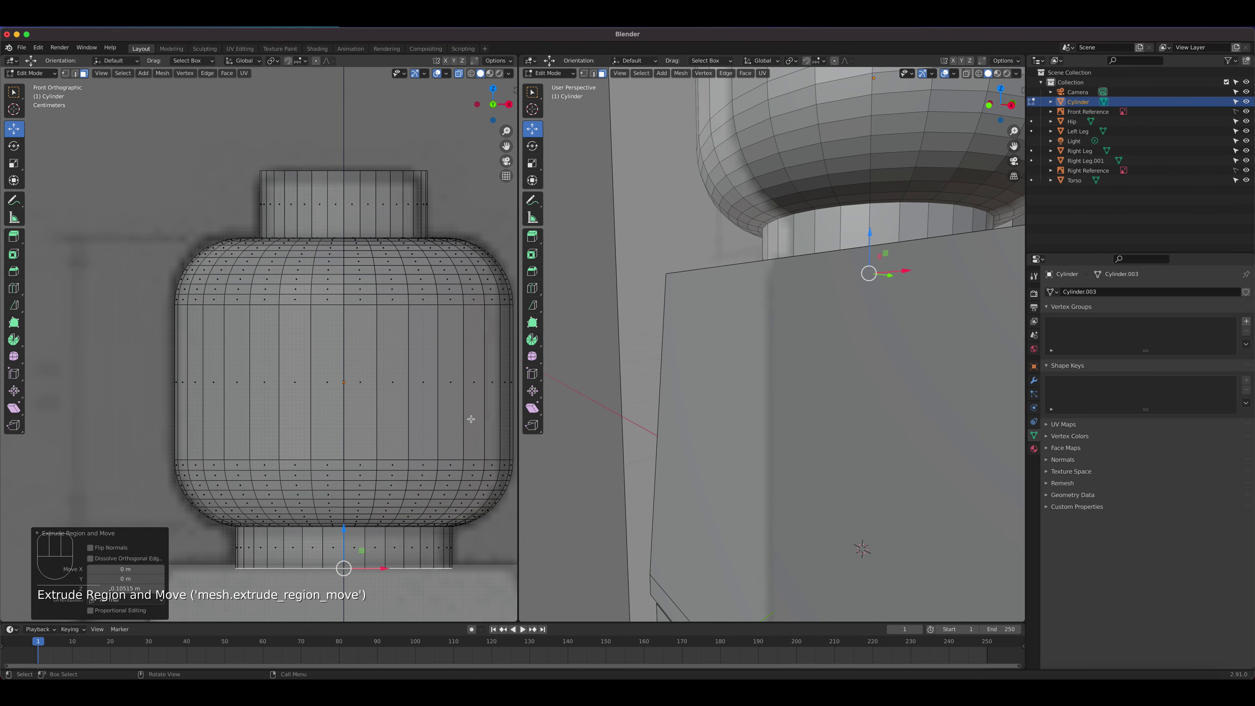
Step: Leave Edit Mode on the head and return to Object Mode
{"action": "scroll", "coordinate": [409, 382], "scroll_direction": "down", "scroll_amount": 4}
{"action": "scroll", "coordinate": [408, 382], "scroll_direction": "down", "scroll_amount": 4}
{"action": "scroll", "coordinate": [830, 286], "scroll_direction": "down", "scroll_amount": 6}
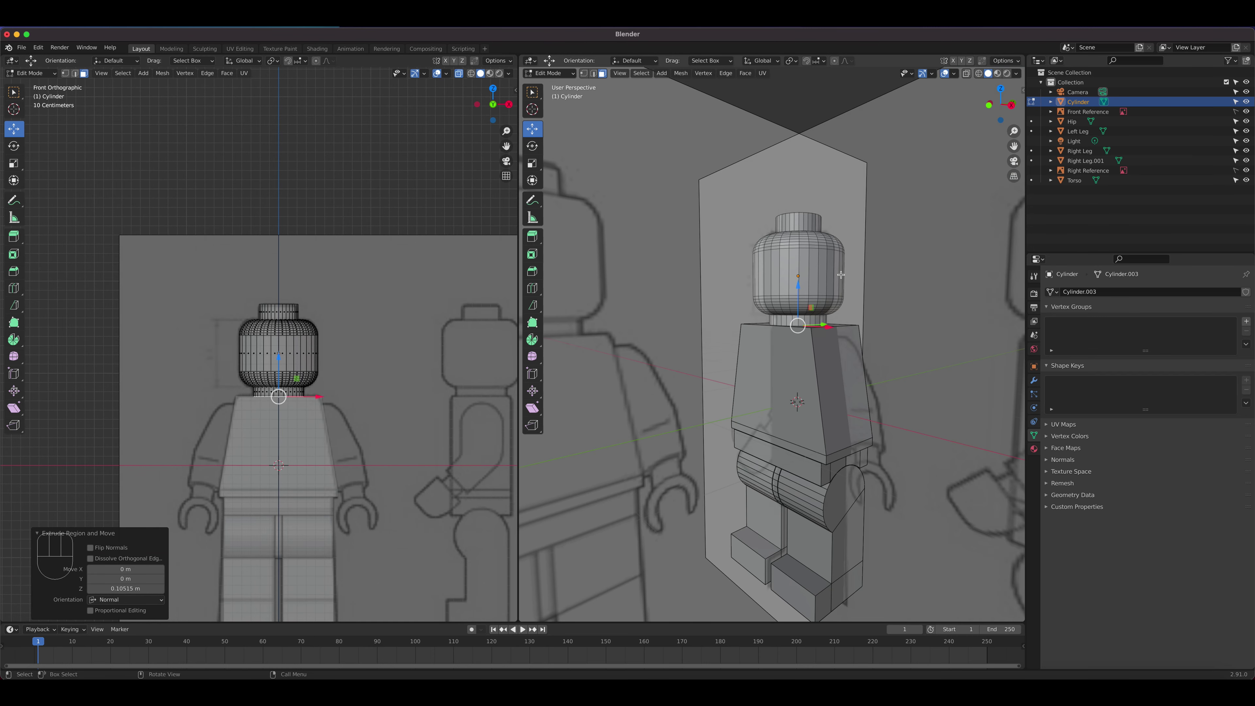
{"action": "middle_click_drag", "start_coordinate": [830, 285], "coordinate": [841, 321]}
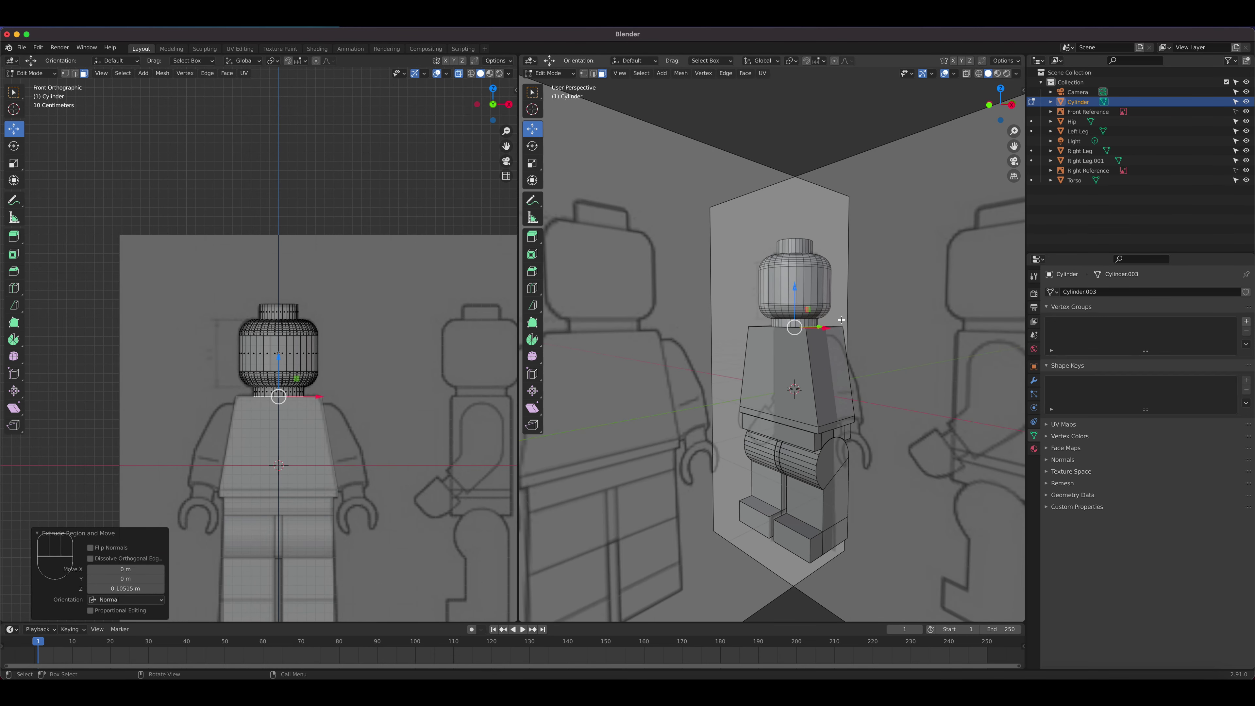
{"action": "key", "text": "Tab"}
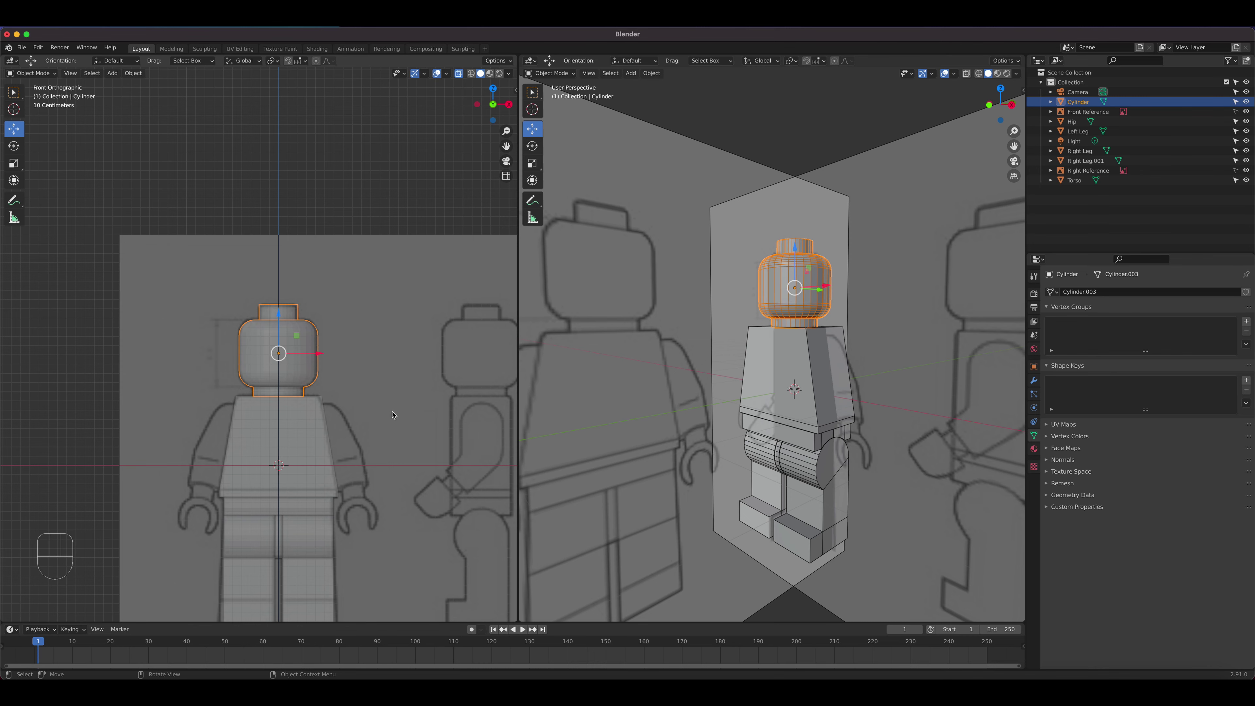
{"action": "middle_click_drag", "start_coordinate": [393, 415], "coordinate": [338, 302], "text": "shift"}
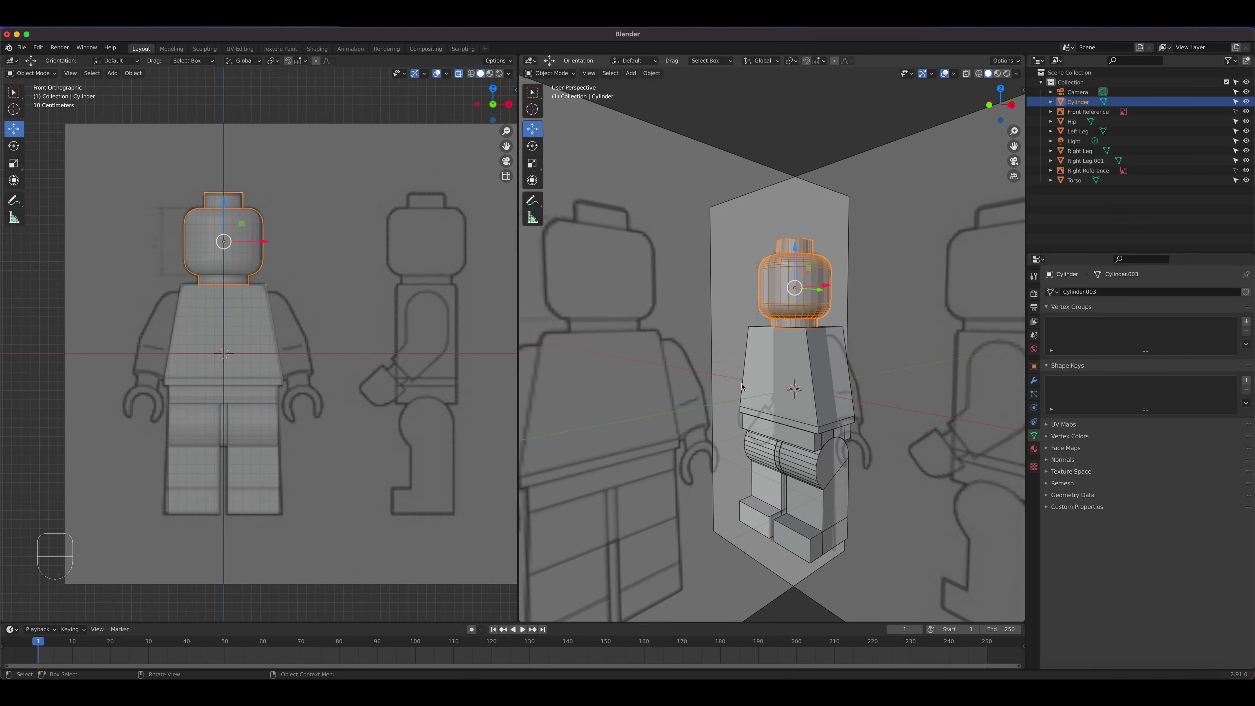
Step: Rename the head cylinder object as Head
{"action": "key", "text": "KP_3"}
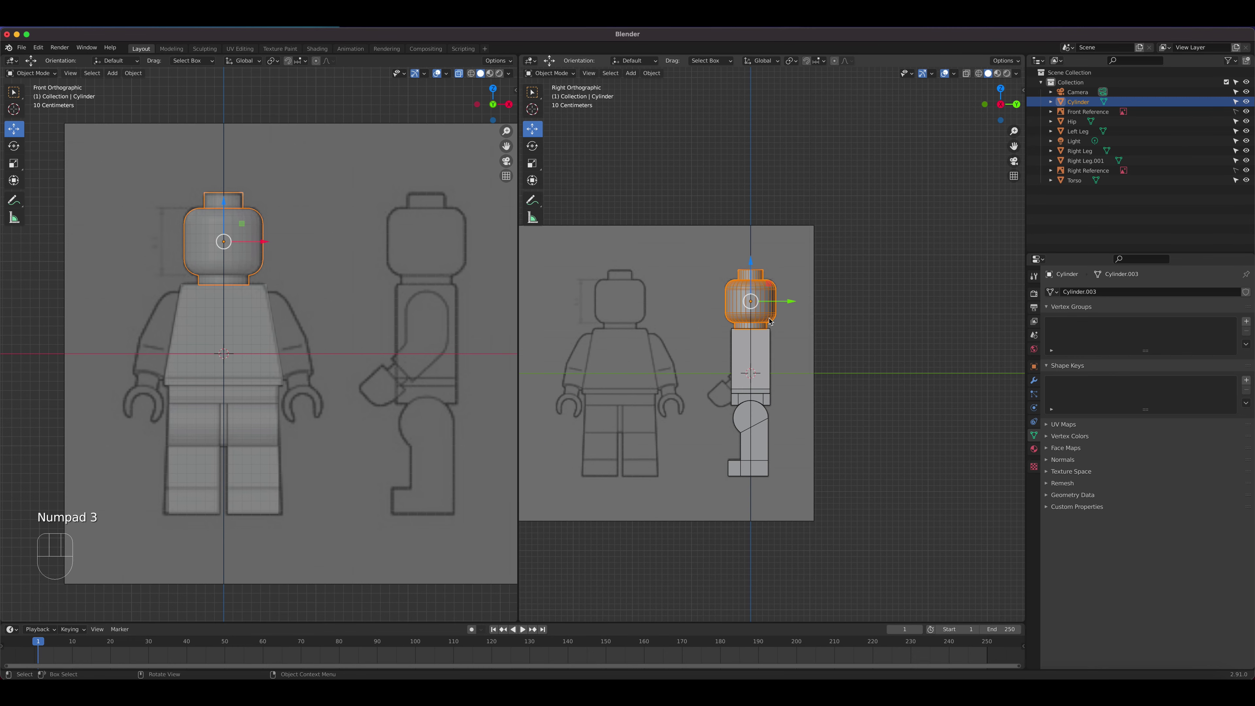
{"action": "double_click", "coordinate": [1082, 105]}
{"action": "type", "text": "Hea"}
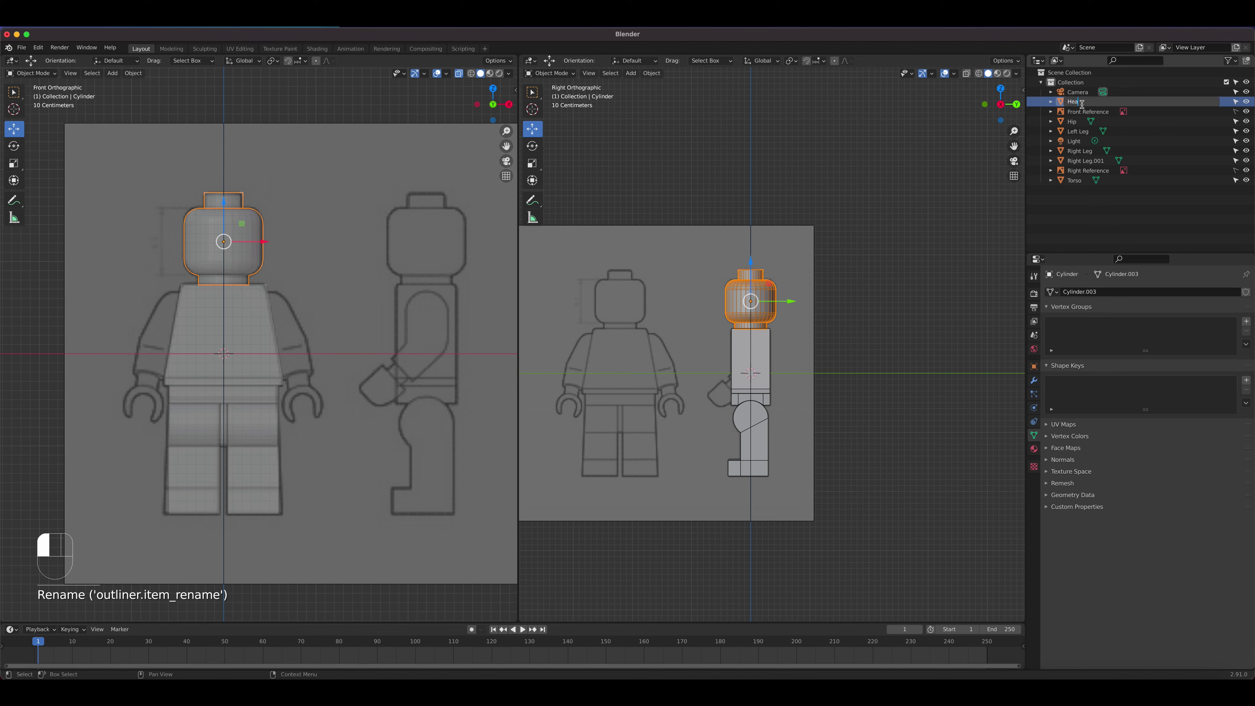
{"action": "type", "text": "d"}
{"action": "key", "text": "Return"}
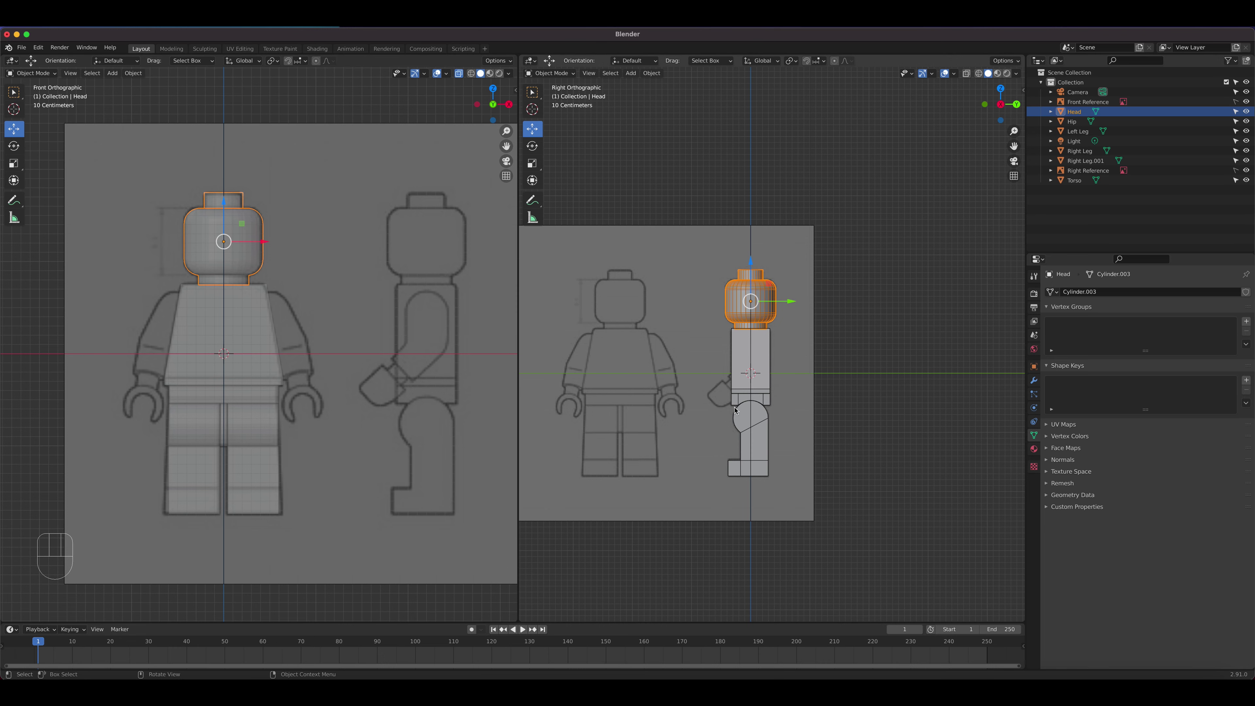
Step: Join the hip block with the thin rounded divider between the legs into one object
{"action": "left_click", "coordinate": [768, 399]}
{"action": "scroll", "coordinate": [768, 391], "scroll_direction": "up", "scroll_amount": 1}
{"action": "scroll", "coordinate": [768, 388], "scroll_direction": "up", "scroll_amount": 7}
{"action": "middle_click_drag", "start_coordinate": [682, 401], "coordinate": [717, 346]}
{"action": "scroll", "coordinate": [717, 376], "scroll_direction": "down", "scroll_amount": 4}
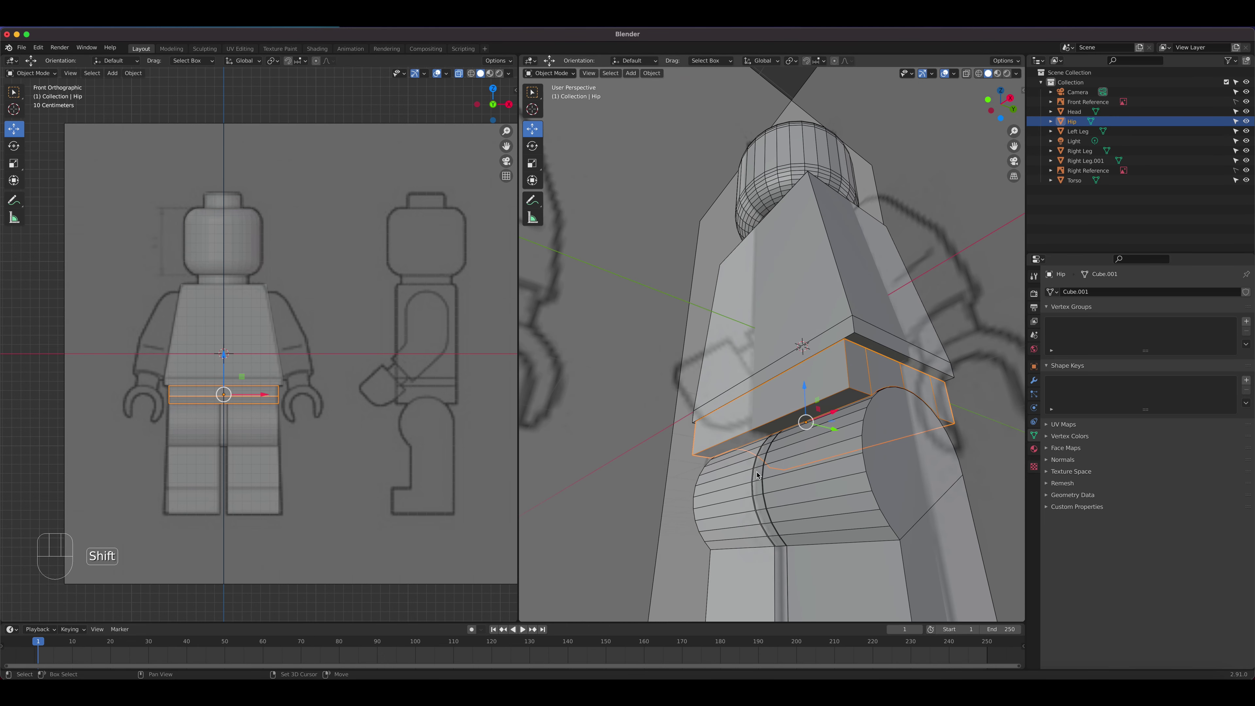
{"action": "left_click", "coordinate": [758, 461], "text": "shift"}
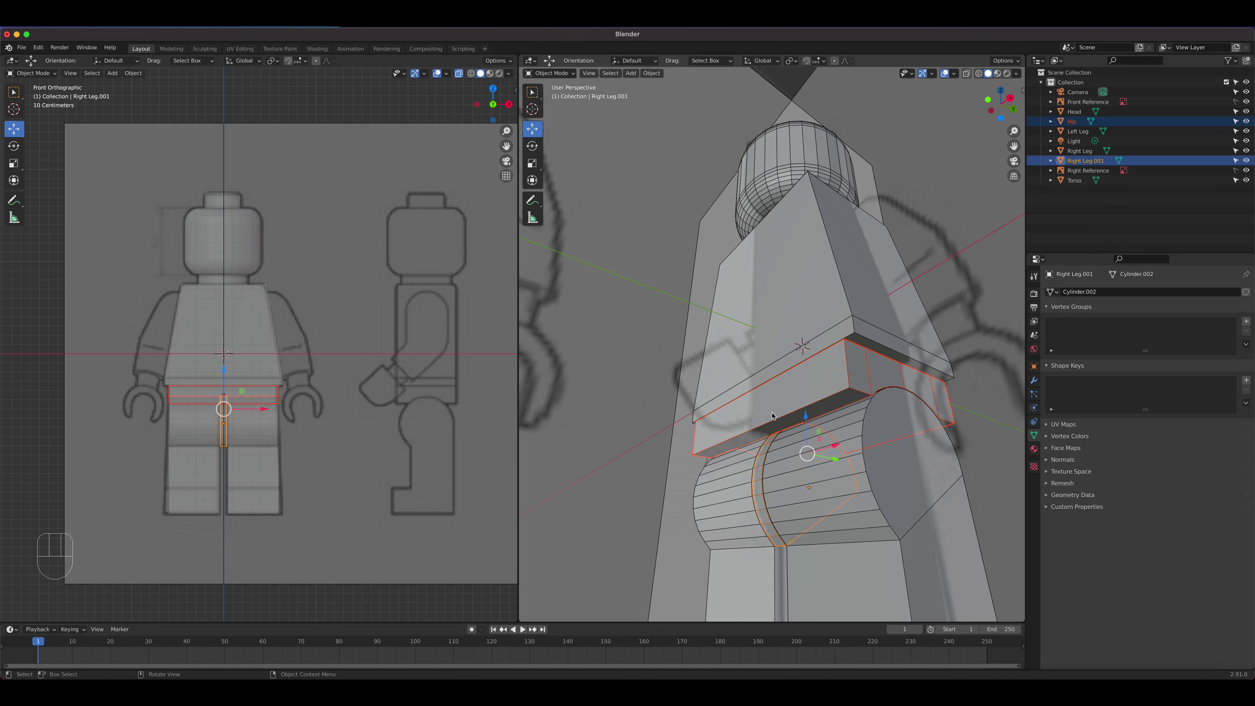
{"action": "left_click", "coordinate": [652, 73]}
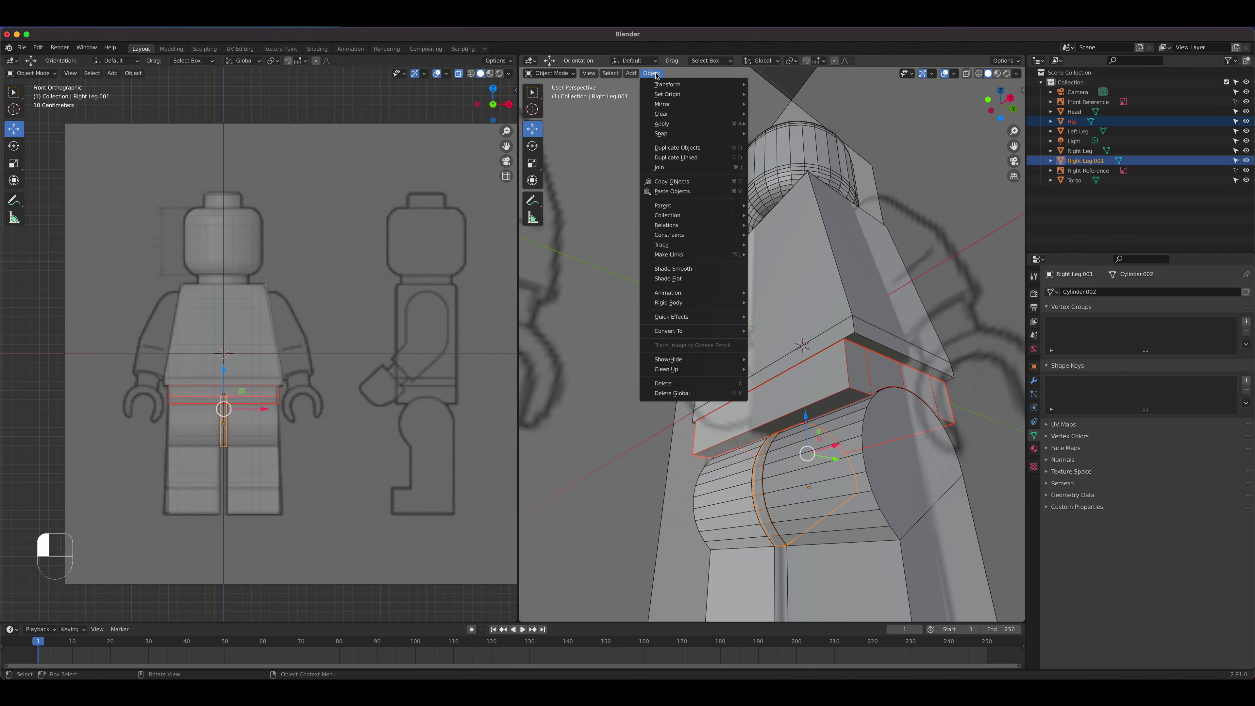
{"action": "left_click", "coordinate": [679, 169]}
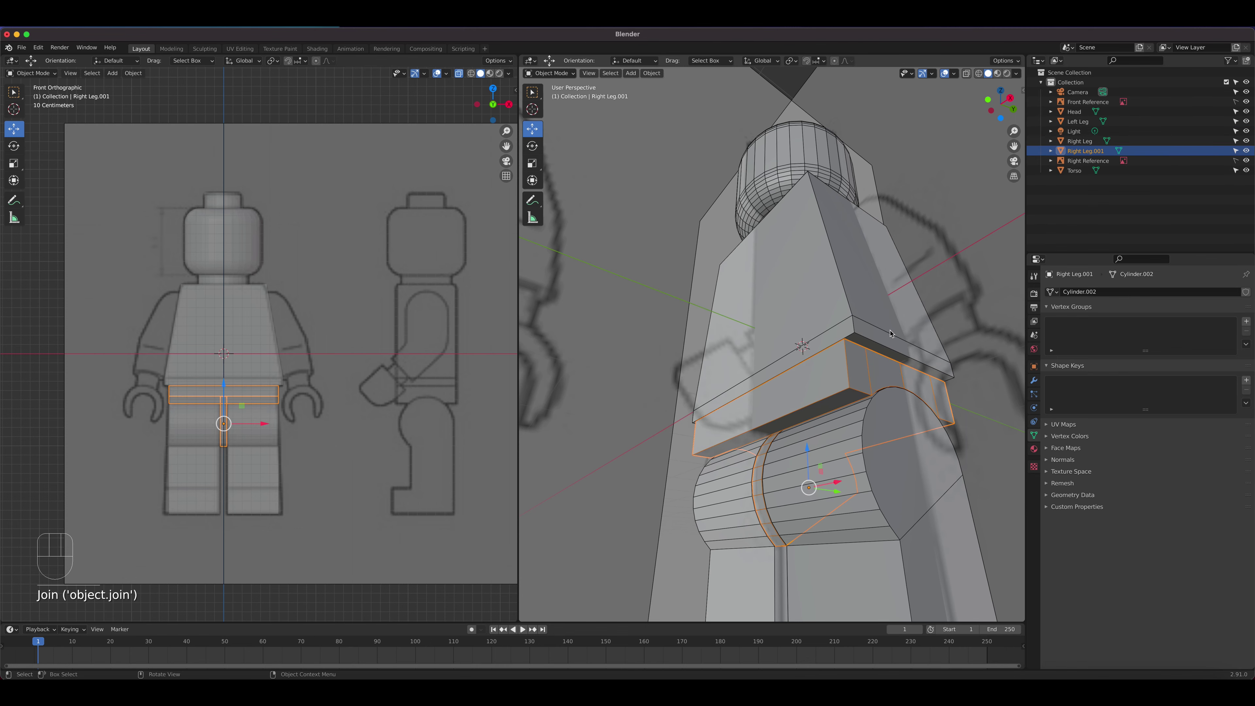
Step: Rename the joined hip and divider object as Hip and try moving it as one piece
{"action": "double_click", "coordinate": [1083, 151]}
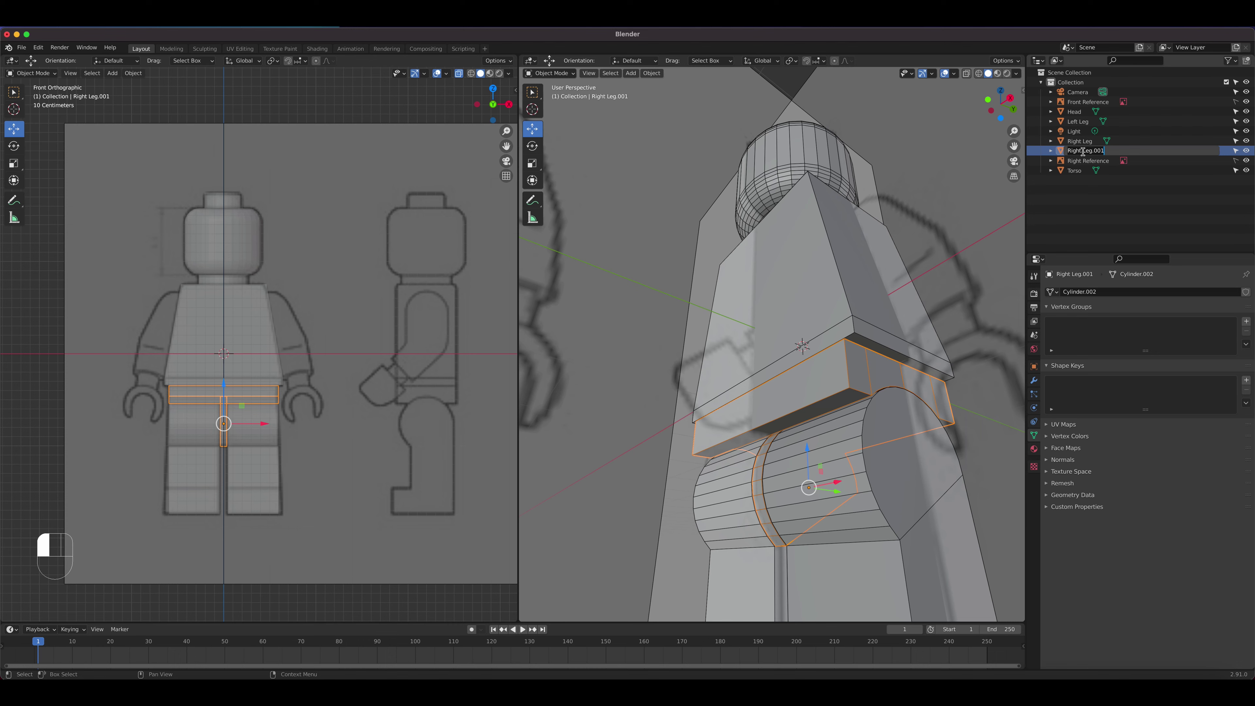
{"action": "type", "text": "Hip"}
{"action": "key", "text": "Return"}
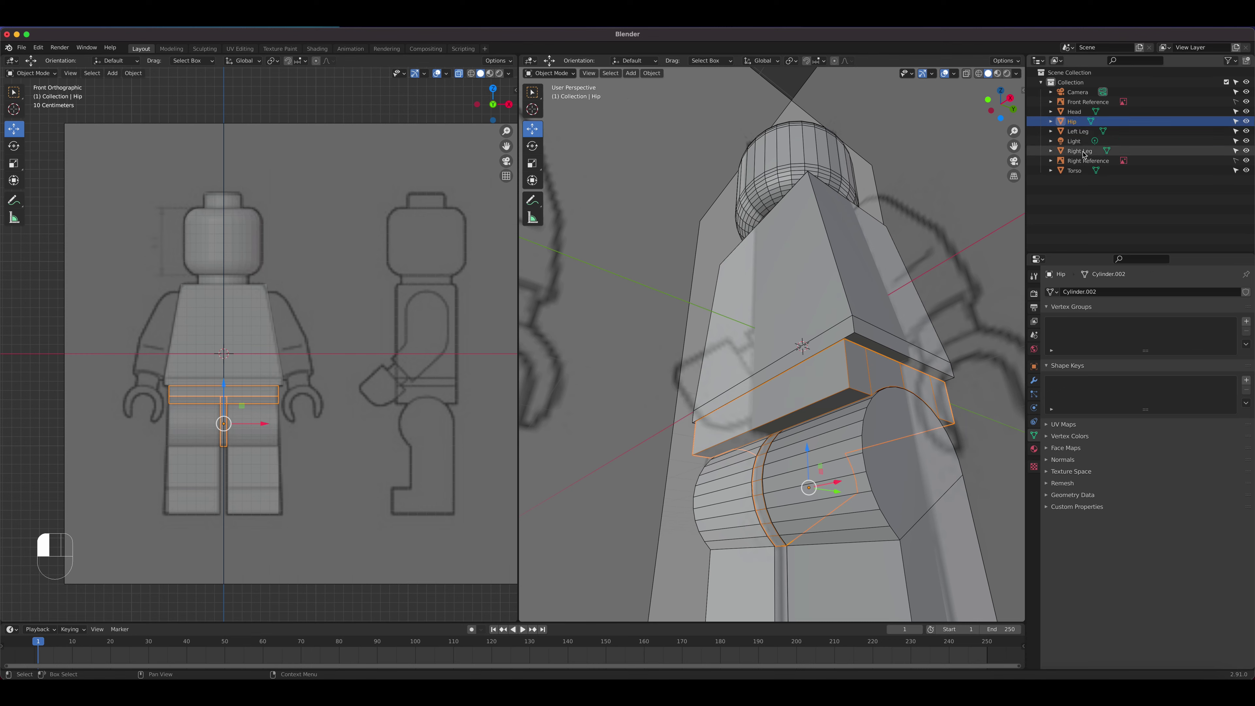
{"action": "key", "text": "g"}
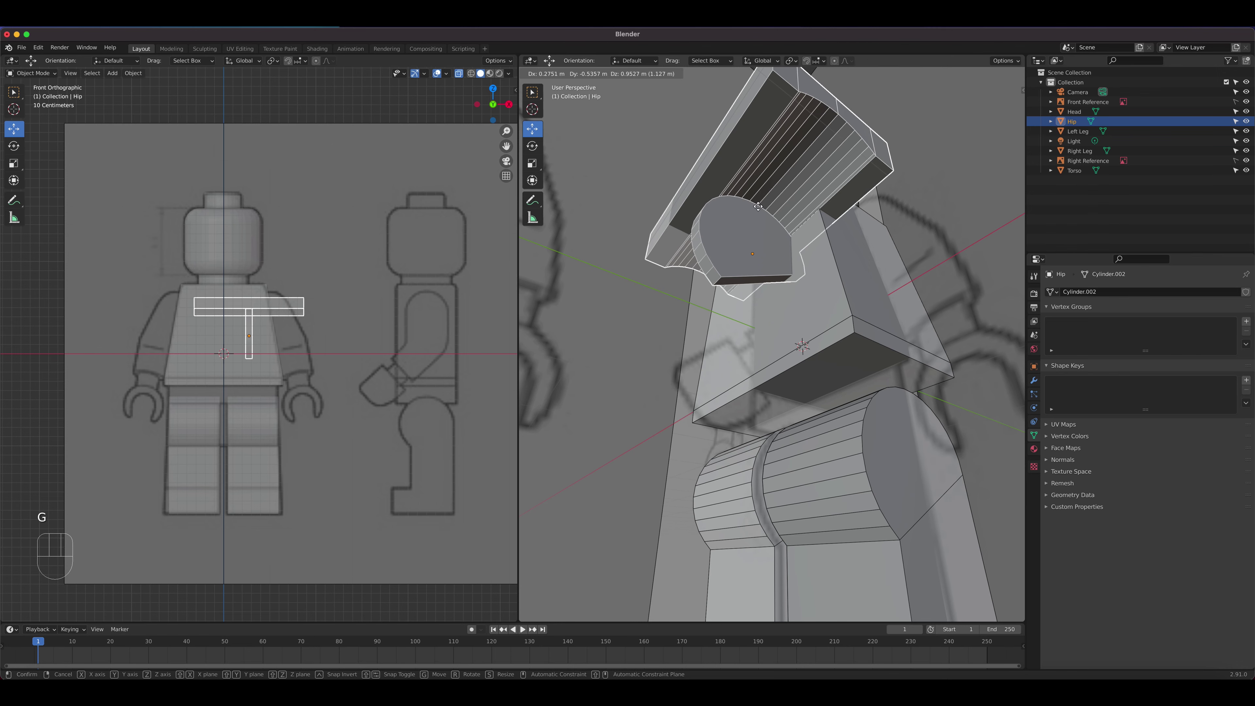
{"action": "right_click", "coordinate": [758, 207]}
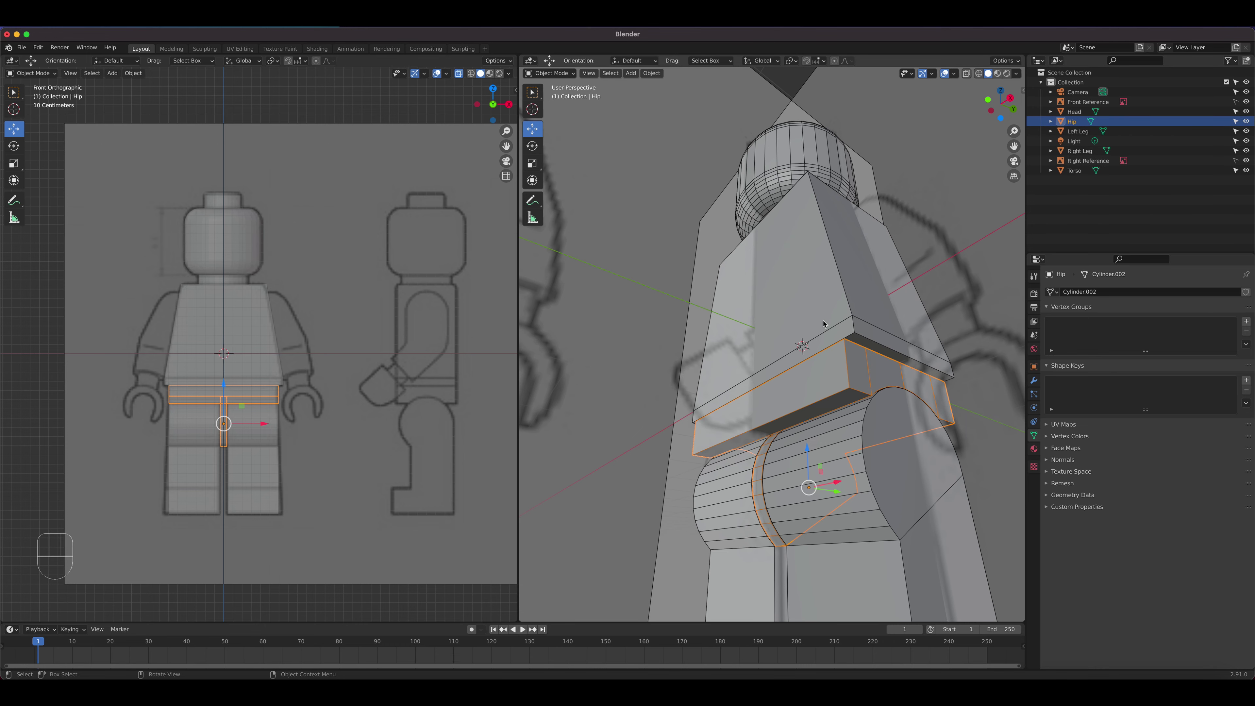
Step: Add a NURBS path at the 3D cursor beside the torso and rotate it 90° about the Y axis
{"action": "key", "text": "KP_3"}
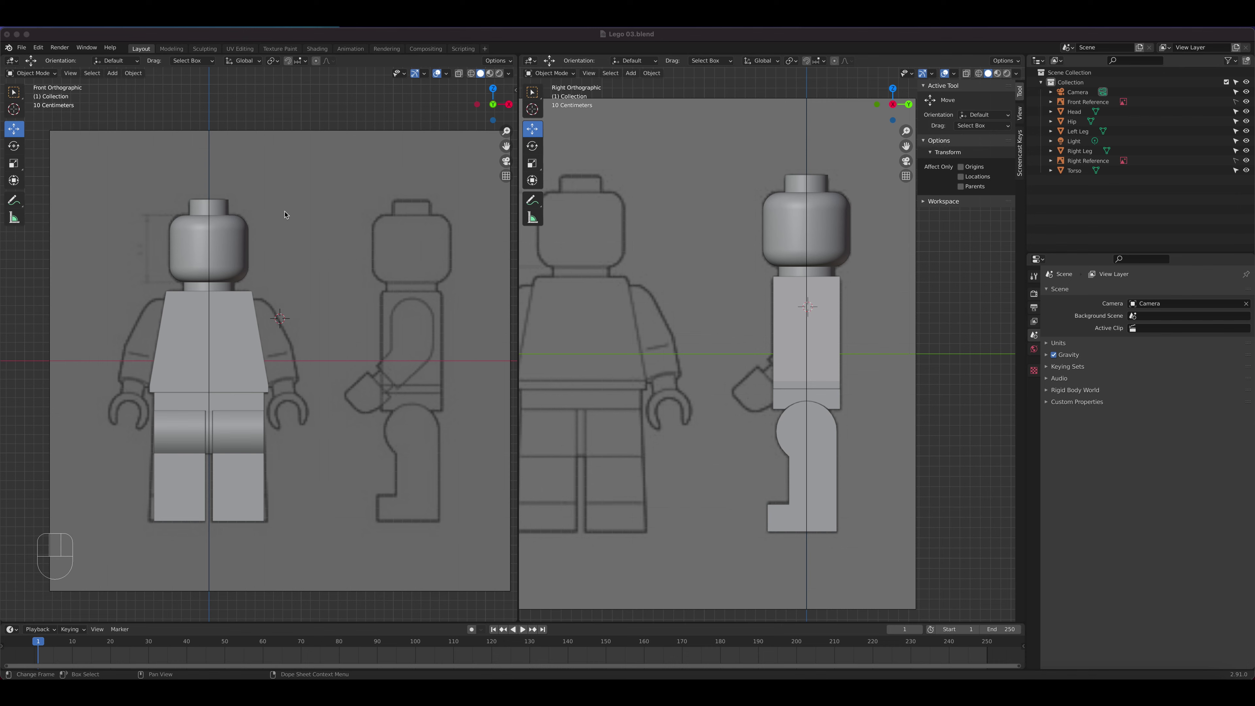
{"action": "left_click", "coordinate": [632, 75]}
{"action": "mouse_move", "coordinate": [644, 95]}
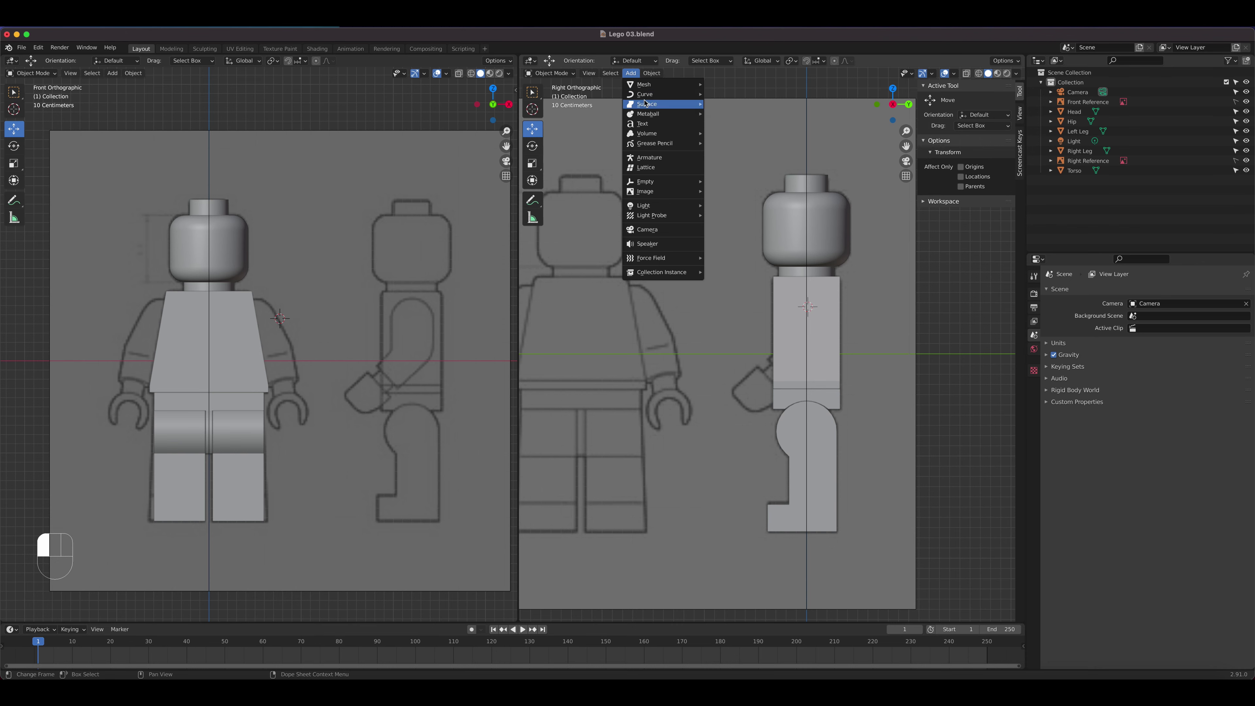
{"action": "left_click", "coordinate": [755, 138]}
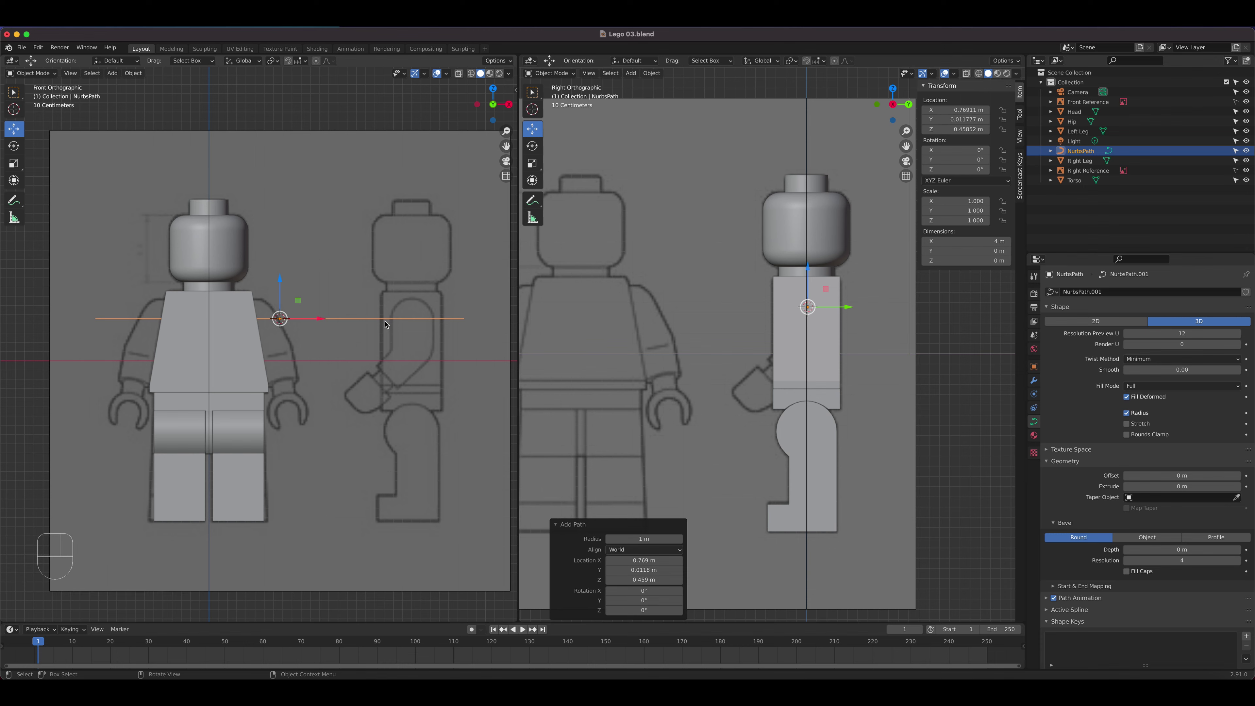
{"action": "key", "text": "r"}
{"action": "type", "text": "y"}
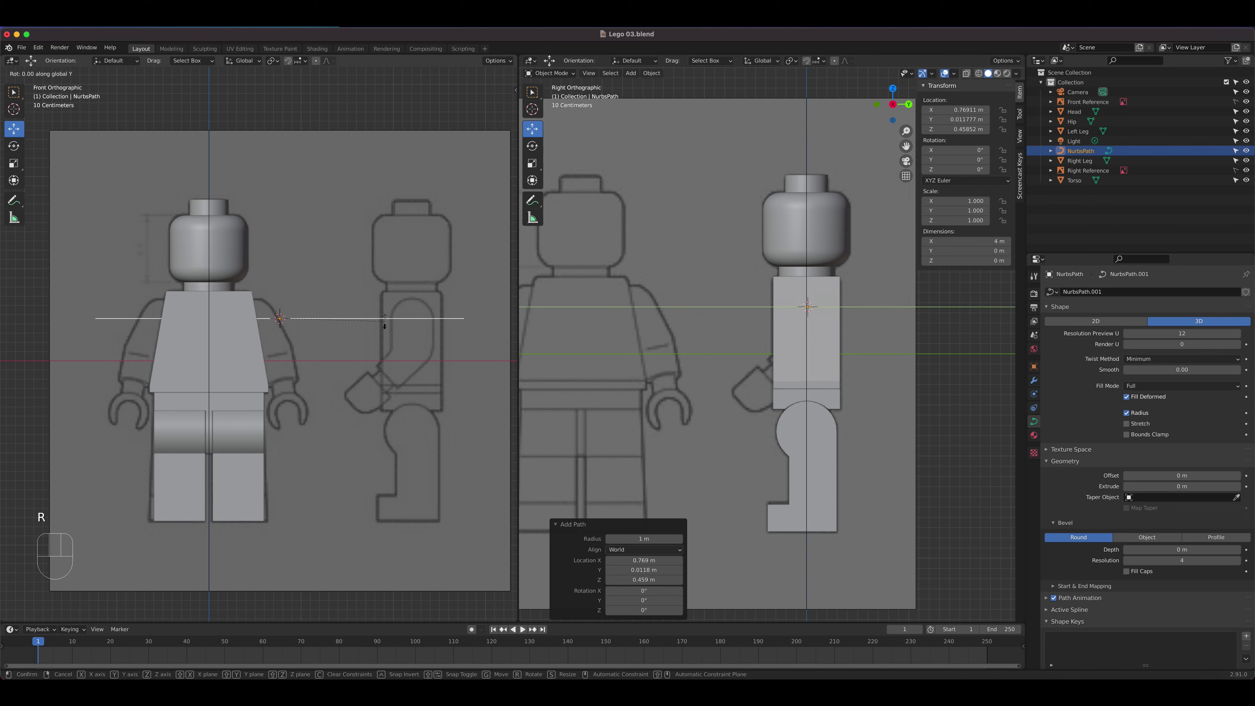
{"action": "type", "text": "90"}
{"action": "key", "text": "Return"}
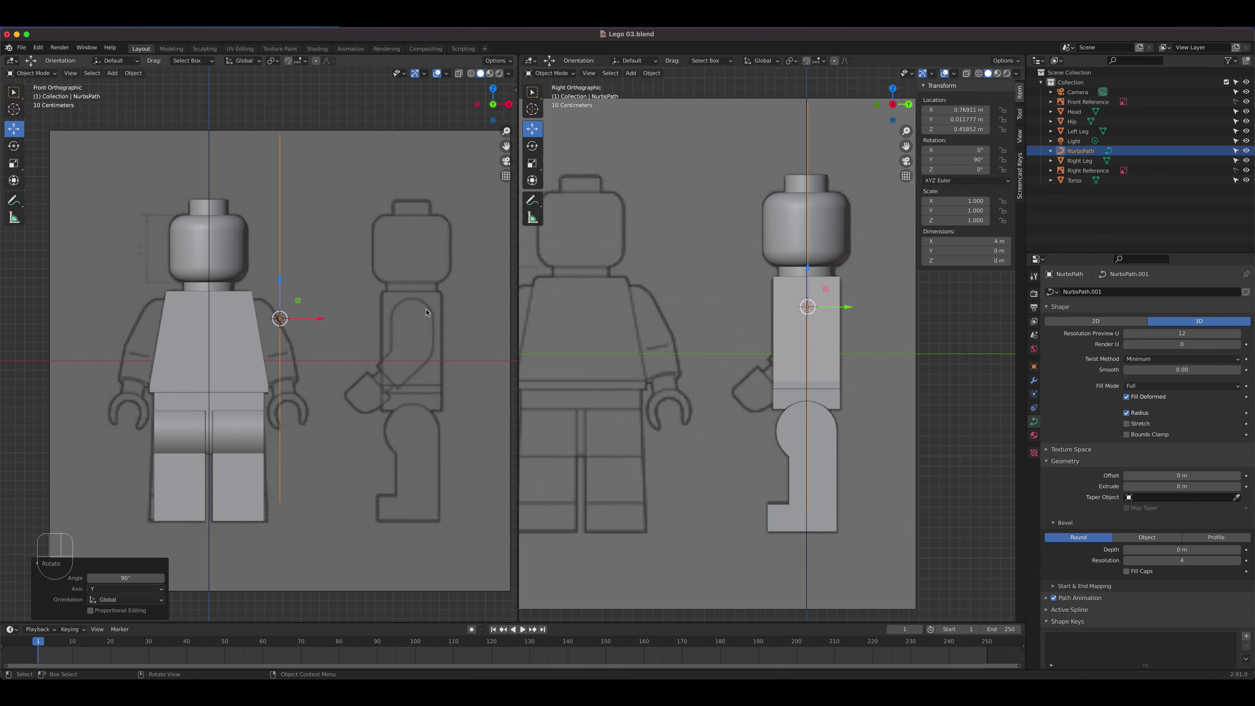
Step: Scale the path to about 0.291 and move it about 0.027 m inward and 0.138 m down onto the reference arm
{"action": "key", "text": "s"}
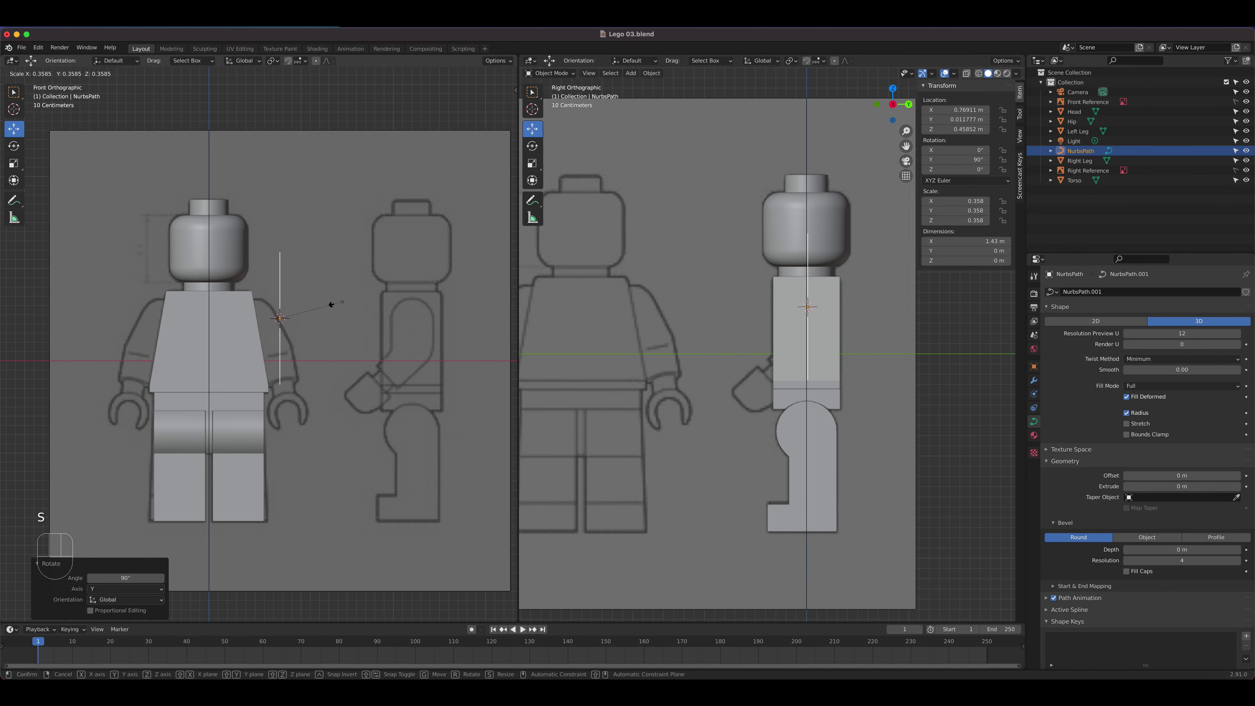
{"action": "left_click", "coordinate": [323, 309]}
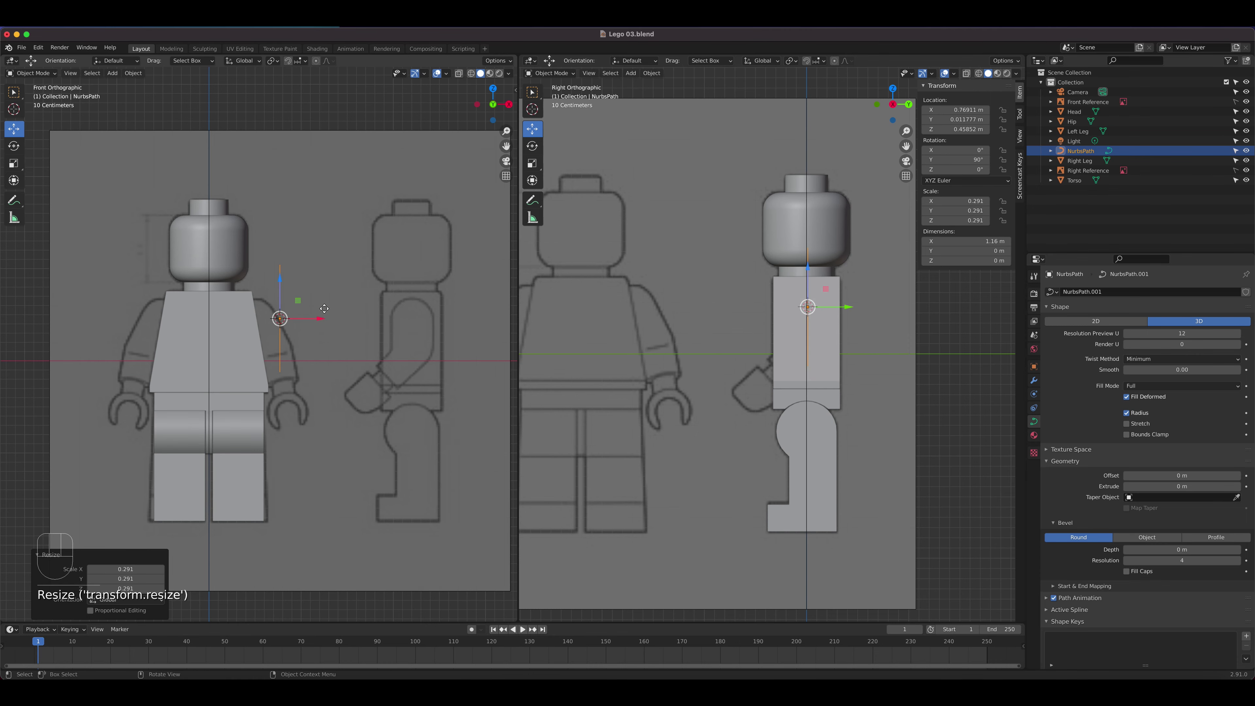
{"action": "key", "text": "g"}
{"action": "left_click", "coordinate": [322, 322]}
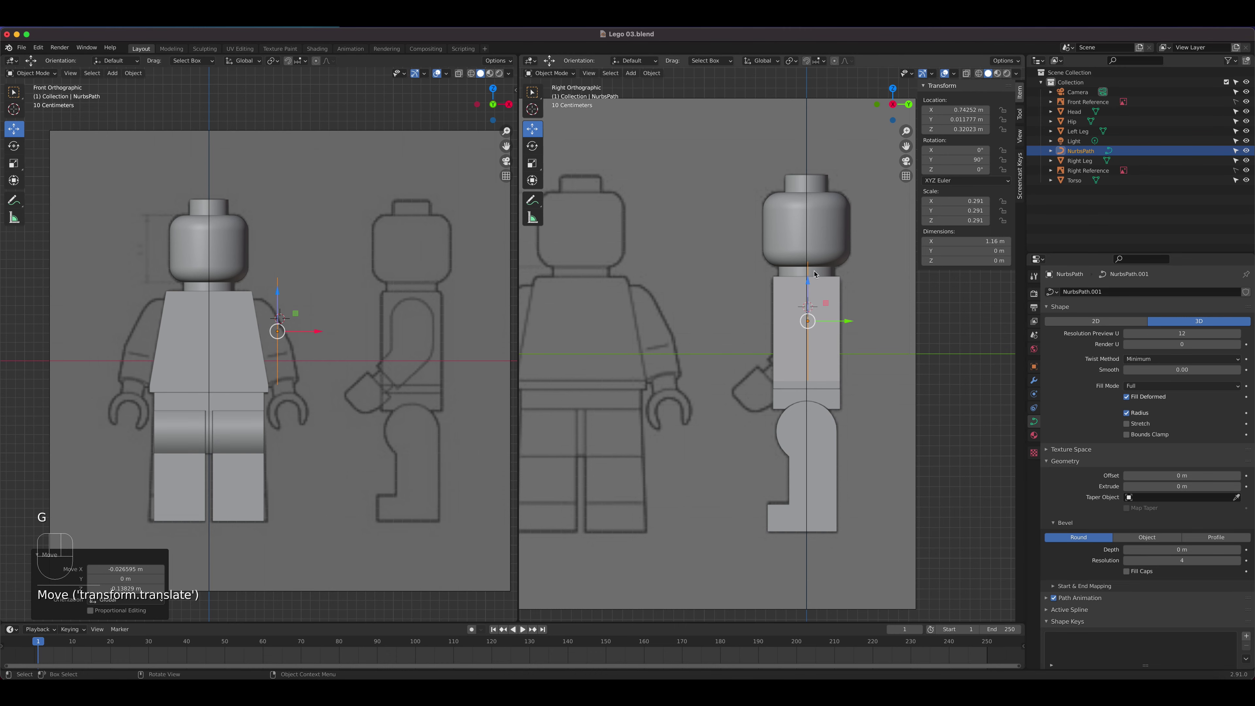
Step: Turn on X-ray in the side view so the reference arm shows through the torso
{"action": "left_click", "coordinate": [968, 74]}
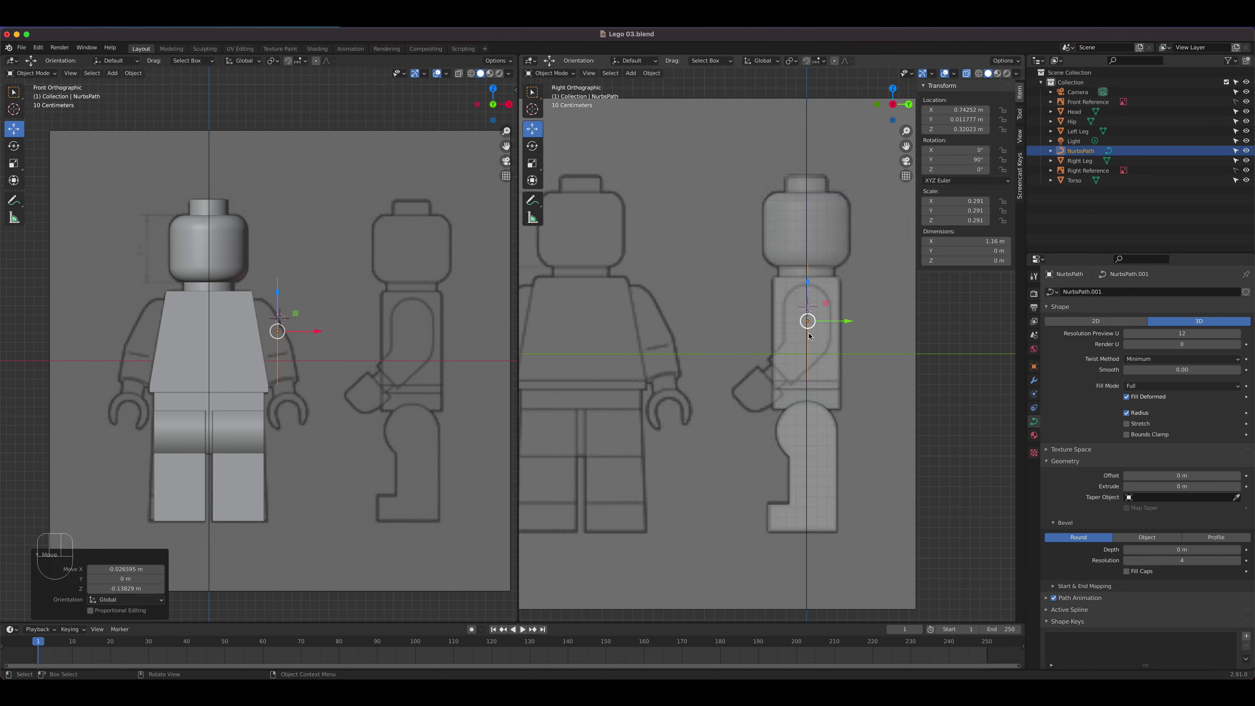
{"action": "scroll", "coordinate": [809, 340], "scroll_direction": "up", "scroll_amount": 5}
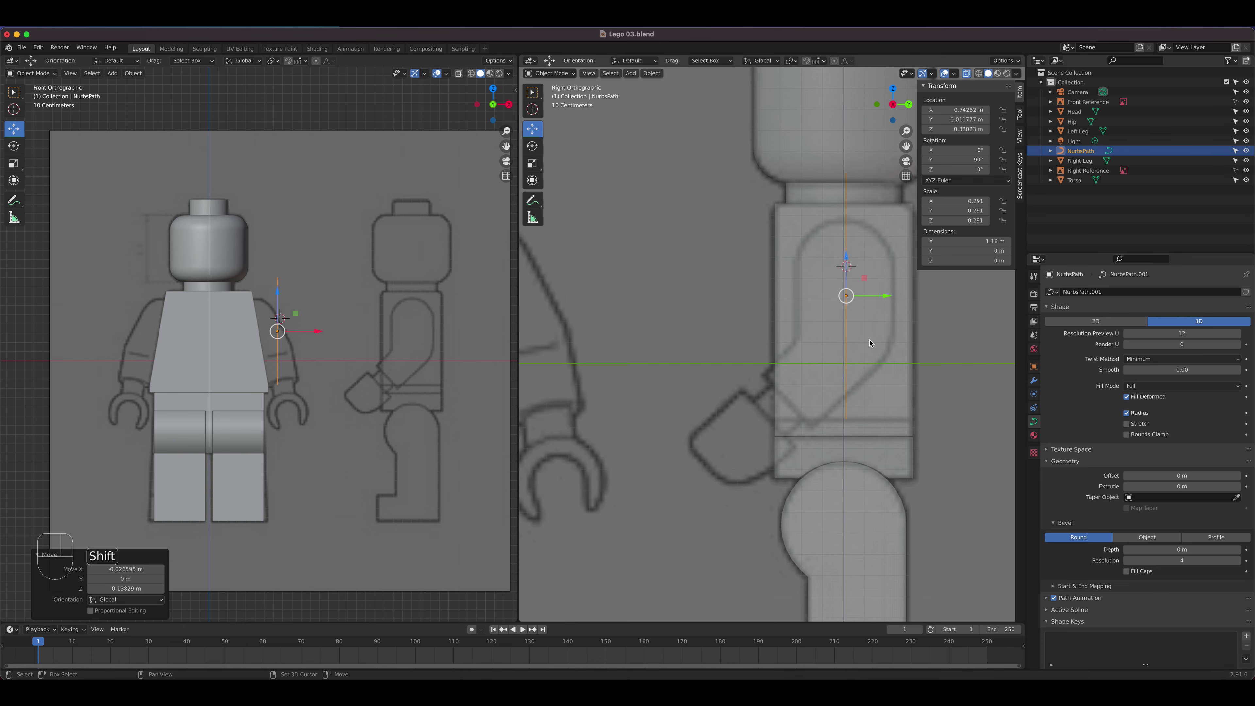
{"action": "middle_click_drag", "start_coordinate": [809, 340], "coordinate": [783, 382], "text": "shift"}
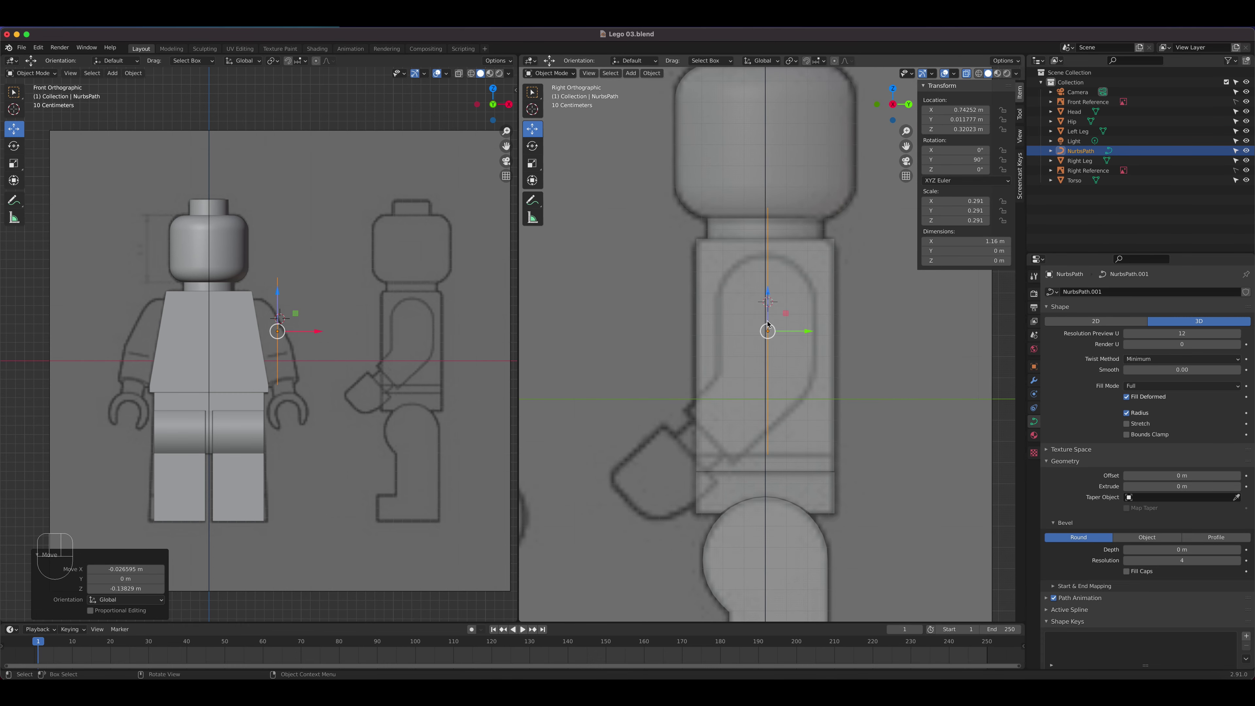
{"action": "scroll", "coordinate": [331, 318], "scroll_direction": "up", "scroll_amount": 5}
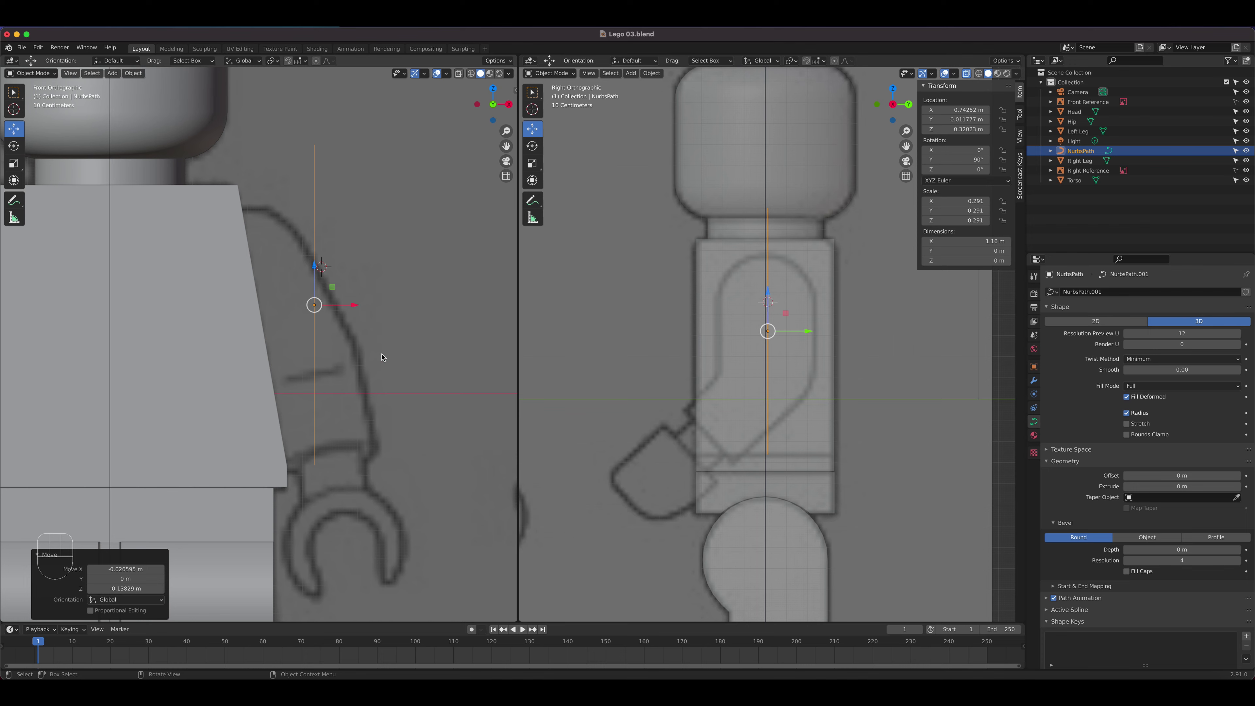
Step: Enter Edit Mode on the path and deselect all of its control points
{"action": "key", "text": "Tab"}
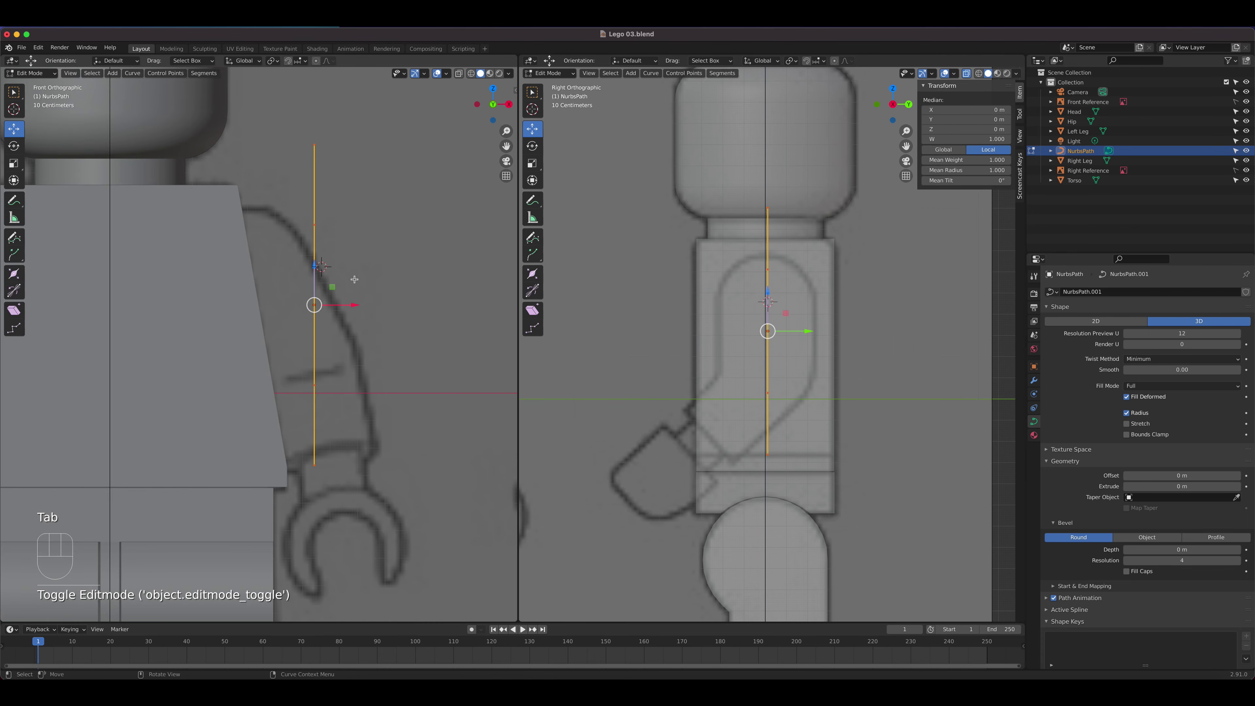
{"action": "left_click", "coordinate": [317, 144]}
{"action": "left_click", "coordinate": [316, 224], "text": "shift"}
{"action": "left_click", "coordinate": [345, 303], "text": "shift"}
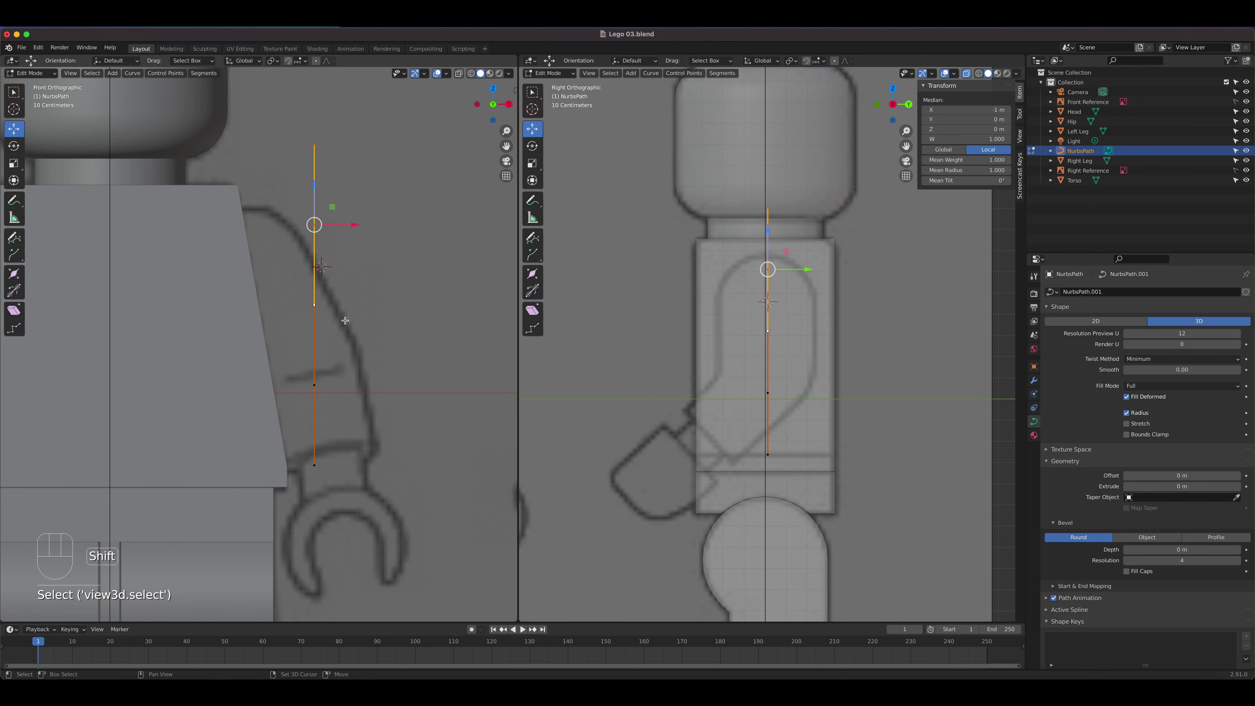
{"action": "left_click", "coordinate": [332, 378], "text": "shift"}
{"action": "left_click", "coordinate": [329, 459], "text": "shift"}
{"action": "left_click", "coordinate": [398, 291]}
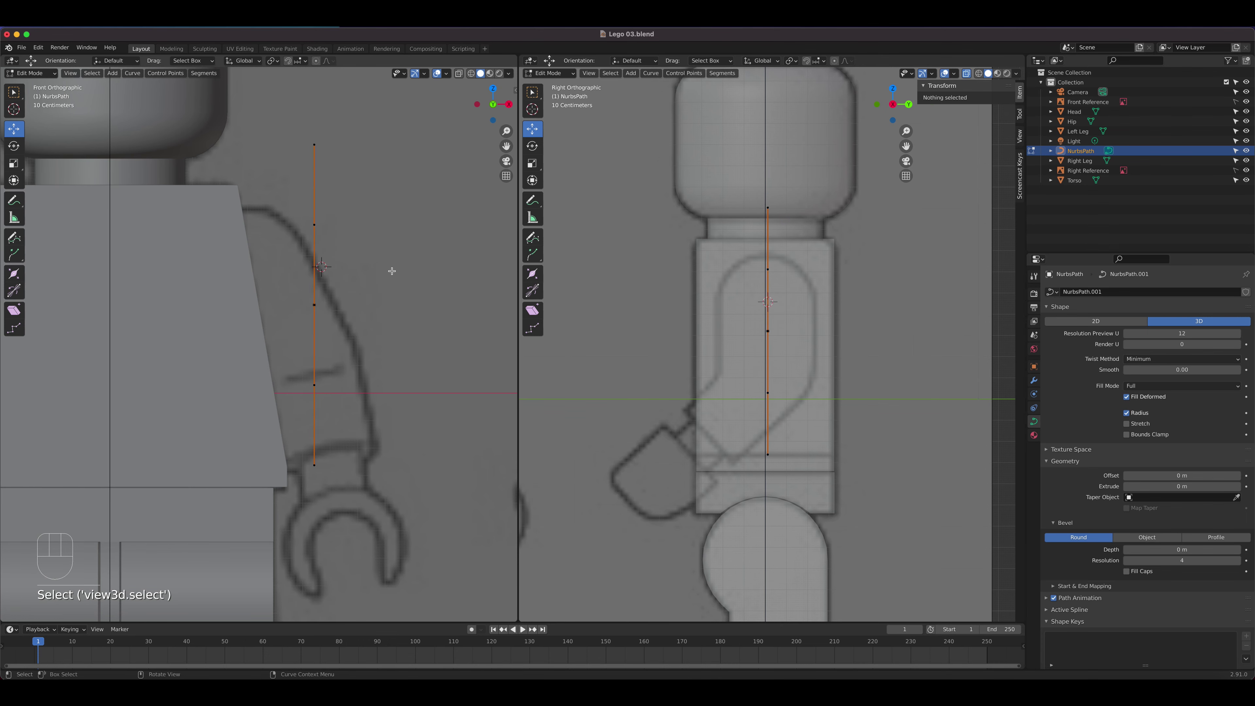
Step: Move the path's top control point about 0.34 m inward and 0.34 m down into the shoulder, and the second about 0.114 m inward
{"action": "left_click", "coordinate": [310, 159]}
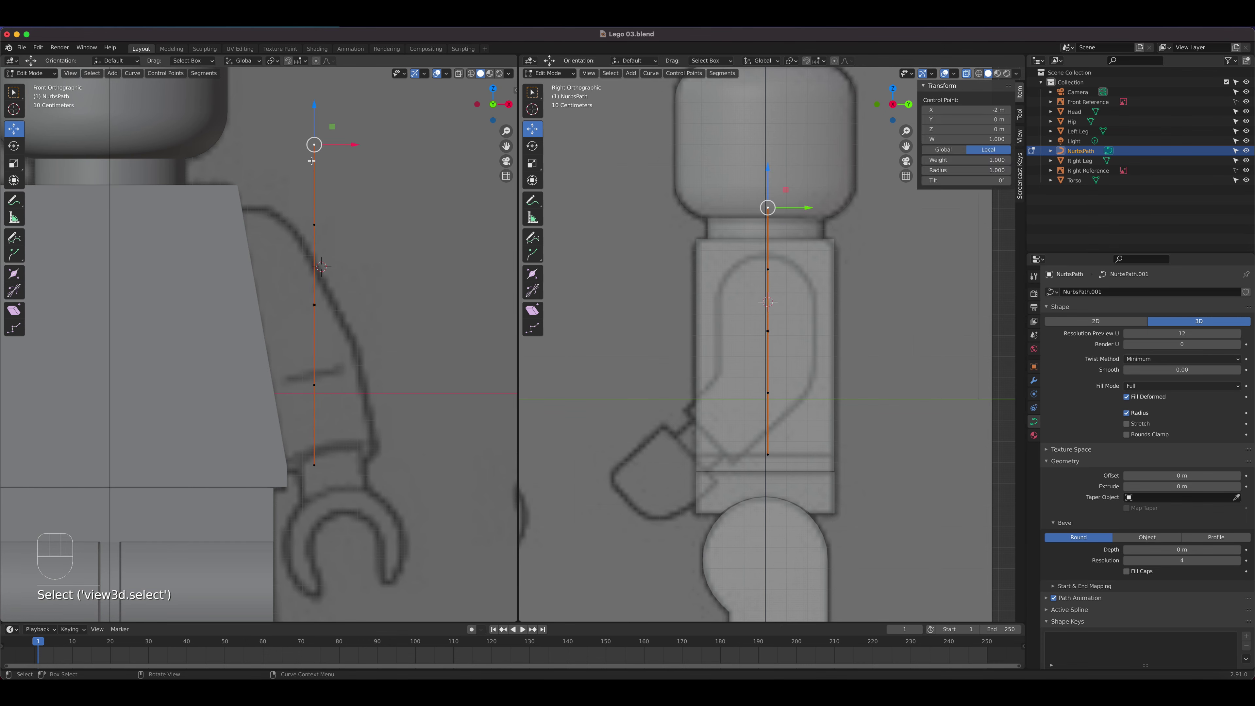
{"action": "key", "text": "g"}
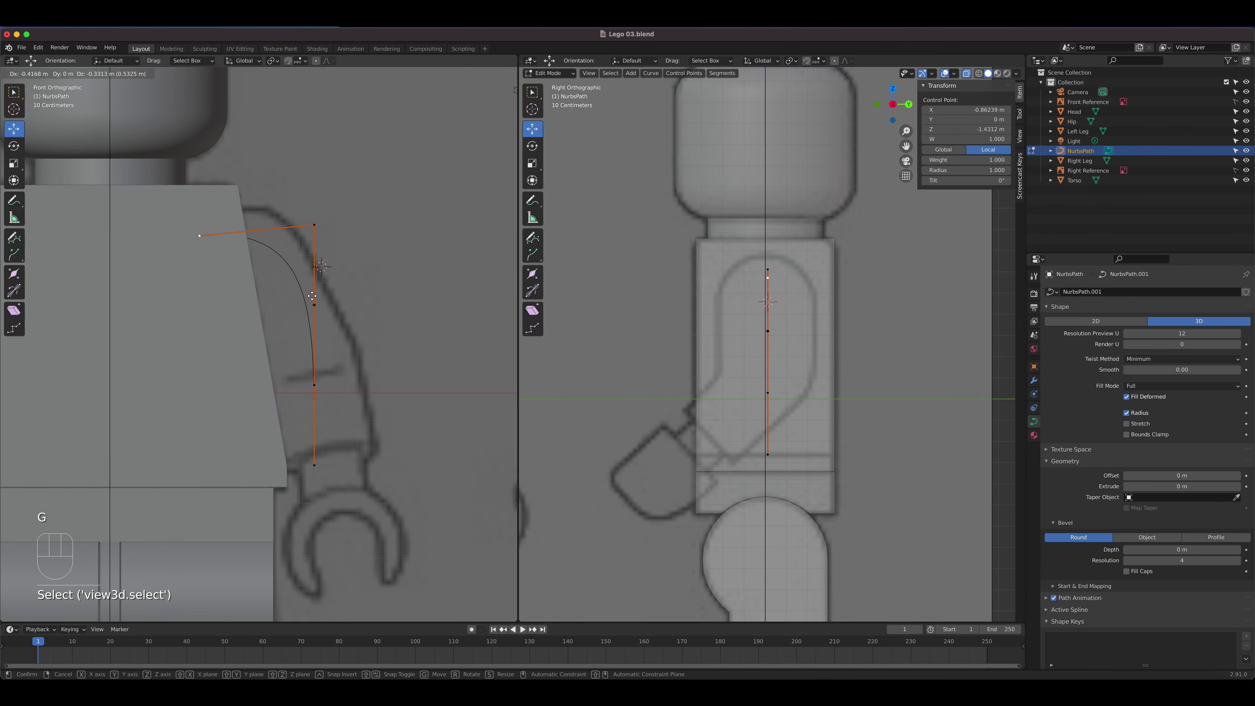
{"action": "left_click", "coordinate": [334, 298]}
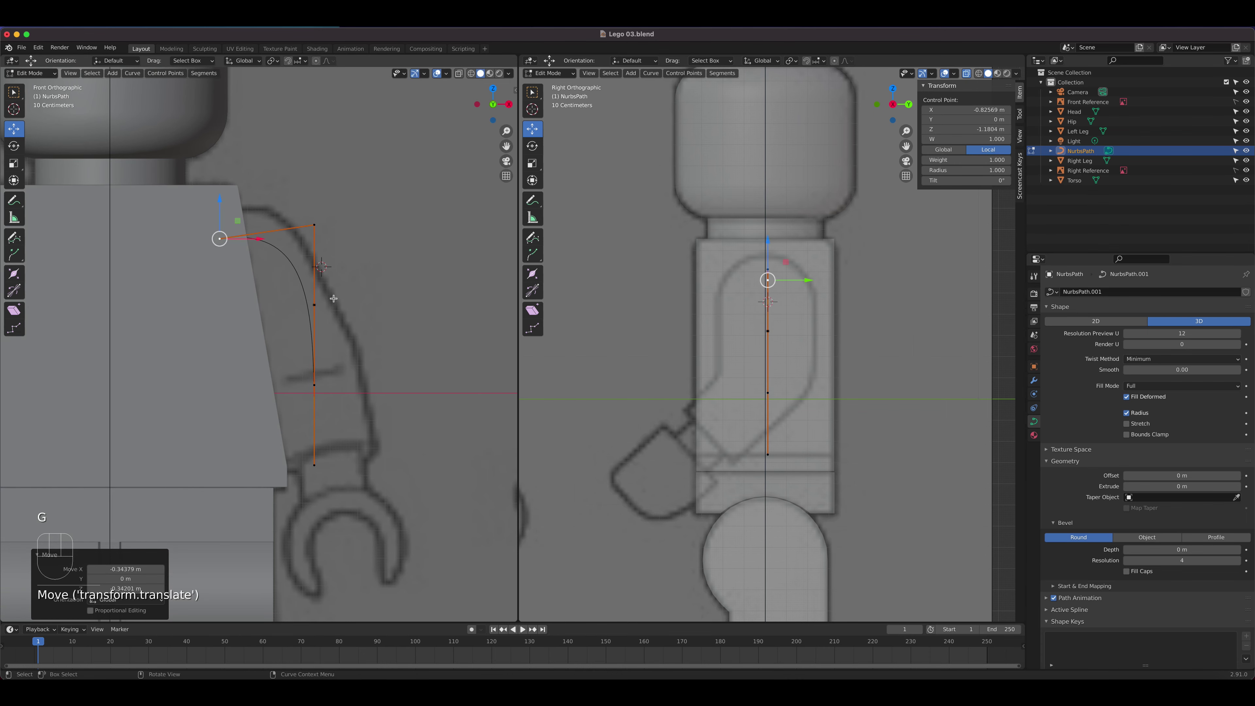
{"action": "left_click", "coordinate": [314, 227]}
{"action": "key", "text": "g"}
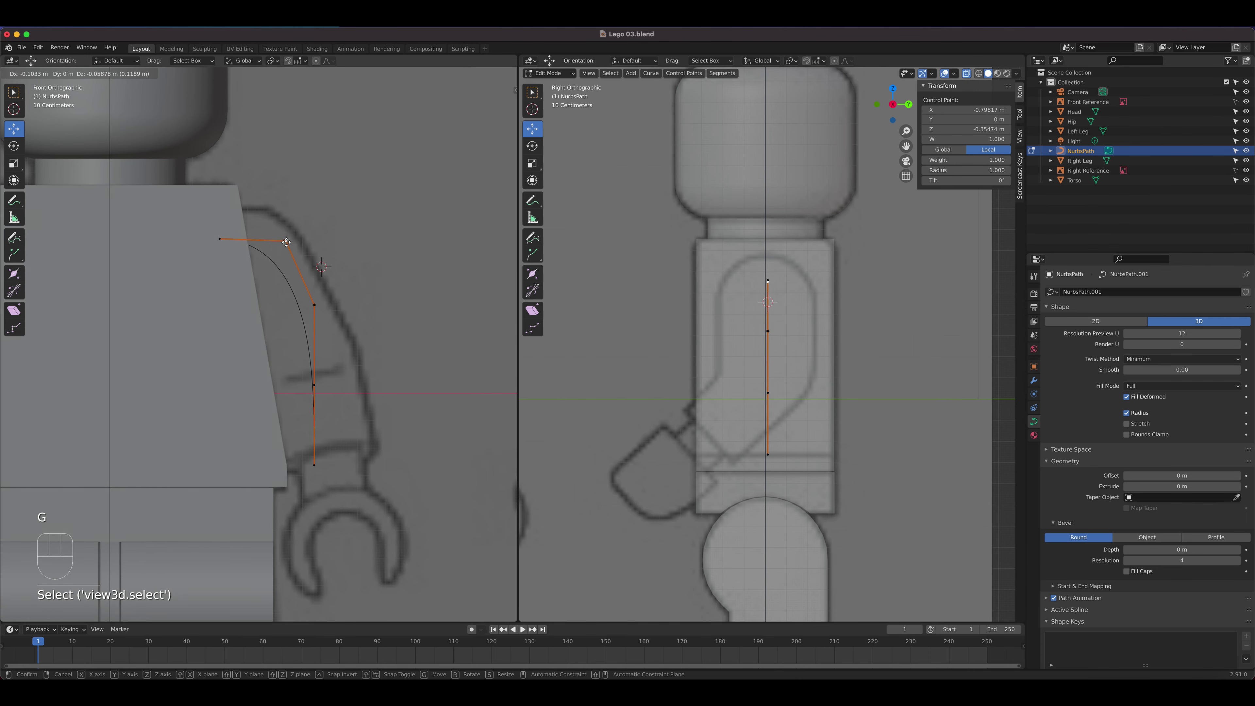
{"action": "left_click", "coordinate": [283, 239]}
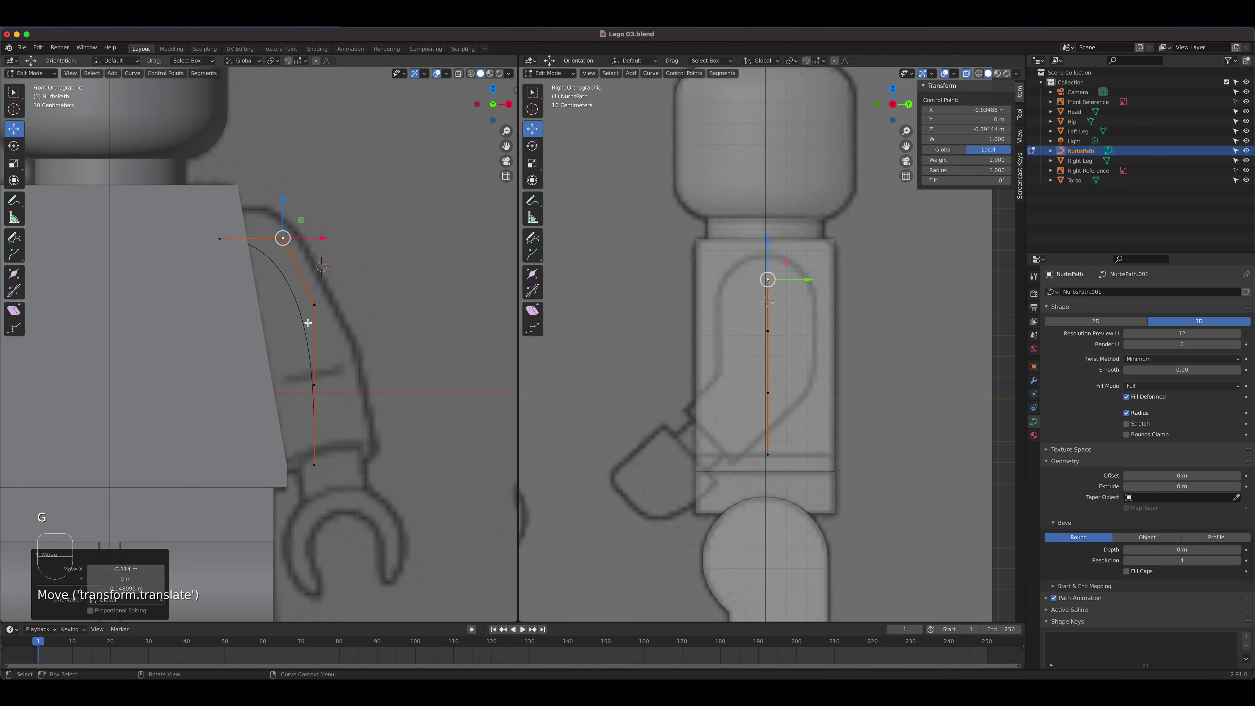
Step: Move the path's third control point about 0.064 m and the fourth about 0.016 m toward the torso to follow the arm's bend
{"action": "left_click", "coordinate": [316, 307]}
{"action": "key", "text": "g"}
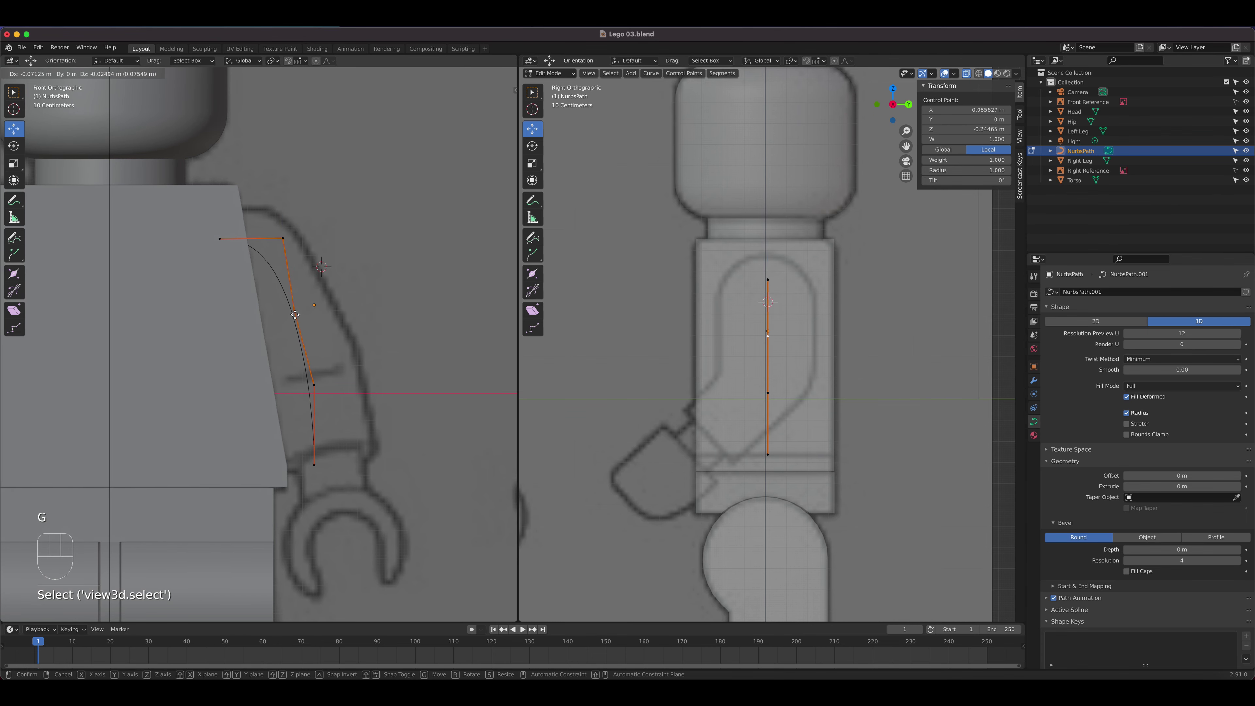
{"action": "left_click", "coordinate": [297, 311]}
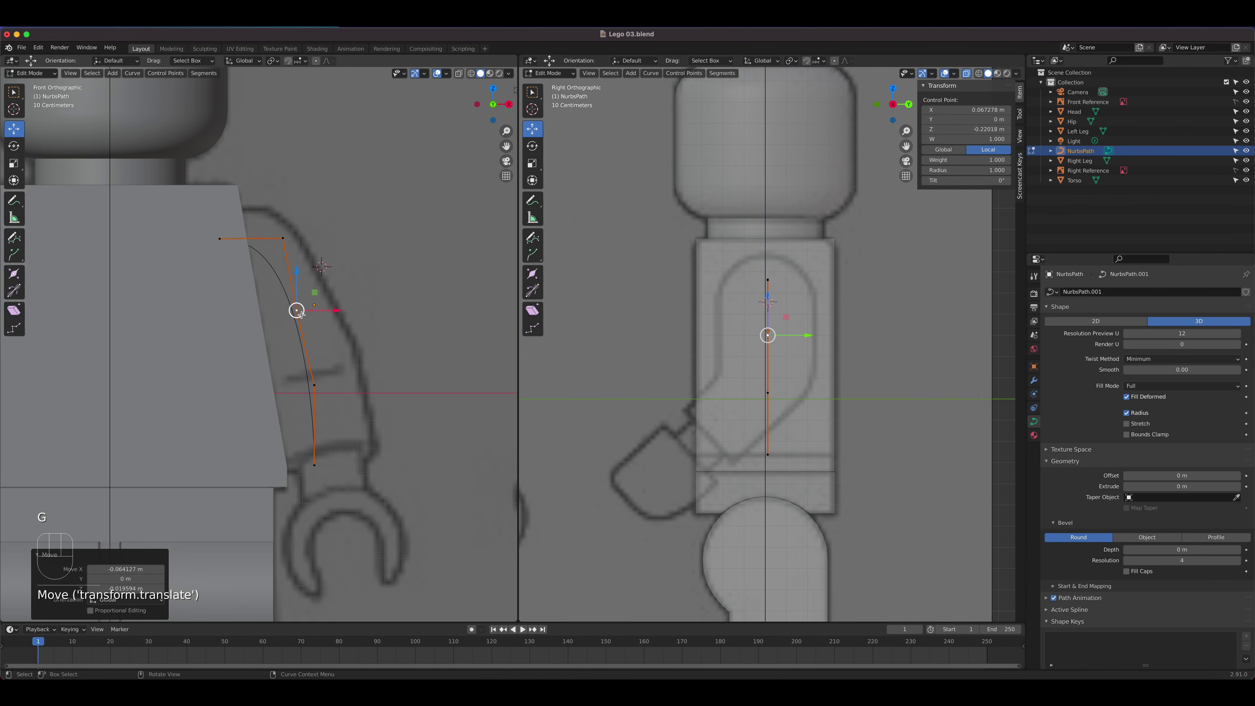
{"action": "left_click", "coordinate": [313, 384]}
{"action": "key", "text": "g"}
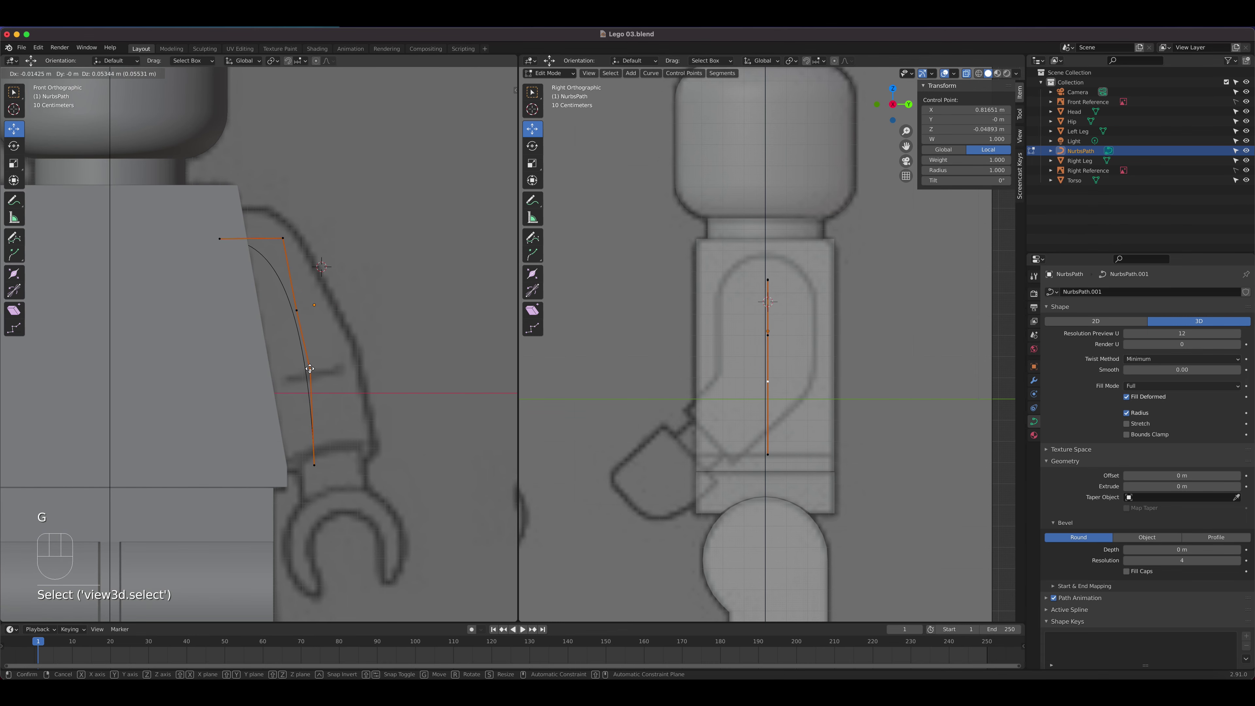
{"action": "left_click", "coordinate": [310, 368]}
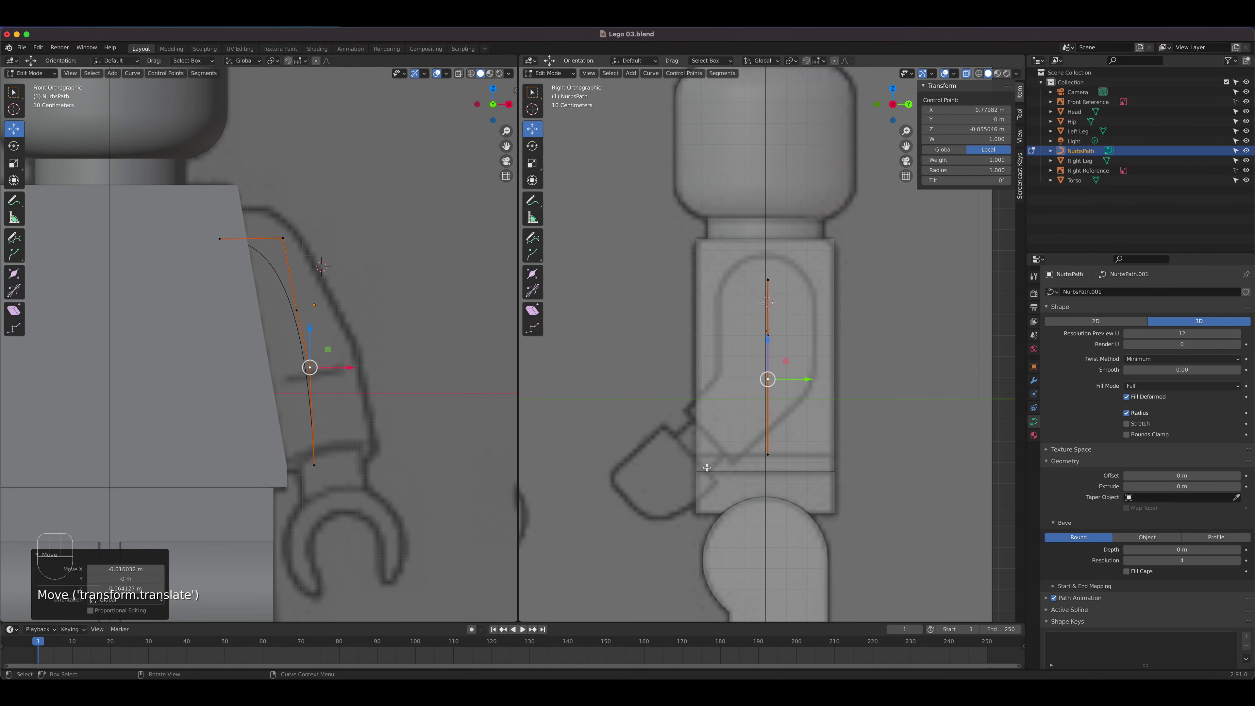
Step: Move the path's bottom control point about 0.275 m toward the front and 0.086 m up, and the second about 0.053 m inward
{"action": "left_click", "coordinate": [772, 455]}
{"action": "key", "text": "g"}
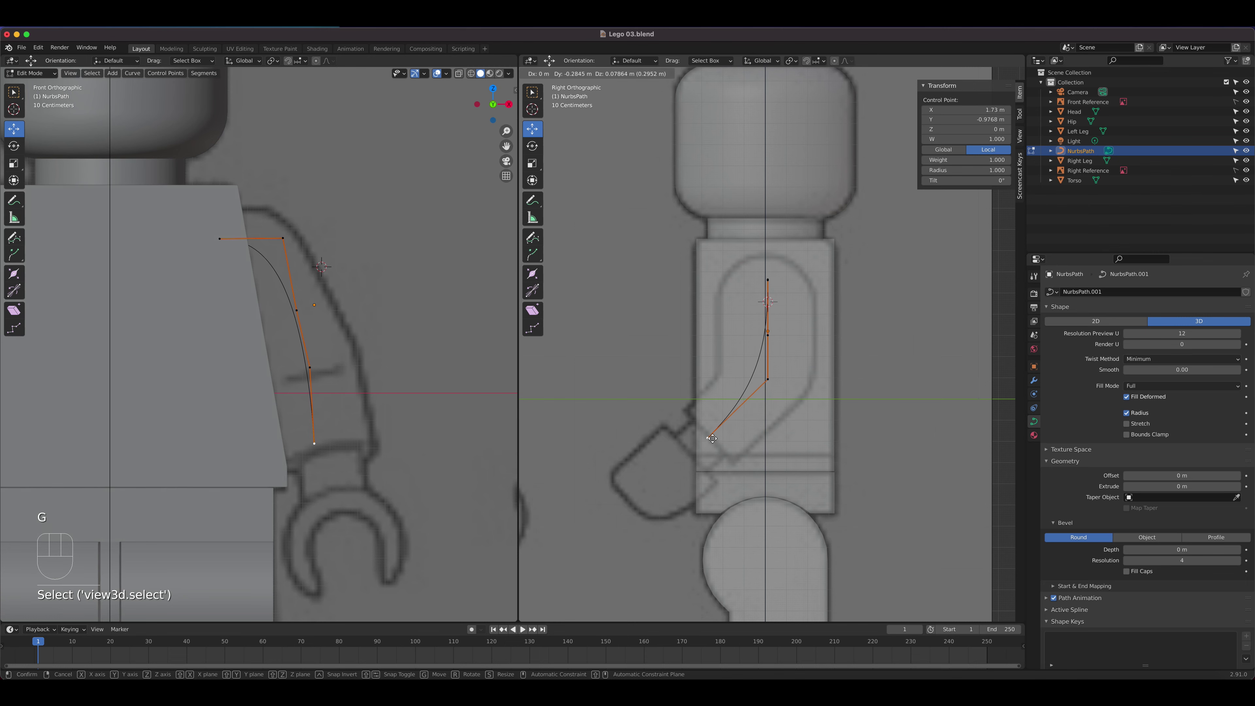
{"action": "left_click", "coordinate": [714, 436]}
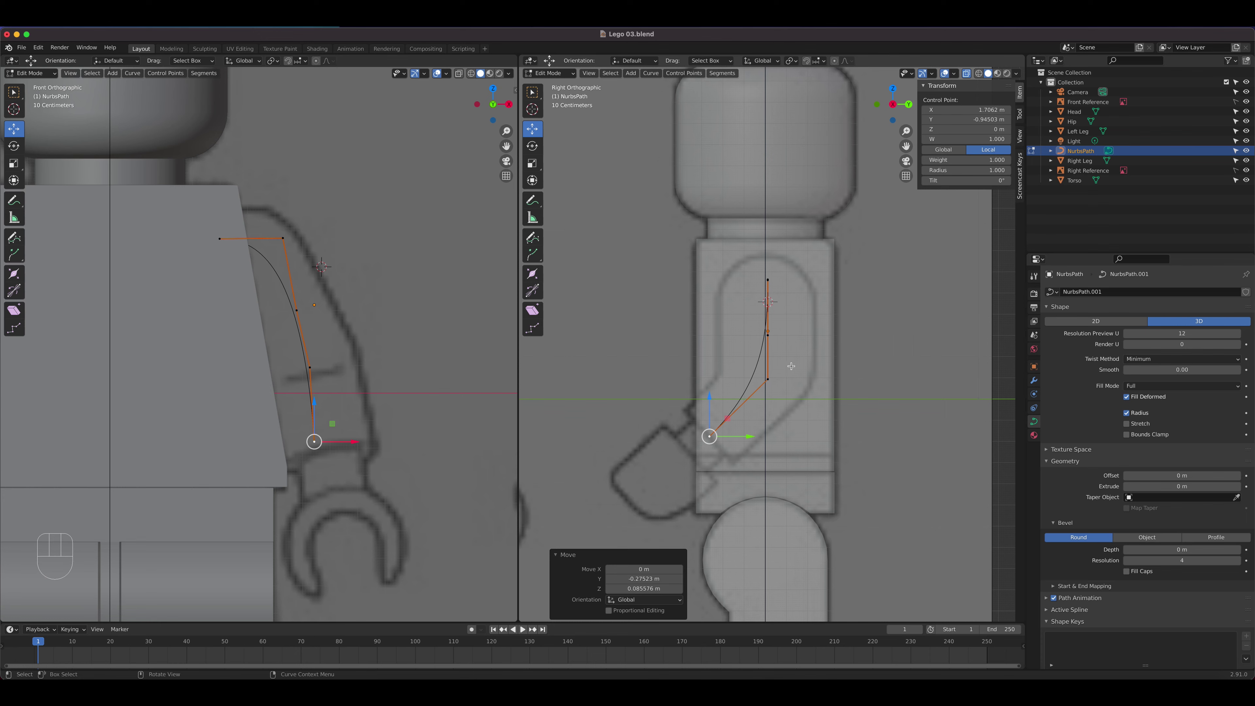
{"action": "left_click", "coordinate": [284, 240]}
{"action": "left_click_drag", "start_coordinate": [321, 239], "coordinate": [305, 239]}
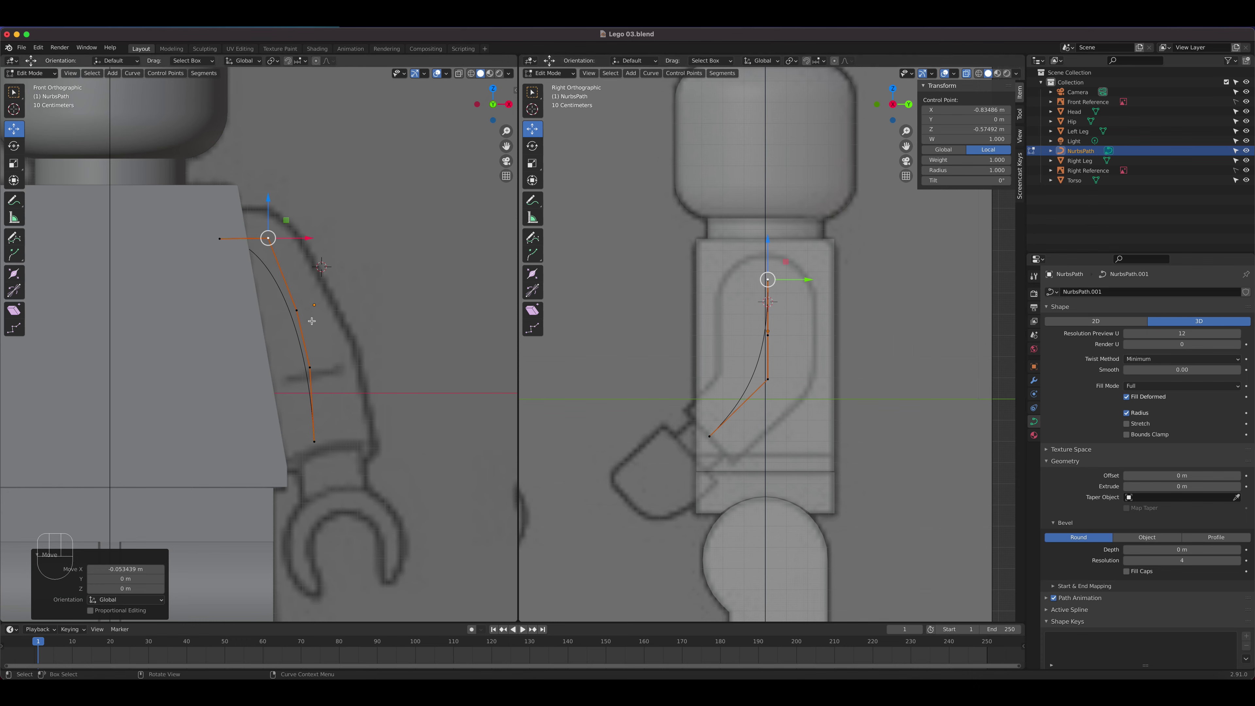
Step: Shift the path's bottom and fourth control points outward along the forearm, with a further 0.016 m outward for the bottom one
{"action": "left_click", "coordinate": [317, 441]}
{"action": "left_click_drag", "start_coordinate": [360, 442], "coordinate": [377, 443]}
{"action": "left_click", "coordinate": [310, 367]}
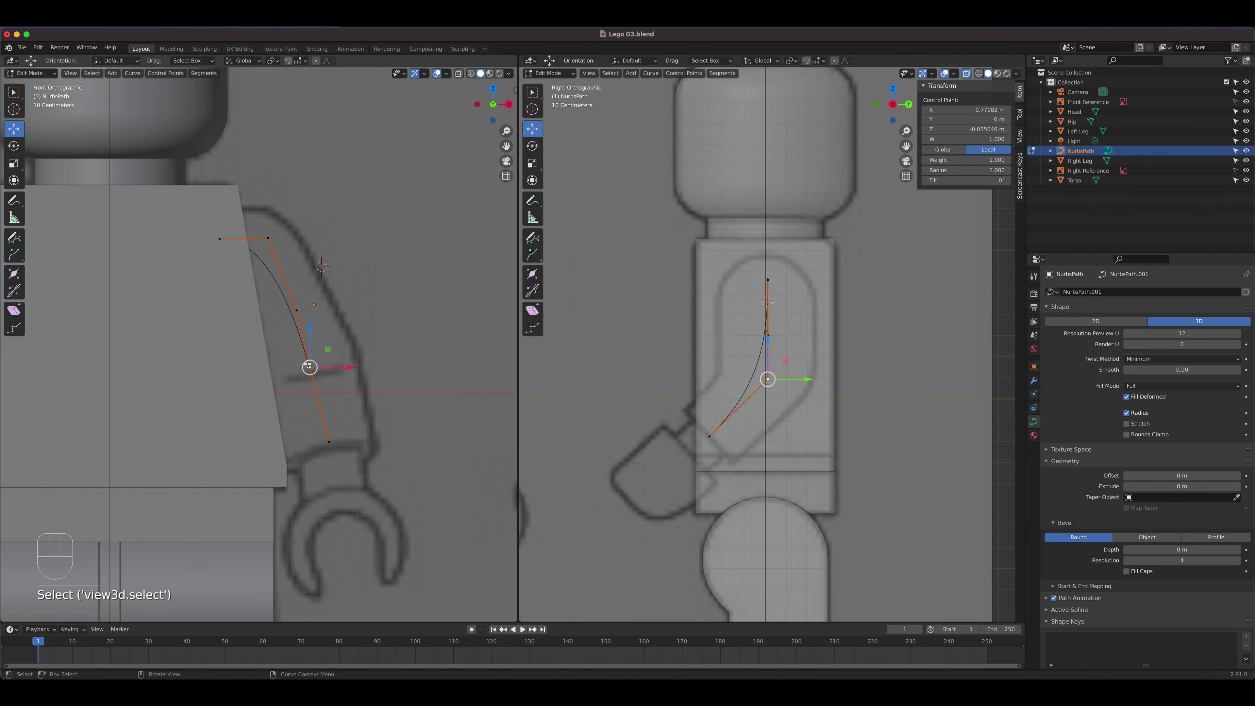
{"action": "left_click_drag", "start_coordinate": [354, 368], "coordinate": [357, 367]}
{"action": "left_click", "coordinate": [330, 441]}
{"action": "left_click_drag", "start_coordinate": [371, 440], "coordinate": [375, 440]}
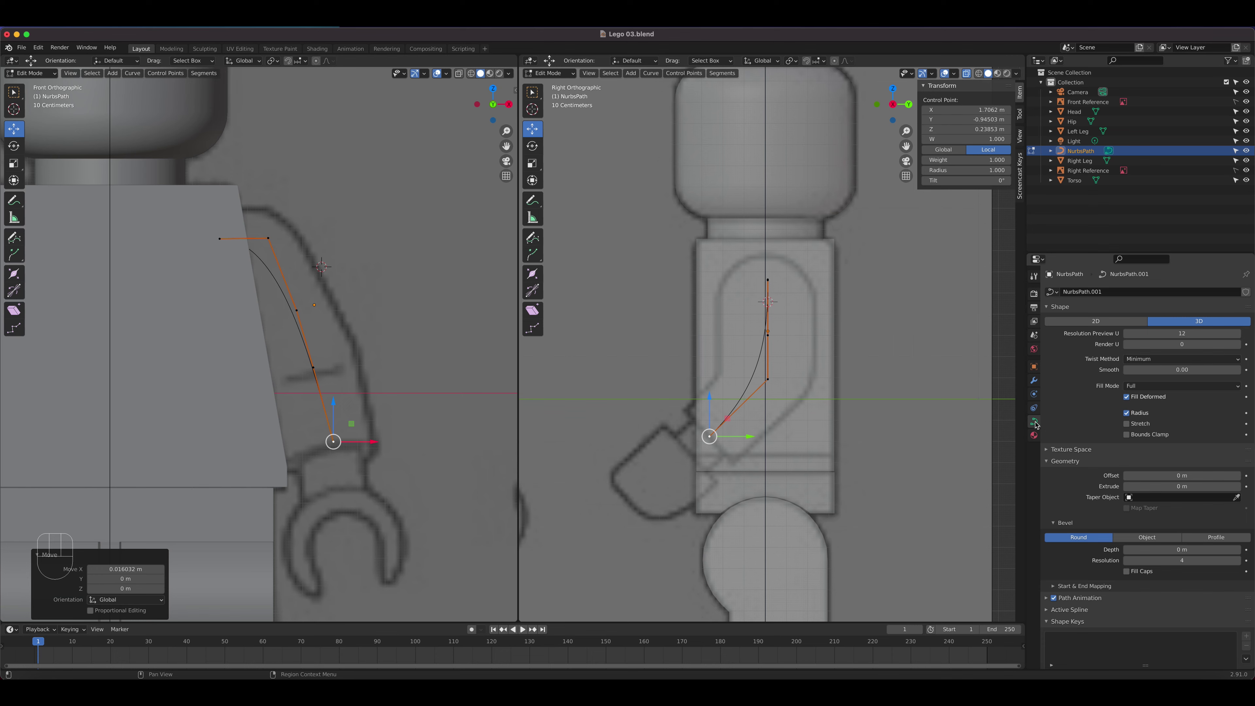
Step: Give the path a round bevel with a depth of 0.86 m to form the arm's thickness
{"action": "left_click", "coordinate": [1047, 462]}
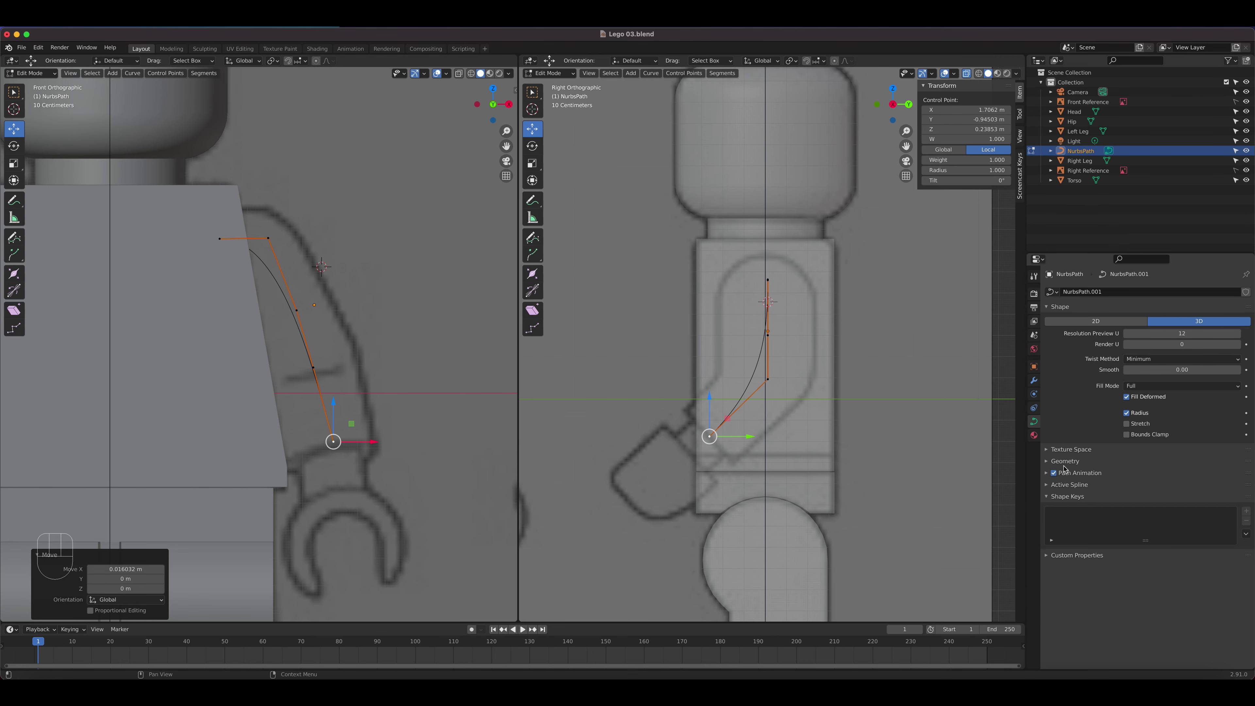
{"action": "left_click", "coordinate": [1048, 464]}
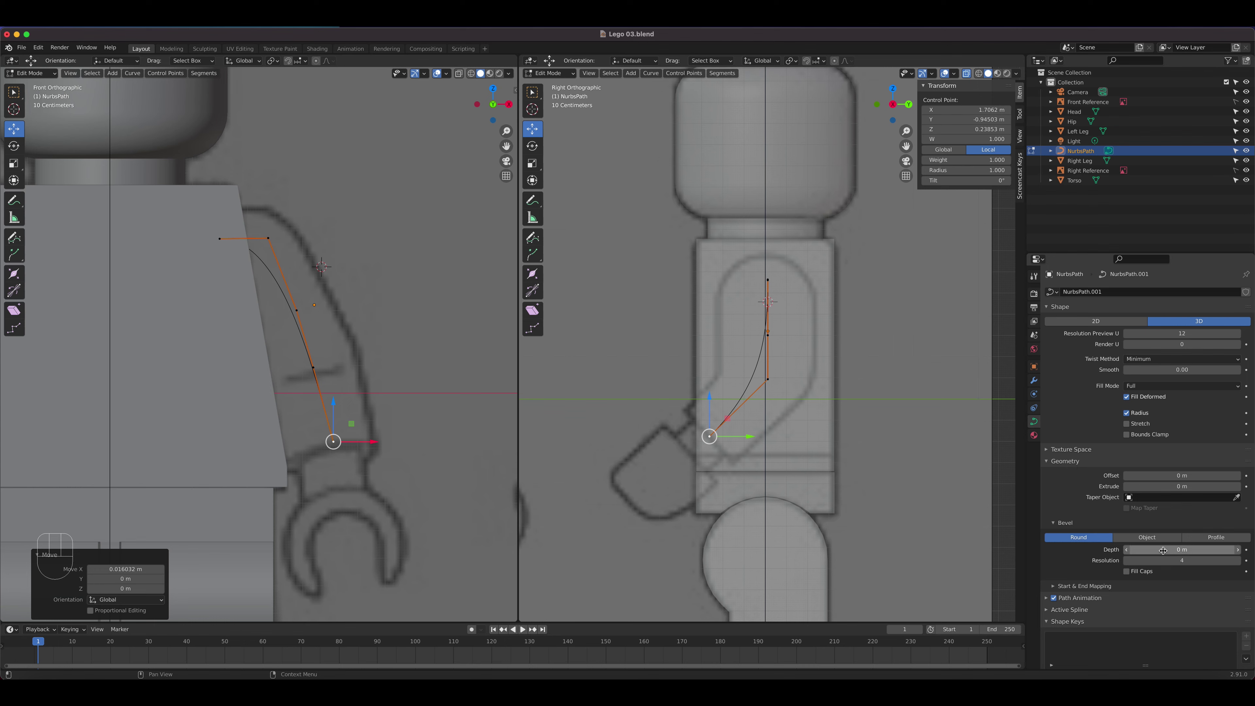
{"action": "left_click_drag", "start_coordinate": [1164, 550], "coordinate": [1253, 551]}
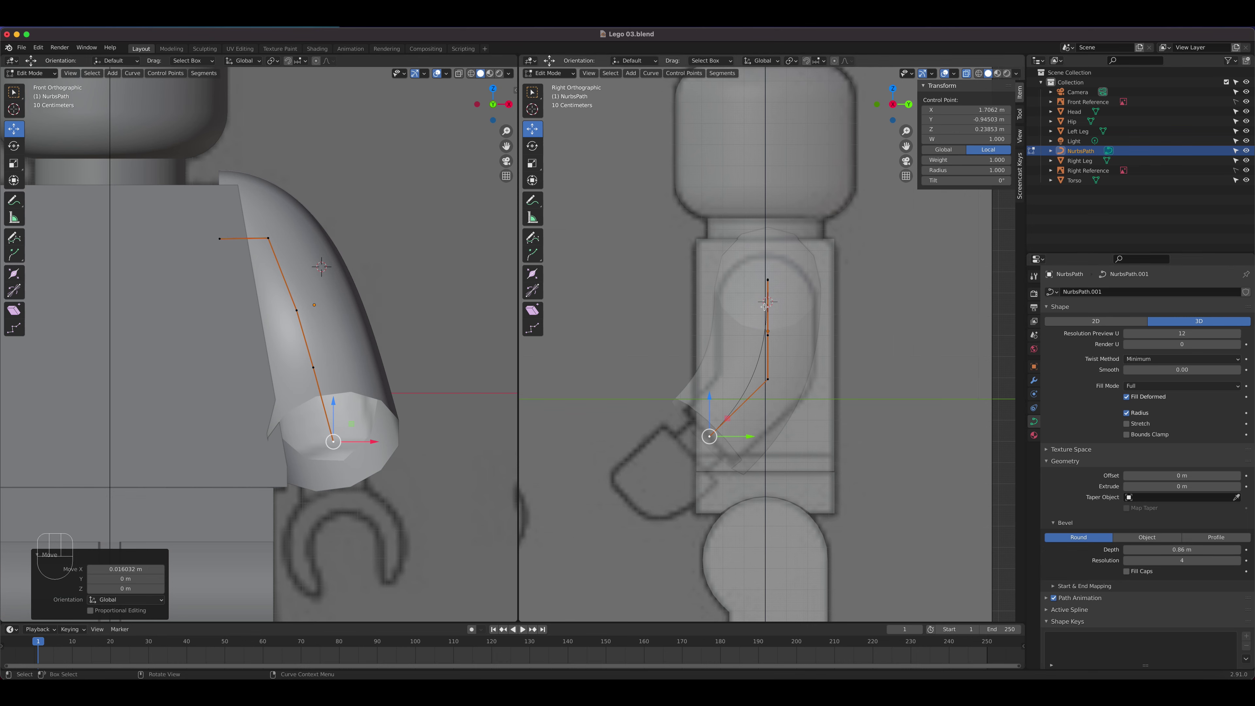
Step: Lower the path's top two control points about 0.126 m to fit the reference shoulder, and lower the third control point as well
{"action": "left_click_drag", "start_coordinate": [216, 228], "coordinate": [291, 251]}
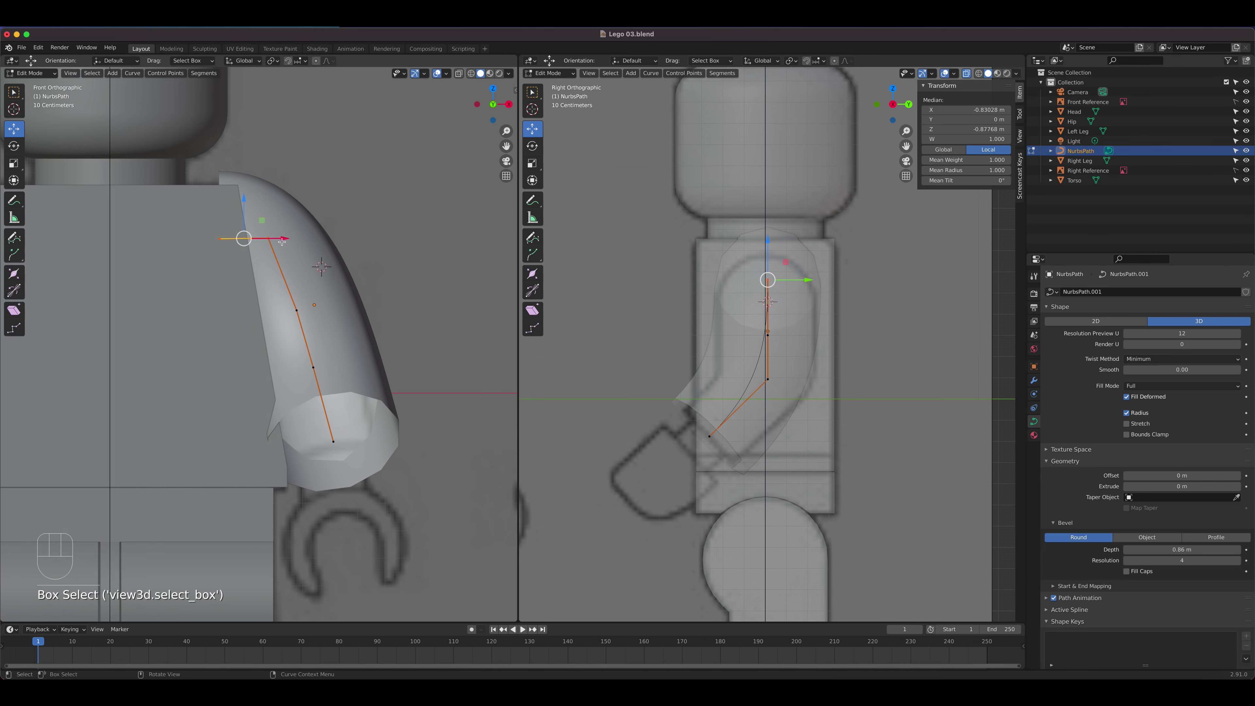
{"action": "left_click_drag", "start_coordinate": [246, 204], "coordinate": [237, 236]}
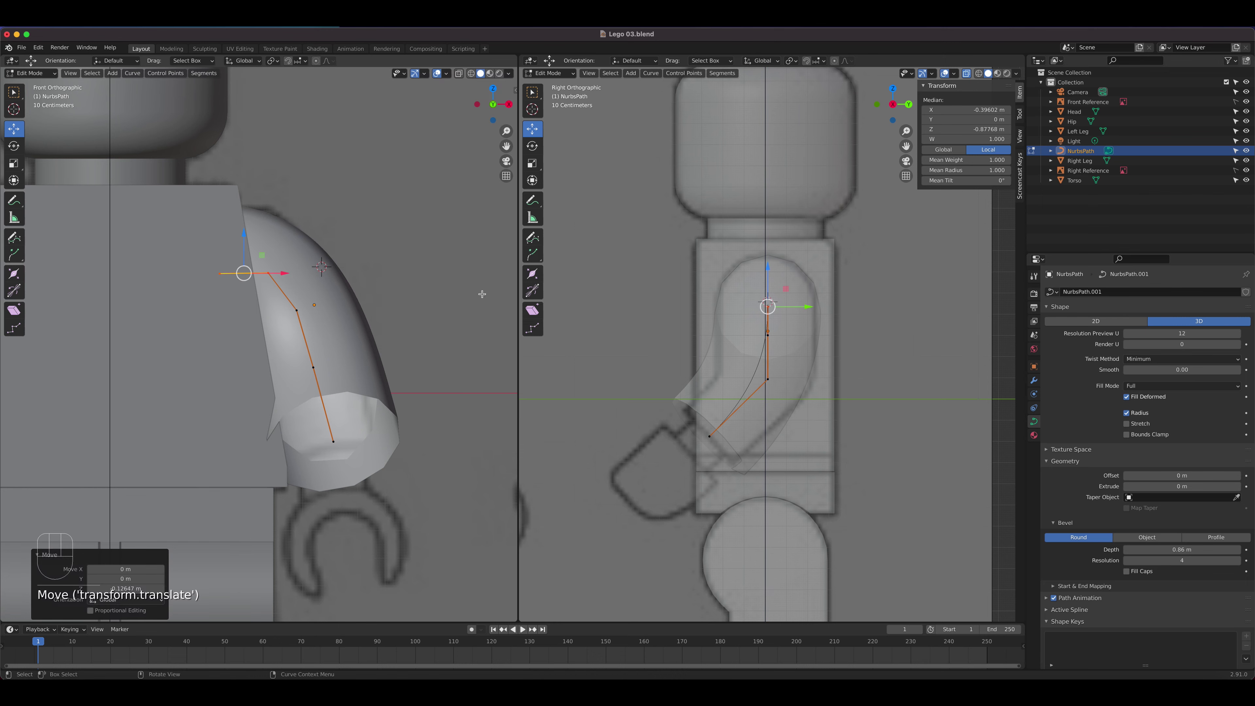
{"action": "left_click", "coordinate": [296, 309]}
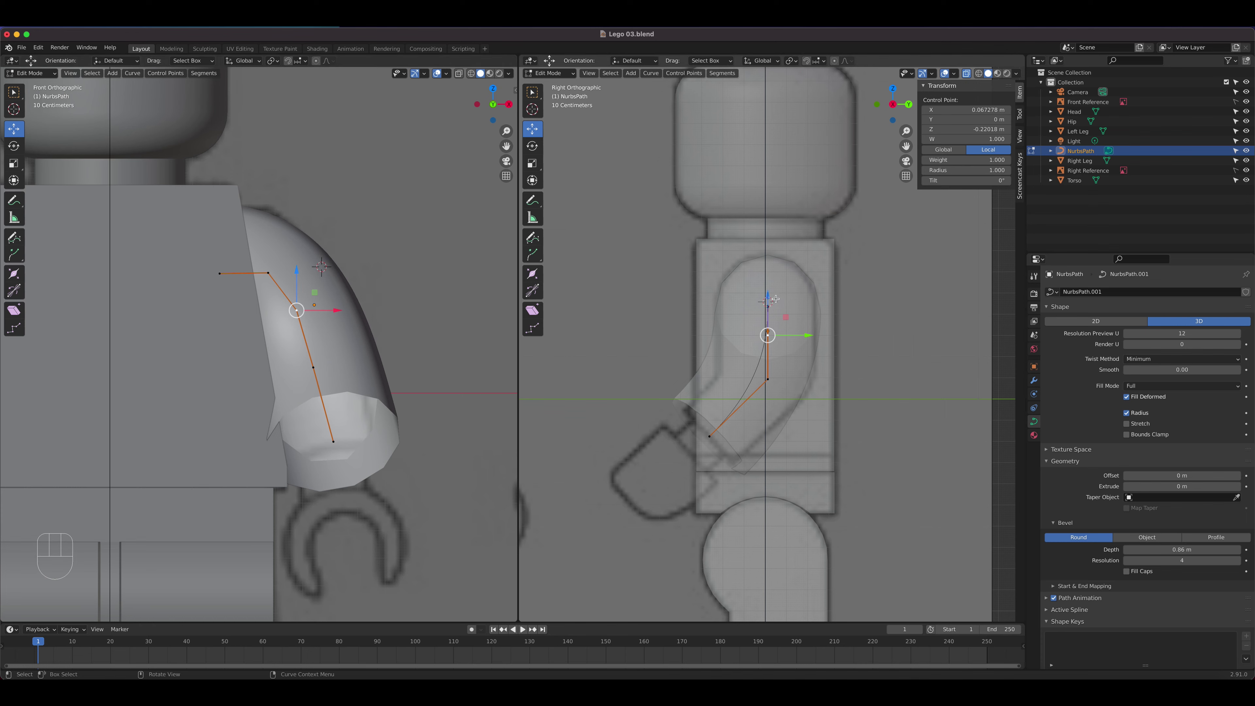
{"action": "left_click_drag", "start_coordinate": [768, 298], "coordinate": [768, 318]}
Step: Lower the path's fourth control point slightly, and move the bottom one about 0.03 m down and 0.012 m toward the front
{"action": "left_click", "coordinate": [771, 382]}
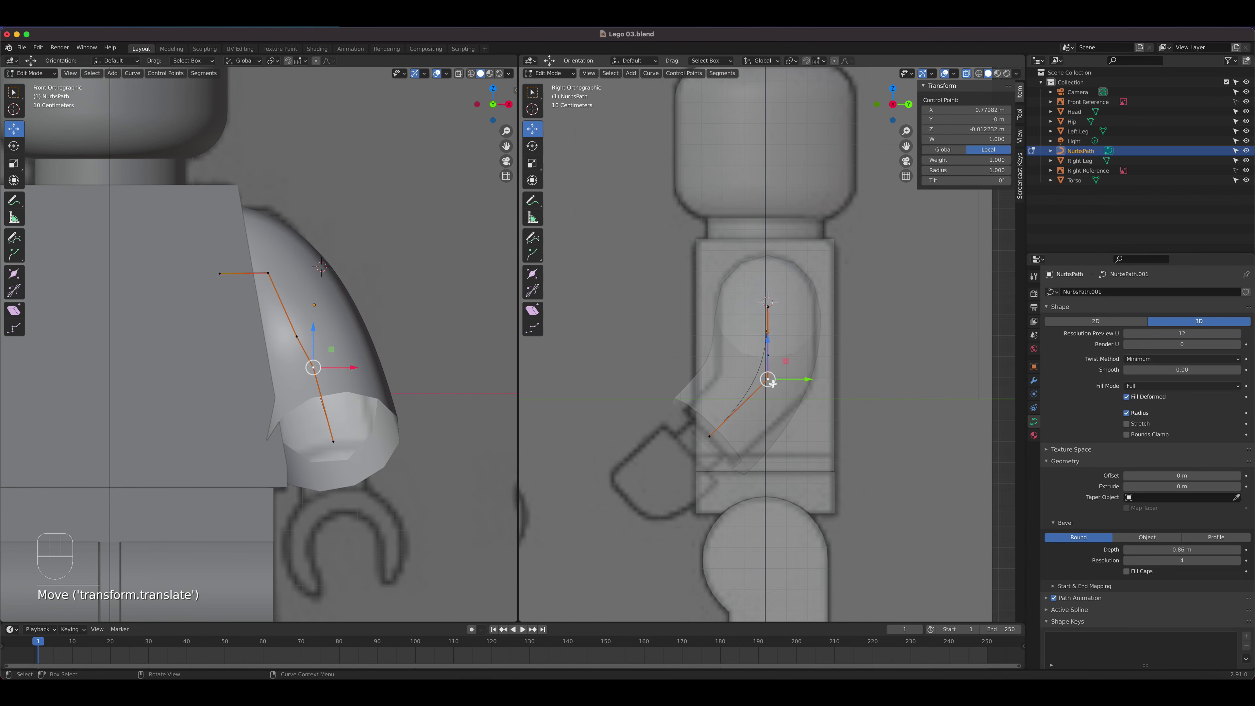
{"action": "left_click", "coordinate": [810, 386]}
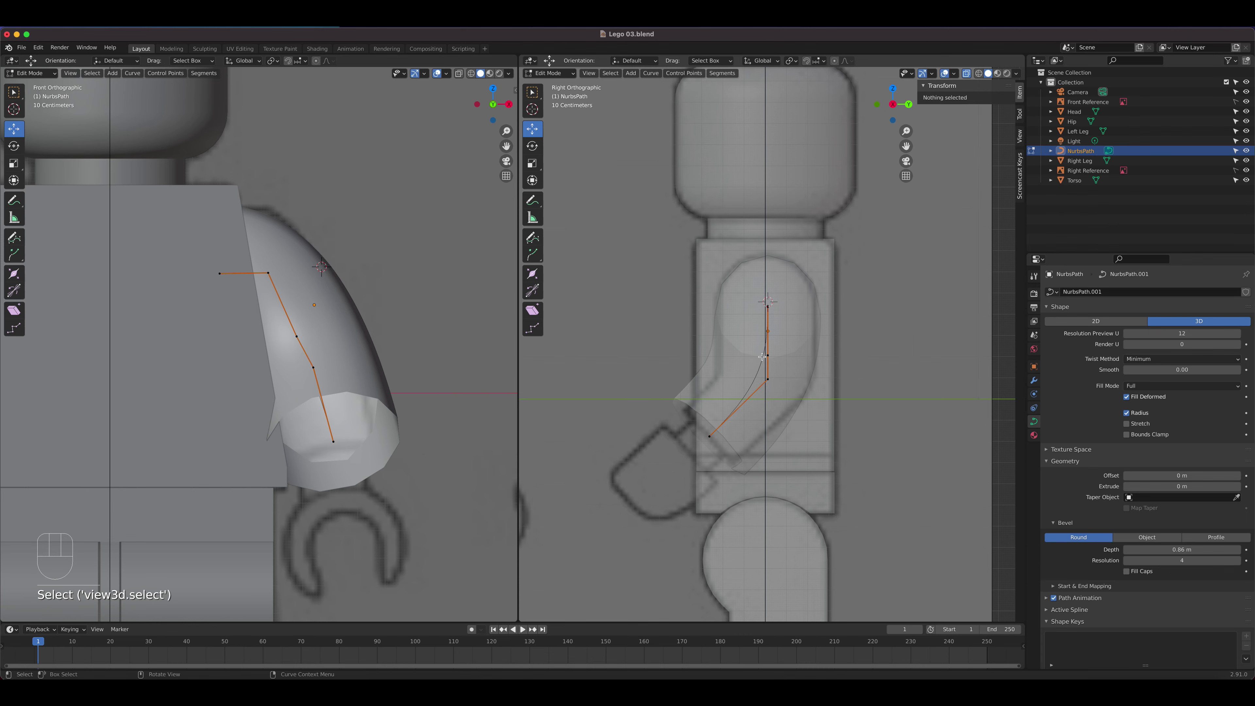
{"action": "left_click", "coordinate": [773, 378]}
{"action": "left_click_drag", "start_coordinate": [769, 338], "coordinate": [769, 347]}
{"action": "left_click", "coordinate": [710, 436]}
{"action": "key", "text": "g"}
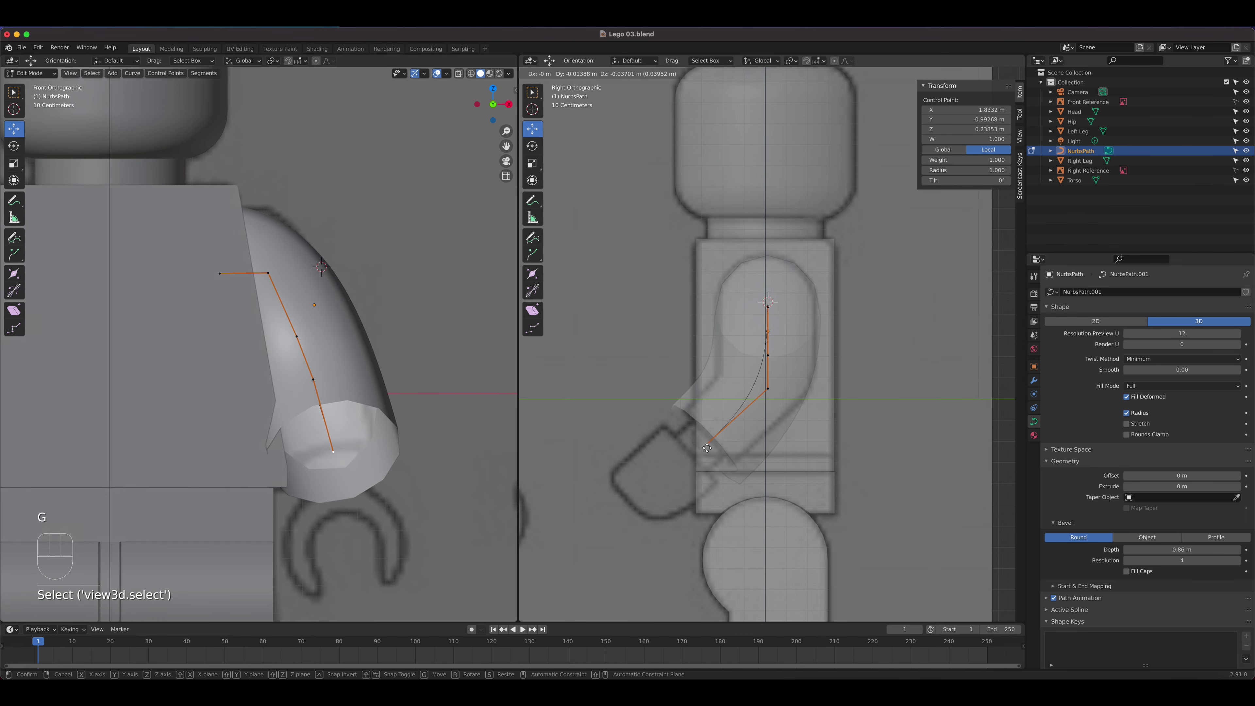
{"action": "left_click", "coordinate": [708, 445]}
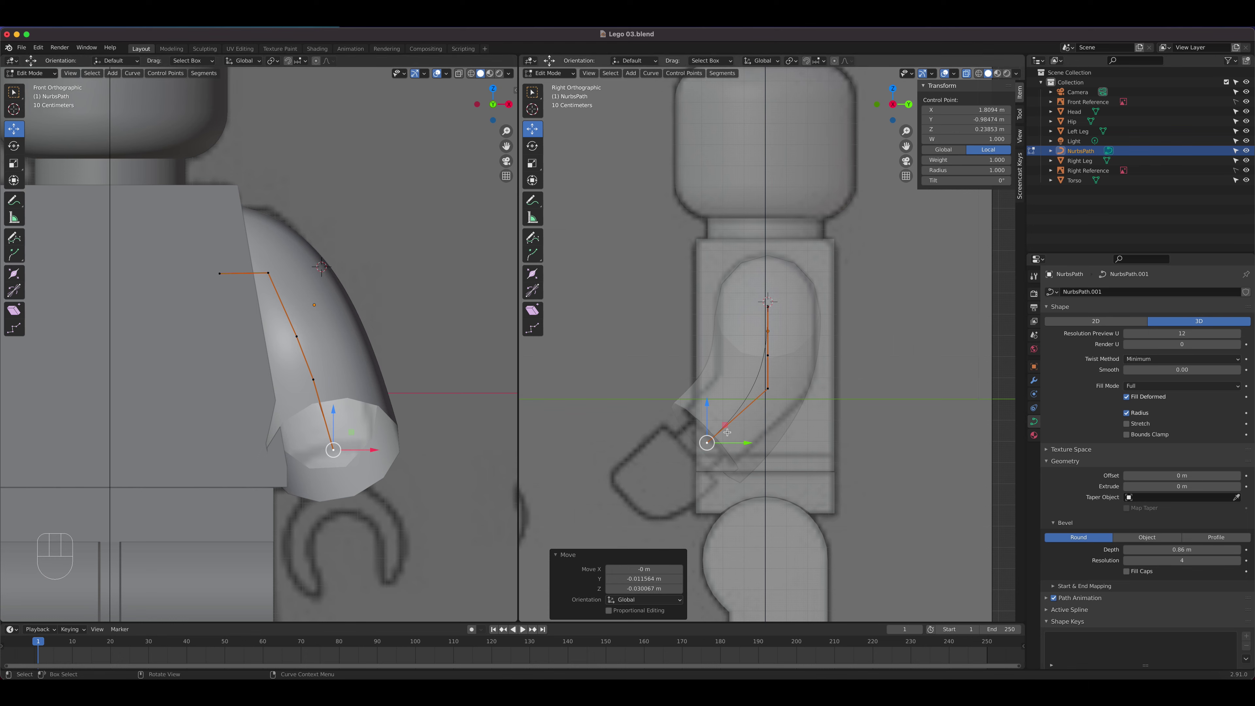
{"action": "key", "text": "n"}
{"action": "key", "text": "n"}
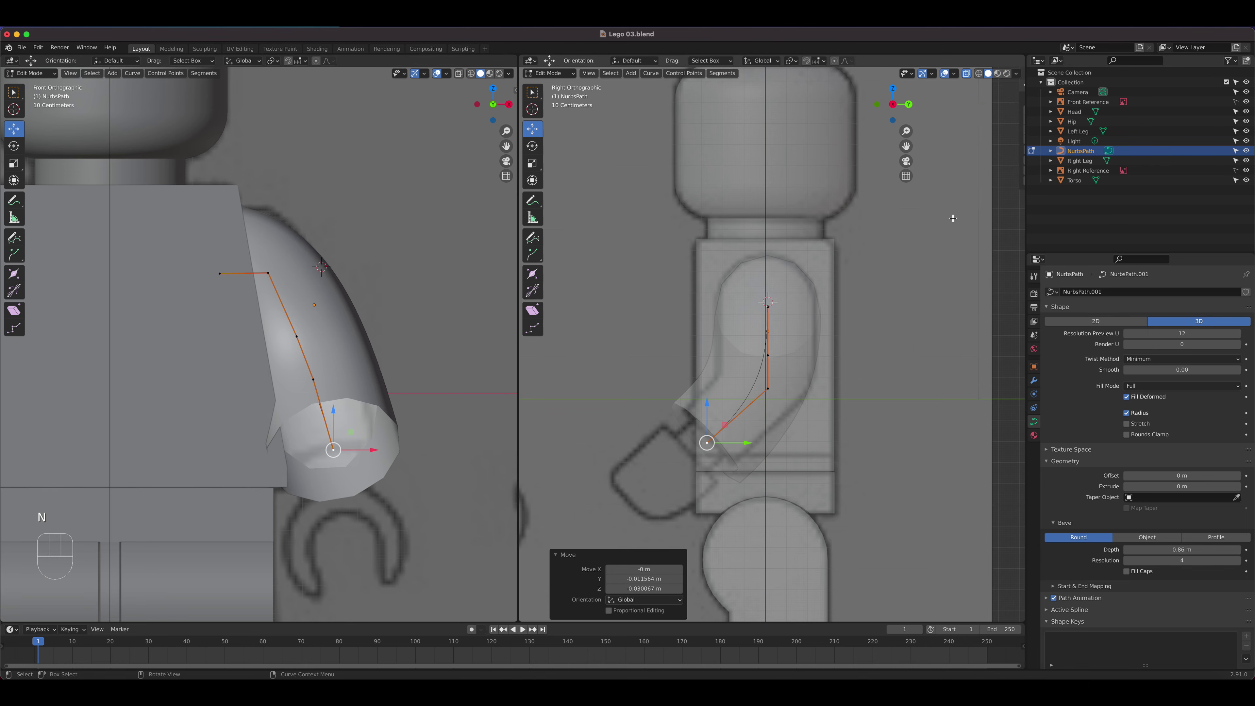
{"action": "key", "text": "n"}
{"action": "key", "text": "n"}
{"action": "key", "text": "n"}
{"action": "key", "text": "n"}
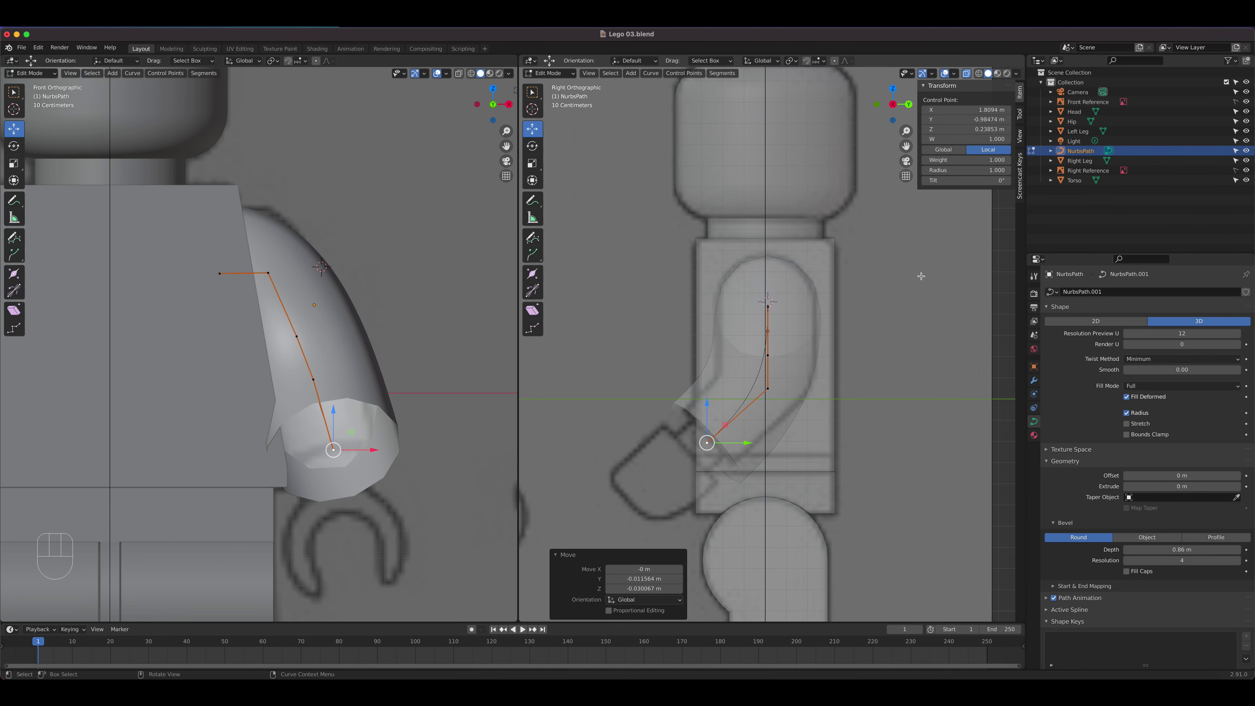
Step: Set the bottom control point's radius to 0.720 and move the point about 0.011 m toward the front and 0.016 m up
{"action": "left_click_drag", "start_coordinate": [959, 174], "coordinate": [933, 173]}
{"action": "left_click_drag", "start_coordinate": [966, 170], "coordinate": [963, 170]}
{"action": "scroll", "coordinate": [689, 542], "scroll_direction": "up", "scroll_amount": 3}
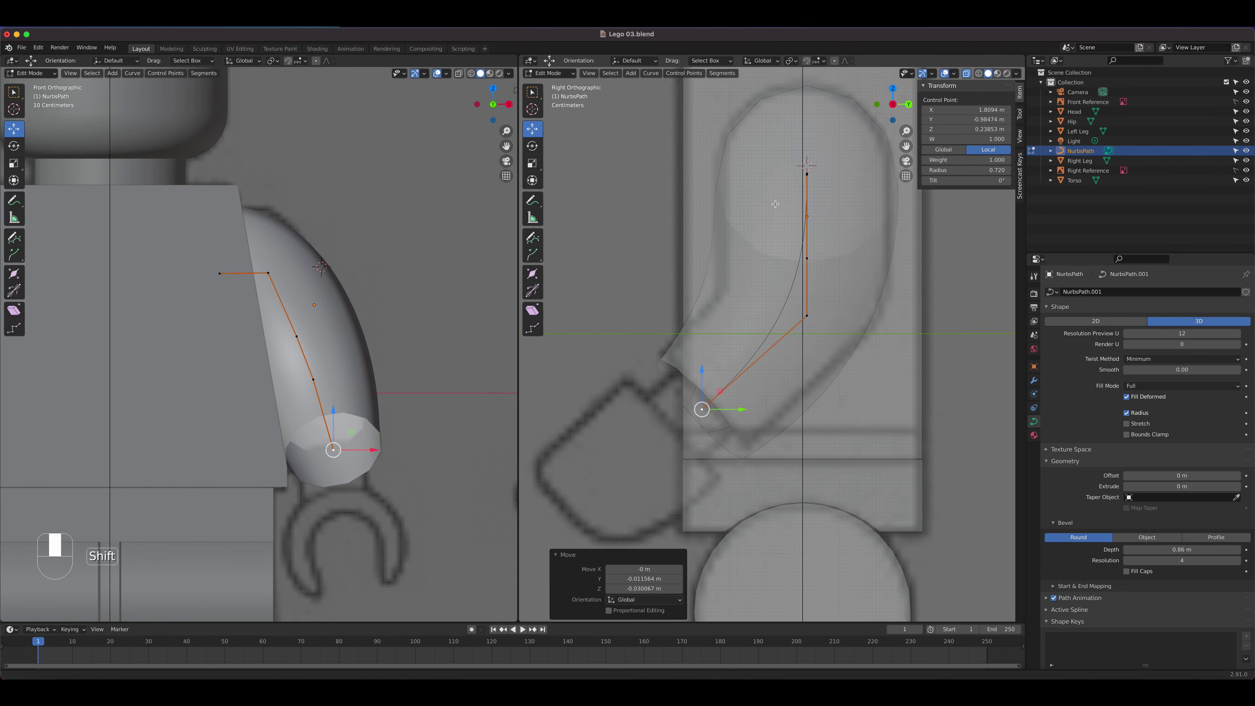
{"action": "key", "text": "g"}
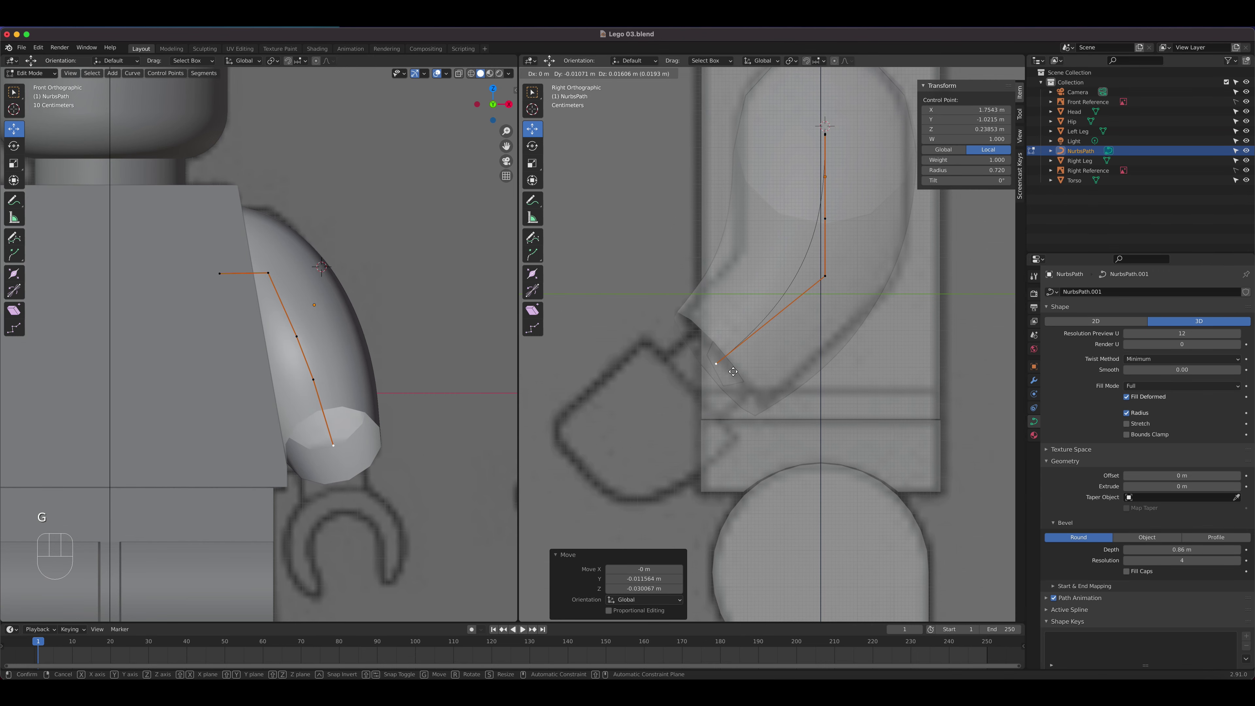
{"action": "left_click", "coordinate": [734, 372]}
Step: Set the radius of the path's fourth control point to 0.660 to narrow the elbow
{"action": "left_click", "coordinate": [833, 279]}
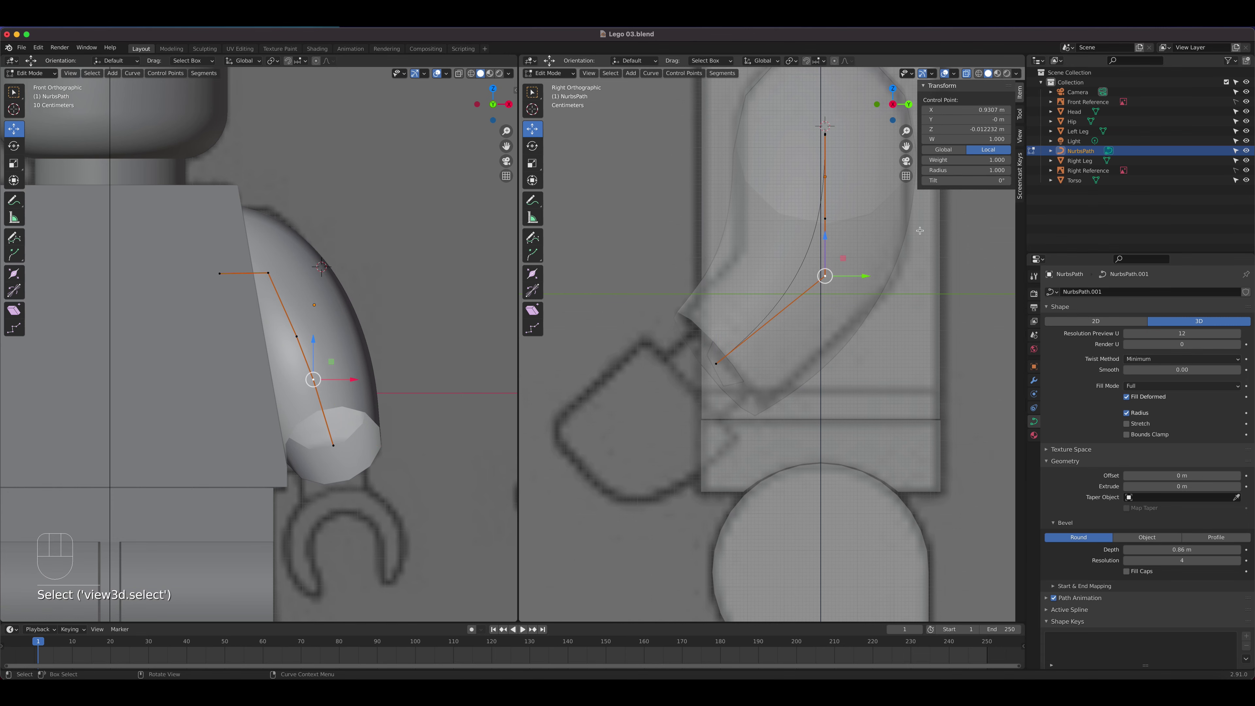
{"action": "left_click_drag", "start_coordinate": [965, 170], "coordinate": [934, 197]}
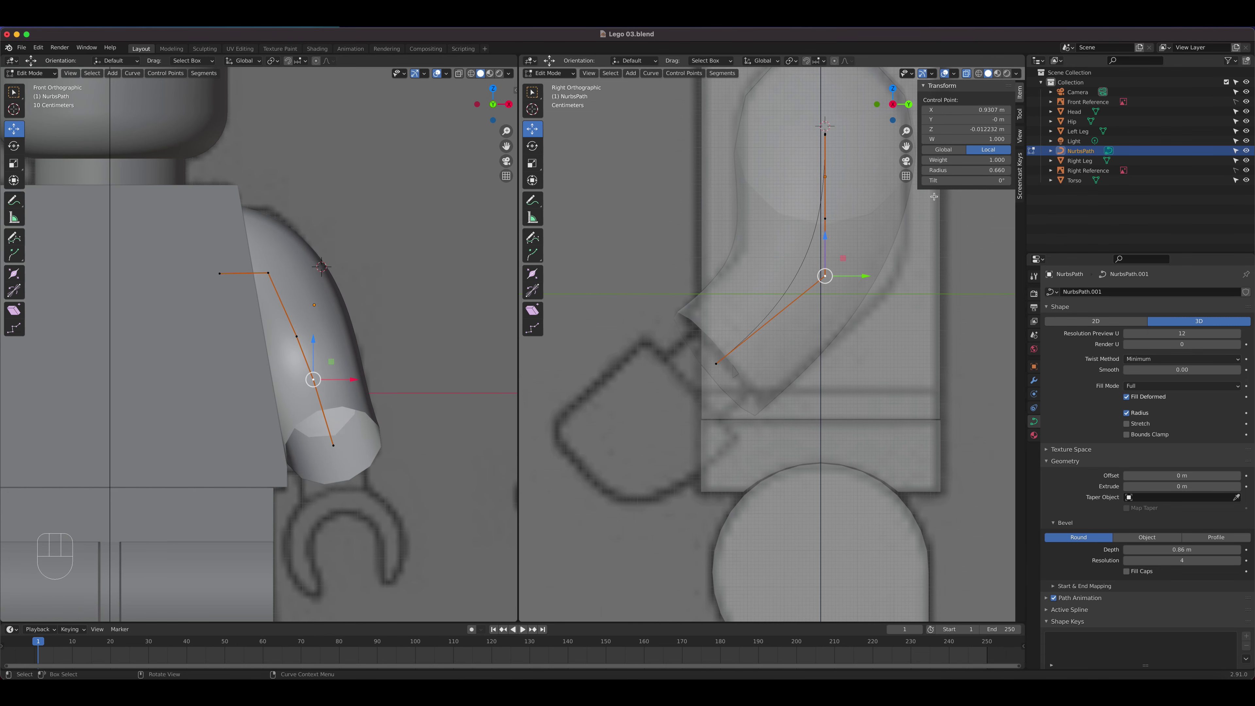
Step: Move all of the path's control points slightly outward from the torso, and the fourth one back inward about 0.007 m
{"action": "key", "text": "b"}
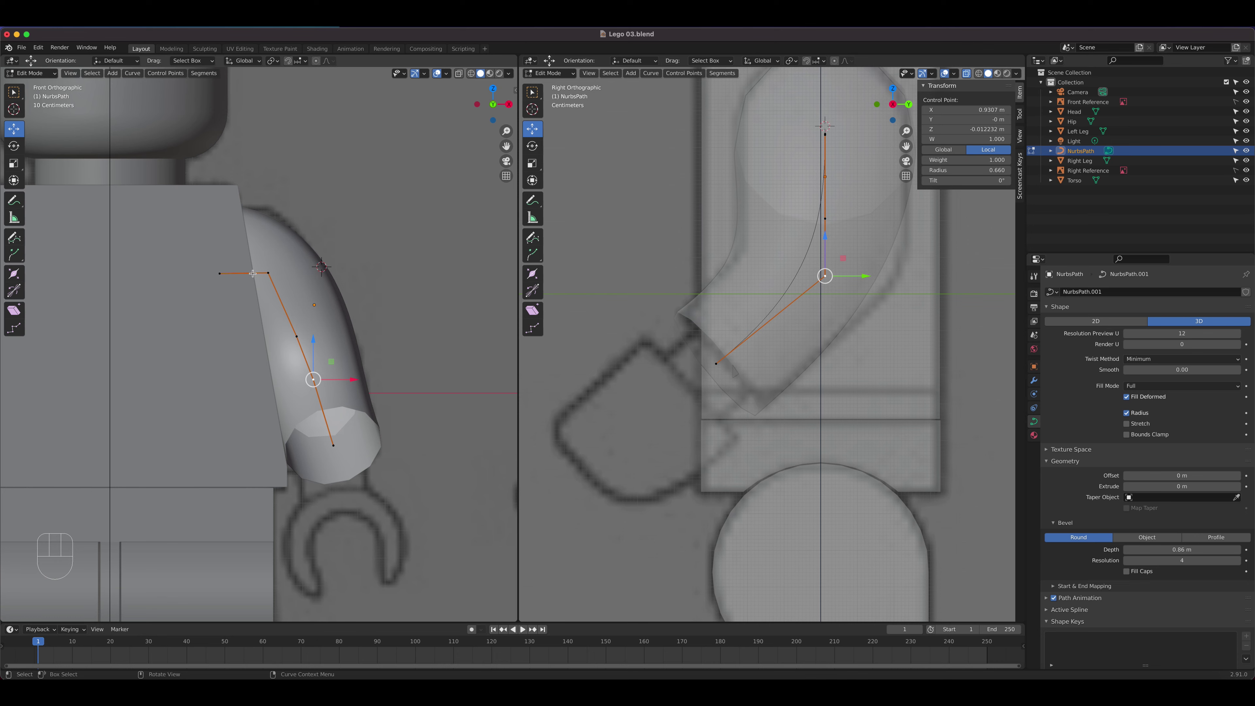
{"action": "mouse_move", "coordinate": [199, 262]}
{"action": "left_mouse_down"}
{"action": "mouse_move", "coordinate": [280, 337]}
{"action": "mouse_move", "coordinate": [408, 508]}
{"action": "left_mouse_up"}
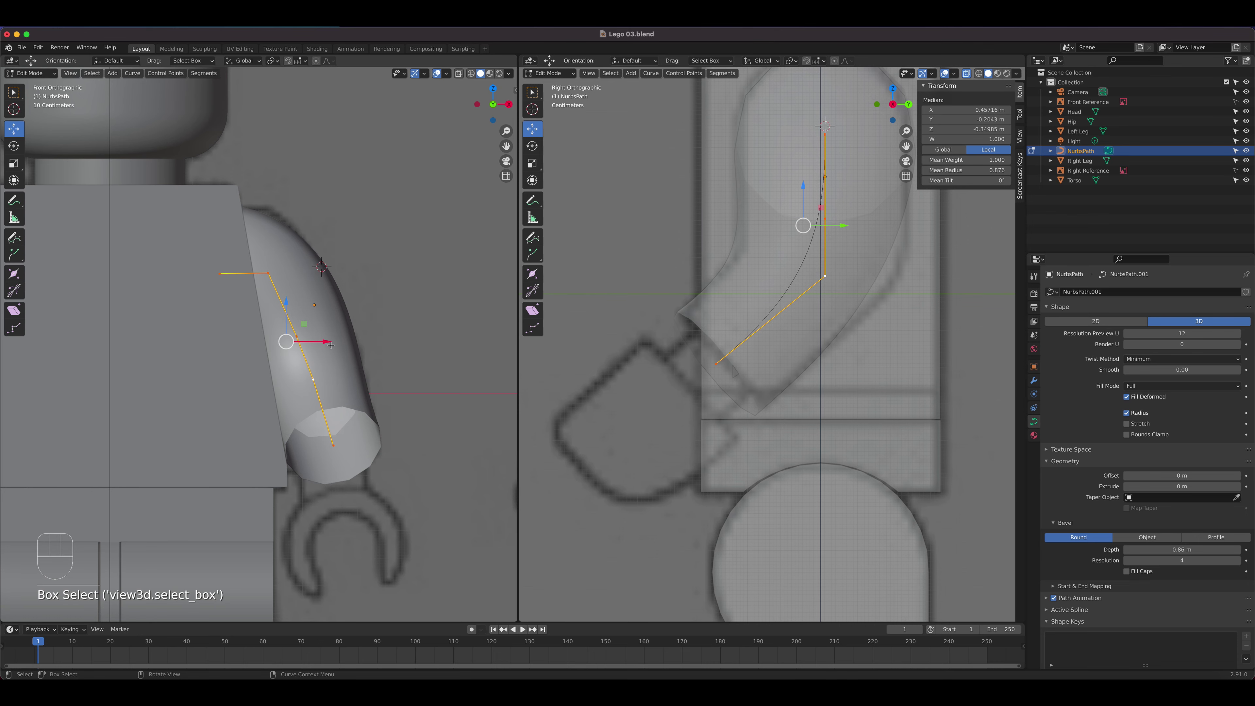
{"action": "left_click_drag", "start_coordinate": [330, 345], "coordinate": [359, 380]}
{"action": "left_click", "coordinate": [323, 379]}
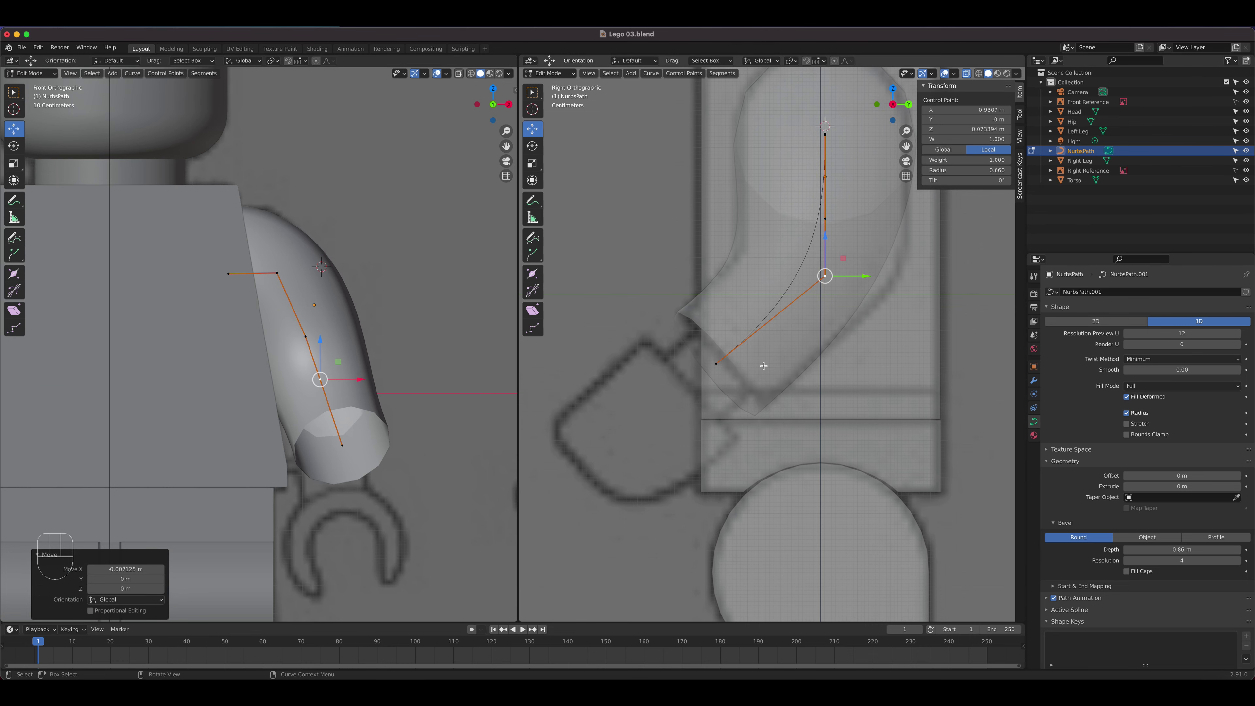
Step: Turn off X-ray in the side view and inspect the solid arm from an angle
{"action": "scroll", "coordinate": [817, 389], "scroll_direction": "down", "scroll_amount": 3}
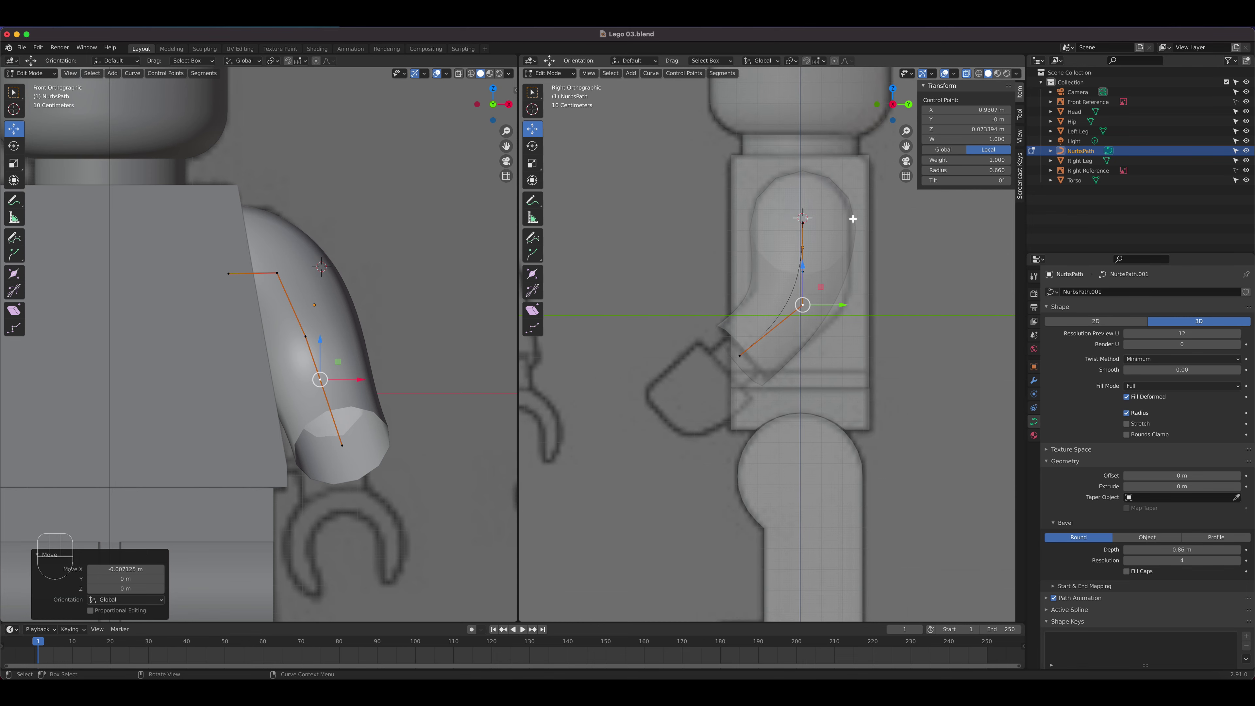
{"action": "scroll", "coordinate": [801, 306], "scroll_direction": "up", "scroll_amount": 2}
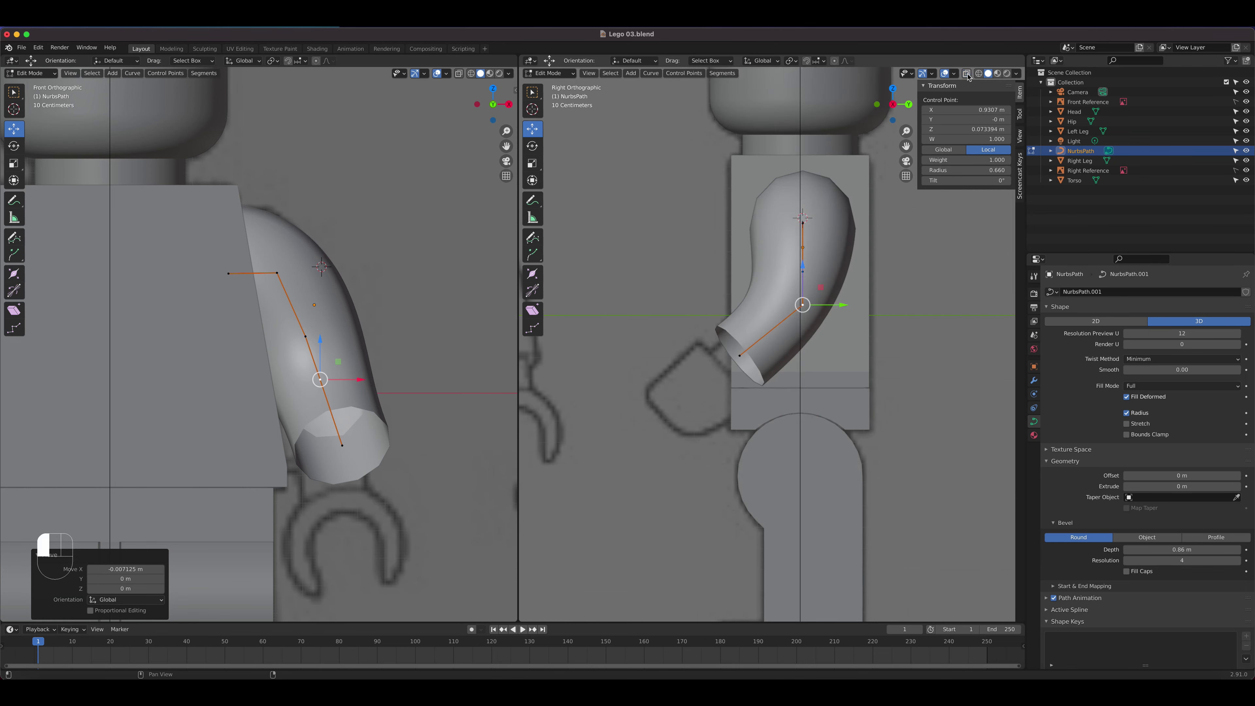
{"action": "mouse_move", "coordinate": [810, 307]}
{"action": "middle_mouse_down"}
{"action": "mouse_move", "coordinate": [837, 297]}
{"action": "mouse_move", "coordinate": [773, 301]}
{"action": "mouse_move", "coordinate": [850, 294]}
{"action": "mouse_move", "coordinate": [806, 327]}
{"action": "middle_mouse_up"}
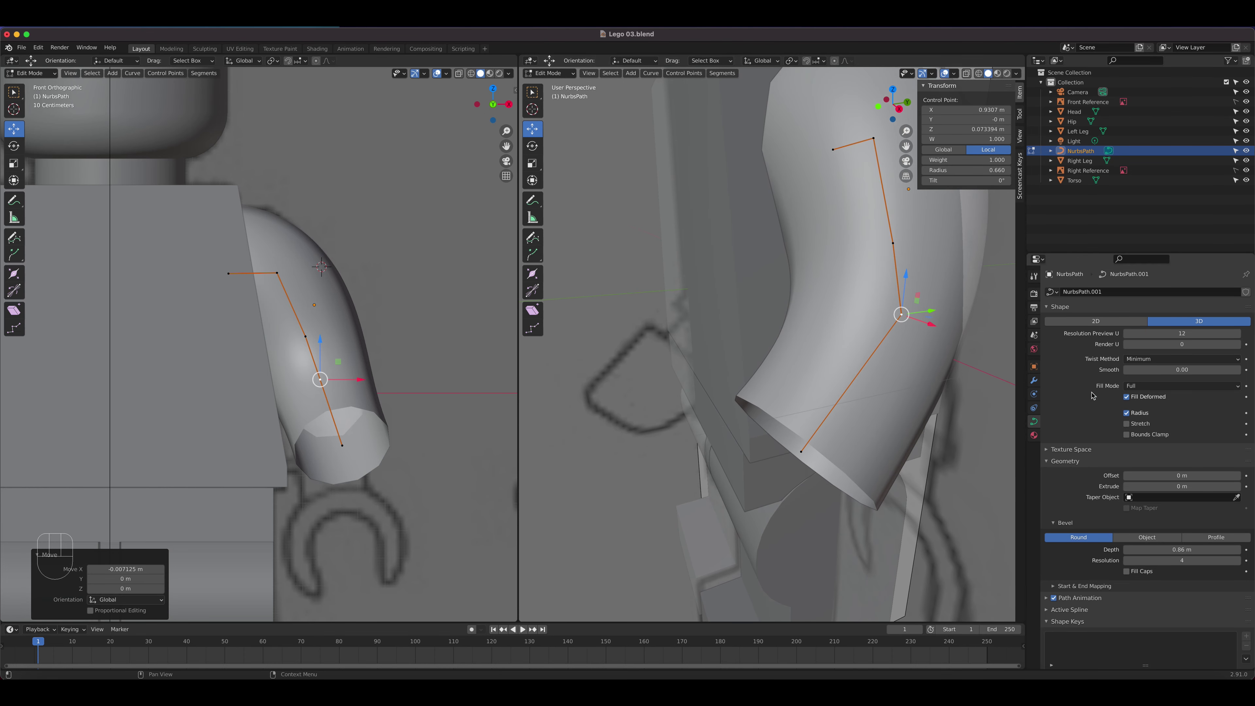
Step: Reduce the path's Resolution Preview U to 4 to simplify the arm along its length
{"action": "left_click", "coordinate": [1126, 338]}
{"action": "left_click", "coordinate": [1126, 338]}
{"action": "left_click", "coordinate": [1127, 338]}
{"action": "left_click", "coordinate": [1126, 338]}
{"action": "left_click", "coordinate": [1126, 338]}
{"action": "left_click", "coordinate": [1127, 338]}
{"action": "left_click", "coordinate": [1126, 338]}
{"action": "scroll", "coordinate": [883, 352], "scroll_direction": "down", "scroll_amount": 4}
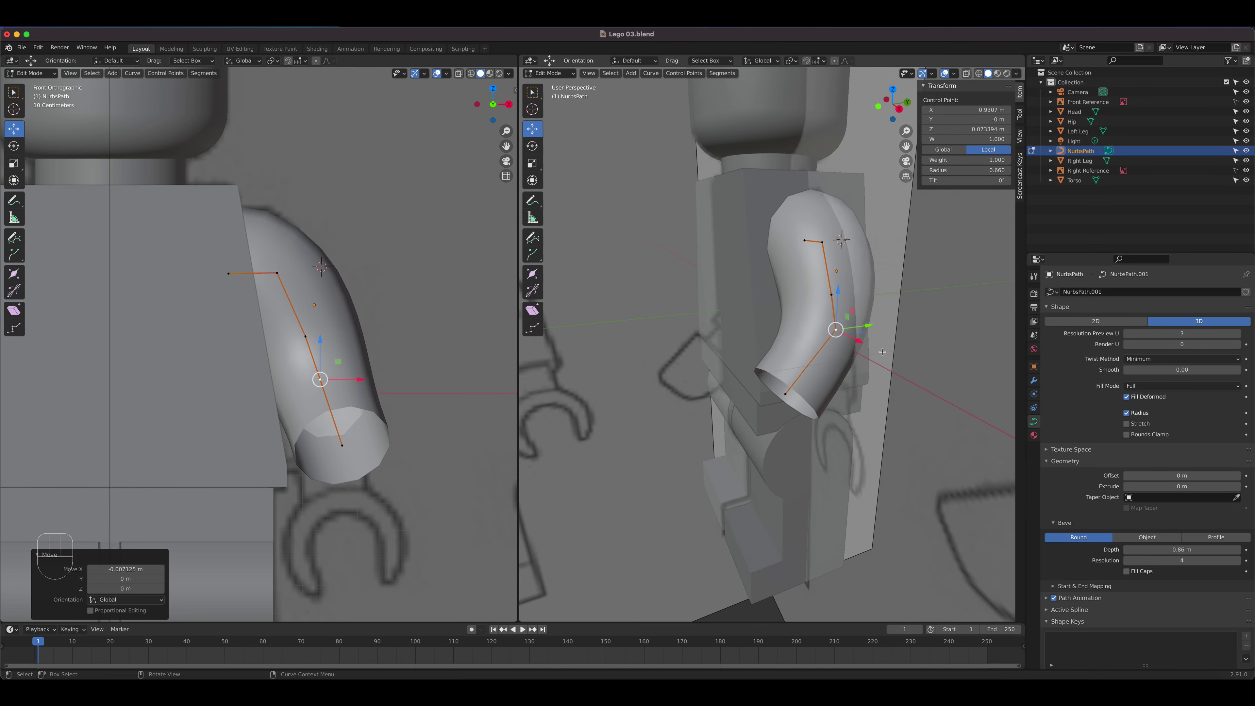
{"action": "middle_click_drag", "start_coordinate": [882, 352], "coordinate": [895, 289]}
{"action": "scroll", "coordinate": [887, 283], "scroll_direction": "up", "scroll_amount": 3}
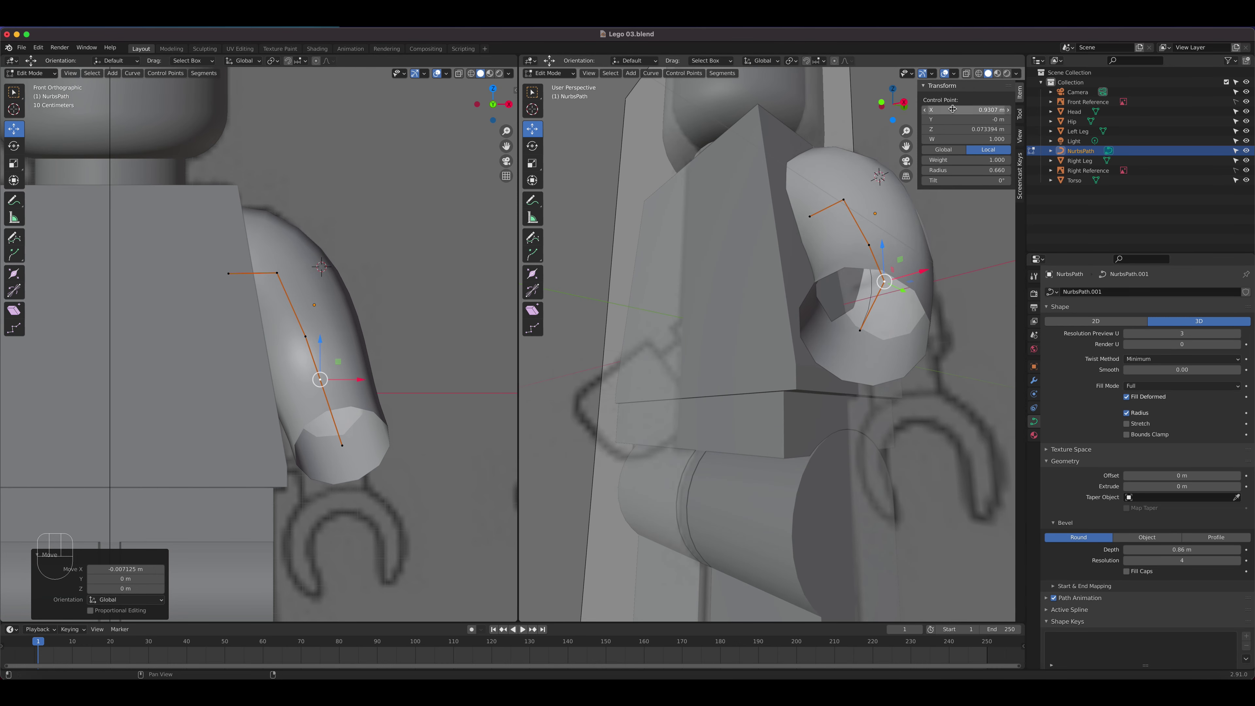
{"action": "middle_click_drag", "start_coordinate": [886, 292], "coordinate": [810, 302]}
{"action": "left_click", "coordinate": [1236, 334]}
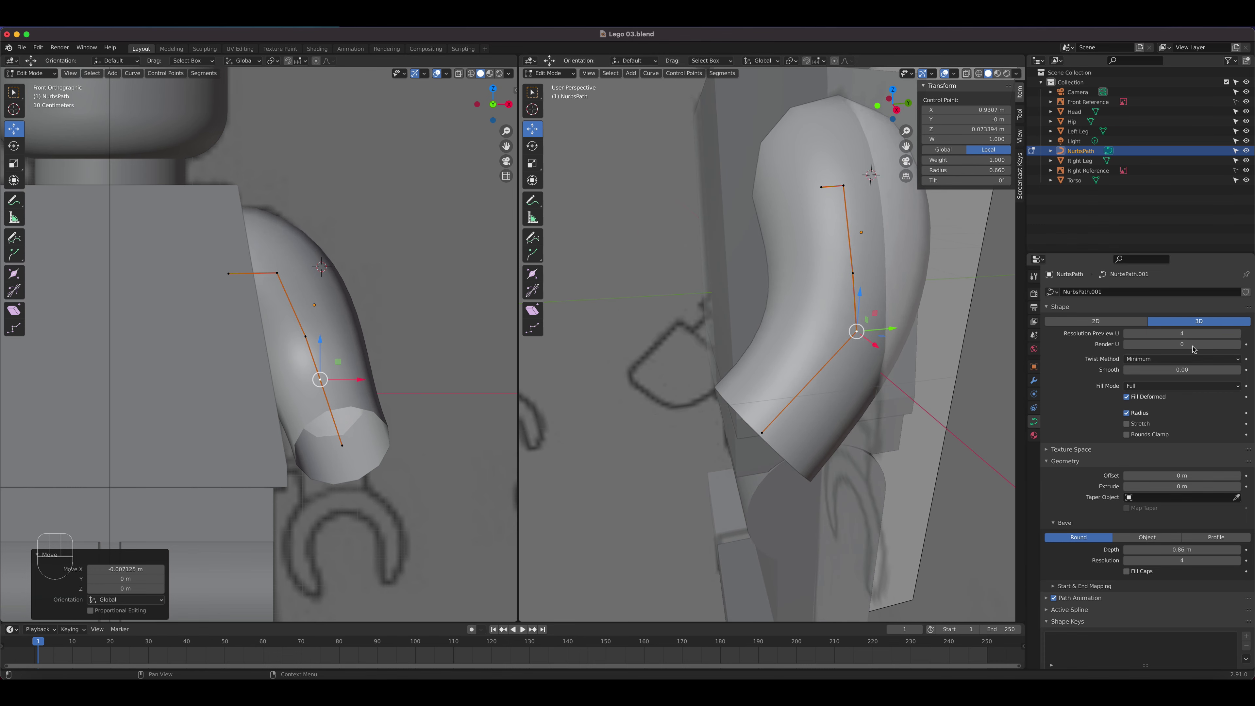
Step: Try a bevel resolution of 2 on the arm and restore it to 4
{"action": "middle_click_drag", "start_coordinate": [877, 409], "coordinate": [896, 388]}
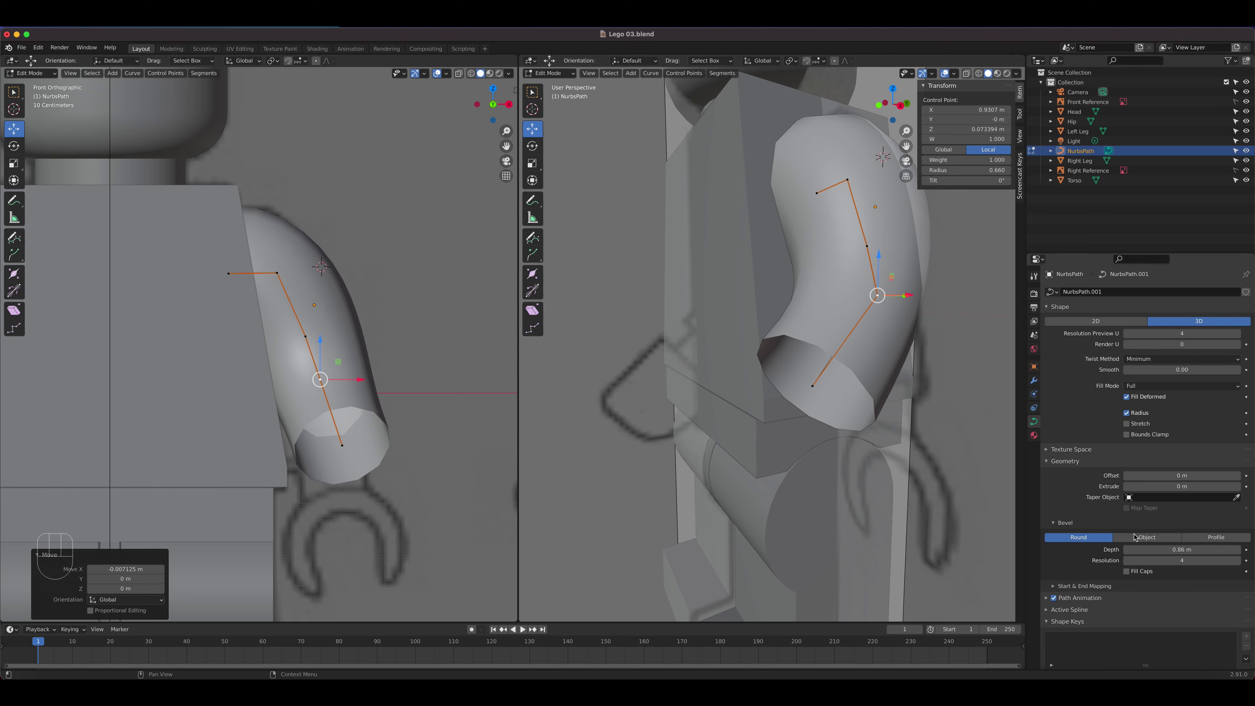
{"action": "left_click", "coordinate": [1128, 561]}
{"action": "left_click", "coordinate": [1128, 561]}
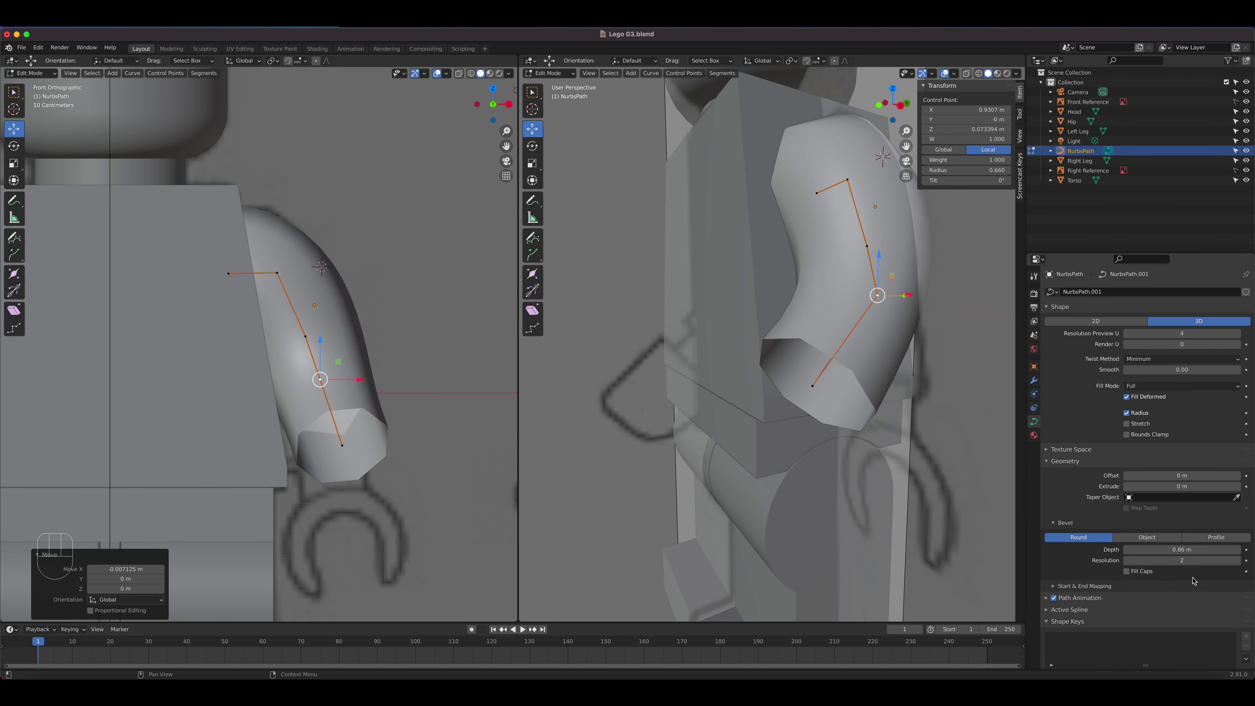
{"action": "left_click", "coordinate": [1238, 560]}
{"action": "left_click", "coordinate": [1238, 561]}
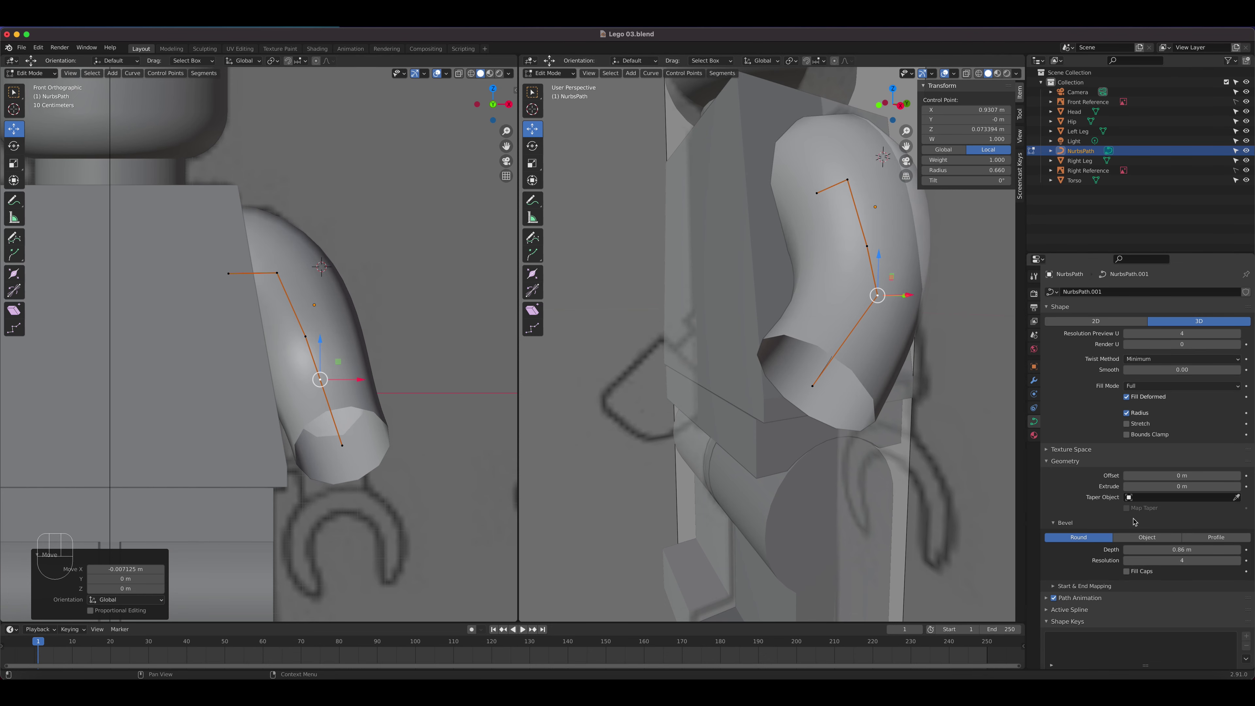
{"action": "middle_click_drag", "start_coordinate": [863, 357], "coordinate": [881, 341]}
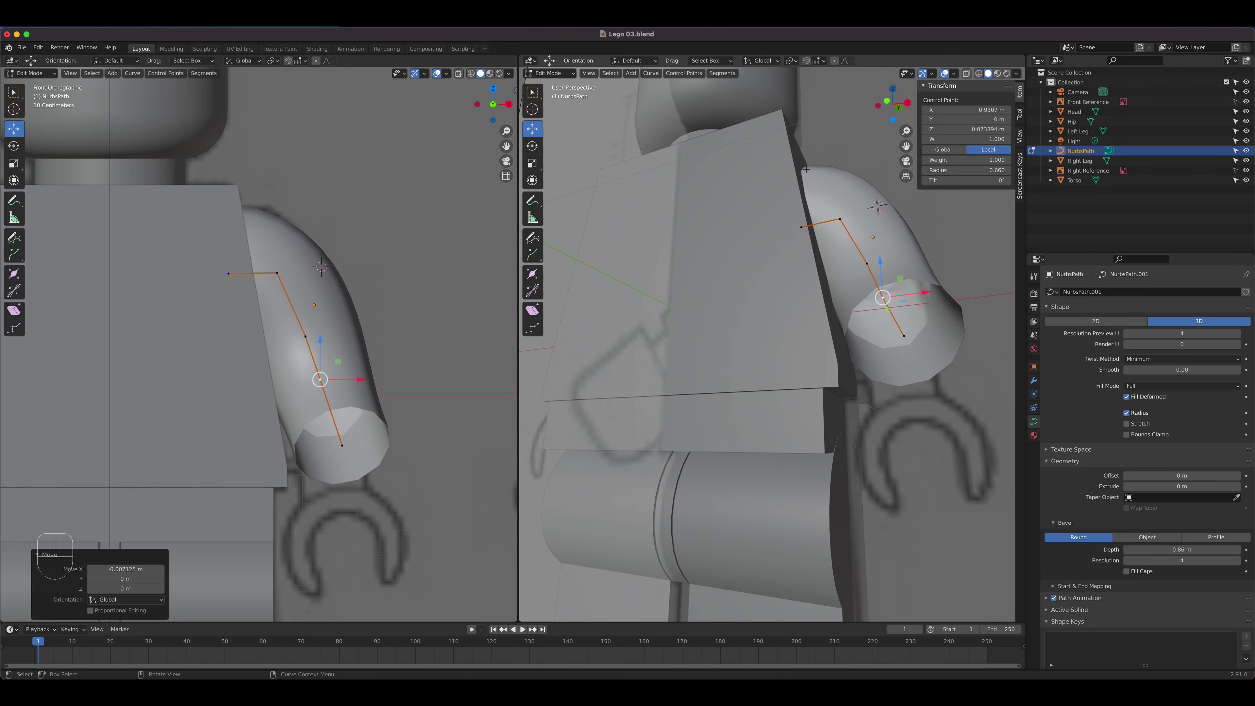
{"action": "middle_click_drag", "start_coordinate": [905, 298], "coordinate": [872, 322]}
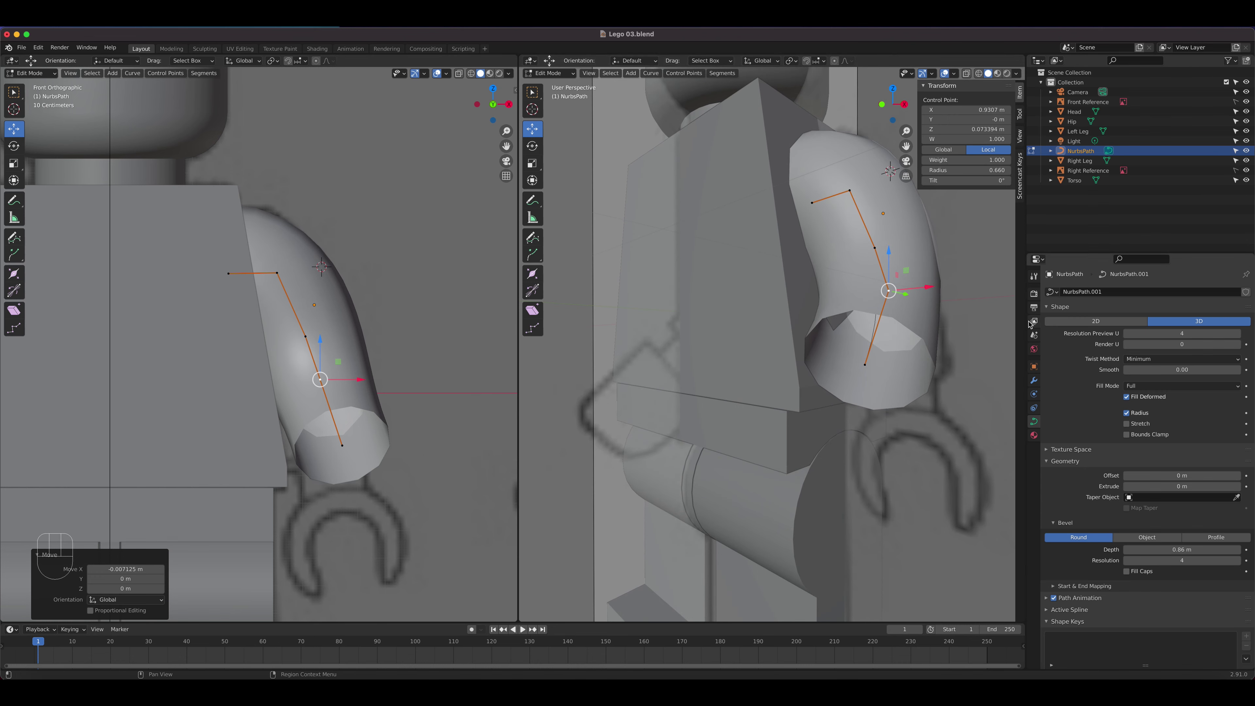
Step: Add a Solidify modifier to the arm path in Object Mode and set its thickness to 0.15 m
{"action": "left_click", "coordinate": [1034, 379]}
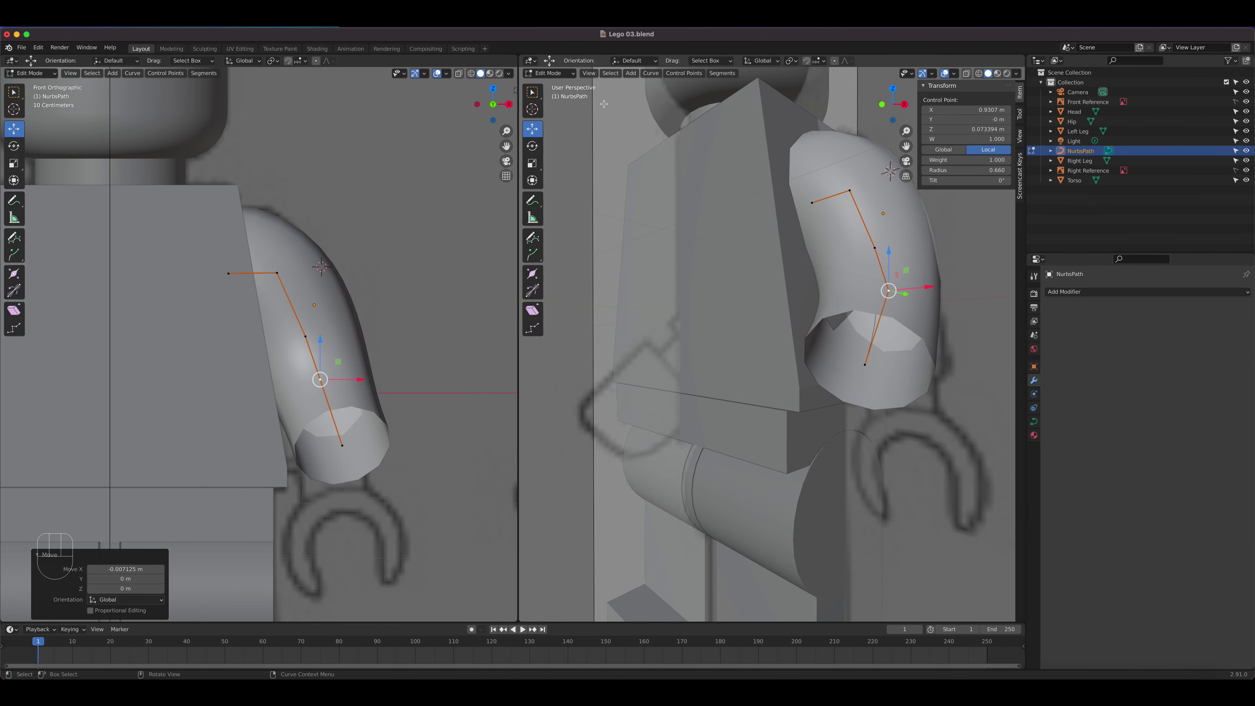
{"action": "key", "text": "Tab"}
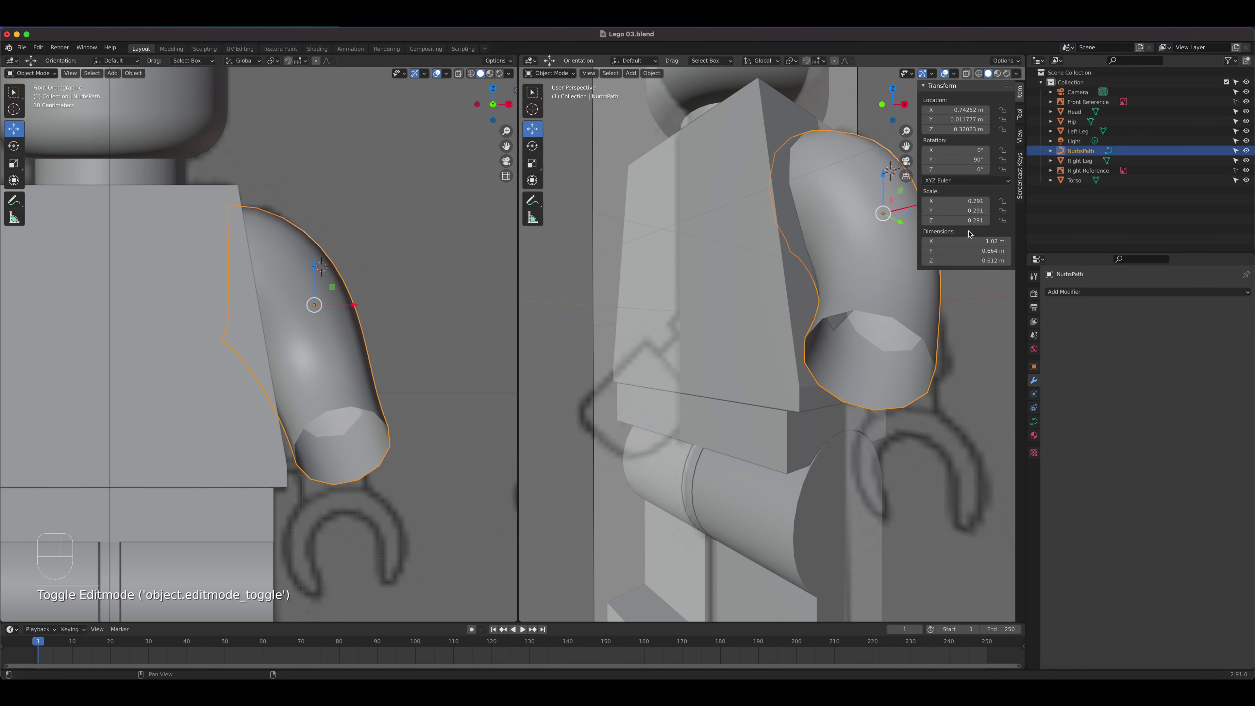
{"action": "left_click", "coordinate": [1091, 293]}
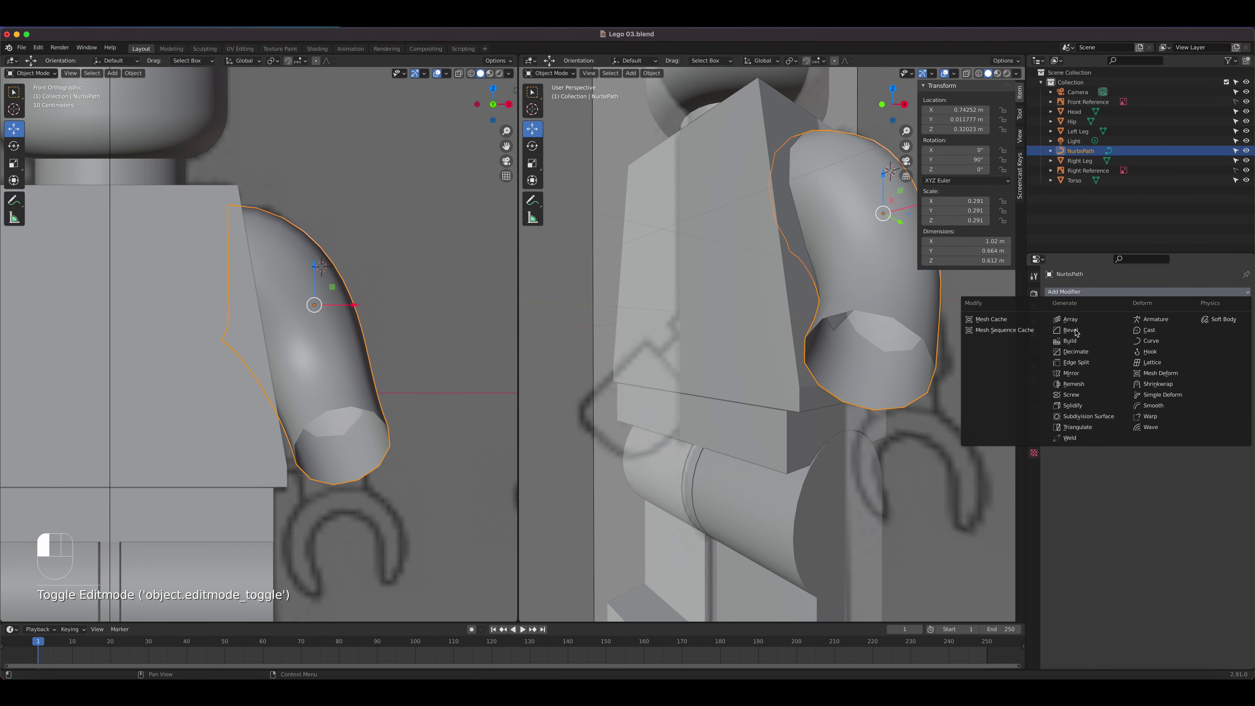
{"action": "left_click", "coordinate": [1087, 406]}
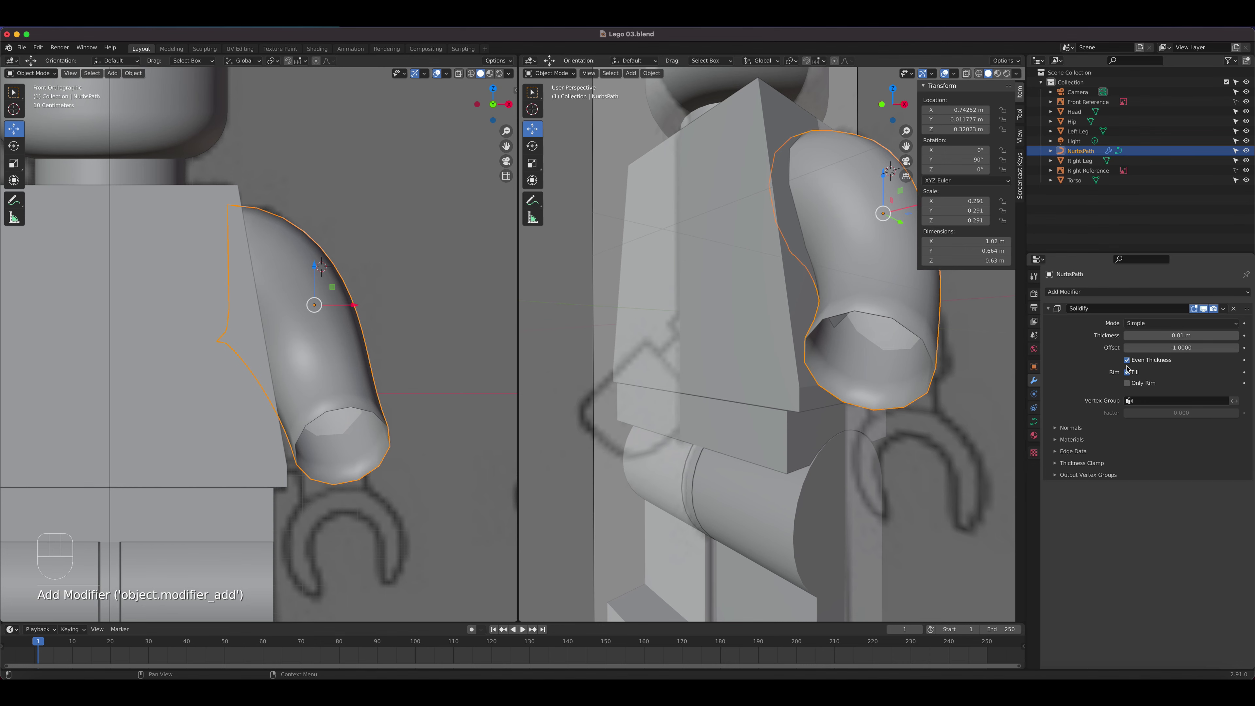
{"action": "left_click", "coordinate": [1130, 383]}
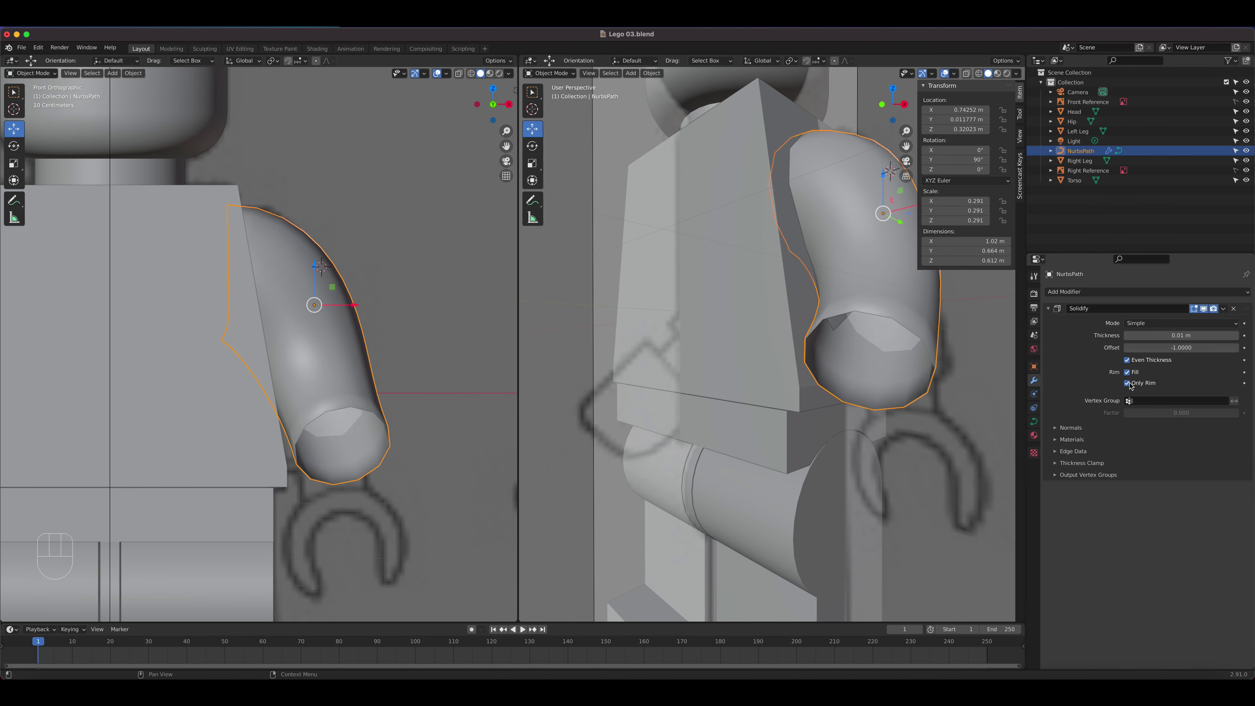
{"action": "left_click", "coordinate": [1129, 383]}
{"action": "left_click_drag", "start_coordinate": [1161, 335], "coordinate": [1202, 336]}
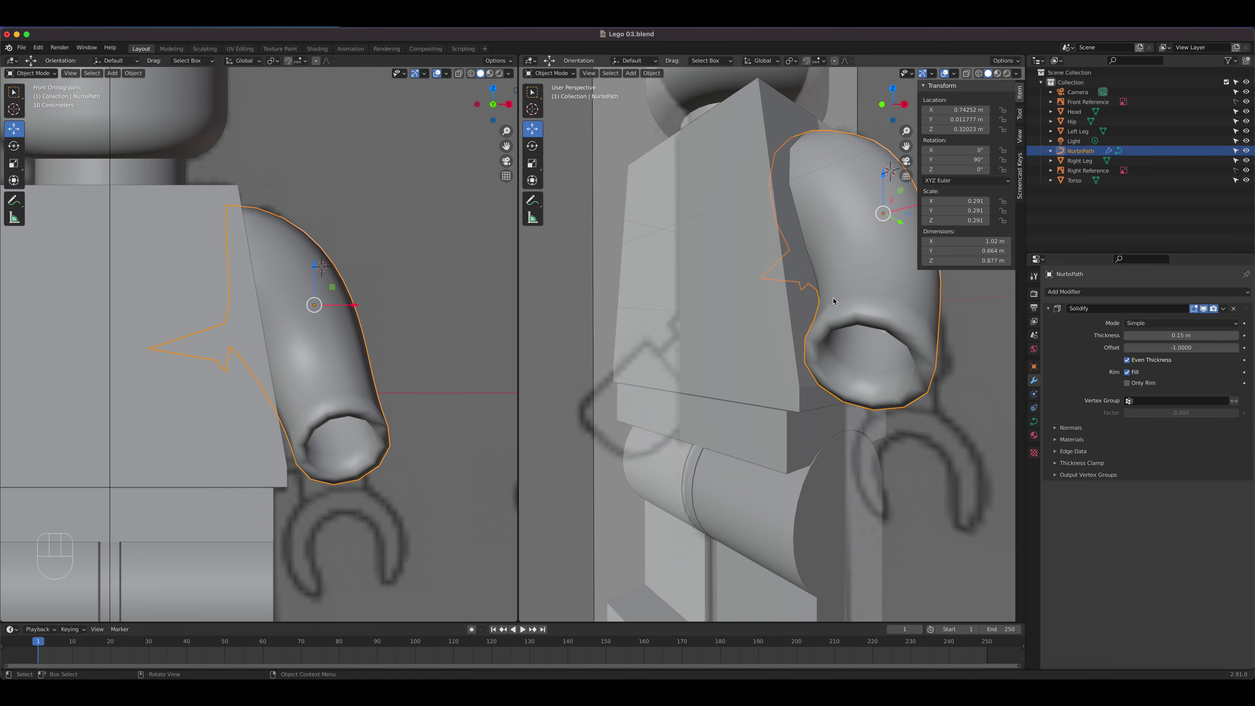
Step: Enable Only Rim in the arm's Solidify modifier, keep Fill on, and check the open end of the sleeve
{"action": "middle_click_drag", "start_coordinate": [865, 313], "coordinate": [876, 319]}
{"action": "left_click", "coordinate": [1127, 383]}
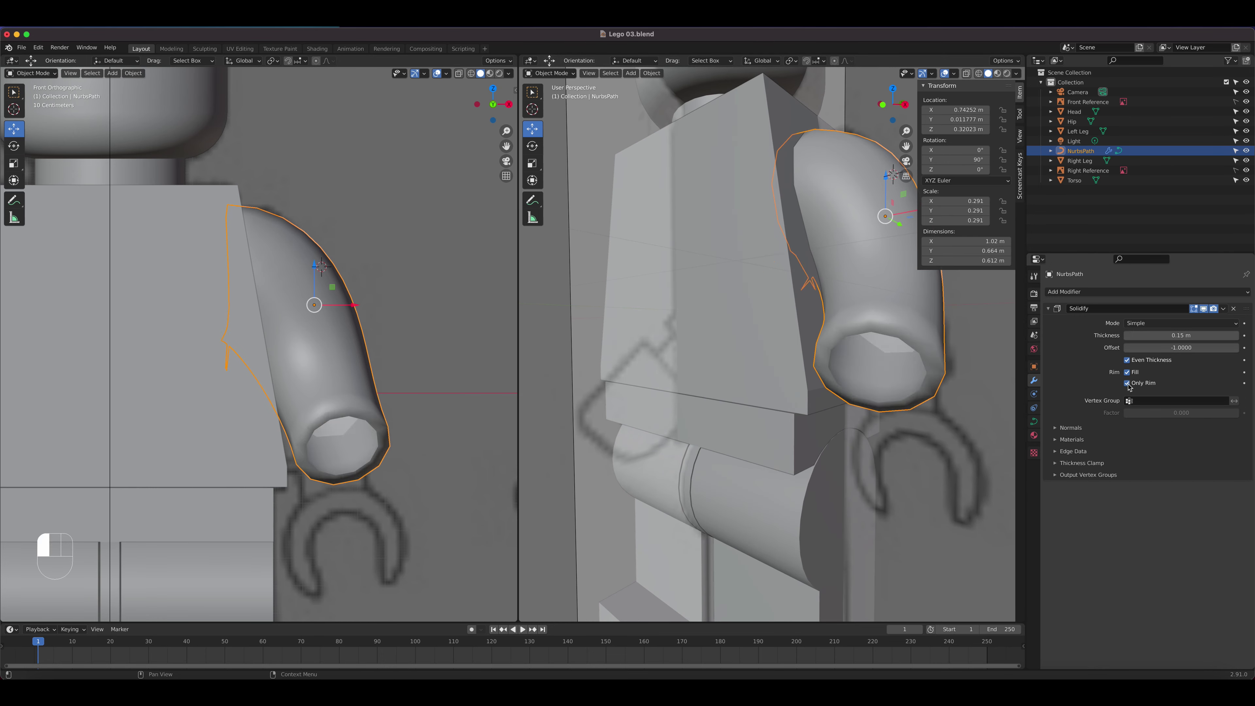
{"action": "middle_click_drag", "start_coordinate": [816, 269], "coordinate": [765, 258]}
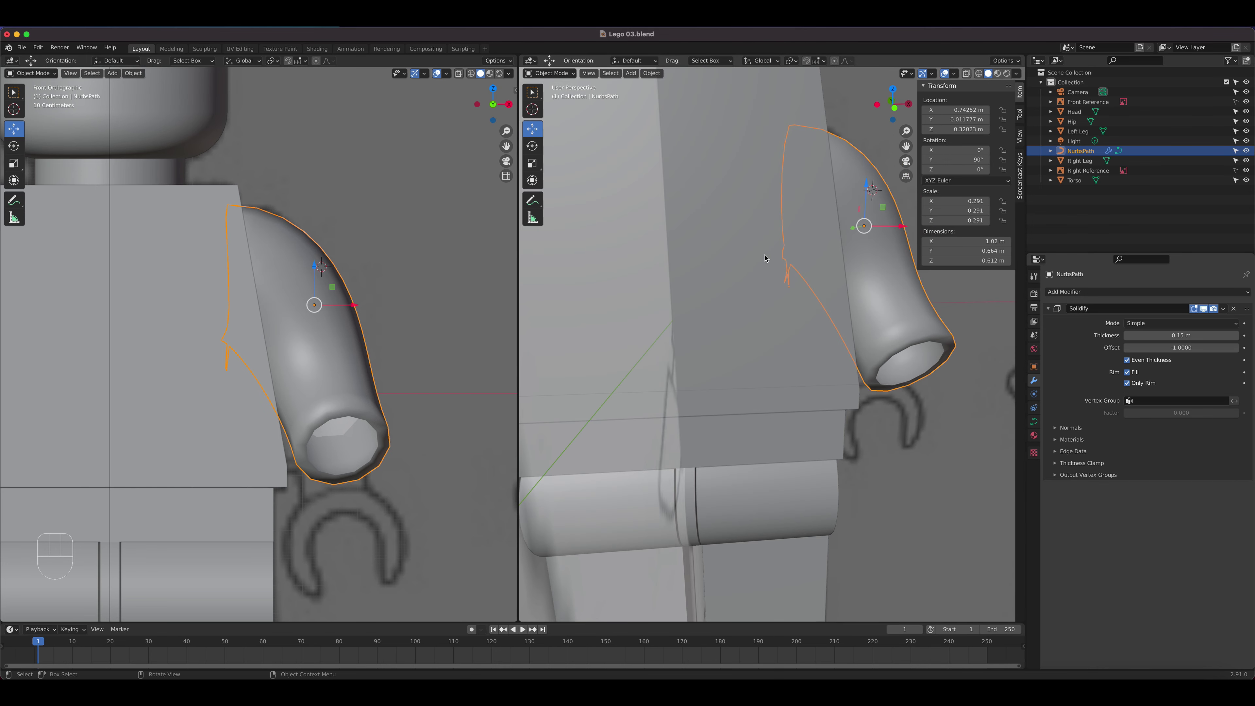
{"action": "left_click", "coordinate": [1129, 372]}
{"action": "left_click", "coordinate": [1129, 372]}
{"action": "middle_click_drag", "start_coordinate": [914, 318], "coordinate": [860, 293]}
{"action": "left_click", "coordinate": [1033, 423]}
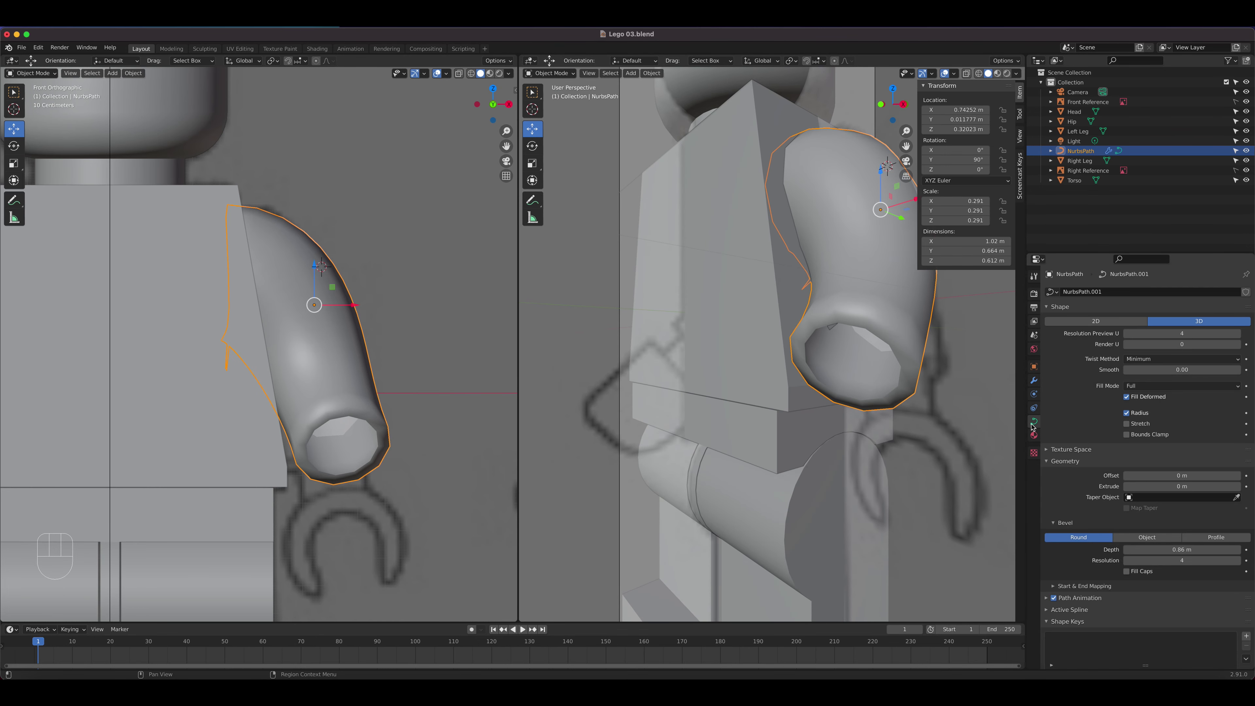
{"action": "left_click", "coordinate": [1034, 435]}
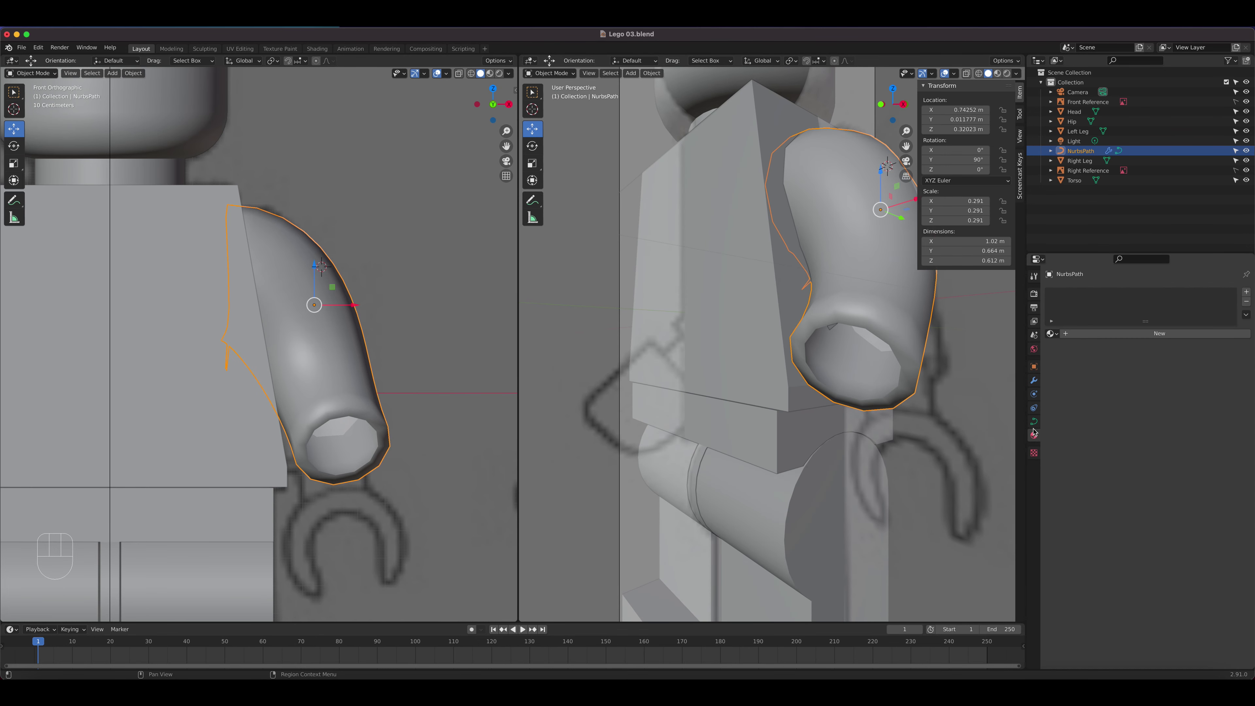
{"action": "left_click", "coordinate": [1033, 421]}
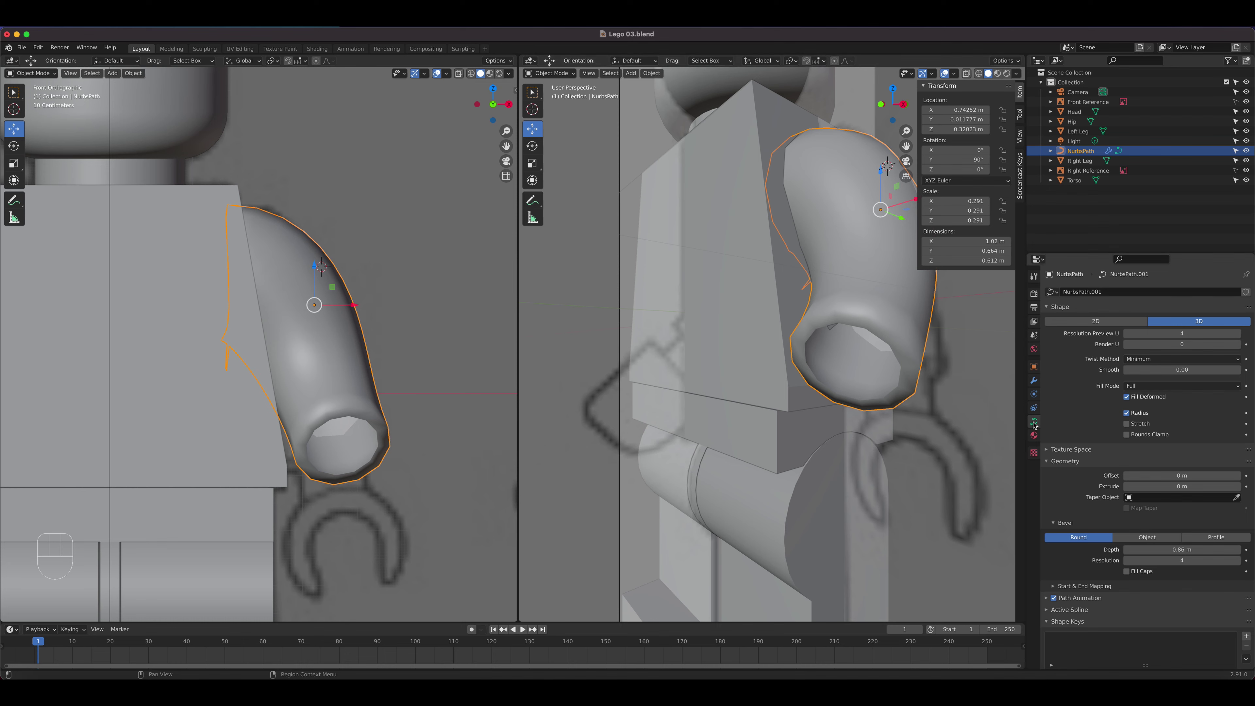
{"action": "scroll", "coordinate": [1100, 469], "scroll_direction": "down", "scroll_amount": 1}
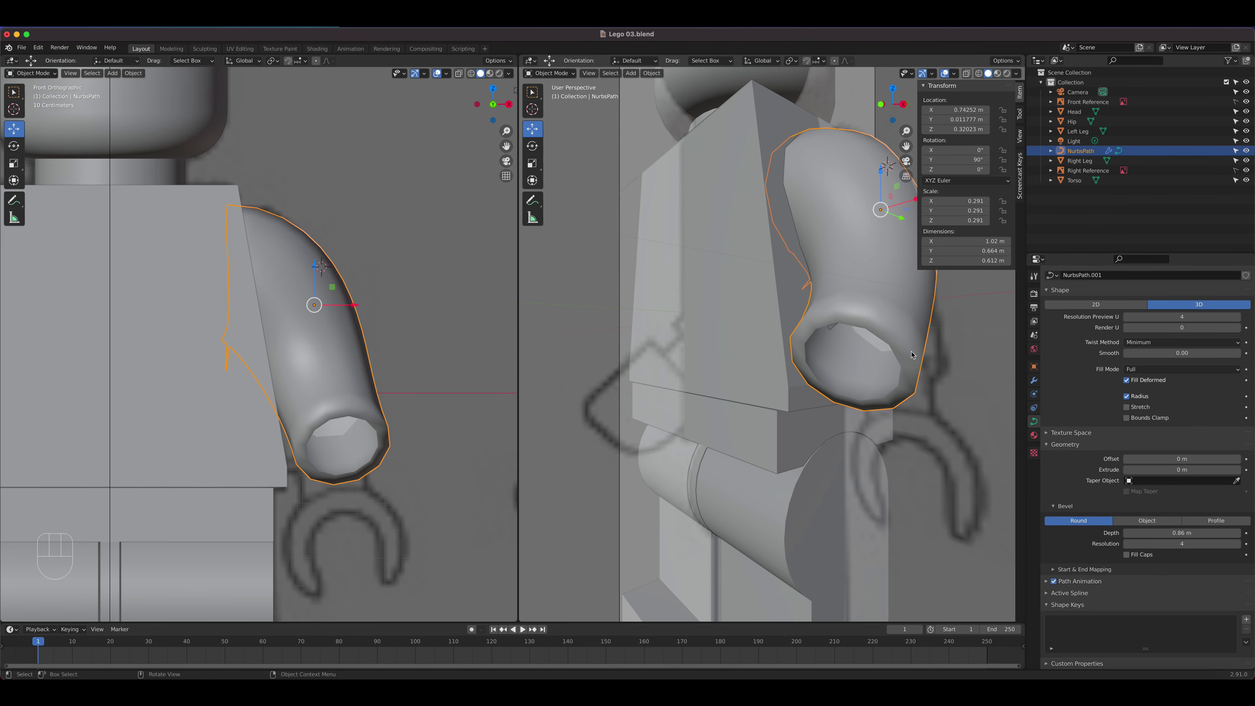
{"action": "key", "text": "Tab"}
{"action": "key", "text": "Tab"}
{"action": "middle_click_drag", "start_coordinate": [885, 330], "coordinate": [928, 361]}
{"action": "scroll", "coordinate": [877, 331], "scroll_direction": "up", "scroll_amount": 3}
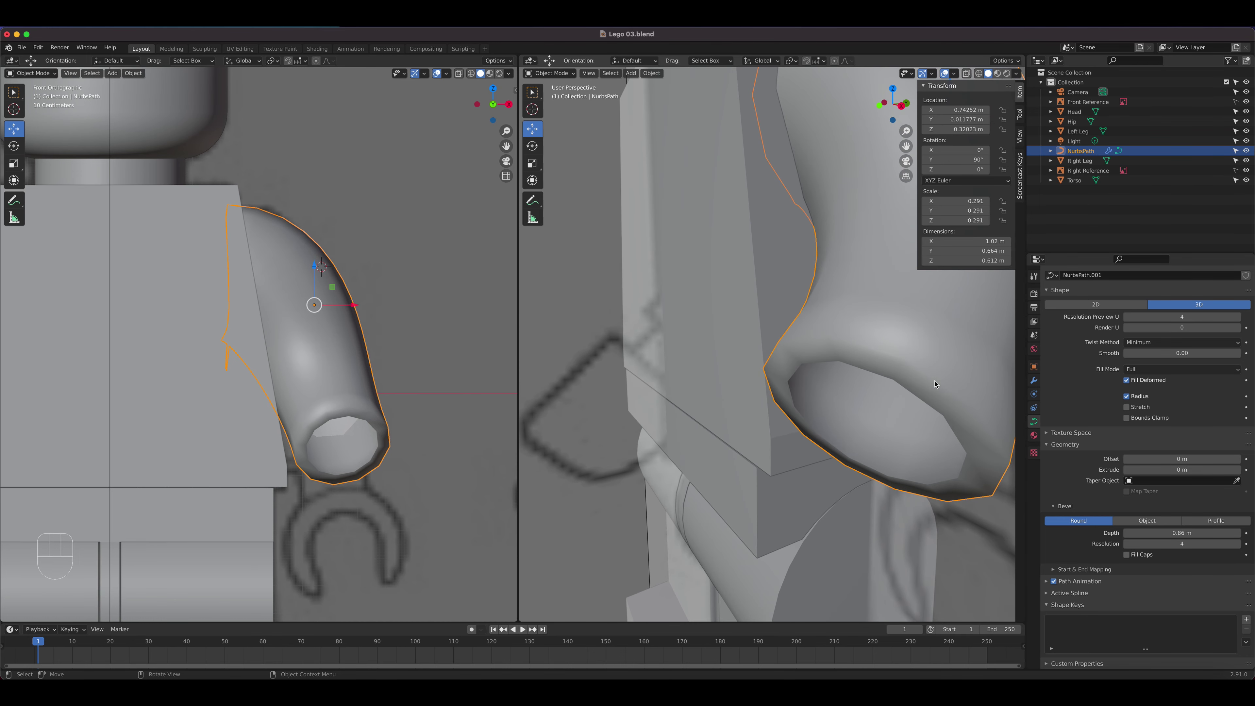
{"action": "key", "text": "Tab"}
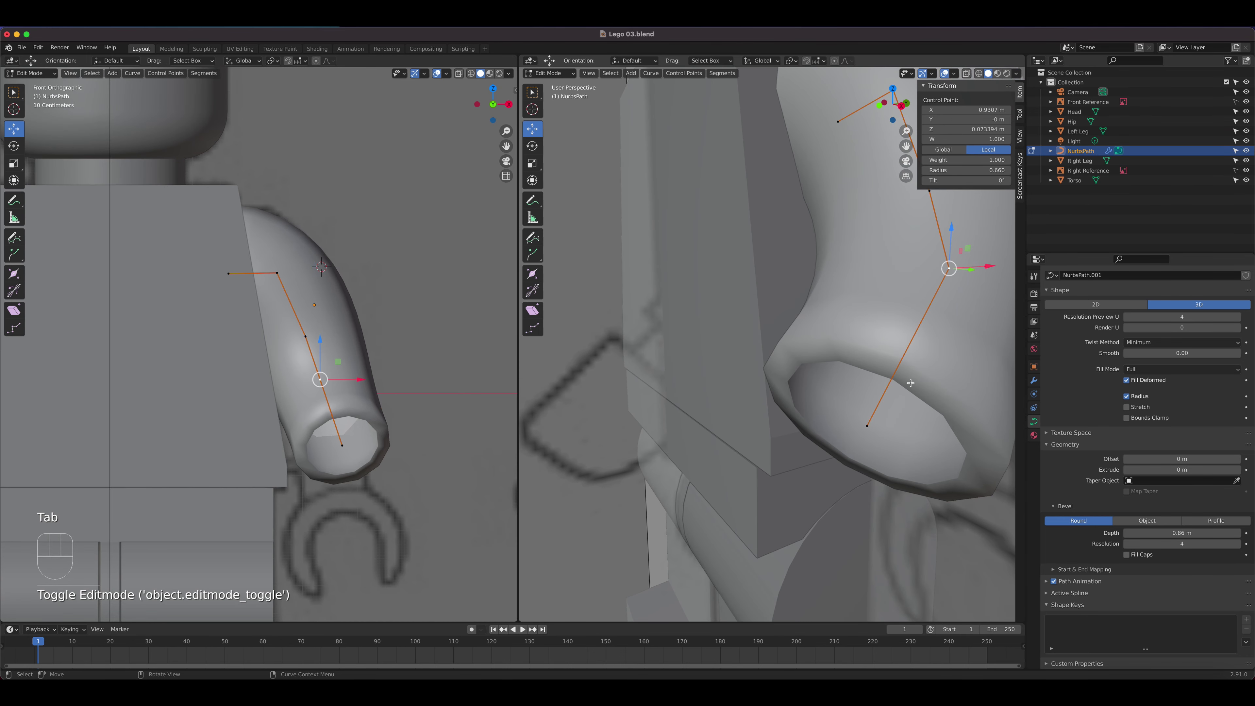
{"action": "key", "text": "Tab"}
Step: Try Shade Smooth and Shade Flat on the arm and inspect the sleeve opening
{"action": "right_click", "coordinate": [915, 372]}
{"action": "left_click", "coordinate": [916, 366]}
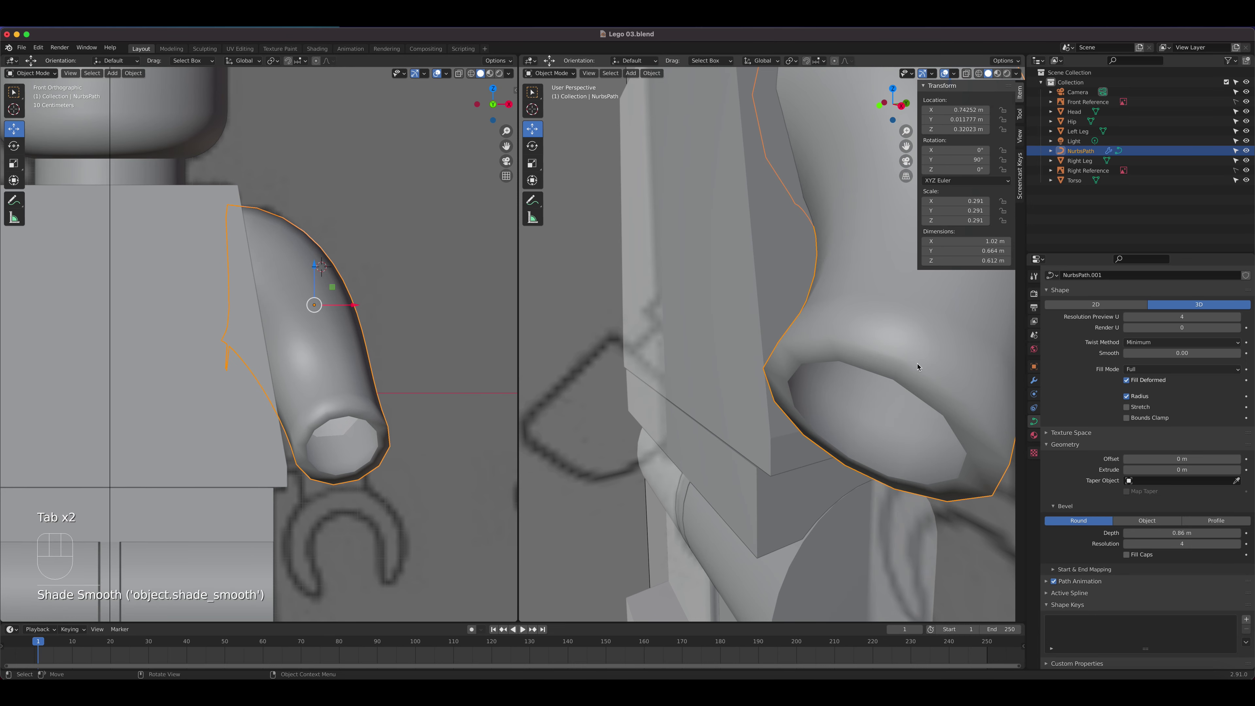
{"action": "right_click", "coordinate": [916, 368]}
{"action": "left_click", "coordinate": [917, 375]}
{"action": "scroll", "coordinate": [914, 374], "scroll_direction": "down", "scroll_amount": 6}
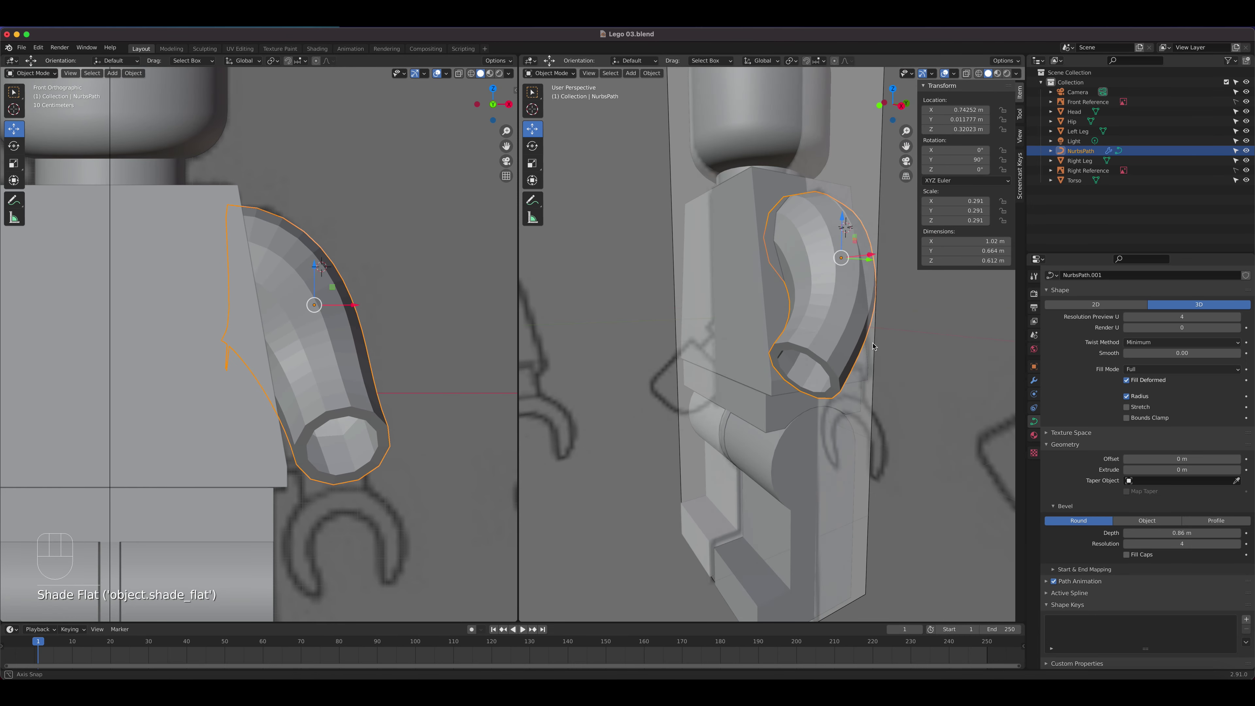
{"action": "mouse_move", "coordinate": [846, 357]}
{"action": "middle_mouse_down"}
{"action": "mouse_move", "coordinate": [889, 343]}
{"action": "mouse_move", "coordinate": [856, 365]}
{"action": "mouse_move", "coordinate": [820, 366]}
{"action": "mouse_move", "coordinate": [889, 325]}
{"action": "mouse_move", "coordinate": [880, 331]}
{"action": "middle_mouse_up"}
{"action": "scroll", "coordinate": [875, 335], "scroll_direction": "up", "scroll_amount": 3}
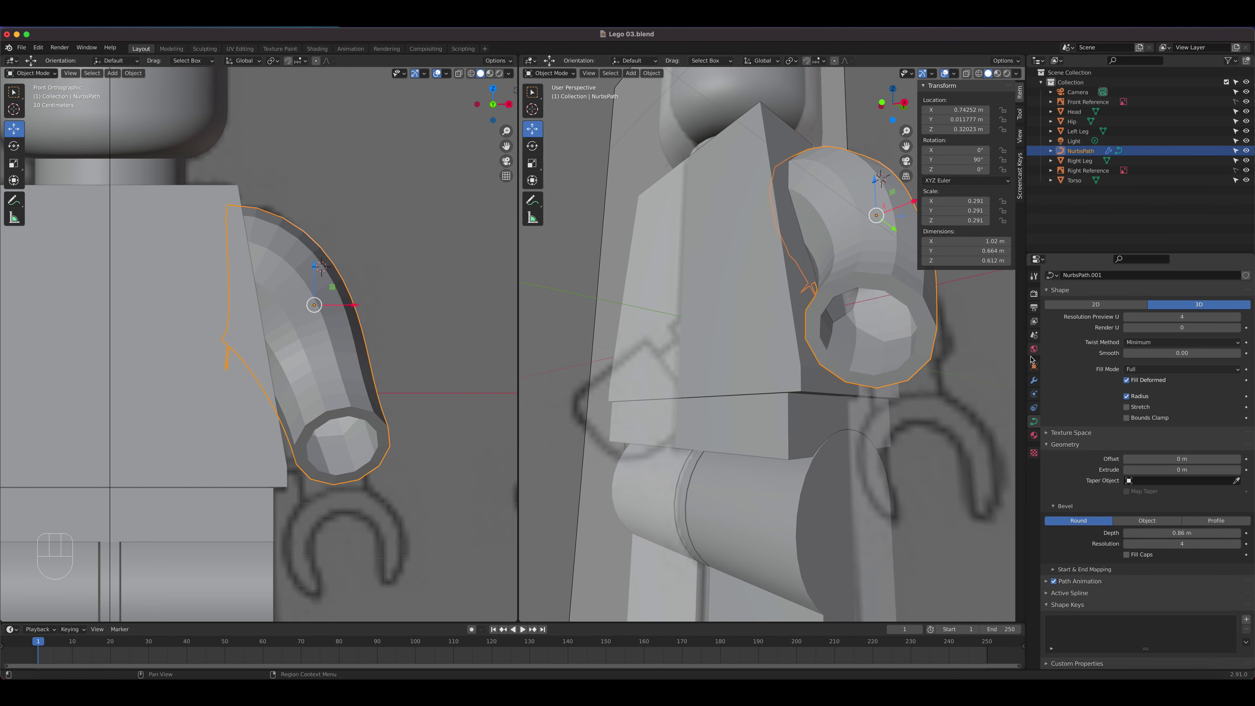
Step: Reduce the arm's Solidify thickness to 0.1 m
{"action": "left_click", "coordinate": [1035, 381]}
{"action": "left_click", "coordinate": [1127, 337]}
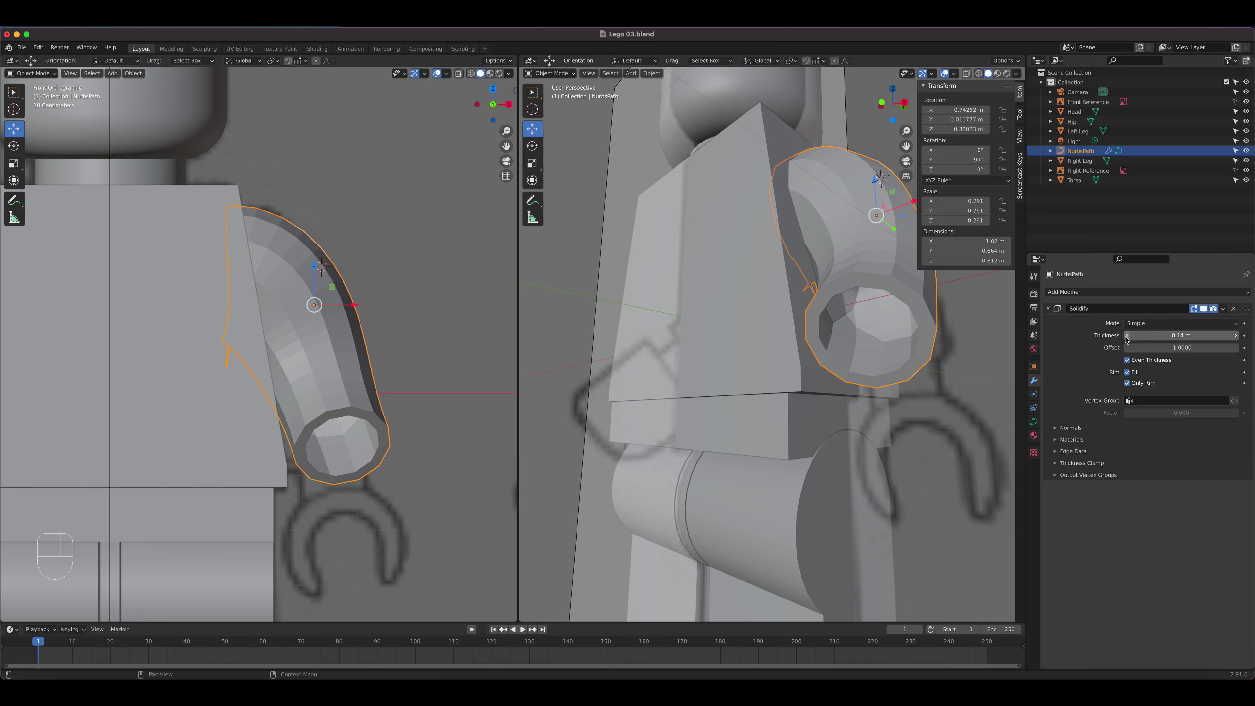
{"action": "left_click", "coordinate": [1128, 336]}
{"action": "left_click", "coordinate": [1128, 337]}
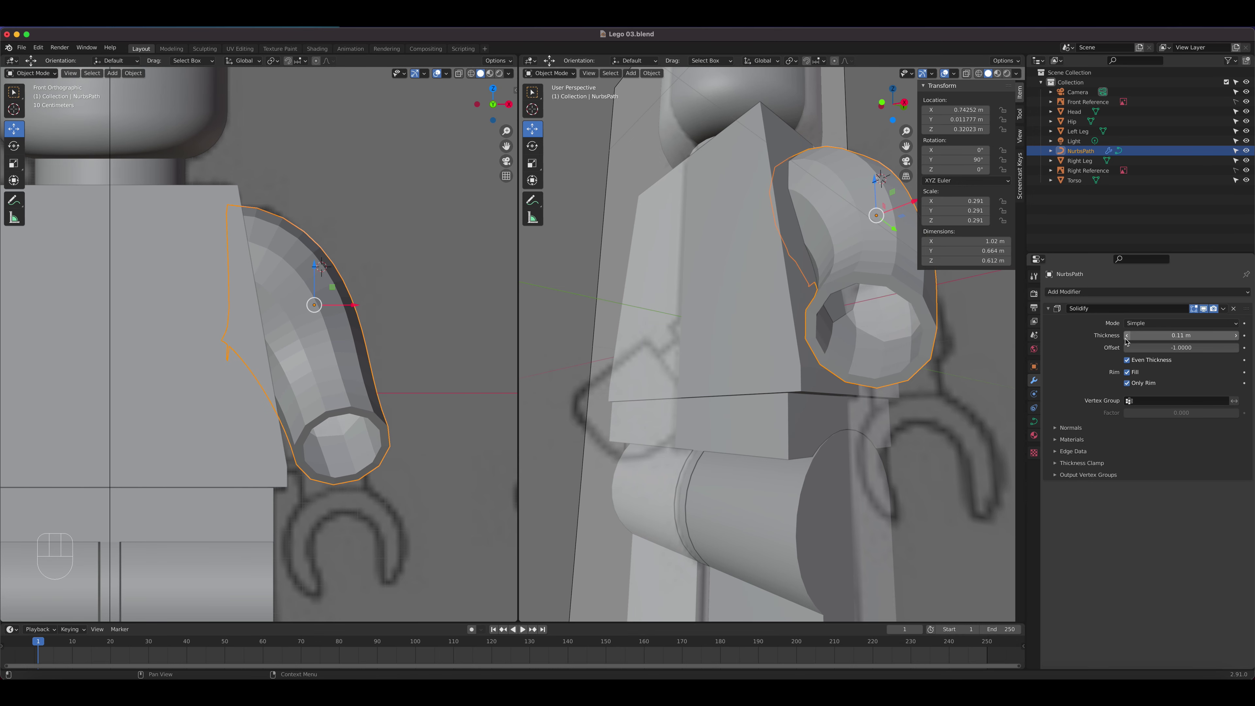
{"action": "left_click", "coordinate": [1126, 339]}
Step: Apply Shade Smooth to the arm and inspect it from the side
{"action": "middle_click_drag", "start_coordinate": [871, 329], "coordinate": [808, 267]}
{"action": "scroll", "coordinate": [888, 375], "scroll_direction": "down", "scroll_amount": 4}
{"action": "right_click", "coordinate": [807, 261]}
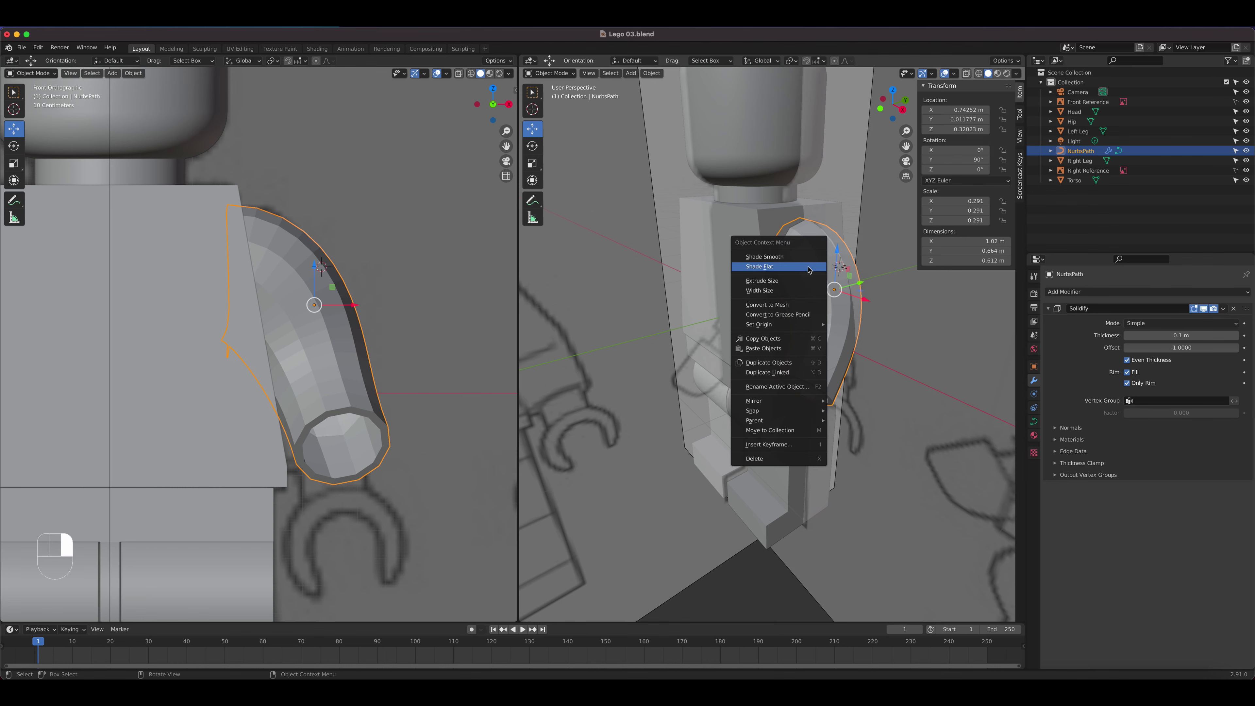
{"action": "left_click", "coordinate": [808, 257]}
{"action": "middle_click_drag", "start_coordinate": [786, 338], "coordinate": [820, 335]}
{"action": "scroll", "coordinate": [797, 310], "scroll_direction": "up", "scroll_amount": 2}
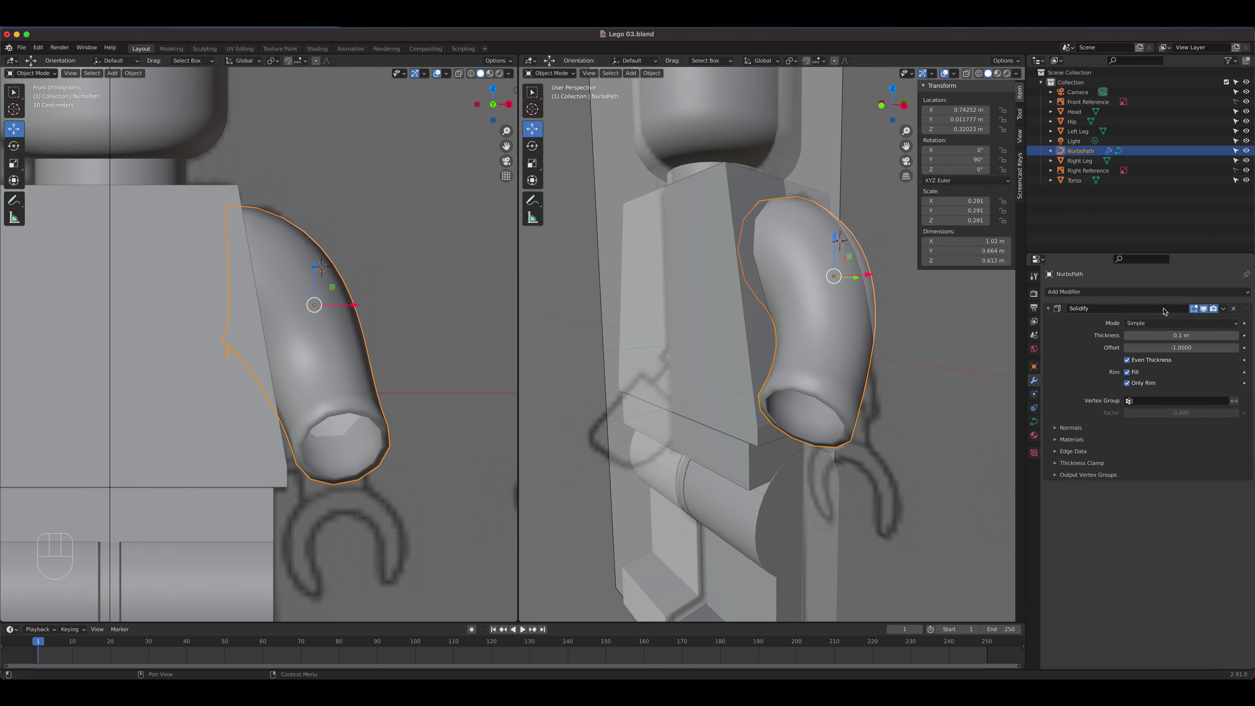
Step: Try to apply the arm's Solidify modifier, convert the curve to a mesh, and inspect its geometry in Edit Mode
{"action": "left_click", "coordinate": [1224, 309]}
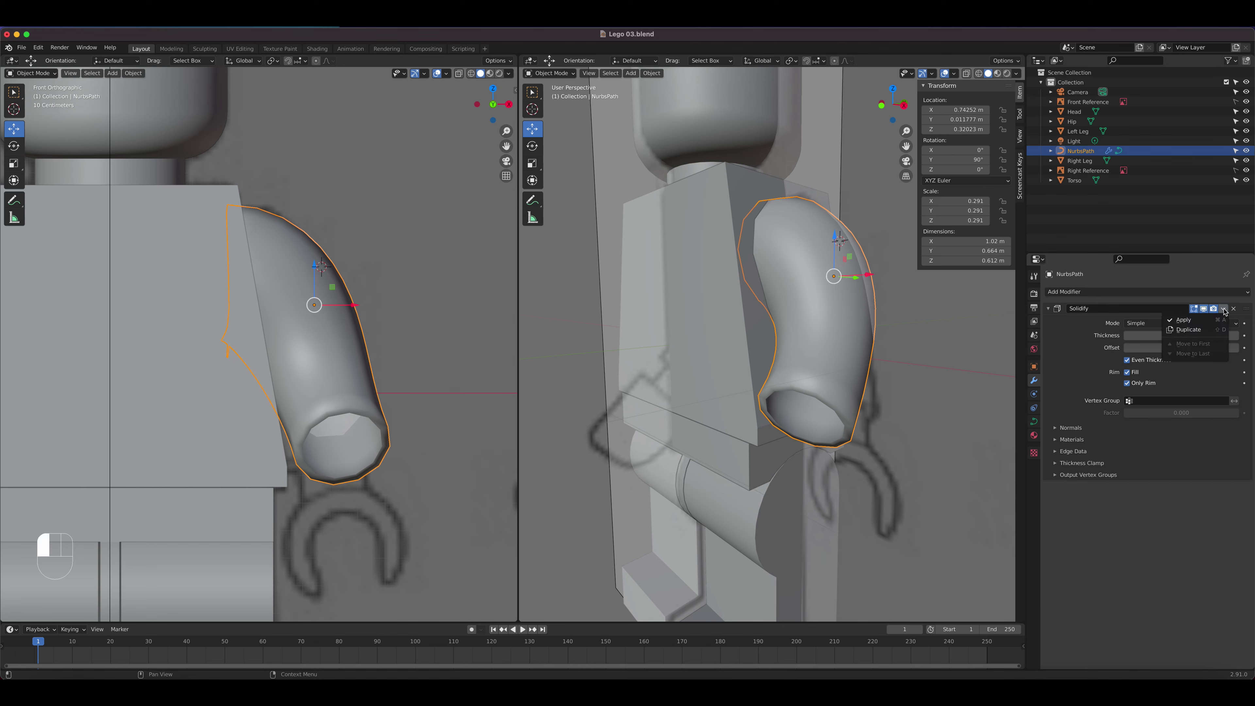
{"action": "left_click", "coordinate": [1202, 320]}
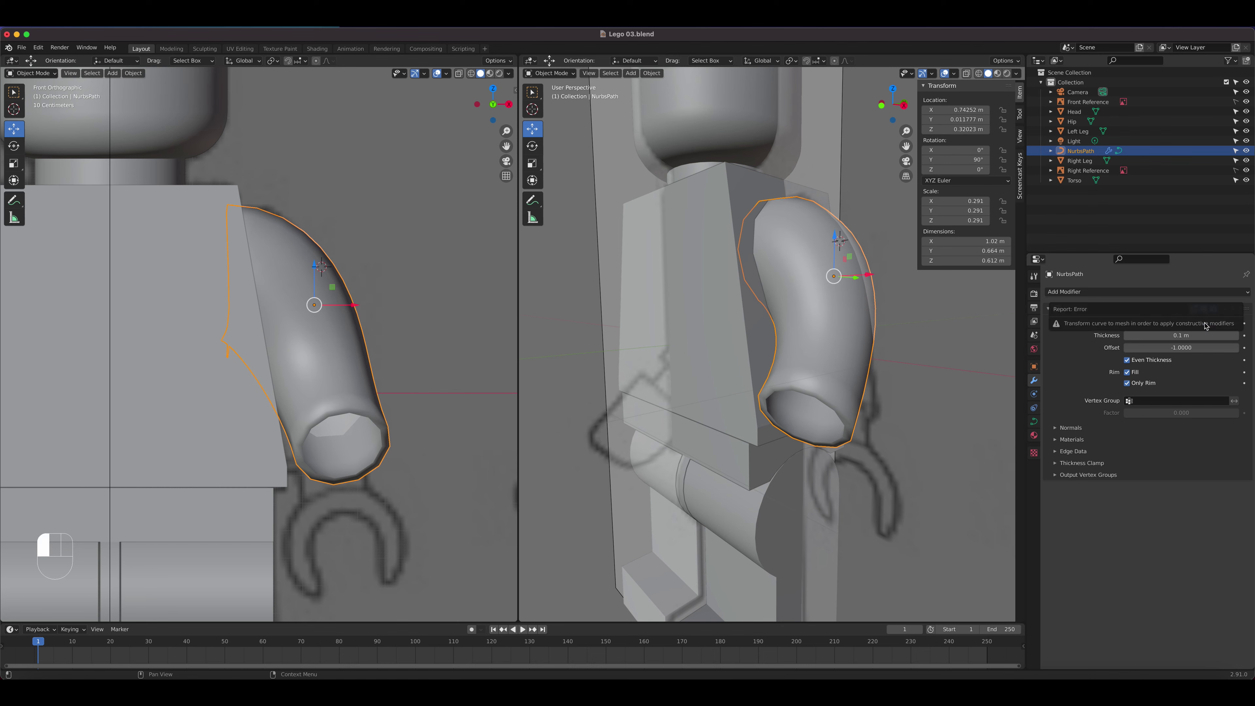
{"action": "right_click", "coordinate": [825, 313]}
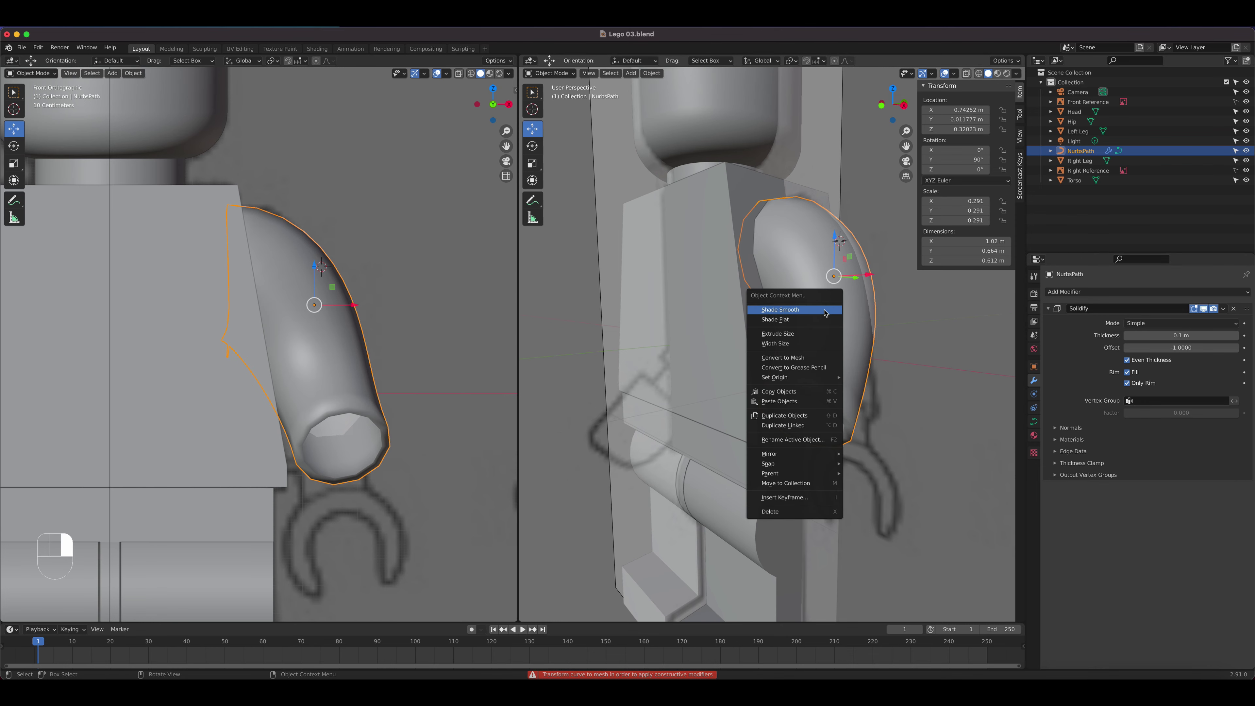
{"action": "left_click", "coordinate": [806, 358]}
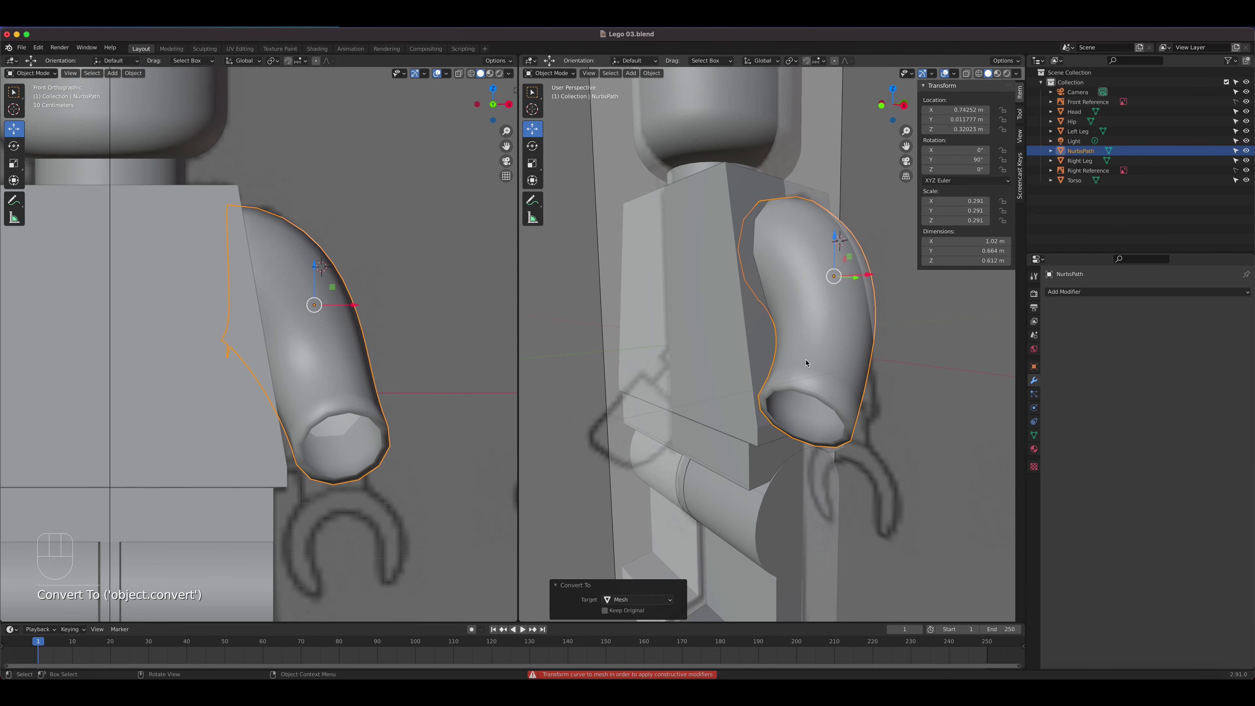
{"action": "key", "text": "Tab"}
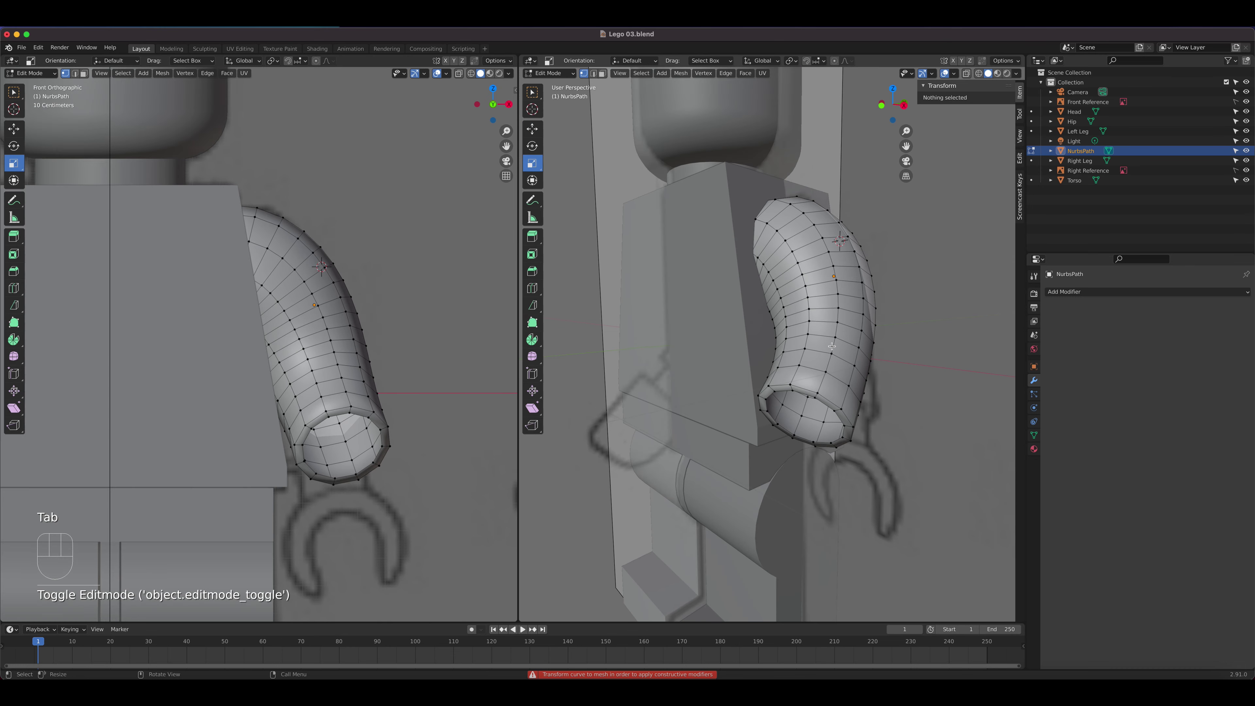
{"action": "middle_click_drag", "start_coordinate": [832, 347], "coordinate": [883, 328]}
{"action": "key", "text": "Tab"}
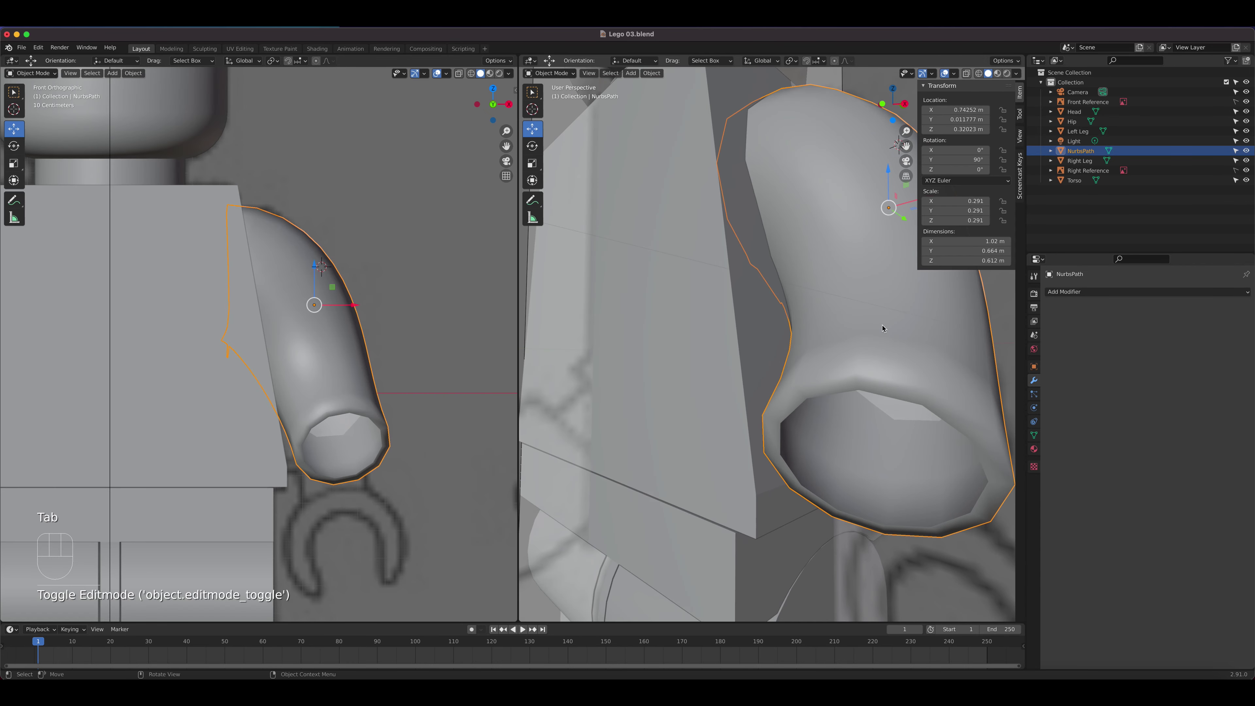
Step: Enable Auto Smooth for the arm mesh's normals and apply Shade Smooth to it
{"action": "left_click", "coordinate": [1034, 435]}
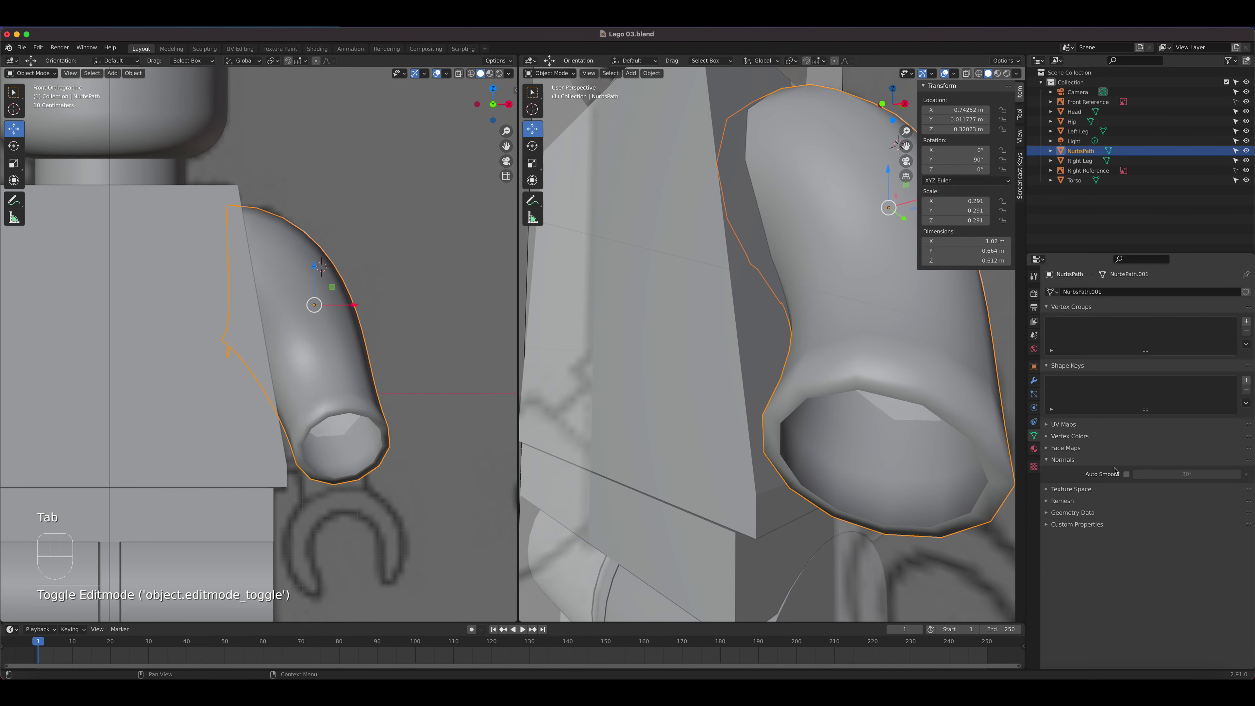
{"action": "left_click", "coordinate": [1127, 475]}
{"action": "scroll", "coordinate": [876, 388], "scroll_direction": "down", "scroll_amount": 3}
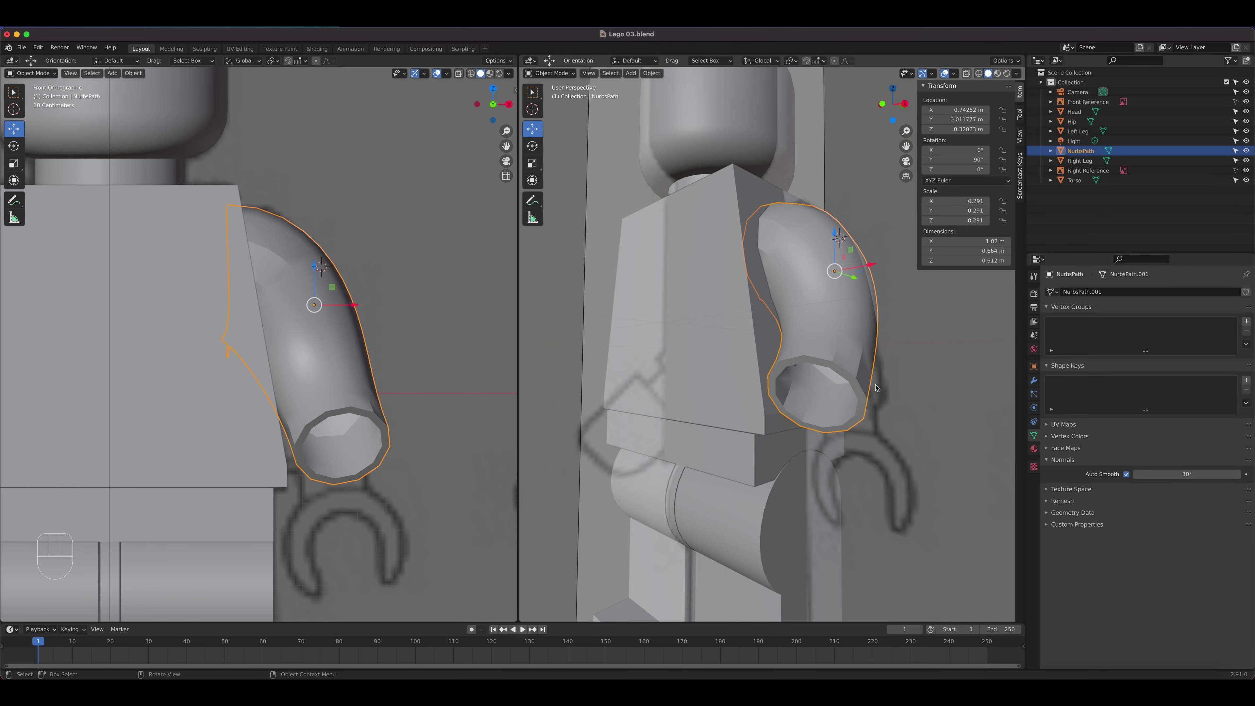
{"action": "right_click", "coordinate": [826, 342]}
{"action": "left_click", "coordinate": [829, 328]}
{"action": "mouse_move", "coordinate": [829, 341]}
{"action": "middle_mouse_down"}
{"action": "mouse_move", "coordinate": [790, 342]}
{"action": "mouse_move", "coordinate": [836, 348]}
{"action": "middle_mouse_up"}
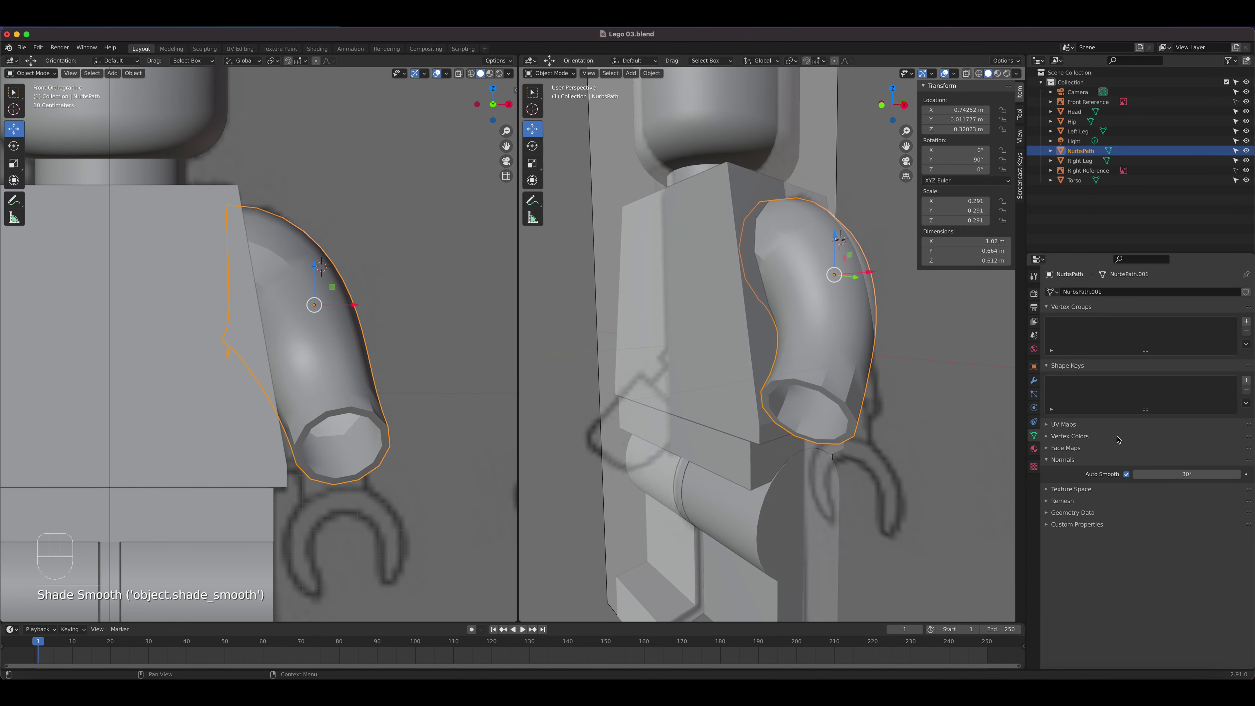
Step: Set the arm mesh's Auto Smooth angle to 60° and check the shading from another angle
{"action": "left_click", "coordinate": [1177, 476]}
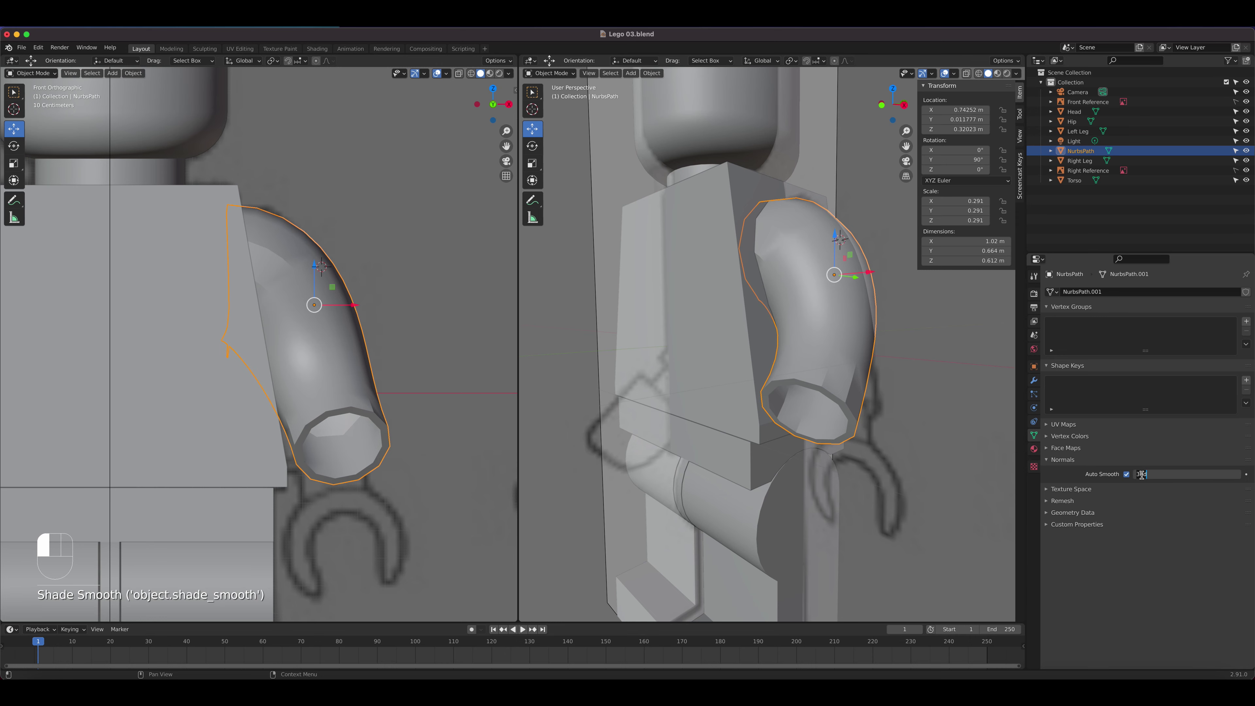
{"action": "type", "text": "60"}
{"action": "key", "text": "Return"}
{"action": "middle_click_drag", "start_coordinate": [831, 341], "coordinate": [828, 375]}
{"action": "key", "text": "Tab"}
{"action": "key", "text": "Tab"}
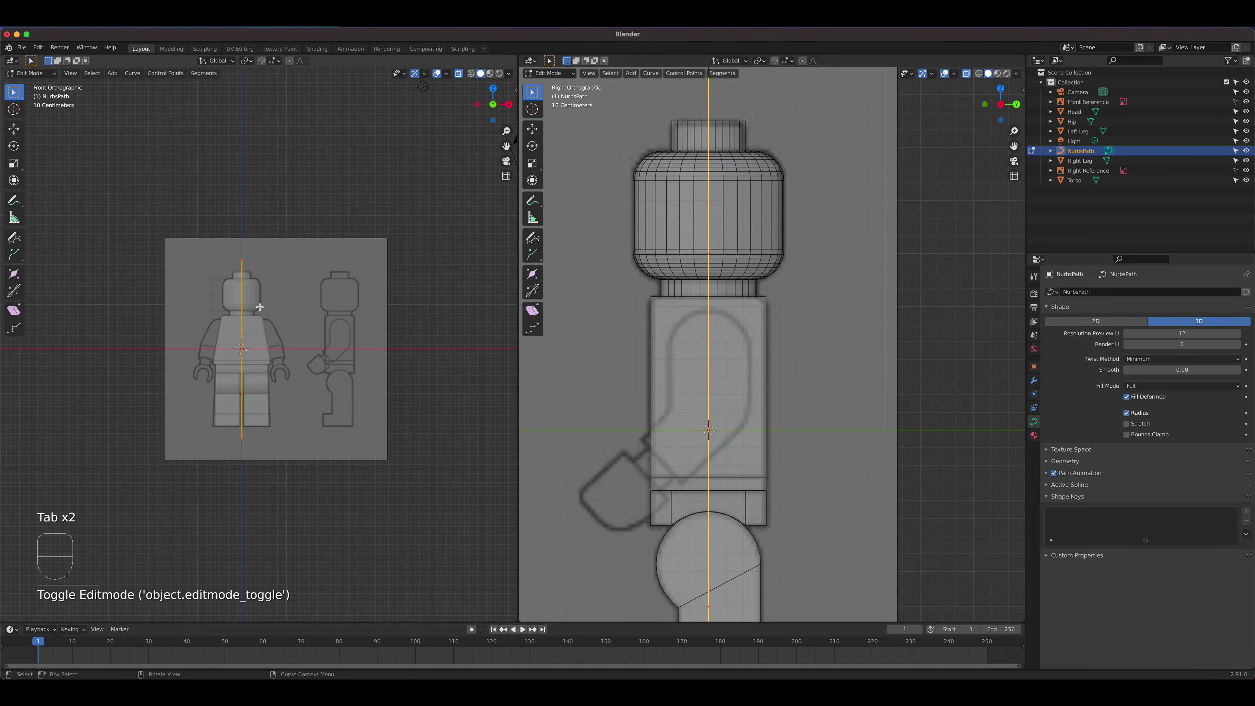
{"action": "scroll", "coordinate": [256, 325], "scroll_direction": "up", "scroll_amount": 2}
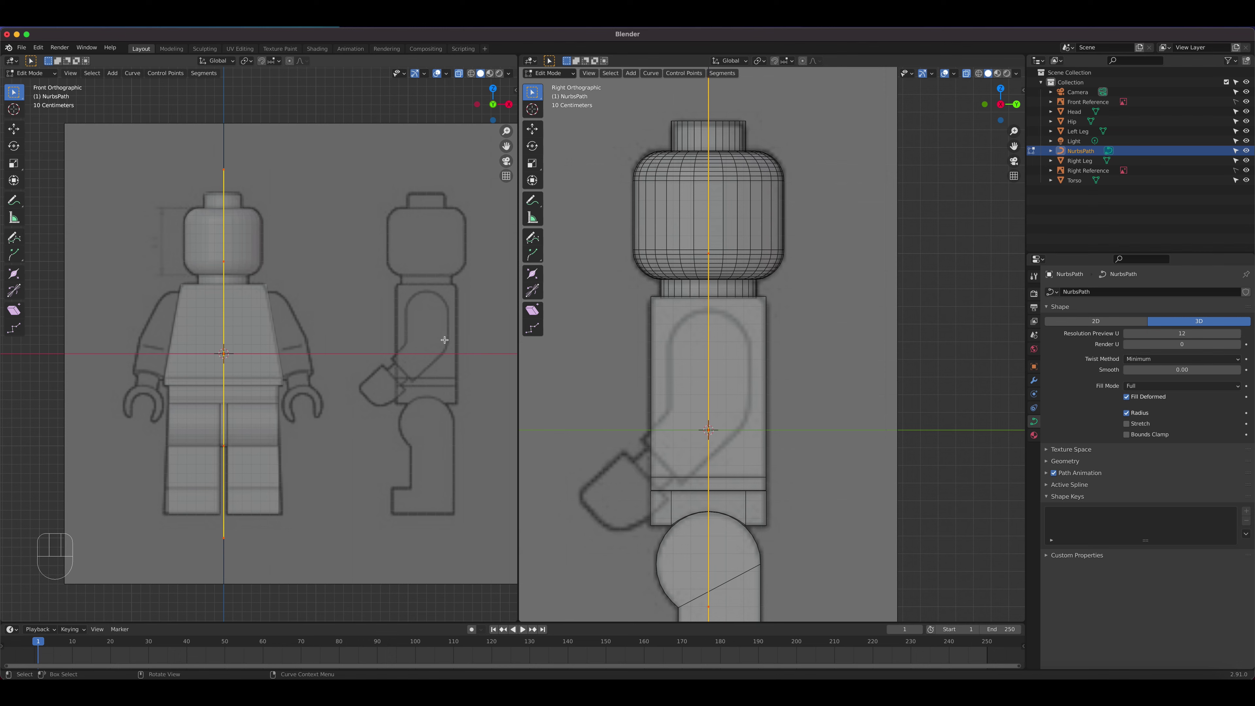
{"action": "key", "text": "Tab"}
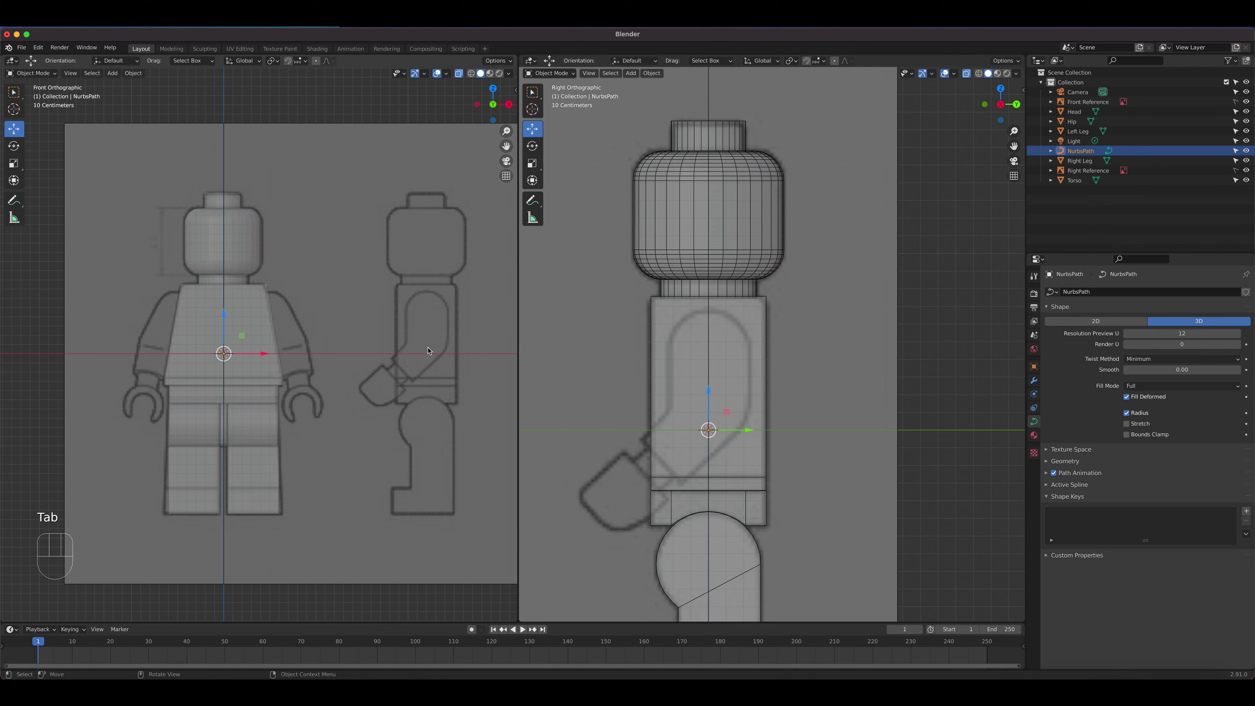
{"action": "key", "text": "Tab"}
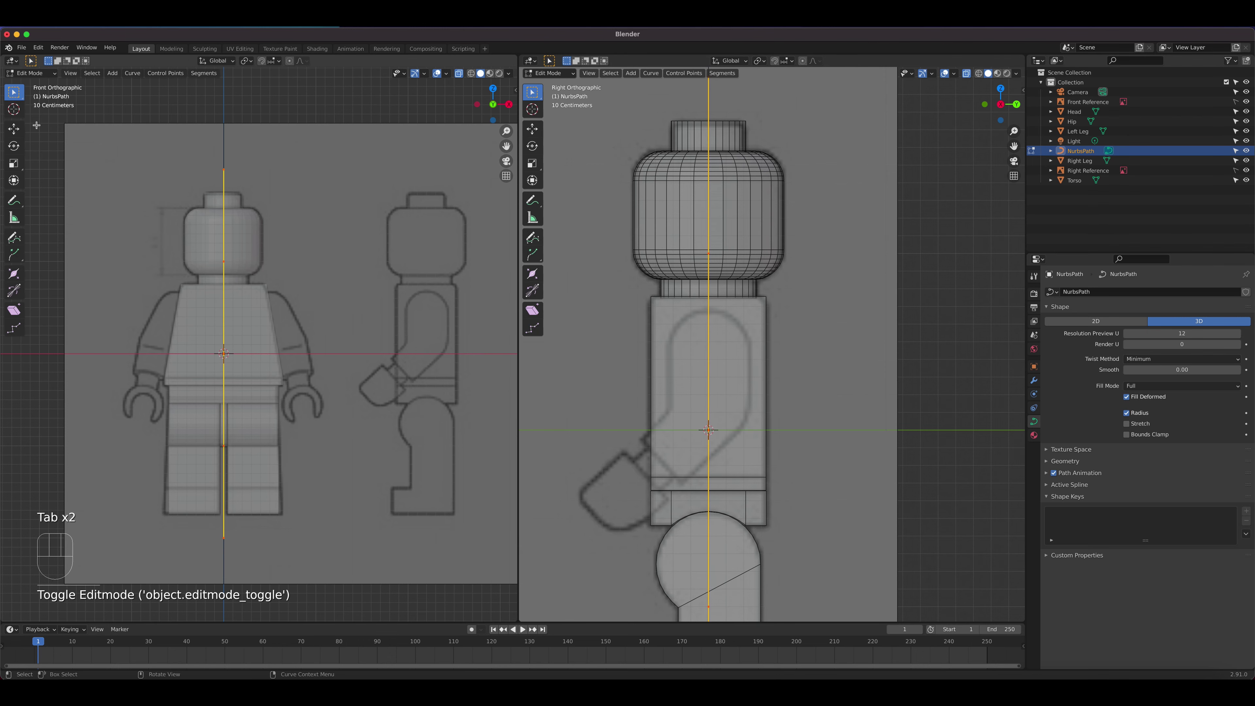
Step: Scale the NURBS path to about 0.413 and move it about 0.72 m along X over the arm in the front view
{"action": "key", "text": "s"}
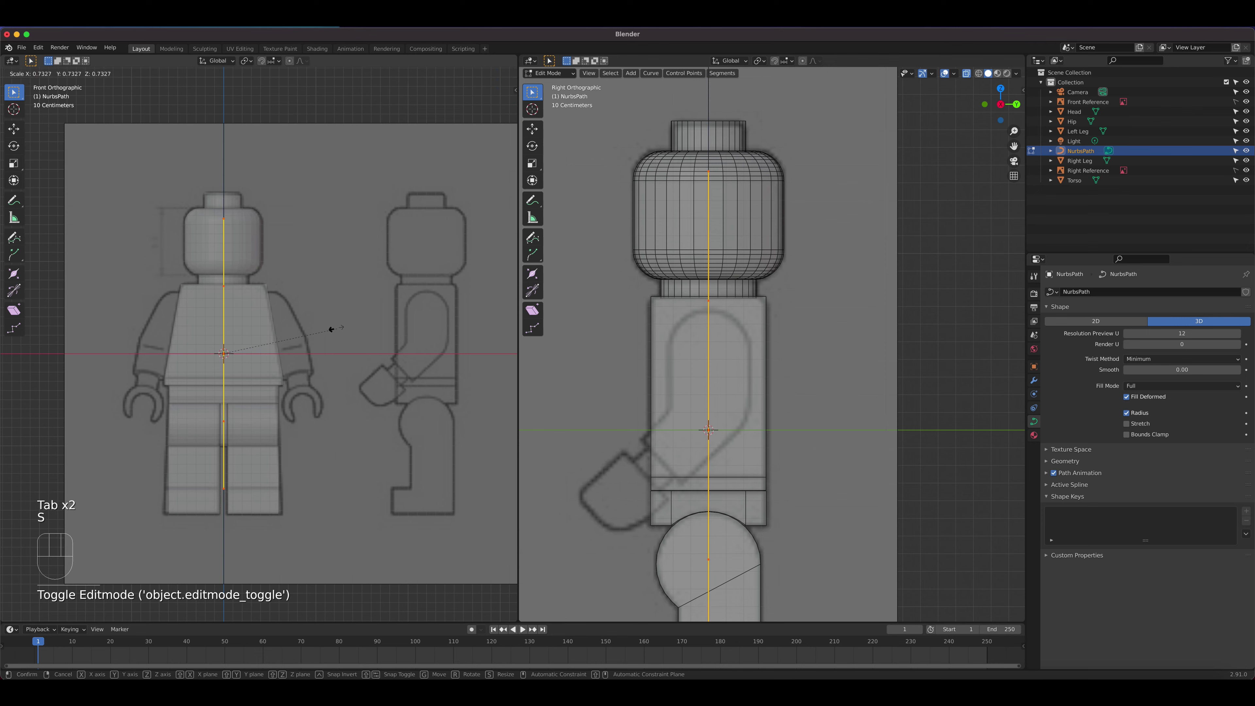
{"action": "left_click", "coordinate": [285, 332]}
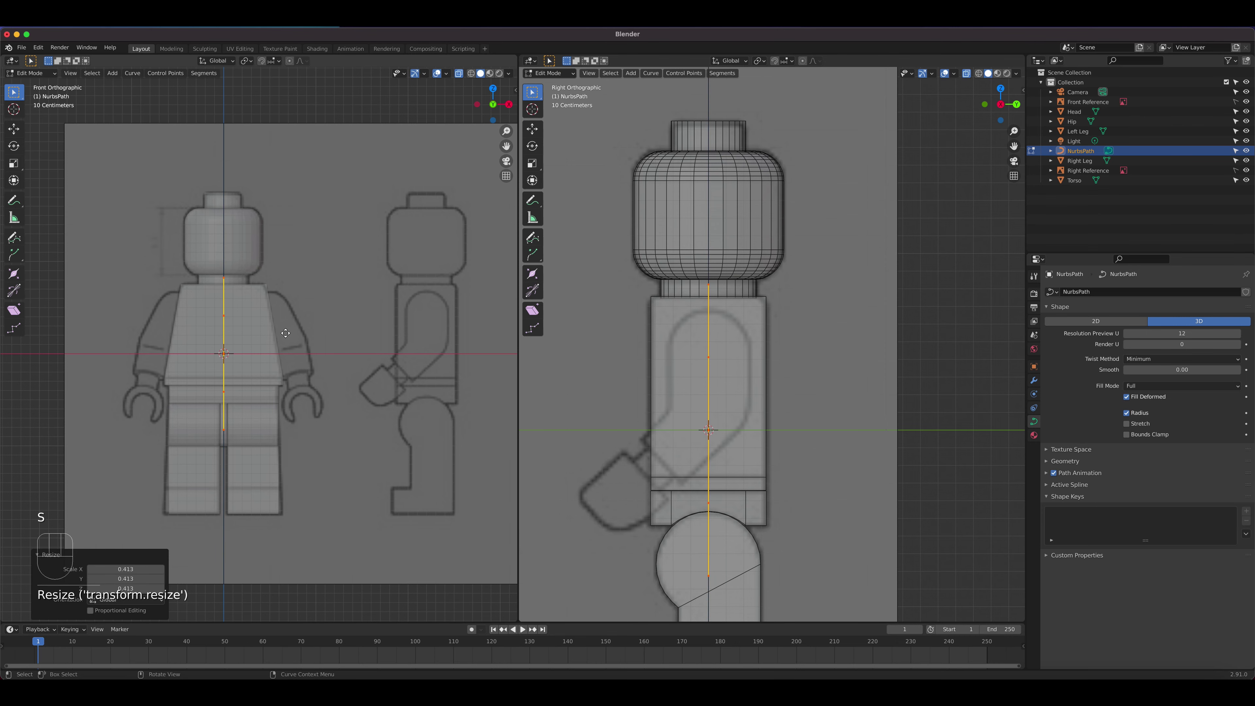
{"action": "key", "text": "g"}
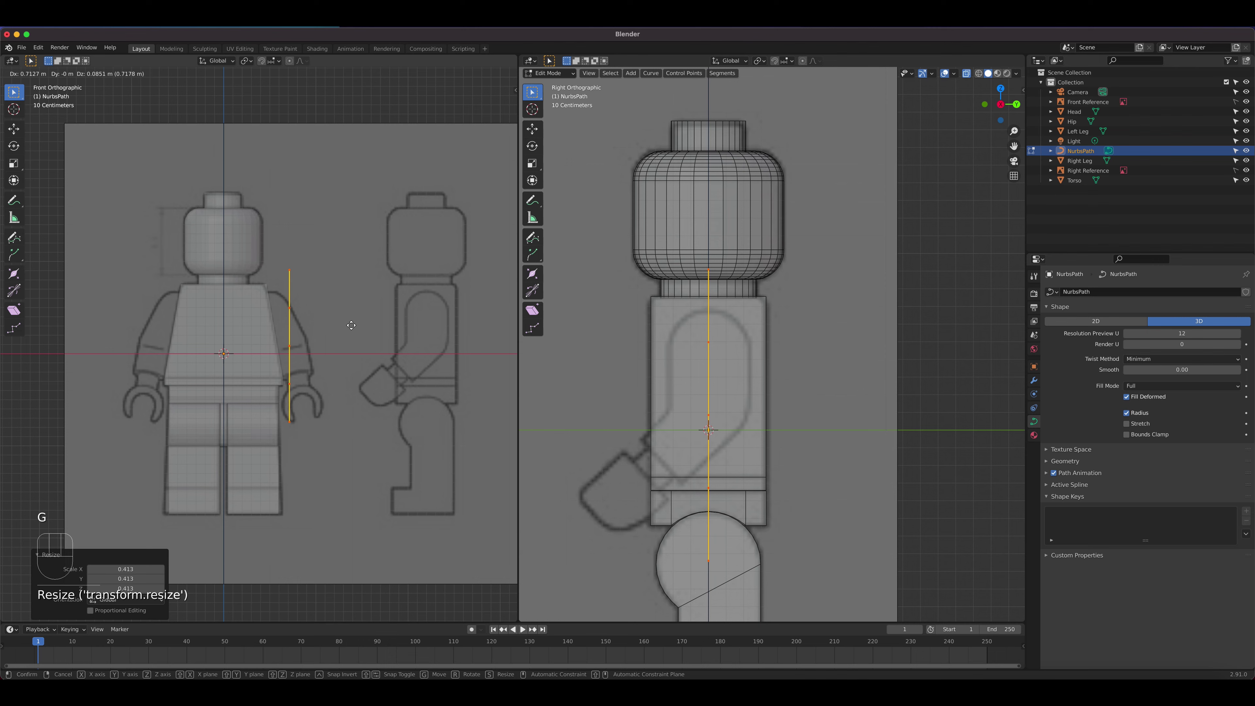
{"action": "left_click", "coordinate": [351, 325]}
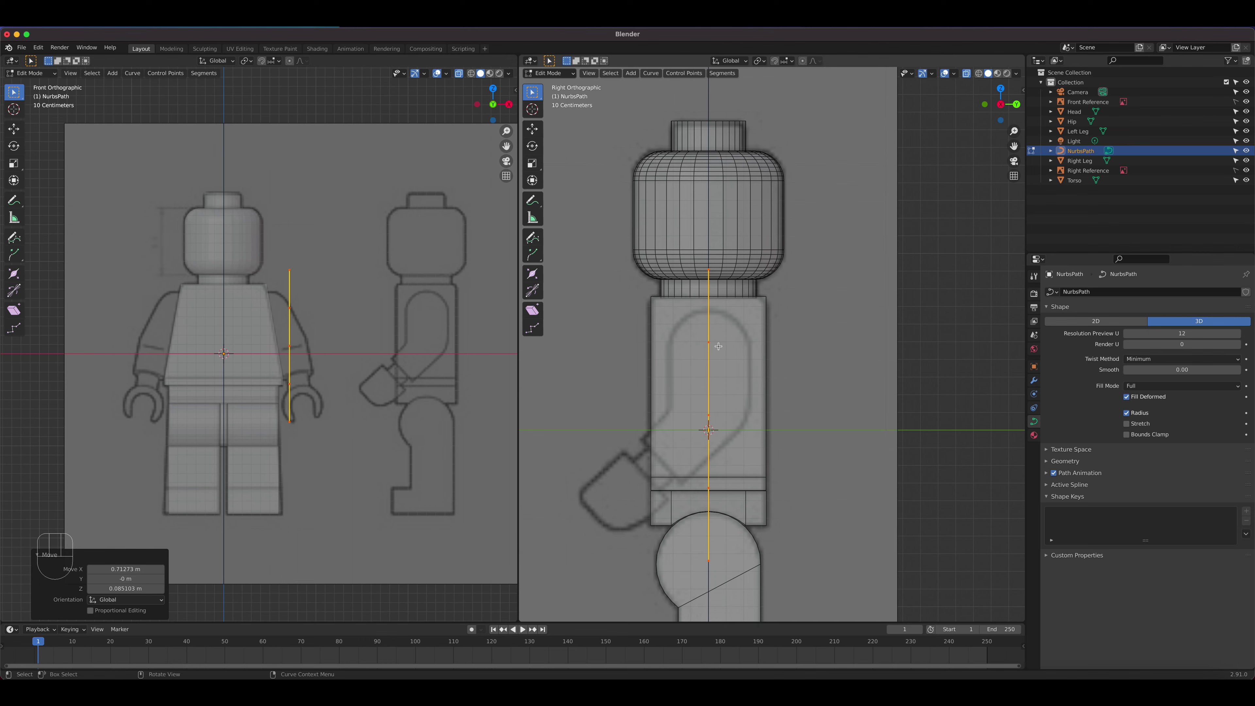
{"action": "key", "text": "g"}
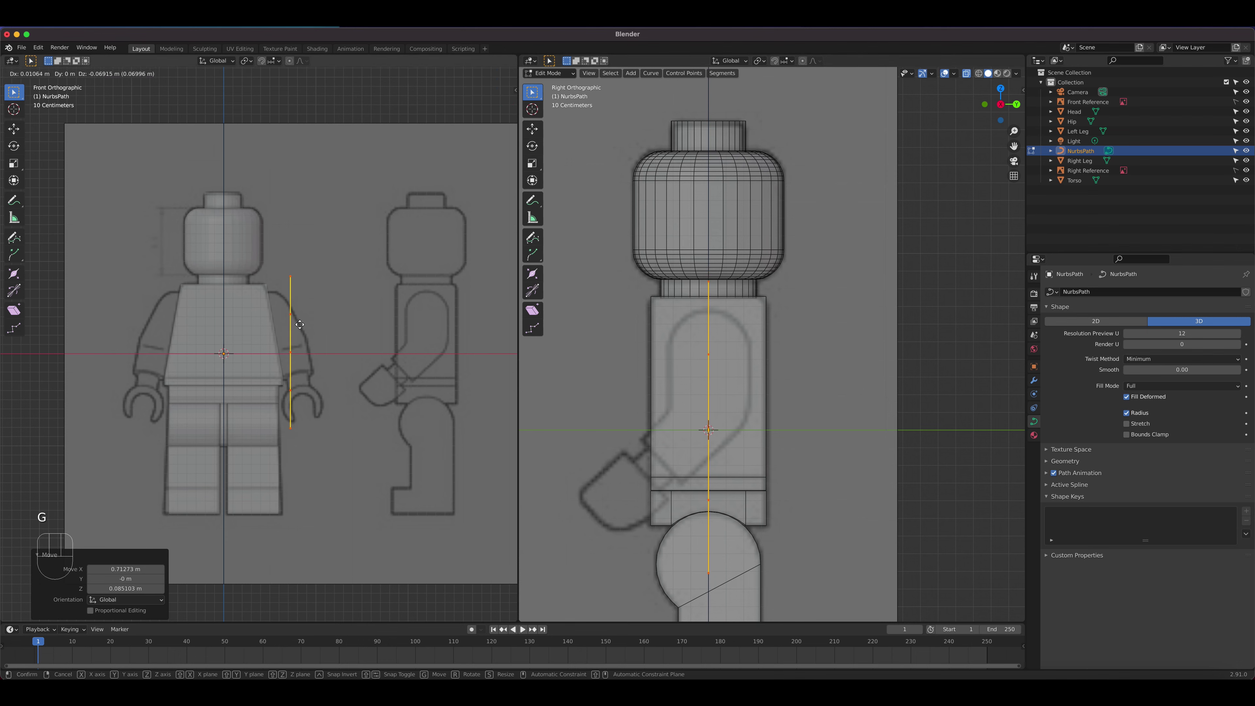
{"action": "left_click", "coordinate": [300, 324]}
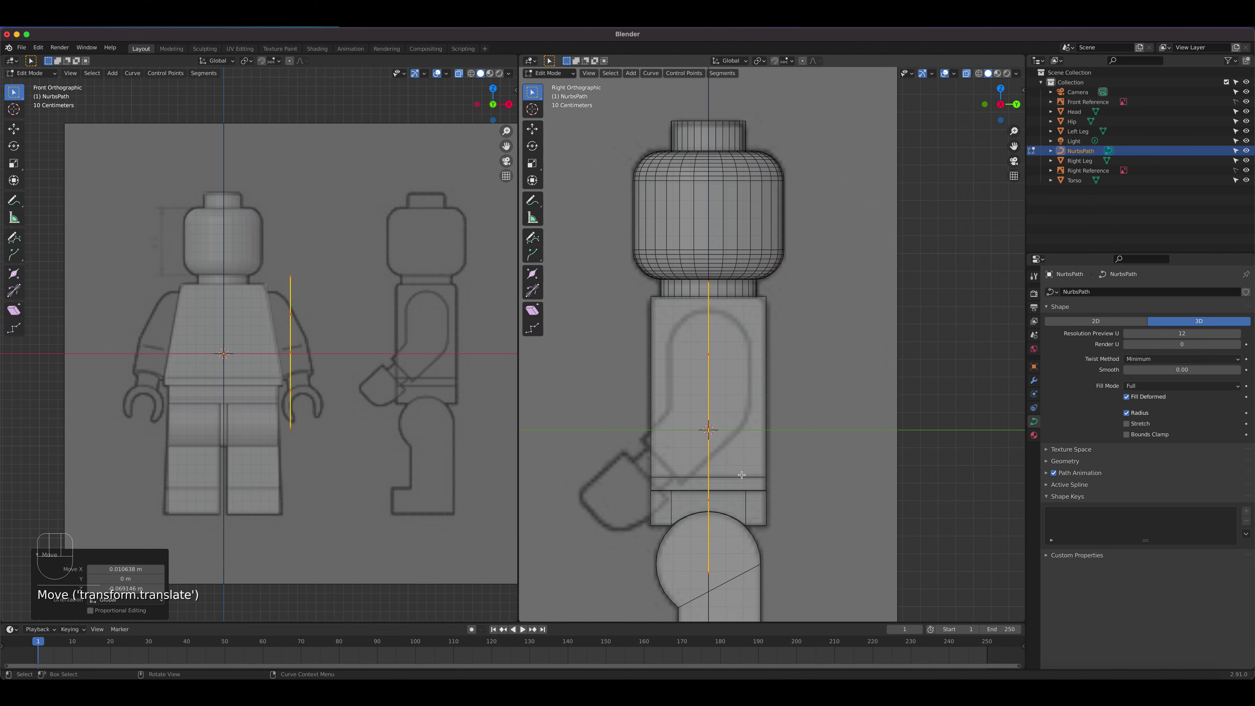
Step: Raise the path's lower three control points along Z, and raise the lowest two by about a further 0.27 m
{"action": "left_click", "coordinate": [710, 429]}
{"action": "left_click_drag", "start_coordinate": [666, 426], "coordinate": [770, 609]}
{"action": "key", "text": "g"}
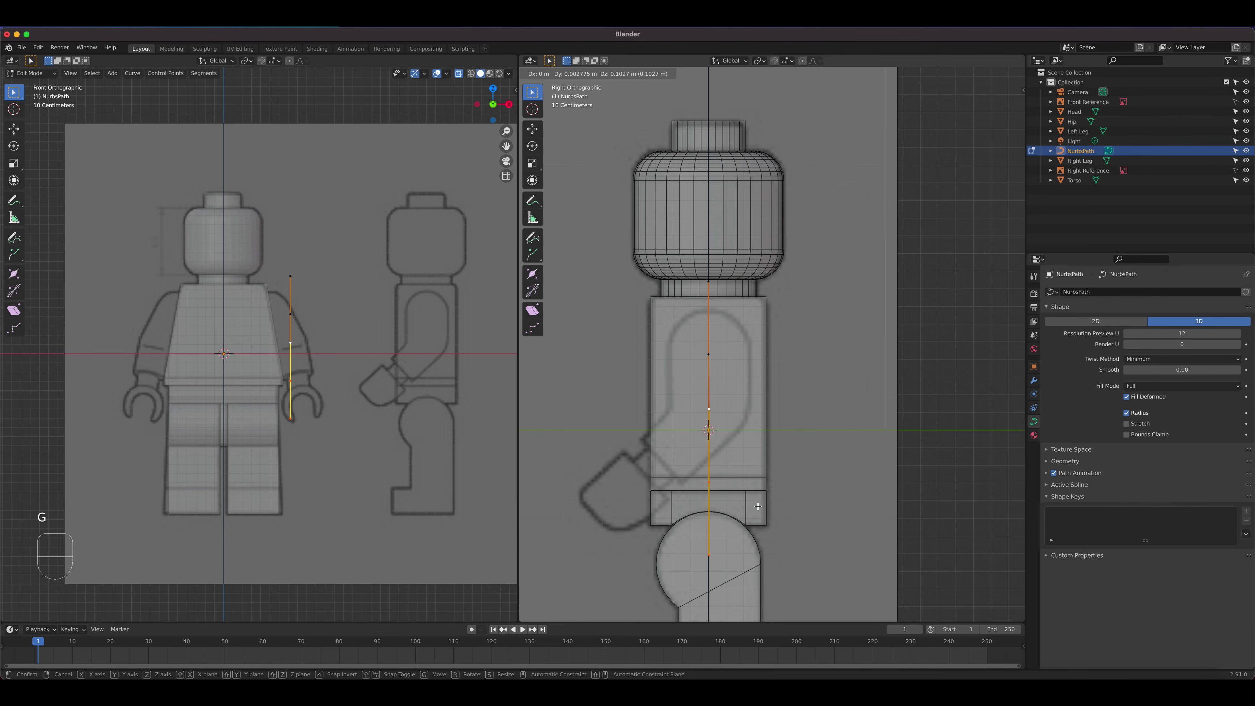
{"action": "left_click", "coordinate": [758, 524]}
{"action": "left_click", "coordinate": [533, 130]}
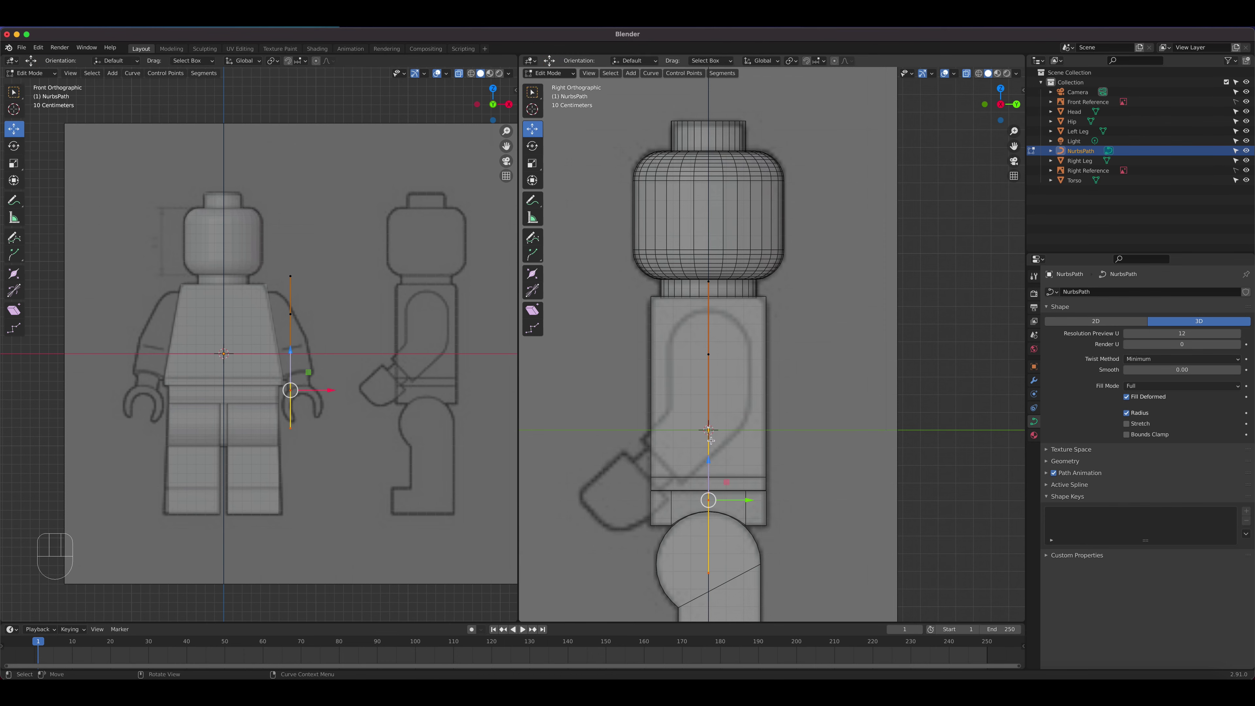
{"action": "left_click_drag", "start_coordinate": [709, 461], "coordinate": [714, 427]}
{"action": "left_click_drag", "start_coordinate": [768, 569], "coordinate": [710, 416]}
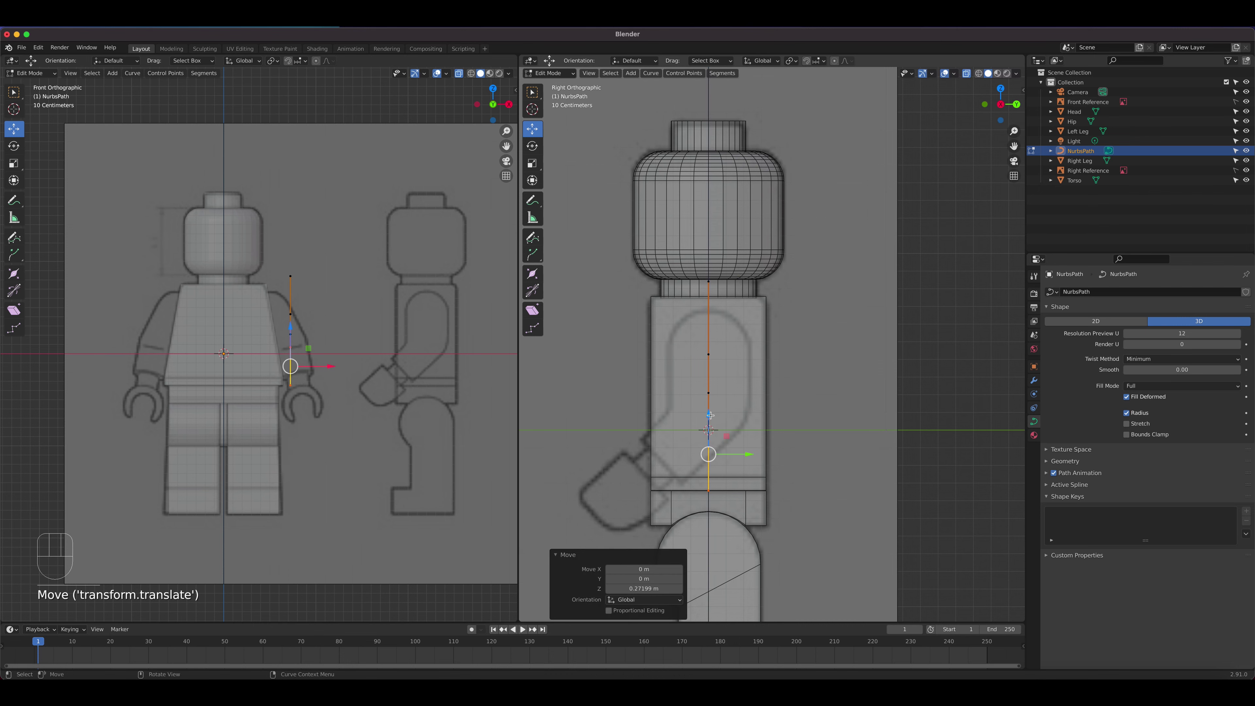
Step: Move the path's lowest control point up and forward to form the elbow bend, and extrude it diagonally down toward the hand
{"action": "left_click", "coordinate": [711, 492]}
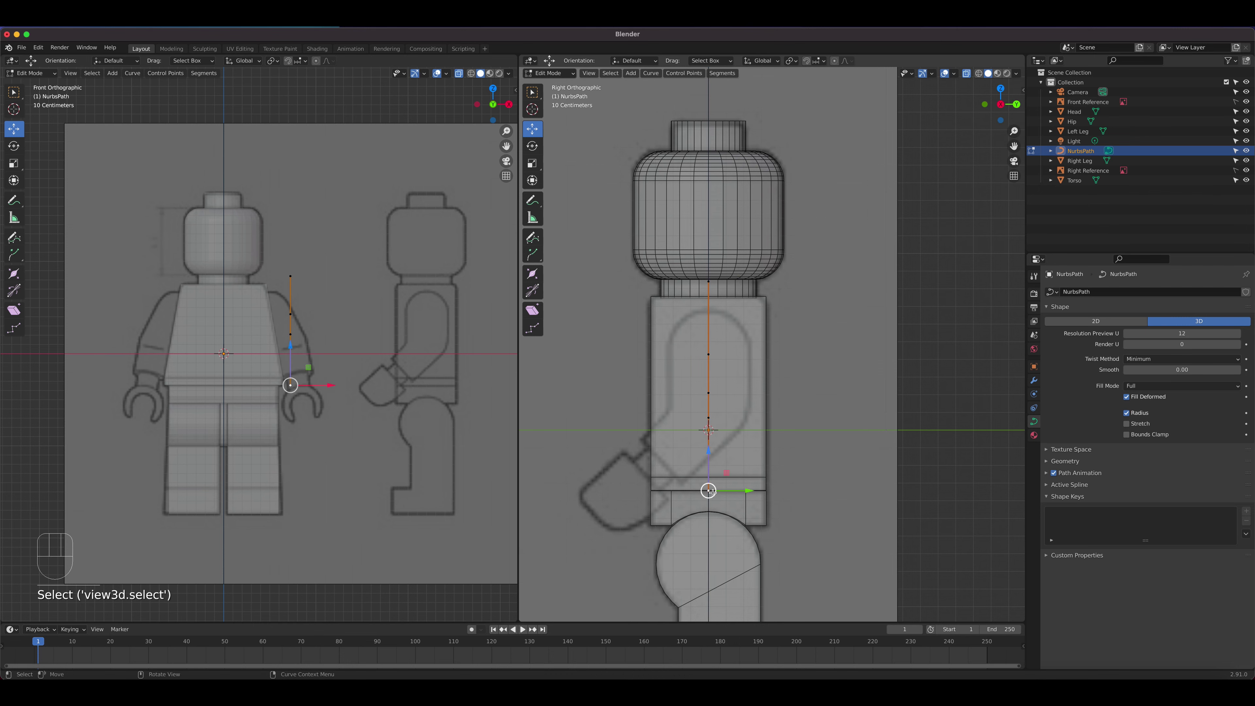
{"action": "key", "text": "g"}
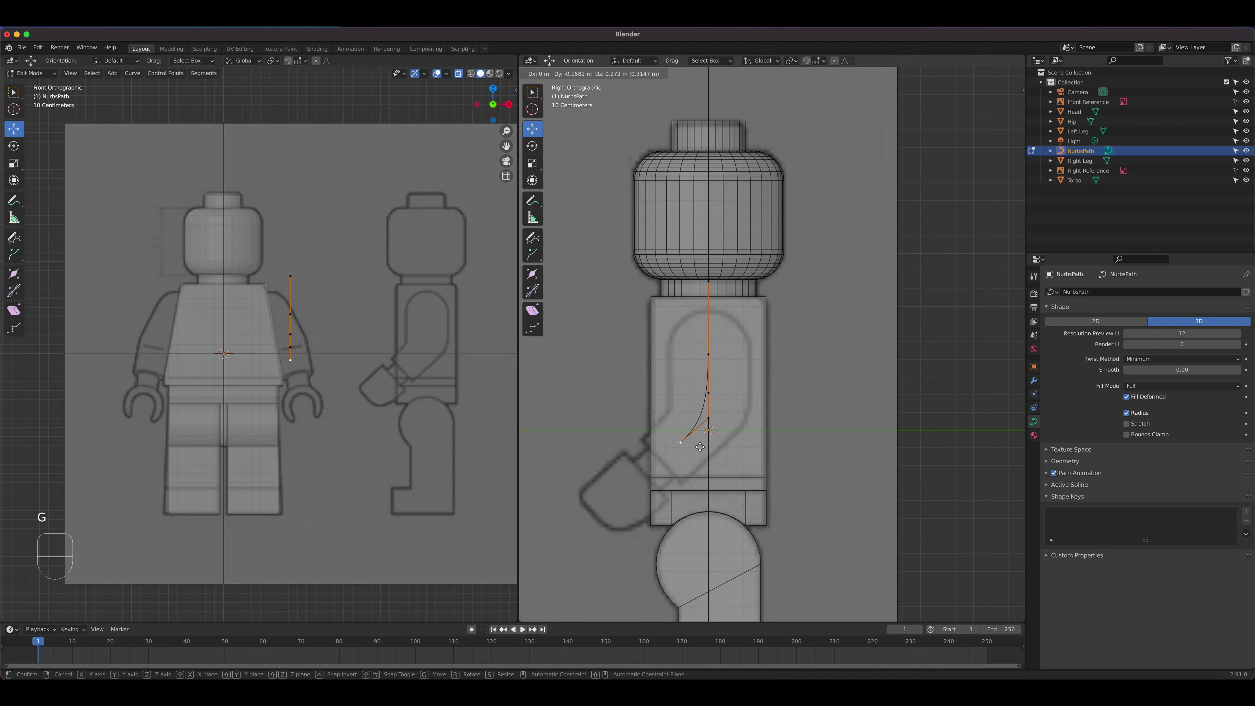
{"action": "left_click", "coordinate": [712, 436]}
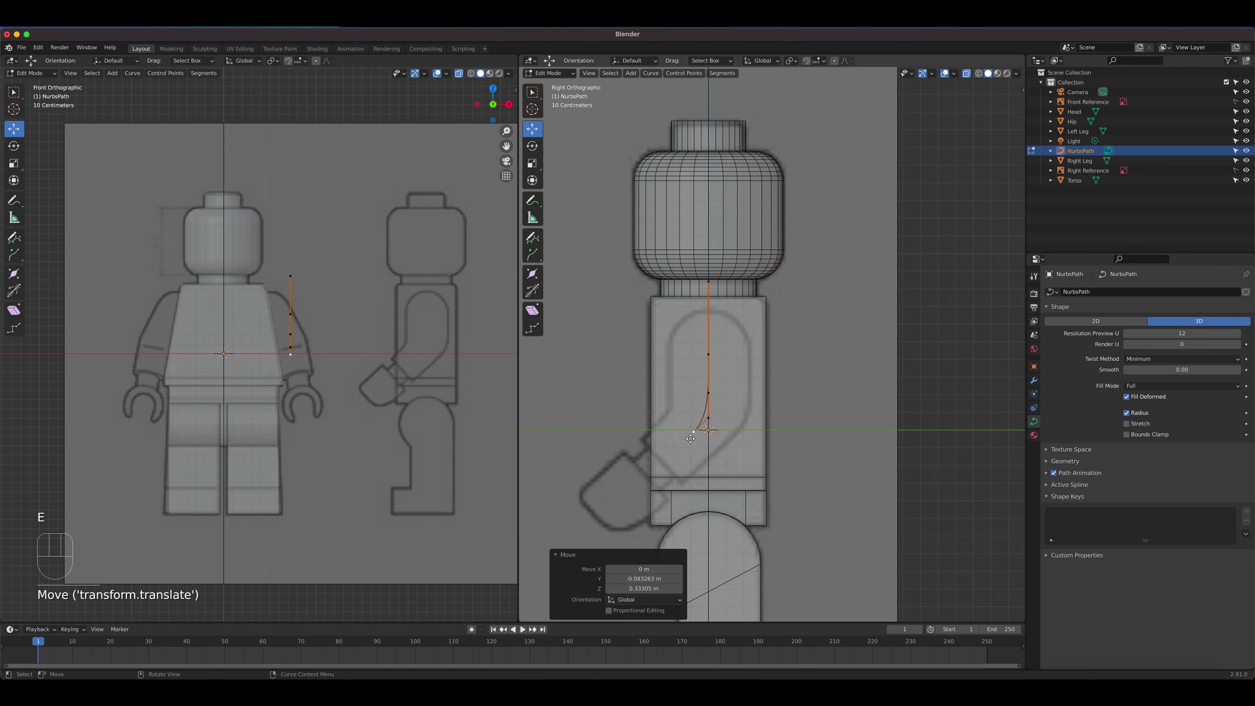
{"action": "key", "text": "e"}
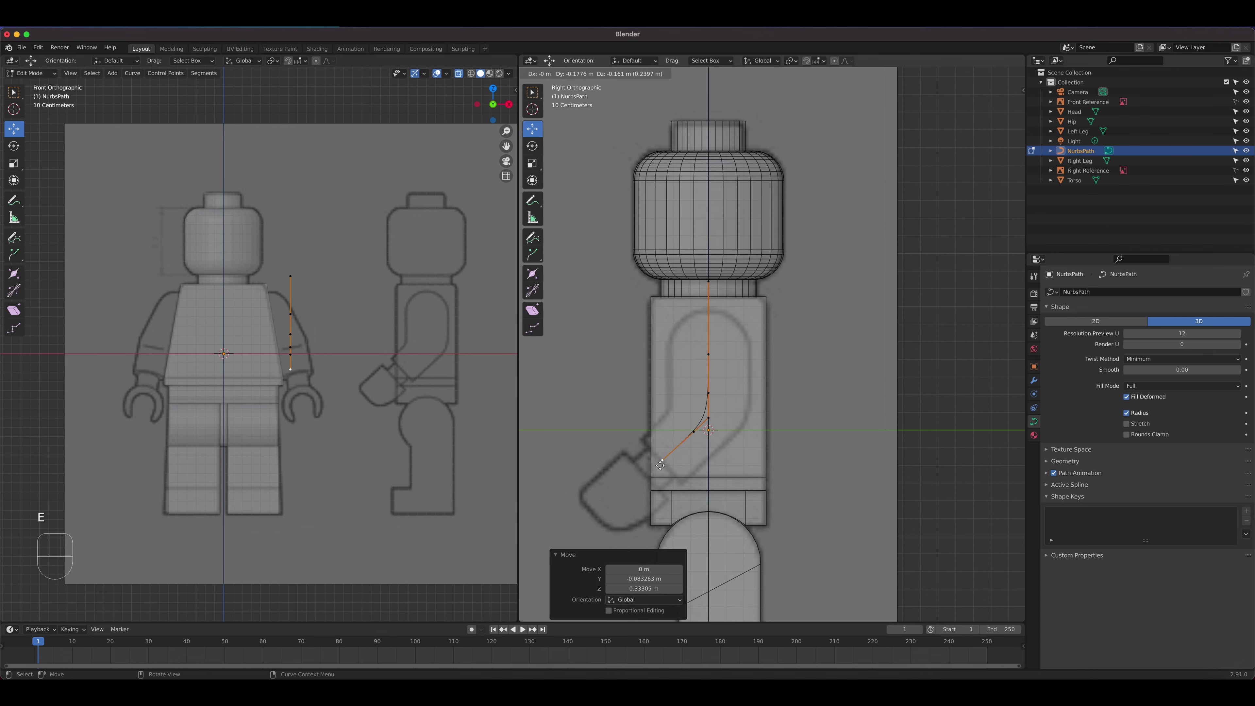
{"action": "left_click", "coordinate": [661, 462]}
Step: Shift the control point above the forearm's end about 0.04 m forward and 0.05 m down to smooth the elbow curve
{"action": "left_click", "coordinate": [694, 432]}
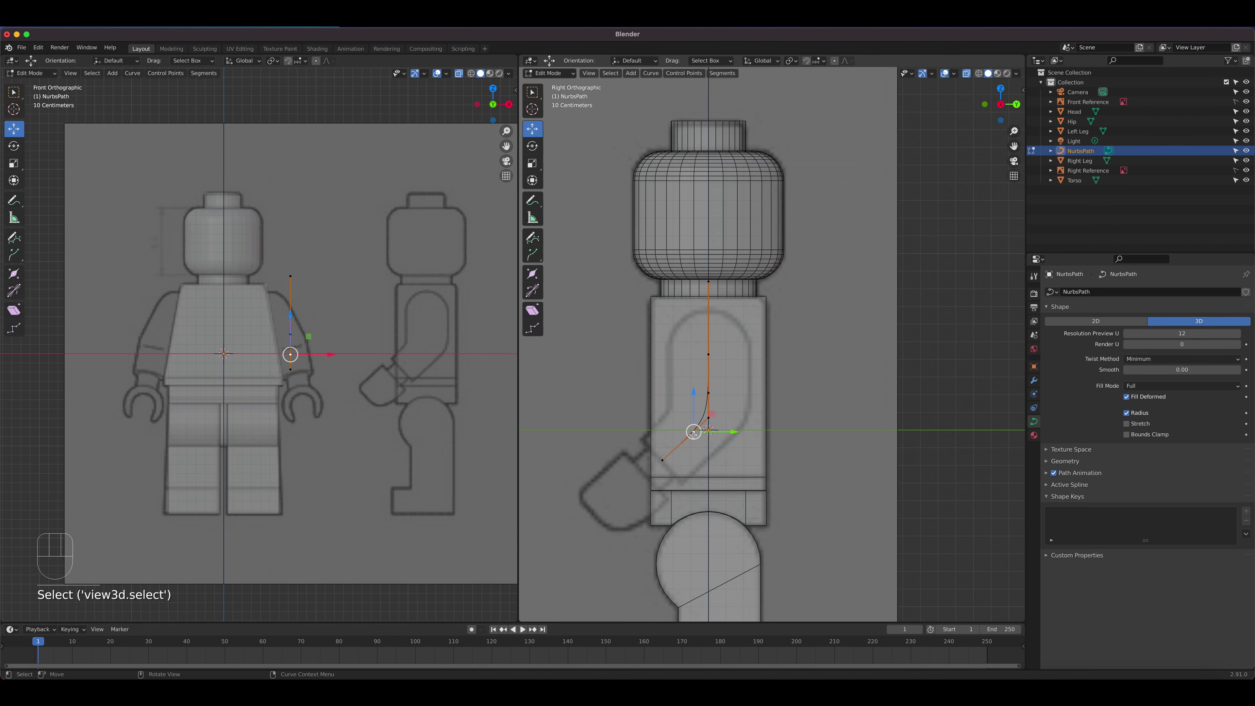
{"action": "key", "text": "g"}
{"action": "left_click", "coordinate": [687, 441]}
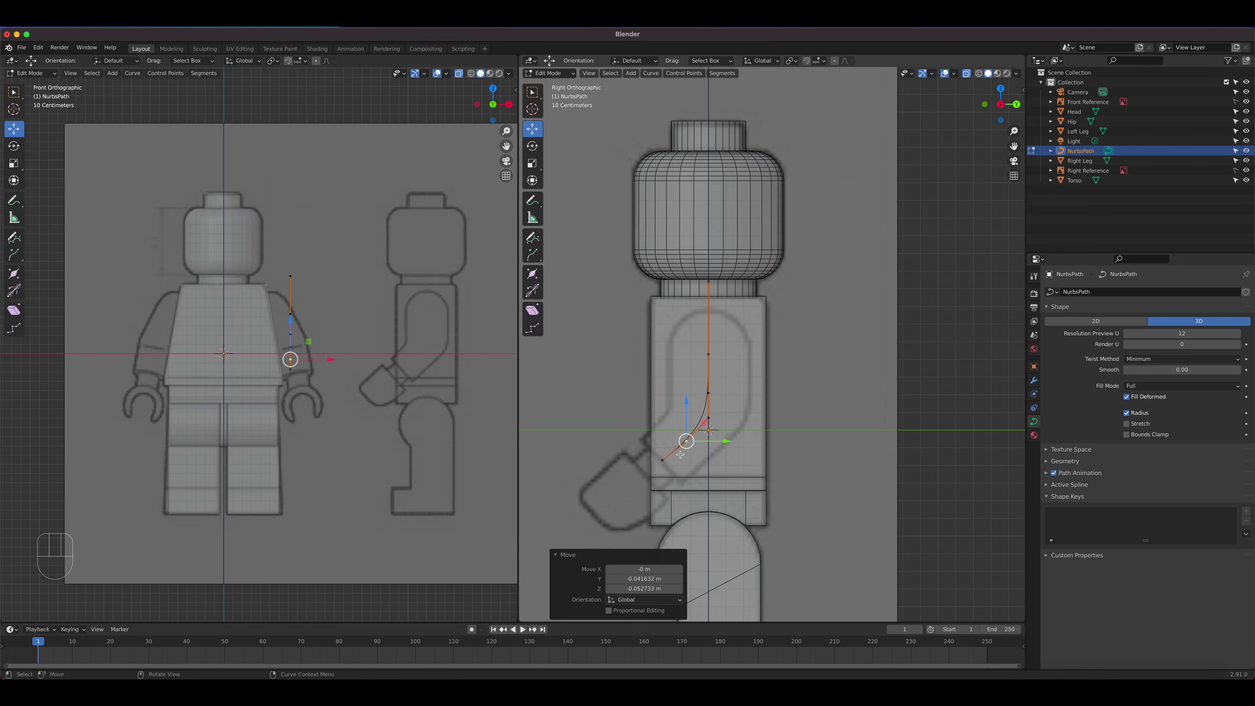
{"action": "scroll", "coordinate": [677, 453], "scroll_direction": "up", "scroll_amount": 3}
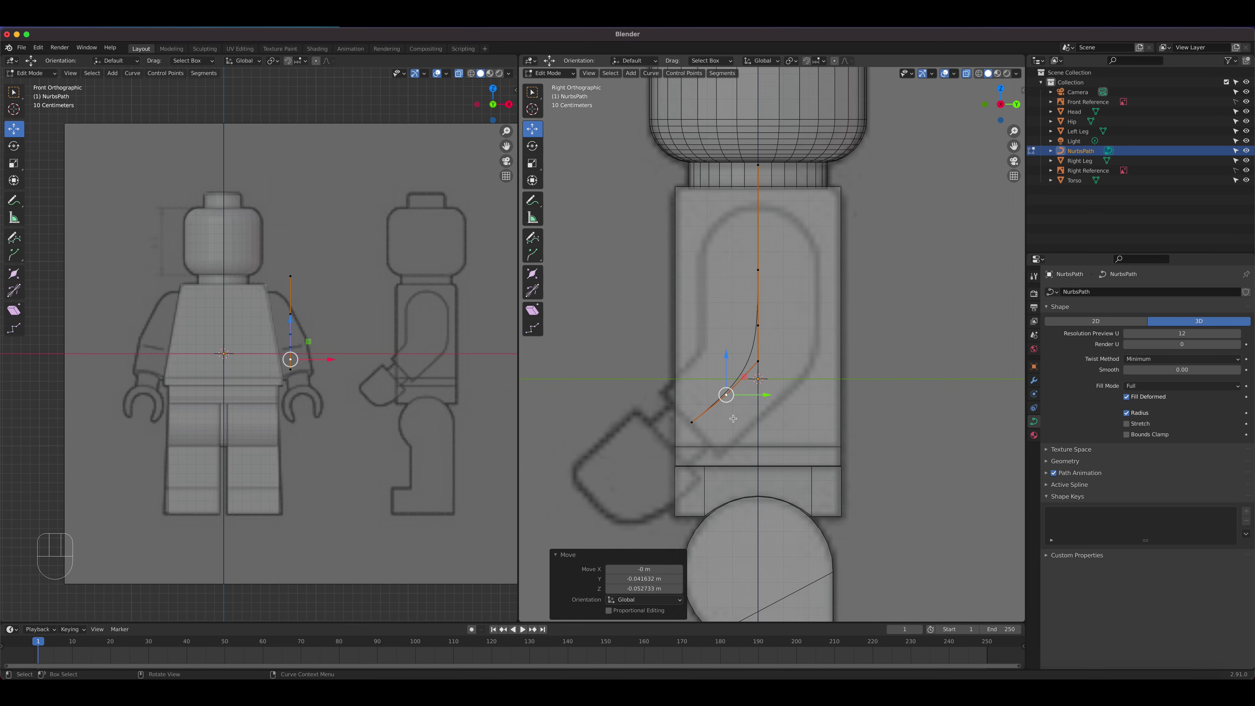
{"action": "left_click", "coordinate": [695, 423]}
{"action": "key", "text": "e"}
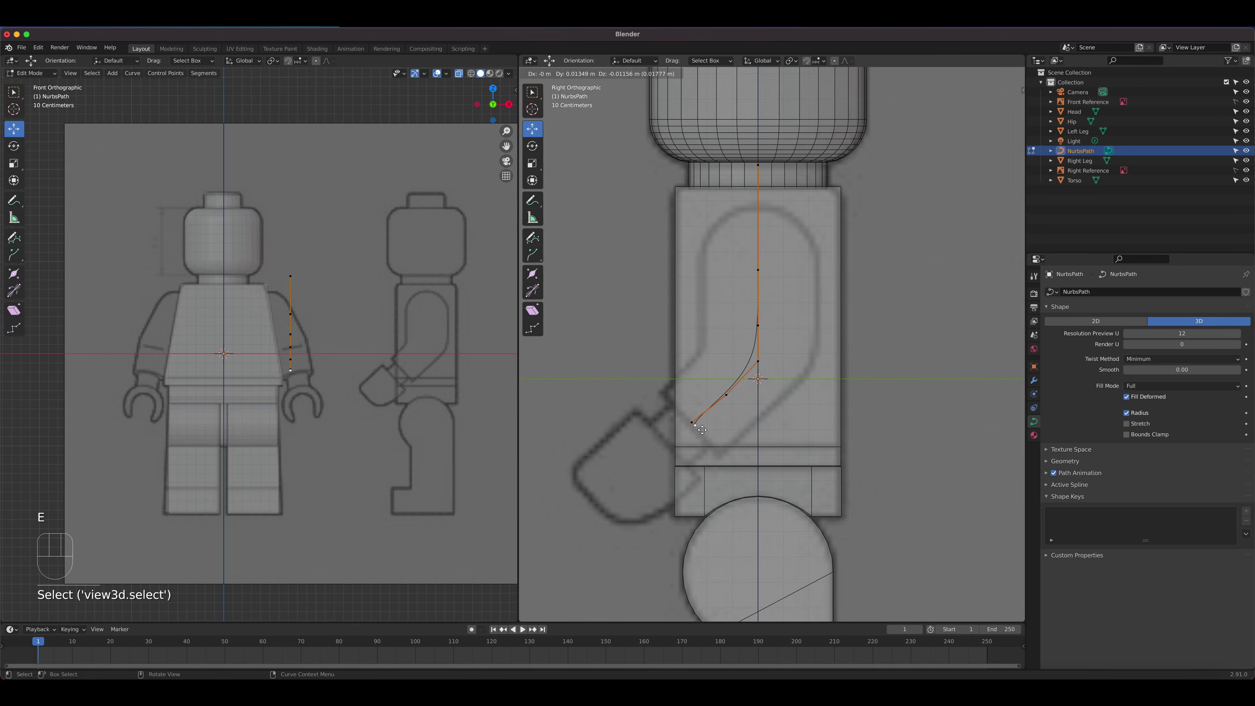
{"action": "left_click", "coordinate": [702, 429]}
{"action": "key", "text": "e"}
{"action": "left_click", "coordinate": [703, 431]}
{"action": "scroll", "coordinate": [701, 432], "scroll_direction": "up", "scroll_amount": 5}
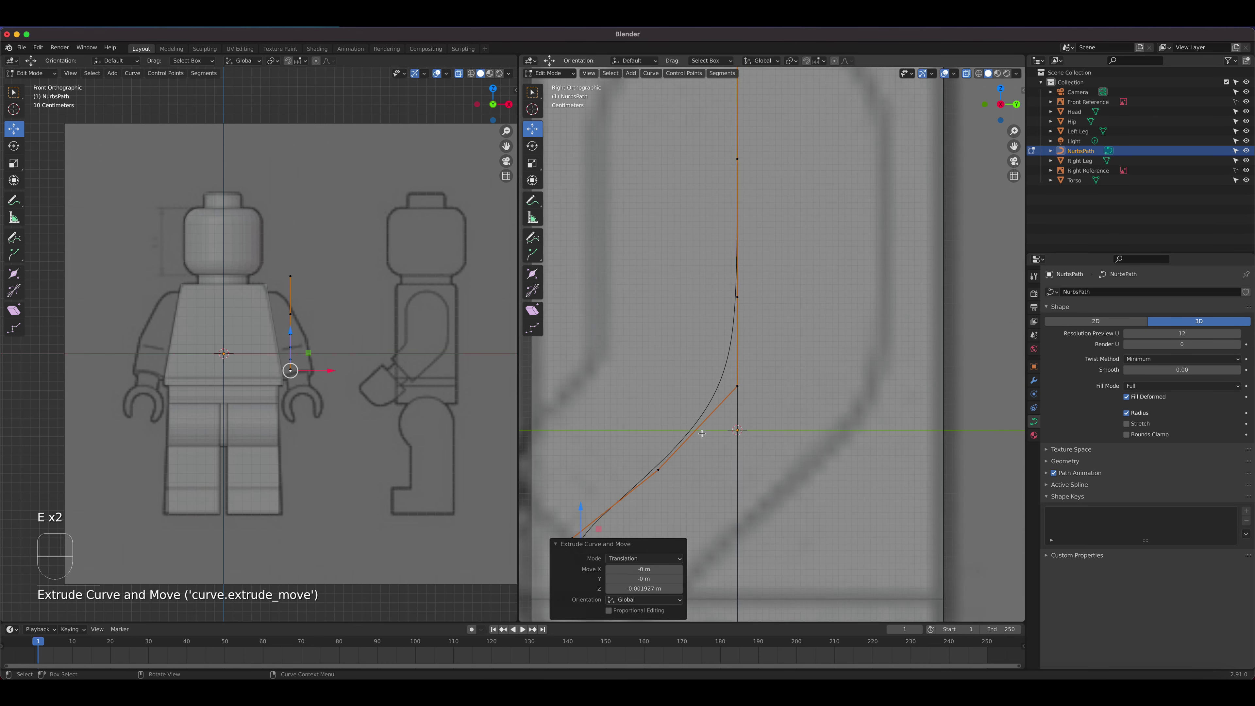
{"action": "middle_click_drag", "start_coordinate": [671, 464], "coordinate": [791, 322], "text": "shift"}
{"action": "scroll", "coordinate": [638, 448], "scroll_direction": "up", "scroll_amount": 4}
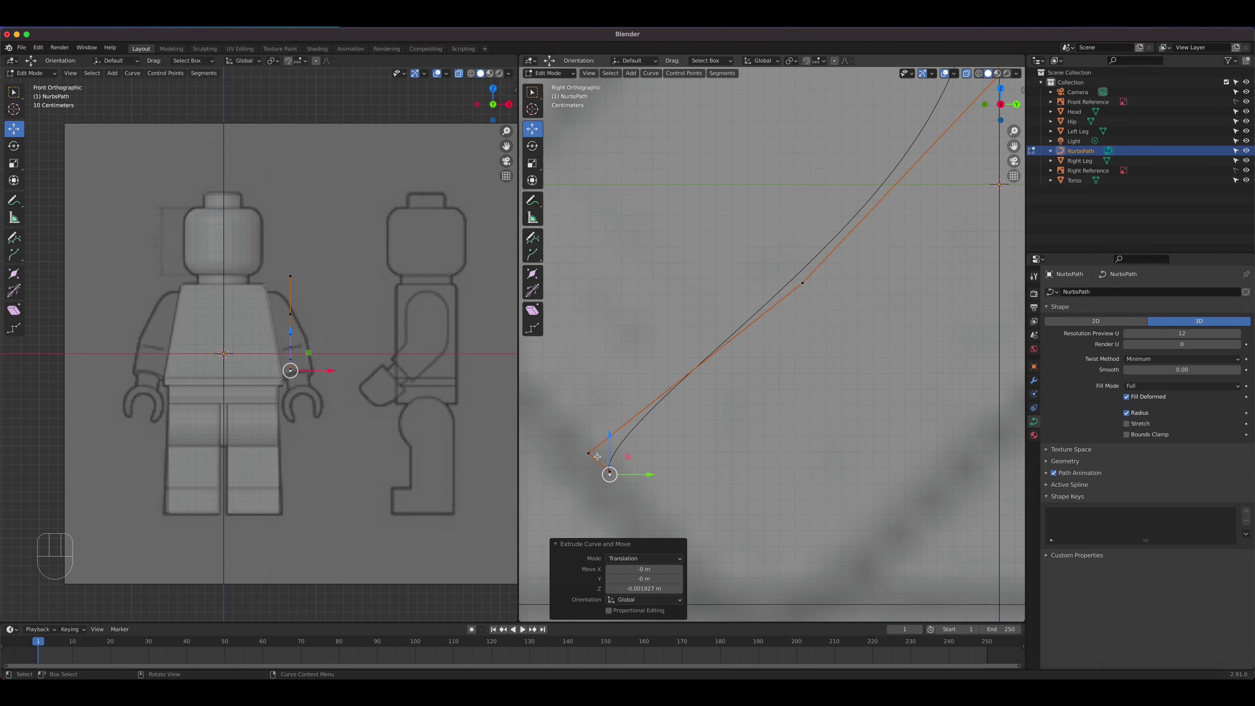
{"action": "key", "text": "super+z"}
{"action": "key", "text": "super+z"}
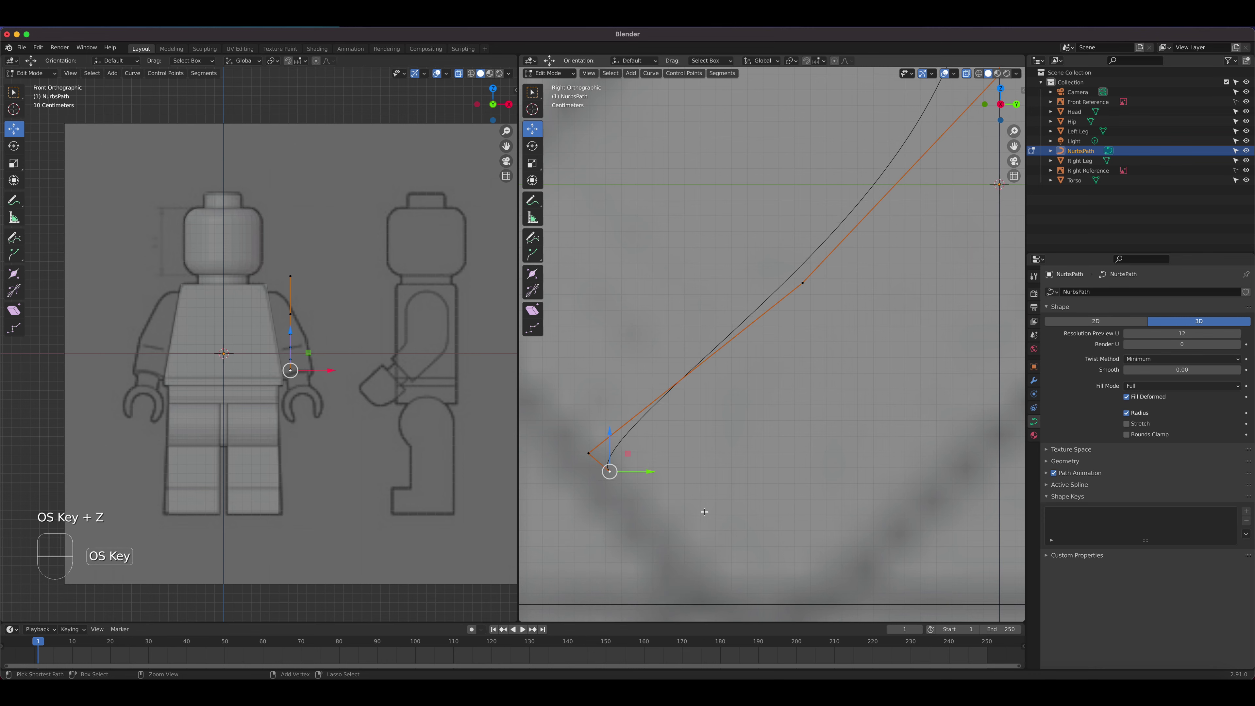
{"action": "scroll", "coordinate": [719, 426], "scroll_direction": "down", "scroll_amount": 4}
{"action": "scroll", "coordinate": [719, 426], "scroll_direction": "down", "scroll_amount": 3}
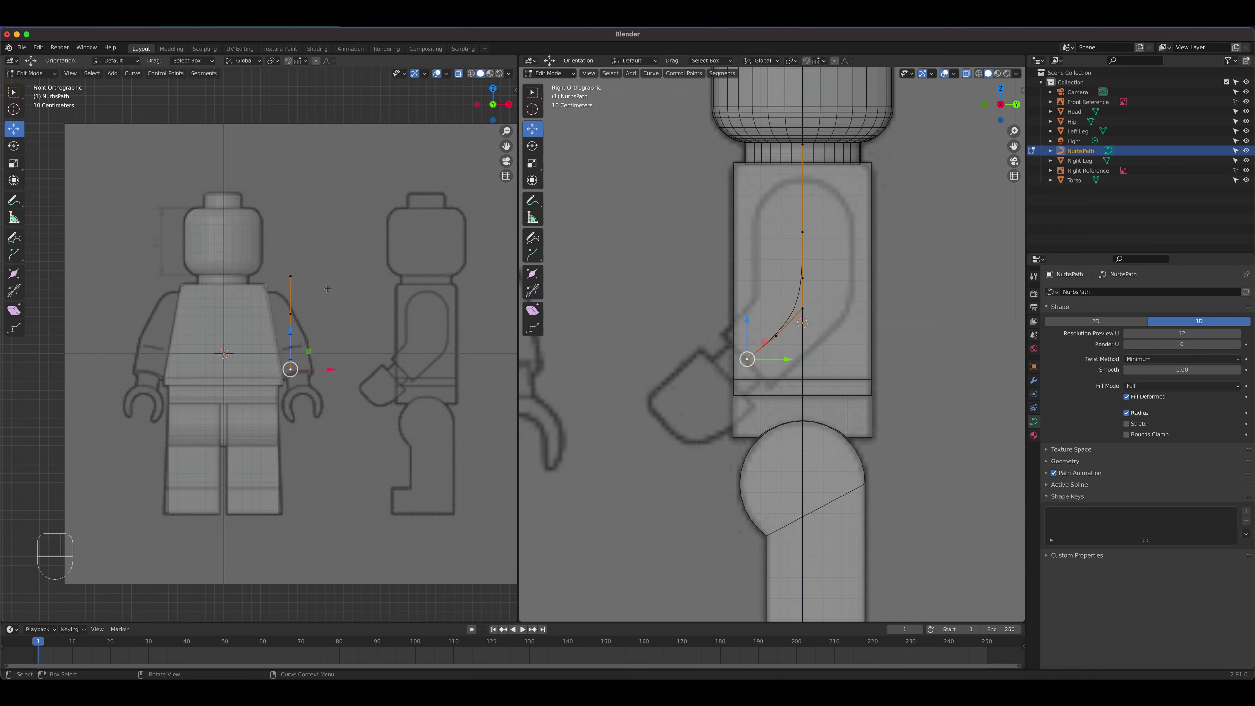
Step: Move the path's top control point about 0.33 m toward the torso and 0.41 m down to form the shoulder in the front view
{"action": "left_click", "coordinate": [291, 276]}
{"action": "scroll", "coordinate": [291, 262], "scroll_direction": "up", "scroll_amount": 4}
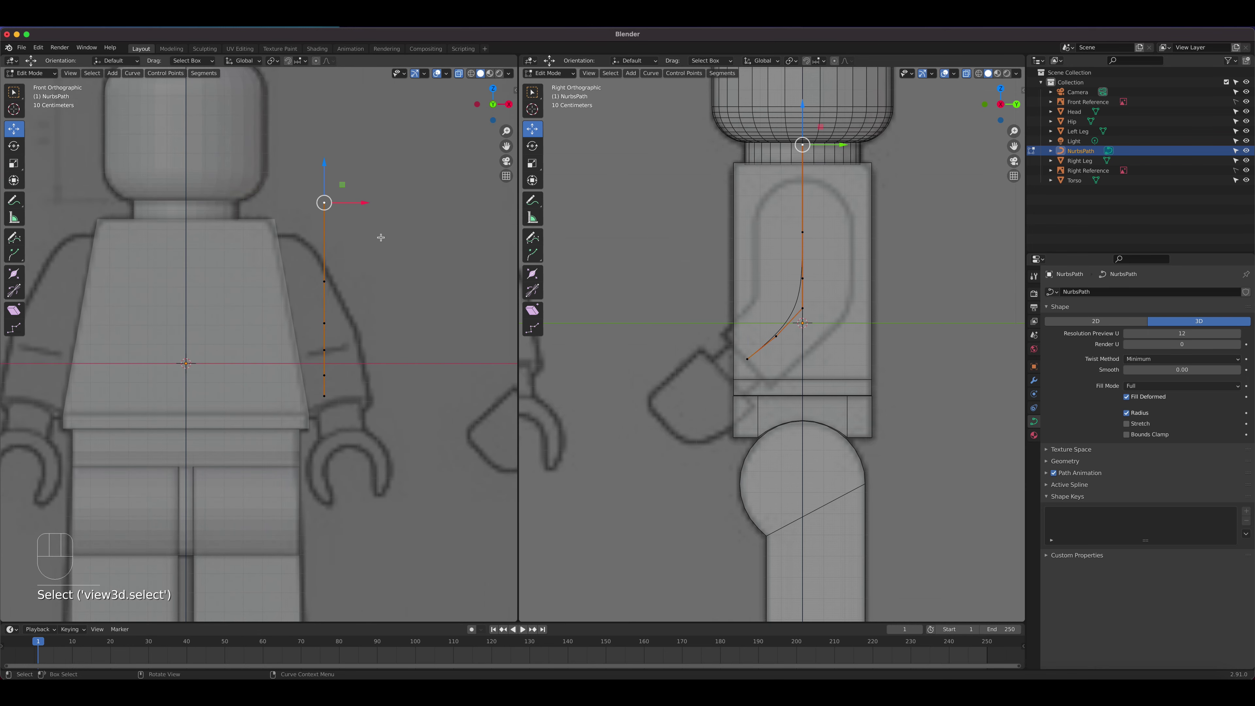
{"action": "key", "text": "g"}
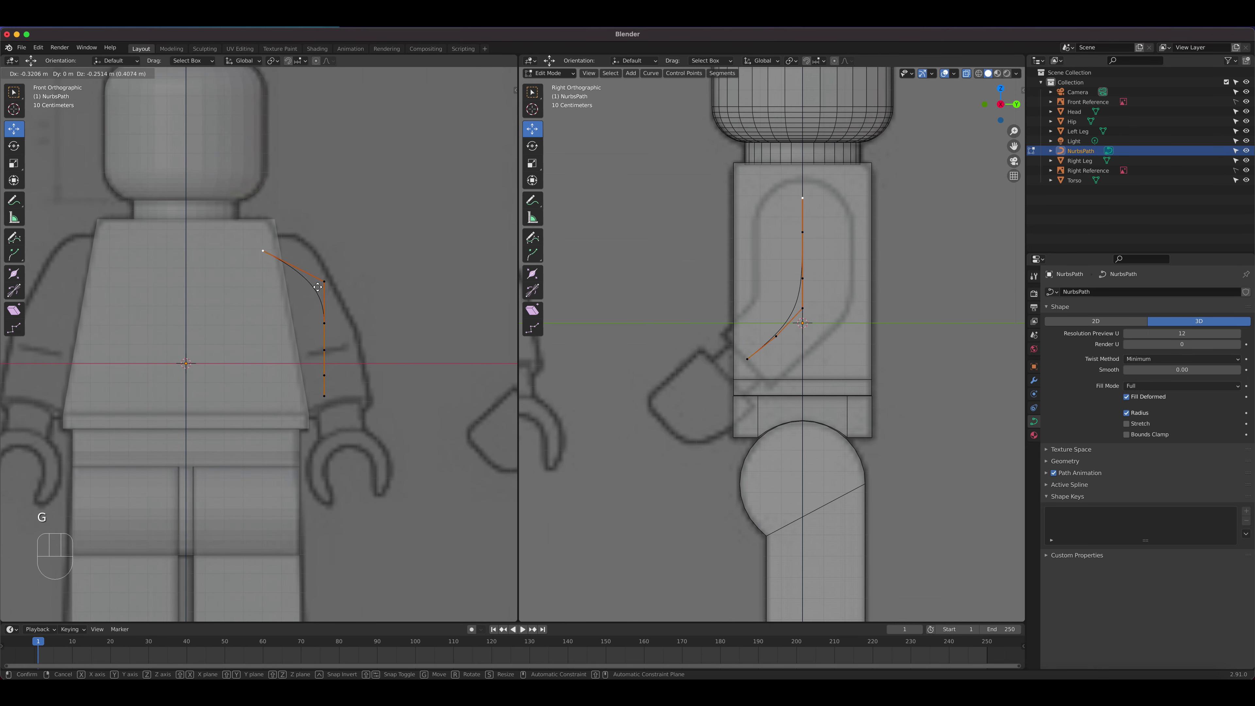
{"action": "left_click", "coordinate": [317, 316]}
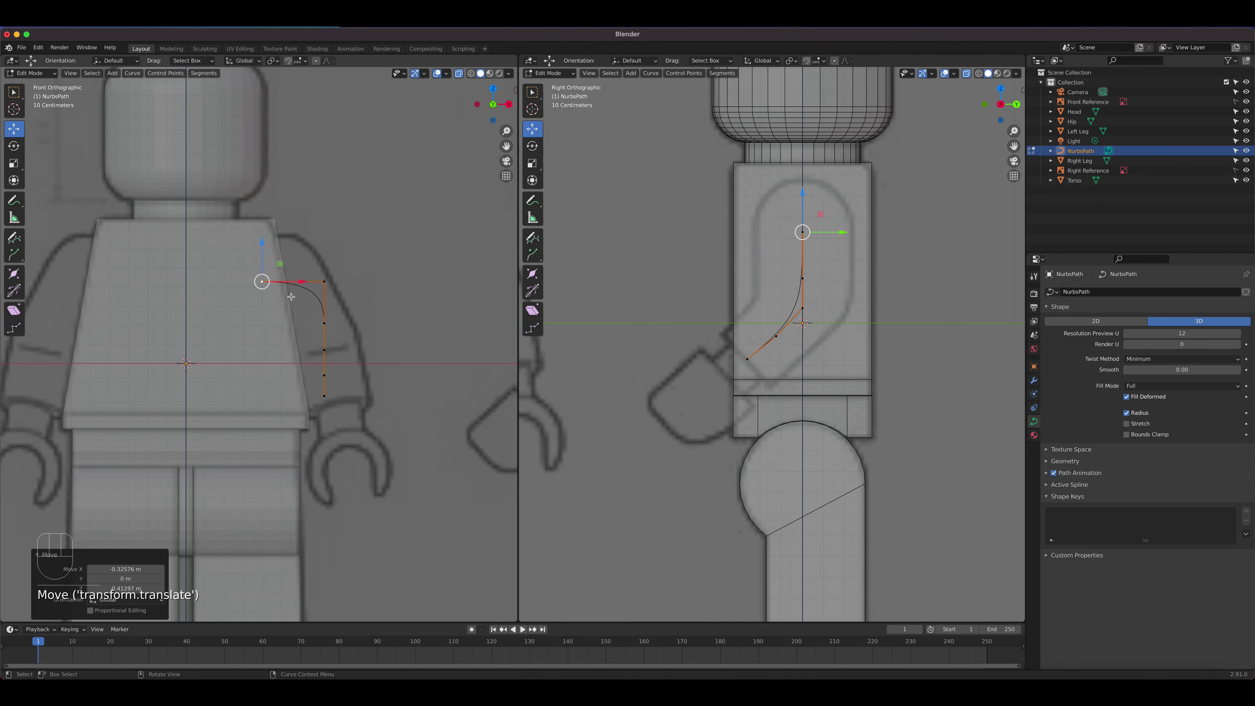
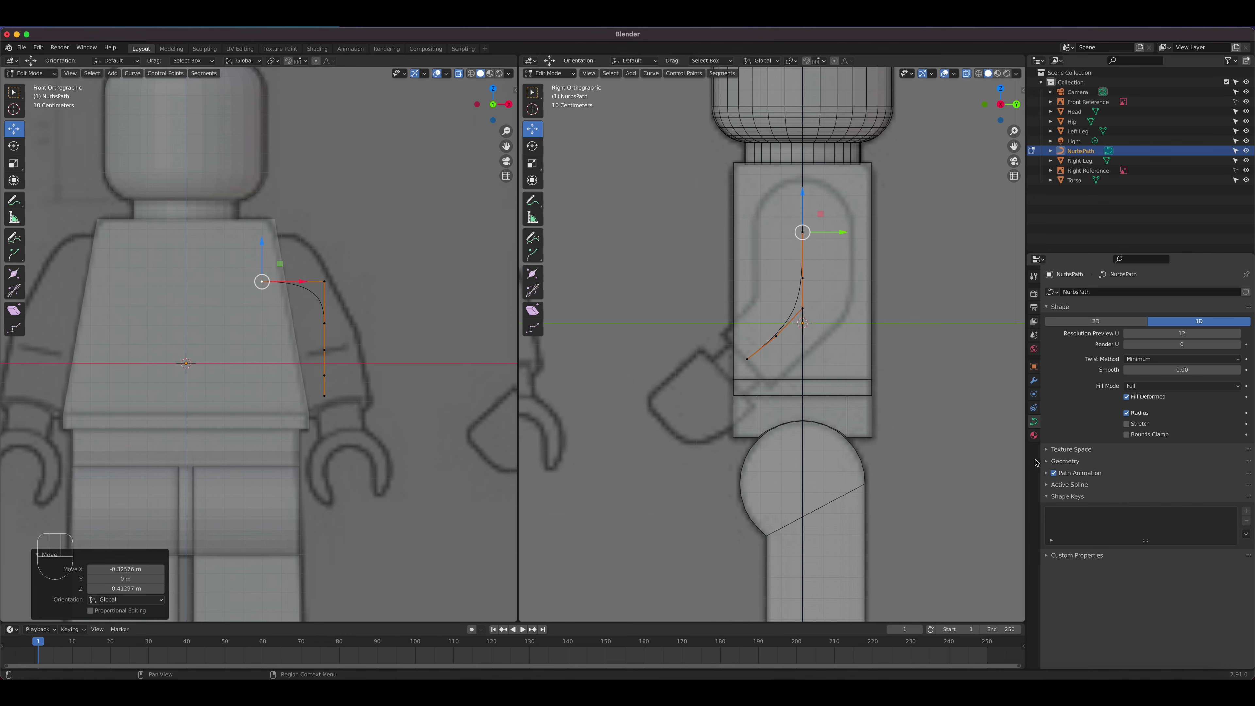
Step: Give the arm curve a round bevel with a depth of 0.25 m
{"action": "left_click", "coordinate": [1048, 463]}
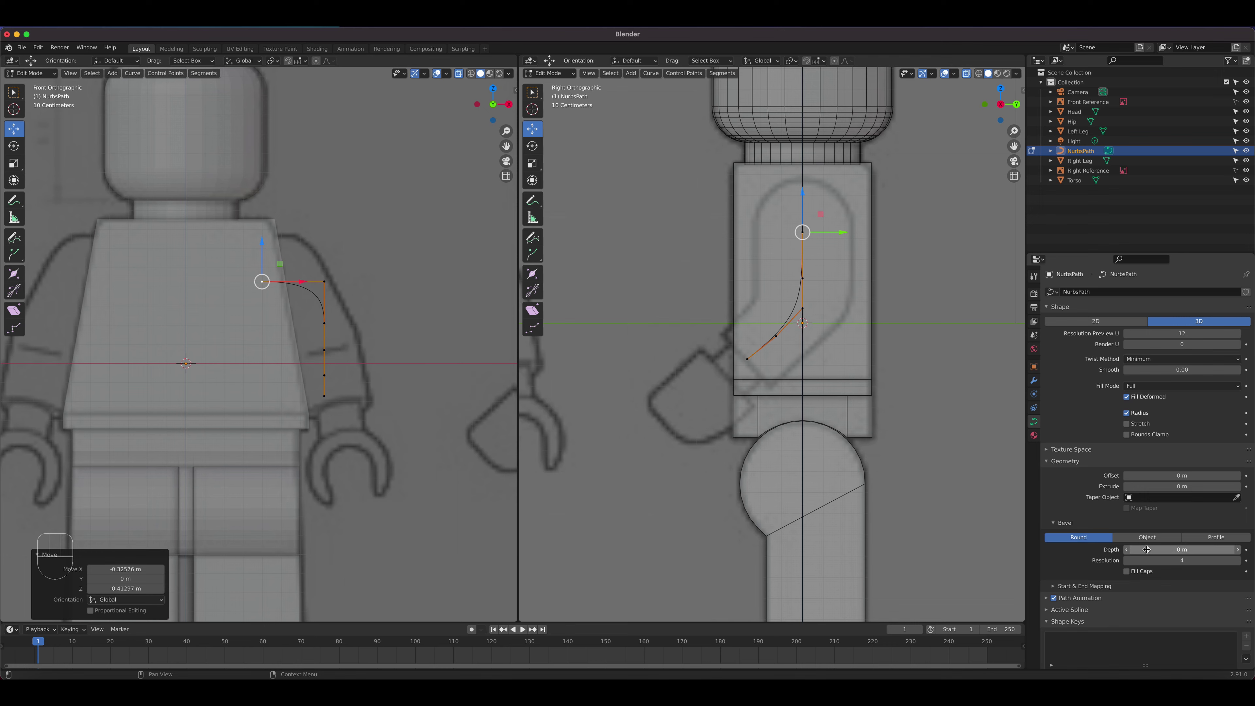
{"action": "left_click_drag", "start_coordinate": [1145, 548], "coordinate": [1173, 548]}
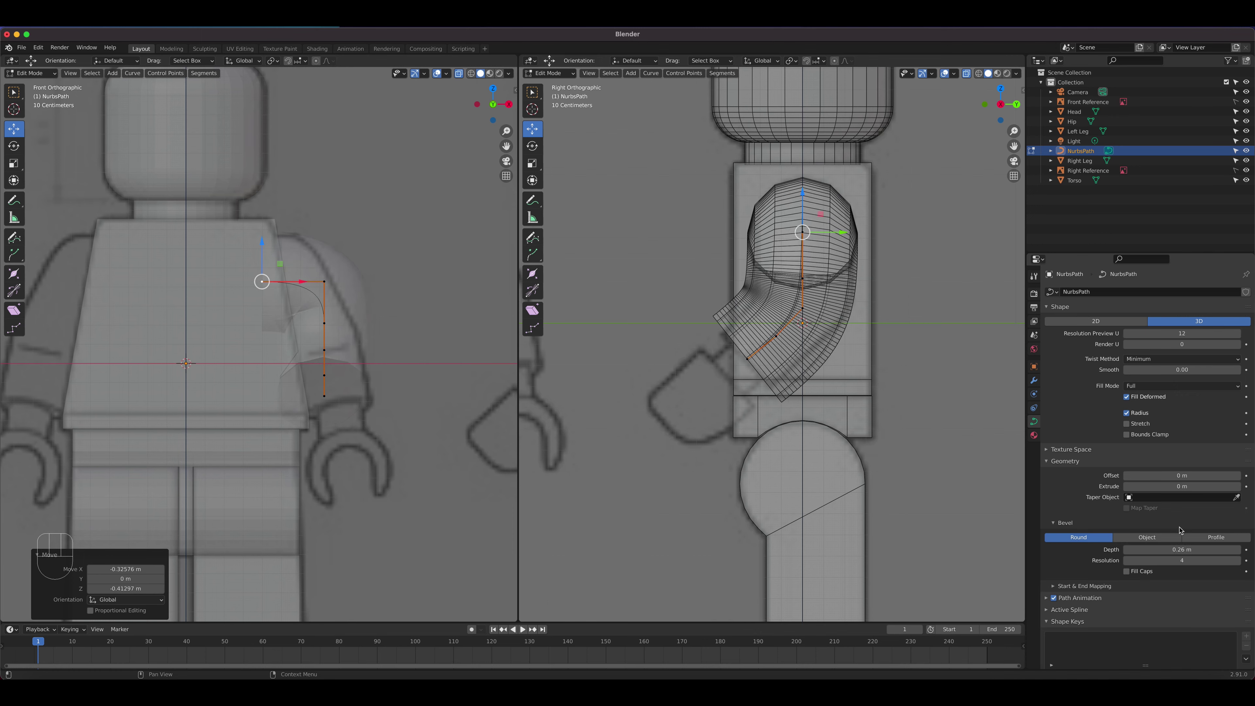
{"action": "left_click", "coordinate": [1186, 550]}
{"action": "type", "text": ".25"}
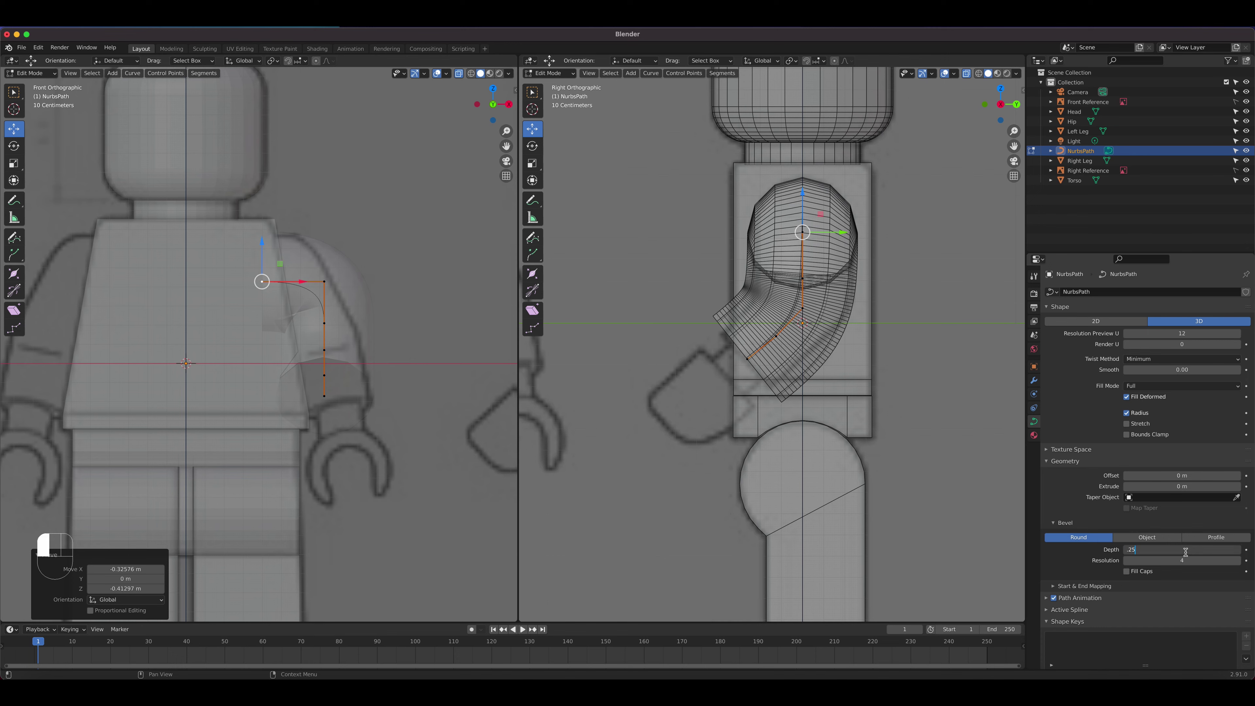
{"action": "key", "text": "Return"}
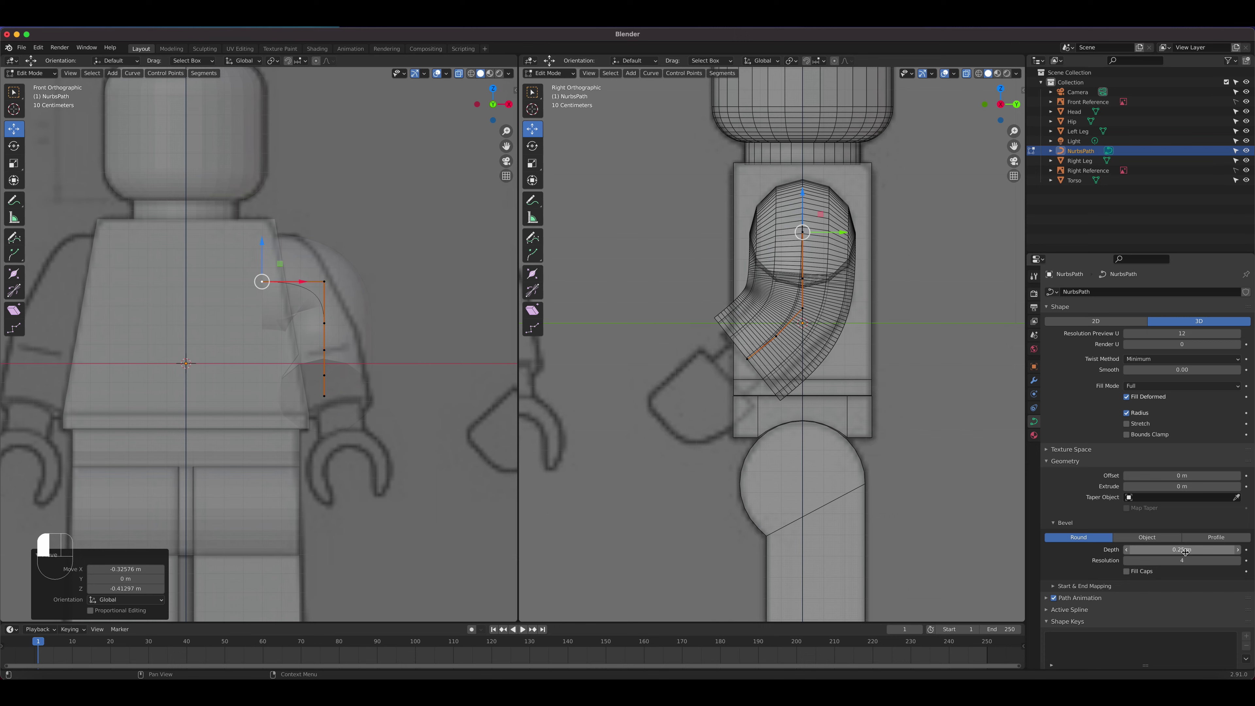
Step: Set the arm curve's Resolution Preview U to 4
{"action": "scroll", "coordinate": [798, 255], "scroll_direction": "up", "scroll_amount": 2}
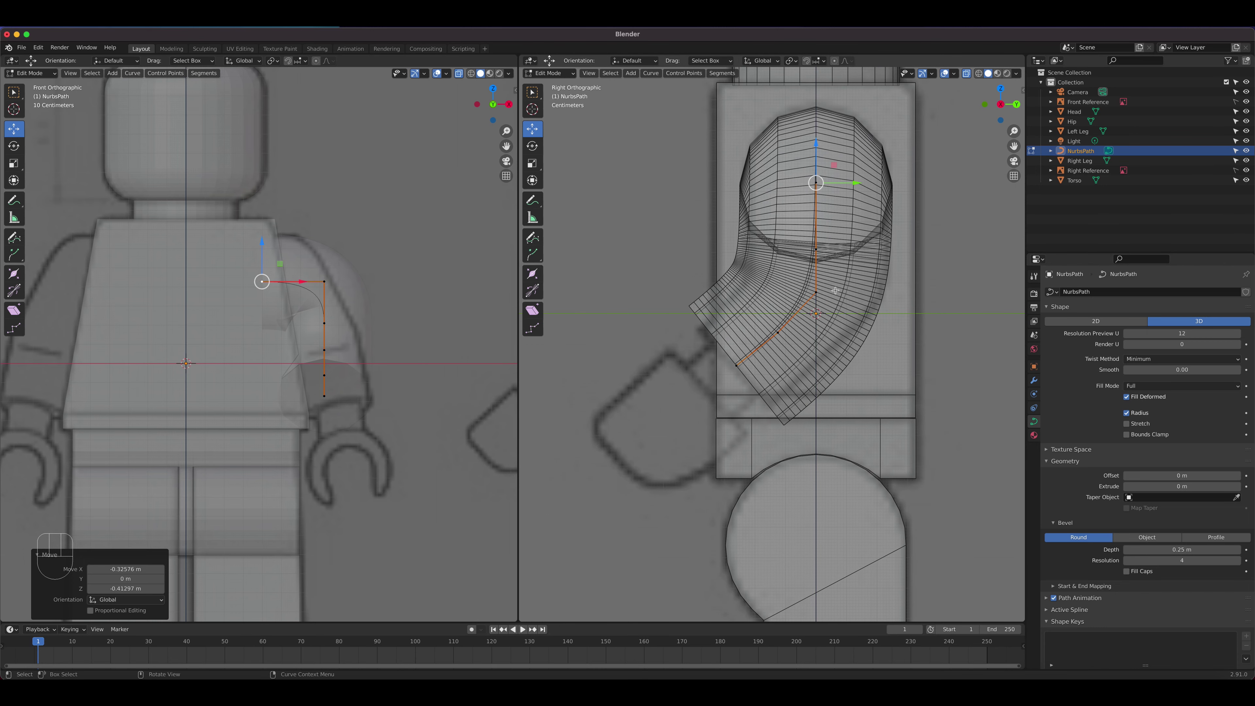
{"action": "left_click", "coordinate": [1127, 334]}
{"action": "left_click", "coordinate": [1127, 335]}
{"action": "left_click", "coordinate": [1128, 334]}
{"action": "left_click", "coordinate": [1128, 335]}
{"action": "left_click", "coordinate": [1128, 335]}
{"action": "left_click", "coordinate": [1128, 335]}
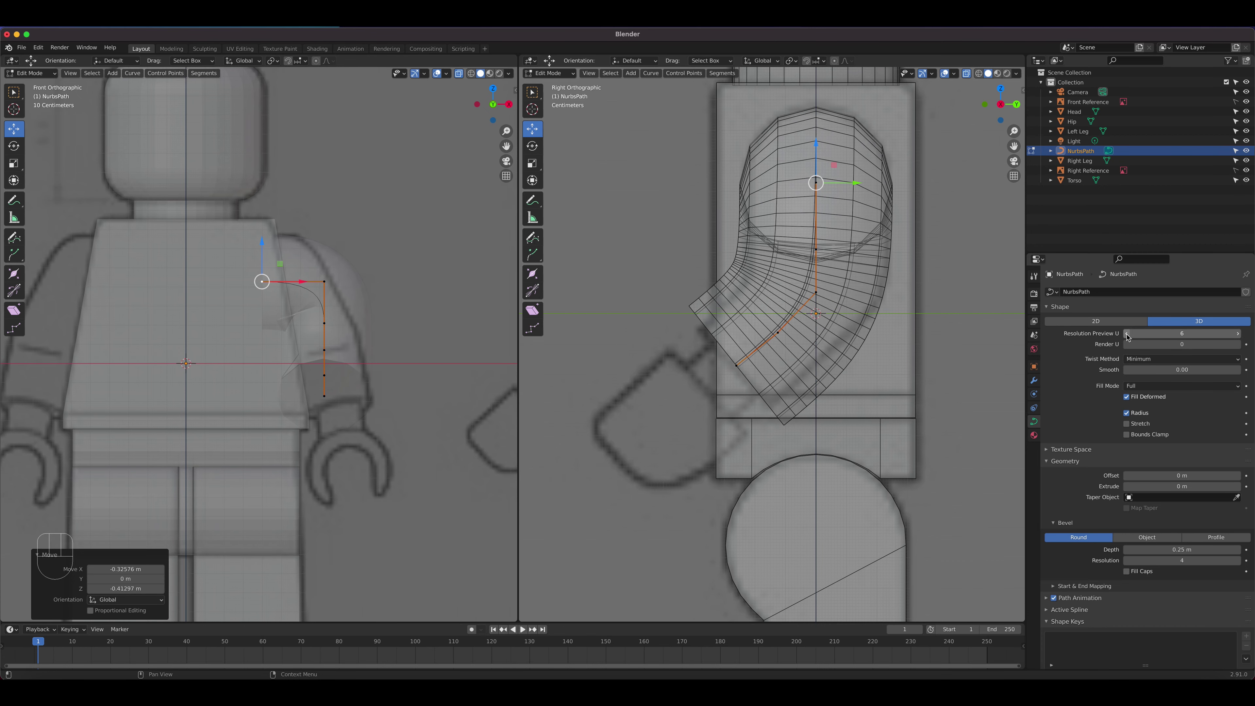
{"action": "left_click", "coordinate": [1127, 335]}
{"action": "left_click", "coordinate": [1127, 334]}
Step: Set the arm curve's bevel resolution to 2 and check the arm's segments from a perspective view
{"action": "mouse_move", "coordinate": [810, 291]}
{"action": "middle_mouse_down"}
{"action": "mouse_move", "coordinate": [1006, 289]}
{"action": "mouse_move", "coordinate": [766, 294]}
{"action": "mouse_move", "coordinate": [859, 298]}
{"action": "mouse_move", "coordinate": [823, 286]}
{"action": "middle_mouse_up"}
{"action": "scroll", "coordinate": [766, 293], "scroll_direction": "down", "scroll_amount": 6}
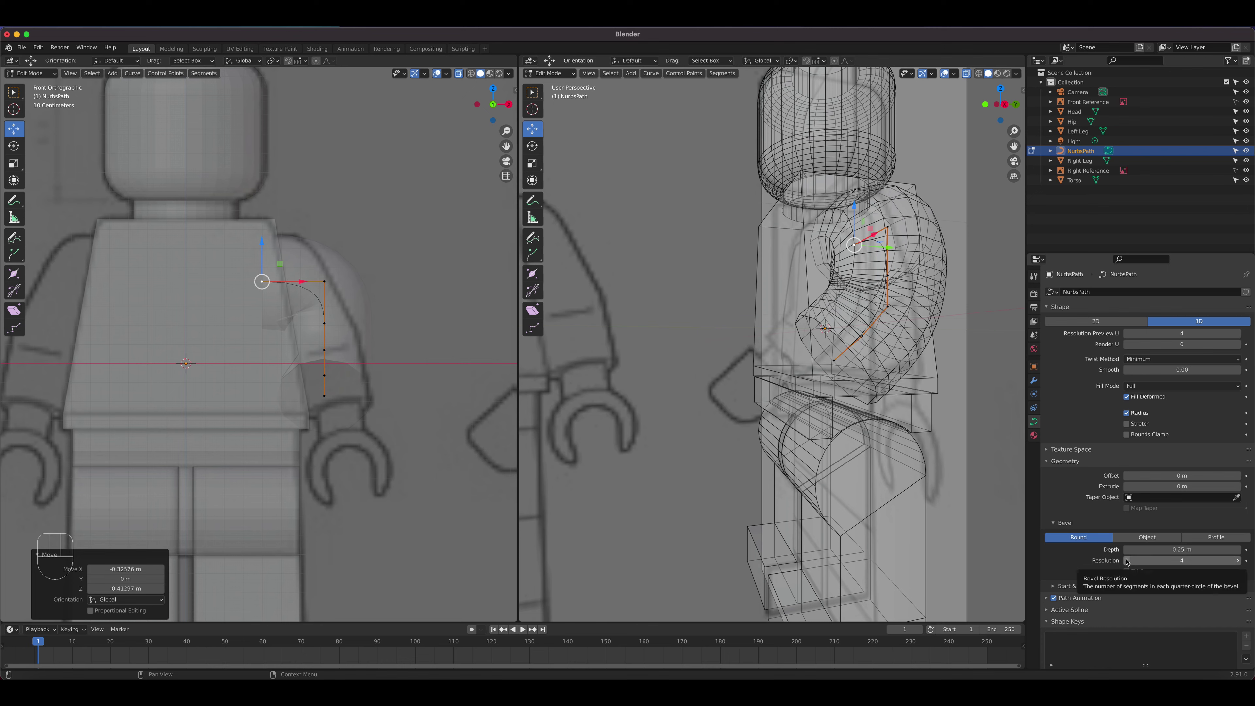
{"action": "left_click", "coordinate": [1128, 561]}
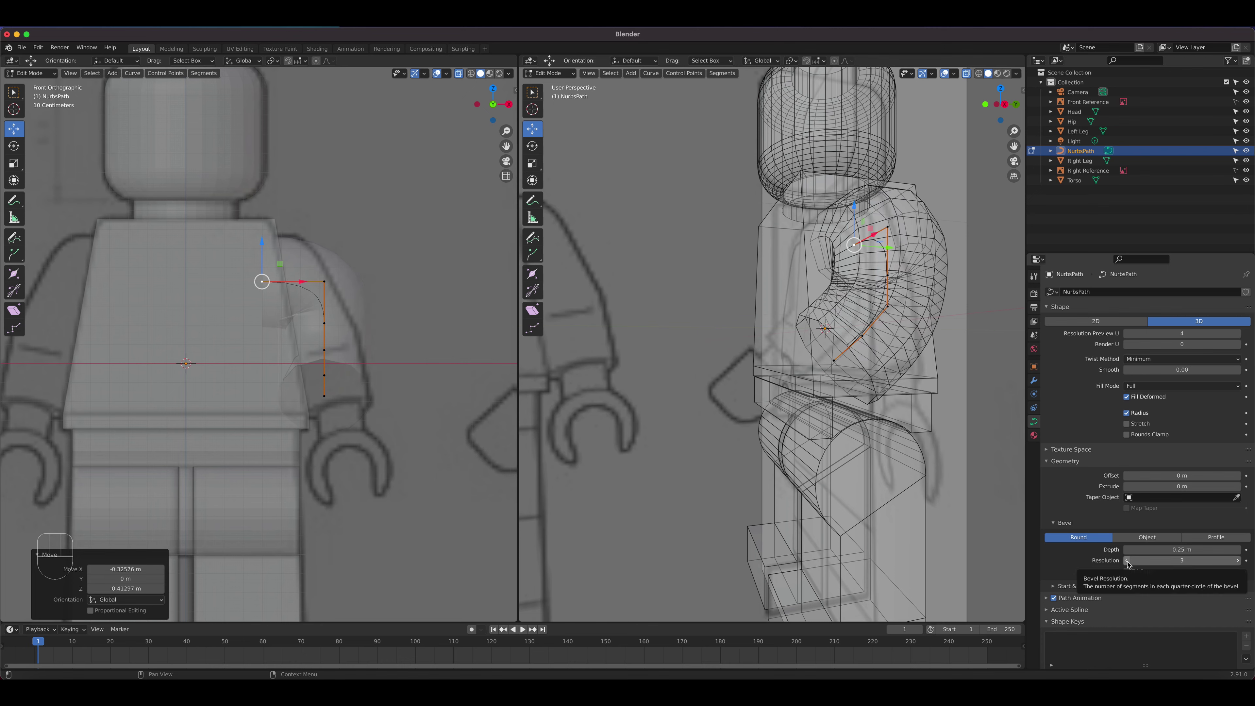
{"action": "left_click", "coordinate": [1127, 562]}
{"action": "middle_click_drag", "start_coordinate": [887, 322], "coordinate": [963, 350]}
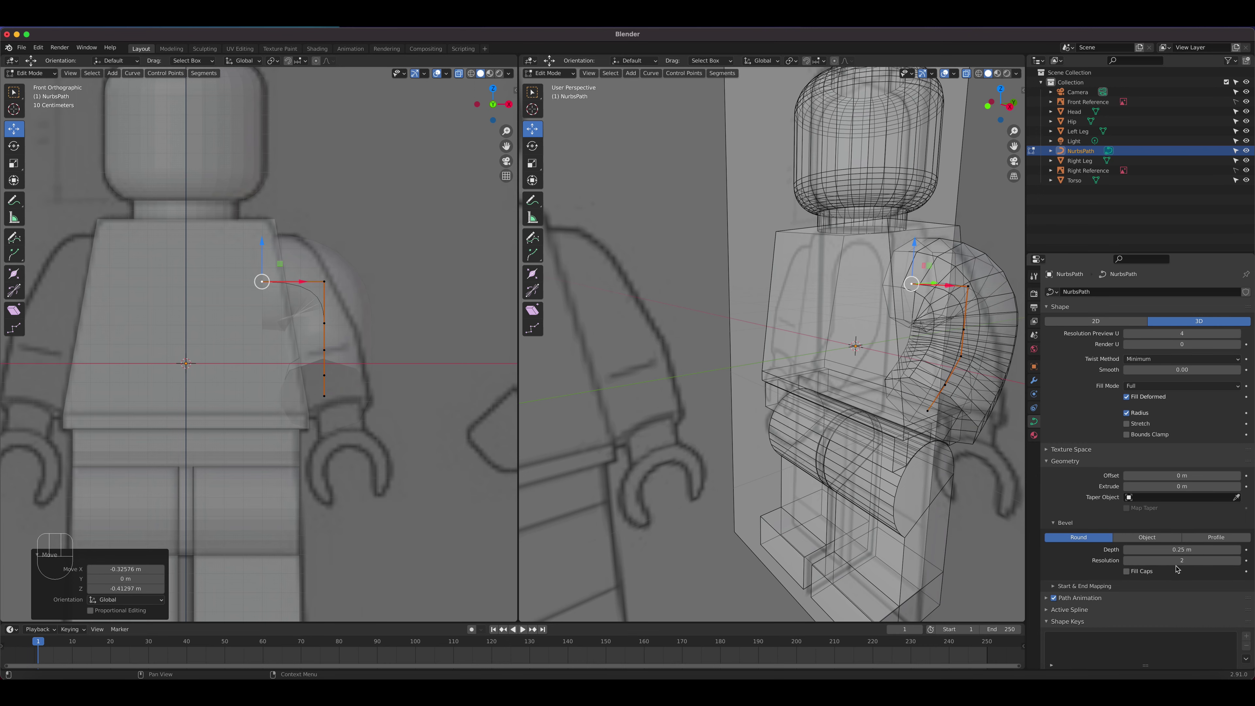
{"action": "middle_click_drag", "start_coordinate": [956, 366], "coordinate": [947, 377]}
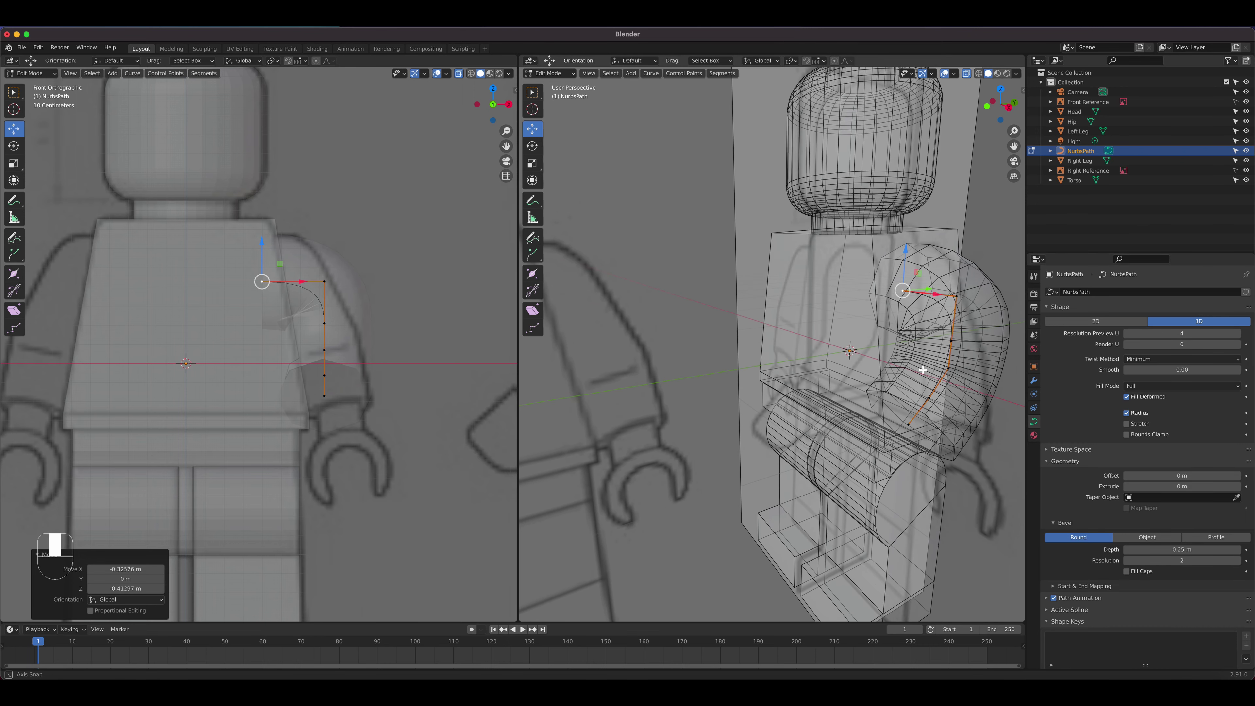
Step: Turn off X-ray in both viewports and examine the solid arm against the body from the front and in perspective
{"action": "left_click", "coordinate": [967, 75]}
{"action": "scroll", "coordinate": [921, 322], "scroll_direction": "down", "scroll_amount": 3}
{"action": "mouse_move", "coordinate": [882, 340]}
{"action": "middle_mouse_down"}
{"action": "mouse_move", "coordinate": [969, 347]}
{"action": "mouse_move", "coordinate": [874, 330]}
{"action": "middle_mouse_up"}
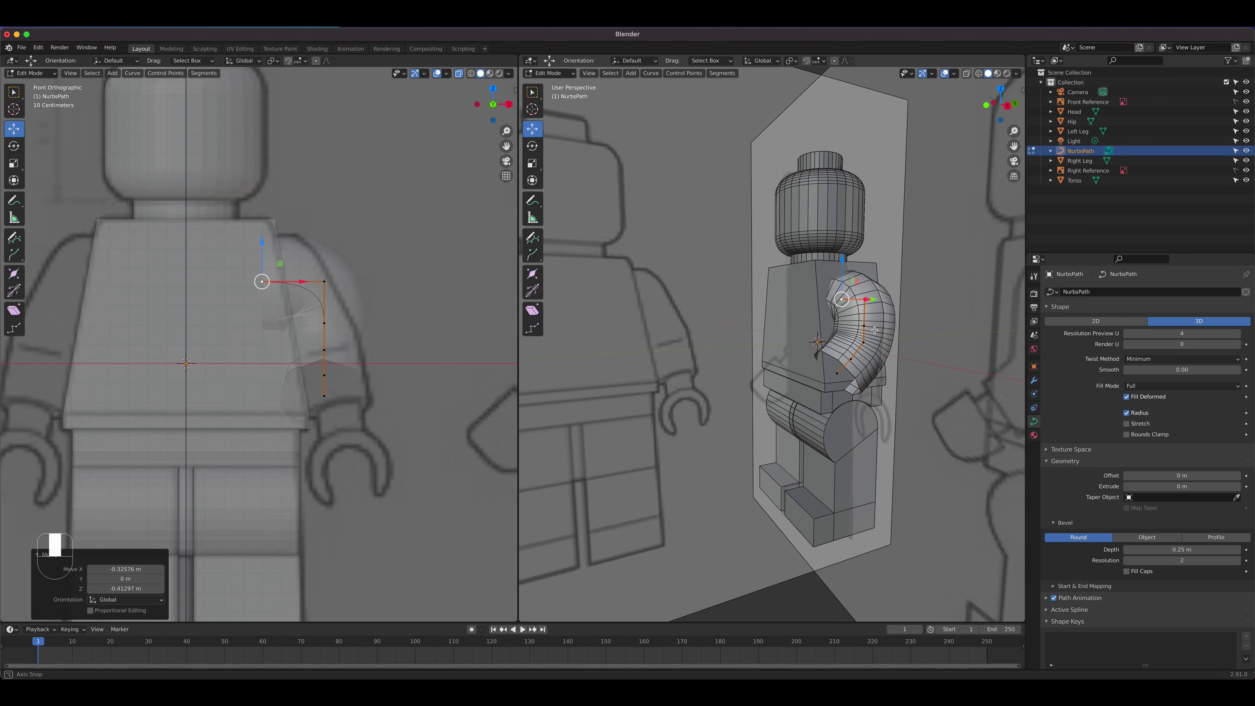
{"action": "scroll", "coordinate": [874, 332], "scroll_direction": "up", "scroll_amount": 5}
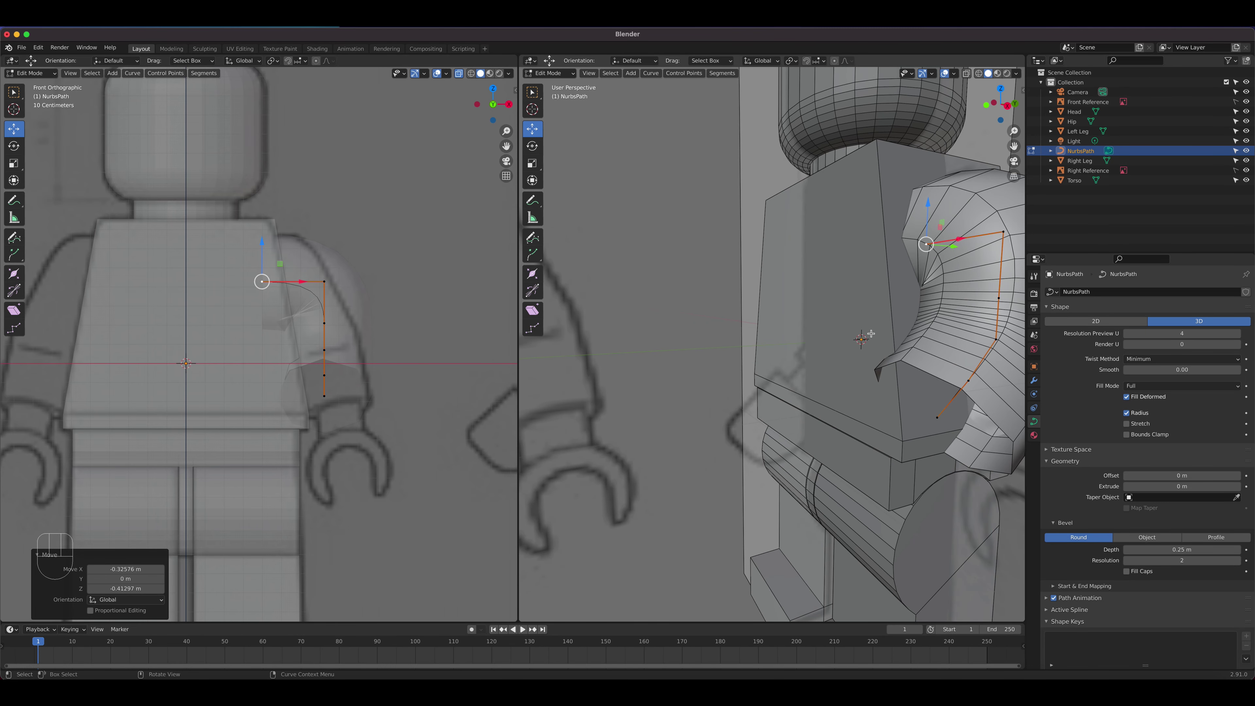
{"action": "left_click", "coordinate": [459, 74]}
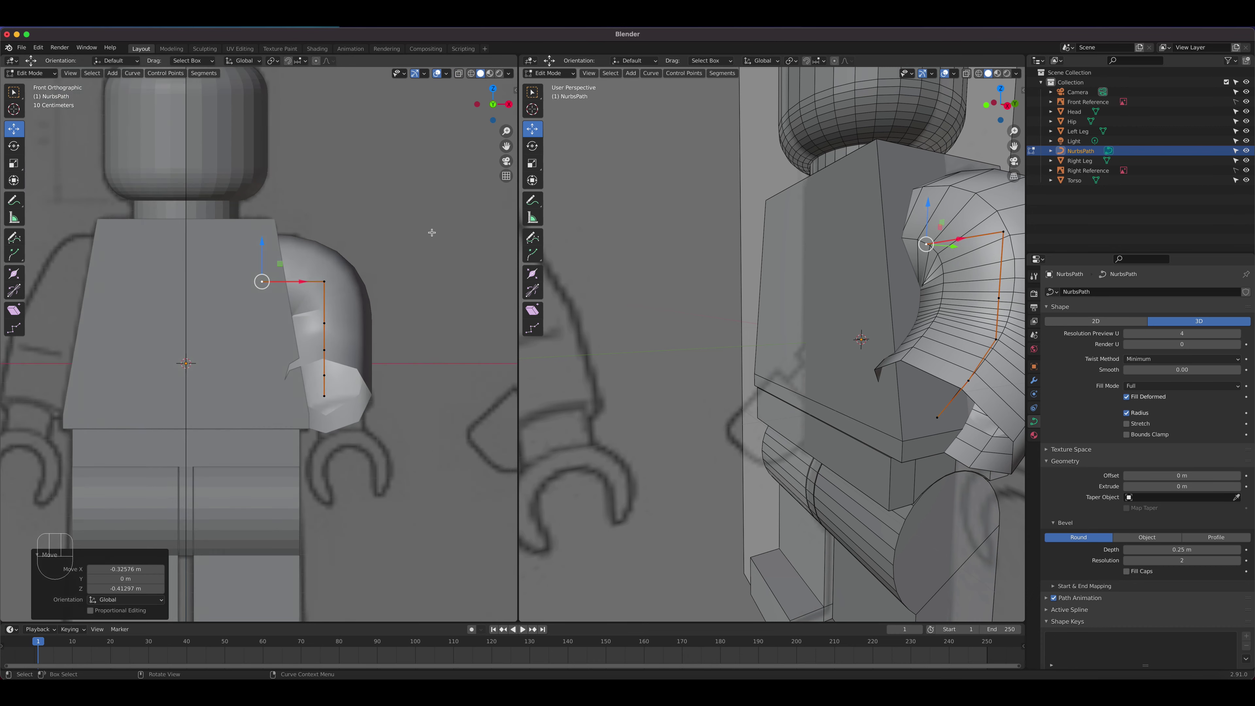
{"action": "scroll", "coordinate": [432, 232], "scroll_direction": "down", "scroll_amount": 1}
{"action": "scroll", "coordinate": [792, 339], "scroll_direction": "down", "scroll_amount": 5}
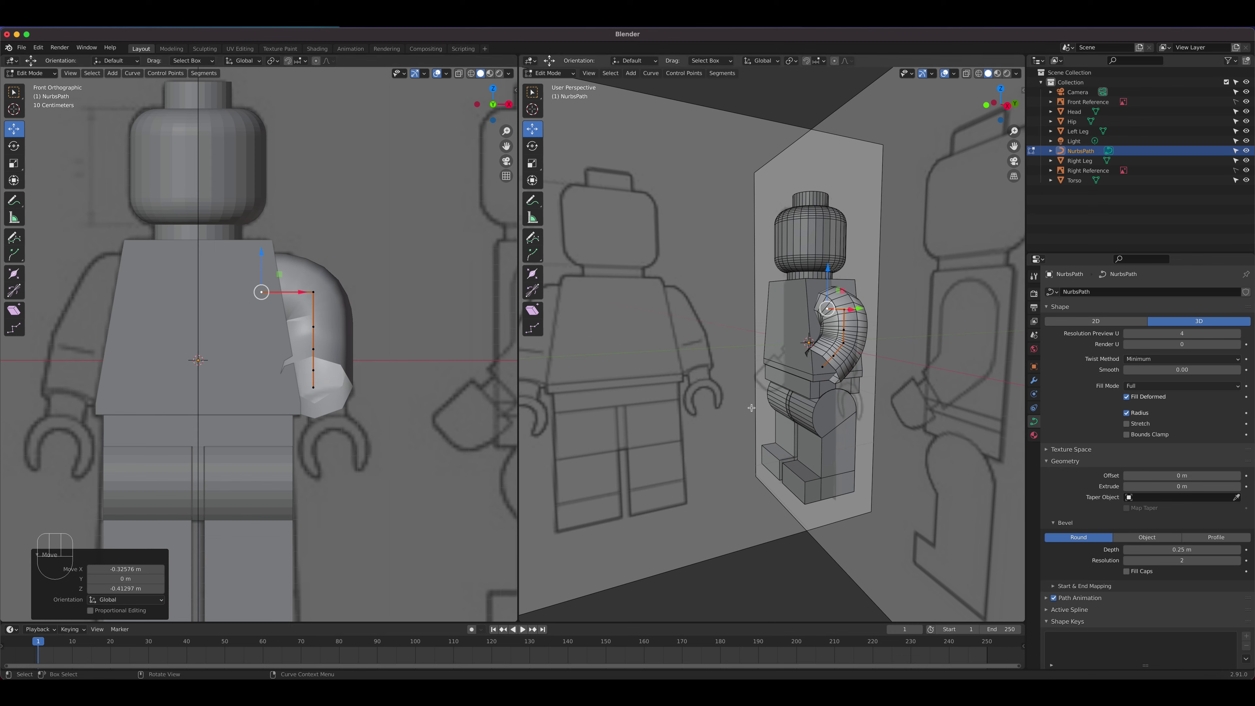
Step: Turn X-ray back on in both viewports and set the radius of the arm path's wrist end point to 0.660 in the right view
{"action": "left_click", "coordinate": [823, 367]}
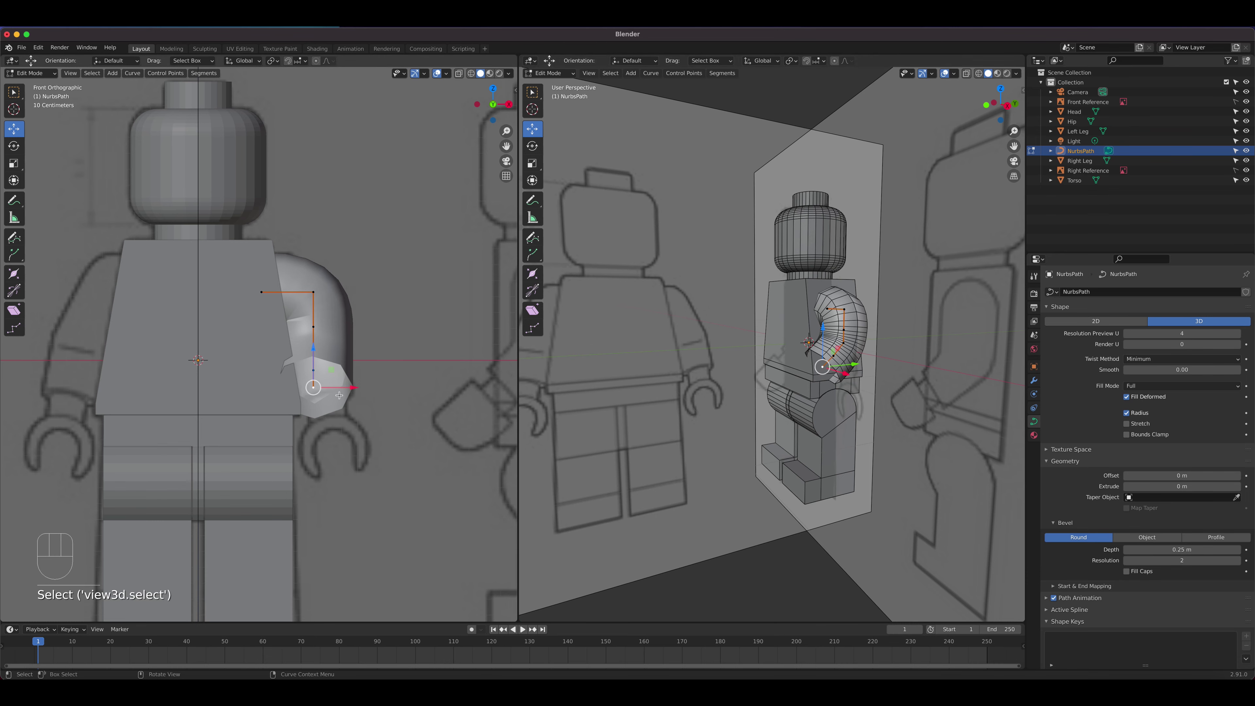
{"action": "left_click", "coordinate": [459, 74]}
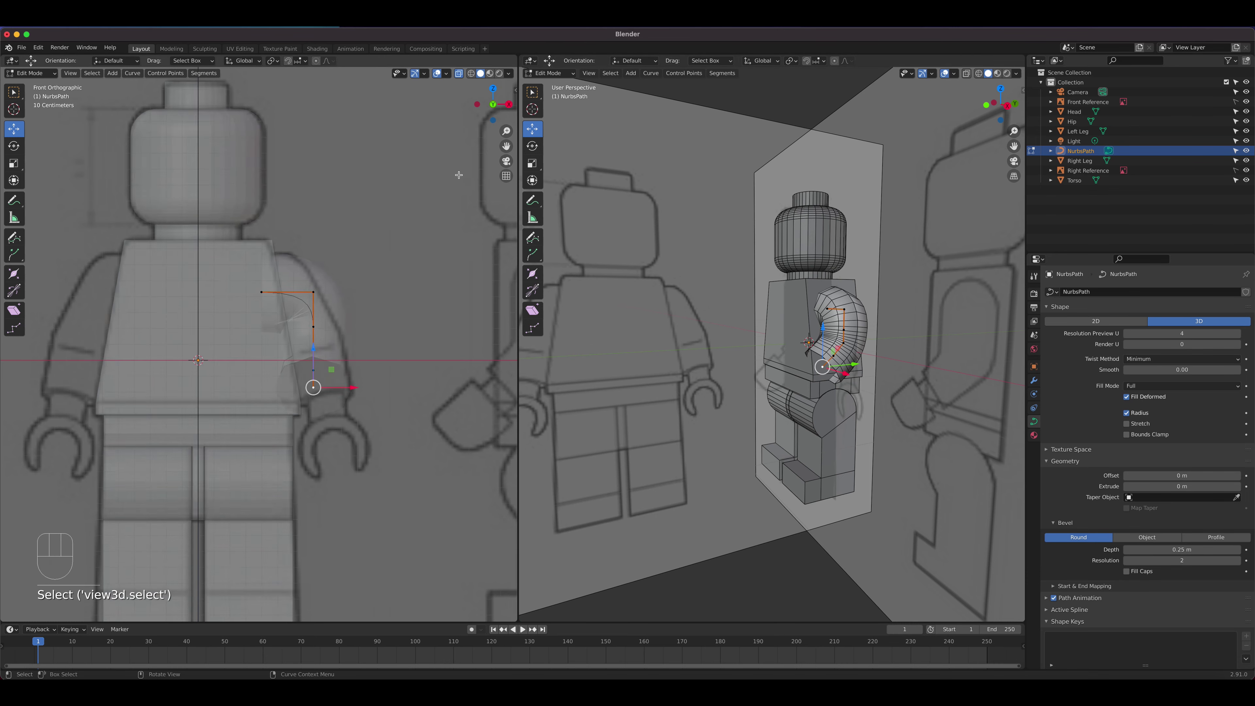
{"action": "scroll", "coordinate": [413, 237], "scroll_direction": "up", "scroll_amount": 2}
{"action": "middle_click_drag", "start_coordinate": [391, 267], "coordinate": [261, 241], "text": "shift"}
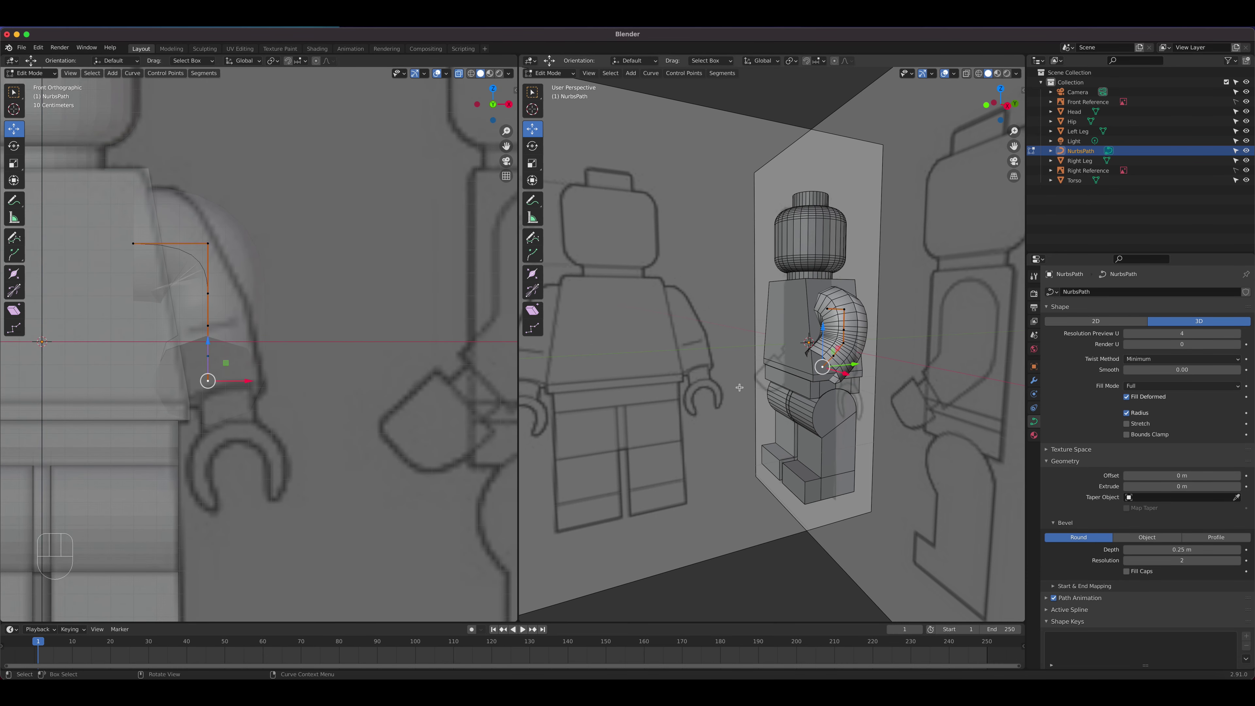
{"action": "key", "text": "KP_3"}
{"action": "scroll", "coordinate": [907, 161], "scroll_direction": "up", "scroll_amount": 4}
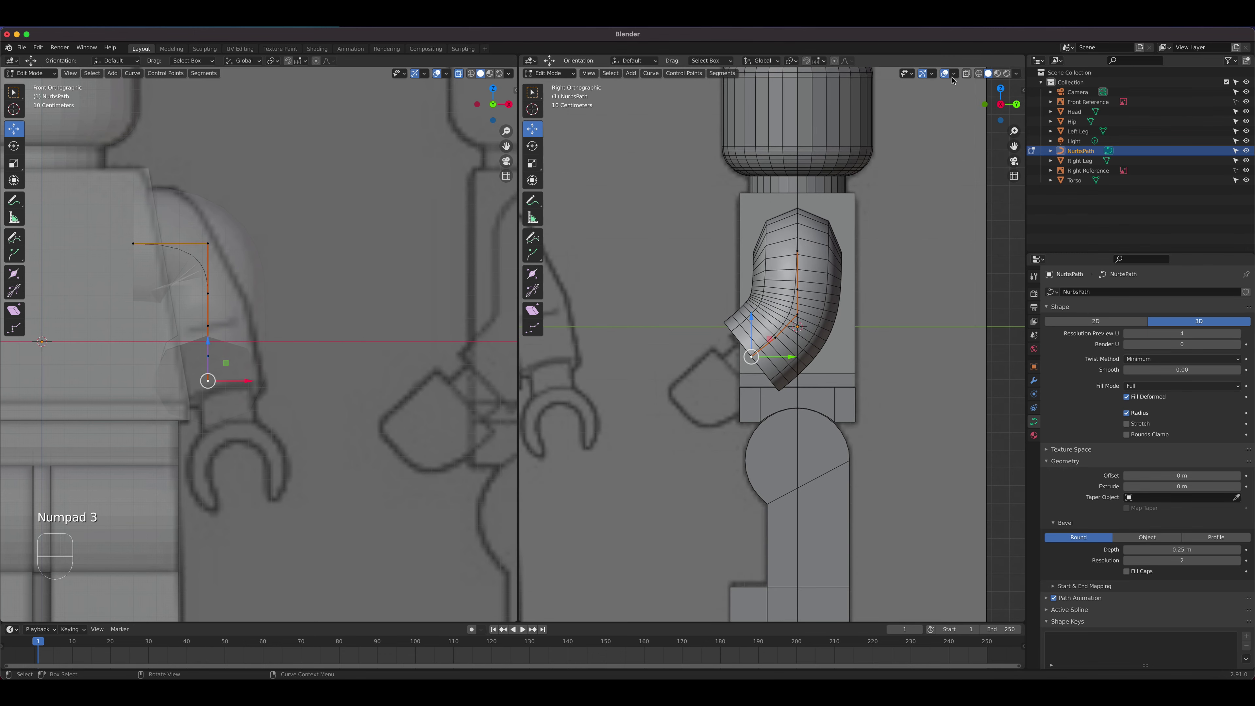
{"action": "left_click", "coordinate": [967, 74]}
{"action": "scroll", "coordinate": [764, 409], "scroll_direction": "up", "scroll_amount": 4}
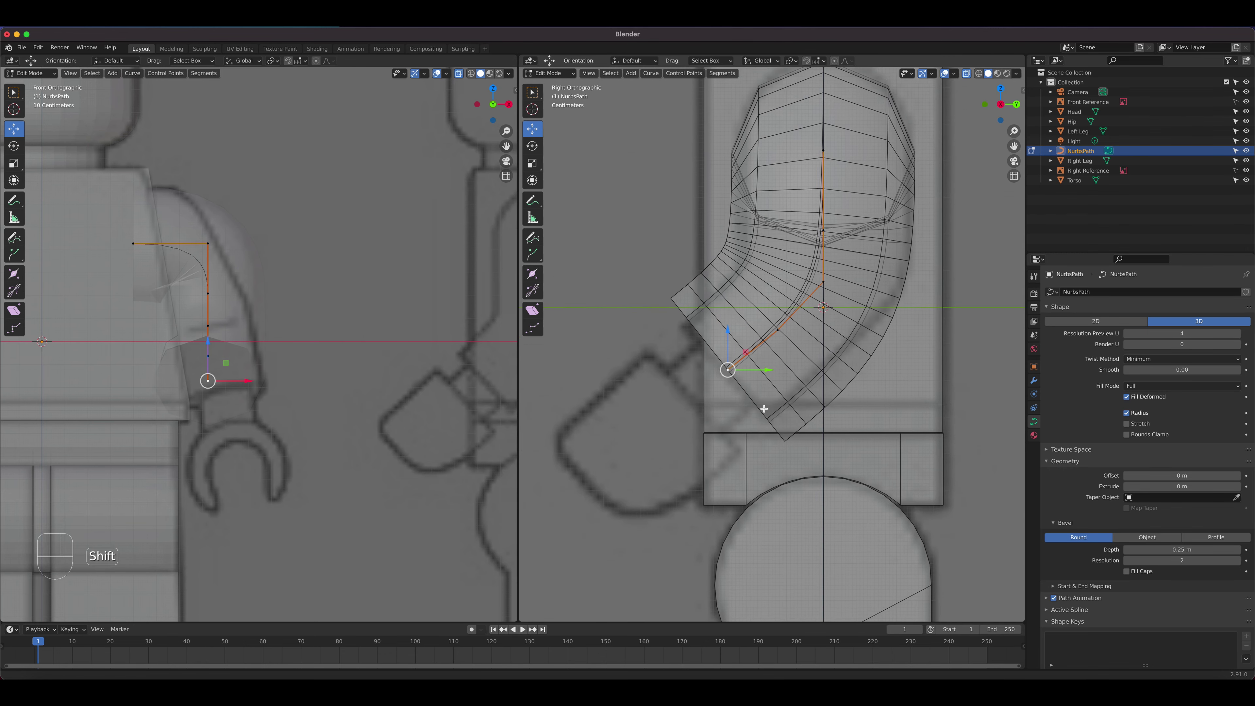
{"action": "middle_click_drag", "start_coordinate": [764, 408], "coordinate": [738, 399], "text": "shift"}
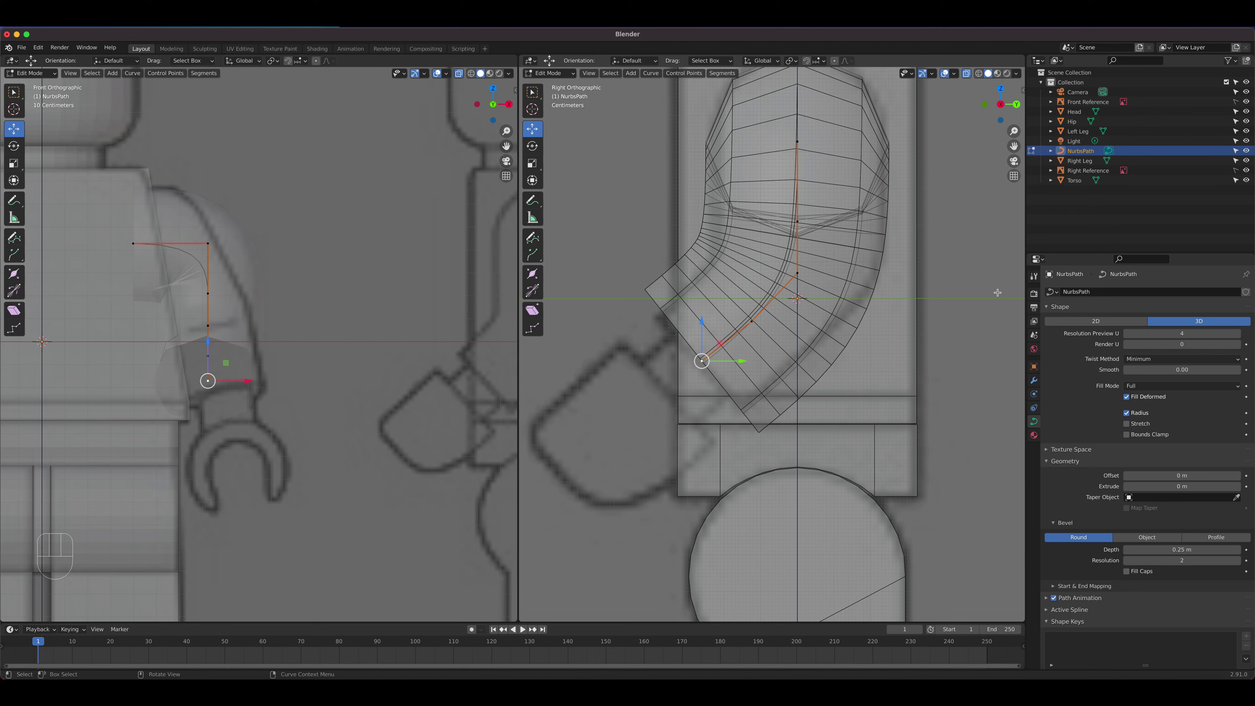
{"action": "key", "text": "n"}
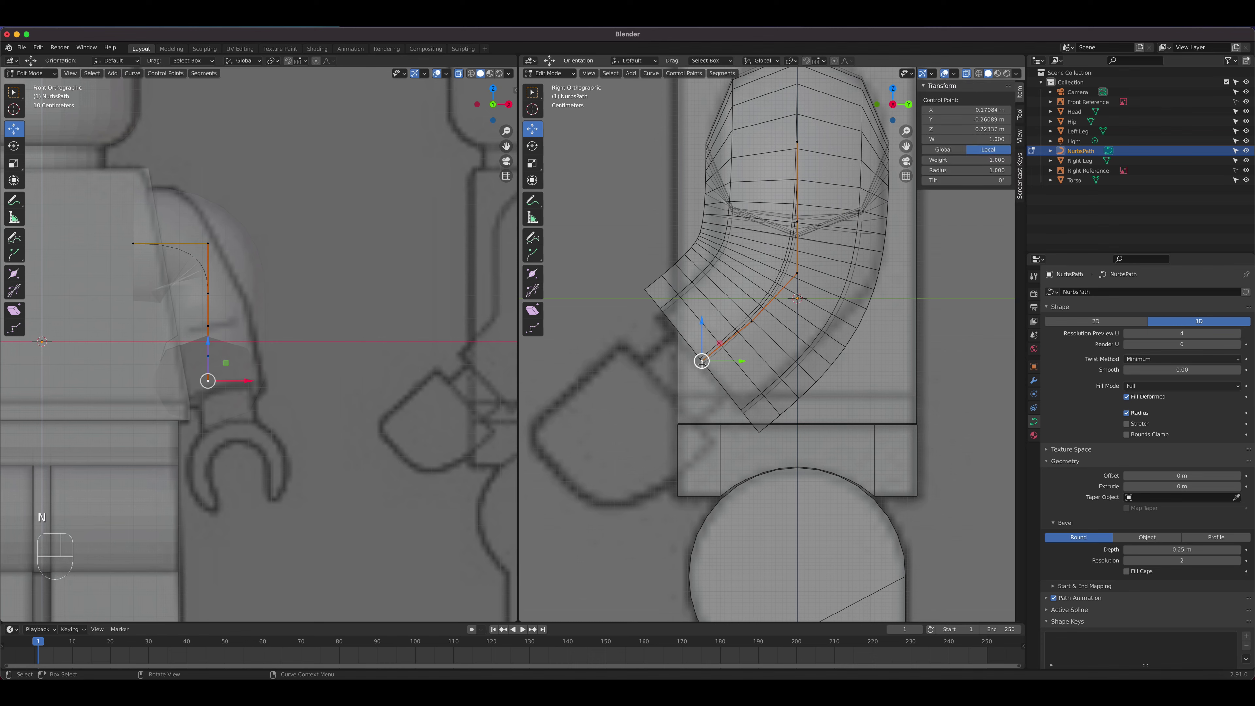
{"action": "left_click_drag", "start_coordinate": [968, 169], "coordinate": [939, 169]}
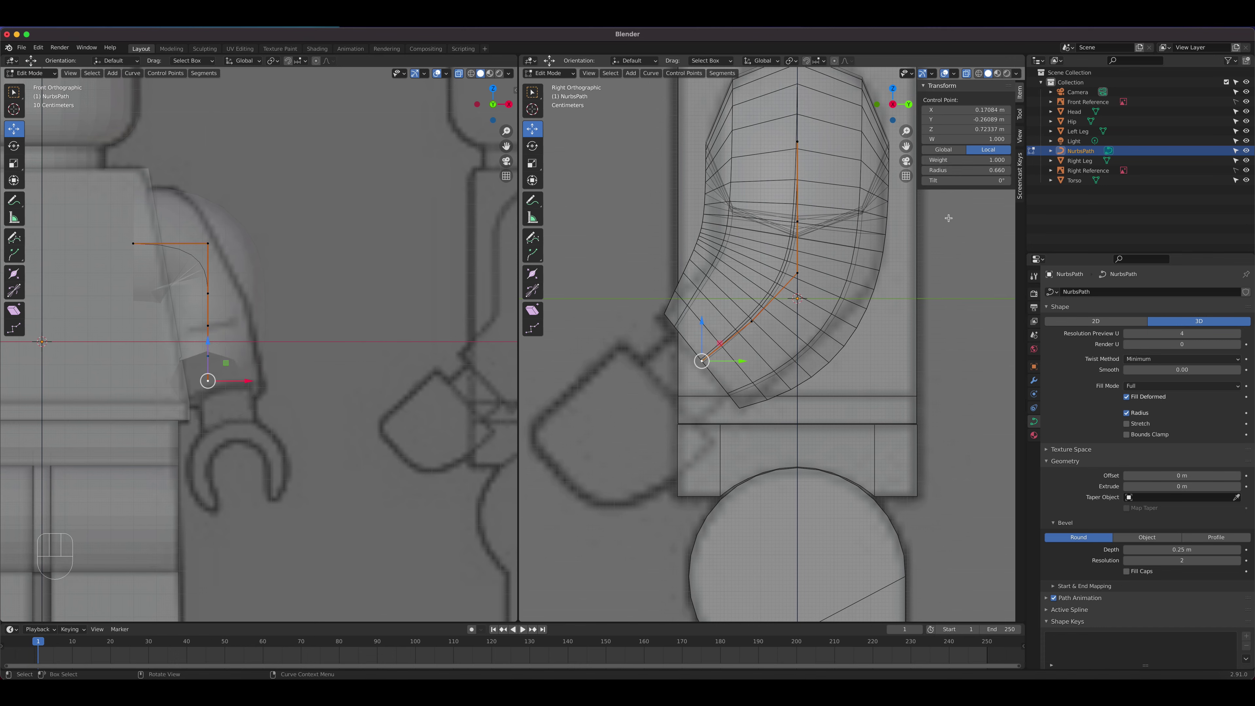
Step: Set the radius of the next two control points up from the wrist to 0.700 and 0.740
{"action": "left_click", "coordinate": [756, 324]}
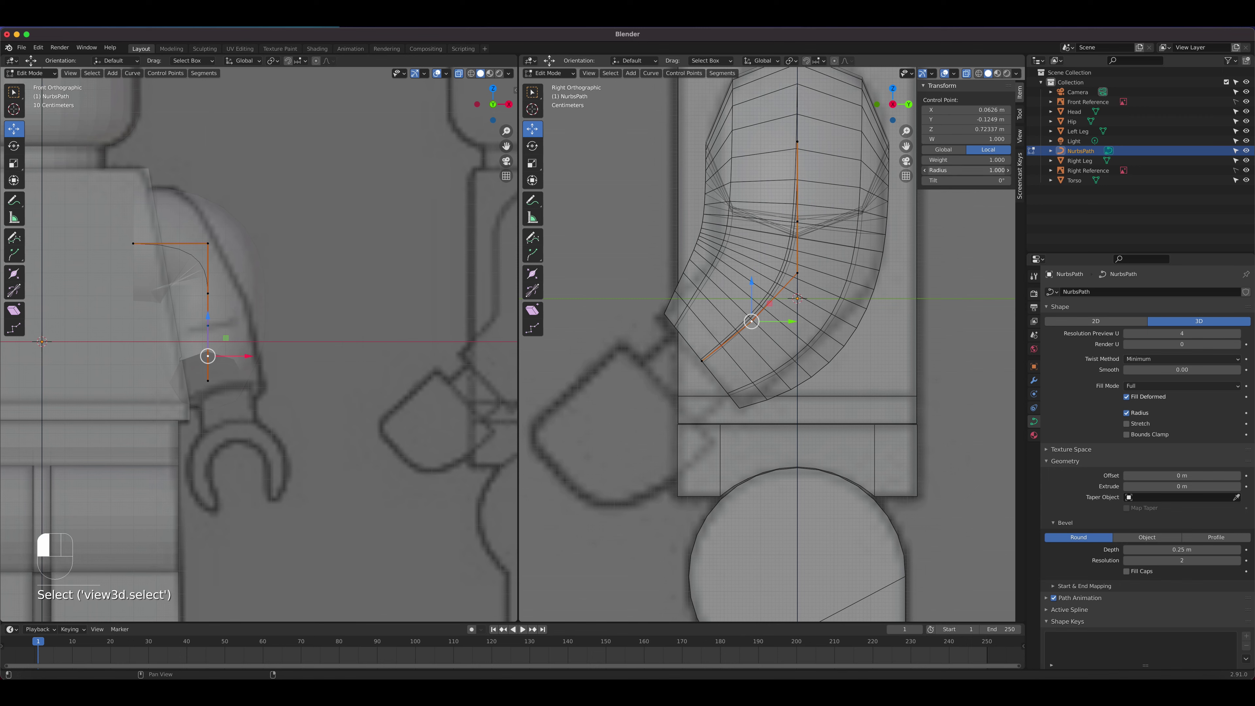
{"action": "left_click_drag", "start_coordinate": [972, 170], "coordinate": [956, 170]}
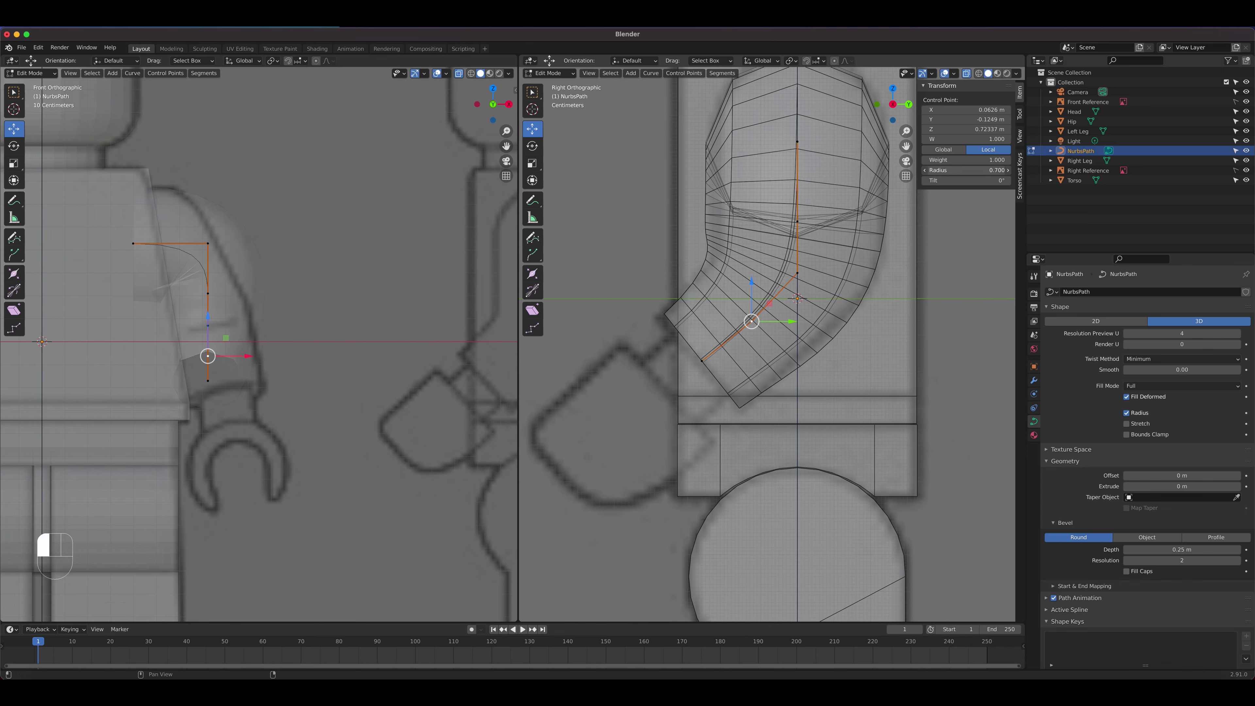
{"action": "left_click", "coordinate": [798, 272]}
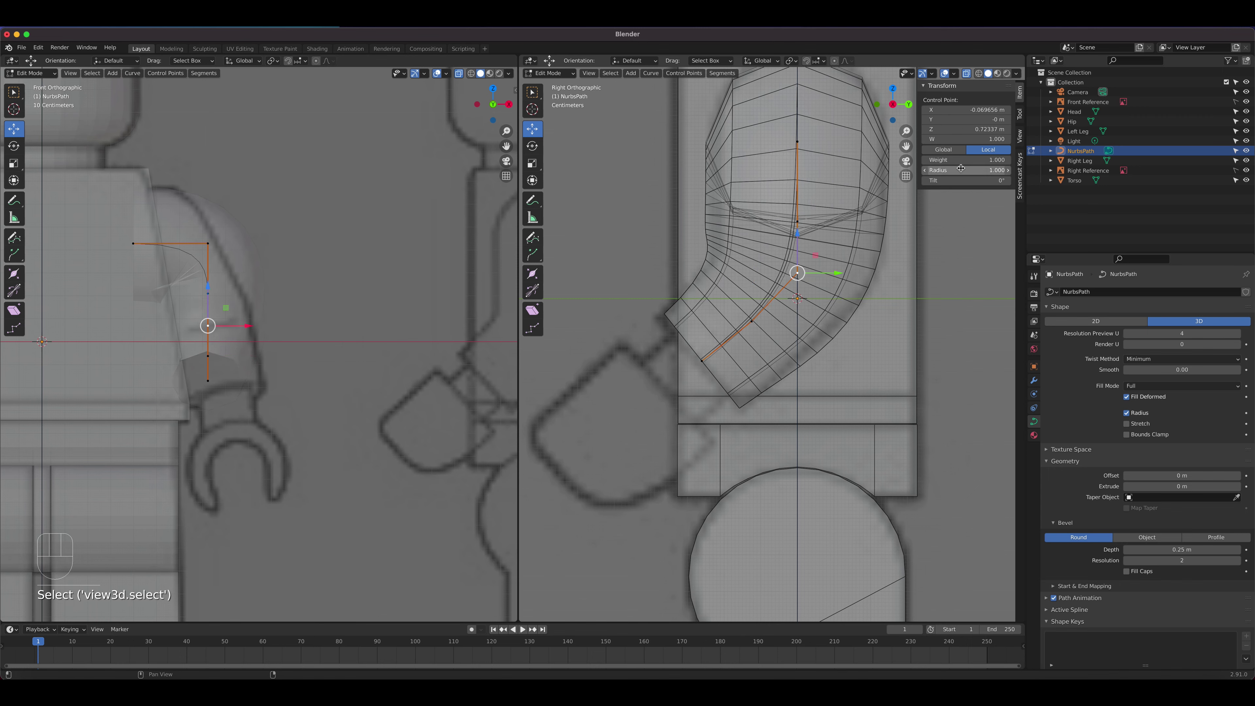
{"action": "left_click_drag", "start_coordinate": [966, 170], "coordinate": [927, 170]}
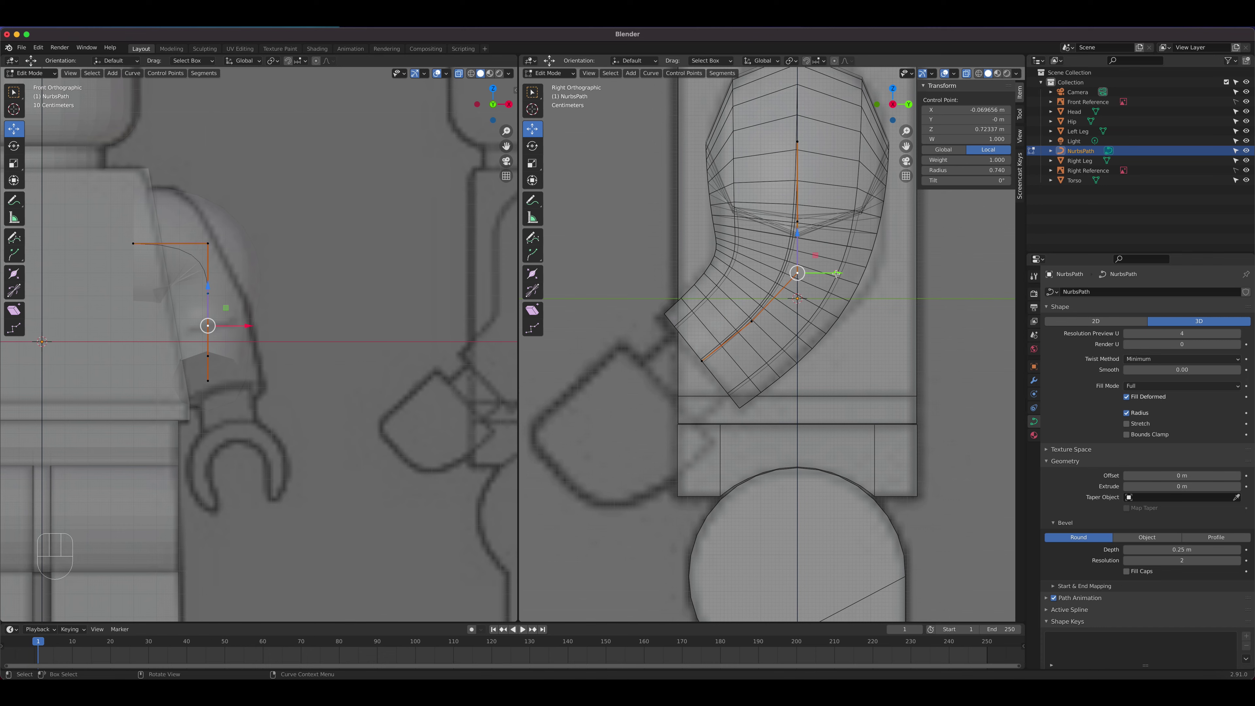
Step: Shift the elbow control point and the one above it backward along Y to about 0.023 m and 0.025 m
{"action": "left_click_drag", "start_coordinate": [839, 274], "coordinate": [848, 268]}
{"action": "left_click", "coordinate": [799, 218]}
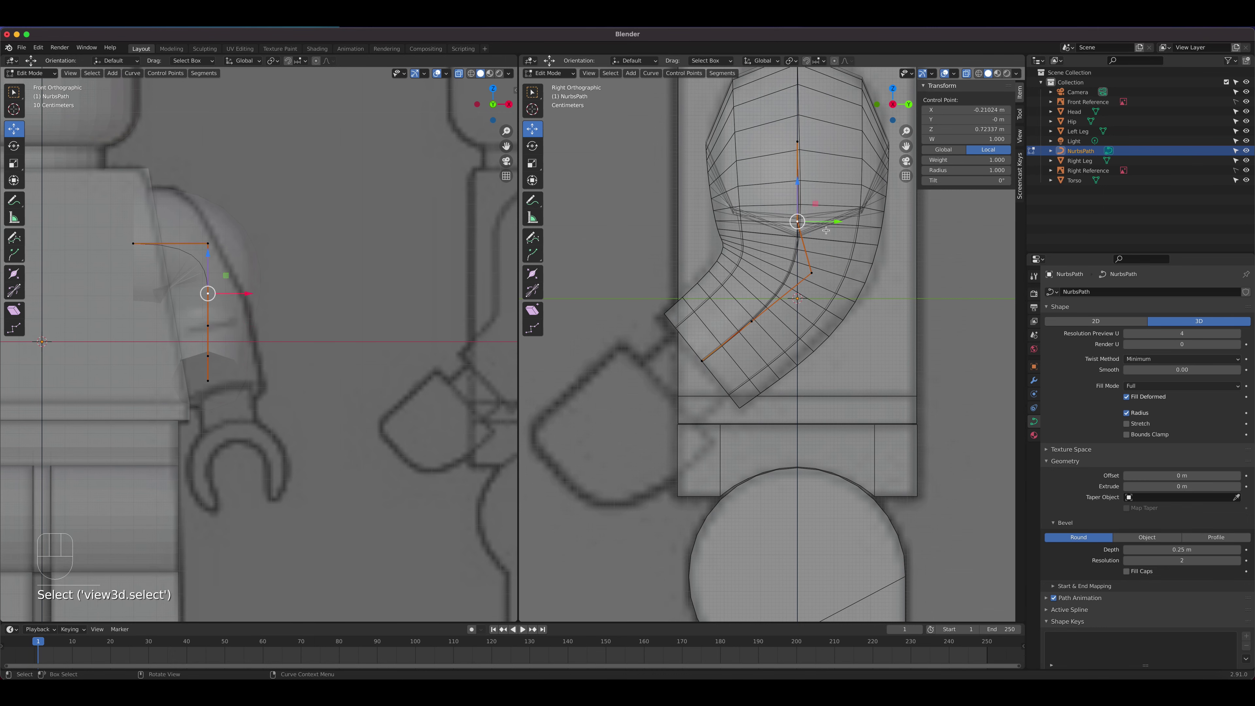
{"action": "left_click_drag", "start_coordinate": [836, 221], "coordinate": [849, 219]}
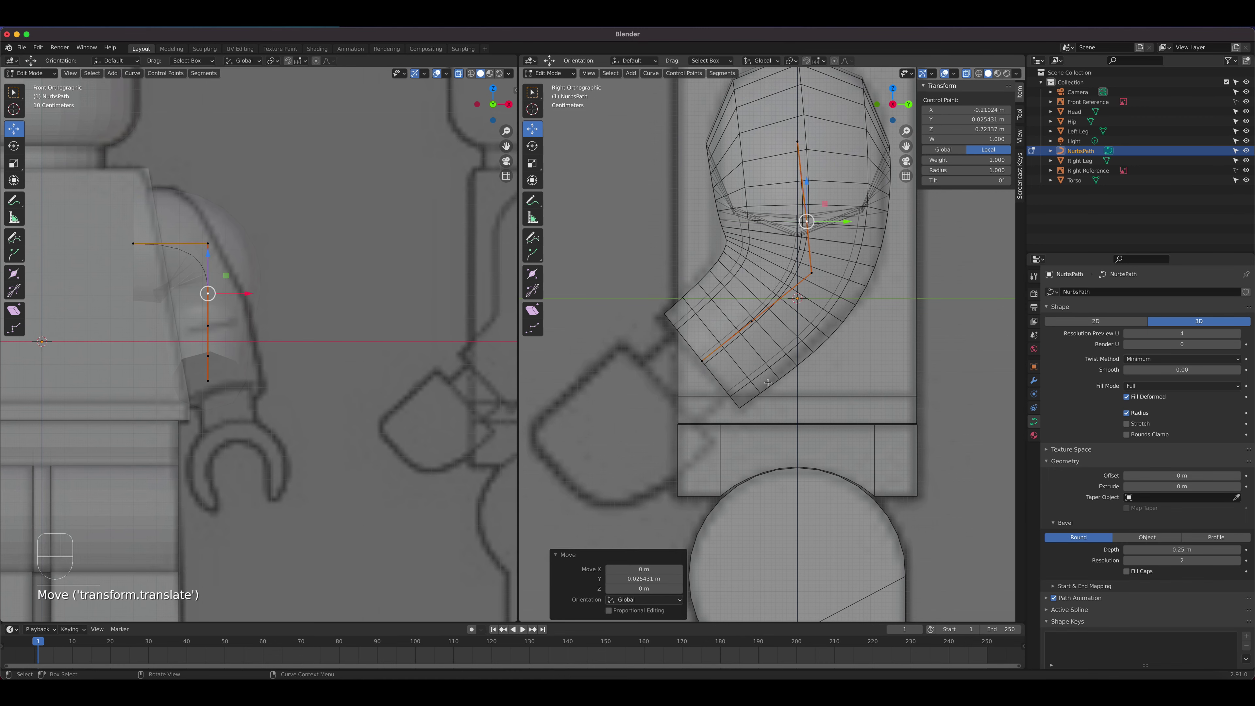
{"action": "left_click", "coordinate": [815, 276]}
{"action": "left_click_drag", "start_coordinate": [852, 272], "coordinate": [845, 271]}
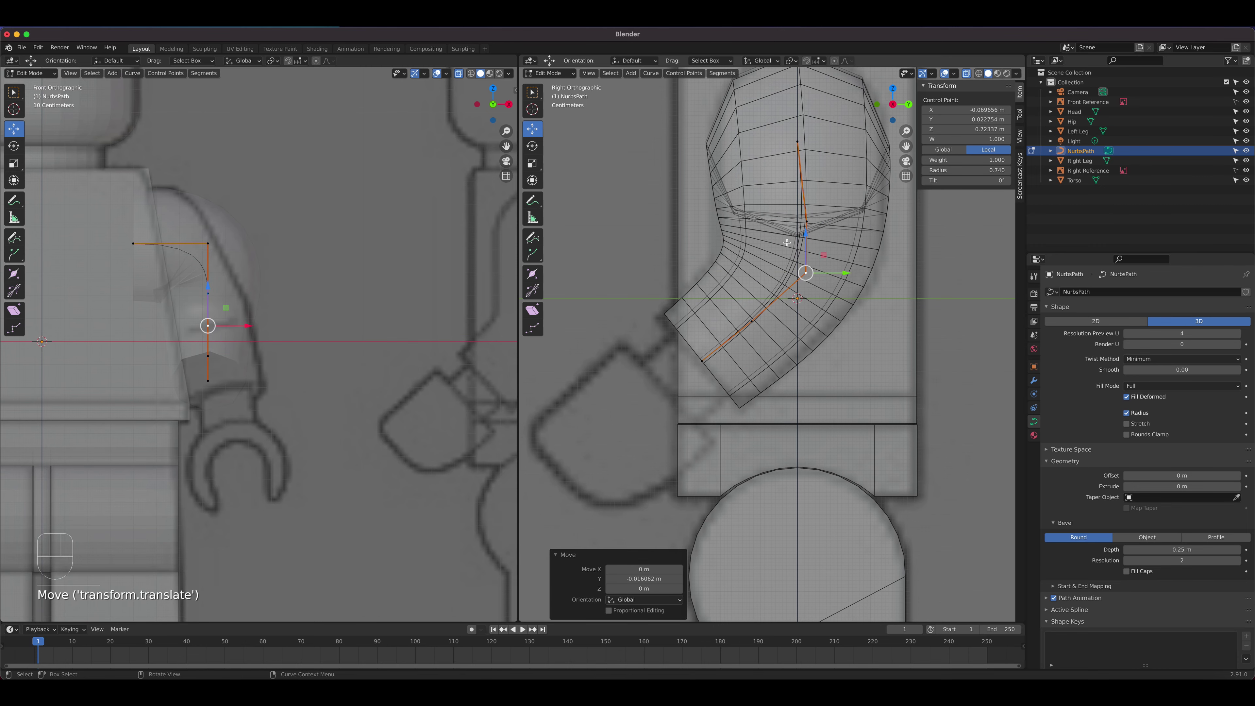
Step: Compare the arm with the front reference image close up, with and without X-ray
{"action": "scroll", "coordinate": [275, 277], "scroll_direction": "up", "scroll_amount": 2}
{"action": "scroll", "coordinate": [274, 277], "scroll_direction": "up", "scroll_amount": 1}
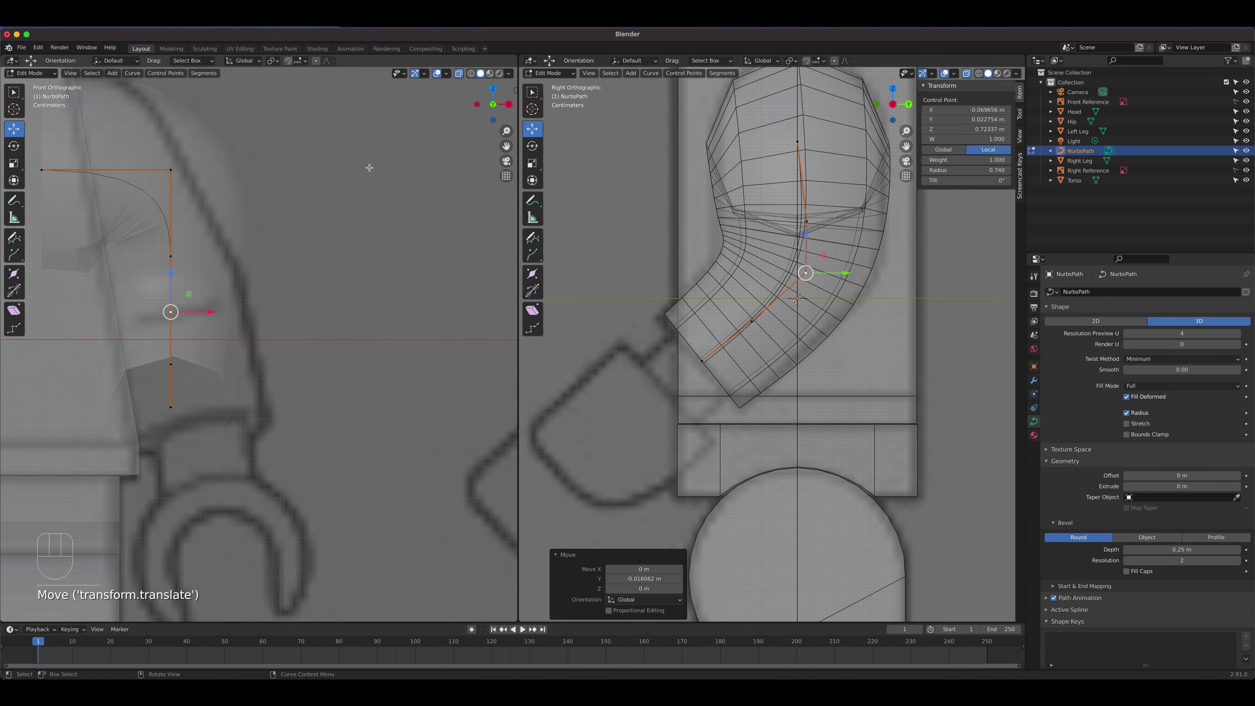
{"action": "left_click", "coordinate": [458, 74]}
{"action": "left_click", "coordinate": [458, 74]}
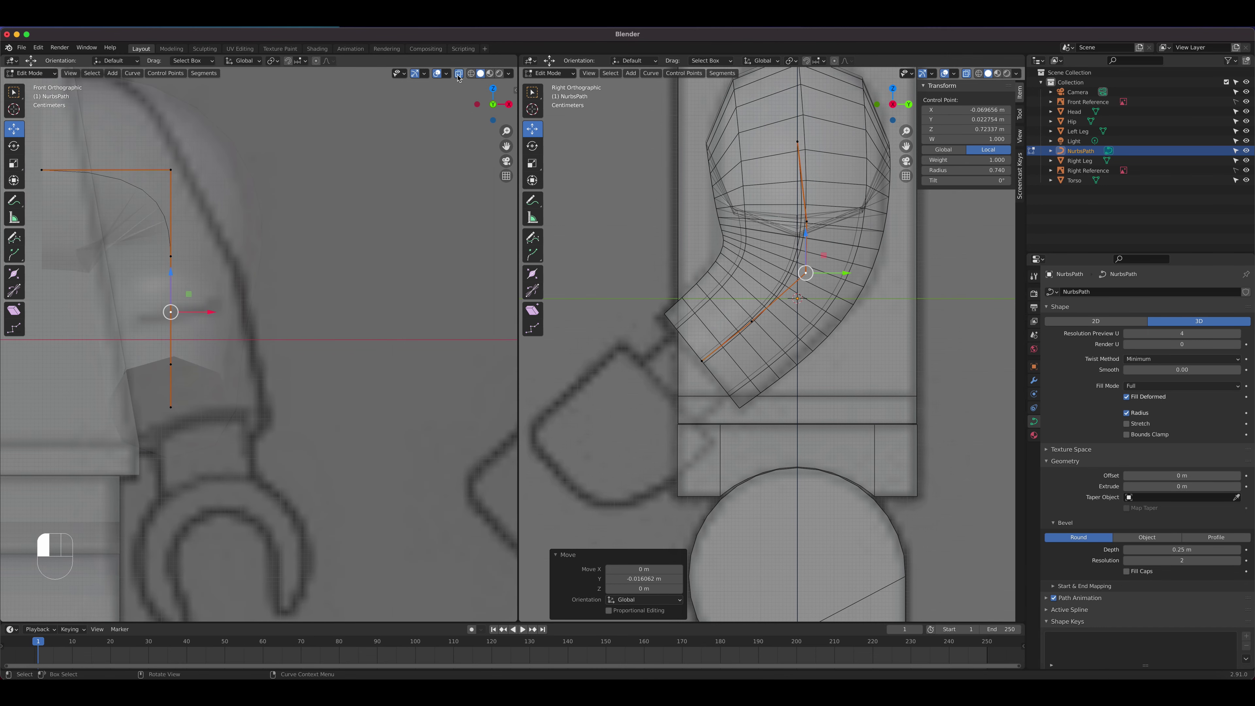
{"action": "left_click", "coordinate": [459, 74]}
{"action": "left_click", "coordinate": [458, 74]}
{"action": "left_click", "coordinate": [458, 74]}
{"action": "left_click", "coordinate": [458, 74]}
Step: Select the arm path's outer shoulder control point and turn on the wireframe overlay in the front view
{"action": "left_click", "coordinate": [176, 173]}
{"action": "middle_click_drag", "start_coordinate": [325, 238], "coordinate": [395, 196], "text": "shift"}
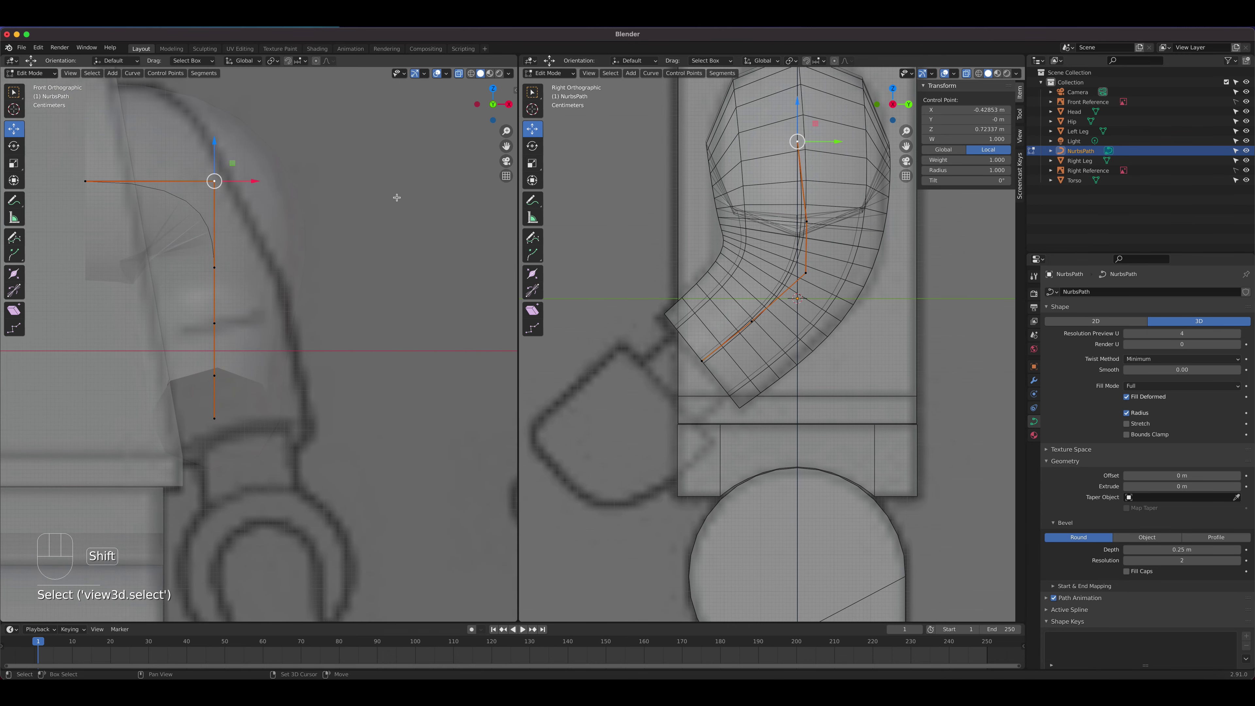
{"action": "left_click", "coordinate": [448, 74]}
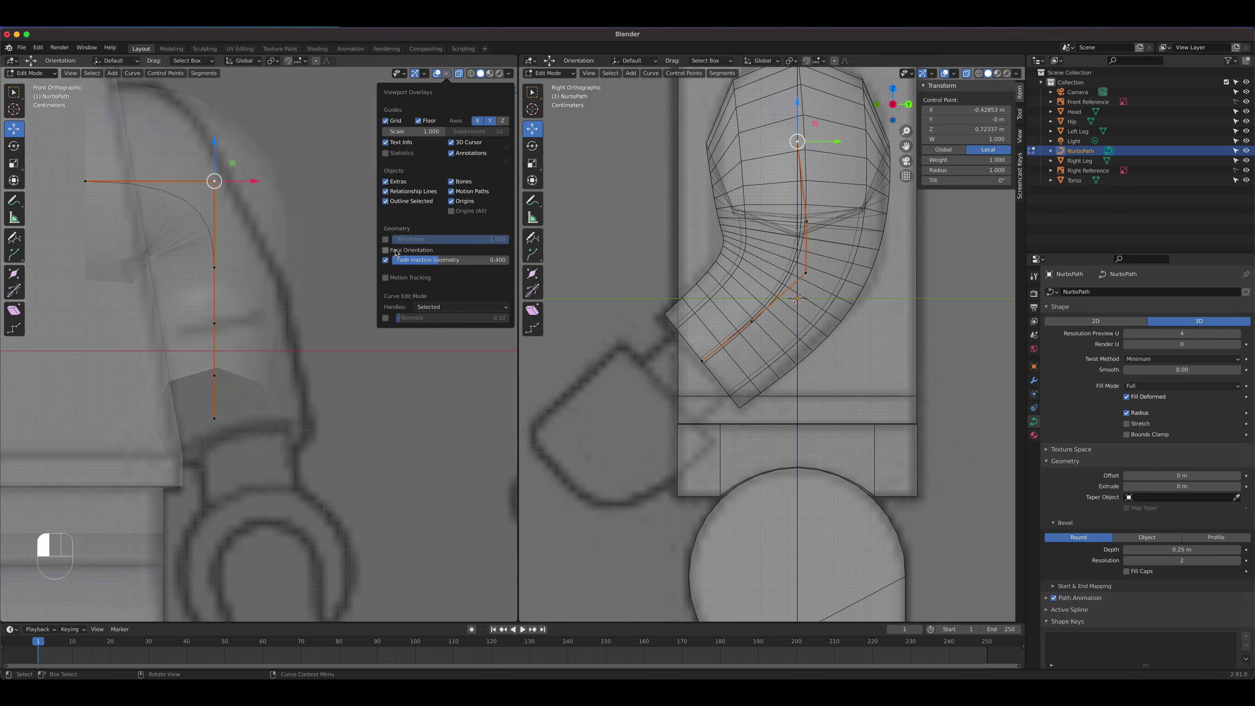
{"action": "left_click", "coordinate": [387, 240]}
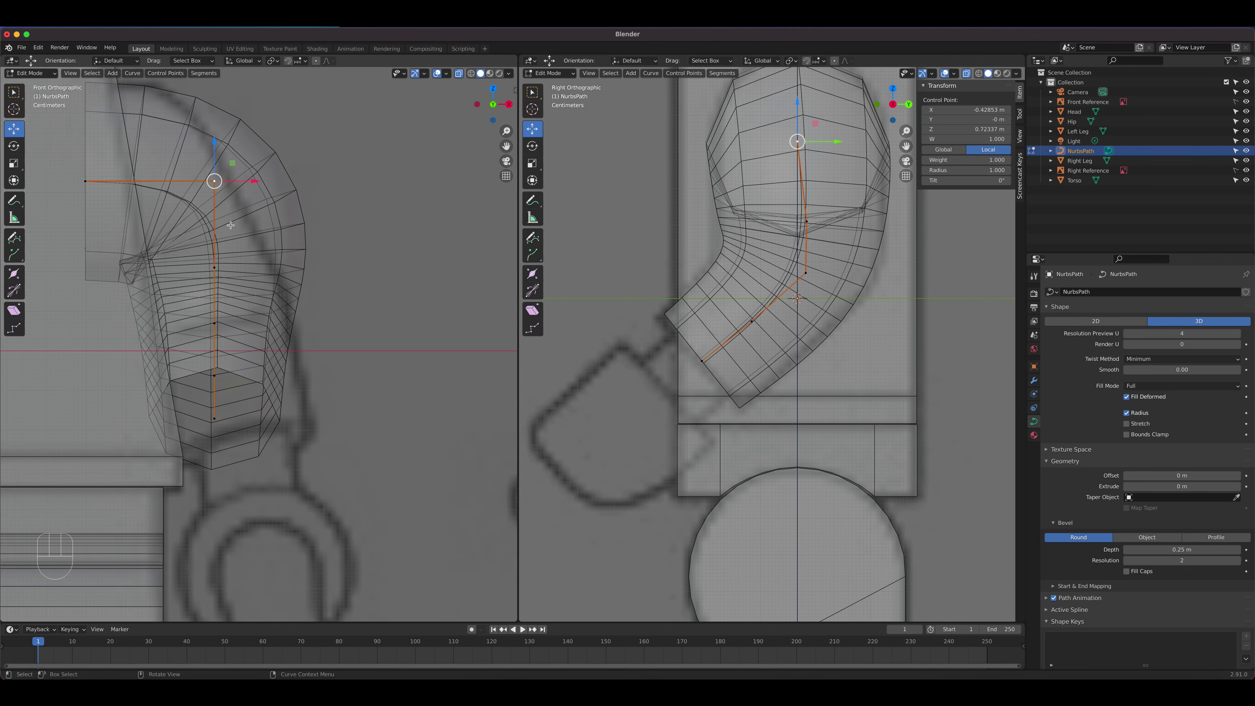
Step: Move the arm path's second control point inward along X and shift the lower four points outward by about 0.078 m in the front view
{"action": "left_click_drag", "start_coordinate": [254, 181], "coordinate": [130, 177]}
{"action": "left_click", "coordinate": [89, 181]}
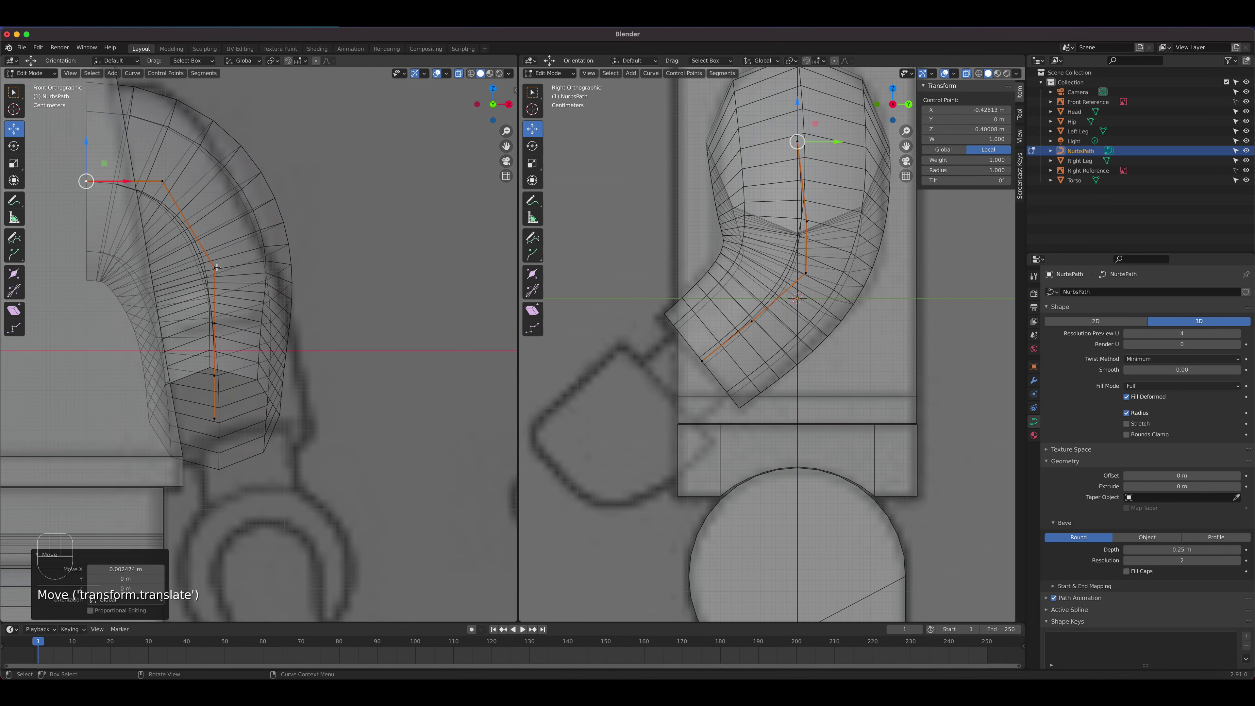
{"action": "left_click_drag", "start_coordinate": [316, 499], "coordinate": [185, 258]}
{"action": "left_click_drag", "start_coordinate": [251, 346], "coordinate": [288, 349]}
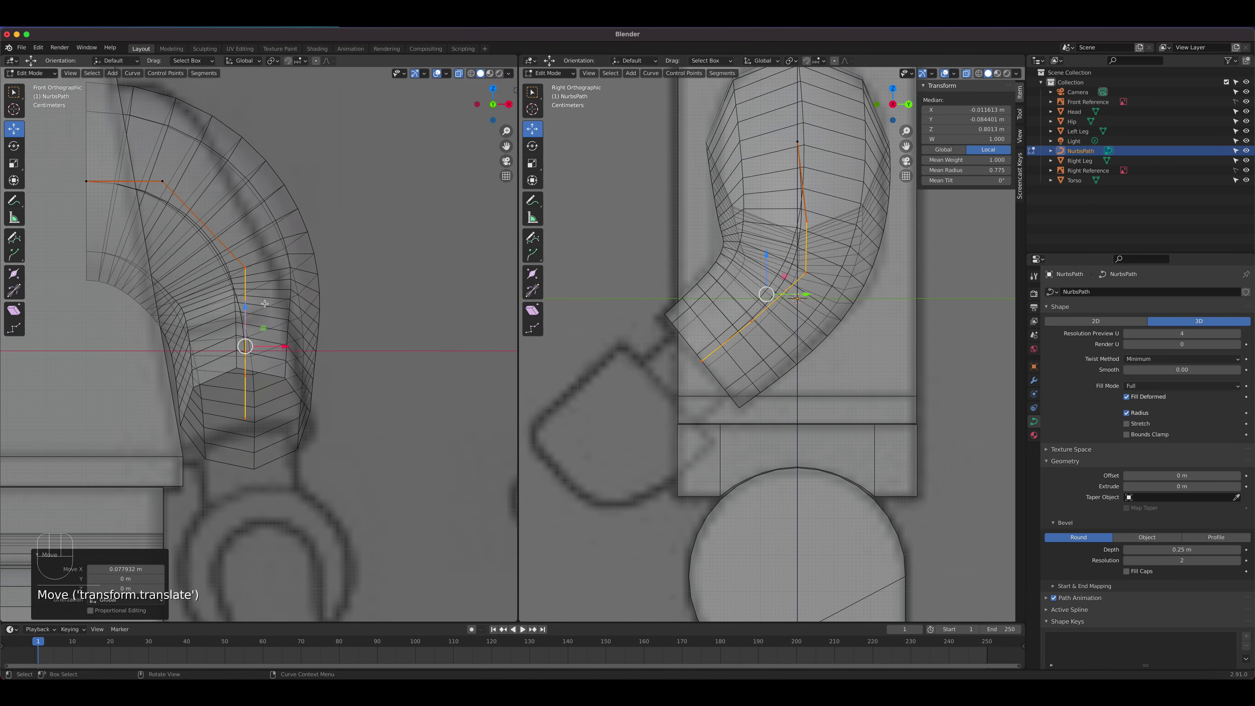
Step: Shift the third control point inward along X by about 0.045 m and fine-tune the second point's X position
{"action": "left_click", "coordinate": [254, 271]}
{"action": "key", "text": "g"}
{"action": "key", "text": "x"}
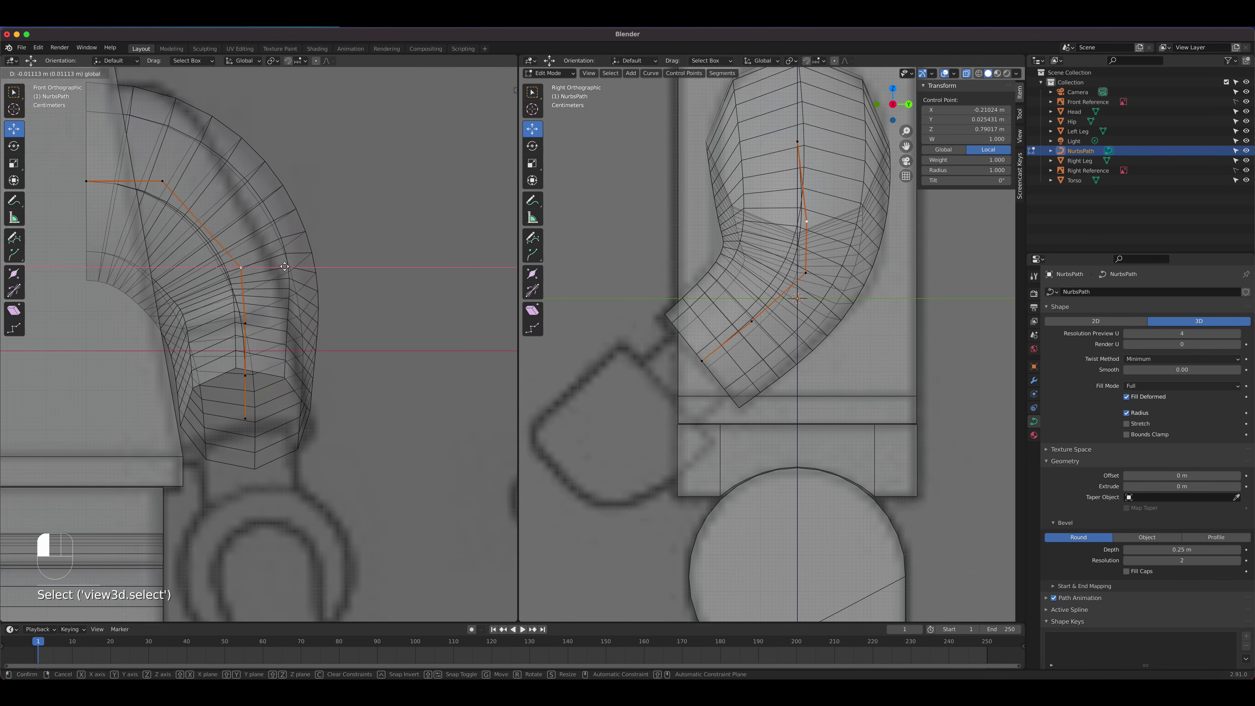
{"action": "left_click", "coordinate": [272, 261]}
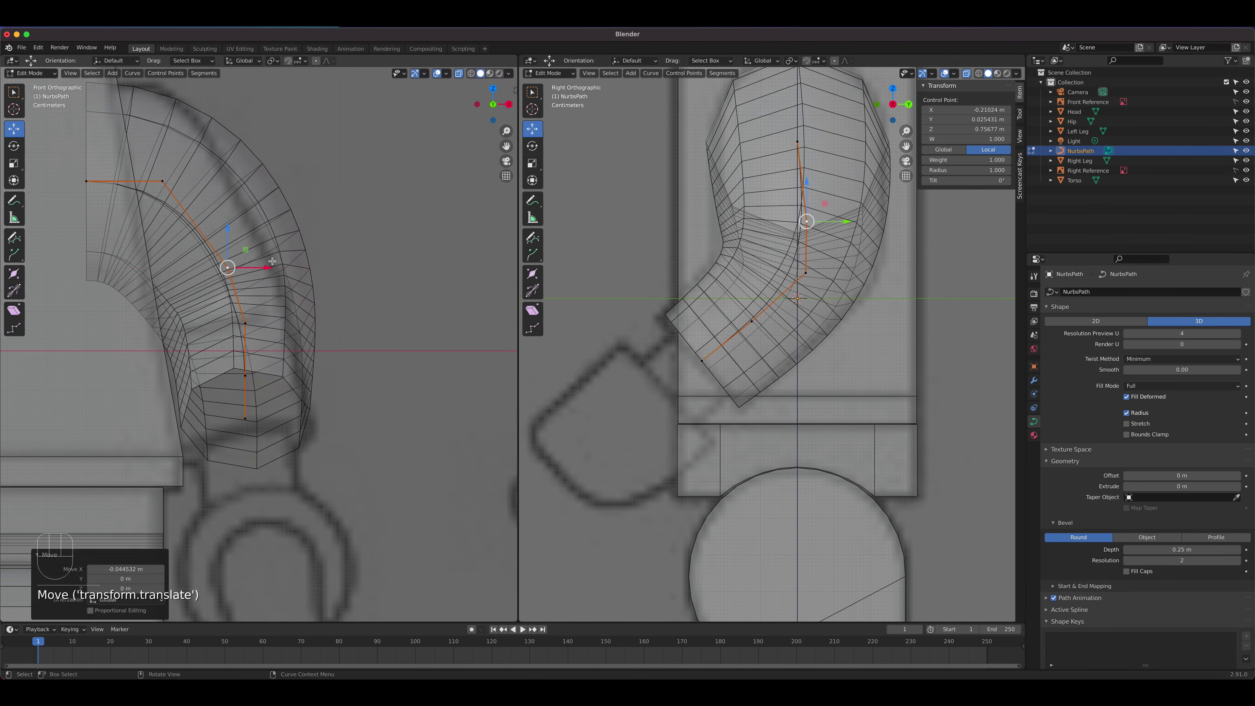
{"action": "left_click", "coordinate": [170, 181]}
{"action": "key", "text": "g"}
{"action": "key", "text": "x"}
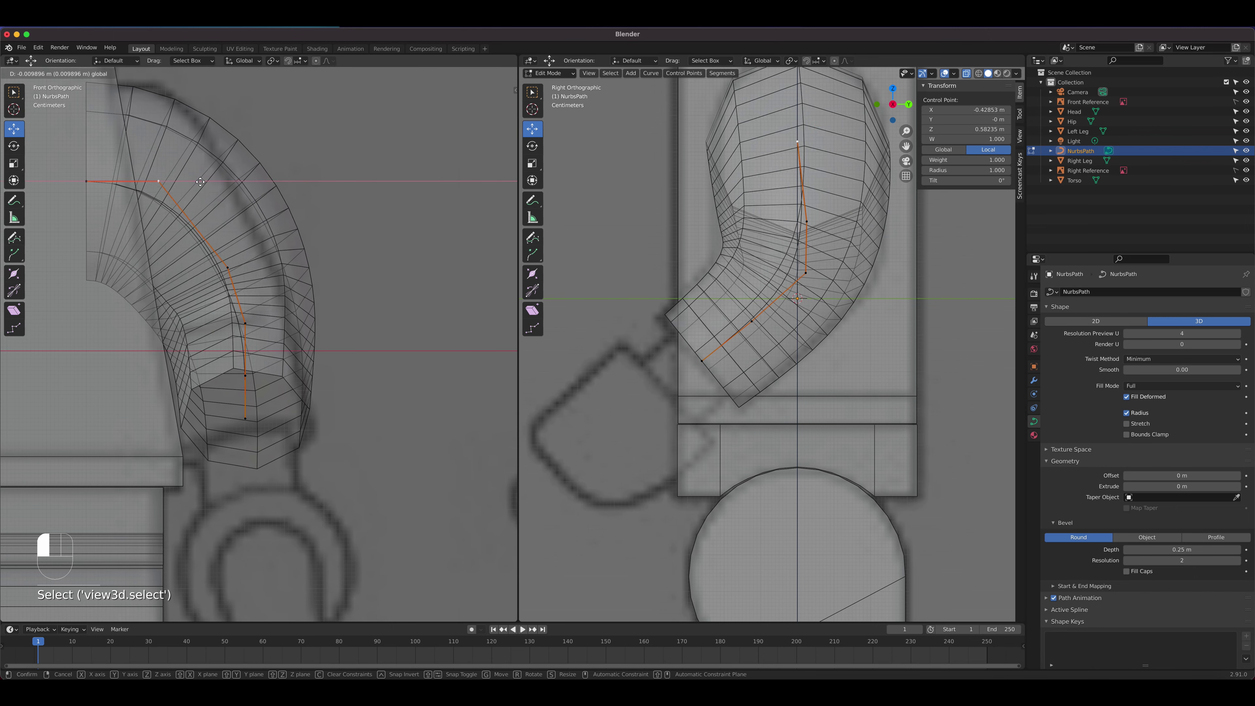
{"action": "left_click", "coordinate": [204, 181]}
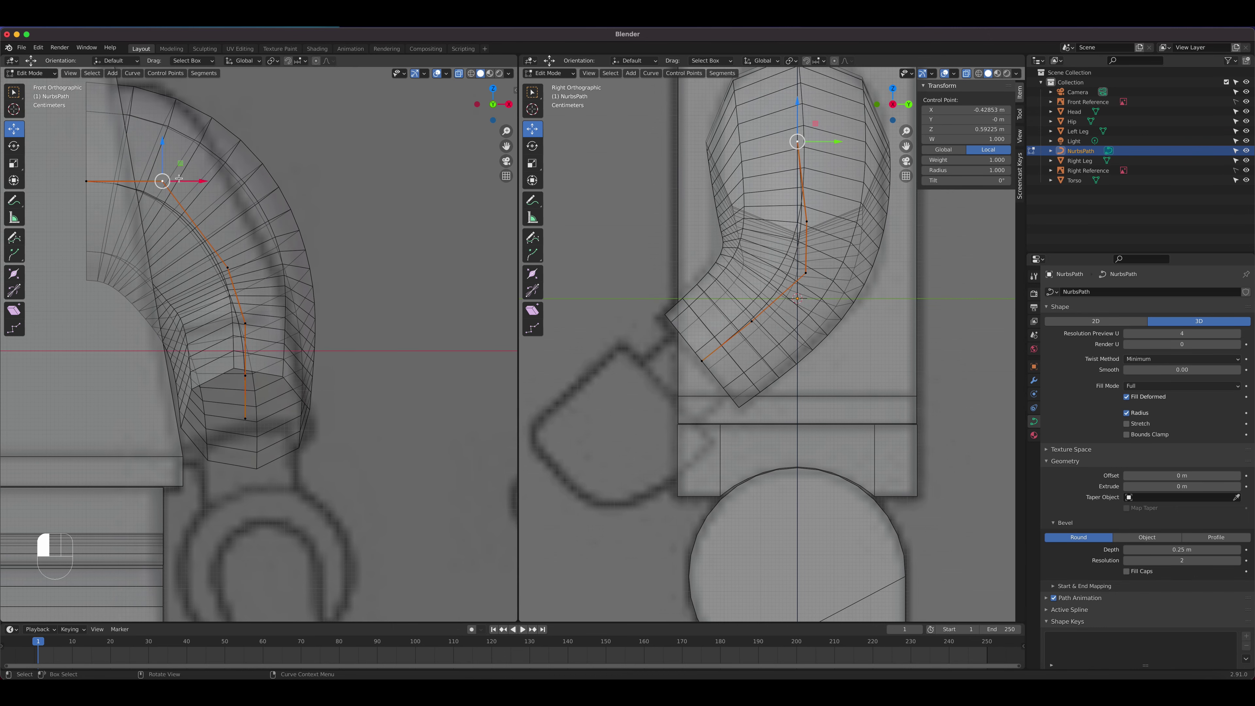
Step: Shift the third and fourth control points inward along X, and the second one inward by about 0.036 m, to follow the reference arm
{"action": "scroll", "coordinate": [83, 157], "scroll_direction": "down", "scroll_amount": 1}
{"action": "left_click_drag", "start_coordinate": [87, 148], "coordinate": [192, 208]}
{"action": "left_click", "coordinate": [233, 278]}
{"action": "mouse_move", "coordinate": [275, 281]}
{"action": "left_mouse_down"}
{"action": "mouse_move", "coordinate": [255, 276]}
{"action": "mouse_move", "coordinate": [263, 300]}
{"action": "left_mouse_up"}
{"action": "left_click", "coordinate": [245, 327], "text": "shift"}
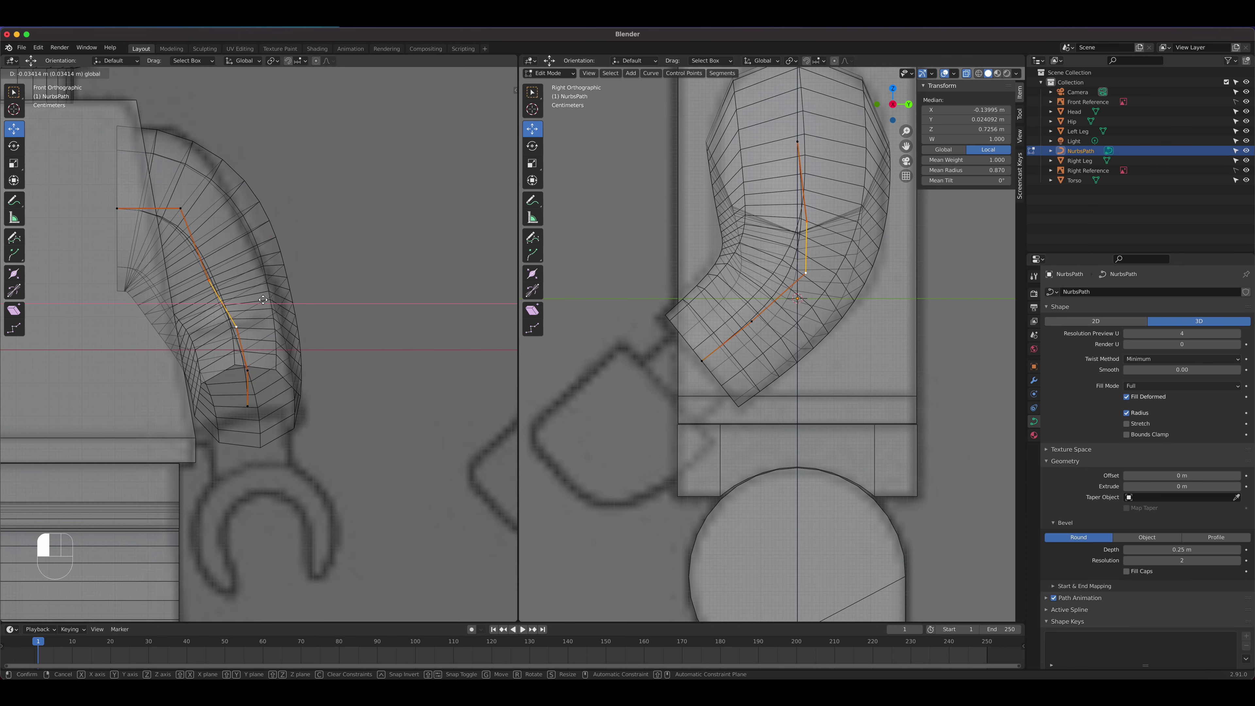
{"action": "left_click", "coordinate": [184, 209]}
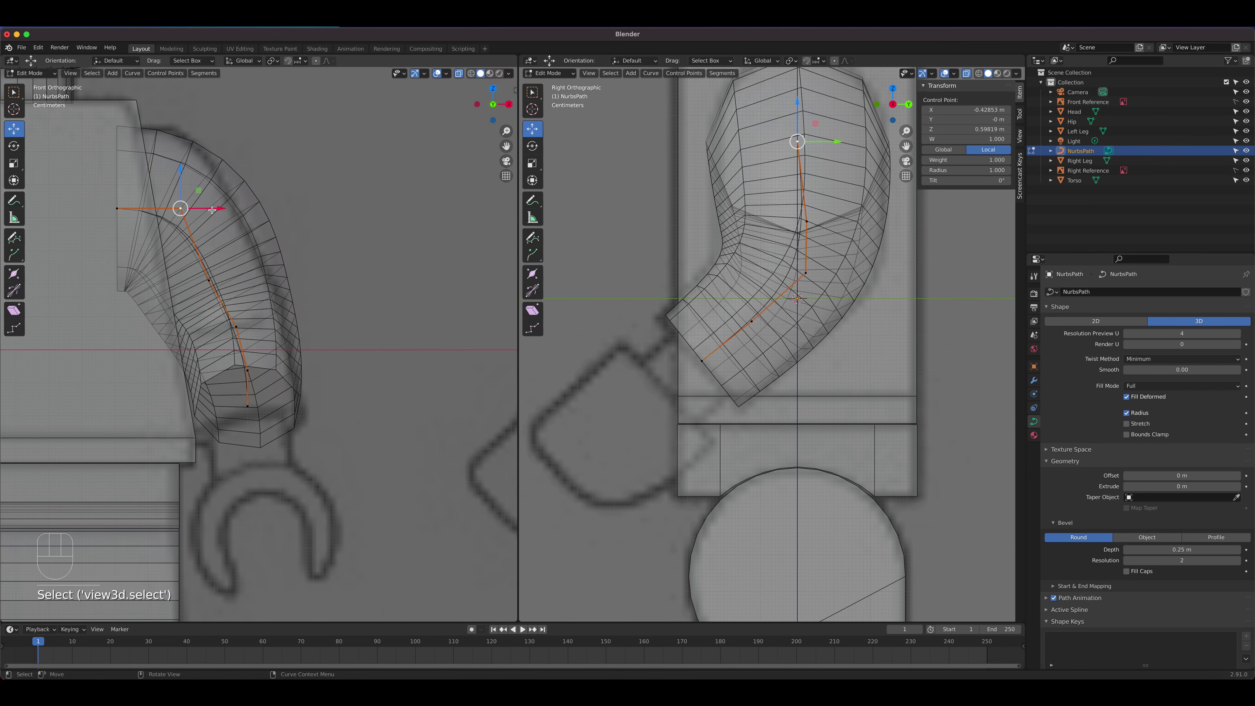
{"action": "left_click_drag", "start_coordinate": [215, 209], "coordinate": [202, 210]}
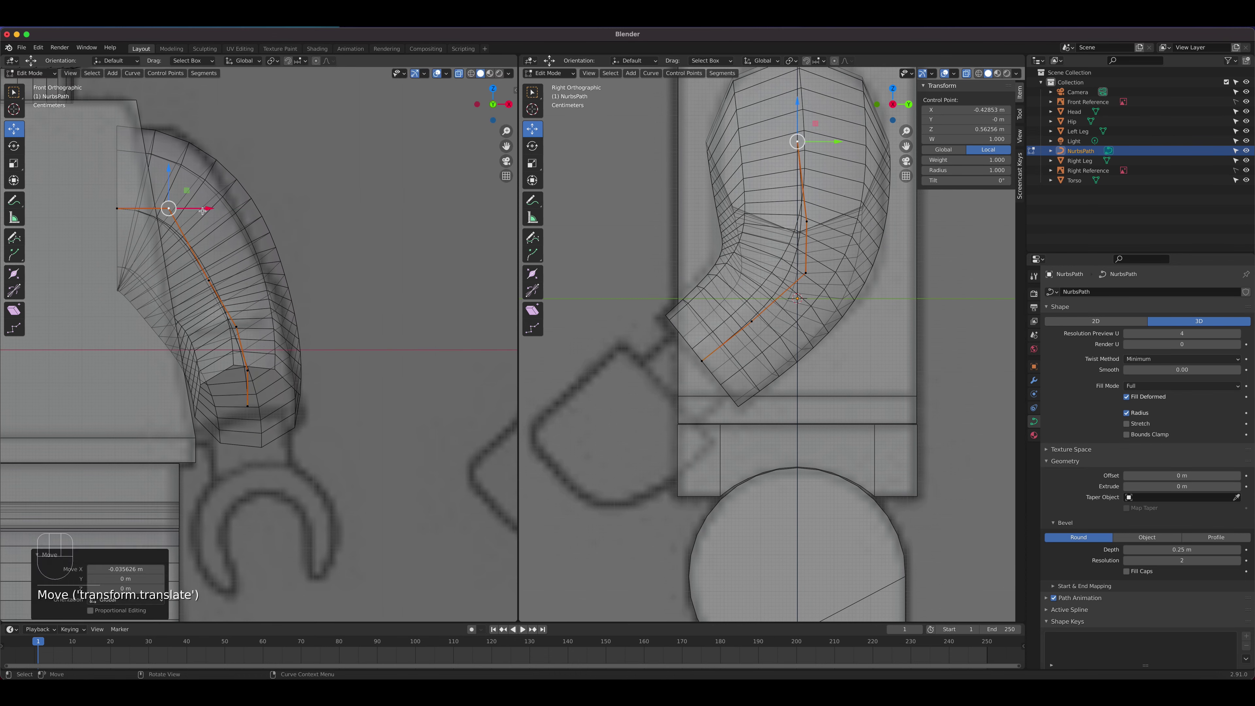
Step: Set the radius of the third control point to 0.7 and of the fourth control point to 0.84
{"action": "left_click", "coordinate": [209, 281]}
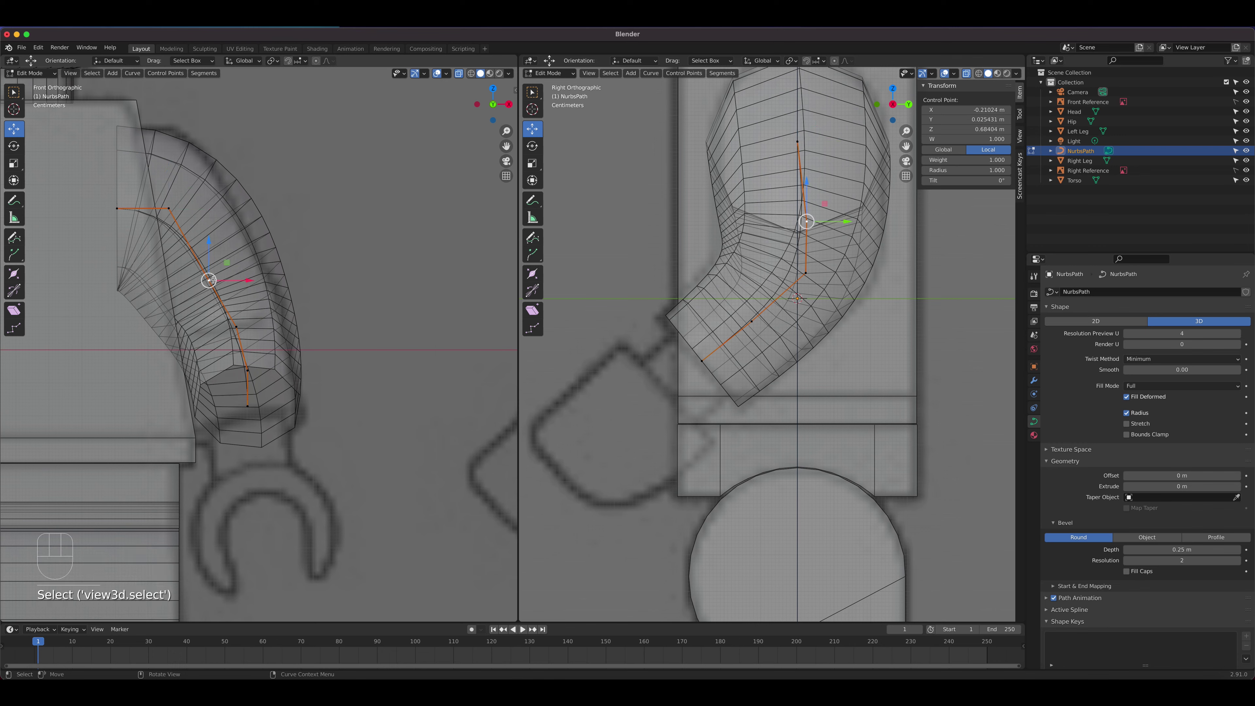
{"action": "left_click_drag", "start_coordinate": [974, 171], "coordinate": [943, 171]}
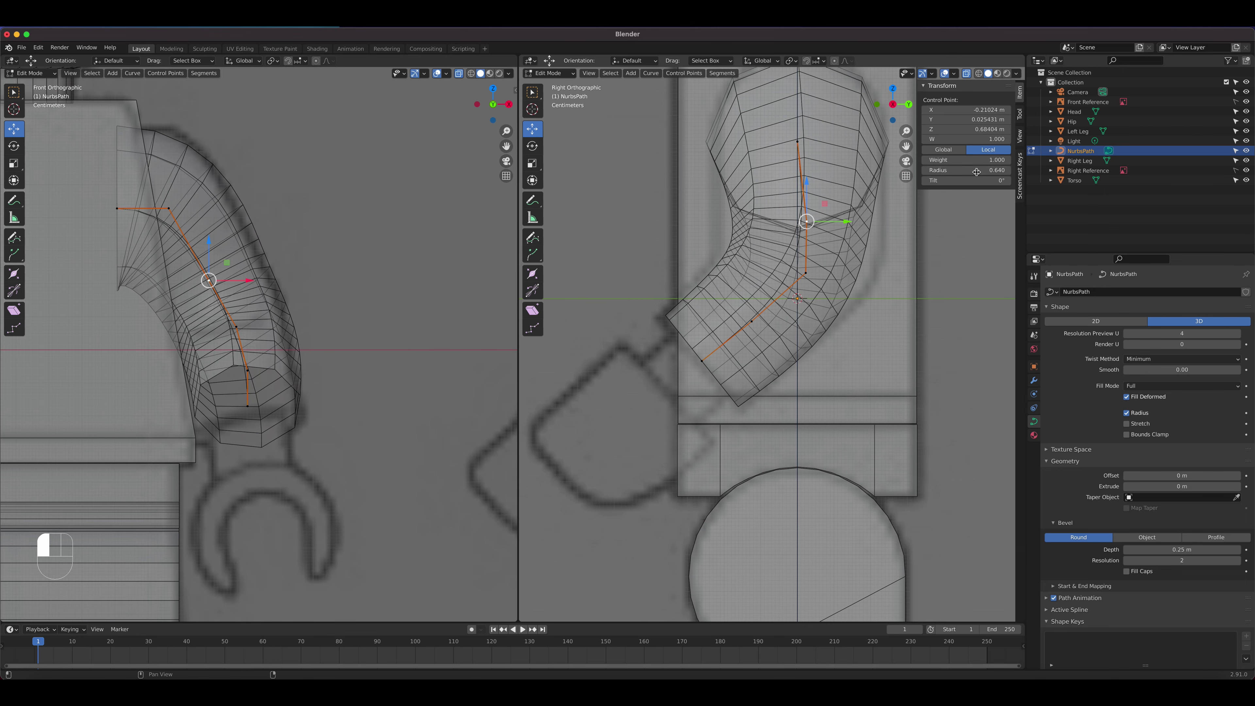
{"action": "left_click", "coordinate": [807, 271]}
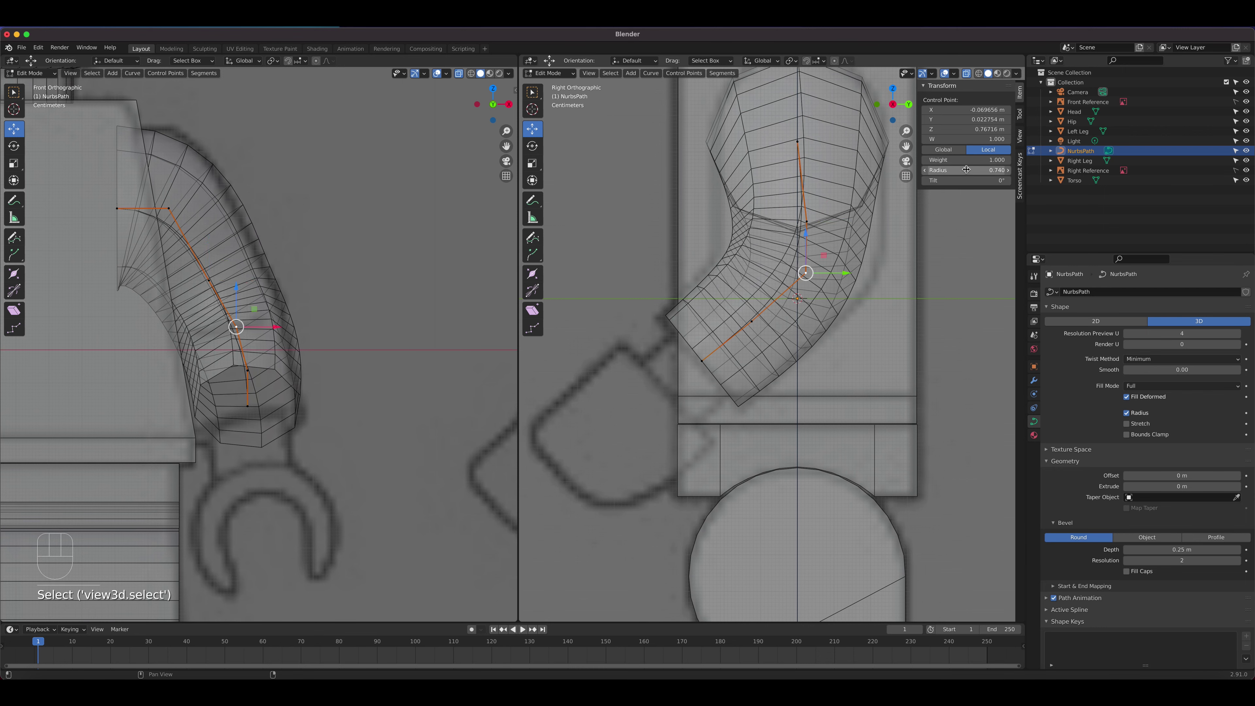
{"action": "left_click", "coordinate": [806, 222]}
{"action": "left_click", "coordinate": [806, 272]}
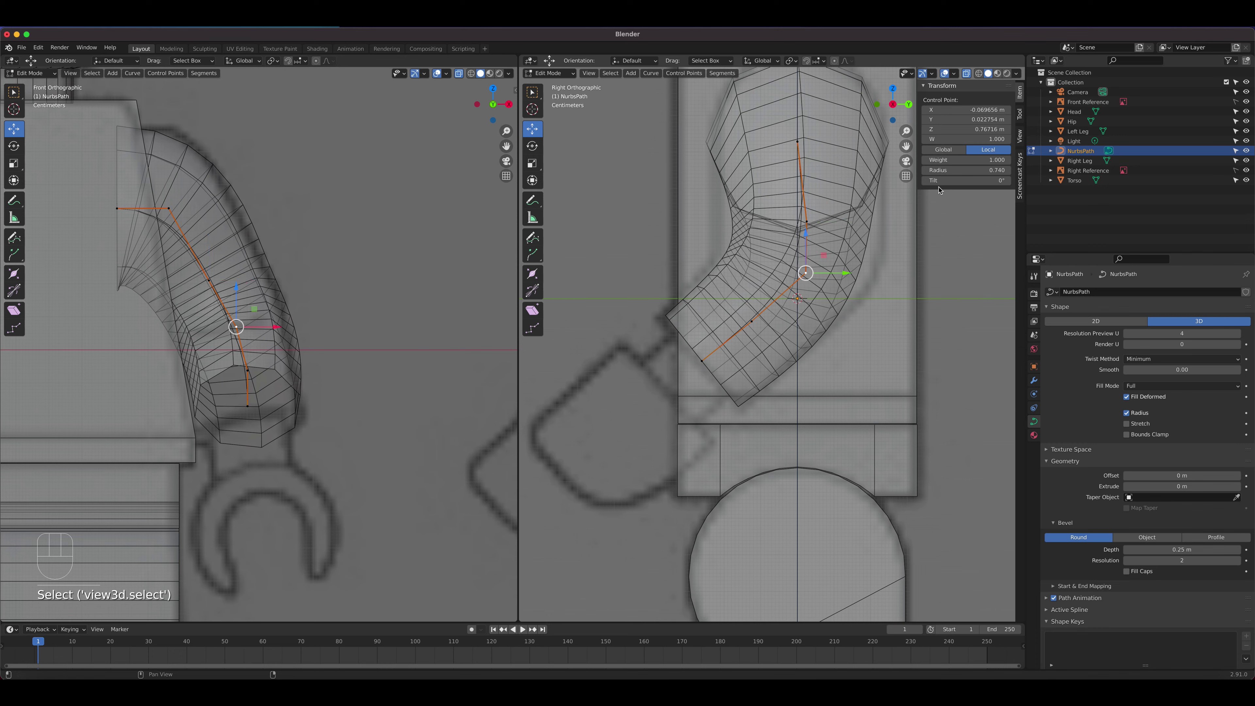
{"action": "left_click_drag", "start_coordinate": [972, 171], "coordinate": [981, 171]}
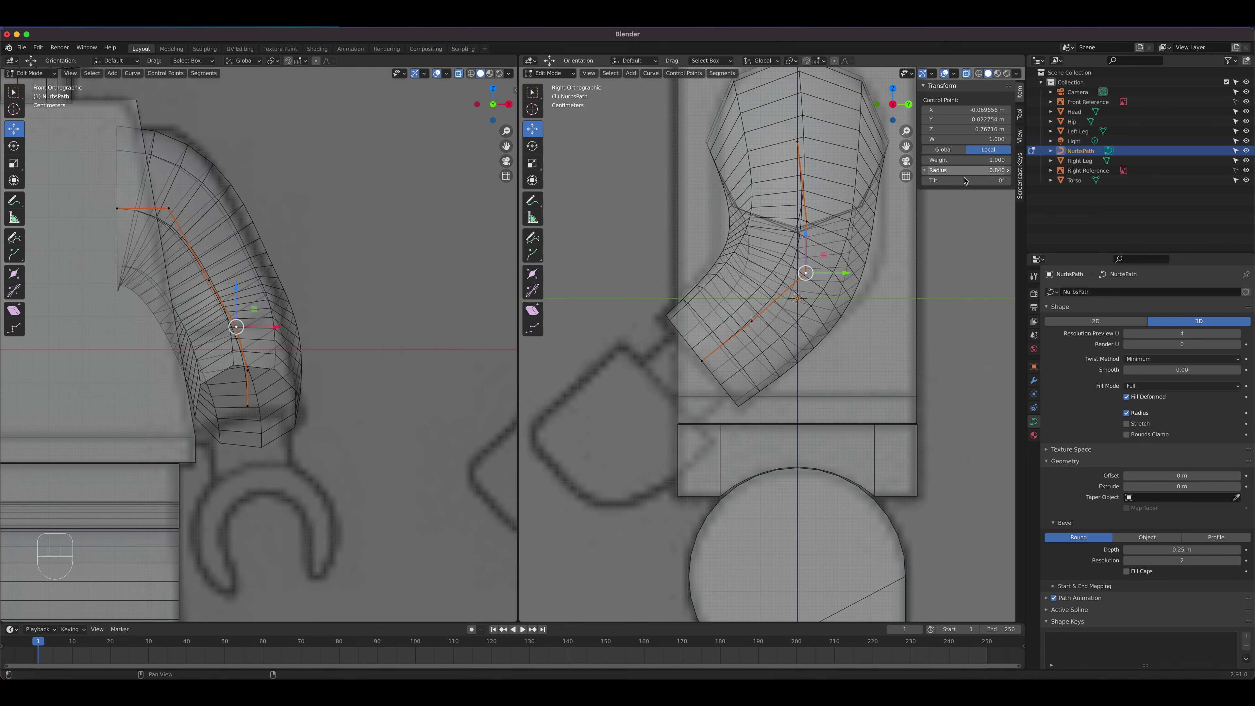
{"action": "left_click", "coordinate": [811, 218]}
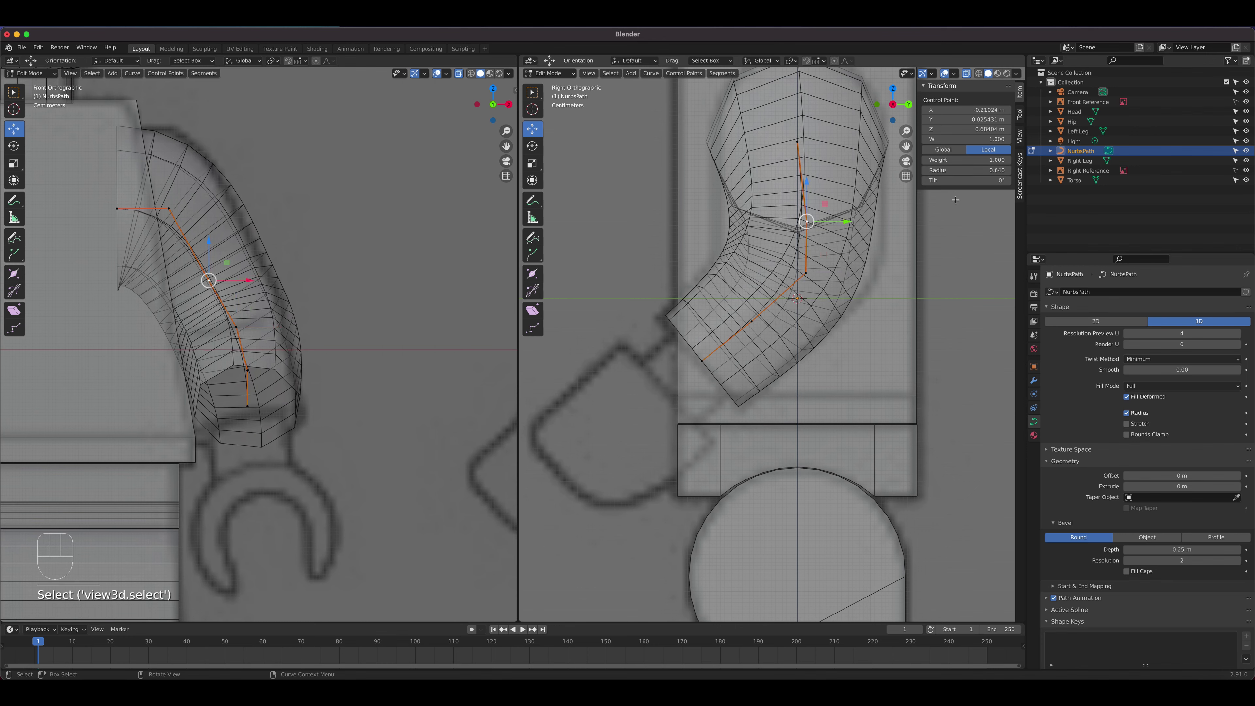
{"action": "left_click_drag", "start_coordinate": [969, 171], "coordinate": [975, 171]}
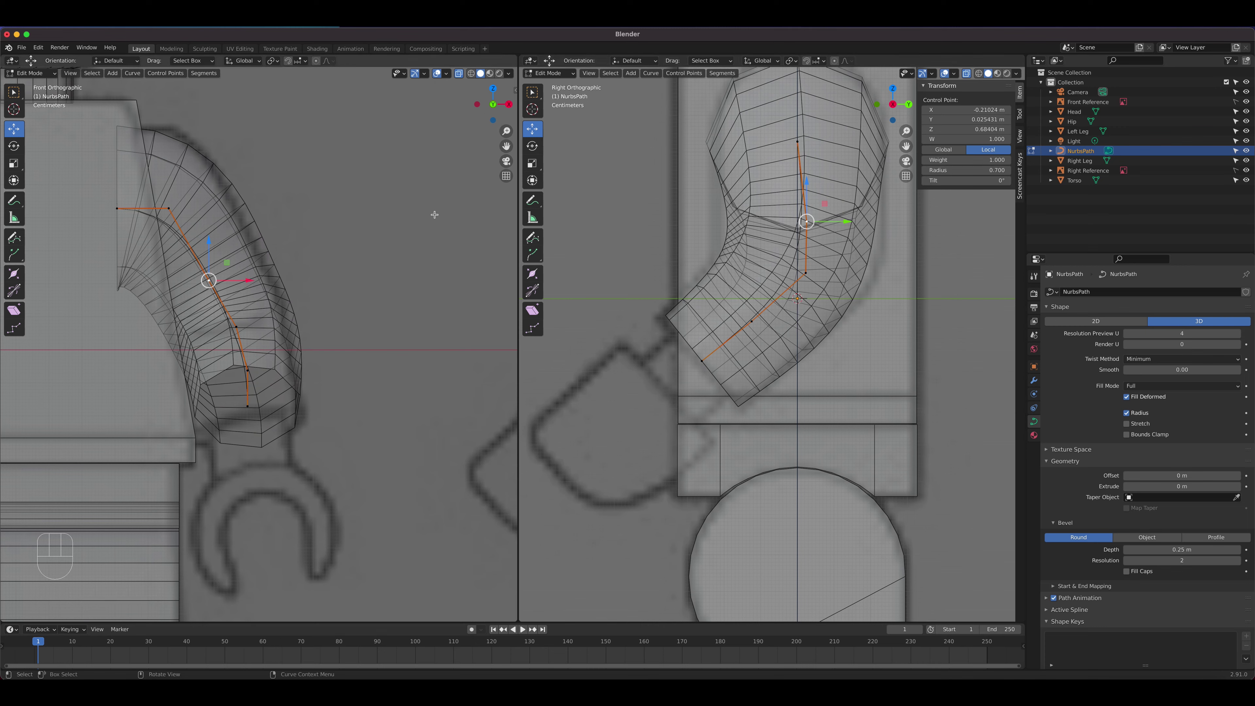
Step: Raise the two shoulder control points by about 0.013 m and shift the lower four points outward along X by about 0.016 m
{"action": "left_click", "coordinate": [170, 208]}
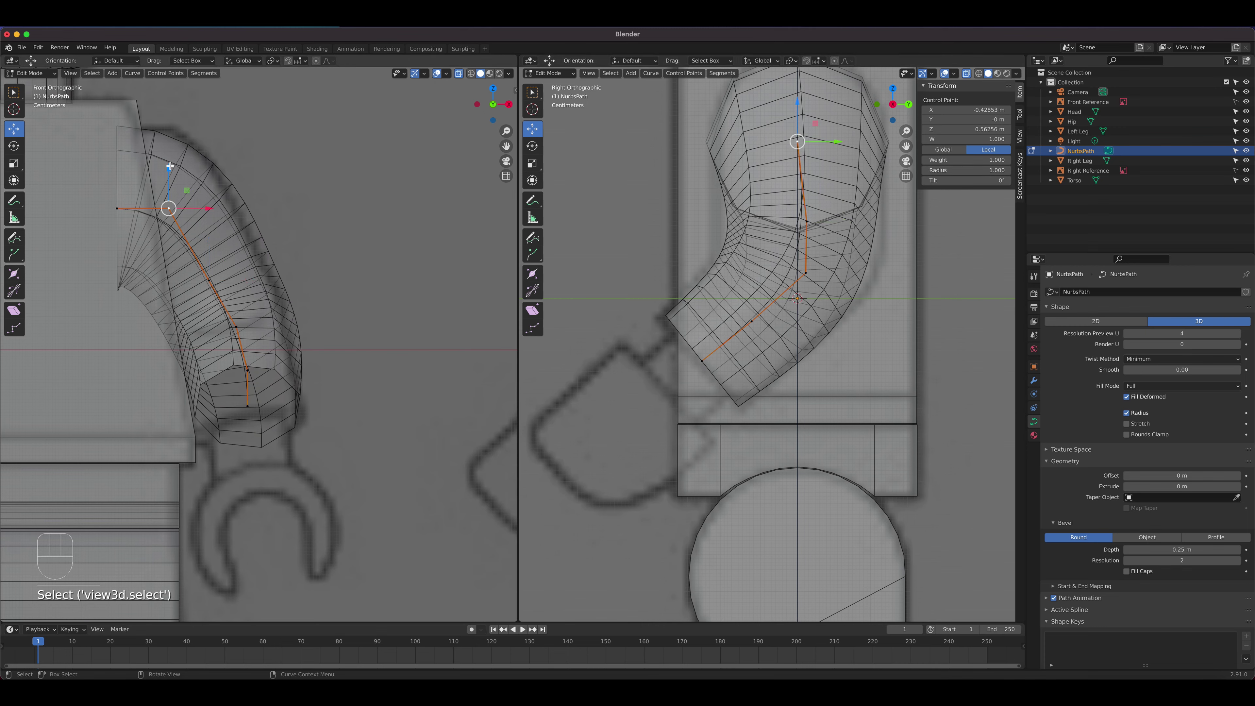
{"action": "left_click_drag", "start_coordinate": [171, 164], "coordinate": [146, 166]}
{"action": "key", "text": "Escape"}
{"action": "left_click", "coordinate": [117, 208], "text": "shift"}
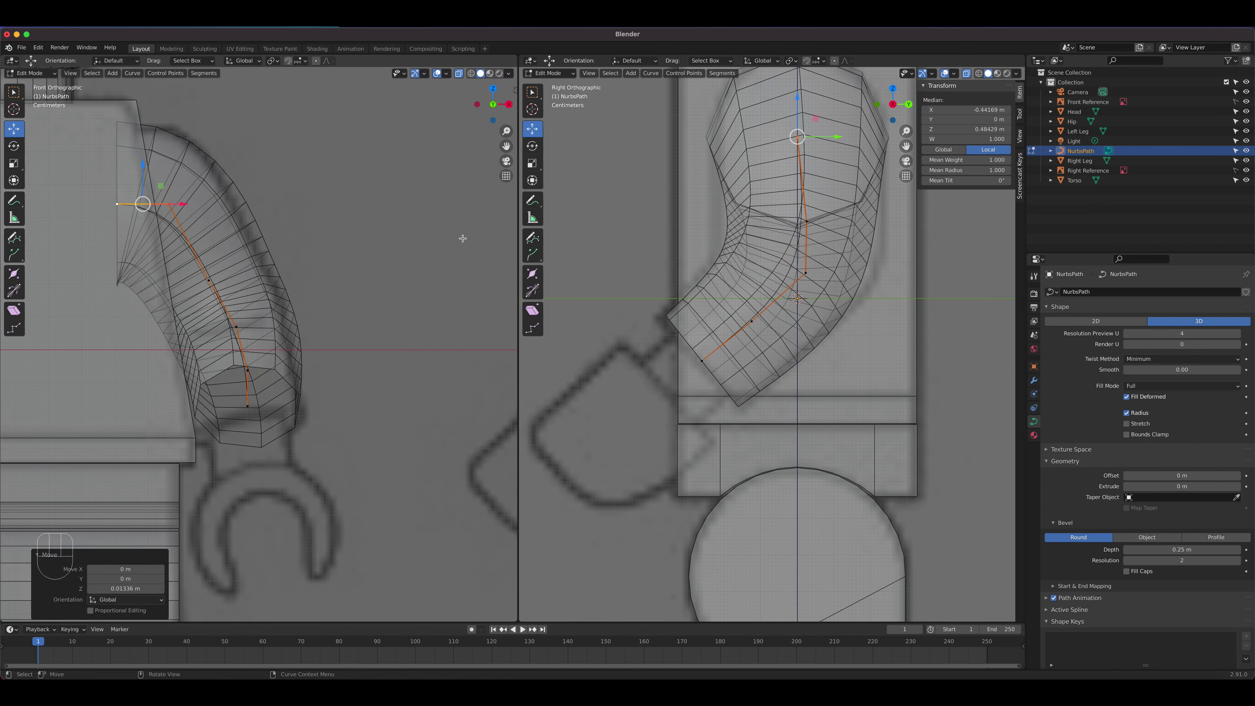
{"action": "left_click_drag", "start_coordinate": [183, 271], "coordinate": [327, 456]}
{"action": "left_click_drag", "start_coordinate": [281, 348], "coordinate": [306, 391]}
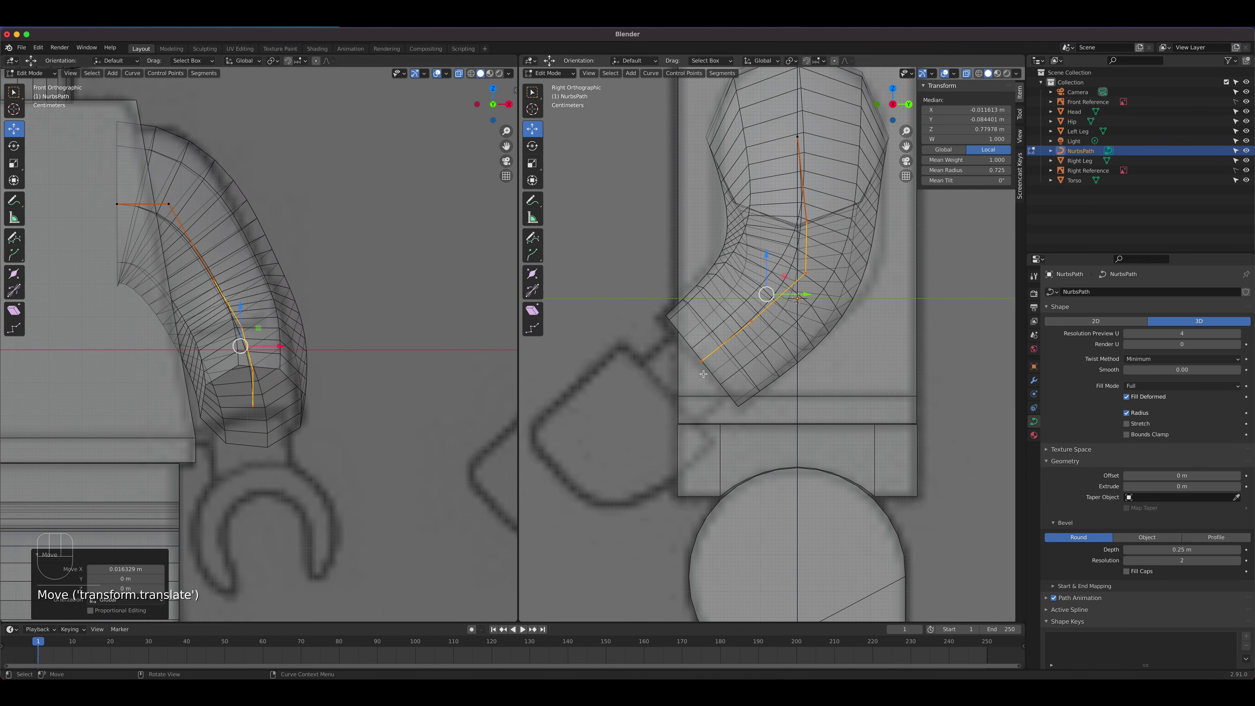
Step: Set the radius of the fifth control point to 0.76 and of the wrist end point to 0.72
{"action": "left_click", "coordinate": [757, 329]}
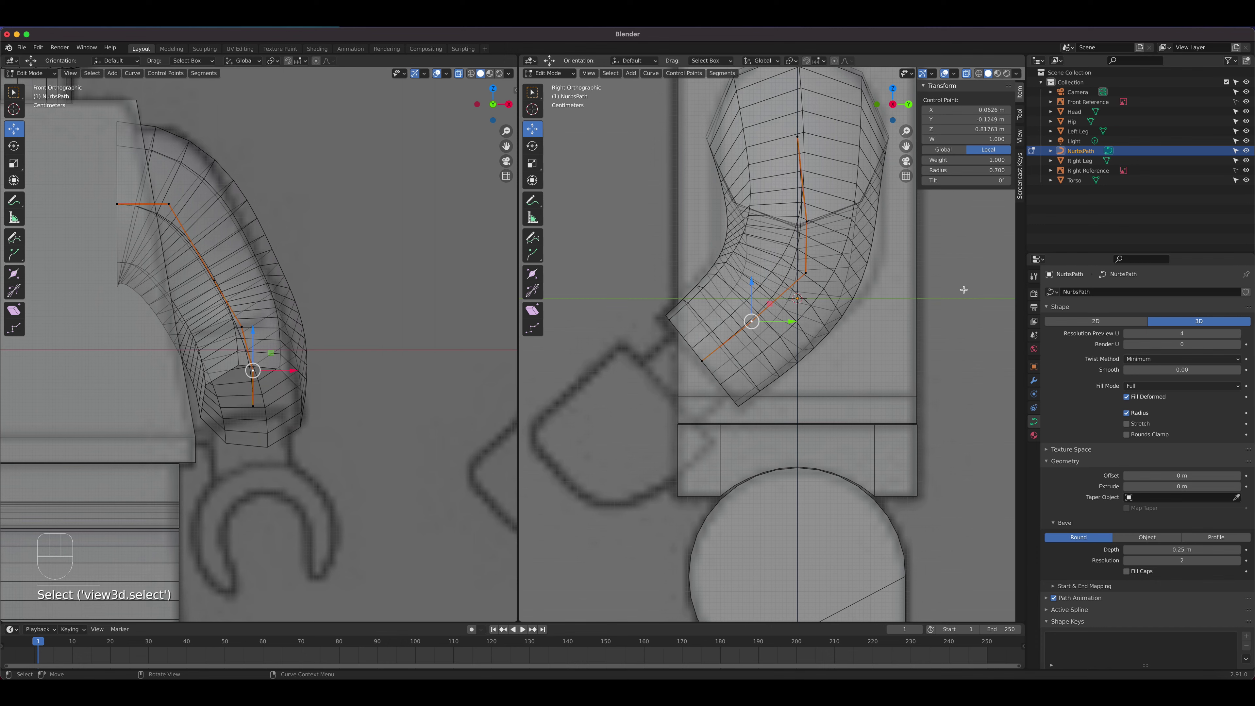
{"action": "left_click_drag", "start_coordinate": [981, 171], "coordinate": [987, 171]}
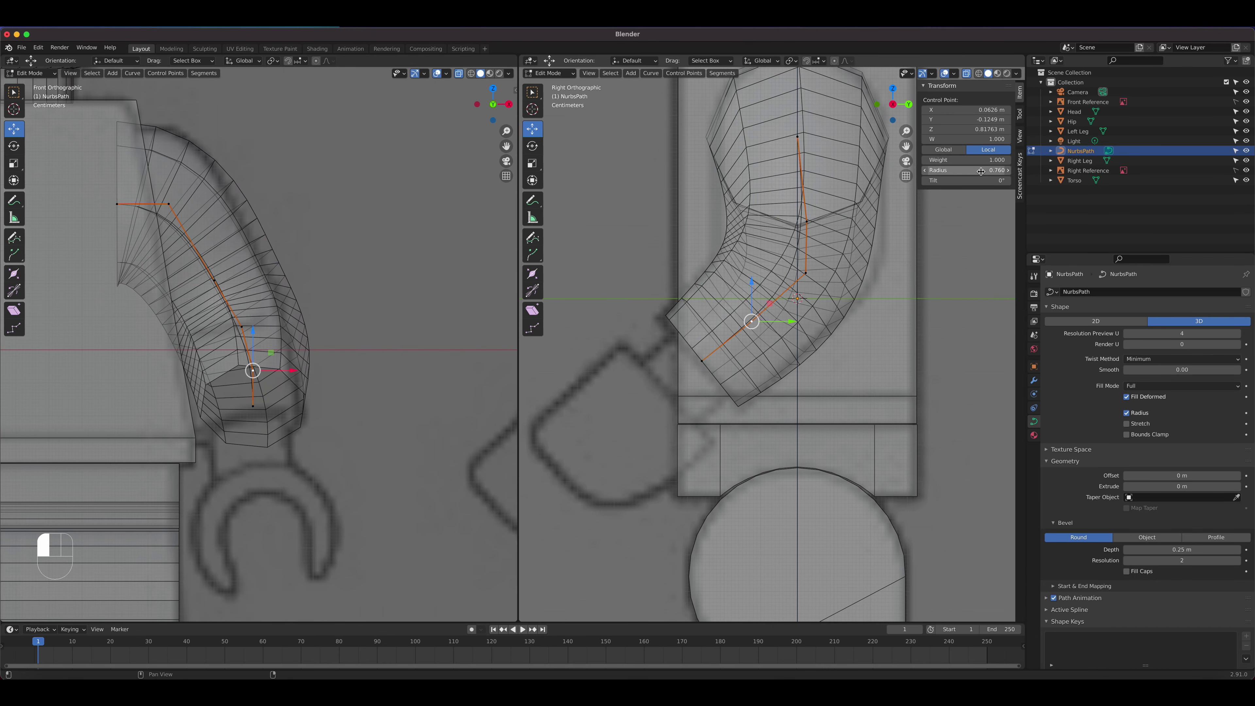
{"action": "left_click", "coordinate": [702, 361]}
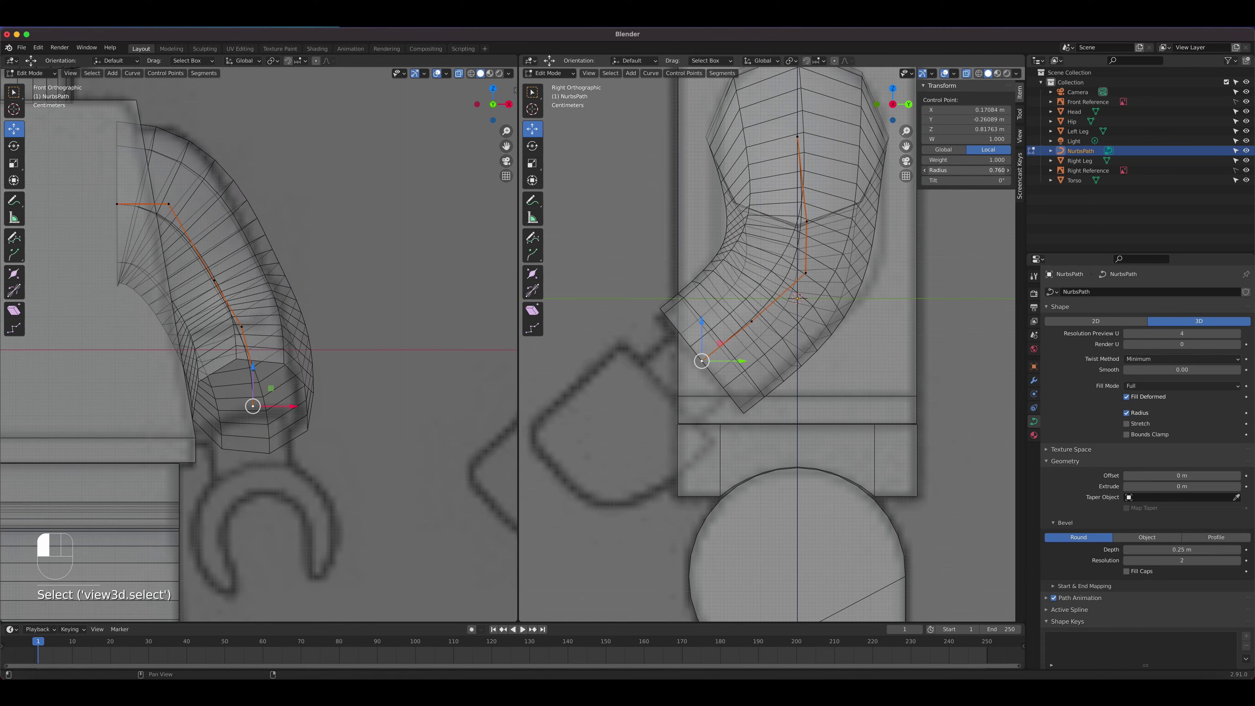
{"action": "left_click_drag", "start_coordinate": [981, 171], "coordinate": [977, 171]}
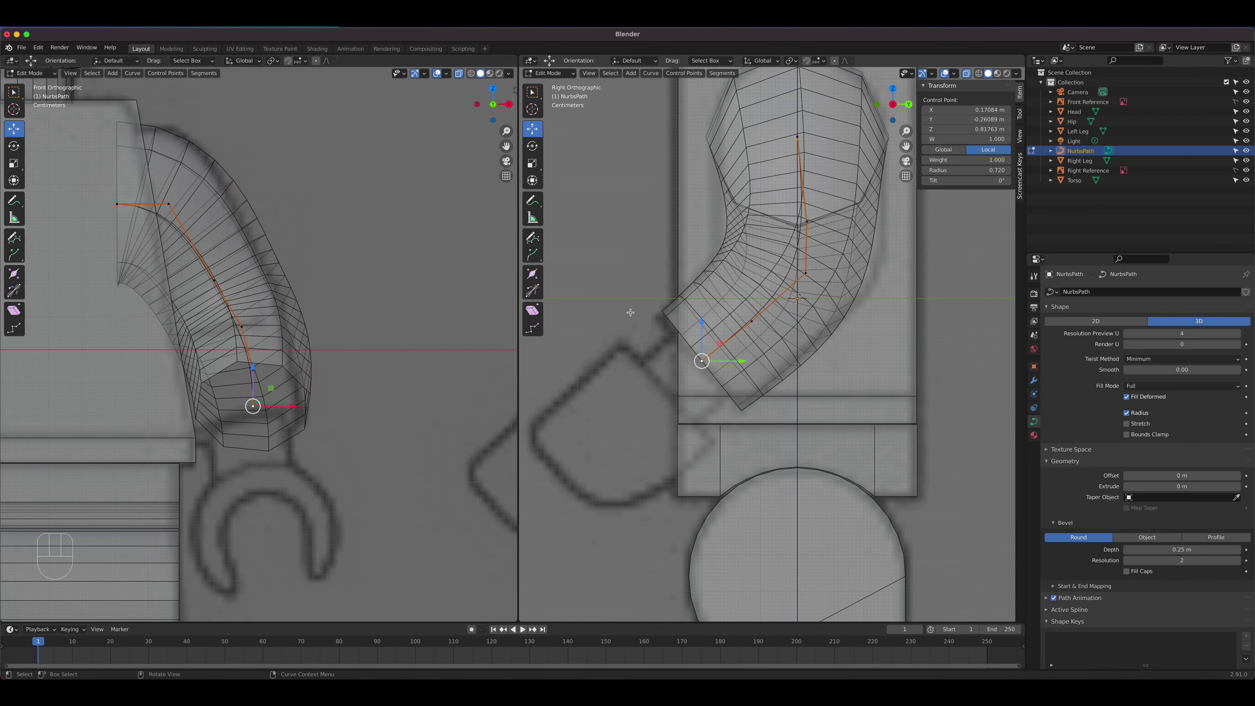
Step: Return to Object Mode and turn off the wireframe overlay in both the right and front viewports
{"action": "key", "text": "Tab"}
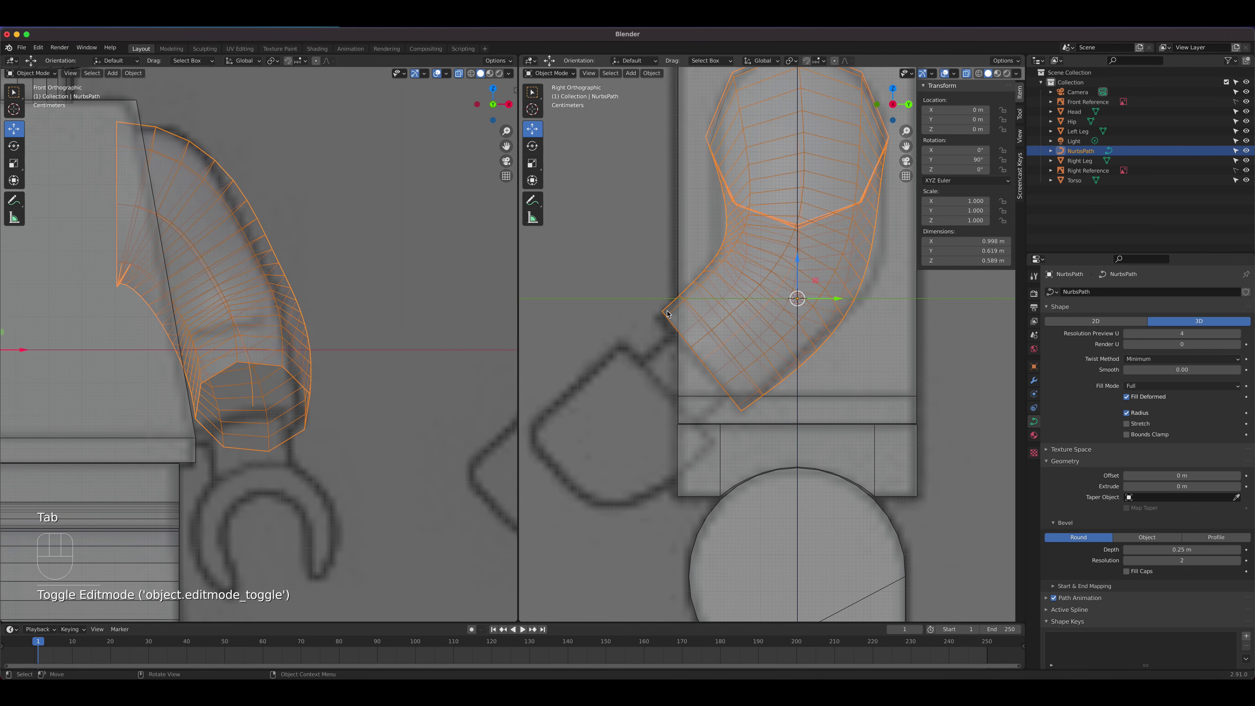
{"action": "left_click", "coordinate": [956, 74]}
{"action": "left_click", "coordinate": [896, 240]}
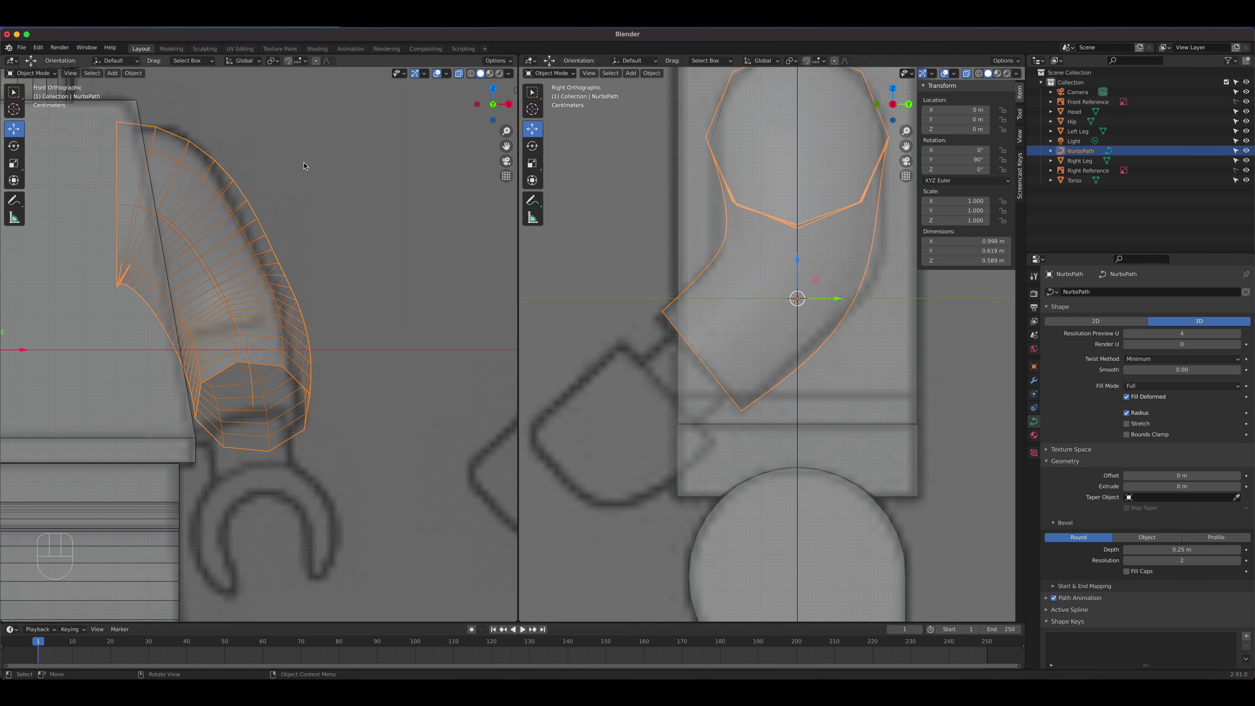
{"action": "left_click", "coordinate": [446, 74]}
{"action": "left_click", "coordinate": [386, 240]}
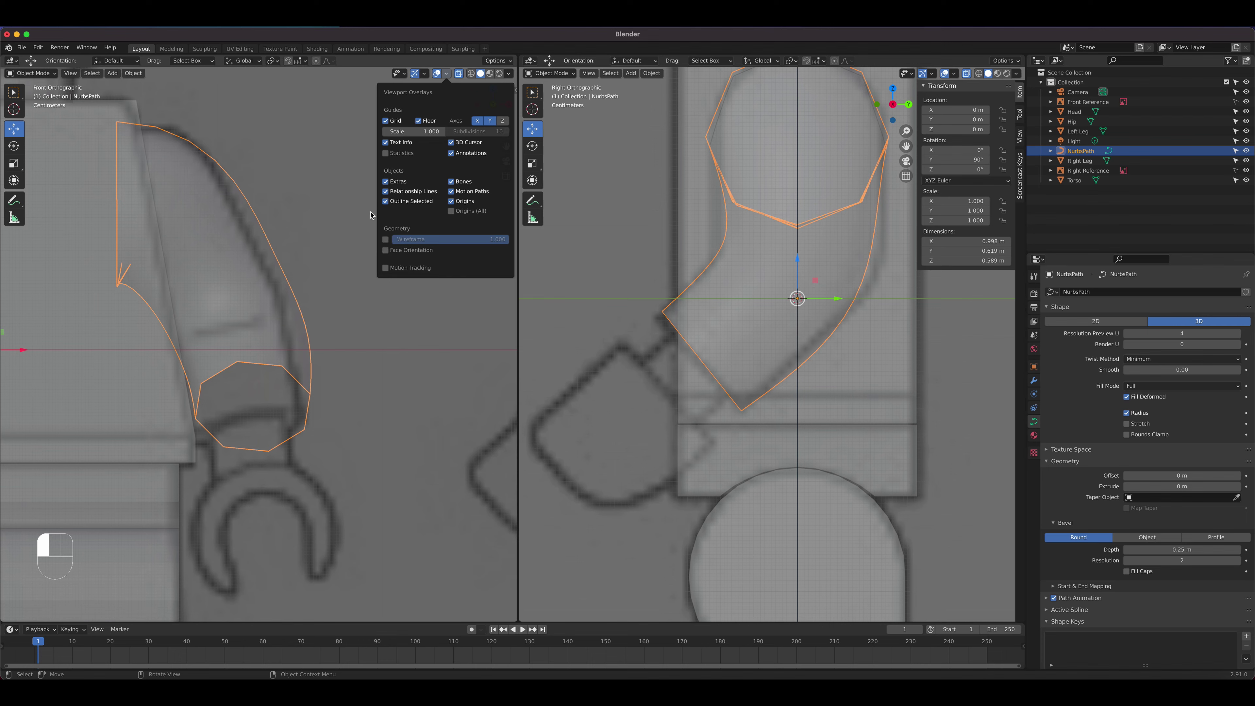
Step: Convert the arm's NurbsPath curve to a mesh in Object Mode
{"action": "key", "text": "Tab"}
{"action": "key", "text": "Tab"}
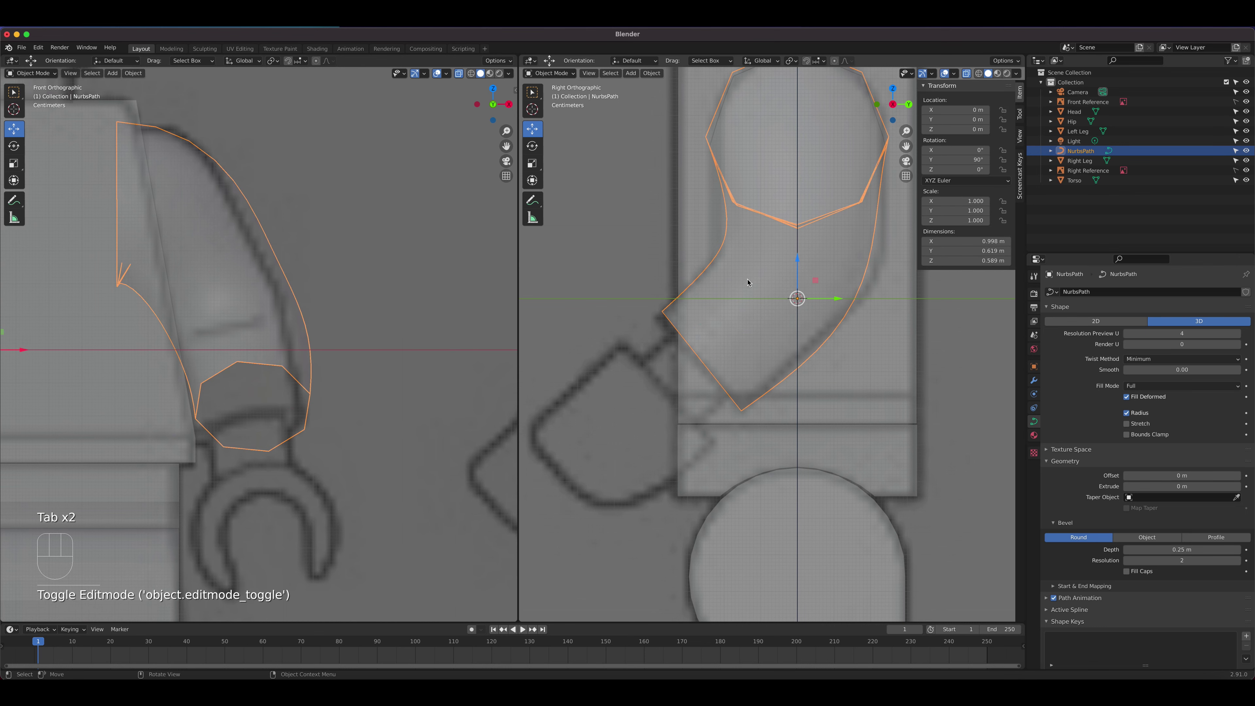
{"action": "right_click", "coordinate": [738, 230]}
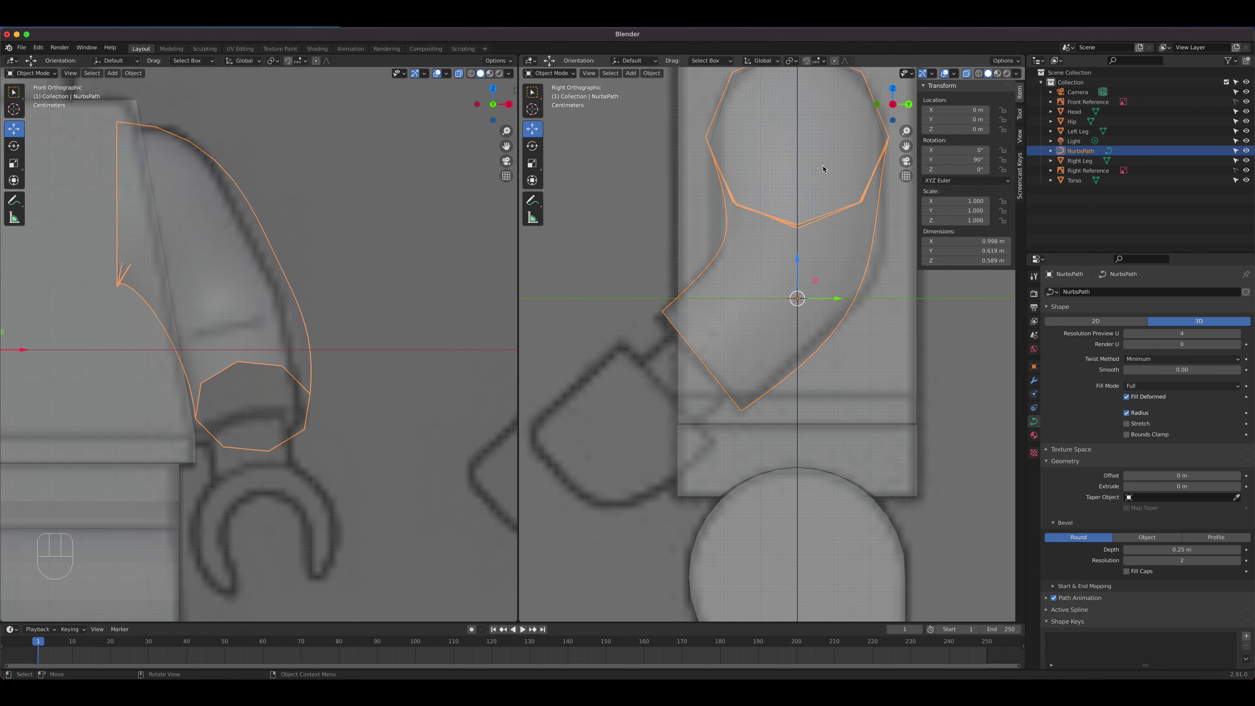
{"action": "key", "text": "Tab"}
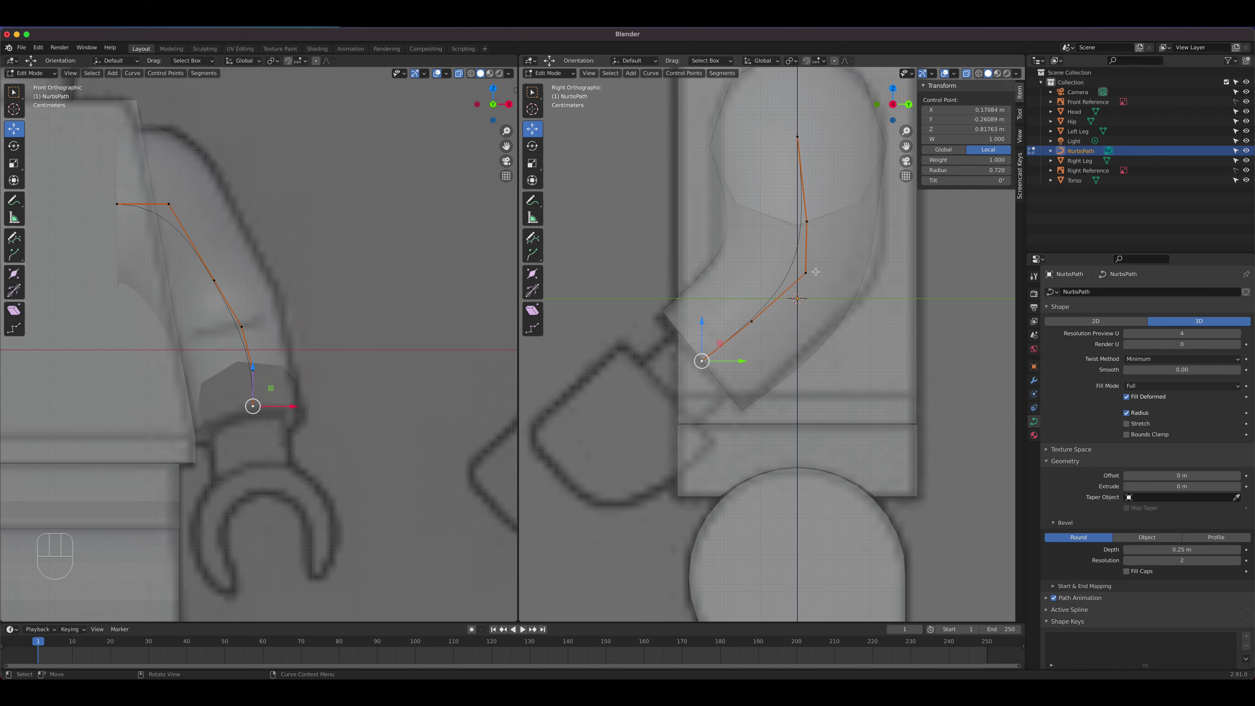
{"action": "key", "text": "Tab"}
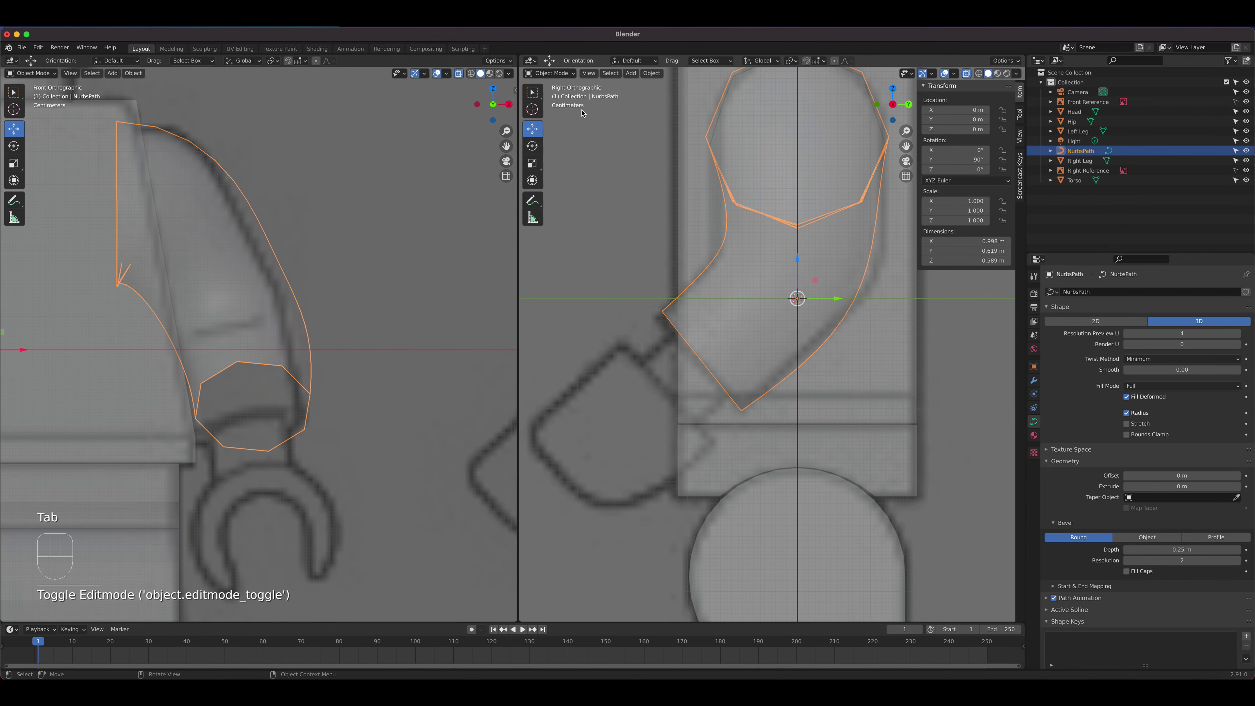
{"action": "right_click", "coordinate": [737, 214]}
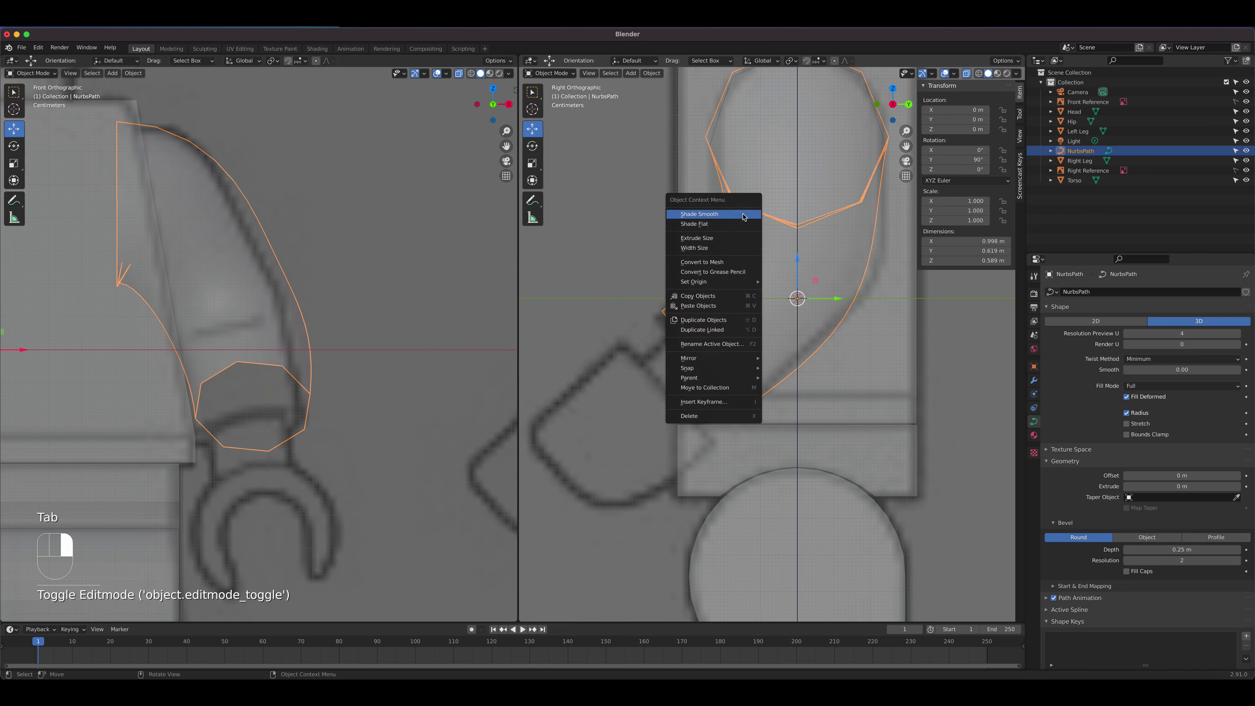
{"action": "left_click", "coordinate": [715, 263]}
Step: Save the project in the Blender Files folder as "Lego 03.blend"
{"action": "key", "text": "super+s"}
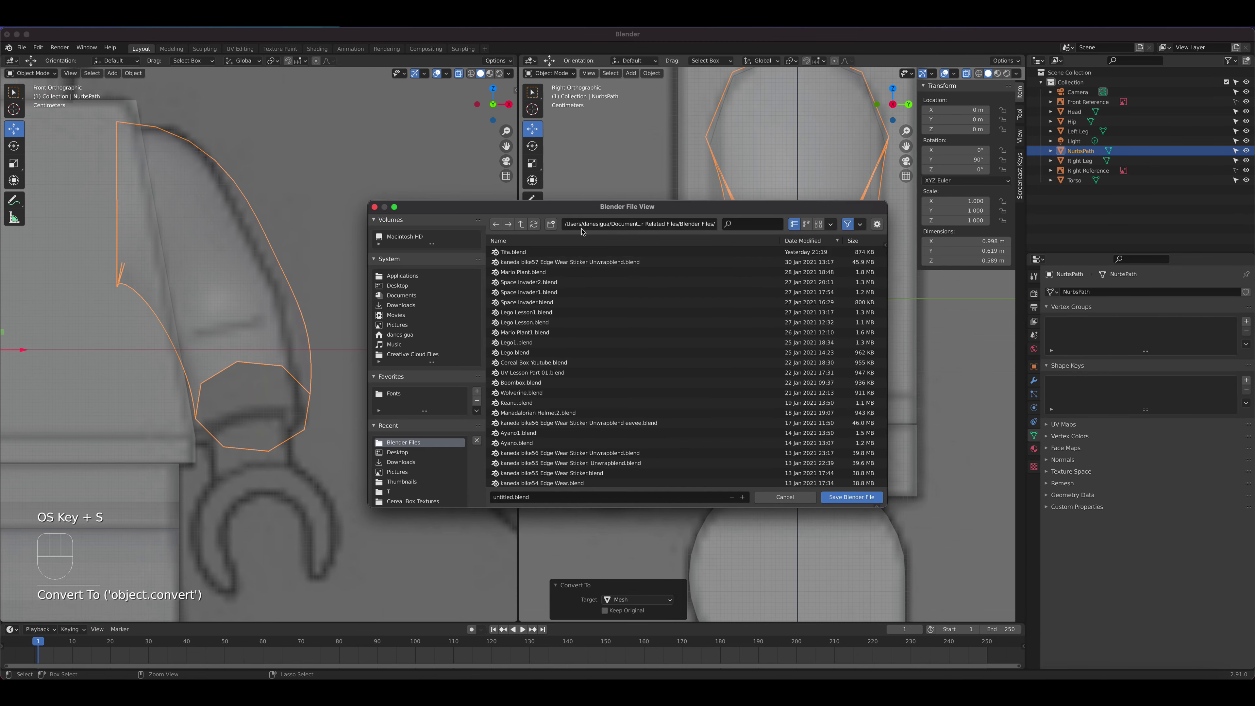
{"action": "left_click", "coordinate": [536, 497]}
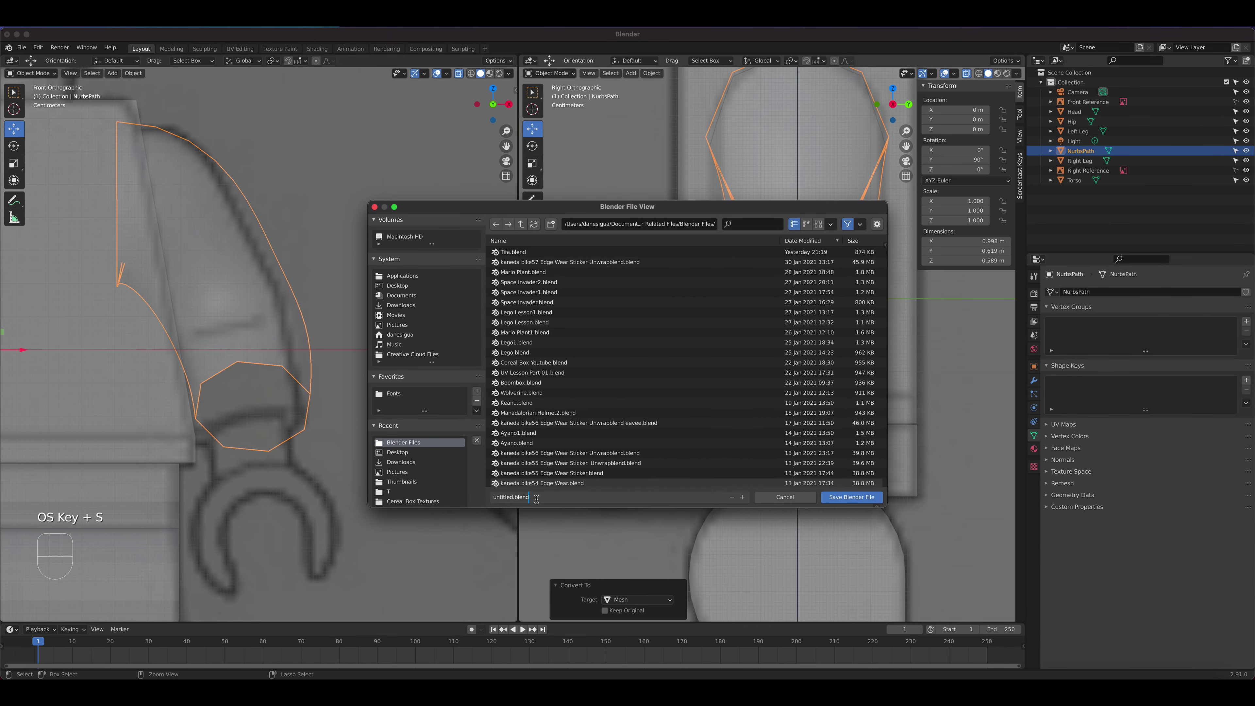
{"action": "key", "text": "BackSpace"}
{"action": "key", "text": "BackSpace"}
{"action": "key", "text": "BackSpace"}
{"action": "key", "text": "BackSpace"}
{"action": "key", "text": "BackSpace"}
{"action": "key", "text": "BackSpace"}
{"action": "key", "text": "BackSpace"}
{"action": "key", "text": "BackSpace"}
{"action": "key", "text": "BackSpace"}
{"action": "key", "text": "BackSpace"}
{"action": "key", "text": "BackSpace"}
{"action": "key", "text": "BackSpace"}
{"action": "key", "text": "BackSpace"}
{"action": "type", "text": "Lego 03"}
{"action": "key", "text": "Return"}
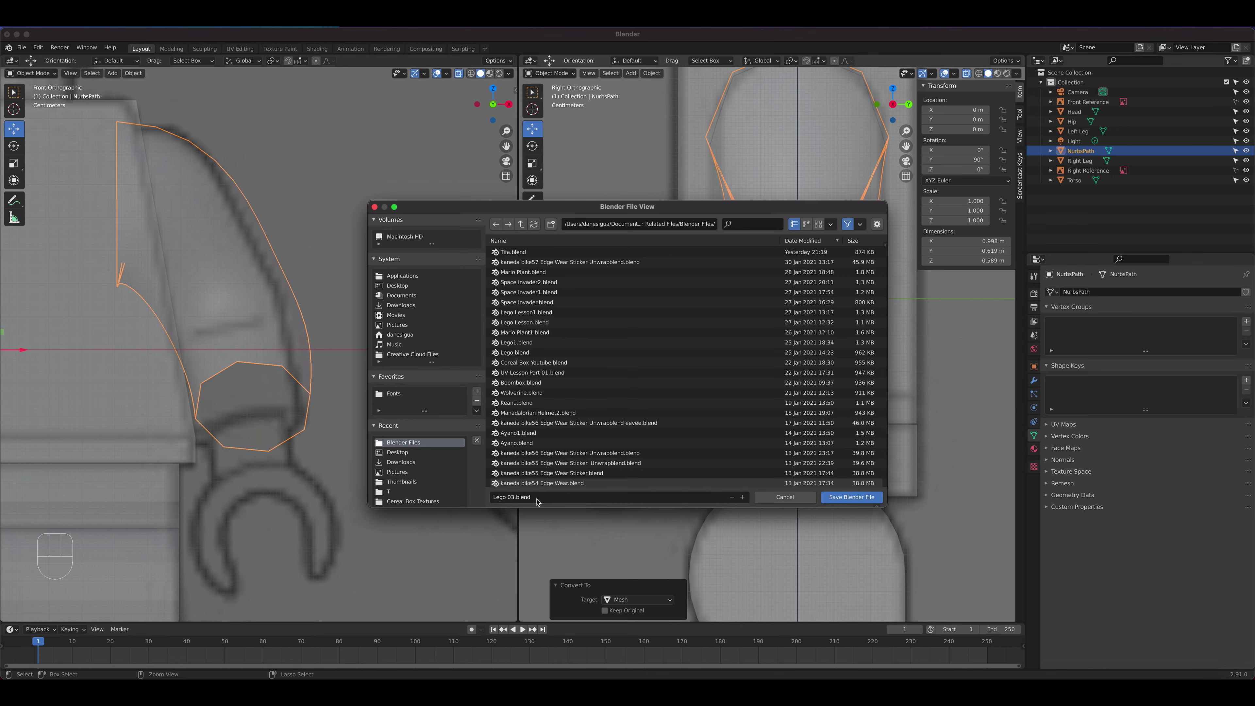
{"action": "left_click", "coordinate": [866, 498]}
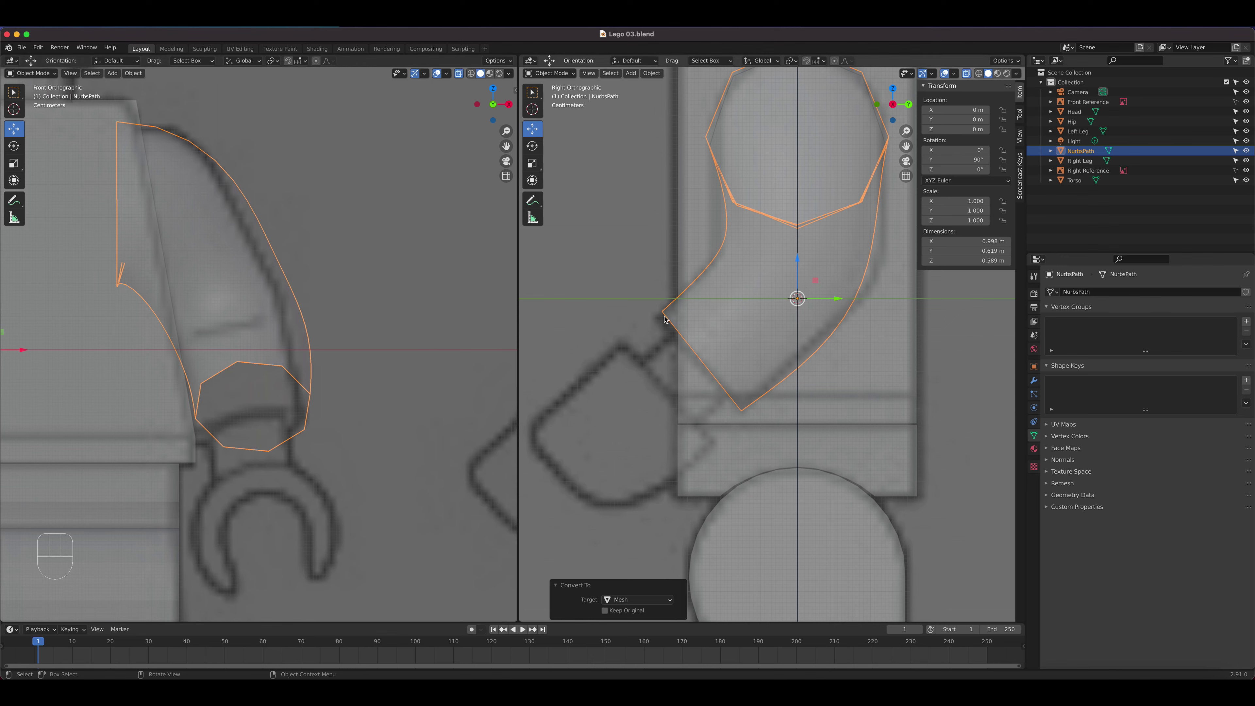
Step: Turn off X-ray display in both the right and front viewports
{"action": "left_click", "coordinate": [964, 75]}
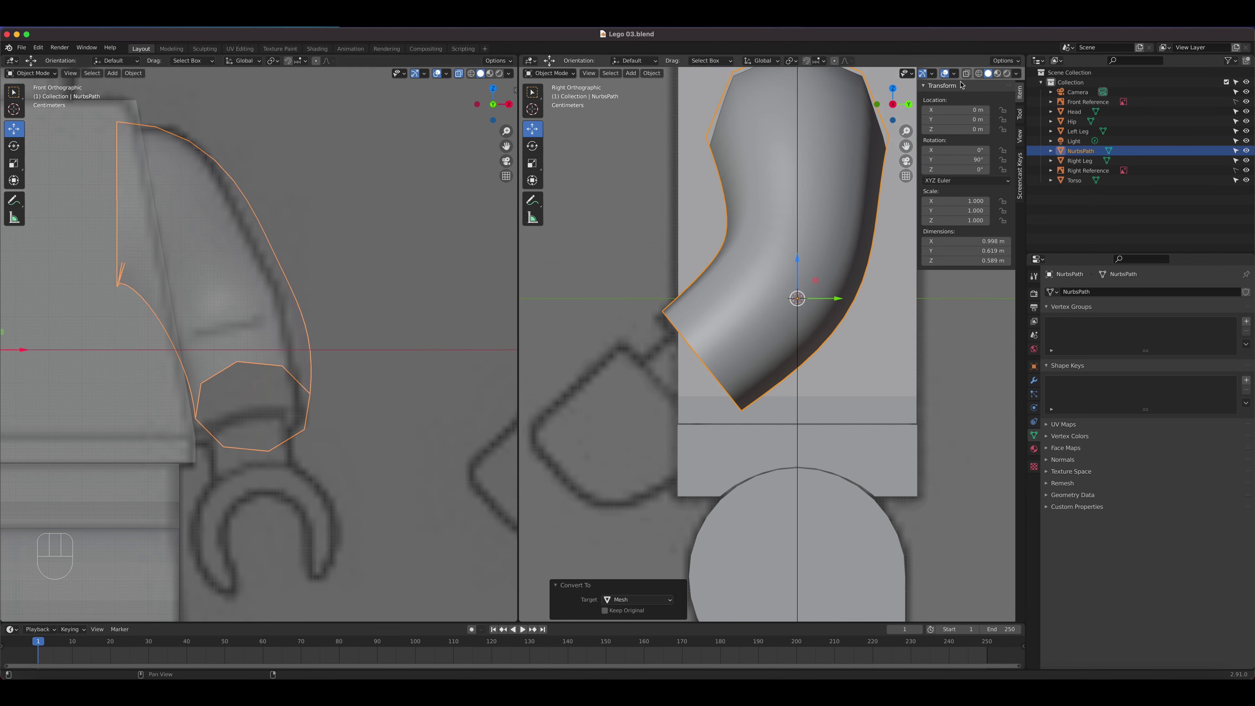
{"action": "left_click", "coordinate": [458, 76]}
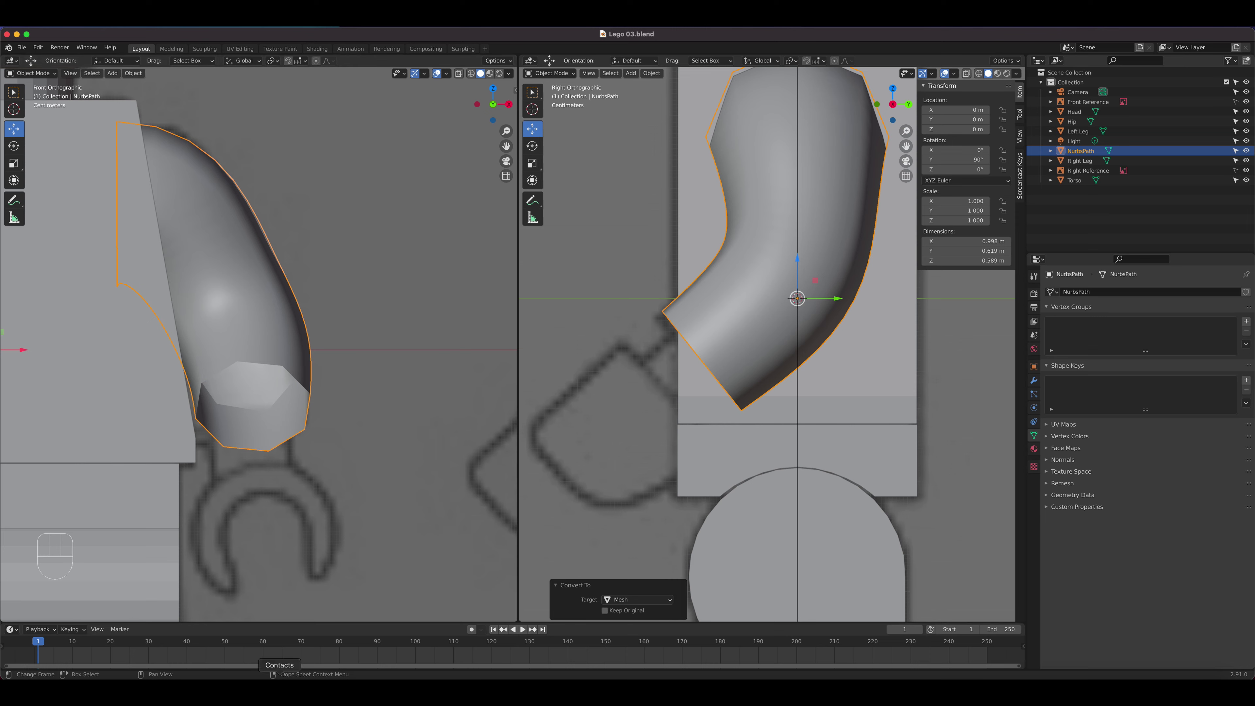
Step: Preview the arm reference image Lego 04.png in Finder's Lego folder and return to Blender
{"action": "left_click", "coordinate": [43, 691]}
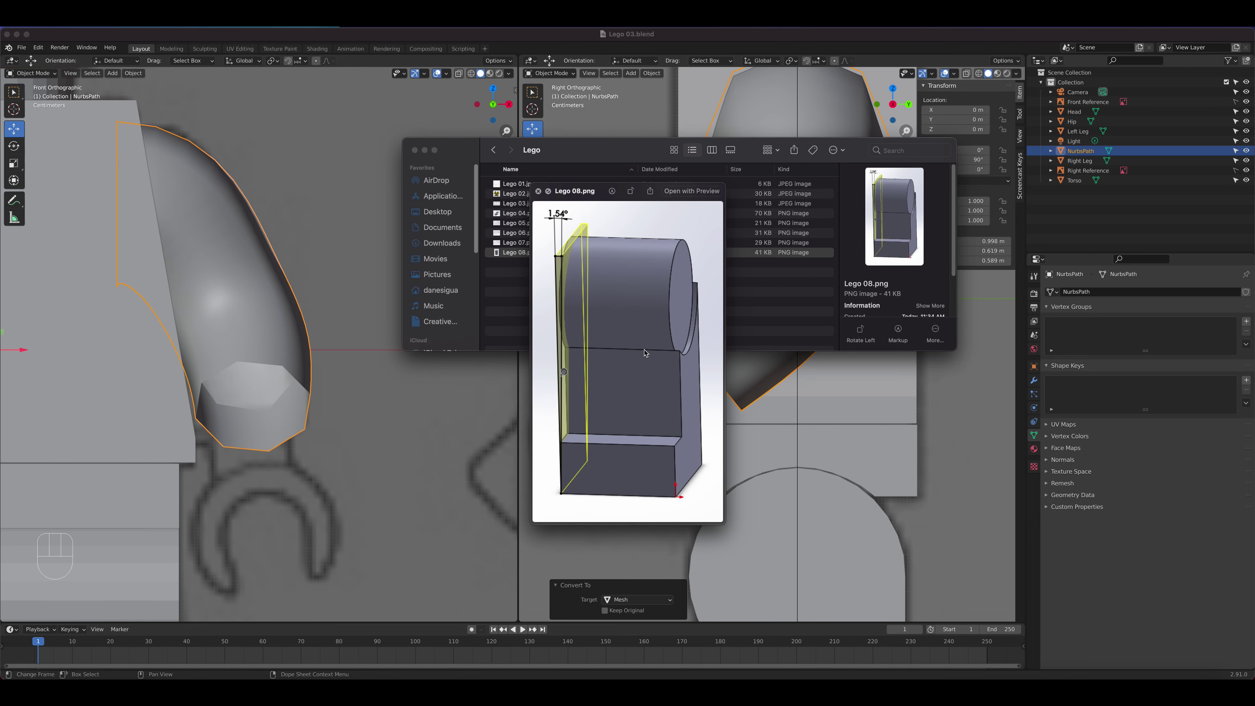
{"action": "left_click", "coordinate": [517, 213]}
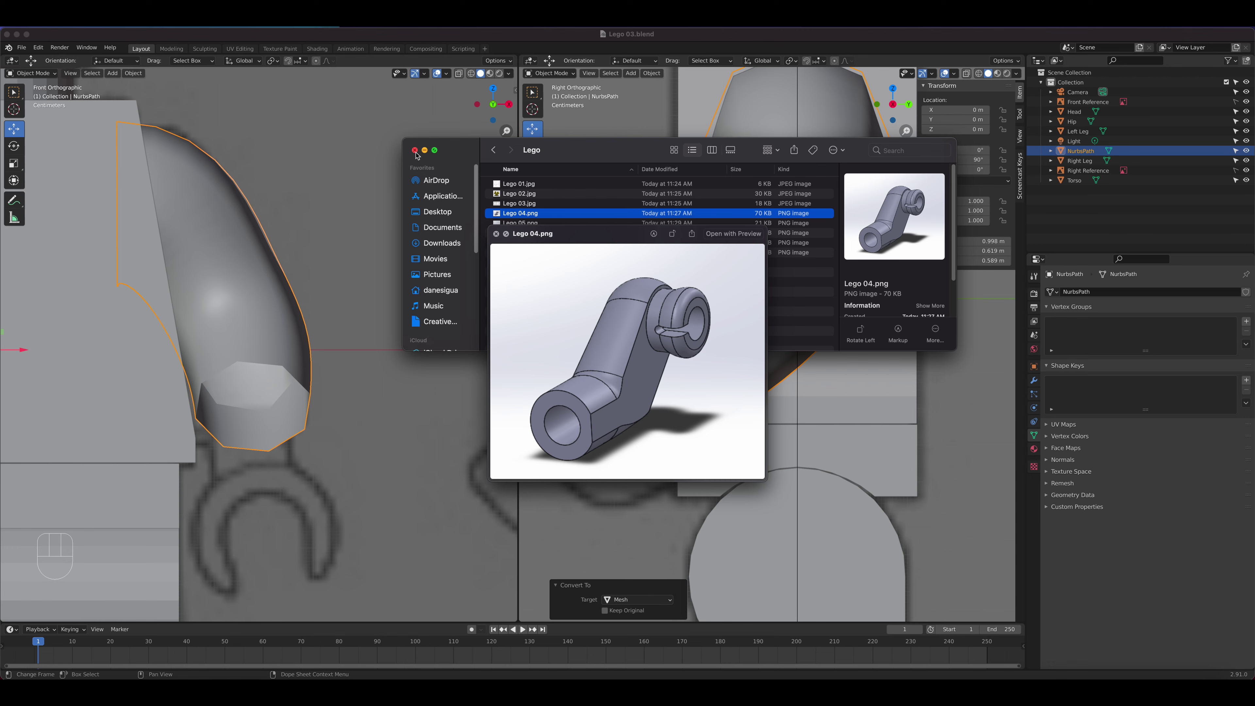
{"action": "left_click", "coordinate": [416, 150]}
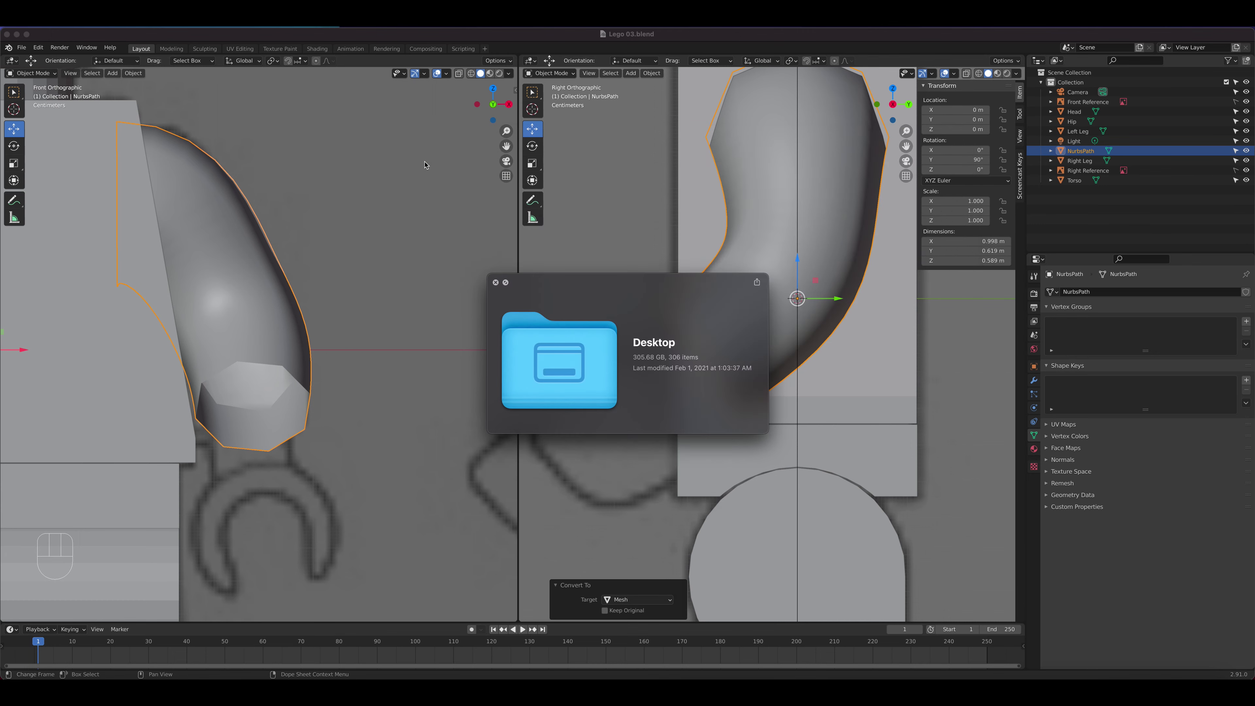
{"action": "left_click", "coordinate": [495, 283]}
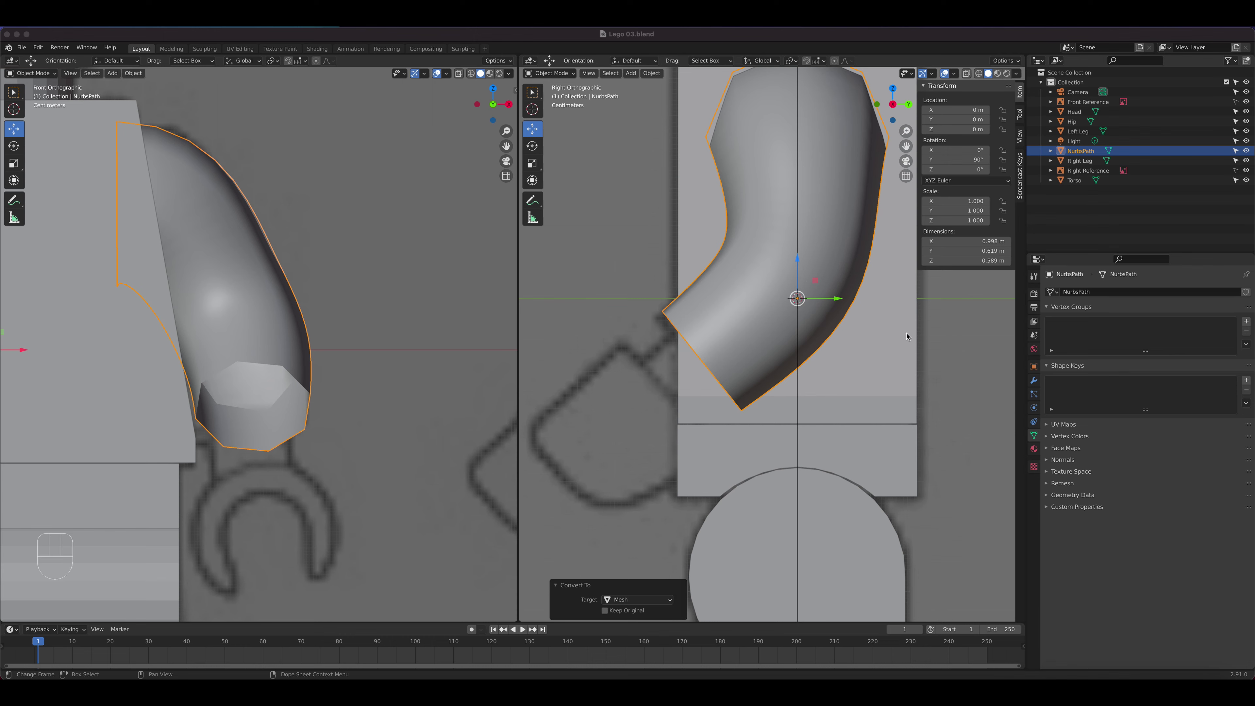
Step: Add a Subdivision Surface modifier to the arm mesh and set its viewport level to 2
{"action": "left_click", "coordinate": [1034, 380]}
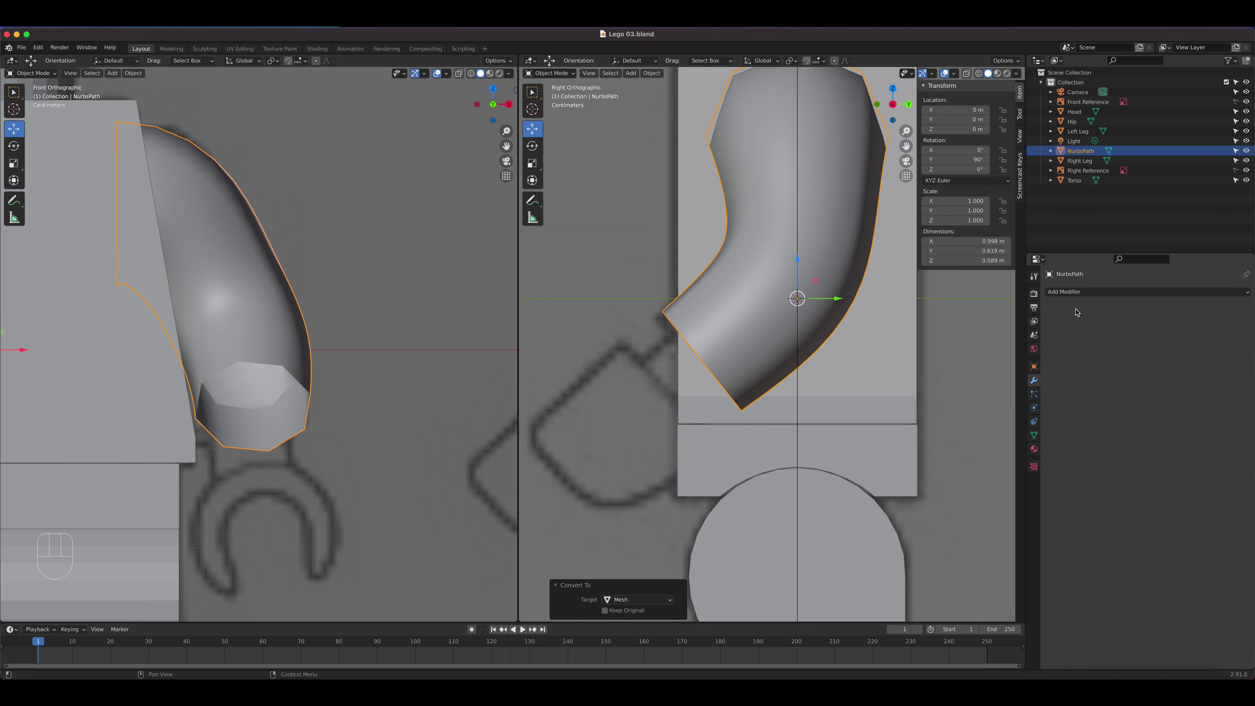
{"action": "left_click", "coordinate": [1080, 293]}
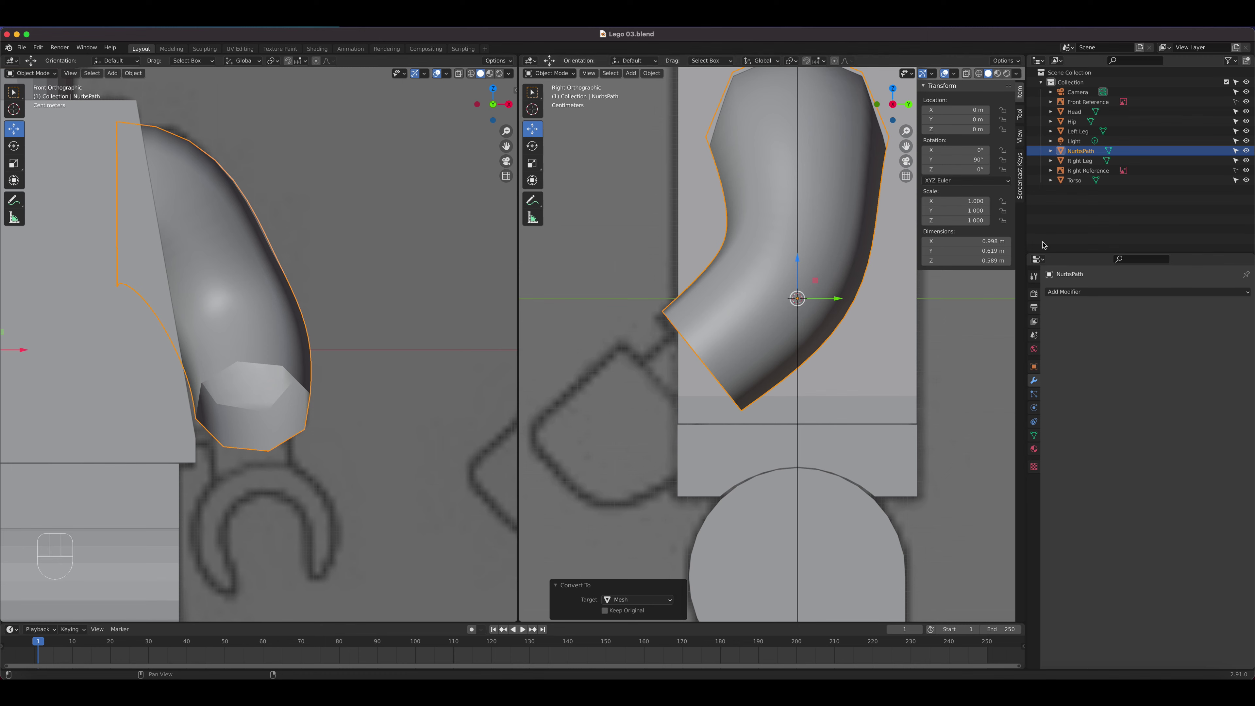
{"action": "left_click", "coordinate": [1081, 291]}
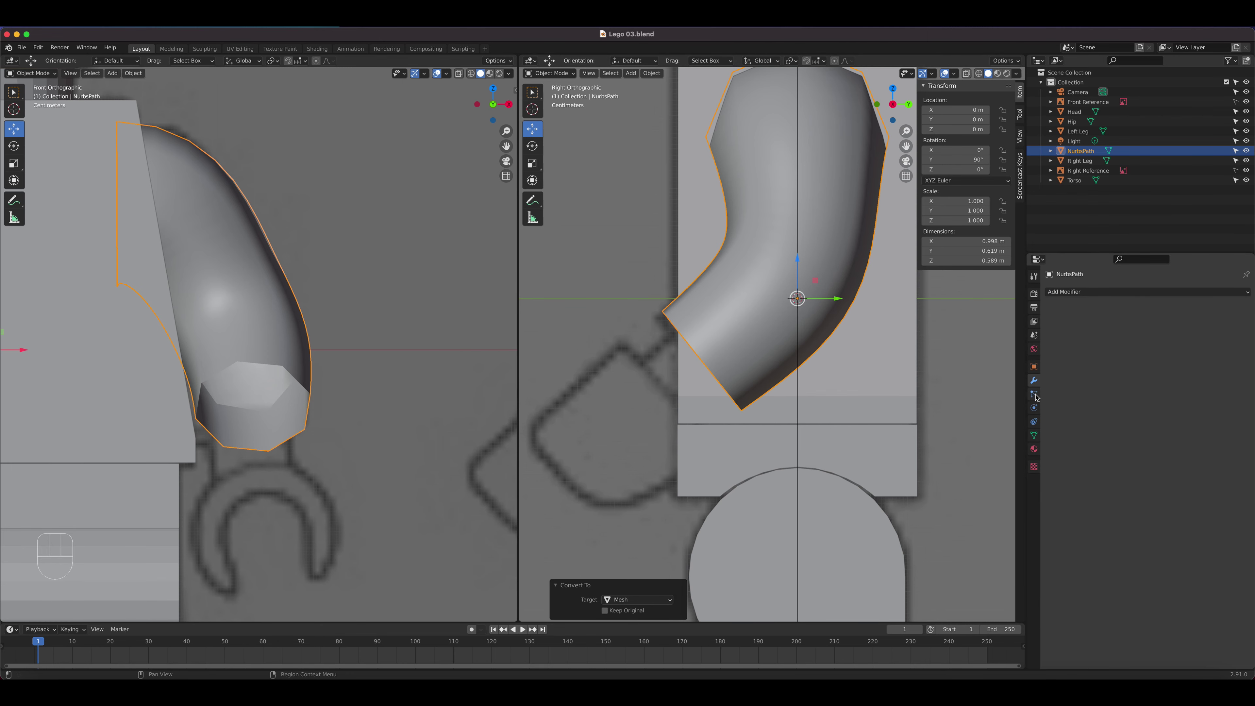
{"action": "left_click", "coordinate": [1075, 292]}
{"action": "left_click", "coordinate": [1064, 462]}
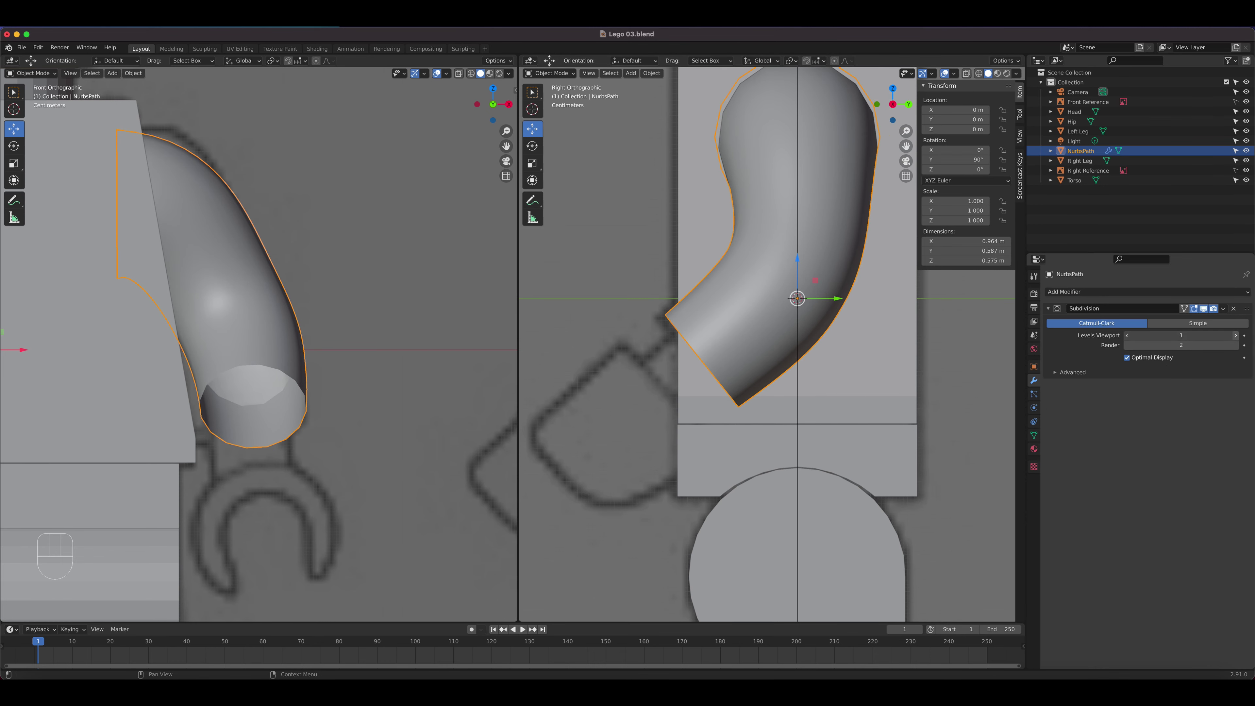
{"action": "left_click", "coordinate": [1235, 336]}
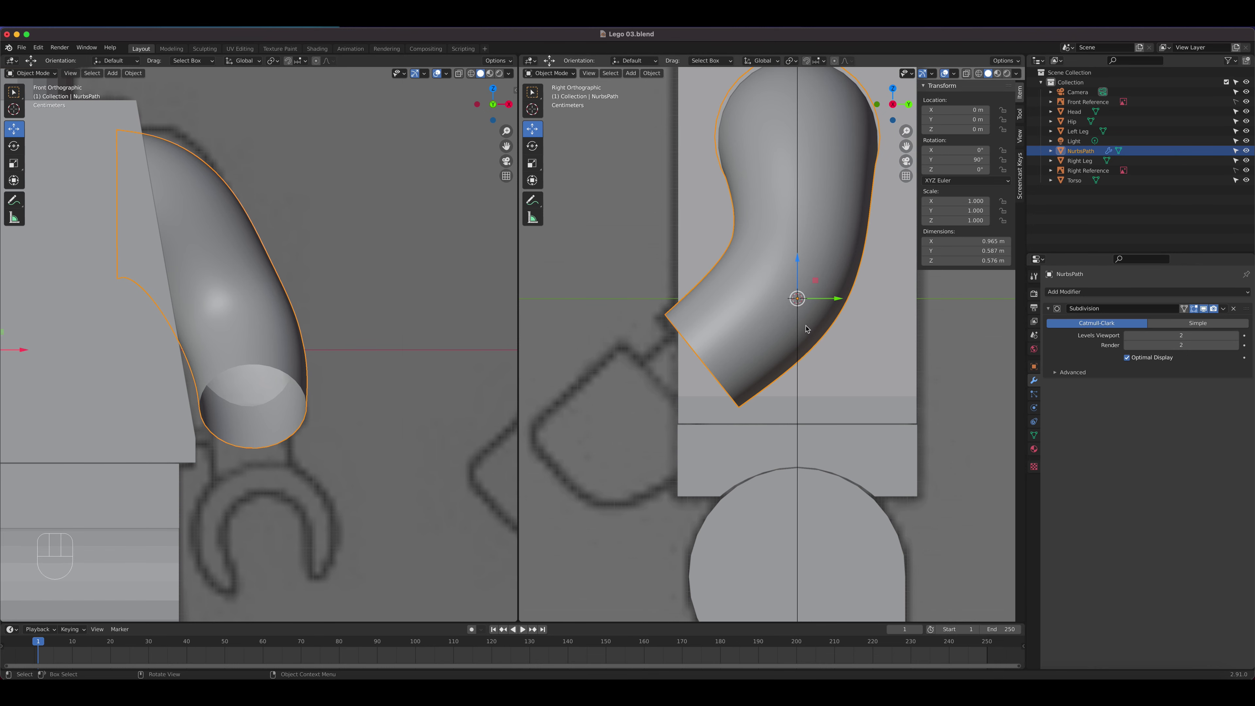
Step: Shade the head smooth and enable Auto Smooth in its normals settings
{"action": "middle_click_drag", "start_coordinate": [780, 326], "coordinate": [806, 174]}
{"action": "left_click", "coordinate": [796, 158]}
{"action": "right_click", "coordinate": [795, 157]}
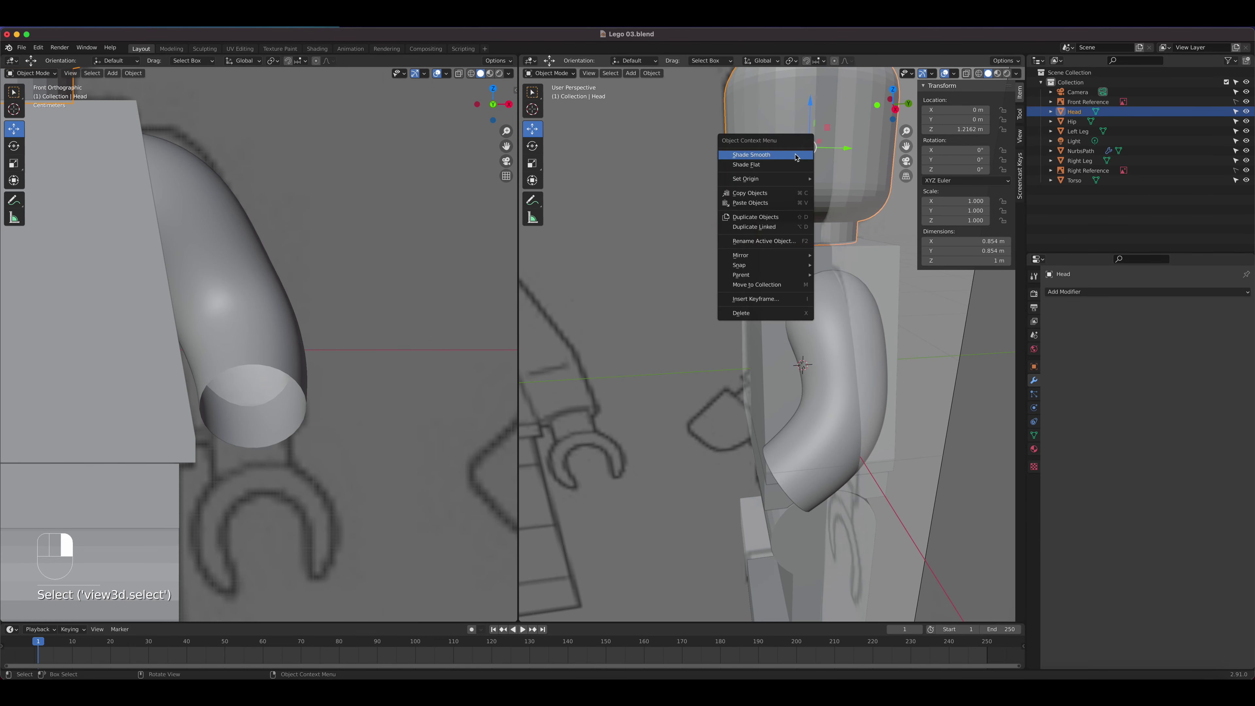
{"action": "left_click", "coordinate": [795, 155]}
{"action": "middle_click_drag", "start_coordinate": [951, 319], "coordinate": [962, 375]}
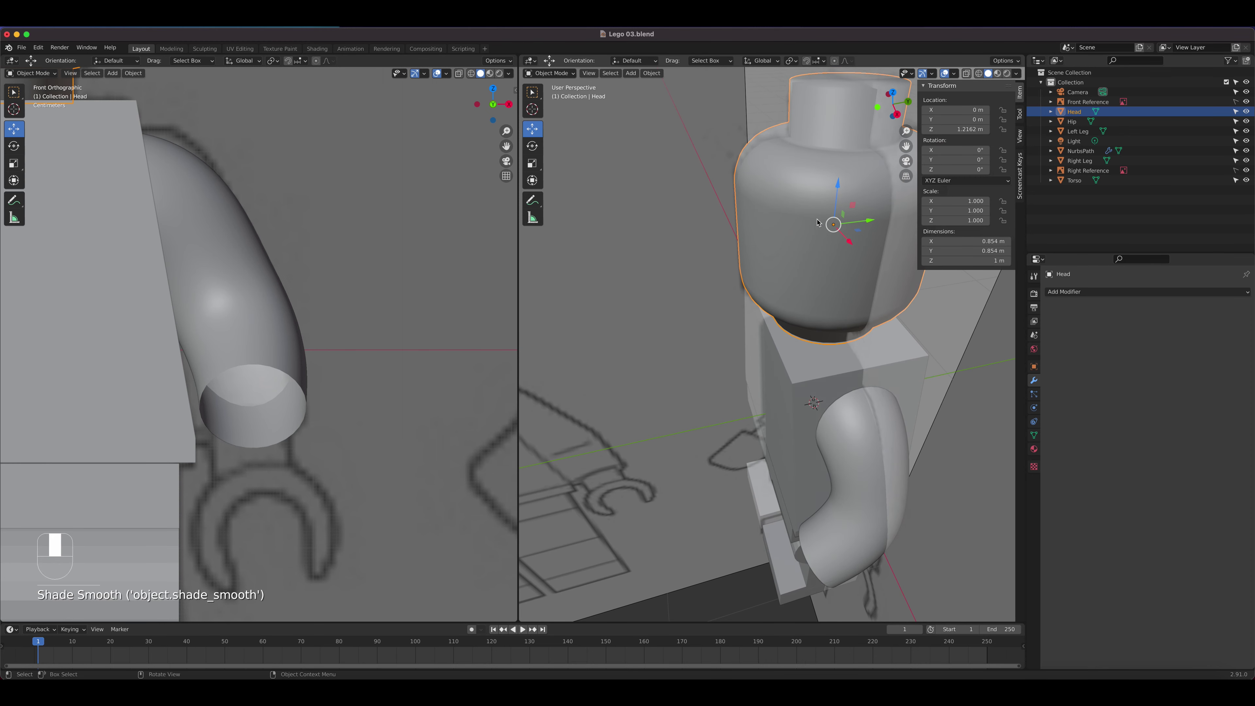
{"action": "left_click", "coordinate": [1034, 435]}
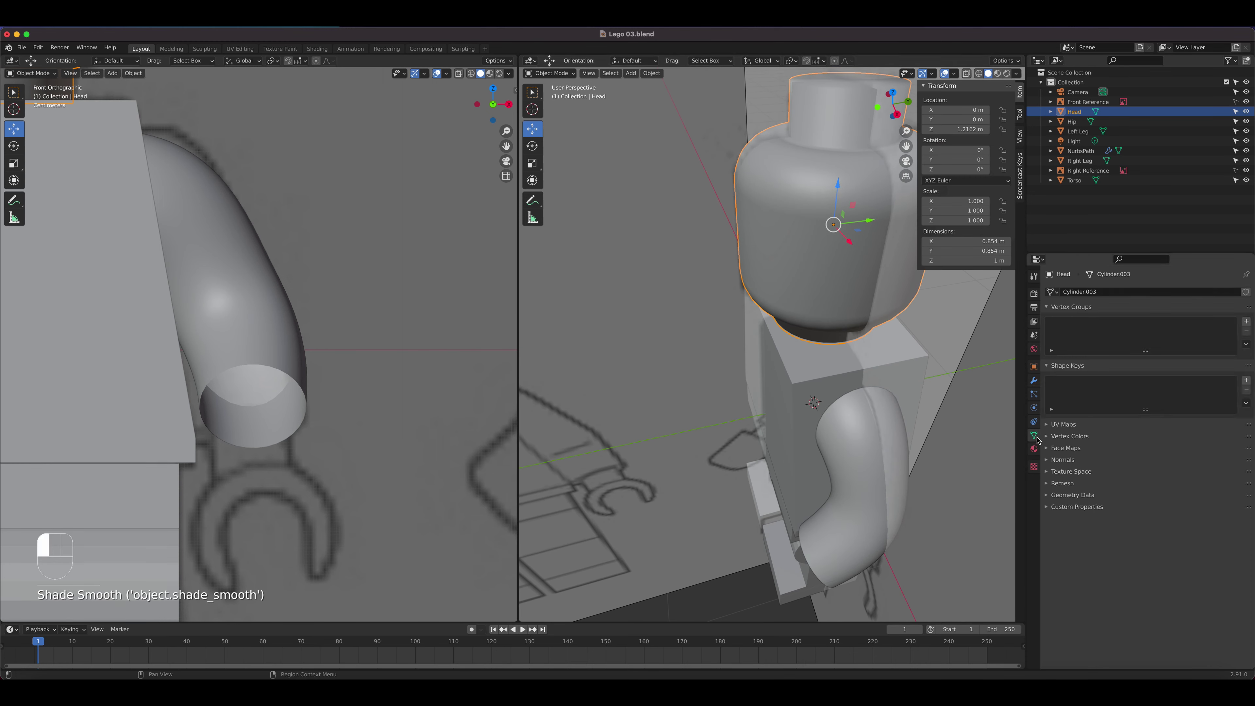
{"action": "left_click", "coordinate": [1048, 460]}
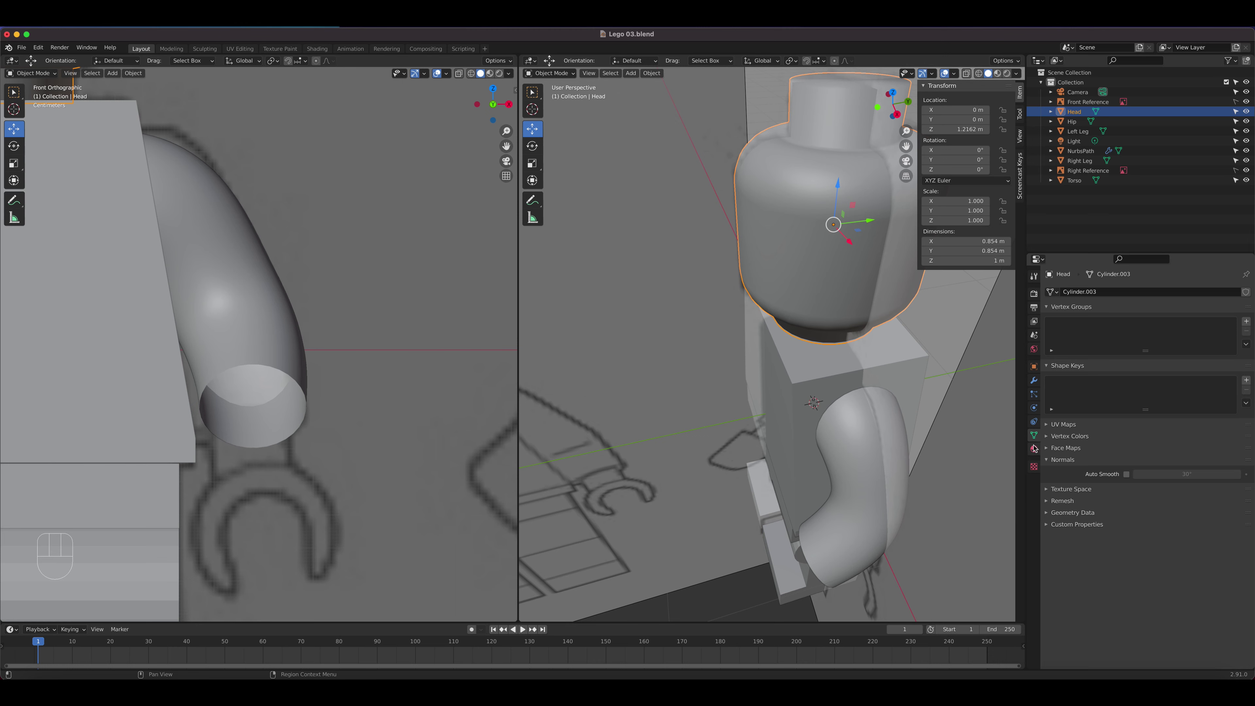
{"action": "left_click", "coordinate": [1127, 476]}
{"action": "middle_click_drag", "start_coordinate": [847, 320], "coordinate": [847, 249]}
Step: Select the arm mesh and display its Subdivision modifier settings
{"action": "left_click", "coordinate": [864, 416]}
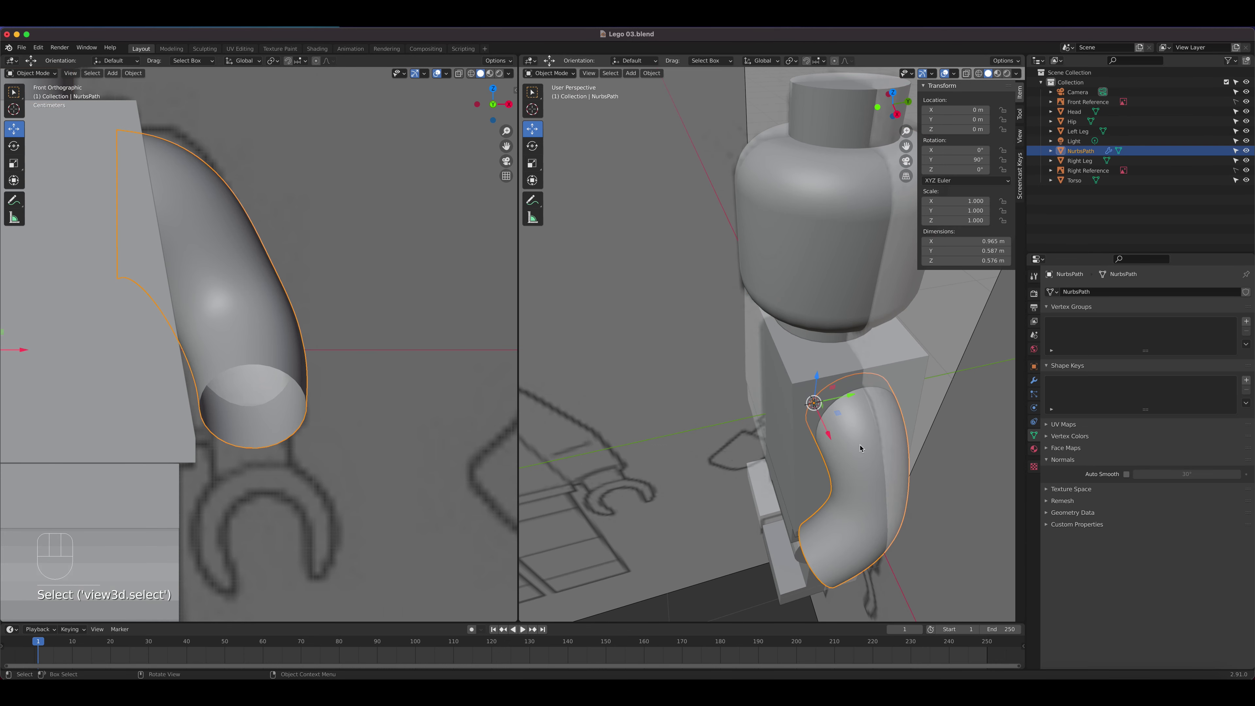
{"action": "scroll", "coordinate": [863, 448], "scroll_direction": "down", "scroll_amount": 3}
{"action": "scroll", "coordinate": [936, 432], "scroll_direction": "down", "scroll_amount": 2}
{"action": "scroll", "coordinate": [936, 432], "scroll_direction": "up", "scroll_amount": 1}
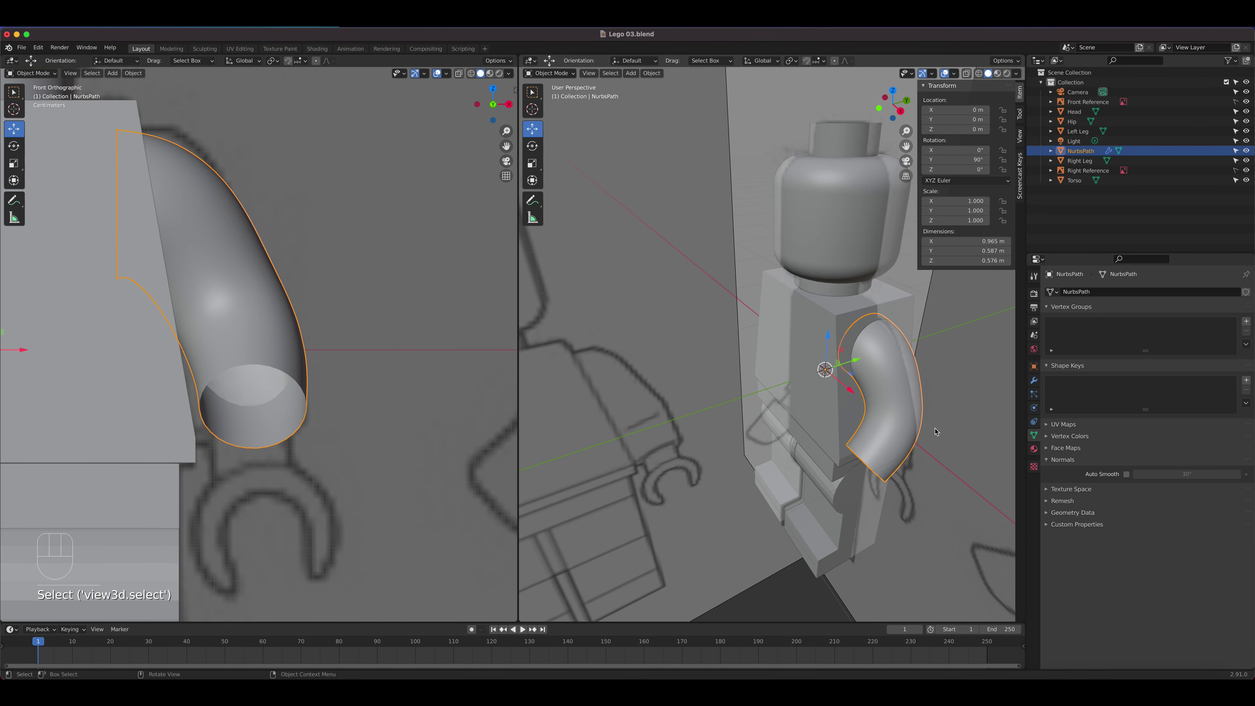
{"action": "left_click", "coordinate": [1034, 380]}
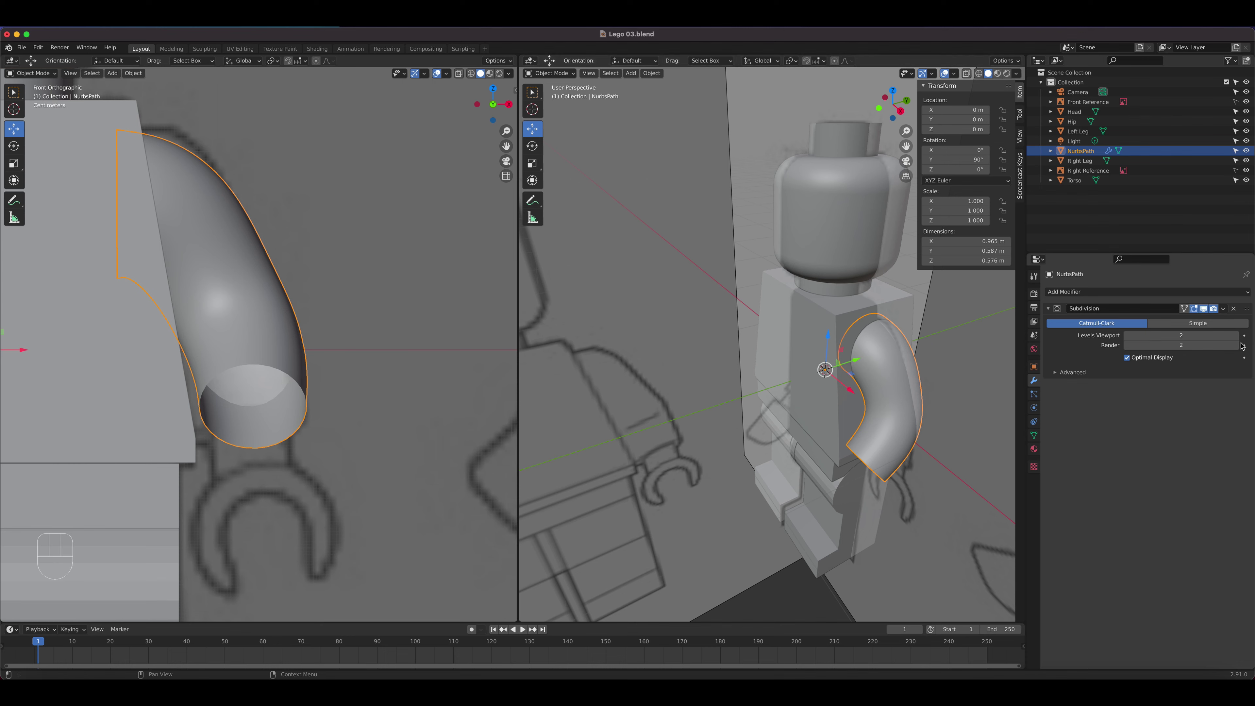
Step: Try applying the arm's Subdivision modifier at viewport level 2, check the mesh density in Edit Mode, and undo it
{"action": "left_click", "coordinate": [1223, 309]}
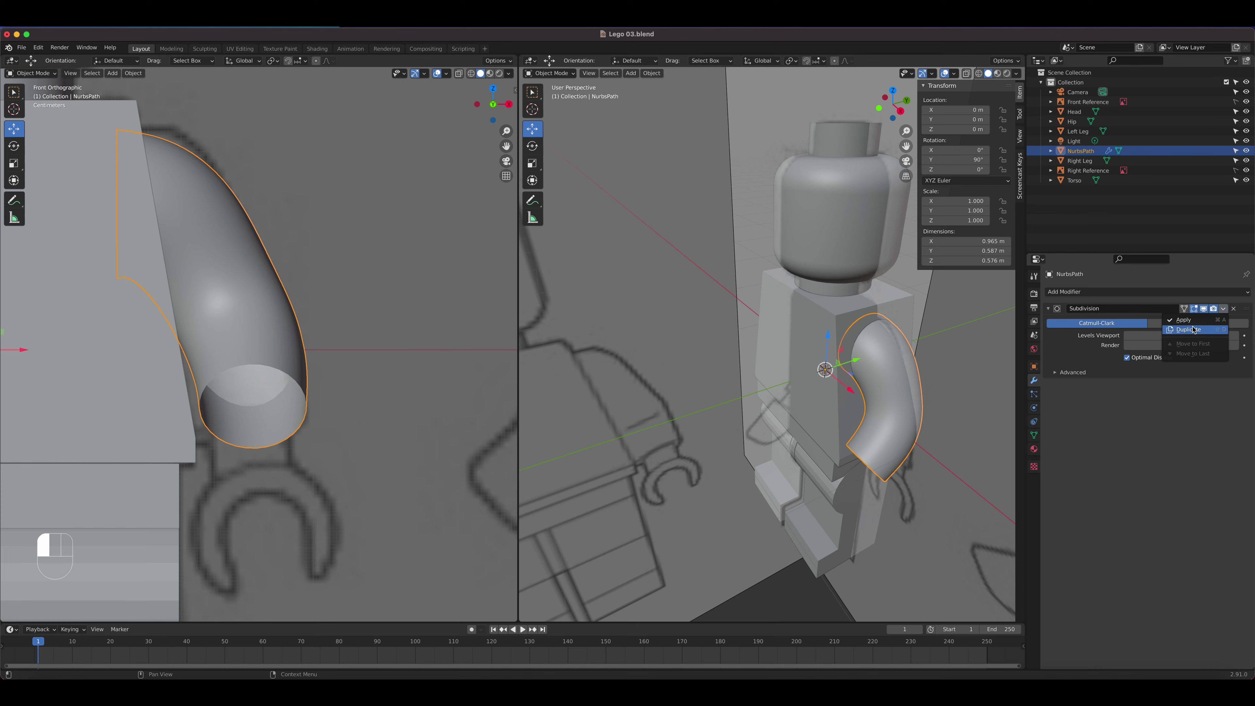
{"action": "left_click", "coordinate": [1184, 321]}
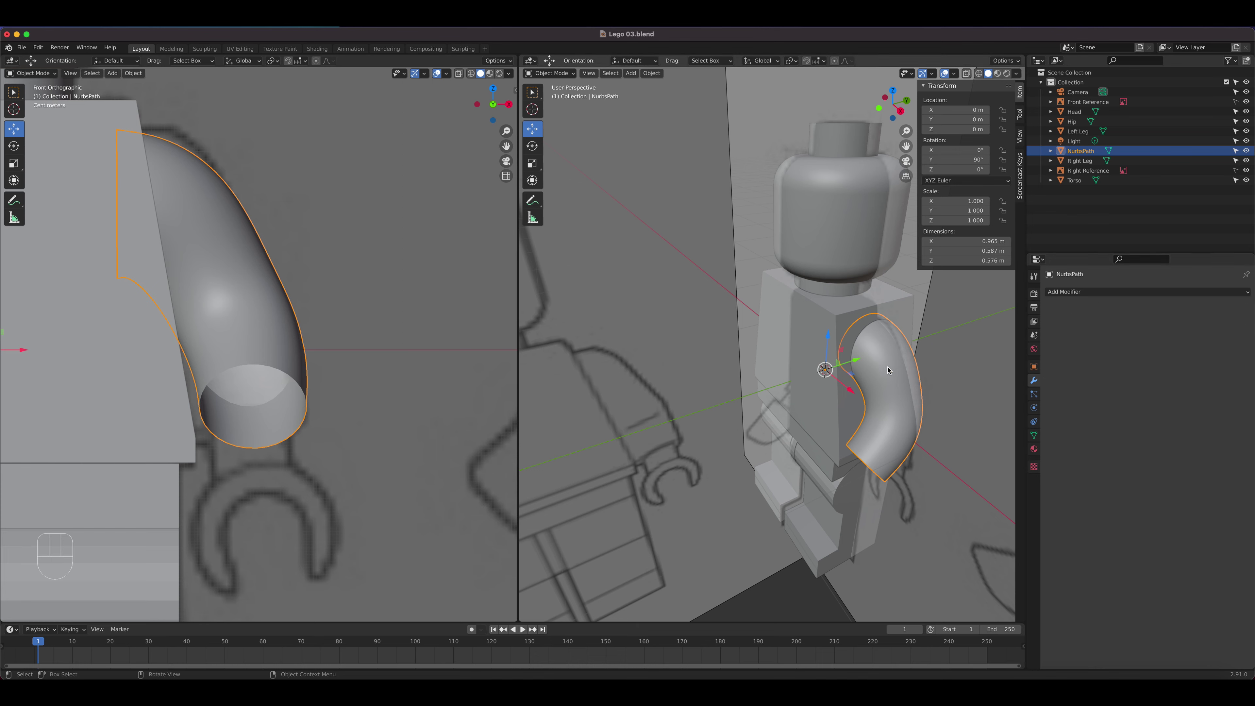
{"action": "key", "text": "Tab"}
{"action": "middle_click_drag", "start_coordinate": [882, 381], "coordinate": [835, 376]}
{"action": "scroll", "coordinate": [897, 360], "scroll_direction": "up", "scroll_amount": 5}
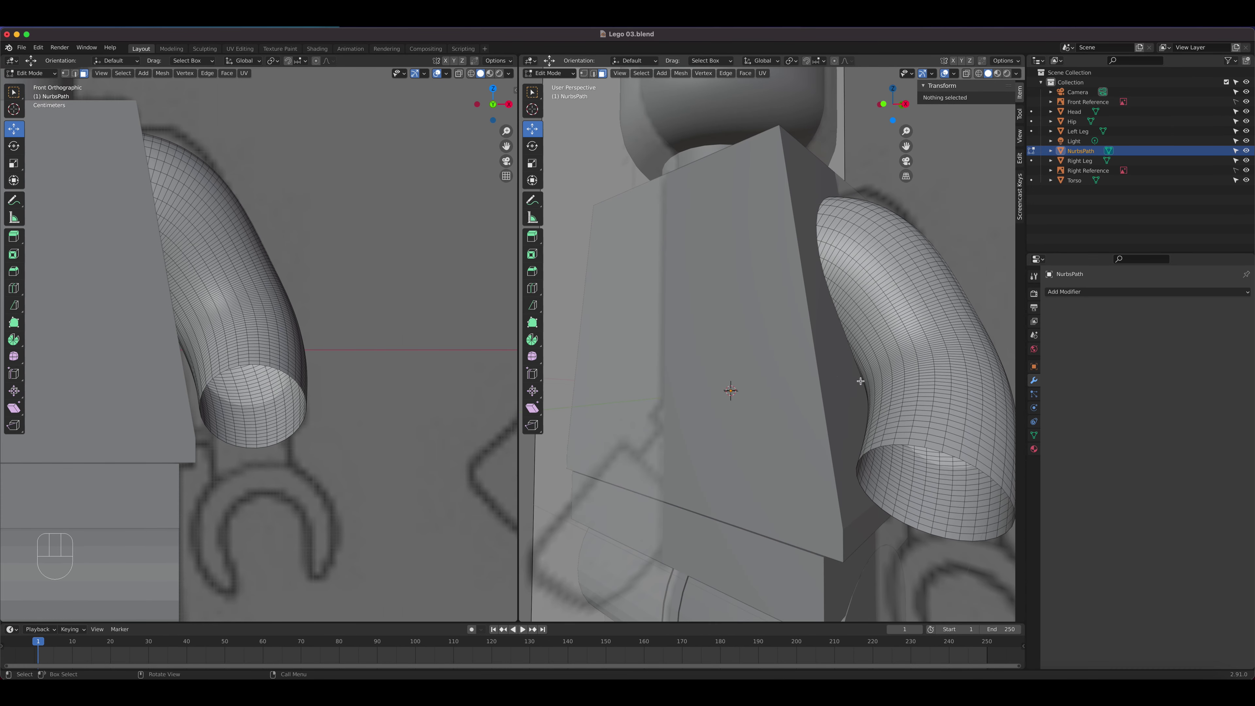
{"action": "key", "text": "super+z"}
{"action": "key", "text": "super+z"}
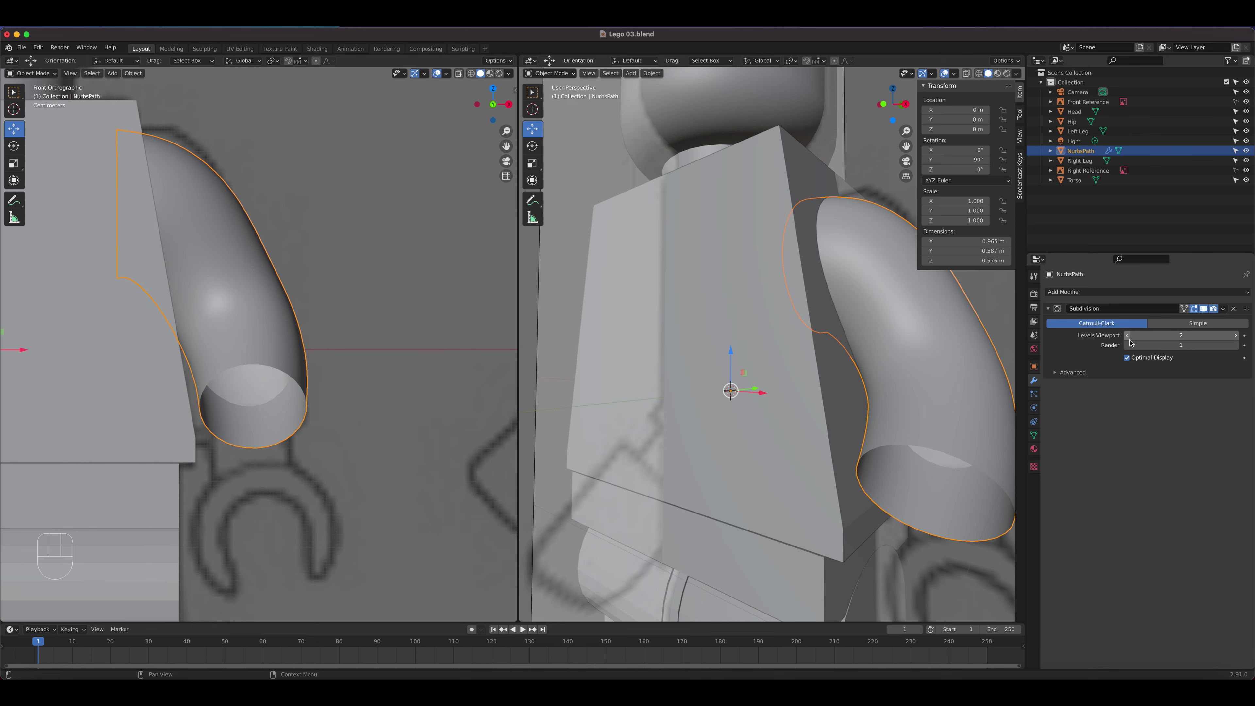
Step: Set the arm's Subdivision modifier to viewport level 1 and render level 1, and apply it
{"action": "left_click", "coordinate": [1127, 337]}
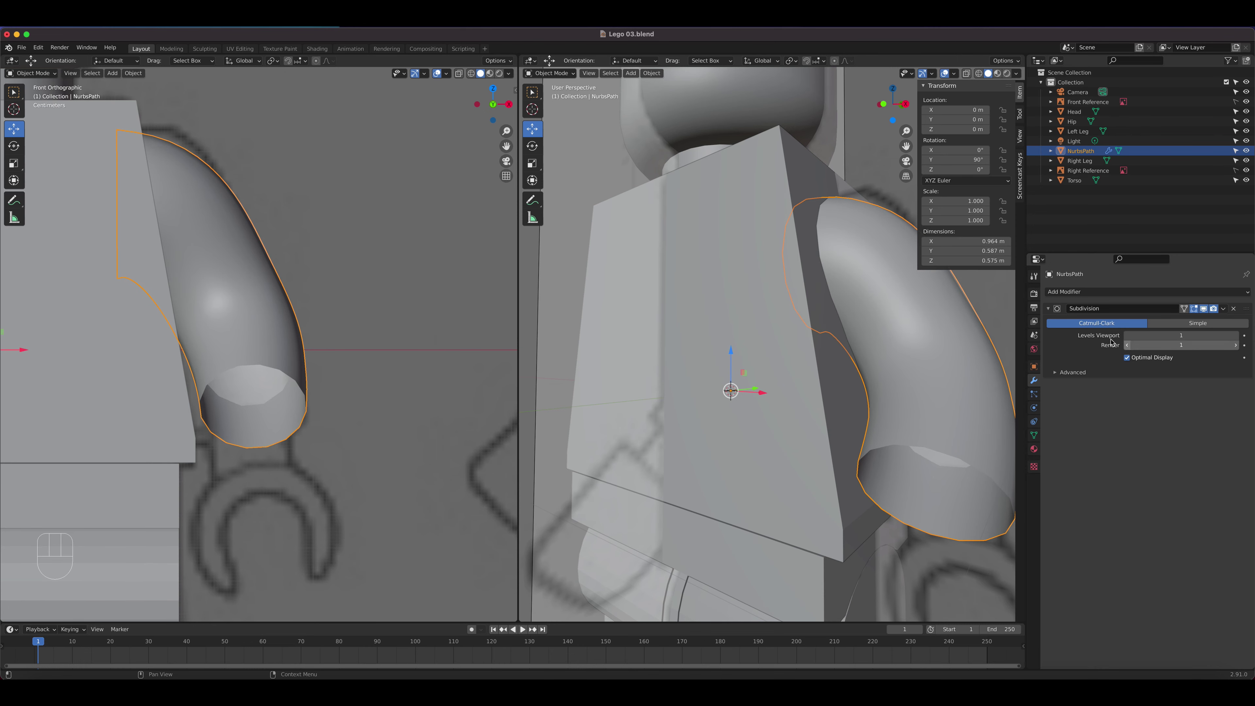
{"action": "left_click", "coordinate": [1223, 309]}
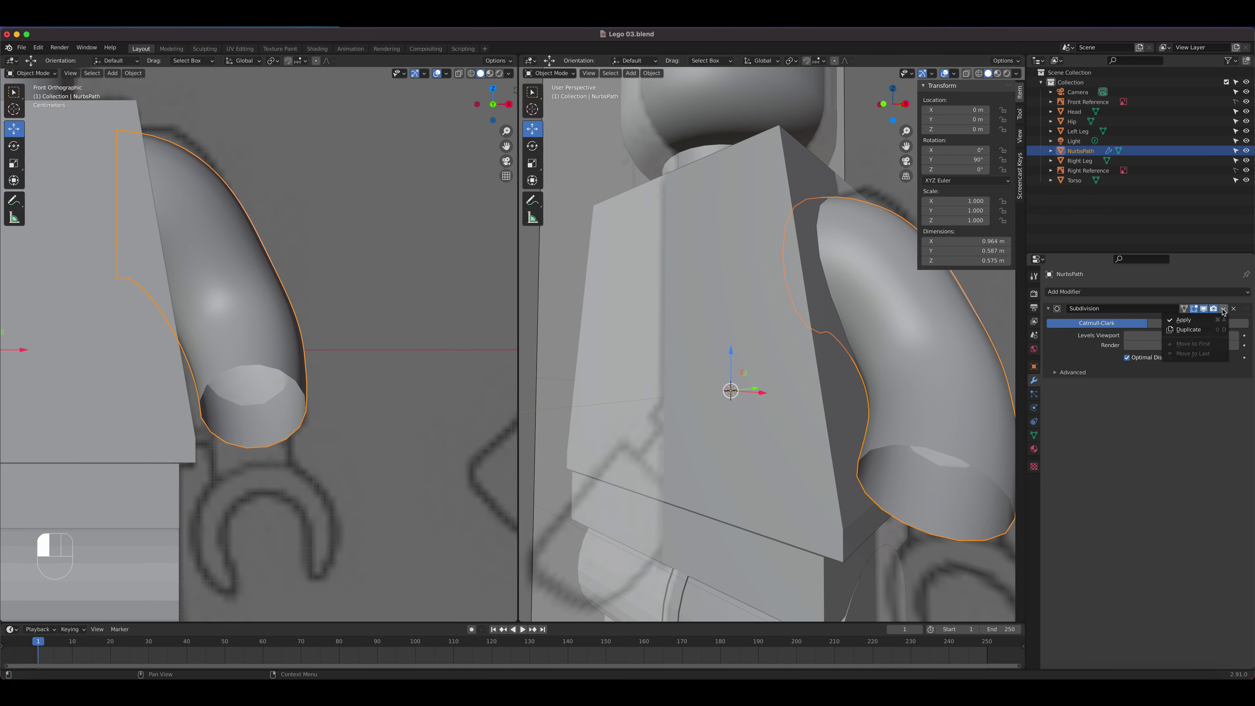
{"action": "left_click", "coordinate": [1204, 320]}
Step: Compare the arm's mesh topology in Edit Mode with its smooth shading in Object Mode
{"action": "key", "text": "Tab"}
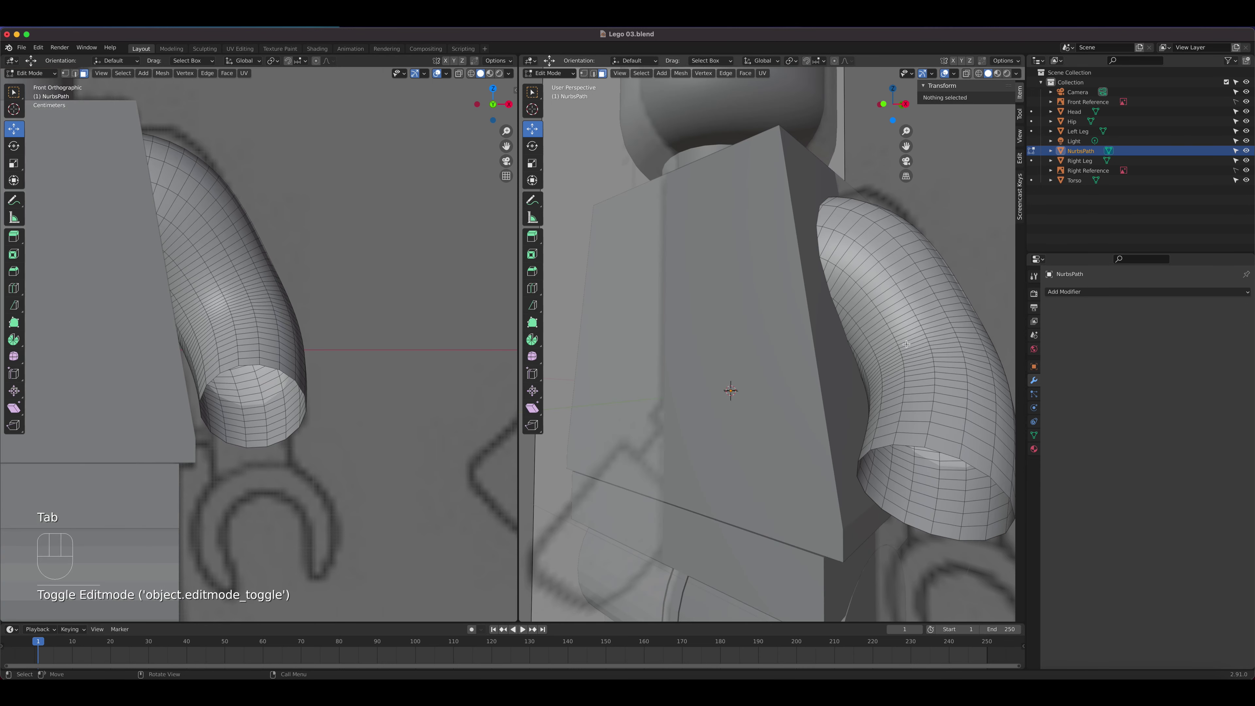
{"action": "key", "text": "Tab"}
{"action": "key", "text": "Tab"}
{"action": "key", "text": "Tab"}
{"action": "middle_click_drag", "start_coordinate": [906, 365], "coordinate": [917, 391]}
{"action": "key", "text": "Tab"}
{"action": "key", "text": "Tab"}
{"action": "key", "text": "Tab"}
{"action": "key", "text": "Tab"}
{"action": "key", "text": "Tab"}
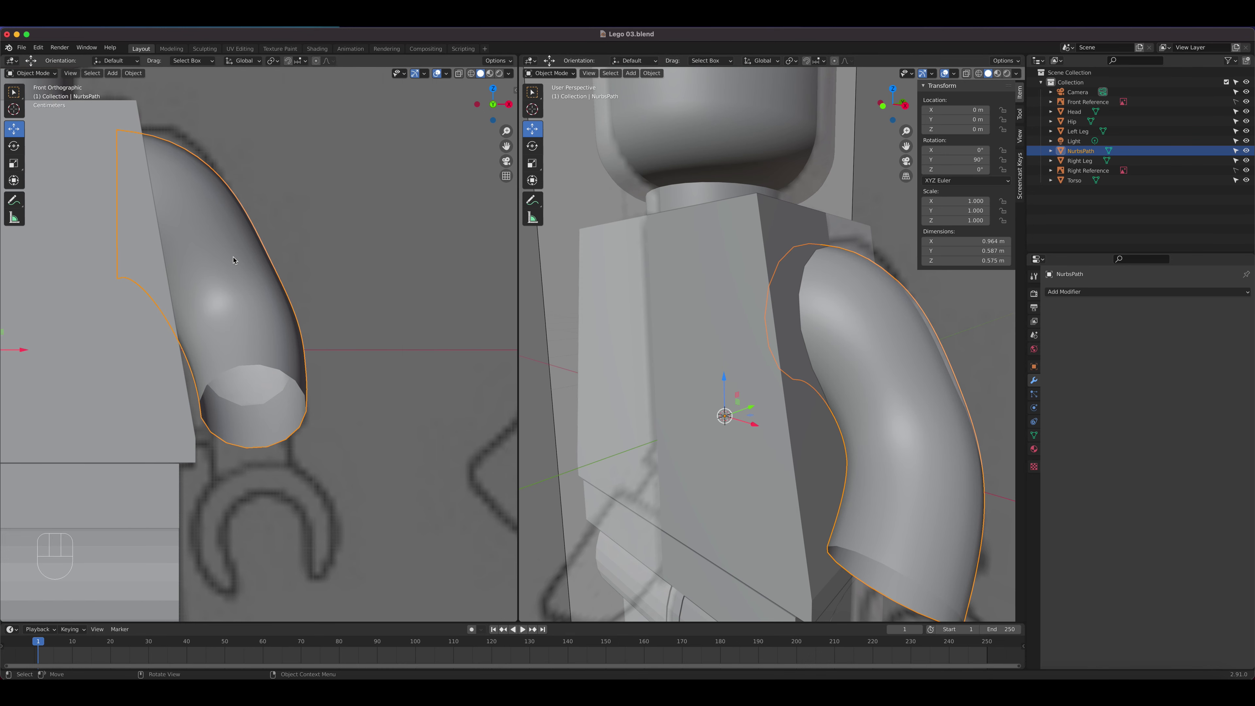
Step: Select the arm's entire mesh in Edit Mode and activate the Bisect tool, framing the arm in the front view
{"action": "key", "text": "Tab"}
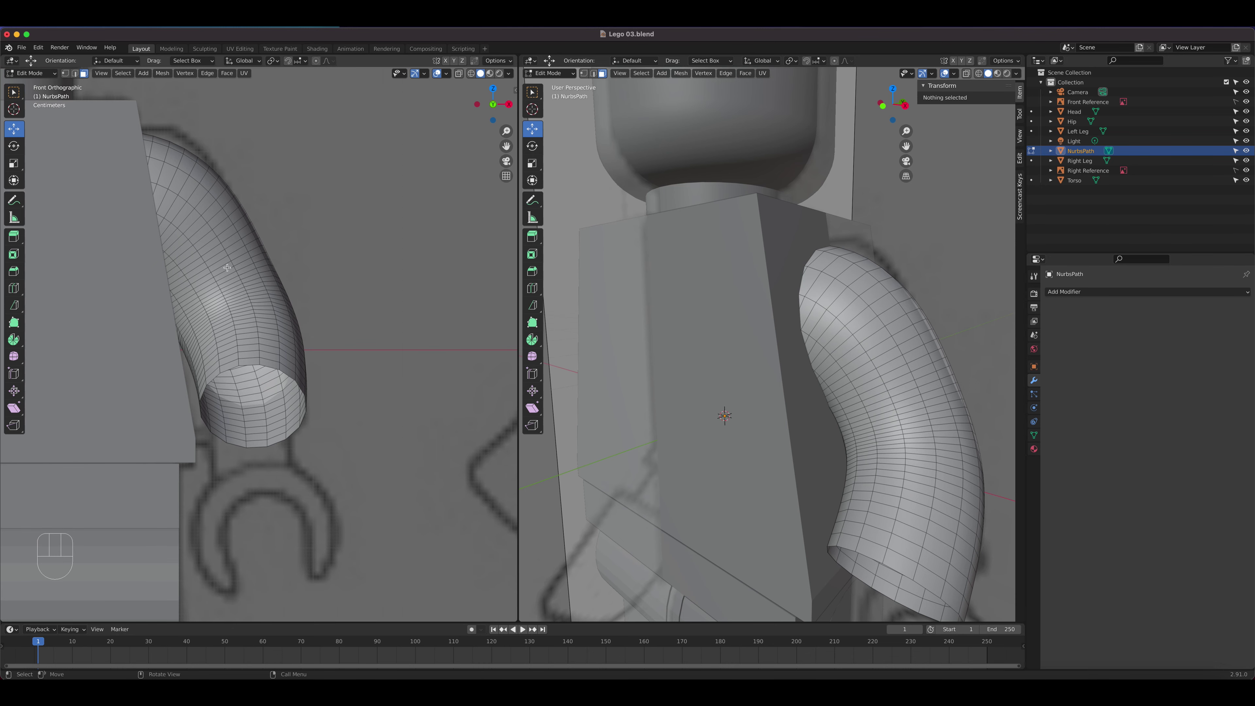
{"action": "key", "text": "a"}
{"action": "middle_click_drag", "start_coordinate": [284, 279], "coordinate": [366, 382], "text": "shift"}
{"action": "scroll", "coordinate": [394, 330], "scroll_direction": "up", "scroll_amount": 3}
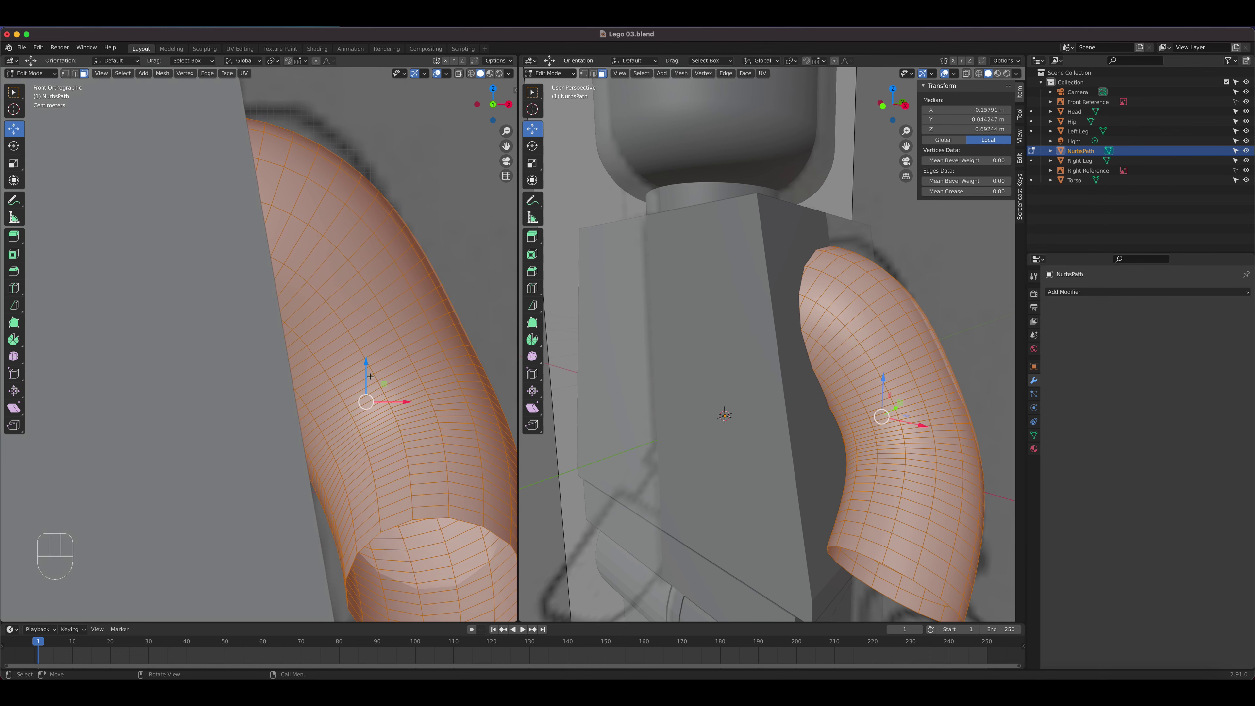
{"action": "left_click_drag", "start_coordinate": [18, 306], "coordinate": [68, 331]}
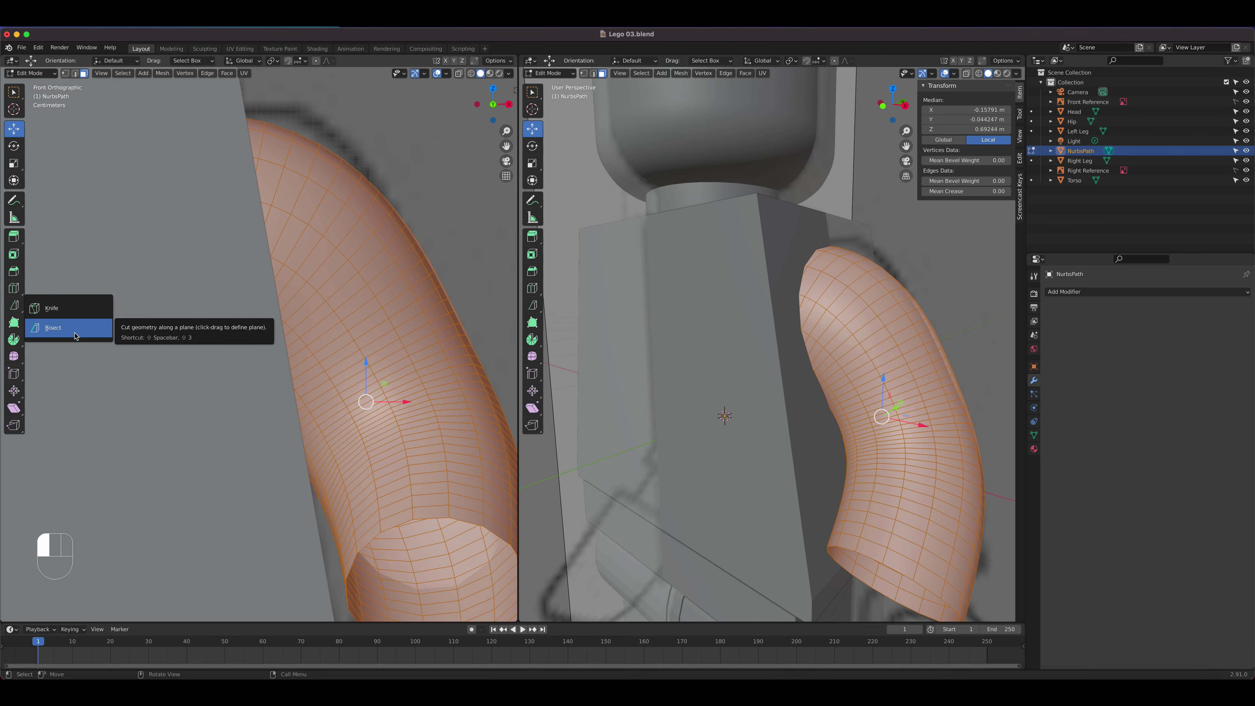
{"action": "left_click", "coordinate": [75, 335]}
{"action": "scroll", "coordinate": [456, 220], "scroll_direction": "down", "scroll_amount": 3}
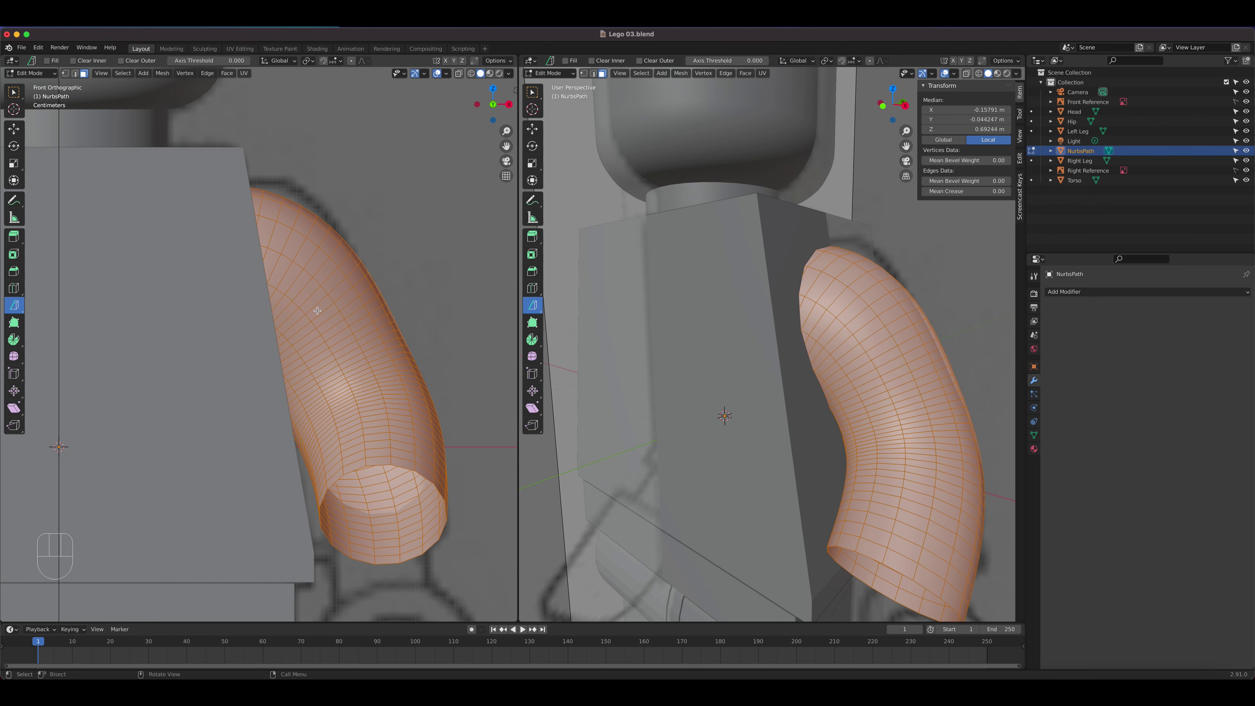
Step: Bisect the fully selected arm mesh in the front view along the torso's slanted side edge, from the shoulder downward
{"action": "left_click", "coordinate": [248, 174]}
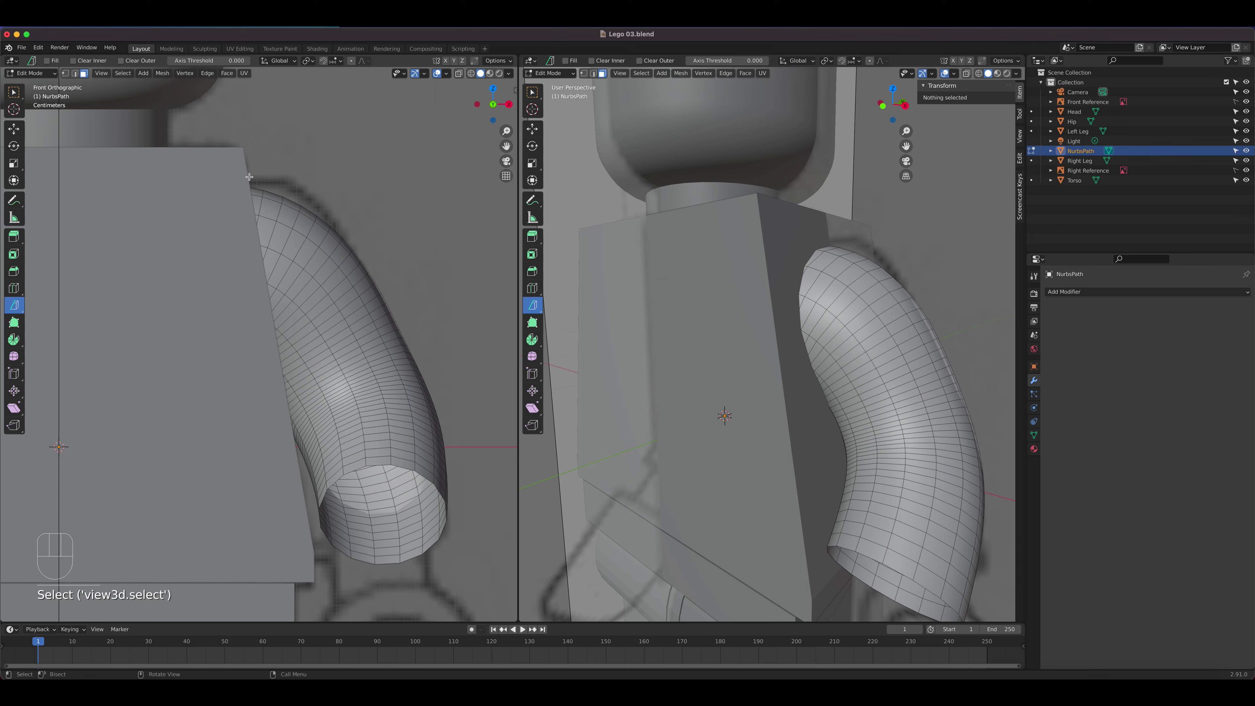
{"action": "left_click", "coordinate": [249, 177]}
{"action": "key", "text": "a"}
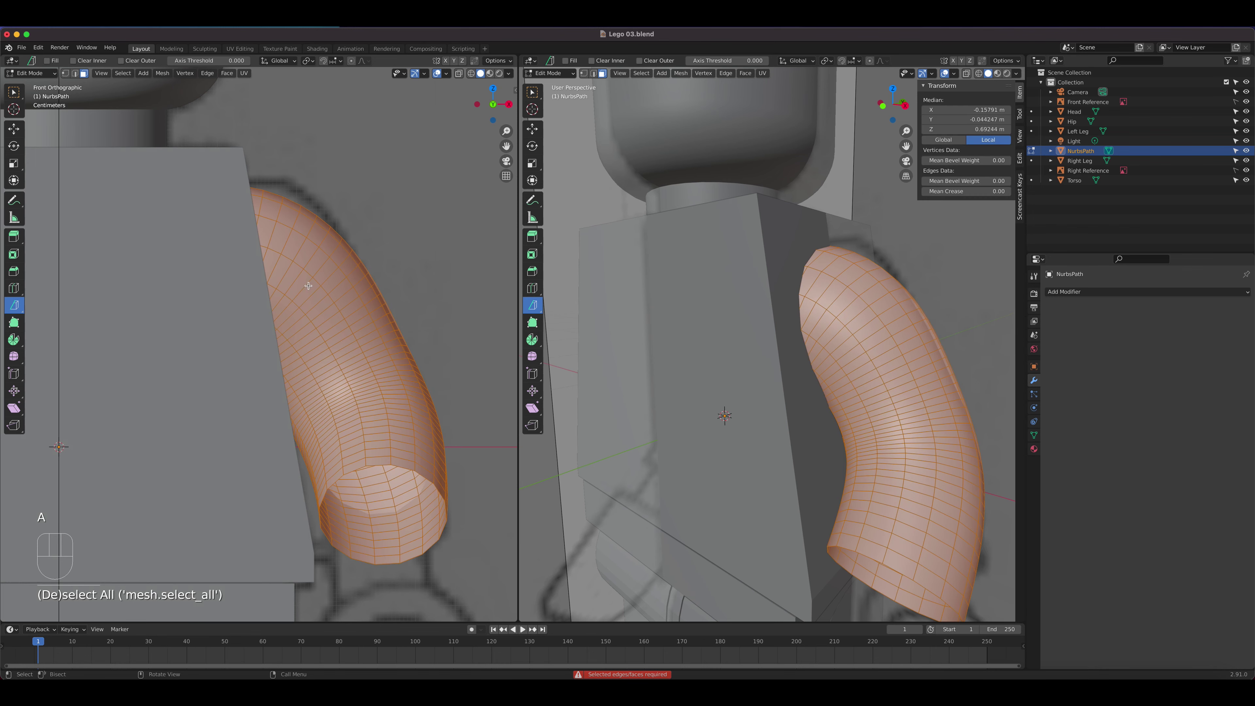
{"action": "left_click_drag", "start_coordinate": [250, 178], "coordinate": [299, 460]}
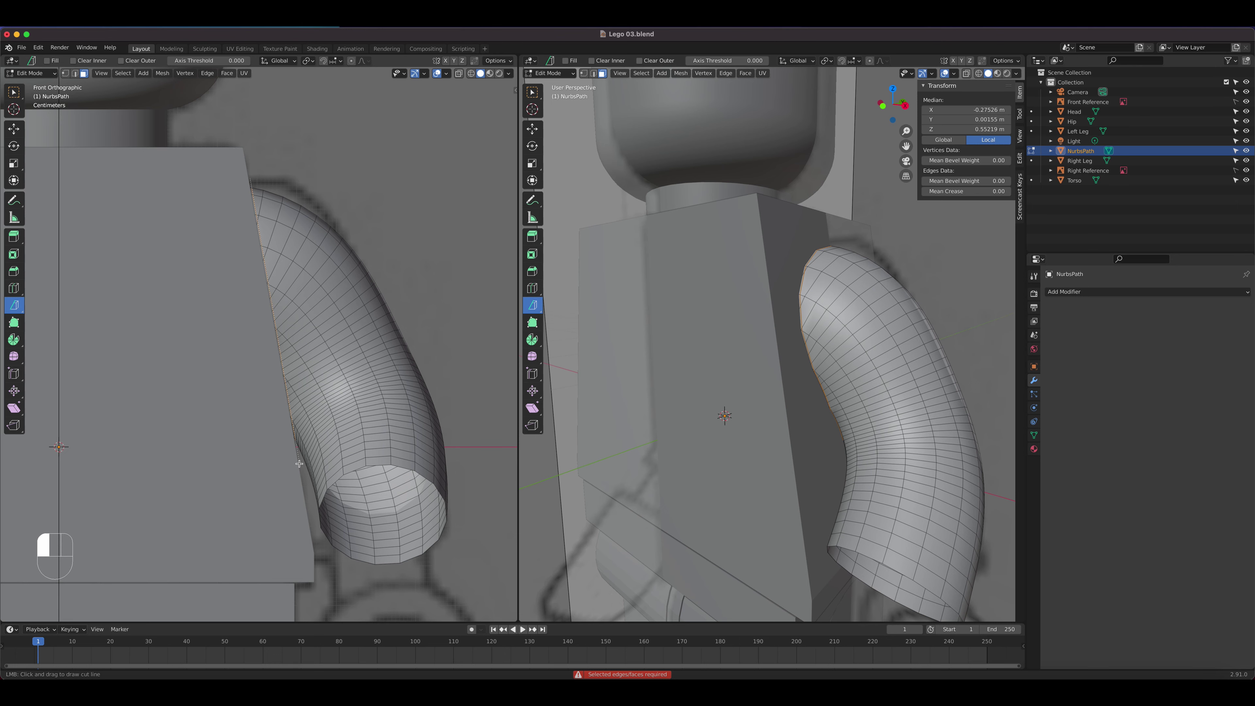
{"action": "left_click_drag", "start_coordinate": [299, 464], "coordinate": [303, 454]}
{"action": "scroll", "coordinate": [329, 332], "scroll_direction": "up", "scroll_amount": 3}
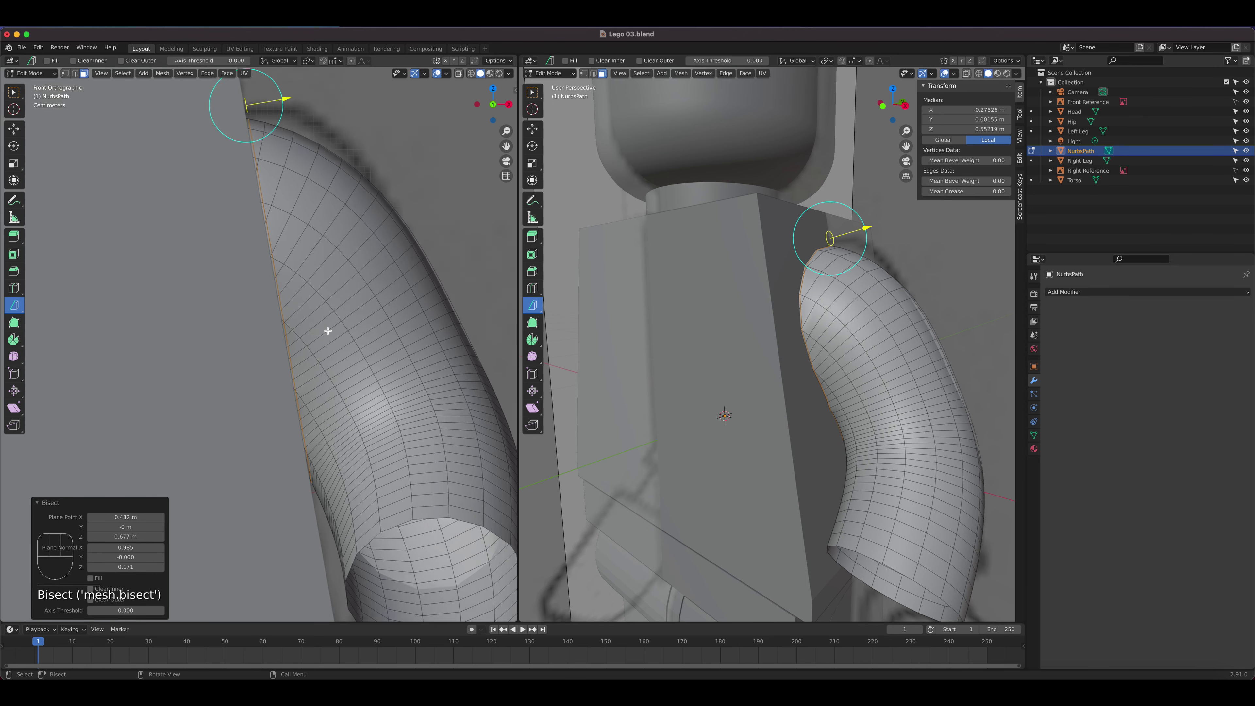
{"action": "scroll", "coordinate": [292, 321], "scroll_direction": "up", "scroll_amount": 2}
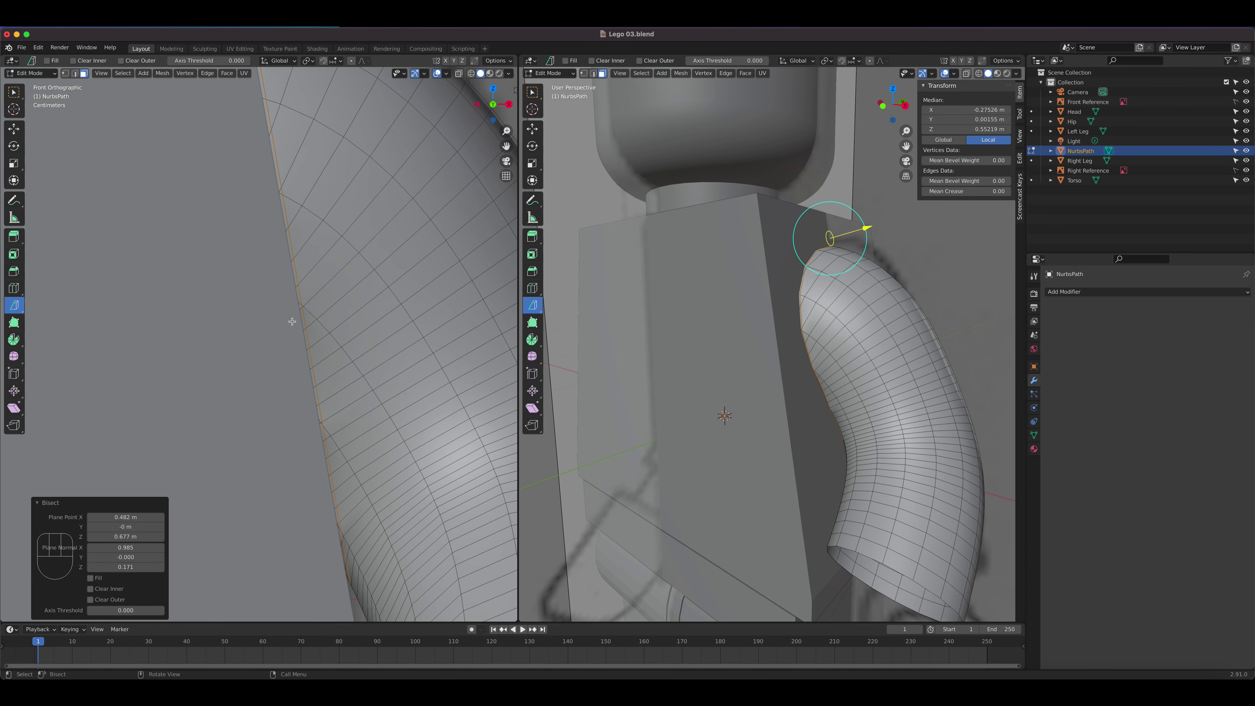
Step: Fine-tune the bisect plane along the torso's slanted side edge, with its plane point at X 0.482 m
{"action": "scroll", "coordinate": [331, 394], "scroll_direction": "down", "scroll_amount": 5}
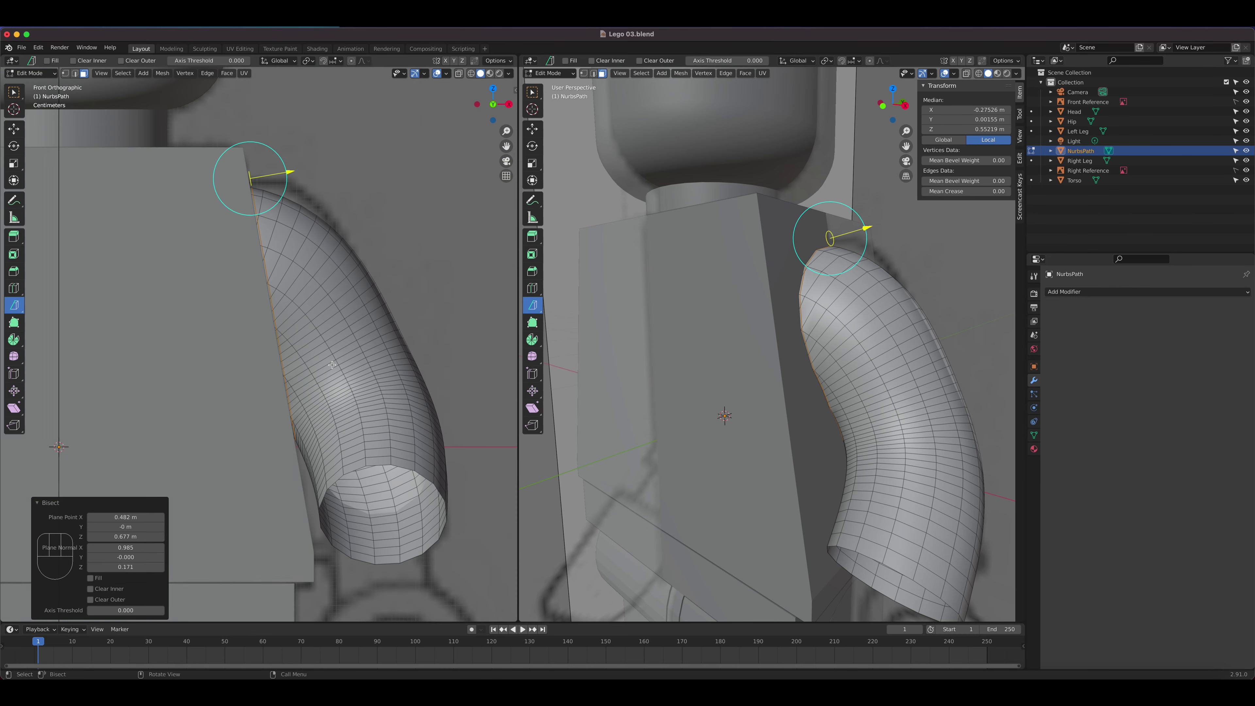
{"action": "left_click_drag", "start_coordinate": [290, 171], "coordinate": [290, 171]}
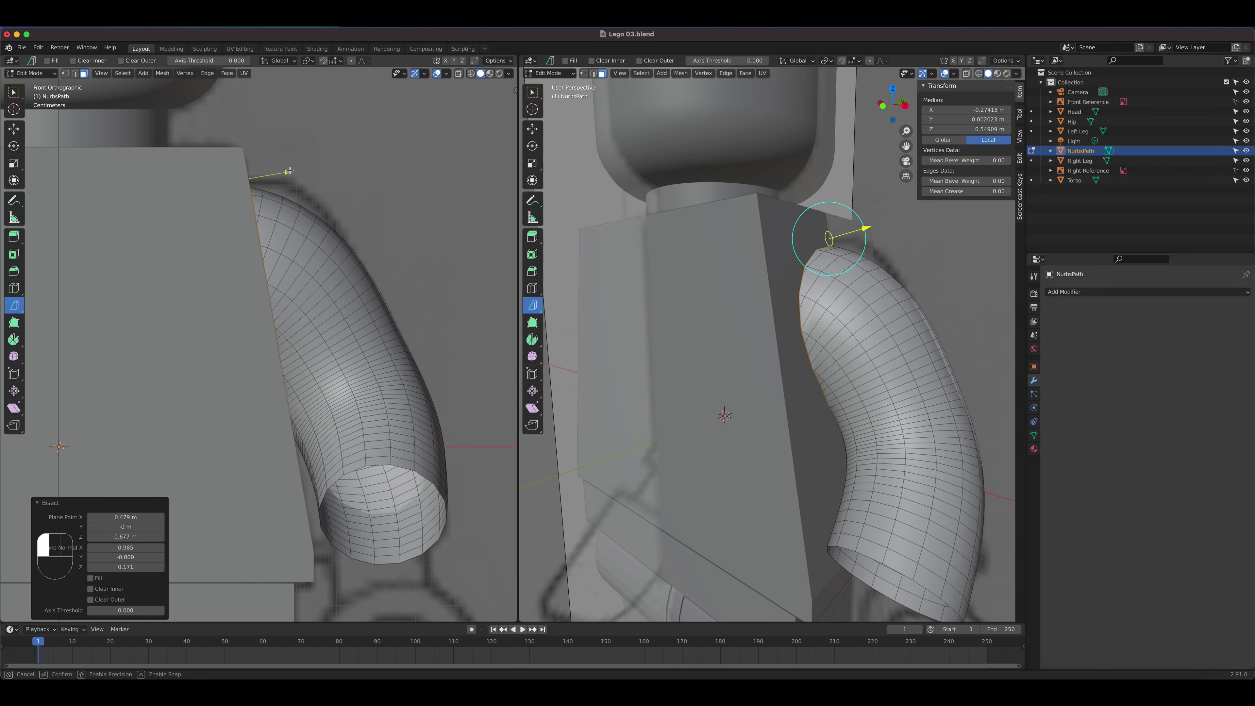
{"action": "scroll", "coordinate": [318, 267], "scroll_direction": "up", "scroll_amount": 4}
{"action": "scroll", "coordinate": [319, 283], "scroll_direction": "down", "scroll_amount": 3}
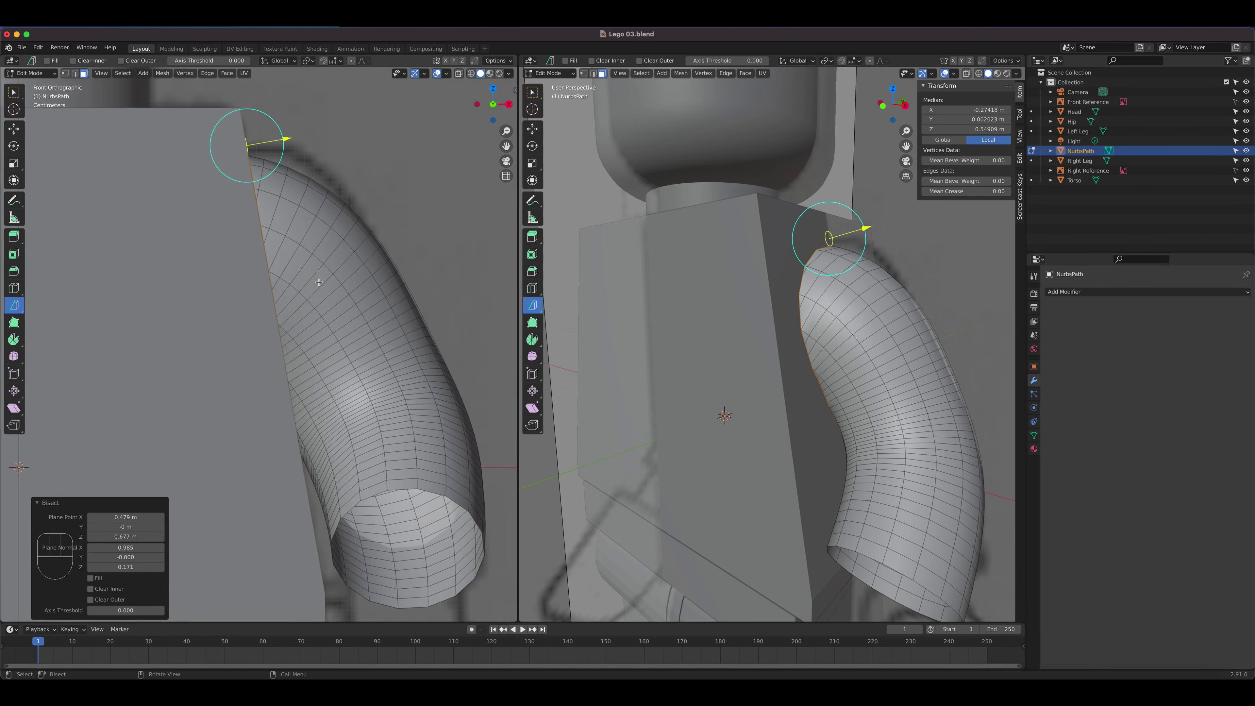
{"action": "scroll", "coordinate": [319, 282], "scroll_direction": "down", "scroll_amount": 2}
{"action": "left_click_drag", "start_coordinate": [285, 189], "coordinate": [290, 171]}
{"action": "scroll", "coordinate": [296, 223], "scroll_direction": "up", "scroll_amount": 6}
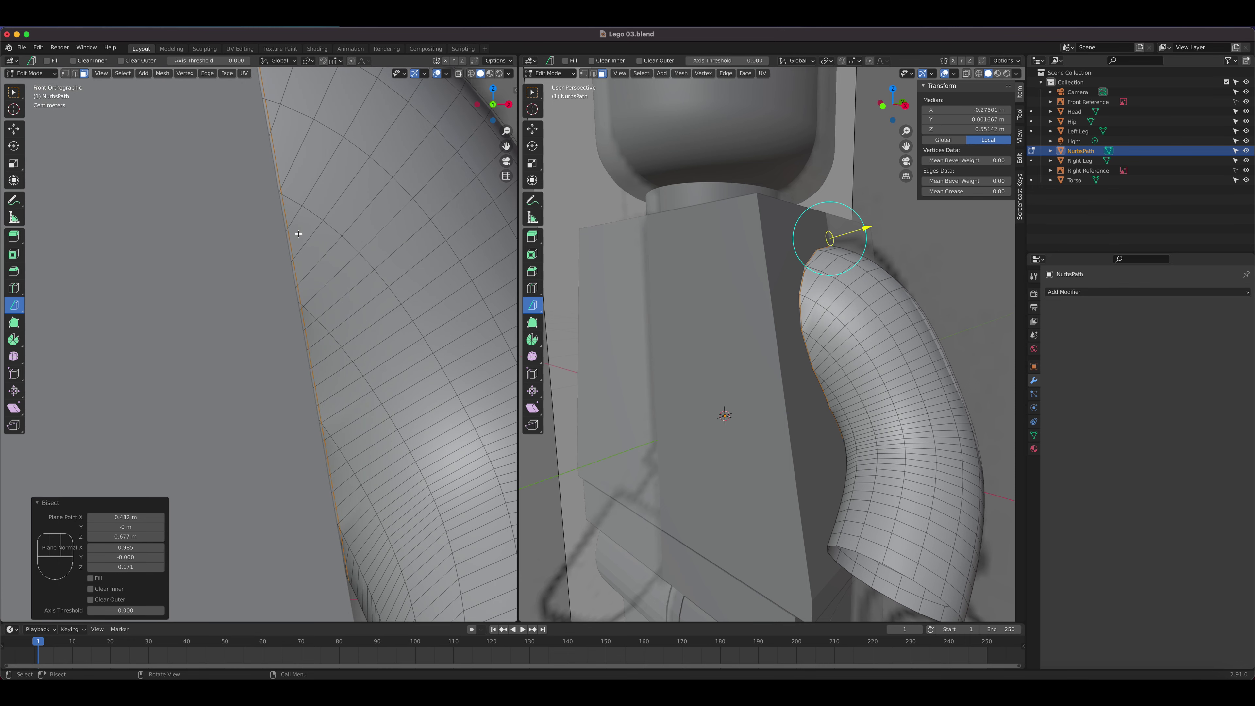
{"action": "scroll", "coordinate": [298, 234], "scroll_direction": "down", "scroll_amount": 3}
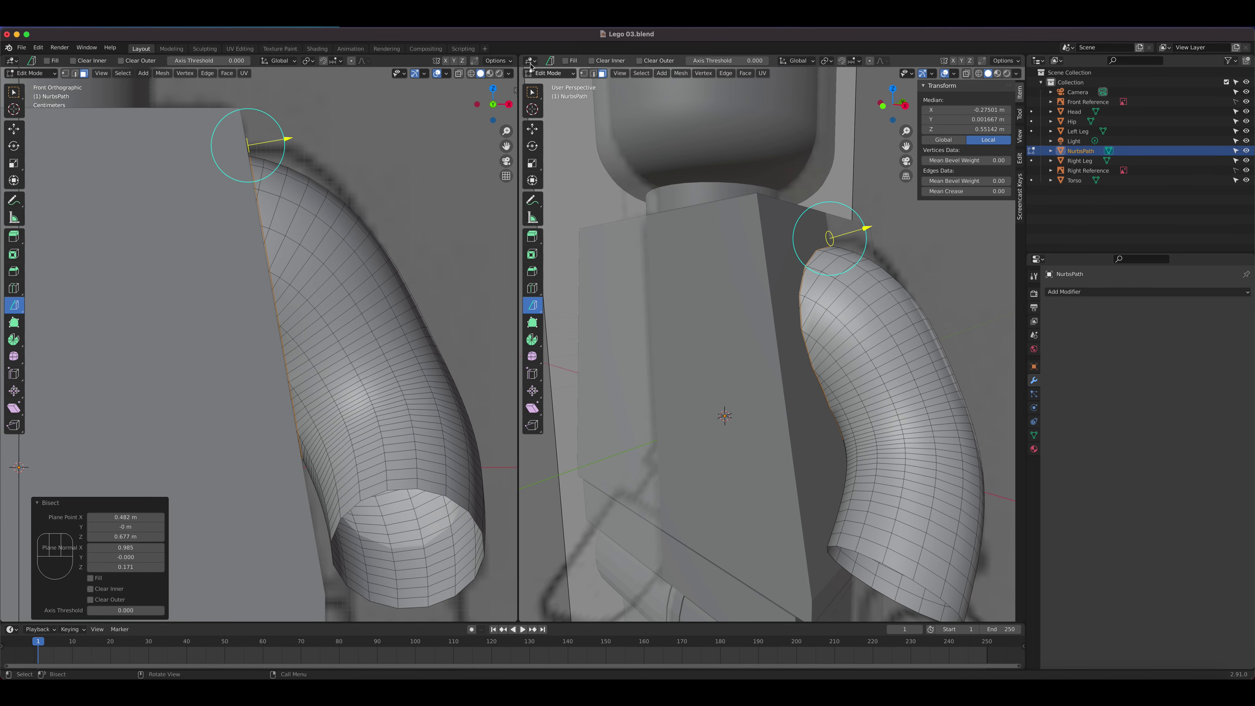
Step: Hide the Torso object and return to Edit Mode on the arm mesh
{"action": "key", "text": "Tab"}
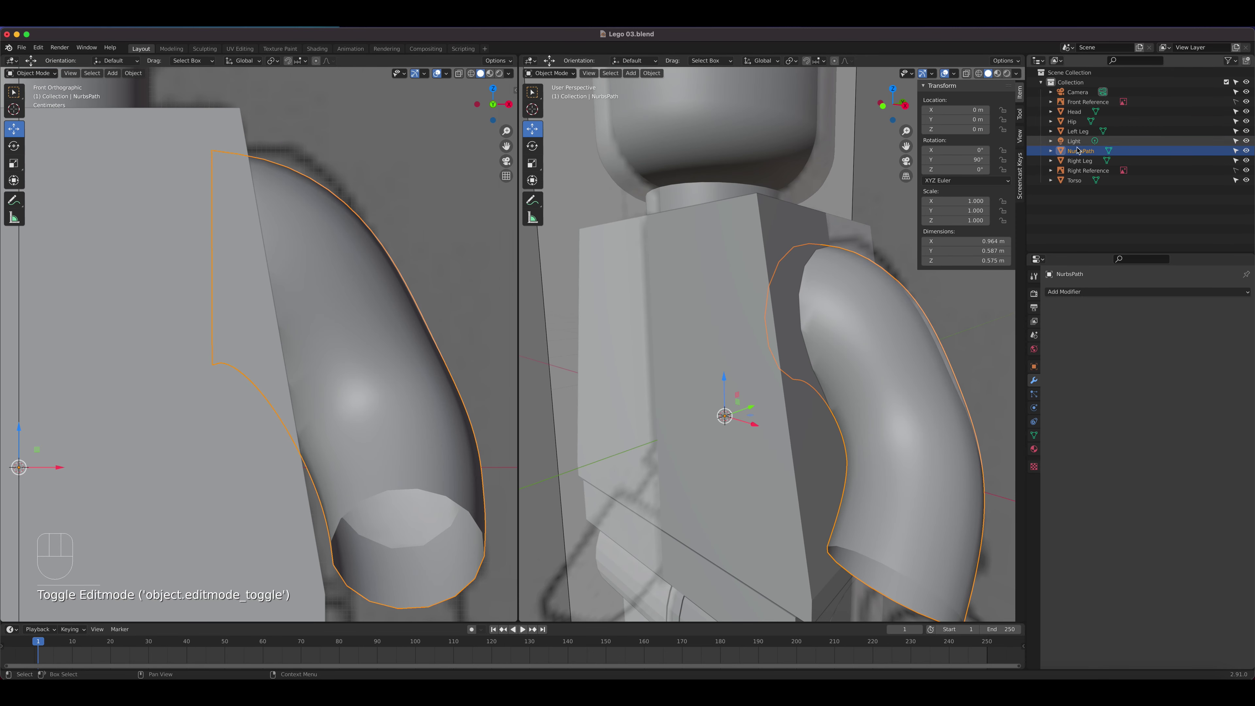
{"action": "left_click", "coordinate": [1247, 180]}
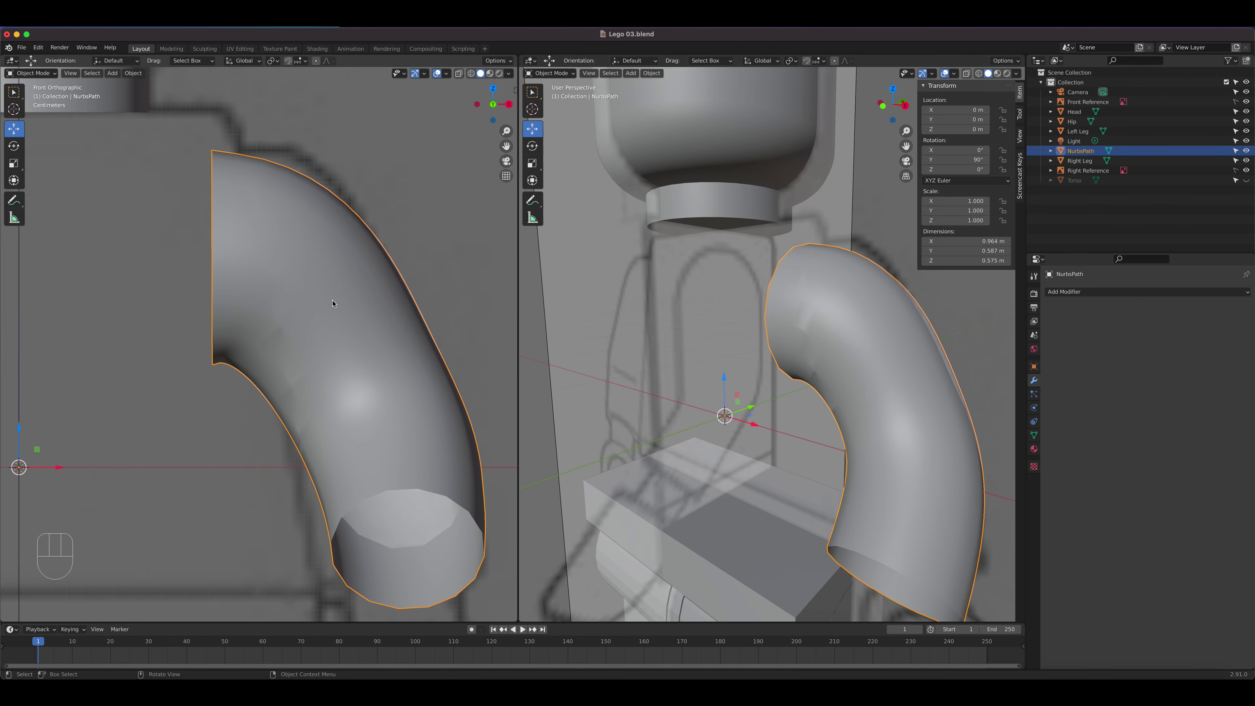
{"action": "key", "text": "Tab"}
Step: Select the face loop around the arm's shoulder opening and grow the selection by one ring
{"action": "middle_click_drag", "start_coordinate": [299, 289], "coordinate": [295, 237]}
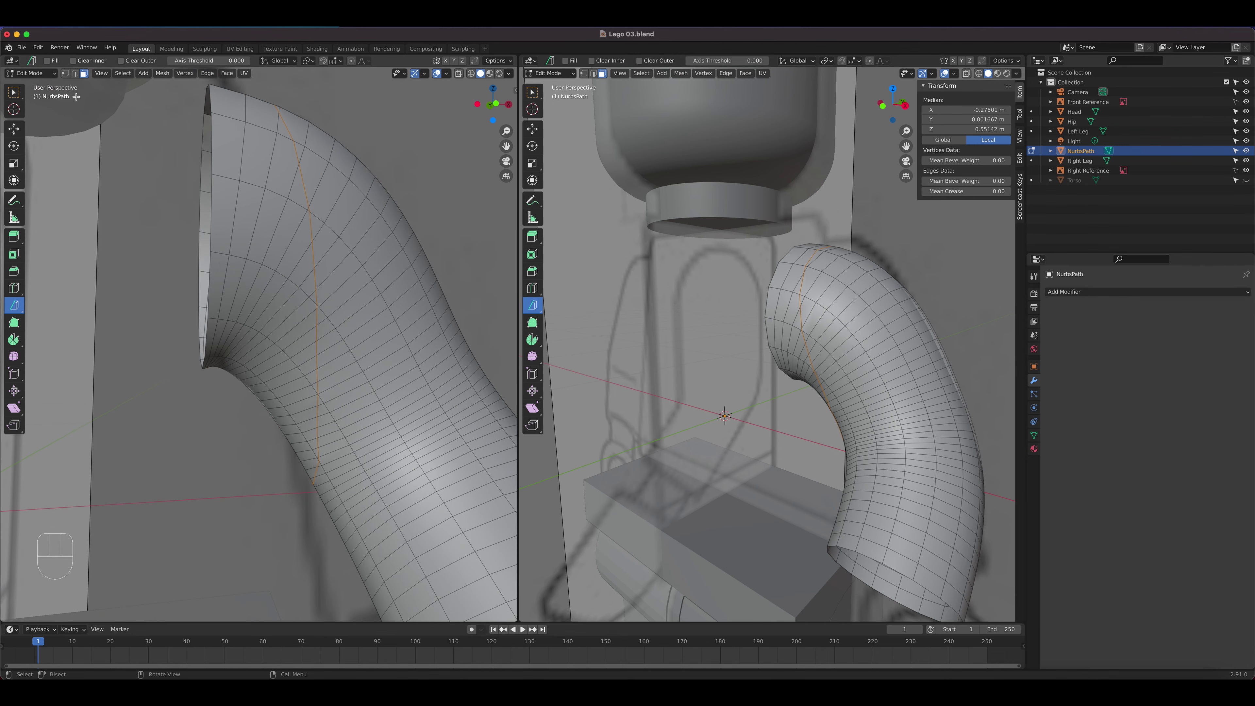
{"action": "left_click", "coordinate": [227, 139]}
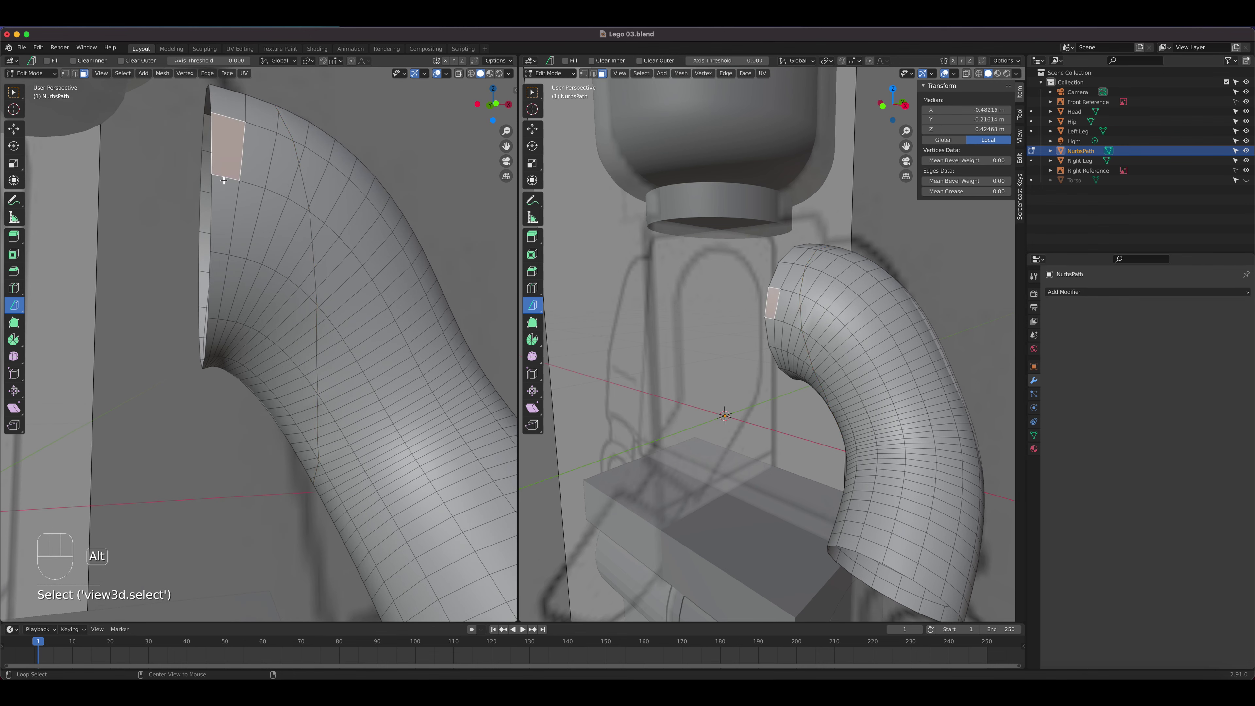
{"action": "left_click", "coordinate": [237, 199], "text": "alt"}
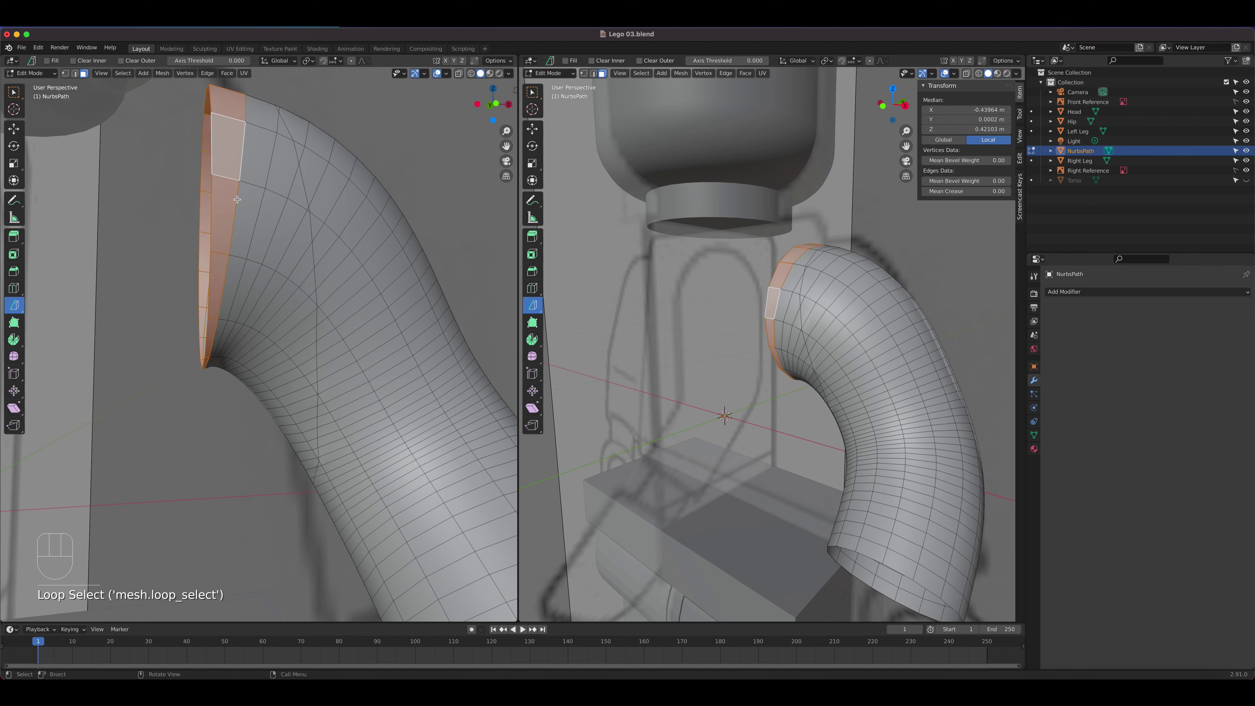
{"action": "key", "text": "ctrl+KP_Add"}
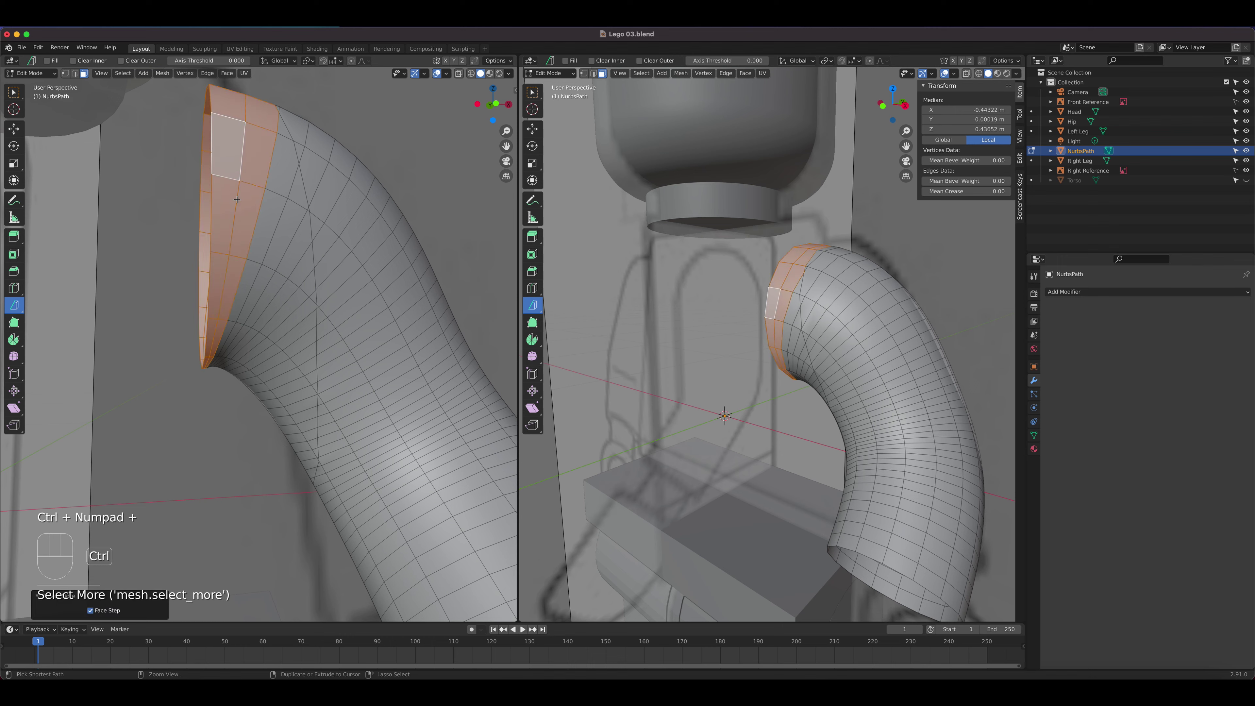
{"action": "middle_click_drag", "start_coordinate": [379, 163], "coordinate": [270, 168]}
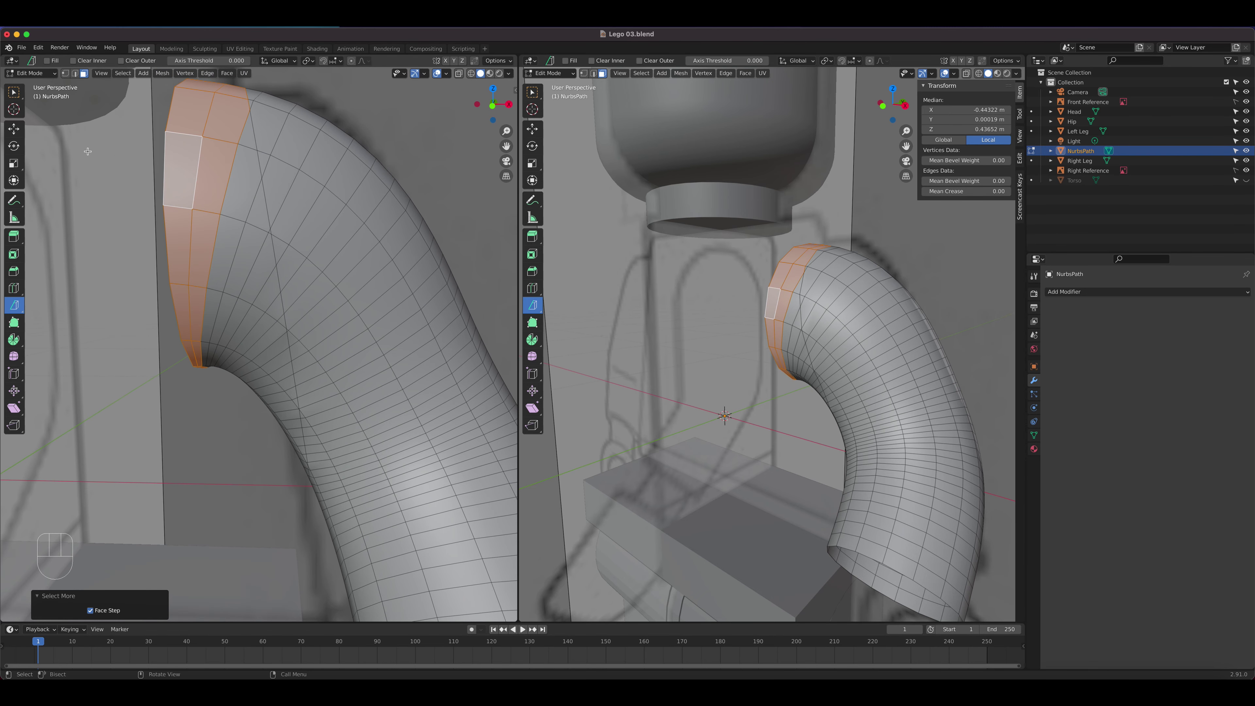
Step: Add the faces between the shoulder opening and the bisect line on the arm's front and underside with Circle Select
{"action": "mouse_move", "coordinate": [13, 97]}
{"action": "left_mouse_down"}
{"action": "mouse_move", "coordinate": [60, 109]}
{"action": "mouse_move", "coordinate": [99, 143]}
{"action": "left_mouse_up"}
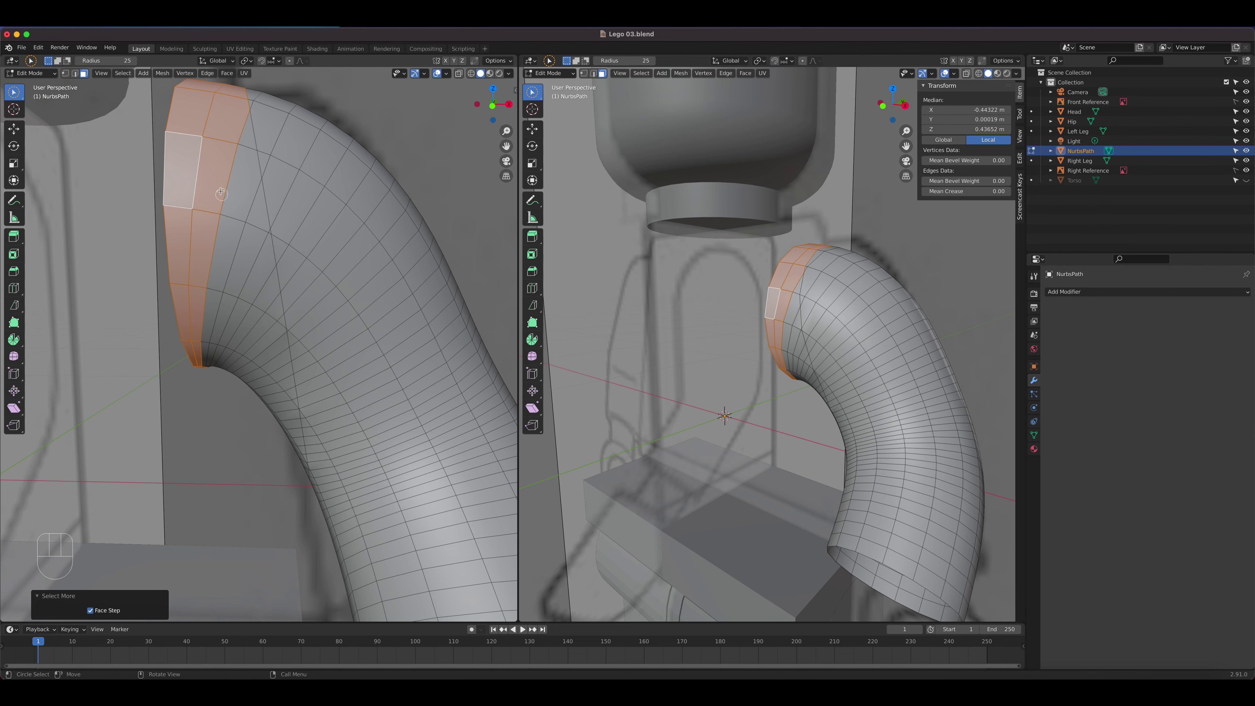
{"action": "mouse_move", "coordinate": [239, 143]}
{"action": "left_mouse_down"}
{"action": "mouse_move", "coordinate": [238, 226]}
{"action": "mouse_move", "coordinate": [261, 293]}
{"action": "mouse_move", "coordinate": [252, 353]}
{"action": "mouse_move", "coordinate": [220, 324]}
{"action": "mouse_move", "coordinate": [268, 409]}
{"action": "mouse_move", "coordinate": [277, 392]}
{"action": "mouse_move", "coordinate": [258, 344]}
{"action": "left_mouse_up"}
{"action": "key", "text": "super+z"}
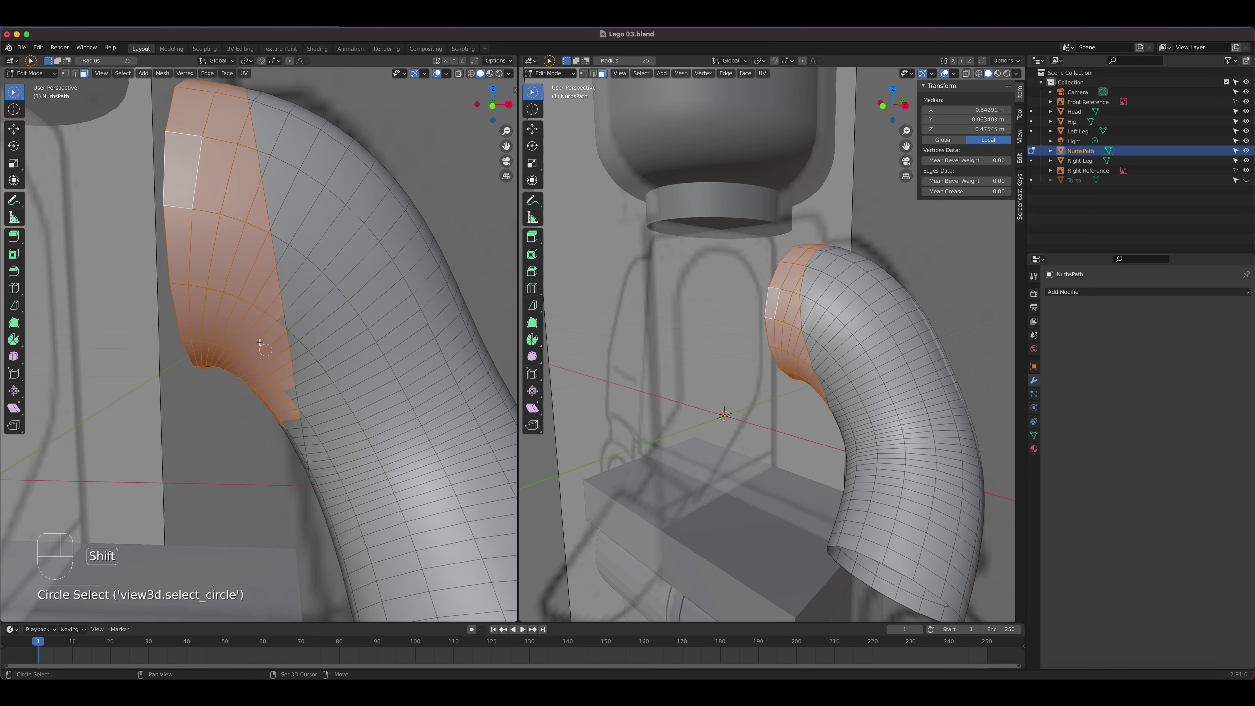
{"action": "mouse_move", "coordinate": [258, 344]}
{"action": "middle_mouse_down"}
{"action": "mouse_move", "coordinate": [255, 331]}
{"action": "mouse_move", "coordinate": [349, 247]}
{"action": "mouse_move", "coordinate": [372, 272]}
{"action": "mouse_move", "coordinate": [291, 403]}
{"action": "middle_mouse_up"}
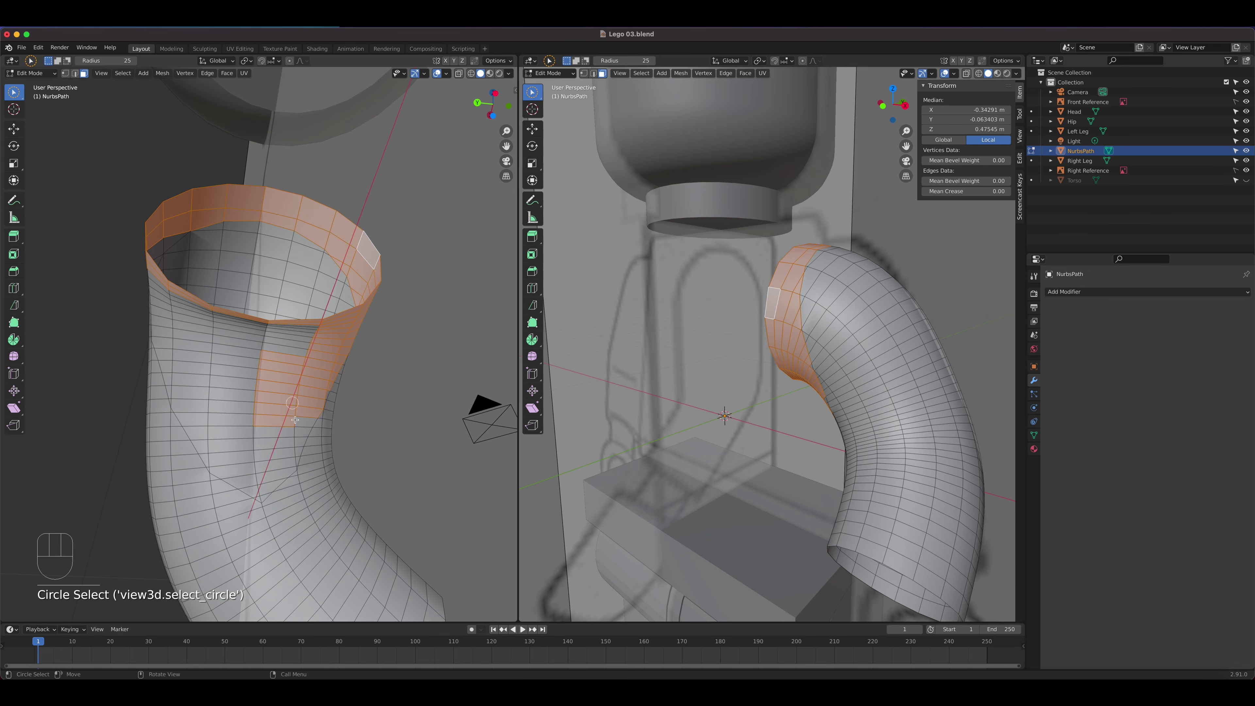
{"action": "left_click_drag", "start_coordinate": [303, 426], "coordinate": [277, 444], "text": "shift"}
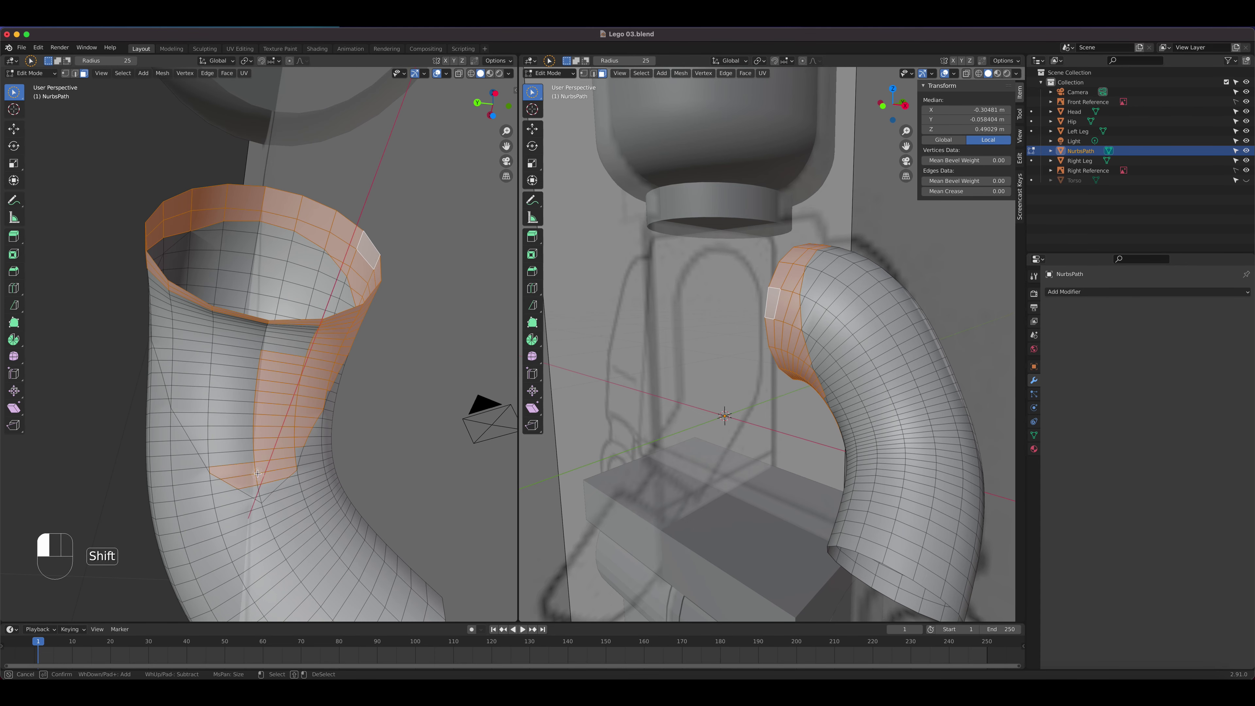
{"action": "mouse_move", "coordinate": [289, 350]}
{"action": "left_mouse_down", "text": "shift"}
{"action": "mouse_move", "coordinate": [286, 335]}
{"action": "mouse_move", "coordinate": [232, 342]}
{"action": "mouse_move", "coordinate": [198, 317]}
{"action": "mouse_move", "coordinate": [177, 342]}
{"action": "left_mouse_up", "text": "shift"}
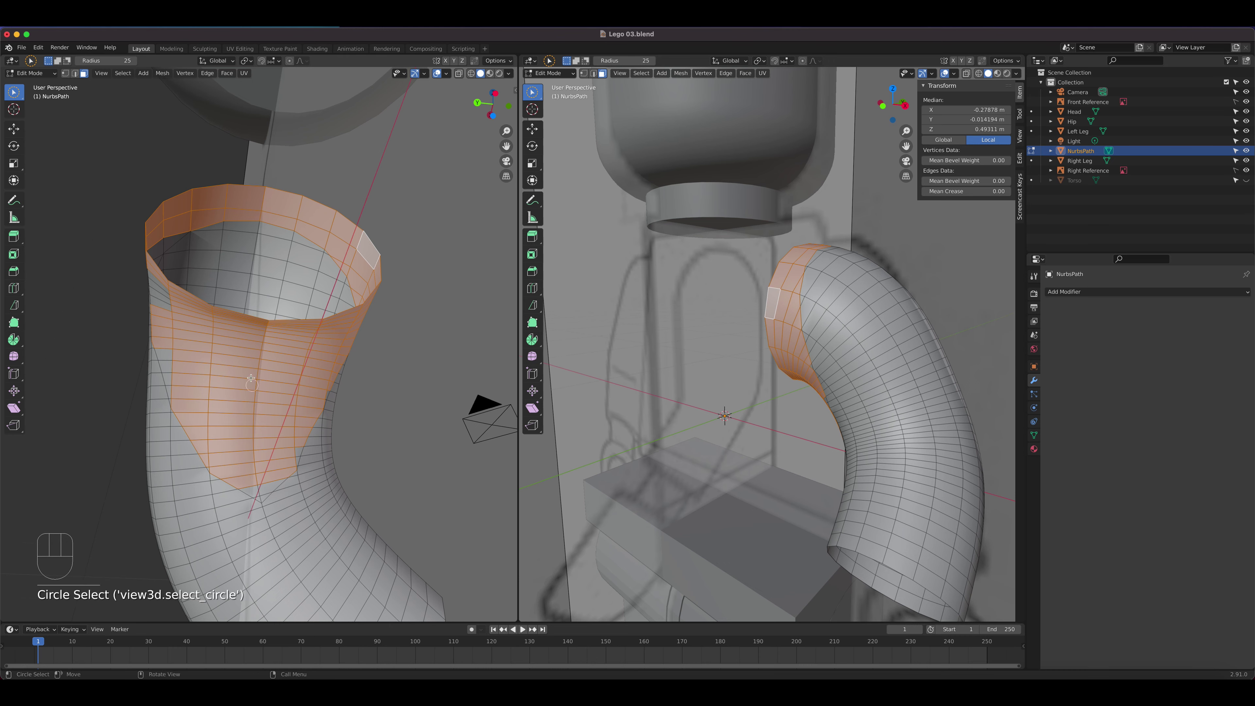
Step: Extend the circle selection over the arm's rear faces between the shoulder opening and the bisect line
{"action": "middle_click_drag", "start_coordinate": [213, 455], "coordinate": [201, 347]}
{"action": "left_click_drag", "start_coordinate": [201, 347], "coordinate": [194, 356], "text": "shift"}
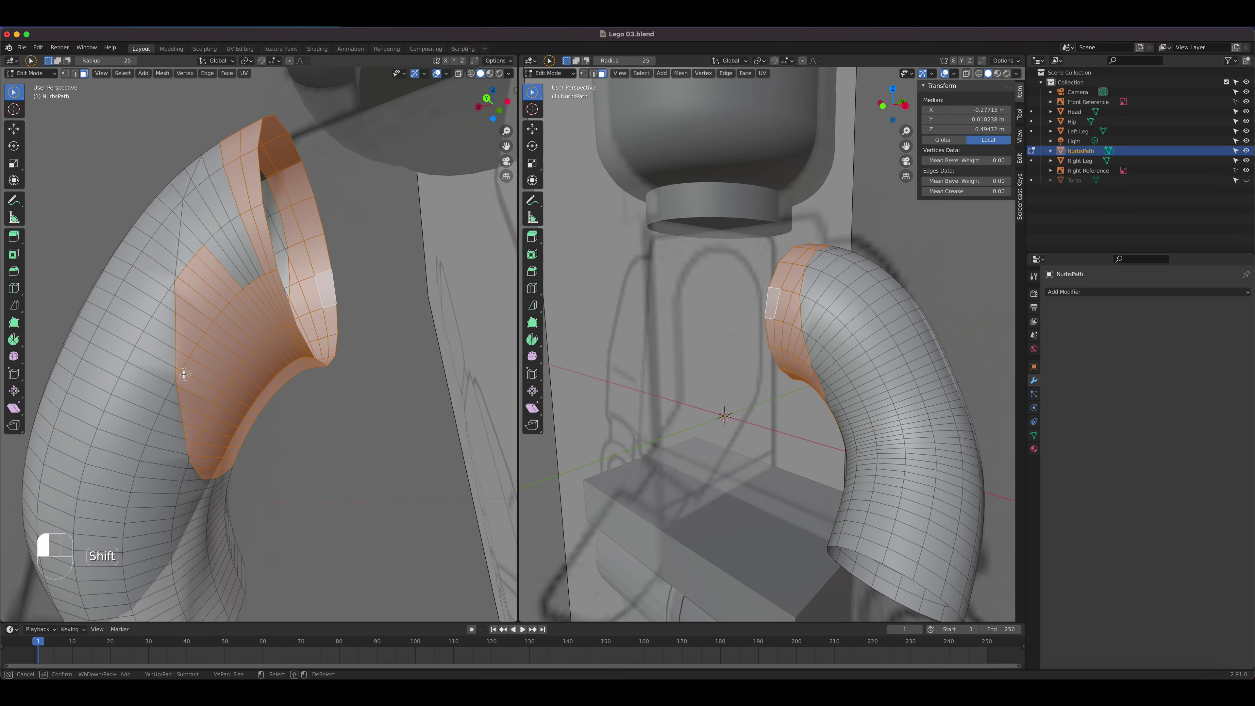
{"action": "middle_click_drag", "start_coordinate": [230, 215], "coordinate": [250, 274]}
{"action": "left_click_drag", "start_coordinate": [236, 337], "coordinate": [250, 237], "text": "shift"}
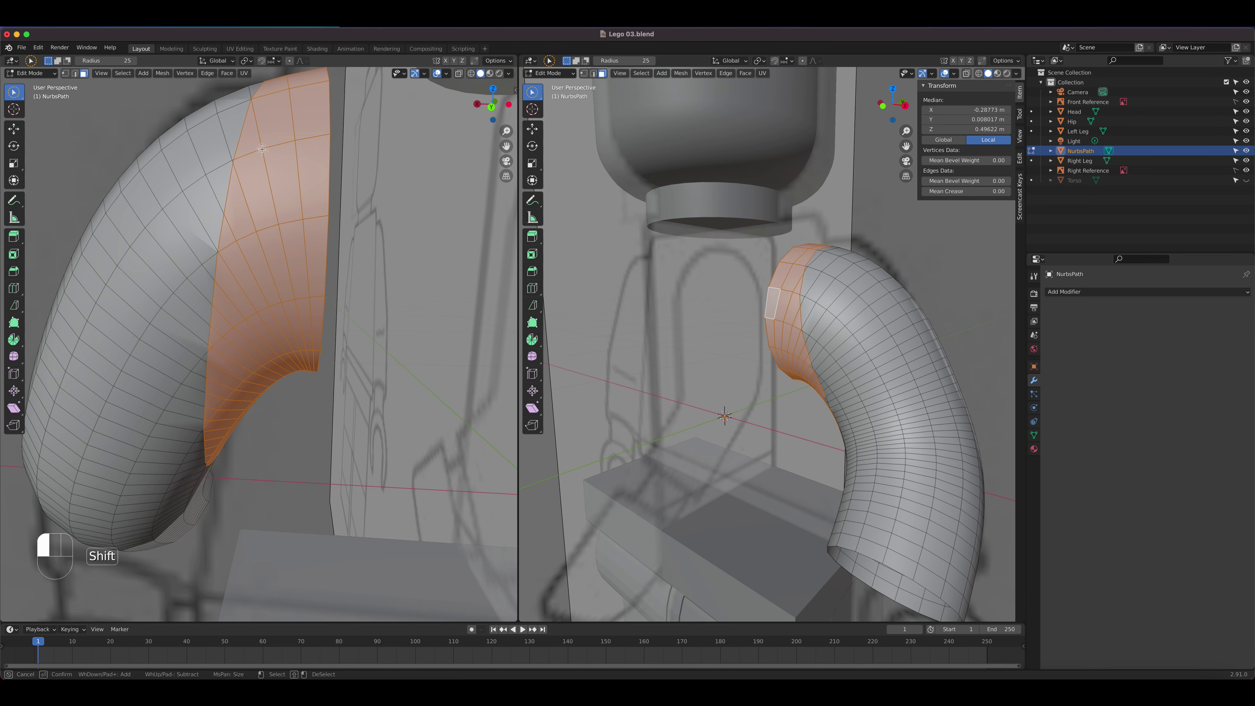
{"action": "left_click_drag", "start_coordinate": [262, 149], "coordinate": [261, 150], "text": "shift"}
{"action": "mouse_move", "coordinate": [261, 150]}
{"action": "middle_mouse_down"}
{"action": "mouse_move", "coordinate": [111, 229]}
{"action": "mouse_move", "coordinate": [85, 173]}
{"action": "mouse_move", "coordinate": [91, 155]}
{"action": "middle_mouse_up"}
{"action": "scroll", "coordinate": [240, 238], "scroll_direction": "up", "scroll_amount": 2}
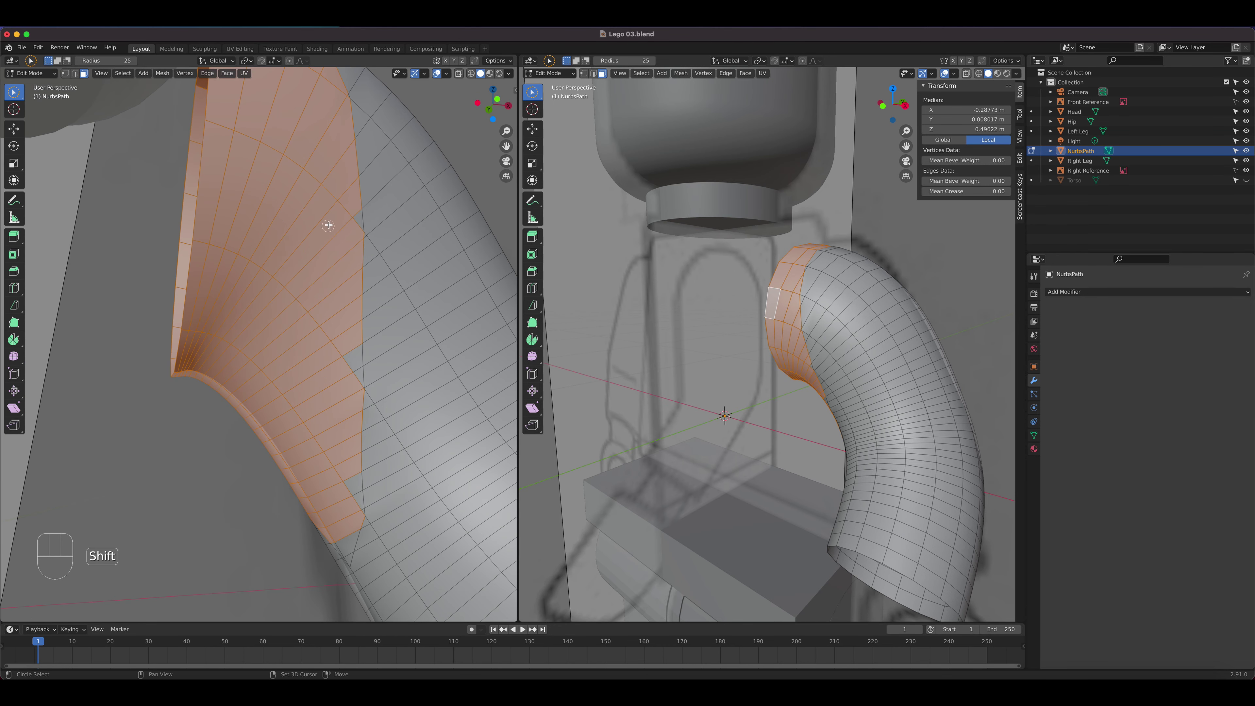
Step: Add the remaining faces along the bisect line and its lower tip to the selection, and delete all selected faces
{"action": "mouse_move", "coordinate": [352, 221]}
{"action": "left_mouse_down", "text": "shift"}
{"action": "mouse_move", "coordinate": [316, 329]}
{"action": "mouse_move", "coordinate": [351, 384]}
{"action": "left_mouse_up", "text": "shift"}
{"action": "left_click_drag", "start_coordinate": [341, 480], "coordinate": [349, 499], "text": "shift"}
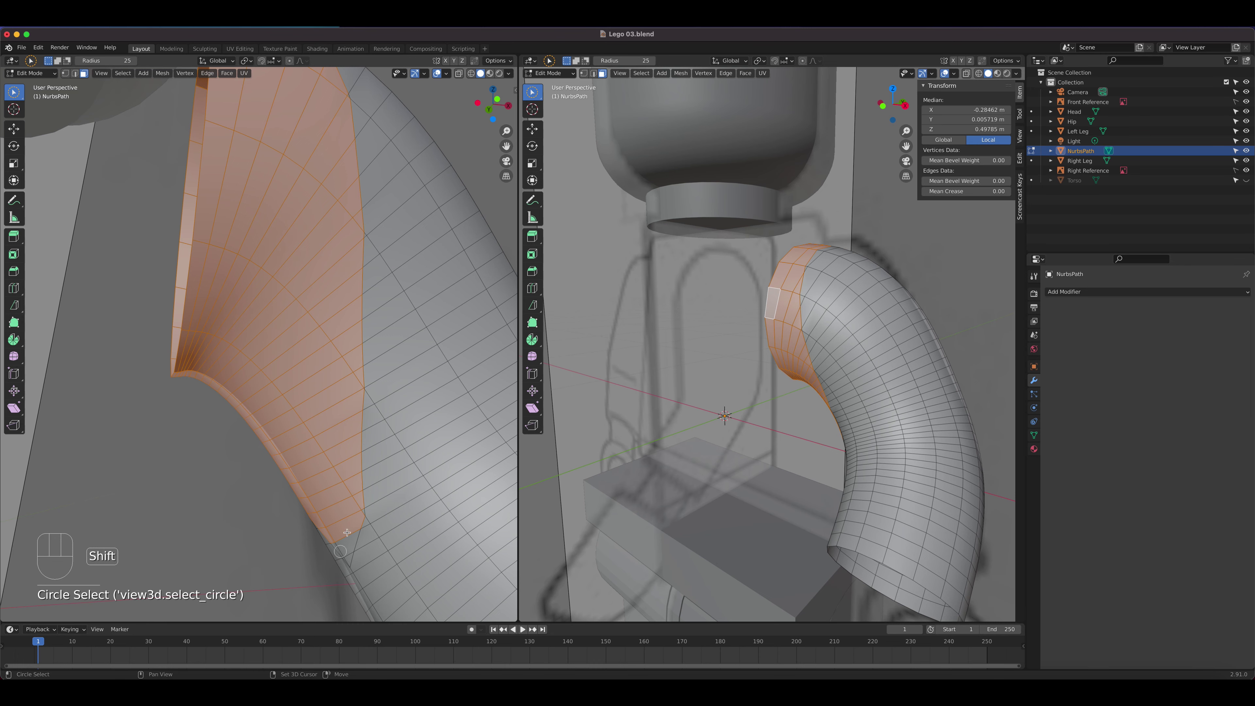
{"action": "middle_click_drag", "start_coordinate": [341, 553], "coordinate": [353, 540]}
{"action": "left_click_drag", "start_coordinate": [353, 540], "coordinate": [345, 561], "text": "shift"}
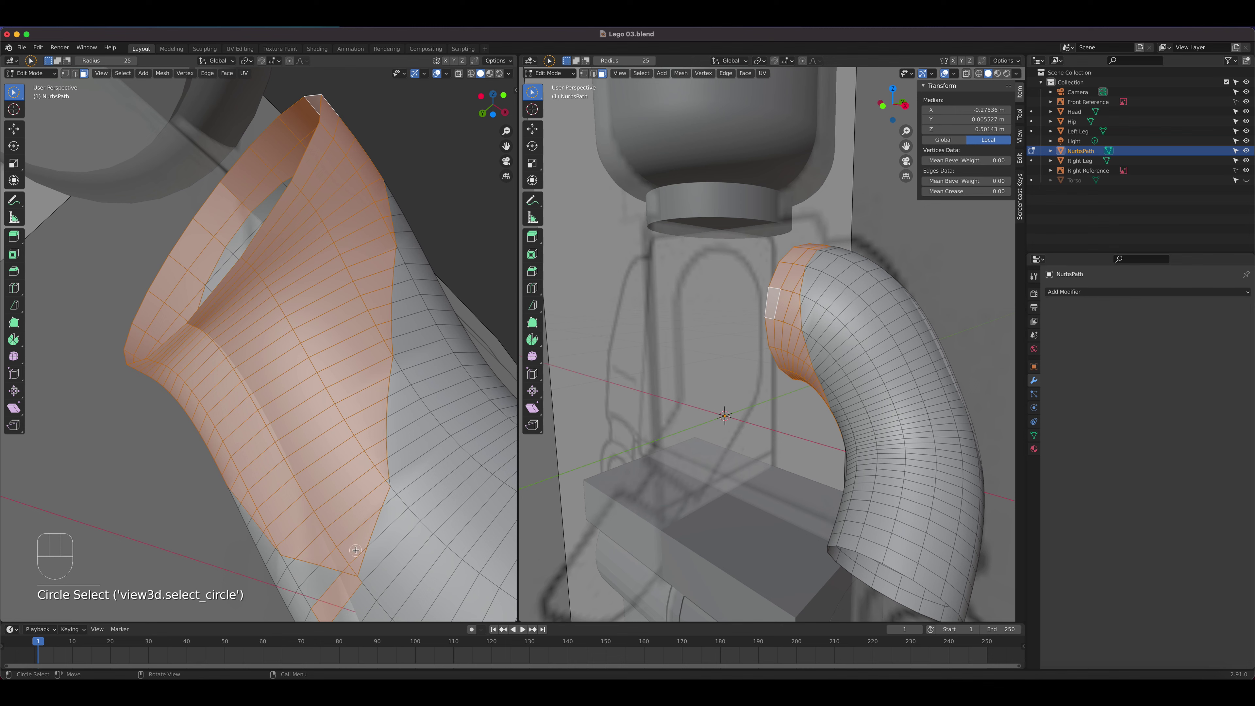
{"action": "key", "text": "super+z"}
{"action": "left_click_drag", "start_coordinate": [353, 541], "coordinate": [347, 559], "text": "shift"}
{"action": "scroll", "coordinate": [354, 416], "scroll_direction": "down", "scroll_amount": 1}
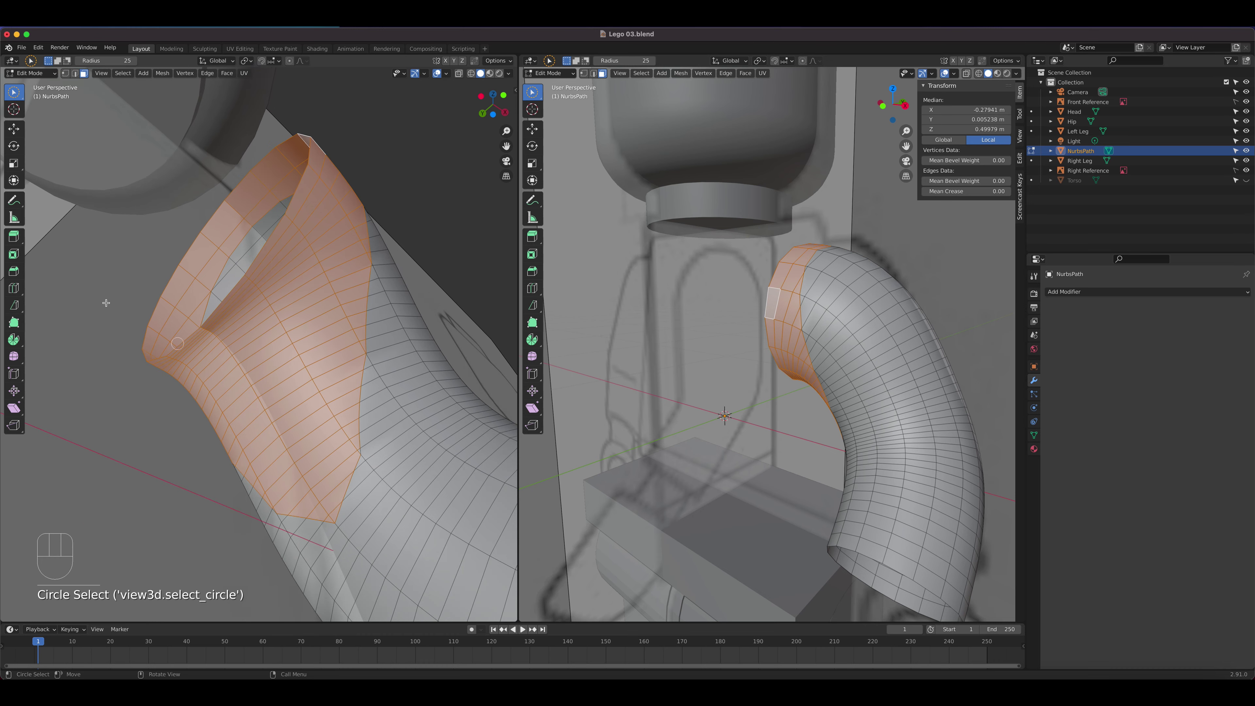
{"action": "left_click_drag", "start_coordinate": [16, 92], "coordinate": [51, 114]}
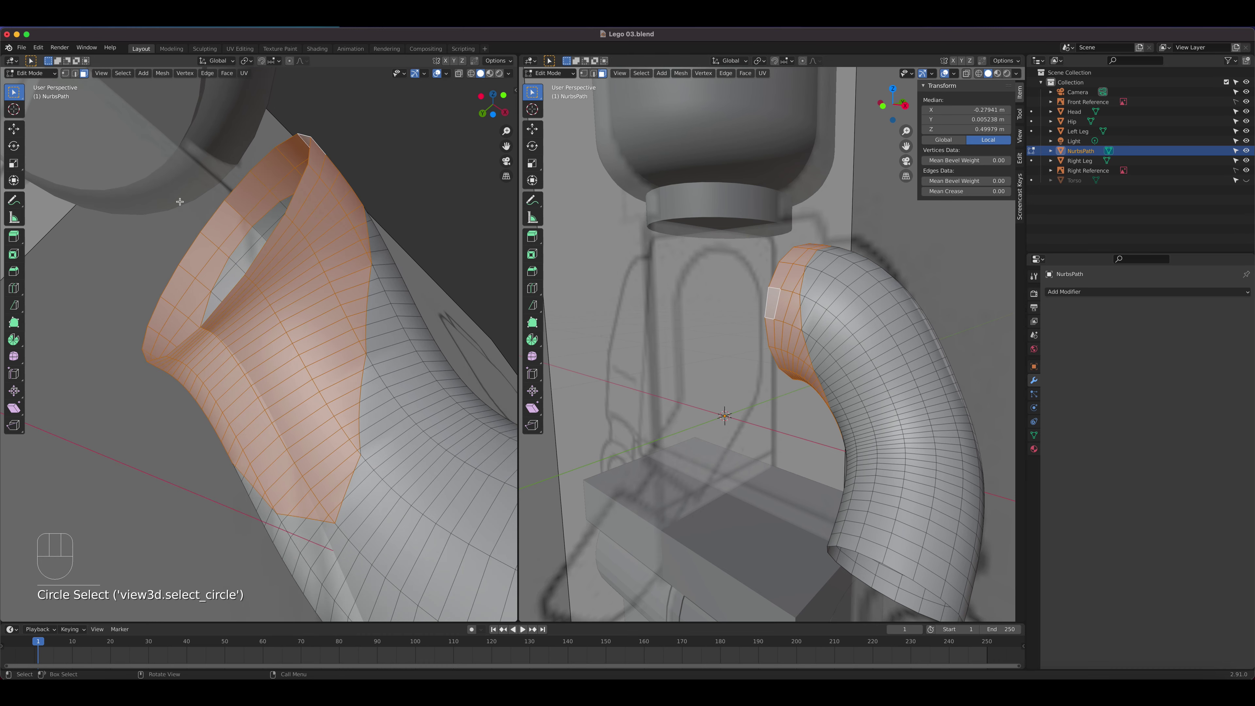
{"action": "middle_click_drag", "start_coordinate": [324, 262], "coordinate": [171, 341]}
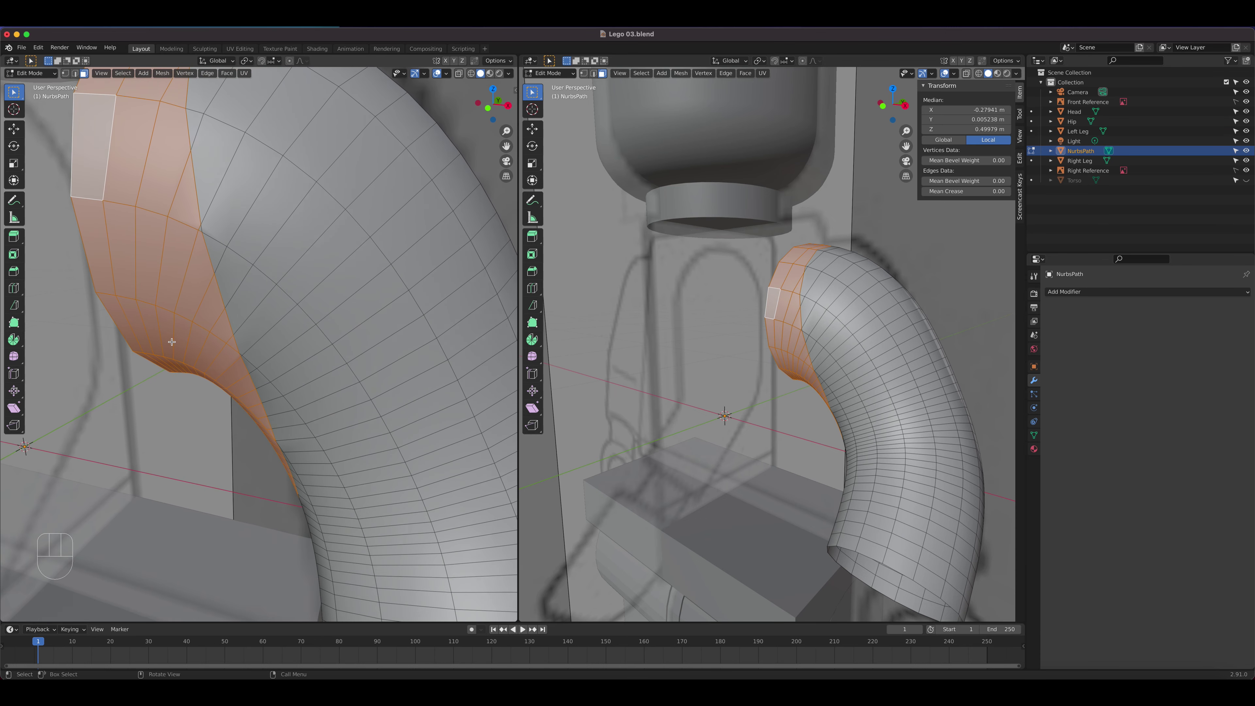
{"action": "key", "text": "x"}
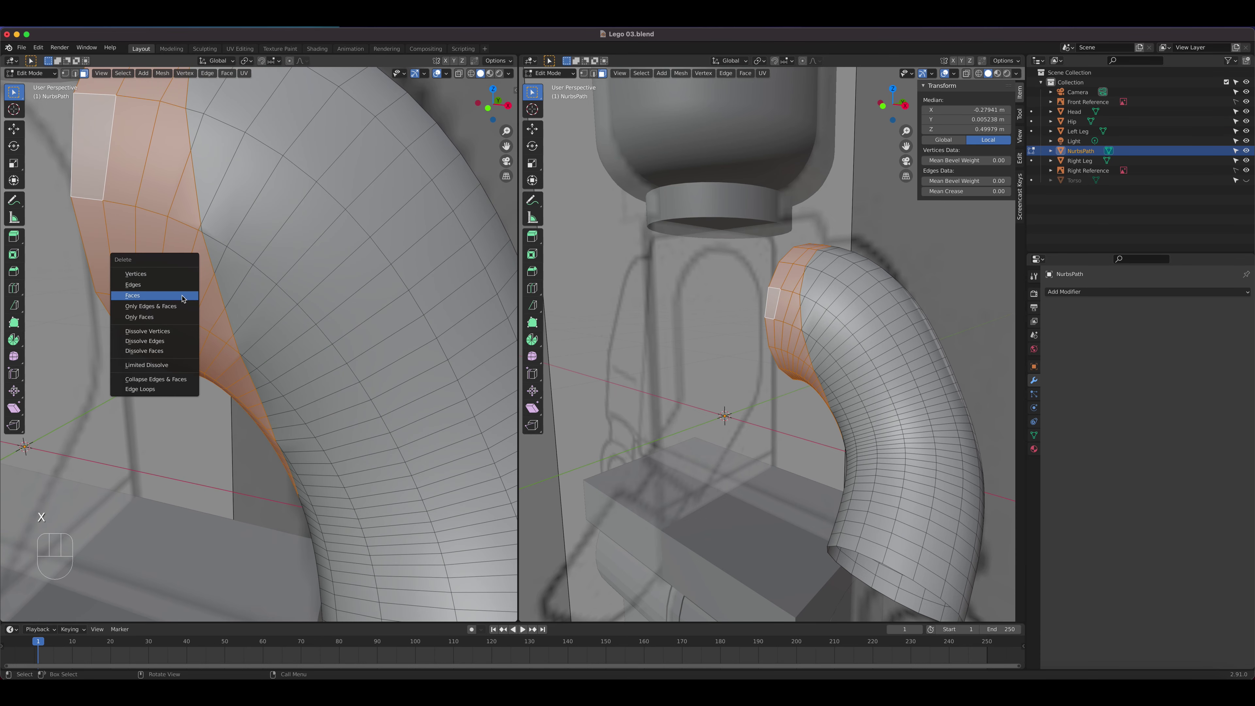
{"action": "left_click", "coordinate": [182, 296]}
Step: Delete the leftover sliver face on the front edge of the arm's cut opening
{"action": "scroll", "coordinate": [209, 261], "scroll_direction": "up", "scroll_amount": 1}
{"action": "middle_click_drag", "start_coordinate": [209, 261], "coordinate": [297, 301], "text": "shift"}
{"action": "left_click", "coordinate": [324, 305]}
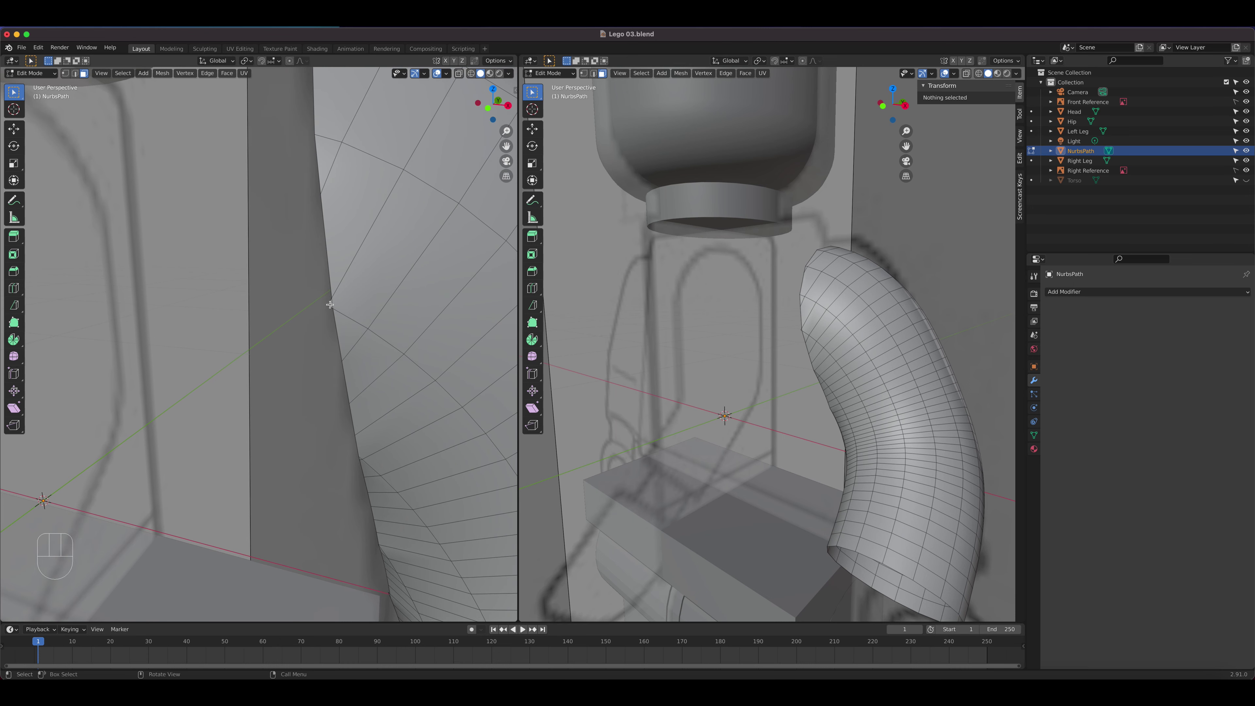
{"action": "key", "text": "x"}
{"action": "left_click", "coordinate": [328, 330]}
{"action": "scroll", "coordinate": [356, 345], "scroll_direction": "down", "scroll_amount": 3}
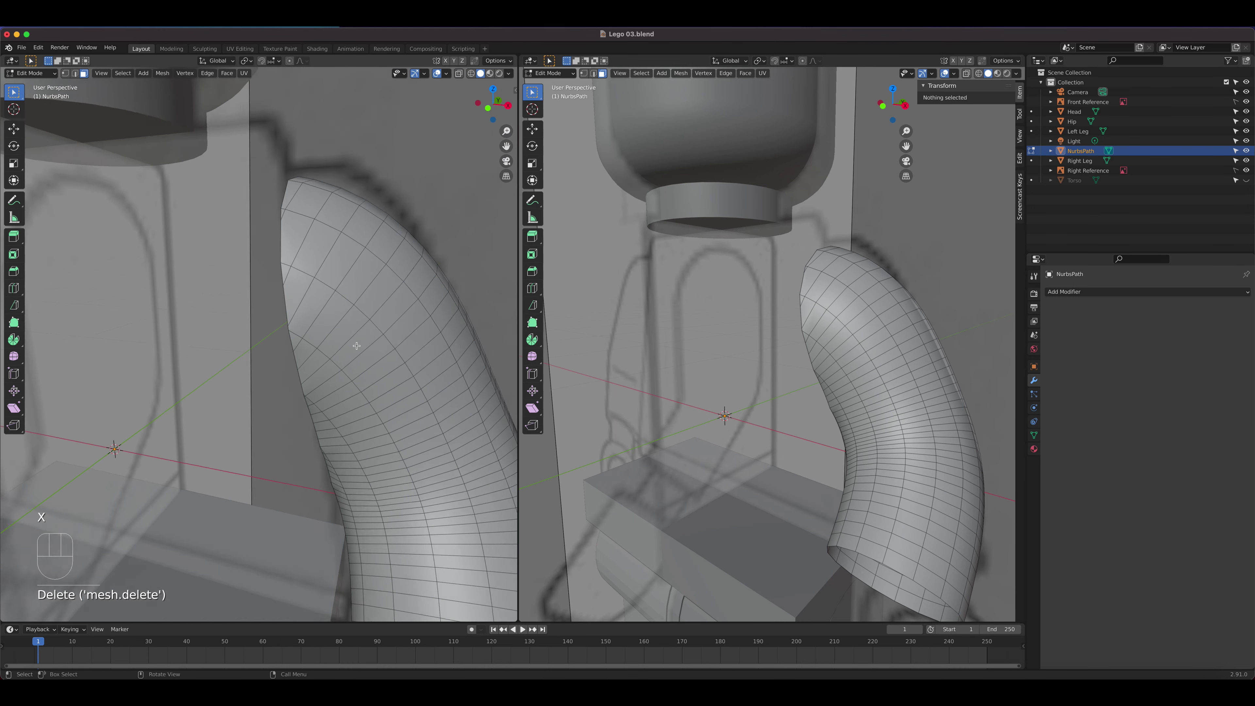
Step: Delete the two leftover sliver faces near the lower tip of the arm's cut opening, one on each side
{"action": "middle_click_drag", "start_coordinate": [356, 345], "coordinate": [400, 308]}
{"action": "scroll", "coordinate": [398, 317], "scroll_direction": "up", "scroll_amount": 5}
{"action": "middle_click_drag", "start_coordinate": [410, 564], "coordinate": [326, 454], "text": "shift"}
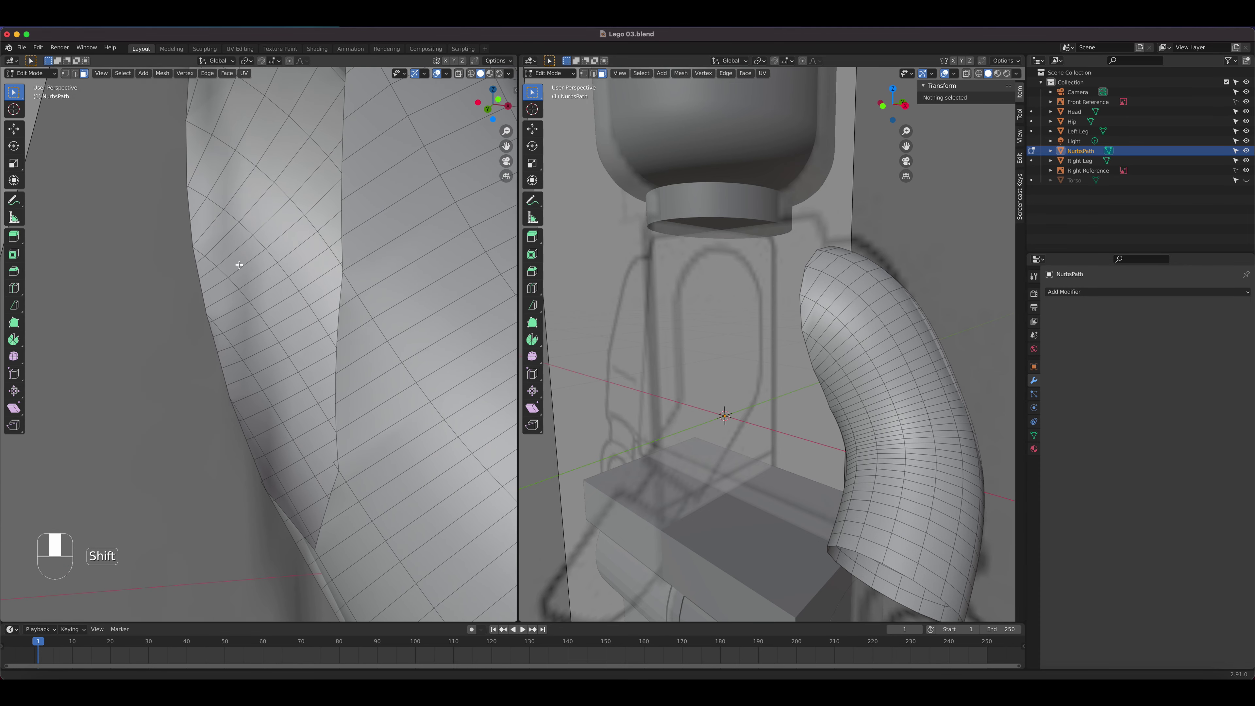
{"action": "left_click", "coordinate": [335, 463]}
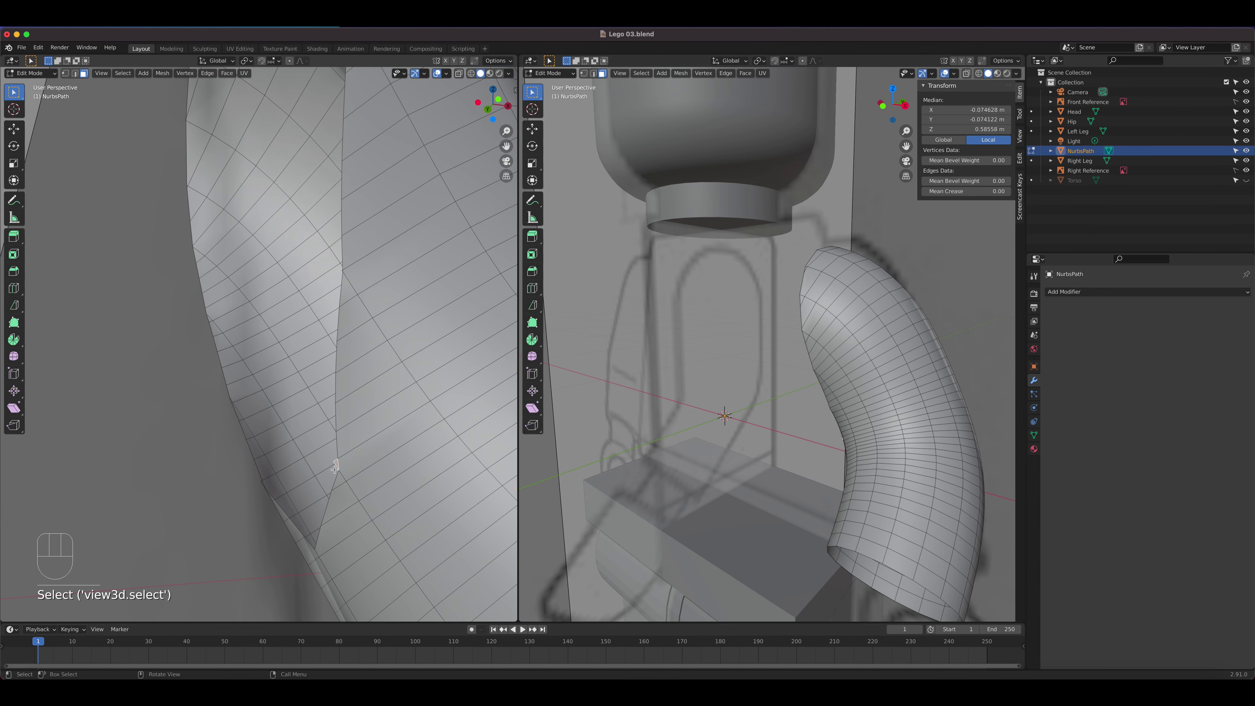
{"action": "key", "text": "x"}
{"action": "left_click", "coordinate": [335, 469]}
{"action": "middle_click_drag", "start_coordinate": [343, 431], "coordinate": [271, 415]}
{"action": "left_click", "coordinate": [154, 481]}
{"action": "key", "text": "x"}
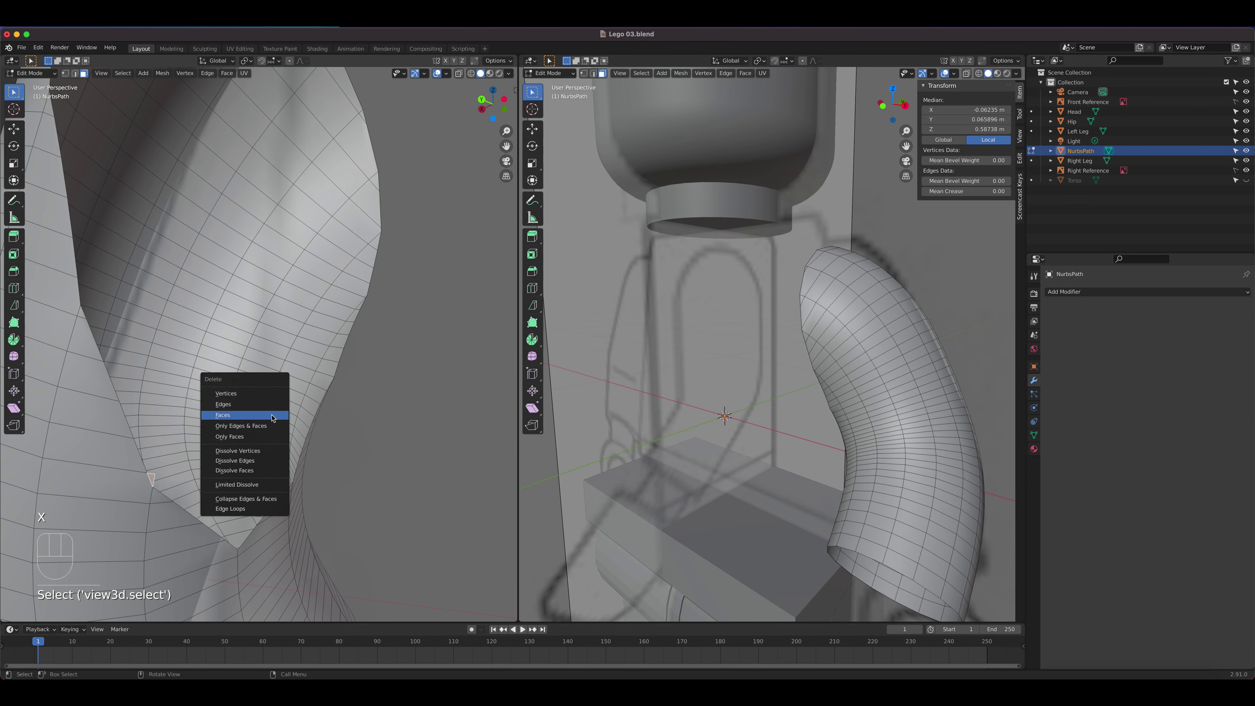
{"action": "left_click", "coordinate": [232, 389]}
Step: Delete the stray sliver face on the upper rear edge of the arm's cut opening
{"action": "middle_click_drag", "start_coordinate": [95, 314], "coordinate": [280, 399], "text": "shift"}
{"action": "scroll", "coordinate": [224, 297], "scroll_direction": "up", "scroll_amount": 3}
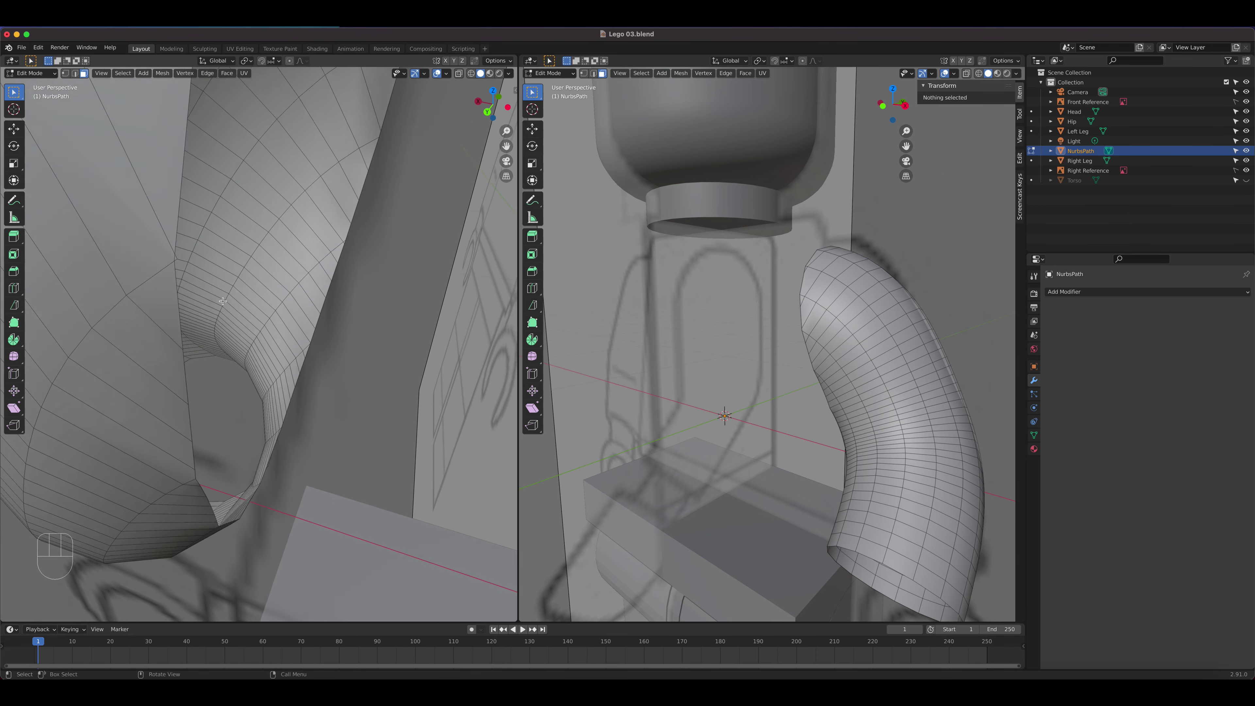
{"action": "left_click", "coordinate": [102, 184]}
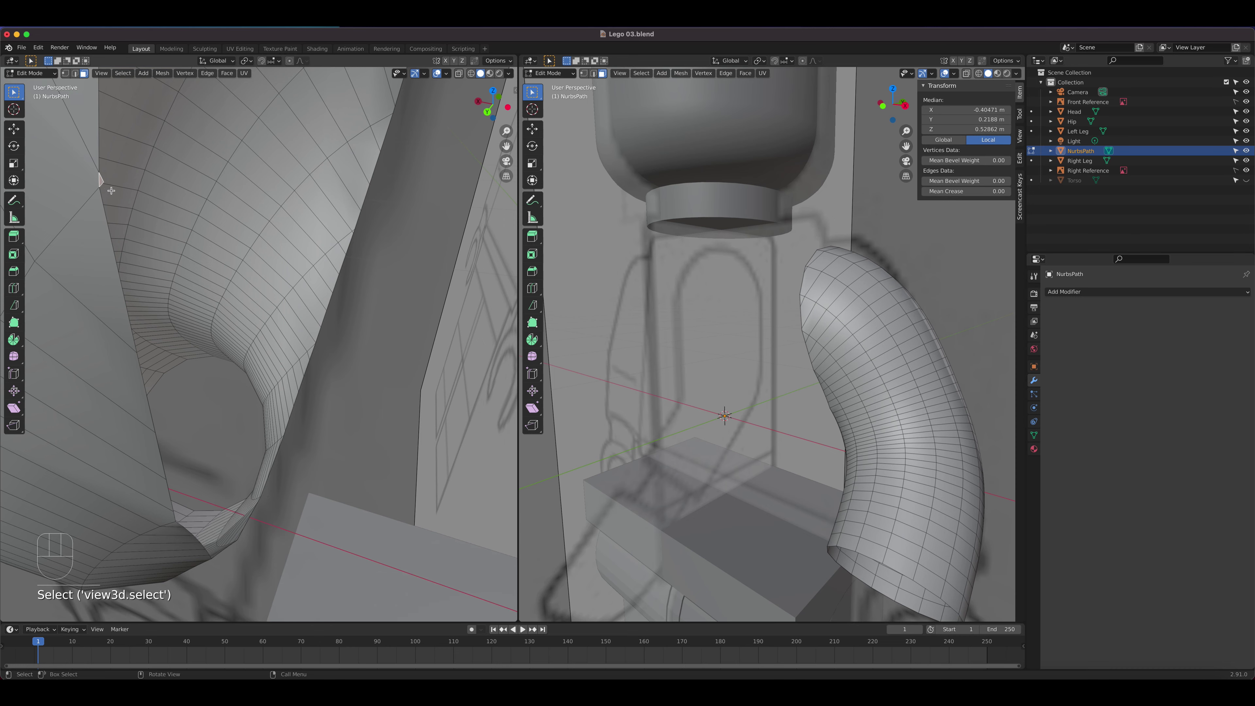
{"action": "key", "text": "x"}
{"action": "left_click", "coordinate": [112, 192]}
Step: Switch to edge selection and select the boundary edges all the way around the arm's cut shoulder opening
{"action": "scroll", "coordinate": [182, 216], "scroll_direction": "down", "scroll_amount": 4}
{"action": "middle_click_drag", "start_coordinate": [262, 179], "coordinate": [321, 342], "text": "shift"}
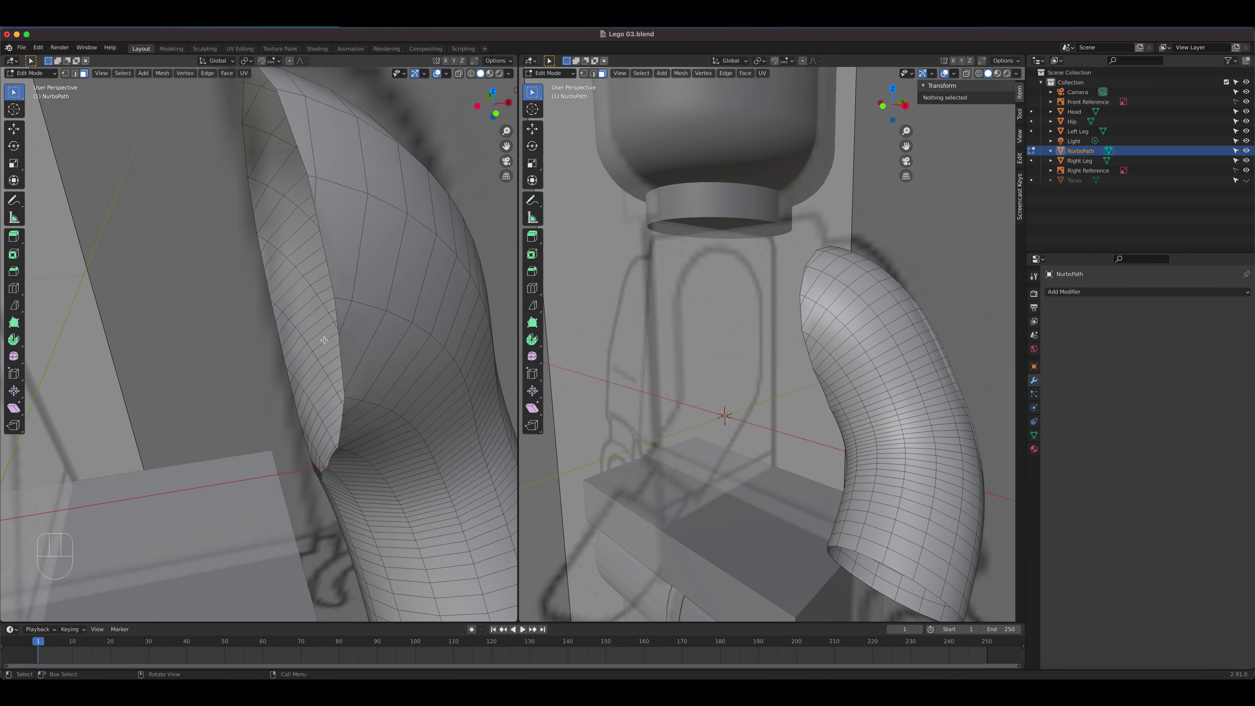
{"action": "key", "text": "2"}
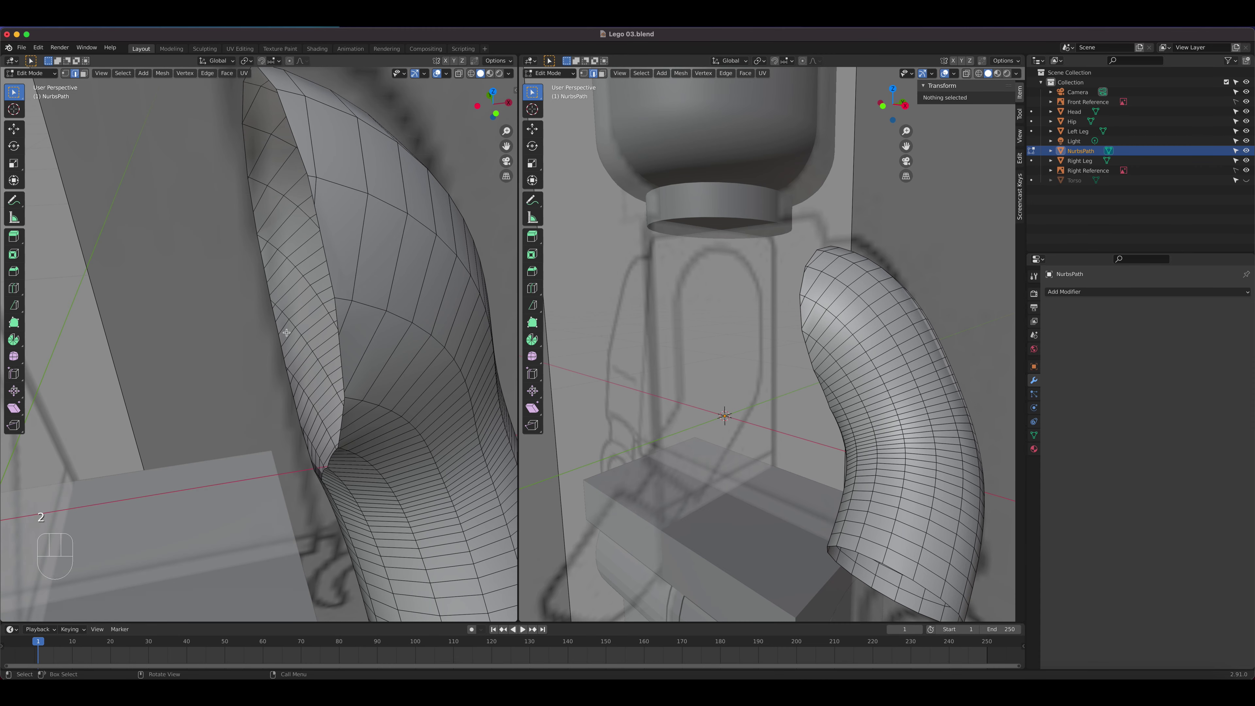
{"action": "left_click", "coordinate": [302, 154]}
{"action": "left_click", "coordinate": [301, 154], "text": "alt"}
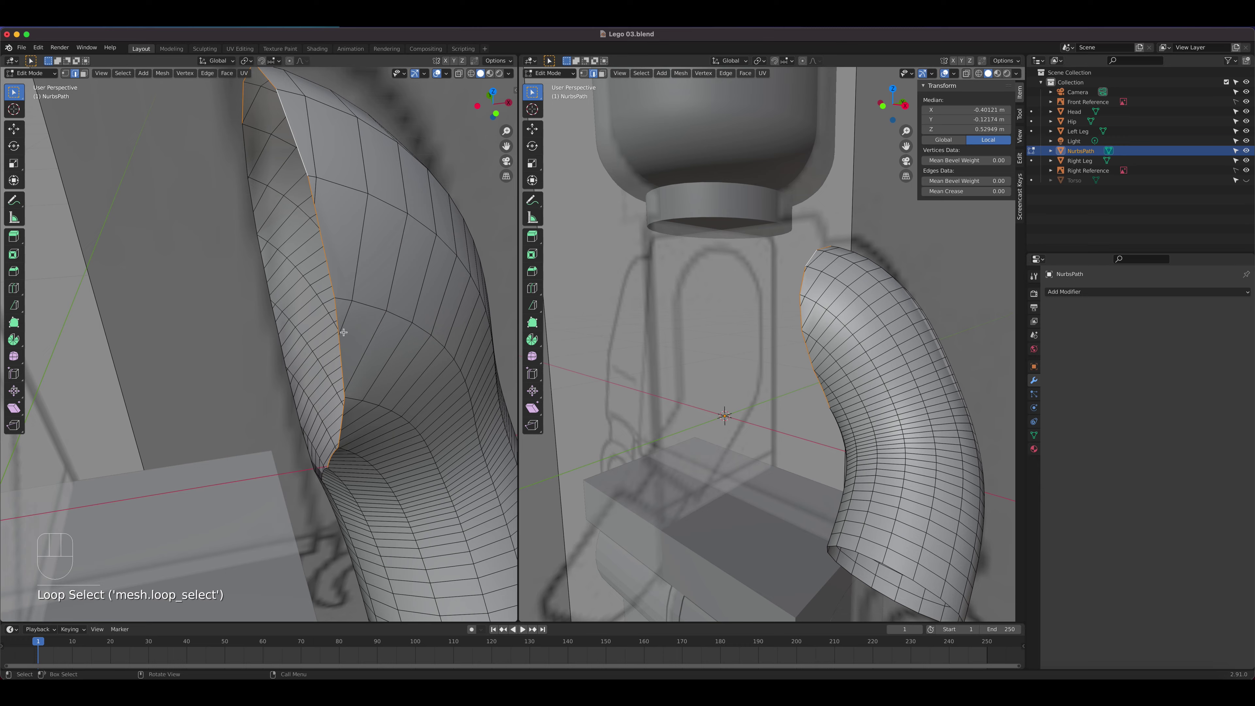
{"action": "middle_click_drag", "start_coordinate": [346, 338], "coordinate": [545, 296]}
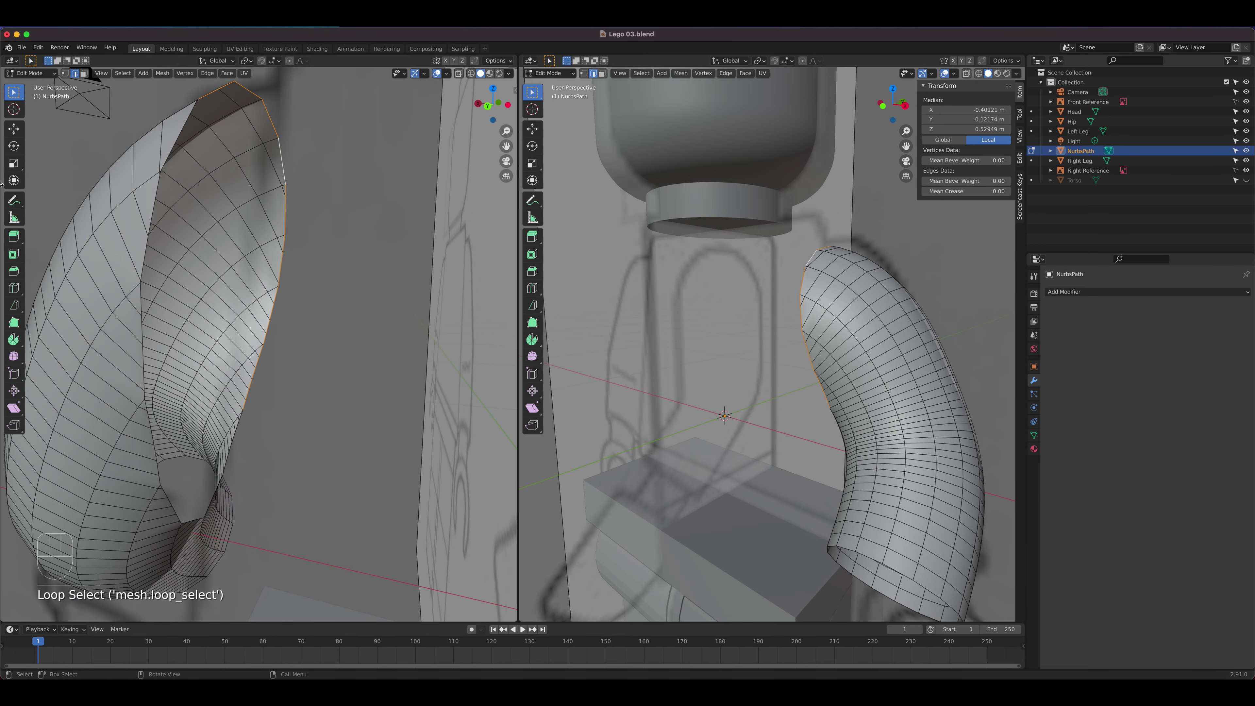
{"action": "left_click", "coordinate": [177, 143], "text": "alt+shift"}
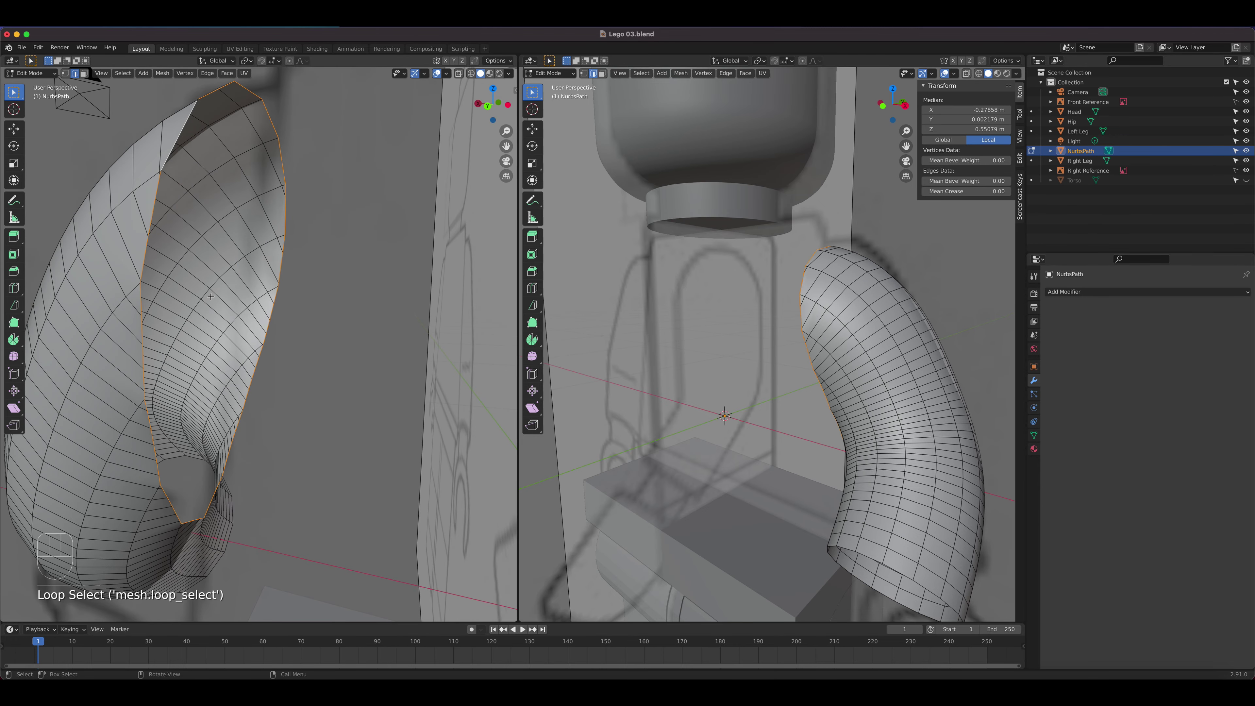
{"action": "middle_click_drag", "start_coordinate": [207, 303], "coordinate": [230, 348]}
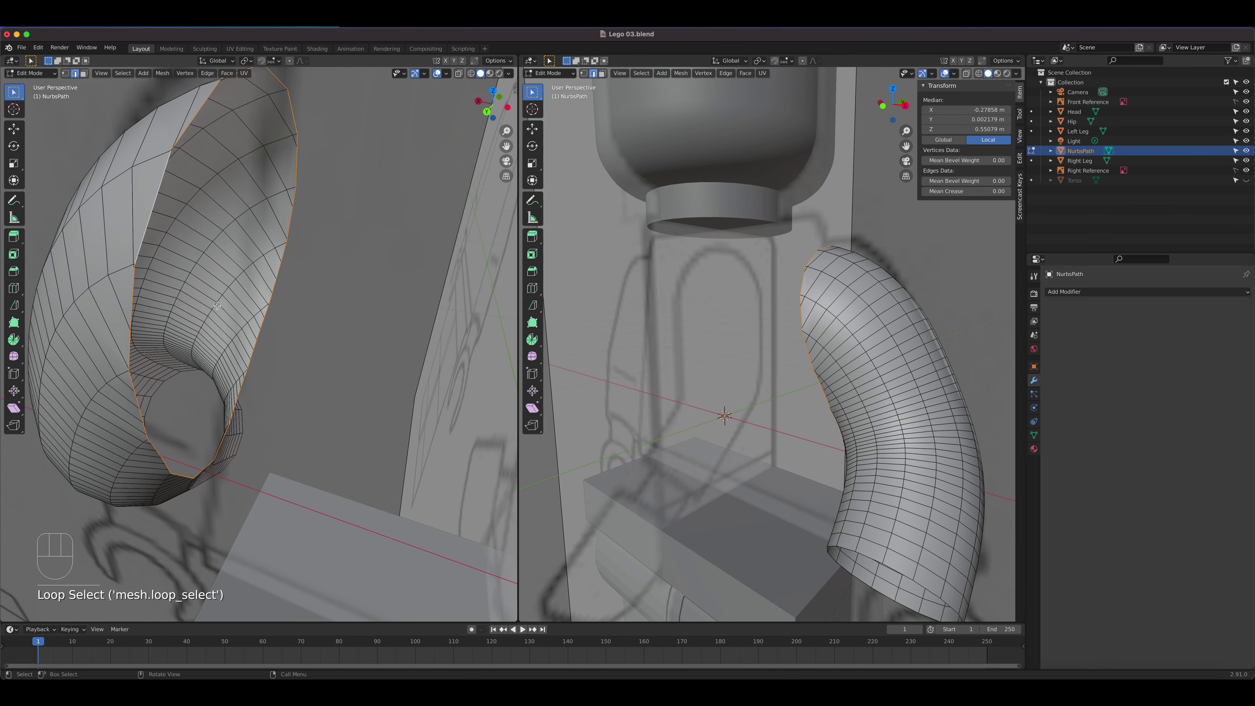
Step: Fill the selected boundary of the shoulder opening with a face and return to Object Mode
{"action": "middle_click_drag", "start_coordinate": [210, 224], "coordinate": [80, 296]}
{"action": "scroll", "coordinate": [224, 251], "scroll_direction": "up", "scroll_amount": 2}
{"action": "scroll", "coordinate": [222, 249], "scroll_direction": "down", "scroll_amount": 1}
{"action": "key", "text": "f"}
{"action": "scroll", "coordinate": [338, 371], "scroll_direction": "down", "scroll_amount": 3}
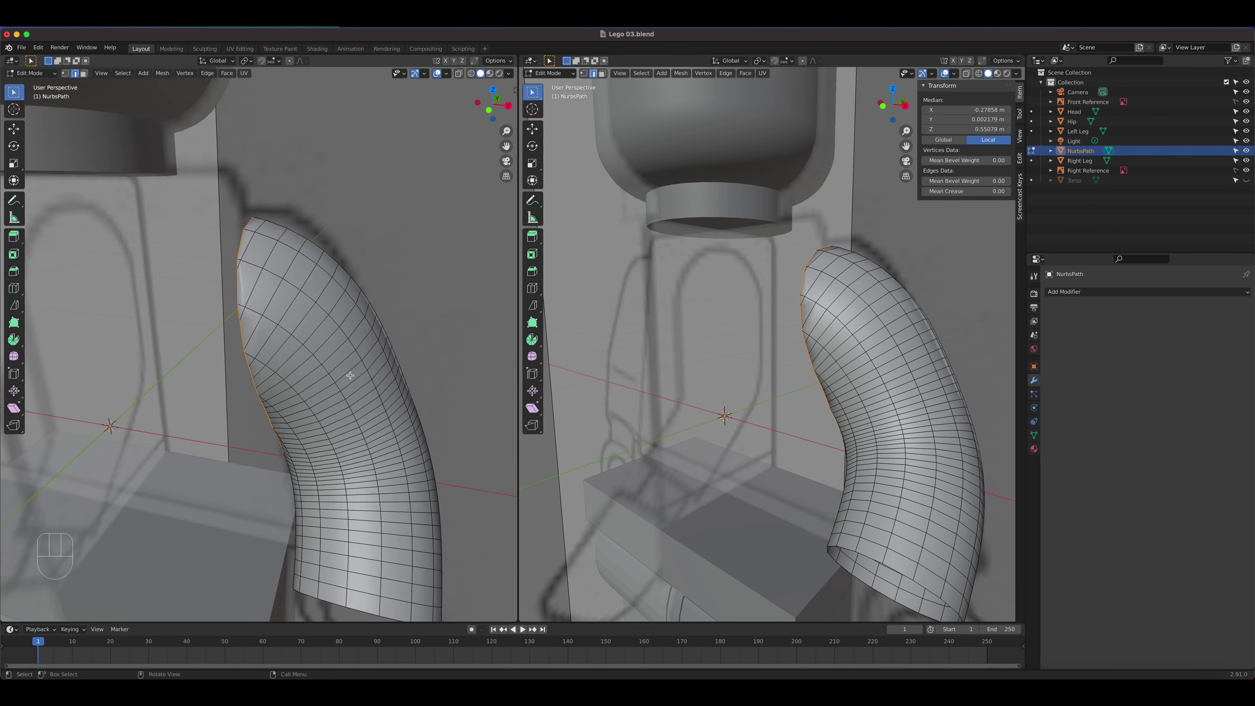
{"action": "key", "text": "Tab"}
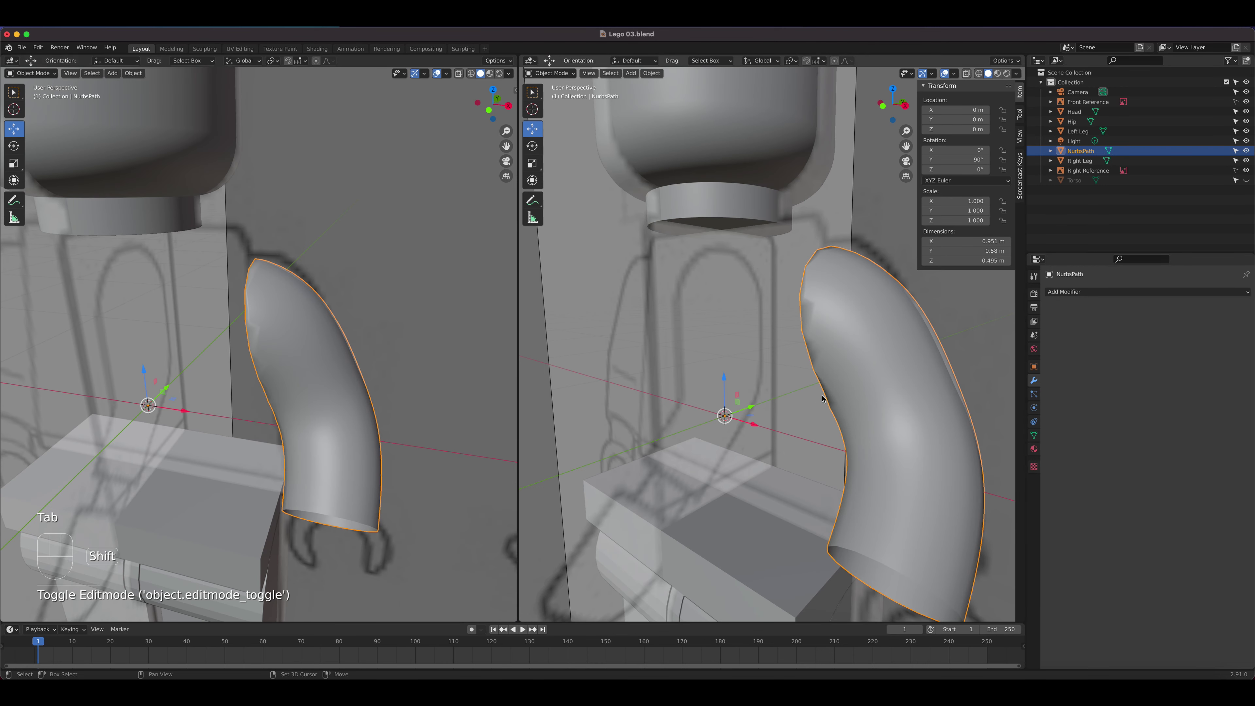
Step: Enable Auto Smooth for the arm mesh's normals
{"action": "middle_click_drag", "start_coordinate": [849, 364], "coordinate": [873, 378]}
{"action": "middle_click_drag", "start_coordinate": [967, 418], "coordinate": [781, 320], "text": "shift"}
{"action": "left_click", "coordinate": [1034, 435]}
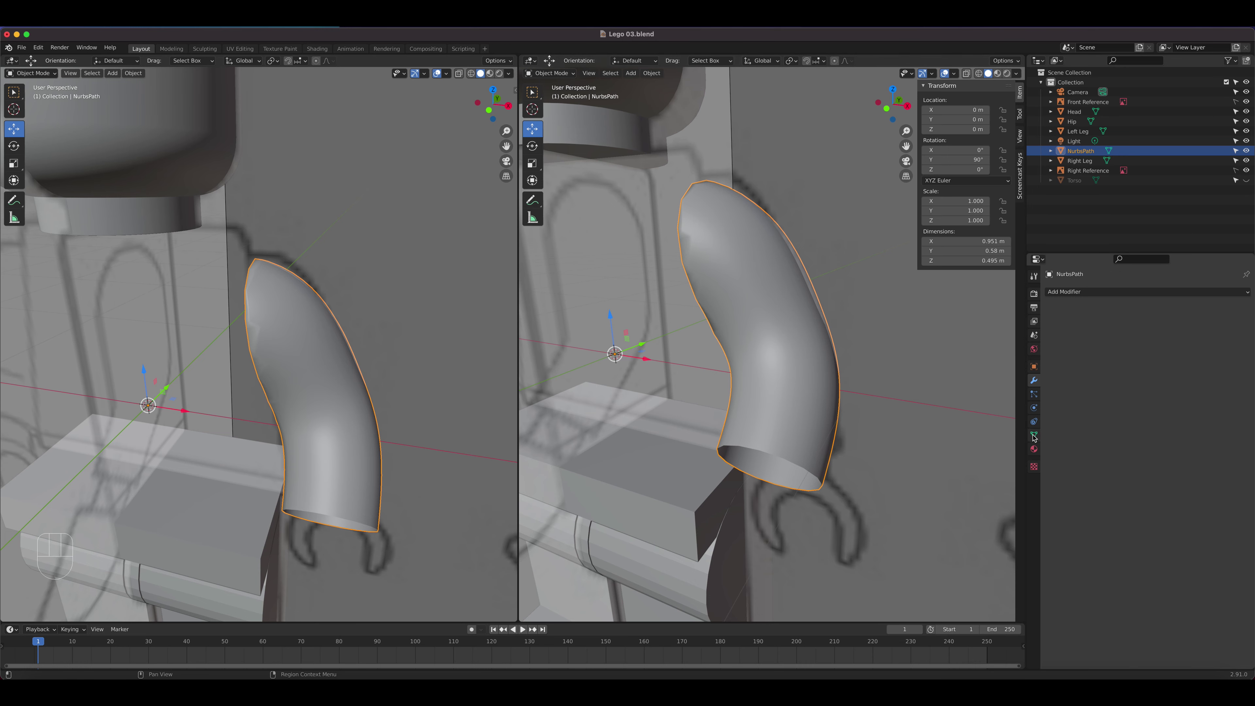
{"action": "left_click", "coordinate": [1126, 473]}
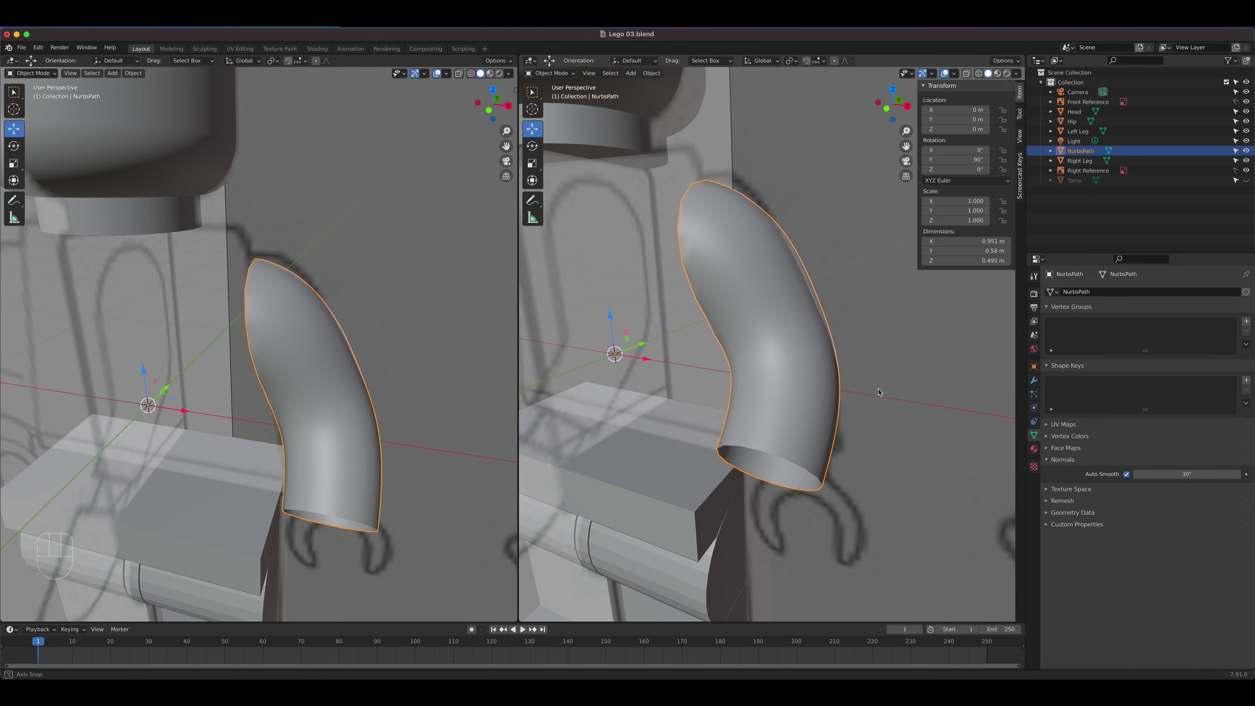
Step: Add a Solidify modifier to the arm with Even Thickness enabled and a thickness of 0.04 m
{"action": "middle_click_drag", "start_coordinate": [850, 396], "coordinate": [774, 338]}
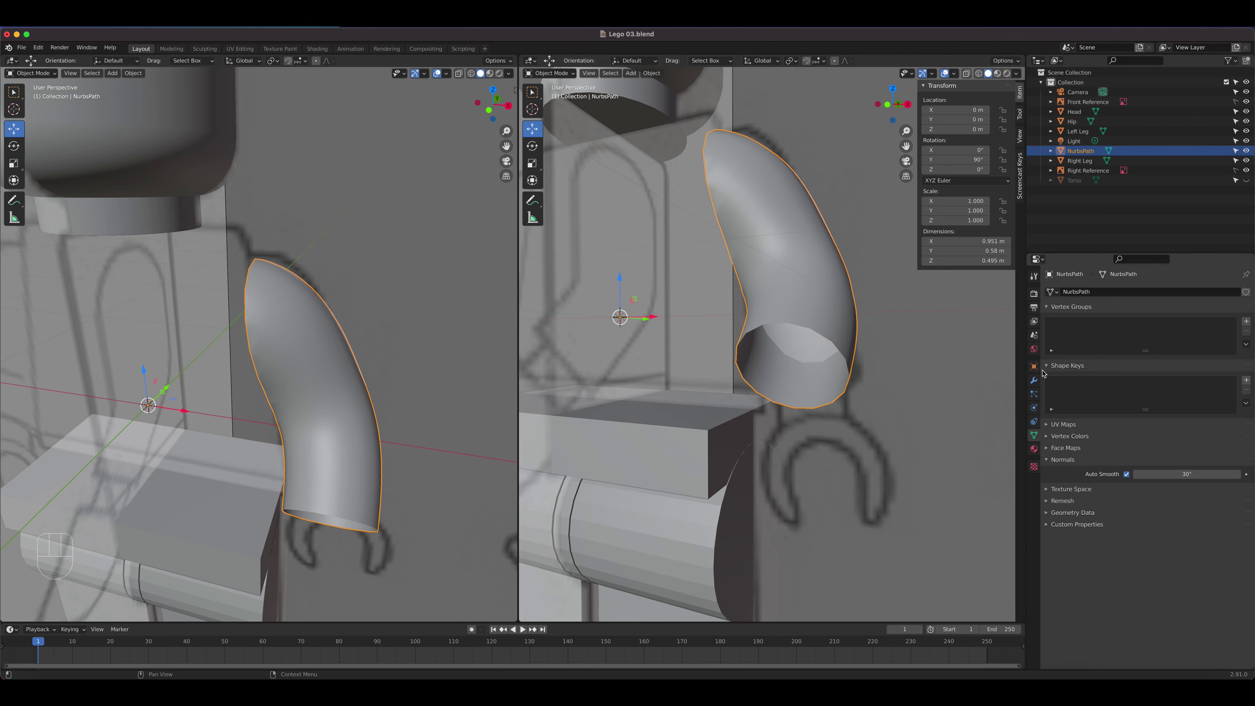
{"action": "left_click", "coordinate": [1033, 380]}
{"action": "left_click", "coordinate": [1079, 293]}
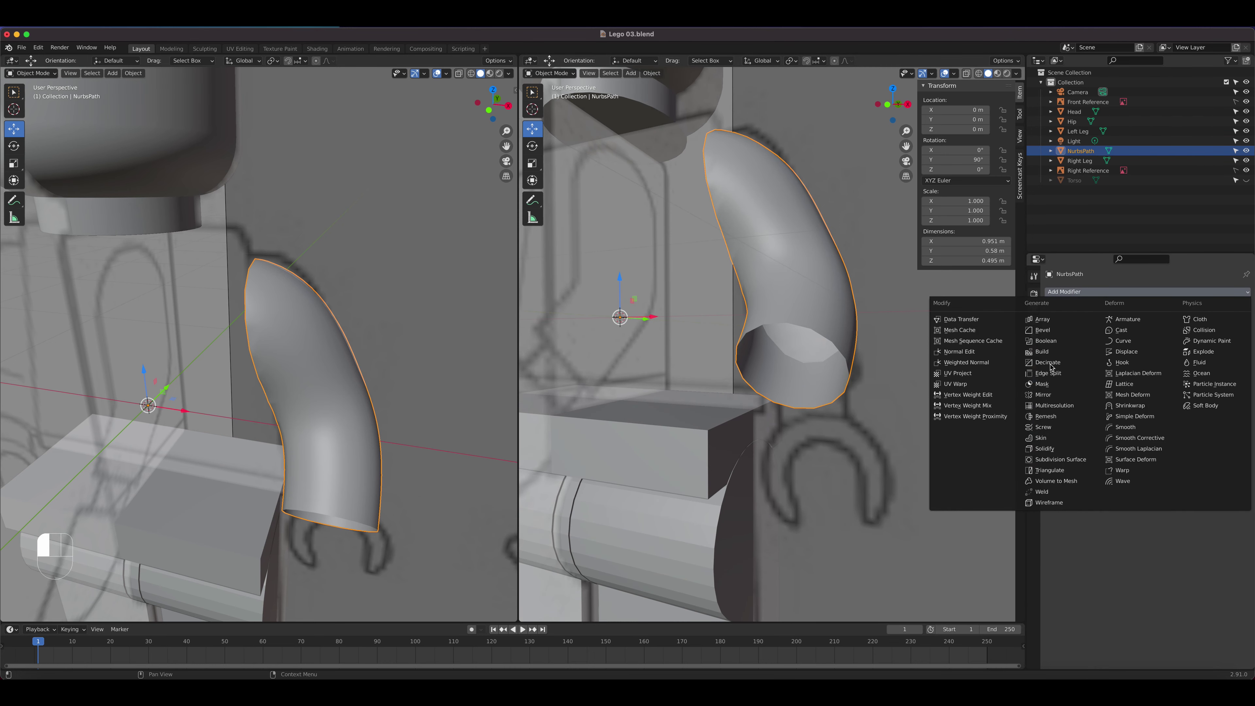
{"action": "left_click", "coordinate": [1055, 450]}
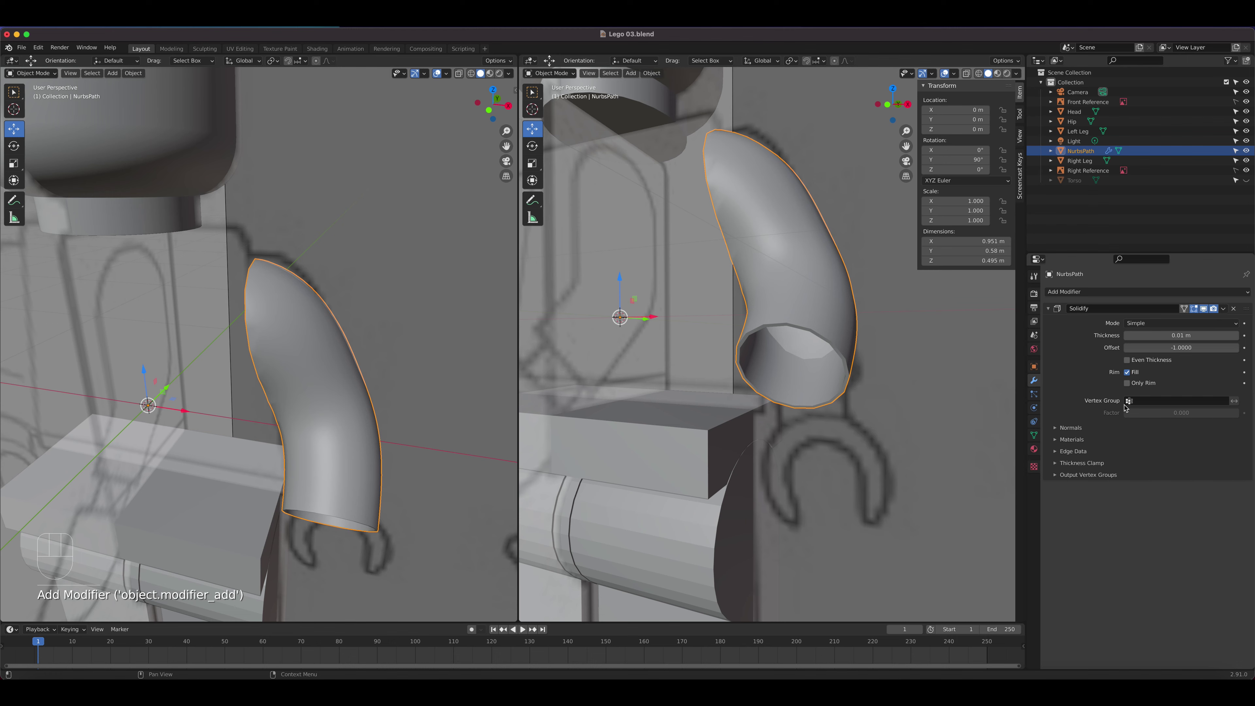
{"action": "mouse_move", "coordinate": [1181, 336]}
{"action": "left_mouse_down"}
{"action": "mouse_move", "coordinate": [1216, 335]}
{"action": "mouse_move", "coordinate": [1199, 336]}
{"action": "left_mouse_up"}
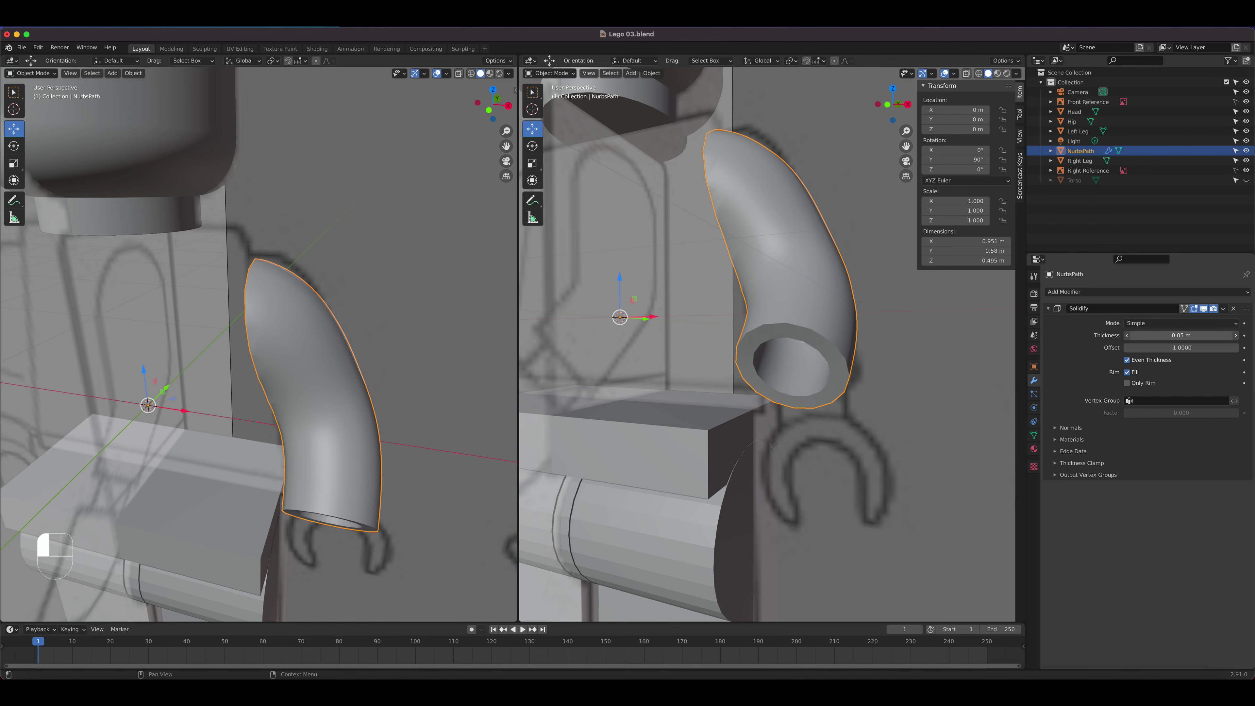
{"action": "middle_click_drag", "start_coordinate": [771, 356], "coordinate": [840, 416]}
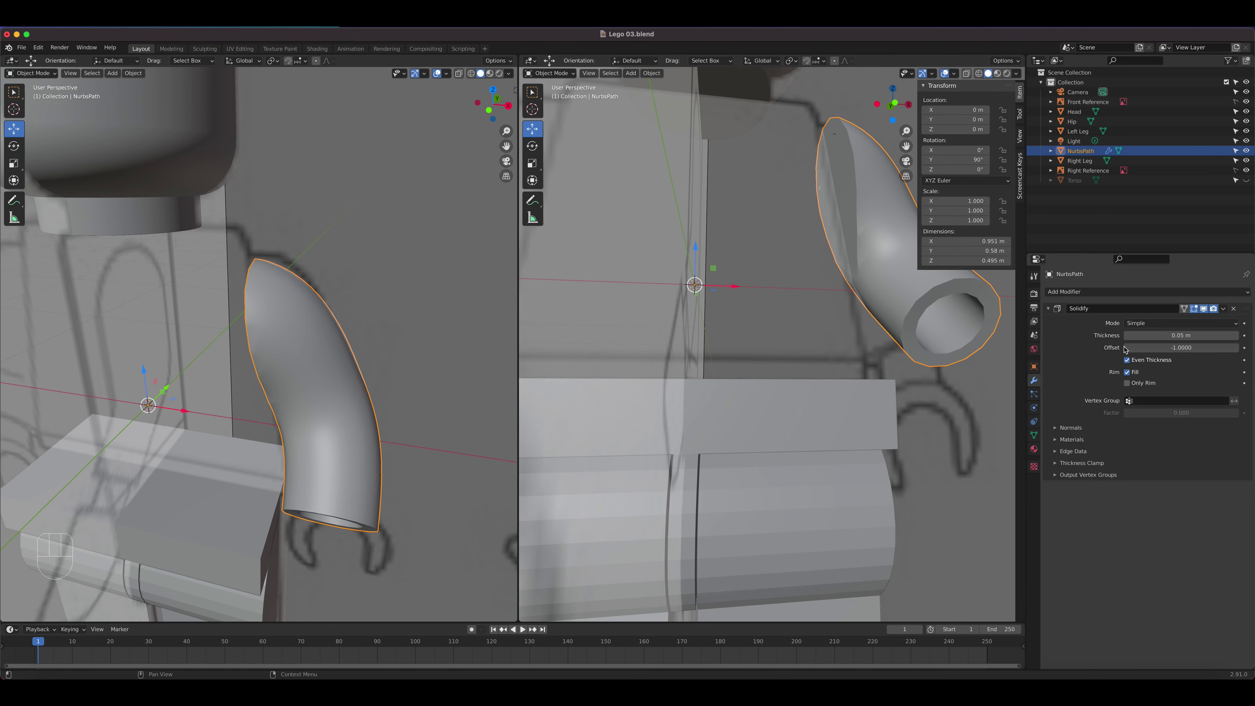
{"action": "left_click", "coordinate": [1128, 336]}
{"action": "middle_click_drag", "start_coordinate": [885, 297], "coordinate": [848, 316]}
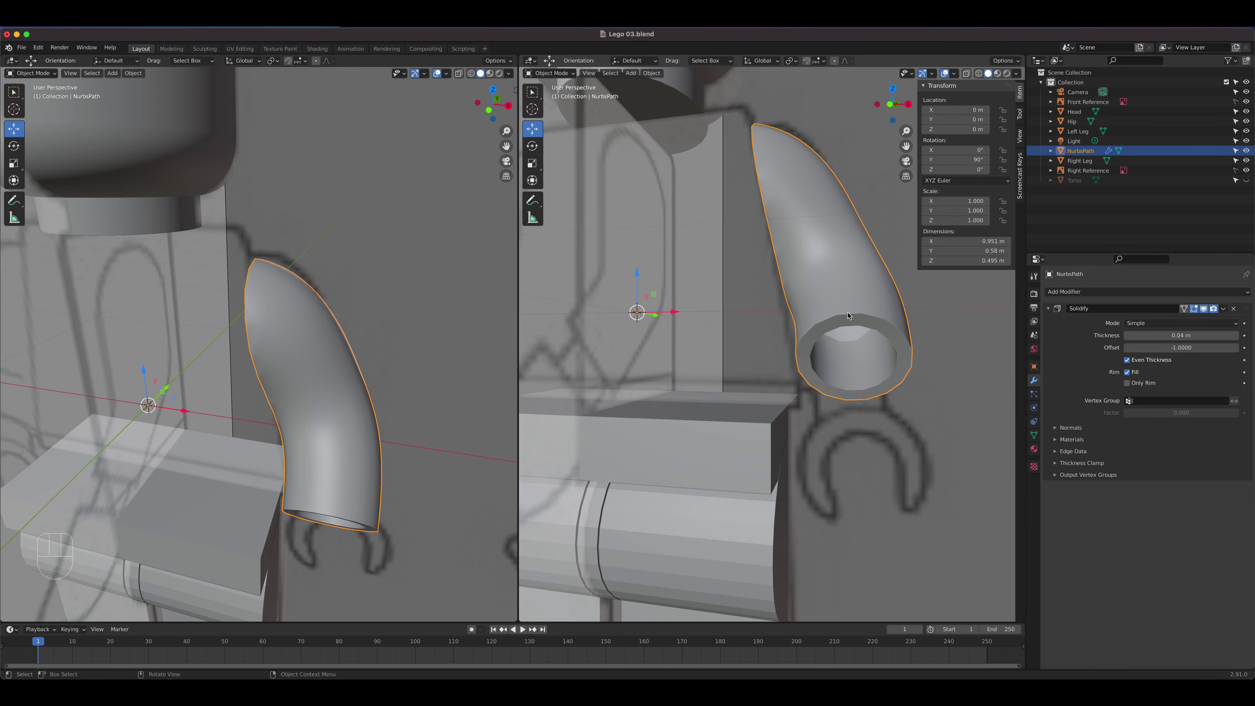
{"action": "key", "text": "Tab"}
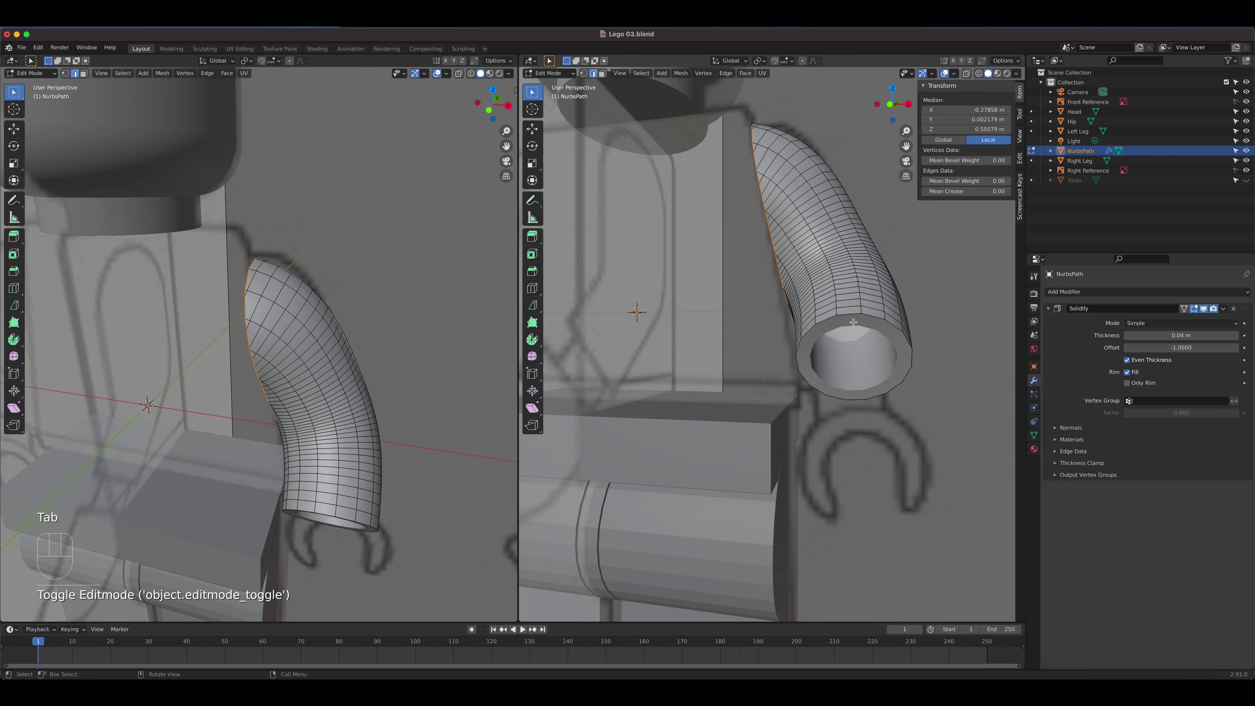
{"action": "key", "text": "Tab"}
Step: Try rotating the arm about 51.5° in the right orthographic view and moving it back over the reference's shoulder
{"action": "scroll", "coordinate": [854, 323], "scroll_direction": "down", "scroll_amount": 6}
{"action": "middle_click_drag", "start_coordinate": [853, 323], "coordinate": [769, 398]}
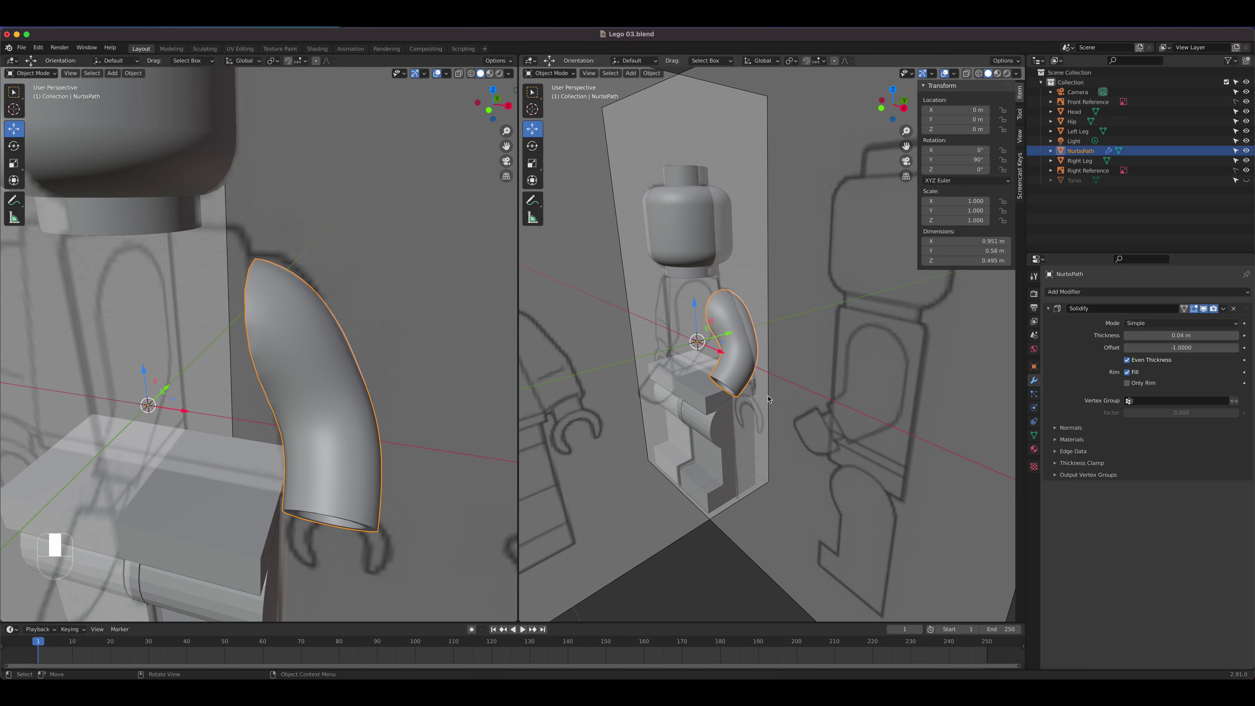
{"action": "key", "text": "KP_3"}
{"action": "scroll", "coordinate": [768, 398], "scroll_direction": "up", "scroll_amount": 6}
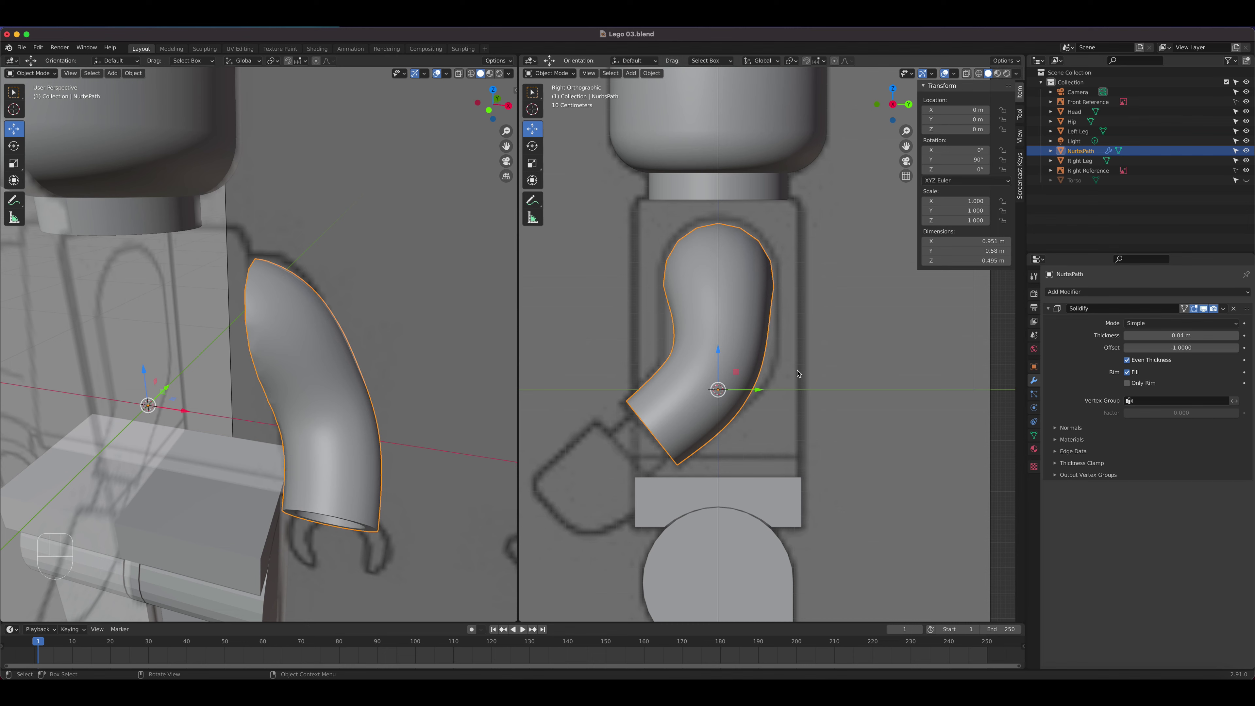
{"action": "key", "text": "r"}
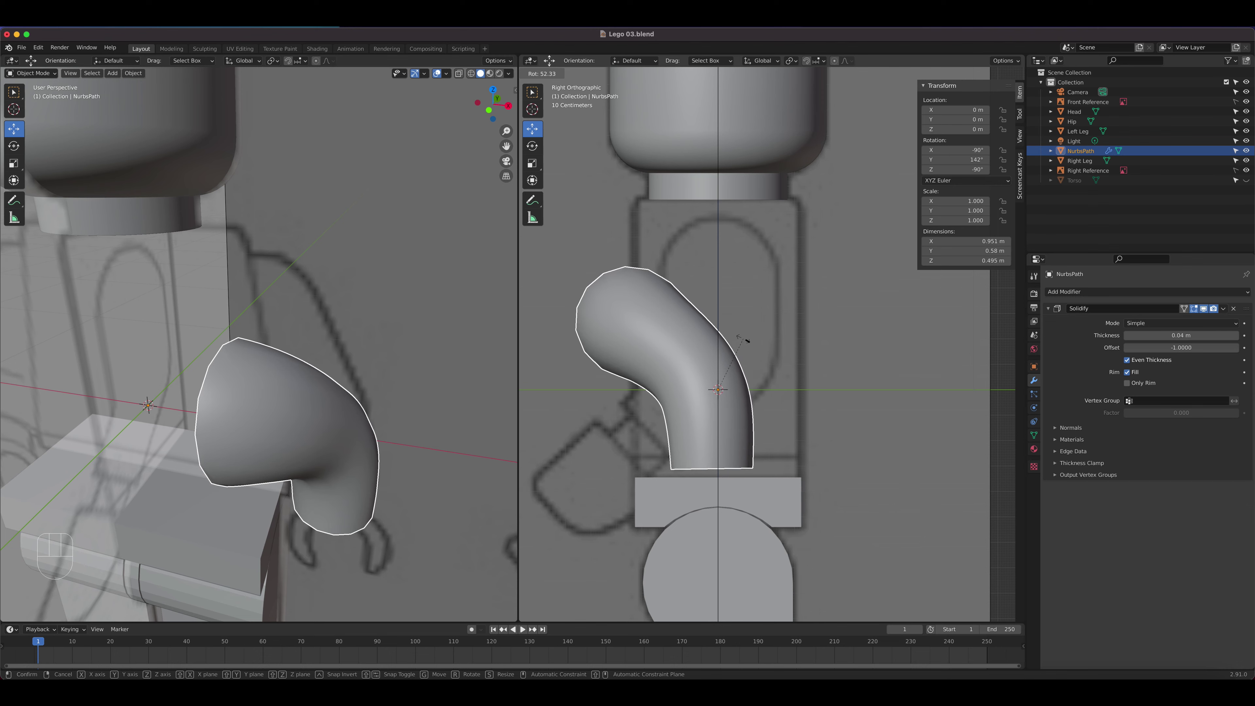
{"action": "left_click", "coordinate": [746, 343]}
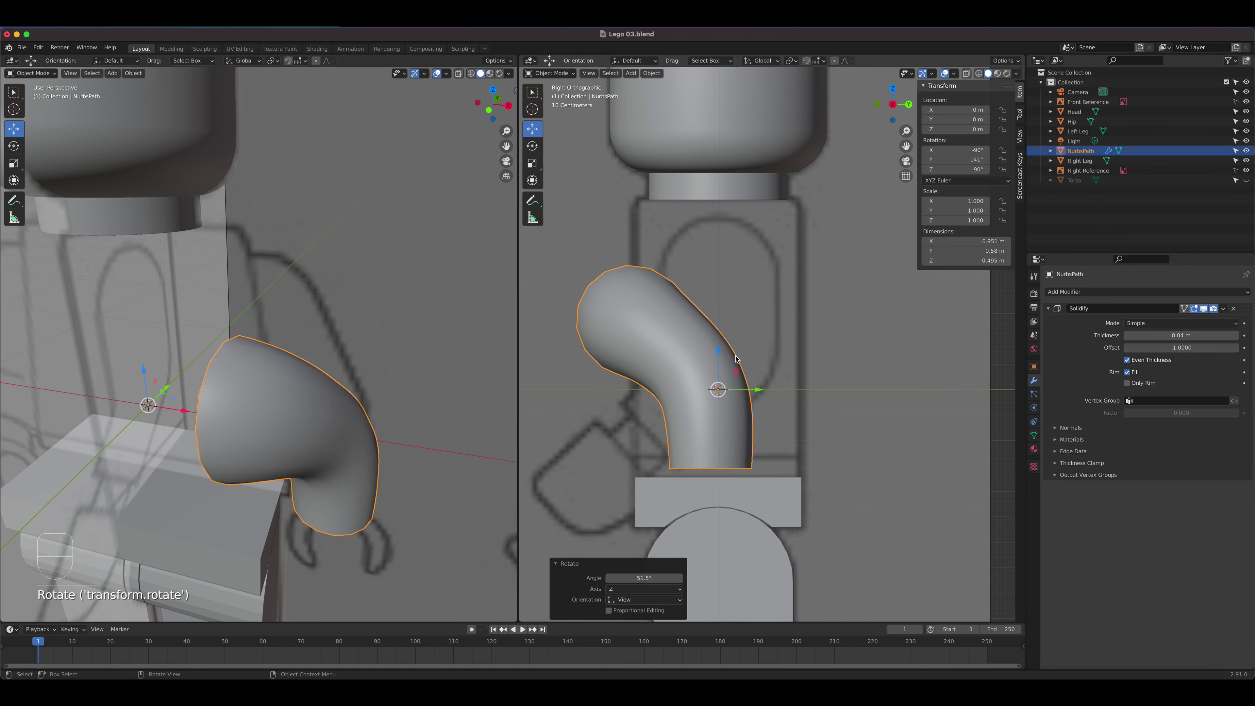
{"action": "key", "text": "g"}
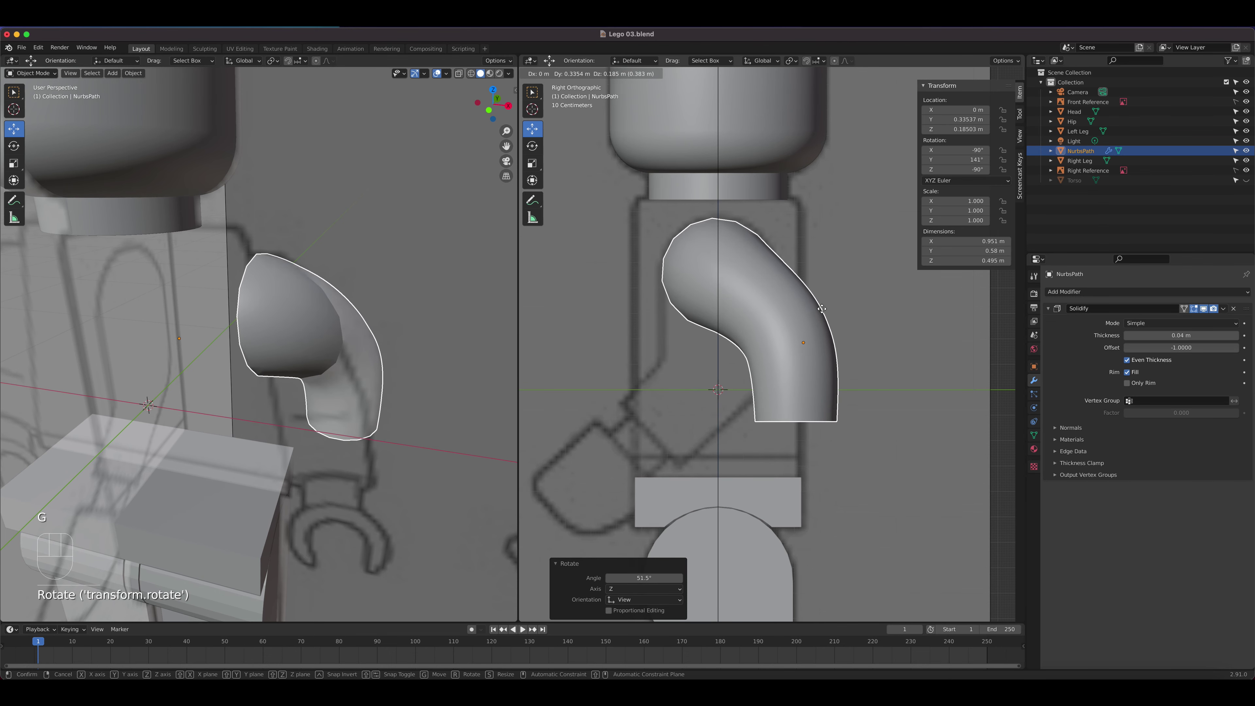
{"action": "left_click", "coordinate": [822, 309]}
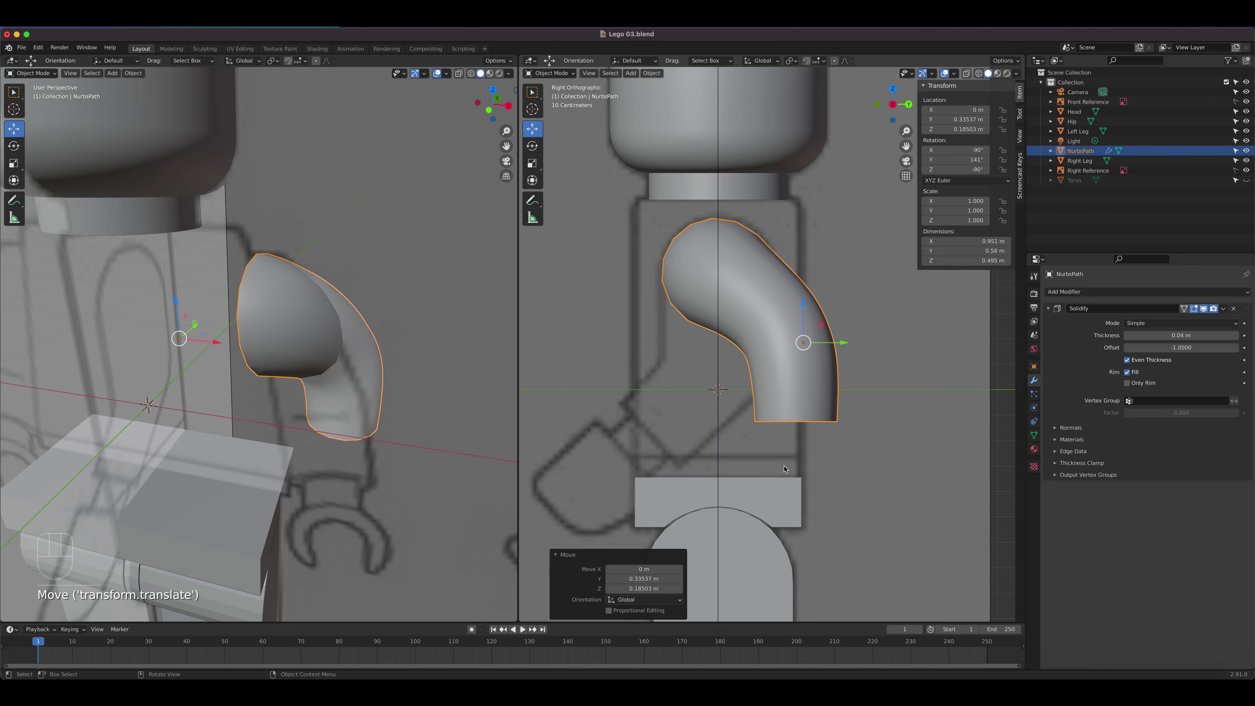
Step: Check the repositioned arm from the front and top, and undo its move and rotation
{"action": "key", "text": "KP_1"}
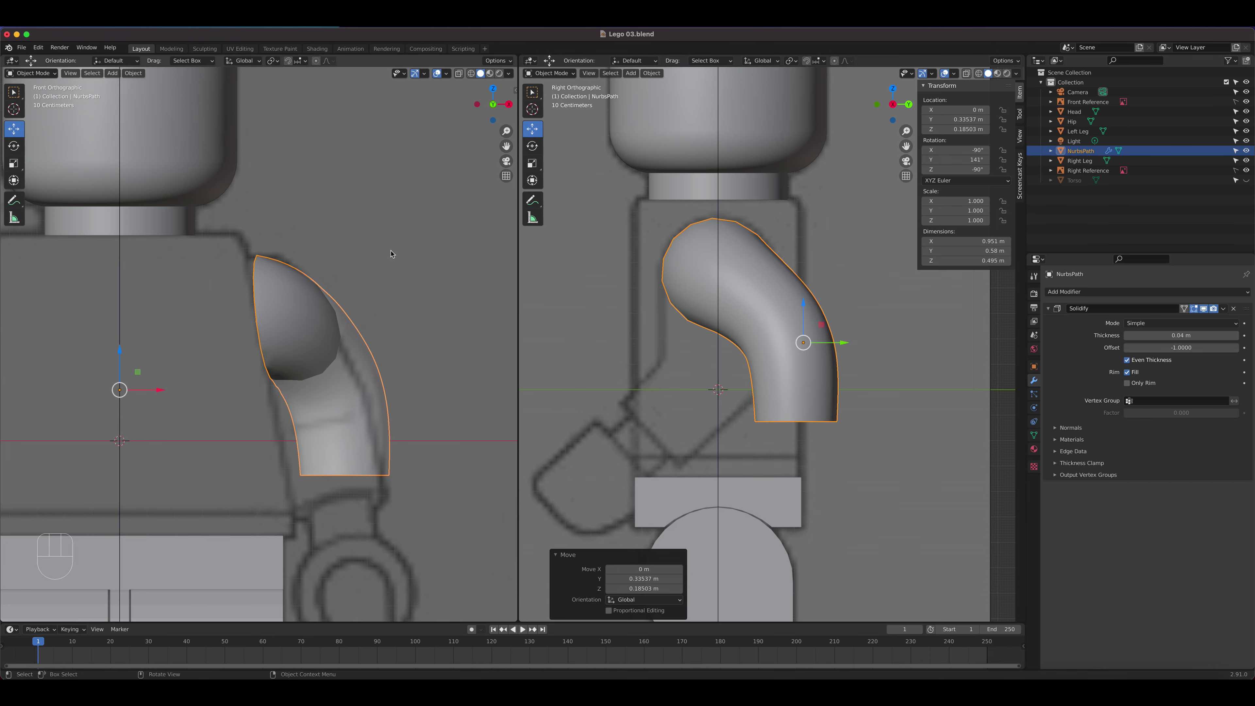
{"action": "key", "text": "KP_7"}
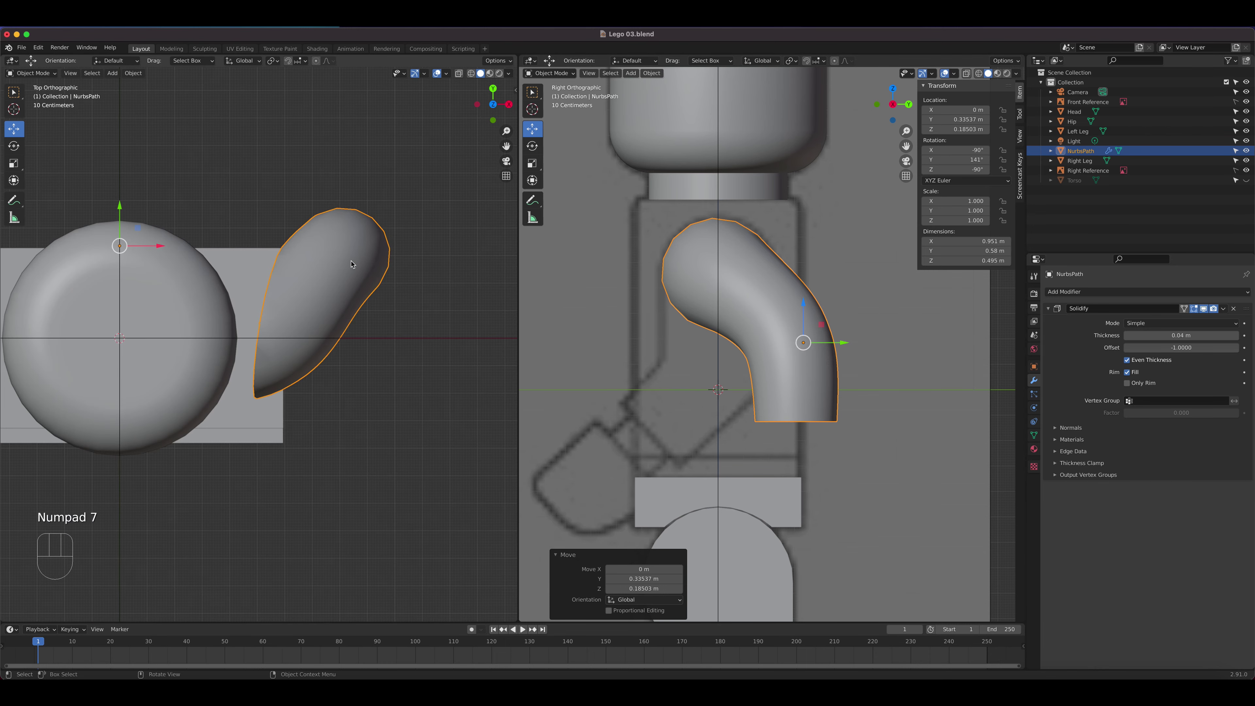
{"action": "key", "text": "super+z"}
{"action": "key", "text": "super+z"}
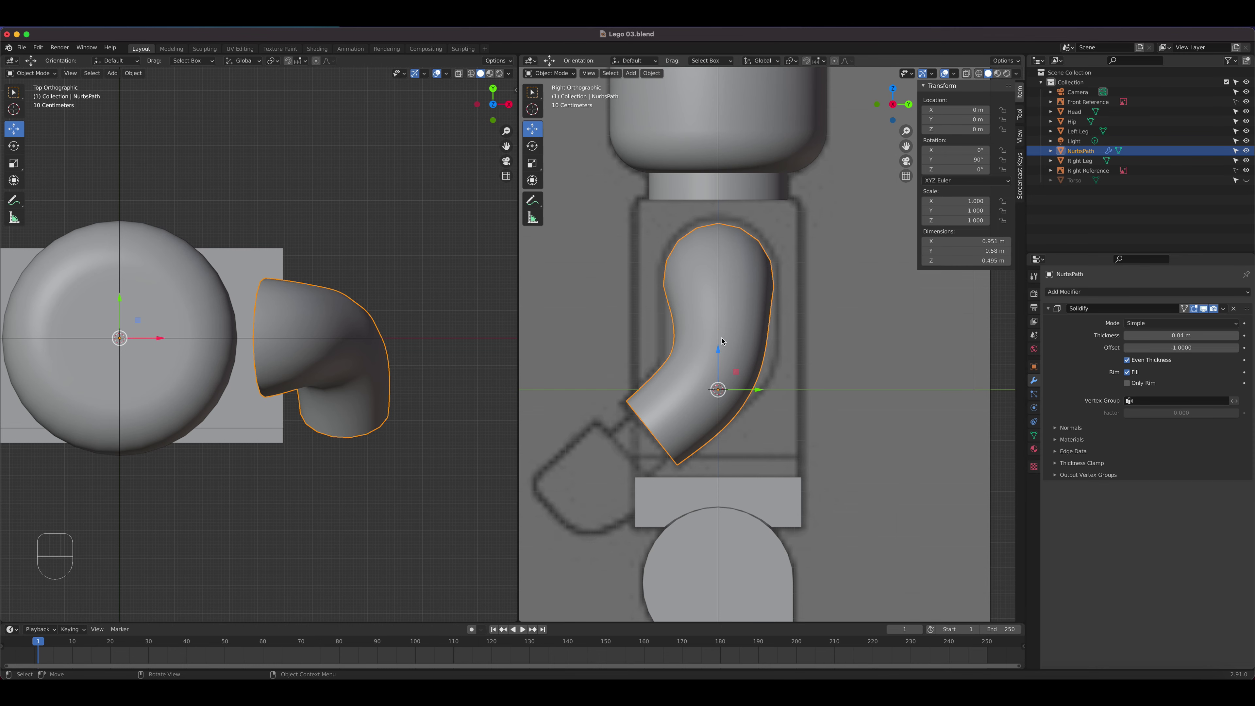
Step: Frame the arm in the right orthographic view and display it as wireframe with X-ray enabled
{"action": "scroll", "coordinate": [722, 342], "scroll_direction": "up", "scroll_amount": 4}
{"action": "middle_click_drag", "start_coordinate": [721, 322], "coordinate": [769, 345], "text": "shift"}
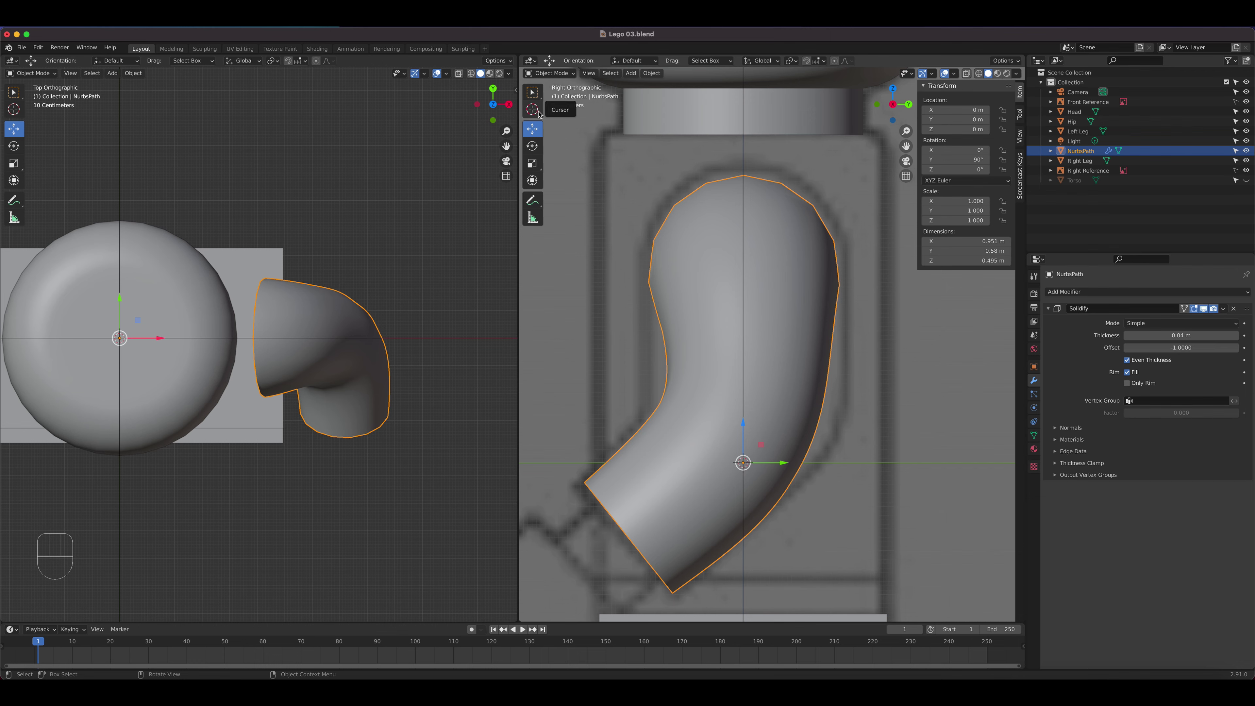
{"action": "left_click", "coordinate": [968, 74]}
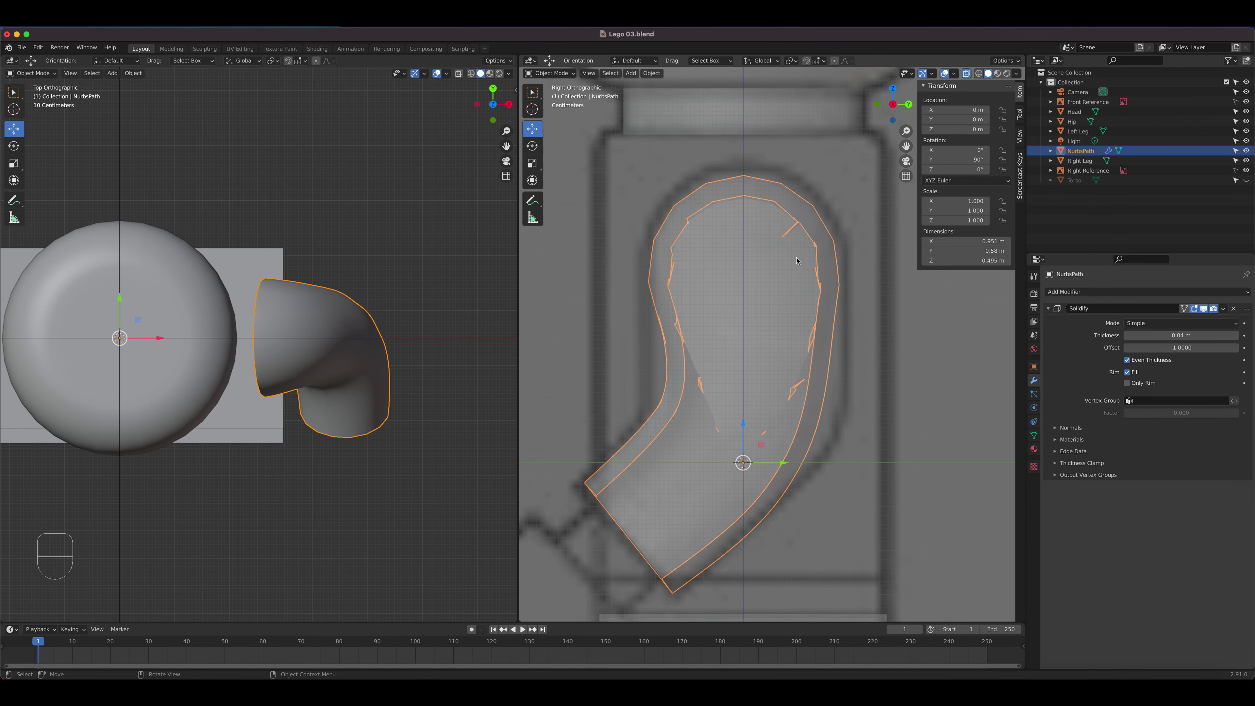
{"action": "left_click", "coordinate": [979, 74]}
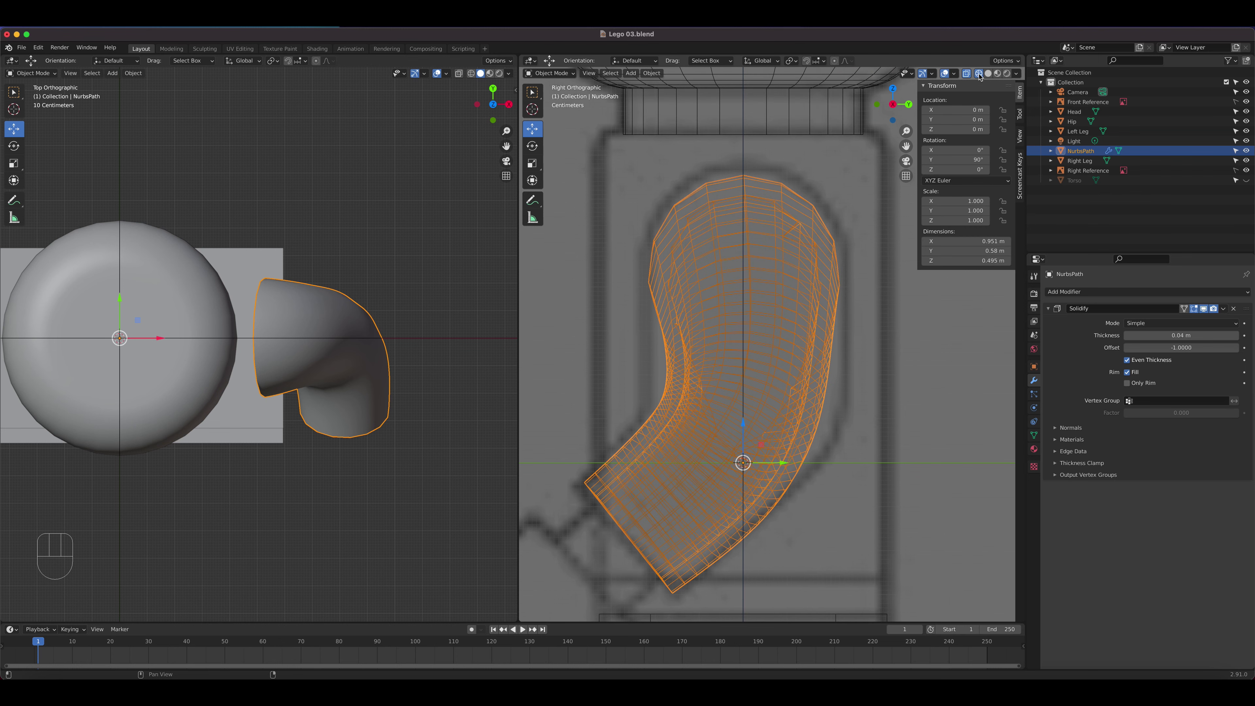
Step: Place the 3D cursor at the centre of the arm's rounded shoulder, checking its position in the front view
{"action": "left_click", "coordinate": [529, 112]}
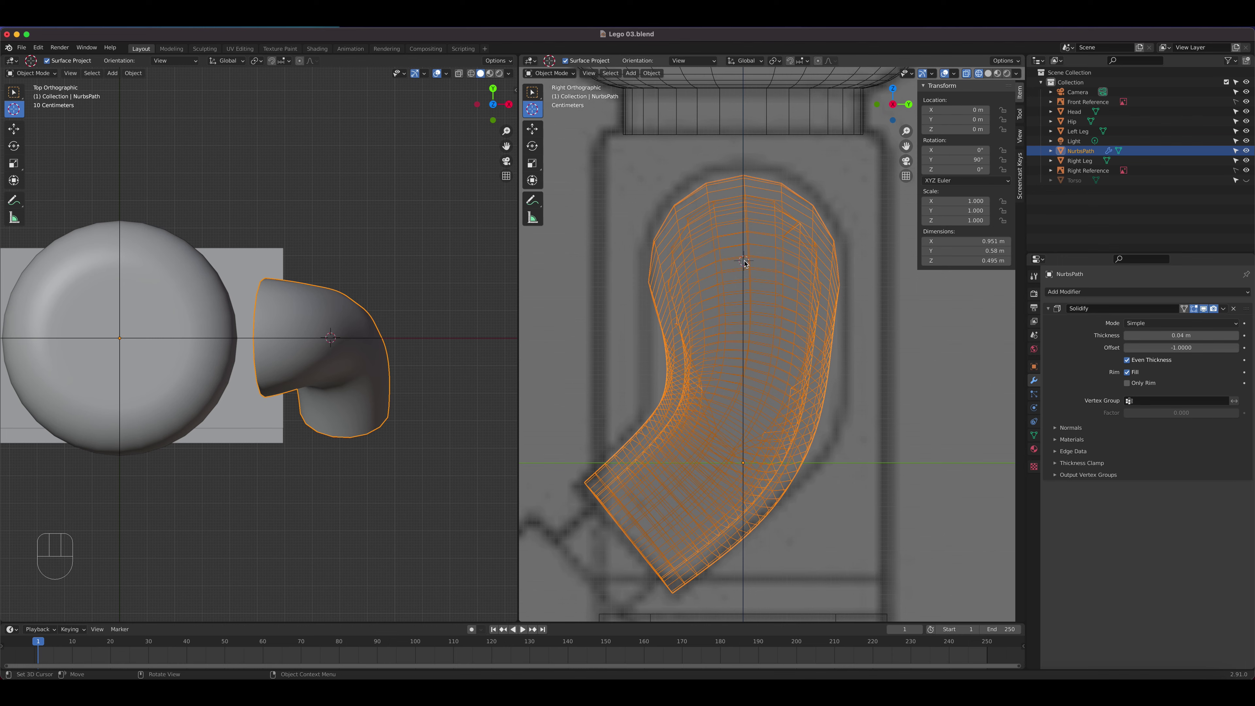
{"action": "left_click", "coordinate": [744, 260]}
{"action": "left_click", "coordinate": [744, 259]}
{"action": "key", "text": "KP_1"}
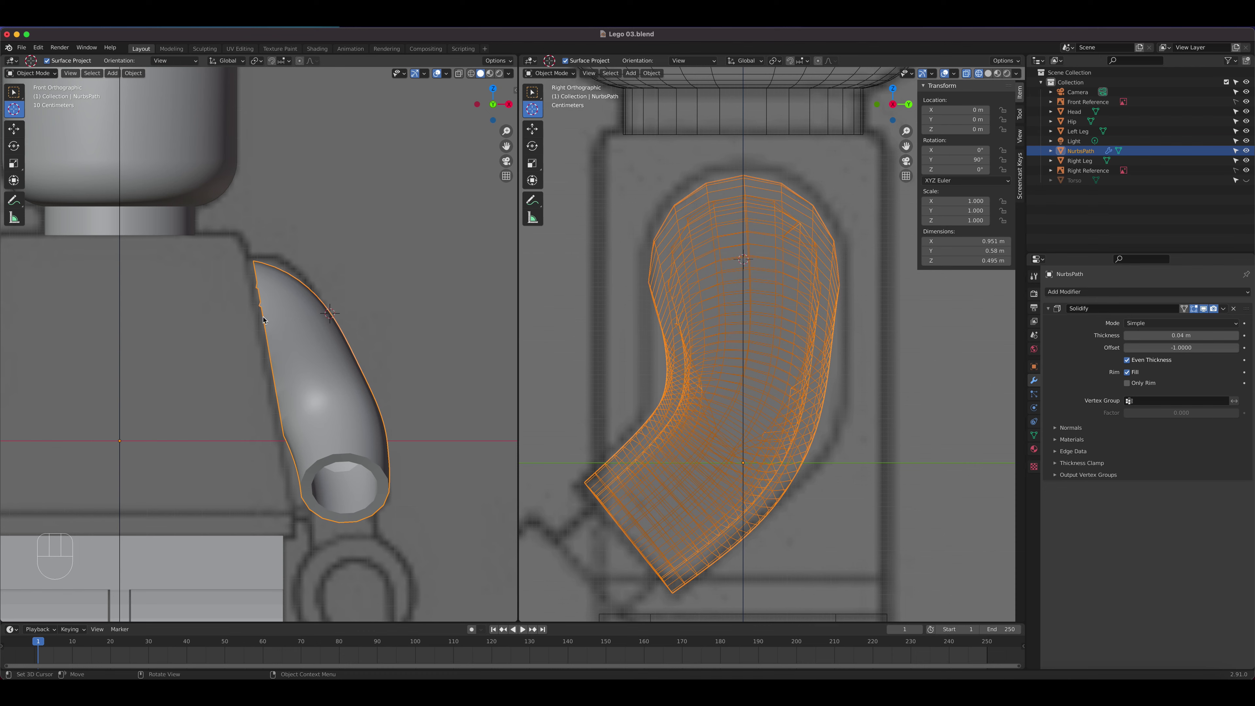
{"action": "left_click", "coordinate": [262, 317]}
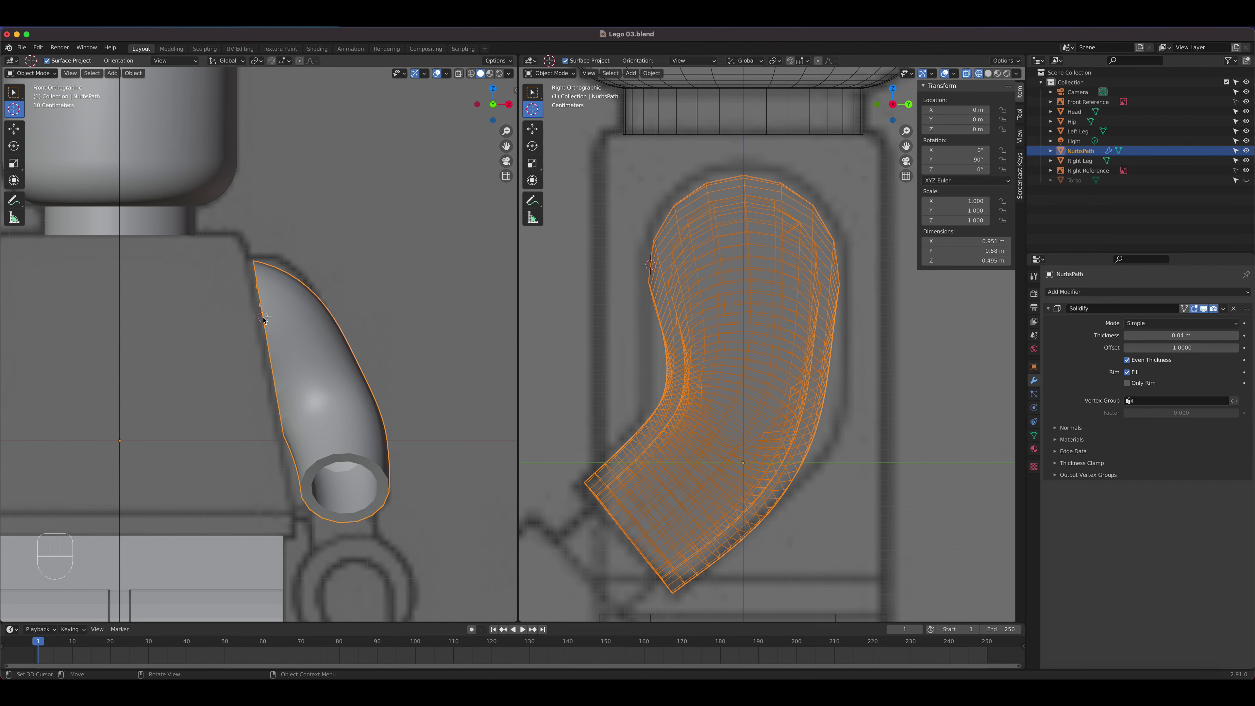
{"action": "left_click", "coordinate": [749, 263]}
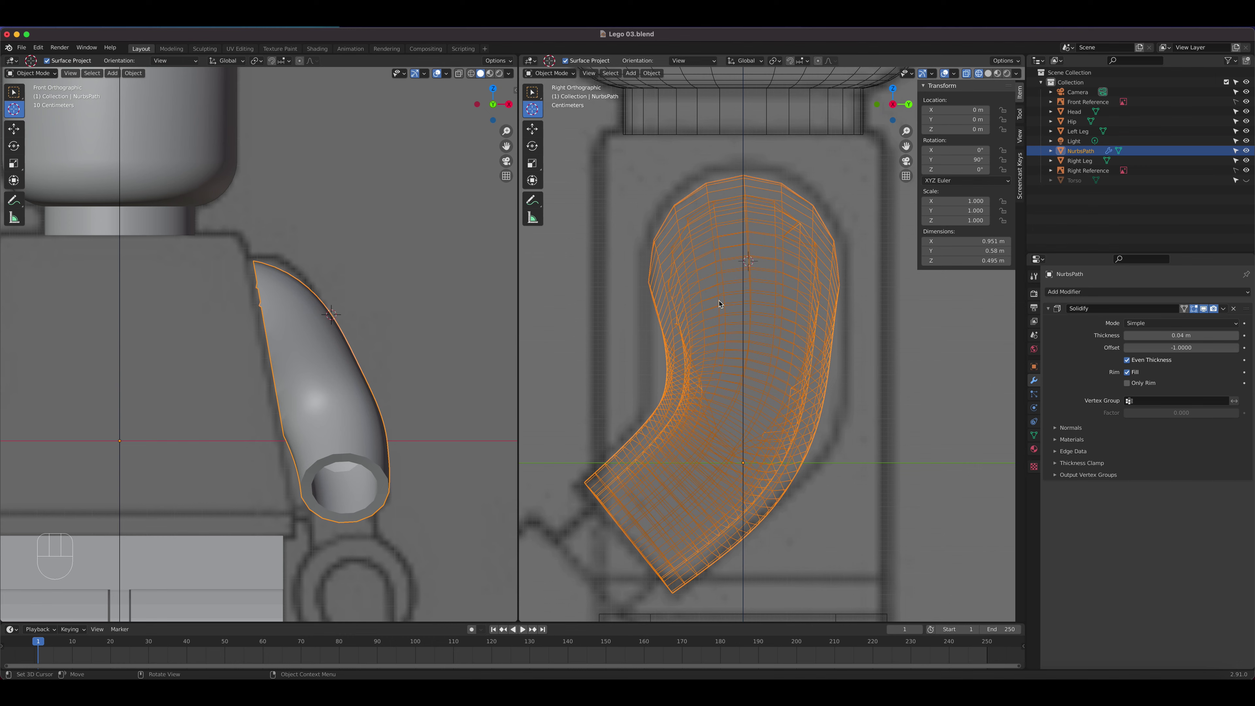
Step: Set the arm's origin to the 3D cursor
{"action": "left_click", "coordinate": [653, 73]}
{"action": "mouse_move", "coordinate": [670, 88]}
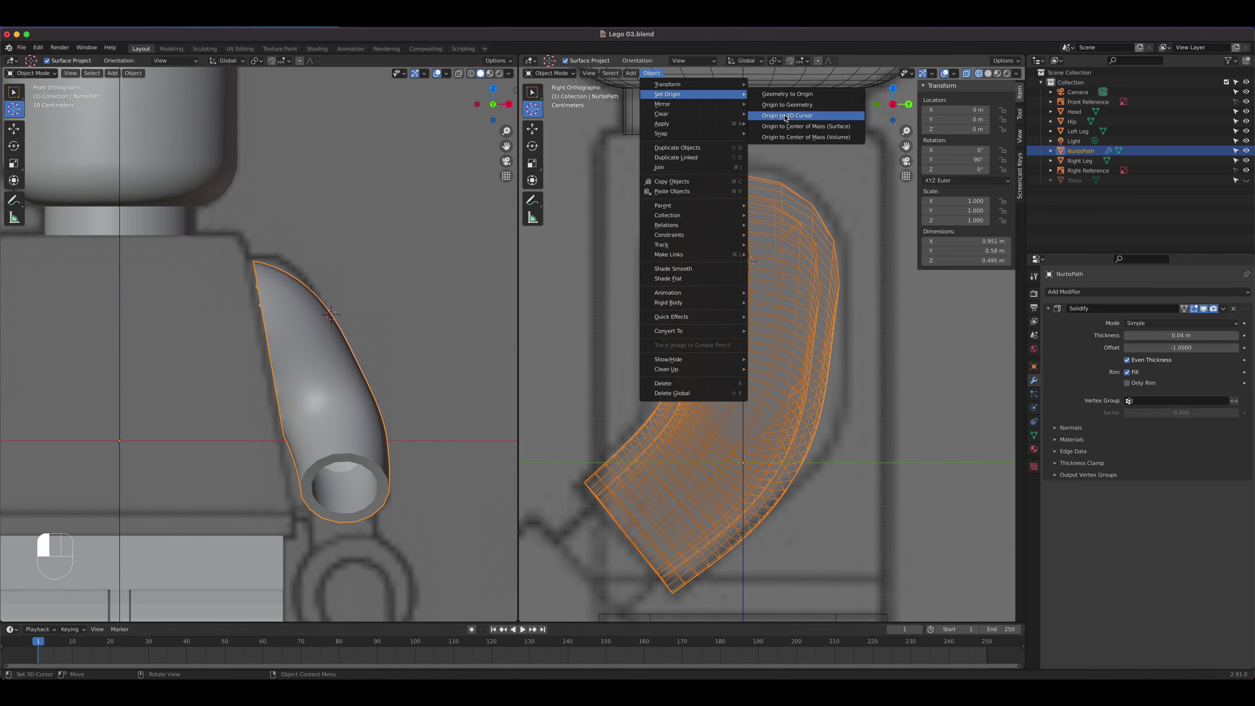
{"action": "left_click", "coordinate": [786, 115]}
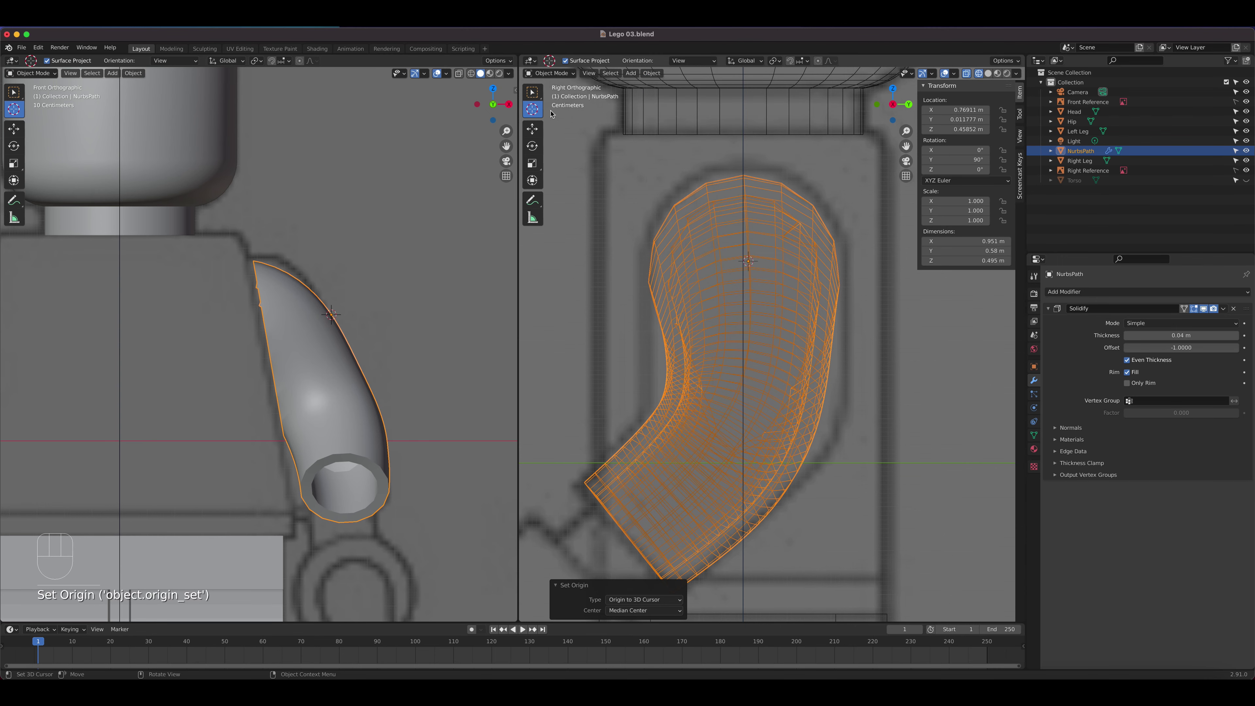
Step: Try rotating the arm about its shoulder pivot in the right view
{"action": "left_click", "coordinate": [532, 92]}
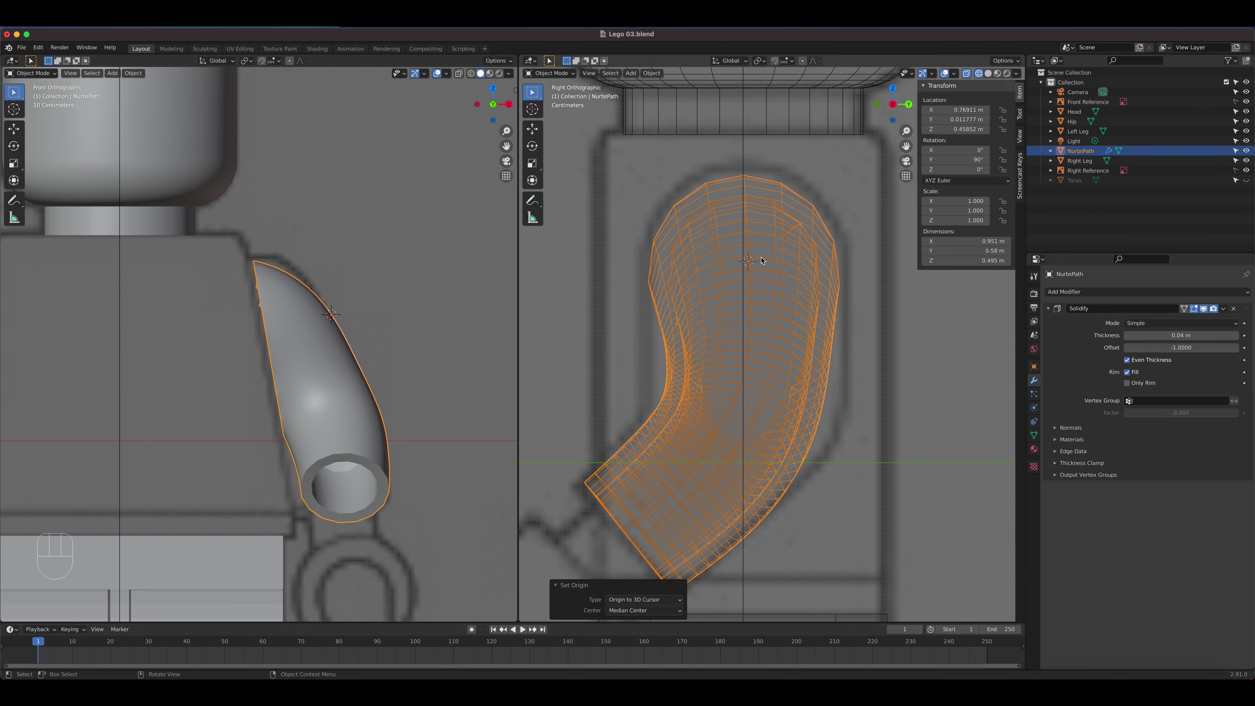
{"action": "key", "text": "r"}
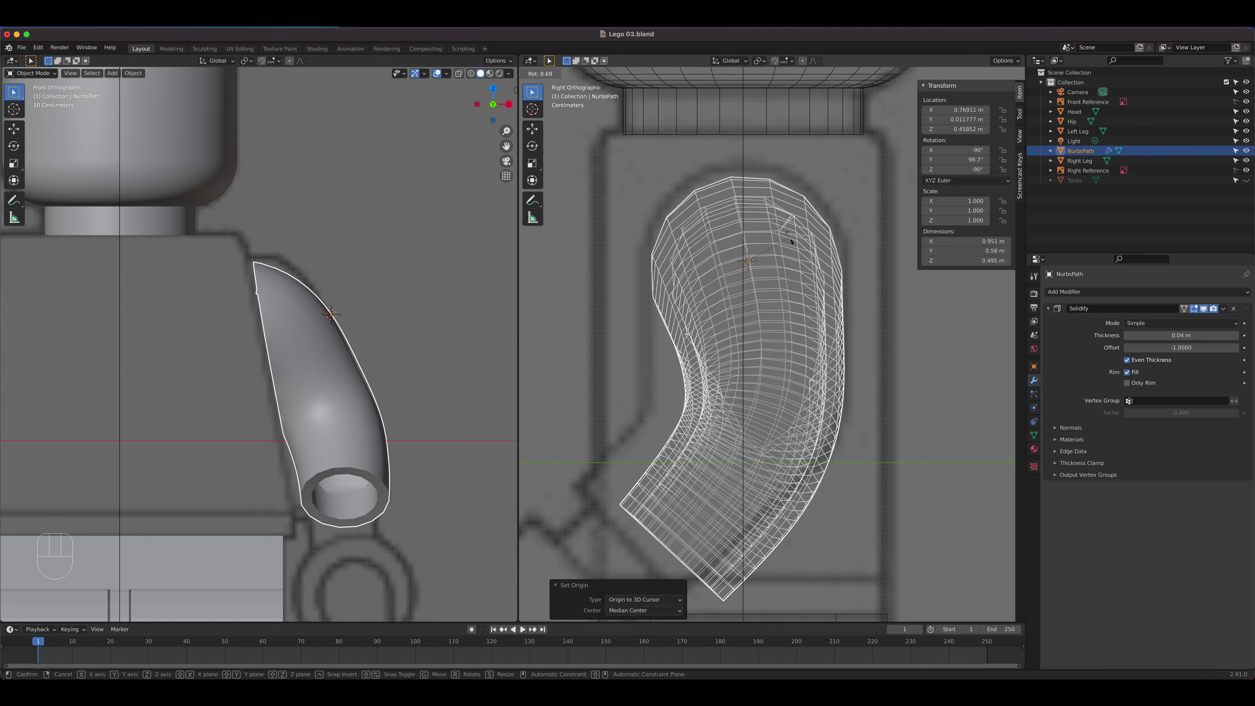
{"action": "right_click", "coordinate": [805, 224]}
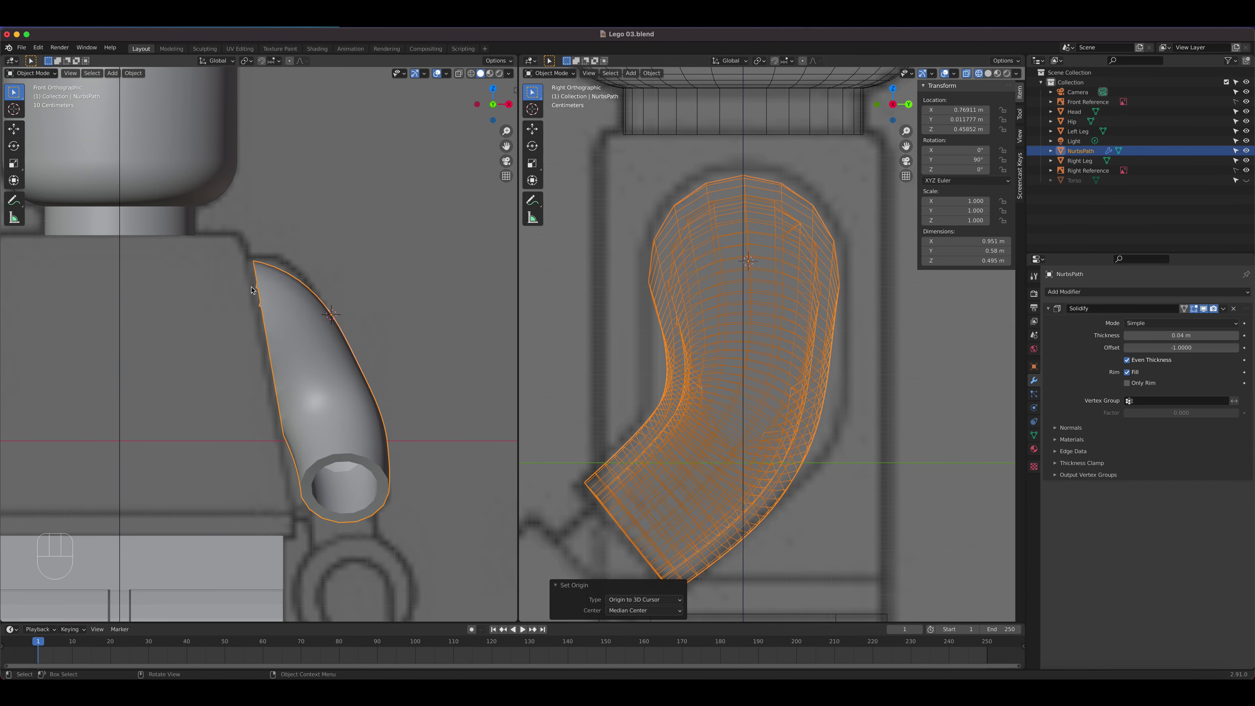
Step: Set the arm's Solidify modifier to a thickness of 0.05 m and restrict it to the rim only
{"action": "left_click", "coordinate": [1127, 336]}
{"action": "left_click", "coordinate": [1127, 336]}
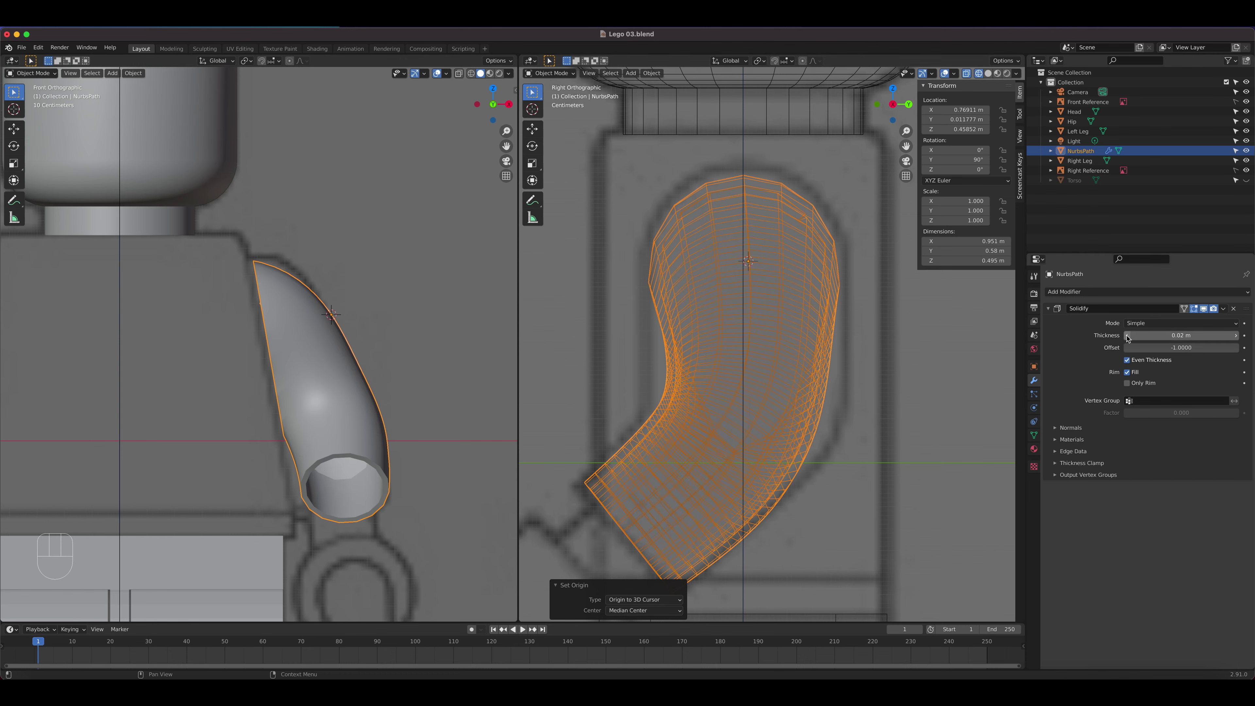
{"action": "left_click", "coordinate": [1127, 336]}
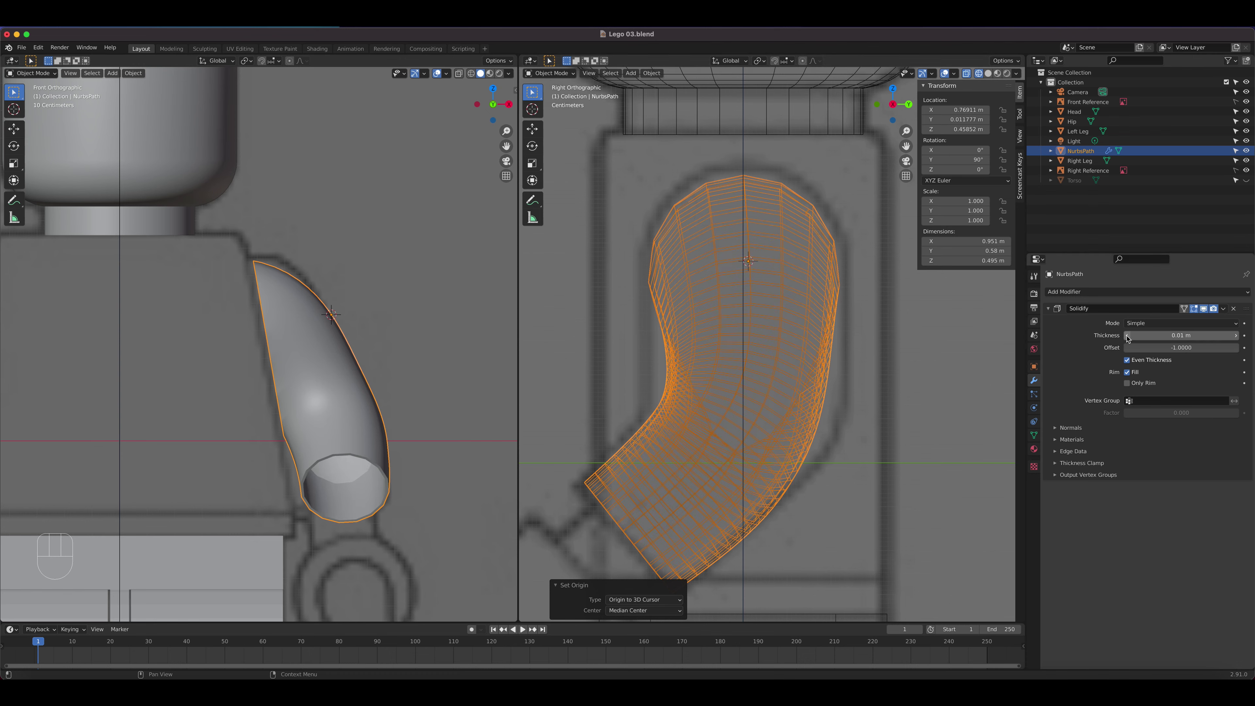
{"action": "left_click", "coordinate": [1236, 336]}
{"action": "left_click_drag", "start_coordinate": [1236, 336], "coordinate": [1251, 336]}
{"action": "left_click", "coordinate": [1128, 383]}
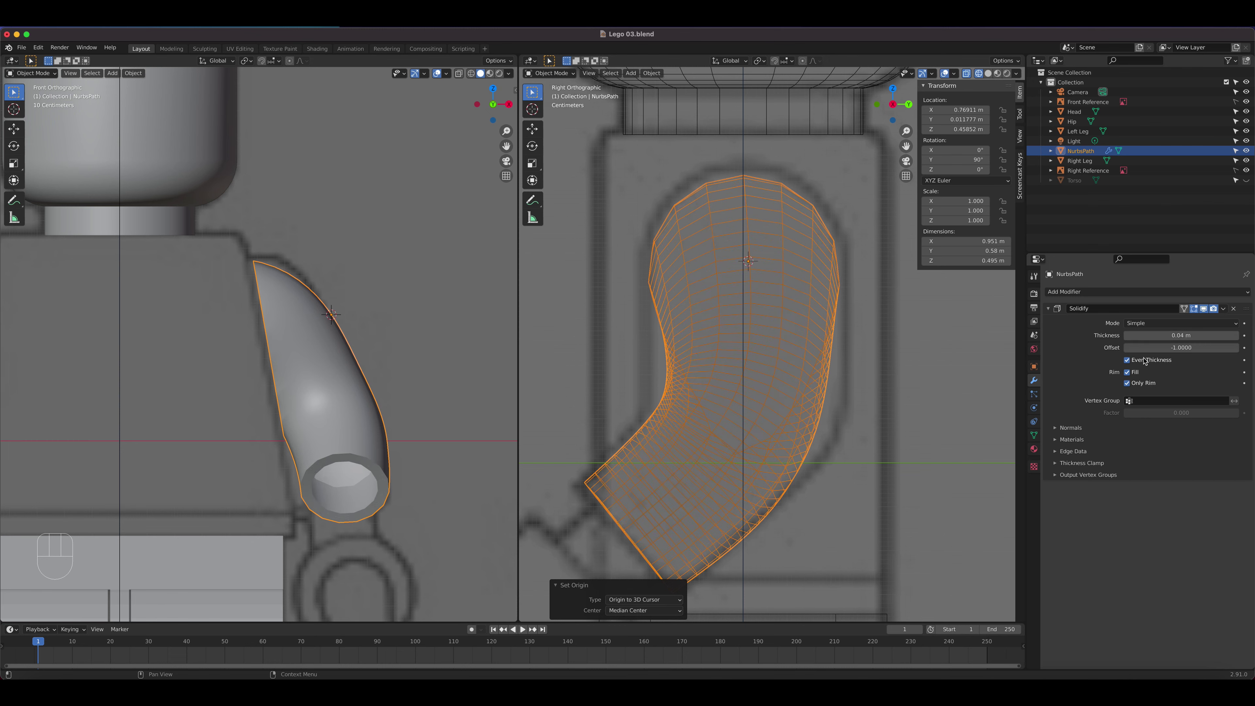
{"action": "left_click", "coordinate": [1237, 336]}
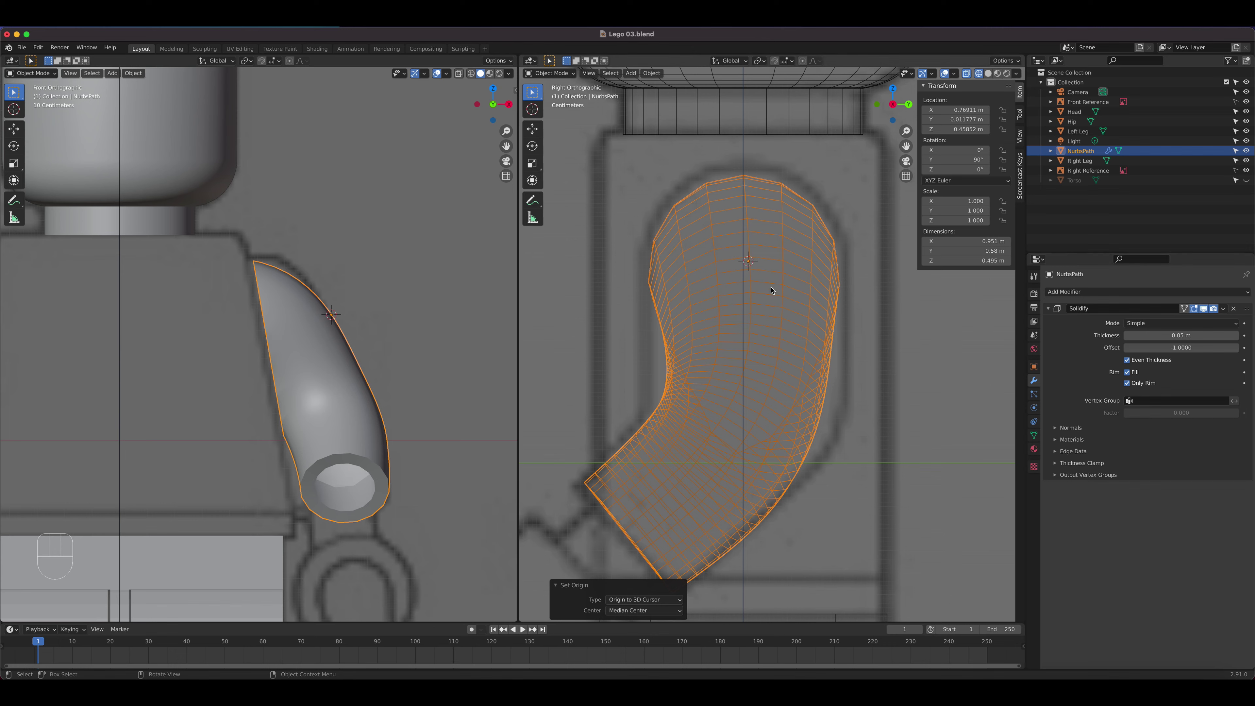
Step: Rotate the arm about 51.5° around its shoulder in the right view so the wrist end points straight down
{"action": "key", "text": "r"}
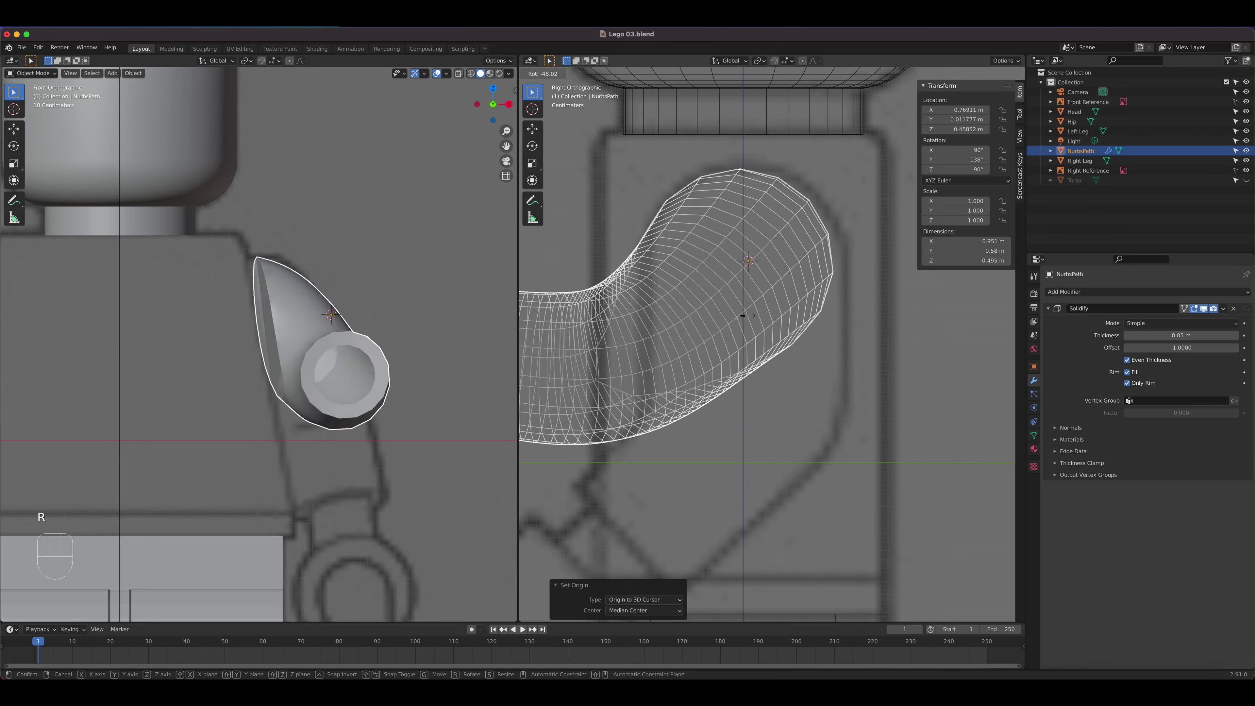
{"action": "left_click", "coordinate": [776, 258]}
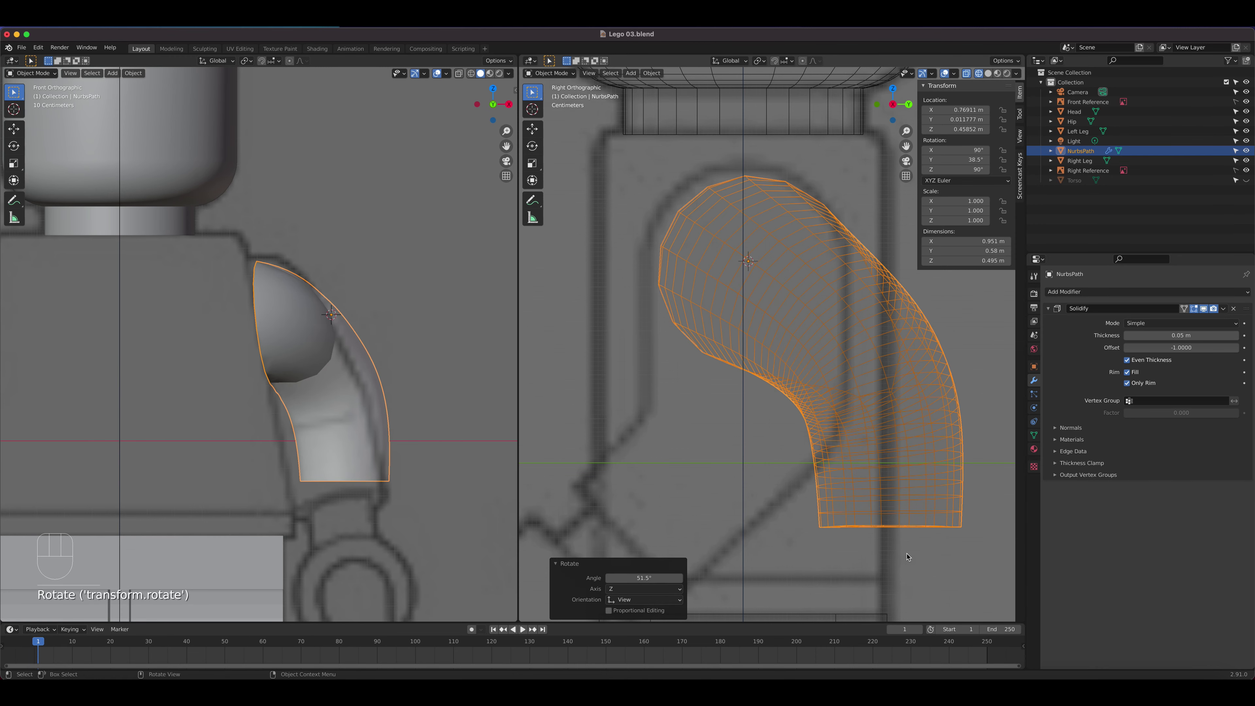
{"action": "middle_click_drag", "start_coordinate": [882, 573], "coordinate": [772, 393], "text": "shift"}
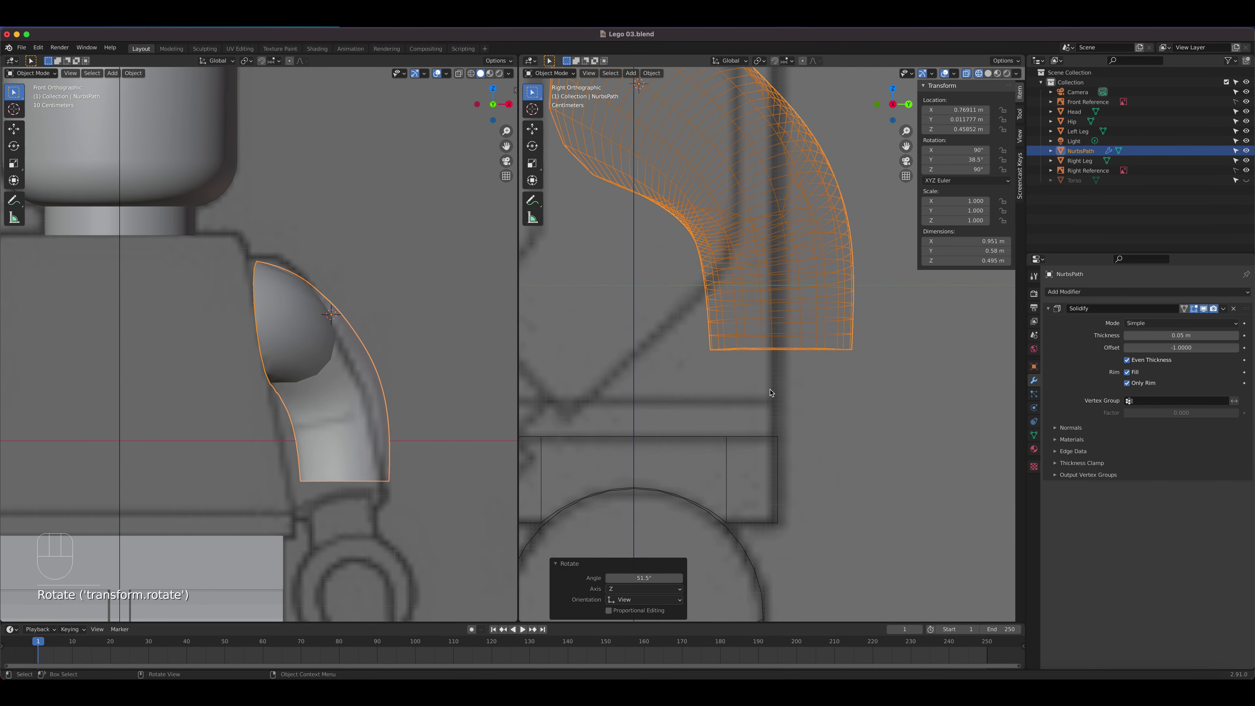
{"action": "scroll", "coordinate": [772, 394], "scroll_direction": "down", "scroll_amount": 2}
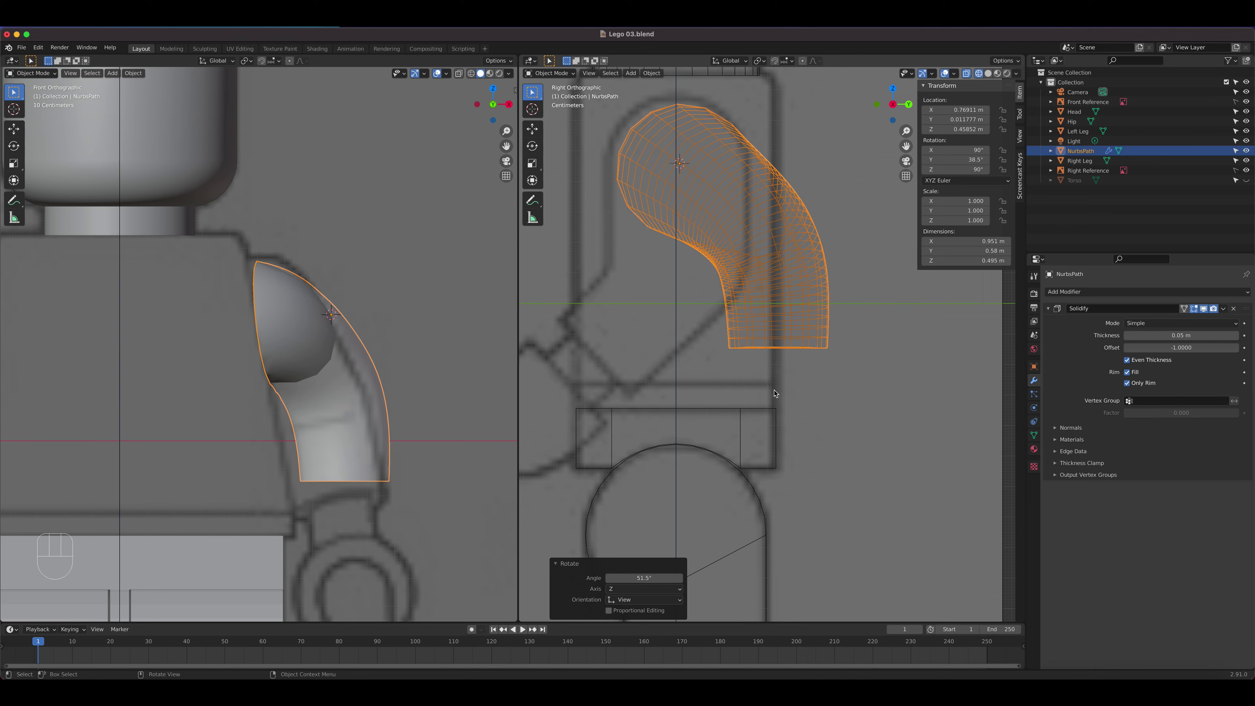
{"action": "scroll", "coordinate": [777, 392], "scroll_direction": "down", "scroll_amount": 2}
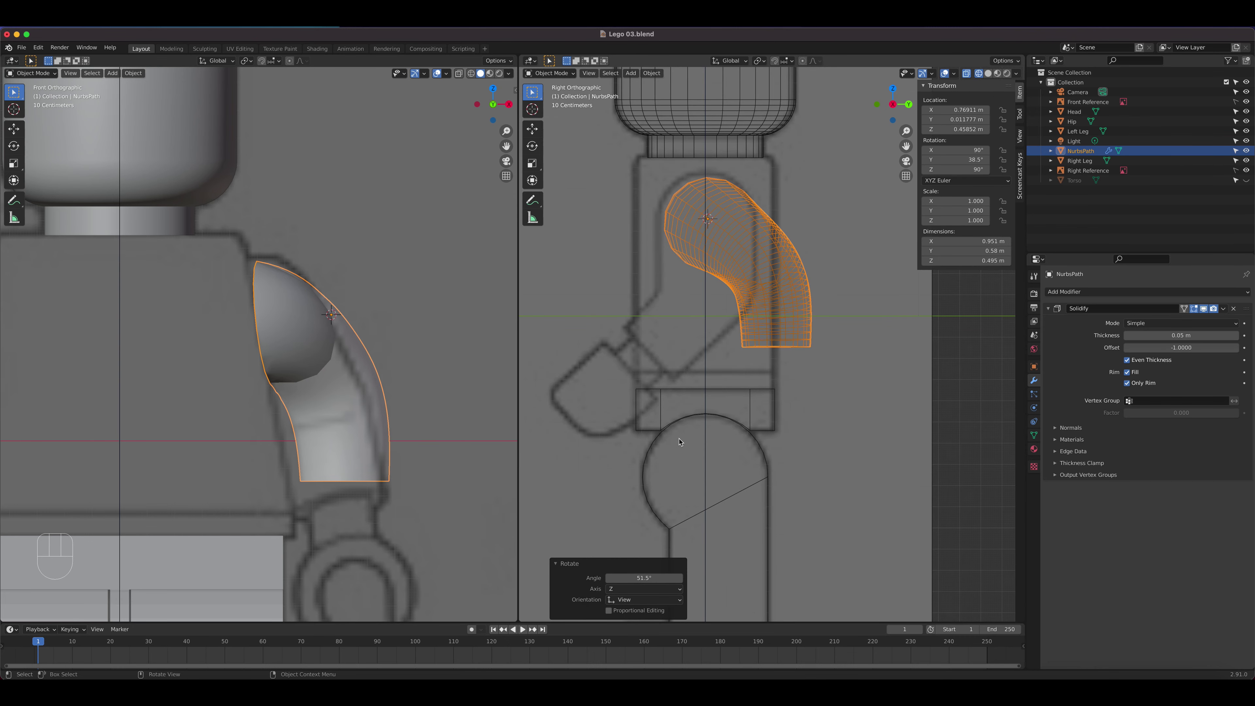
Step: Add a 32-vertex mesh cylinder at the 3D cursor and rotate it 90° about the X axis
{"action": "key", "text": "shift+a"}
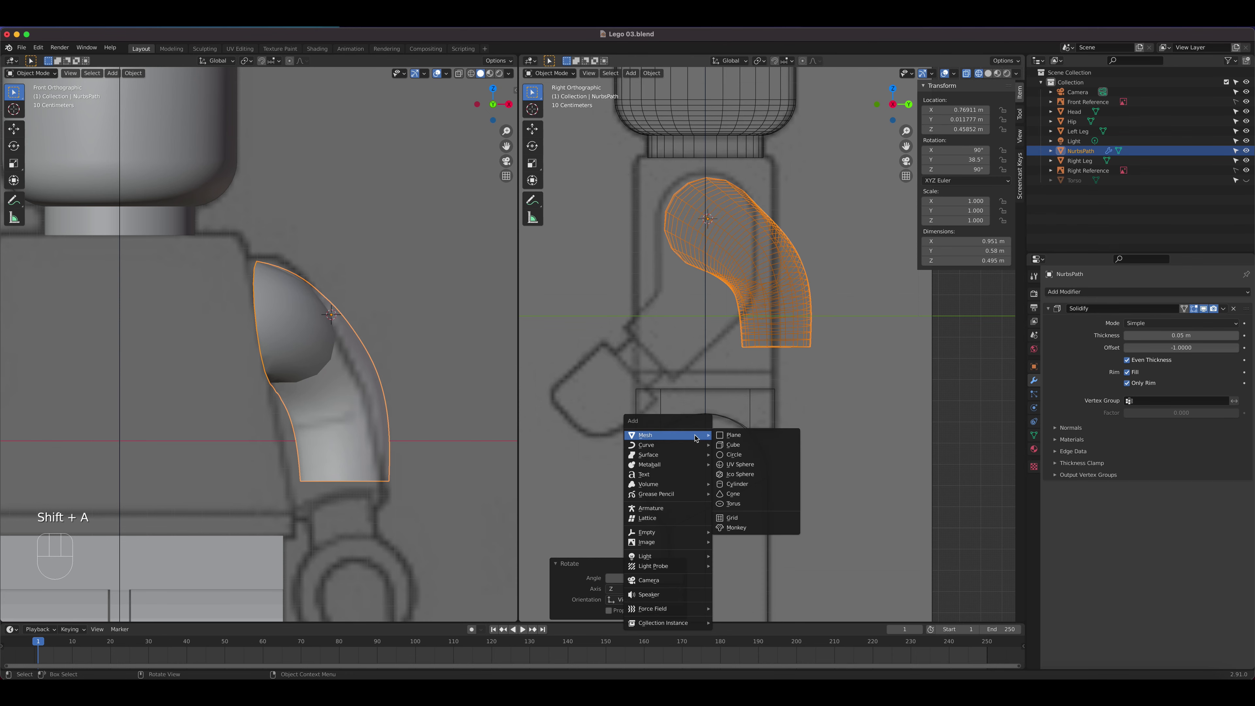
{"action": "left_click", "coordinate": [635, 73]}
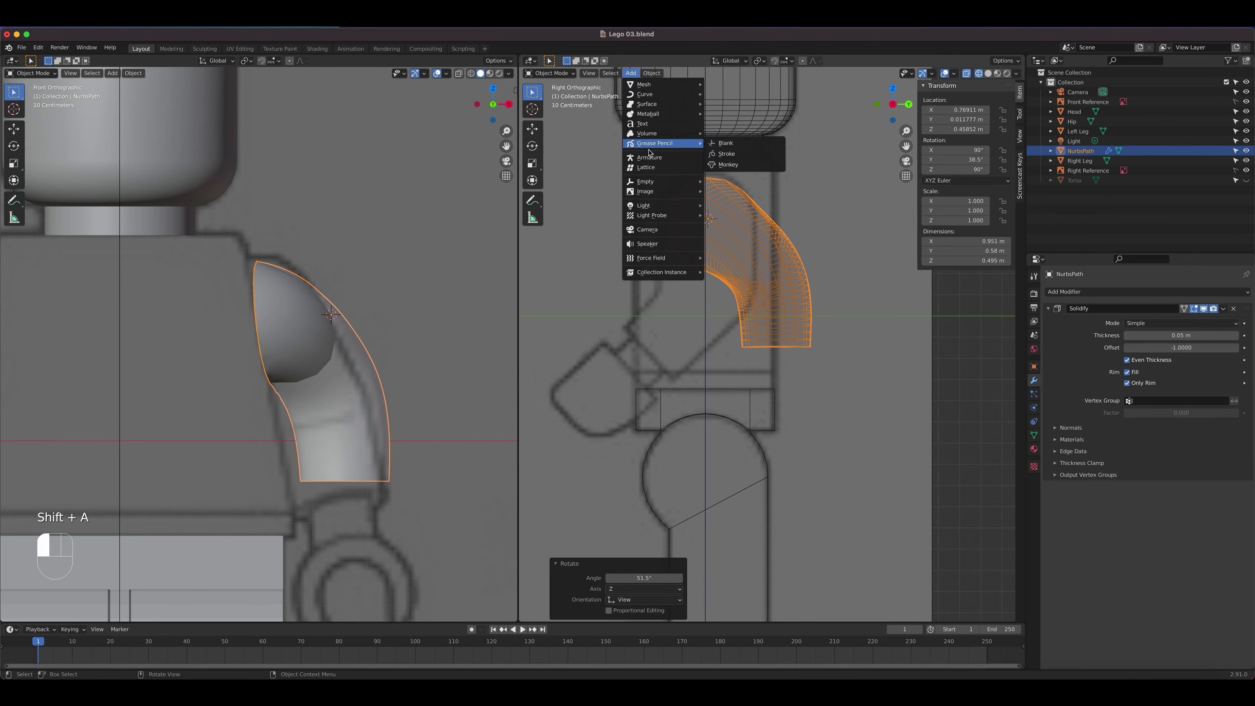
{"action": "mouse_move", "coordinate": [655, 101]}
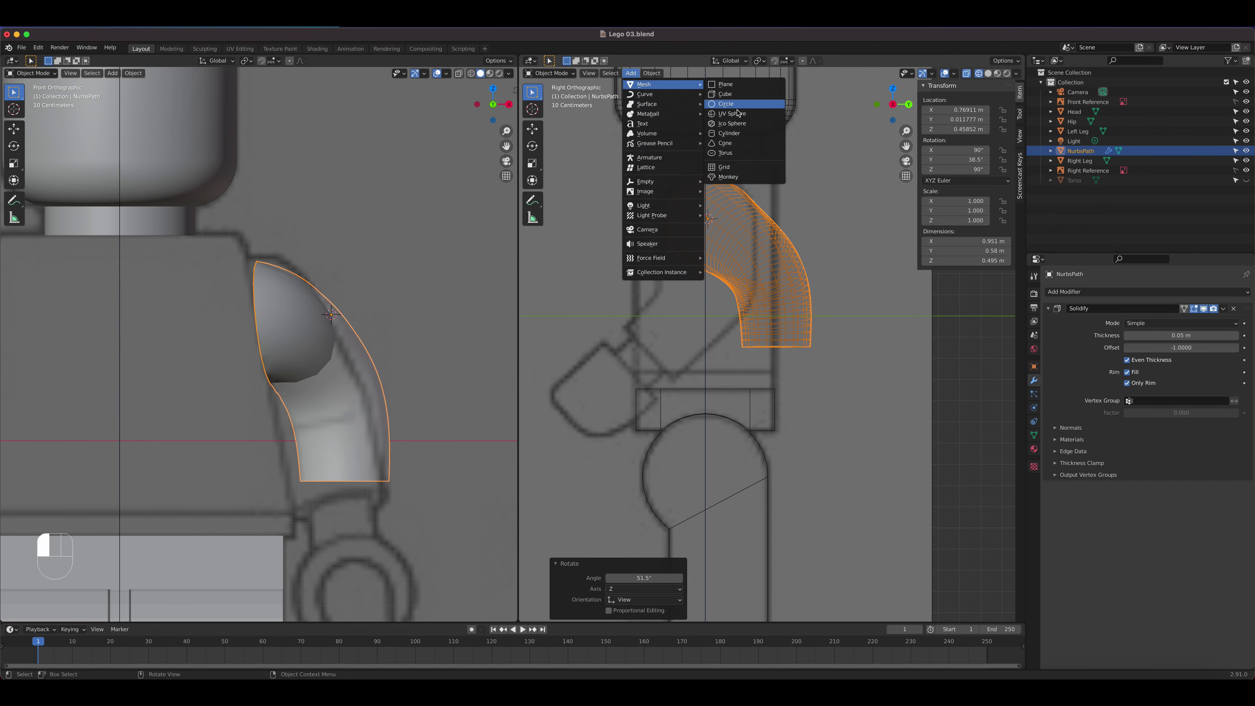
{"action": "left_click", "coordinate": [741, 135]}
{"action": "scroll", "coordinate": [813, 363], "scroll_direction": "down", "scroll_amount": 5}
{"action": "scroll", "coordinate": [814, 364], "scroll_direction": "up", "scroll_amount": 3}
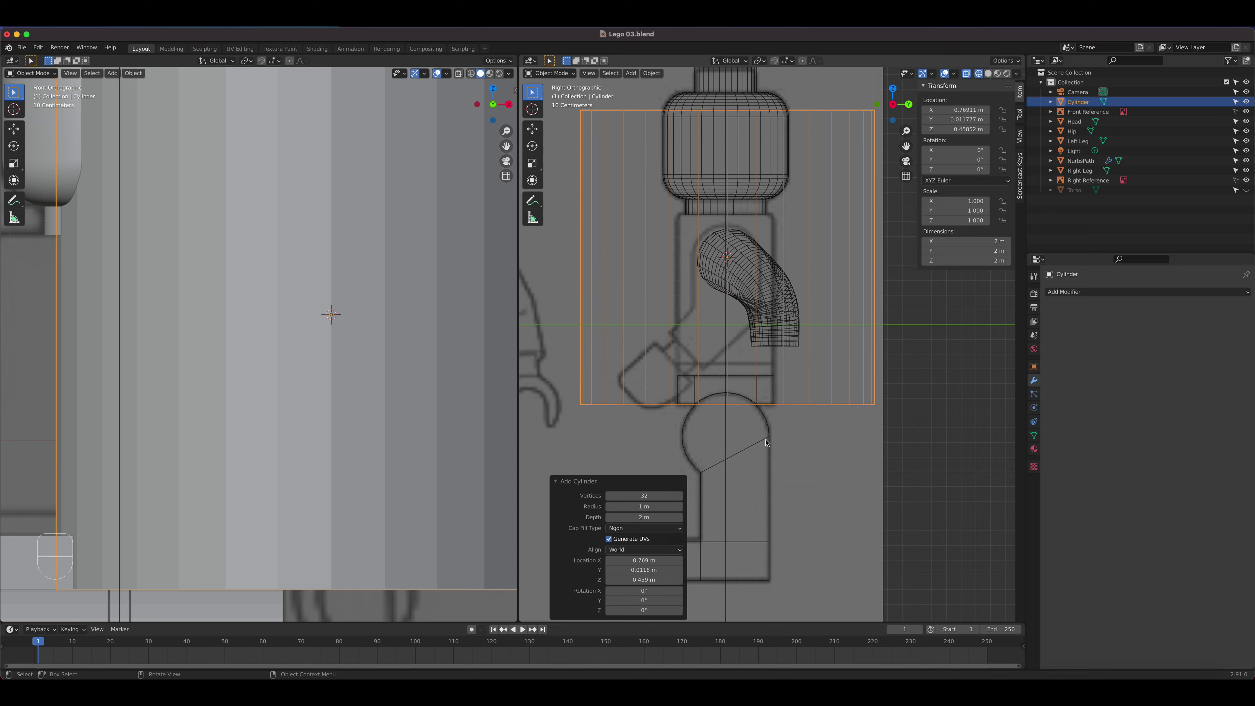
{"action": "scroll", "coordinate": [769, 435], "scroll_direction": "down", "scroll_amount": 1}
{"action": "scroll", "coordinate": [769, 434], "scroll_direction": "down", "scroll_amount": 3}
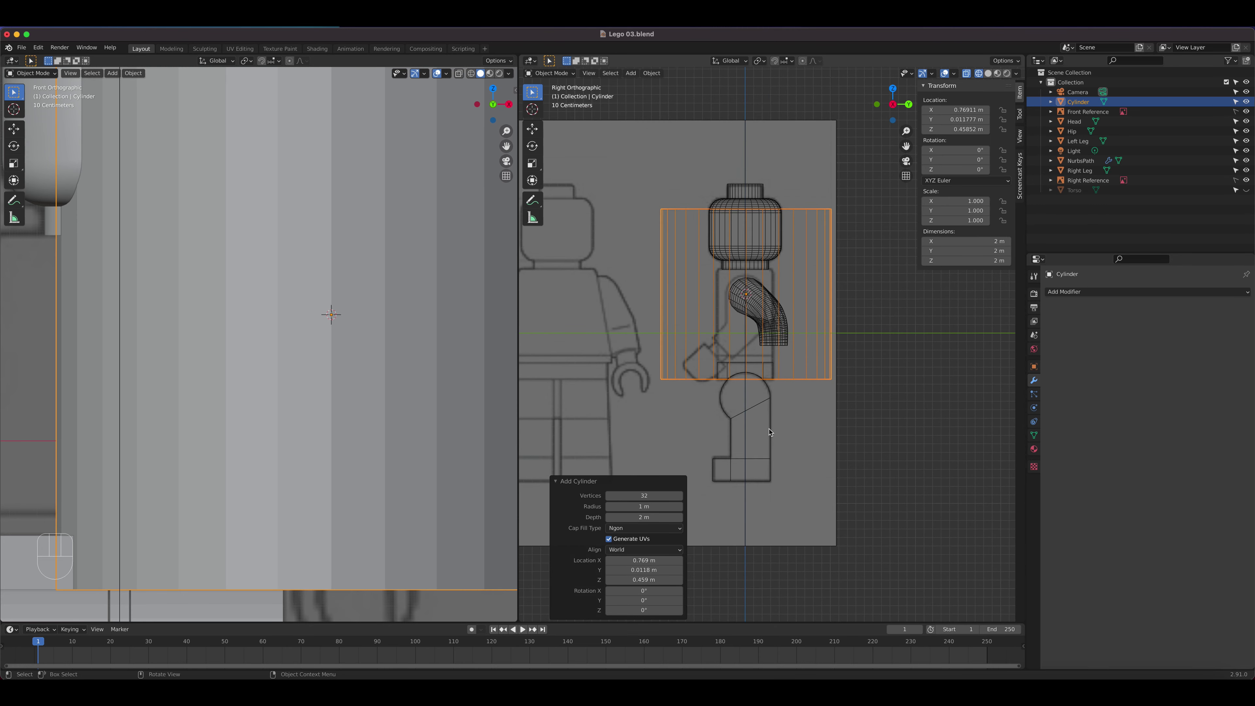
{"action": "scroll", "coordinate": [769, 434], "scroll_direction": "up", "scroll_amount": 3}
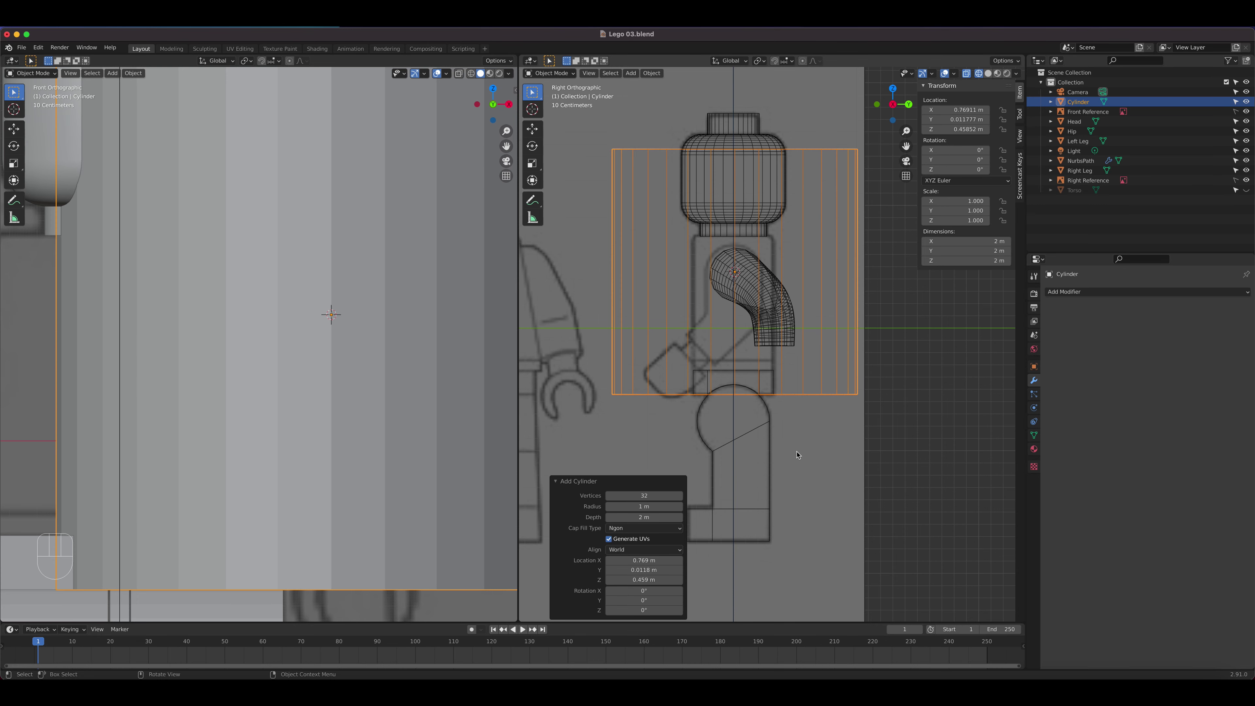
{"action": "type", "text": "rx90"}
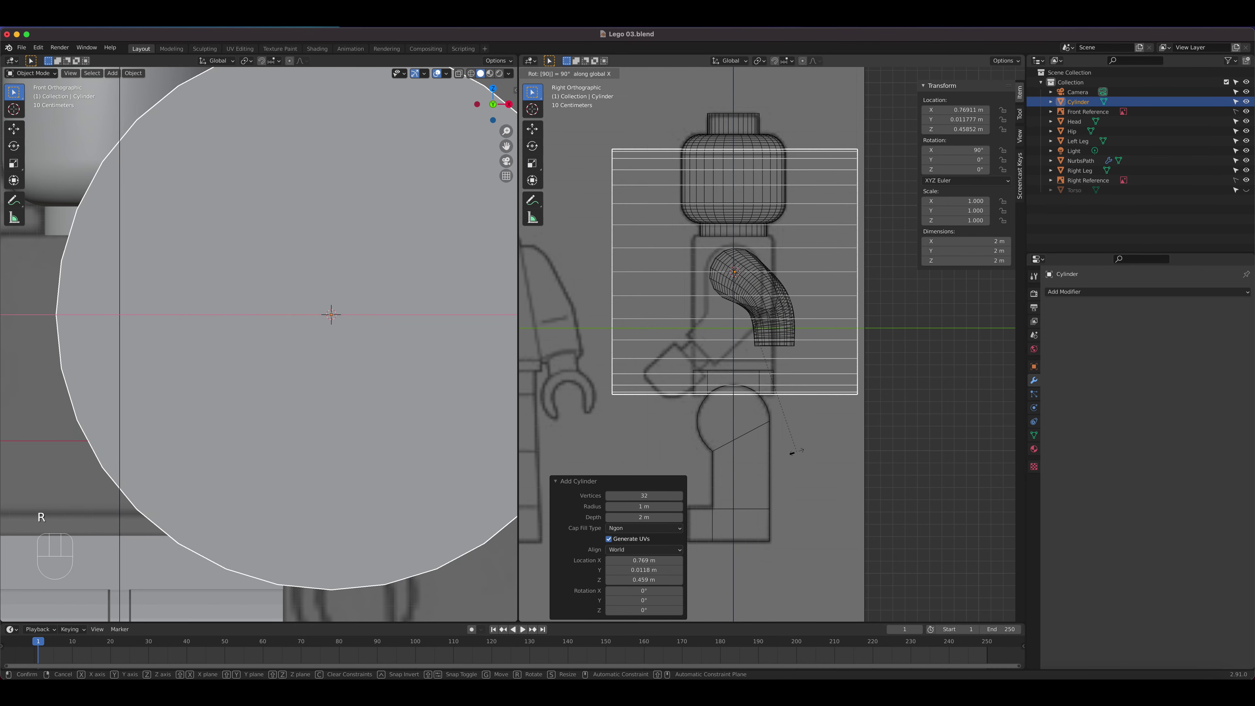
{"action": "key", "text": "Return"}
Step: Scale the cylinder down to about 0.37 m and move it just below the arm's wrist opening
{"action": "key", "text": "s"}
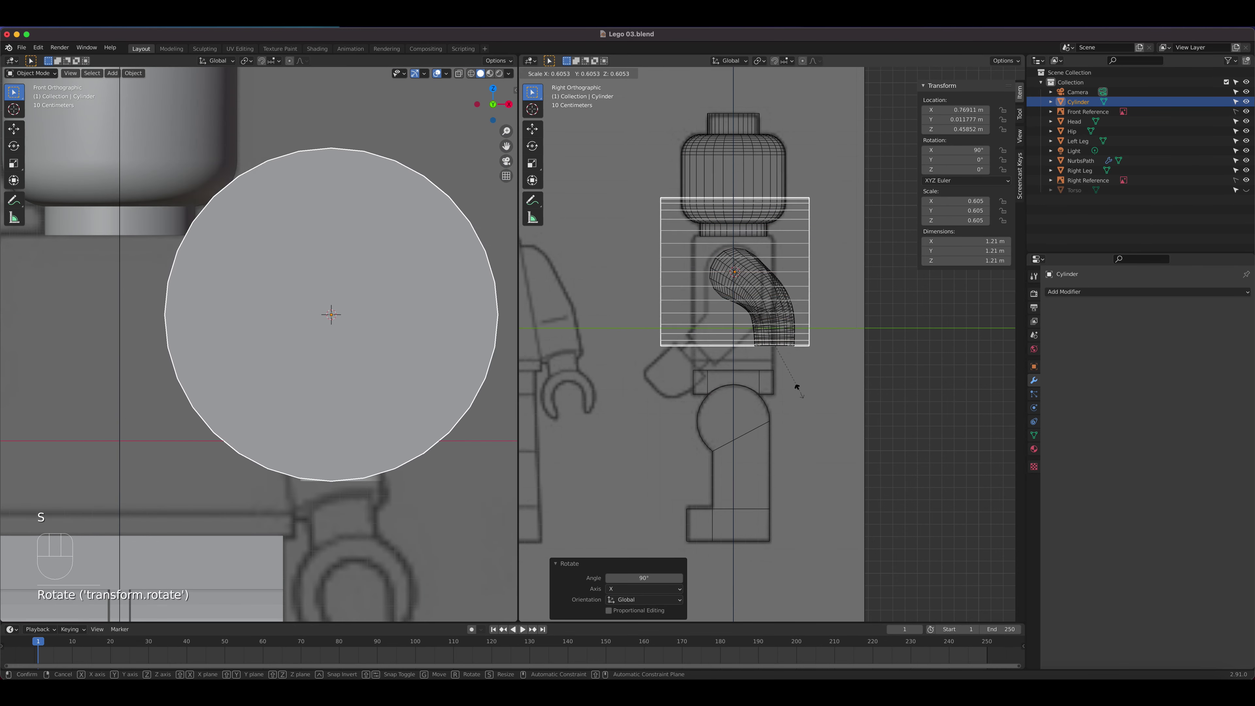
{"action": "left_click", "coordinate": [763, 338]}
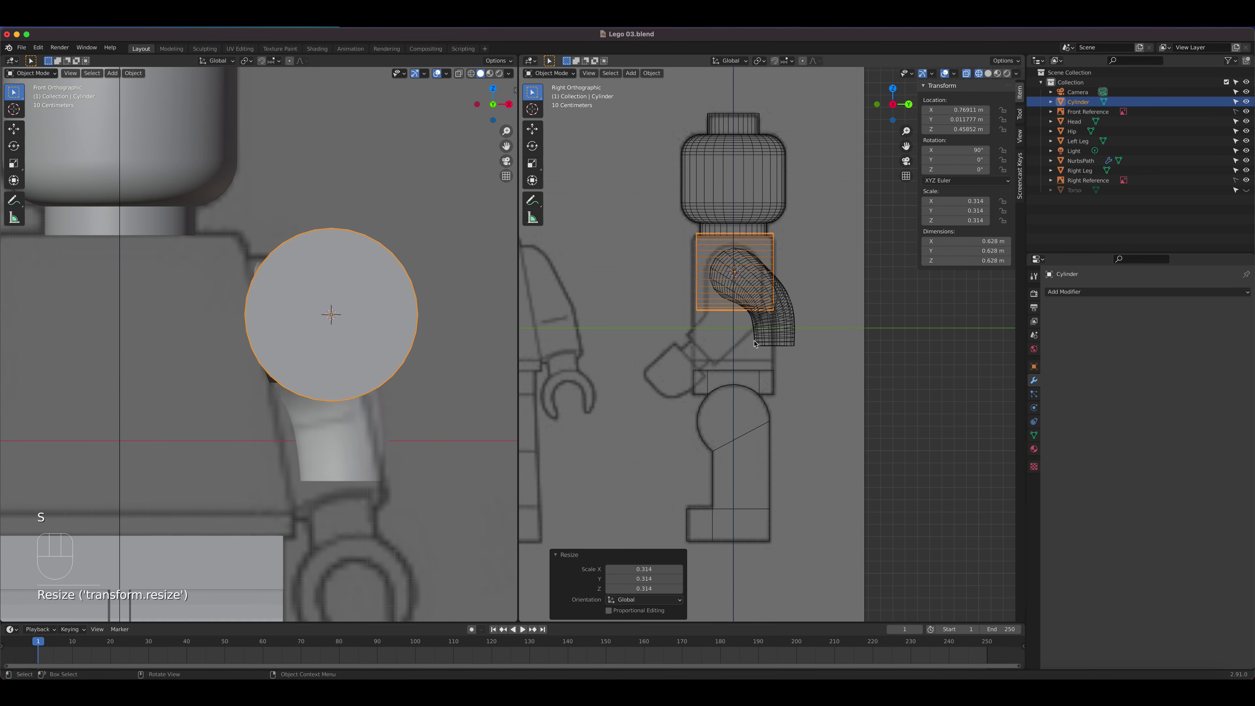
{"action": "key", "text": "g"}
{"action": "left_click", "coordinate": [811, 479]}
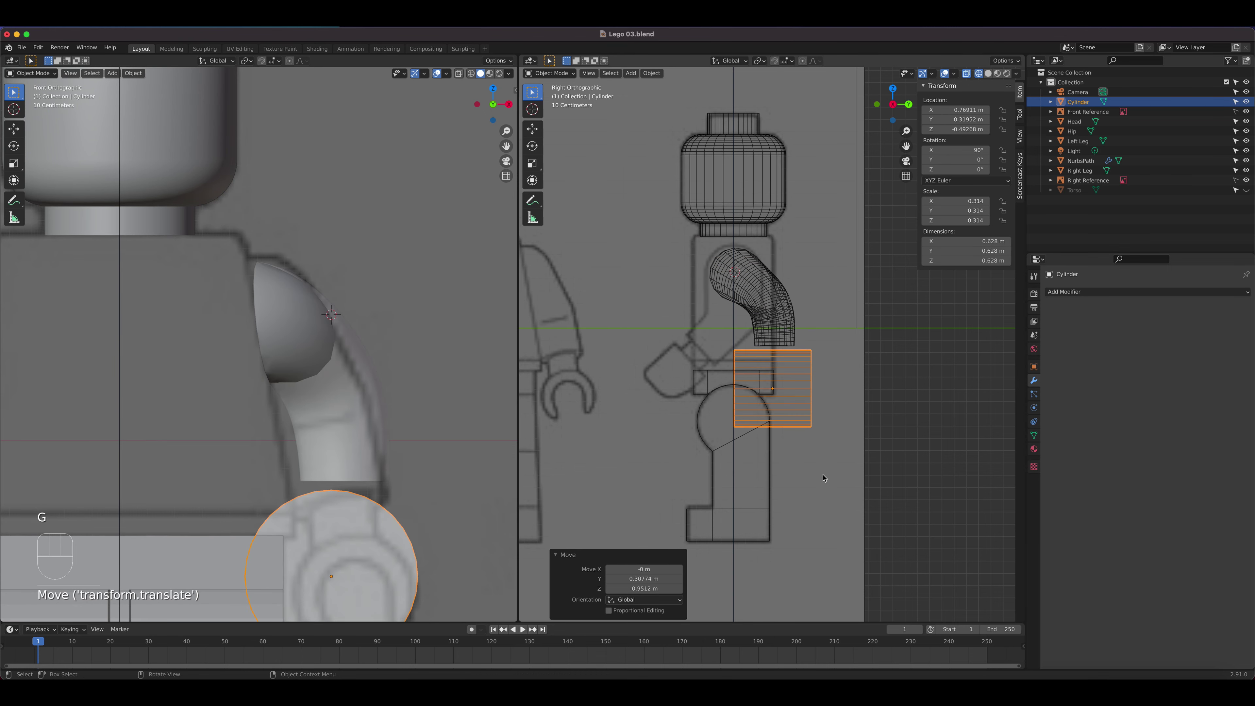
{"action": "key", "text": "s"}
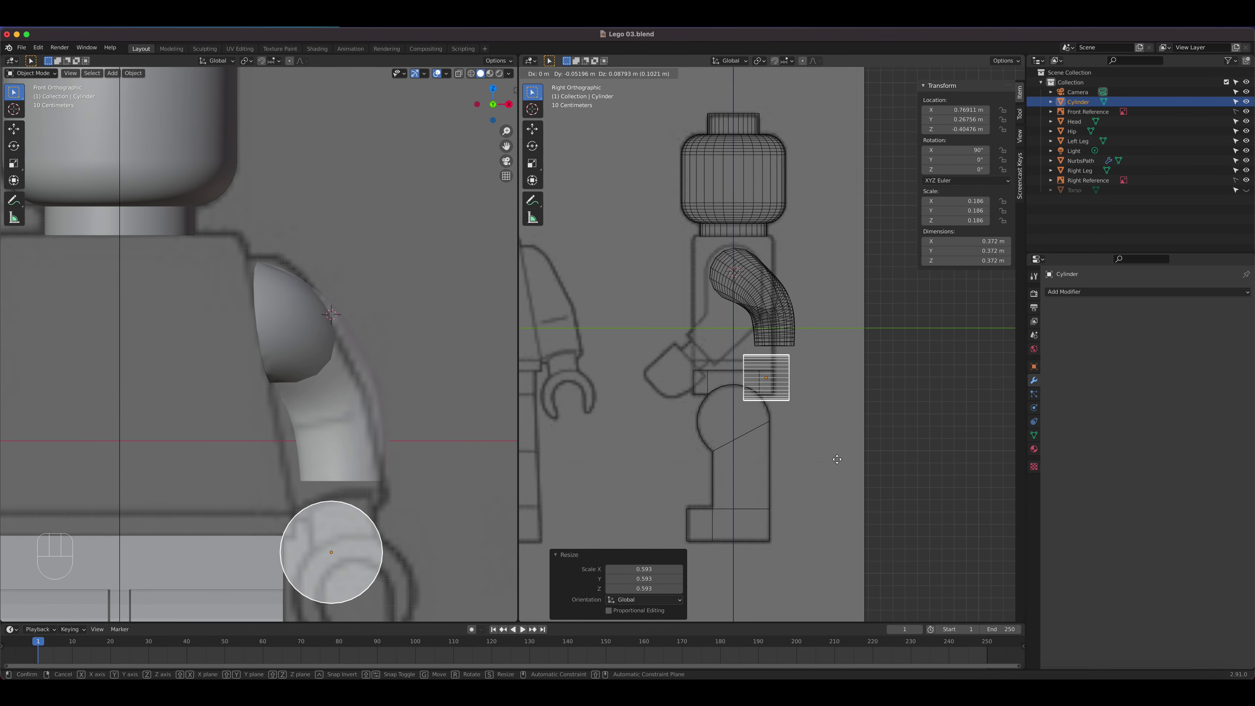
{"action": "left_click", "coordinate": [838, 459]}
{"action": "scroll", "coordinate": [731, 326], "scroll_direction": "up", "scroll_amount": 5}
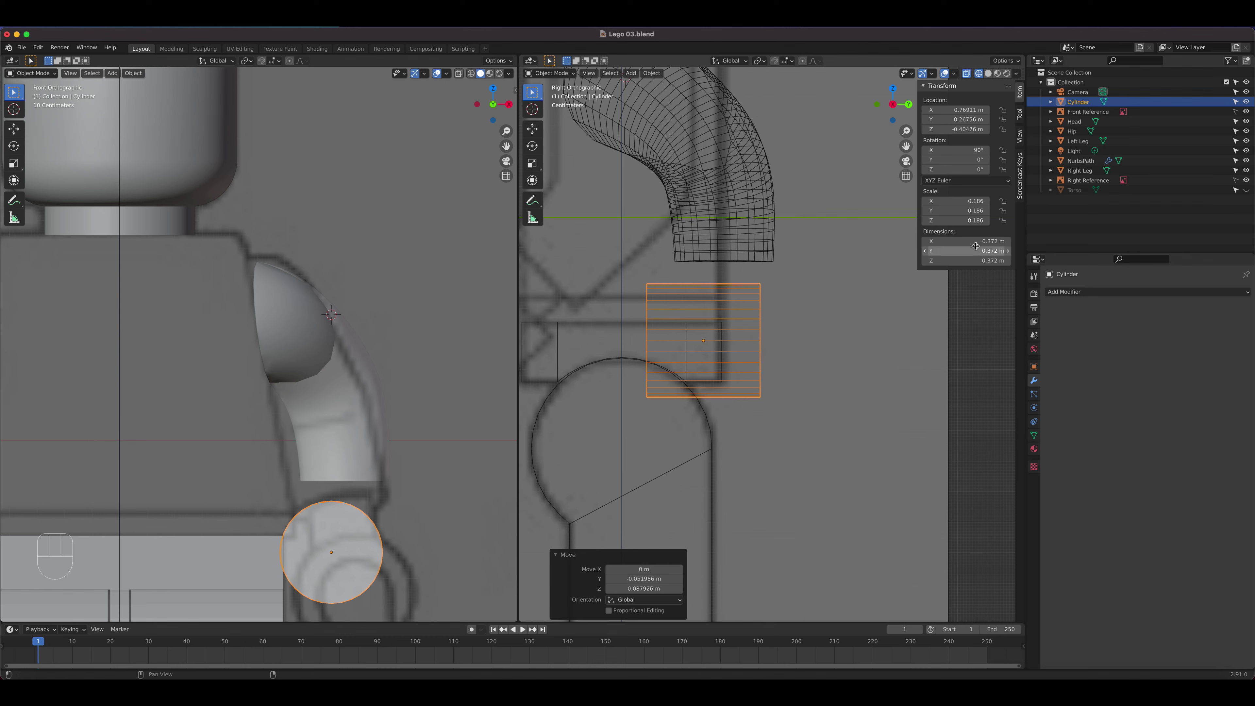
Step: Enlarge the cylinder slightly and set its X, Y and Z dimensions to 0.4 m
{"action": "key", "text": "s"}
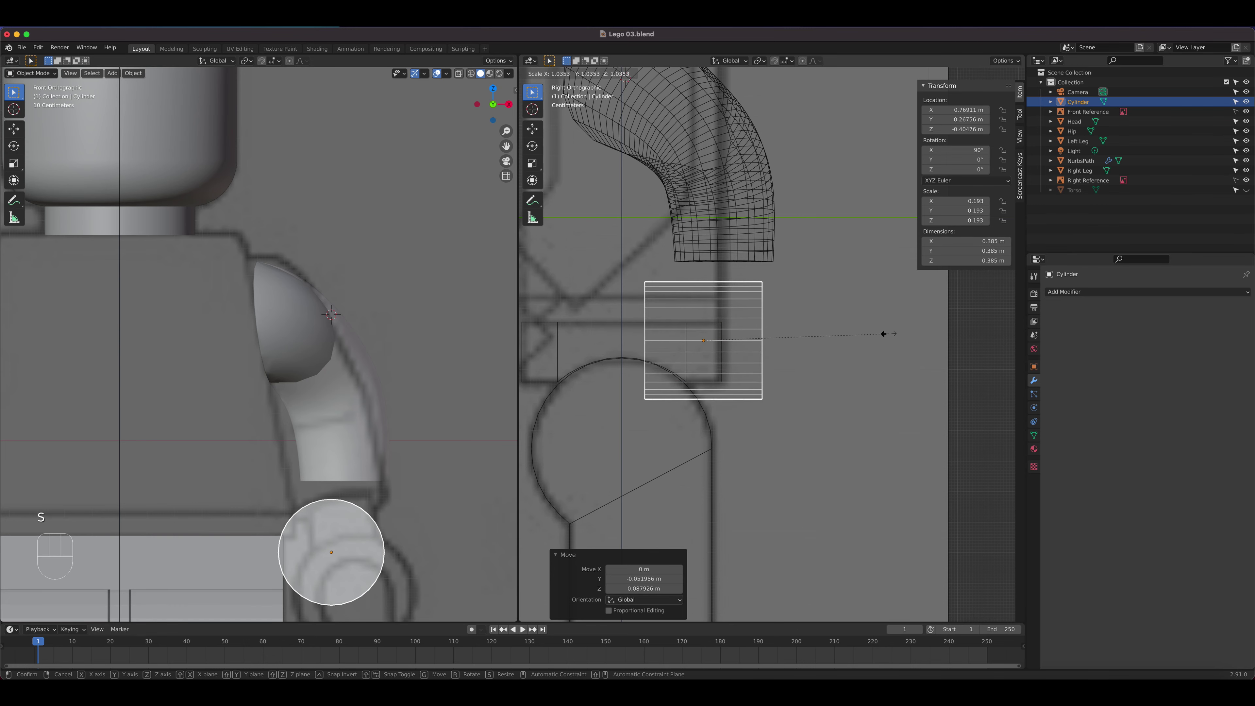
{"action": "left_click", "coordinate": [892, 338]}
{"action": "key", "text": "s"}
{"action": "left_click", "coordinate": [886, 356]}
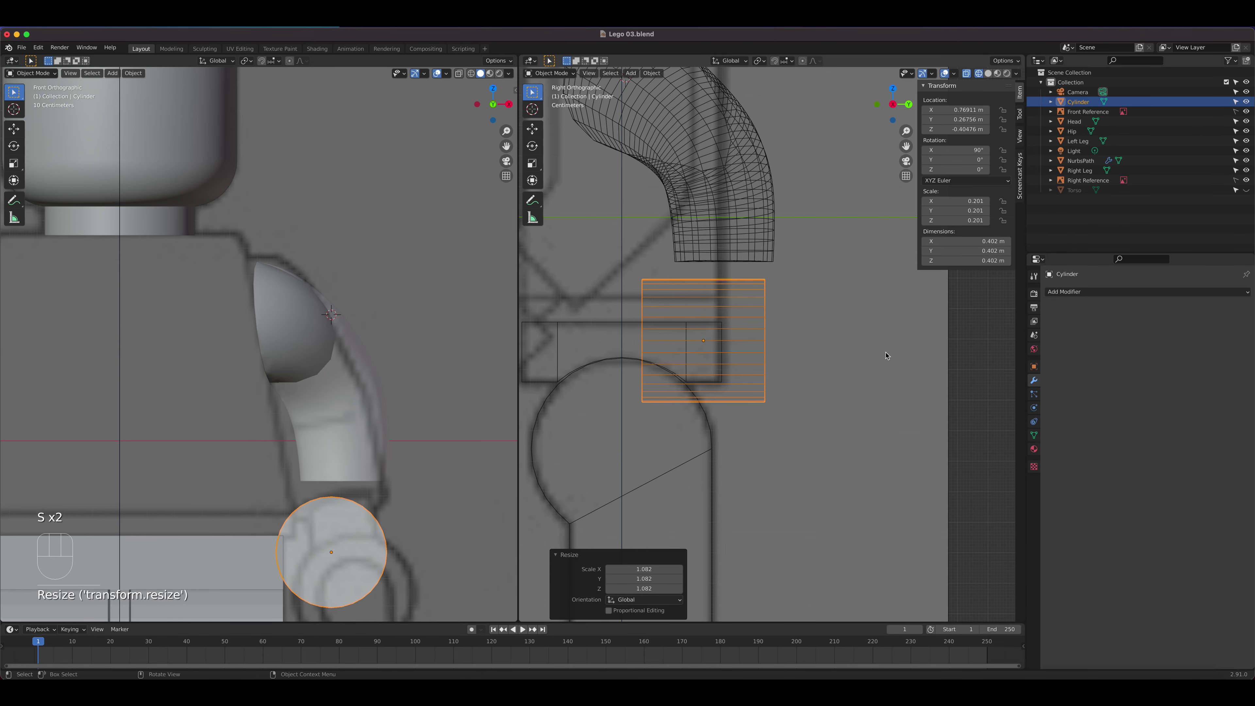
{"action": "left_click_drag", "start_coordinate": [969, 260], "coordinate": [975, 241]}
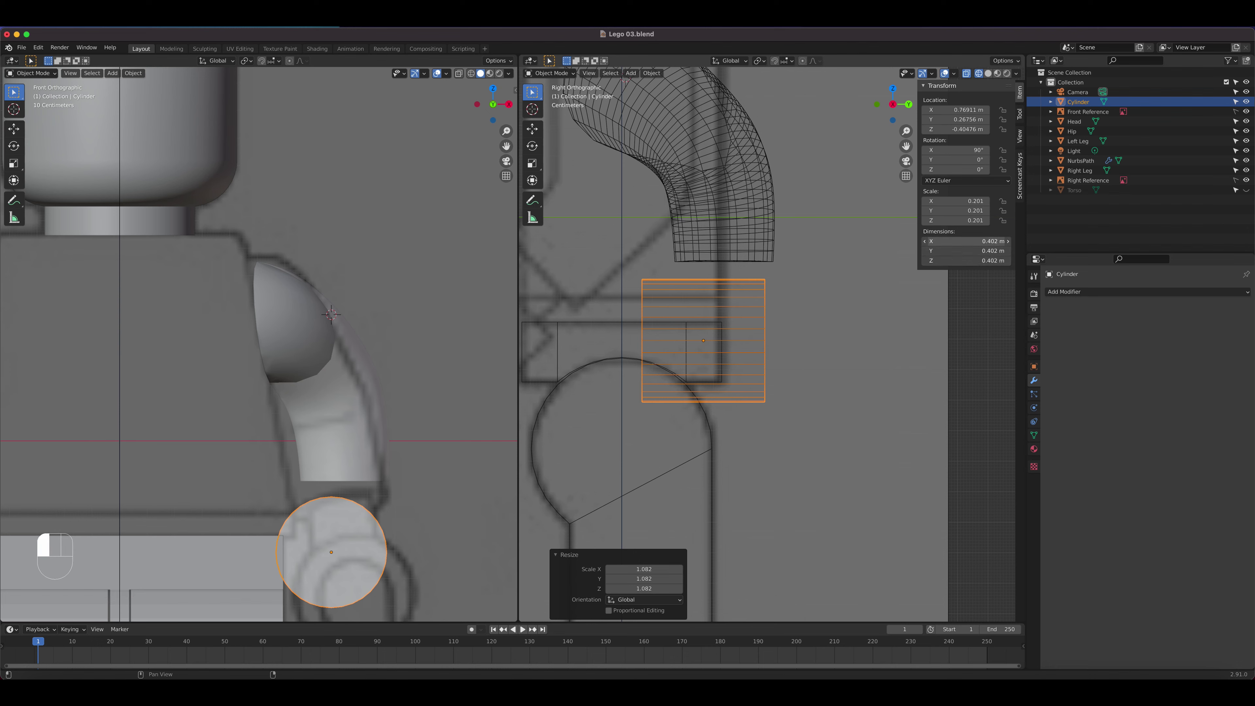
{"action": "type", "text": "0.4"}
{"action": "key", "text": "Return"}
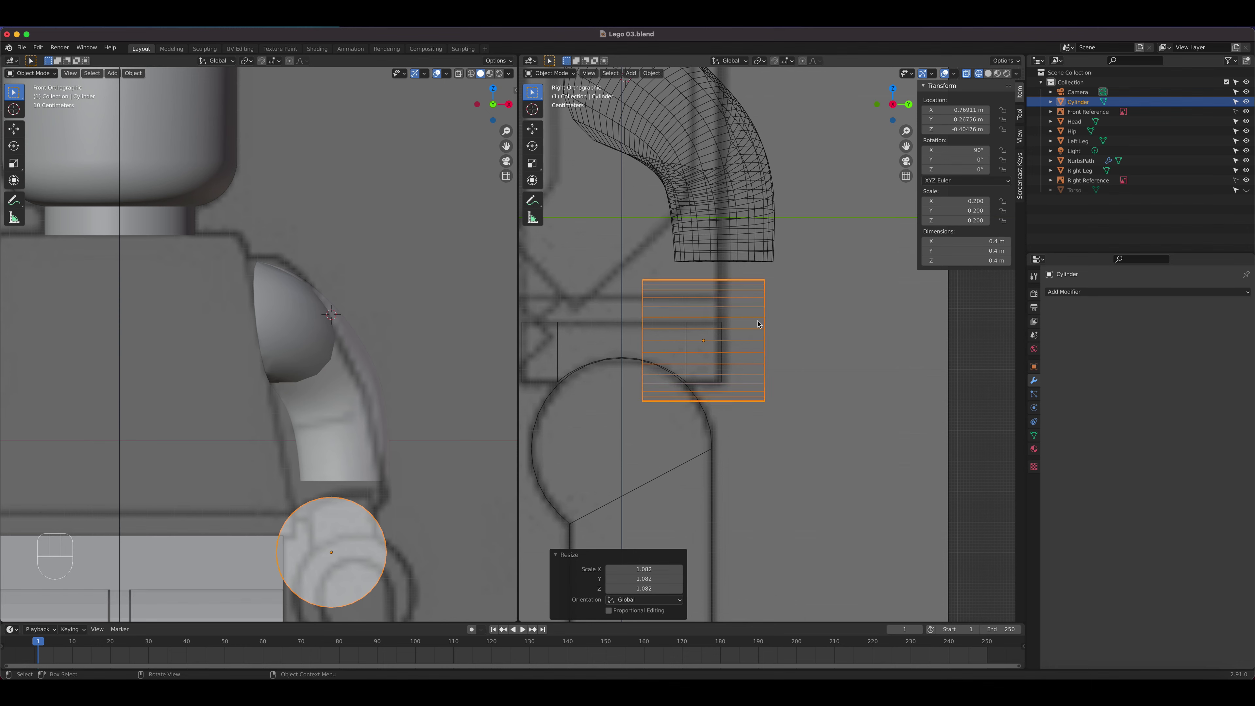
Step: Move the cylinder about 0.05 m along X in the front view to line it up with the reference hand
{"action": "scroll", "coordinate": [349, 349], "scroll_direction": "up", "scroll_amount": 4}
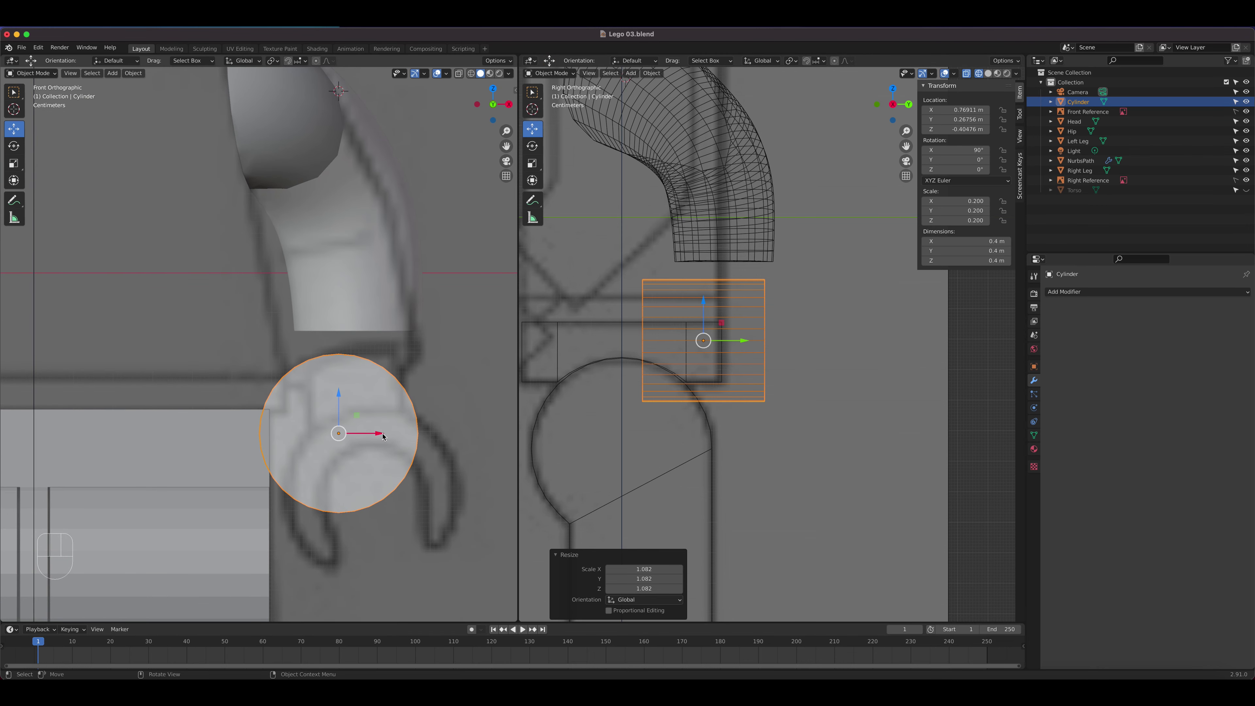
{"action": "left_click_drag", "start_coordinate": [371, 438], "coordinate": [392, 434]}
{"action": "scroll", "coordinate": [710, 320], "scroll_direction": "up", "scroll_amount": 2}
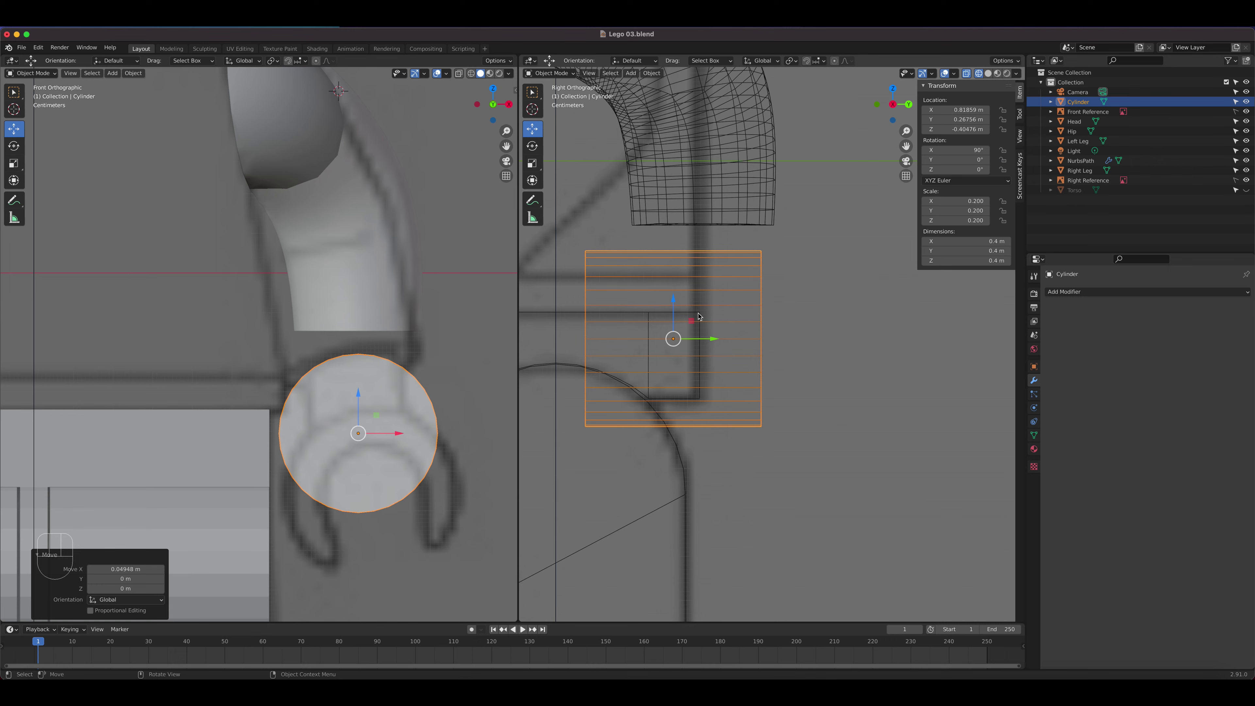
Step: Duplicate the cylinder slightly behind and below the original, with the copy rotated 90° about X and scaled down to about 0.17 m
{"action": "key", "text": "shift+d"}
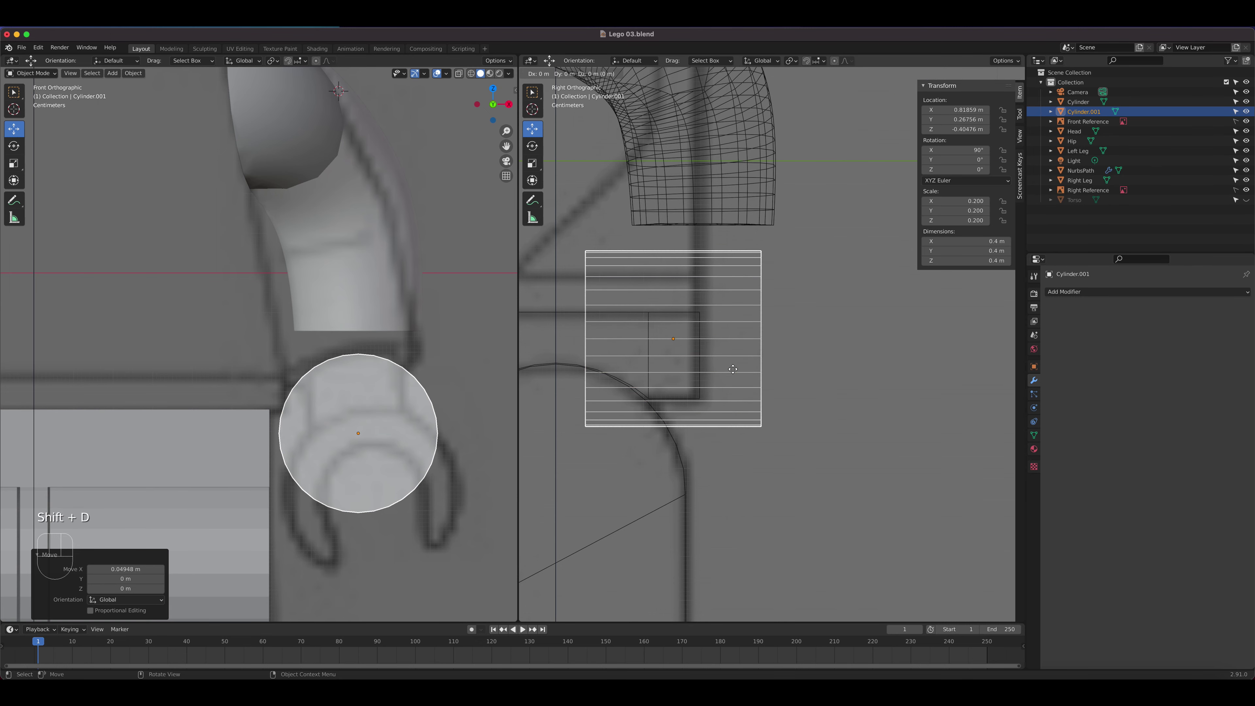
{"action": "left_click", "coordinate": [822, 412]}
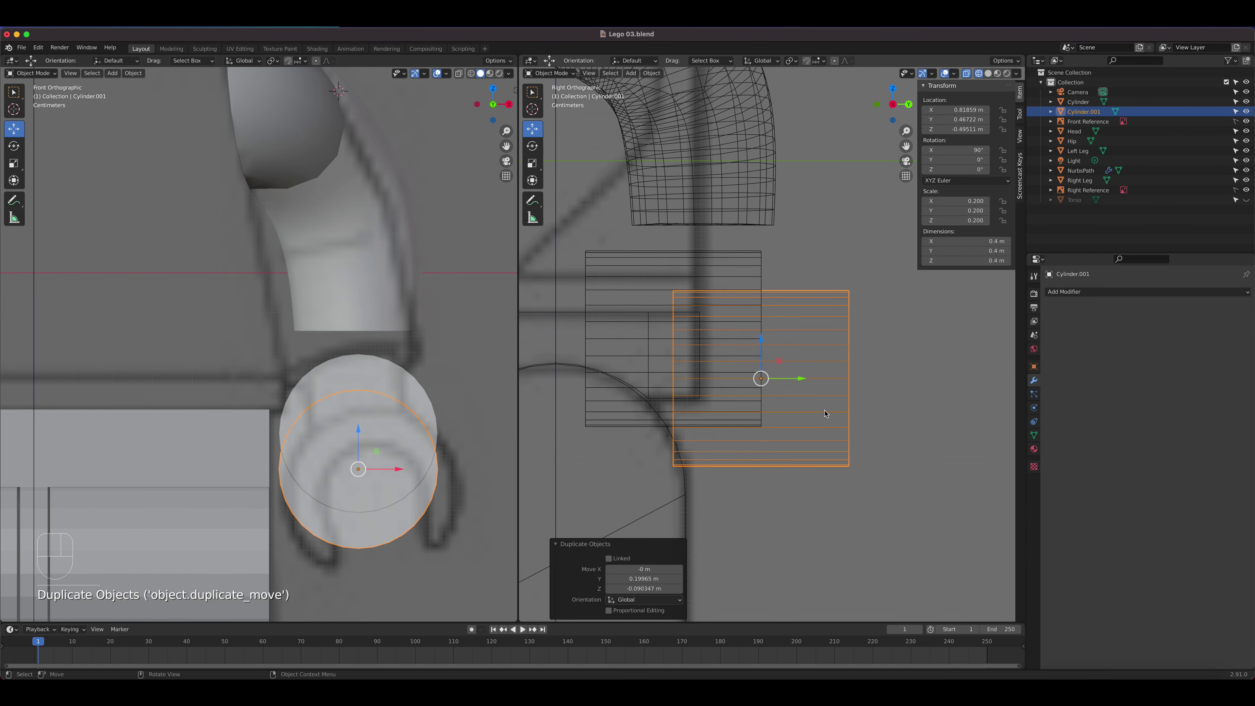
{"action": "type", "text": "rx"}
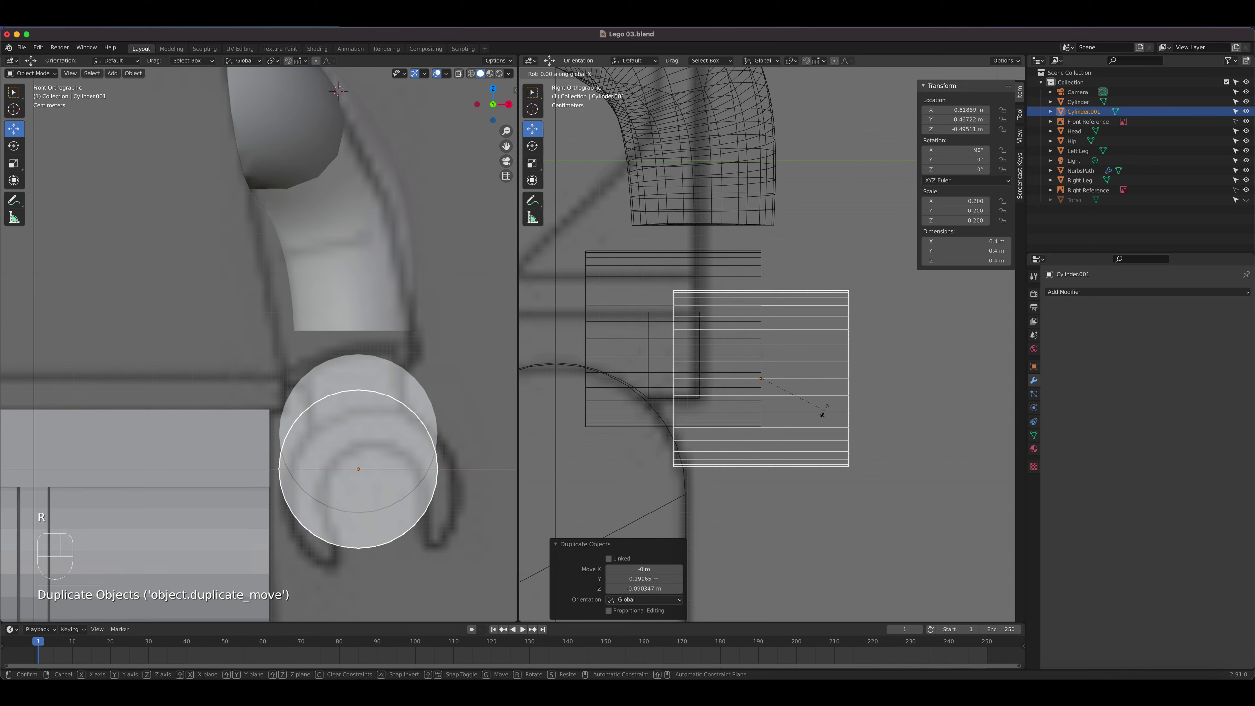
{"action": "type", "text": "90"}
{"action": "key", "text": "Return"}
{"action": "key", "text": "s"}
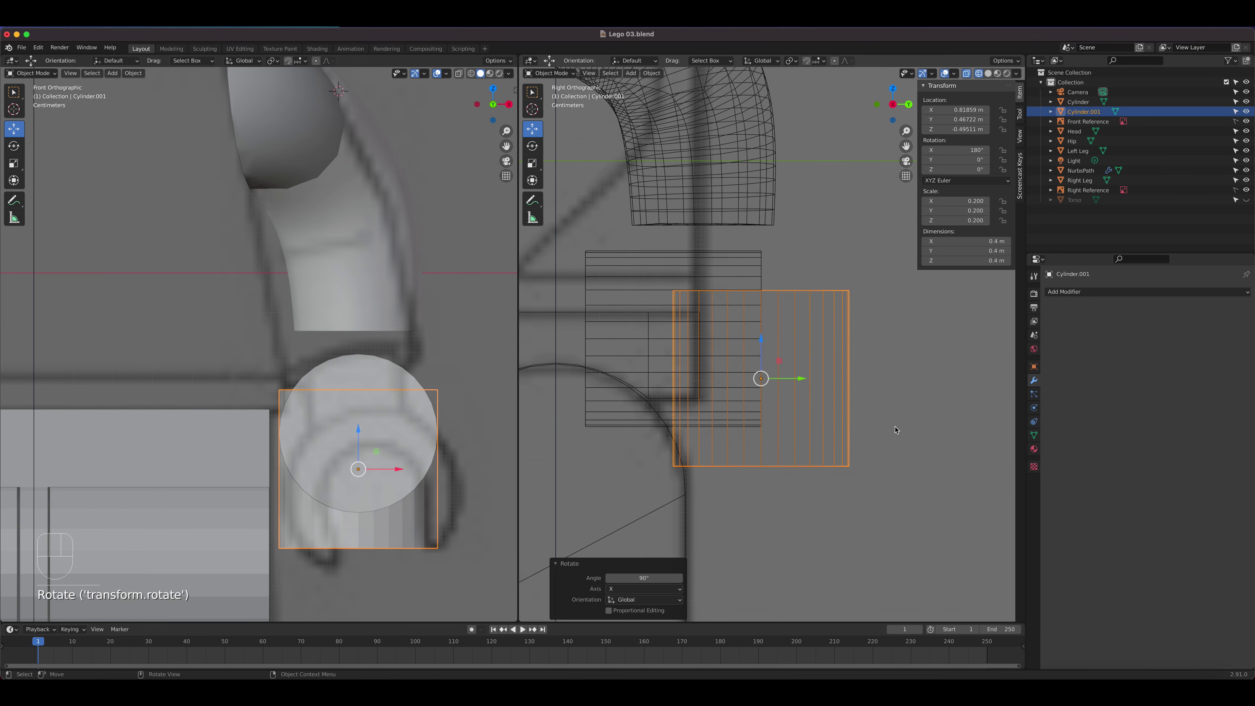
{"action": "left_click", "coordinate": [823, 396]}
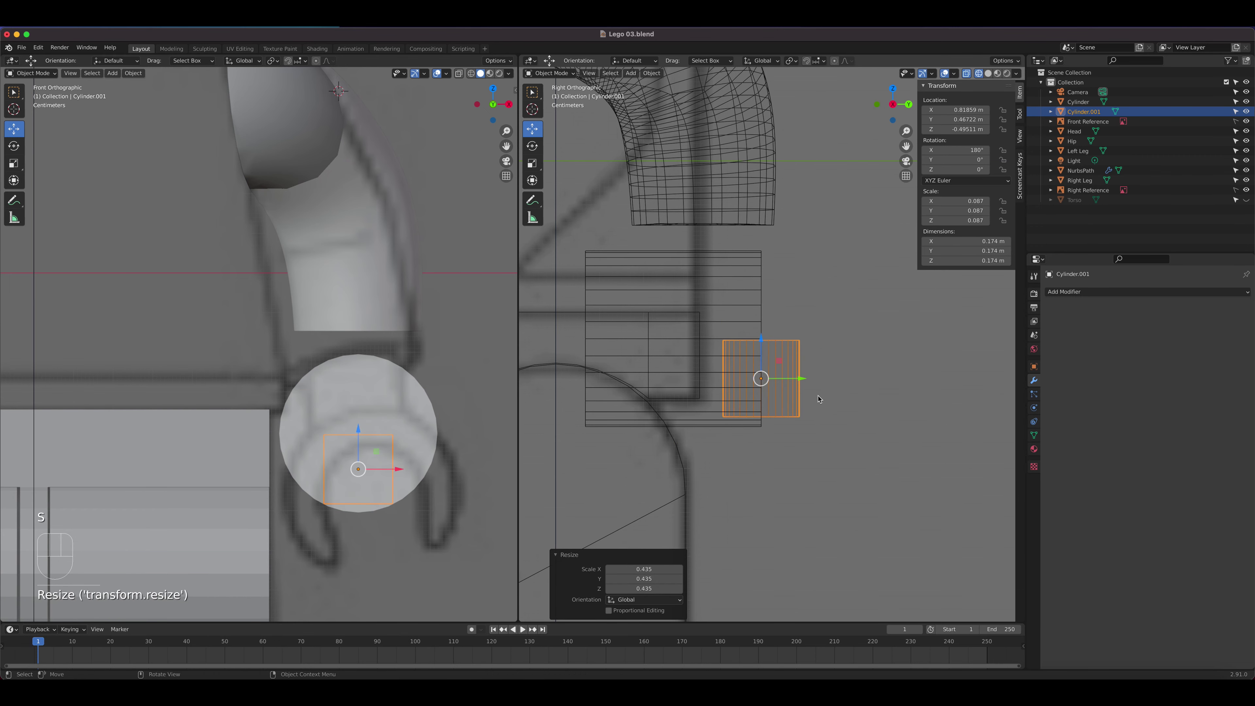
Step: Move the small cylinder up into the arm's wrist opening, scale it to about 0.21 m, and raise it about 0.013 m along Z
{"action": "key", "text": "g"}
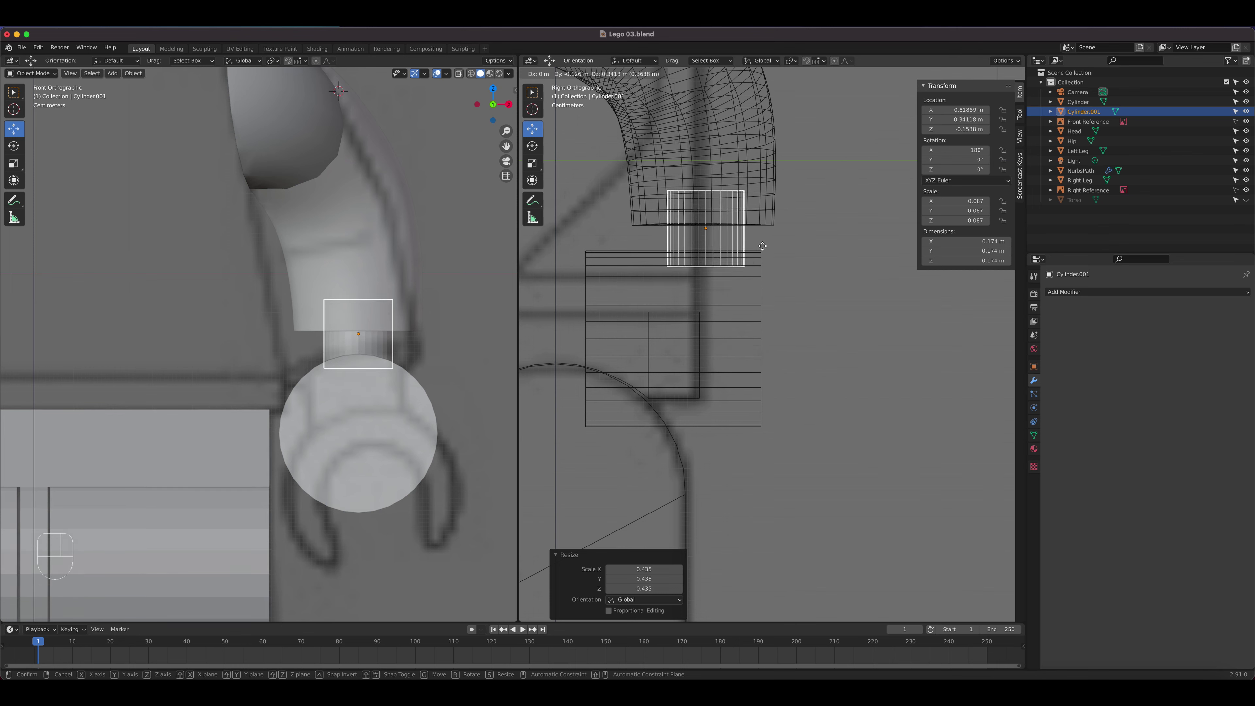
{"action": "left_click", "coordinate": [763, 247]}
{"action": "scroll", "coordinate": [374, 357], "scroll_direction": "up", "scroll_amount": 2}
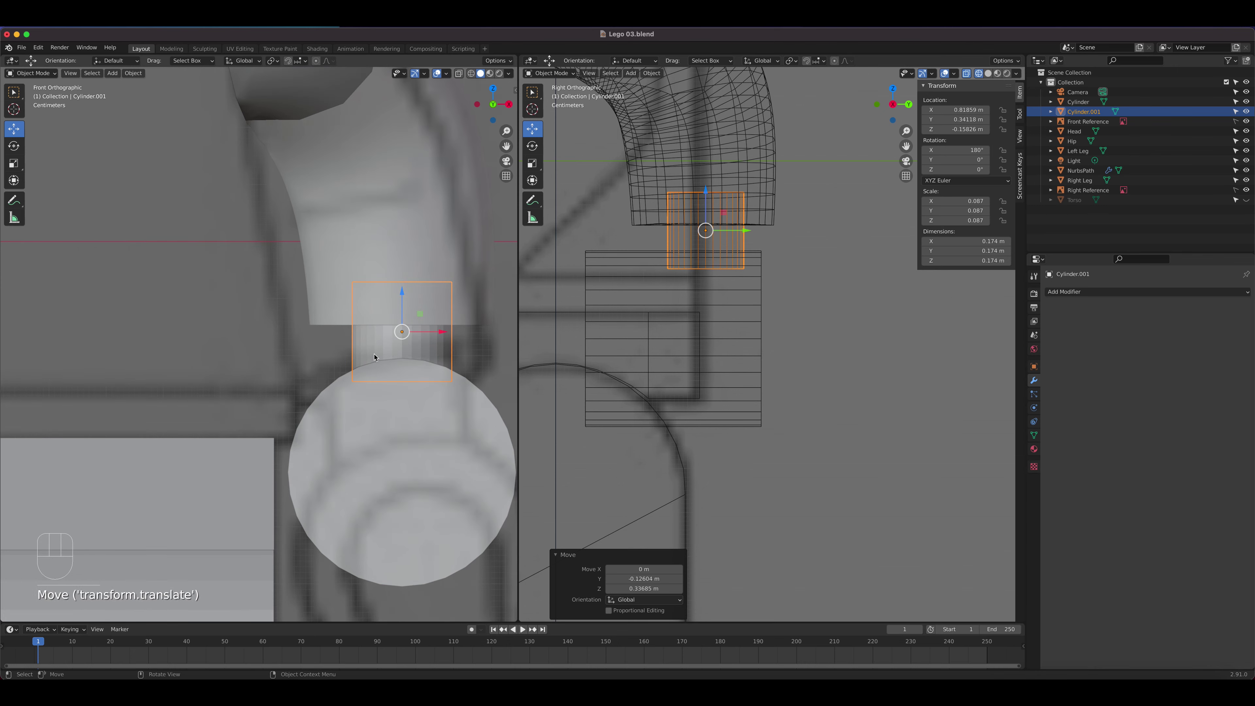
{"action": "key", "text": "s"}
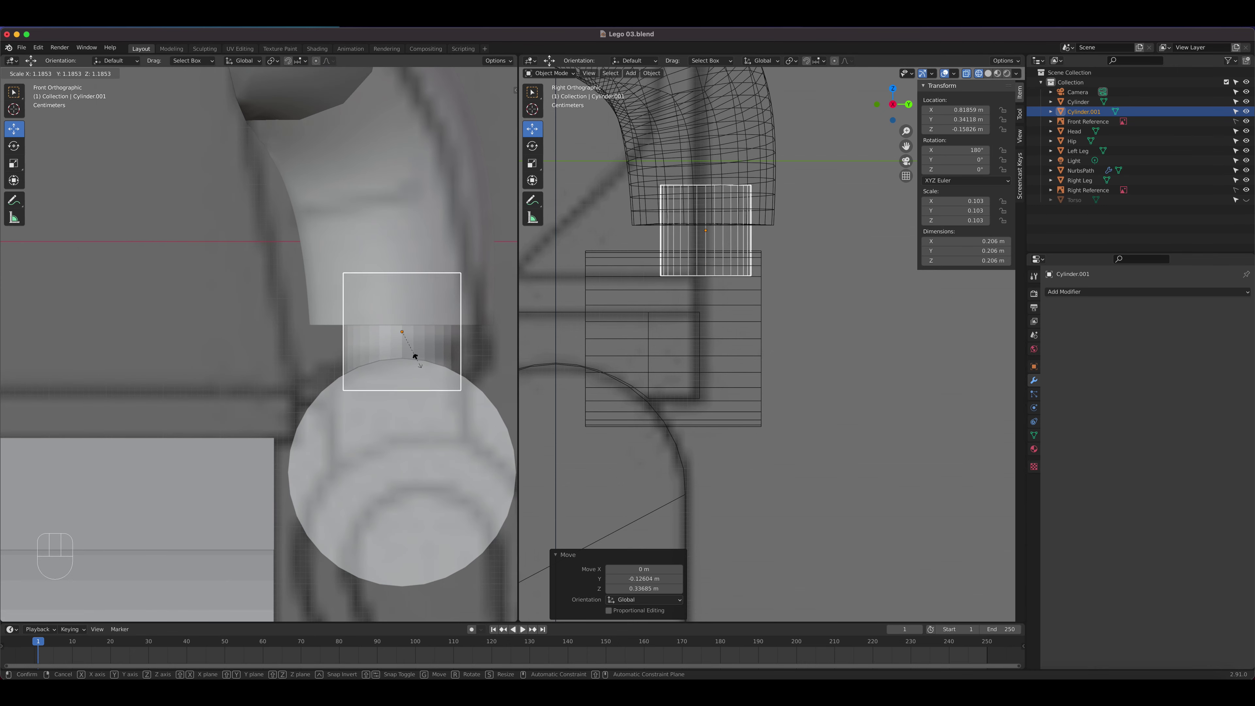
{"action": "left_click", "coordinate": [415, 356]}
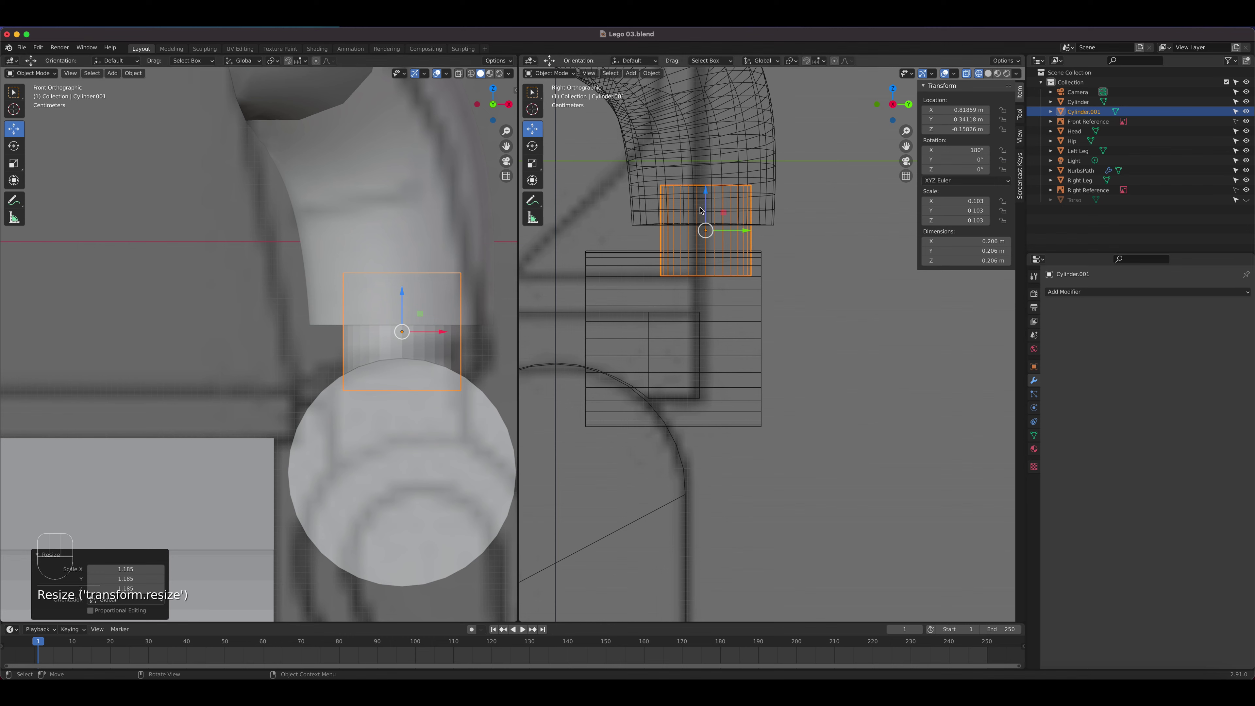
{"action": "left_click_drag", "start_coordinate": [705, 197], "coordinate": [707, 187]}
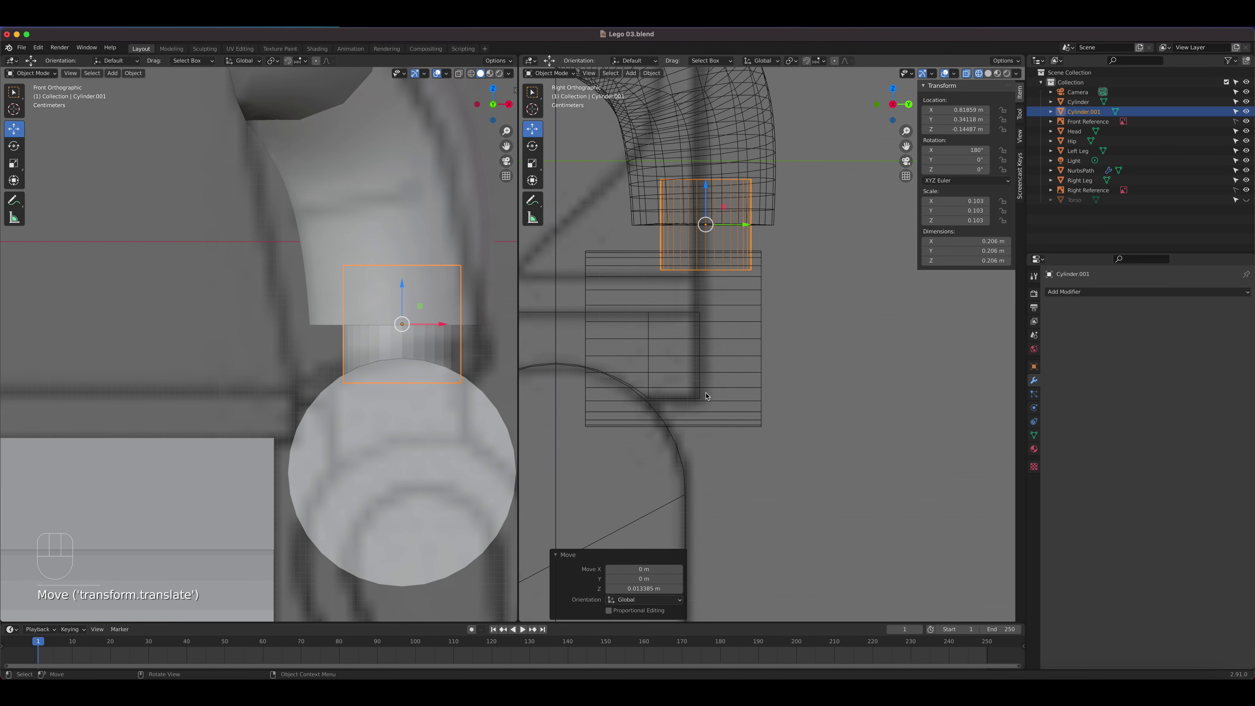
Step: Select the two circular end faces of the larger 0.4 m hand cylinder in Edit Mode
{"action": "left_click", "coordinate": [764, 367]}
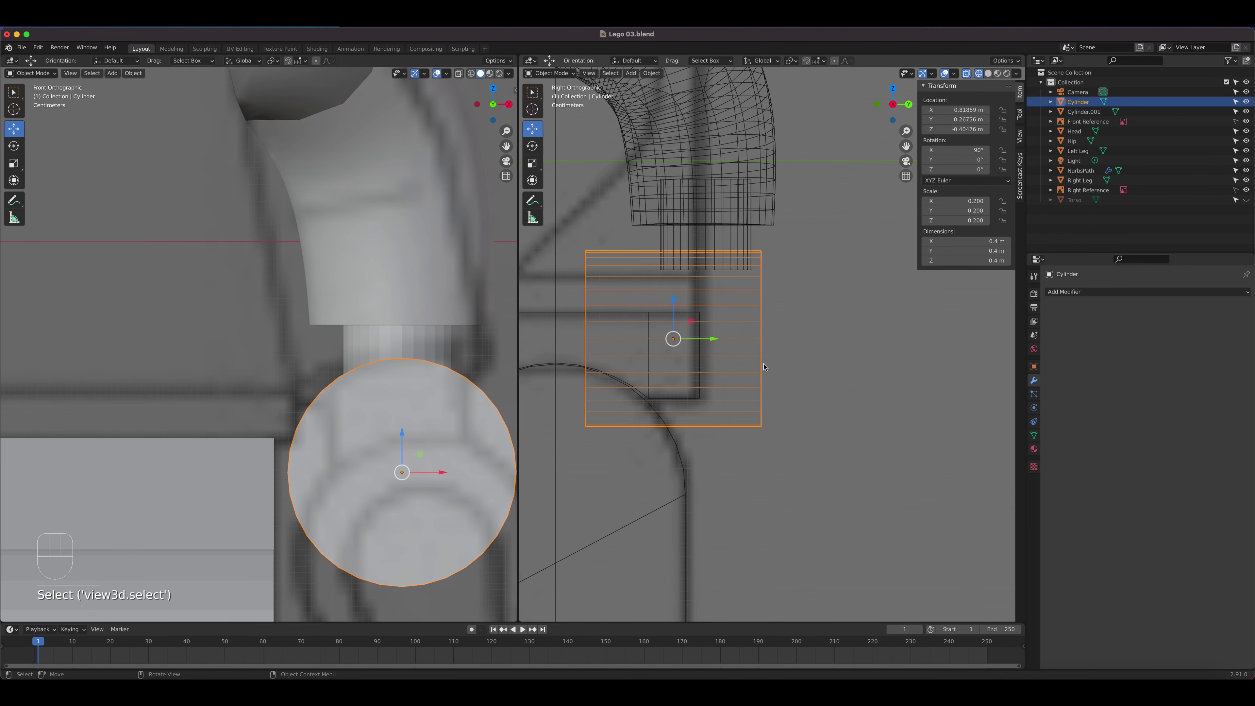
{"action": "scroll", "coordinate": [405, 543], "scroll_direction": "down", "scroll_amount": 2}
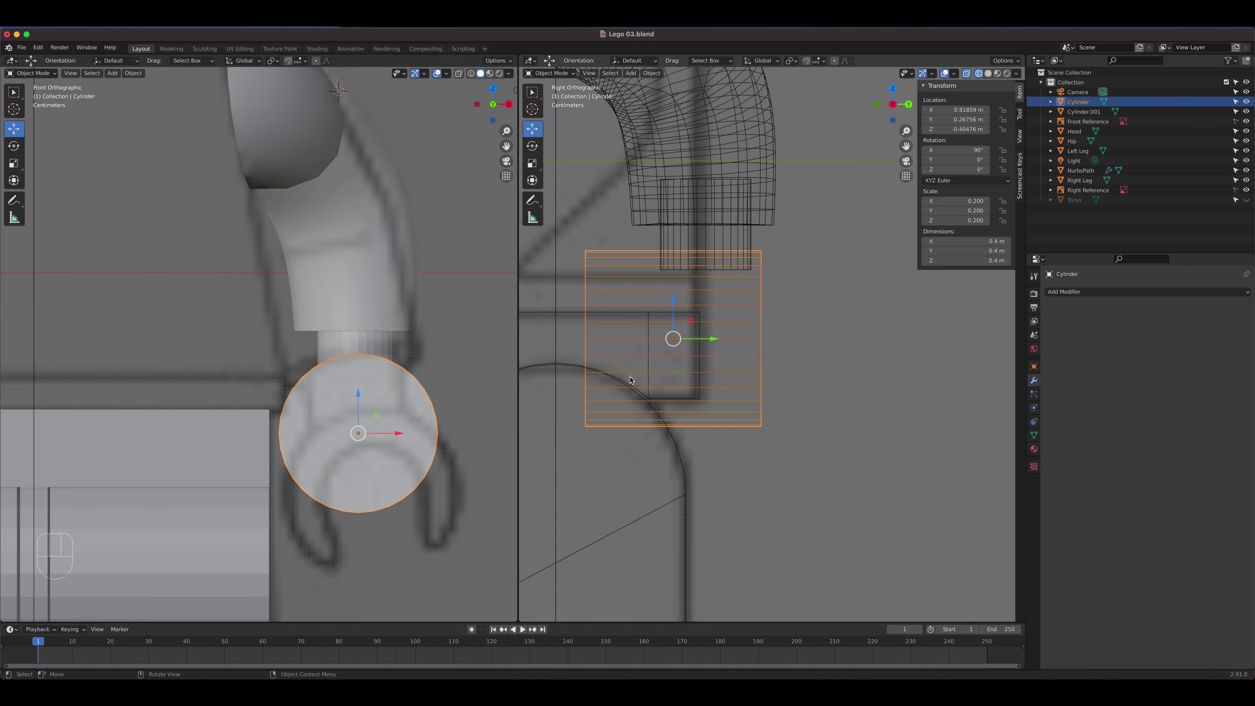
{"action": "key", "text": "Tab"}
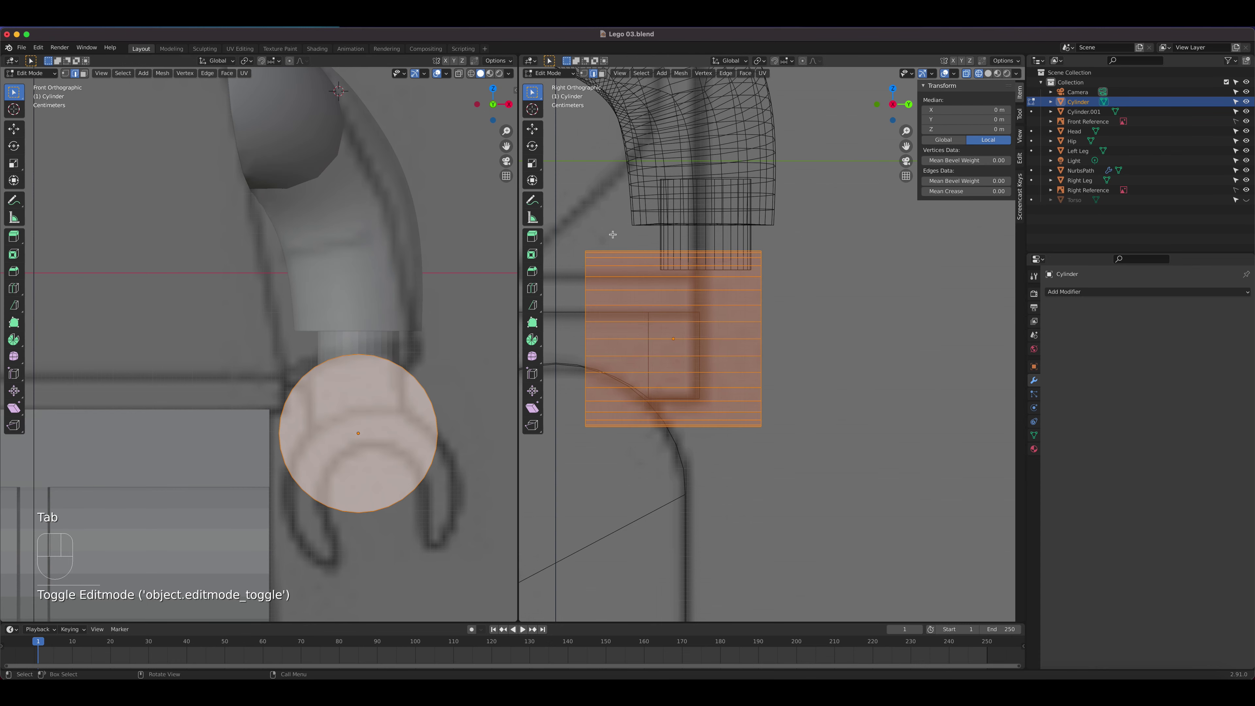
{"action": "left_click", "coordinate": [602, 73]}
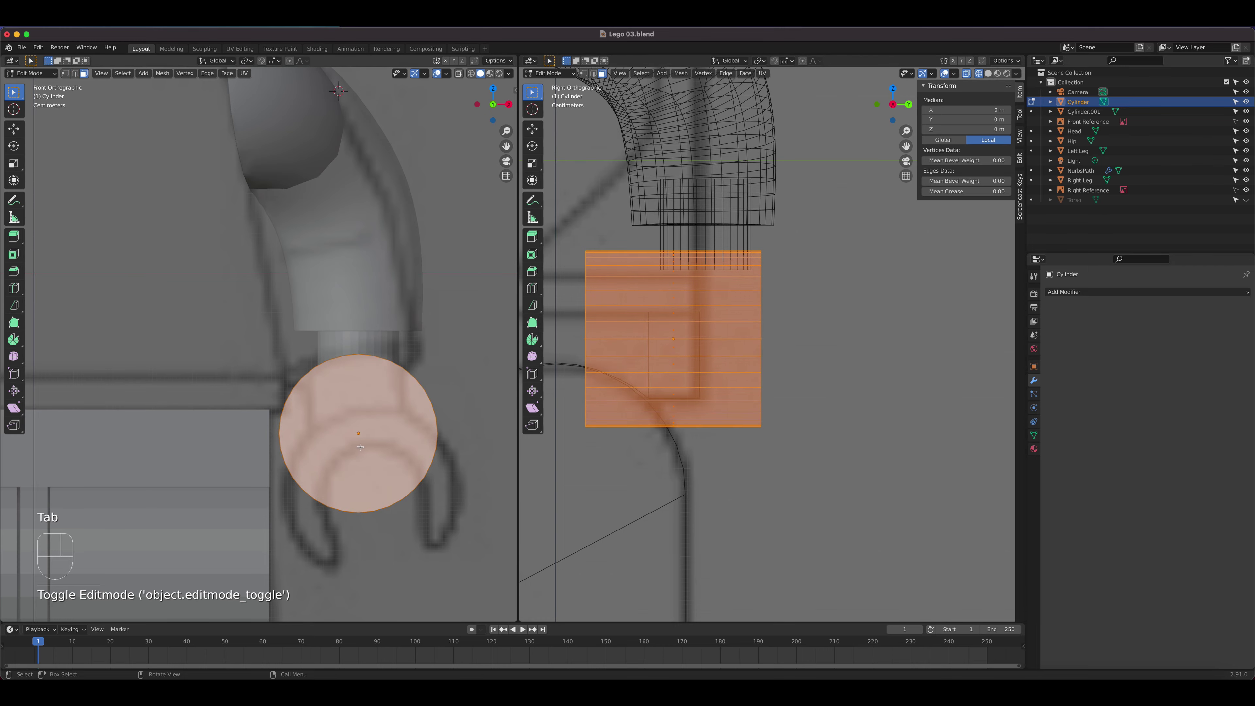
{"action": "middle_click_drag", "start_coordinate": [657, 370], "coordinate": [736, 366]}
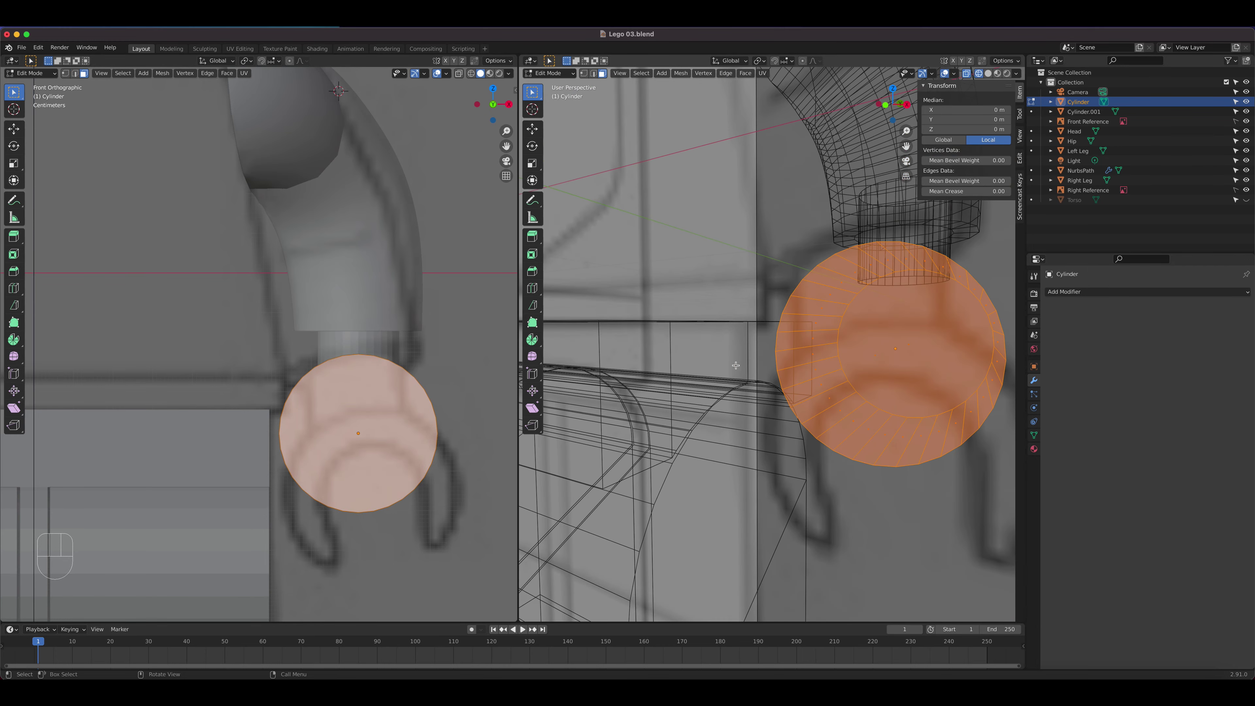
{"action": "left_click", "coordinate": [870, 364]}
{"action": "middle_click_drag", "start_coordinate": [870, 364], "coordinate": [741, 386]}
{"action": "key", "text": "a"}
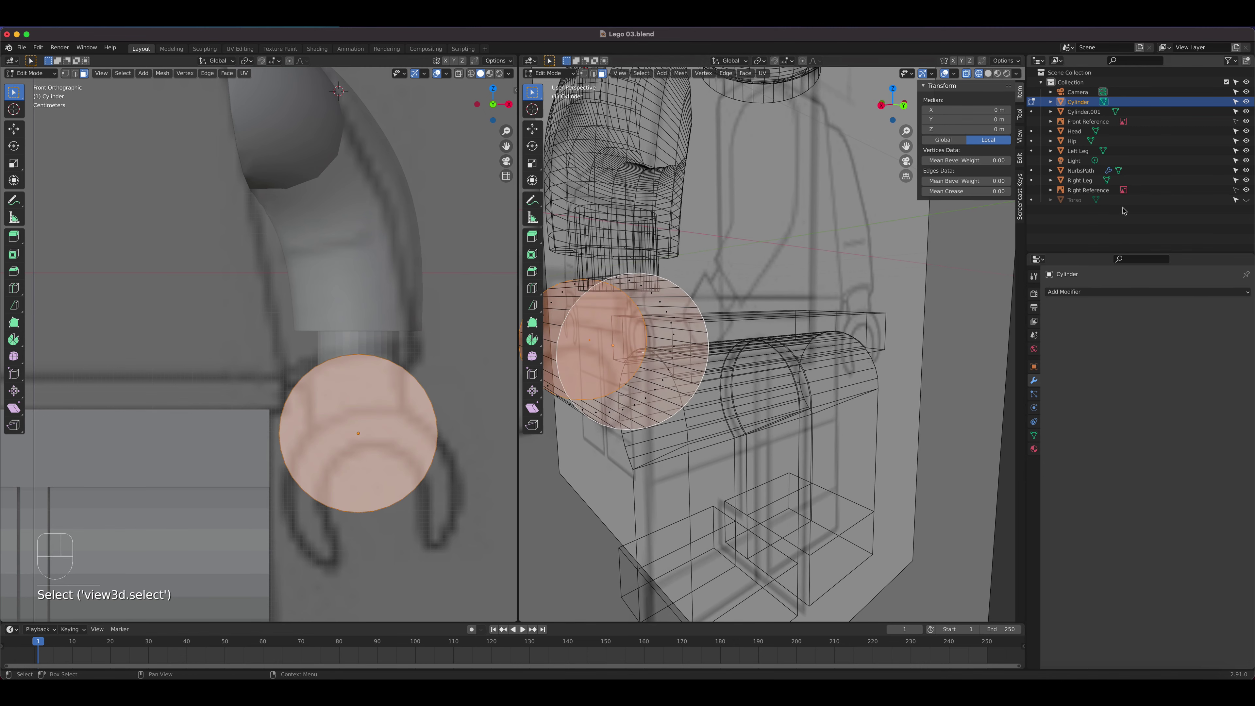
Step: Hide the front and right reference images and show the perspective view with solid shading
{"action": "left_click", "coordinate": [1247, 121]}
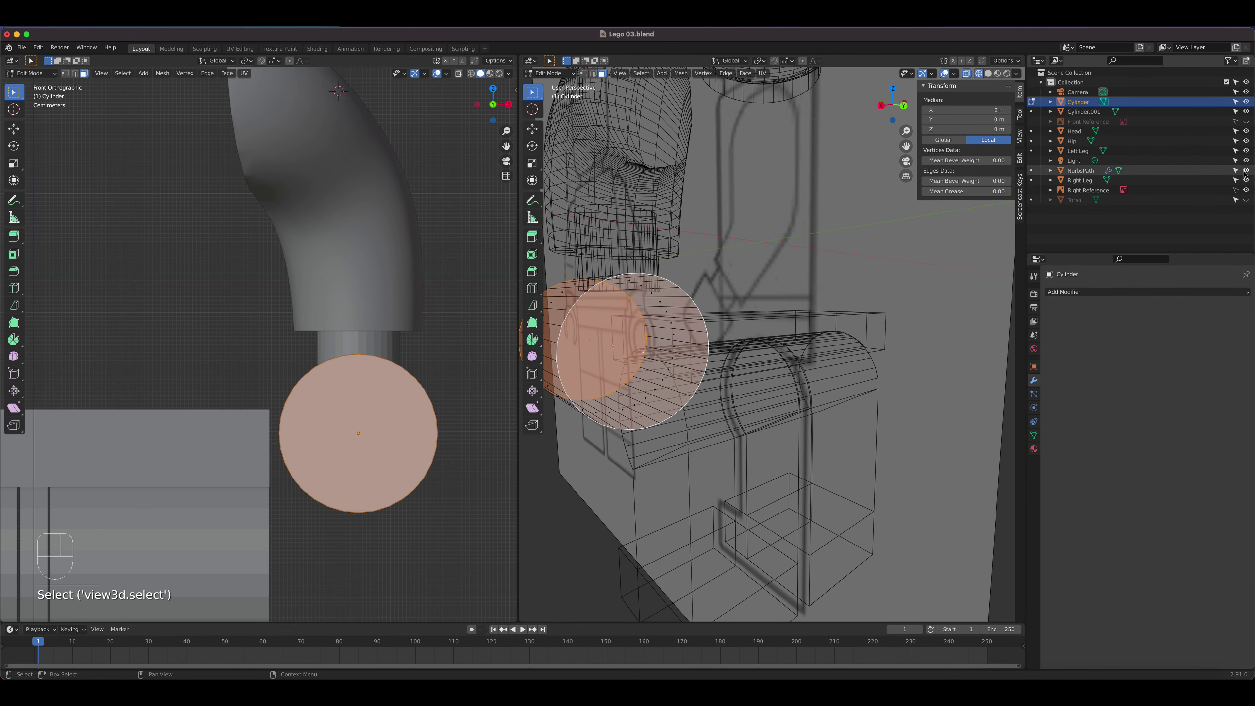
{"action": "left_click", "coordinate": [1246, 190]}
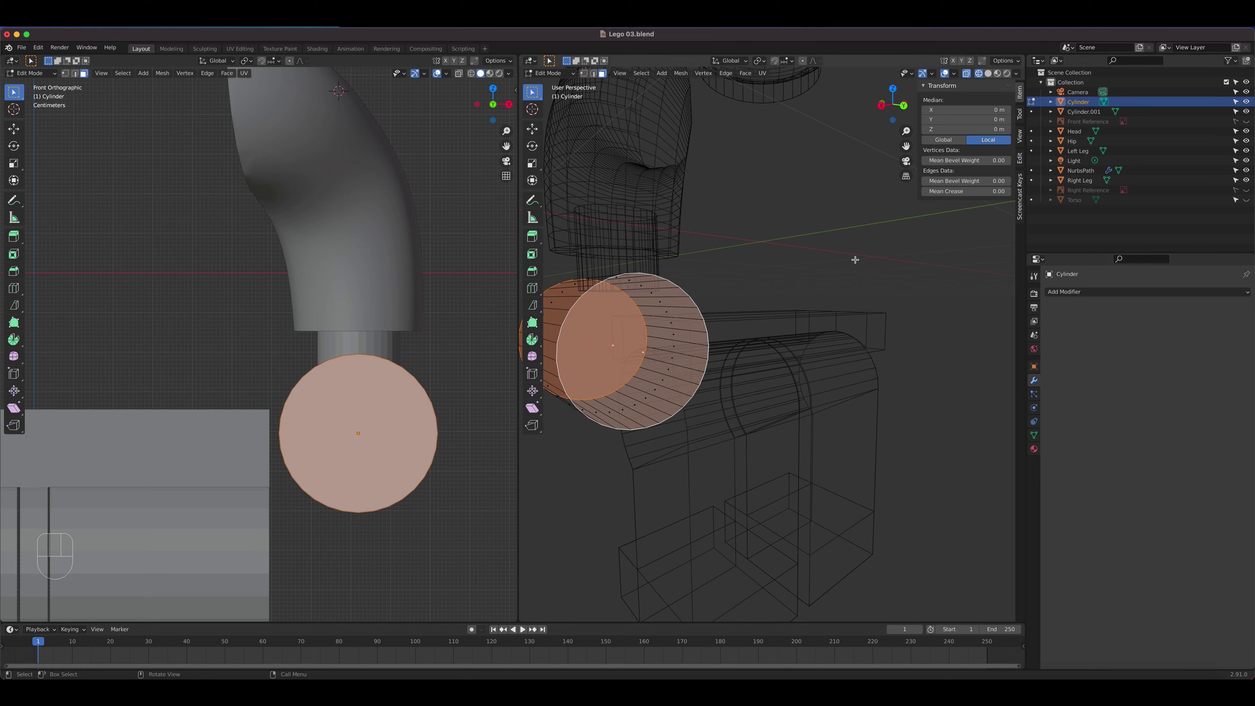
{"action": "left_click", "coordinate": [989, 73]}
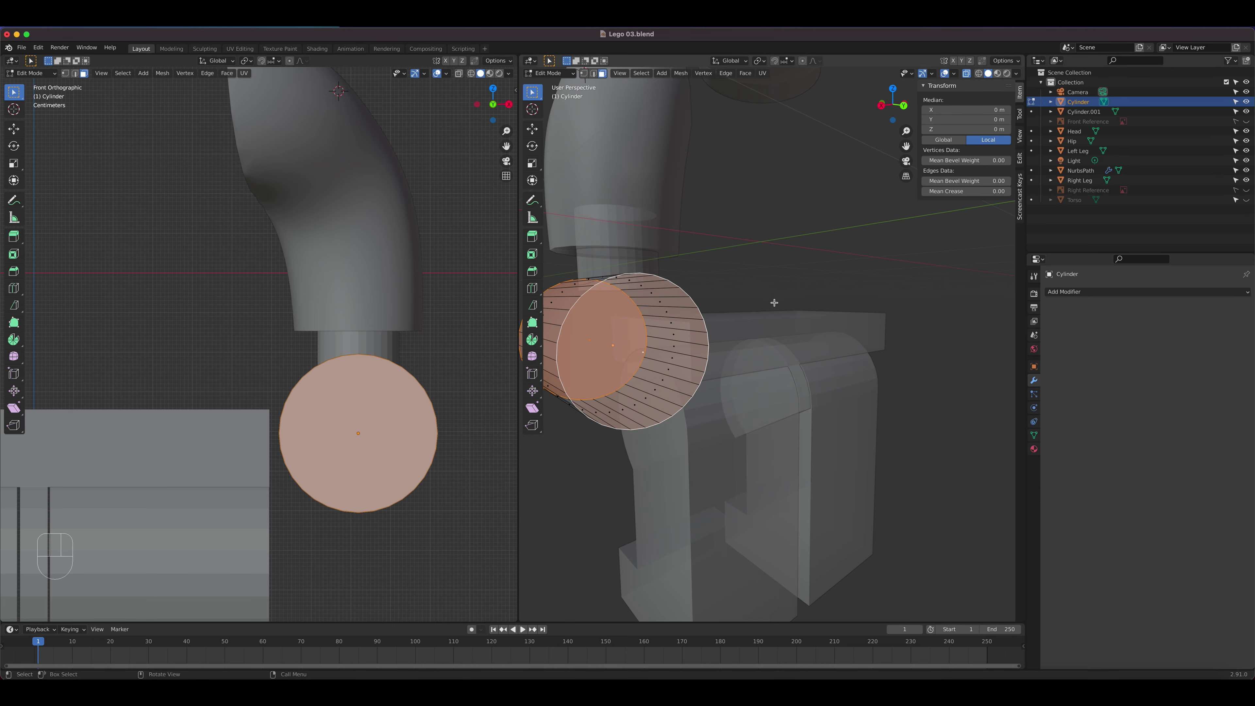
{"action": "middle_click_drag", "start_coordinate": [774, 302], "coordinate": [725, 328]}
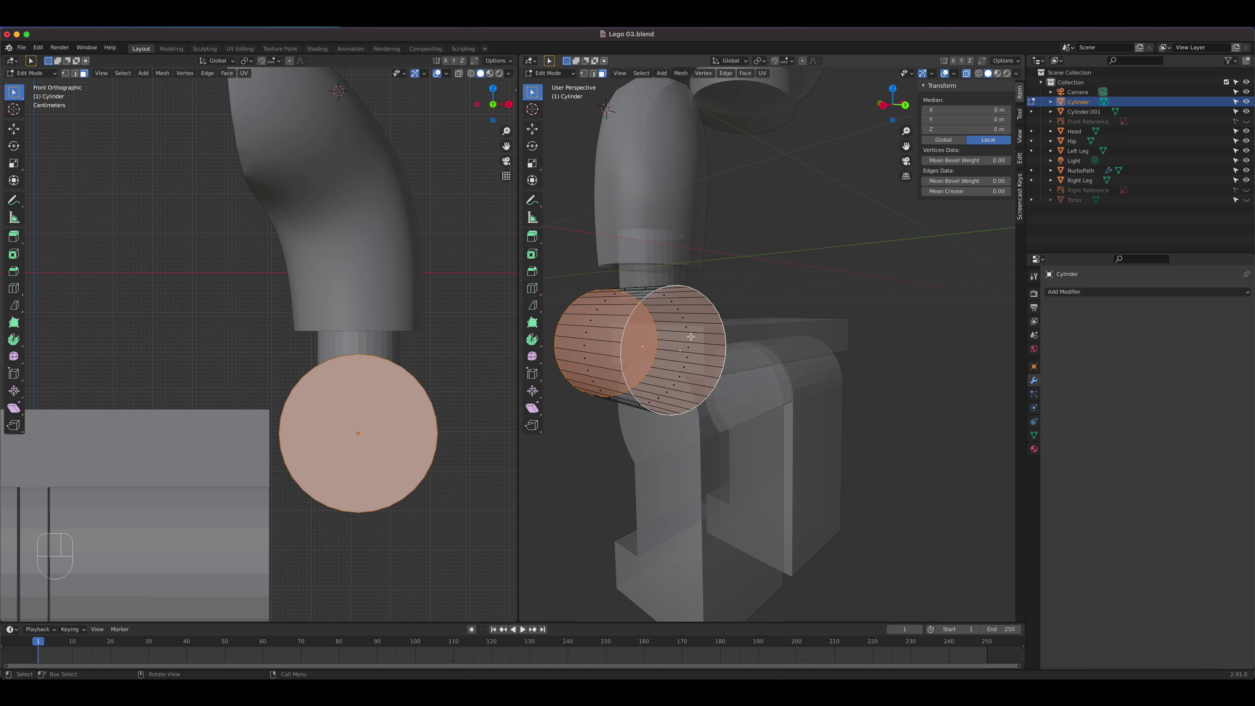
Step: Delete the cylinder's two selected end faces so only the open tube remains
{"action": "key", "text": "x"}
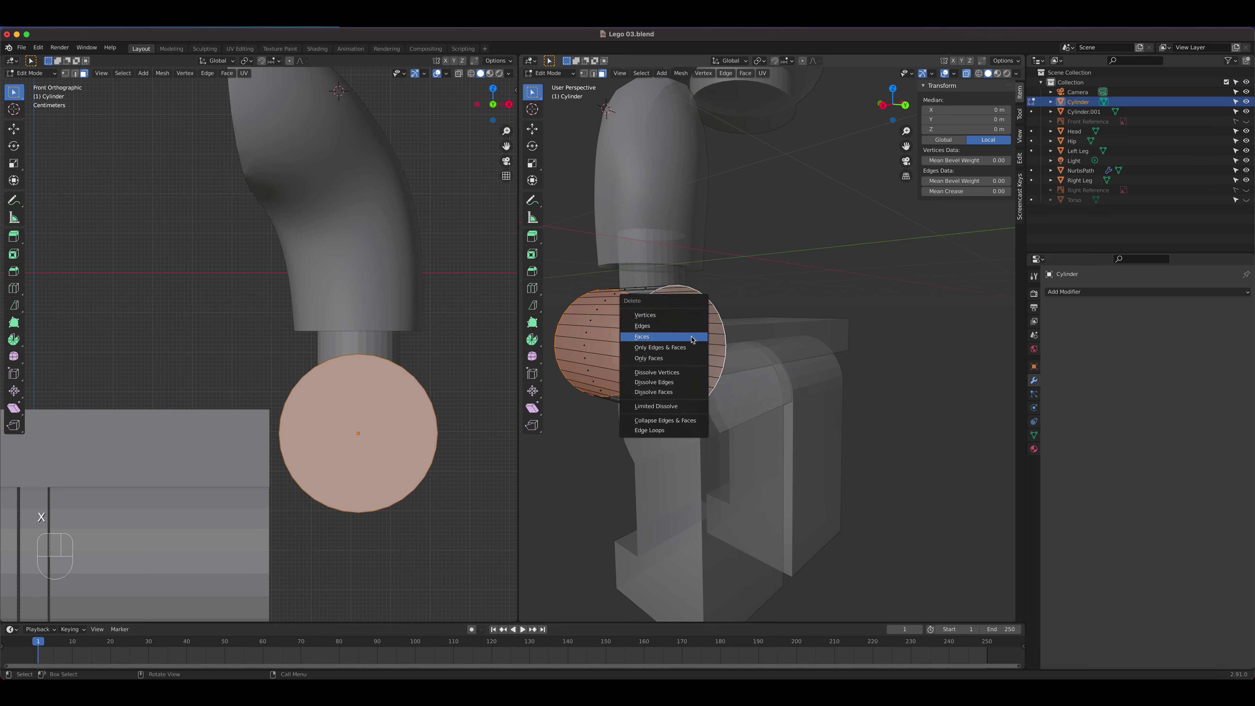
{"action": "left_click", "coordinate": [693, 339]}
{"action": "middle_click_drag", "start_coordinate": [692, 339], "coordinate": [789, 318]}
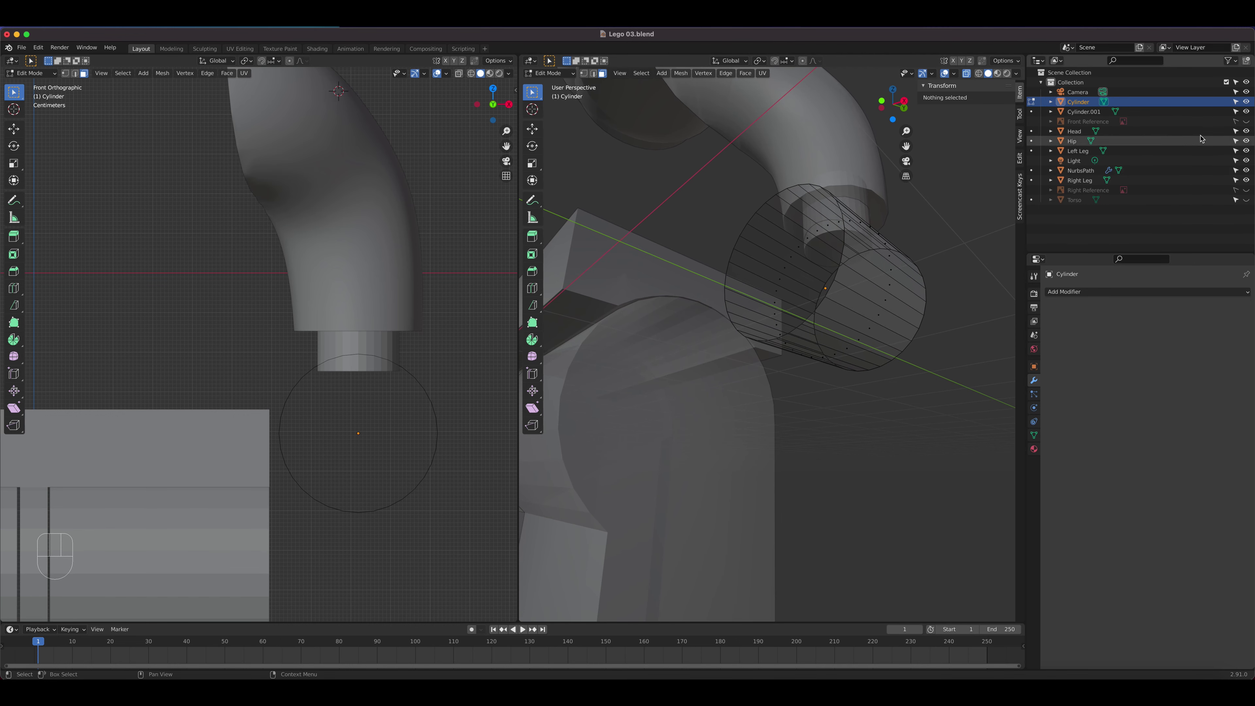
Step: Show the front reference image again and delete the eight lowest side faces of the tube to open the hand's grip
{"action": "left_click", "coordinate": [1247, 122]}
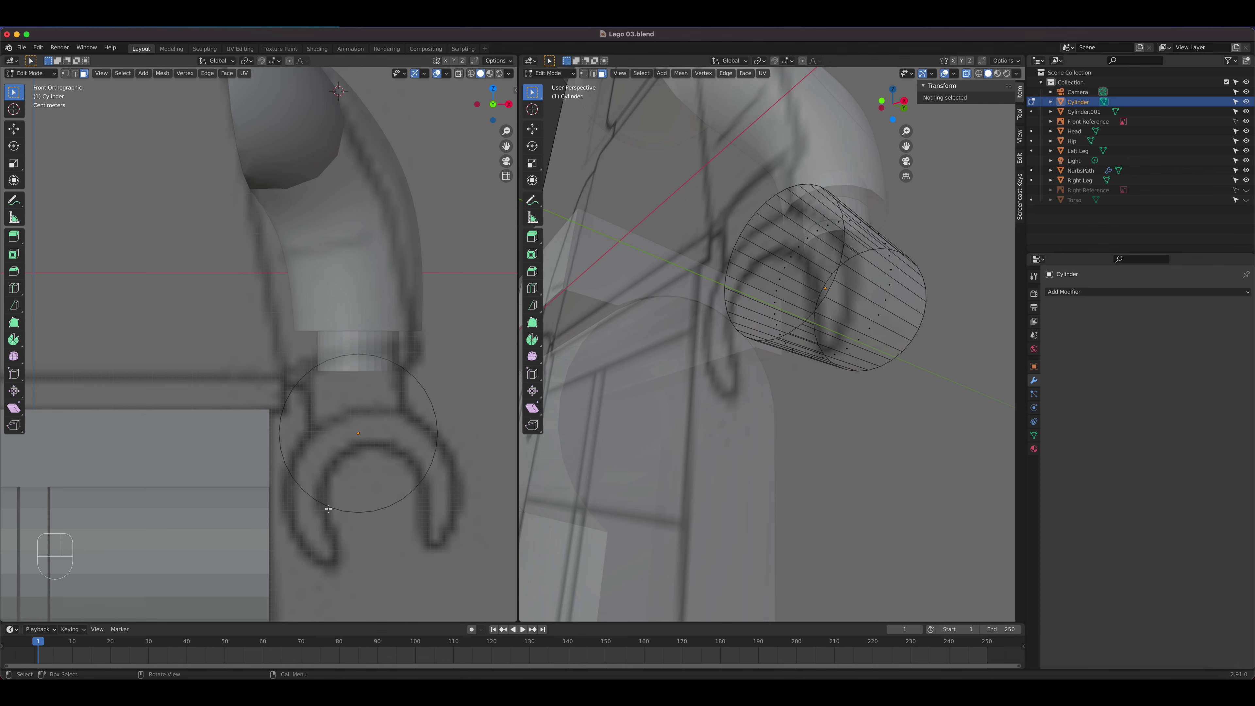
{"action": "middle_click_drag", "start_coordinate": [809, 336], "coordinate": [854, 315]}
{"action": "left_click", "coordinate": [892, 340]}
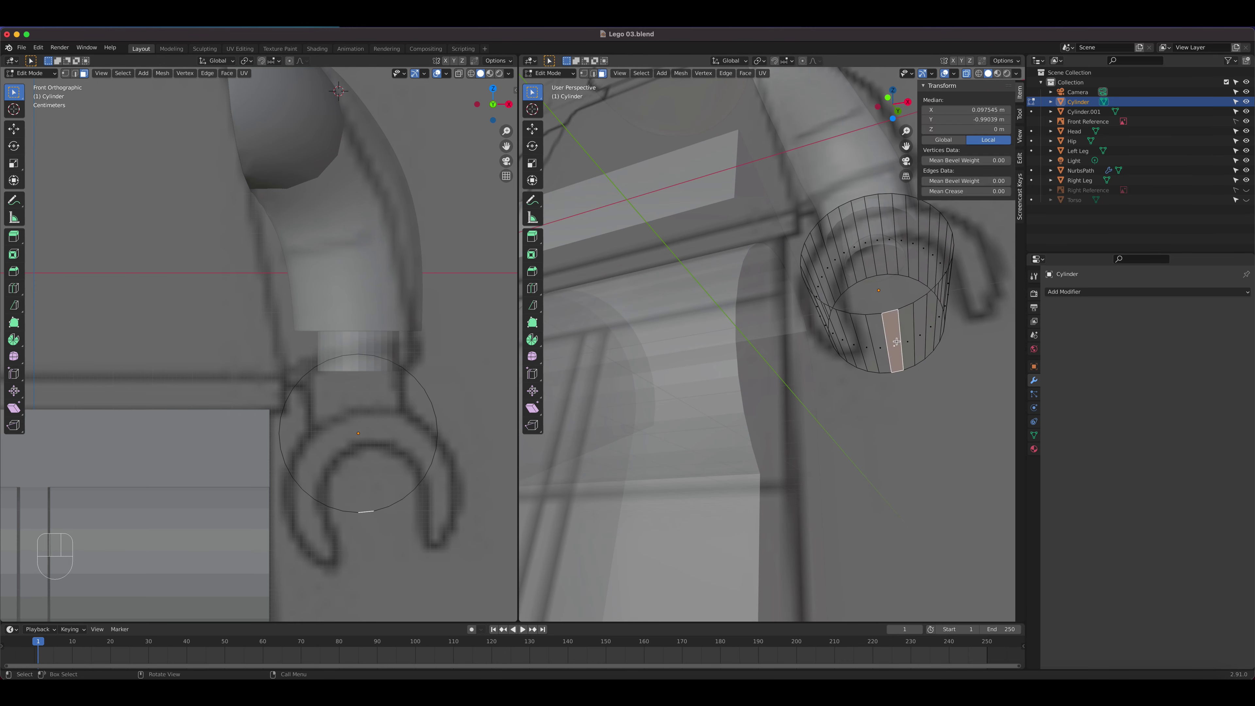
{"action": "left_click", "coordinate": [897, 341], "text": "shift"}
{"action": "left_click", "coordinate": [880, 342], "text": "shift"}
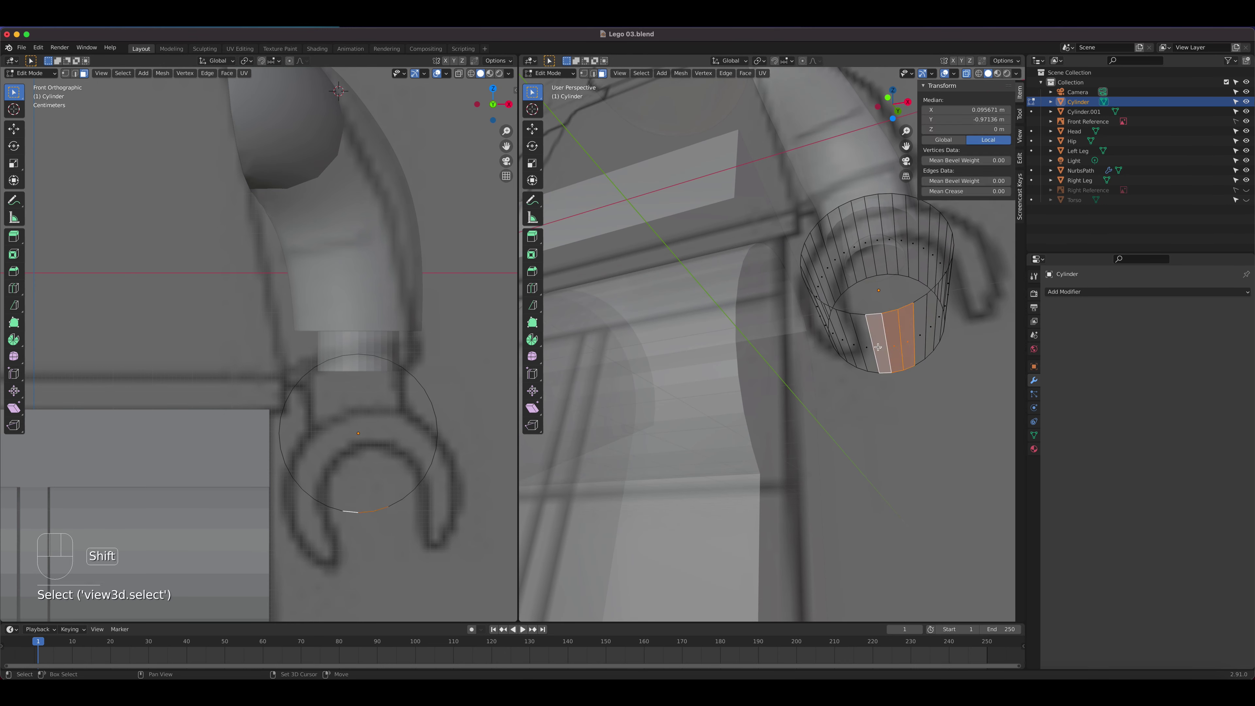
{"action": "scroll", "coordinate": [460, 457], "scroll_direction": "up", "scroll_amount": 1}
{"action": "middle_click_drag", "start_coordinate": [410, 448], "coordinate": [332, 324], "text": "shift"}
{"action": "scroll", "coordinate": [339, 358], "scroll_direction": "up", "scroll_amount": 1}
{"action": "scroll", "coordinate": [339, 358], "scroll_direction": "up", "scroll_amount": 1}
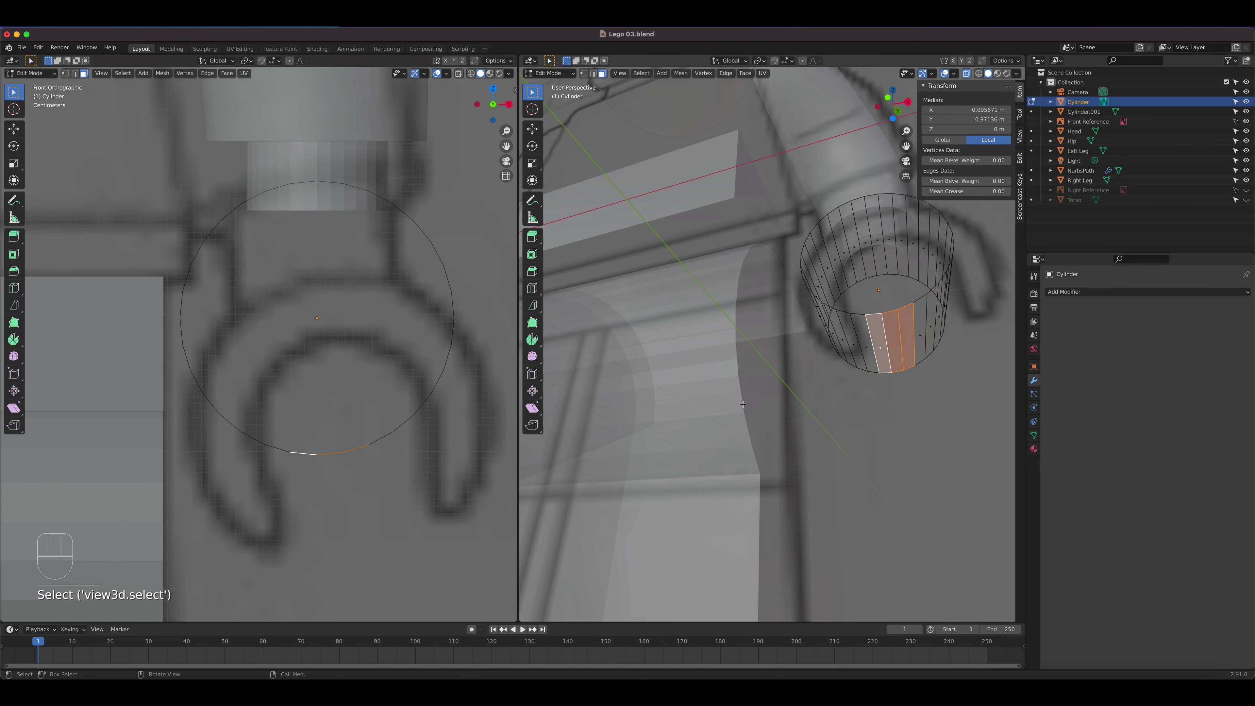
{"action": "left_click", "coordinate": [930, 323], "text": "shift"}
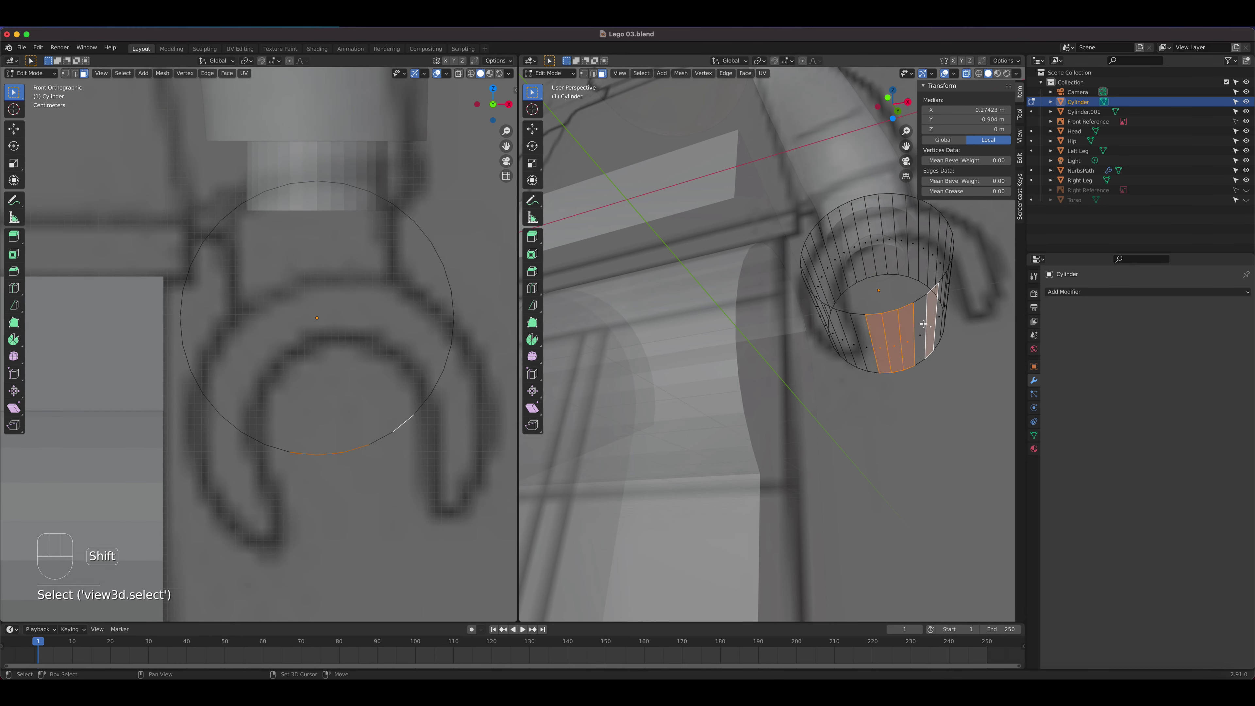
{"action": "left_click", "coordinate": [924, 324], "text": "shift"}
{"action": "left_click", "coordinate": [919, 328], "text": "shift"}
{"action": "left_click", "coordinate": [931, 326], "text": "shift"}
{"action": "left_click", "coordinate": [867, 349], "text": "shift"}
{"action": "left_click", "coordinate": [848, 344], "text": "shift"}
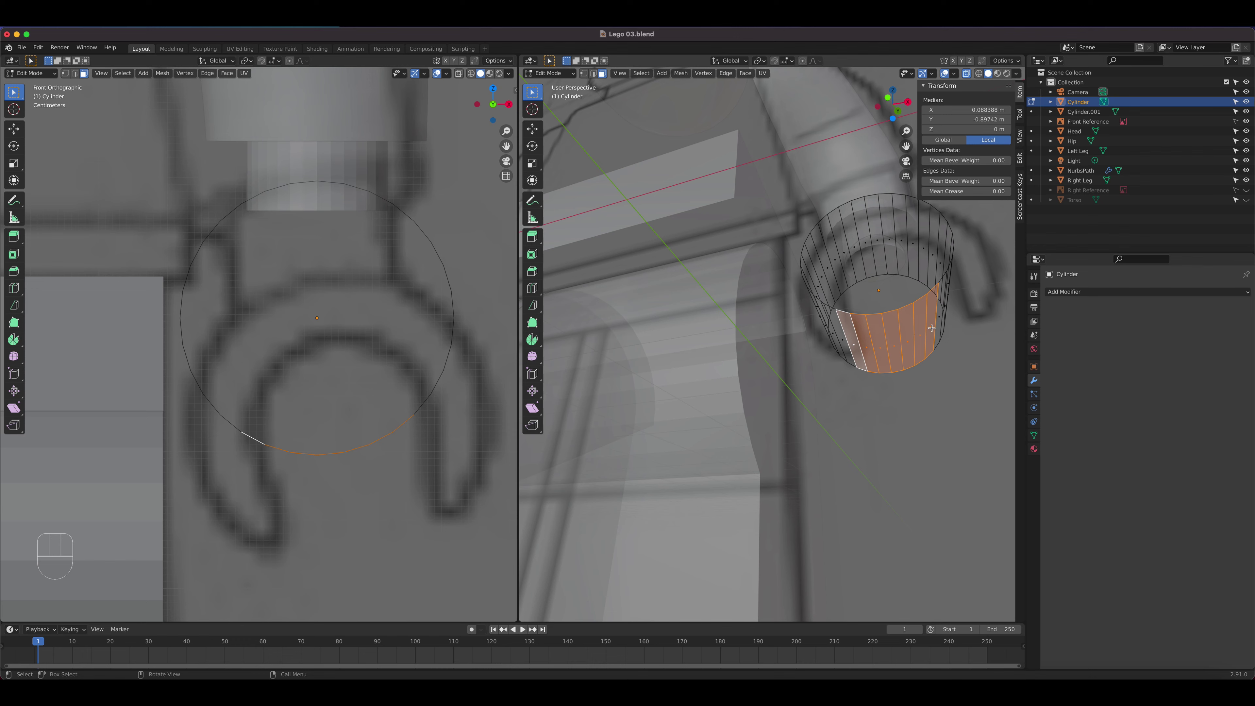
{"action": "left_click", "coordinate": [840, 336], "text": "shift"}
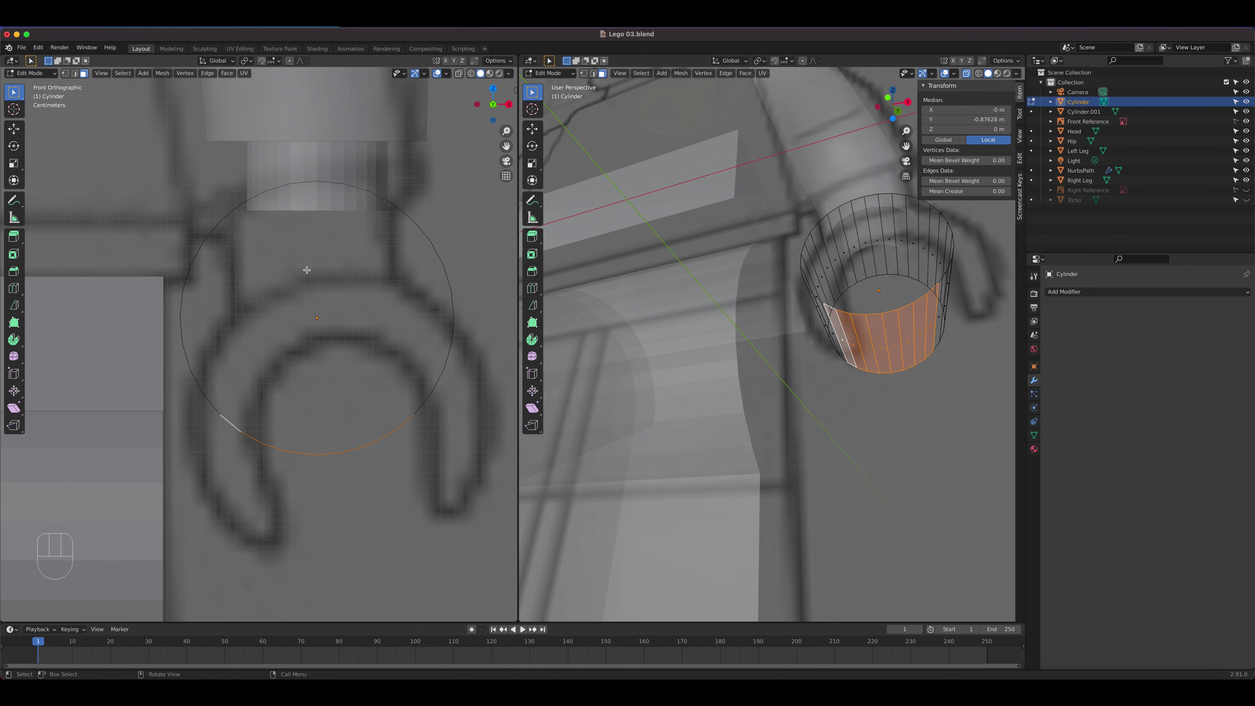
{"action": "left_click", "coordinate": [64, 73]}
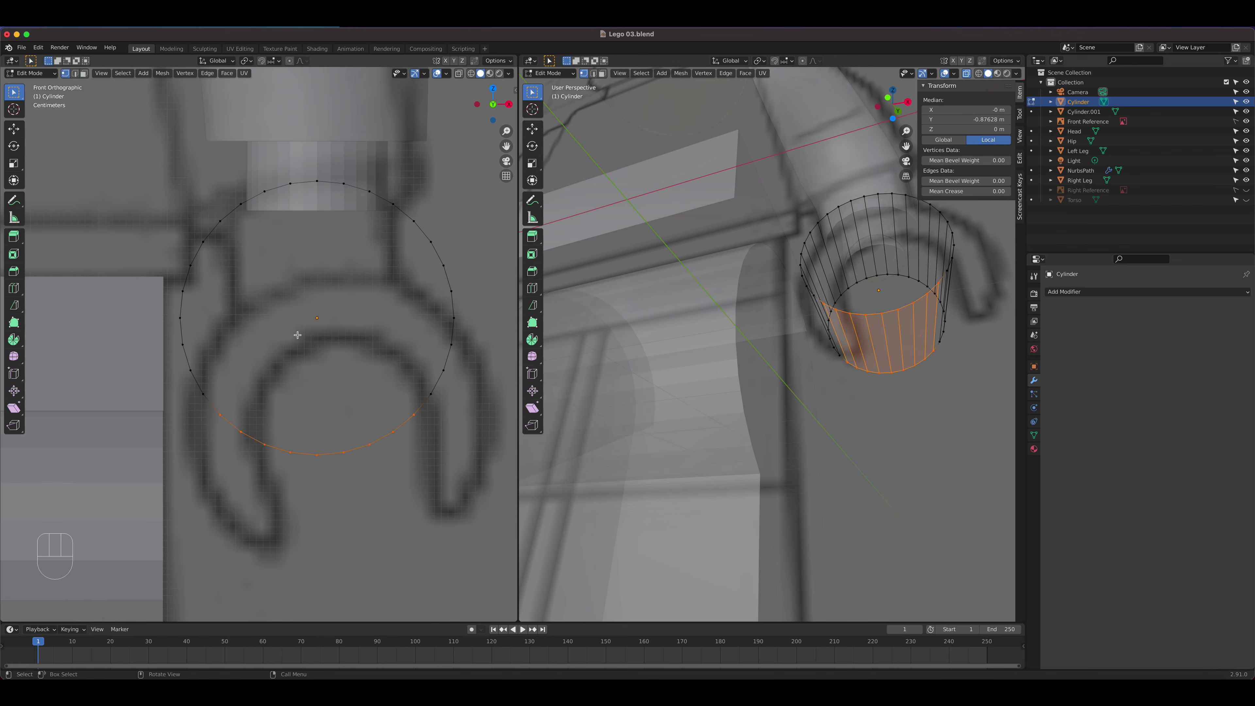
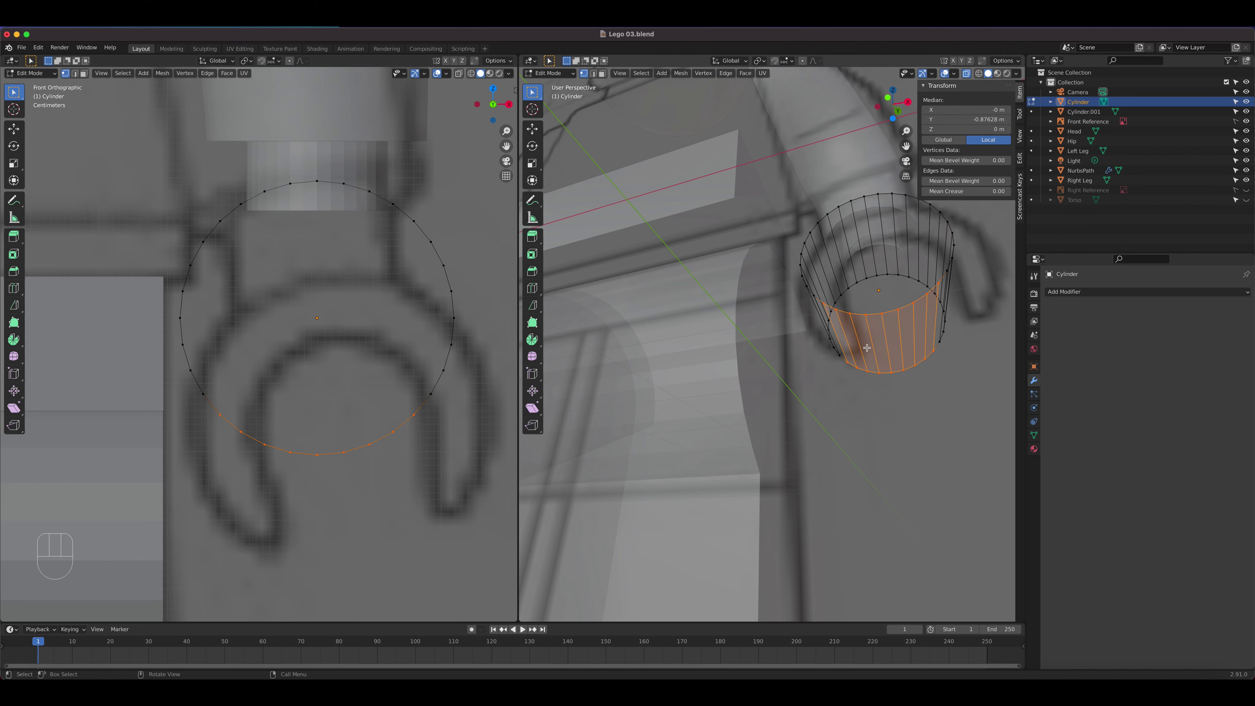
{"action": "key", "text": "3"}
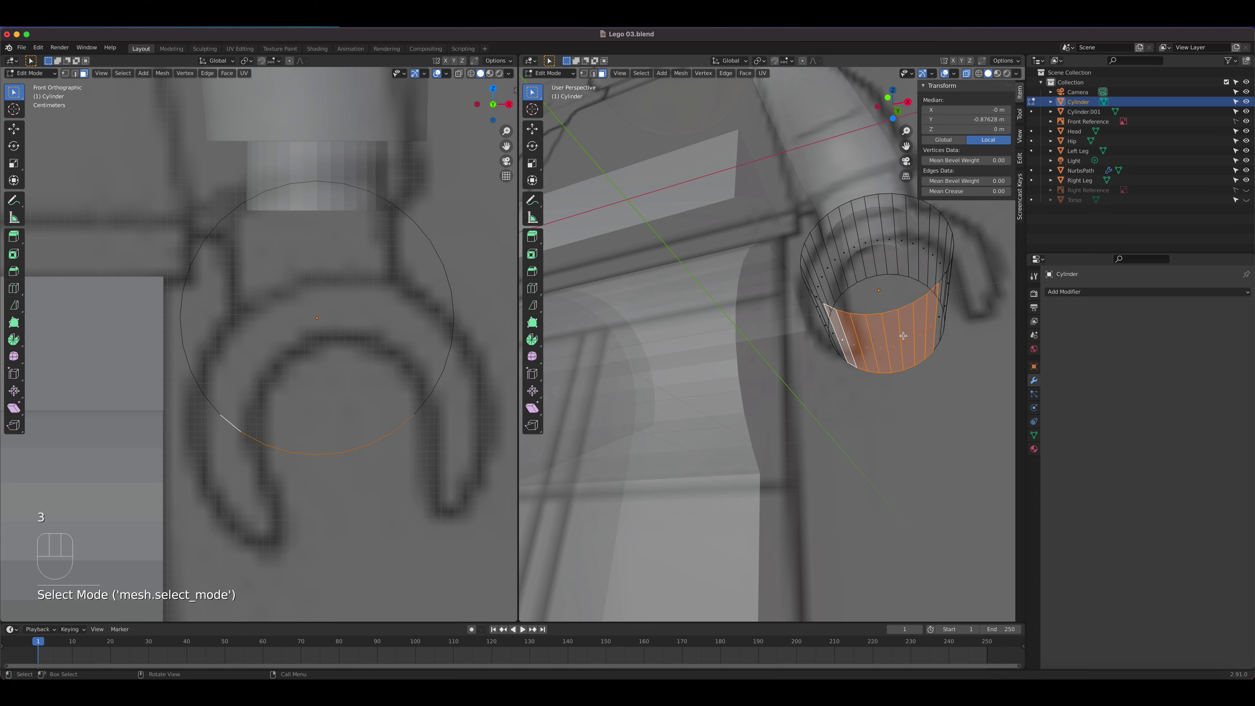
{"action": "key", "text": "x"}
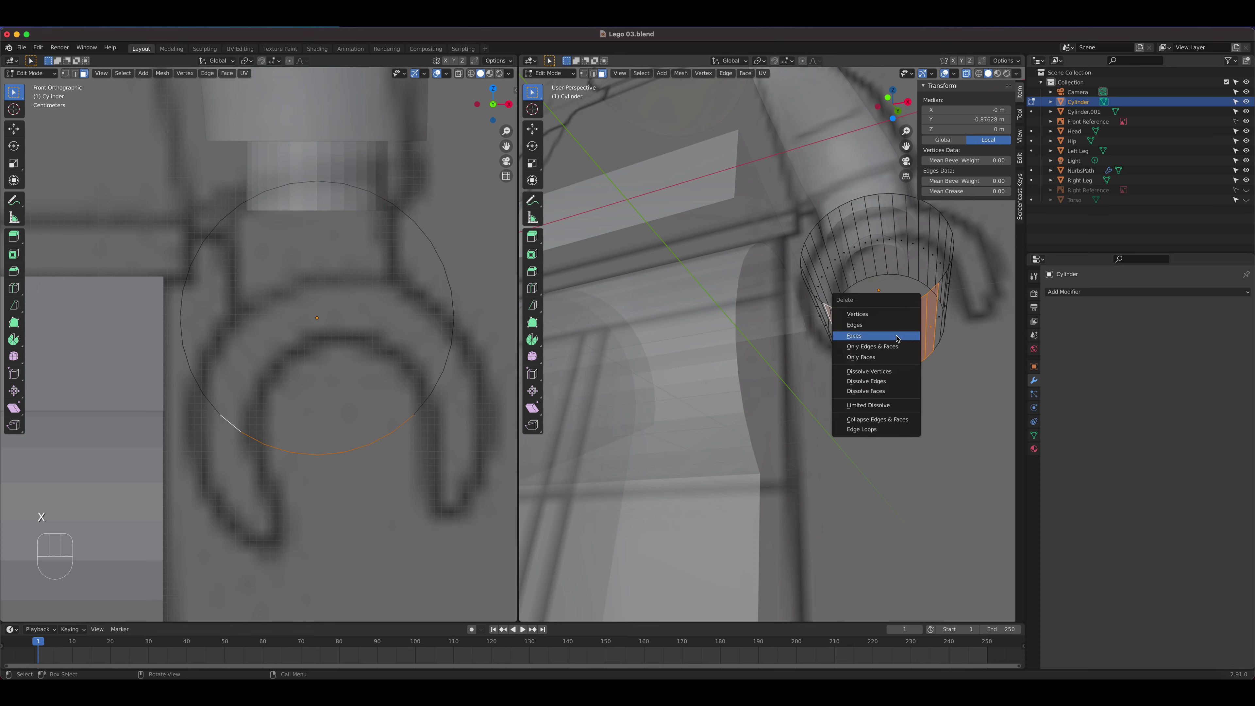
{"action": "left_click", "coordinate": [898, 337]}
Step: In the right view, round the hand's lower corner at the +Y end by moving its vertex rows inward along Y, and leave Edit Mode
{"action": "middle_click_drag", "start_coordinate": [898, 337], "coordinate": [864, 346]}
{"action": "key", "text": "KP_3"}
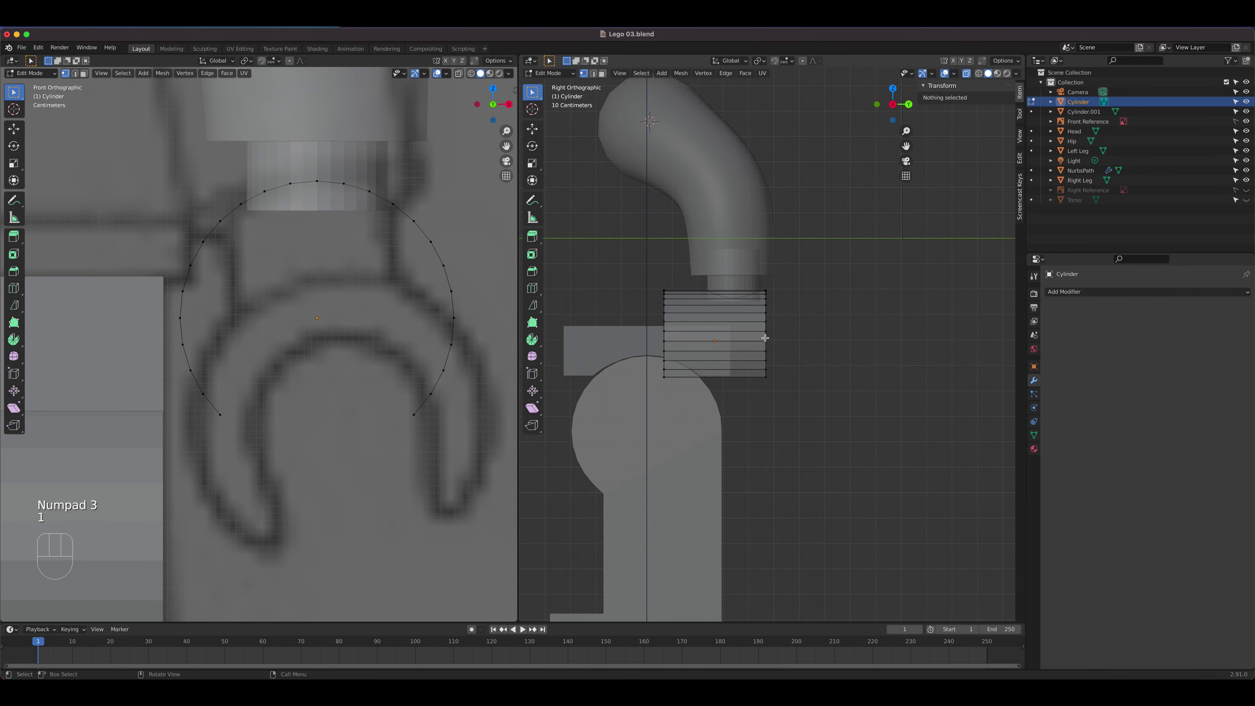
{"action": "key", "text": "1"}
{"action": "scroll", "coordinate": [766, 339], "scroll_direction": "up", "scroll_amount": 4}
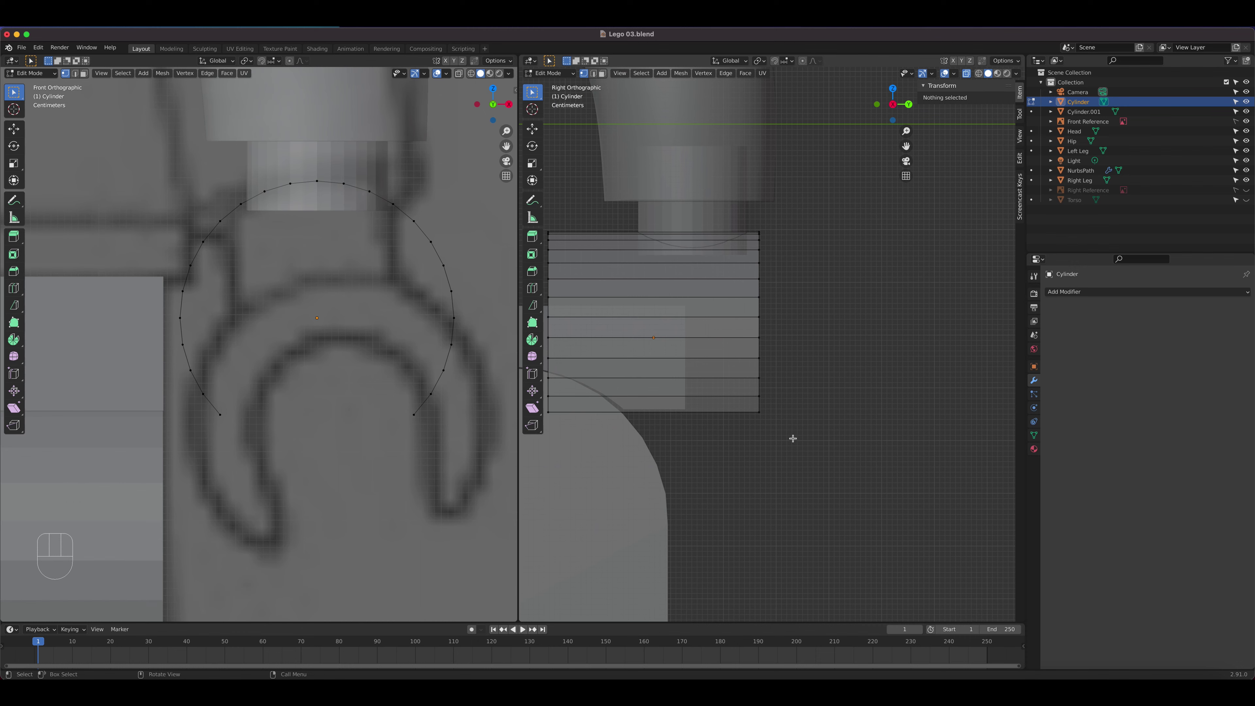
{"action": "left_click_drag", "start_coordinate": [793, 439], "coordinate": [737, 402]}
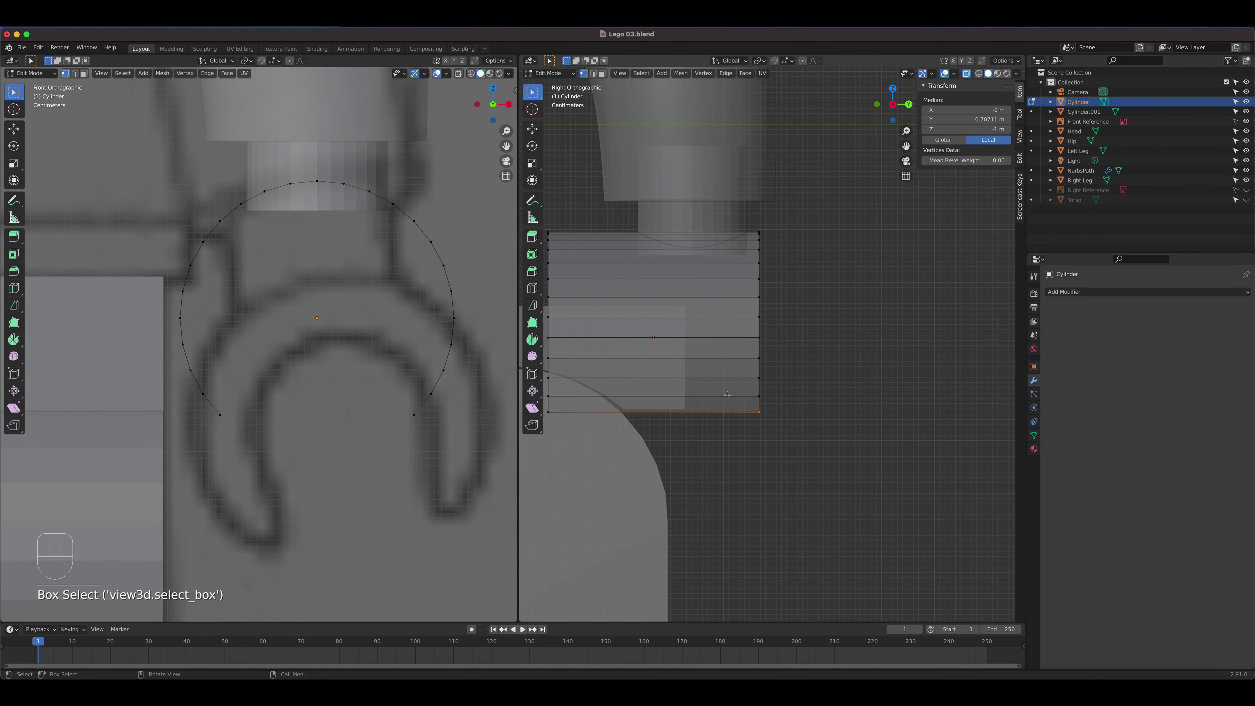
{"action": "left_click", "coordinate": [533, 129]}
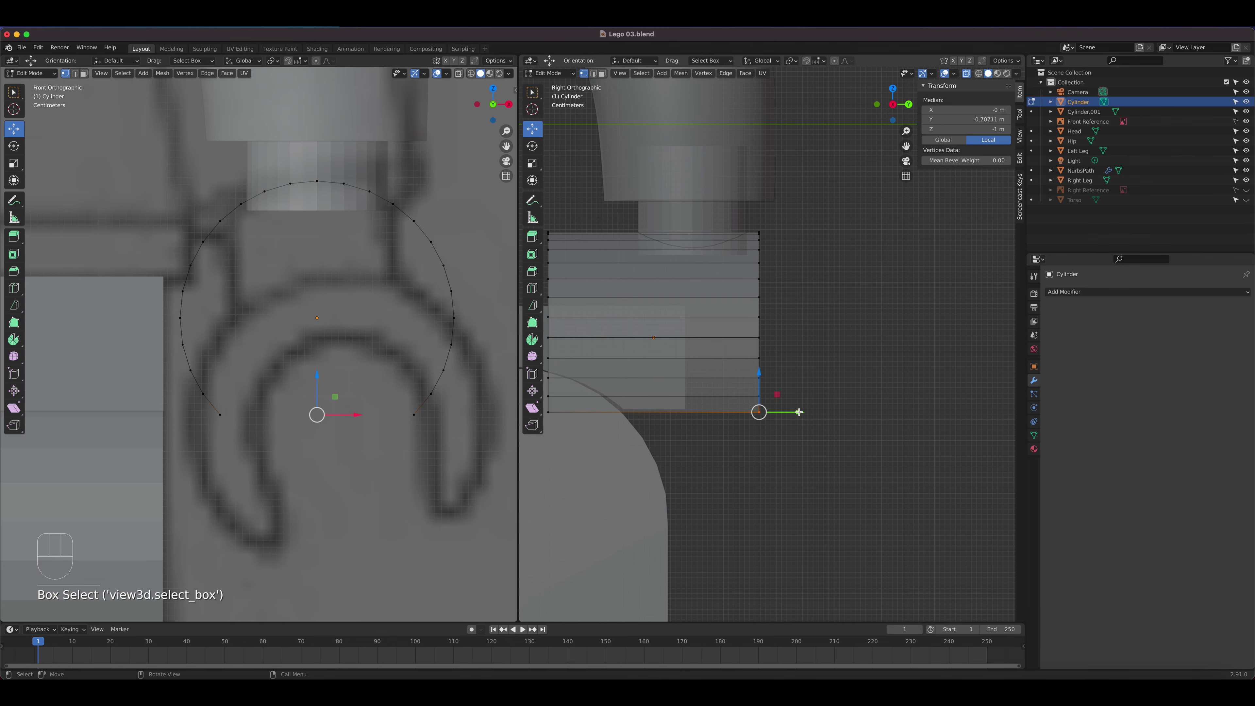
{"action": "left_click_drag", "start_coordinate": [796, 413], "coordinate": [761, 399]}
{"action": "left_click_drag", "start_coordinate": [796, 388], "coordinate": [793, 341]}
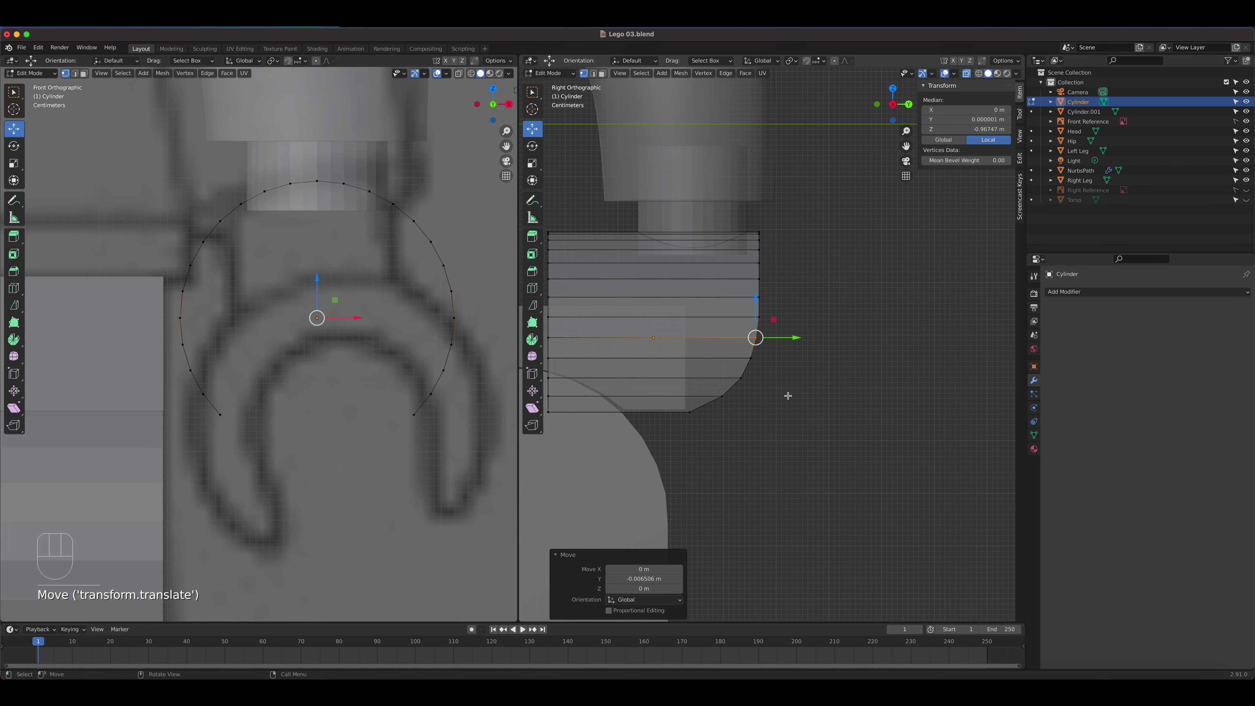
{"action": "middle_click_drag", "start_coordinate": [872, 334], "coordinate": [955, 309]}
{"action": "scroll", "coordinate": [934, 341], "scroll_direction": "down", "scroll_amount": 5}
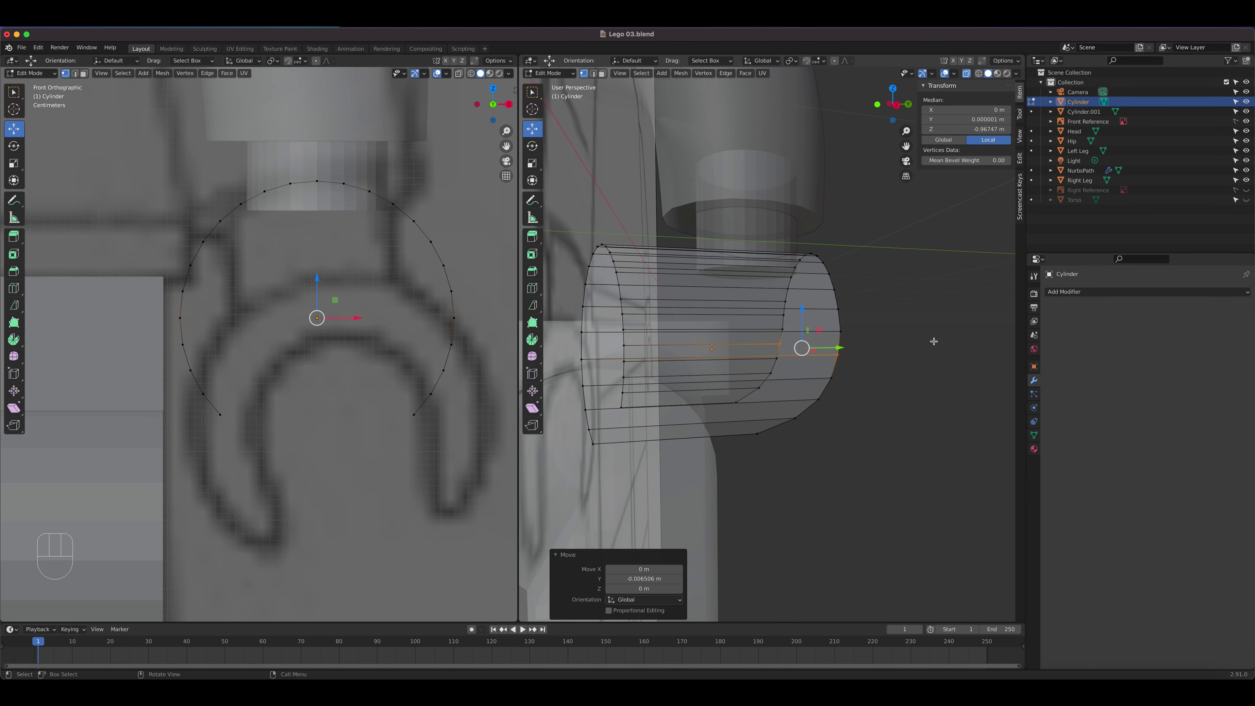
{"action": "key", "text": "Tab"}
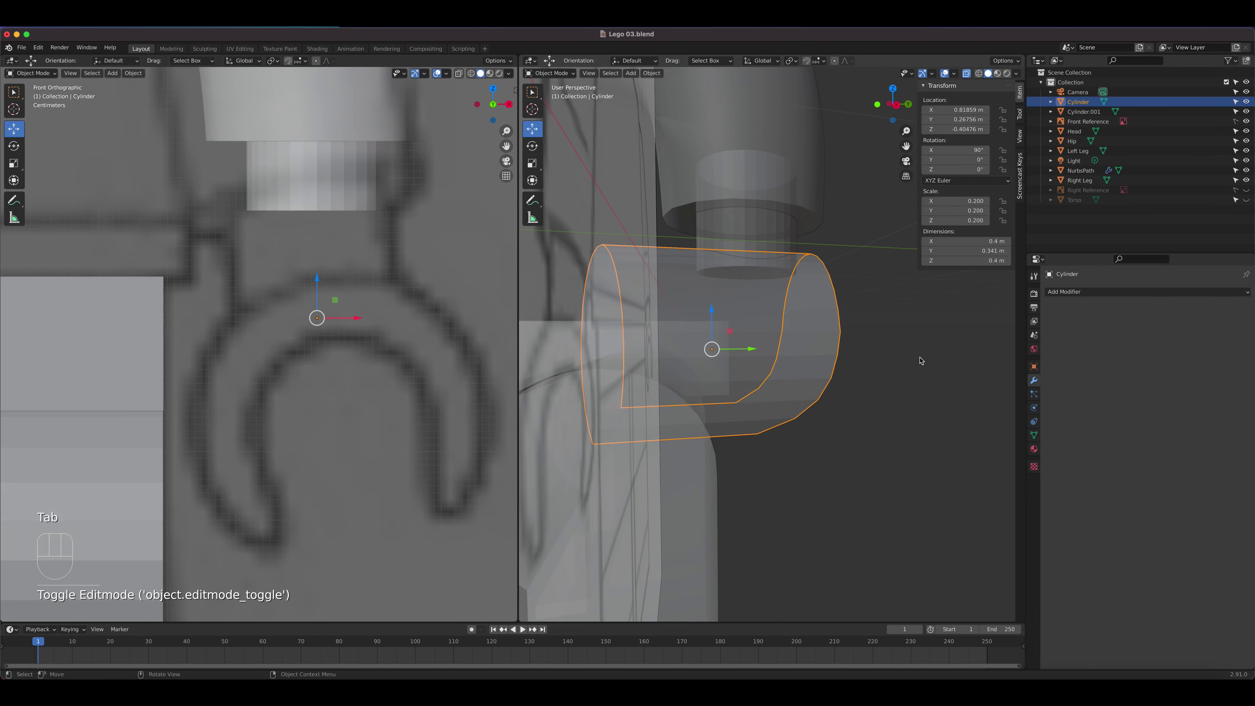
Step: Hide the overlays and turn off X-ray in the perspective view, and add a Solidify modifier to the hand's open tube
{"action": "left_click", "coordinate": [951, 75]}
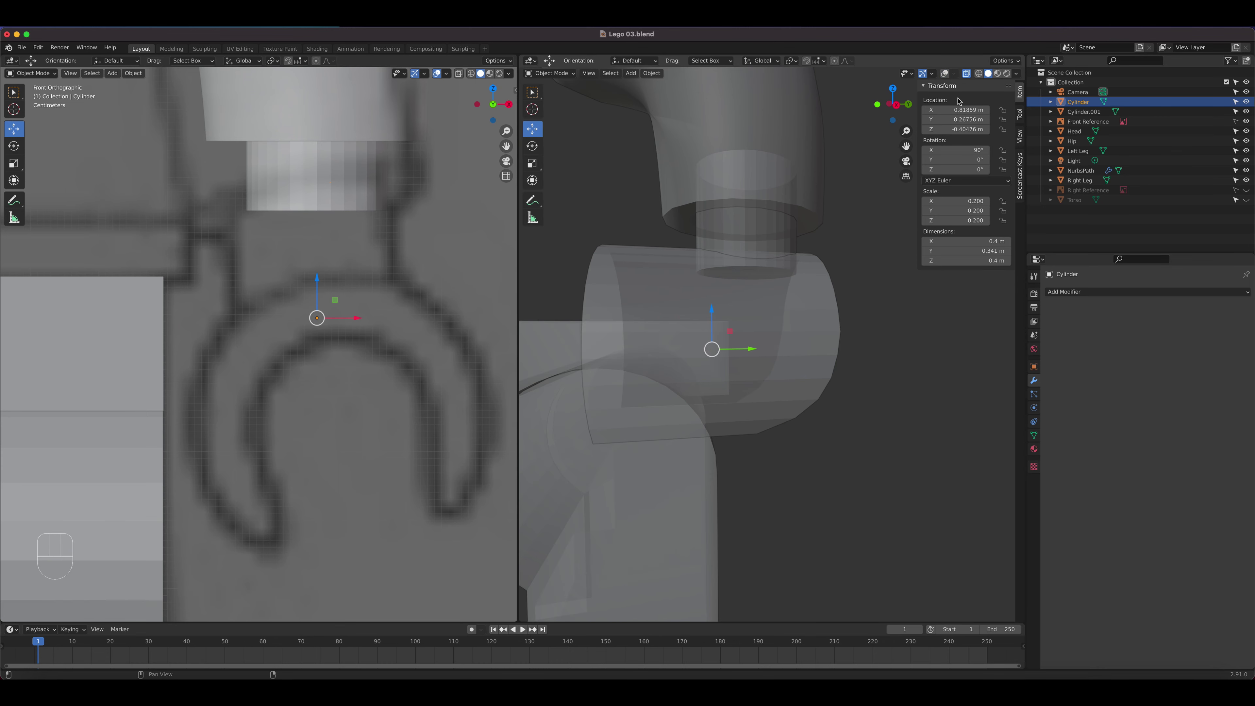
{"action": "left_click", "coordinate": [965, 75]}
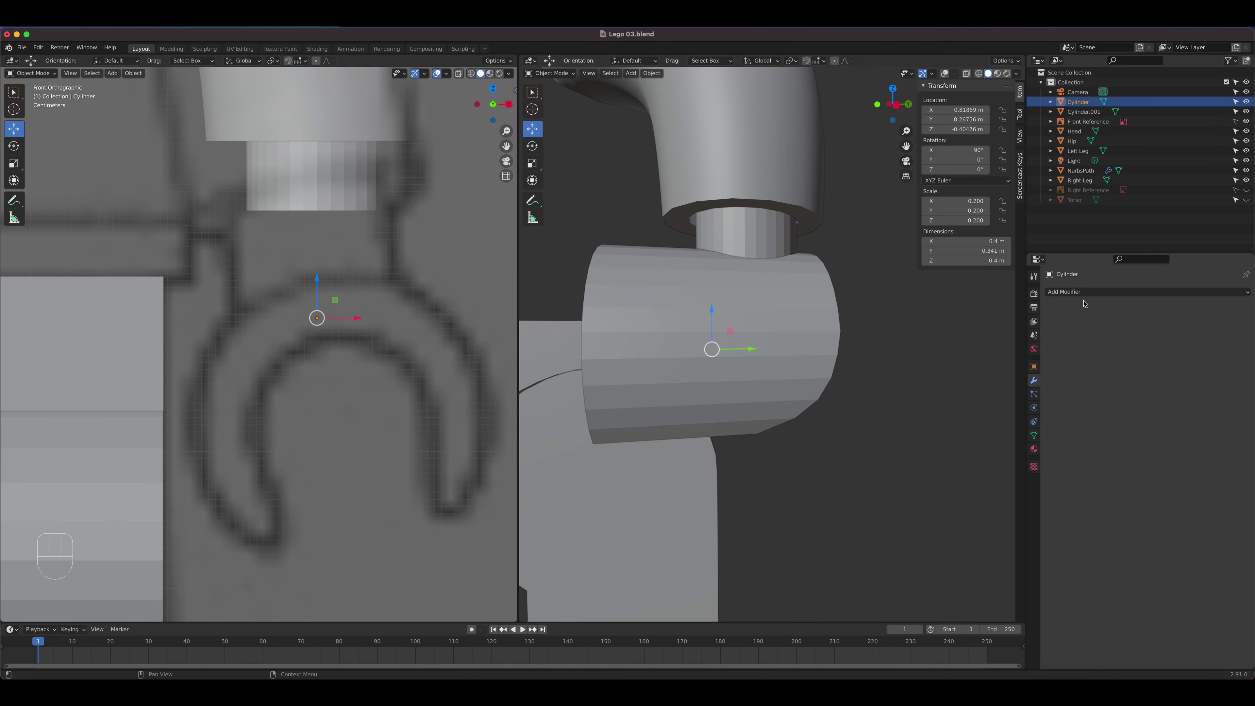
{"action": "left_click", "coordinate": [1121, 292]}
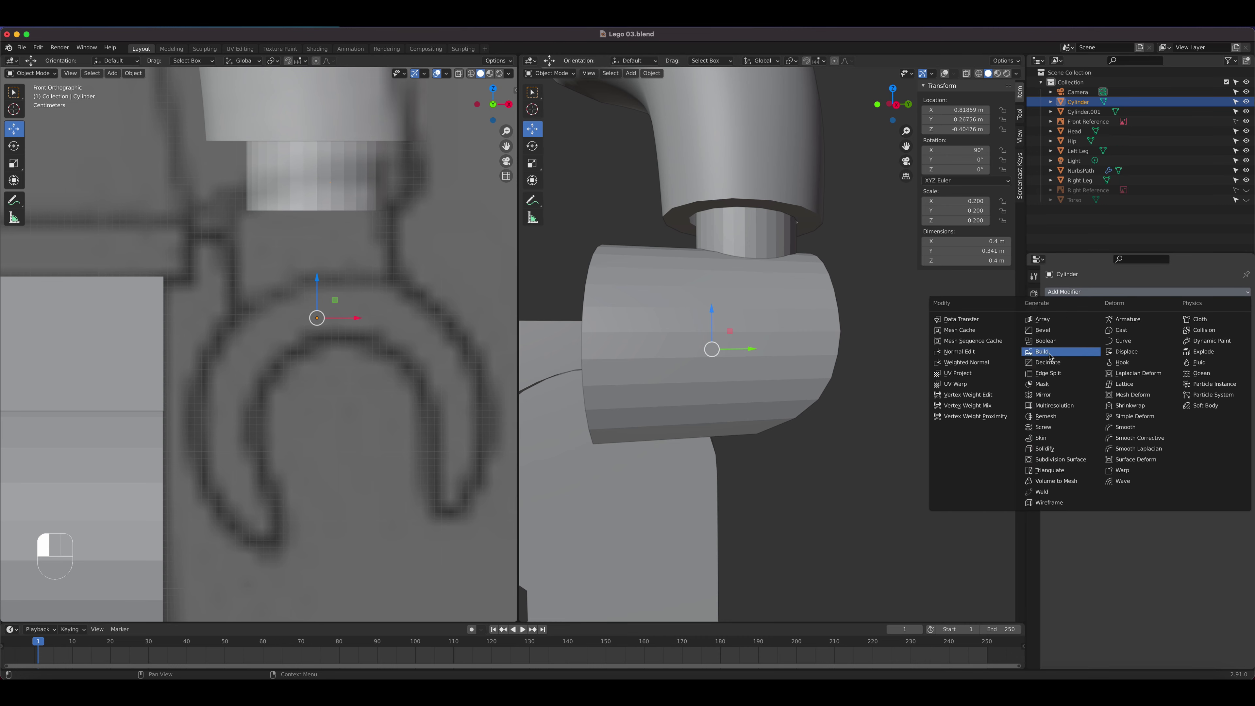
{"action": "left_click", "coordinate": [1045, 452]}
{"action": "middle_click_drag", "start_coordinate": [967, 411], "coordinate": [1066, 377]}
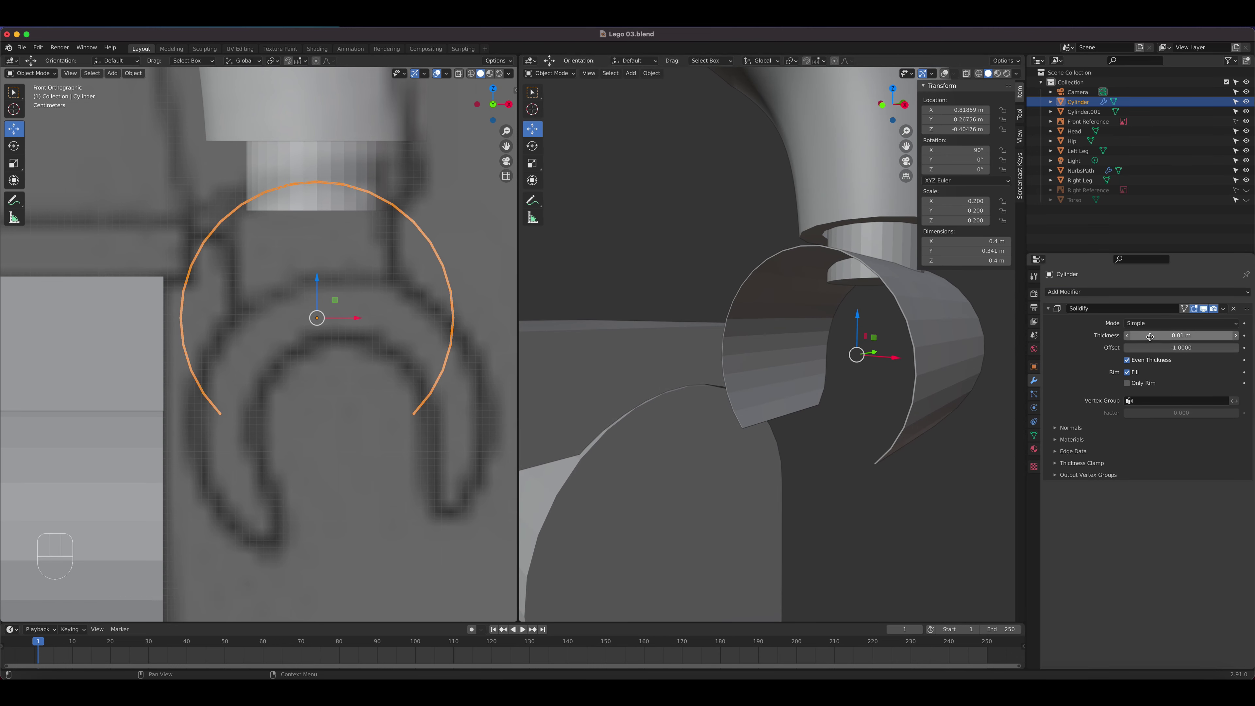
Step: Set the Solidify thickness to 0.33 m, keeping Only Rim off
{"action": "left_click_drag", "start_coordinate": [1174, 336], "coordinate": [1250, 337]}
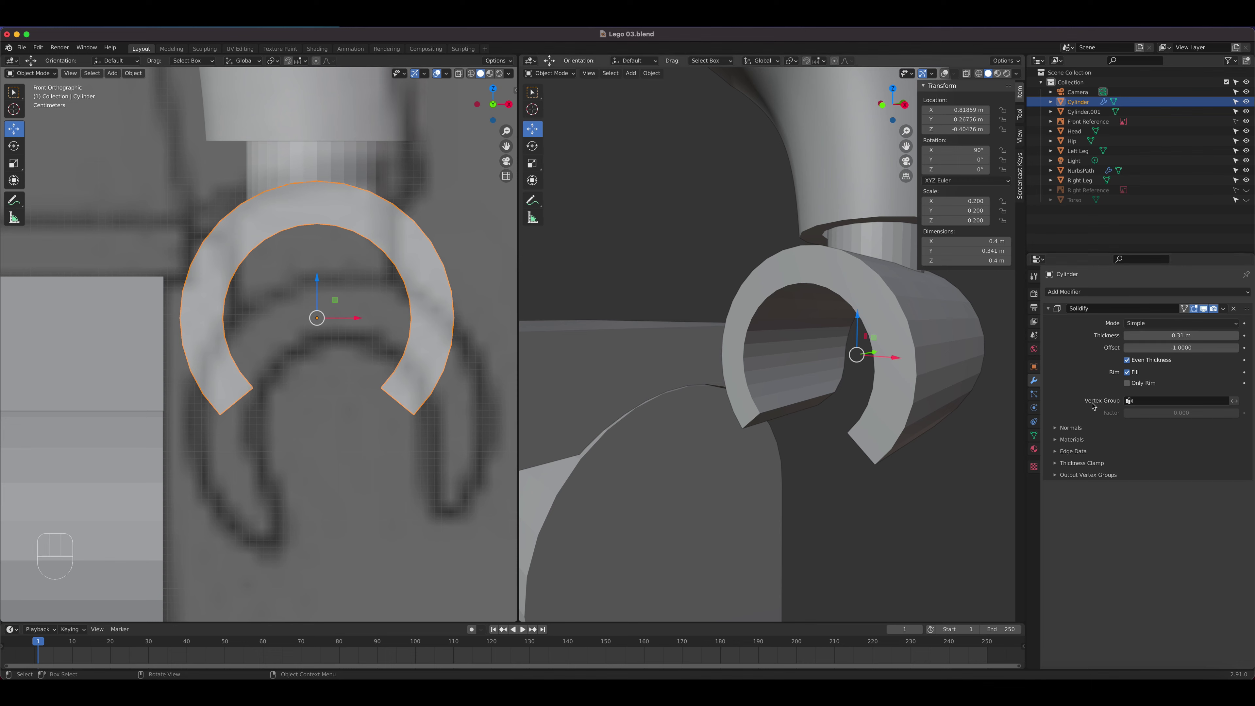
{"action": "left_click", "coordinate": [1237, 336]}
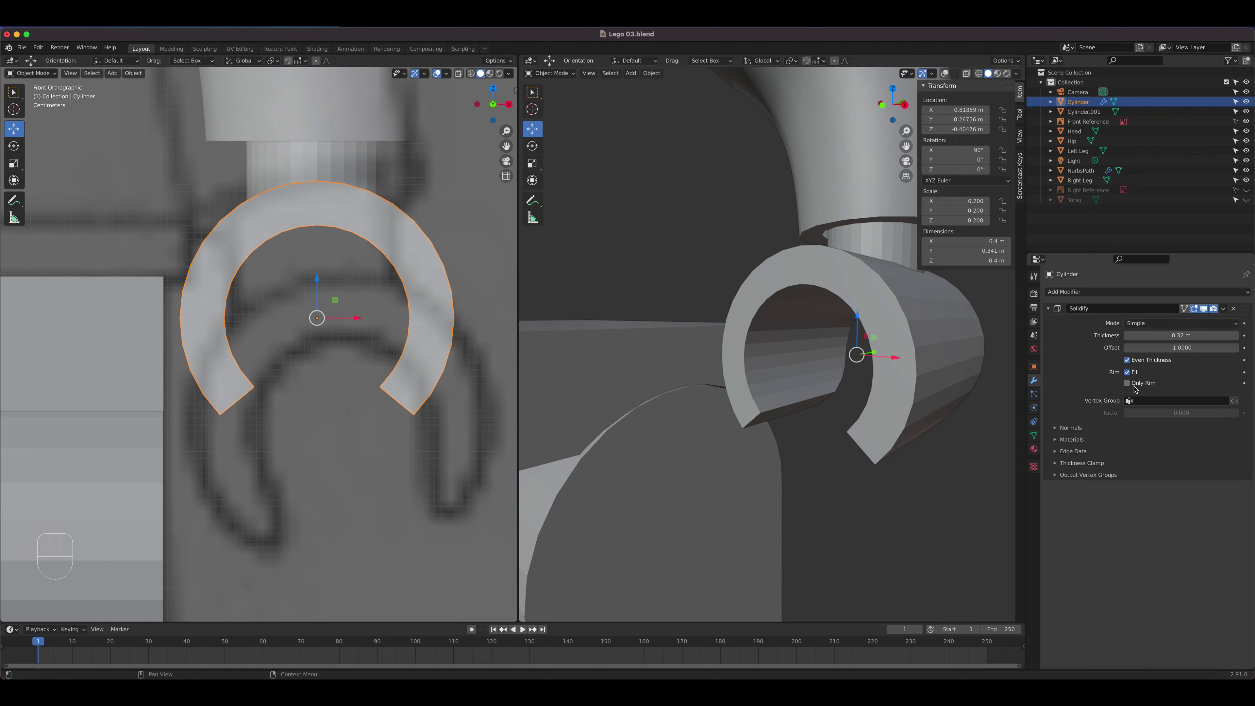
{"action": "left_click", "coordinate": [1128, 385]}
{"action": "left_click", "coordinate": [1128, 386]}
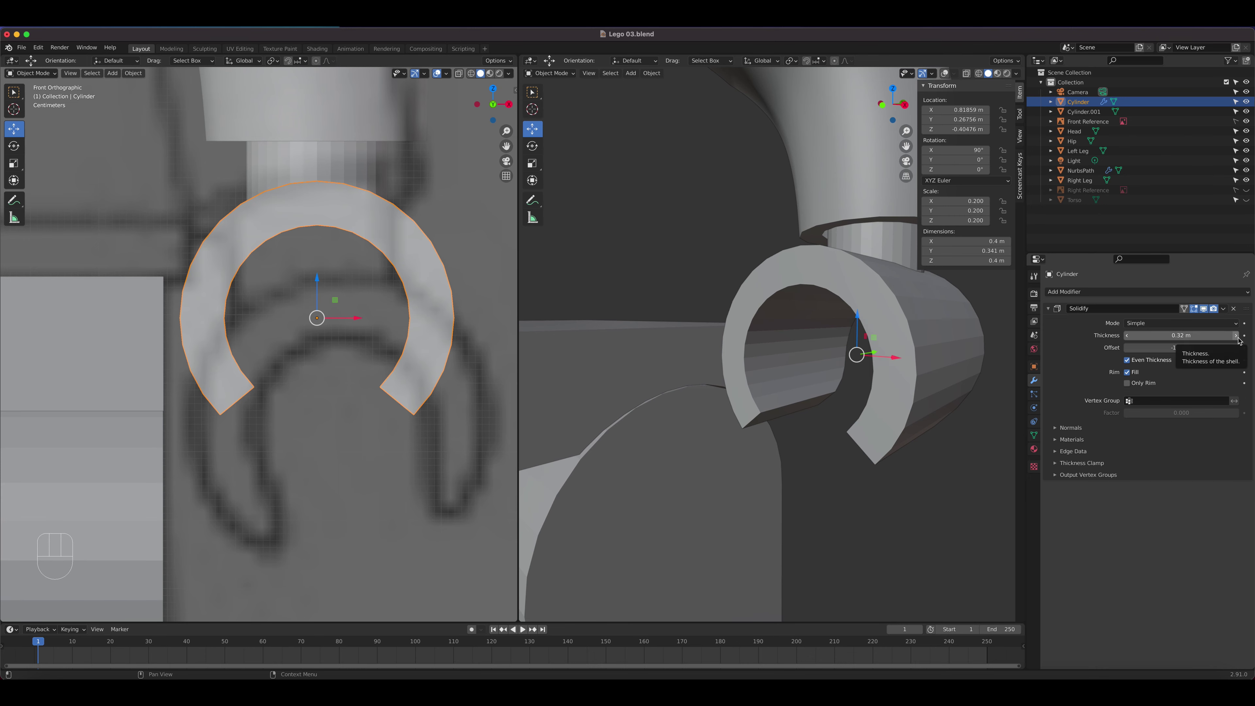
{"action": "left_click", "coordinate": [1239, 339]}
{"action": "mouse_move", "coordinate": [864, 390]}
{"action": "middle_mouse_down"}
{"action": "mouse_move", "coordinate": [892, 365]}
{"action": "mouse_move", "coordinate": [855, 379]}
{"action": "mouse_move", "coordinate": [884, 386]}
{"action": "middle_mouse_up"}
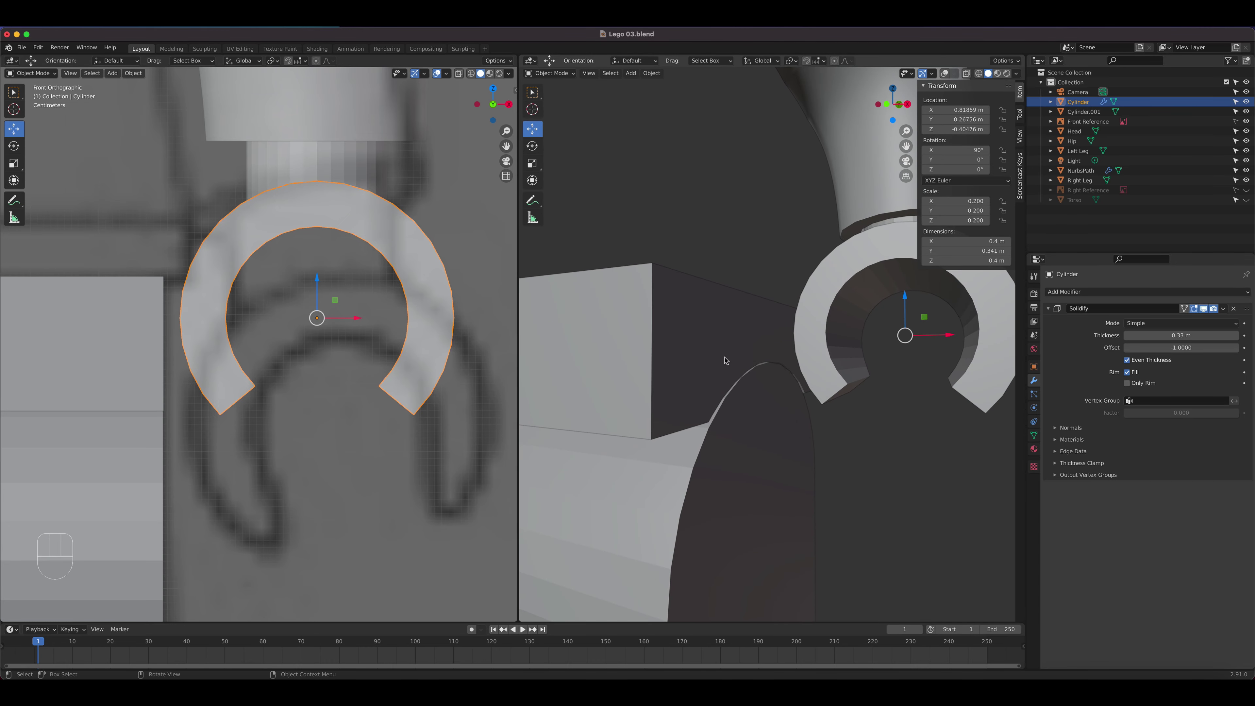
{"action": "middle_click_drag", "start_coordinate": [772, 357], "coordinate": [831, 401]}
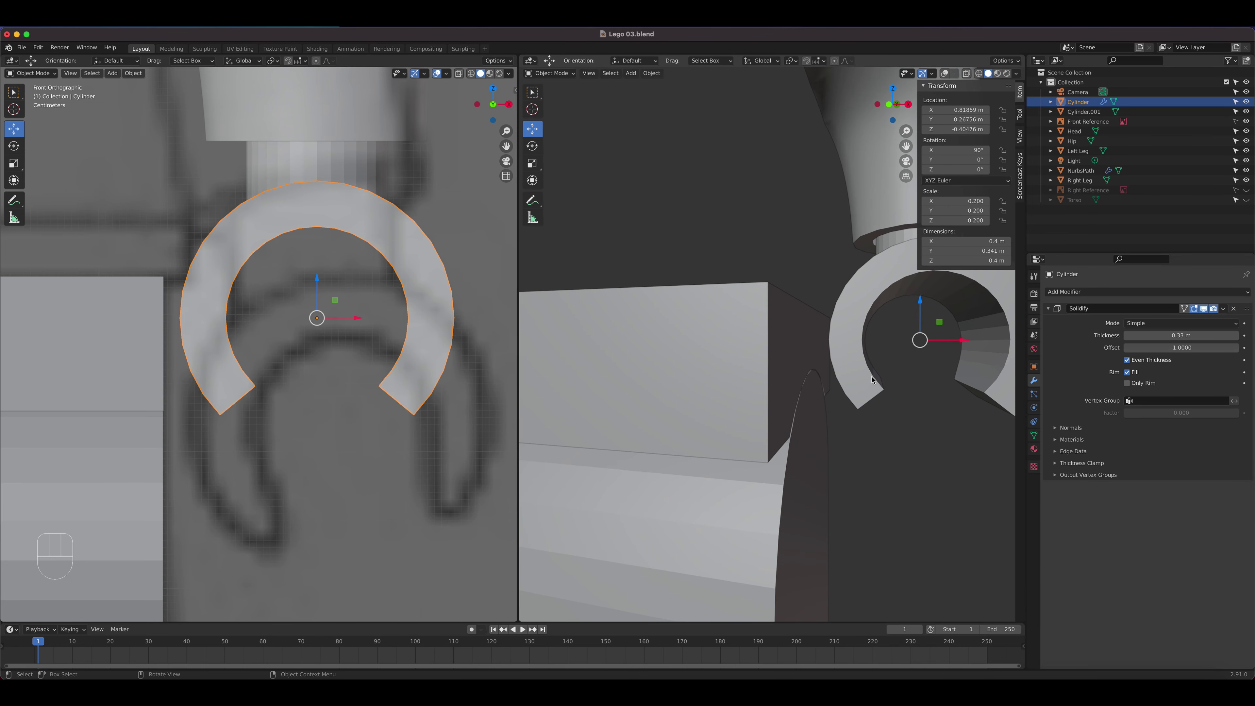
Step: Apply the Solidify modifier to the C-shaped hand grip
{"action": "right_click", "coordinate": [855, 293]}
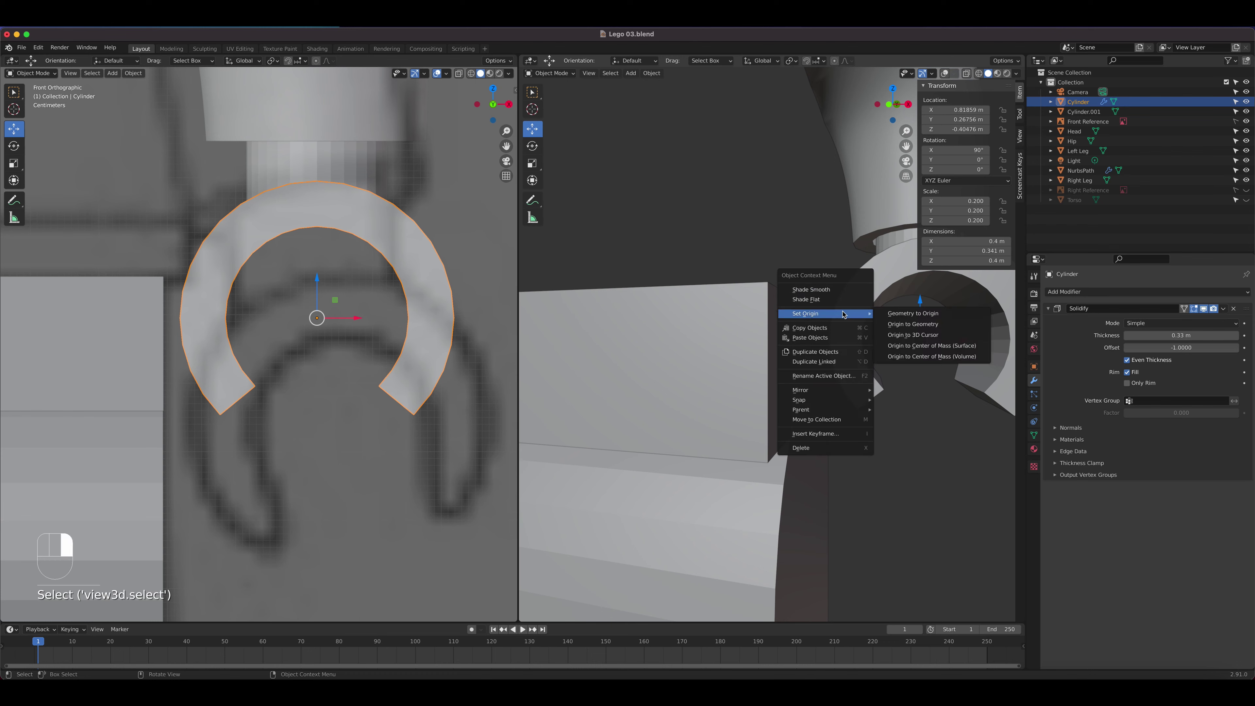
{"action": "left_click", "coordinate": [882, 244]}
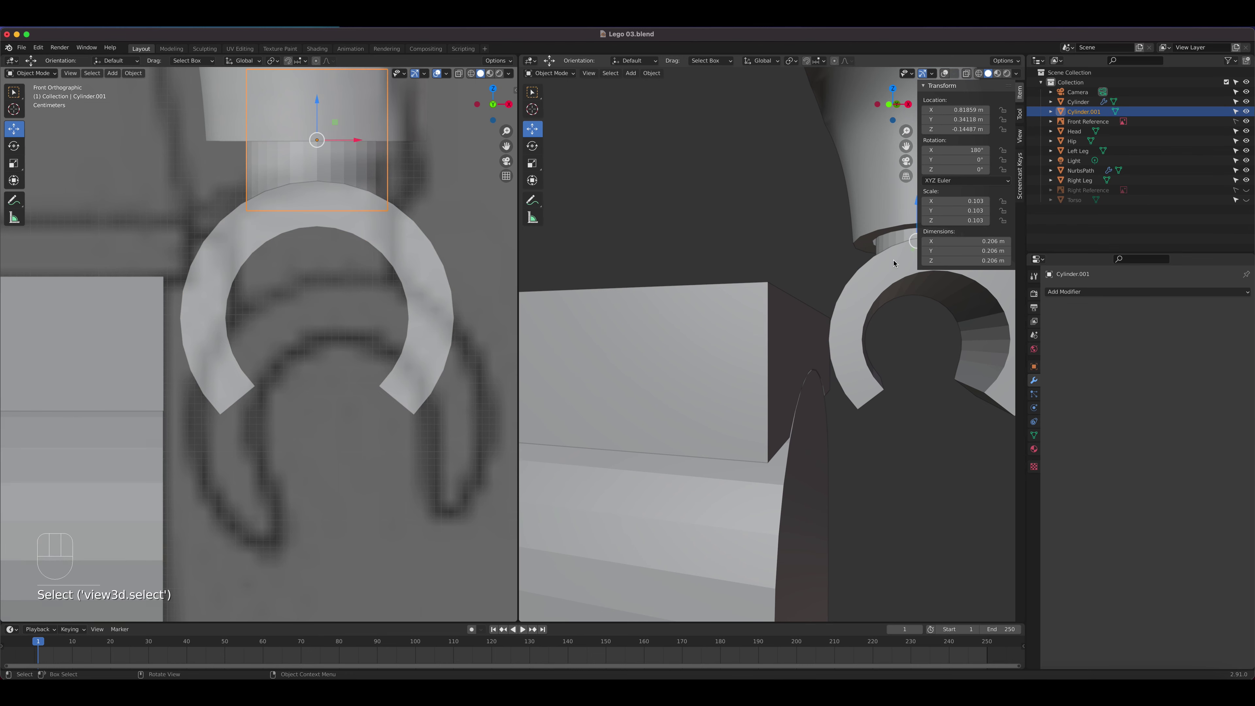
{"action": "left_click", "coordinate": [861, 281]}
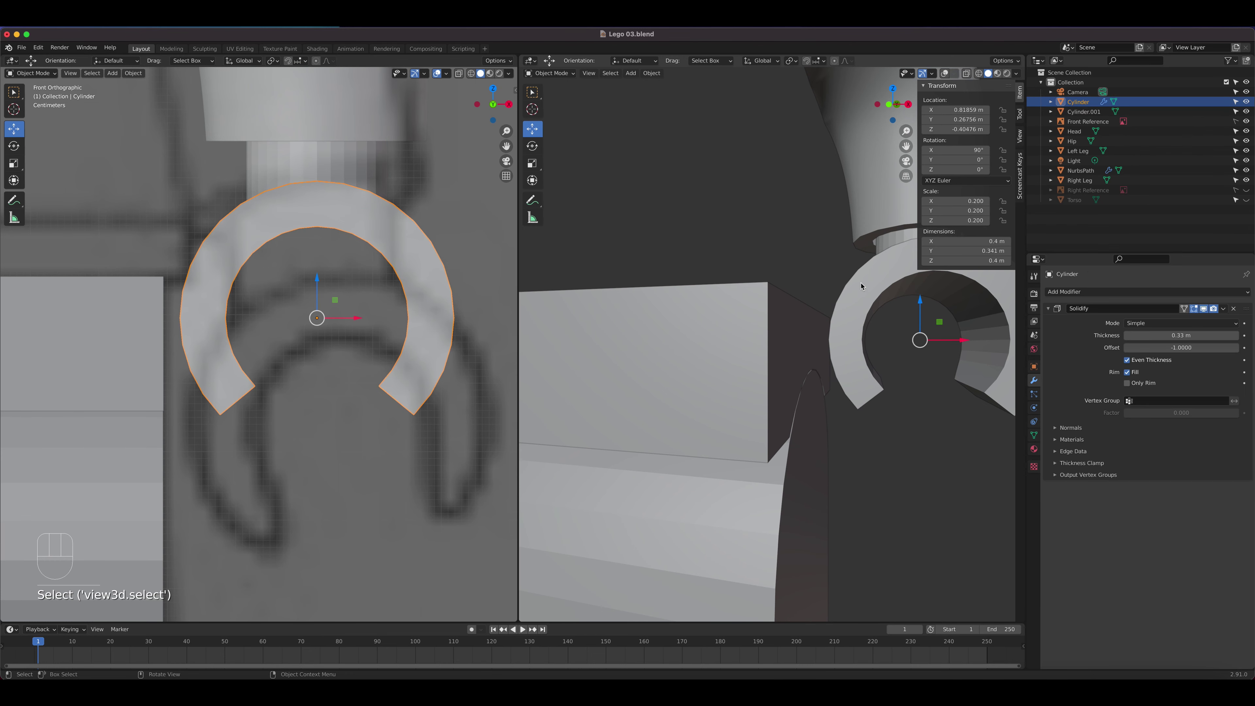
{"action": "left_click", "coordinate": [1226, 309]}
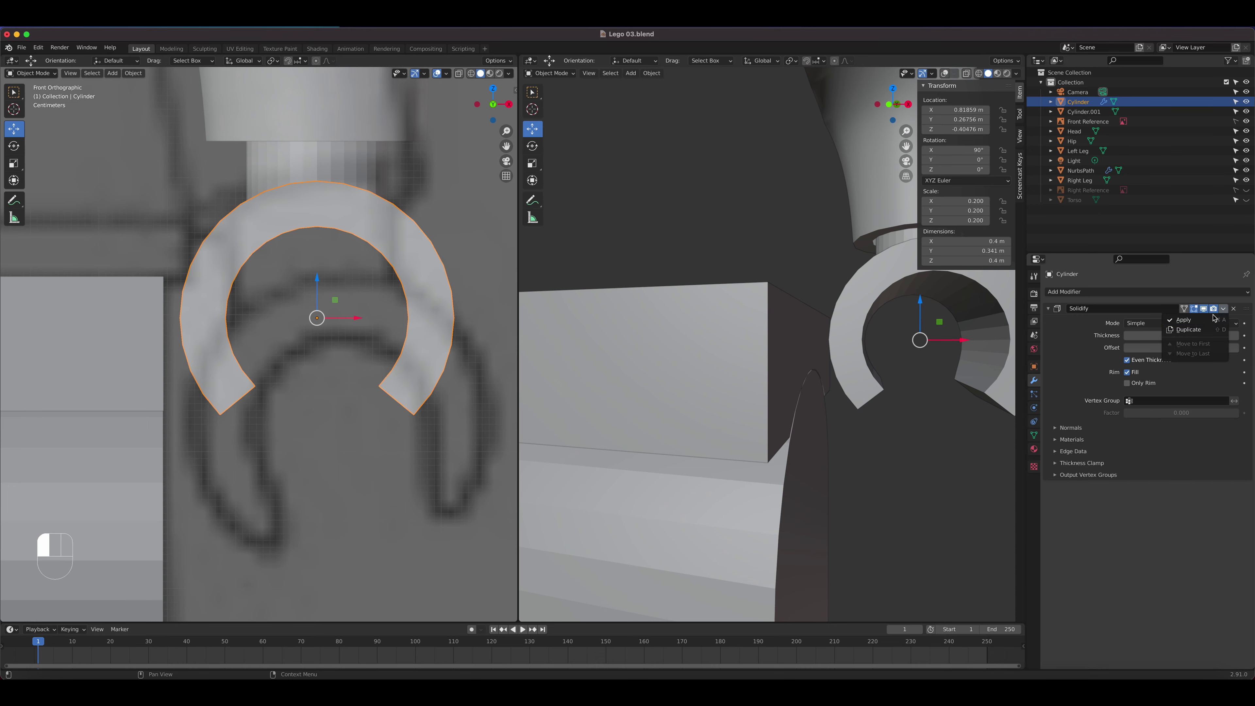
{"action": "left_click", "coordinate": [1196, 327]}
Step: In the front view with X-ray on, taper both grip tips by scaling the lowest inner vertex rows outward along X, and leave Edit Mode
{"action": "key", "text": "Tab"}
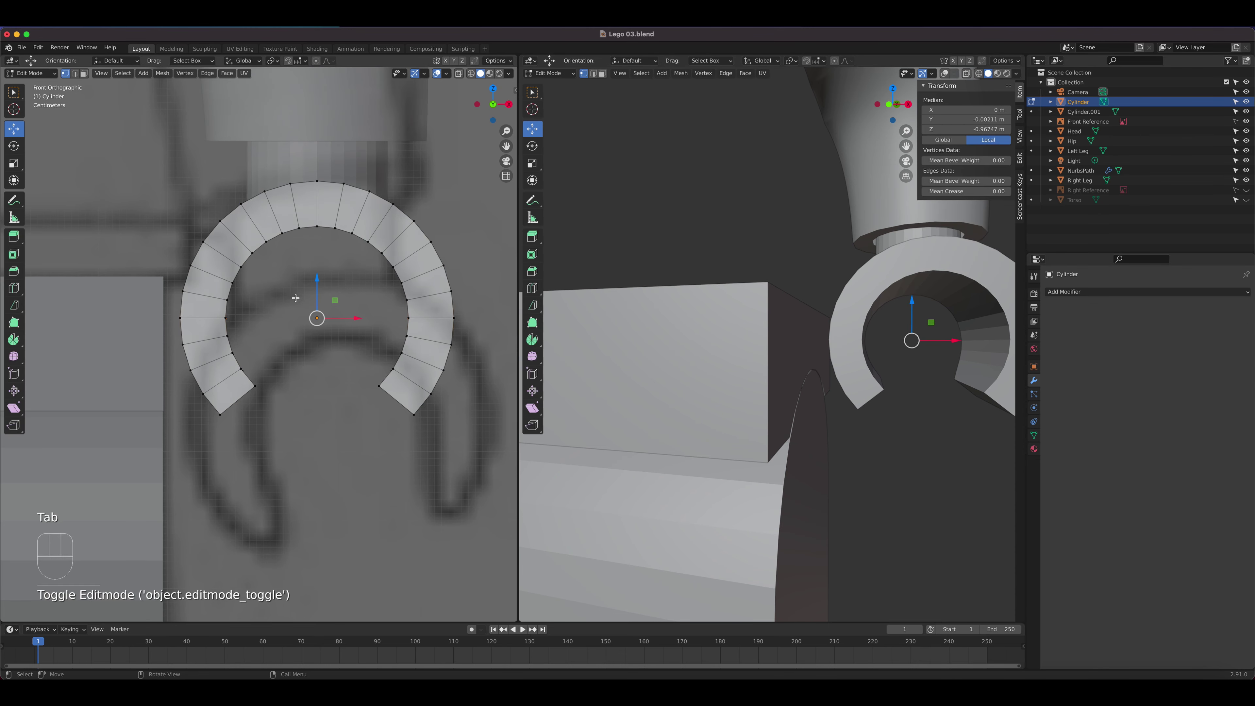
{"action": "scroll", "coordinate": [400, 297], "scroll_direction": "up", "scroll_amount": 1}
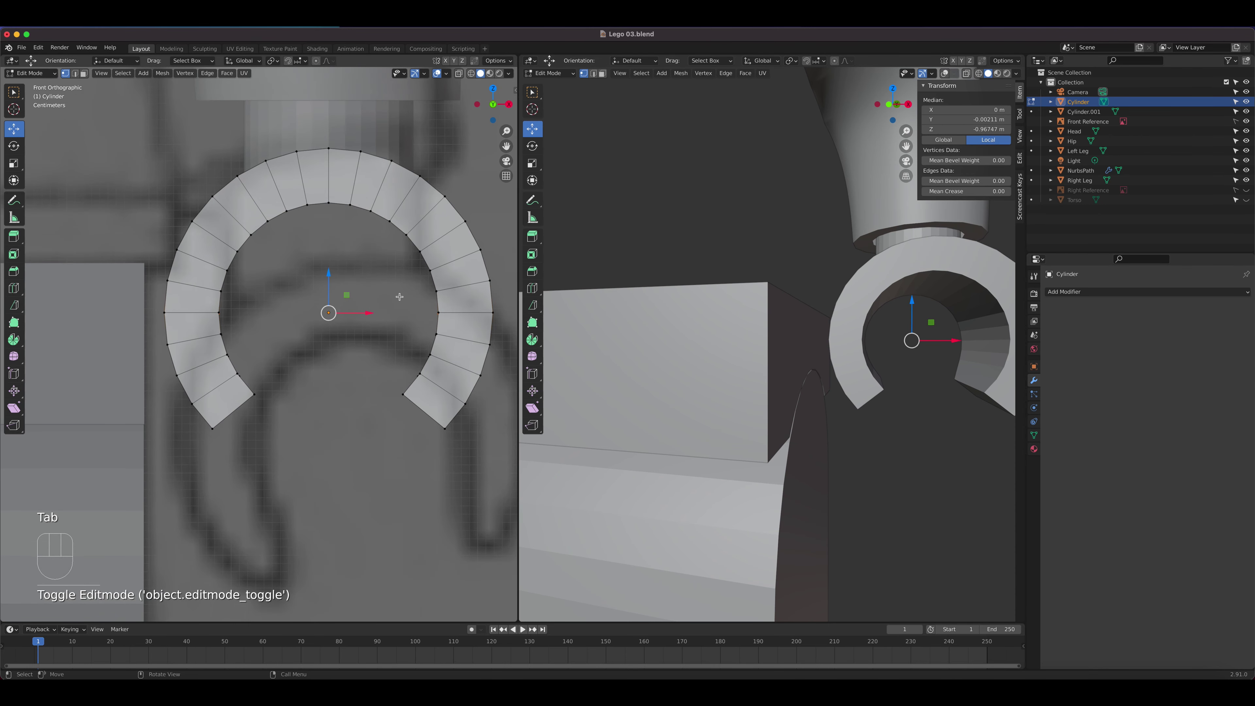
{"action": "left_click", "coordinate": [459, 74]}
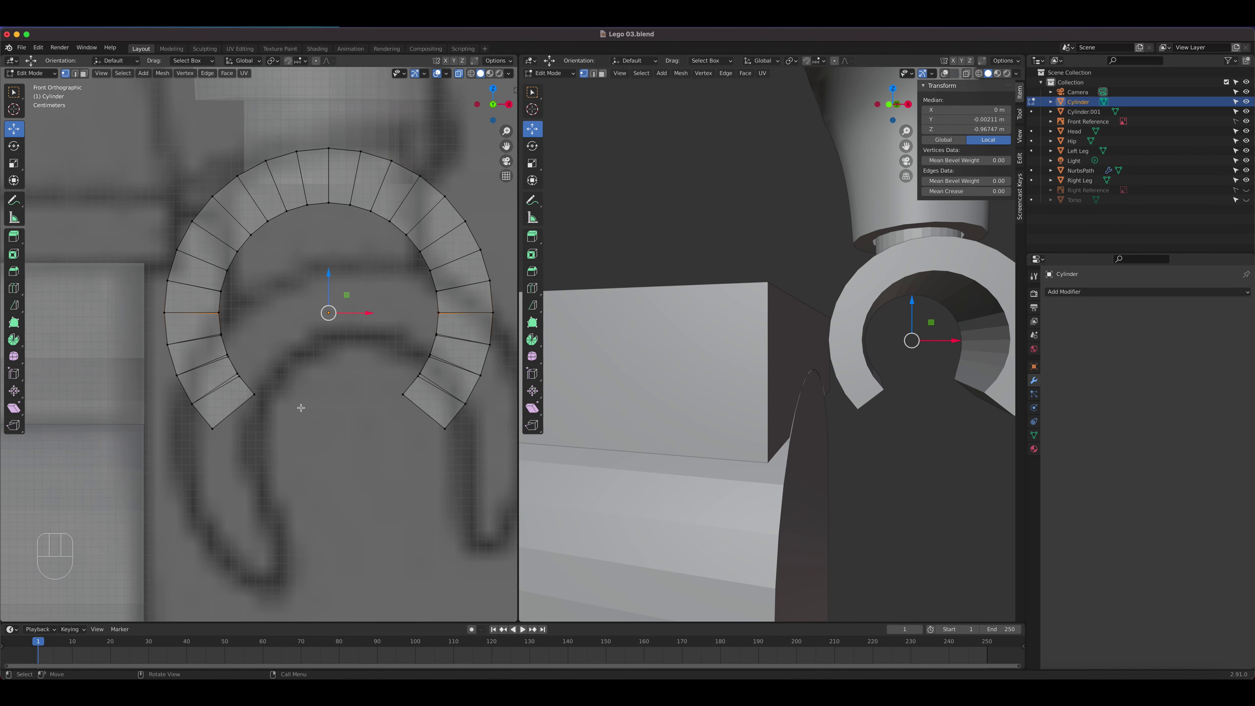
{"action": "left_click_drag", "start_coordinate": [244, 388], "coordinate": [417, 411]}
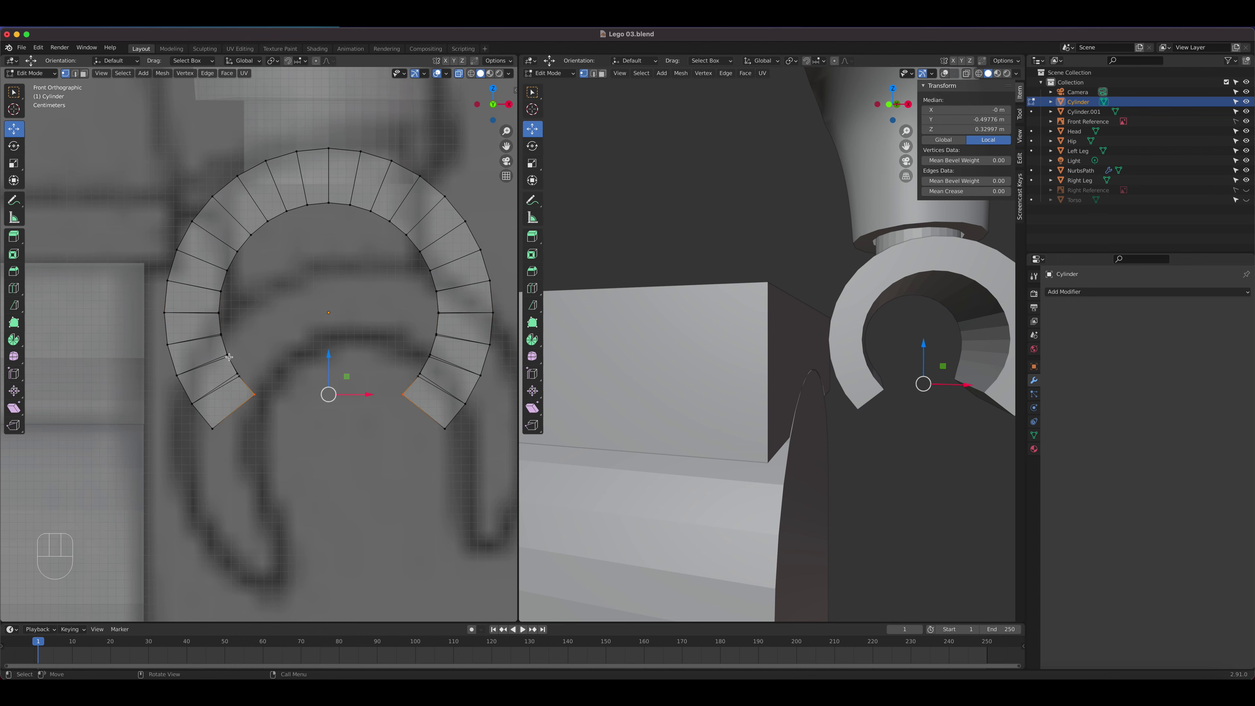
{"action": "left_click_drag", "start_coordinate": [218, 349], "coordinate": [434, 405]}
{"action": "left_click", "coordinate": [14, 165]}
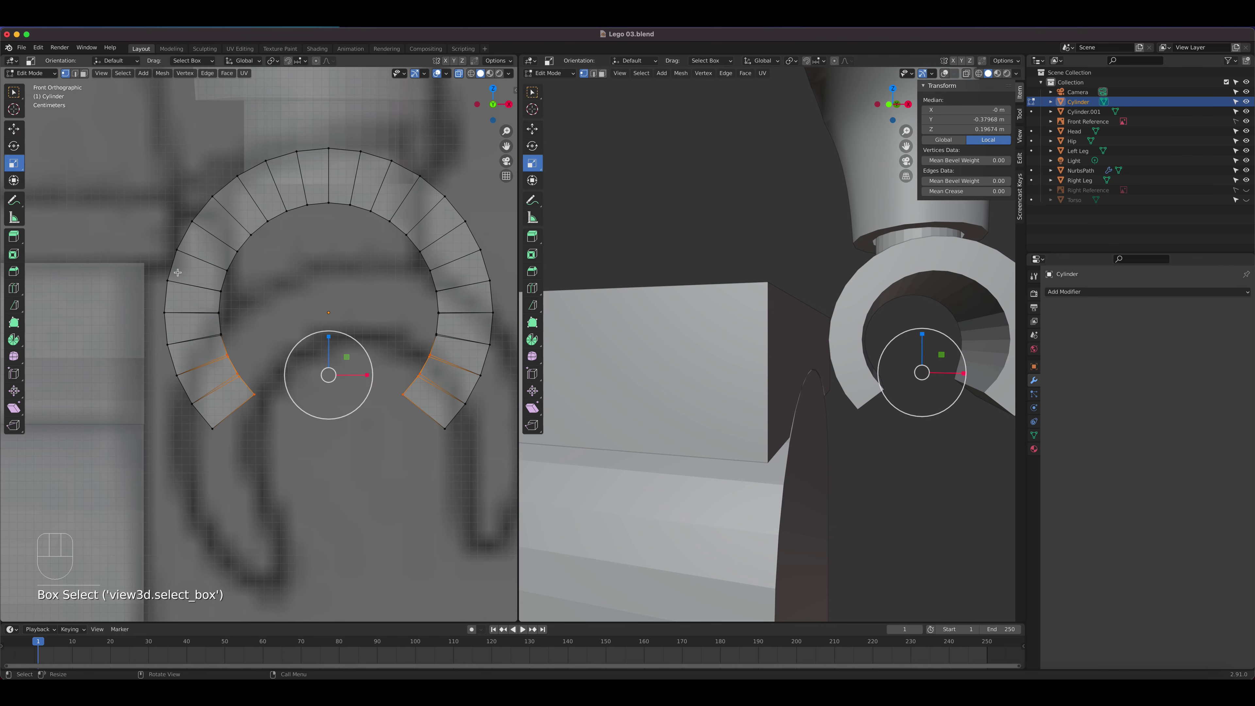
{"action": "left_click_drag", "start_coordinate": [369, 376], "coordinate": [372, 376]}
{"action": "left_click_drag", "start_coordinate": [230, 368], "coordinate": [429, 420]}
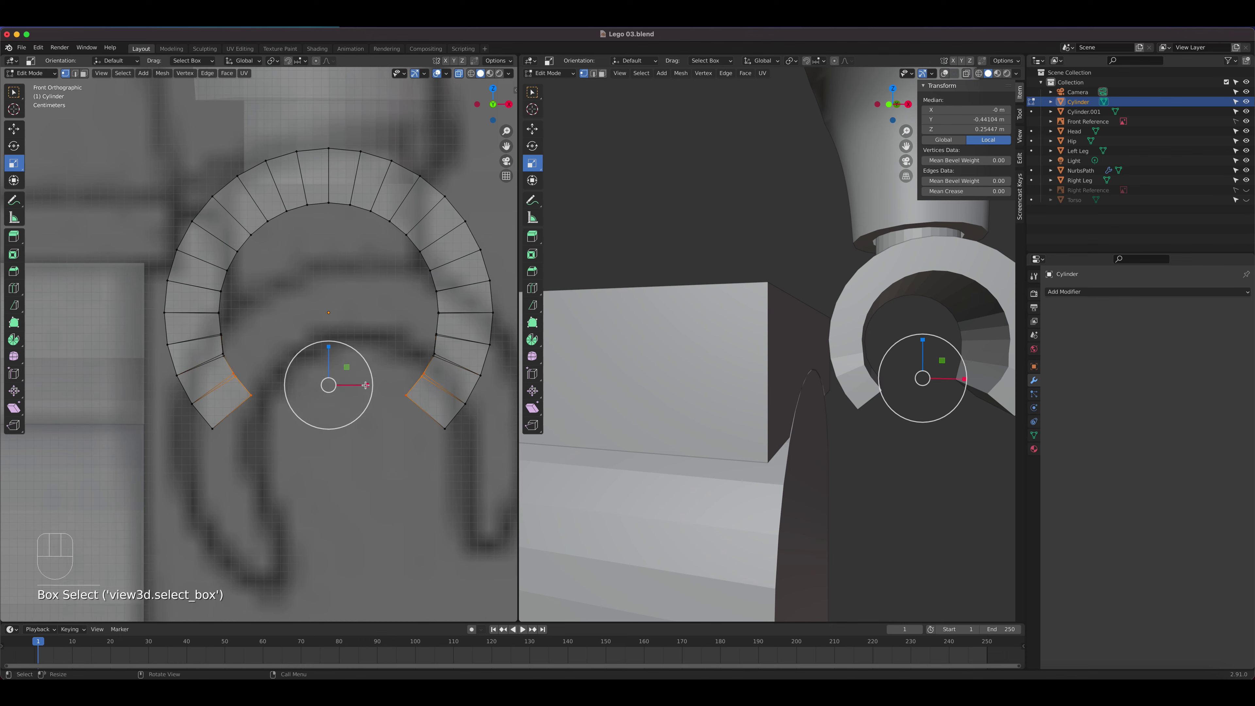
{"action": "left_click_drag", "start_coordinate": [366, 385], "coordinate": [367, 386]}
{"action": "left_click_drag", "start_coordinate": [234, 385], "coordinate": [432, 419]}
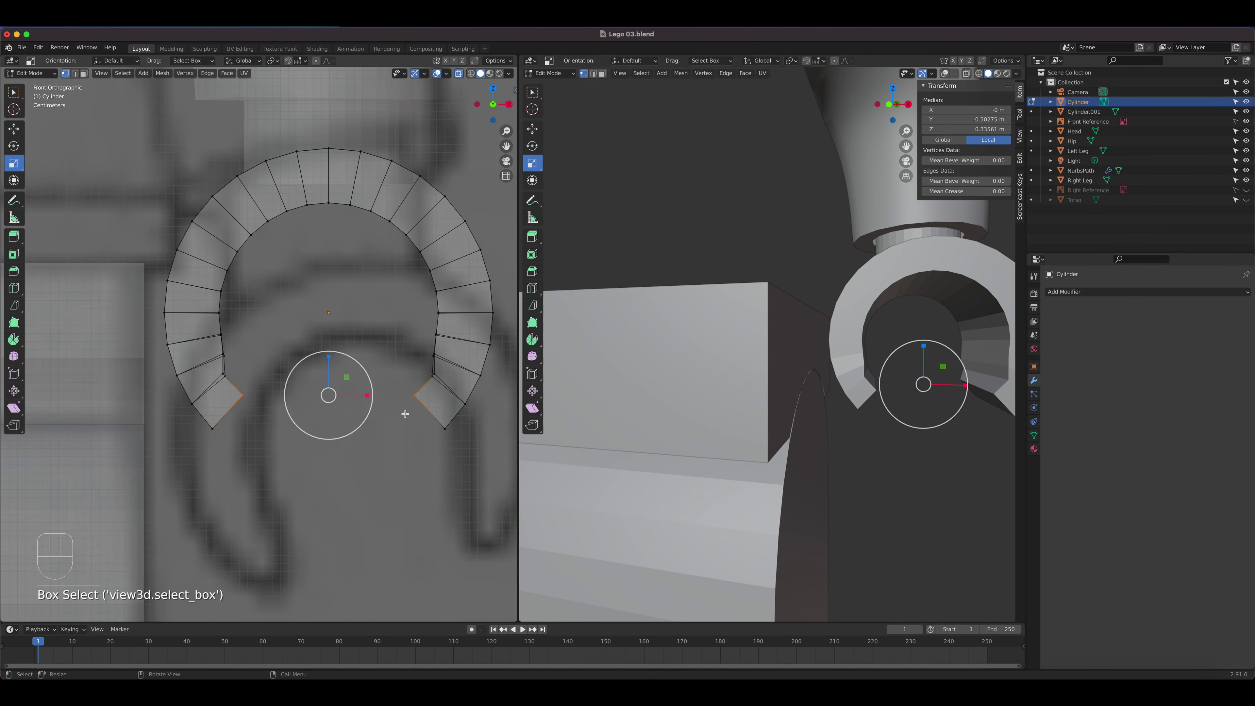
{"action": "left_click_drag", "start_coordinate": [367, 395], "coordinate": [386, 400]}
{"action": "key", "text": "Tab"}
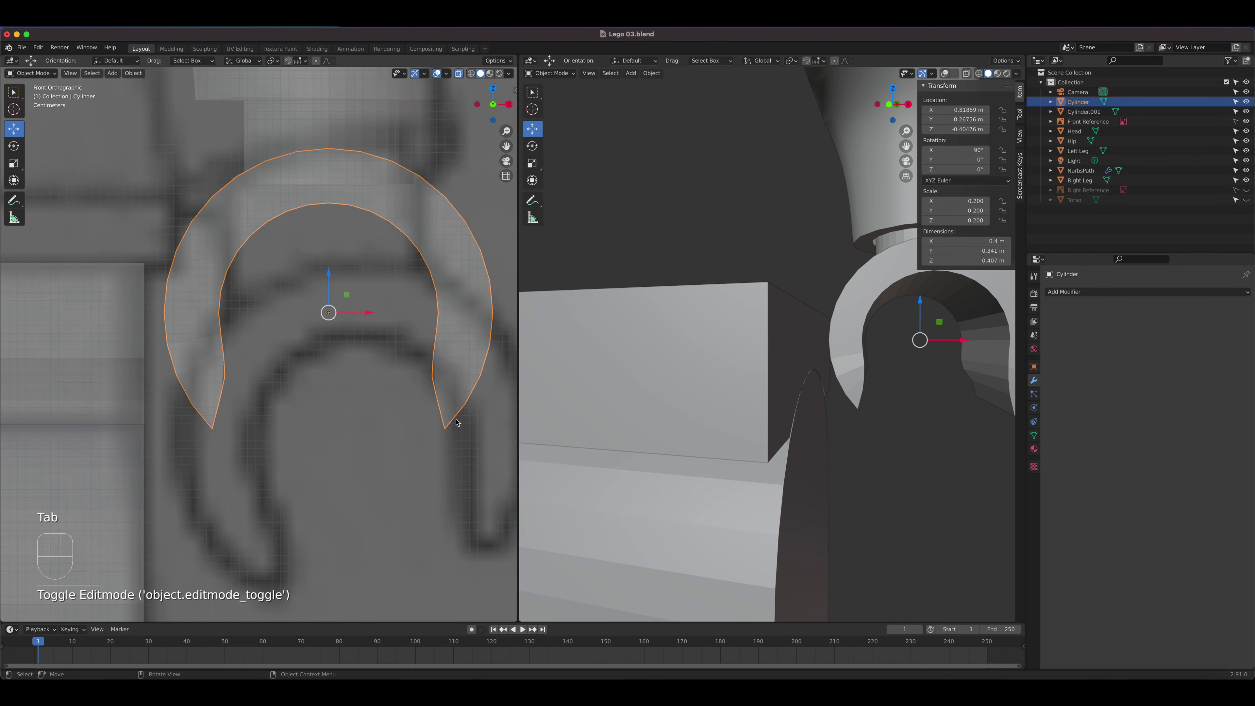
Step: Show the overlays in the perspective view again and join the C-shaped grip with the wrist peg, keeping the peg as the active object
{"action": "scroll", "coordinate": [445, 415], "scroll_direction": "down", "scroll_amount": 3}
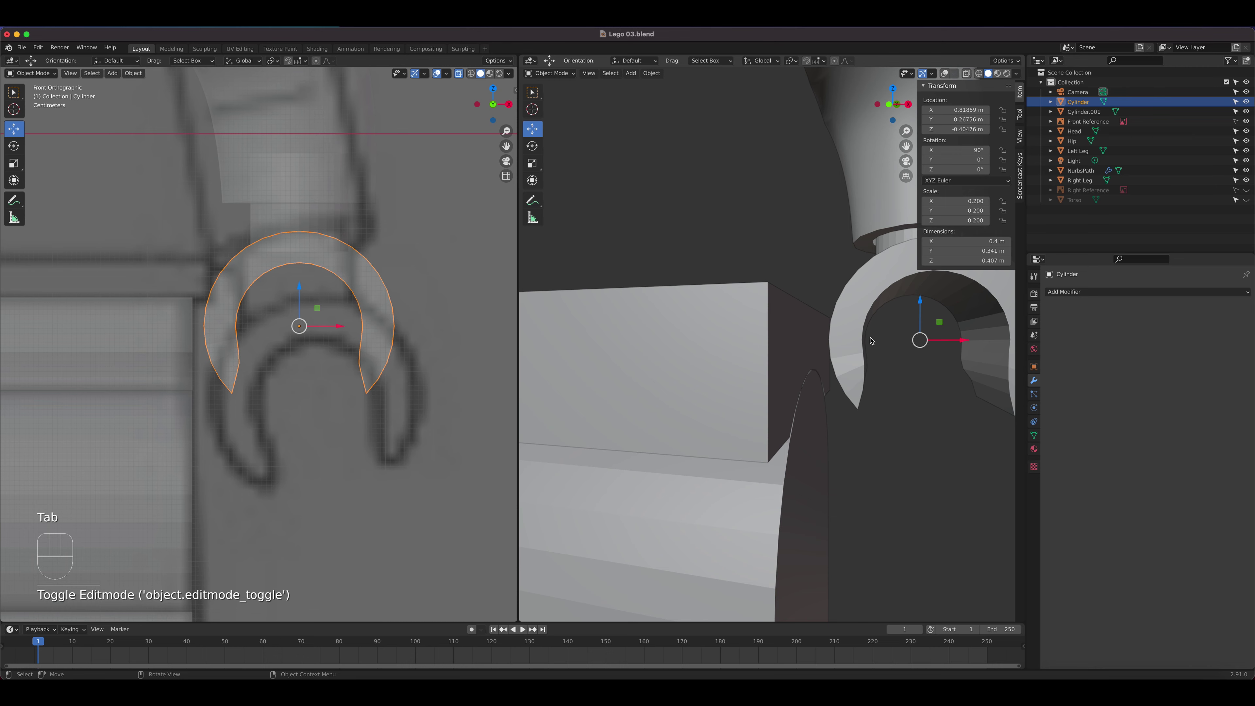
{"action": "middle_click_drag", "start_coordinate": [861, 336], "coordinate": [824, 435]}
{"action": "left_click", "coordinate": [824, 435]}
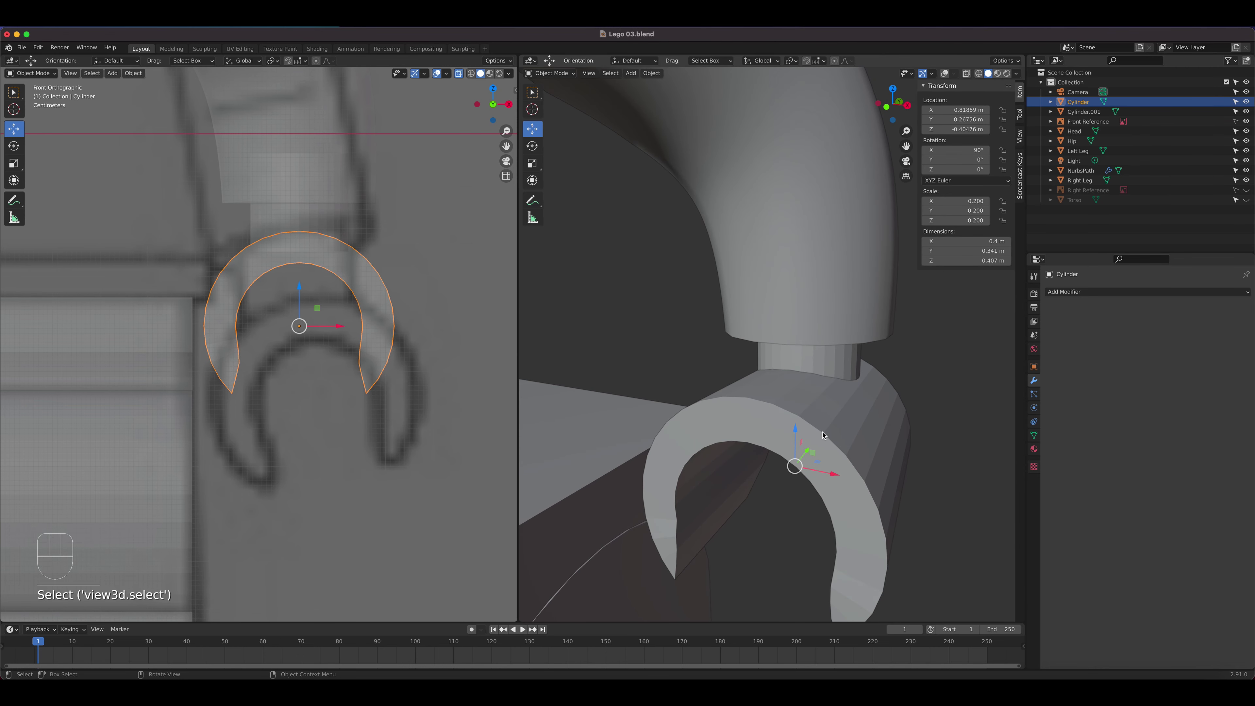
{"action": "left_click", "coordinate": [946, 74]}
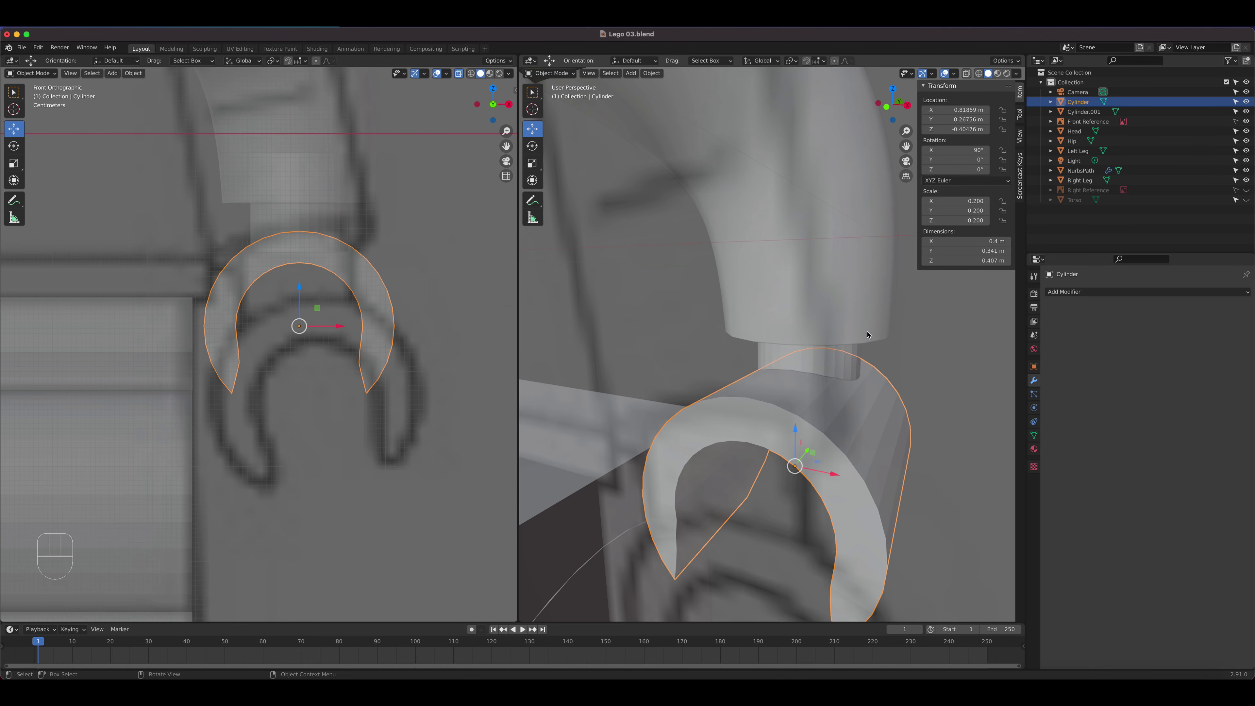
{"action": "left_click", "coordinate": [834, 375], "text": "shift"}
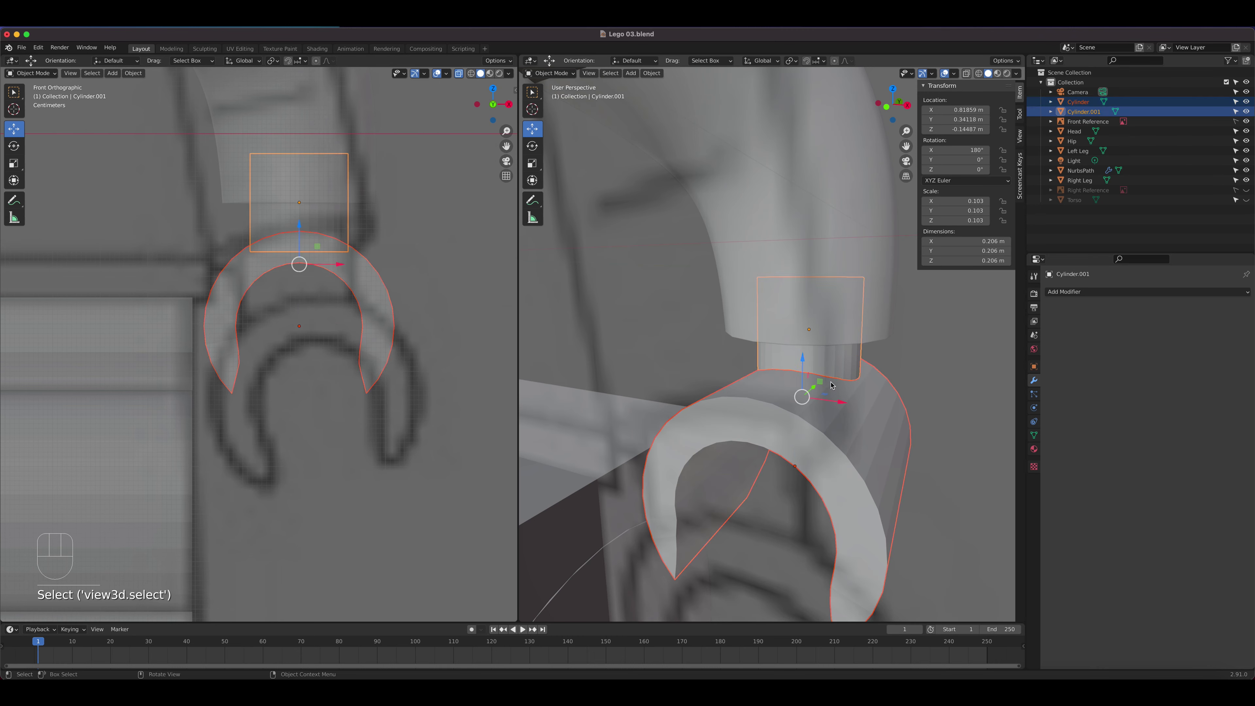
{"action": "middle_click_drag", "start_coordinate": [832, 385], "coordinate": [692, 340]}
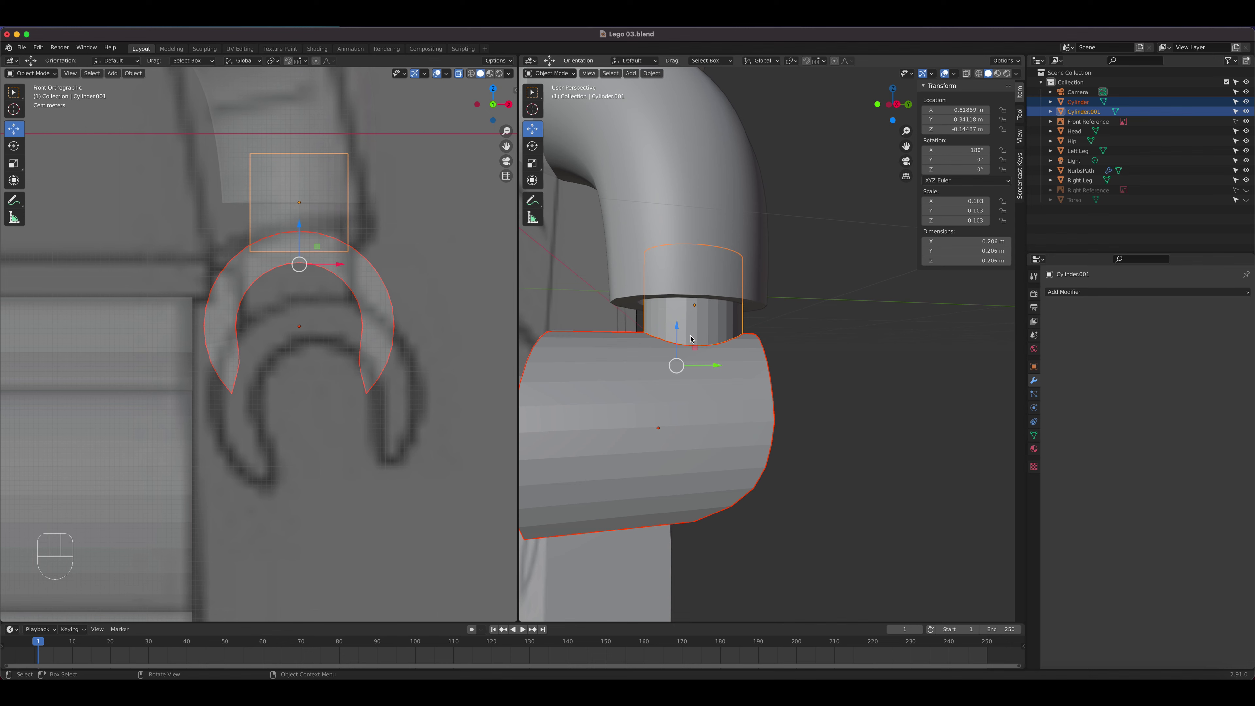
{"action": "left_click", "coordinate": [651, 72]}
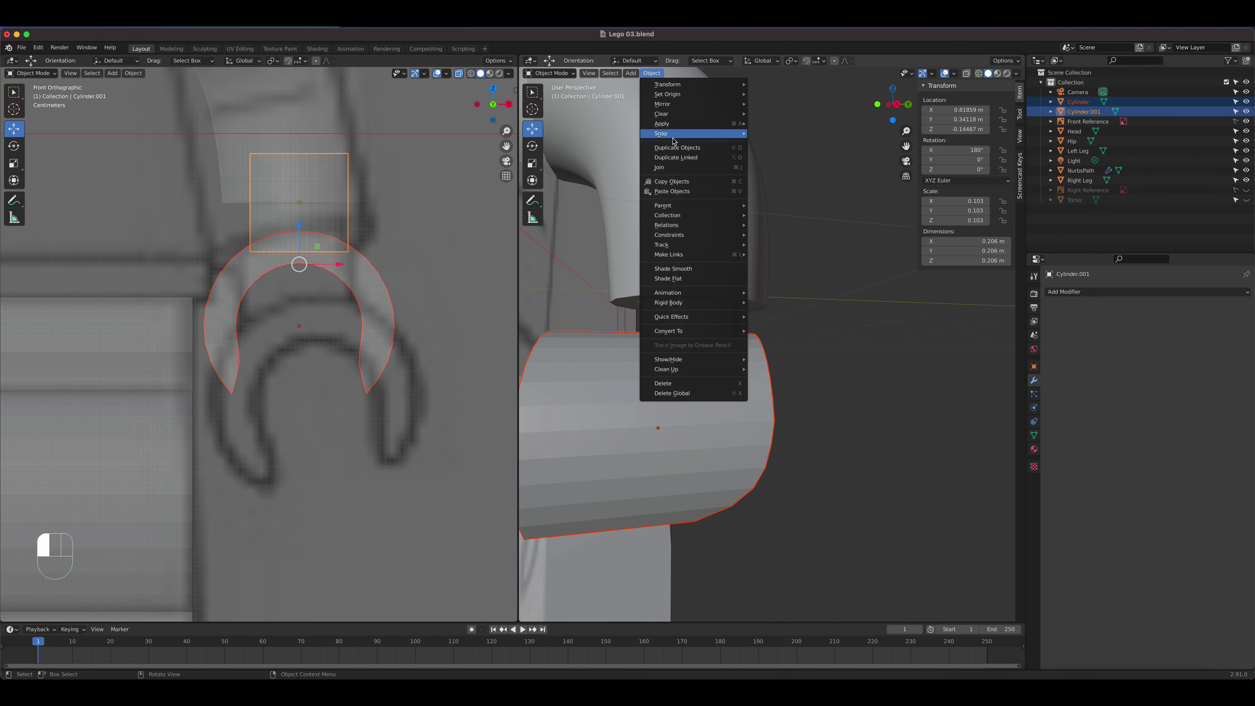
{"action": "left_click", "coordinate": [667, 163]}
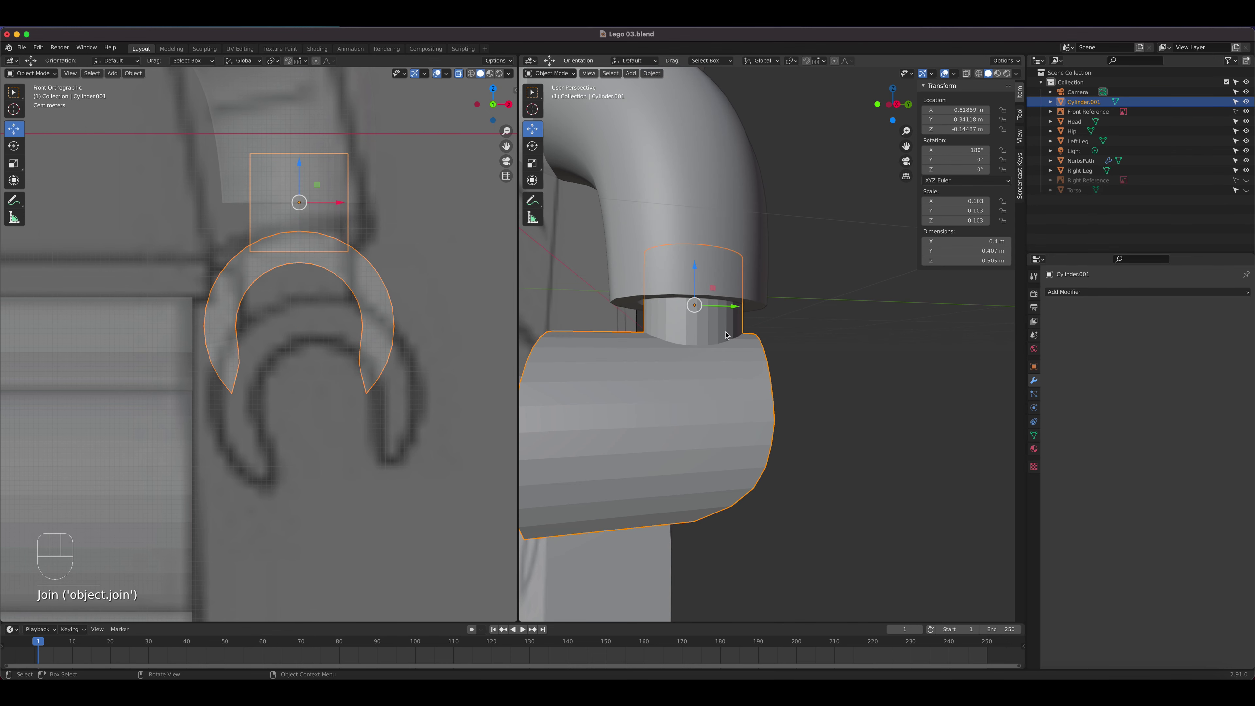
Step: Rename the joined hand object as Left Hand and the NurbsPath arm as Left Arm
{"action": "double_click", "coordinate": [1087, 103]}
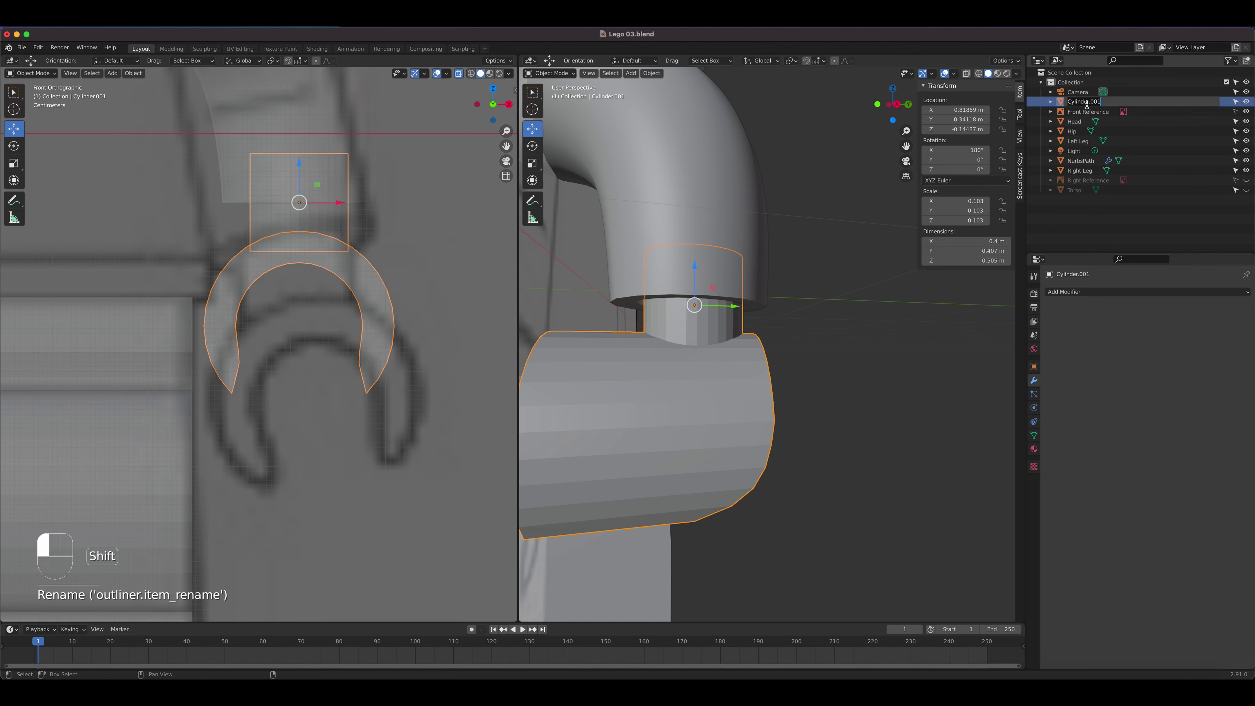
{"action": "type", "text": "Left Hand"}
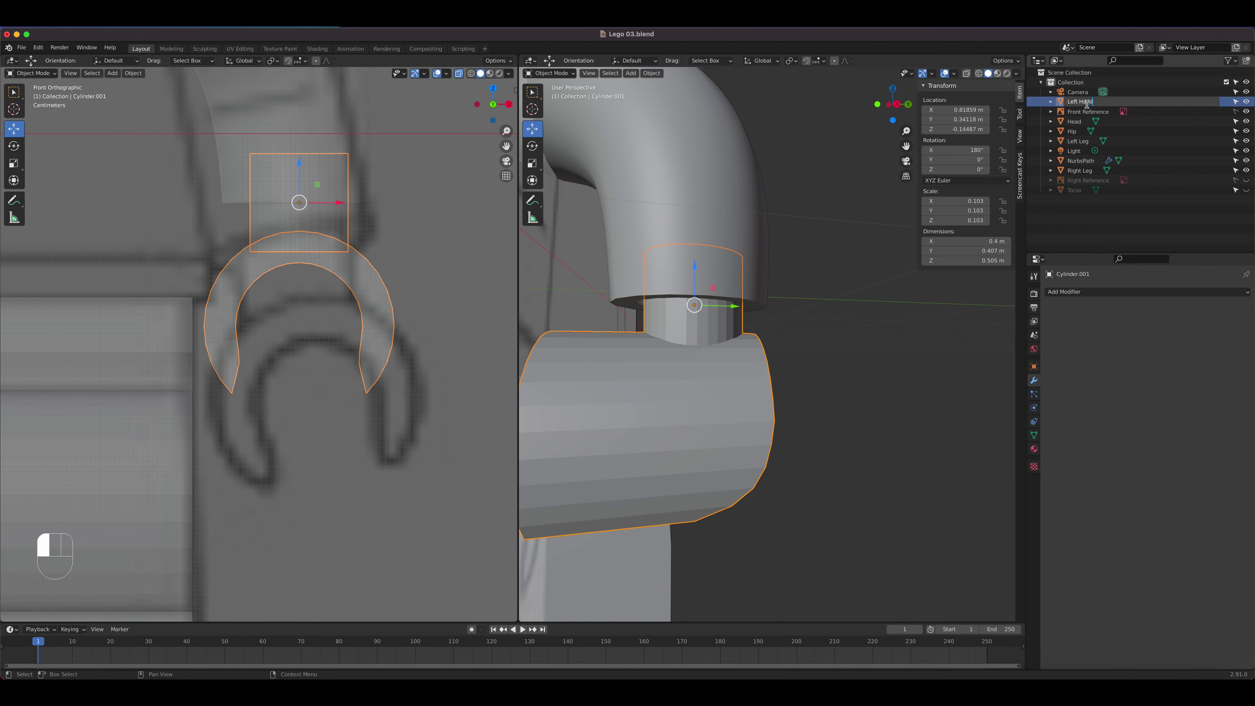
{"action": "key", "text": "Return"}
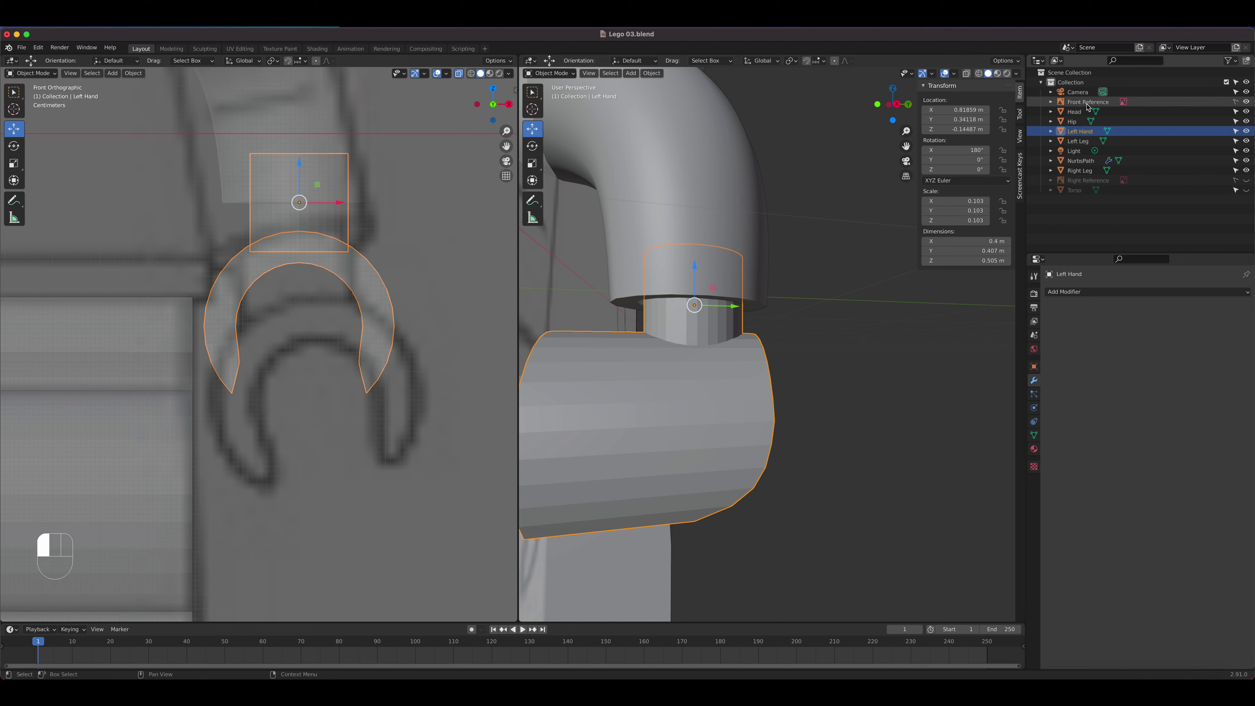
{"action": "left_click", "coordinate": [644, 140]}
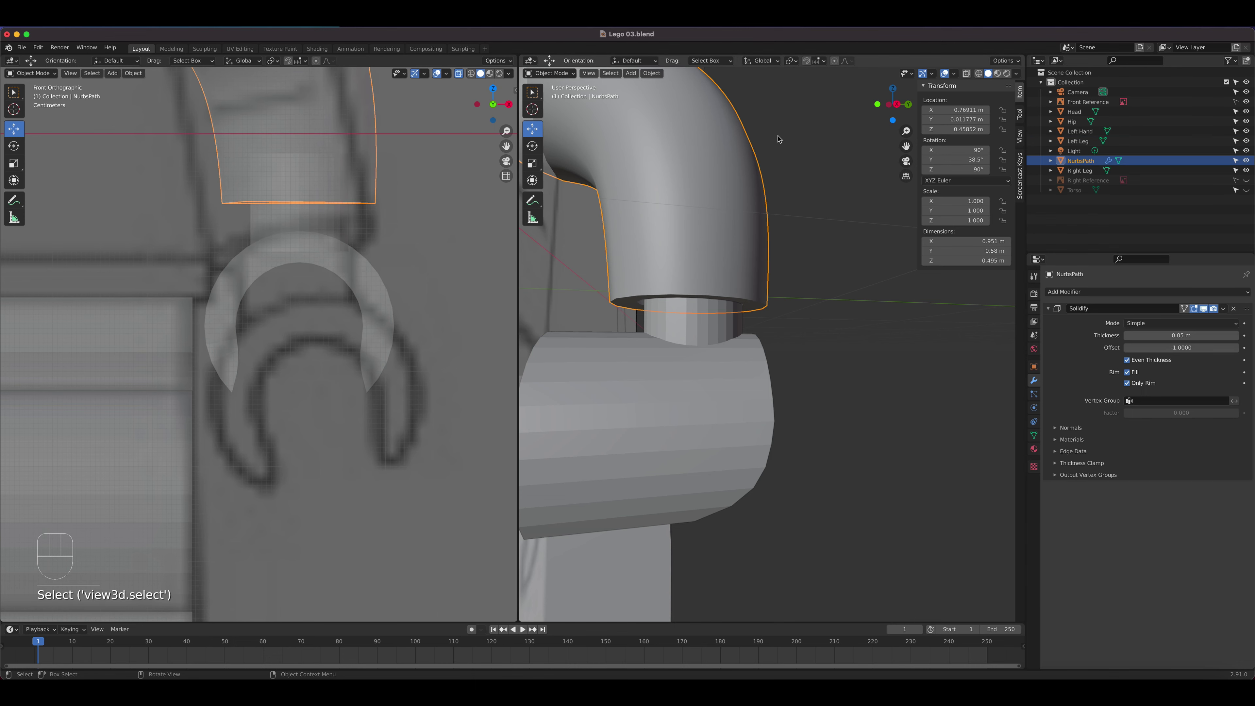
{"action": "double_click", "coordinate": [1092, 161]}
{"action": "type", "text": "Lef"}
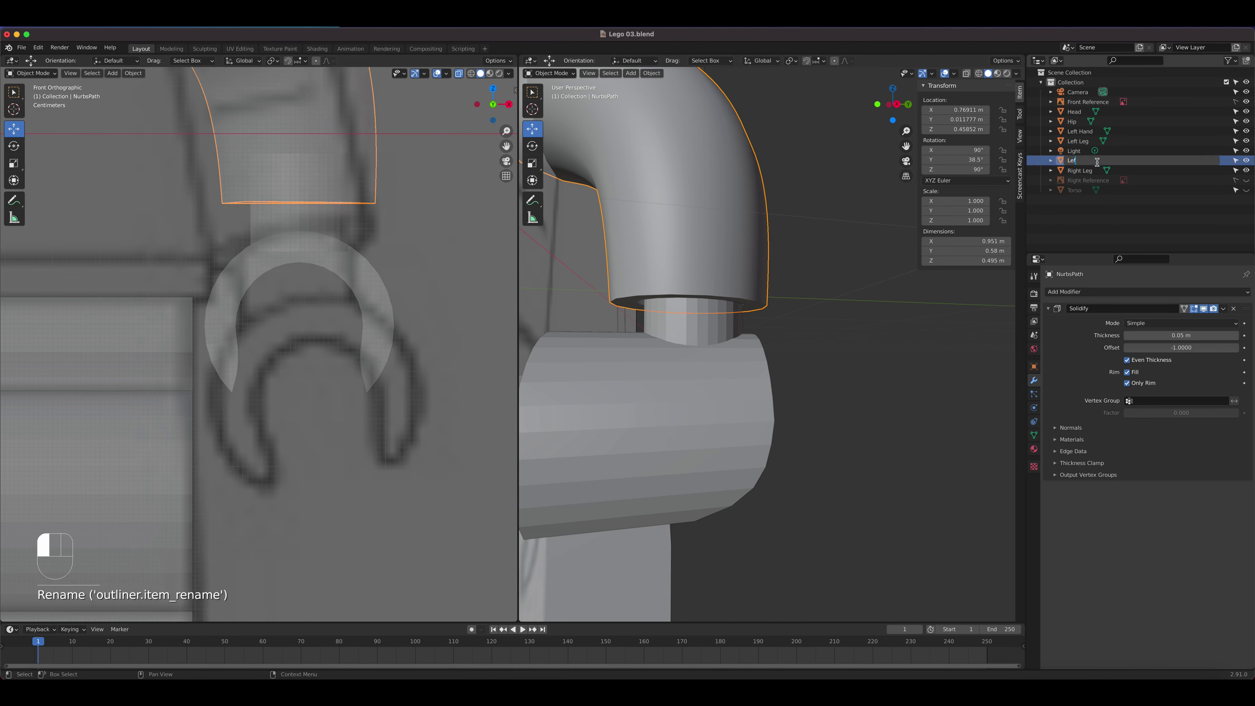
{"action": "type", "text": "t Arm"}
{"action": "key", "text": "Return"}
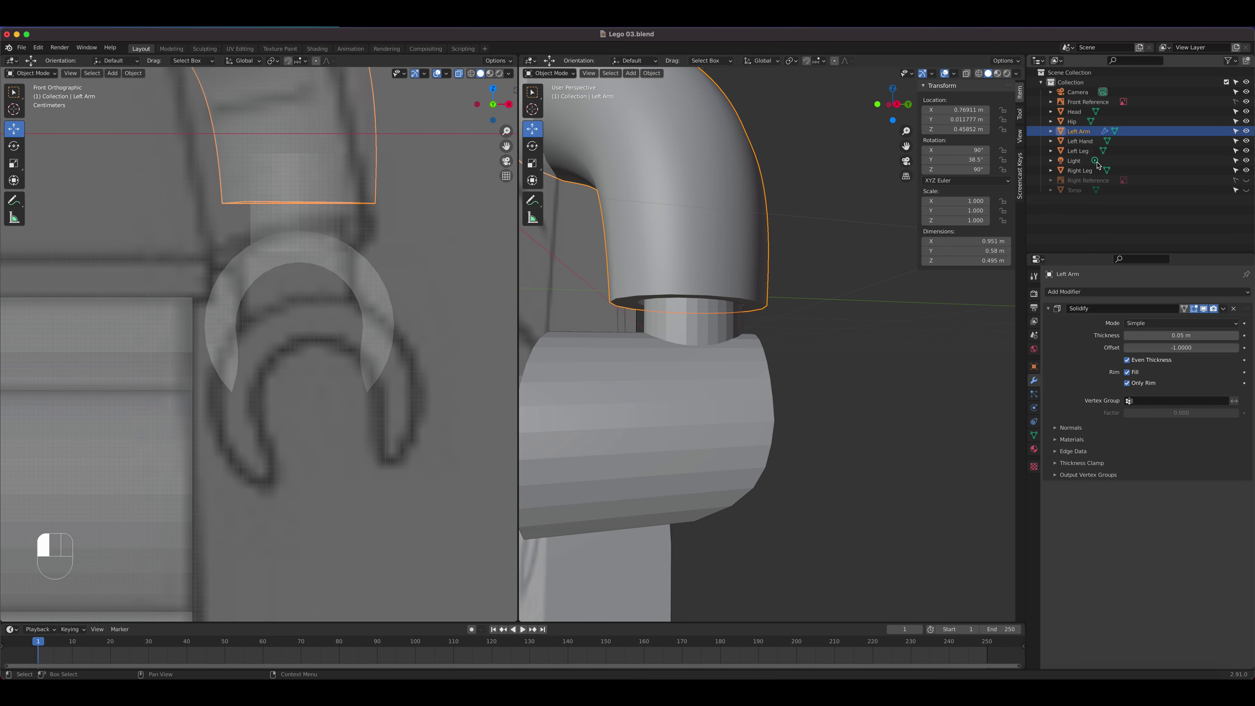
Step: Shade the Left Hand object smooth and enable Auto Smooth in its normals settings
{"action": "left_click", "coordinate": [687, 354]}
{"action": "right_click", "coordinate": [687, 354]}
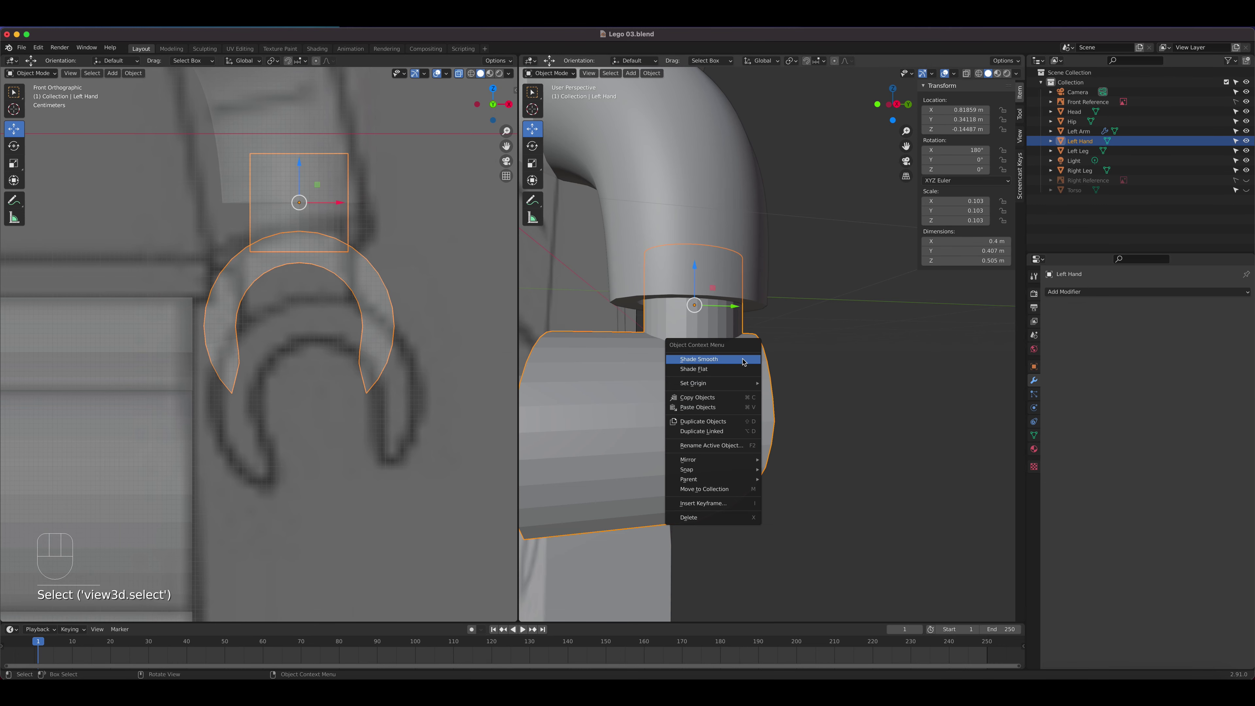
{"action": "left_click", "coordinate": [695, 359]}
{"action": "middle_click_drag", "start_coordinate": [684, 369], "coordinate": [939, 337]}
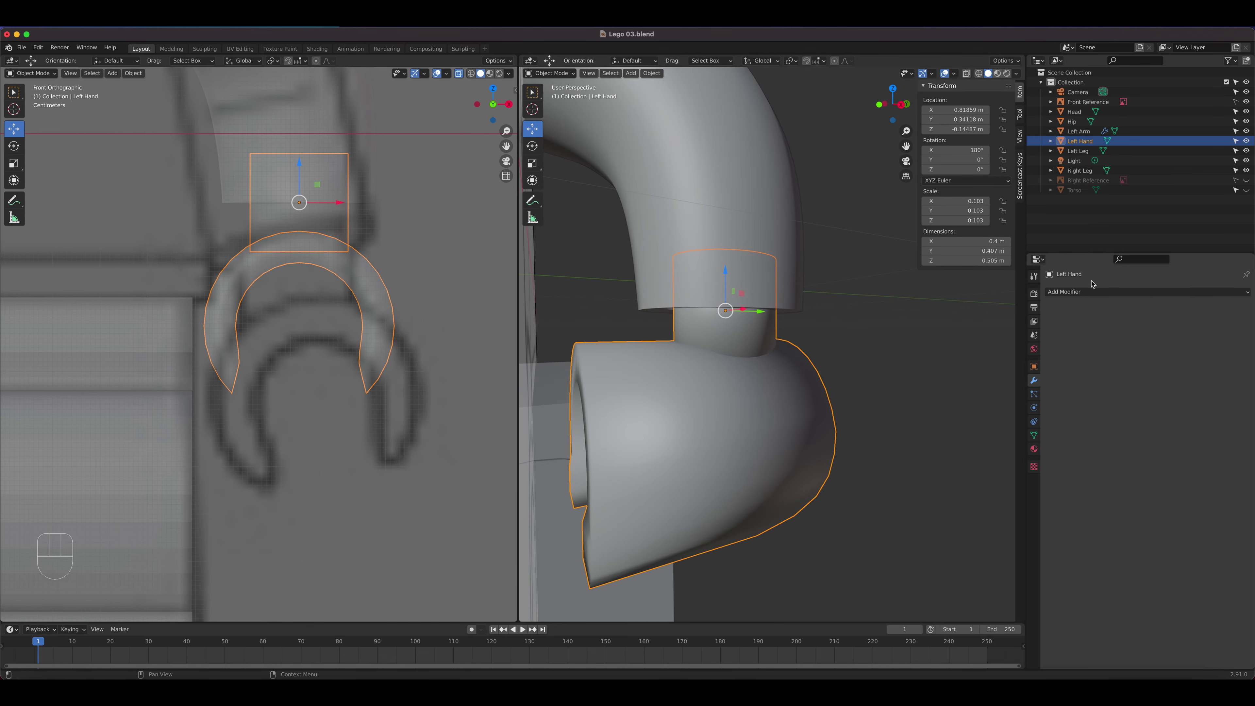
{"action": "left_click", "coordinate": [1034, 435]}
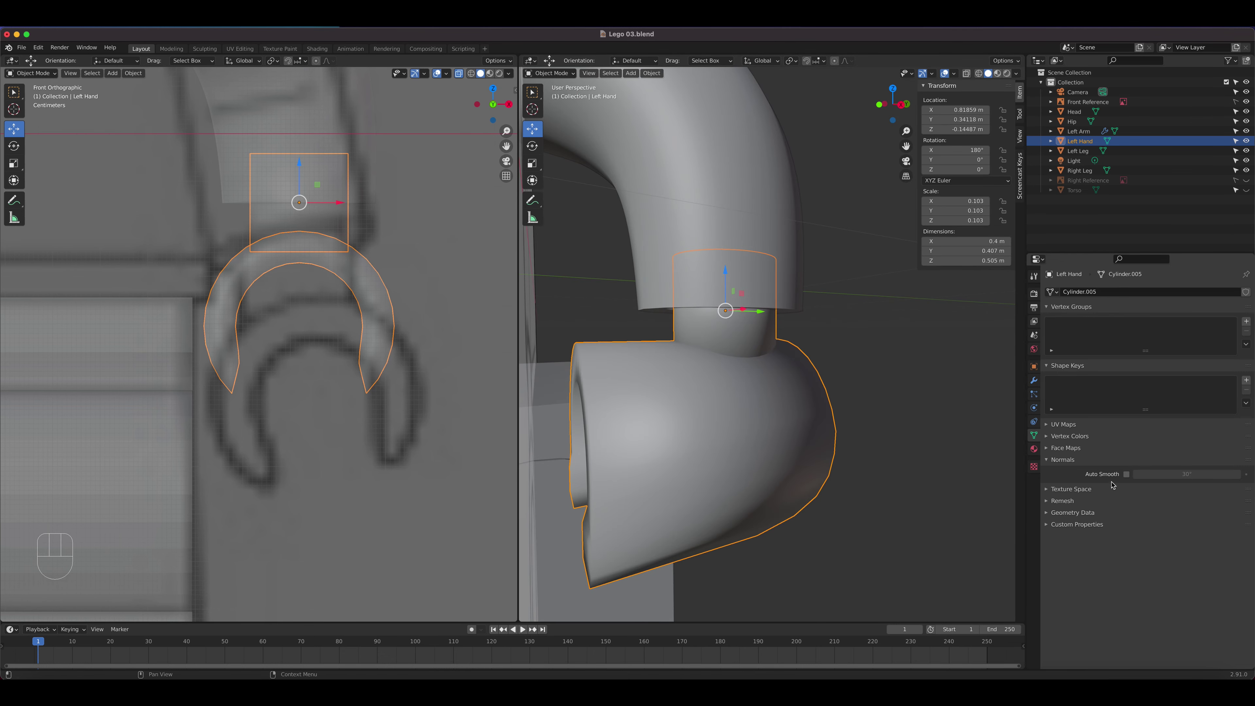
{"action": "left_click", "coordinate": [1127, 474]}
Step: Show the Torso and hide the Front Reference image in the viewports, and save the file
{"action": "scroll", "coordinate": [896, 426], "scroll_direction": "down", "scroll_amount": 6}
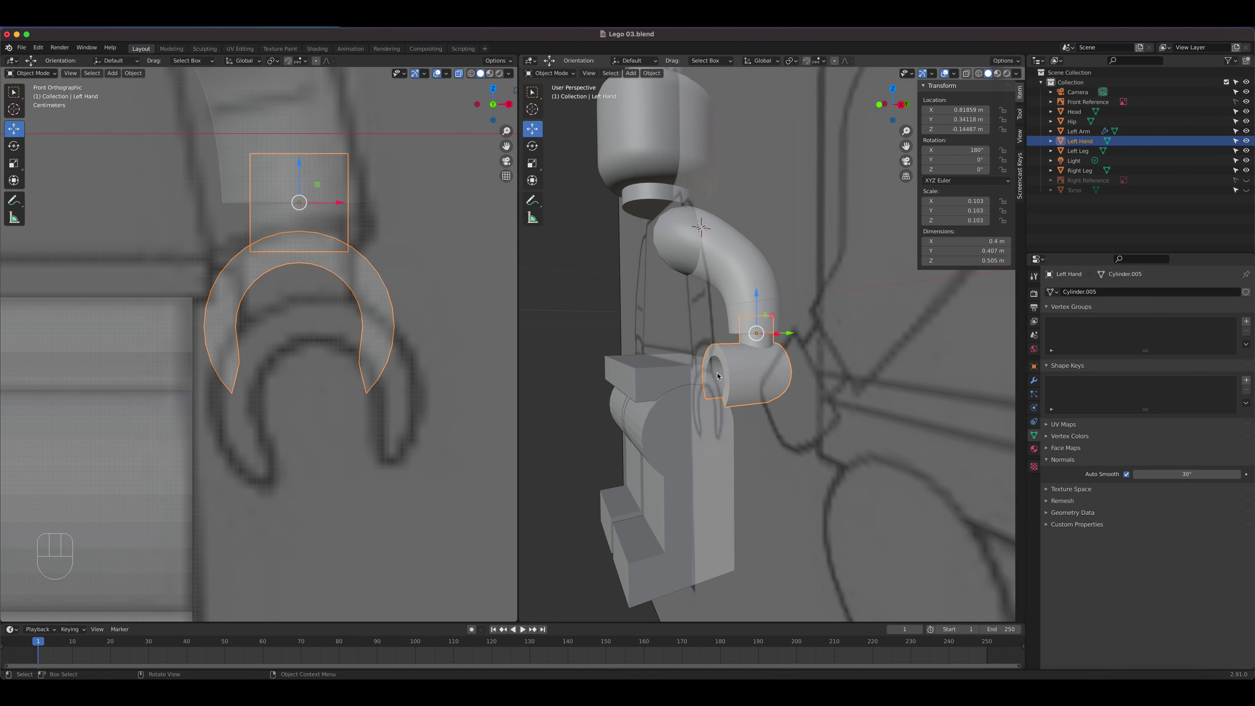
{"action": "middle_click_drag", "start_coordinate": [755, 375], "coordinate": [702, 378]}
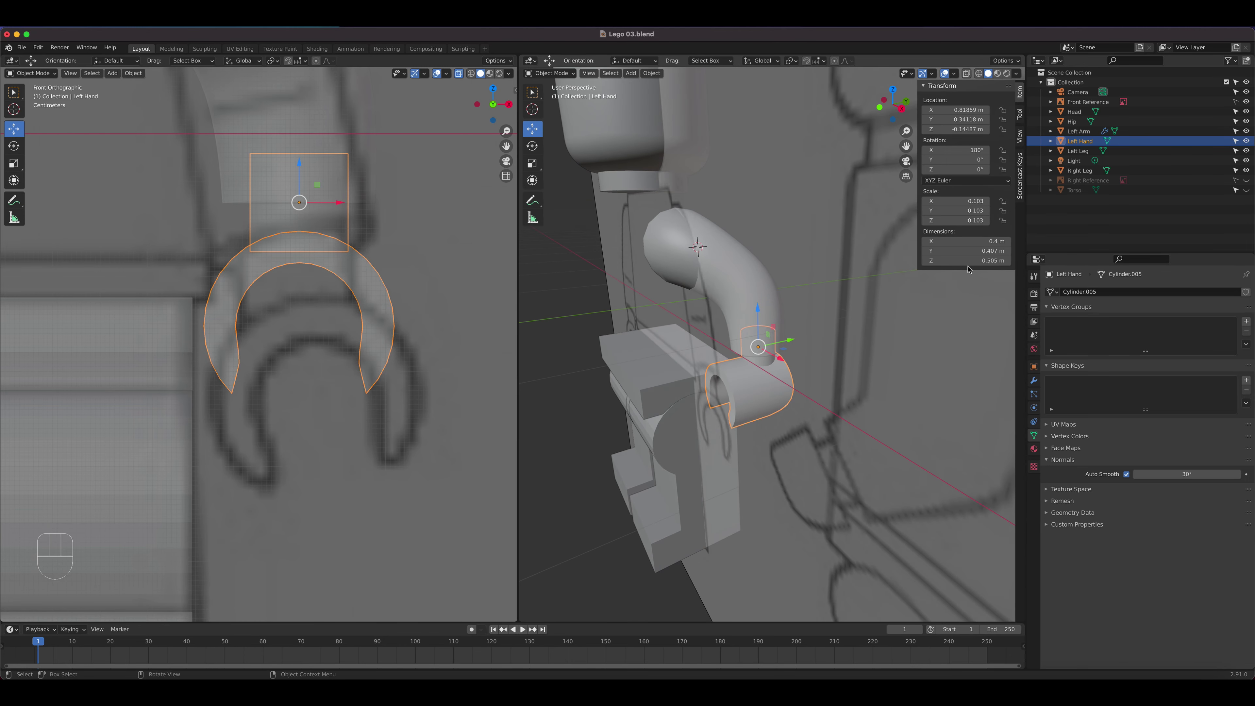
{"action": "left_click", "coordinate": [1246, 190]}
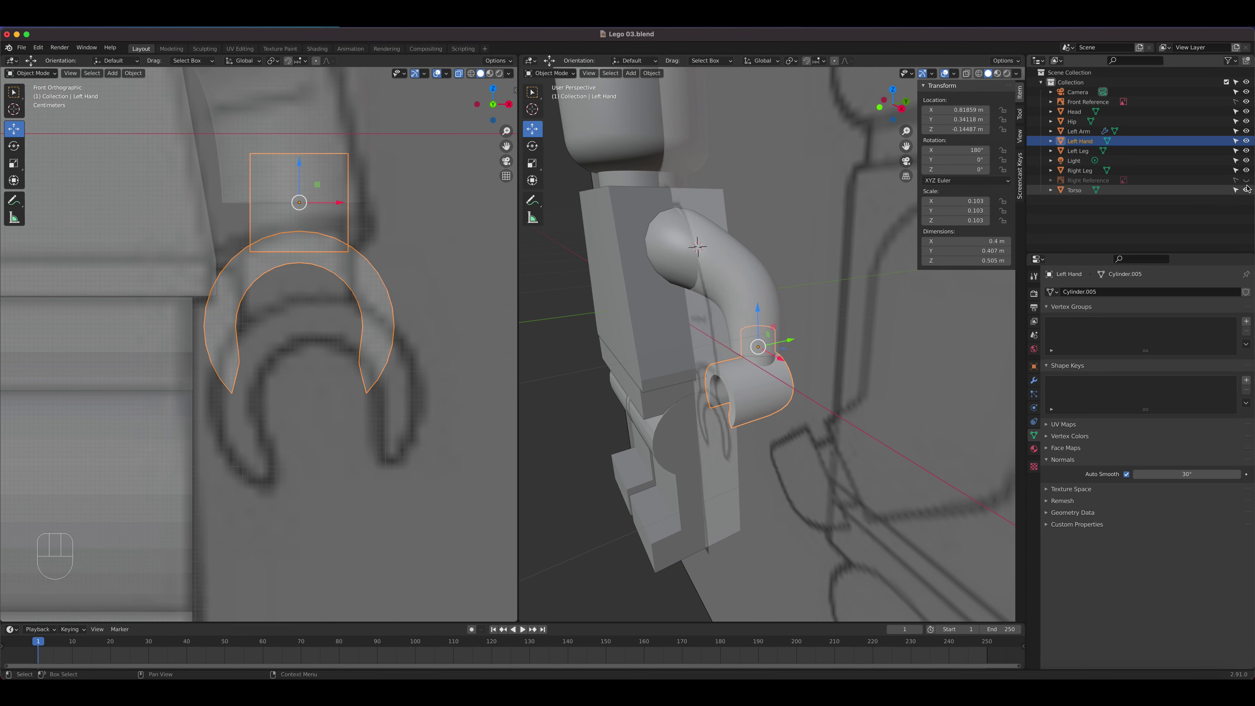
{"action": "left_click", "coordinate": [1247, 101]}
{"action": "key", "text": "super+s"}
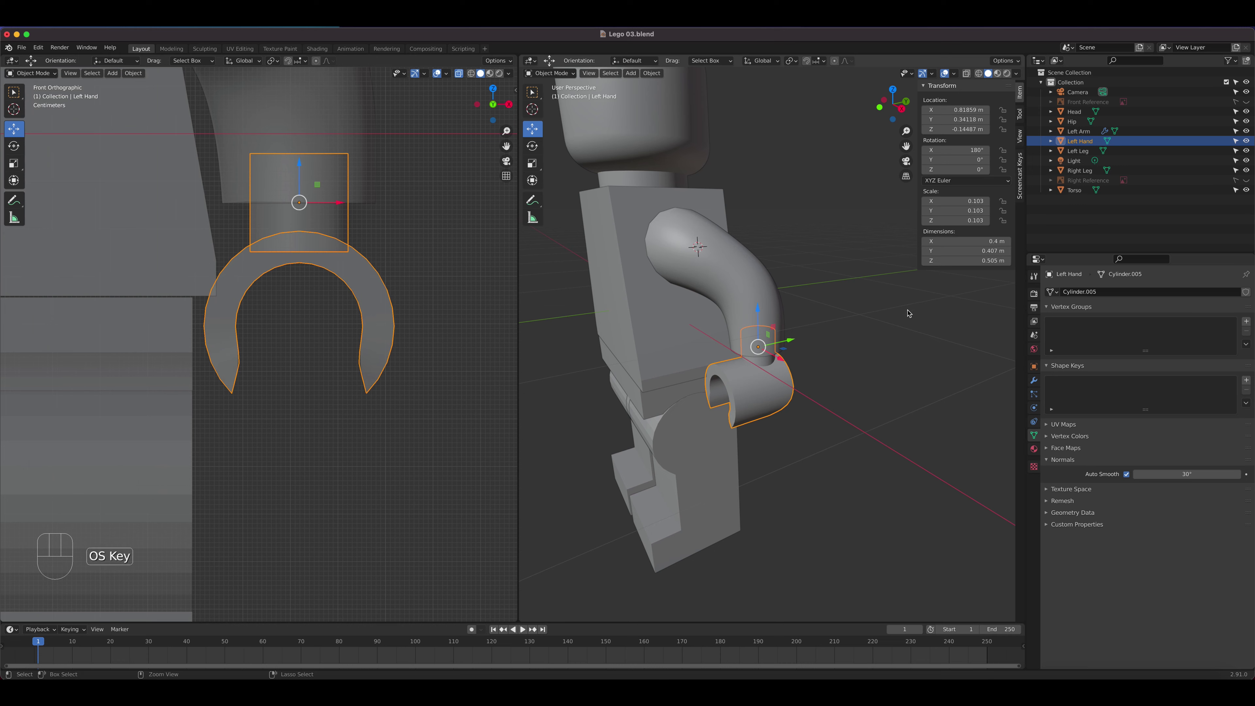
Step: Try moving the Left Arm and Left Hand together about 0.026 m outward along X, and undo the move
{"action": "scroll", "coordinate": [808, 336], "scroll_direction": "down", "scroll_amount": 5}
{"action": "middle_click_drag", "start_coordinate": [791, 335], "coordinate": [708, 360]}
{"action": "scroll", "coordinate": [731, 401], "scroll_direction": "up", "scroll_amount": 5}
{"action": "scroll", "coordinate": [732, 402], "scroll_direction": "up", "scroll_amount": 3}
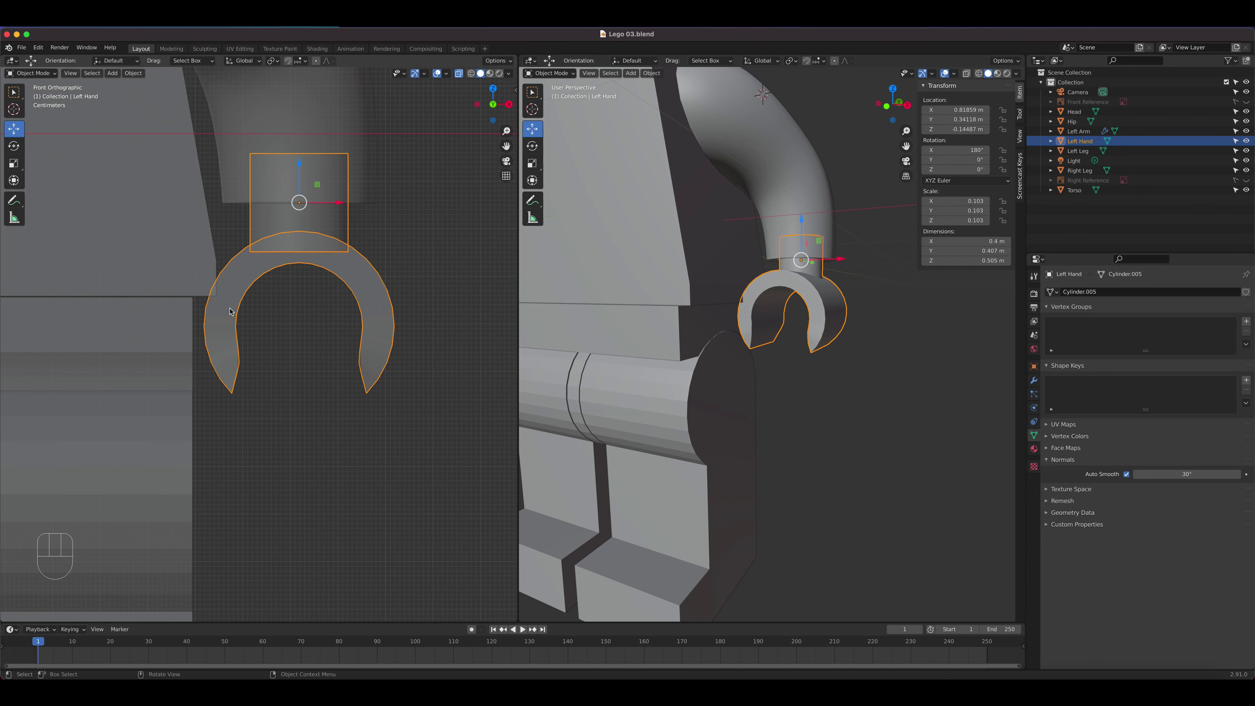
{"action": "left_click", "coordinate": [340, 205]}
{"action": "scroll", "coordinate": [344, 210], "scroll_direction": "down", "scroll_amount": 4}
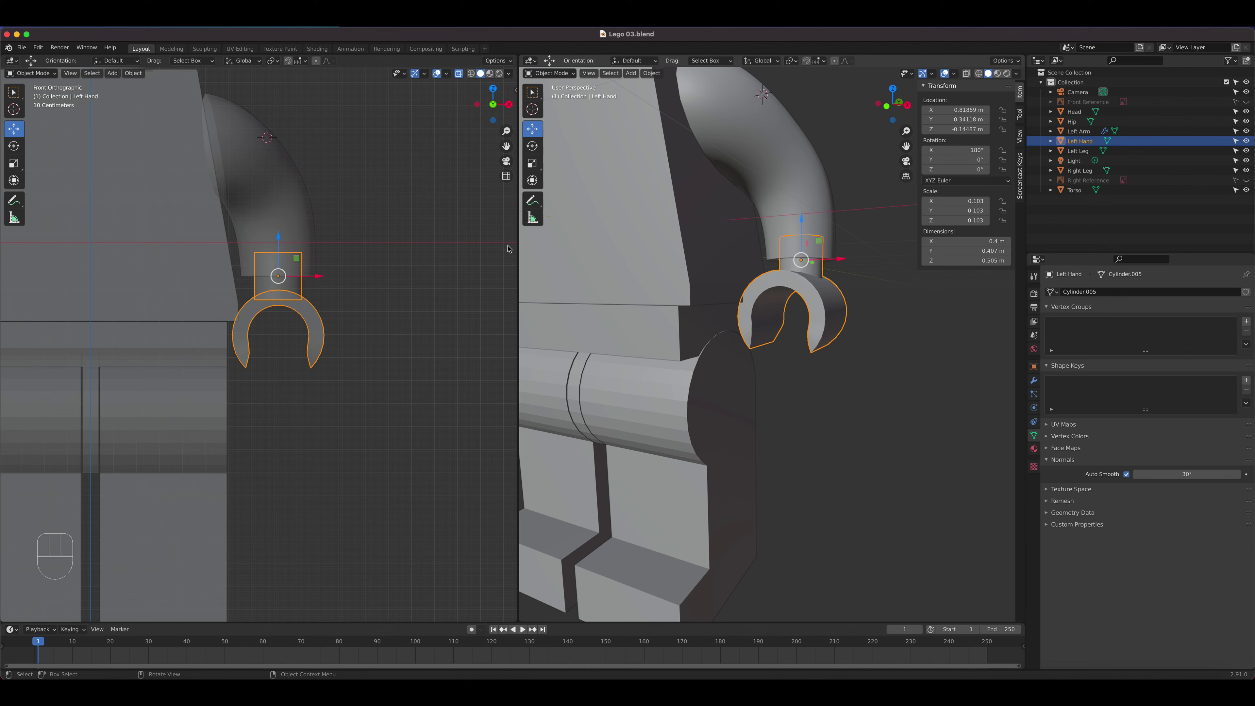
{"action": "left_click", "coordinate": [272, 188]}
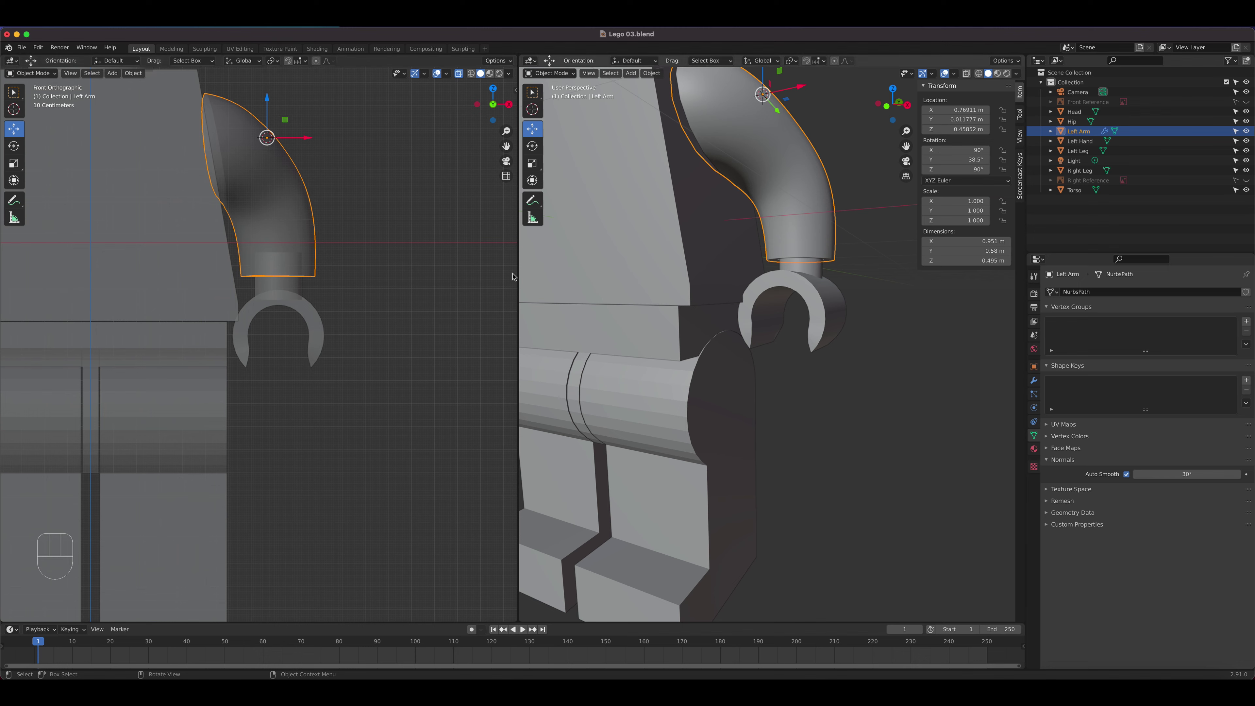
{"action": "left_click", "coordinate": [295, 167], "text": "shift"}
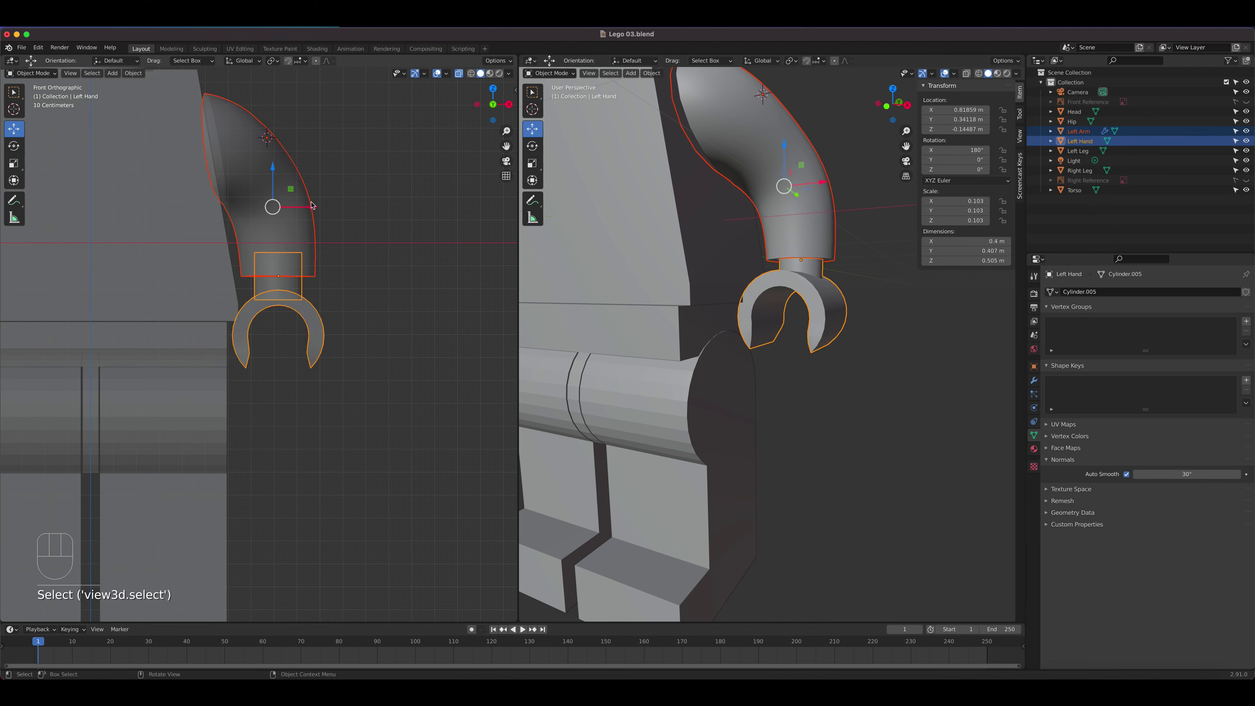
{"action": "left_click_drag", "start_coordinate": [312, 206], "coordinate": [321, 207]}
{"action": "middle_click_drag", "start_coordinate": [731, 174], "coordinate": [678, 294]}
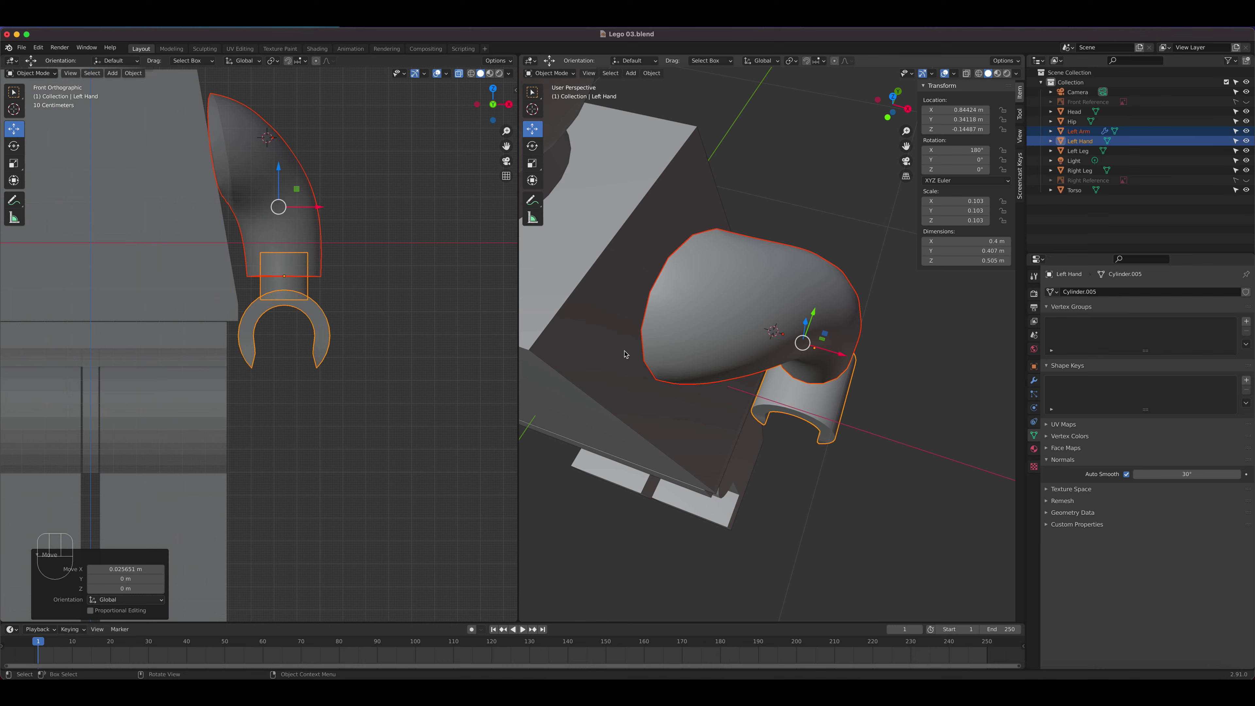
{"action": "key", "text": "KP_7"}
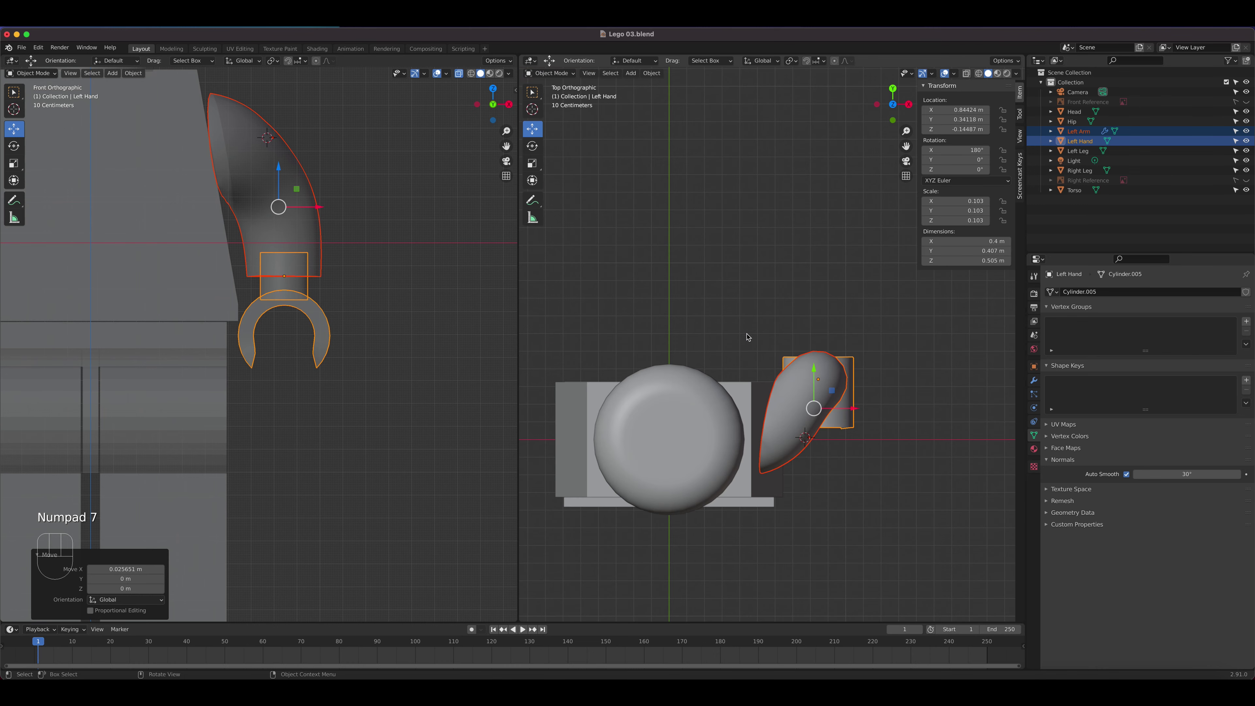
{"action": "key", "text": "super+z"}
{"action": "key", "text": "super+z"}
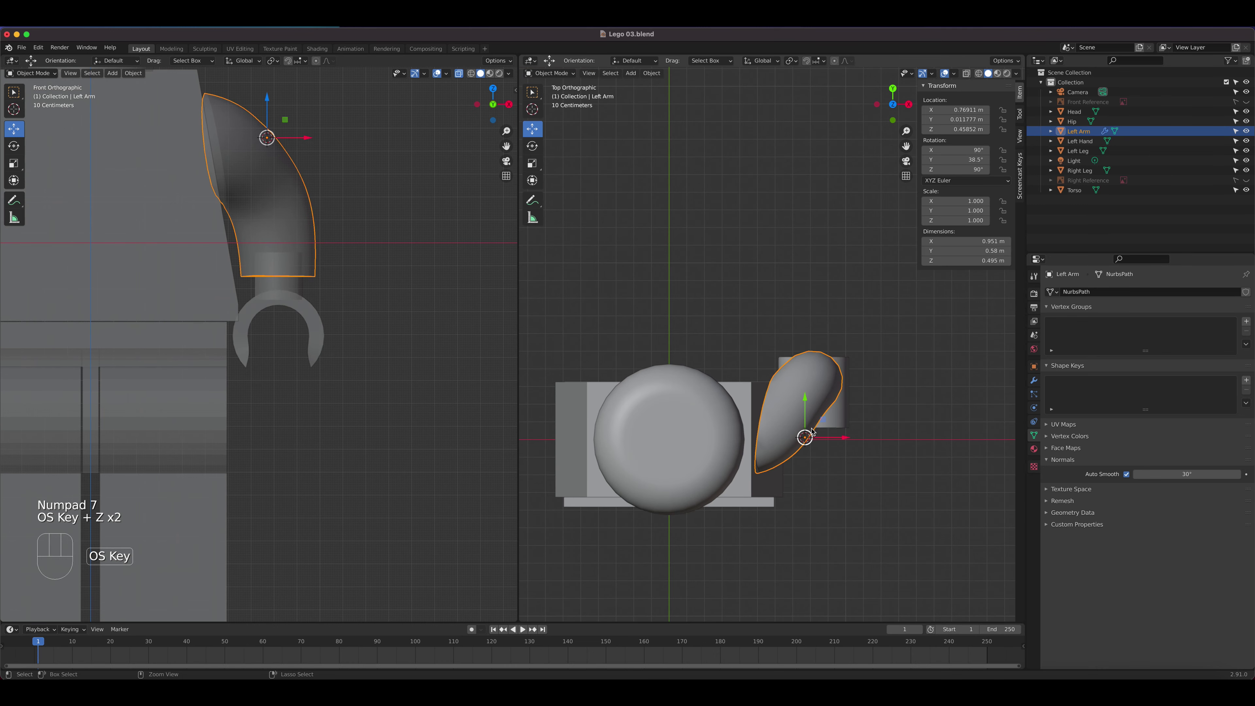
Step: In the top view, rotate the Left Arm about 9.5° so its shoulder side lies closer to parallel with the torso
{"action": "middle_click_drag", "start_coordinate": [817, 424], "coordinate": [758, 303], "text": "shift"}
{"action": "key", "text": "r"}
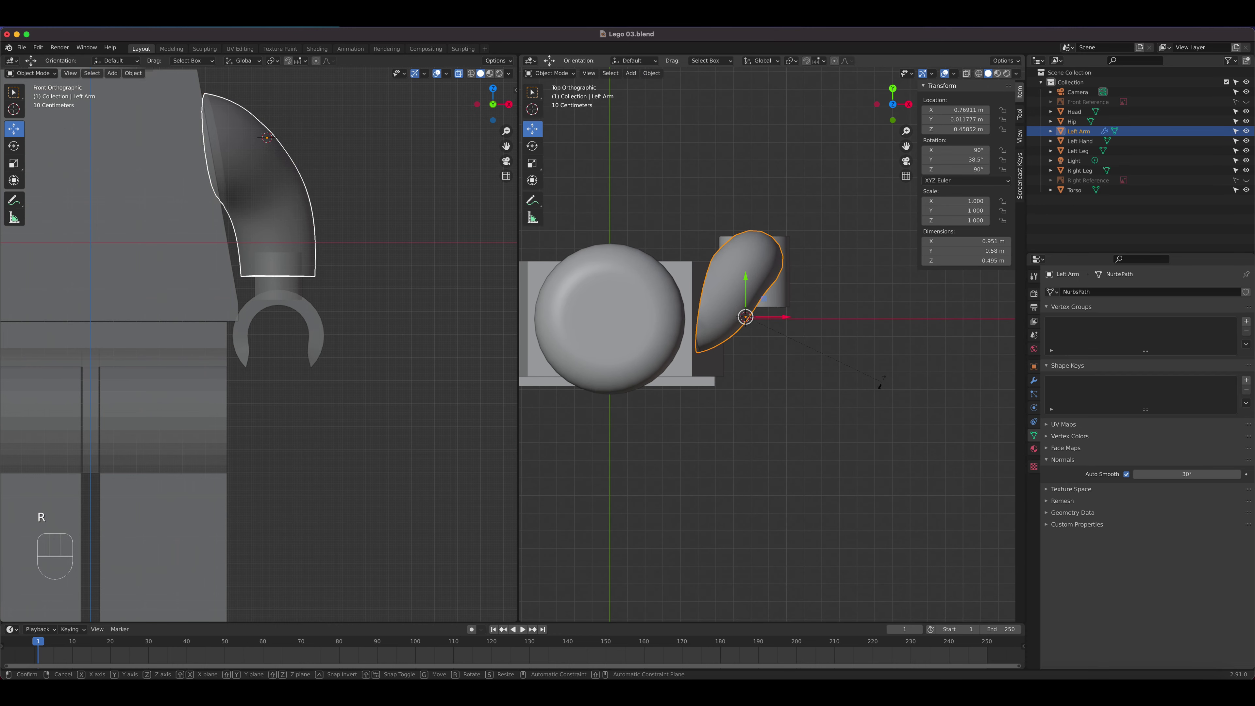
{"action": "left_click", "coordinate": [862, 356]}
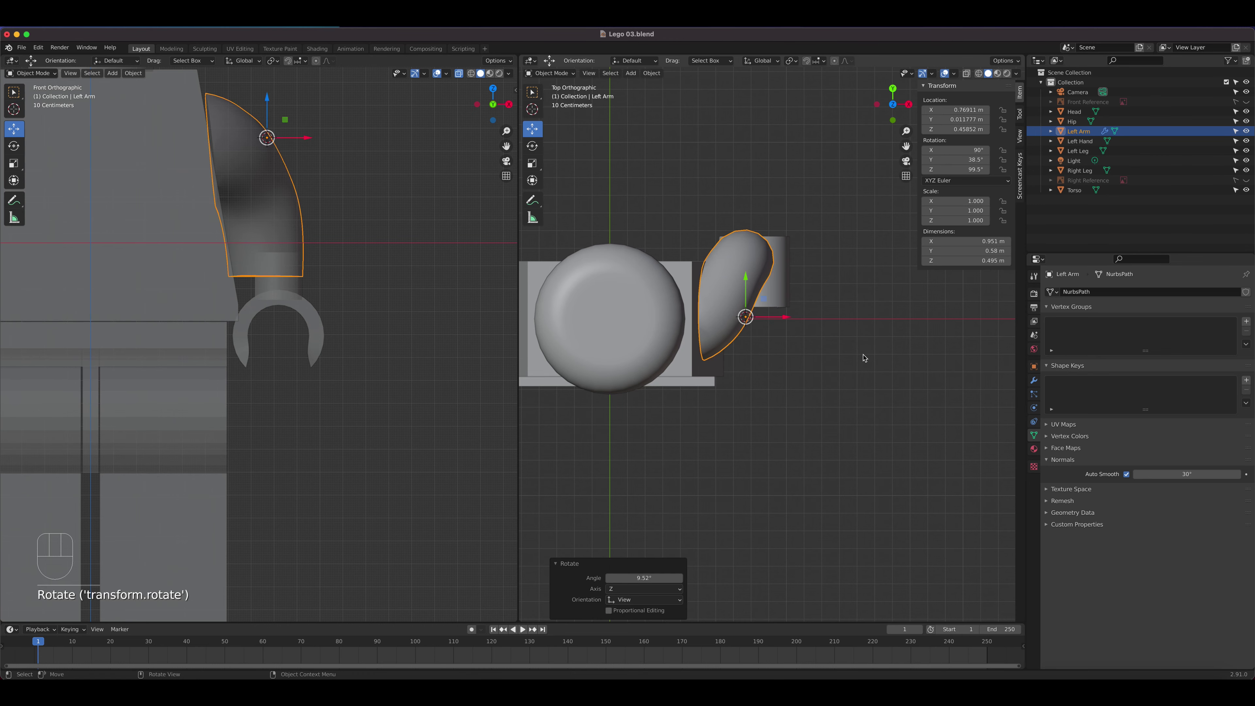
{"action": "key", "text": "r"}
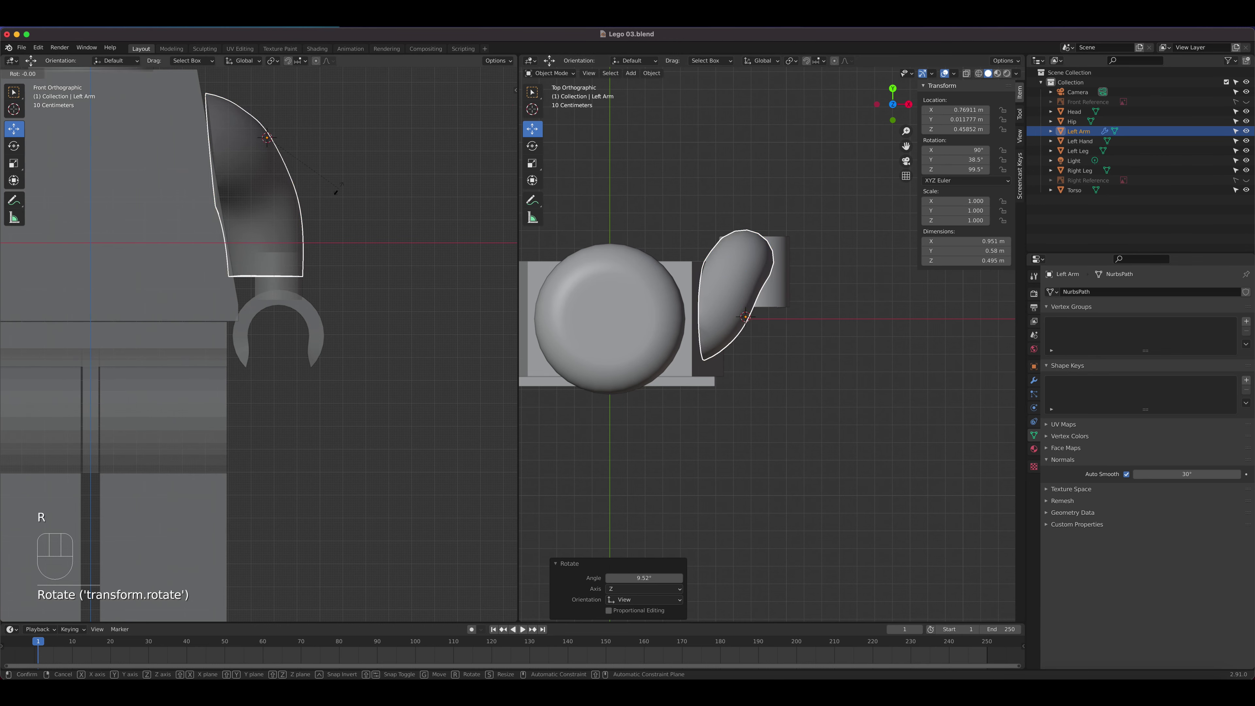
{"action": "key", "text": "x"}
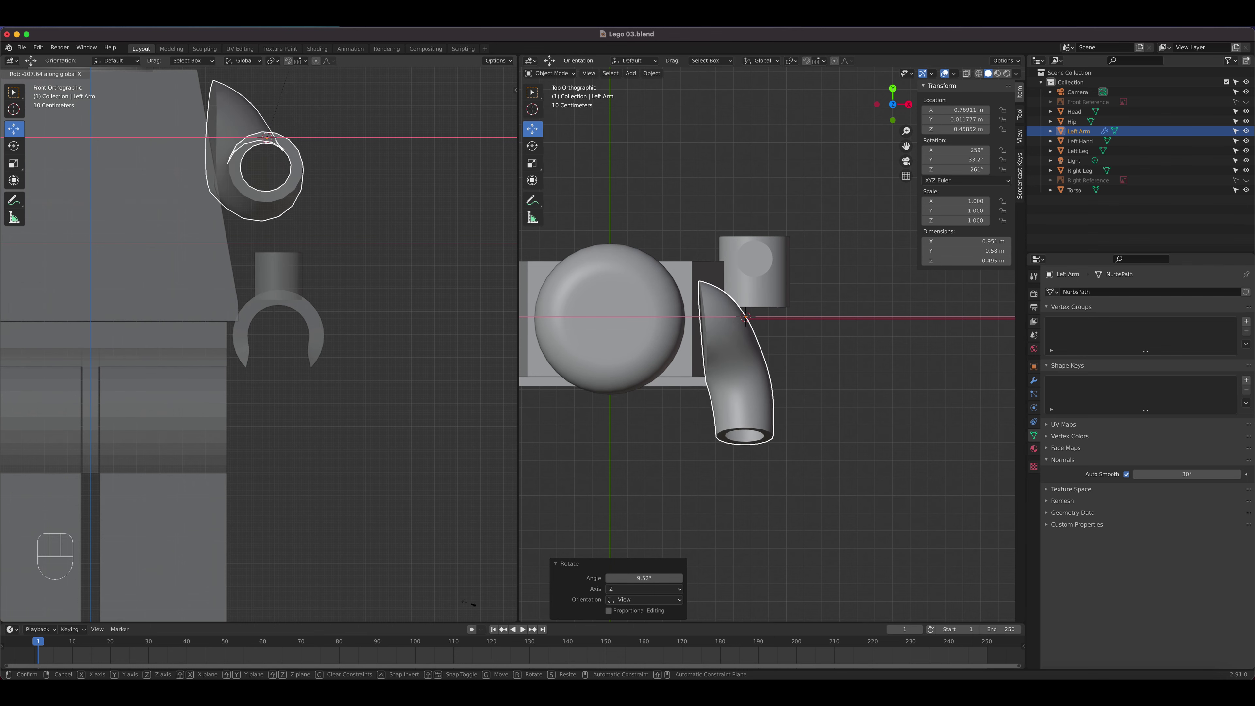
{"action": "right_click", "coordinate": [101, 268]}
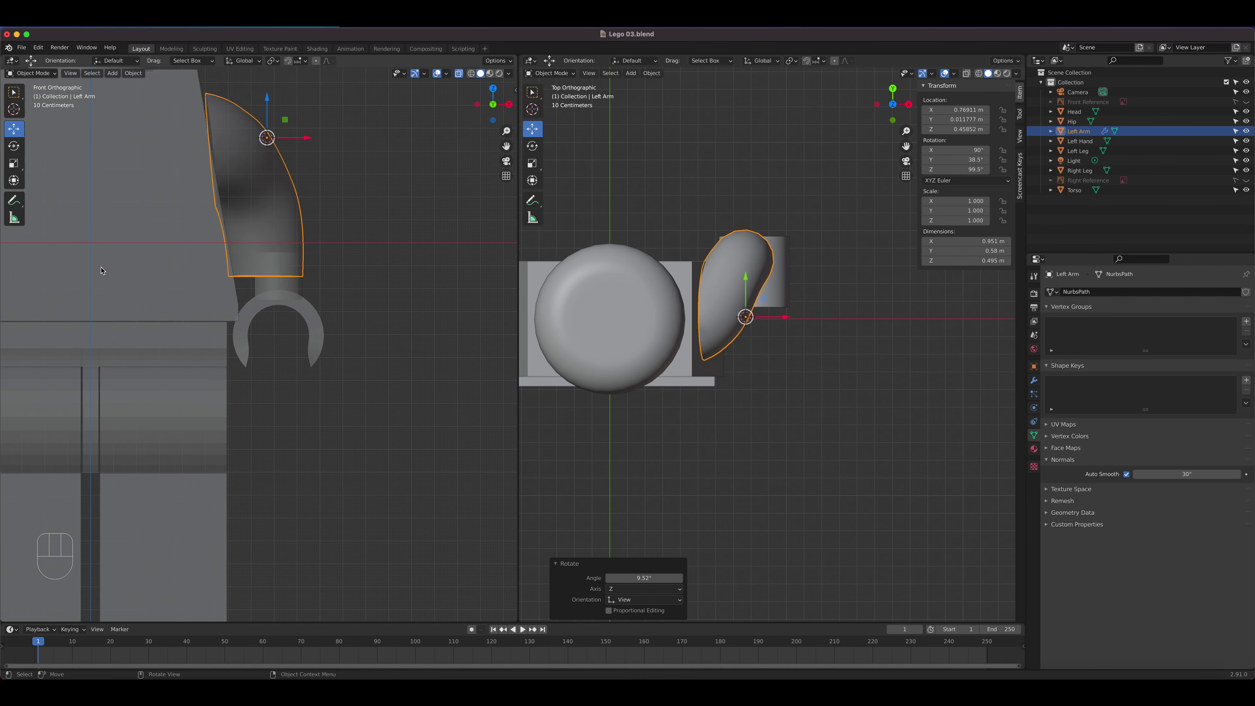
Step: In the front view, rotate the Left Arm about 4.6° to match the torso's slope and move it about 0.011 m outward along X
{"action": "scroll", "coordinate": [304, 180], "scroll_direction": "up", "scroll_amount": 1}
{"action": "middle_click_drag", "start_coordinate": [304, 183], "coordinate": [358, 354], "text": "shift"}
{"action": "scroll", "coordinate": [377, 372], "scroll_direction": "up", "scroll_amount": 2}
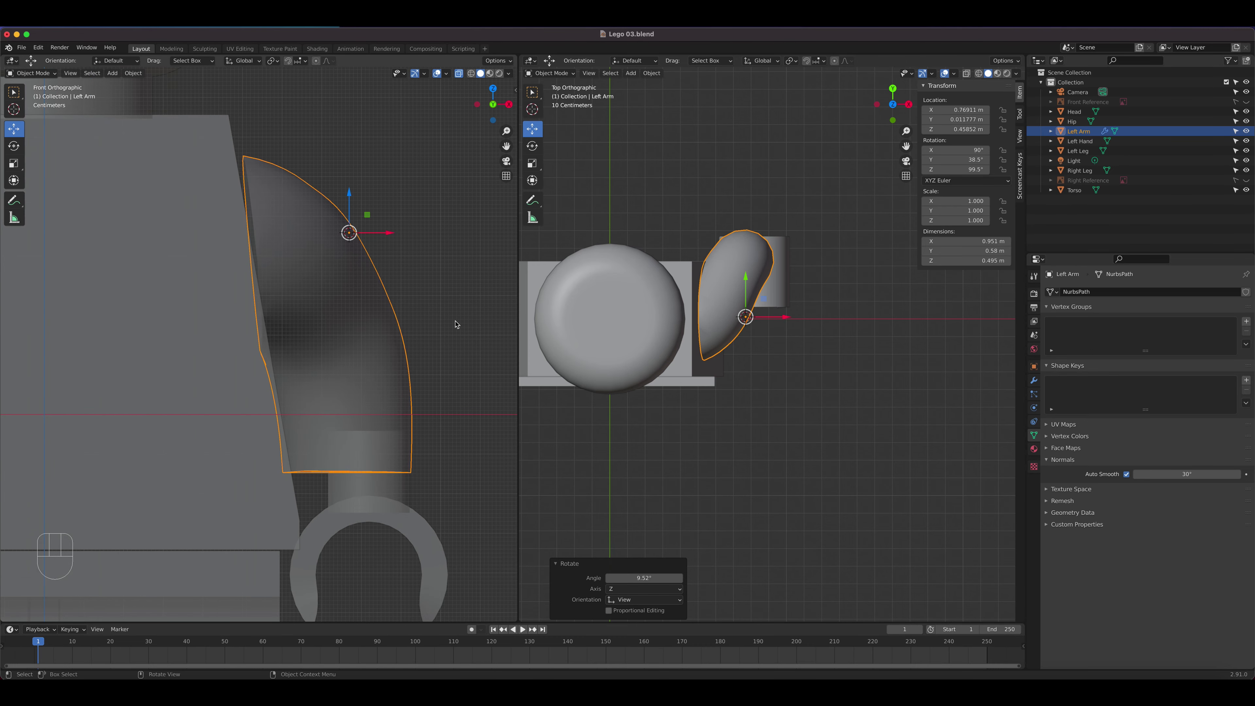
{"action": "key", "text": "r"}
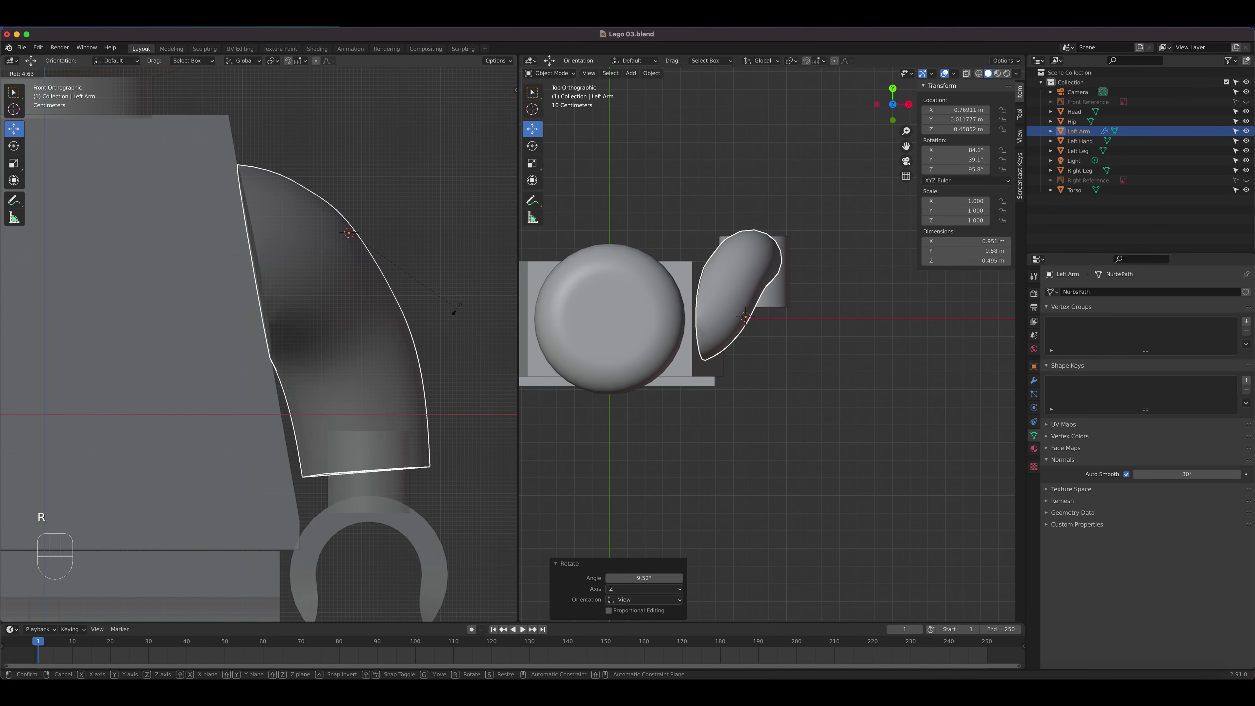
{"action": "left_click", "coordinate": [455, 311]}
{"action": "key", "text": "g"}
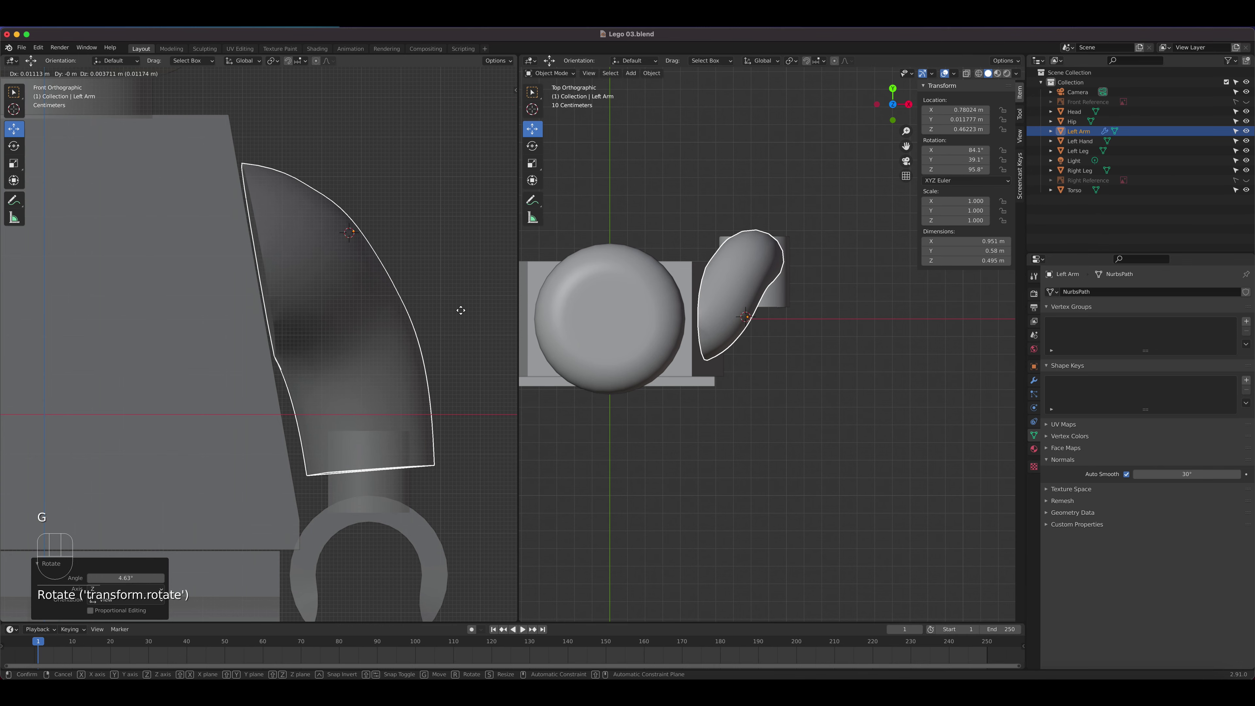
{"action": "left_click", "coordinate": [461, 310]}
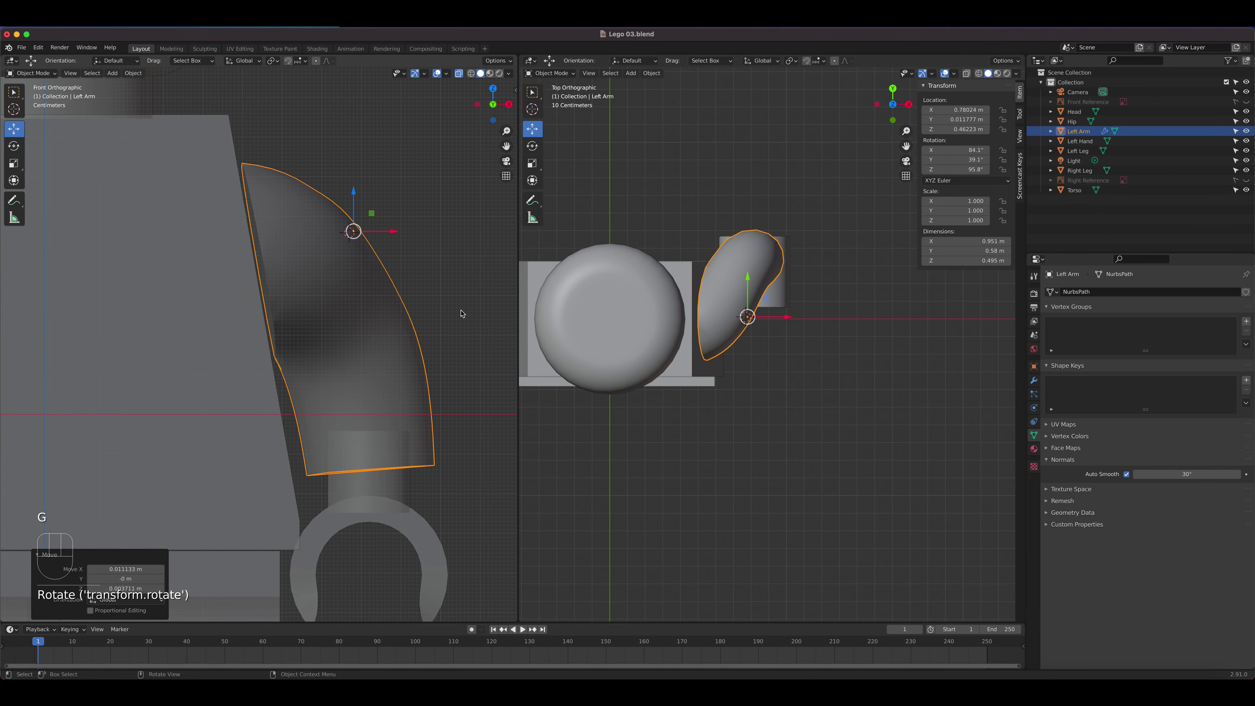
Step: Rotate the Left Hand about 7.2° in the front view and shift it slightly outward and up to fit the tilted sleeve opening
{"action": "left_click", "coordinate": [390, 496]}
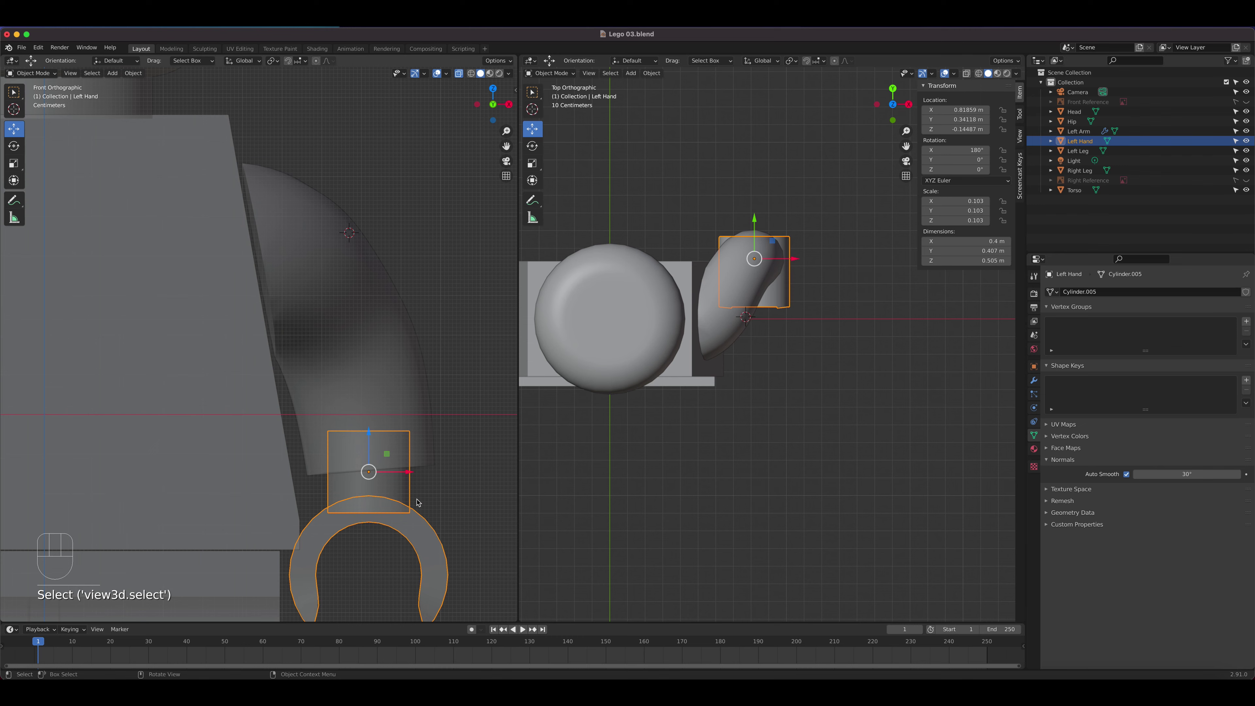
{"action": "key", "text": "r"}
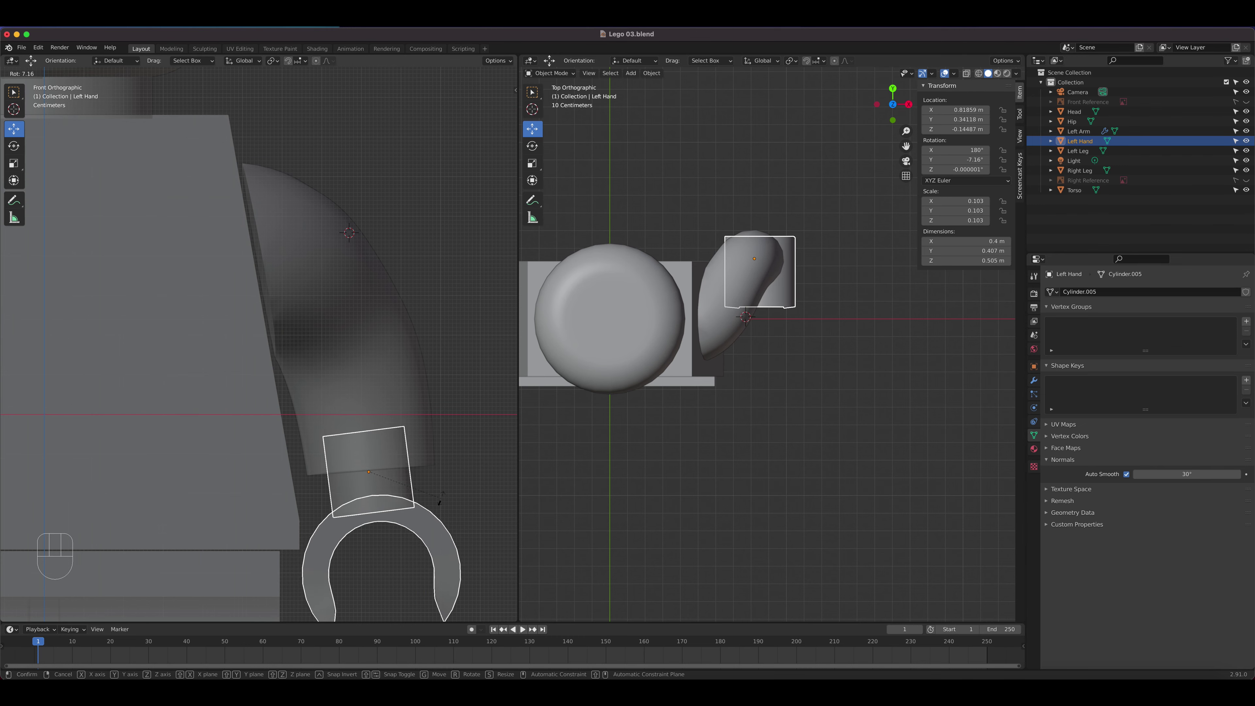
{"action": "left_click", "coordinate": [444, 499]}
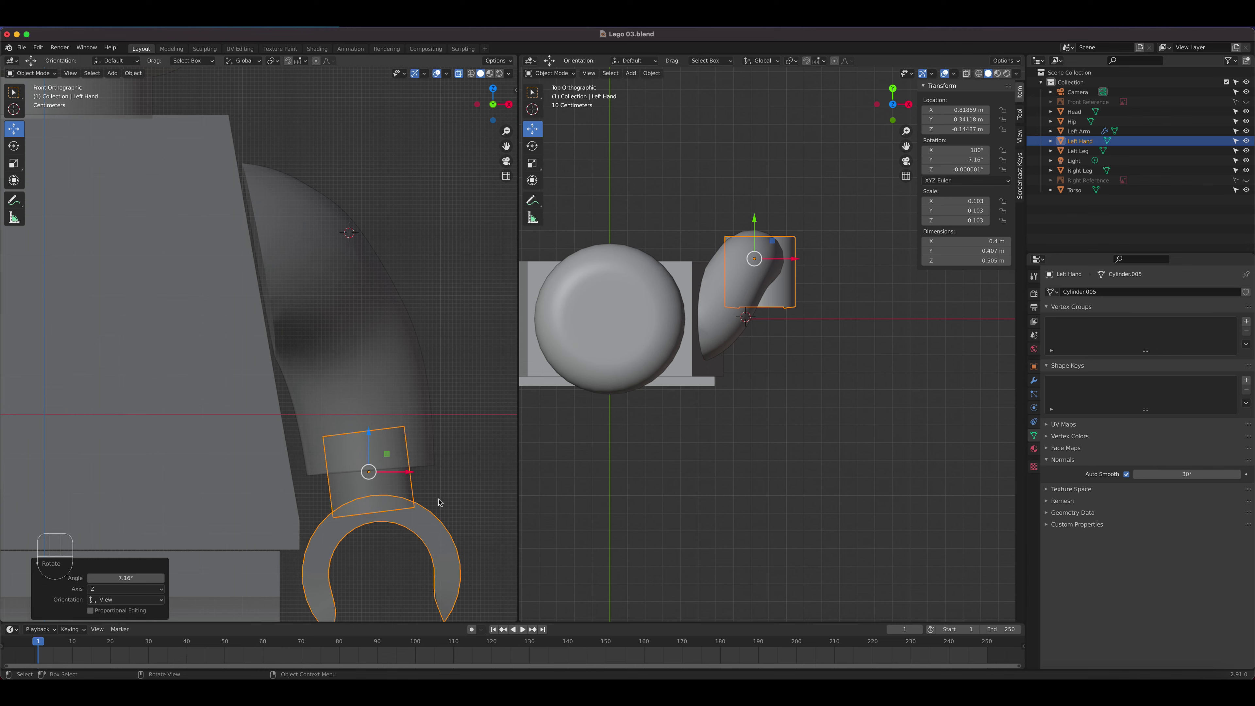
{"action": "key", "text": "g"}
{"action": "left_click", "coordinate": [502, 504]}
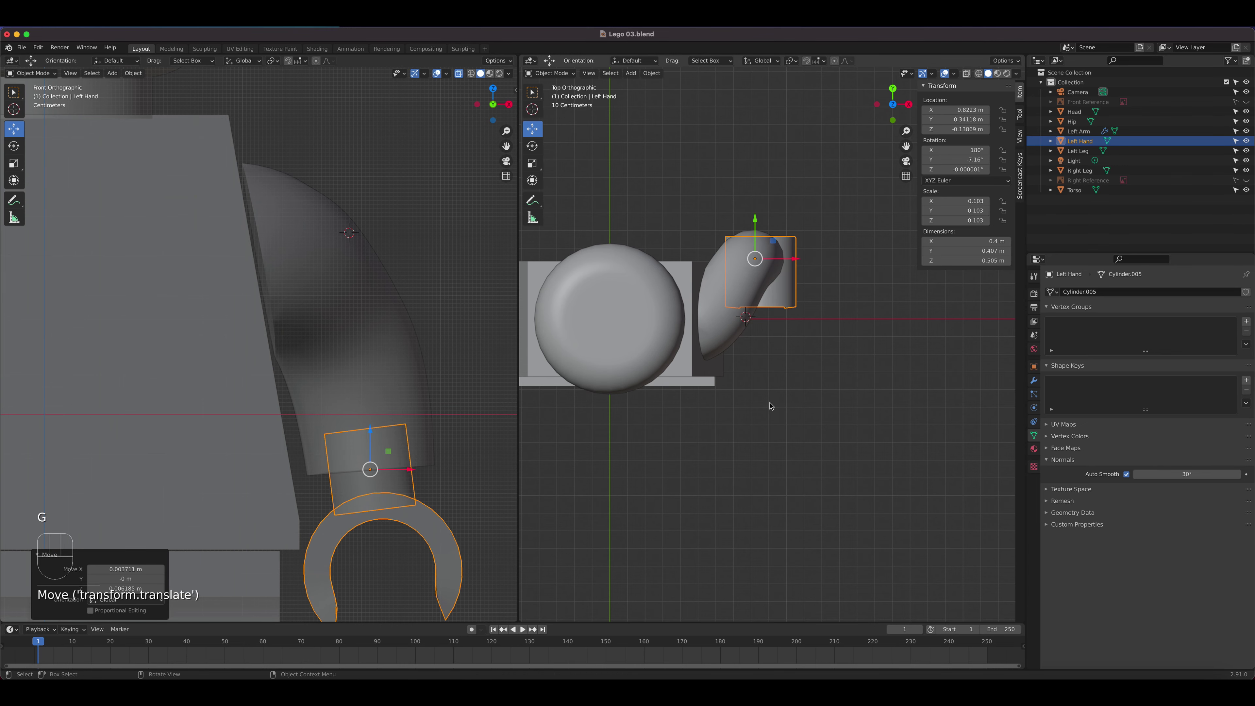
Step: Show the whole figure in front view and add a Mirror modifier to the Left Arm
{"action": "middle_click_drag", "start_coordinate": [621, 355], "coordinate": [681, 342]}
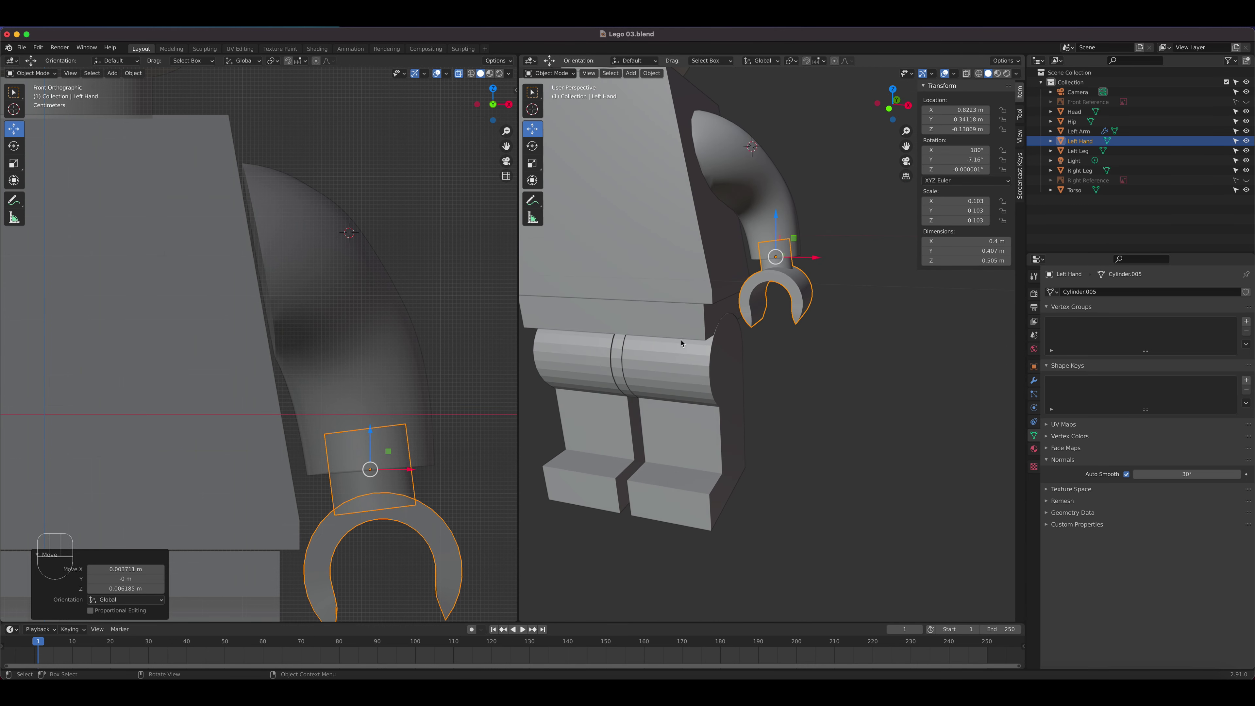
{"action": "scroll", "coordinate": [680, 342], "scroll_direction": "down", "scroll_amount": 2}
{"action": "key", "text": "KP_1"}
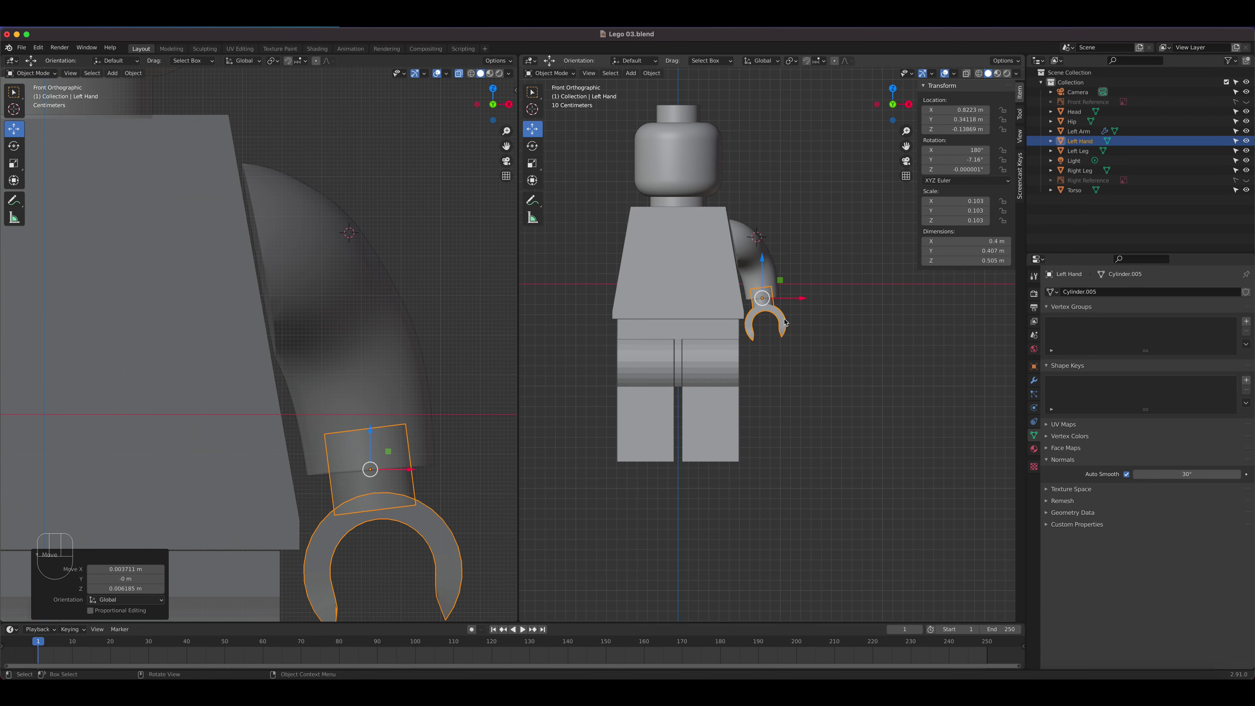
{"action": "left_click", "coordinate": [747, 251]}
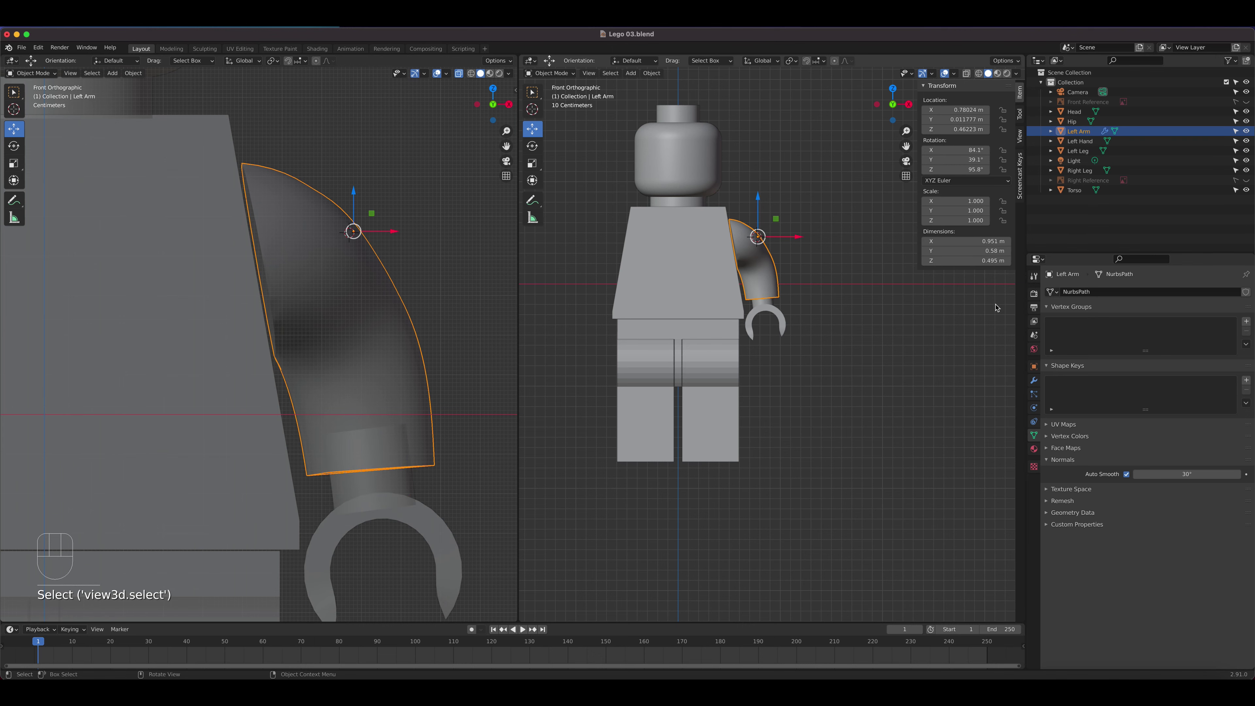
{"action": "left_click", "coordinate": [1040, 380]}
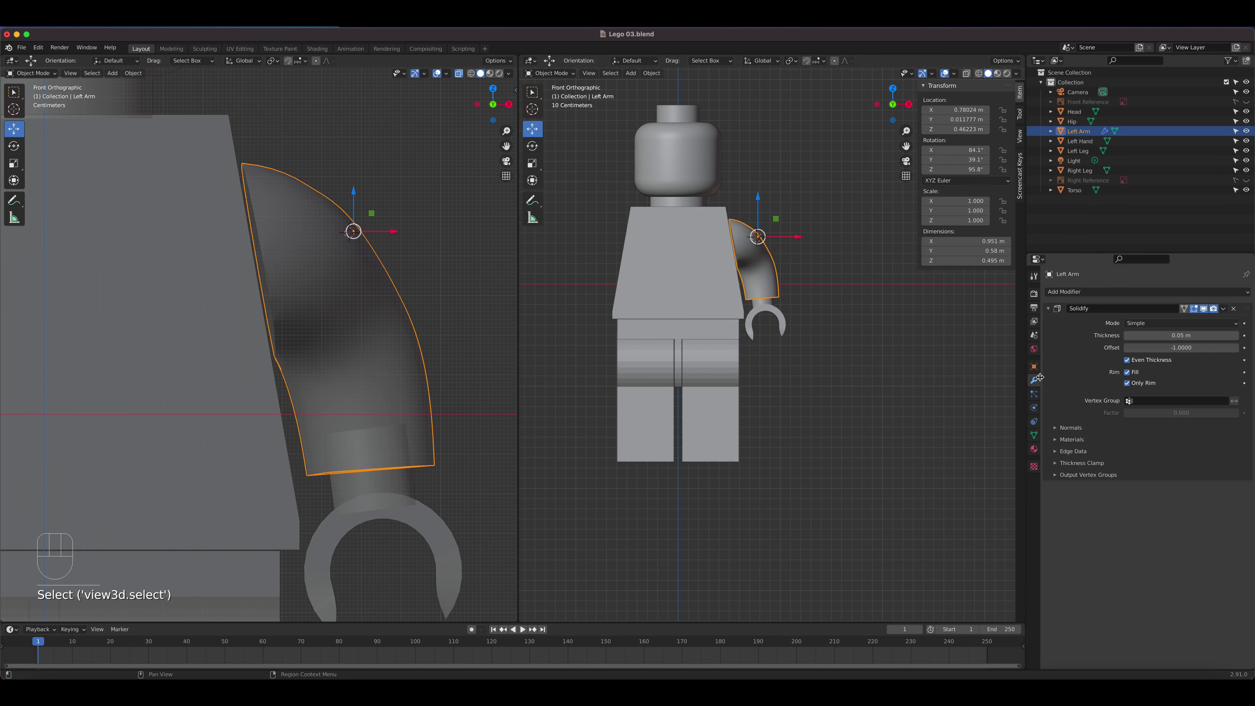
{"action": "left_click", "coordinate": [1078, 295]}
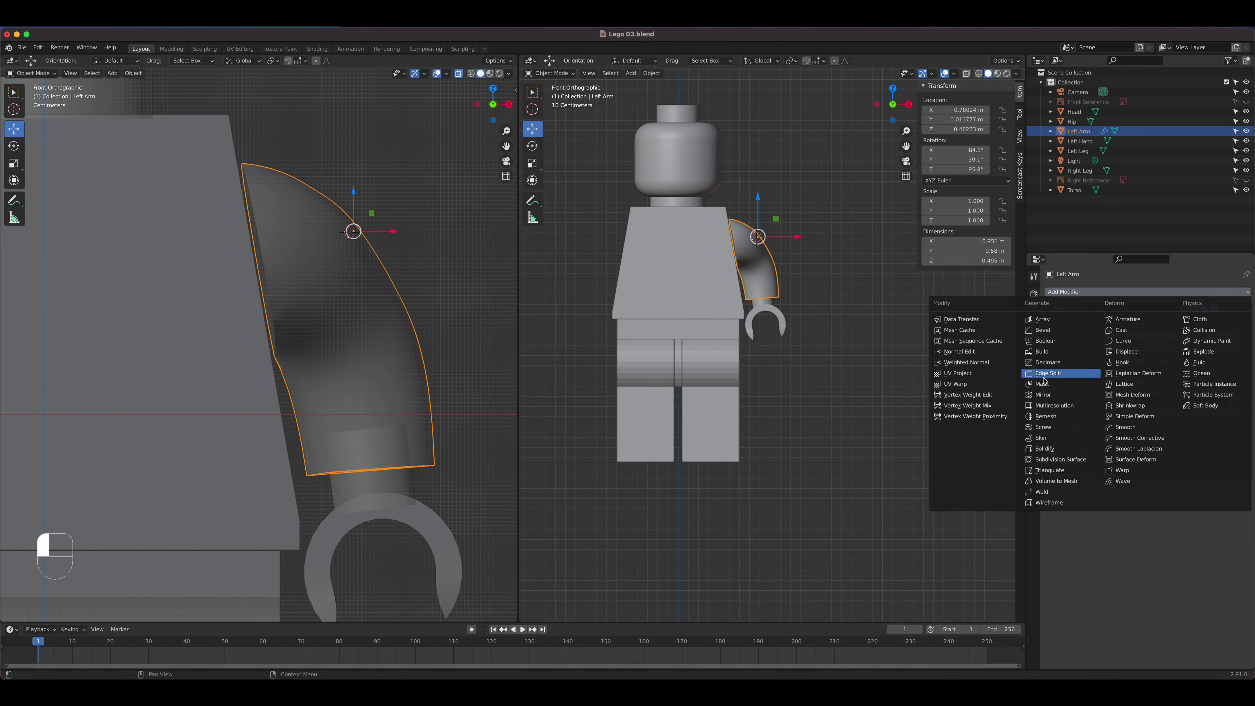
{"action": "left_click", "coordinate": [1044, 394]}
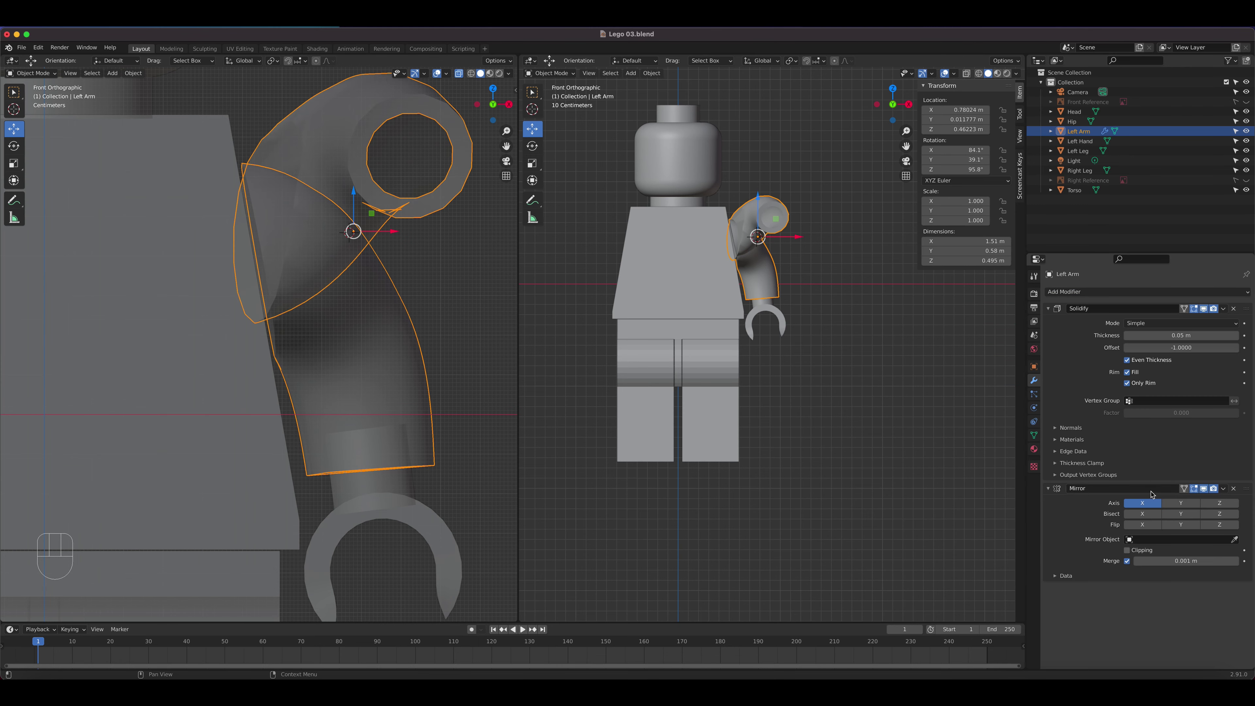
Step: Try the Y and Z axes in the arm's Mirror modifier, and return to mirroring on X only
{"action": "left_click", "coordinate": [1170, 504]}
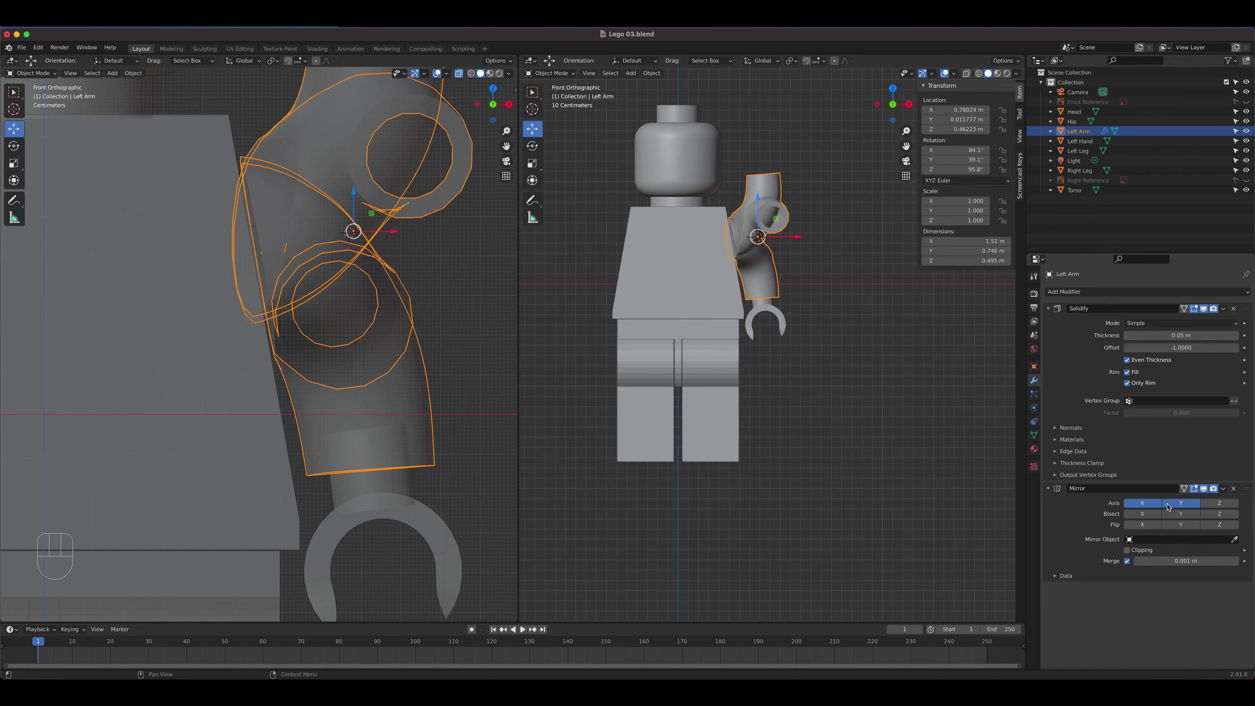
{"action": "left_click", "coordinate": [1218, 504]}
{"action": "left_click", "coordinate": [1212, 505]}
{"action": "left_click", "coordinate": [1181, 504]}
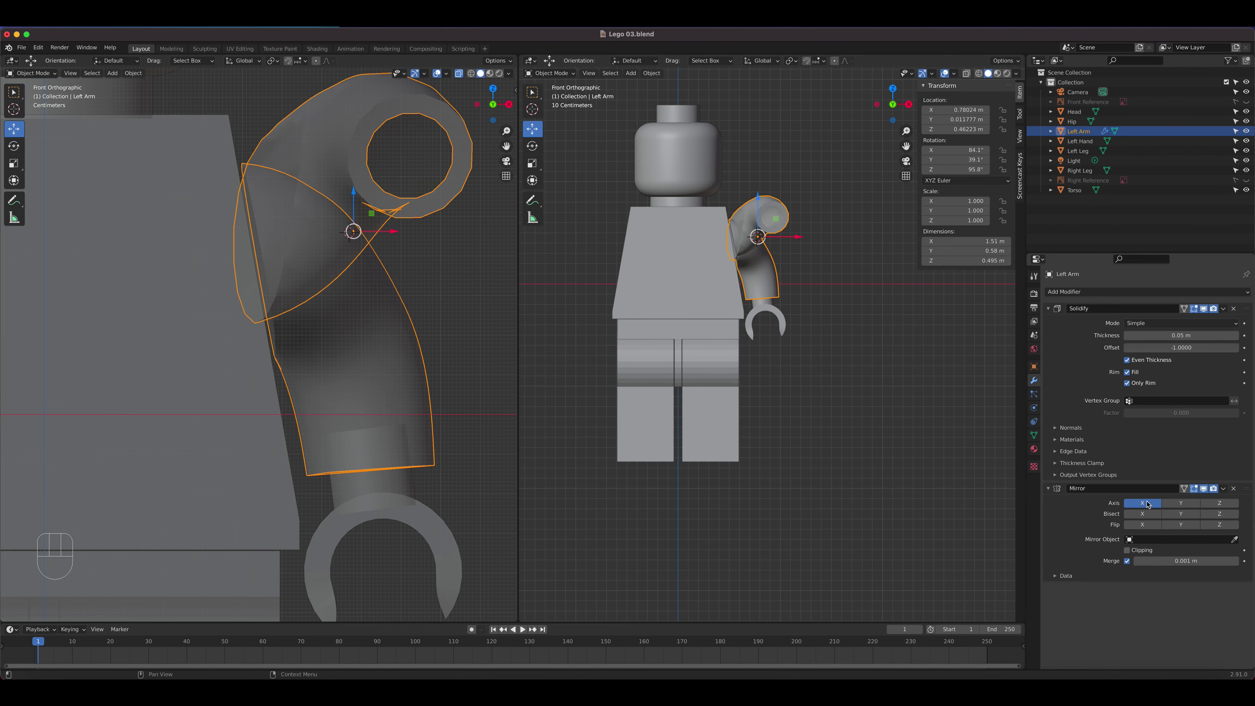
Step: Keep the Left Arm's Mirror modifier on the X axis and set the Torso as its mirror object
{"action": "left_click", "coordinate": [1145, 503]}
{"action": "left_click", "coordinate": [1146, 504]}
{"action": "left_click", "coordinate": [1234, 539]}
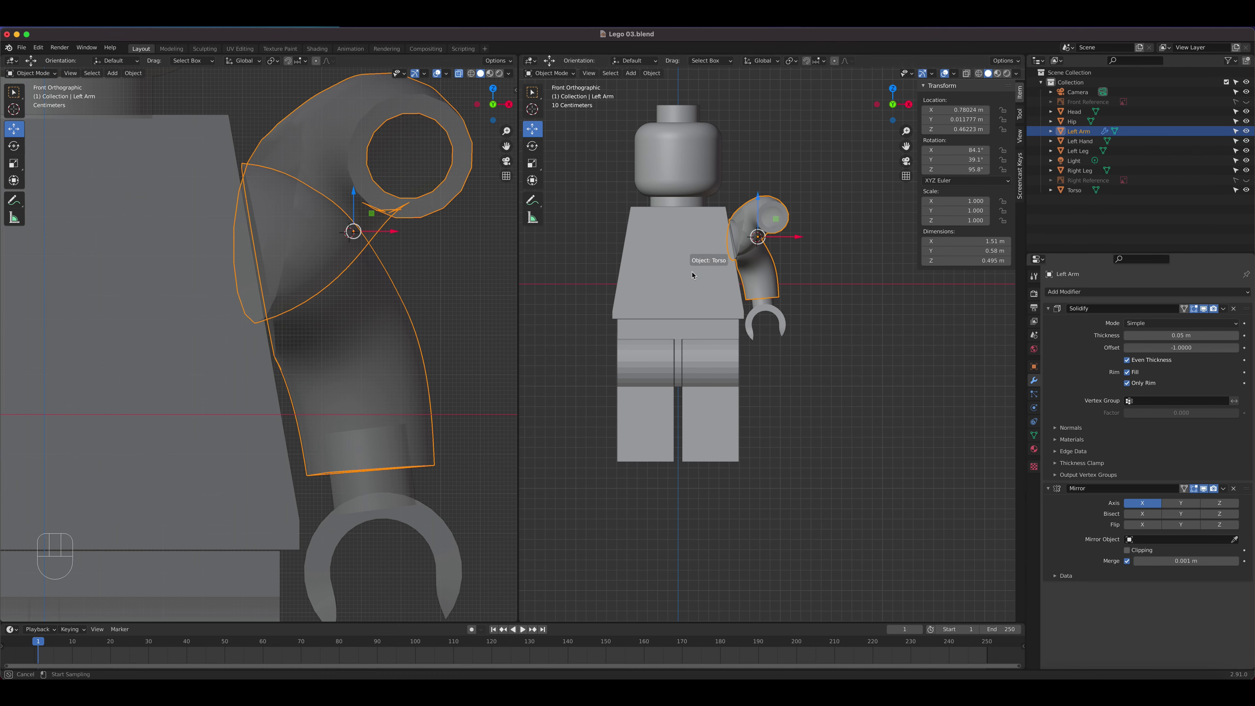
{"action": "left_click", "coordinate": [716, 285]}
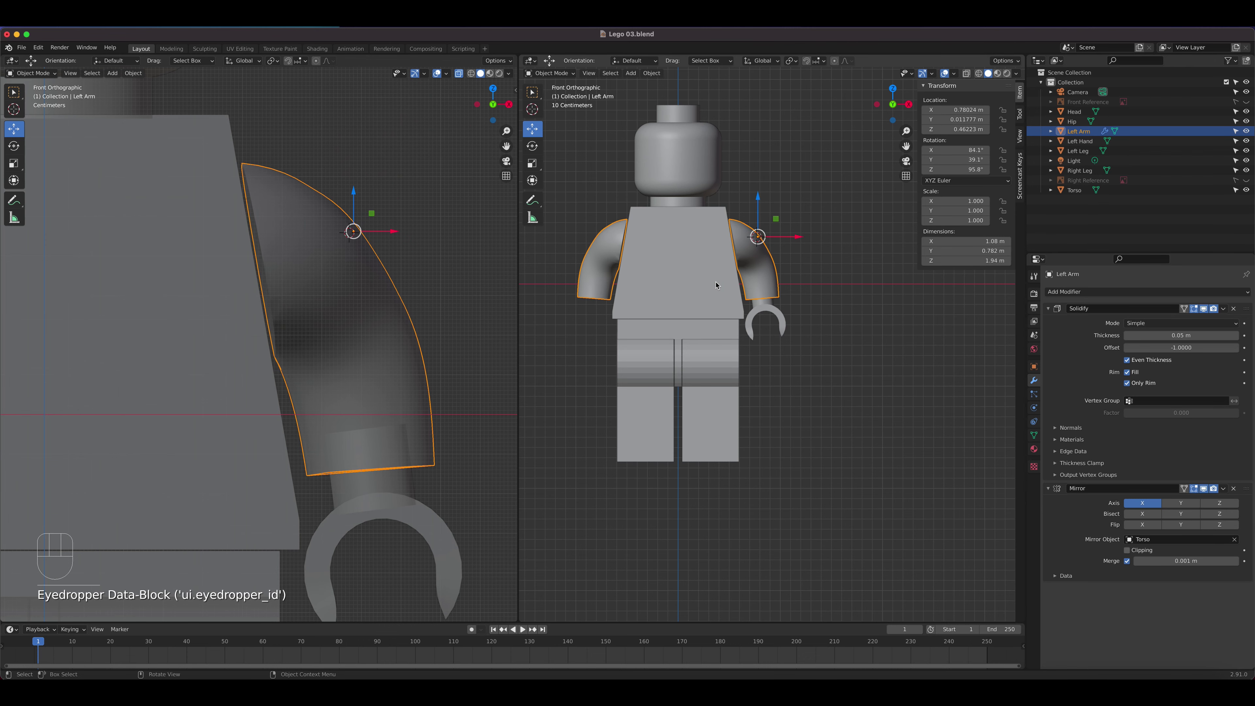
Step: Add a Mirror modifier to the Left Hand on the X axis with the Torso as its mirror object
{"action": "left_click", "coordinate": [783, 325]}
{"action": "left_click", "coordinate": [1072, 292]}
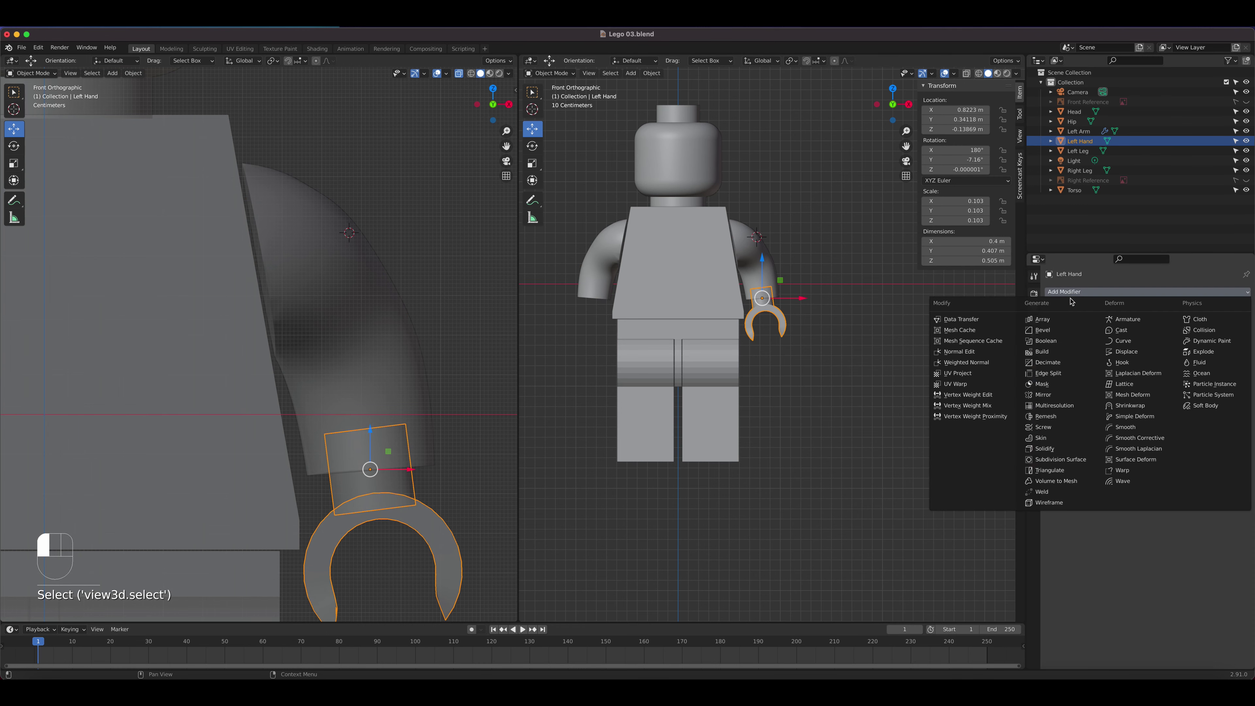
{"action": "left_click", "coordinate": [1056, 396]}
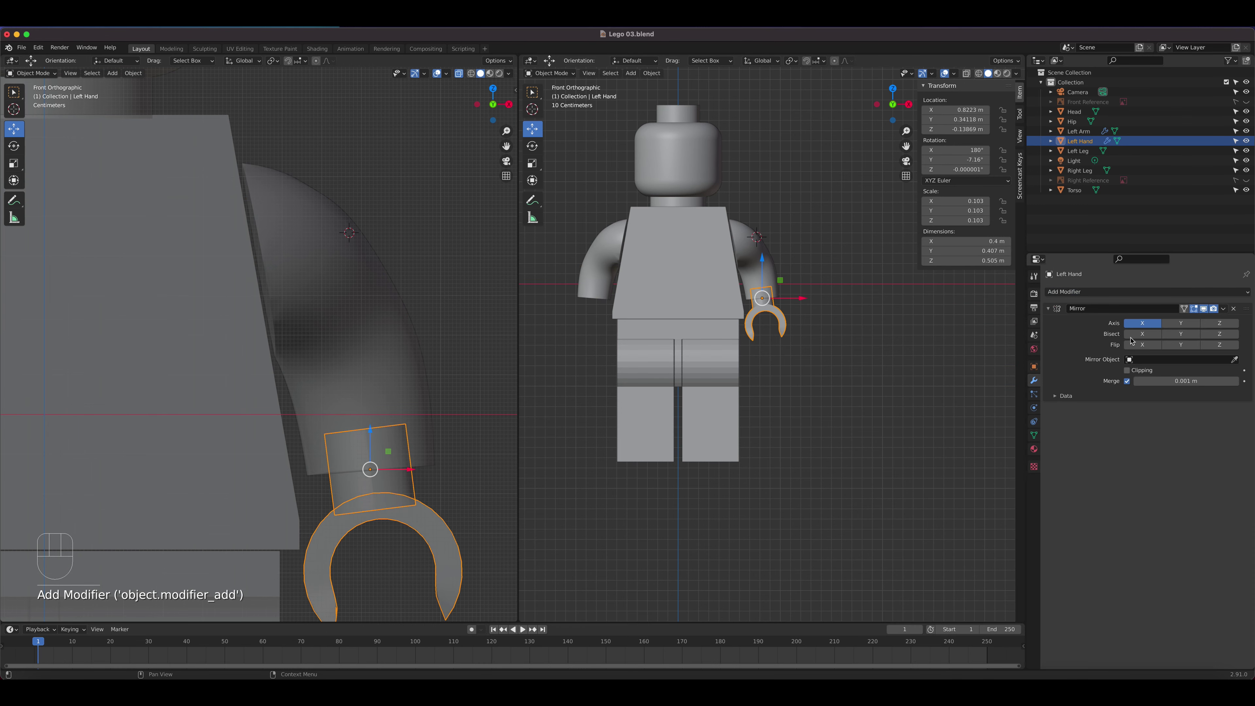
{"action": "left_click", "coordinate": [1234, 360]}
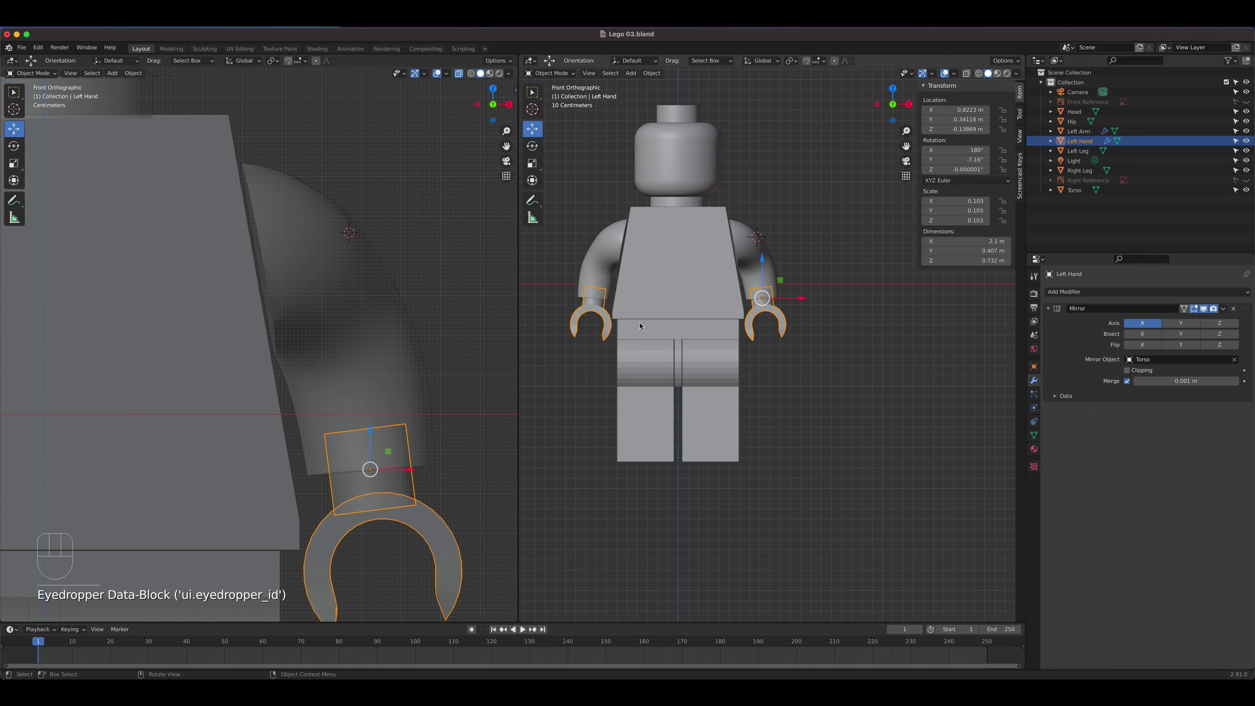
{"action": "key", "text": "Tab"}
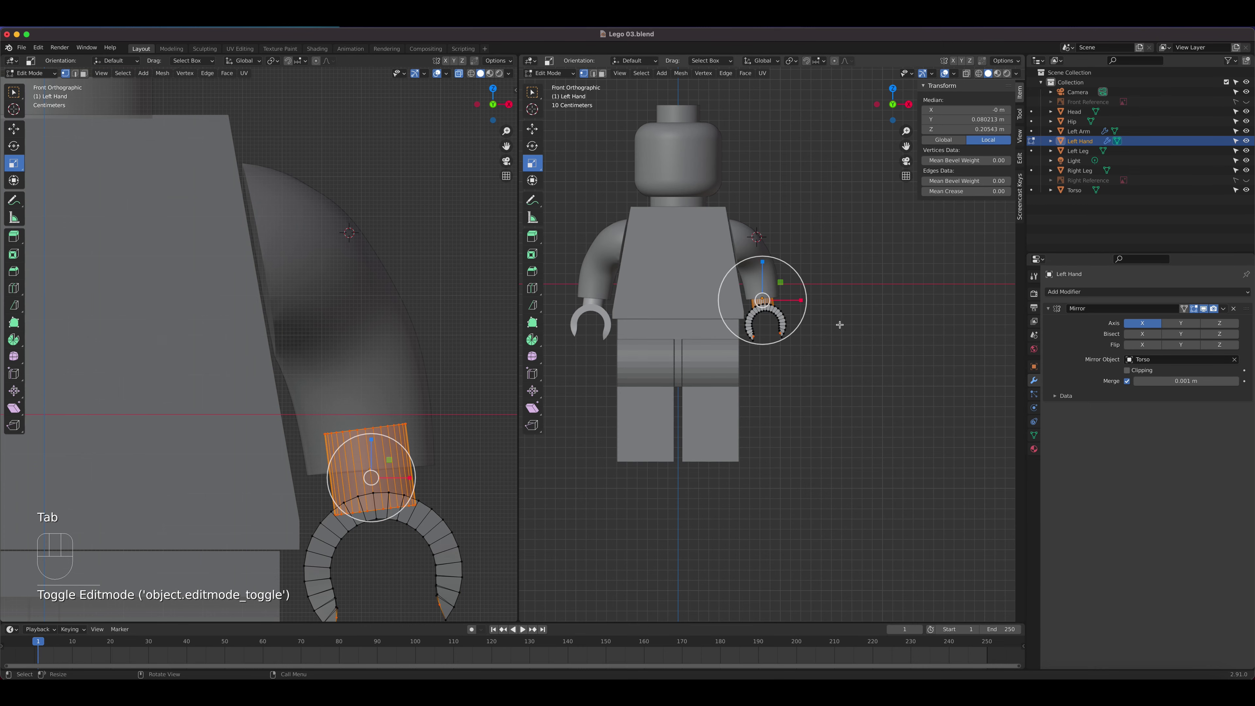
{"action": "key", "text": "Tab"}
Step: Shade the Left Leg and the Right Leg smooth, and enable Auto Smooth on each of them
{"action": "left_click", "coordinate": [724, 363]}
{"action": "right_click", "coordinate": [732, 362]}
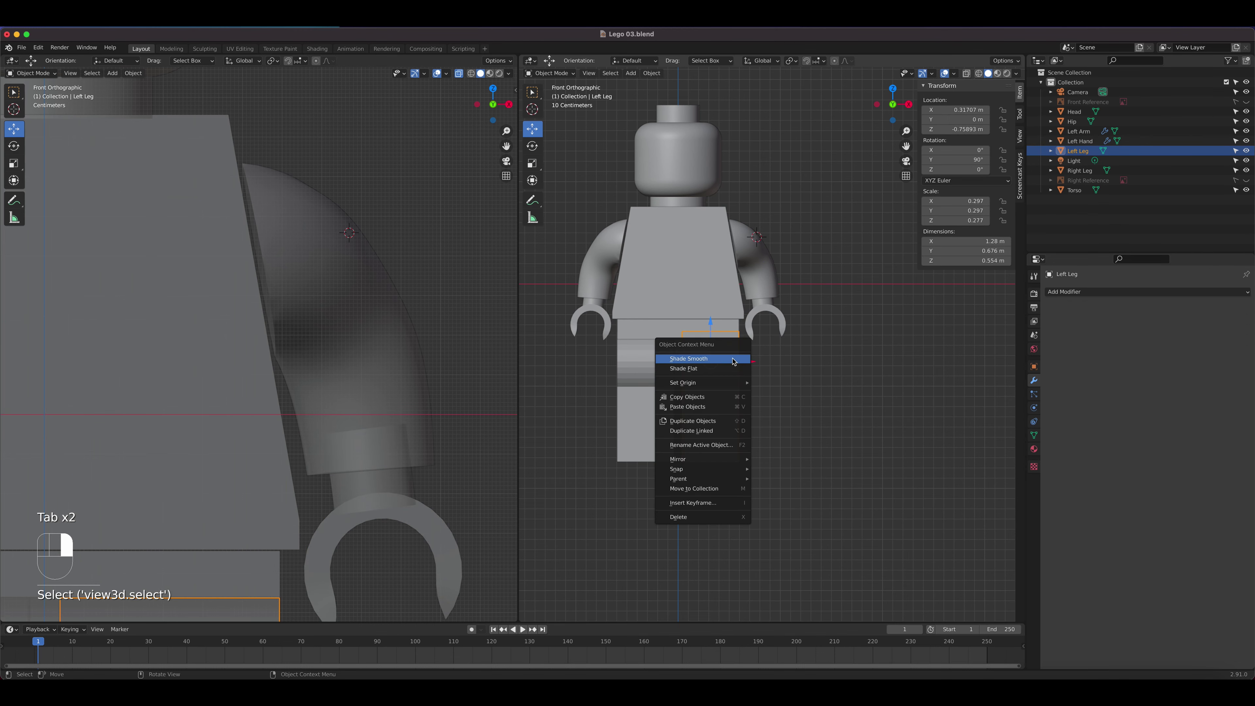
{"action": "left_click", "coordinate": [734, 360]}
{"action": "left_click", "coordinate": [1034, 435]}
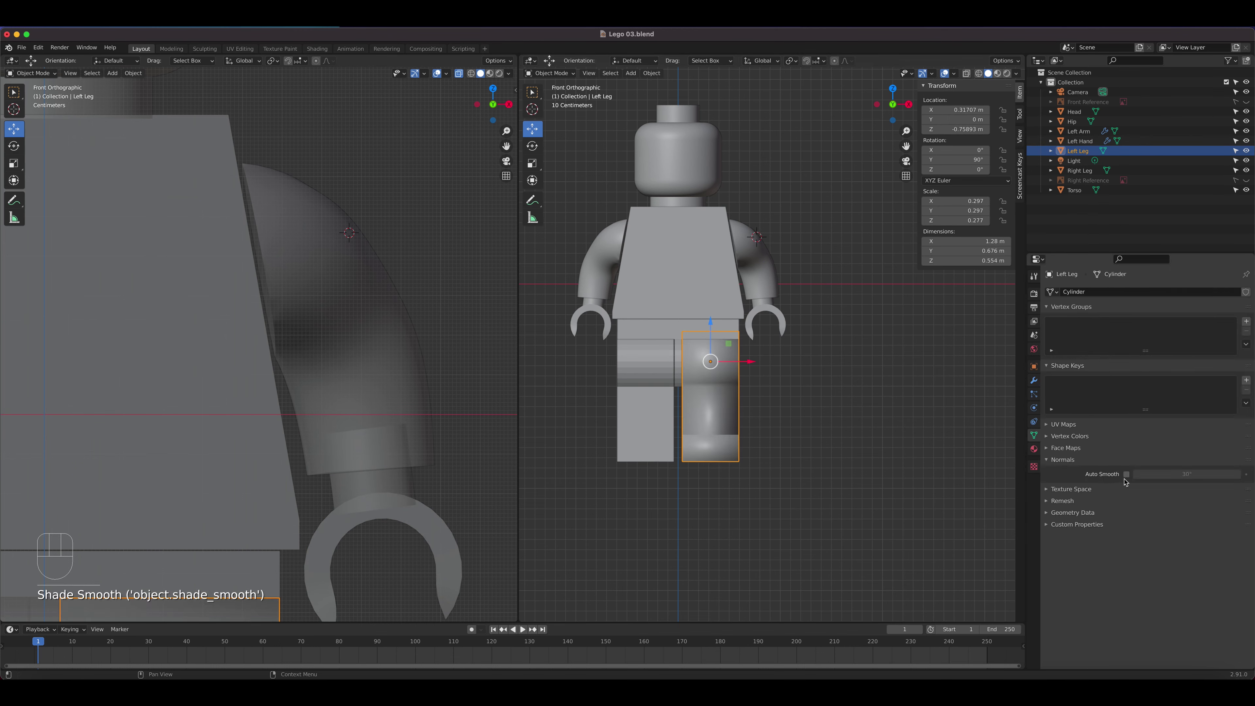
{"action": "left_click", "coordinate": [668, 373]}
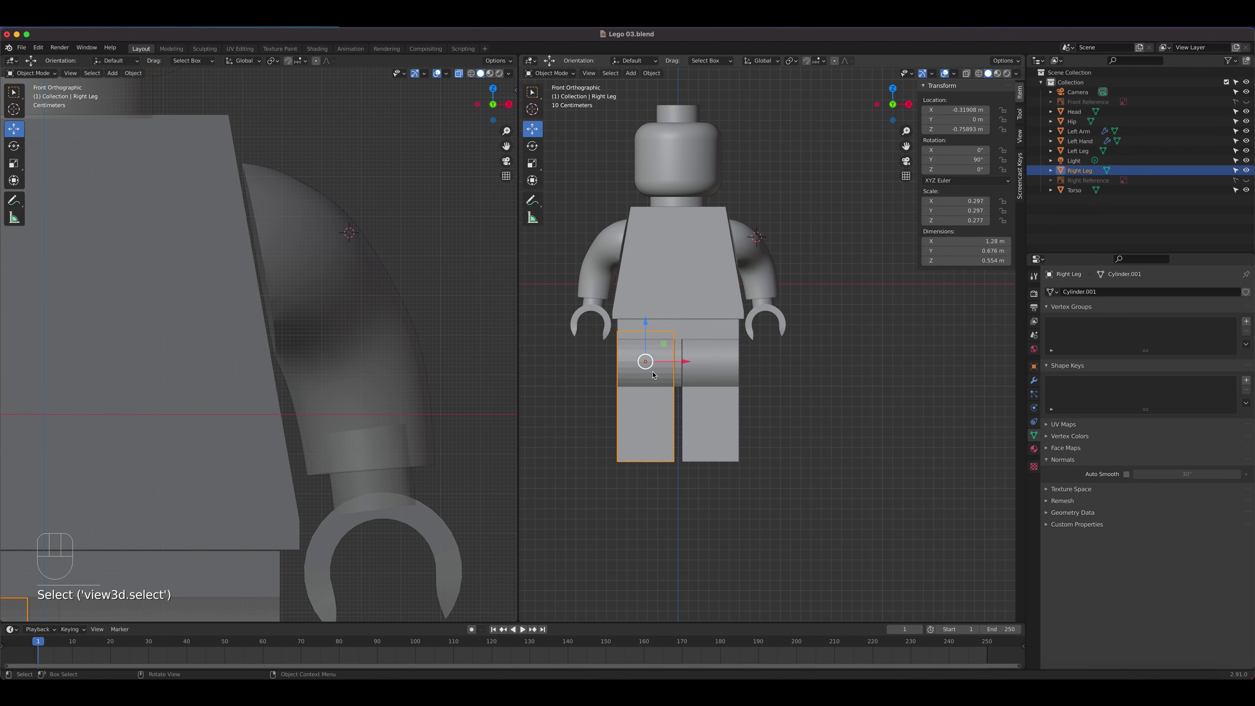
{"action": "right_click", "coordinate": [653, 372]}
{"action": "left_click", "coordinate": [653, 370]}
{"action": "left_click", "coordinate": [1126, 475]}
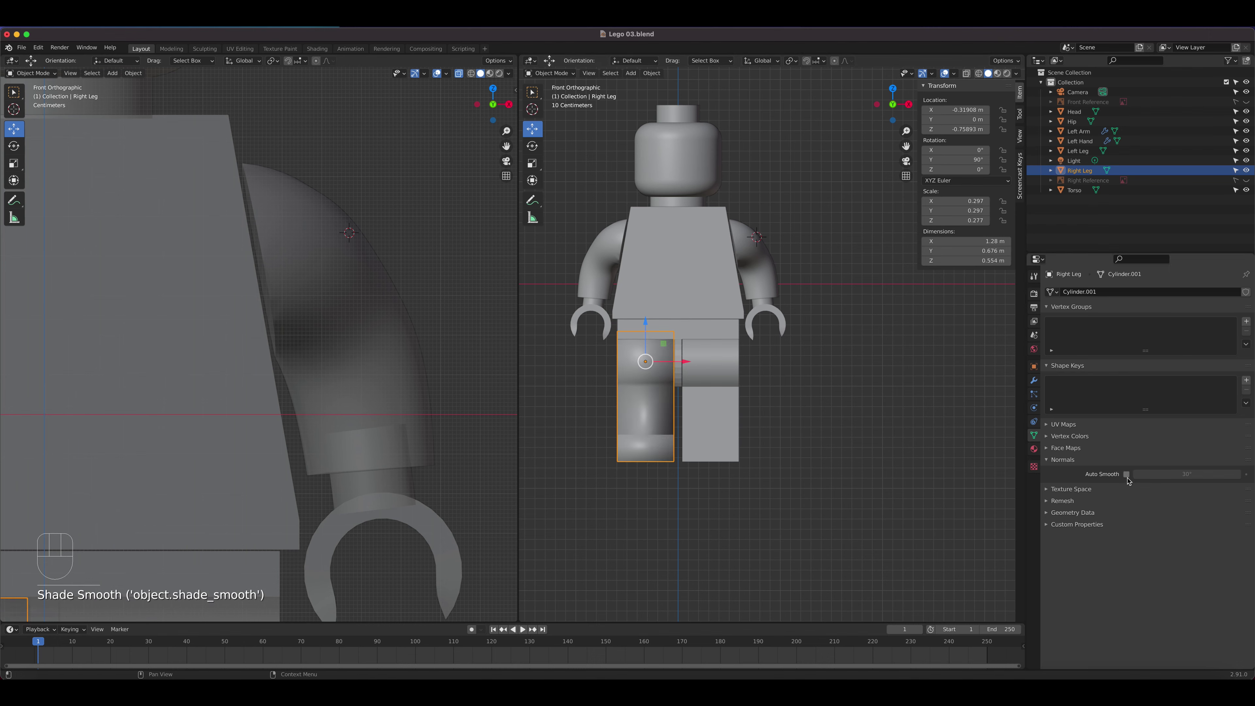
Step: Shade the Hip smooth with Auto Smooth enabled, deselect it, and save the file
{"action": "left_click", "coordinate": [681, 382]}
{"action": "right_click", "coordinate": [679, 380]}
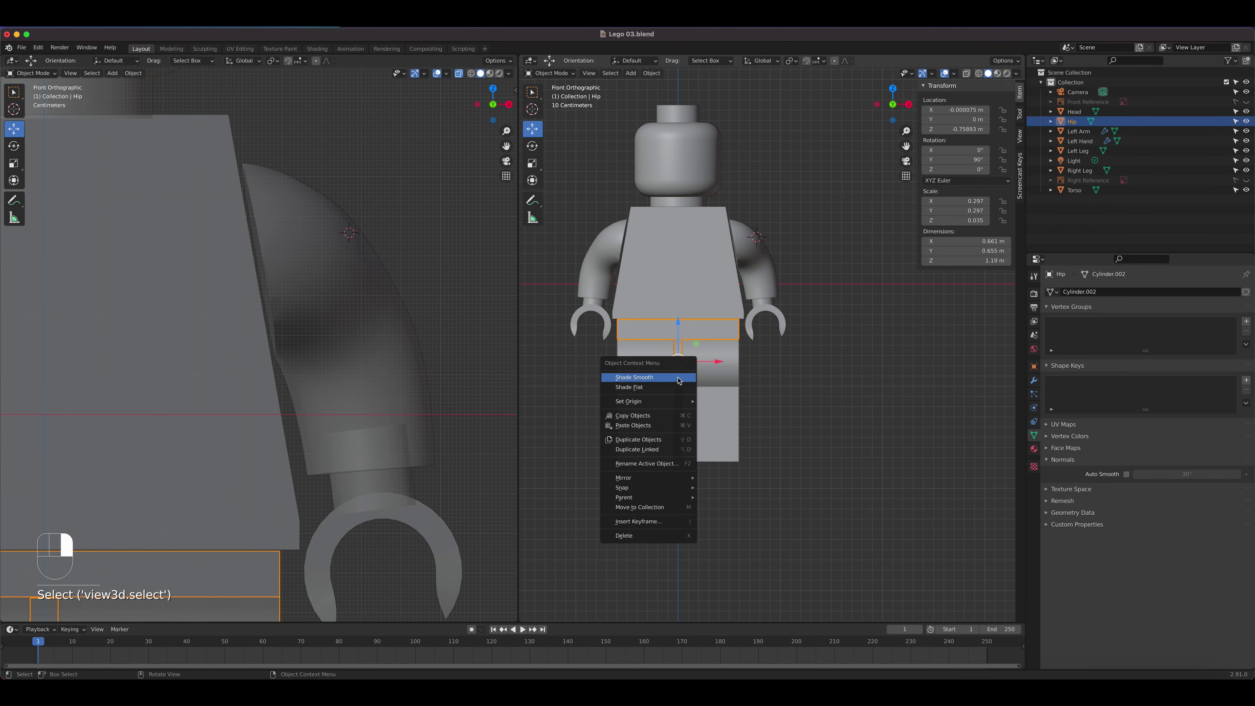
{"action": "left_click", "coordinate": [679, 379]}
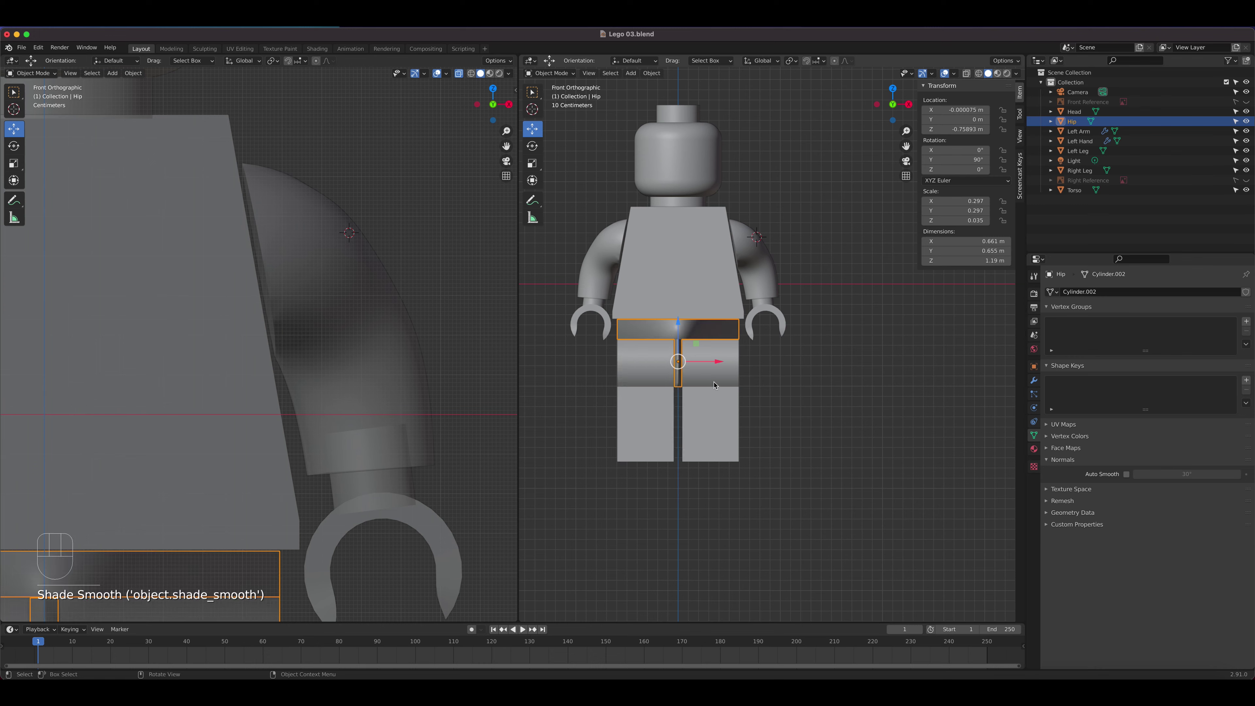
{"action": "left_click", "coordinate": [1125, 474]}
{"action": "middle_click_drag", "start_coordinate": [810, 373], "coordinate": [774, 371]}
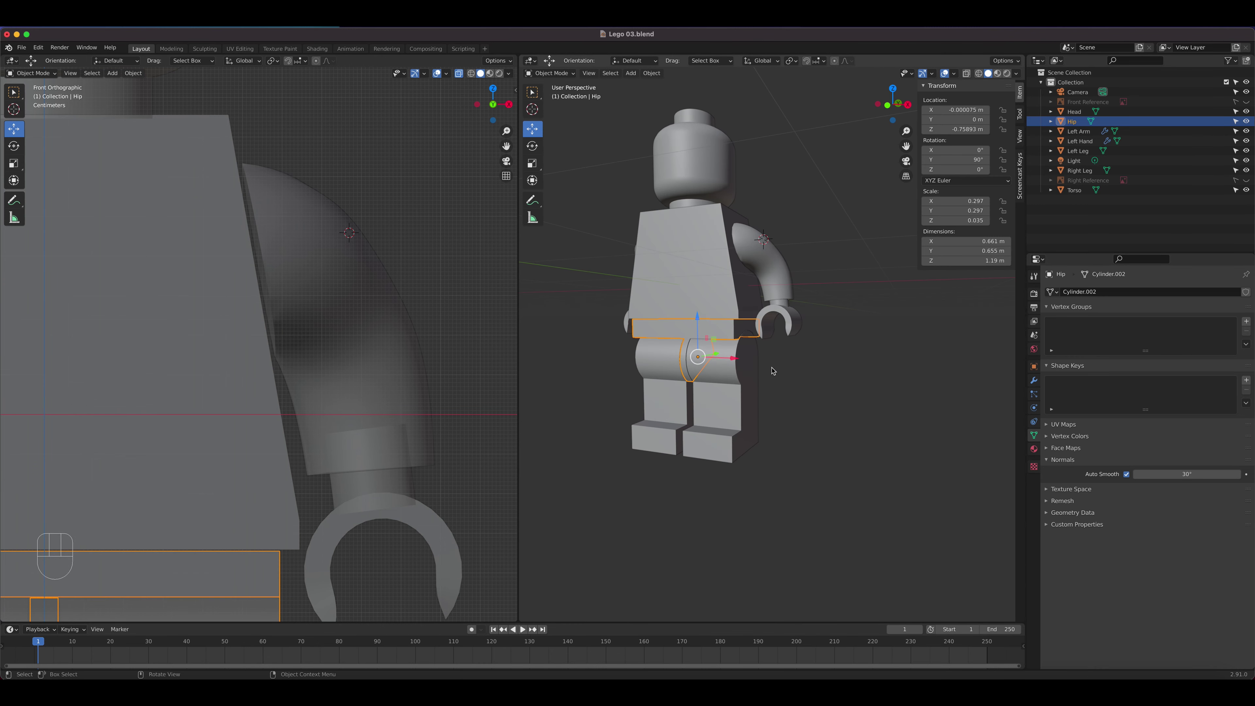
{"action": "left_click", "coordinate": [773, 371]}
{"action": "scroll", "coordinate": [761, 385], "scroll_direction": "up", "scroll_amount": 4}
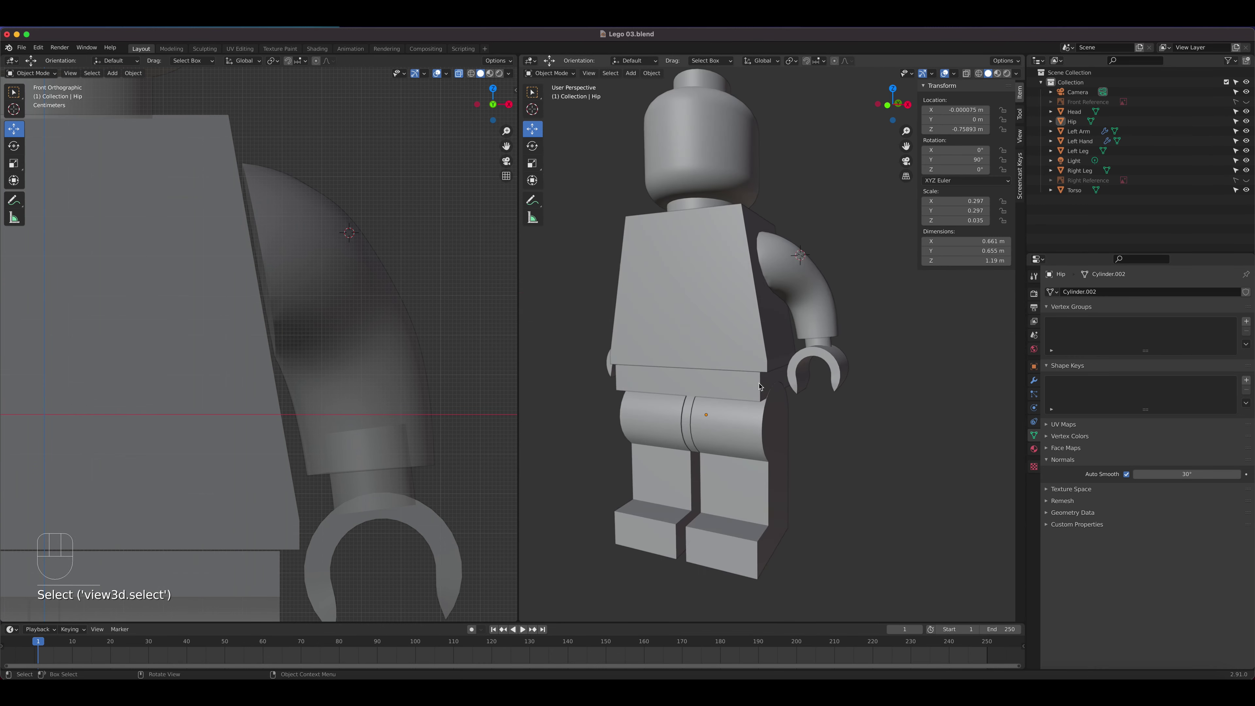
{"action": "key", "text": "super+s"}
Step: Examine the figure from several angles and inspect the Left Arm's shading and its fit against the torso up close
{"action": "scroll", "coordinate": [760, 387], "scroll_direction": "down", "scroll_amount": 3}
{"action": "middle_click_drag", "start_coordinate": [760, 387], "coordinate": [814, 341]}
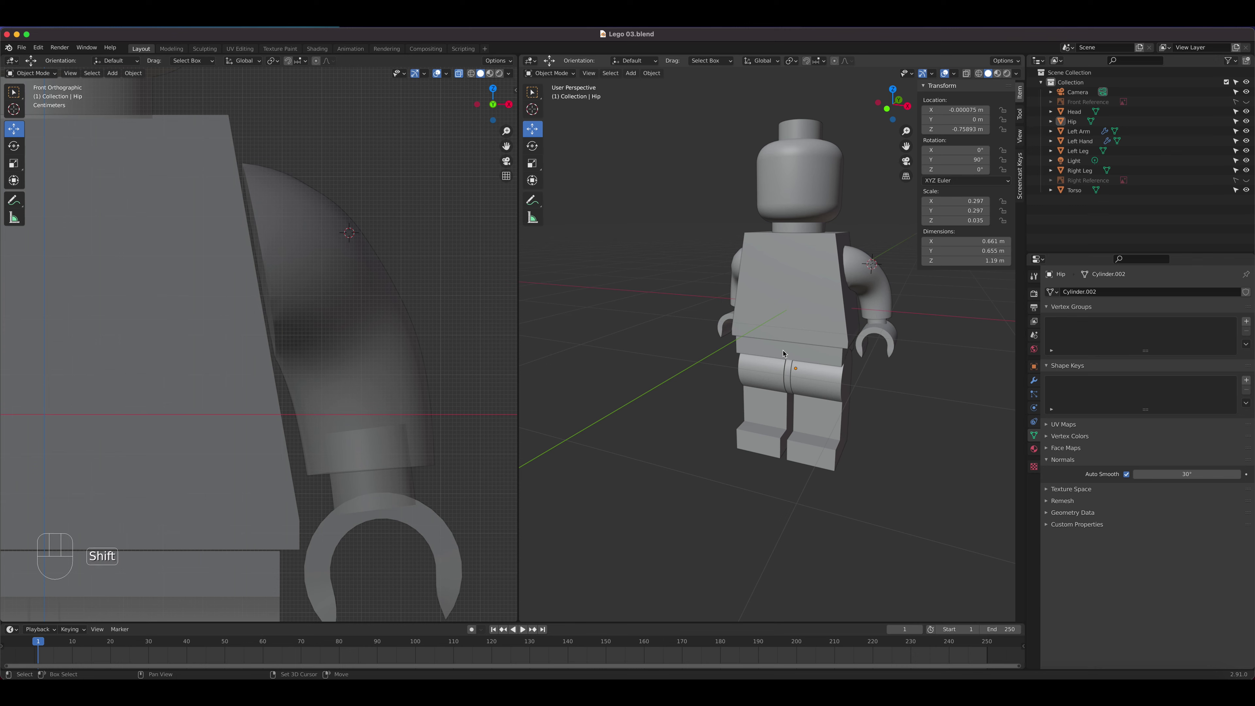
{"action": "middle_click_drag", "start_coordinate": [785, 354], "coordinate": [774, 380], "text": "shift"}
{"action": "middle_click_drag", "start_coordinate": [789, 344], "coordinate": [734, 383]}
{"action": "scroll", "coordinate": [781, 360], "scroll_direction": "up", "scroll_amount": 3}
{"action": "scroll", "coordinate": [804, 351], "scroll_direction": "up", "scroll_amount": 3}
{"action": "left_click", "coordinate": [772, 352]}
{"action": "scroll", "coordinate": [772, 353], "scroll_direction": "up", "scroll_amount": 3}
{"action": "scroll", "coordinate": [801, 372], "scroll_direction": "down", "scroll_amount": 4}
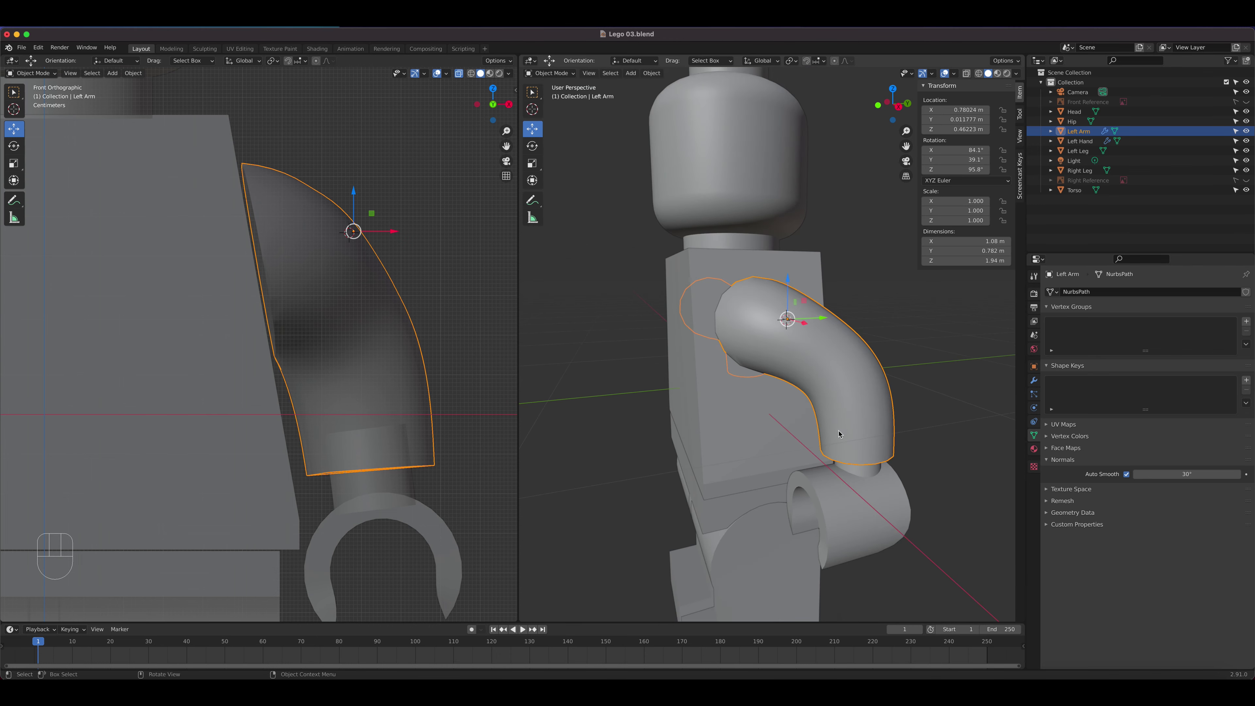
{"action": "middle_click_drag", "start_coordinate": [828, 373], "coordinate": [814, 396]}
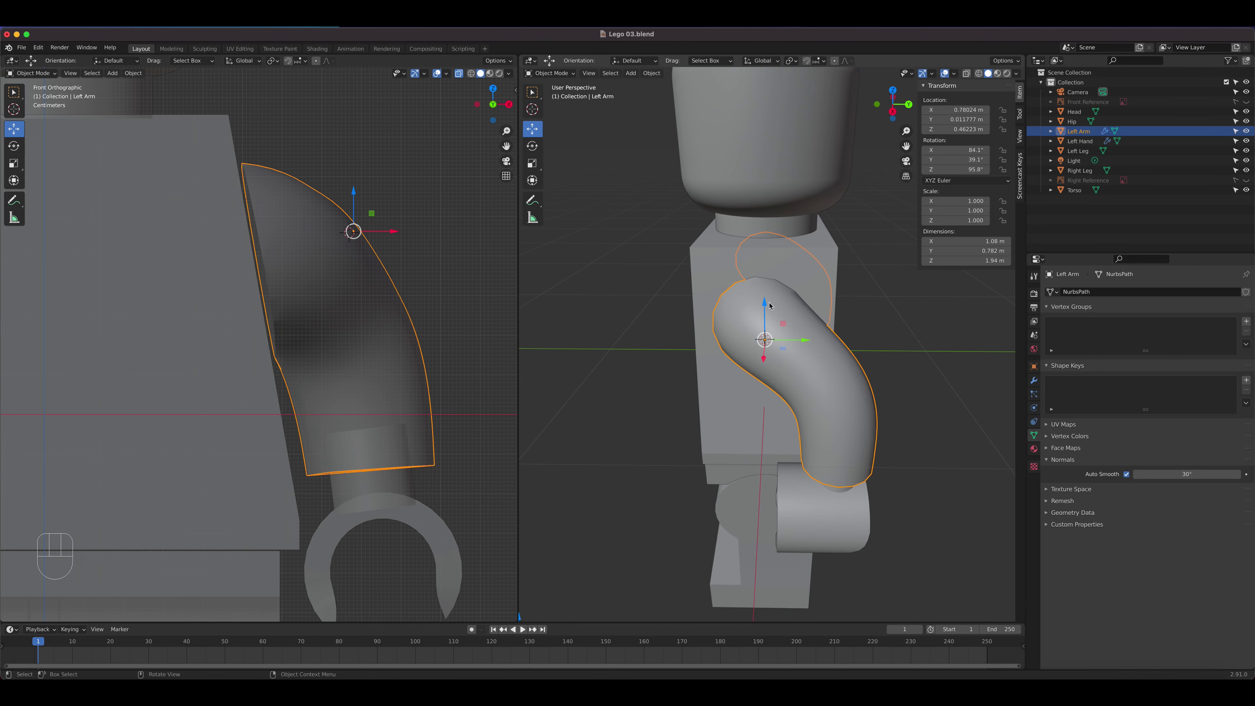
{"action": "middle_click_drag", "start_coordinate": [770, 306], "coordinate": [822, 291]}
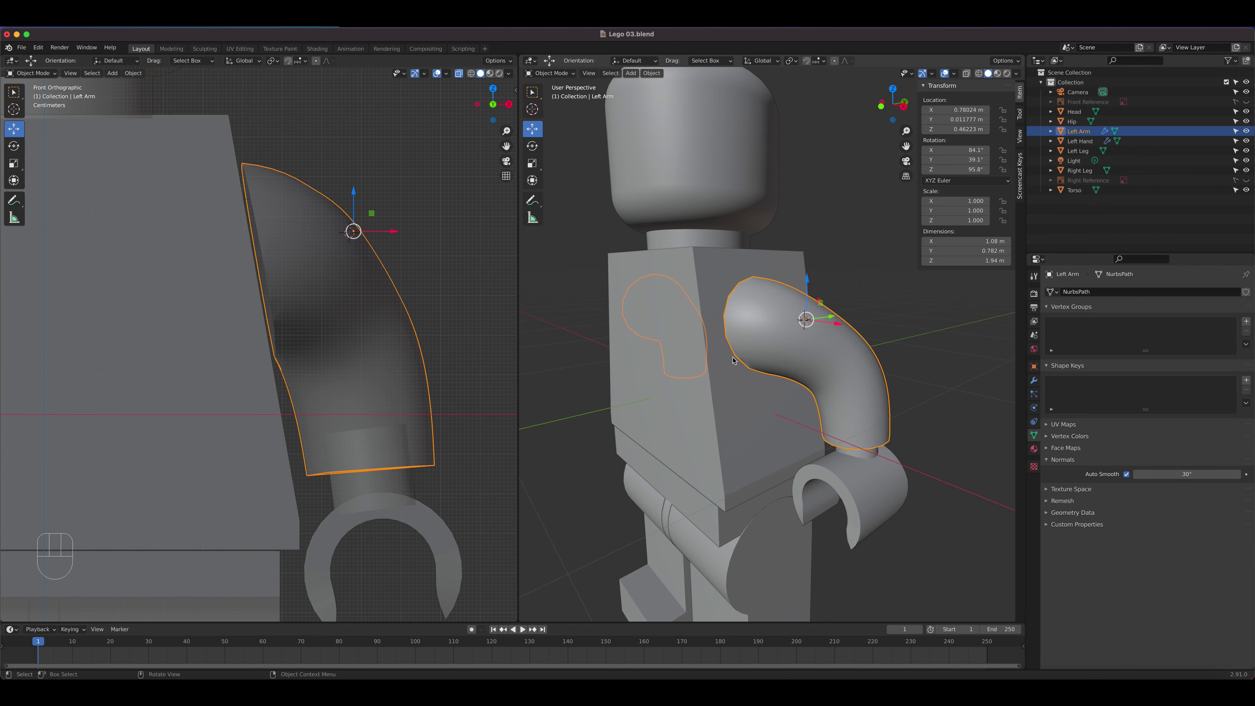
{"action": "middle_click_drag", "start_coordinate": [733, 360], "coordinate": [793, 358]}
{"action": "middle_click_drag", "start_coordinate": [735, 329], "coordinate": [786, 317]}
{"action": "scroll", "coordinate": [799, 328], "scroll_direction": "up", "scroll_amount": 3}
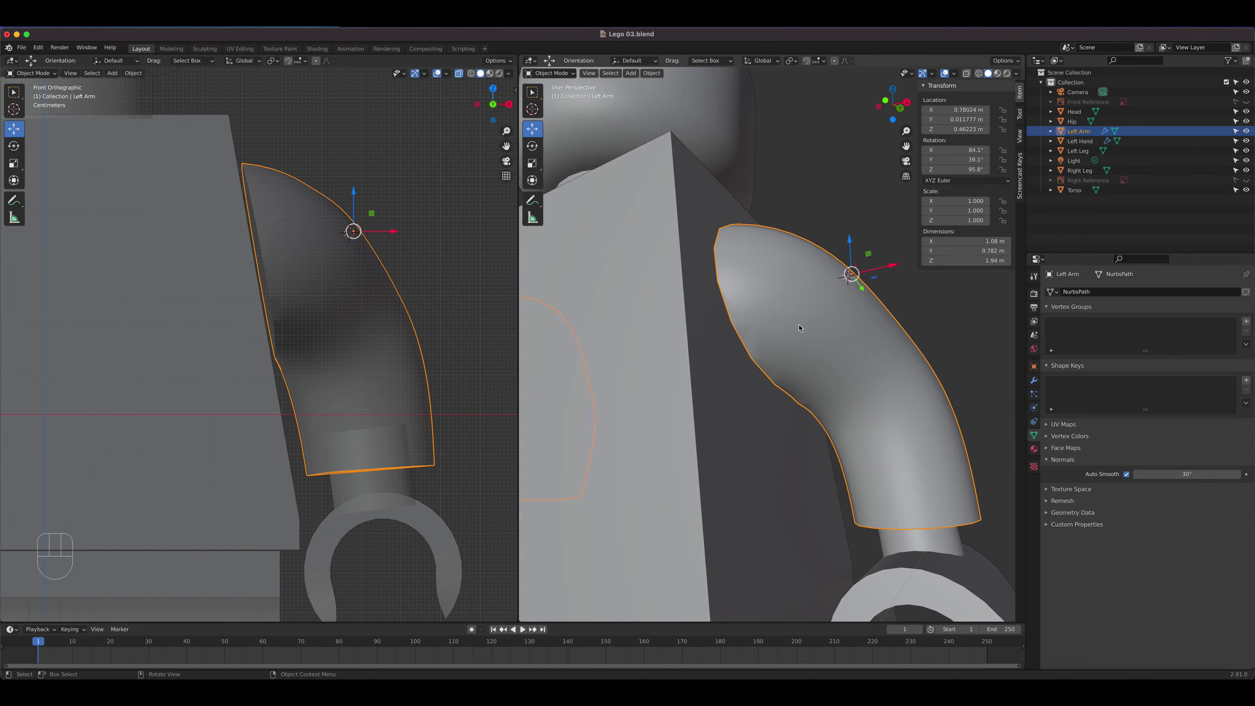
{"action": "scroll", "coordinate": [819, 373], "scroll_direction": "up", "scroll_amount": 3}
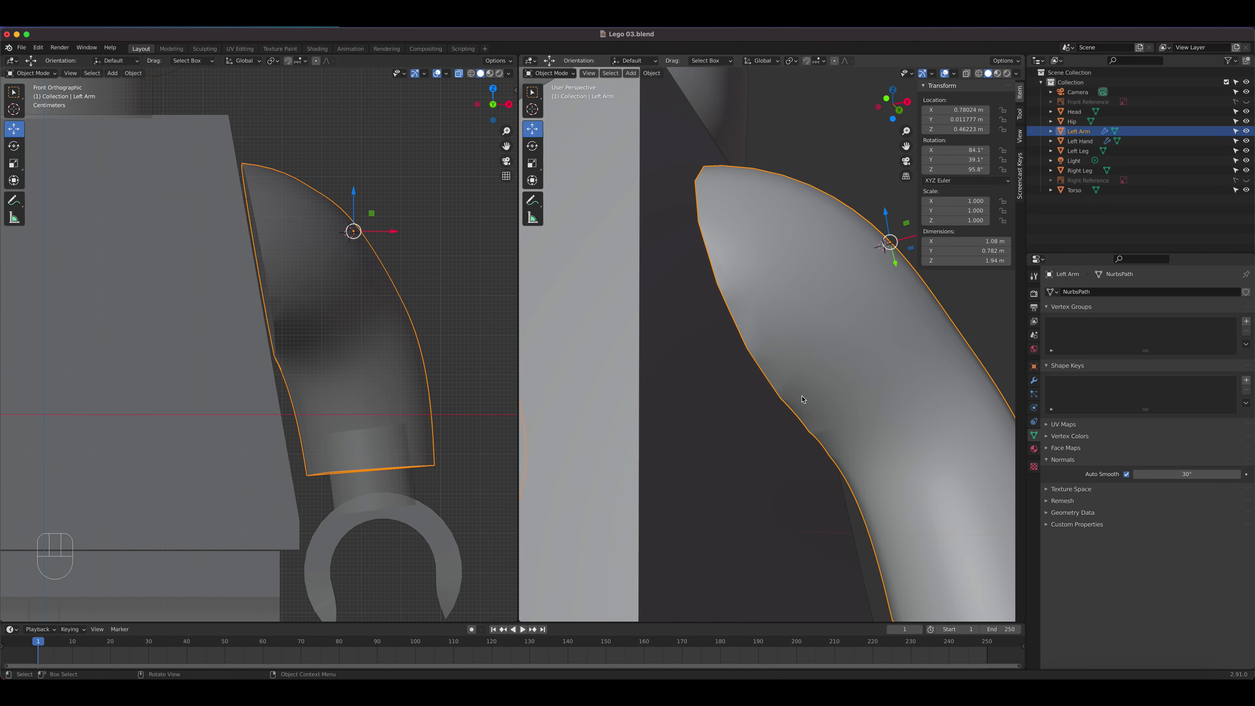
Step: Try an Auto Smooth angle of 60° on the Left Arm, and return it to 30°
{"action": "left_click", "coordinate": [1184, 475]}
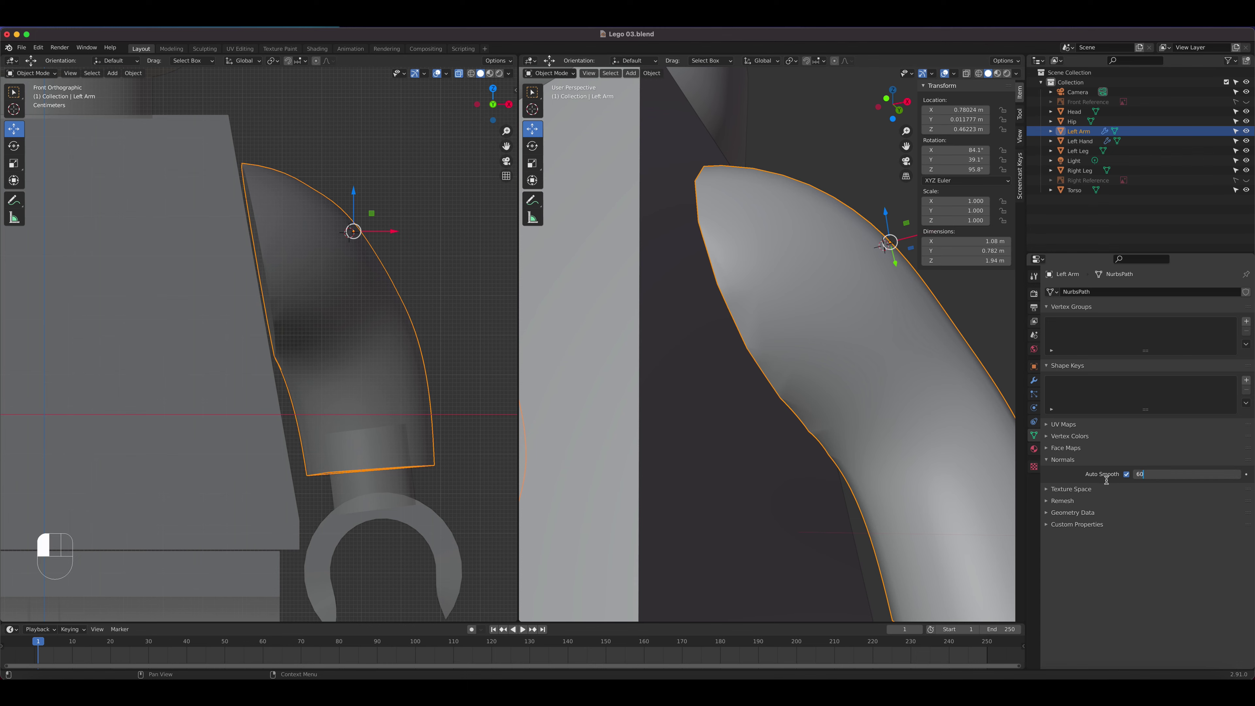
{"action": "key", "text": "Return"}
{"action": "mouse_move", "coordinate": [1162, 478]}
{"action": "left_mouse_down"}
{"action": "mouse_move", "coordinate": [1179, 477]}
{"action": "mouse_move", "coordinate": [1122, 476]}
{"action": "mouse_move", "coordinate": [1146, 476]}
{"action": "left_mouse_up"}
{"action": "left_click_drag", "start_coordinate": [1164, 478], "coordinate": [1159, 478]}
{"action": "left_click", "coordinate": [1179, 477]}
{"action": "key", "text": "Return"}
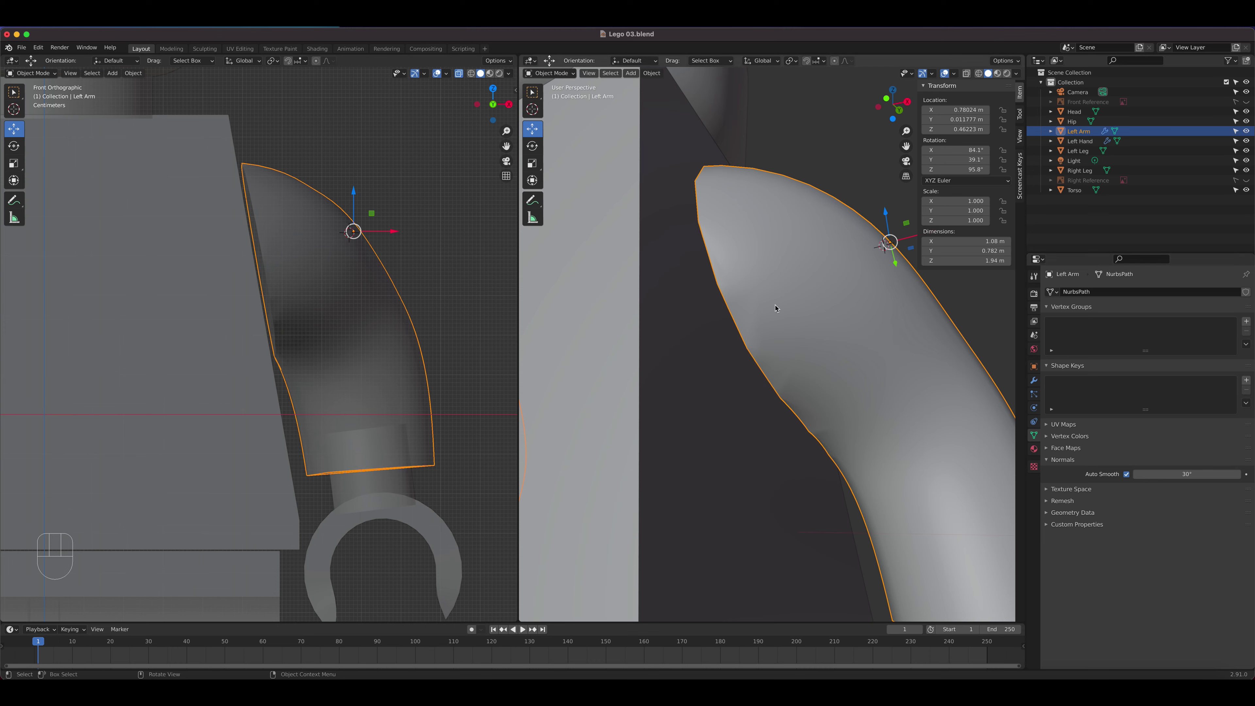
Step: Try other Auto Smooth angles on the Left Arm while checking its shading from behind, and restore 30°
{"action": "scroll", "coordinate": [840, 401], "scroll_direction": "down", "scroll_amount": 5}
{"action": "middle_click_drag", "start_coordinate": [851, 404], "coordinate": [546, 191]}
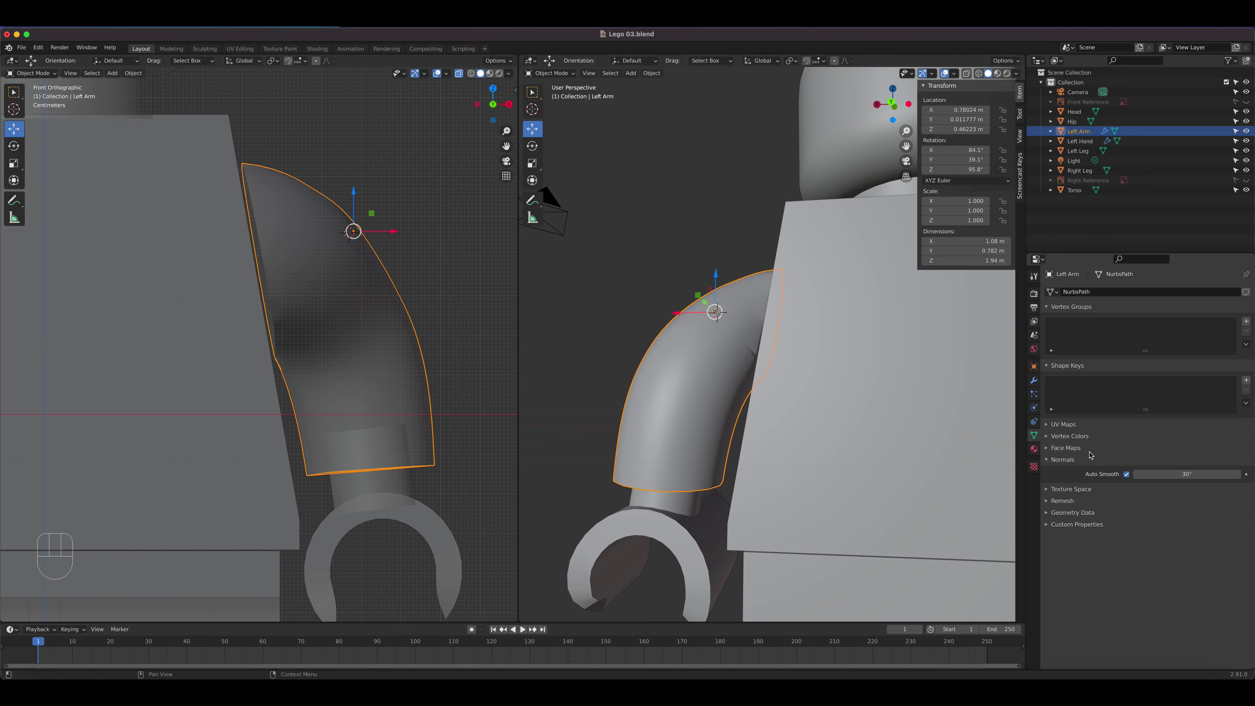
{"action": "mouse_move", "coordinate": [1185, 475]}
{"action": "left_mouse_down"}
{"action": "mouse_move", "coordinate": [1201, 475]}
{"action": "mouse_move", "coordinate": [1176, 475]}
{"action": "left_mouse_up"}
{"action": "left_click_drag", "start_coordinate": [1176, 475], "coordinate": [1181, 474]}
{"action": "middle_click_drag", "start_coordinate": [757, 398], "coordinate": [892, 318]}
{"action": "scroll", "coordinate": [843, 386], "scroll_direction": "down", "scroll_amount": 2}
{"action": "scroll", "coordinate": [844, 386], "scroll_direction": "down", "scroll_amount": 3}
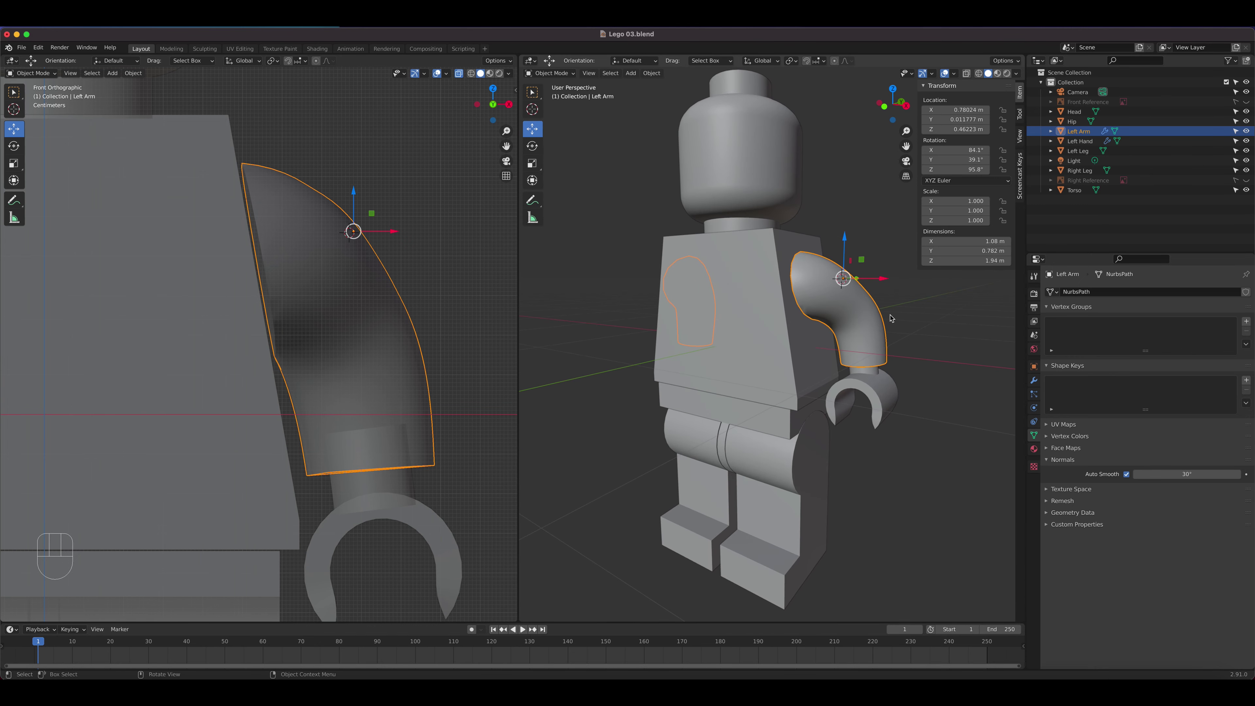
{"action": "scroll", "coordinate": [892, 318], "scroll_direction": "down", "scroll_amount": 2}
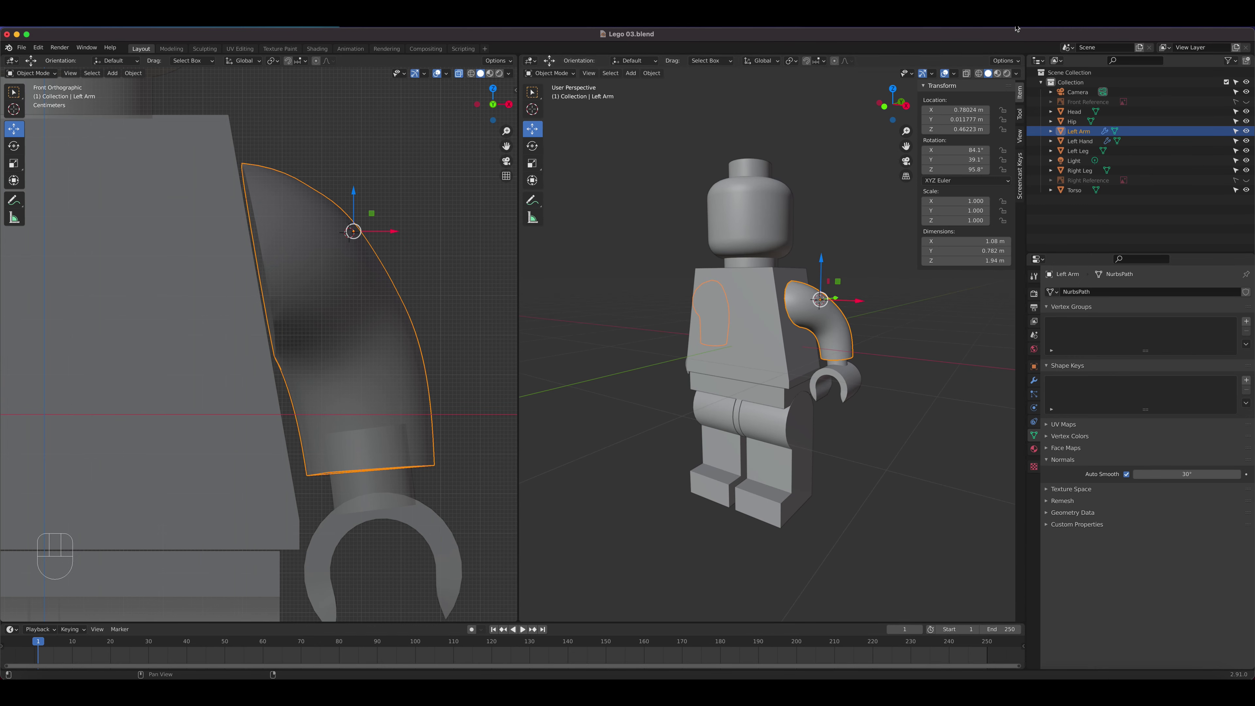